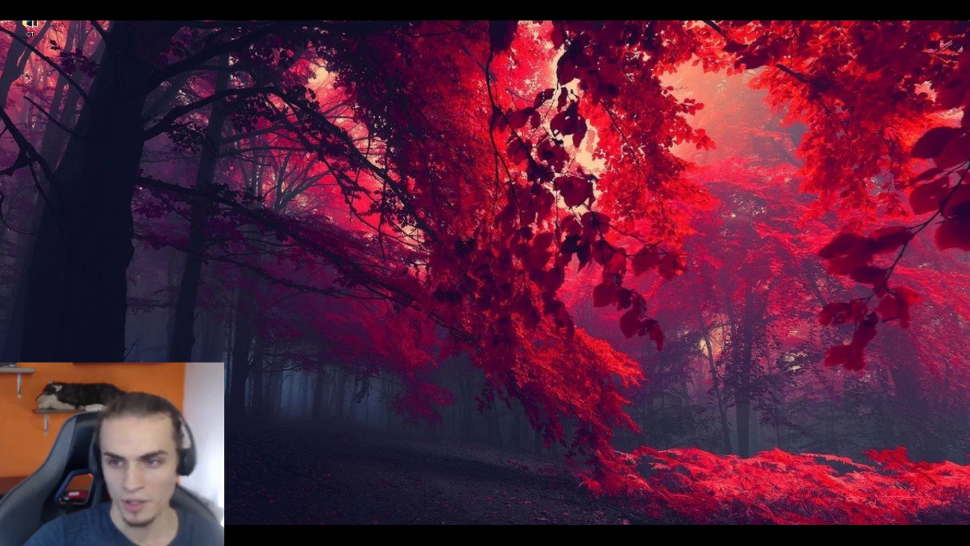
Switch to Flash and make the hidden grey and white big layers visible
key("alt+Tab")
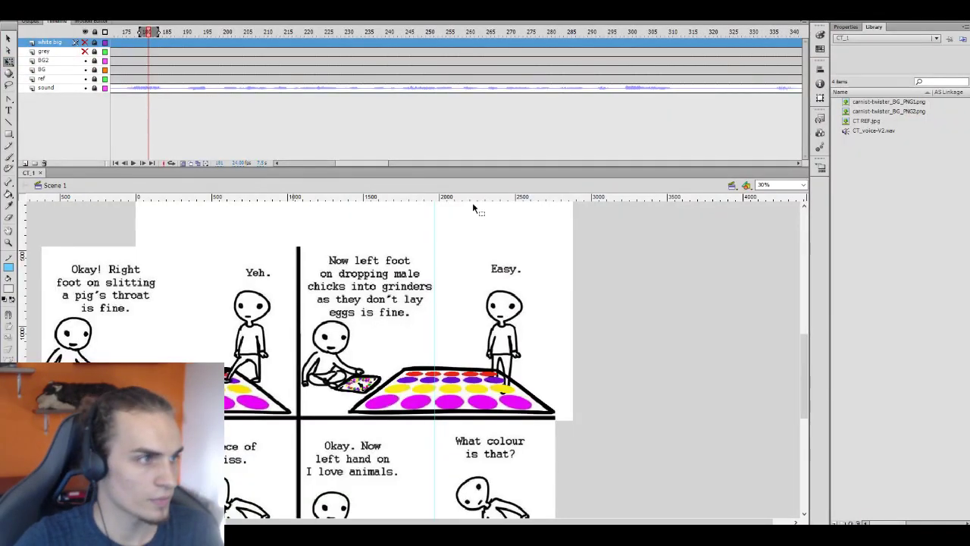
left_click(85, 51)
left_click(85, 42)
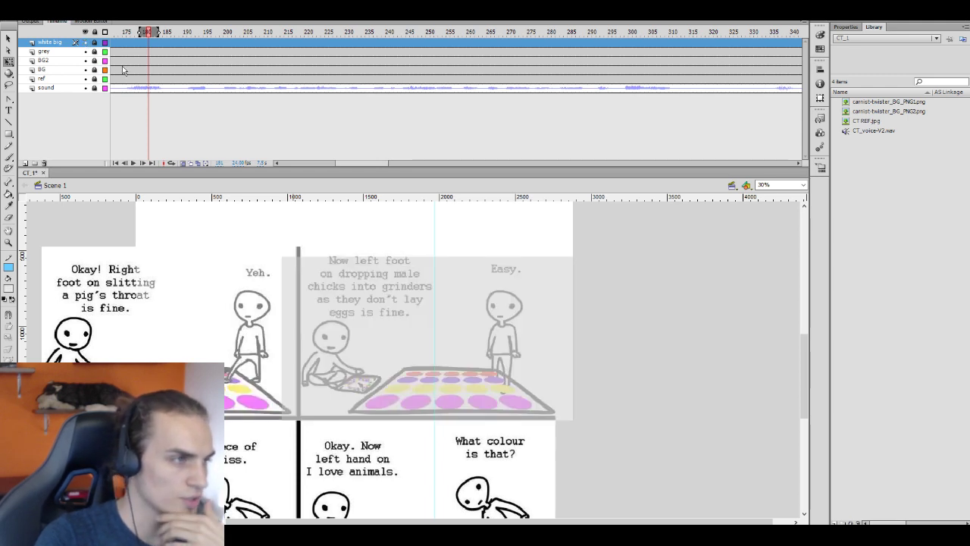
Go to frame 34 in the timeline and add a new layer above the white big layer
left_click(121, 63)
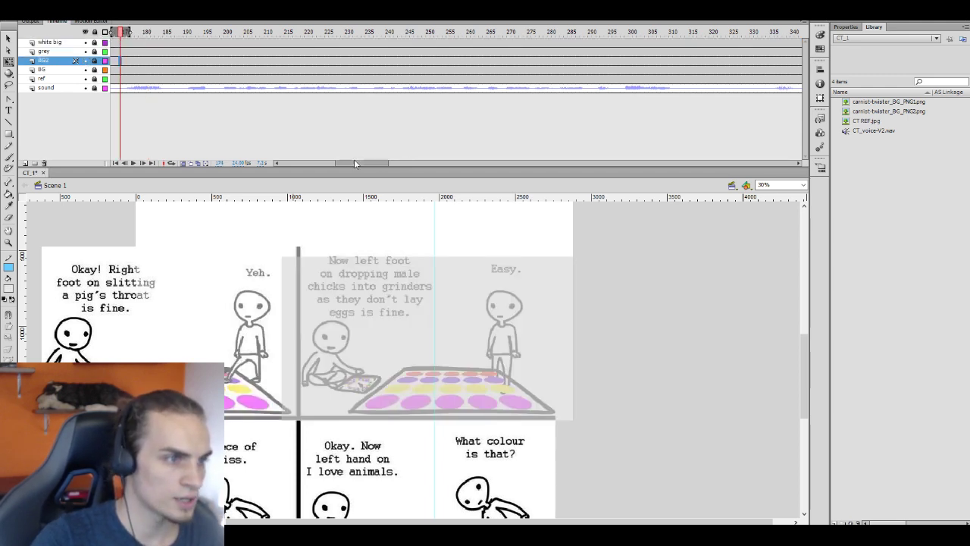
left_click_drag(353, 163, 295, 162)
left_click(213, 69)
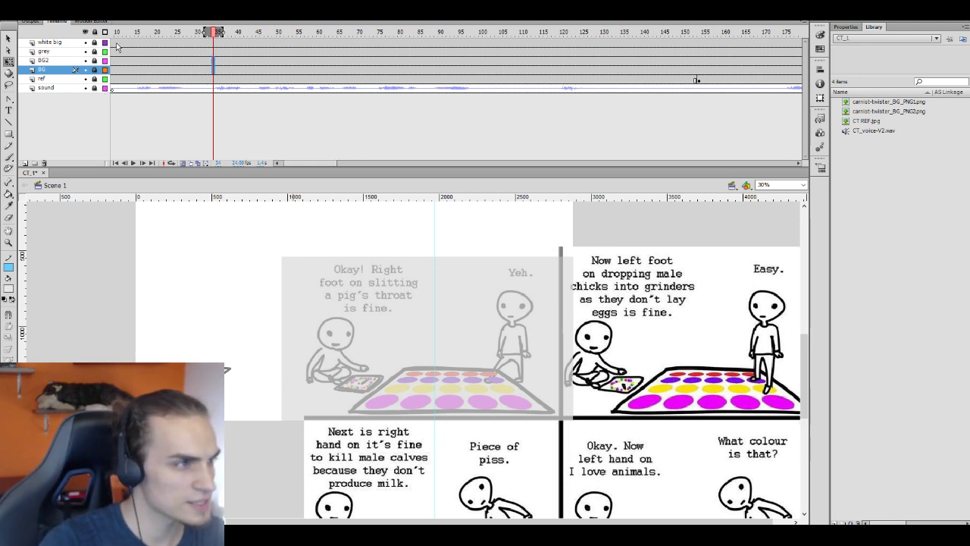
left_click(66, 51)
left_click(62, 42)
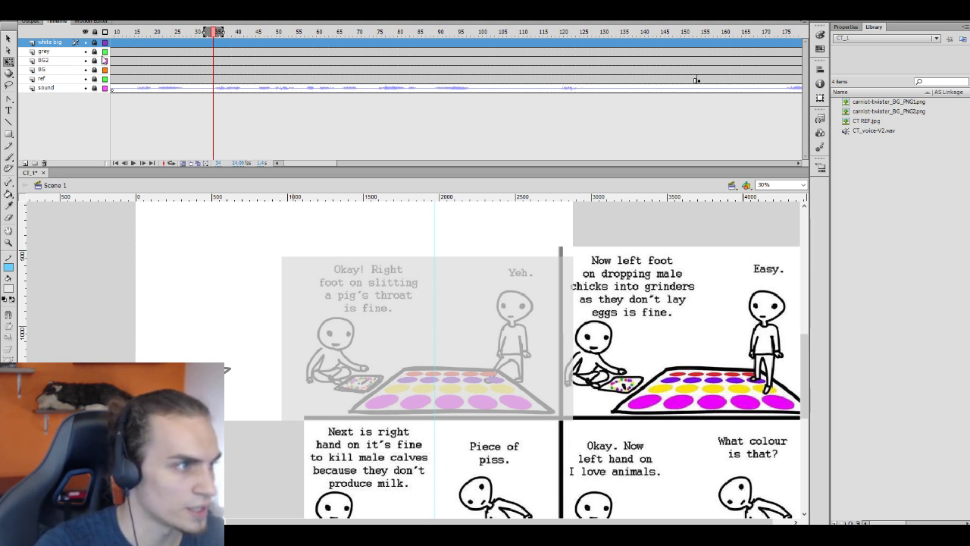
left_click(25, 162)
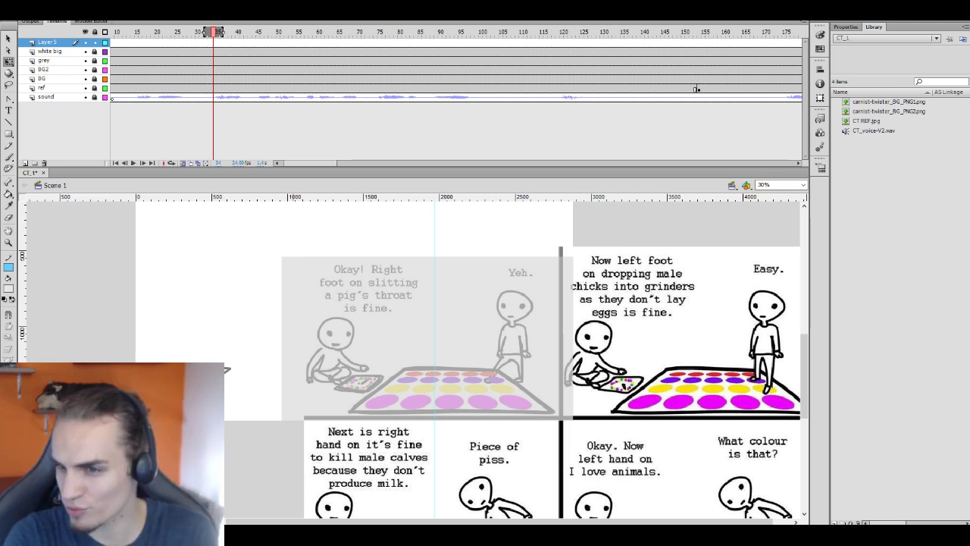
left_click(127, 70)
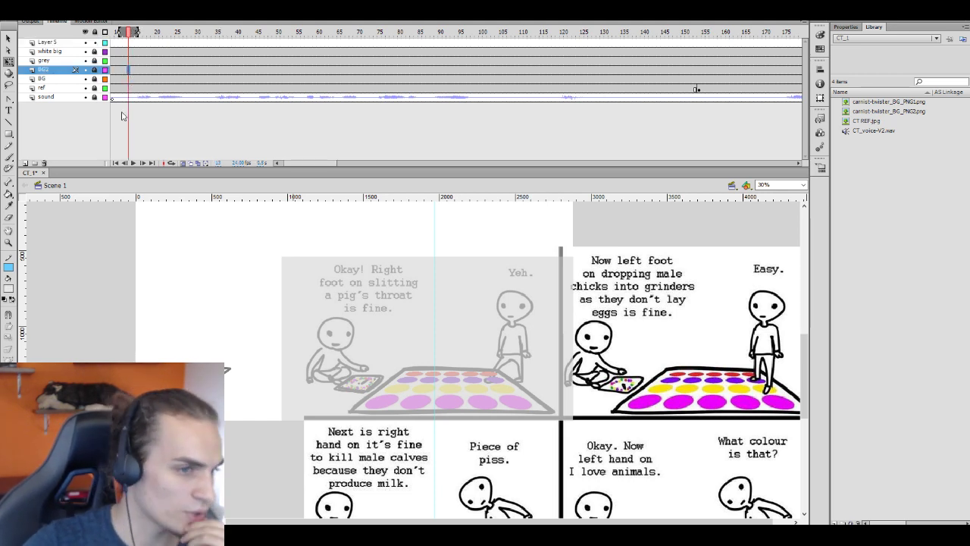
scroll(320, 381, "up", 2)
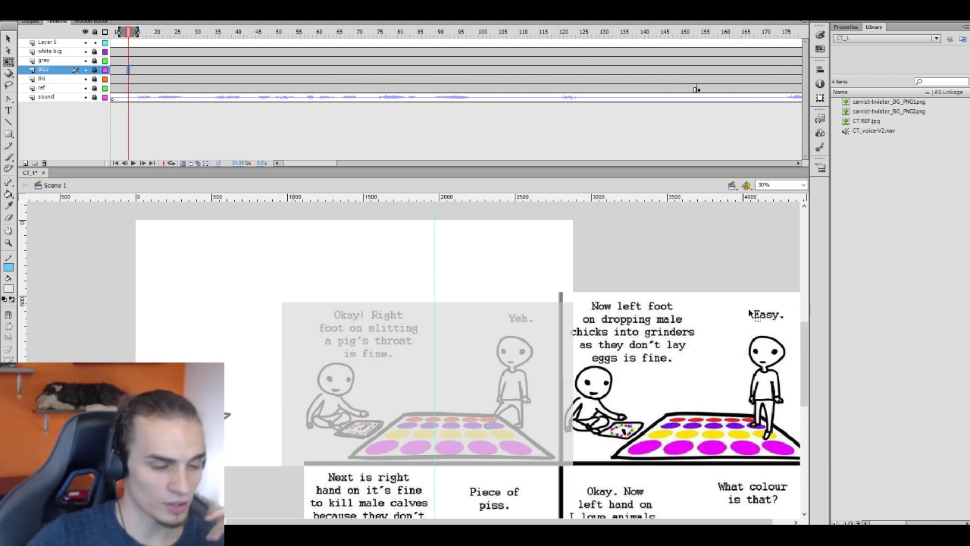
left_click(194, 79)
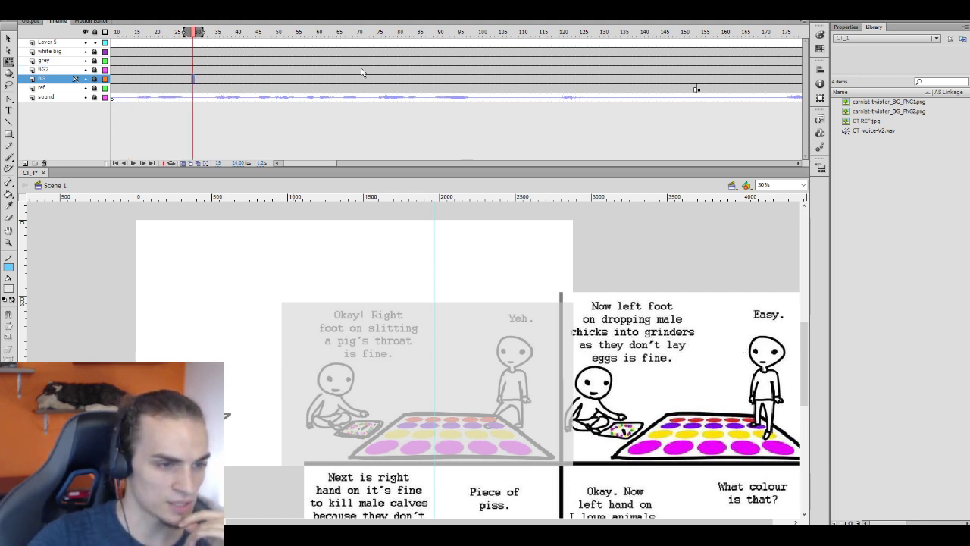
left_click(727, 60)
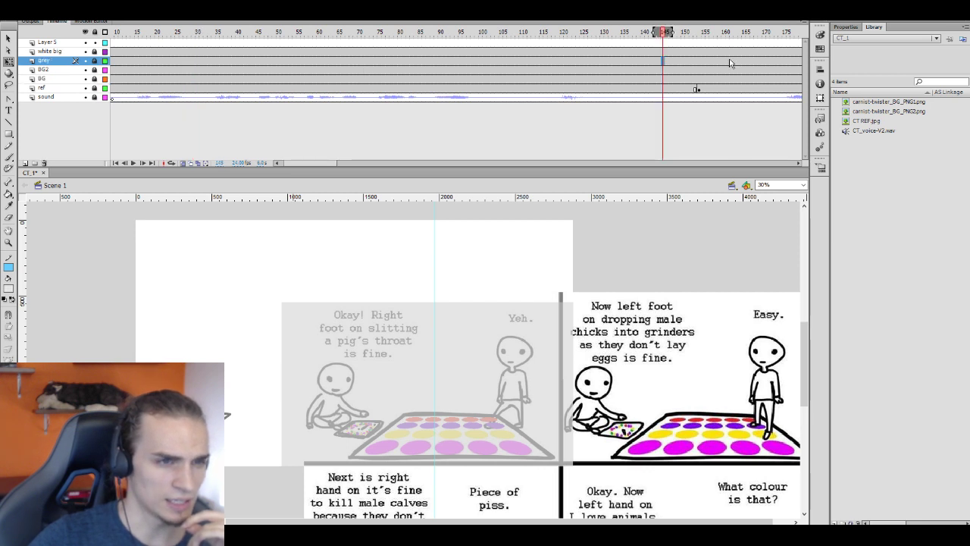
left_click(634, 71)
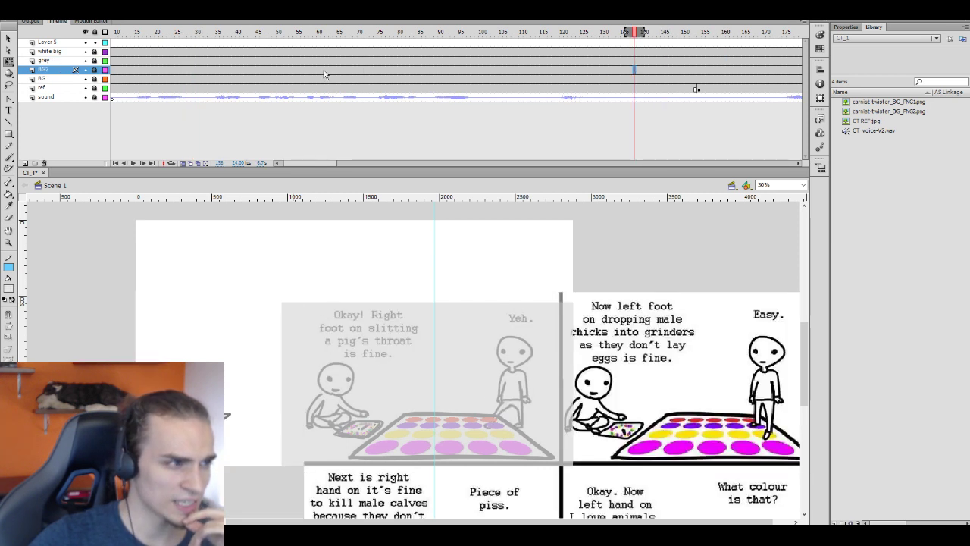
left_click(135, 89)
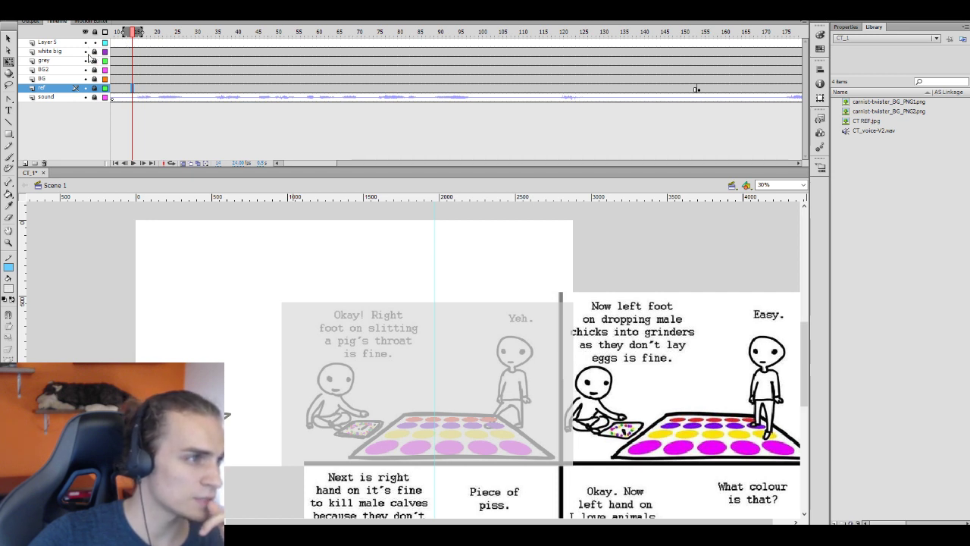
Hide the ref, white big and grey layers and play the animation from around frame 10
left_click(86, 88)
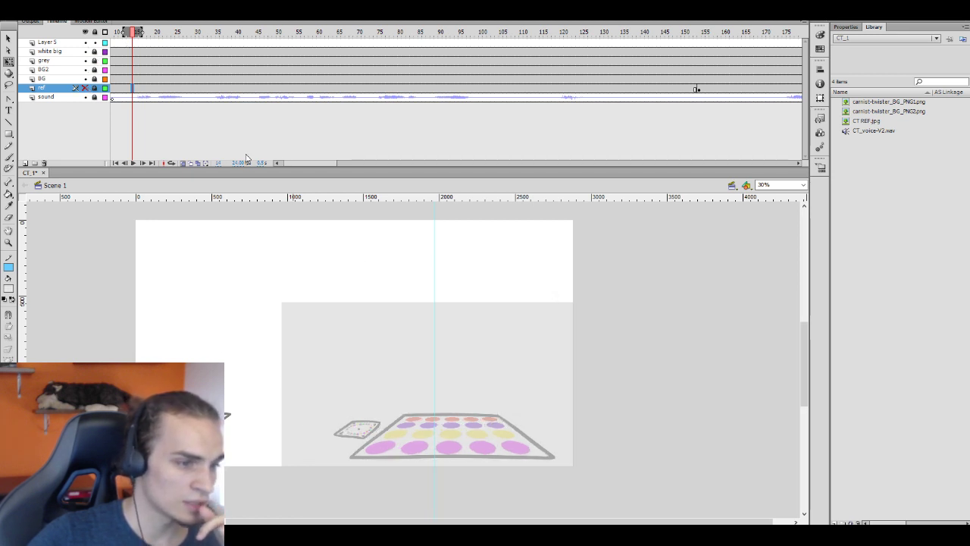
mouse_move(85, 51)
left_mouse_down()
mouse_move(90, 70)
mouse_move(85, 60)
left_mouse_up()
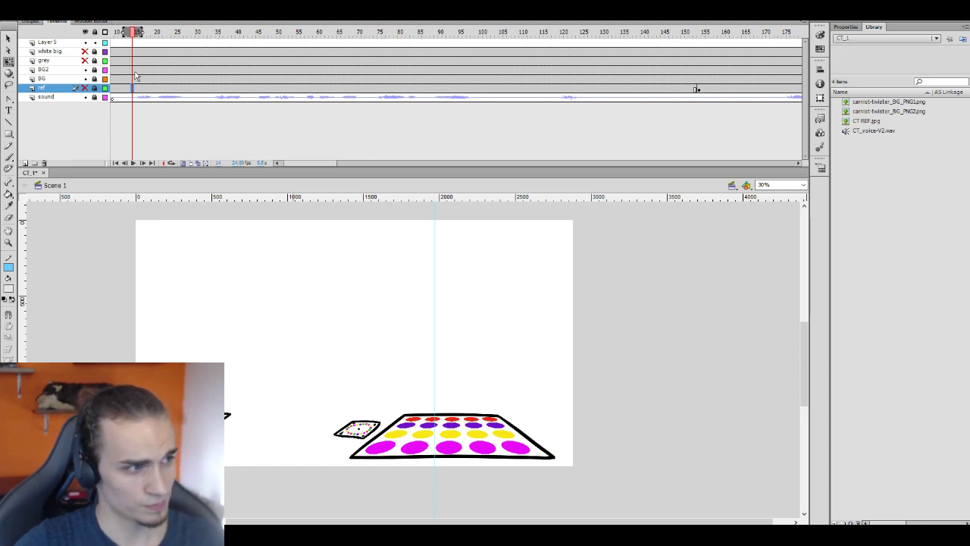
left_click(277, 162)
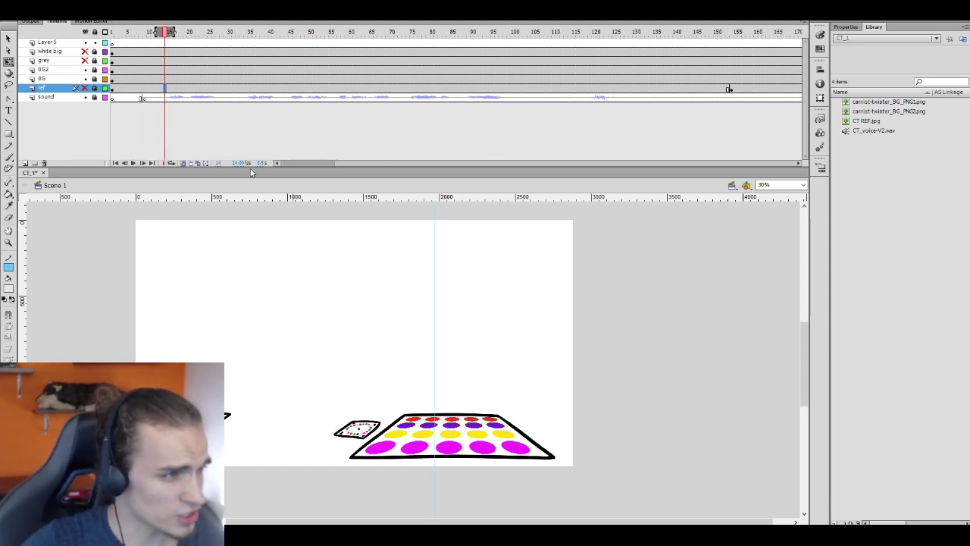
left_click(125, 89)
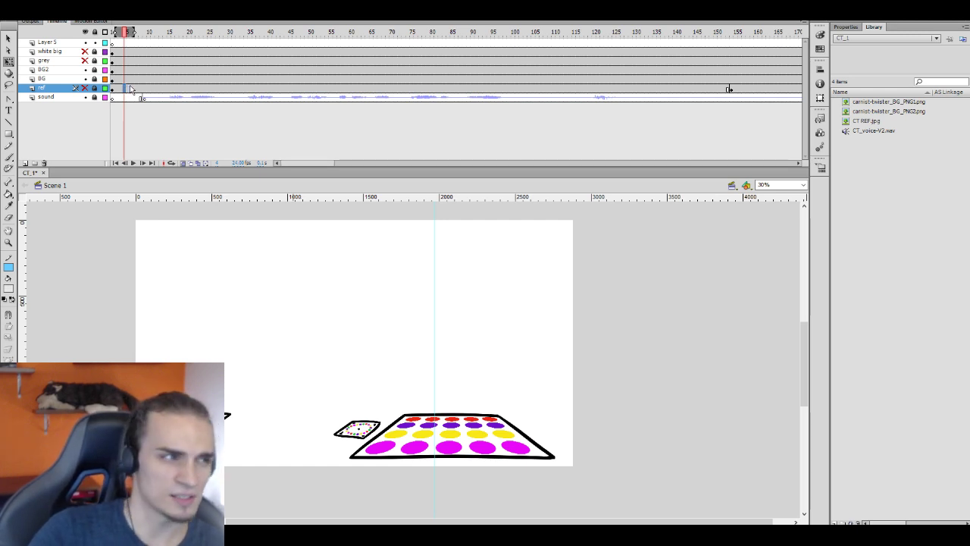
left_click(151, 78)
key("Return")
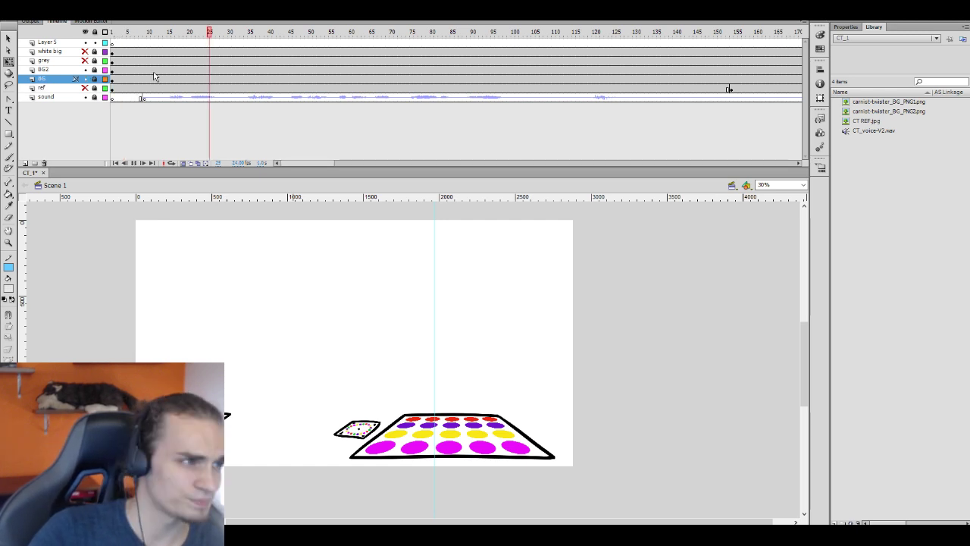
Make the ref layer visible again and return to frame 9 in the timeline
left_click(84, 88)
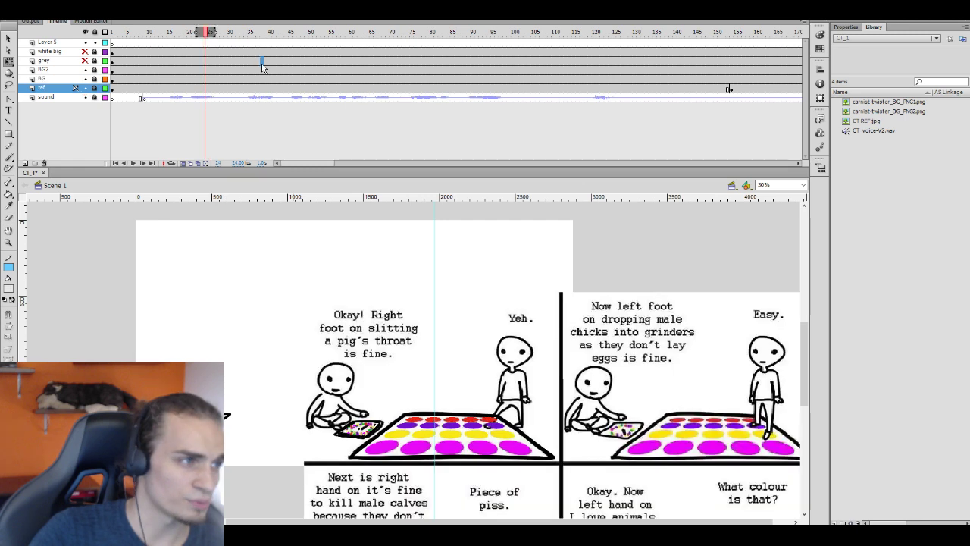
left_click(261, 63)
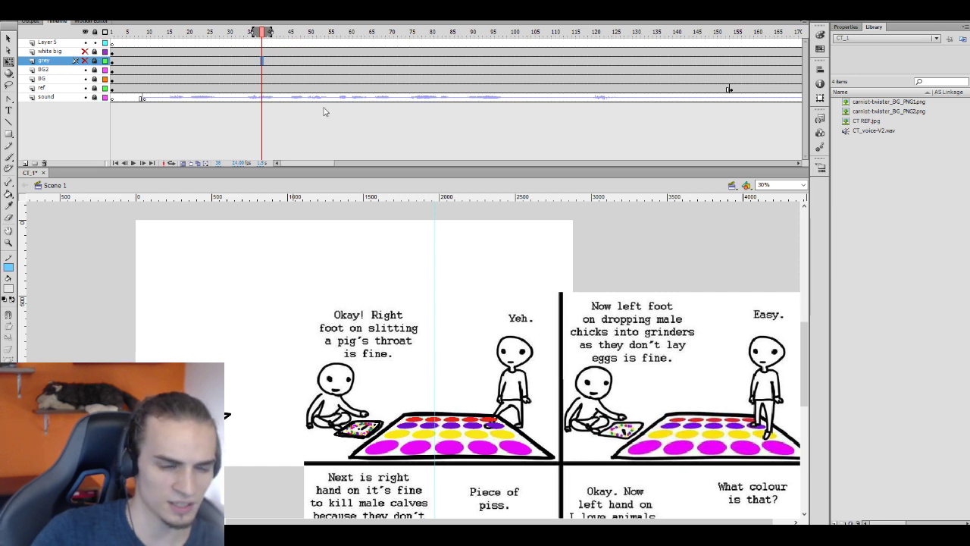
left_click(347, 88)
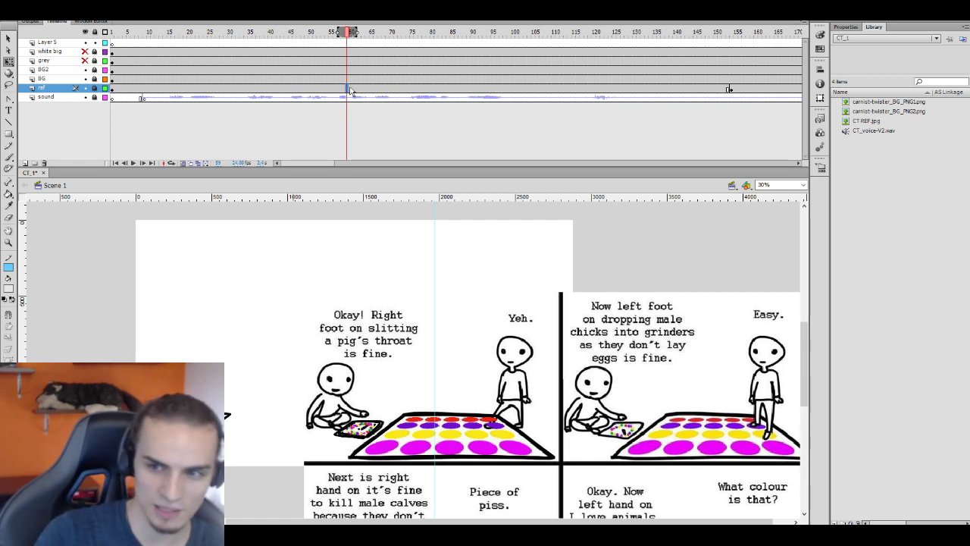
left_click(143, 71)
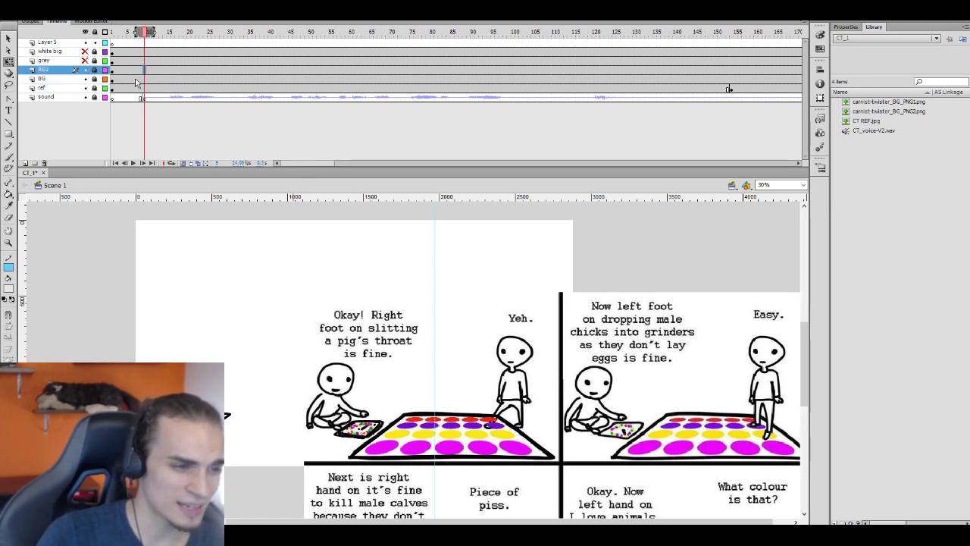
Create a layer folder at the top of the layer stack, move Layer 5 into it and name the folder L
left_click(47, 43)
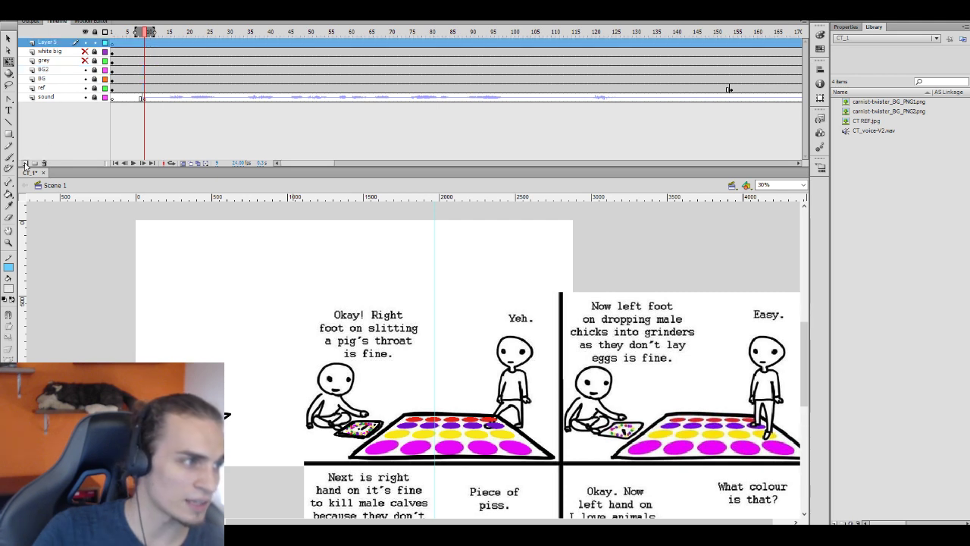
left_click(34, 163)
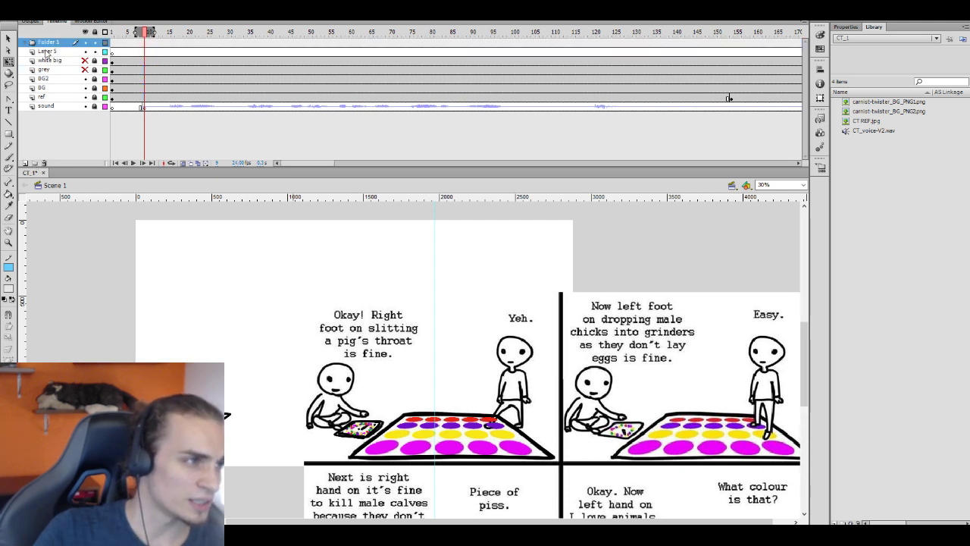
left_click_drag(44, 53, 42, 50)
double_click(49, 42)
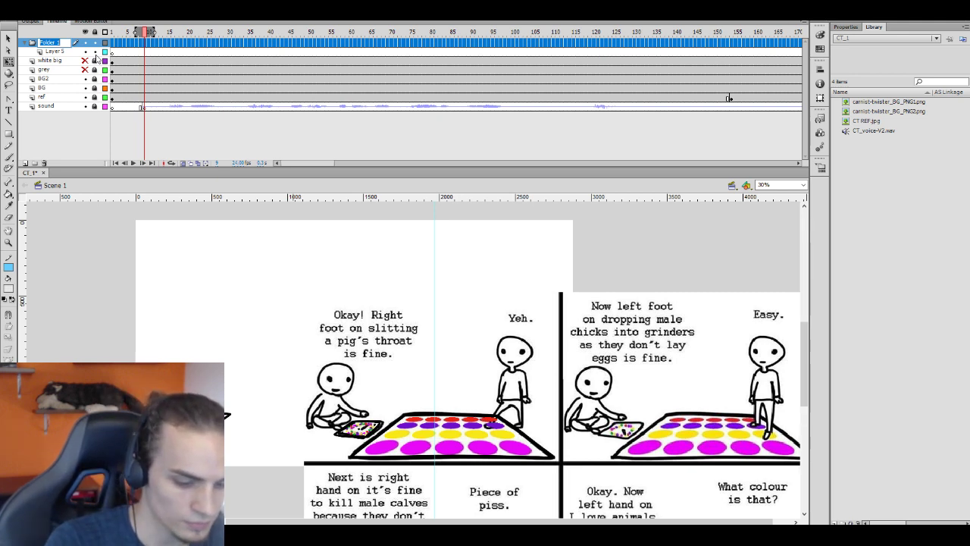
key("BackSpace")
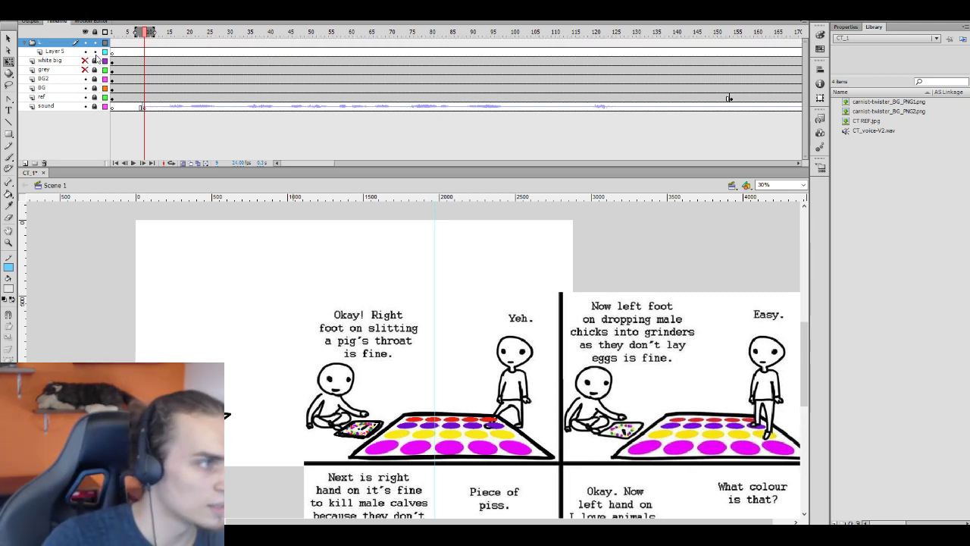
type("L")
left_click(49, 51)
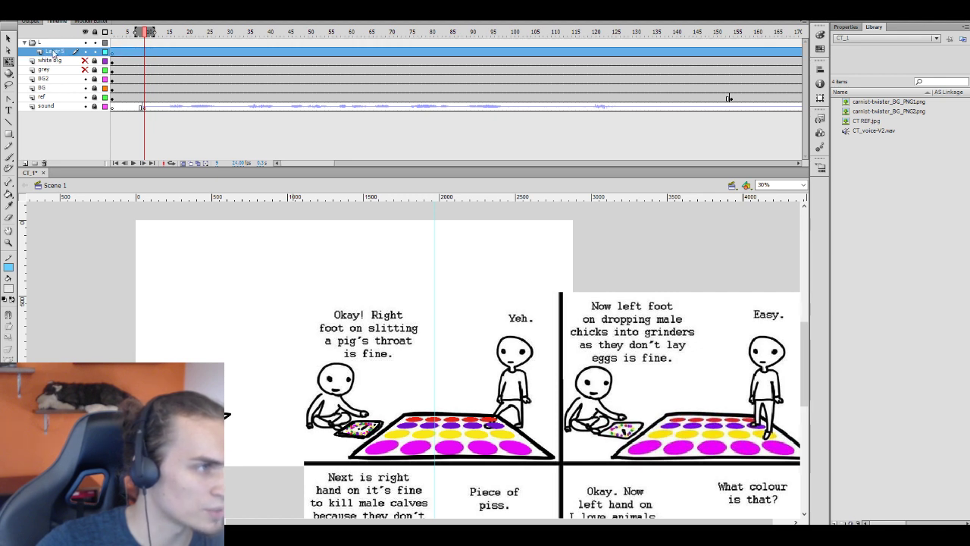
Rename the layer inside the L folder as head and make the grey and white big layers visible again
left_click_drag(53, 51, 55, 51)
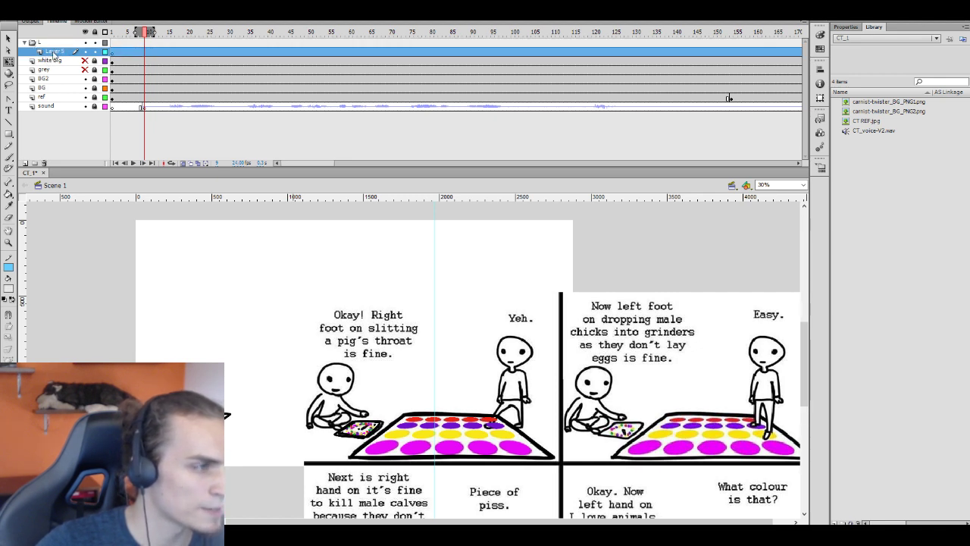
double_click(57, 51)
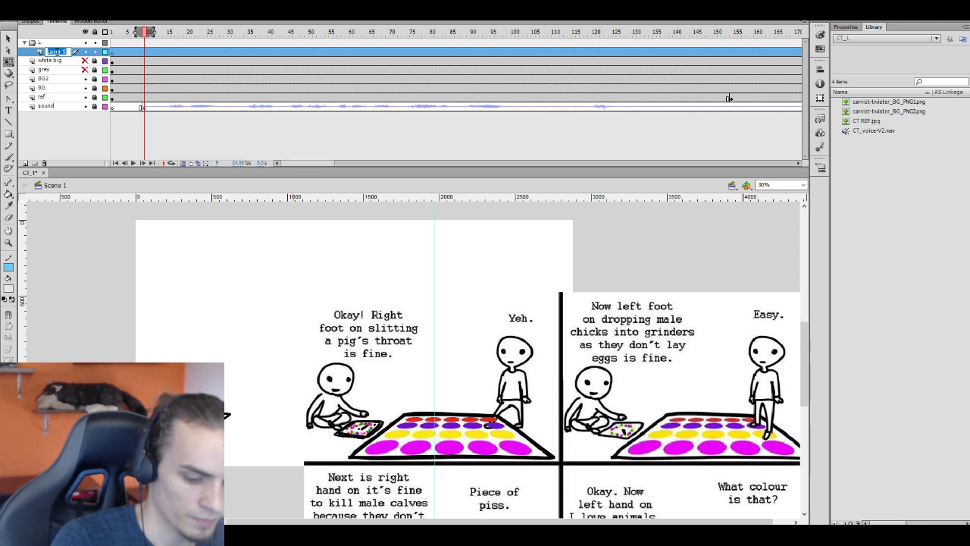
type("head")
key("Return")
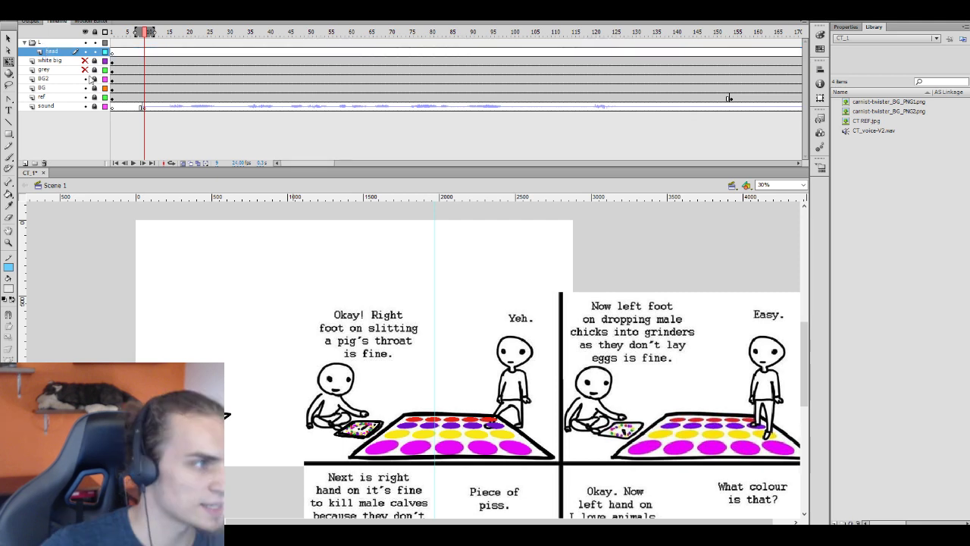
left_click(85, 69)
left_click(85, 60)
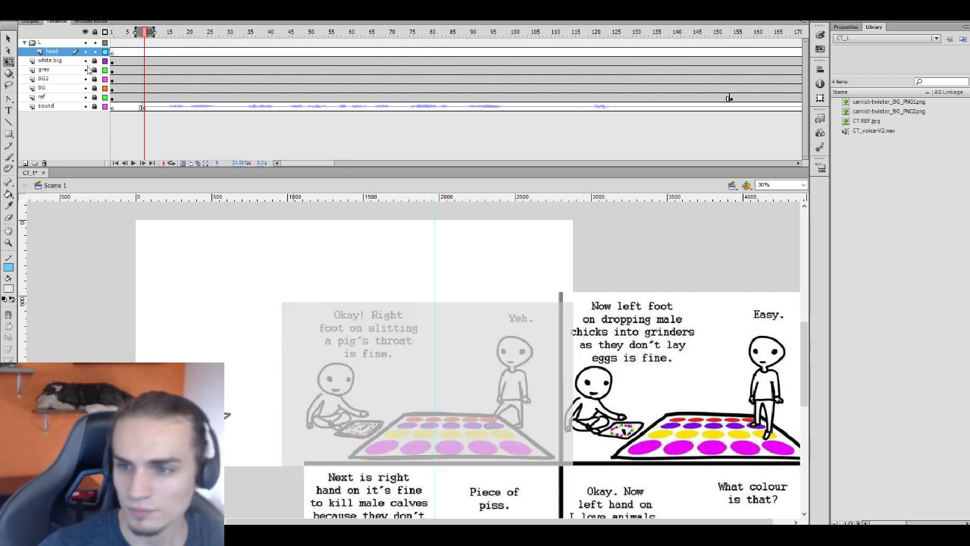
Add a new layer above head inside the L folder and name it eyes
left_click(128, 71)
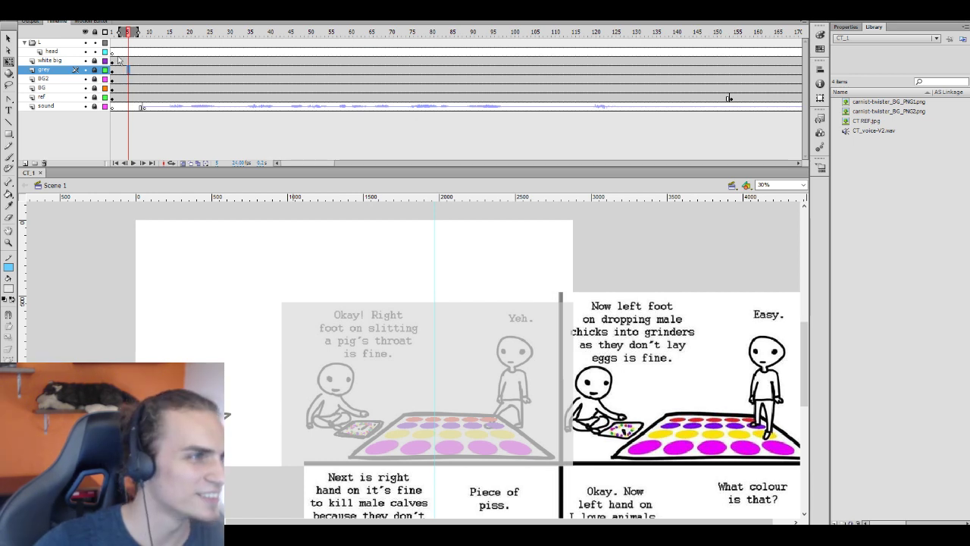
left_click(125, 51)
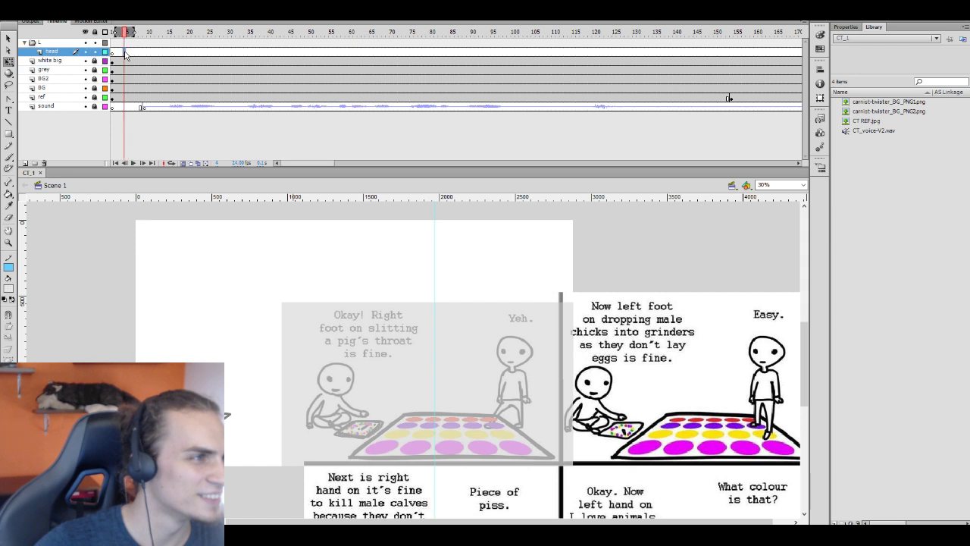
left_click(25, 163)
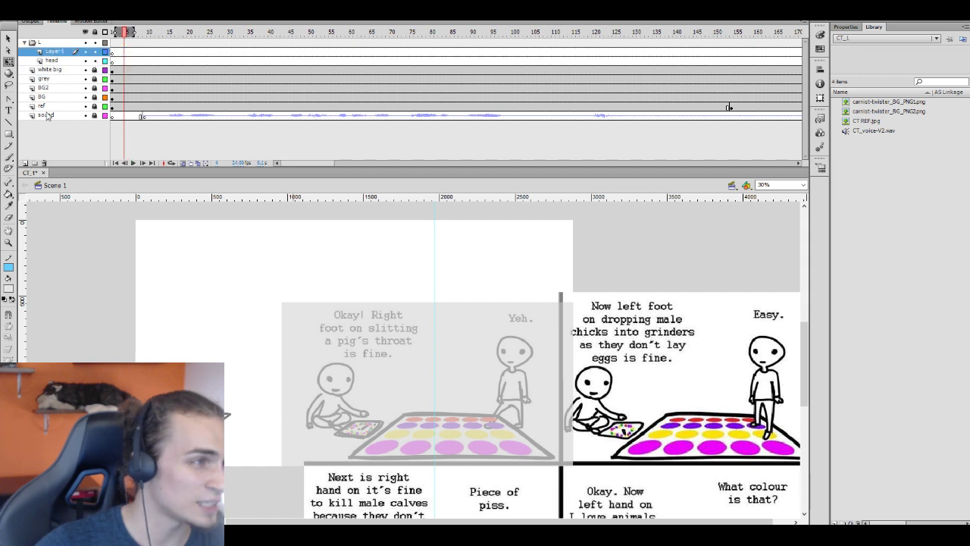
type("ey")
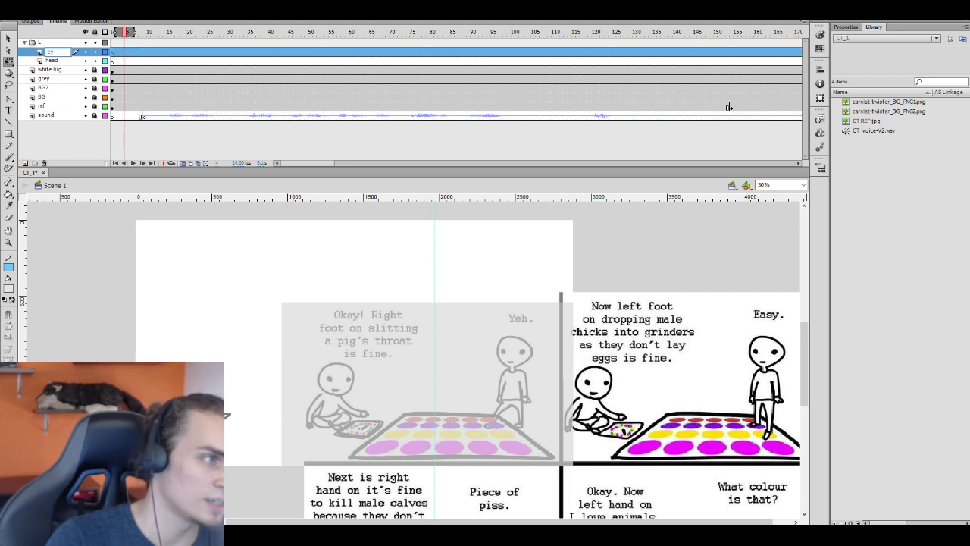
type("es")
left_click(203, 122)
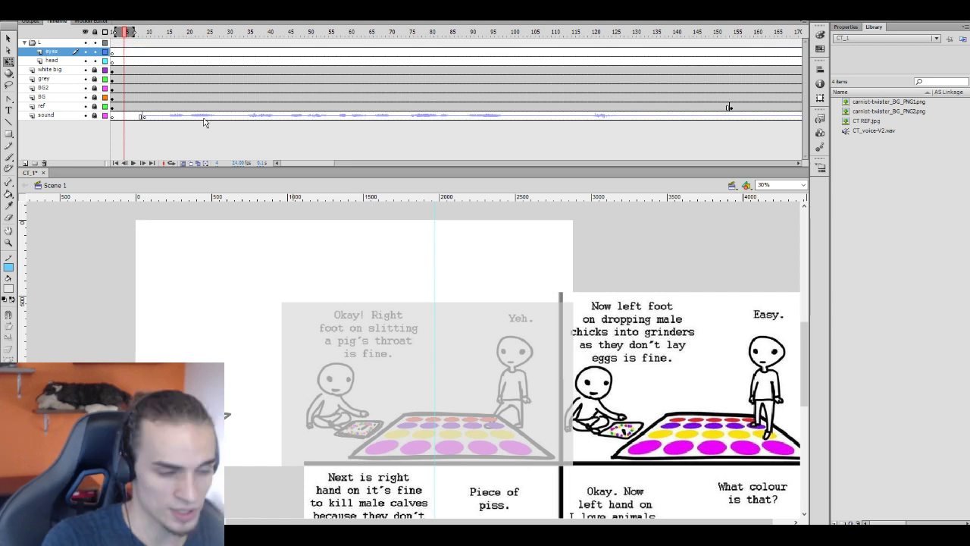
Add a new layer above eyes inside the L folder and name it mth clsd
left_click(23, 163)
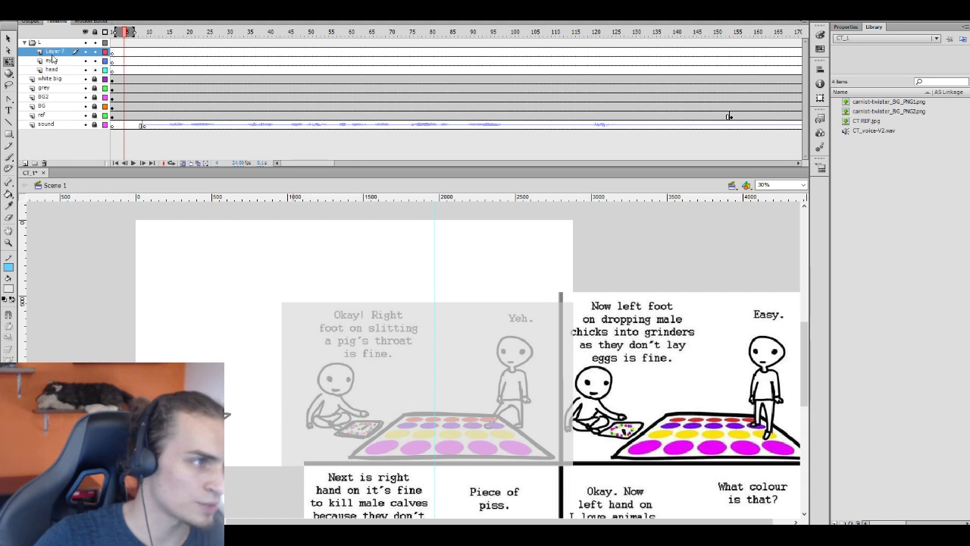
type("mth")
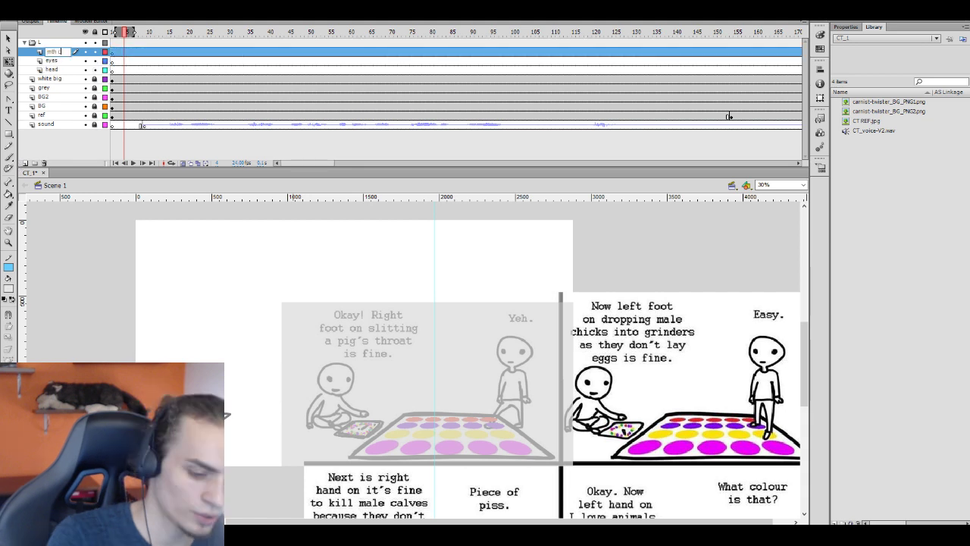
type(" clsd")
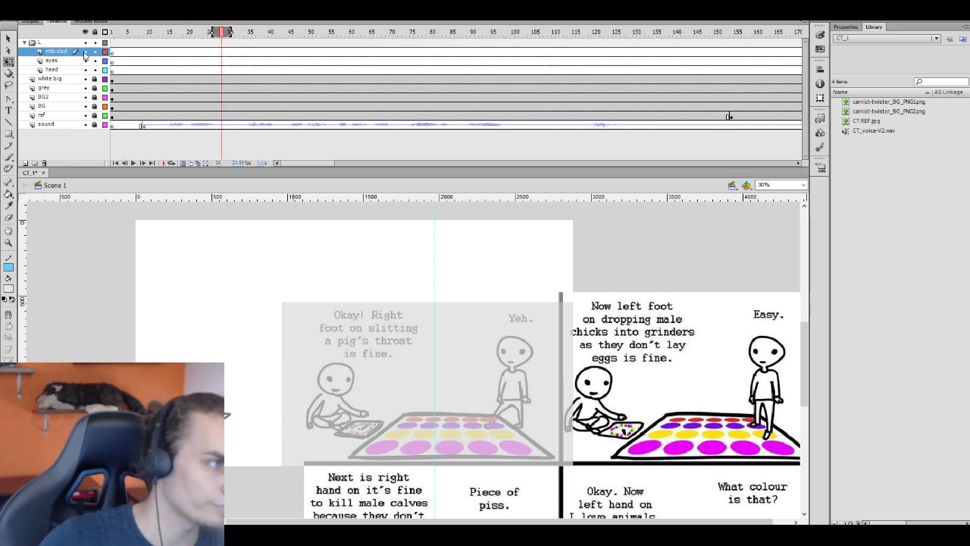
Add a new layer above mth clsd inside the L folder and name it mth hlf
left_click(25, 163)
left_click(50, 54)
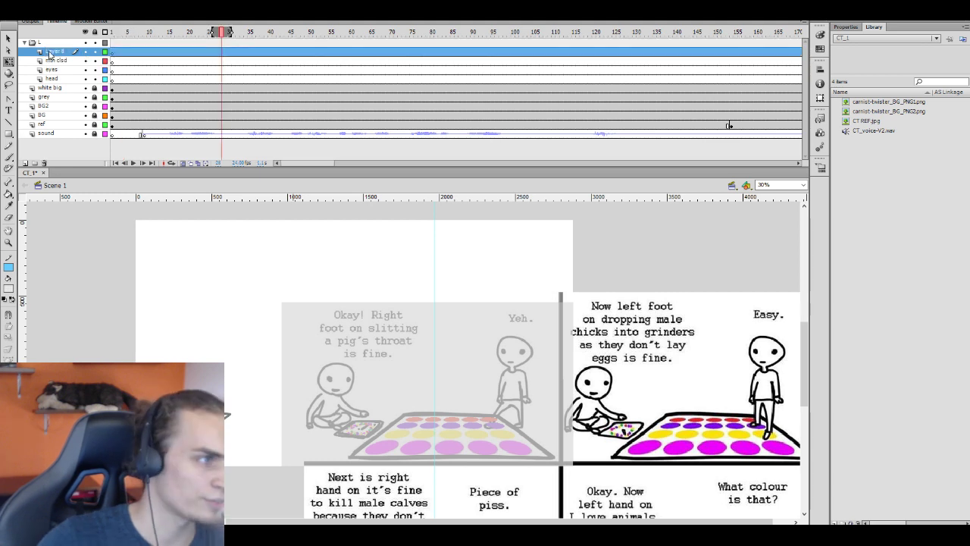
type("mth blf")
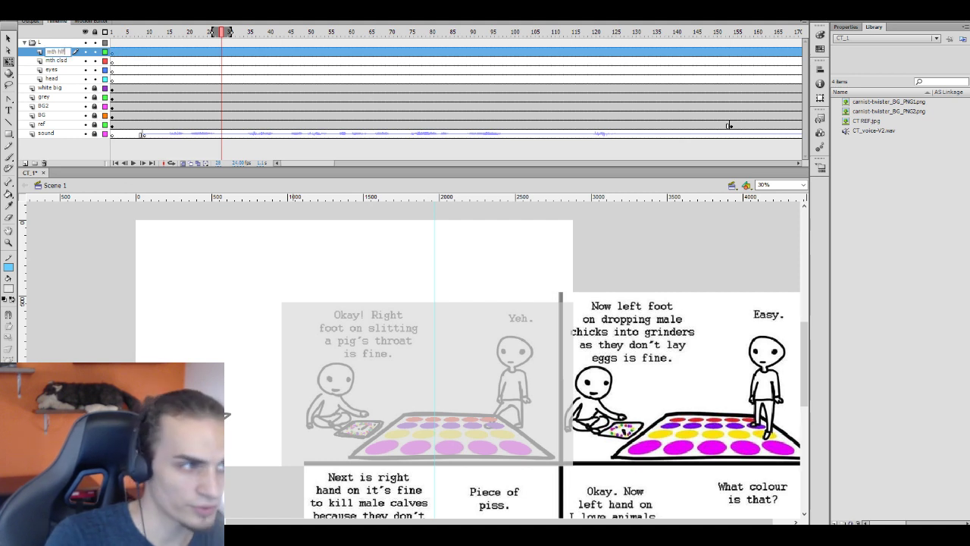
key("Return")
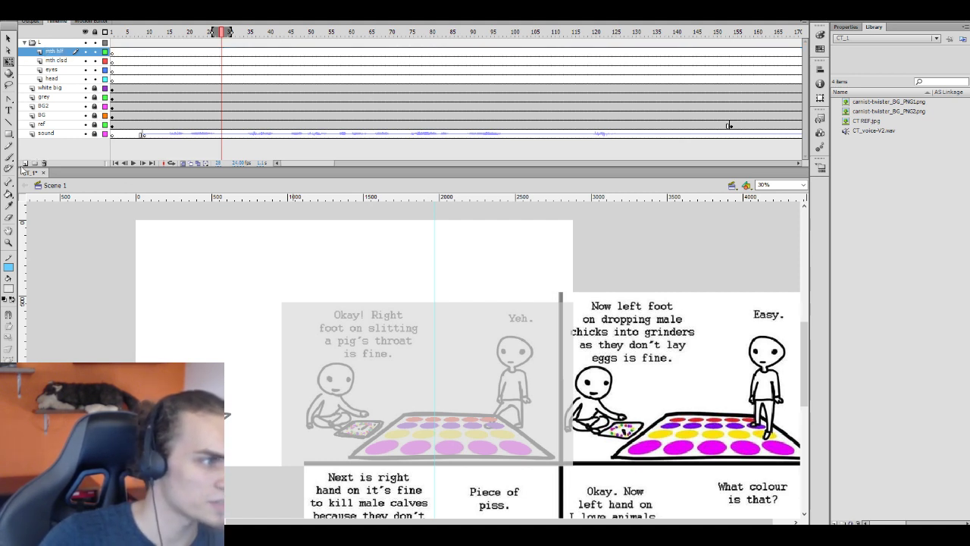
Add a new layer above mth hlf inside the L folder and name it mth opn
left_click(25, 163)
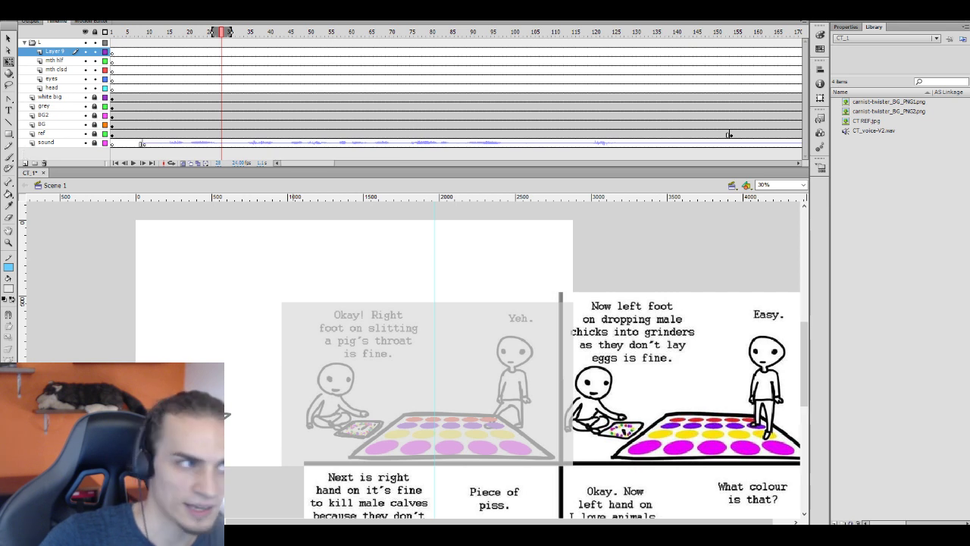
double_click(55, 51)
type("mth")
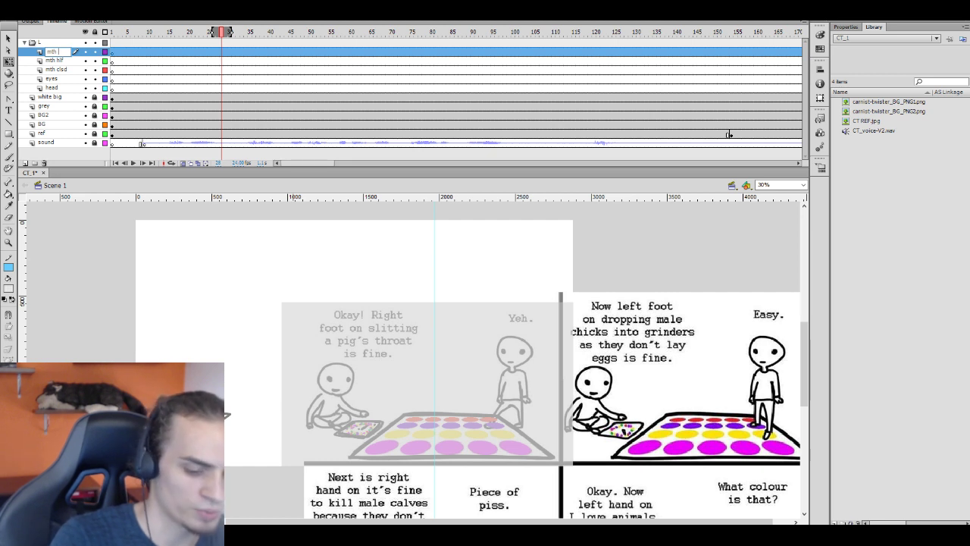
type(" opn")
key("Return")
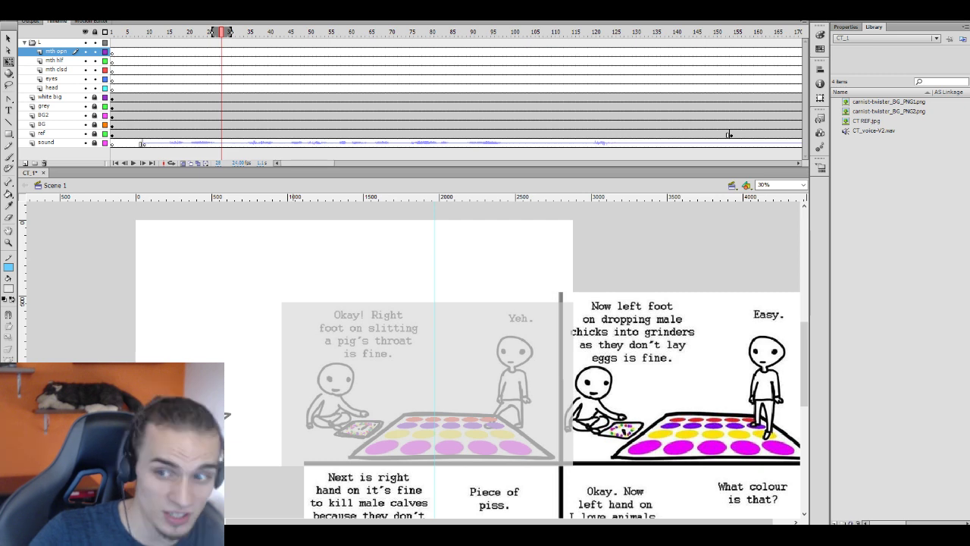
left_click(140, 69)
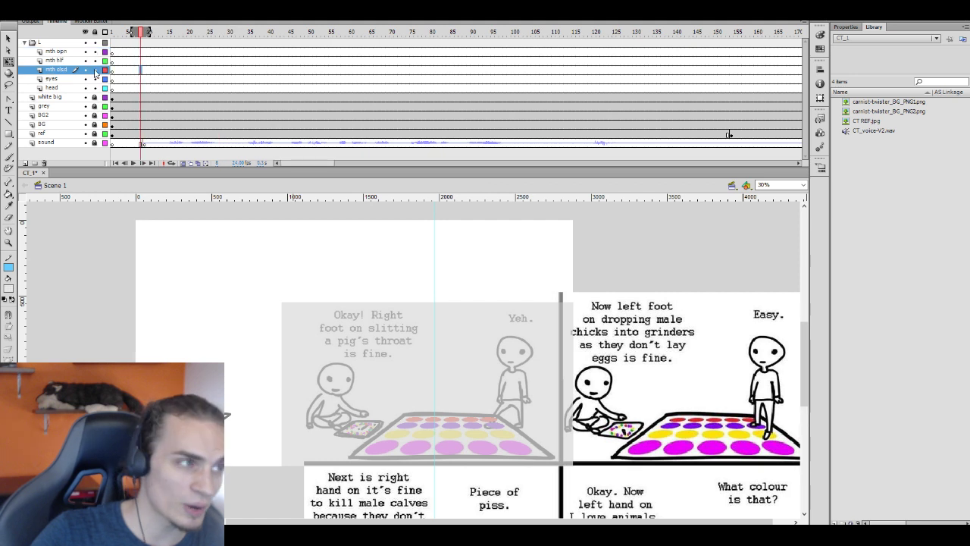
left_click(62, 42)
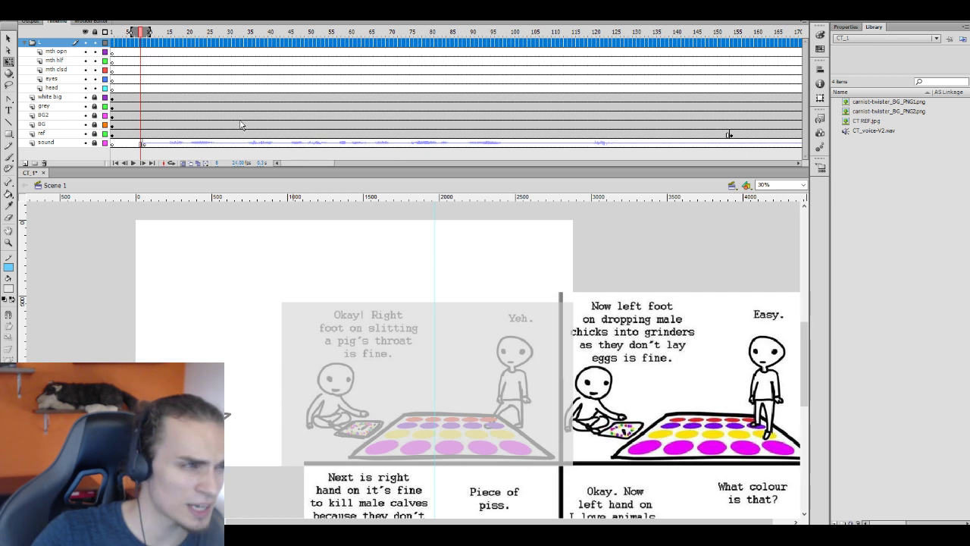
left_click(129, 60)
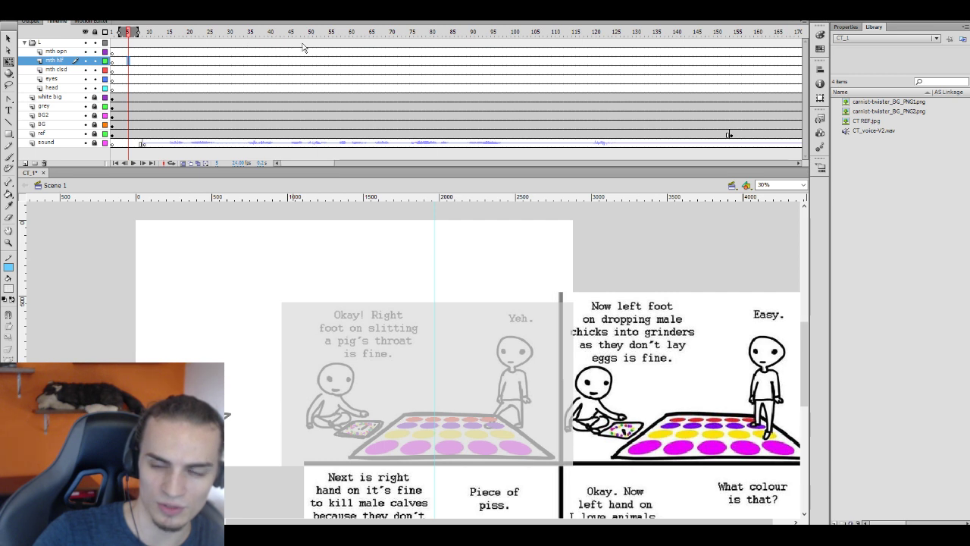
left_click(57, 87)
left_click(53, 79)
left_click(54, 60)
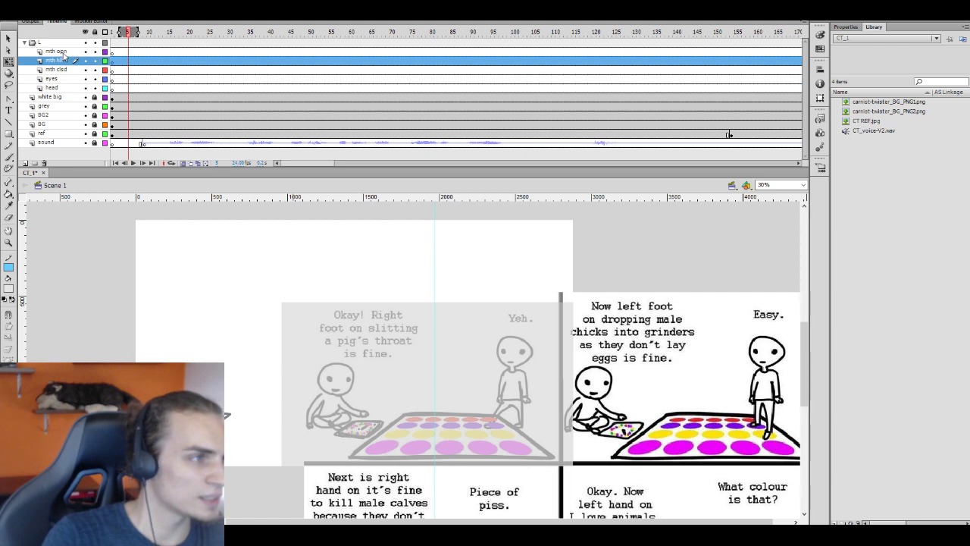
Add a new layer named body to the L folder and move it directly below the head layer
left_click(55, 51)
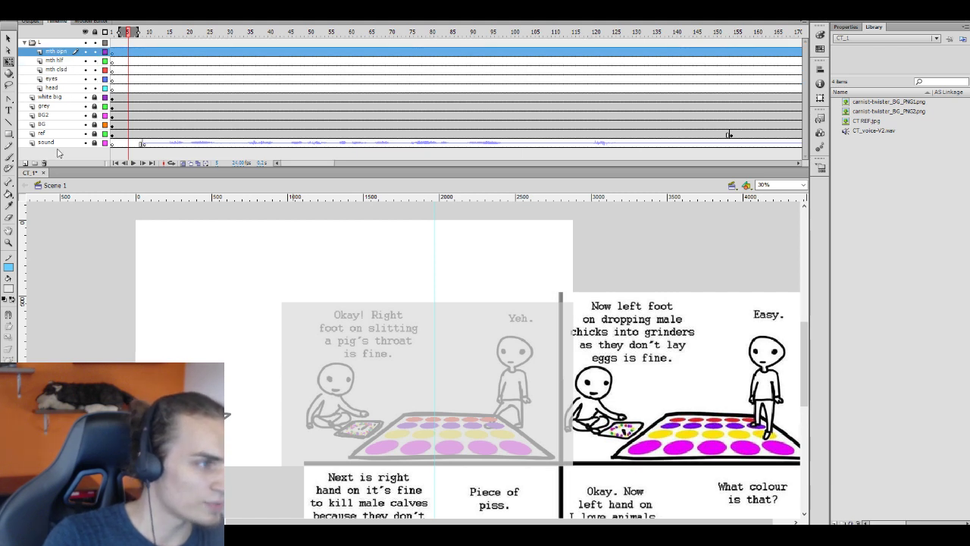
left_click(25, 163)
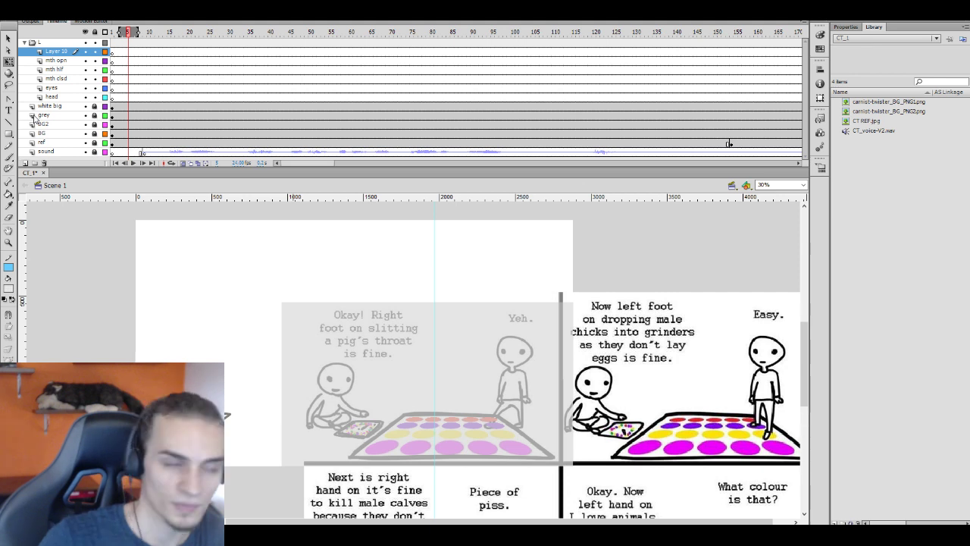
double_click(54, 51)
type("body")
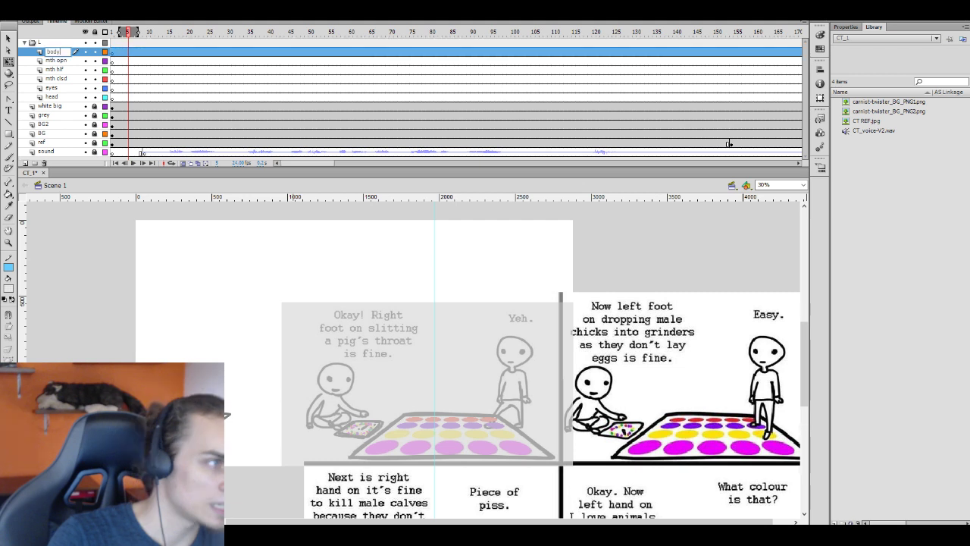
key("Return")
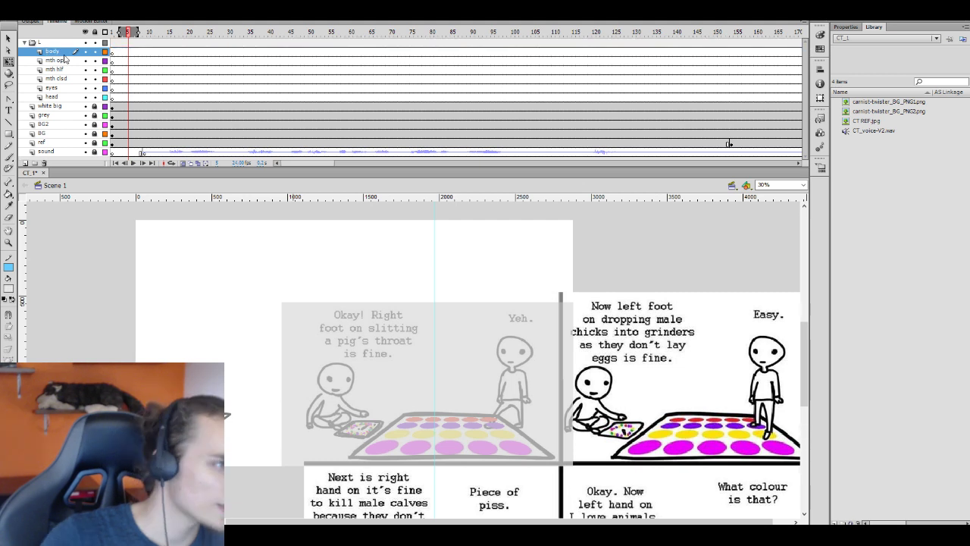
left_click_drag(65, 58, 66, 97)
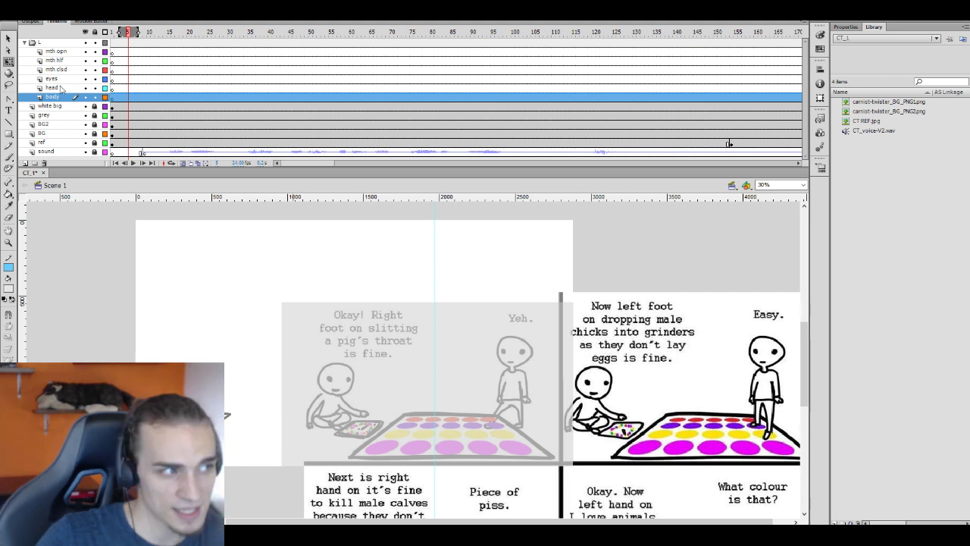
Add a new layer named hadn bg to the L folder and place it directly below the body layer
left_click(26, 162)
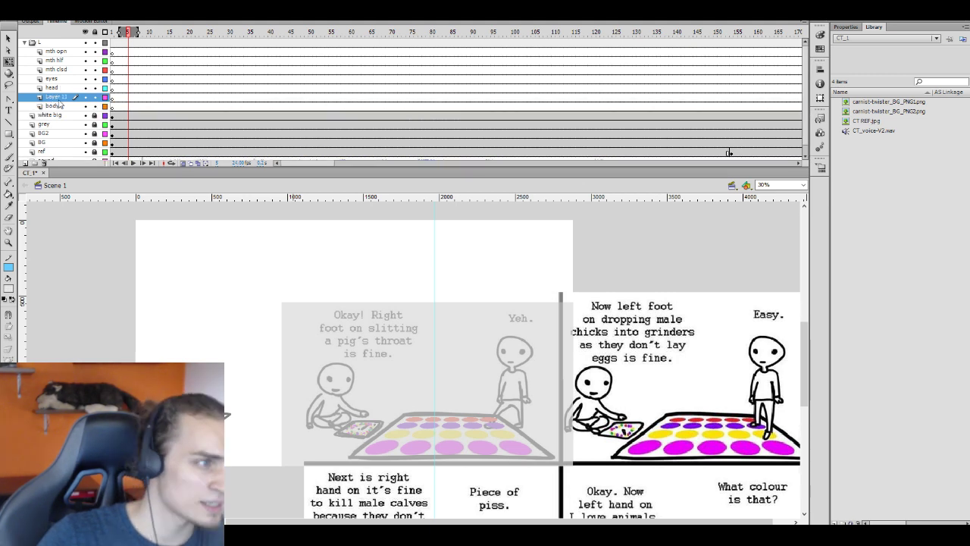
double_click(58, 99)
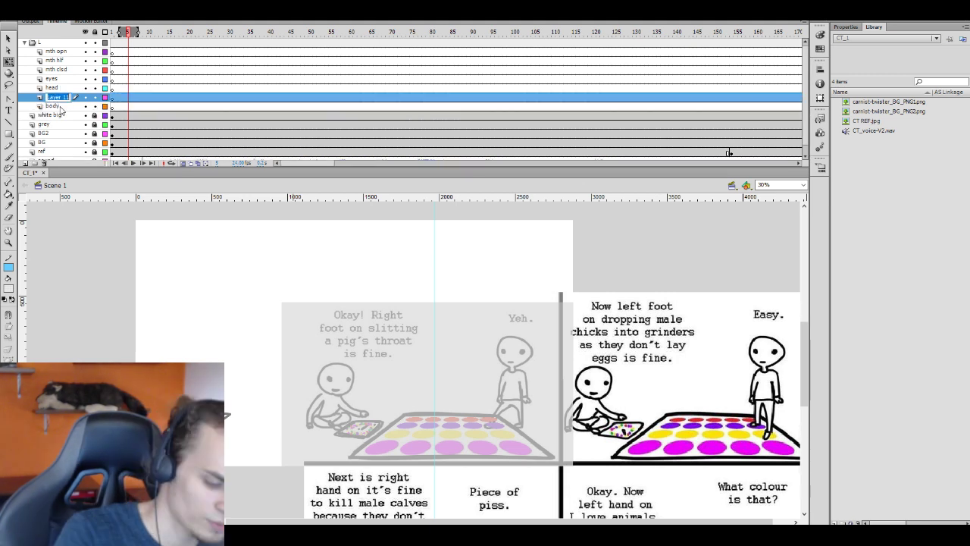
type("head bg")
key("Return")
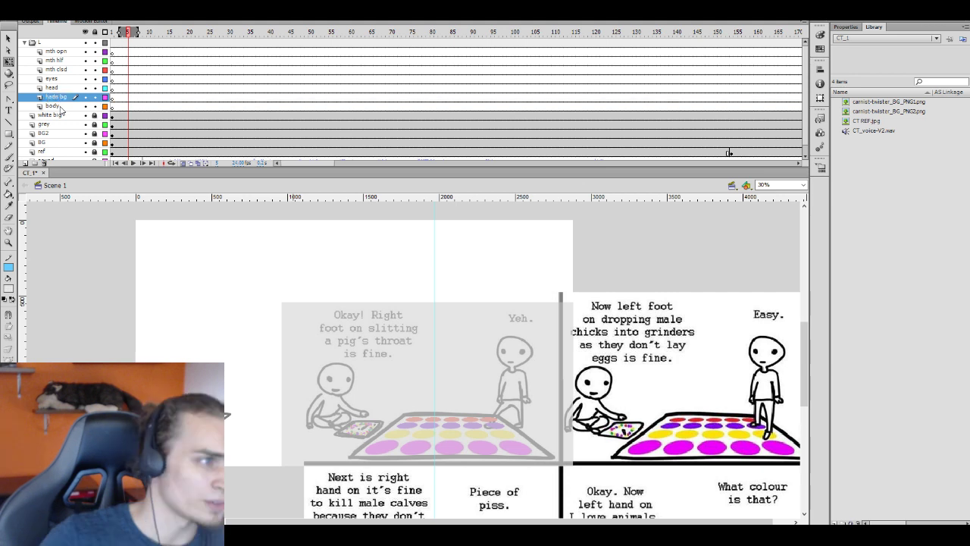
left_click_drag(63, 110, 65, 113)
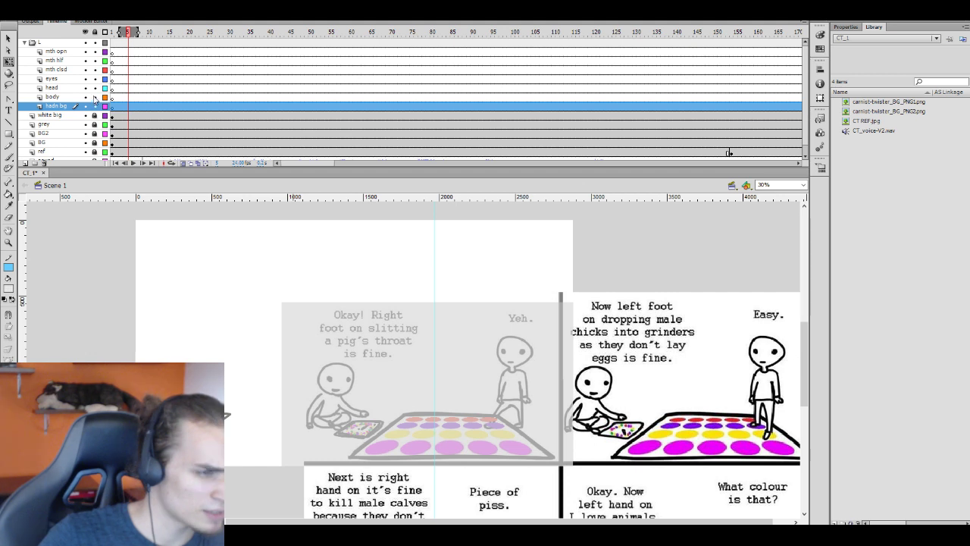
Add a new layer between head and body in the L folder and name it hand fg
left_click(52, 106)
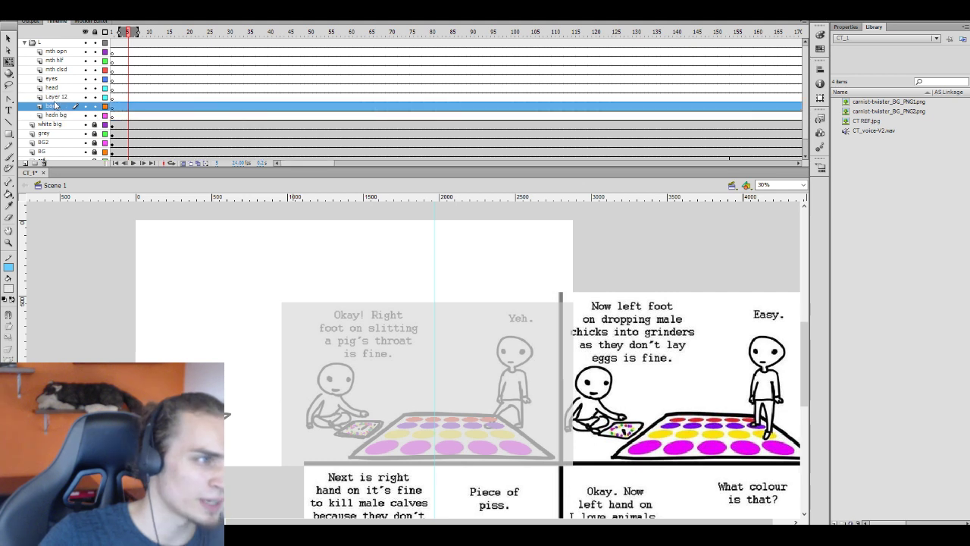
double_click(56, 97)
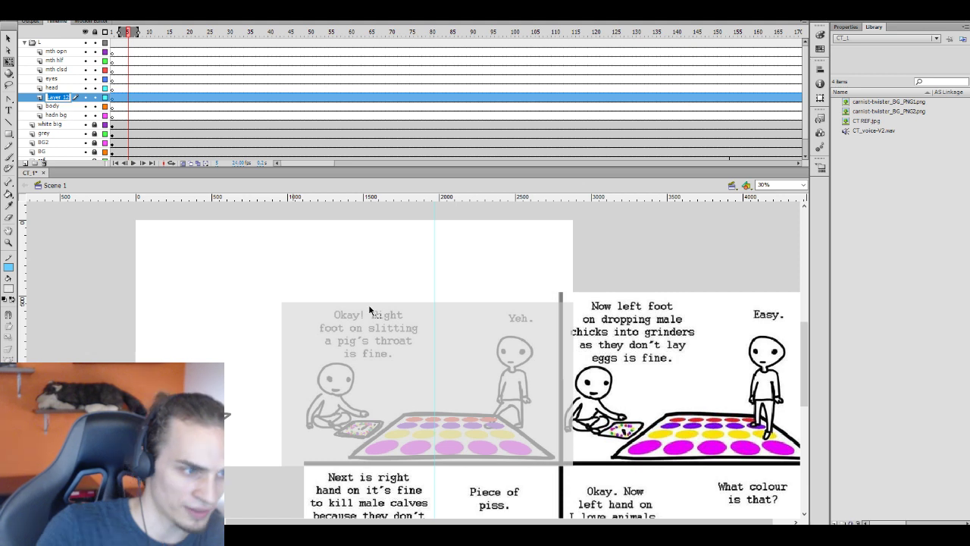
type("ar")
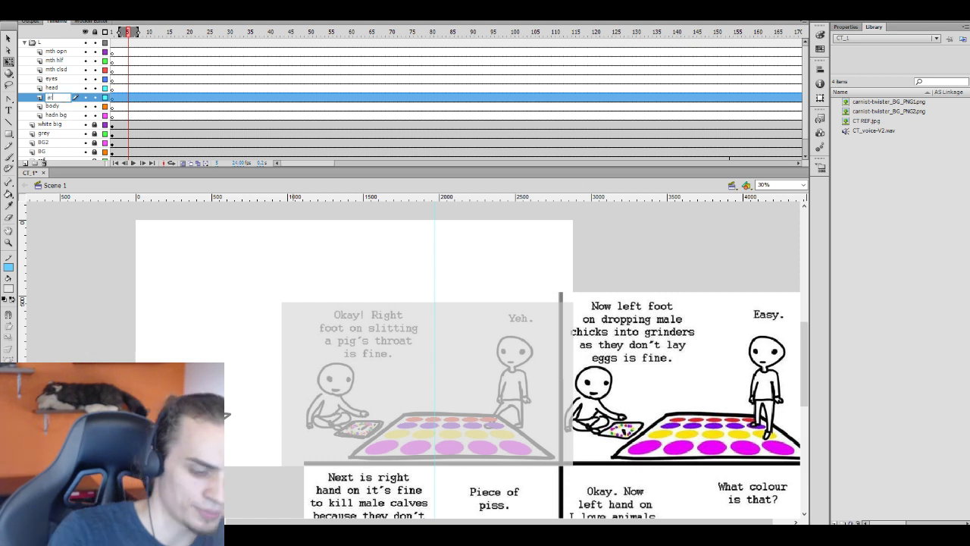
type("nd fg")
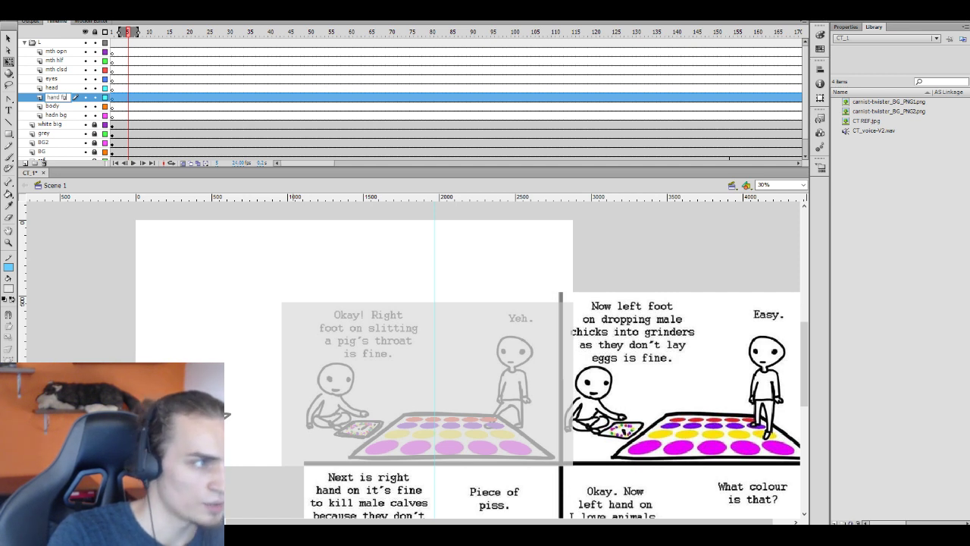
key("Return")
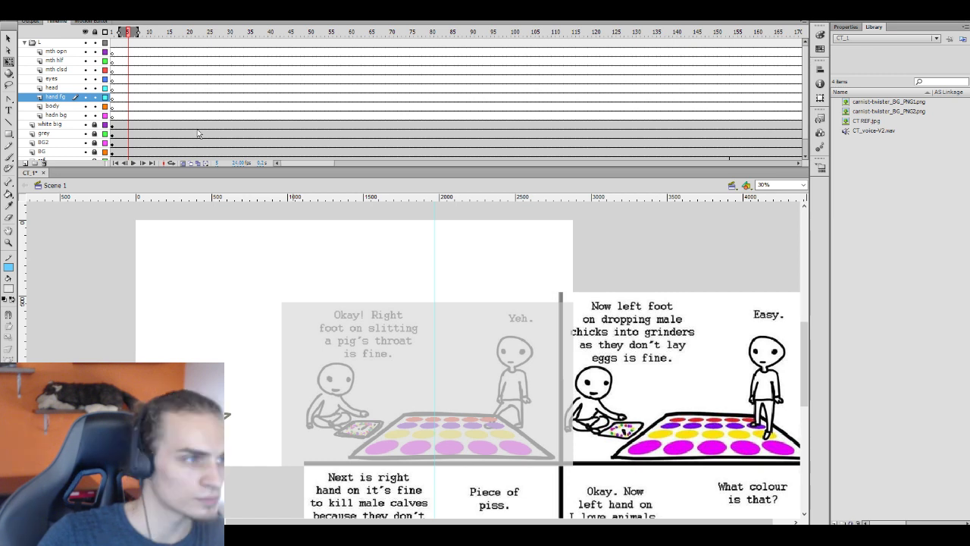
left_click(131, 78)
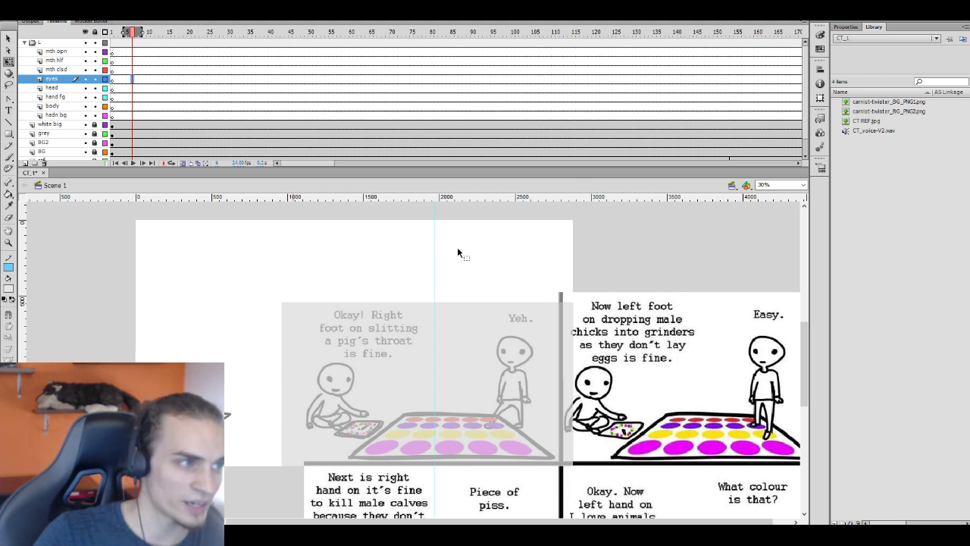
left_click(134, 69)
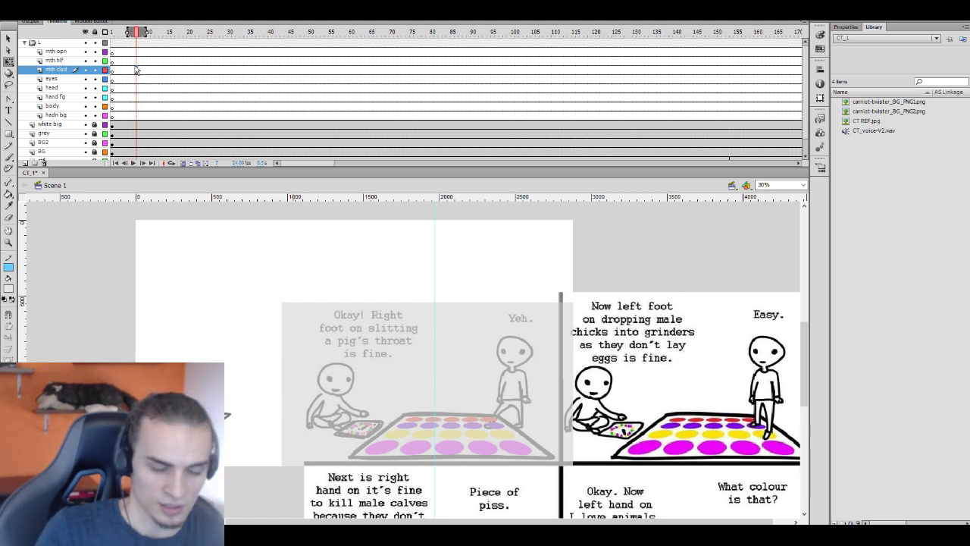
key("F7")
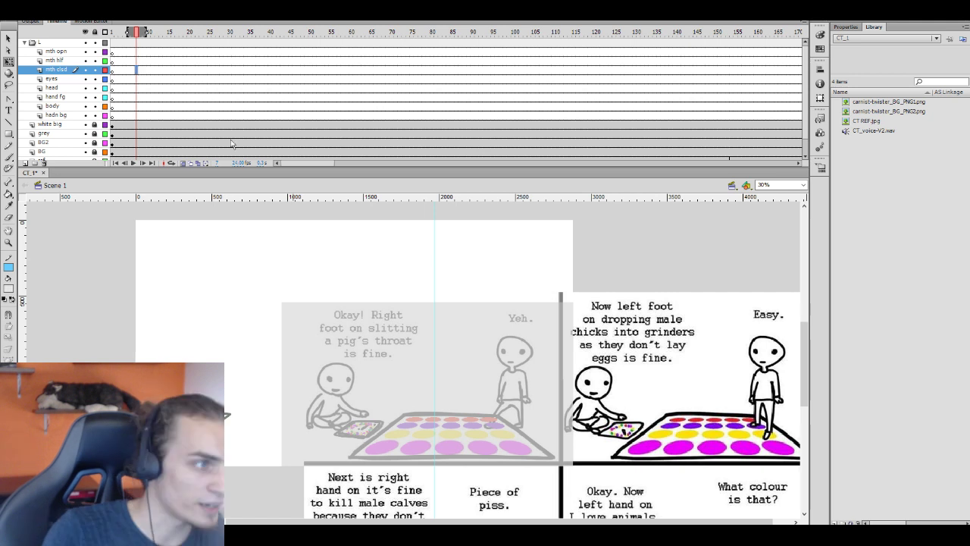
Set the fill colour to black
left_click(9, 288)
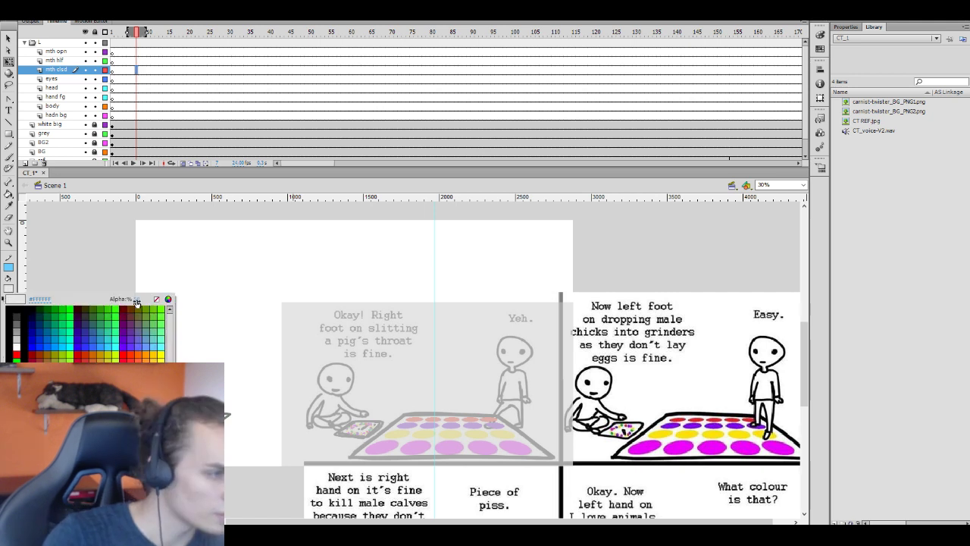
left_click(200, 307)
left_click(11, 288)
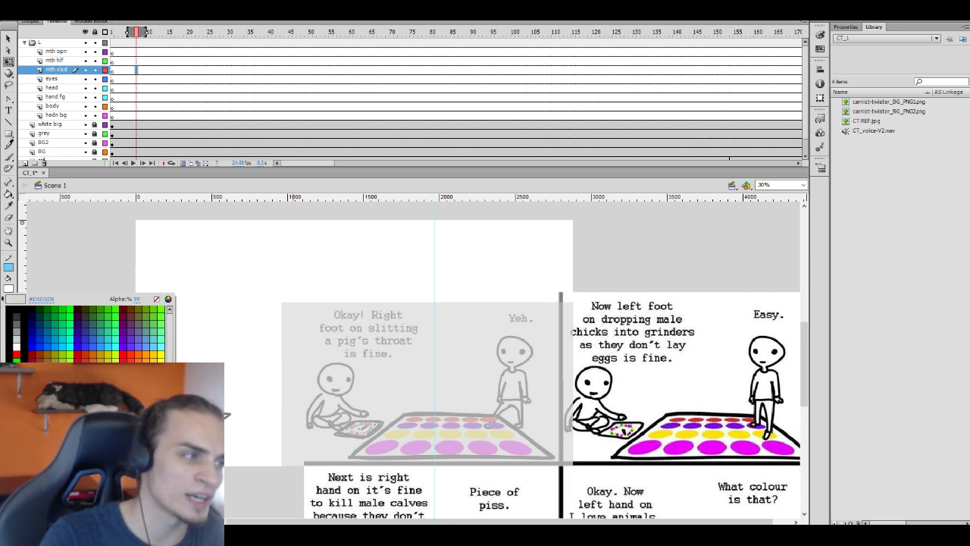
left_click(16, 305)
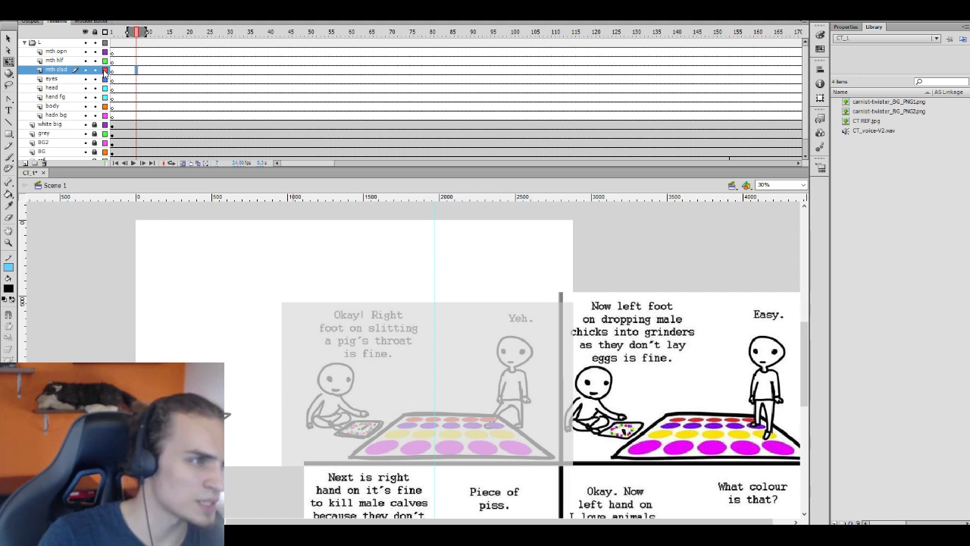
left_click(118, 97)
left_click(126, 107)
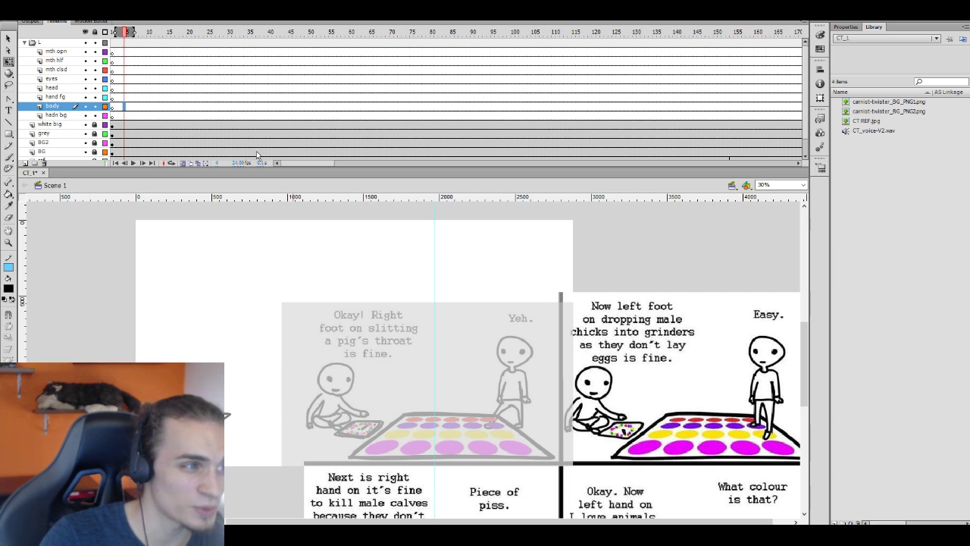
left_click(137, 115)
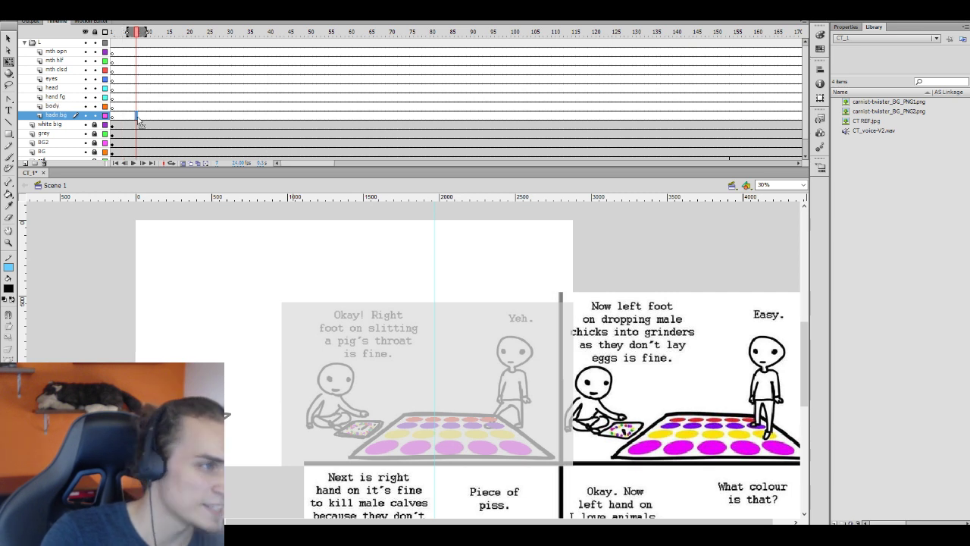
Make the head layer active at frame 2 and enlarge the stage to 50% around the first comic panel
left_click(115, 88)
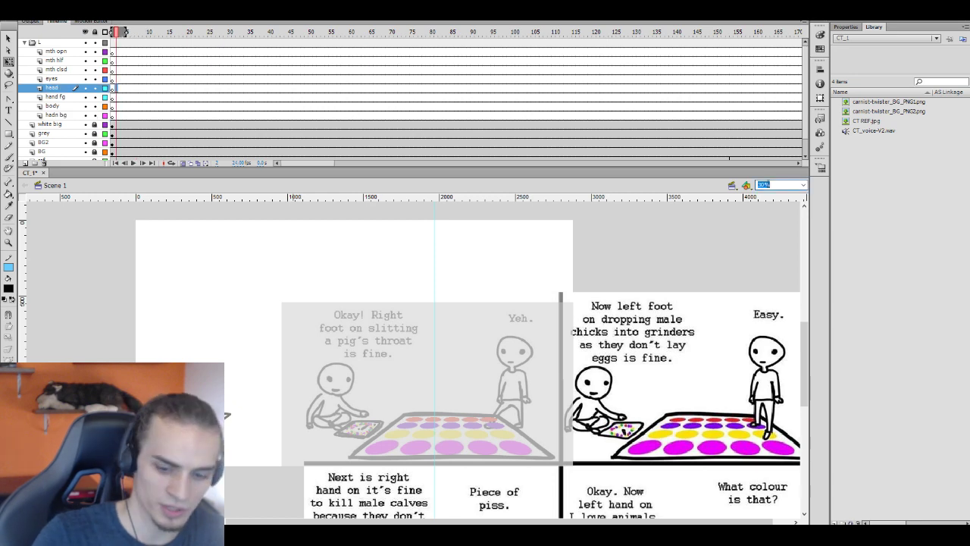
type("50")
key("Return")
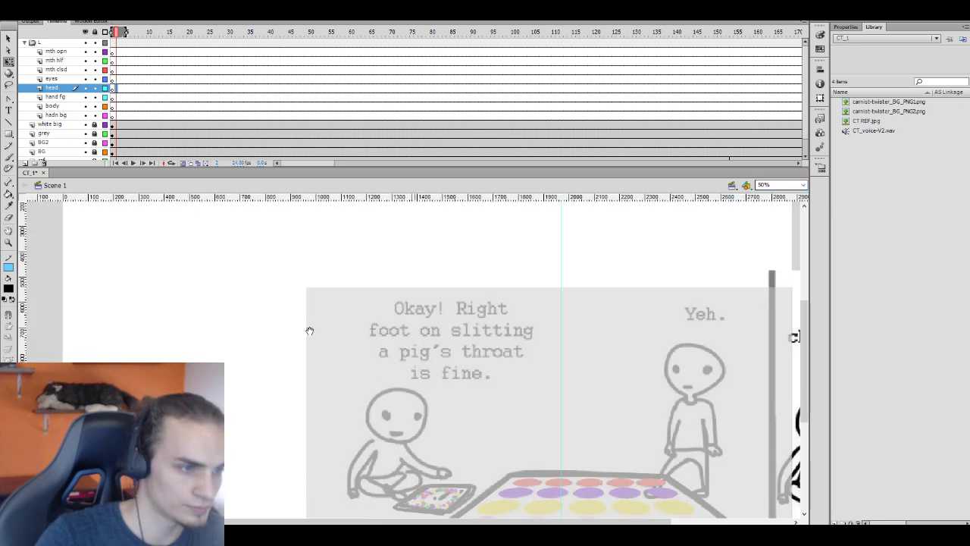
left_click_drag(309, 330, 279, 271)
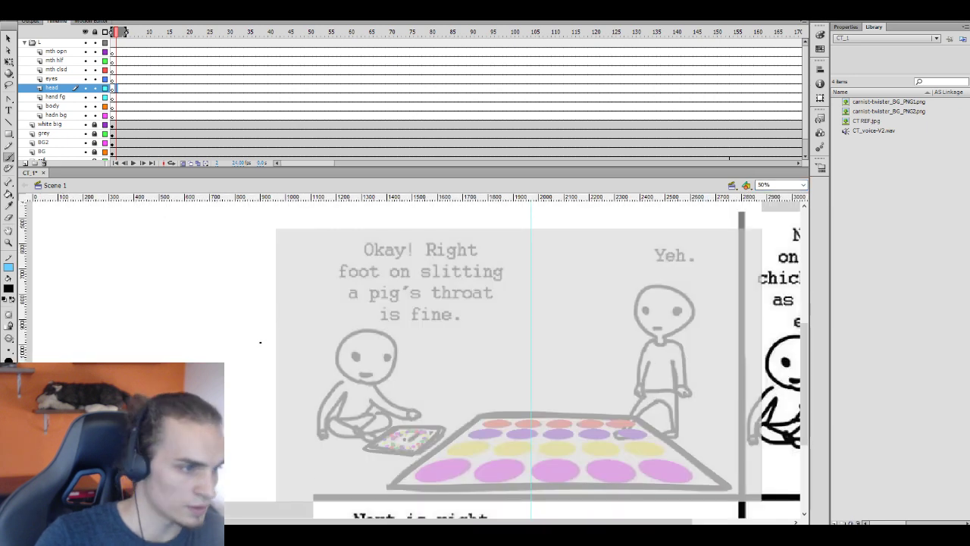
left_click_drag(336, 362, 366, 341)
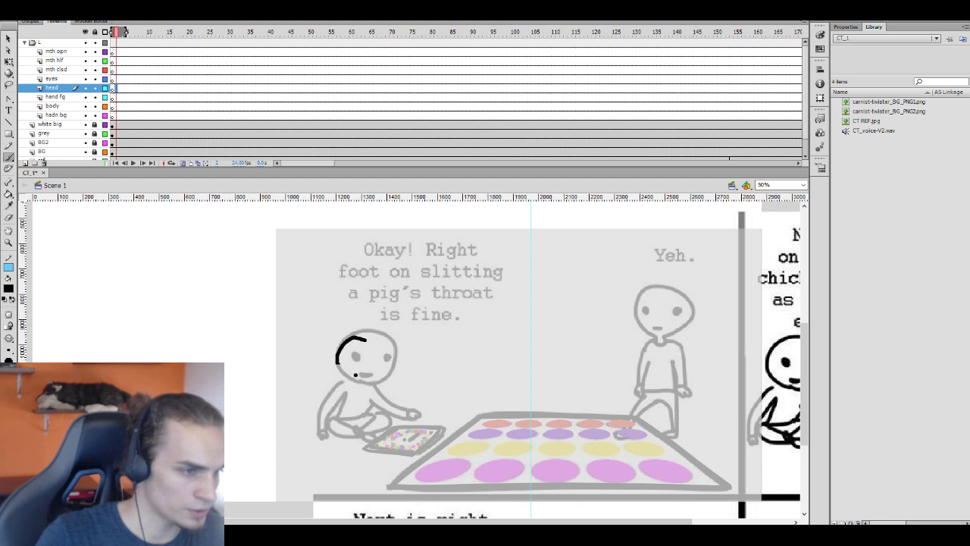
key("ctrl+z")
left_click_drag(363, 387, 413, 417)
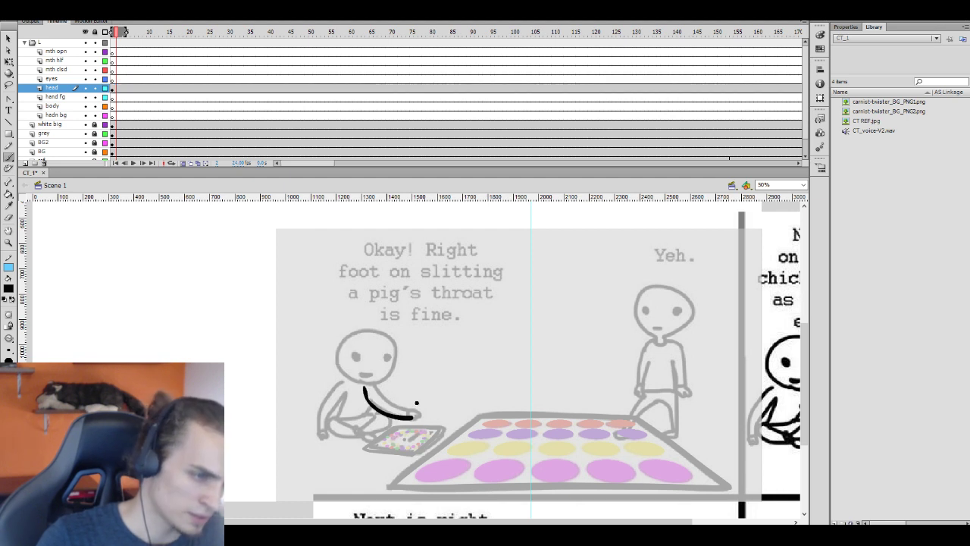
key("ctrl+z")
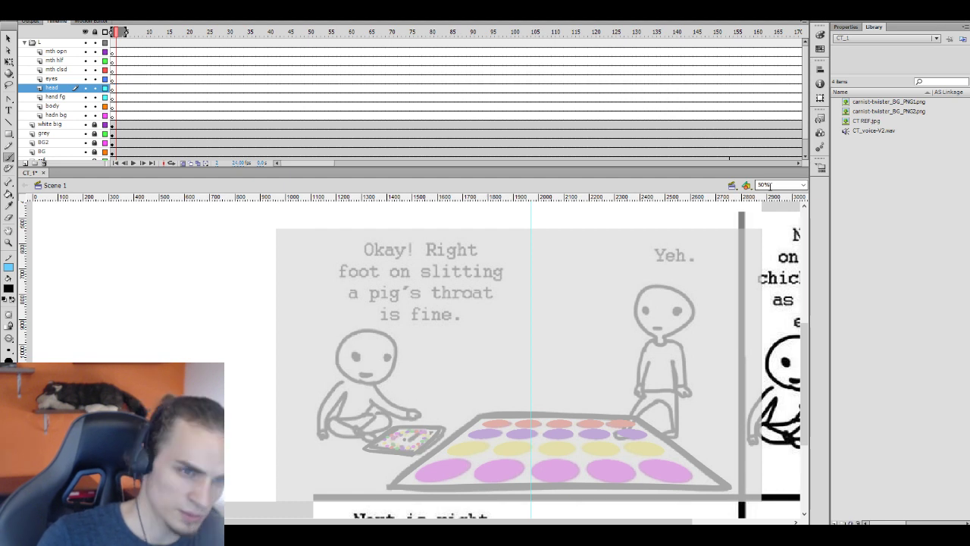
Trace the sitting left character's head as a closed black brush outline on the head layer at 60% zoom, undoing unsatisfactory strokes
type("60")
key("Return")
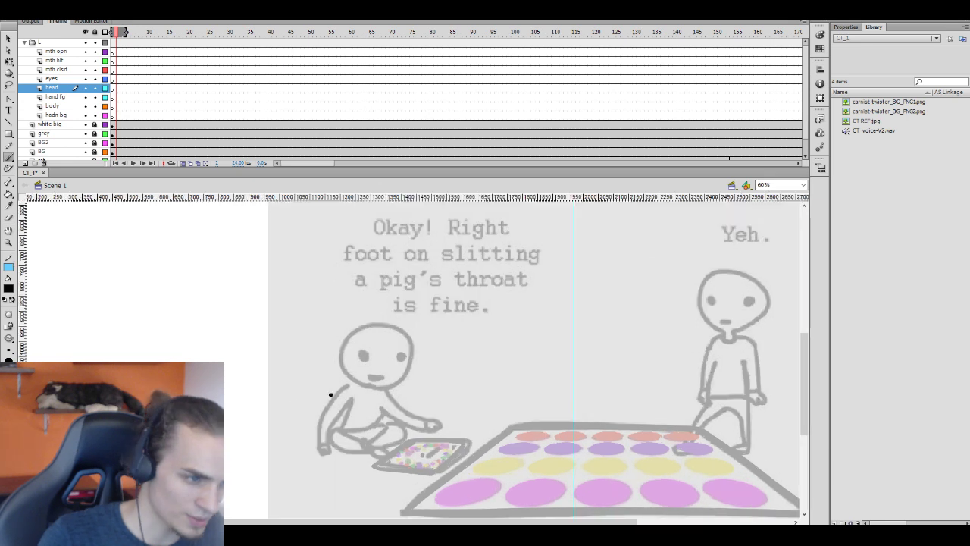
mouse_move(372, 325)
left_mouse_down()
mouse_move(387, 386)
mouse_move(367, 327)
left_mouse_up()
key("ctrl+z")
key("ctrl+y")
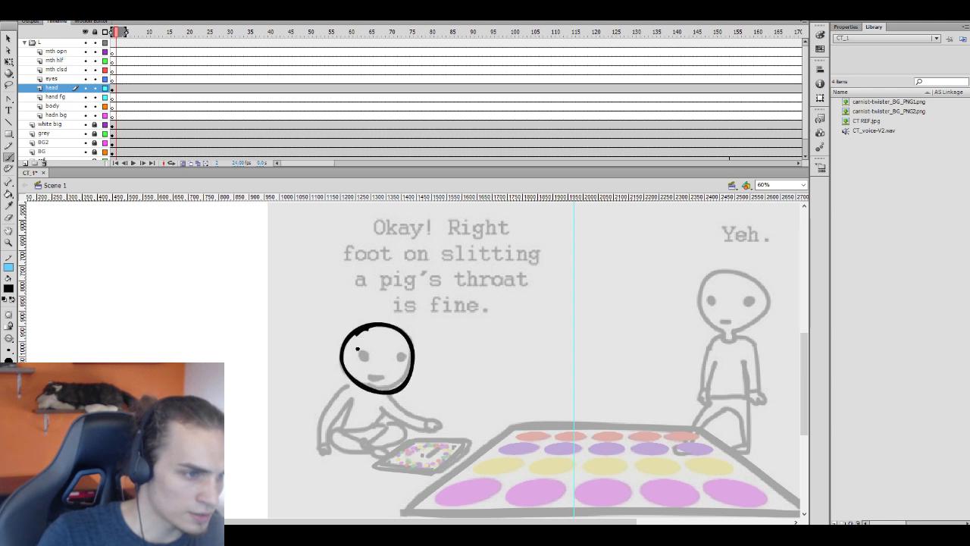
key("ctrl+z")
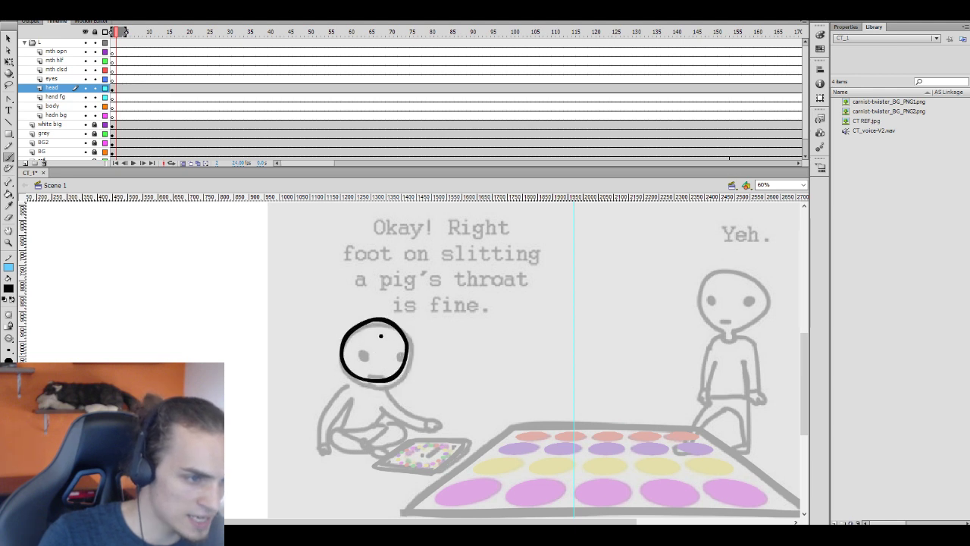
key("ctrl+z")
mouse_move(359, 329)
left_mouse_down()
mouse_move(343, 355)
mouse_move(372, 385)
mouse_move(408, 377)
mouse_move(413, 333)
mouse_move(354, 339)
left_mouse_up()
key("v")
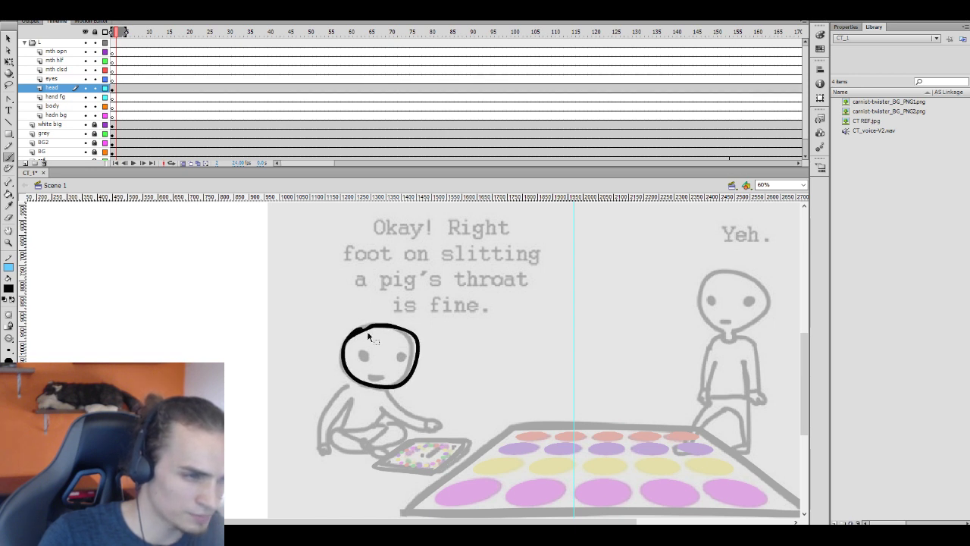
key("ctrl+z")
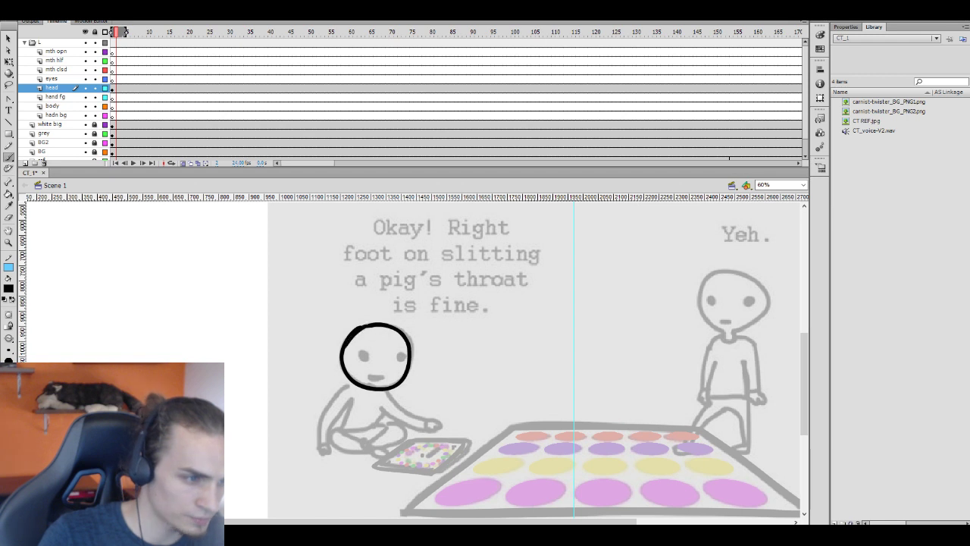
Erase the stray bump at the top of the head outline and stretch the outline slightly wider to match the reference
key("e")
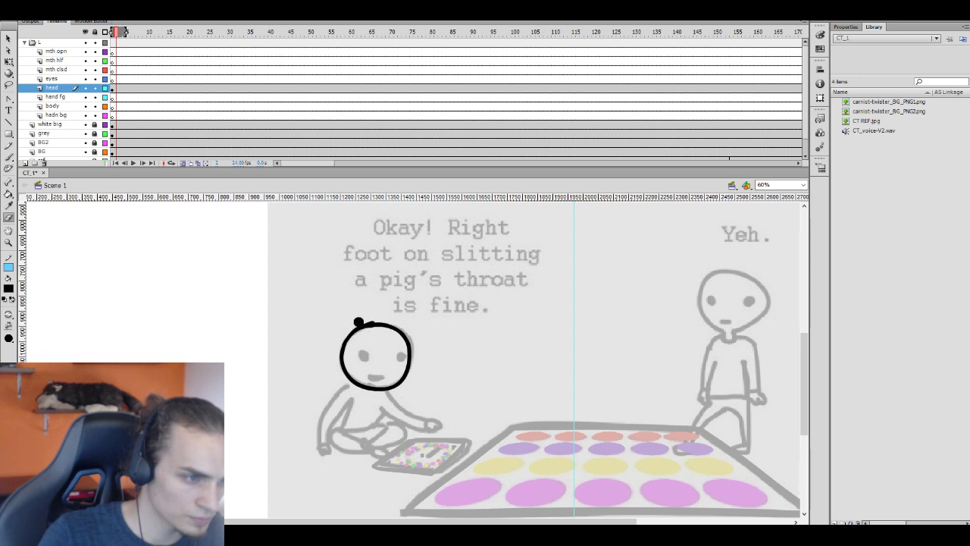
key("q")
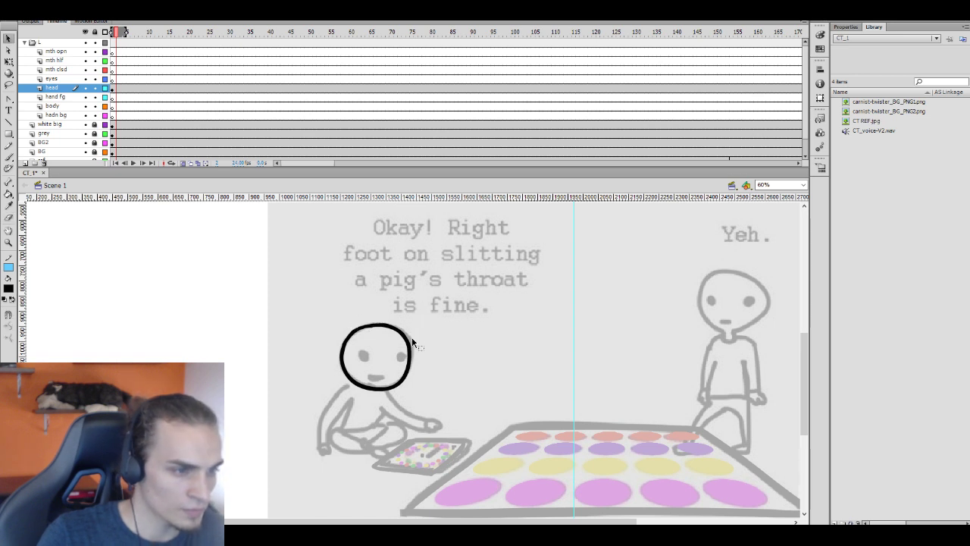
left_click(411, 347)
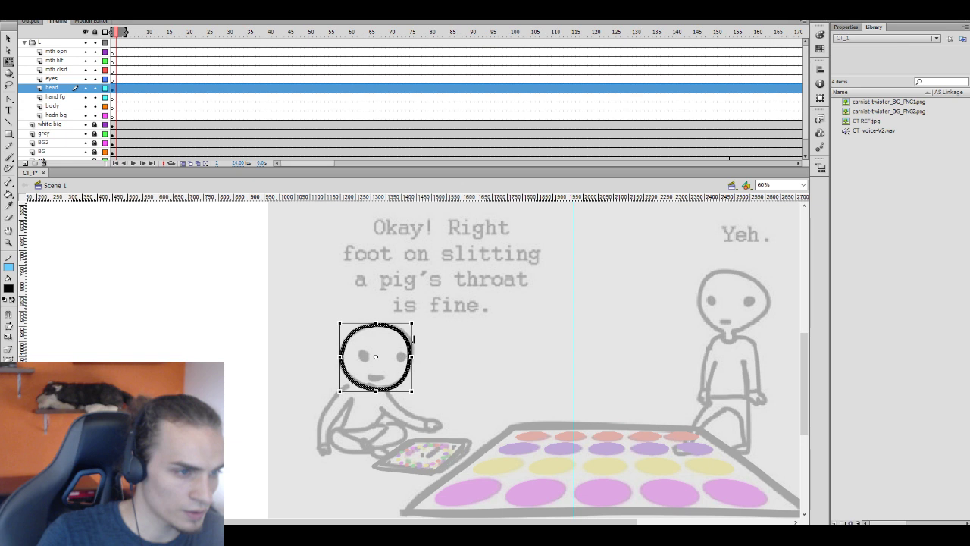
left_click(424, 380)
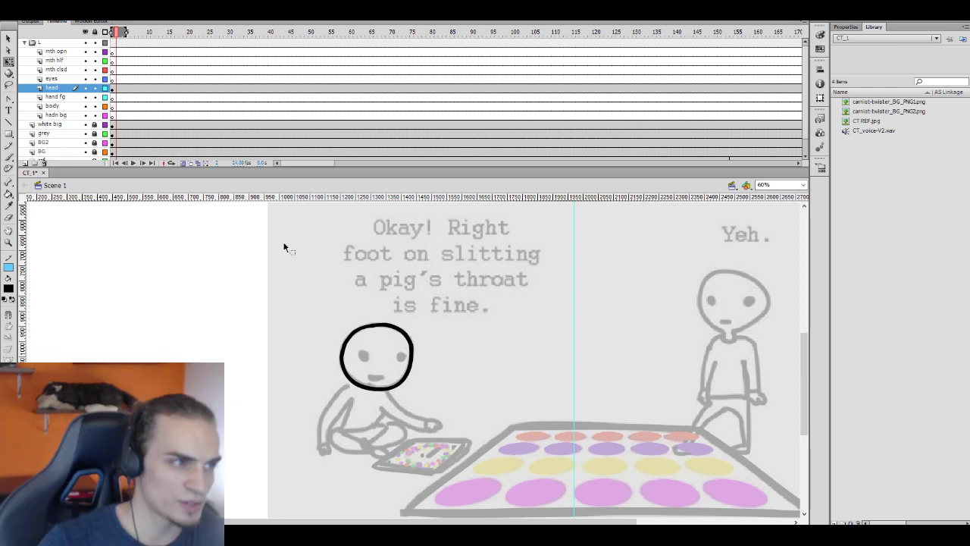
left_click(133, 91)
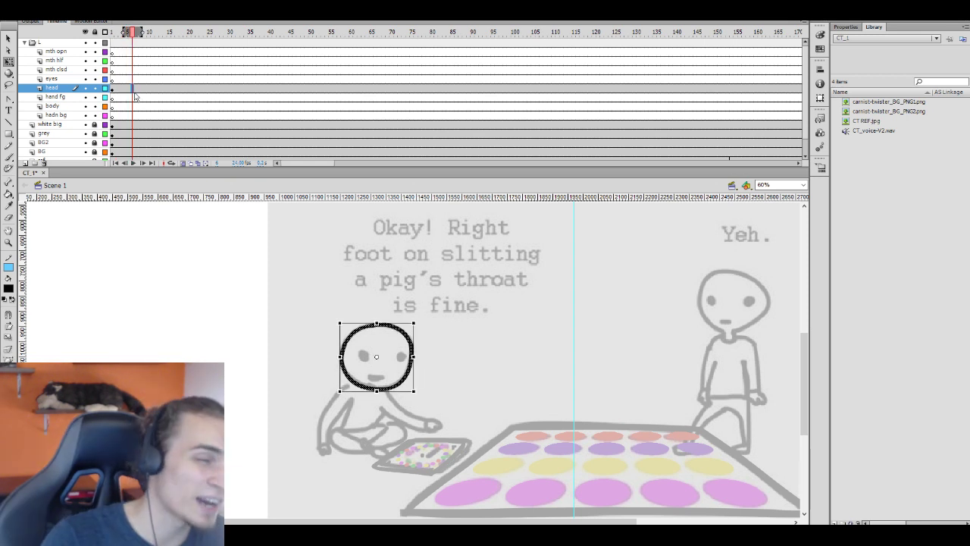
key("l")
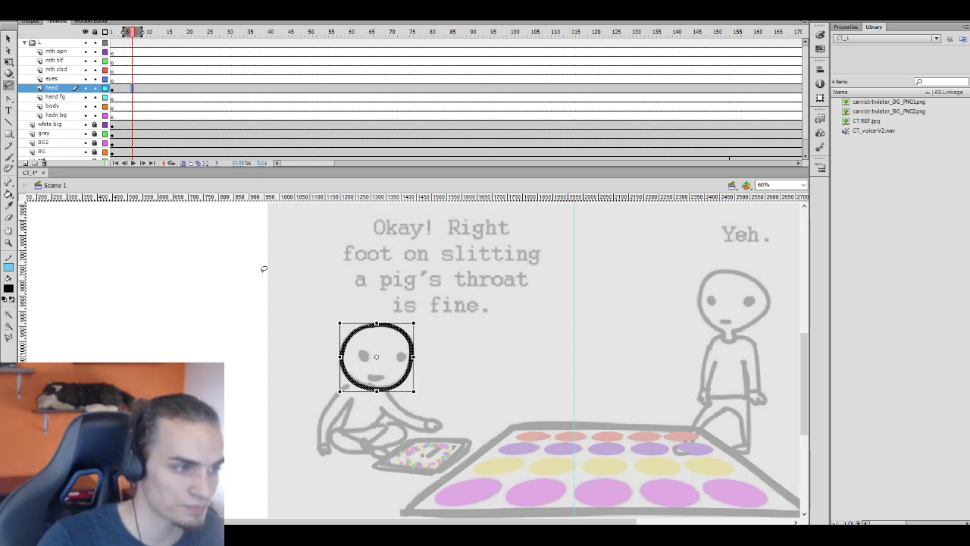
left_click(251, 250)
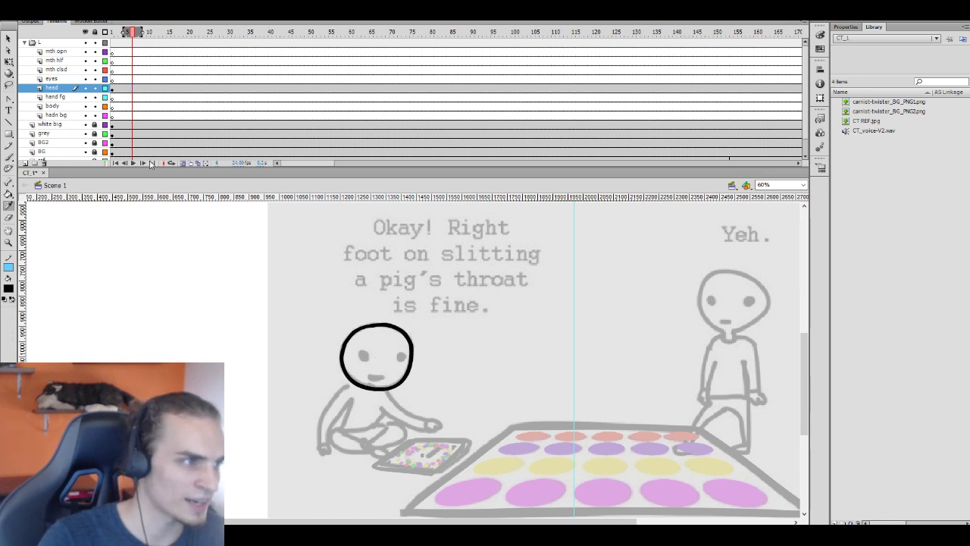
key("i")
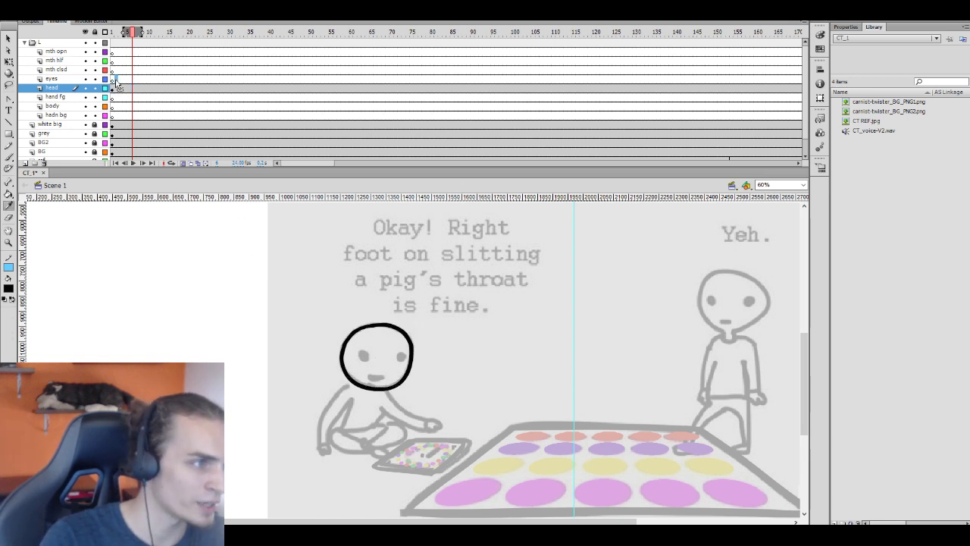
Paint two solid black eyes over the left character's reference eyes on the eyes layer
left_click(113, 79)
key("b")
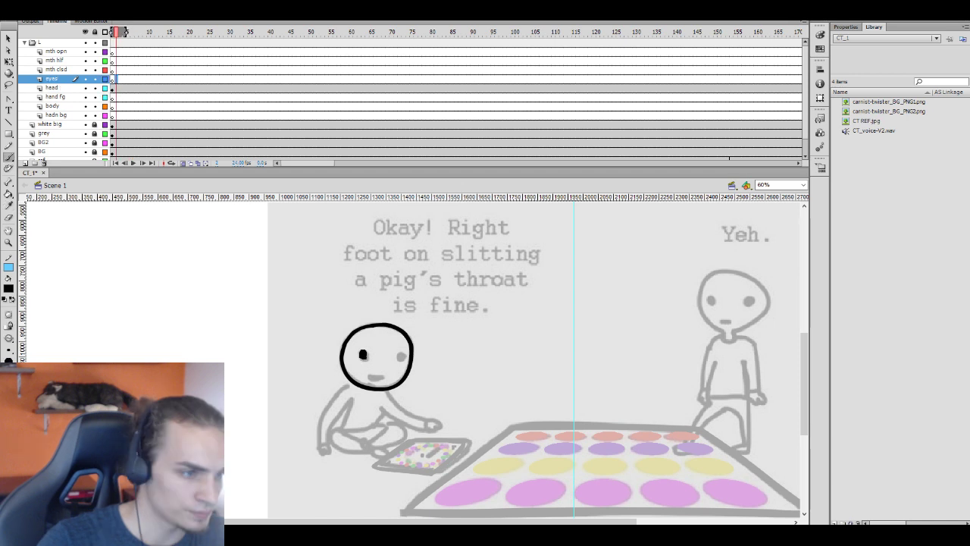
left_click(363, 354)
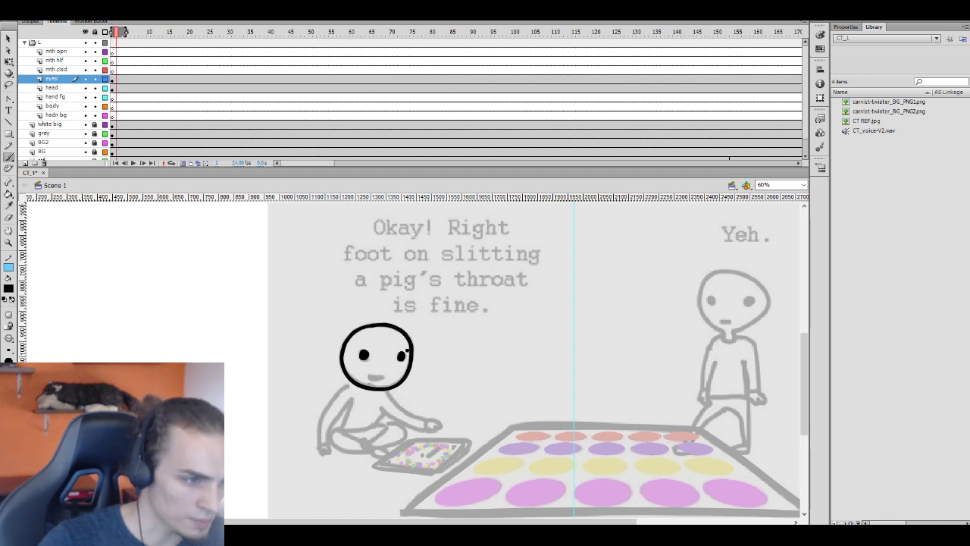
Shrink the left character's left-hand eye slightly with Free Transform and deselect it
key("p")
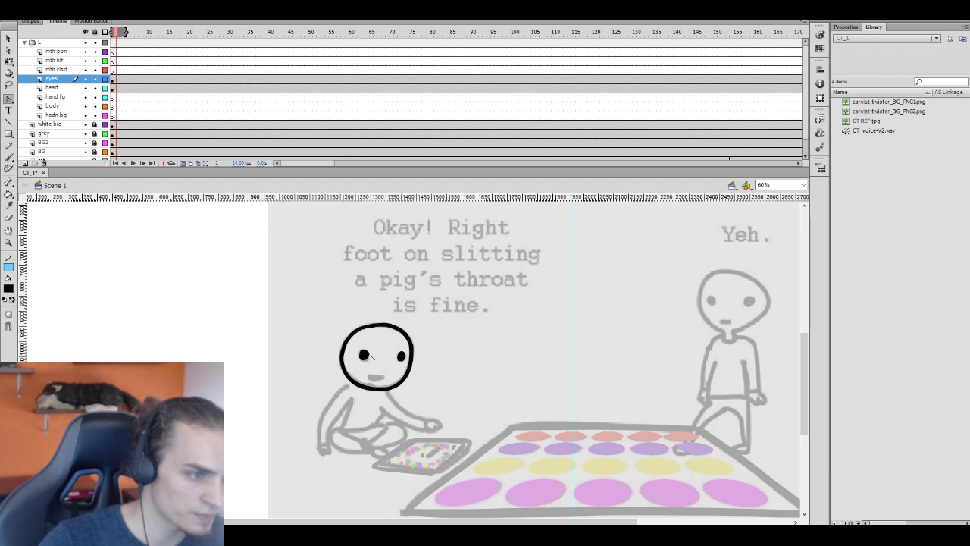
key("q")
left_click(368, 357)
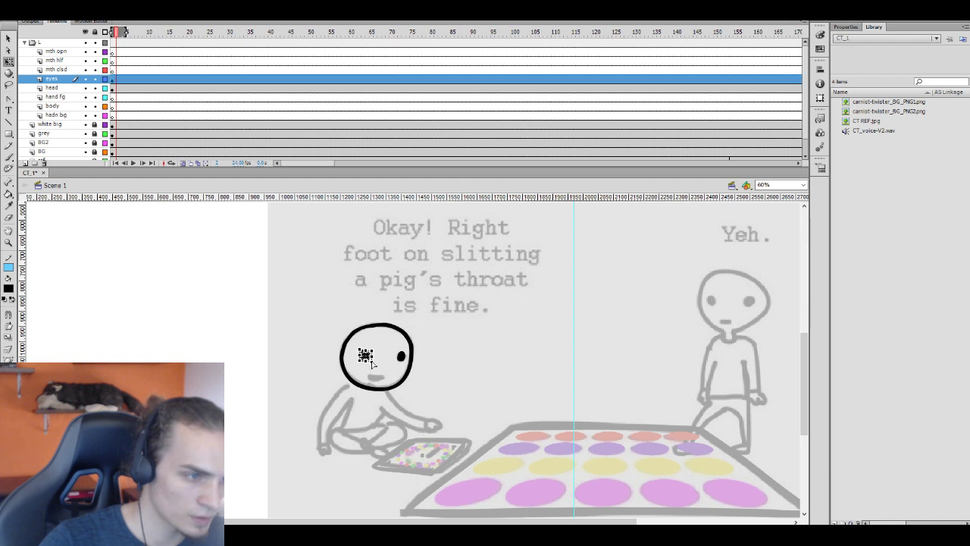
left_click_drag(372, 364, 369, 363)
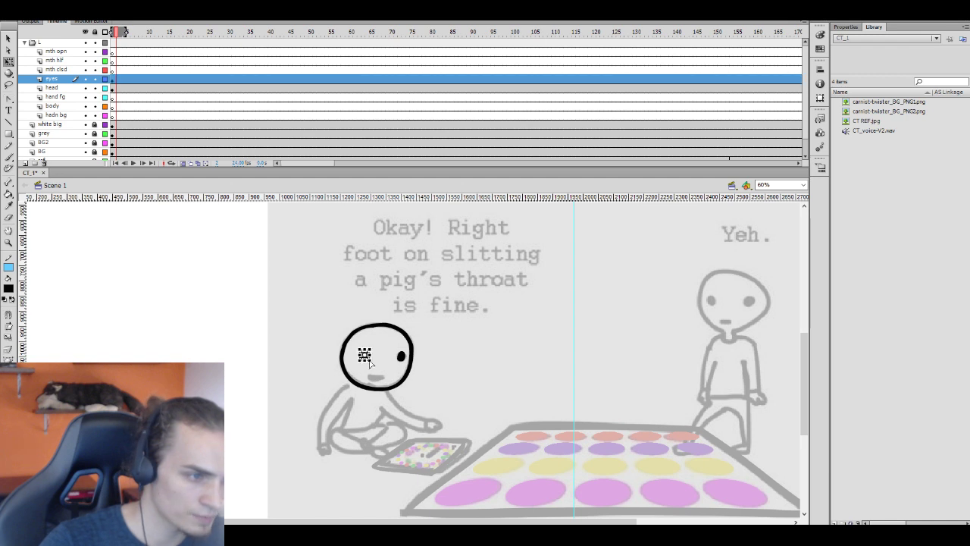
key("ctrl+shift+a")
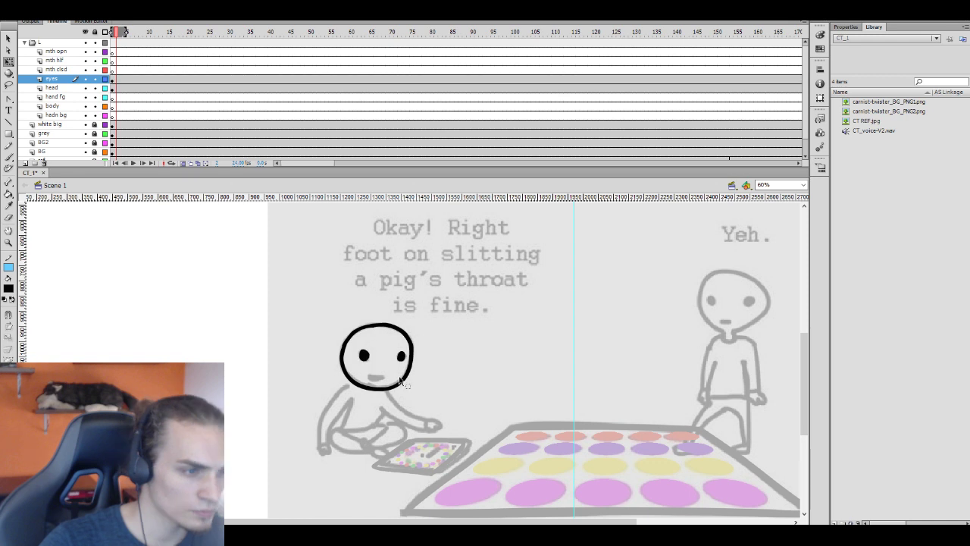
Paint a short flat black mouth over the left character's reference mouth on the mth clsd layer
left_click(397, 377)
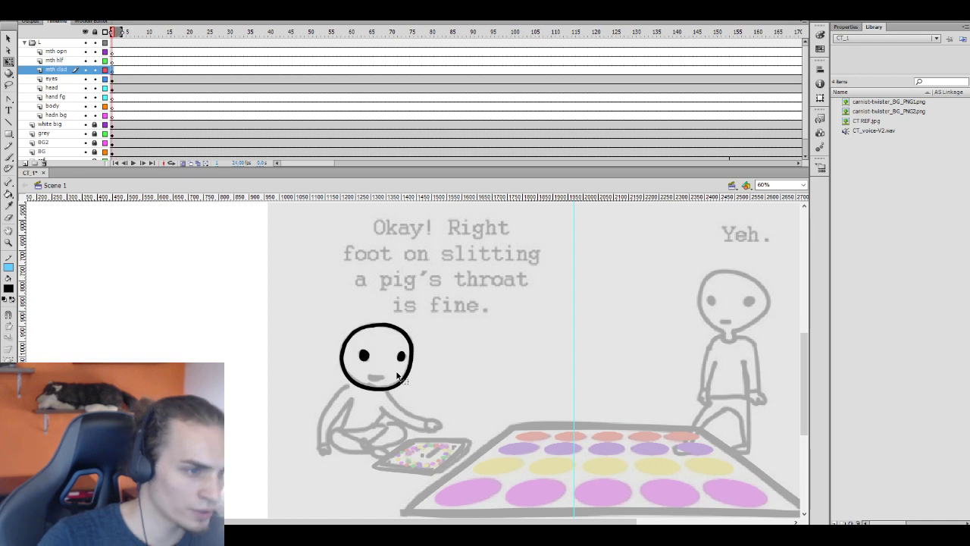
key("b")
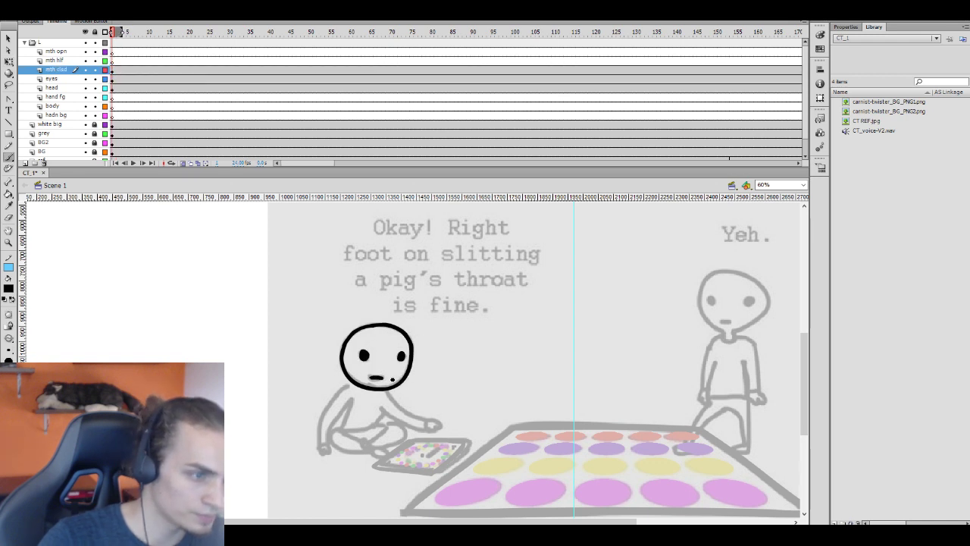
left_click_drag(370, 377, 383, 378)
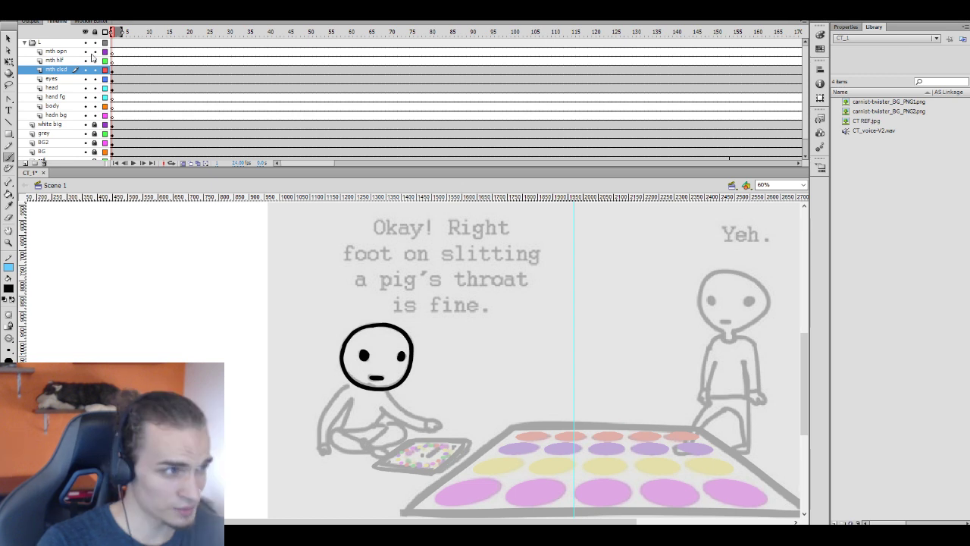
Hide all layers in the L folder and play the timeline from frame 10
left_click_drag(85, 51, 86, 114)
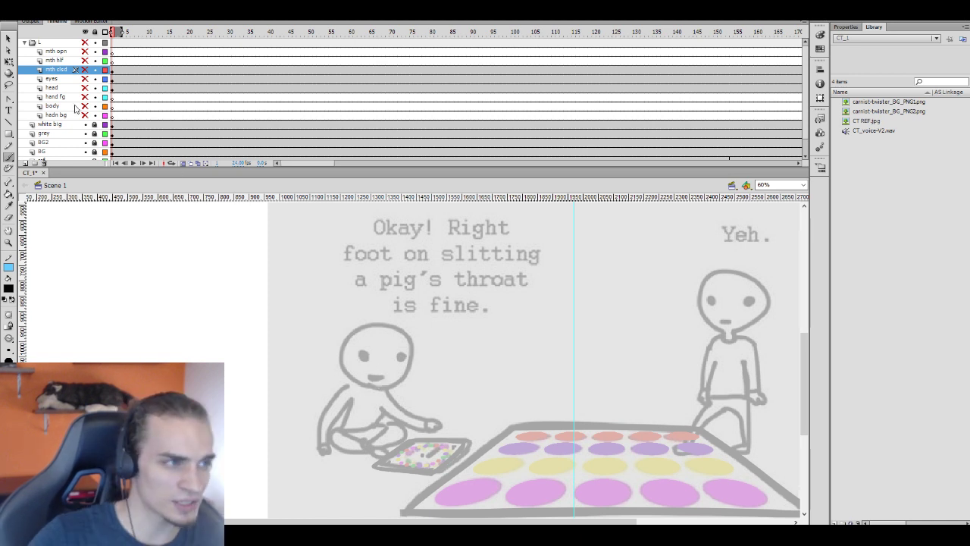
left_click(141, 114)
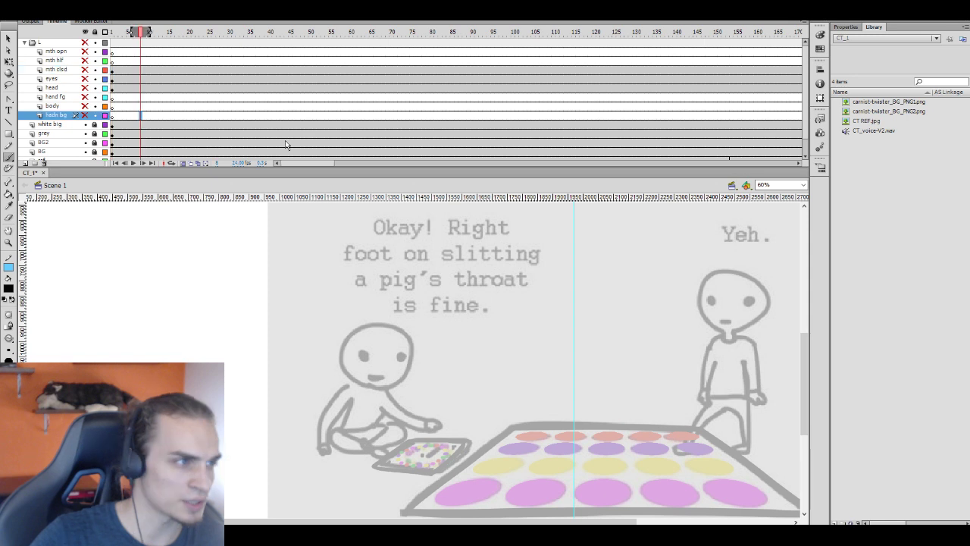
left_click(148, 88)
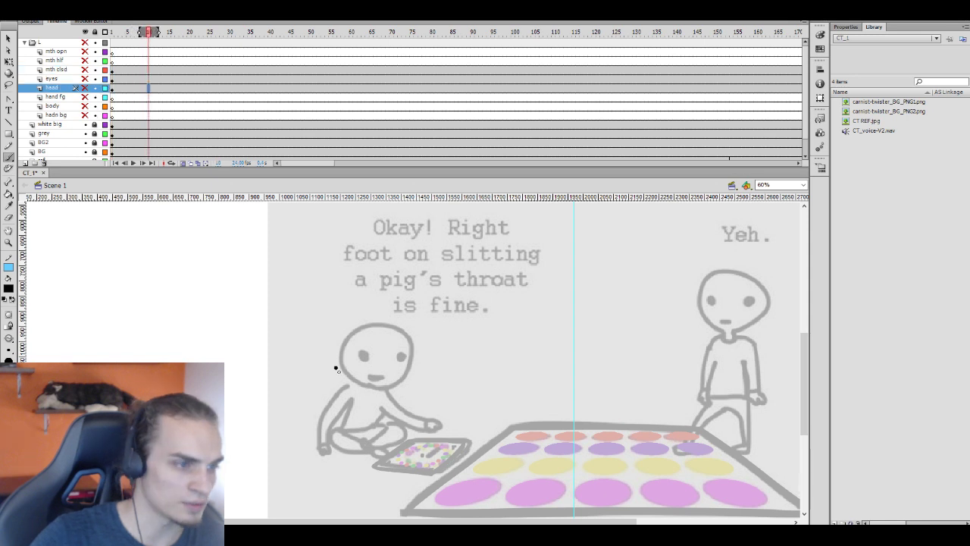
key("Return")
Move the sound layer directly above the white big layer, outside the L folder, and select frame 9 of the head layer
scroll(241, 119, "down", 1)
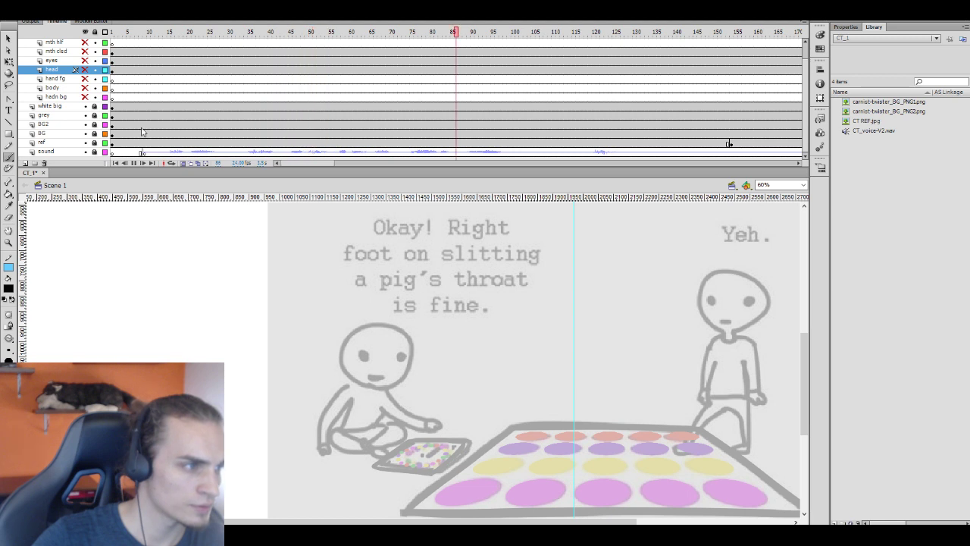
left_click_drag(45, 151, 47, 113)
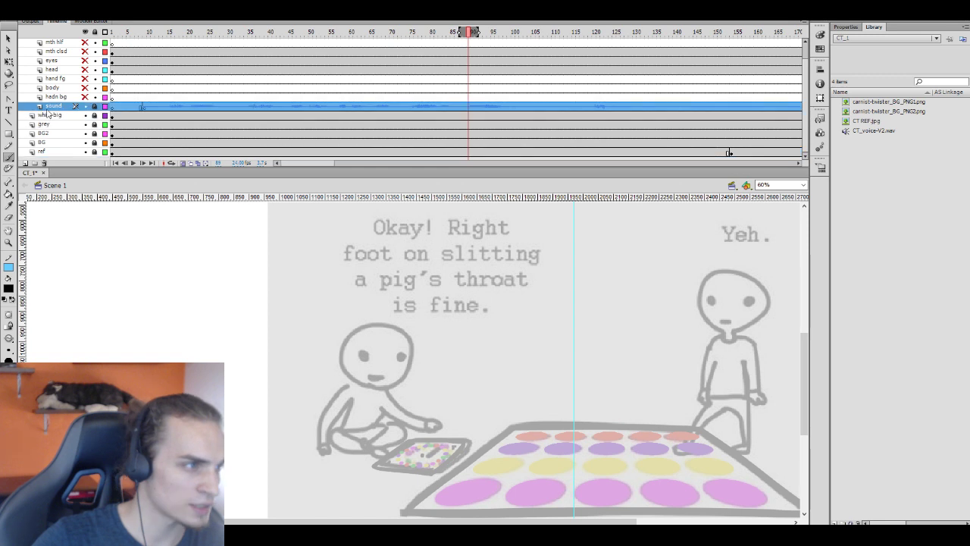
scroll(245, 119, "up", 1)
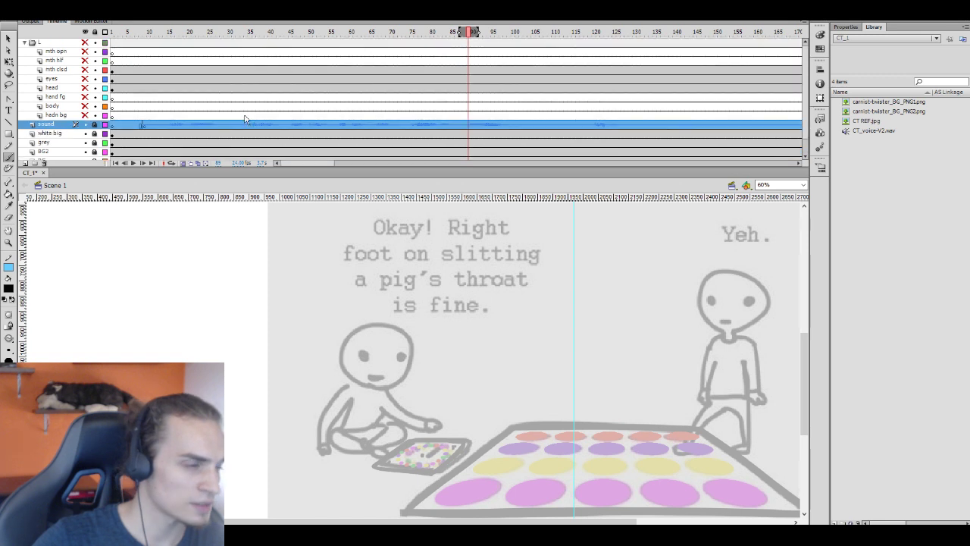
left_click(145, 88)
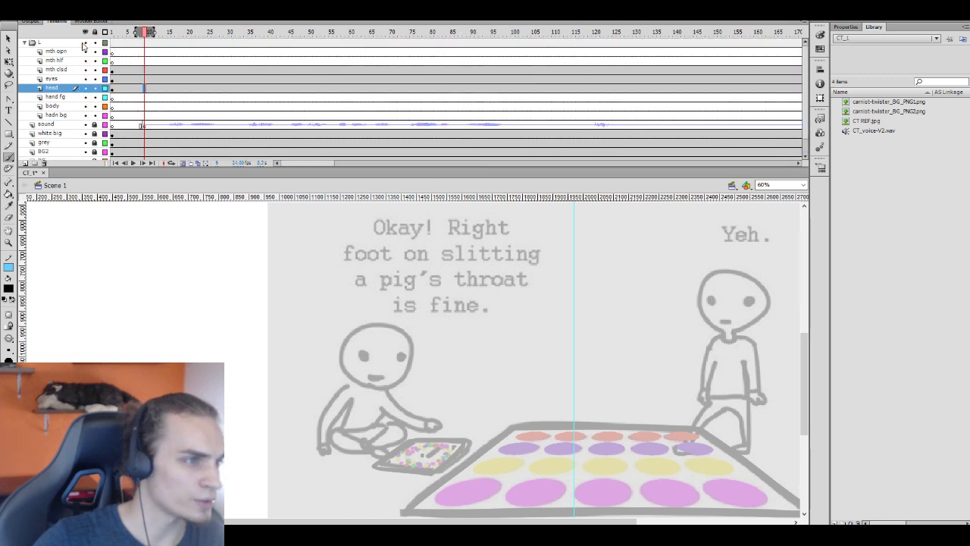
Lock the head, eyes and mth clsd layers and select frame 1 of the body layer
left_click(94, 88)
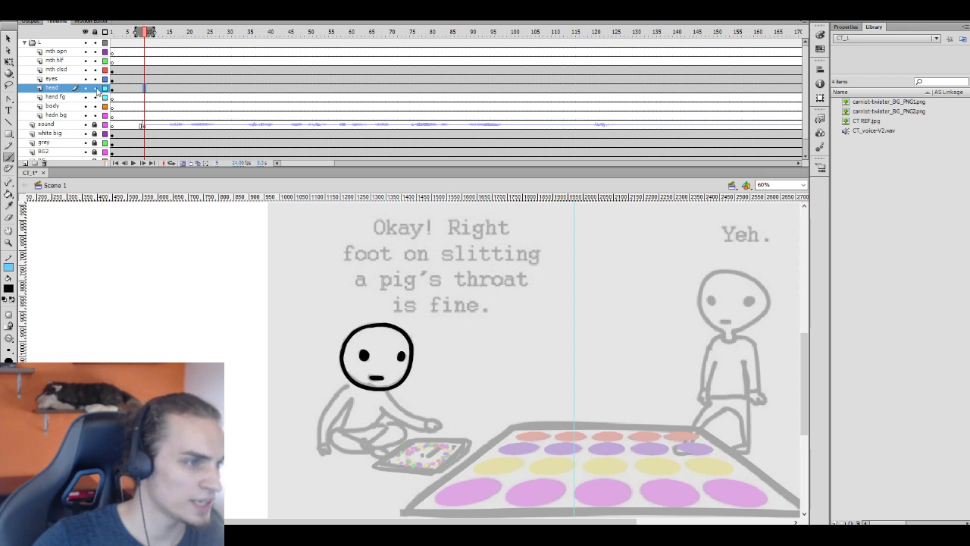
left_click_drag(95, 88, 95, 79)
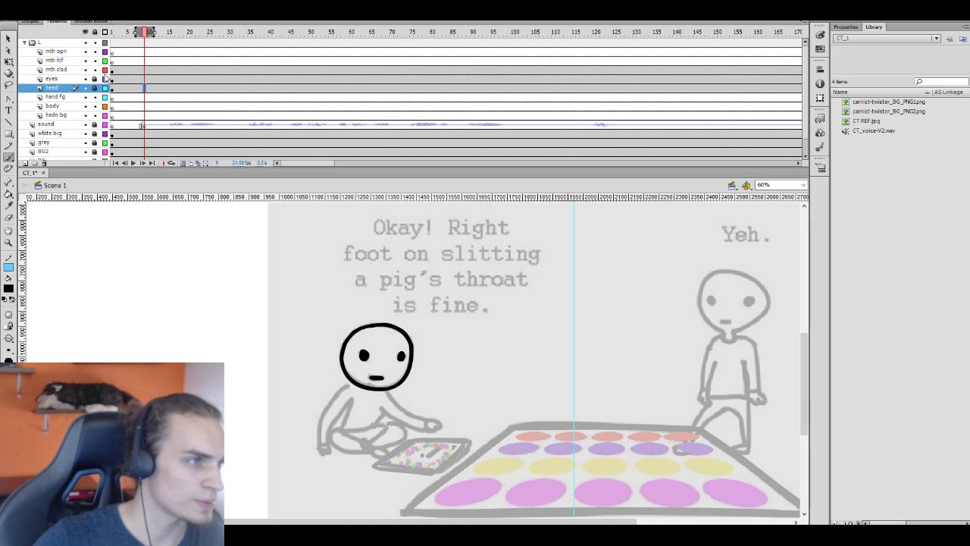
left_click(113, 106)
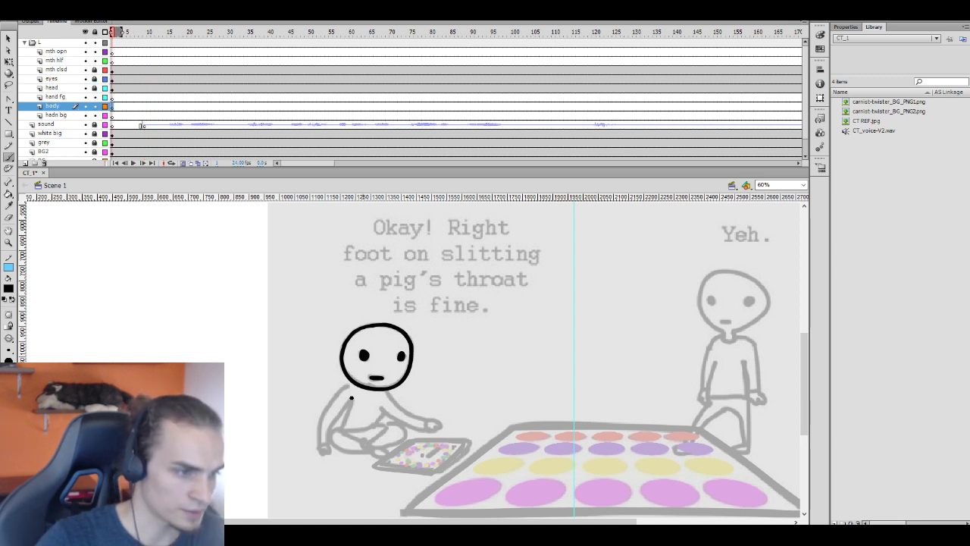
Paint the left character's torso sides and crossed legs over the reference on the body layer
left_click_drag(353, 396, 345, 428)
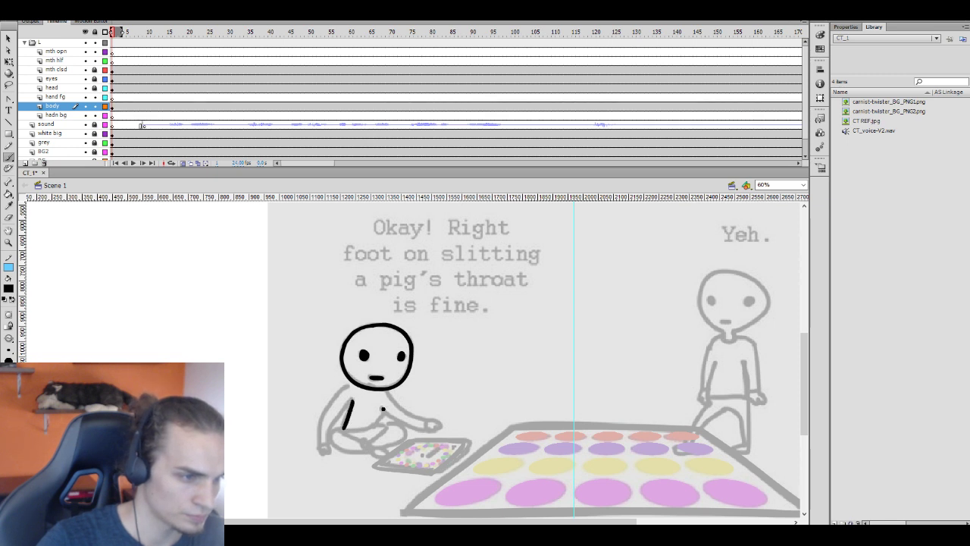
mouse_move(383, 404)
left_mouse_down()
mouse_move(378, 438)
mouse_move(363, 445)
left_mouse_up()
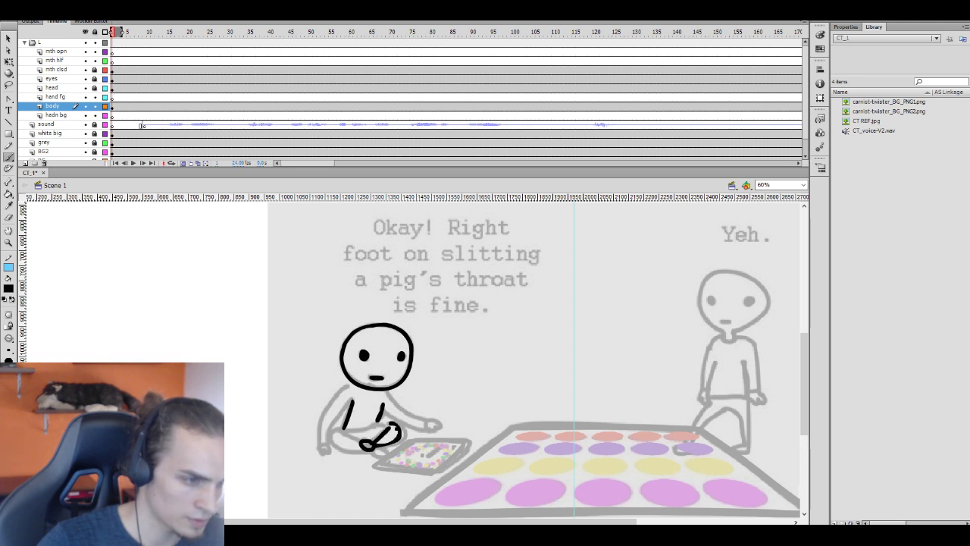
key("e")
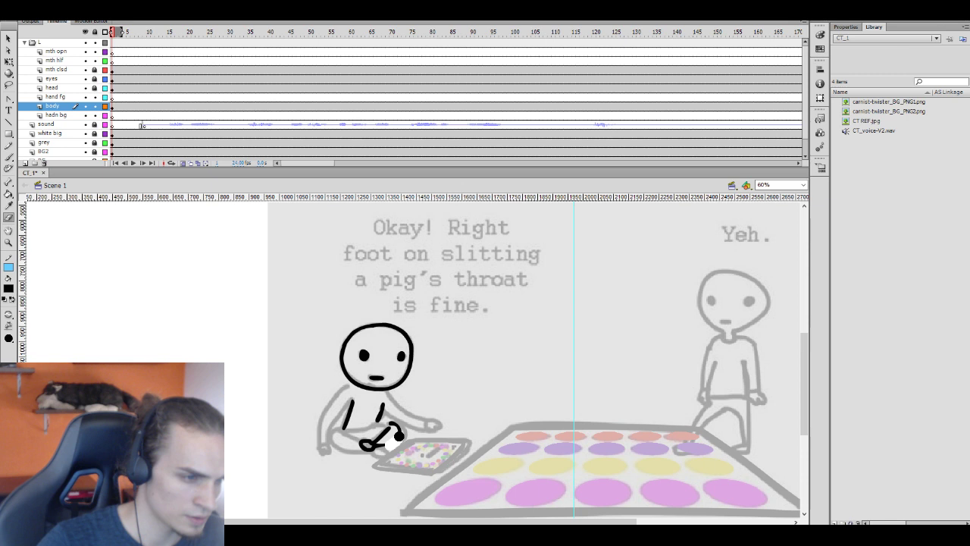
key("v")
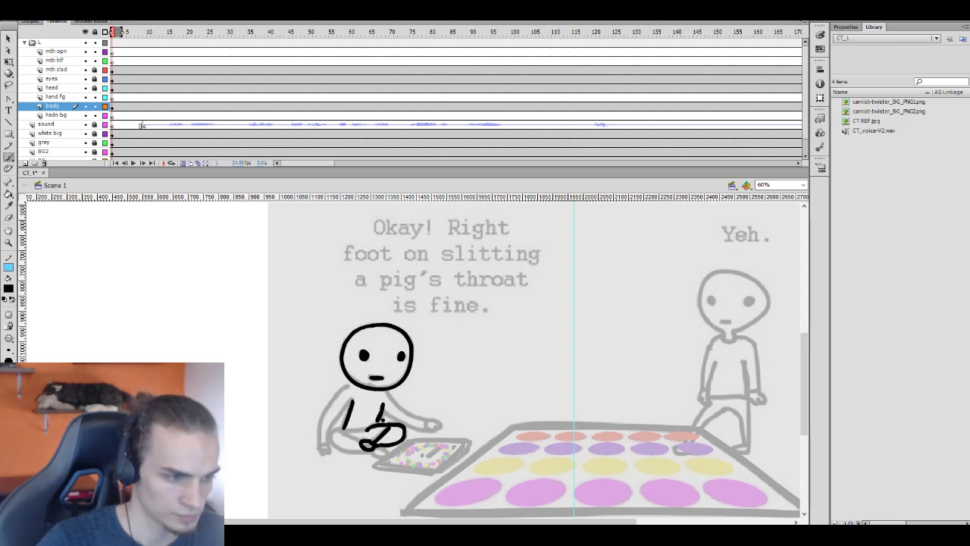
key("b")
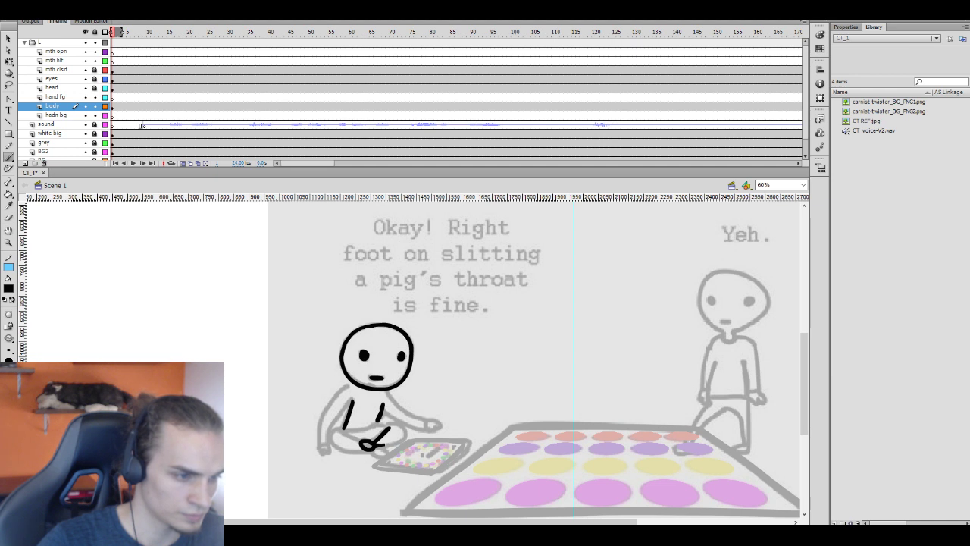
mouse_move(379, 446)
left_mouse_down()
mouse_move(403, 439)
mouse_move(401, 425)
mouse_move(343, 426)
mouse_move(331, 444)
mouse_move(374, 456)
left_mouse_up()
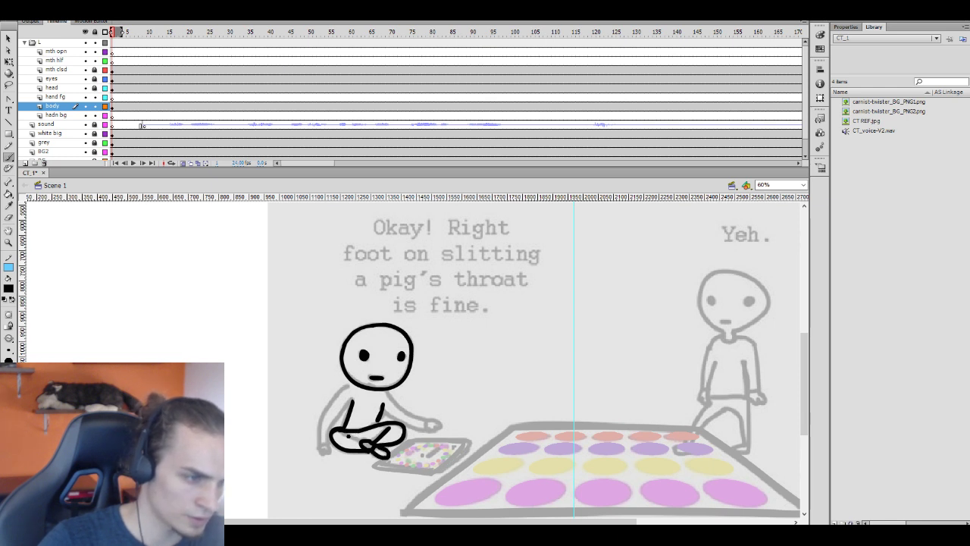
left_click_drag(343, 435, 361, 443)
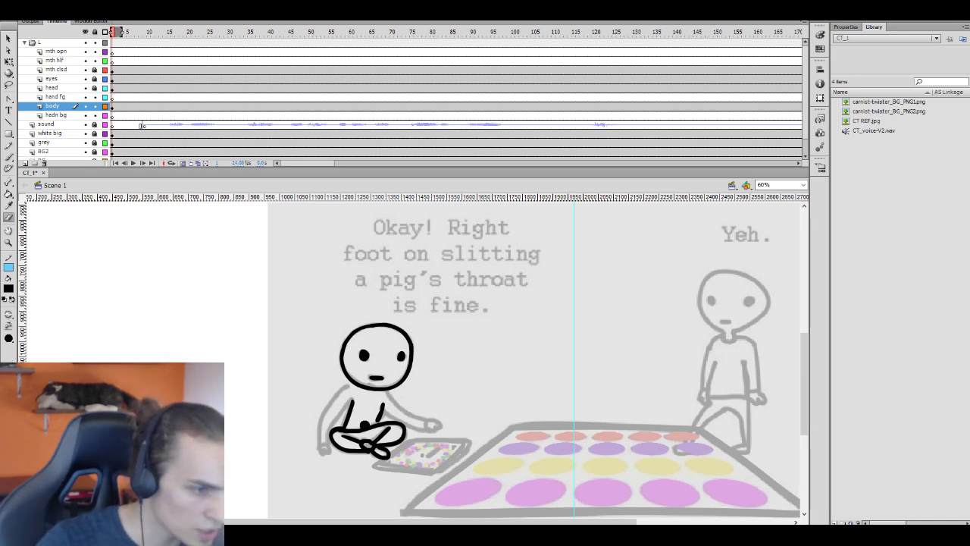
Choose a smaller eraser size and clean up the overlapping lines where the left character's legs cross
left_click(10, 338)
left_click(29, 339)
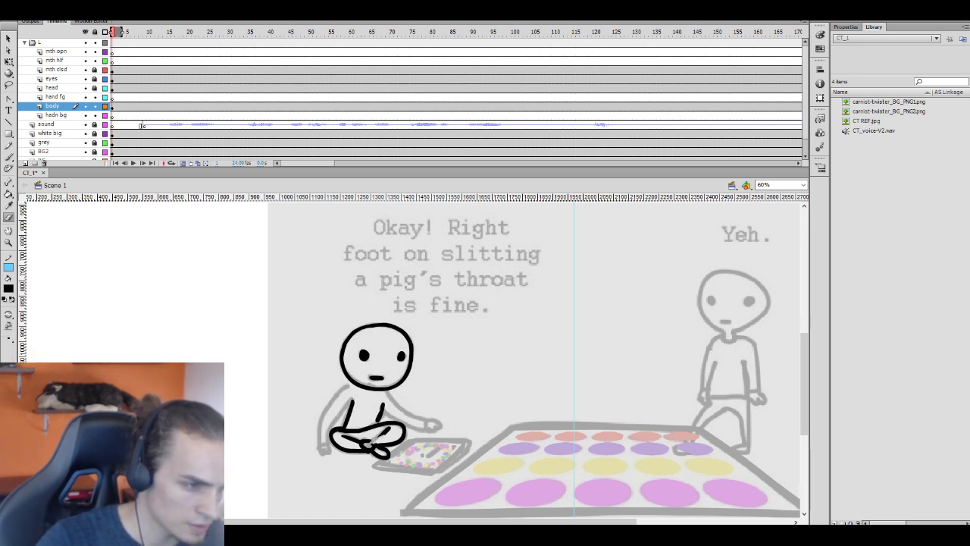
key("b")
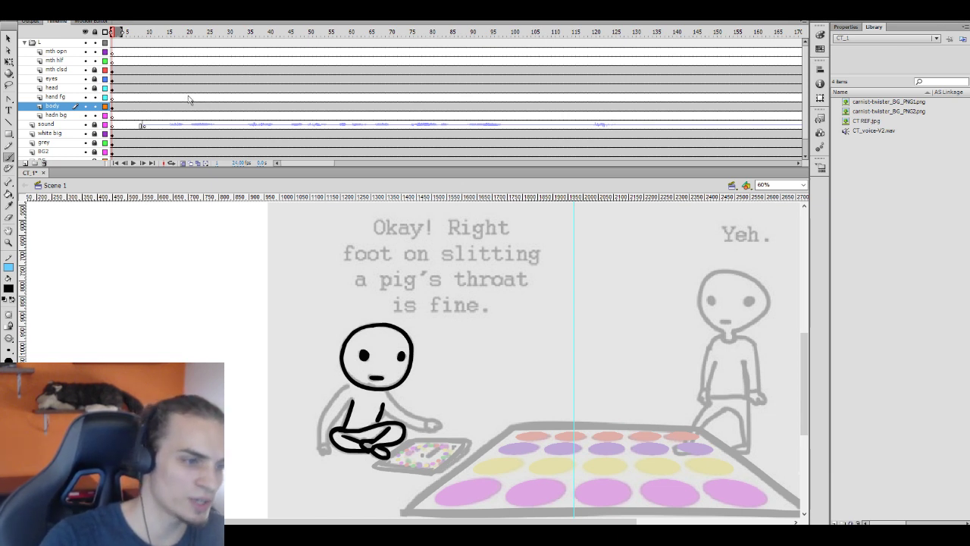
Lock the body layer and paint the outer line of the left character's foreground arm on the hand fg layer
key("space")
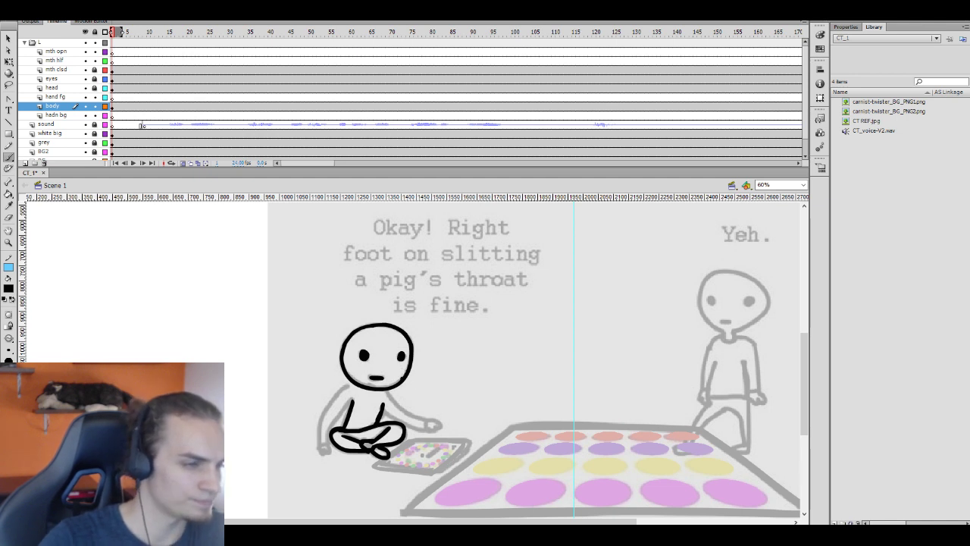
left_click(114, 97)
key("b")
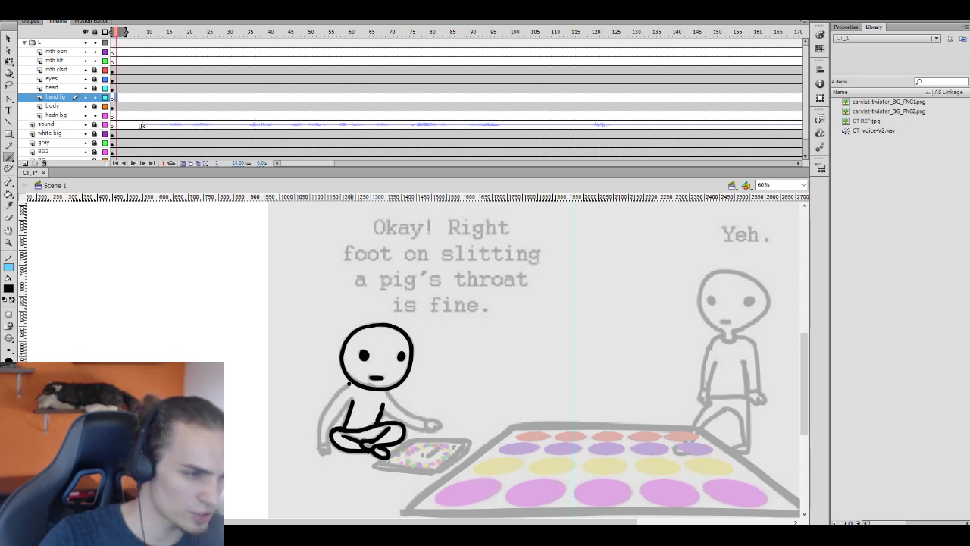
mouse_move(349, 384)
left_mouse_down()
mouse_move(318, 423)
mouse_move(323, 449)
left_mouse_up()
key("v")
key("e")
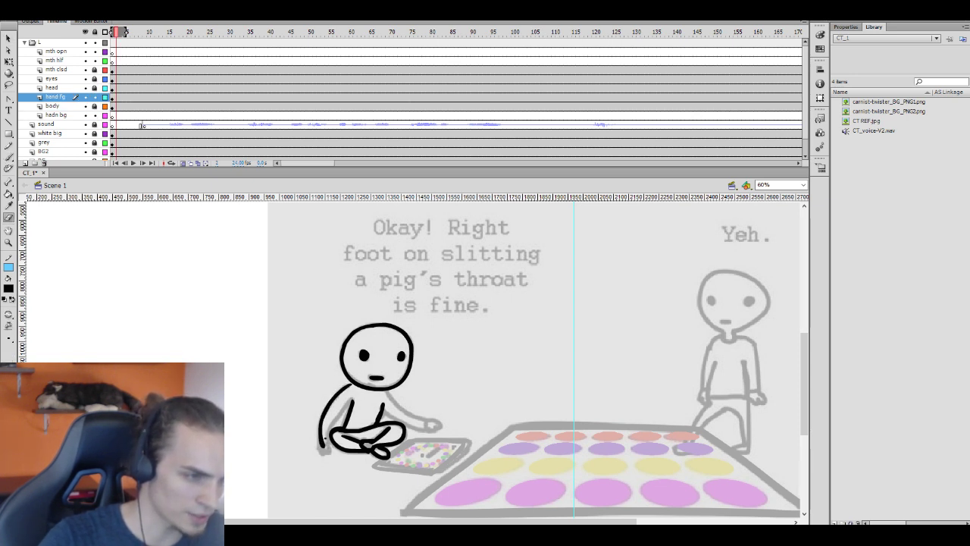
Nudge the outer arm line slightly outward with Free Transform and paint the small hand at its lower end
key("q")
left_click(325, 444)
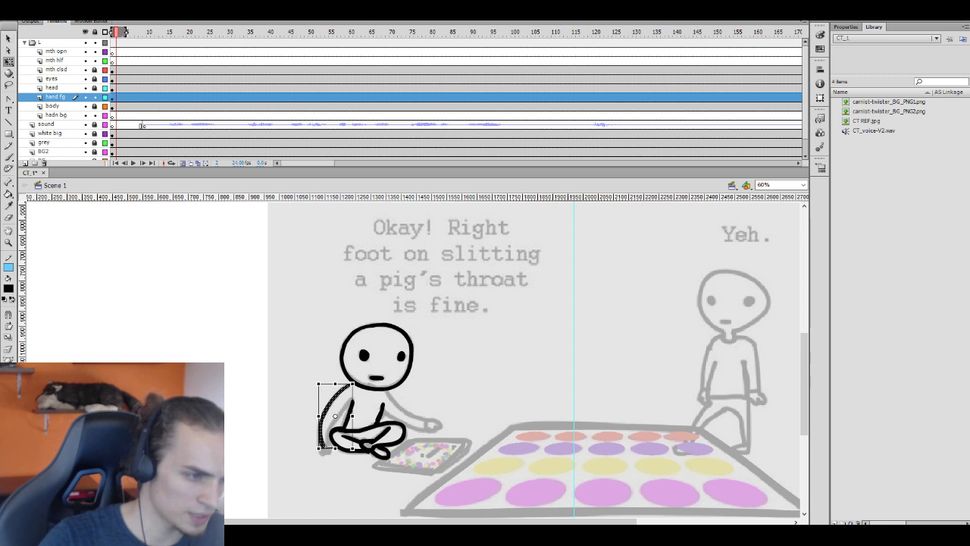
key("b")
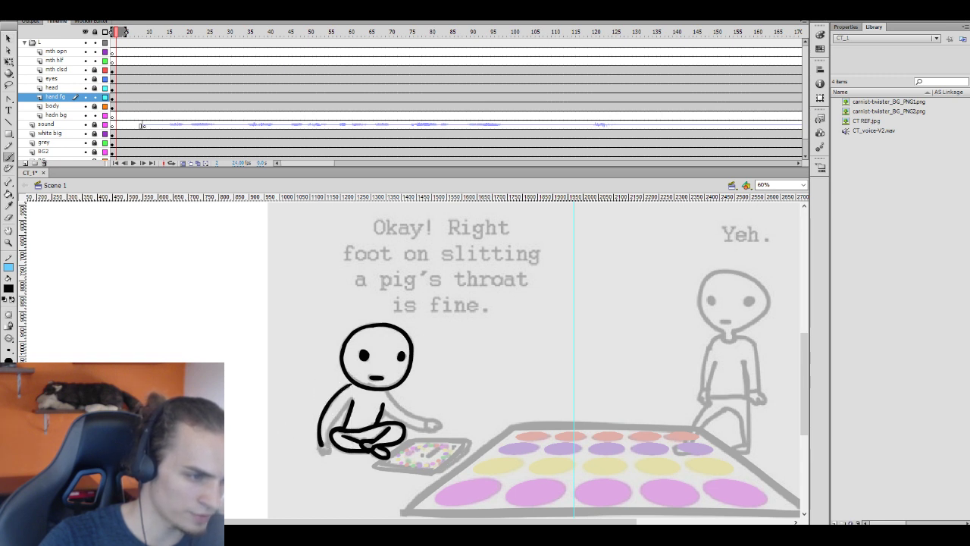
key("e")
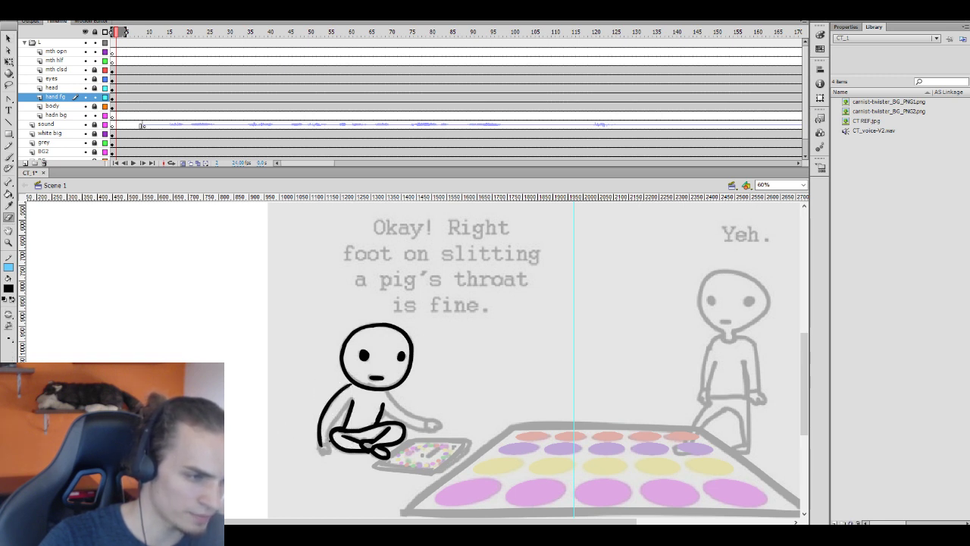
key("b")
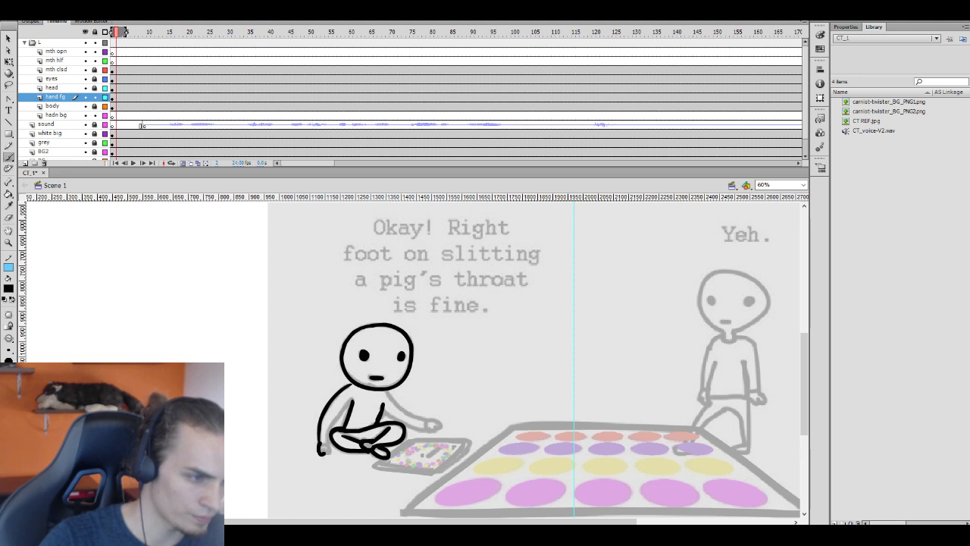
Paint the inner line of the foreground arm from the hand up to the torso, redoing the stroke until it fits
left_click_drag(324, 450, 350, 400)
key("ctrl+z")
left_click_drag(327, 443, 359, 391)
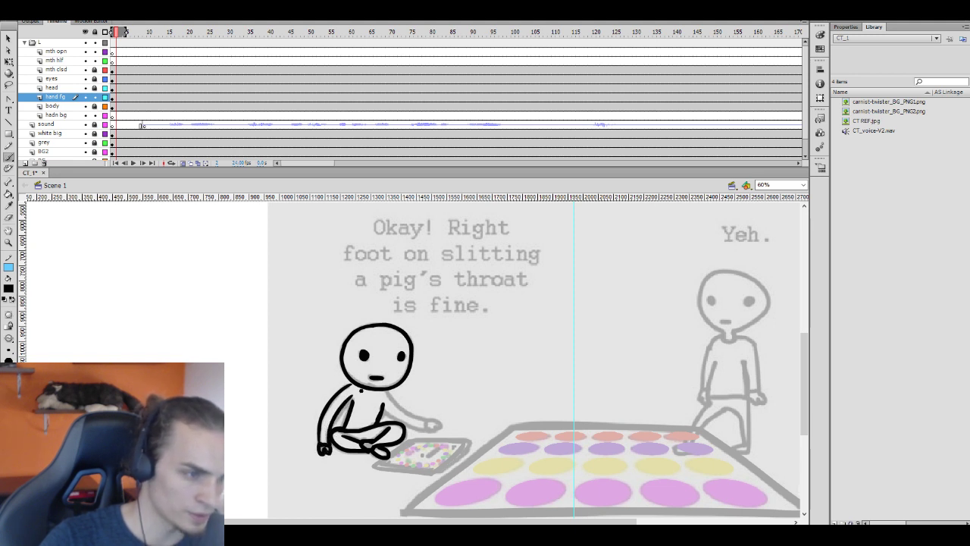
key("ctrl+z")
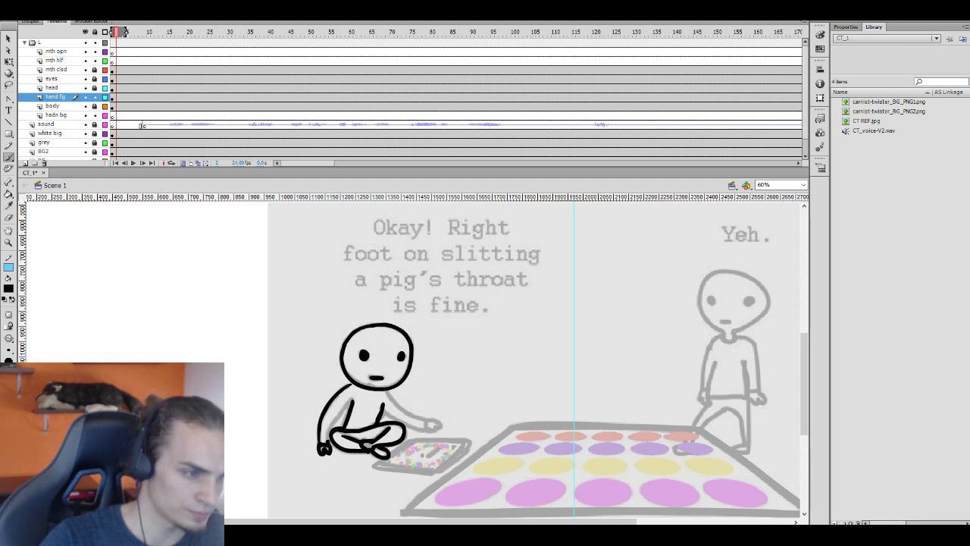
left_click_drag(327, 443, 354, 402)
key("ctrl+z")
left_click_drag(327, 444, 353, 399)
key("ctrl+z")
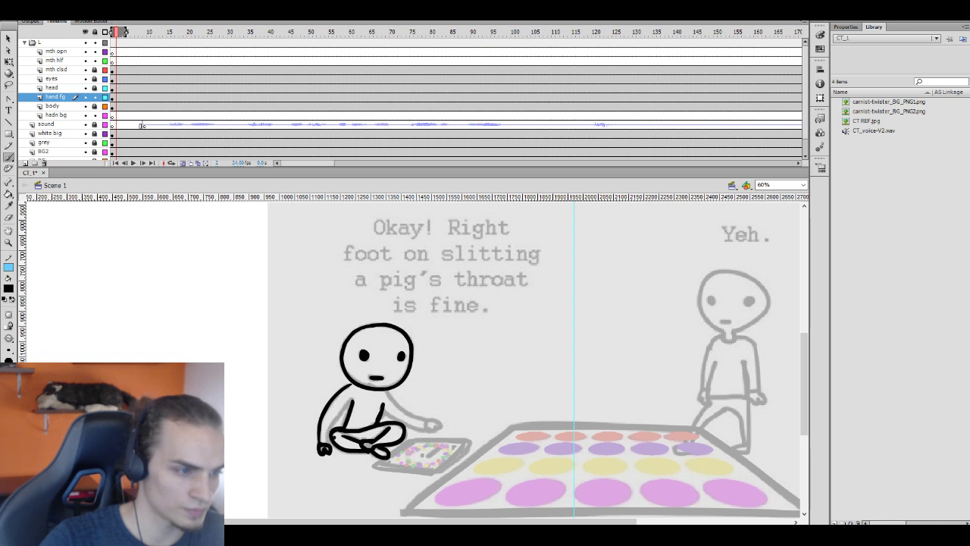
left_click_drag(331, 431, 354, 399)
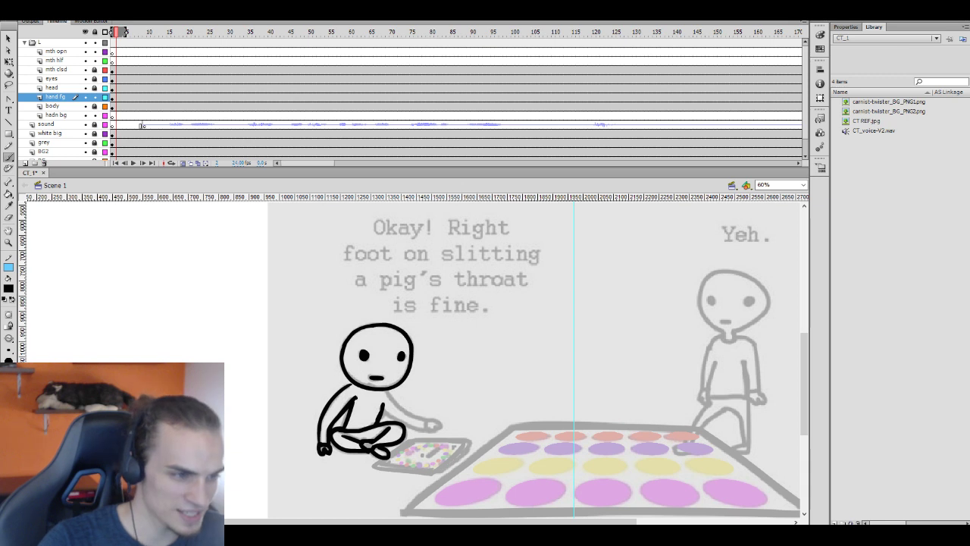
left_click_drag(521, 297, 701, 370)
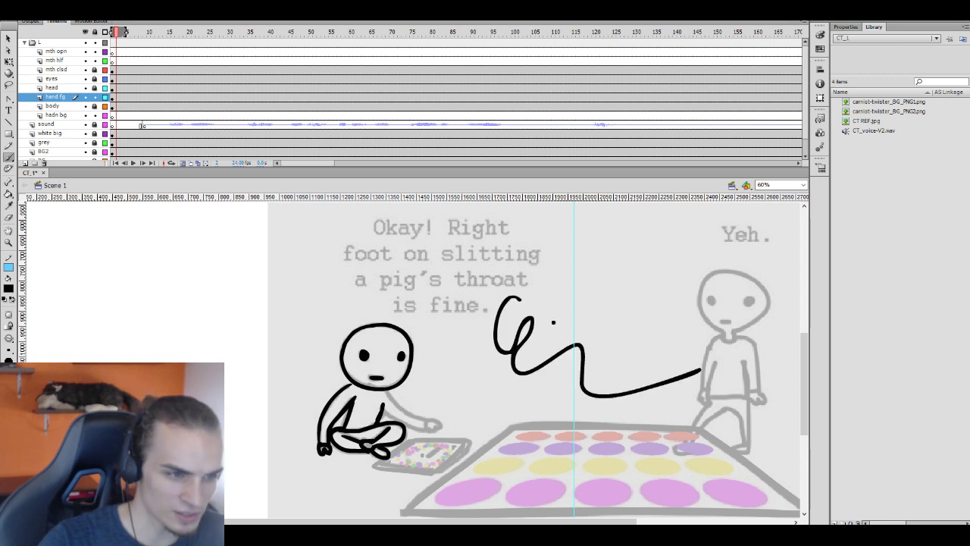
key("ctrl+z")
mouse_move(182, 348)
left_mouse_down()
mouse_move(299, 410)
mouse_move(491, 236)
mouse_move(638, 298)
left_mouse_up()
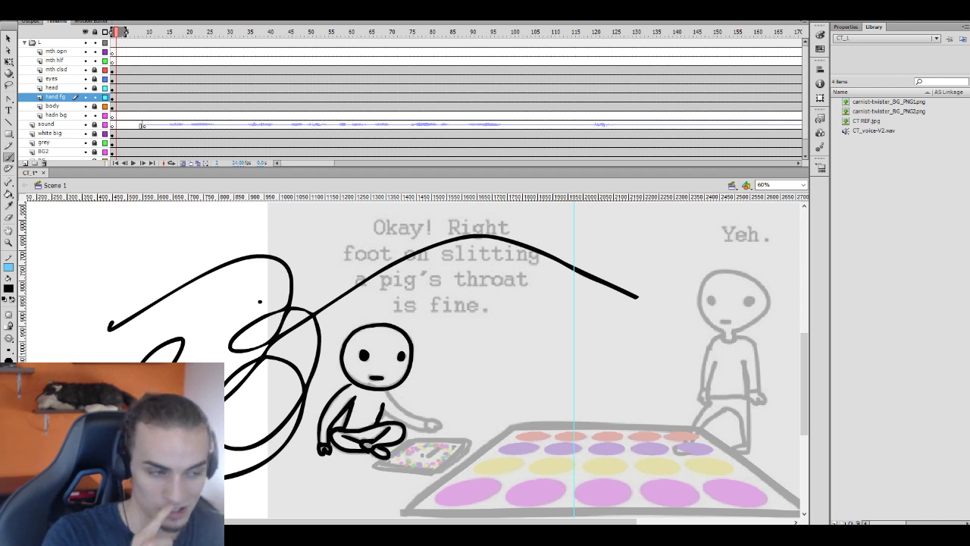
key("ctrl+z")
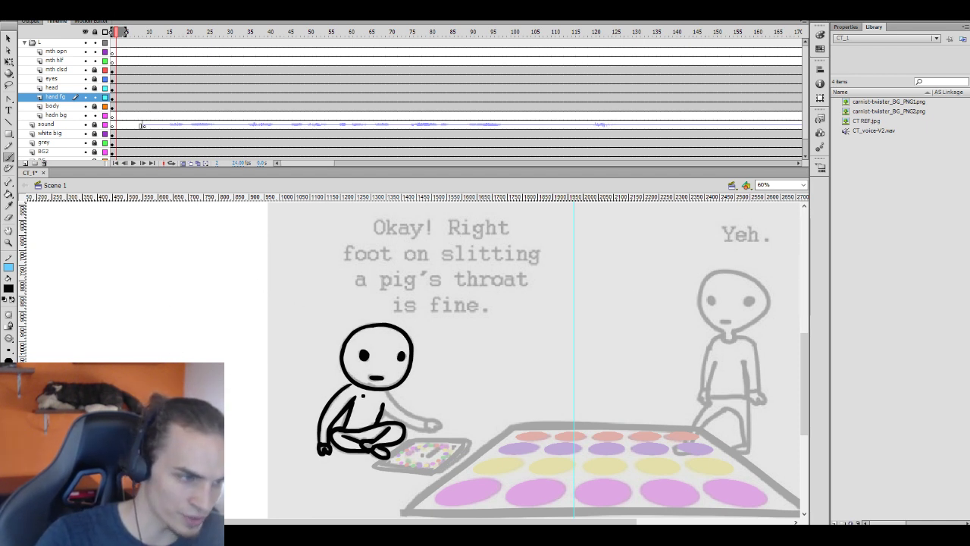
Tidy the inner arm line beside the torso with the Eraser and lock the hand fg layer
key("e")
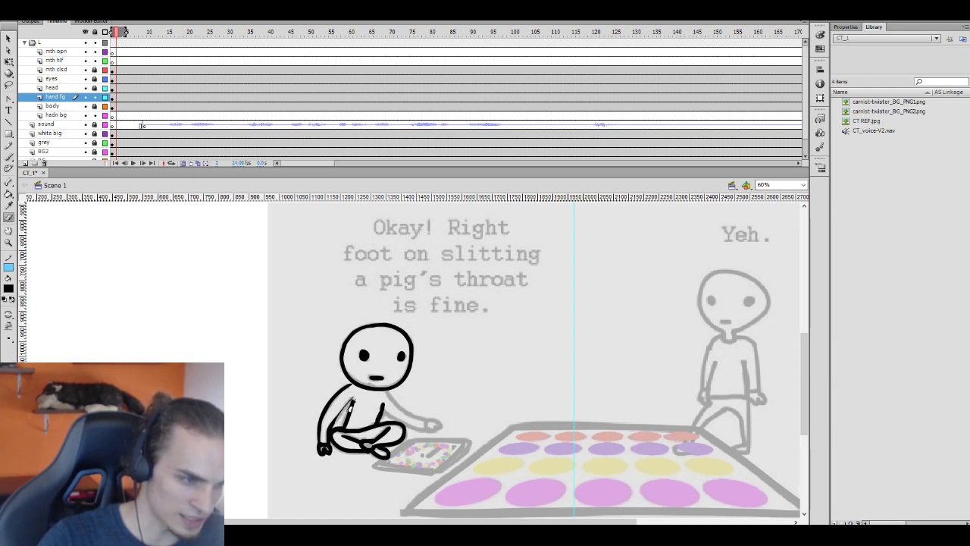
key("b")
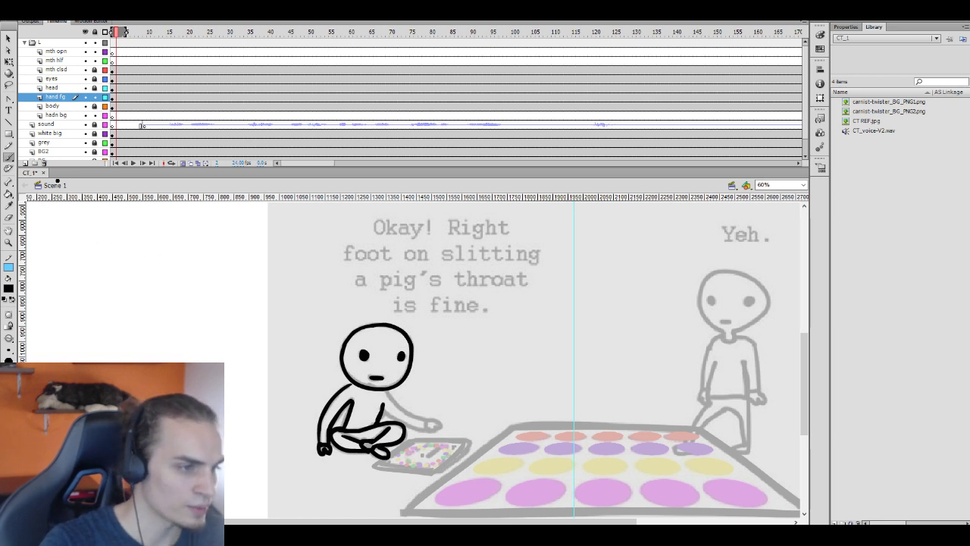
left_click(95, 97)
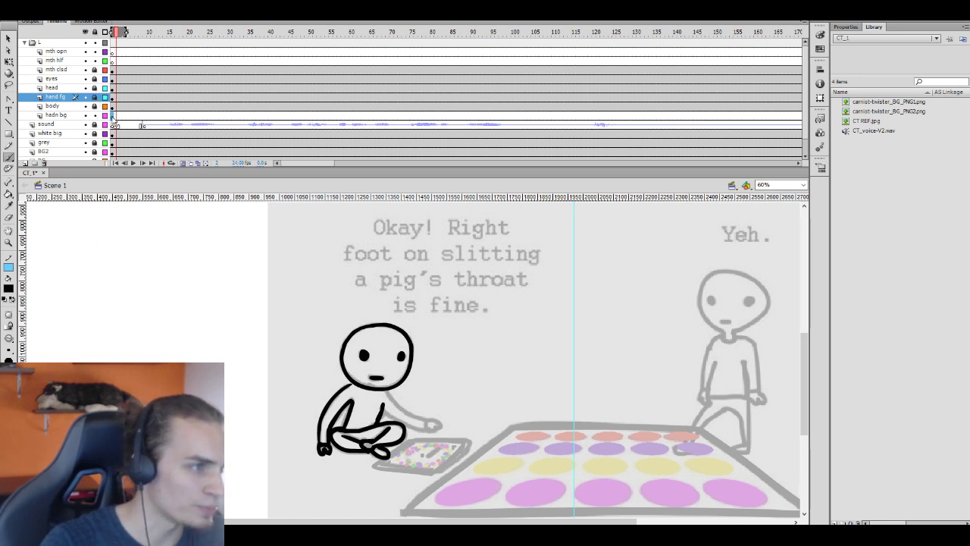
Paint the upper and lower lines of the left character's outstretched arm on frame 1 of the hadn bg layer
left_click(112, 115)
key("b")
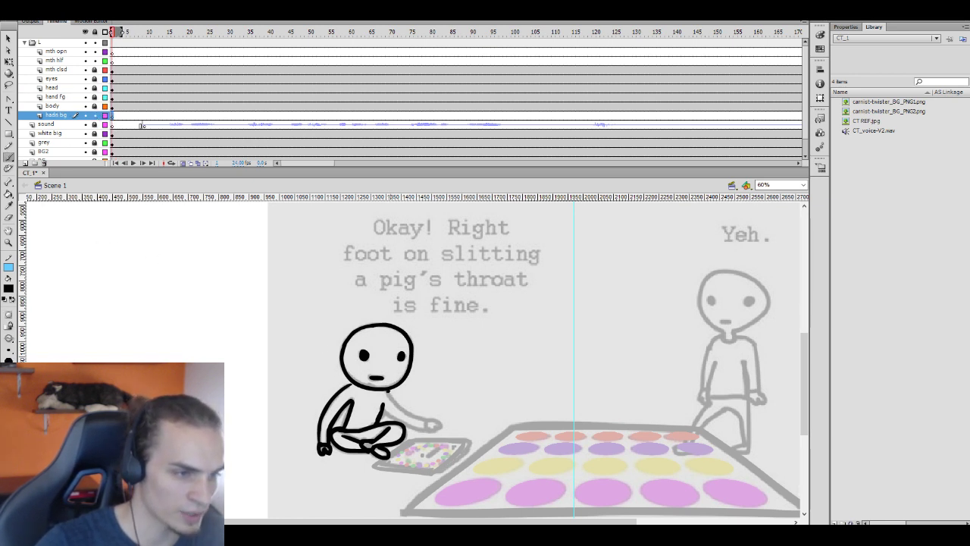
left_click_drag(385, 391, 428, 422)
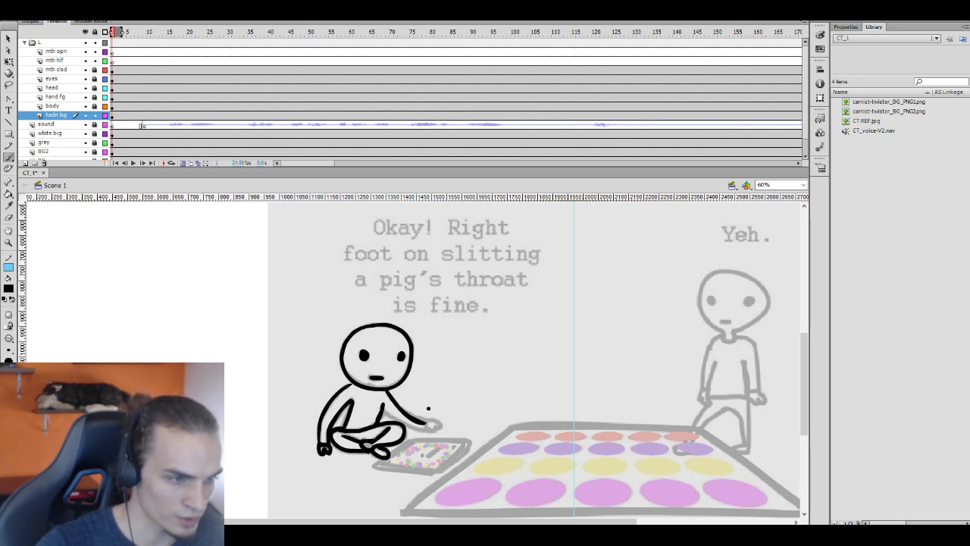
key("ctrl+z")
left_click_drag(385, 391, 434, 426)
key("ctrl+z")
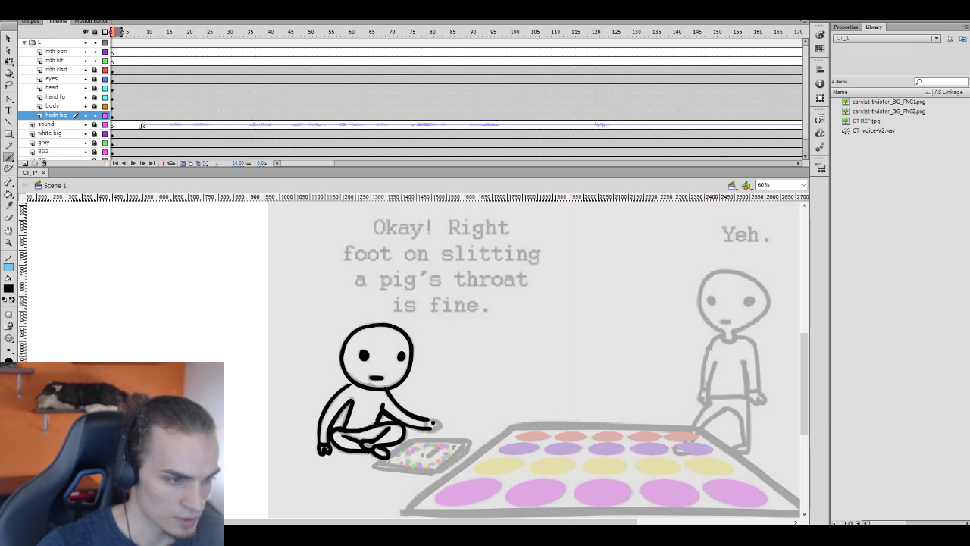
Paint the small hand at the end of the left character's outstretched arm, redoing the strokes until they fit
key("v")
left_click(430, 430)
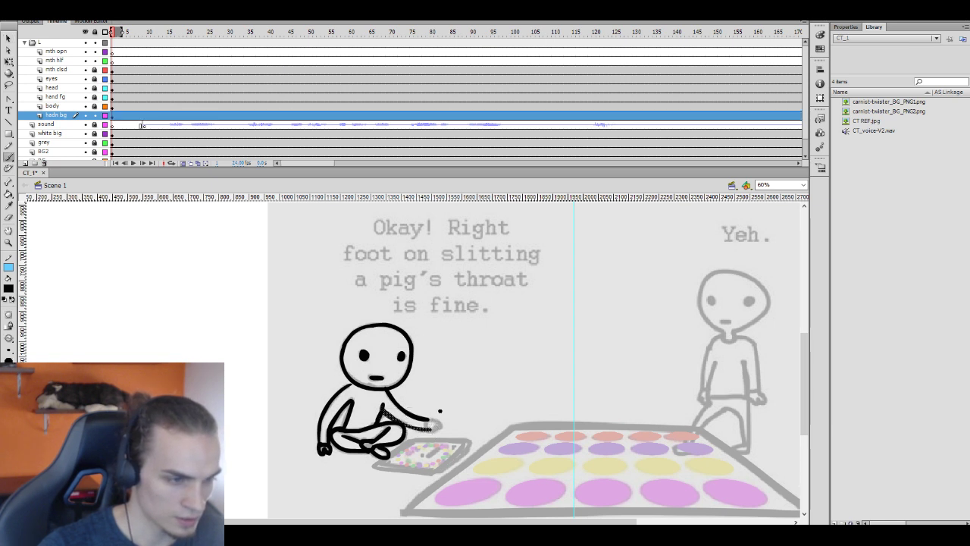
key("e")
left_click_drag(438, 419, 430, 424)
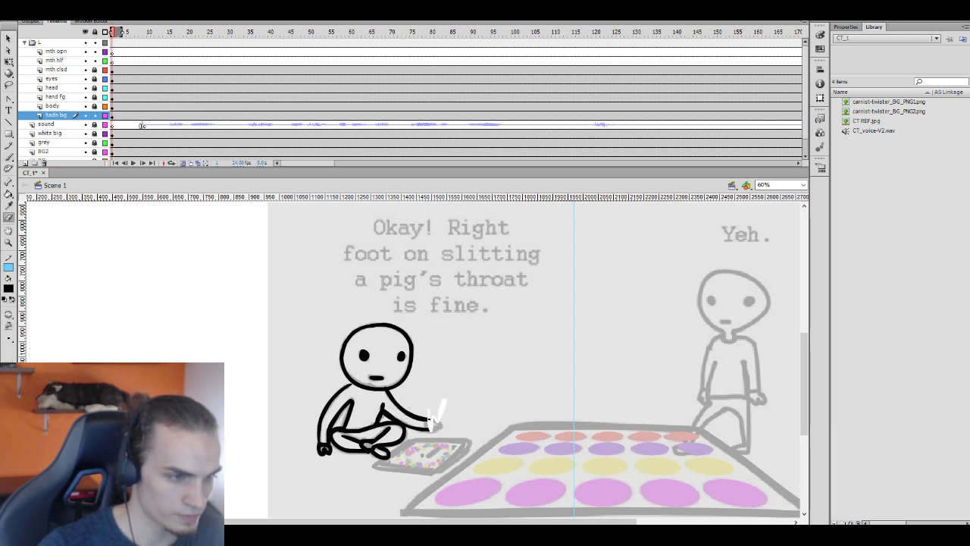
key("ctrl+z")
key("b")
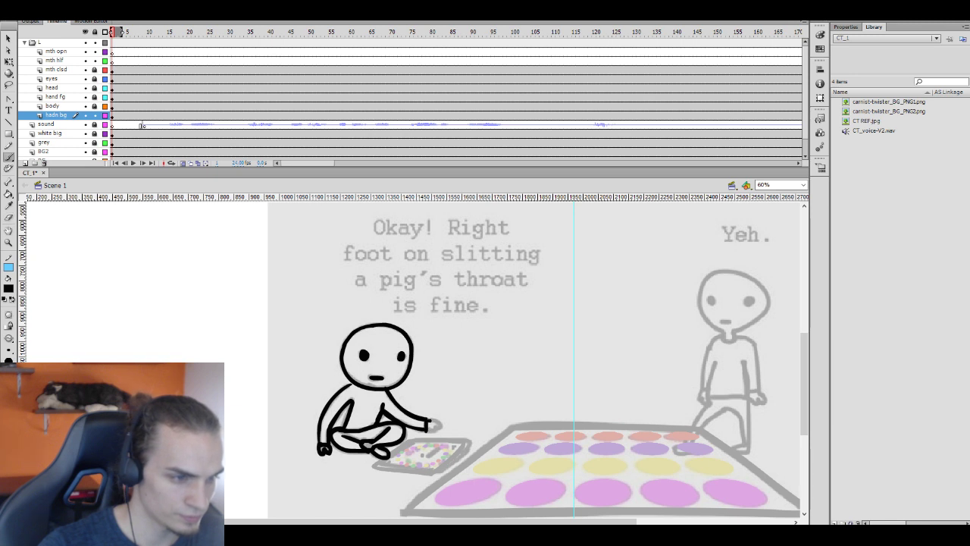
key("e")
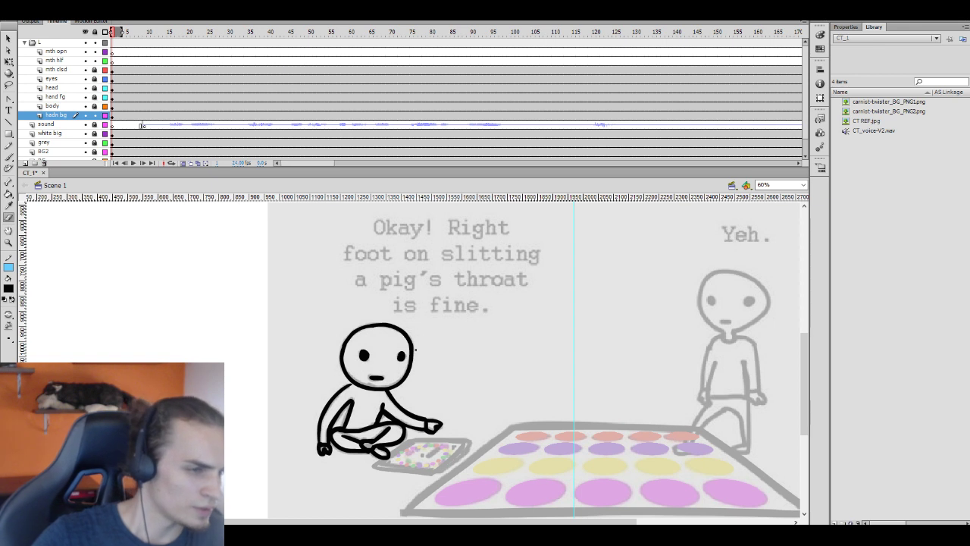
Lock the hadn bg layer and save the animation file
left_click(94, 116)
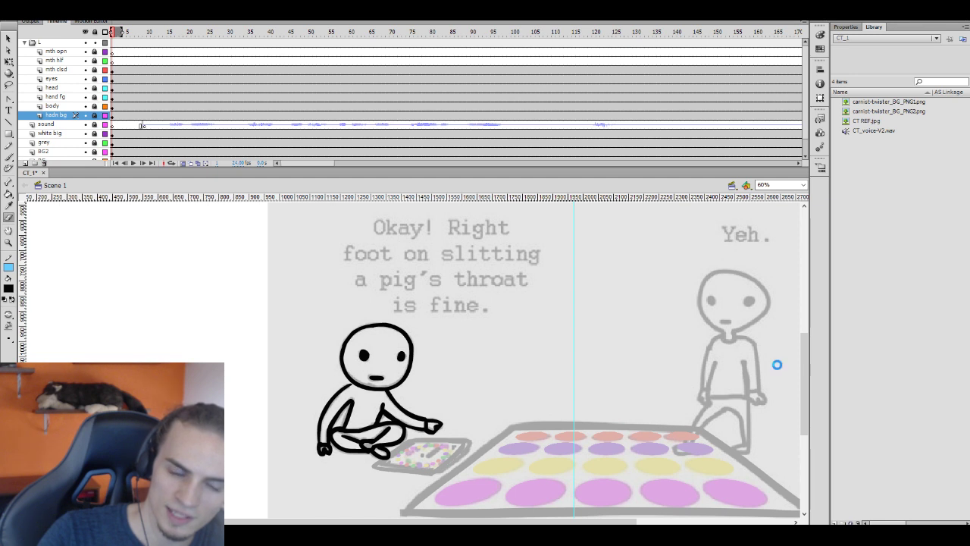
key("ctrl+s")
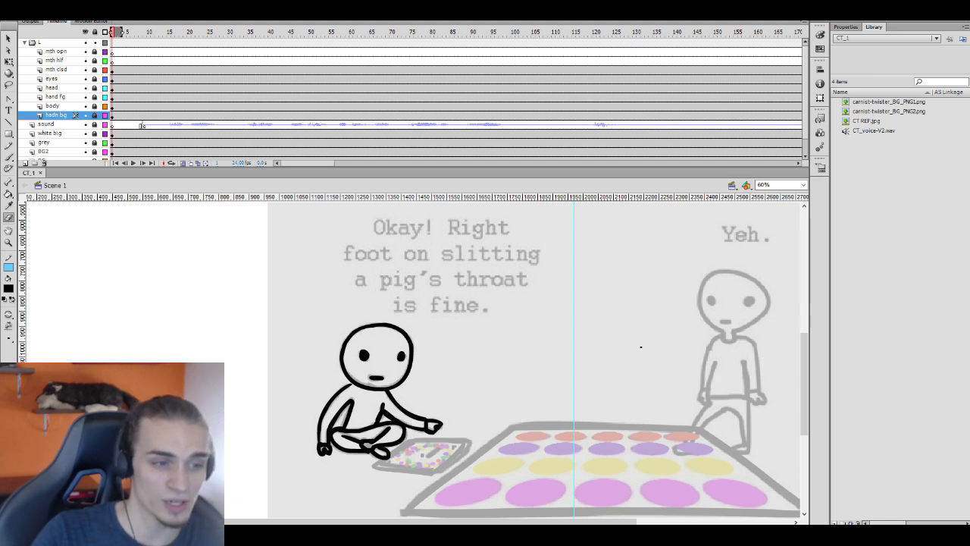
Move the voice clip's starting keyframe on the sound layer to frame 27 and play back the timing from the beginning
left_click(143, 79)
key("Return")
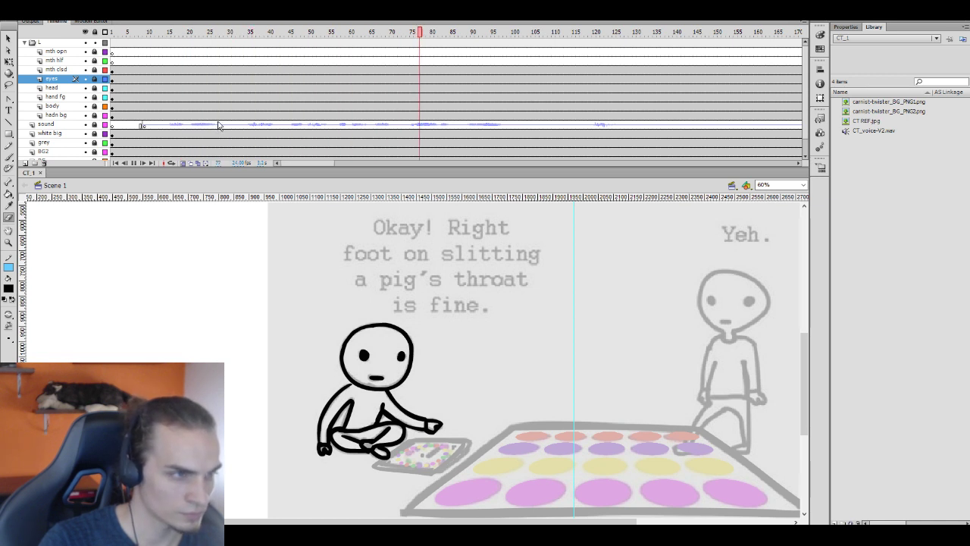
left_click(117, 97)
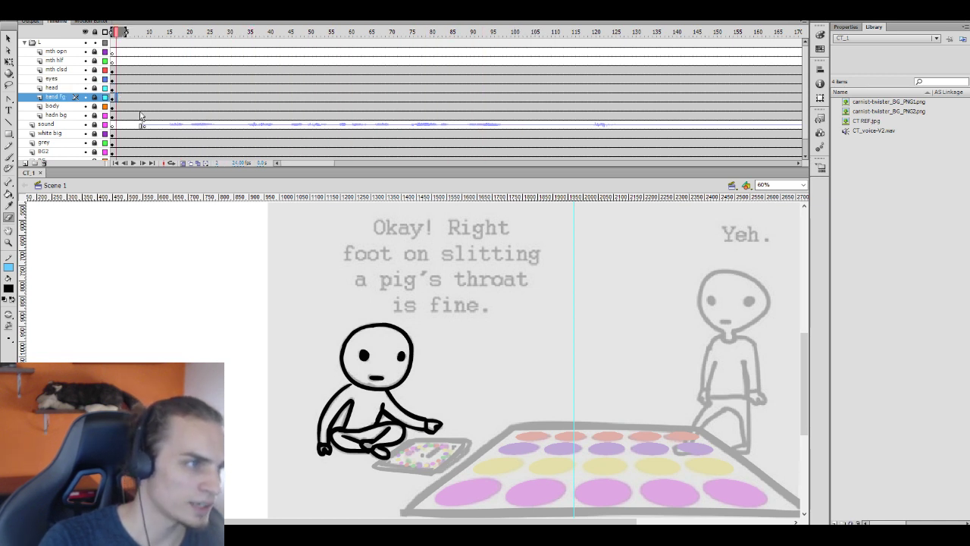
left_click(144, 124)
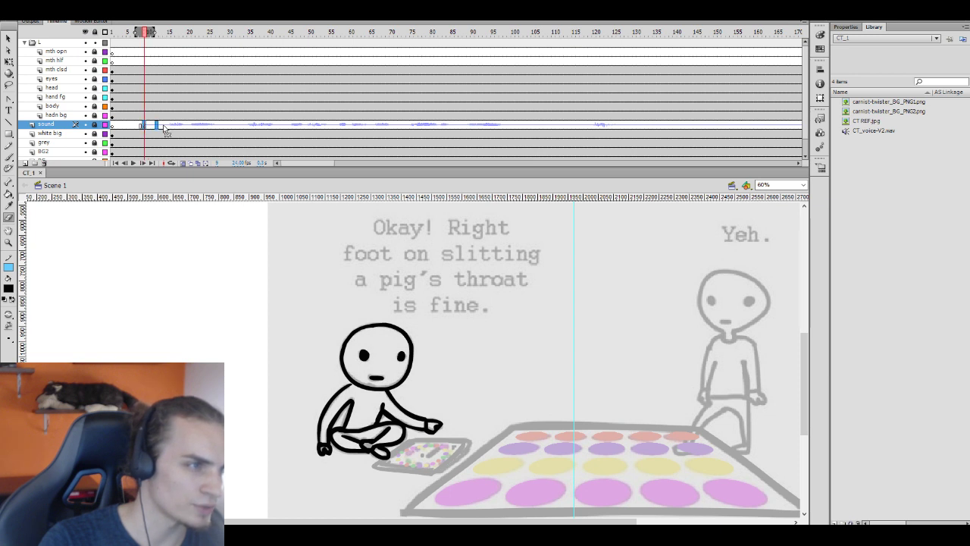
left_click_drag(165, 129, 217, 142)
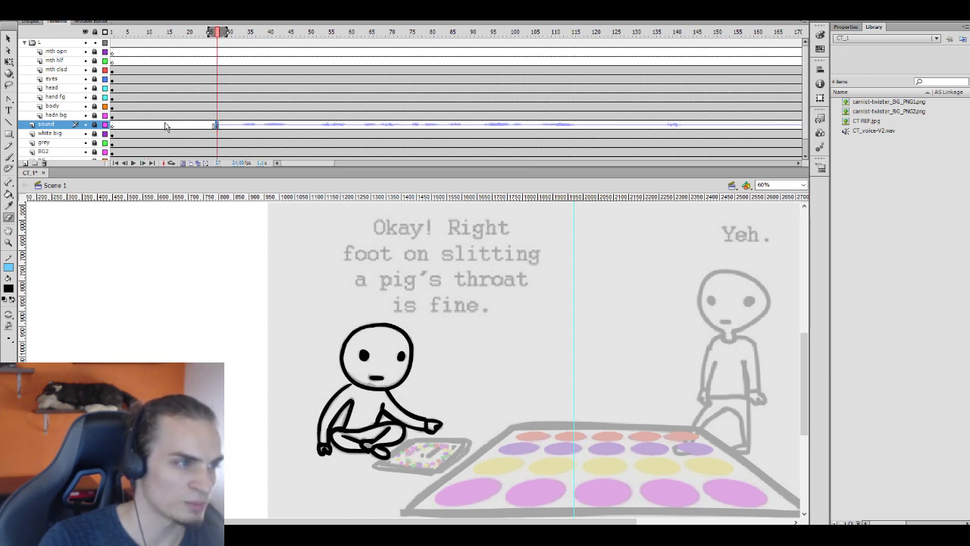
left_click(119, 116)
key("Return")
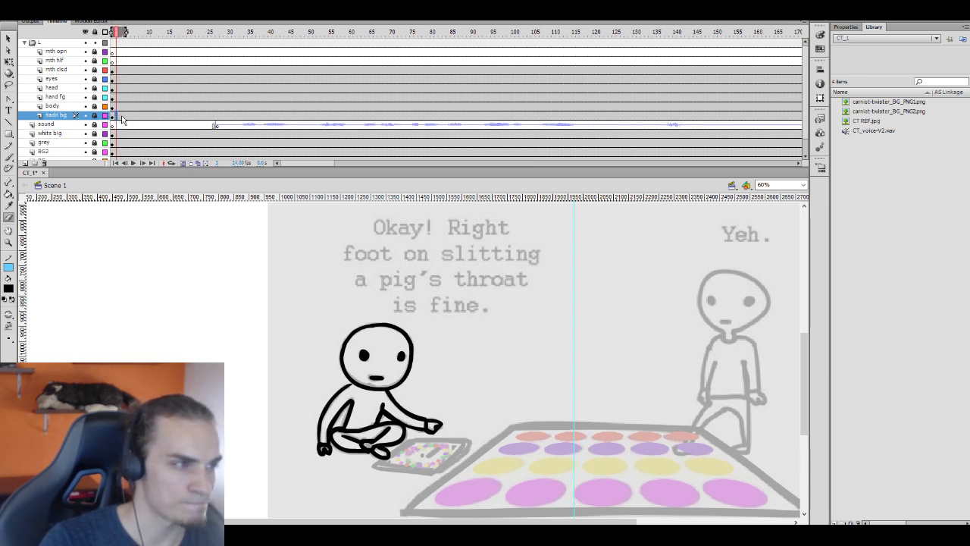
key("Return")
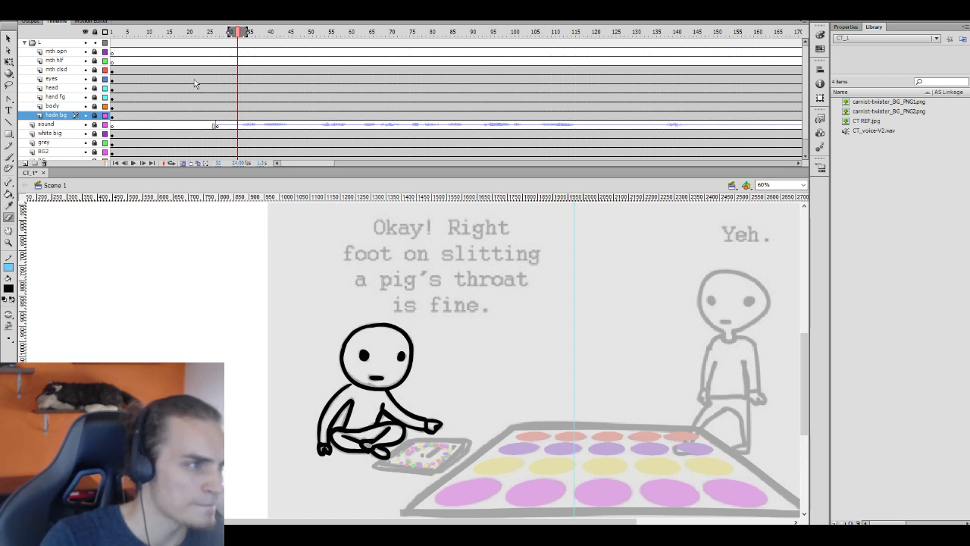
Insert a keyframe at frame 19 of the hadn bg layer, then unlock it and clear the arm drawing from frame 1
left_click(120, 97)
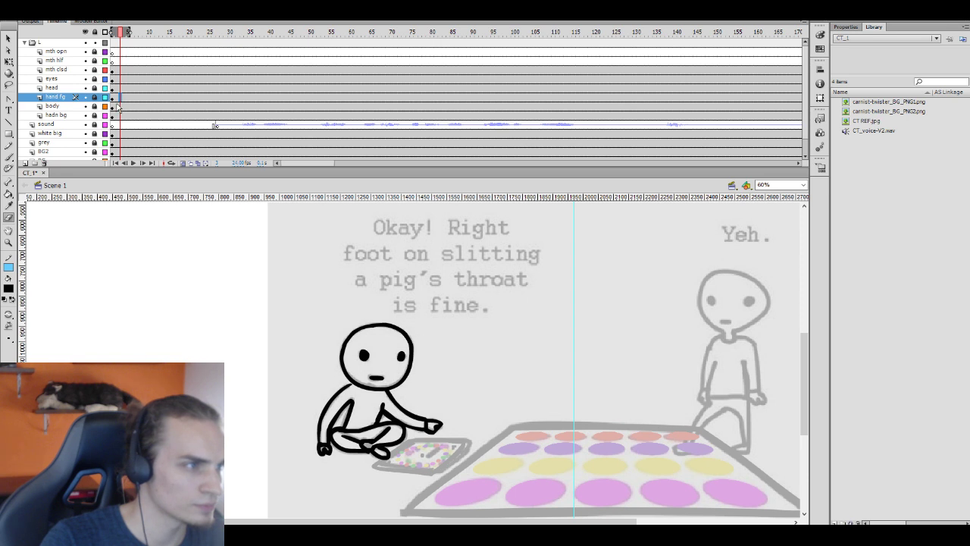
left_click(115, 106)
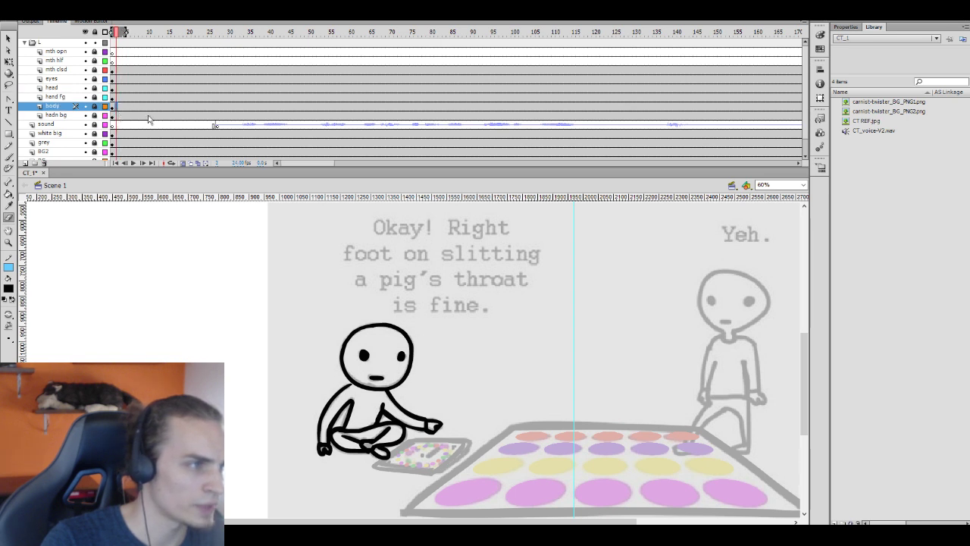
left_click(184, 116)
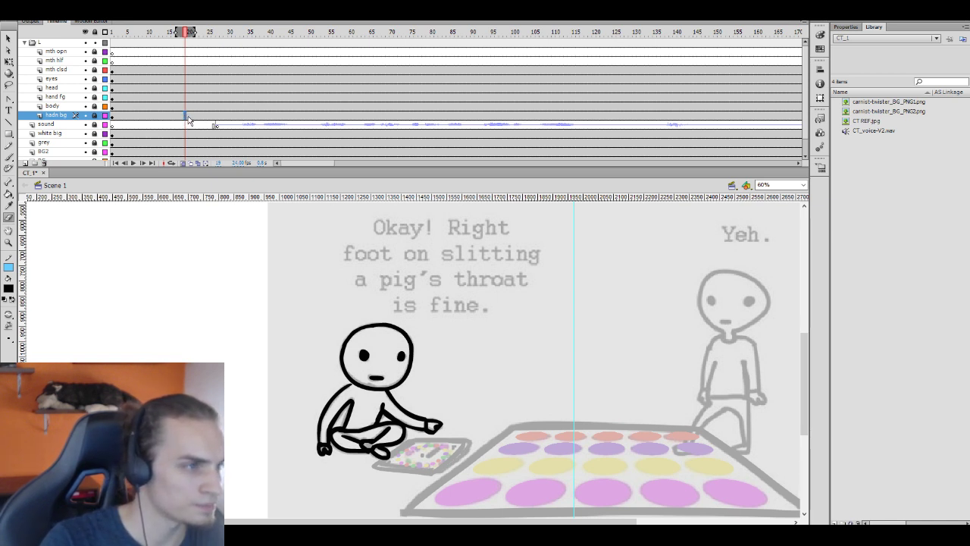
key("F6")
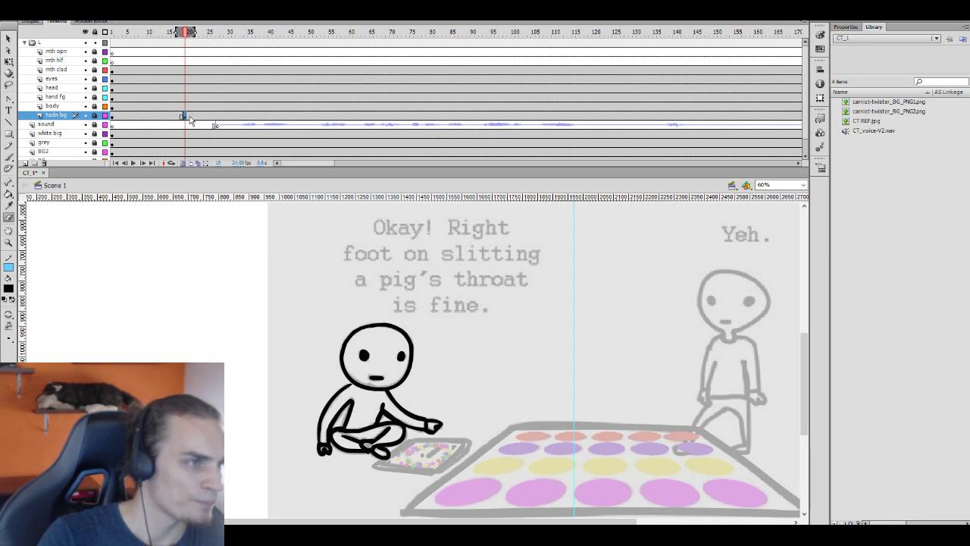
left_click_drag(184, 116, 165, 116)
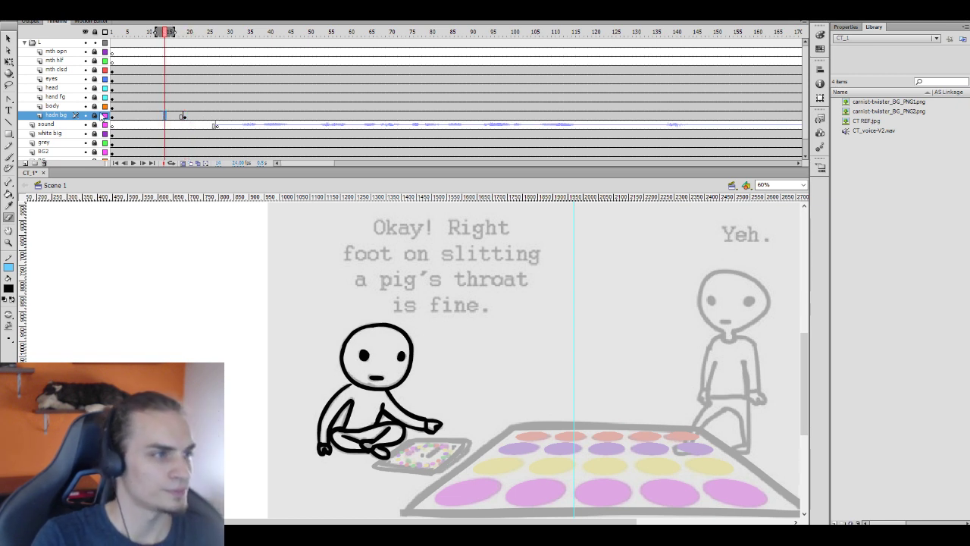
key("ctrl+z")
key("ctrl+z")
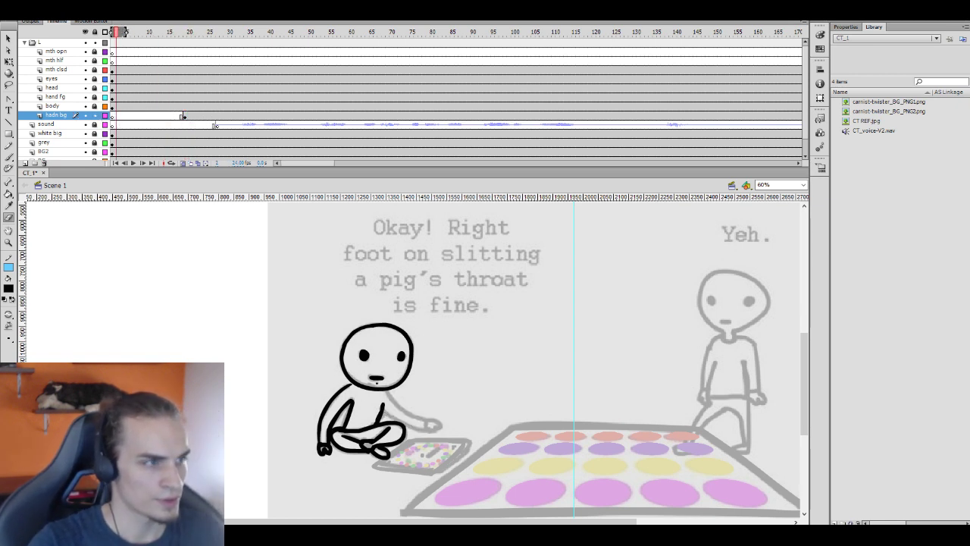
Hide the ref layer while staying on the empty part of the hadn bg layer
left_click(168, 116)
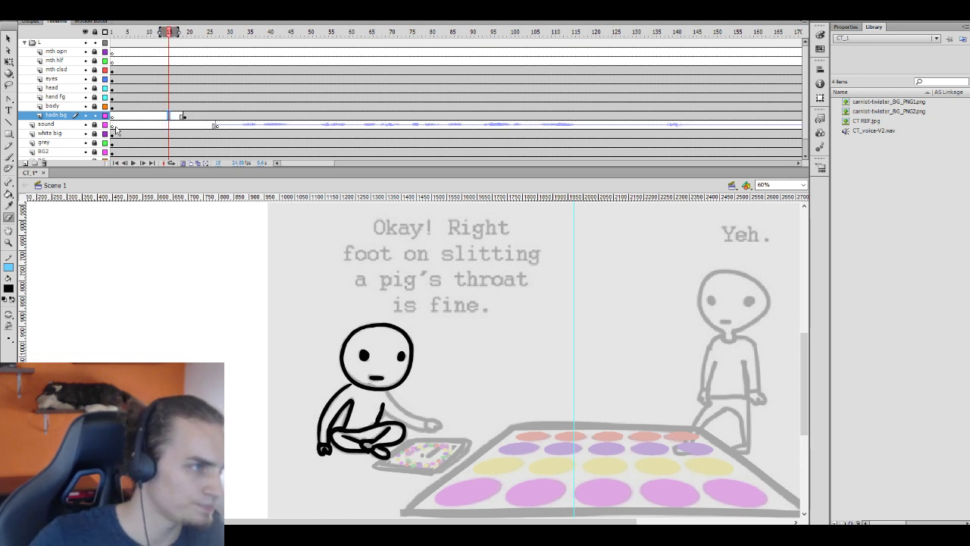
scroll(53, 127, "down", 2)
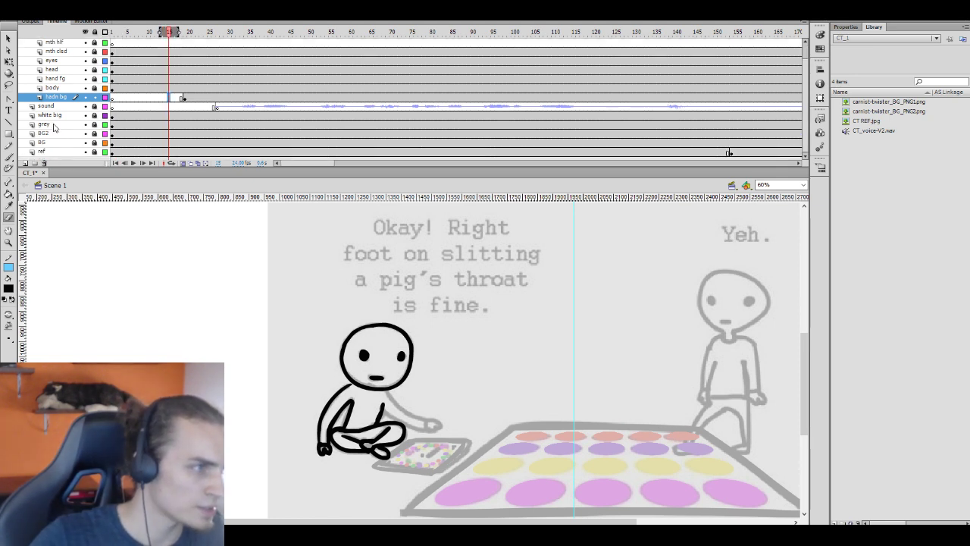
left_click(85, 152)
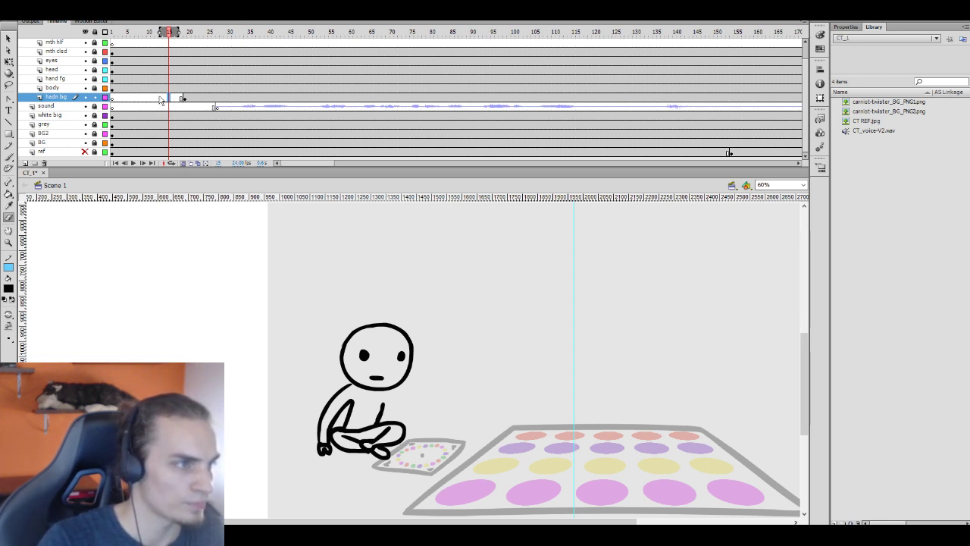
Brush a lowered version of the background arm from shoulder to knee at frame 17 of the hadn bg layer
left_click_drag(161, 98, 182, 101)
key("b")
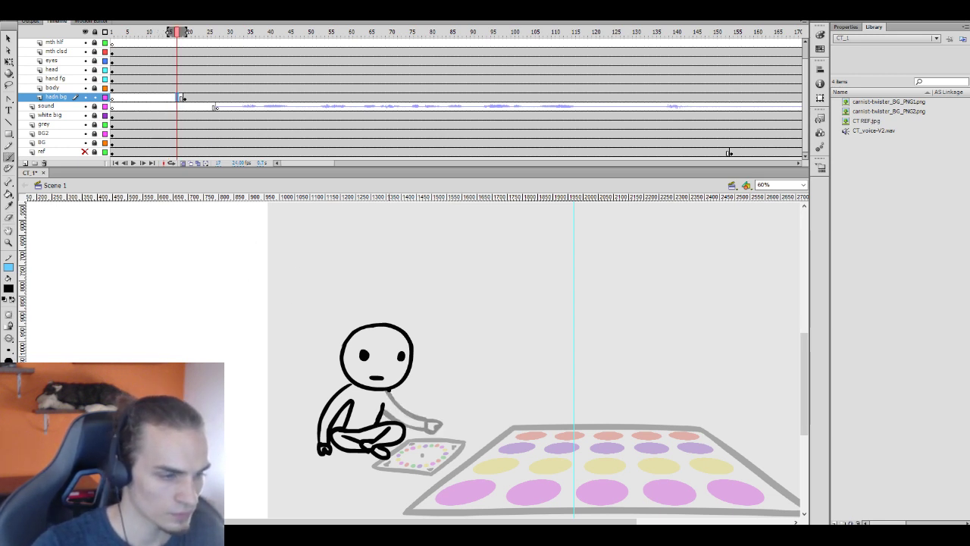
left_click(182, 99)
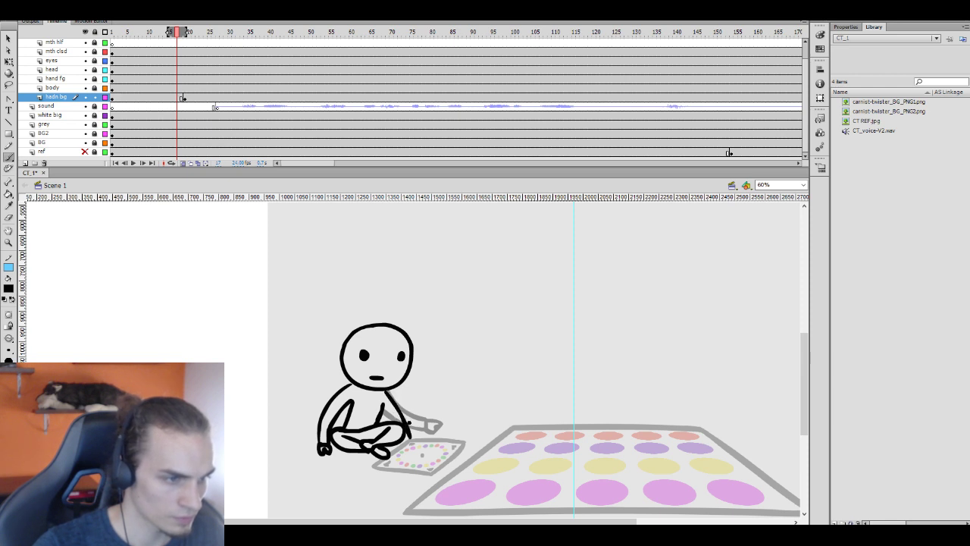
left_click_drag(393, 399, 414, 439)
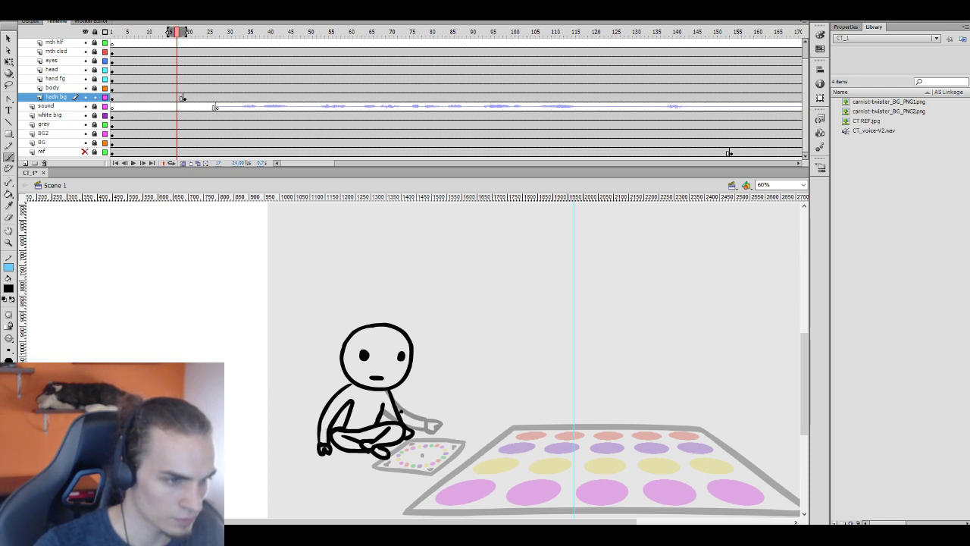
key("ctrl+z")
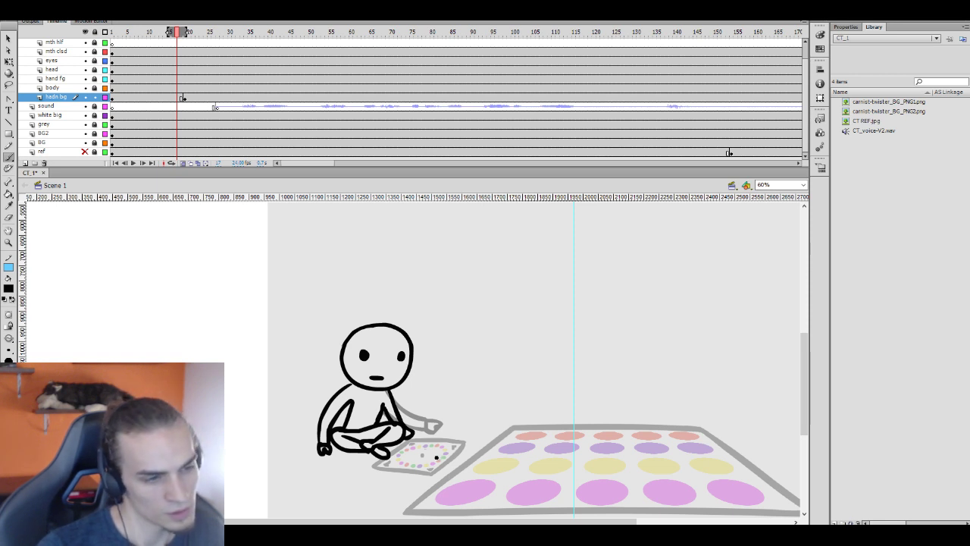
key("ctrl+z")
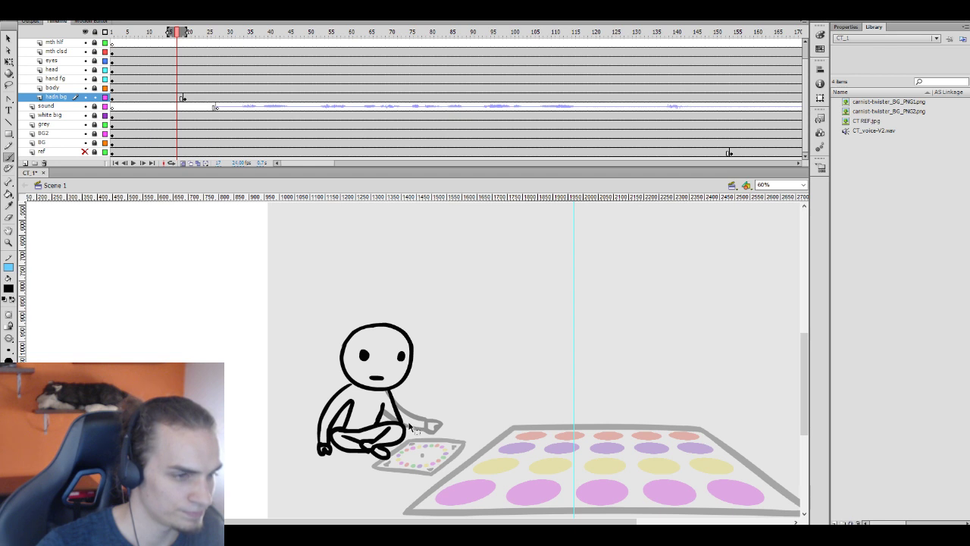
Repaint the lowered arm's line and try out a small hand beside the knee, undoing the strokes that do not fit
key("ctrl+z")
key("ctrl+y")
key("ctrl+z")
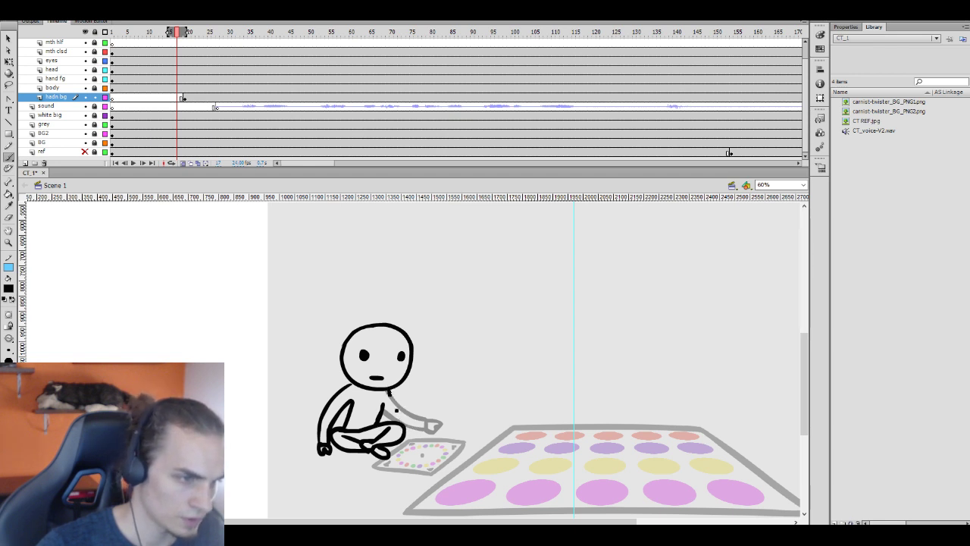
key("ctrl+y")
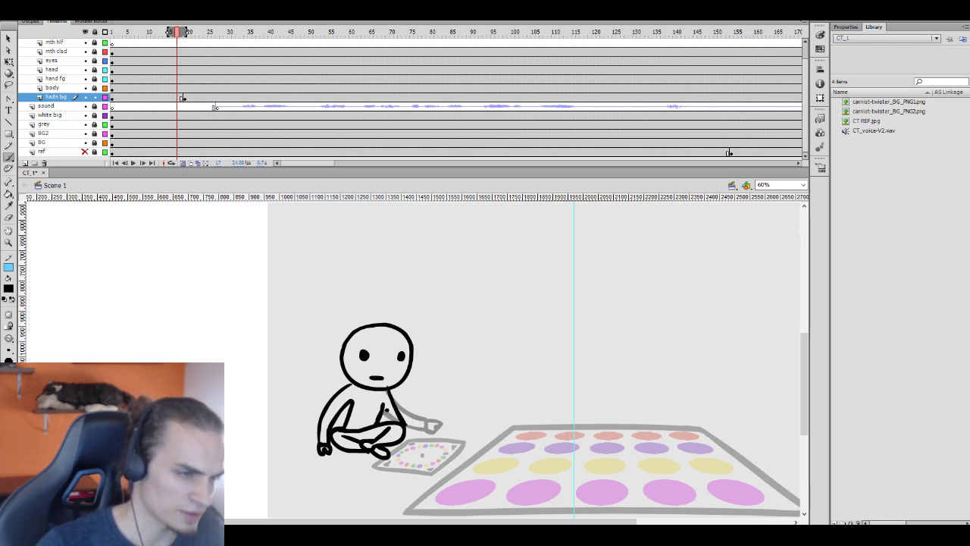
key("ctrl+z")
key("ctrl+y")
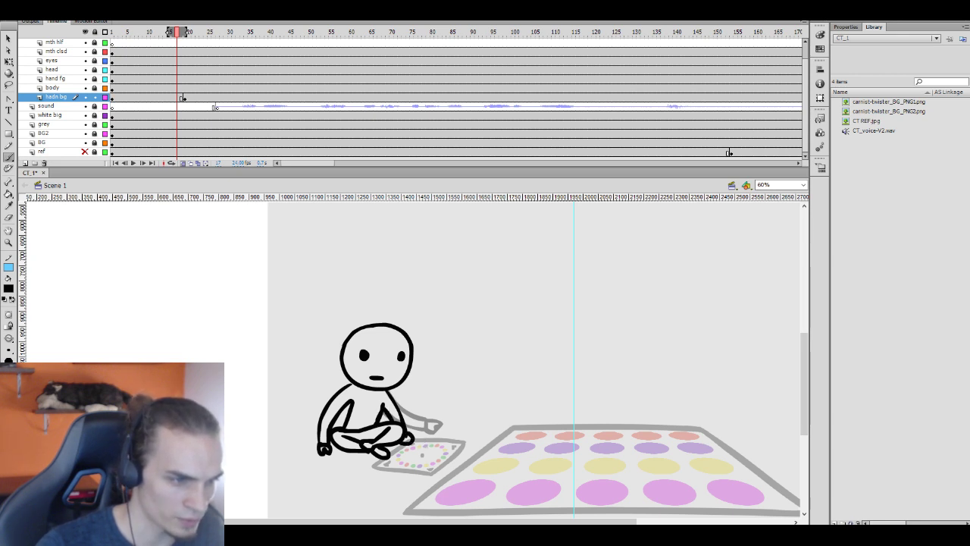
key("ctrl+z")
key("ctrl+y")
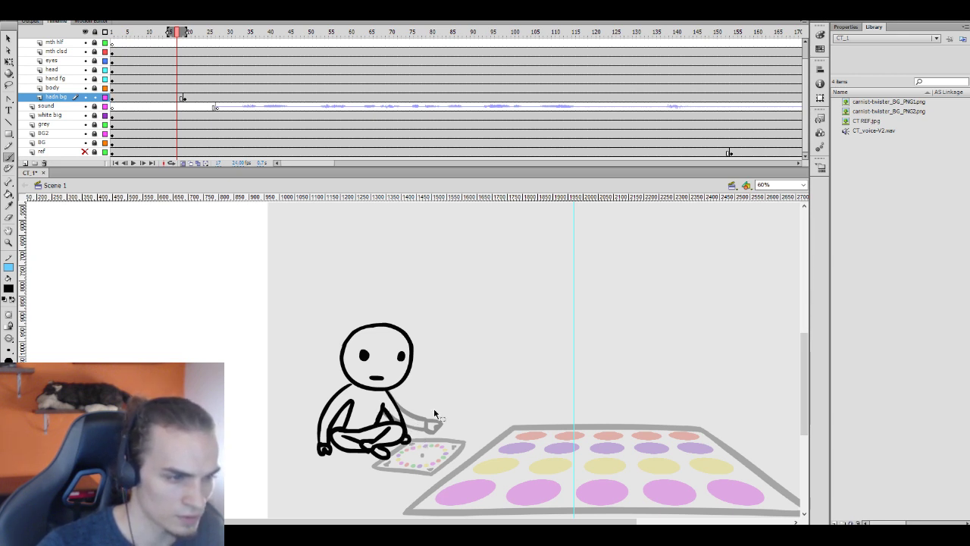
Undo the hand and arm strokes and repaint the lowered arm's outer line so it ends behind the crossed leg
key("ctrl+z")
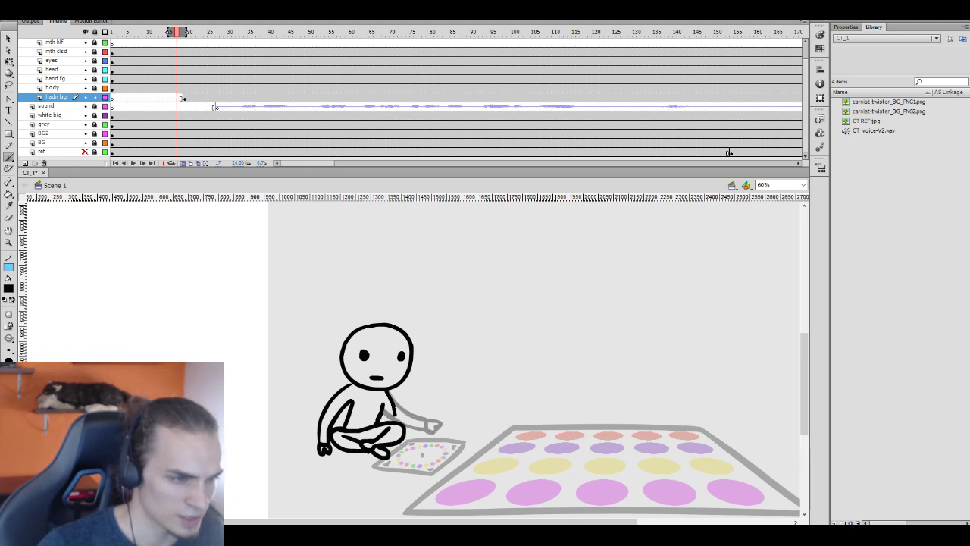
key("ctrl+z")
key("ctrl+z")
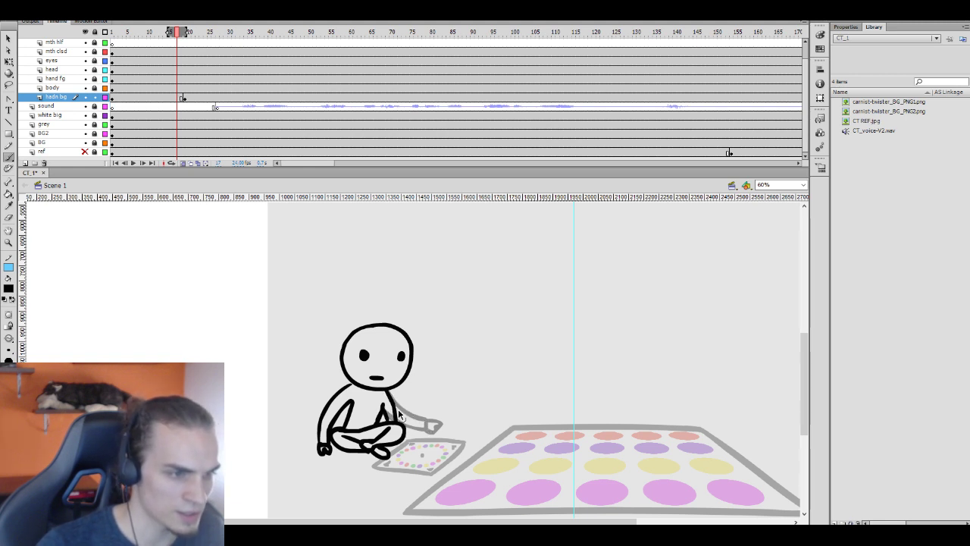
key("ctrl+z")
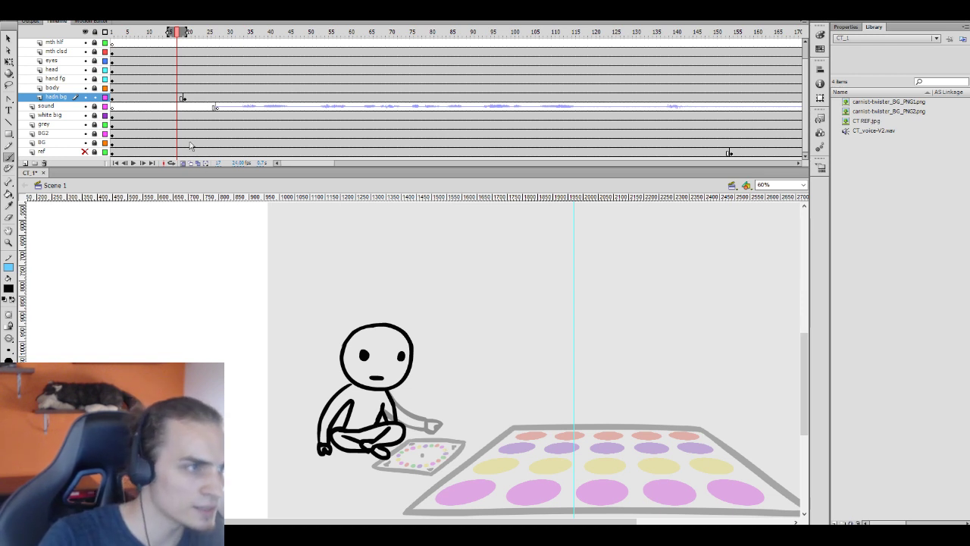
key("ctrl+z")
Play back the arm's change from the lowered to the outstretched pose around frame 19
key("Return")
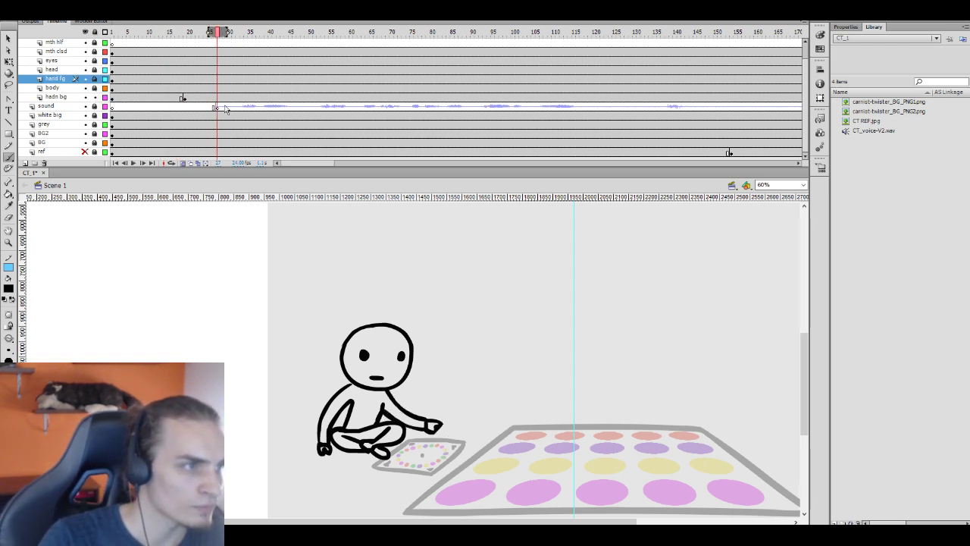
left_click(180, 90)
key("Return")
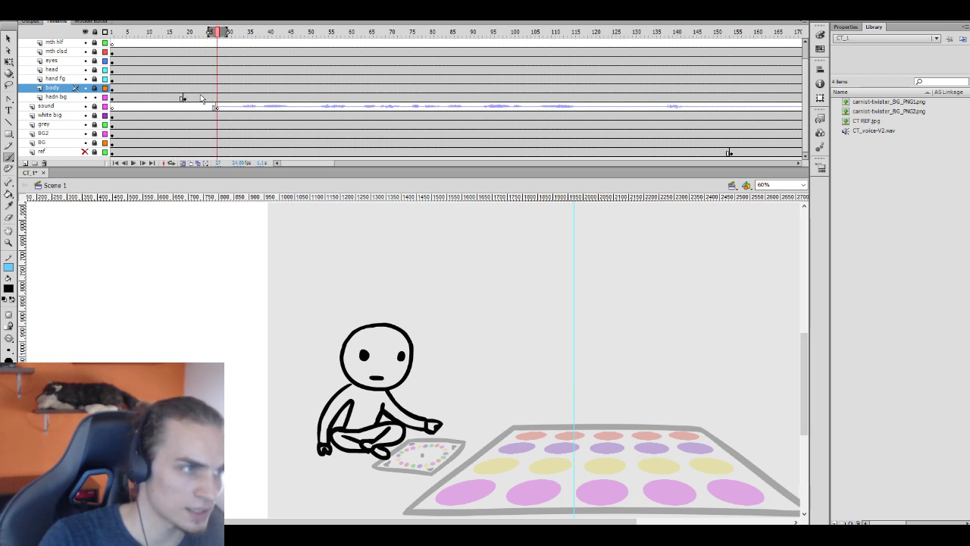
Move the outstretched arm's keyframe on the hadn bg layer to frame 14 and insert a blank keyframe at frame 19
left_click(183, 97)
left_click_drag(178, 100, 163, 98)
left_click(185, 98)
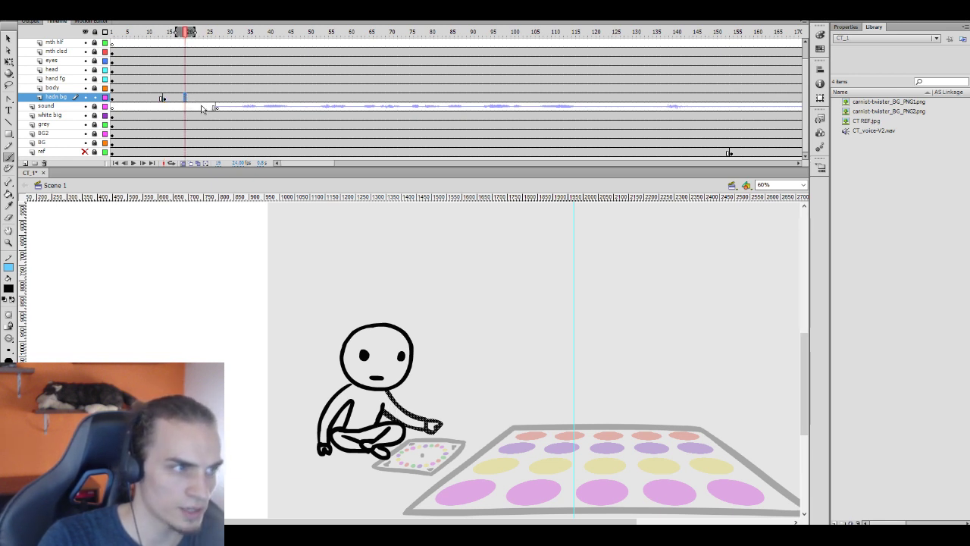
key("F7")
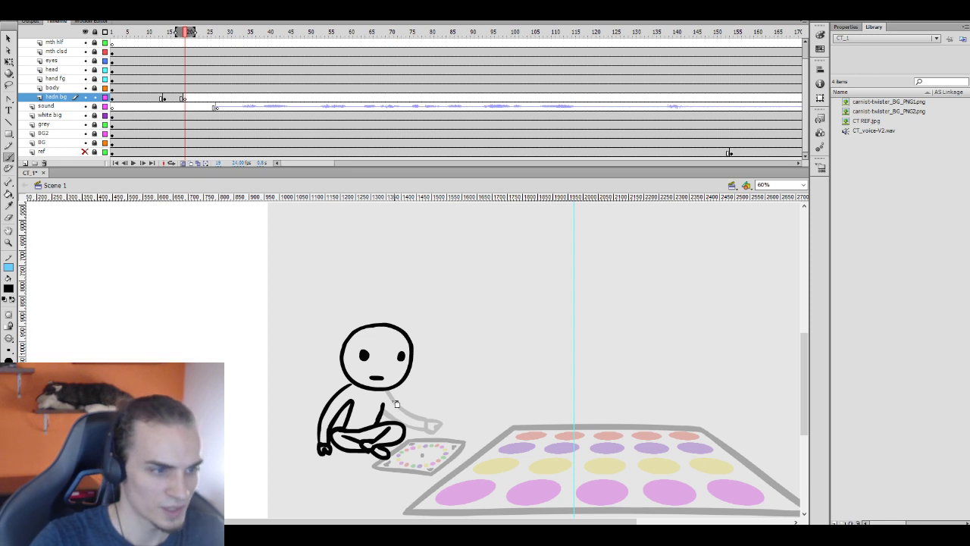
Undo the trial arm stroke and move the hadn bg layer above hand fg, keeping frame 19 as the drawing frame
left_click_drag(388, 390, 402, 424)
key("ctrl+z")
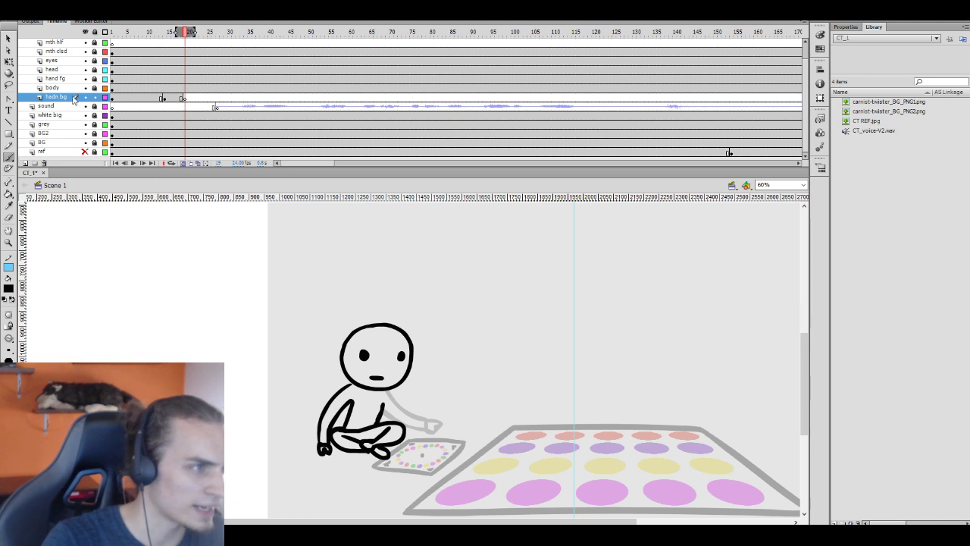
left_click_drag(63, 101, 78, 84)
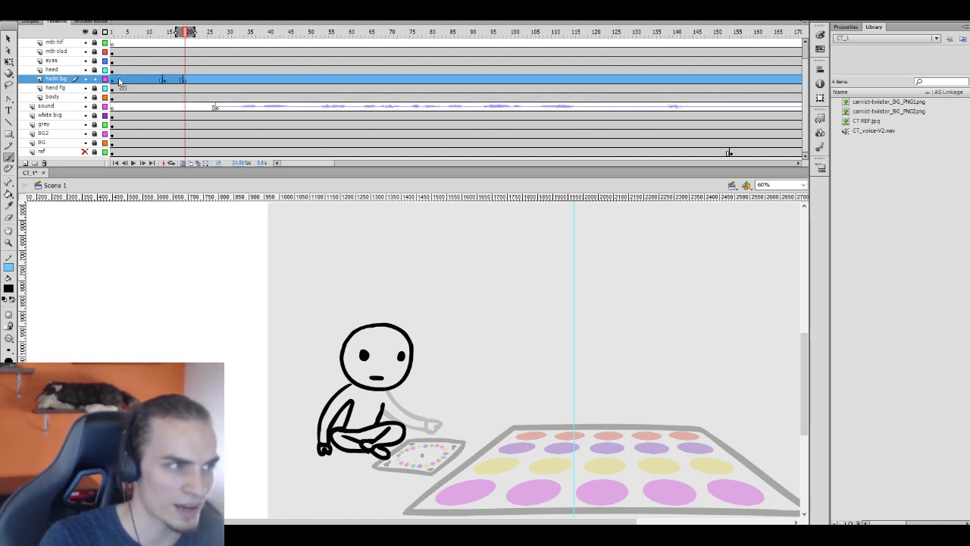
left_click(183, 81)
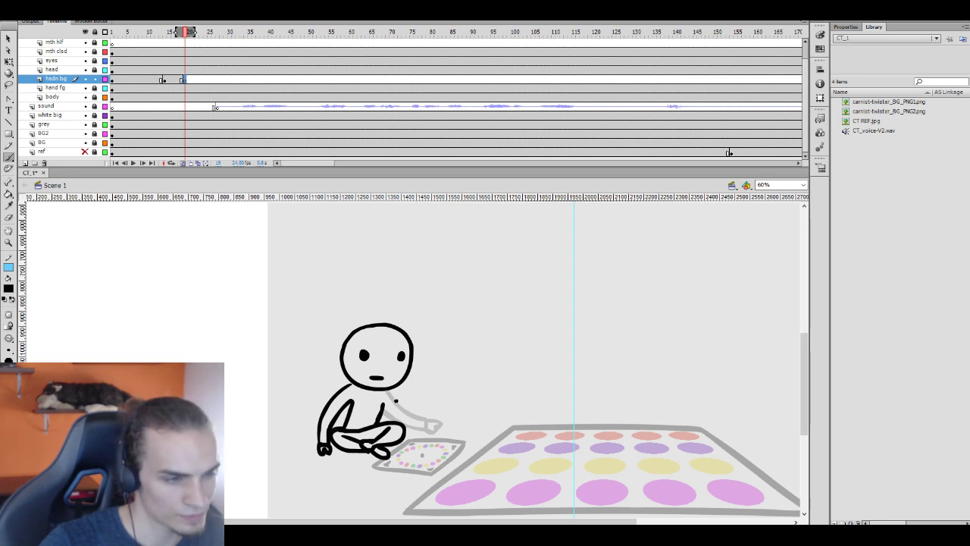
Brush the lowered arm and hand in front of the crossed leg at frame 19 and fill the arm with the background's light grey
mouse_move(384, 391)
left_mouse_down()
mouse_move(404, 426)
mouse_move(382, 455)
left_mouse_up()
key("ctrl+z")
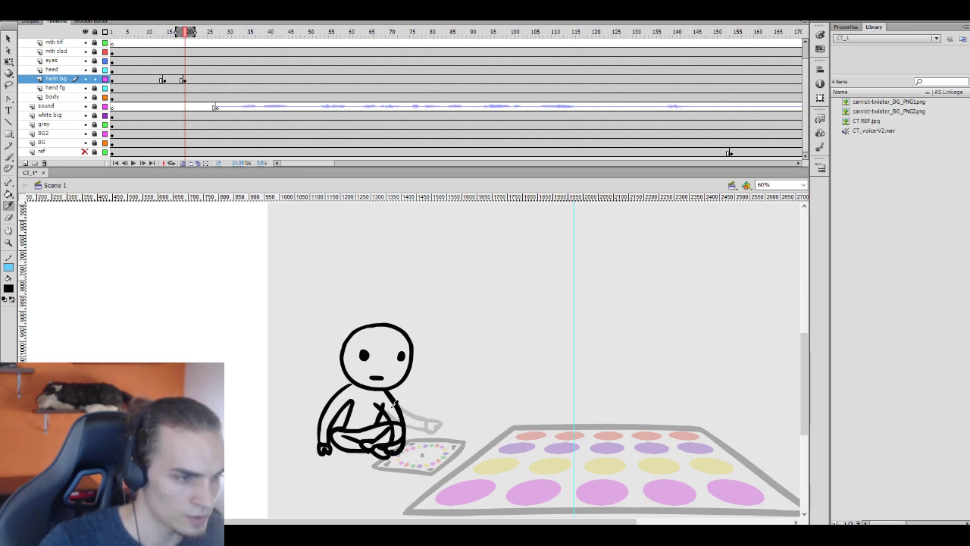
key("k")
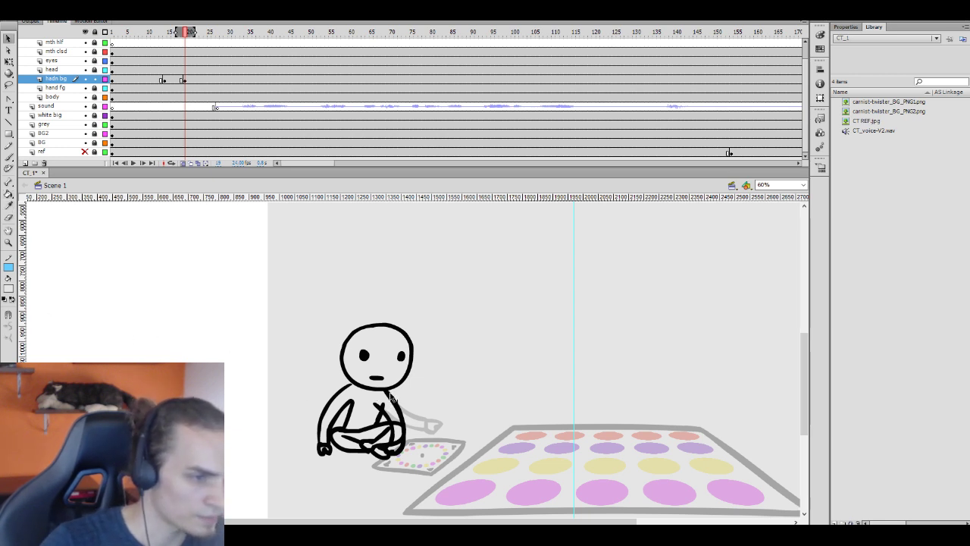
key("ctrl+a")
key("q")
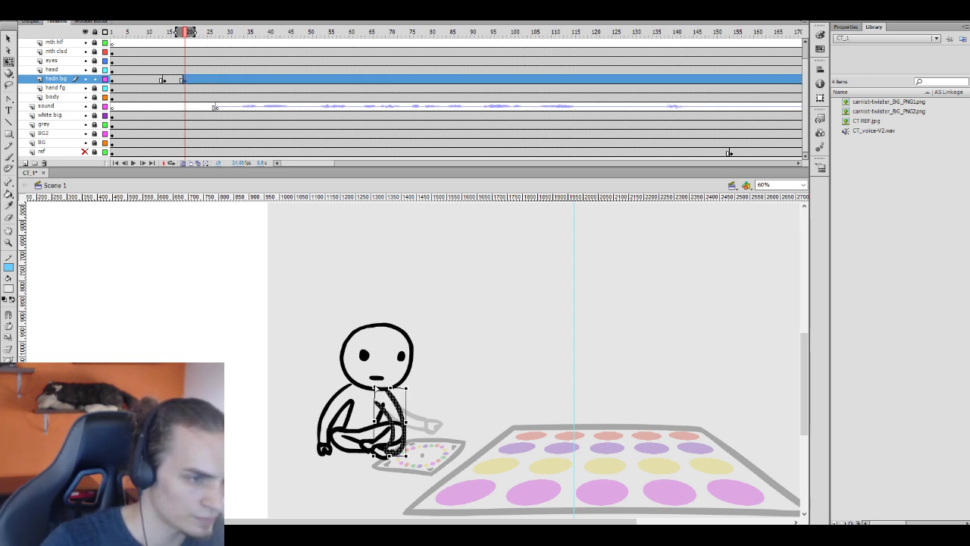
left_click(424, 376)
key("b")
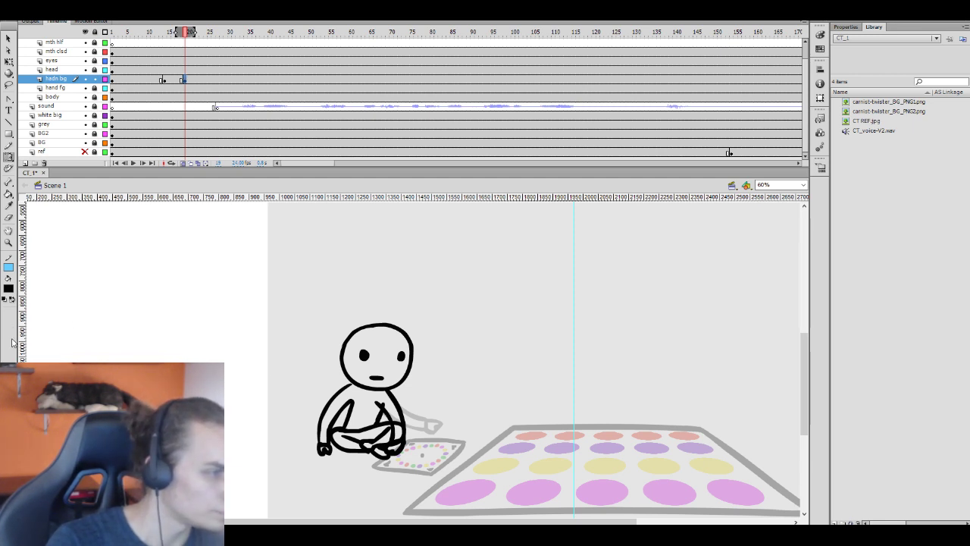
left_click(11, 342)
key("i")
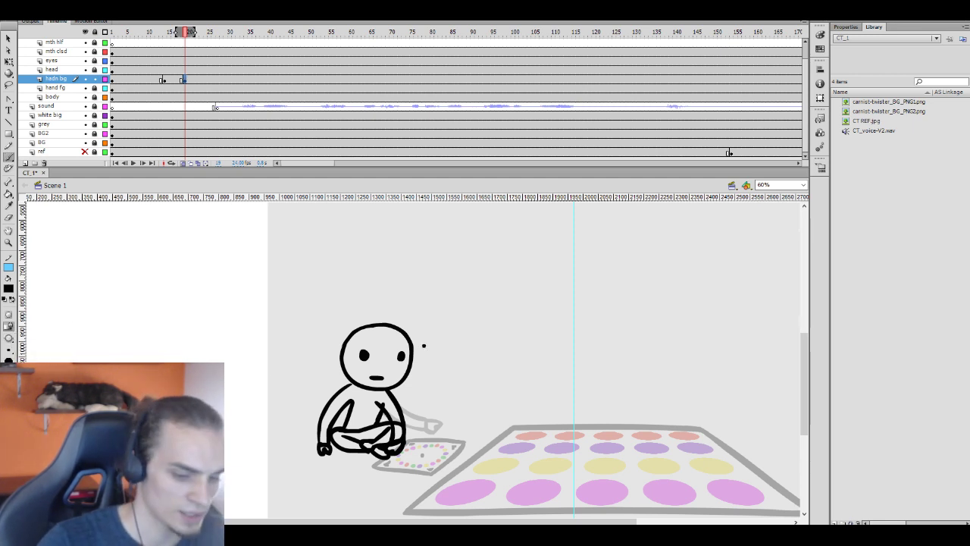
key("k")
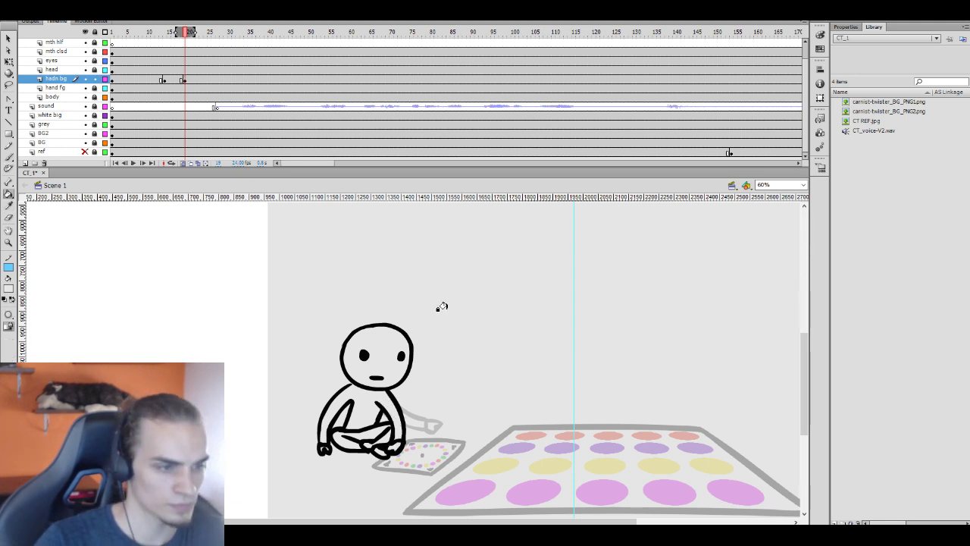
Review the switch from the outstretched arm to the newly drawn lowered arm around frame 19
left_click(197, 68)
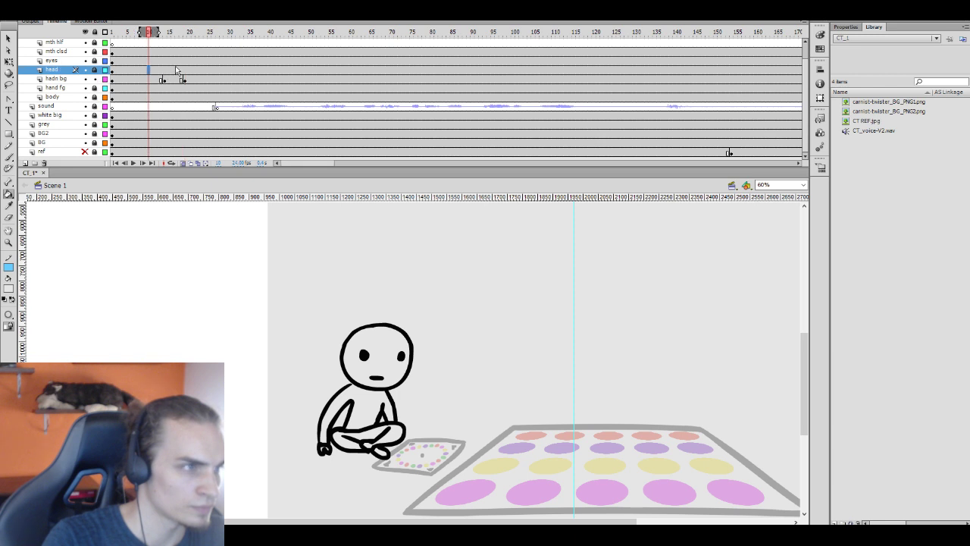
left_click(197, 62)
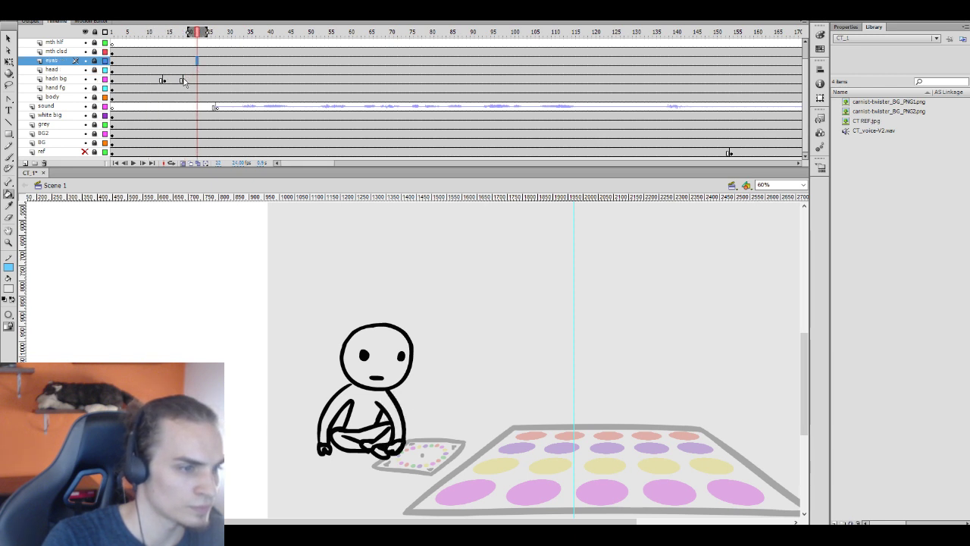
left_click(169, 70)
left_click(197, 62)
Erase the stray line end at the lowered arm's armpit on the hadn bg layer
left_click(190, 79)
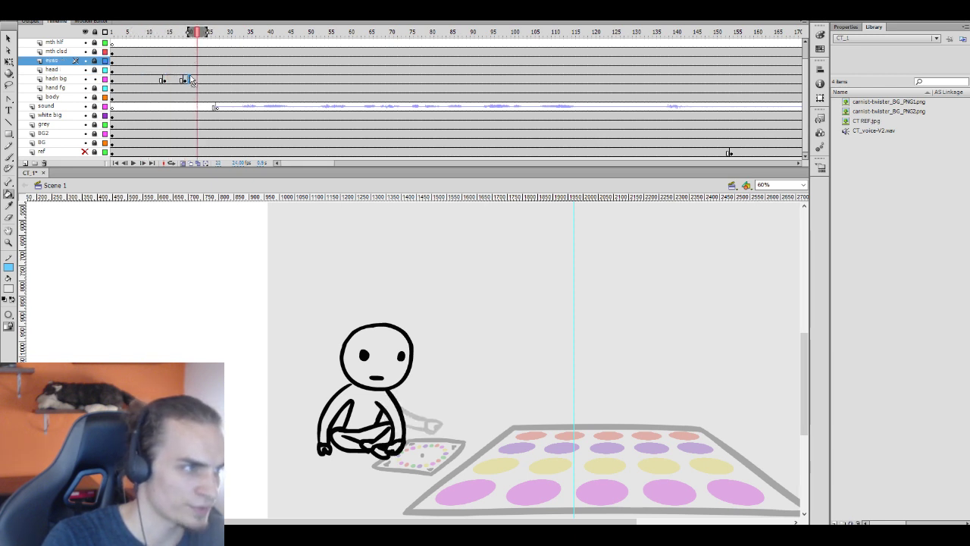
key("e")
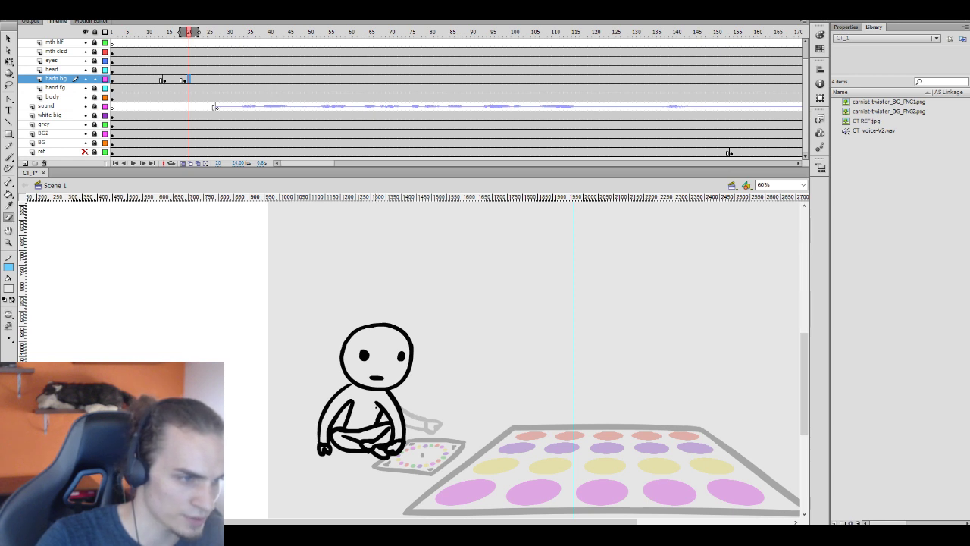
left_click(383, 410)
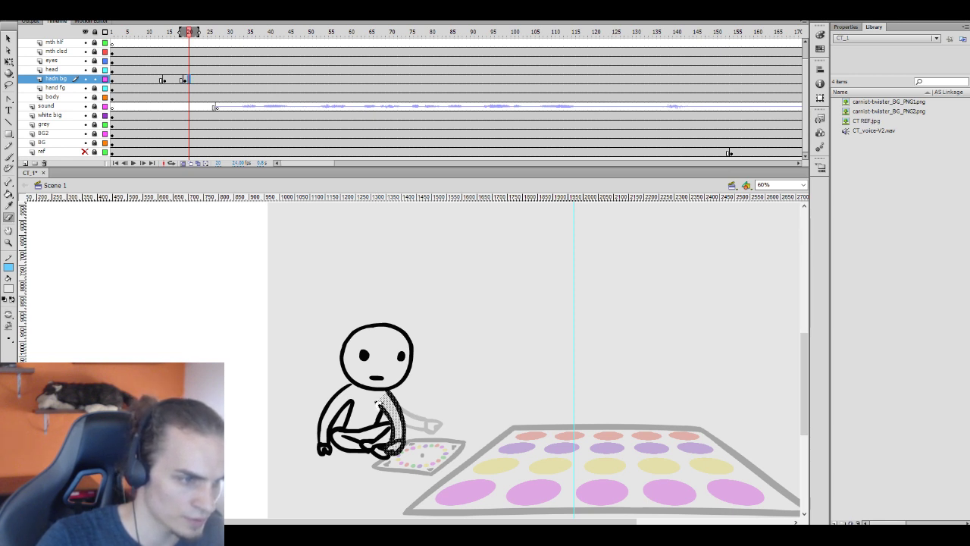
key("Delete")
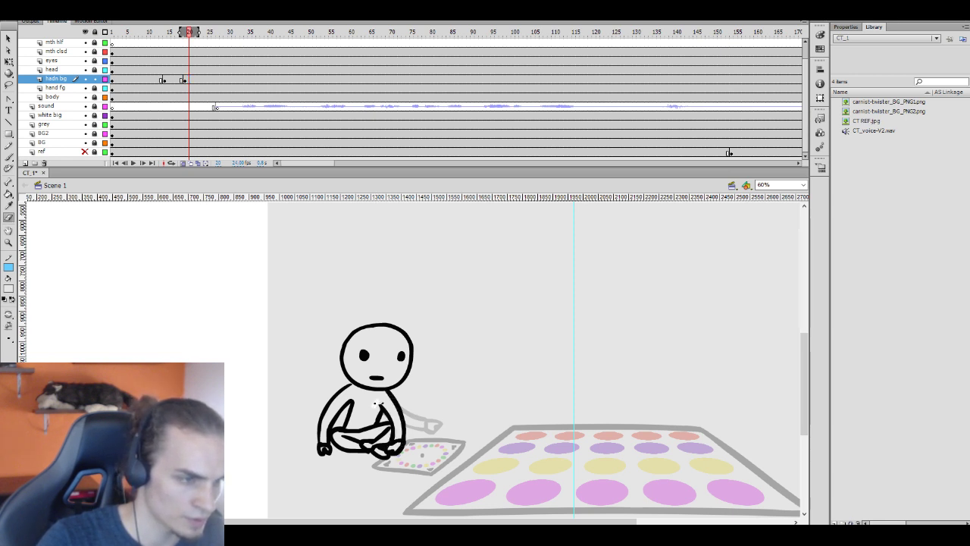
key("b")
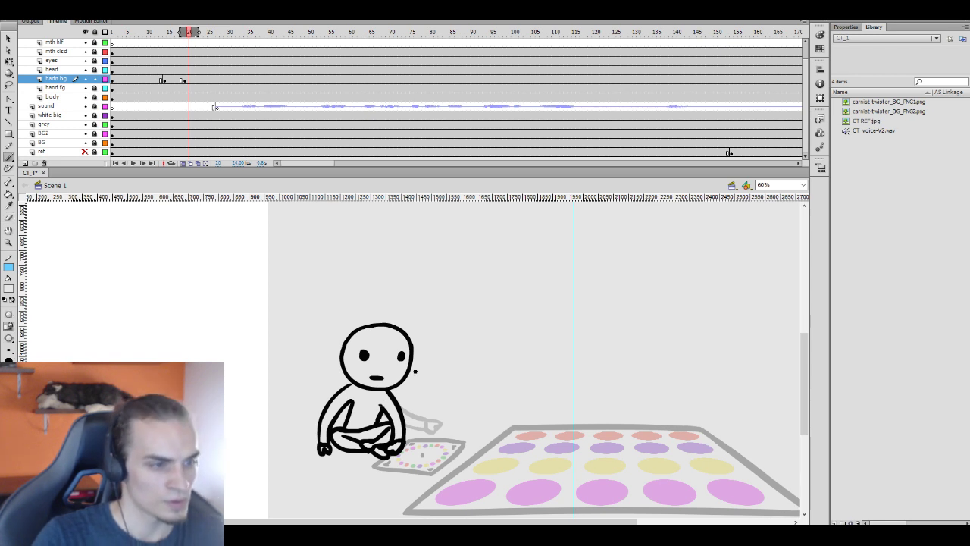
key("e")
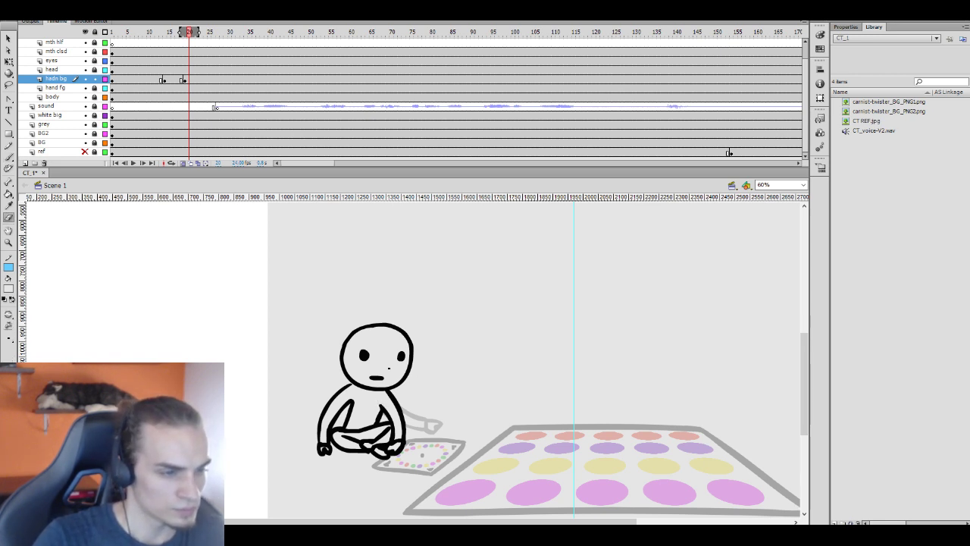
Play back the arm movement again and compare the poses on both sides of the frame 19 keyframe
left_click(156, 71)
left_click(192, 61)
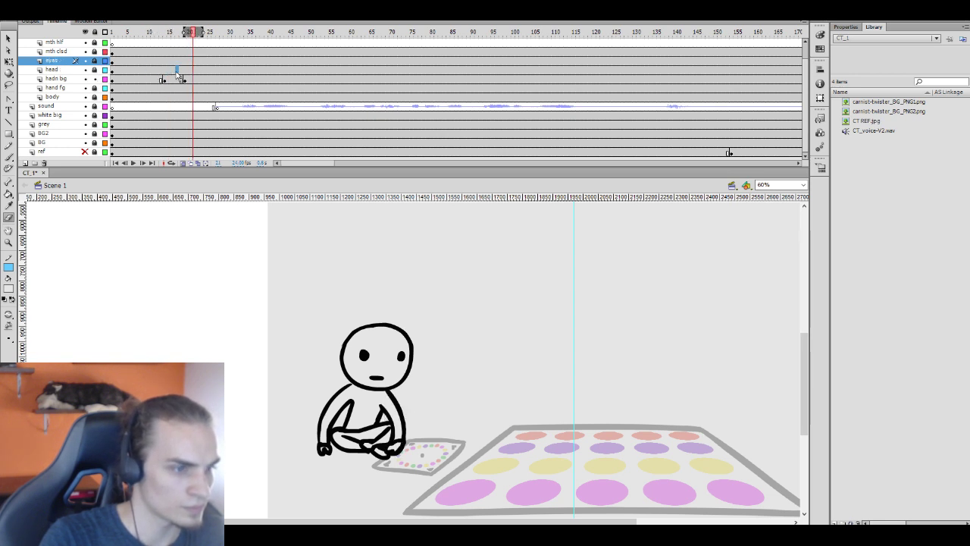
left_click(158, 70)
left_click(199, 69)
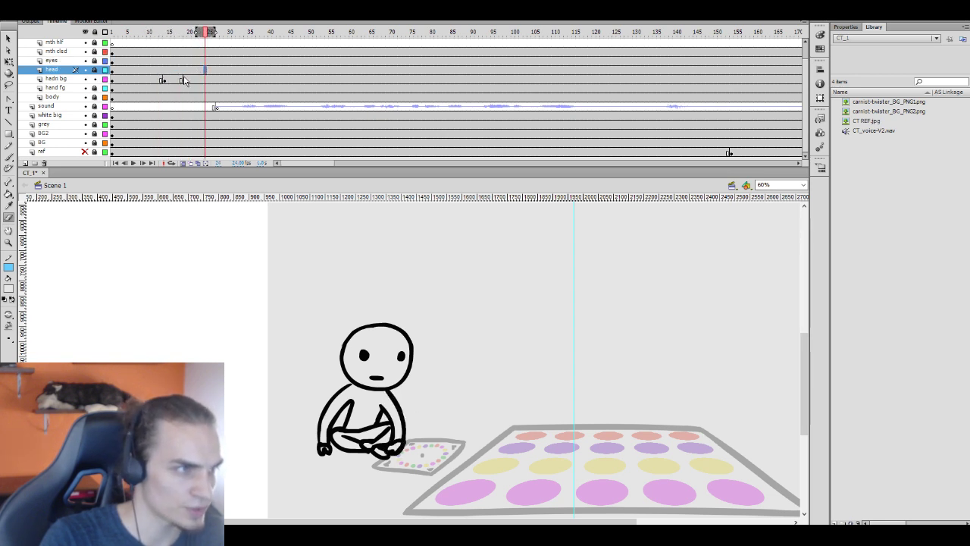
left_click(181, 70)
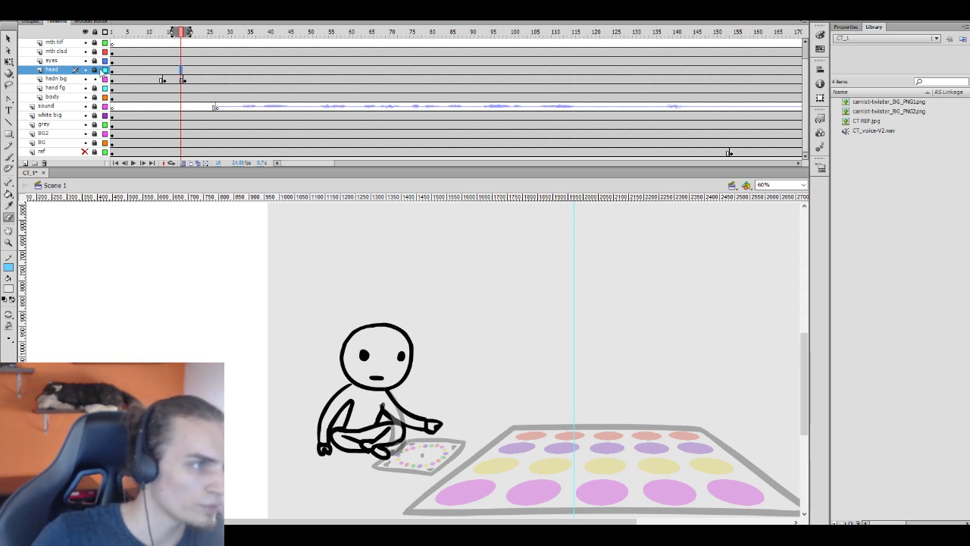
Unlock all character layers from mth opn down to body and turn on Edit Multiple Frames
scroll(94, 68, "up", 2)
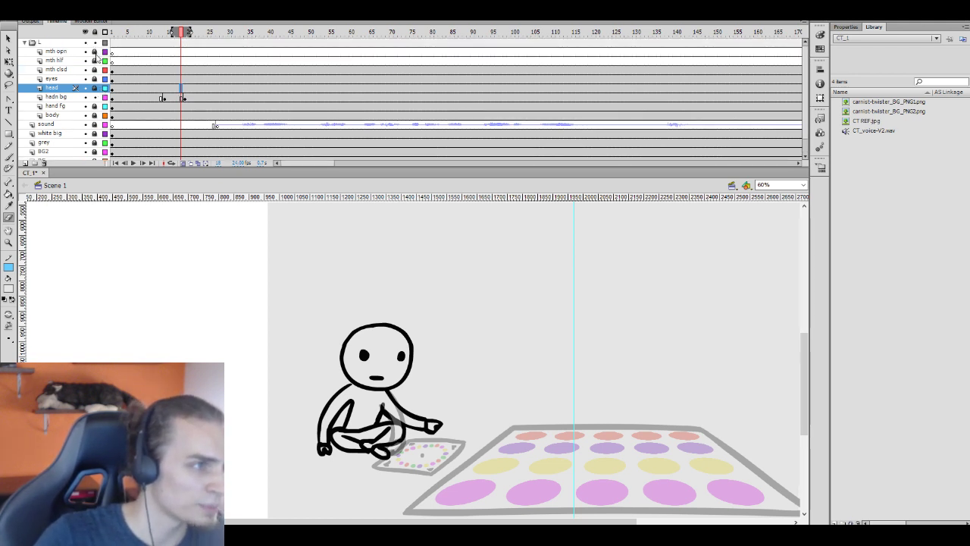
left_click_drag(95, 53, 95, 119)
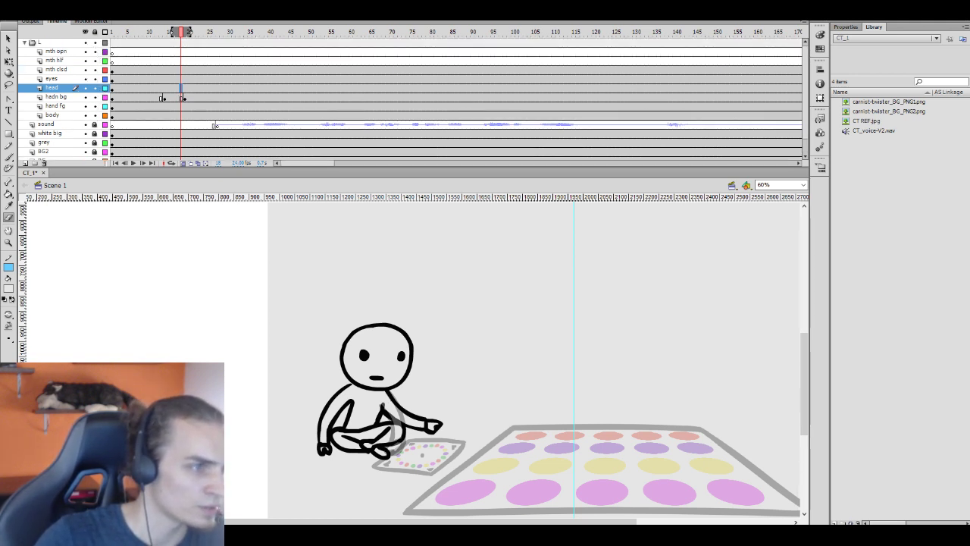
left_click(196, 163)
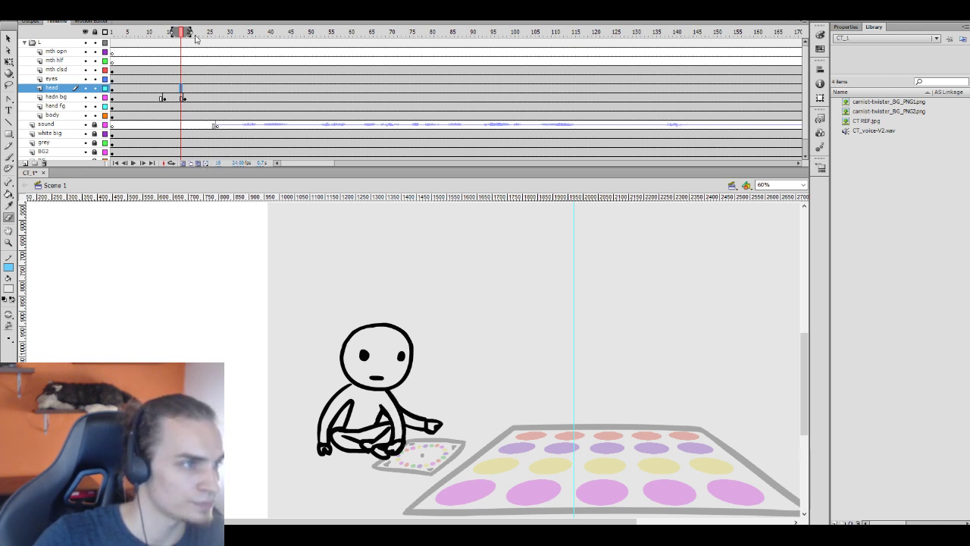
Select the character's artwork across its keyframes, nudge it slightly to the right, and narrow the onion-skin range around frame 10
left_click(199, 73)
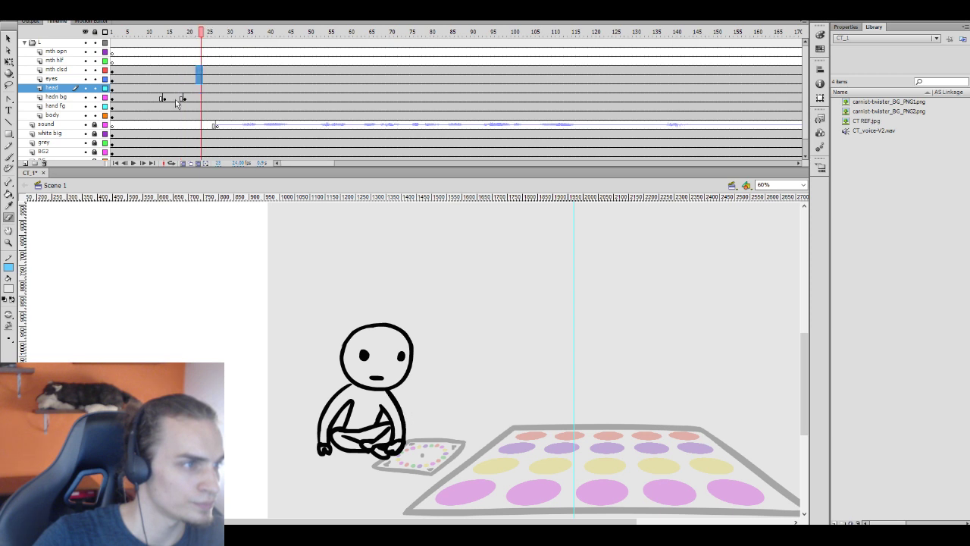
left_click_drag(202, 69, 150, 121)
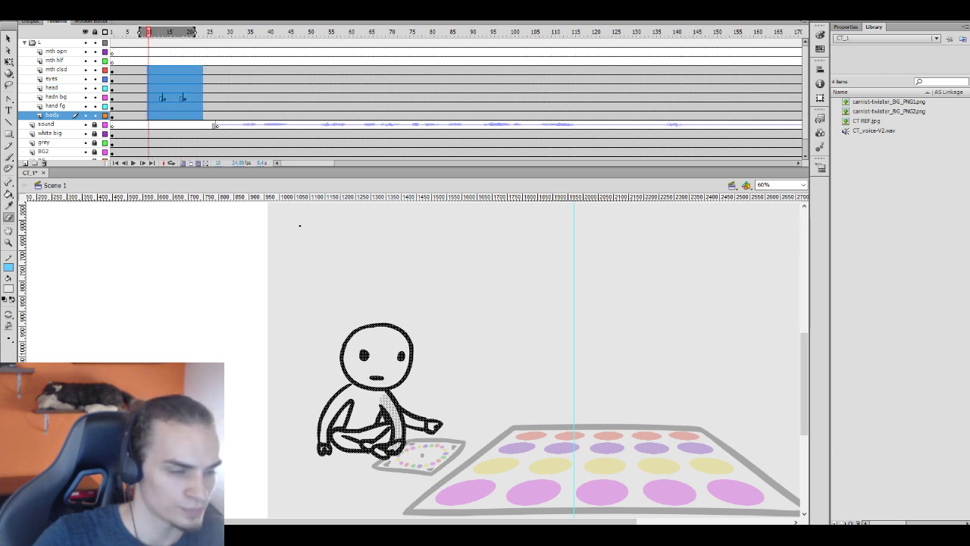
key("v")
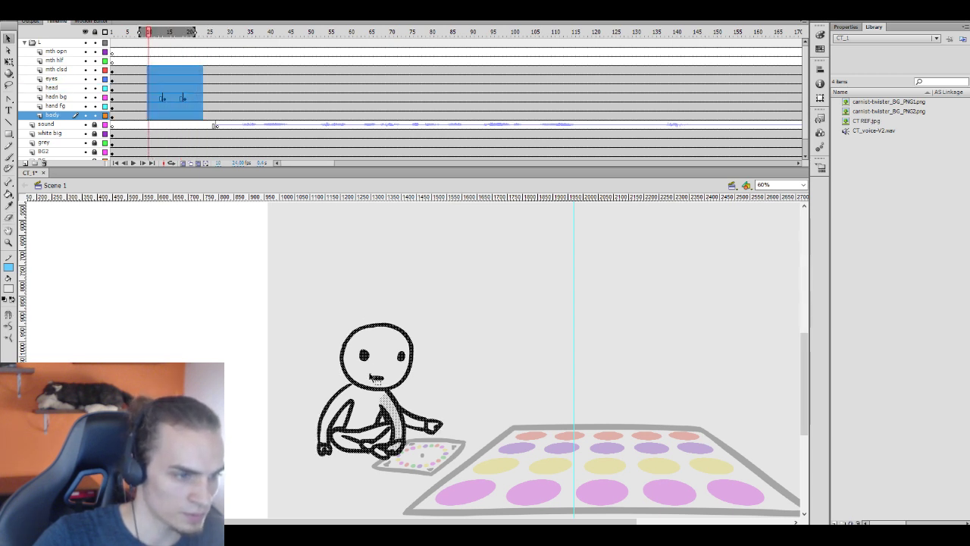
key("ctrl+a")
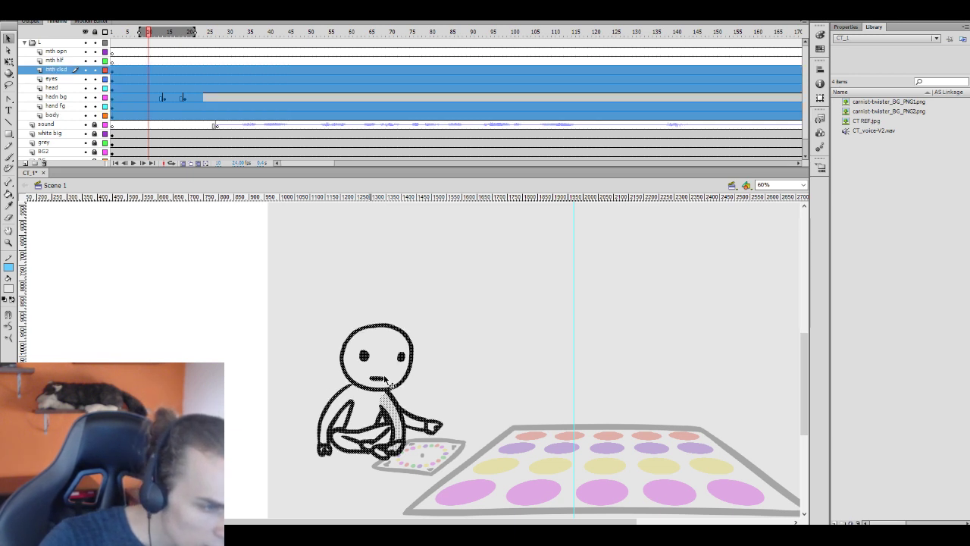
key("Right")
key("Right")
key("Right")
key("Right")
key("Right")
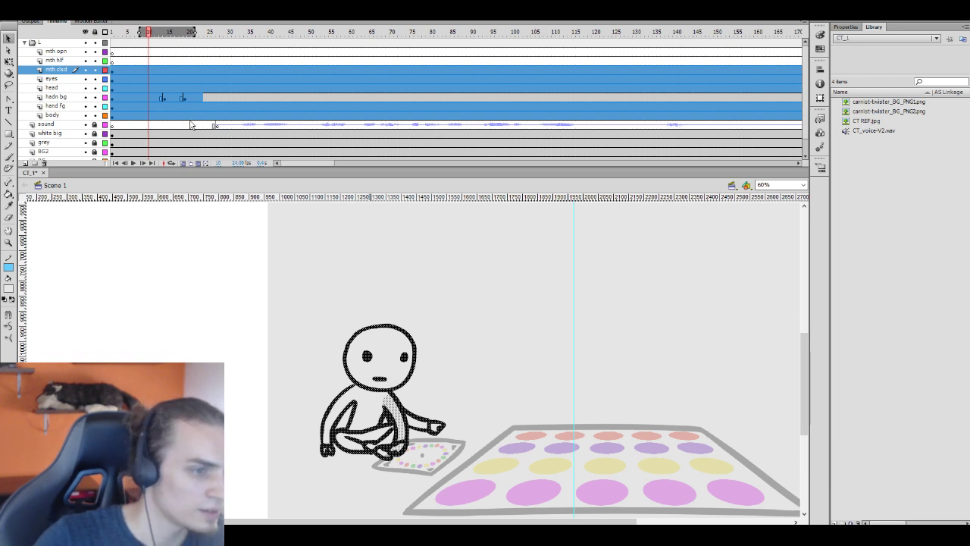
left_click(182, 163)
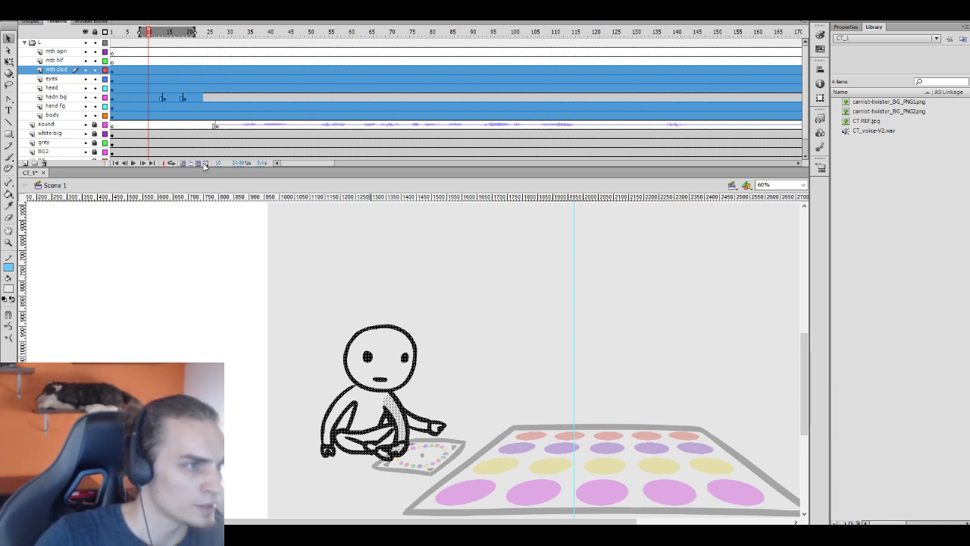
left_click_drag(194, 32, 158, 35)
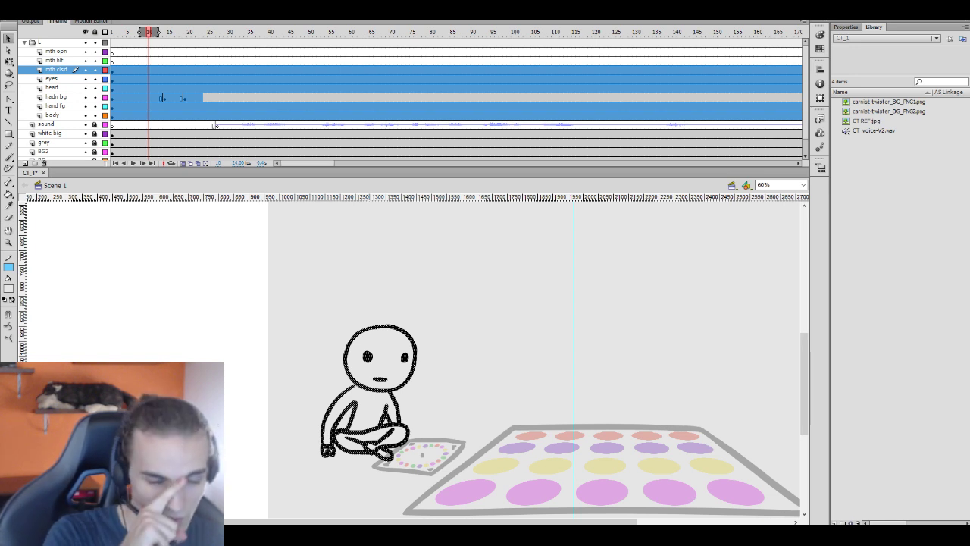
Play back the shifted character's arm movement from about frames 8 and 10
left_click(149, 79)
key("Return")
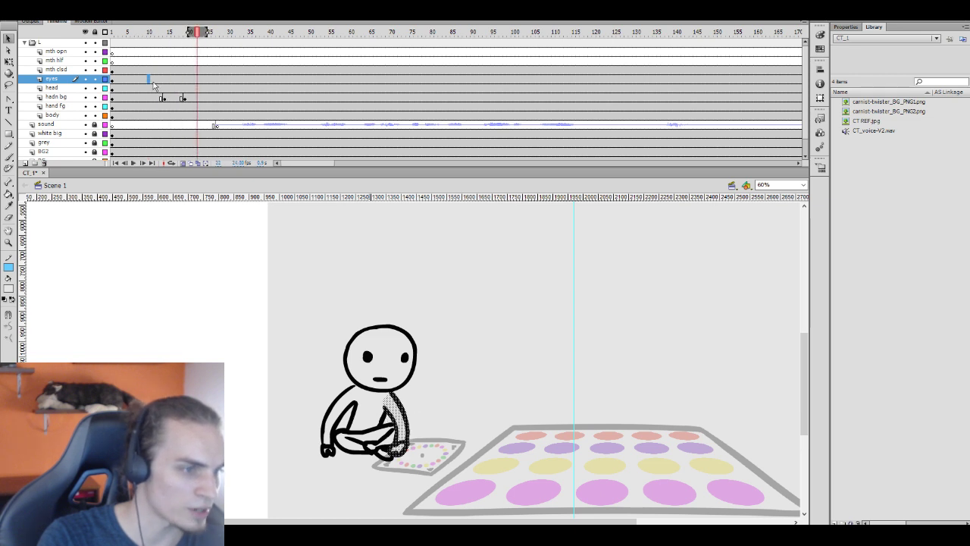
left_click(140, 78)
key("Return")
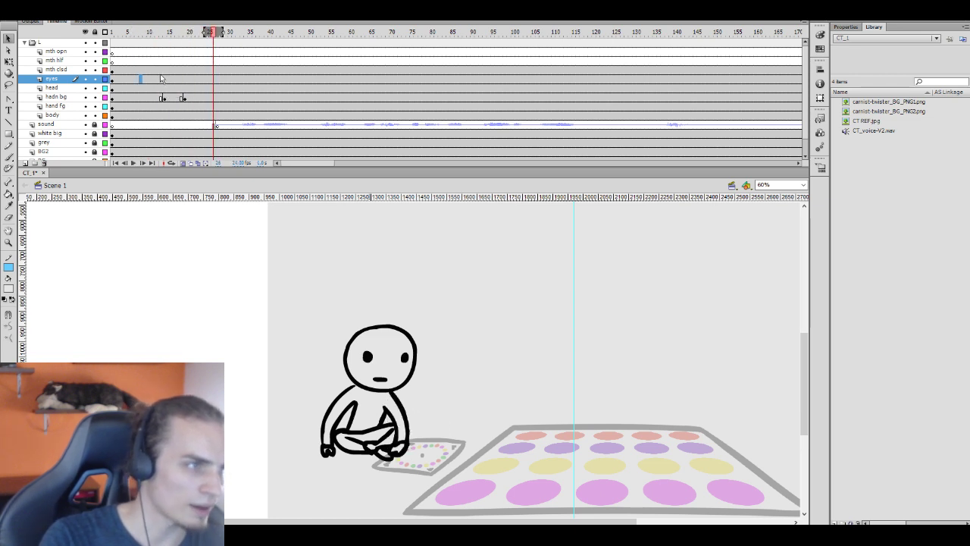
left_click(151, 80)
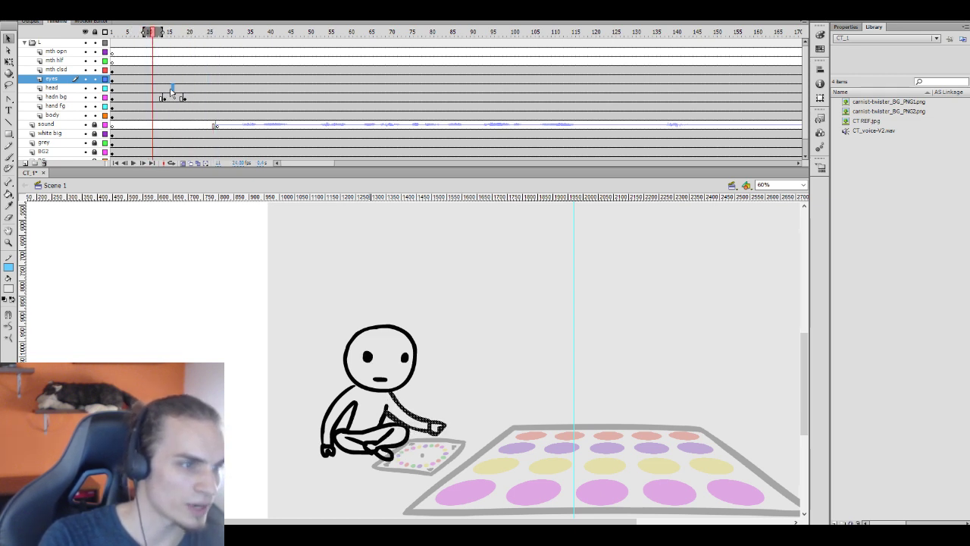
Play back the arm movement from about frame 10 and stop in the mid-20s
key("Return")
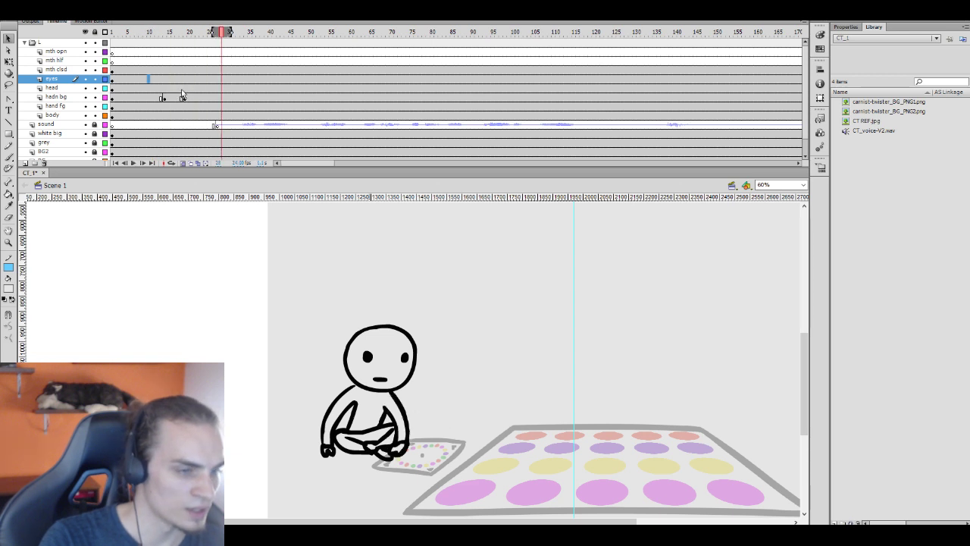
left_click(196, 80)
Try to adjust the extended arm at frame 18 of the hadn bg layer with Free Transform, and undo the change
left_click(182, 98)
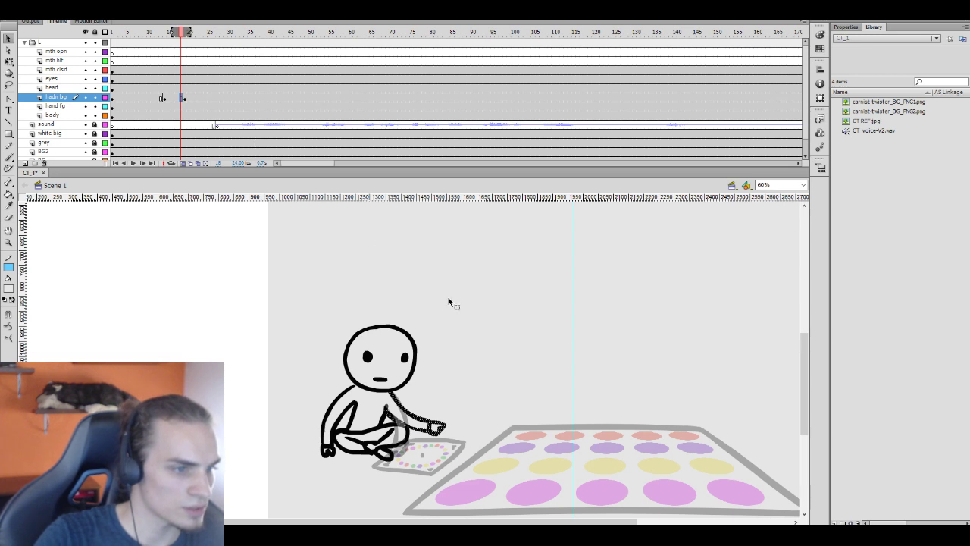
key("q")
mouse_move(451, 394)
left_mouse_down()
mouse_move(453, 416)
mouse_move(452, 406)
left_mouse_up()
key("ctrl+z")
key("ctrl+z")
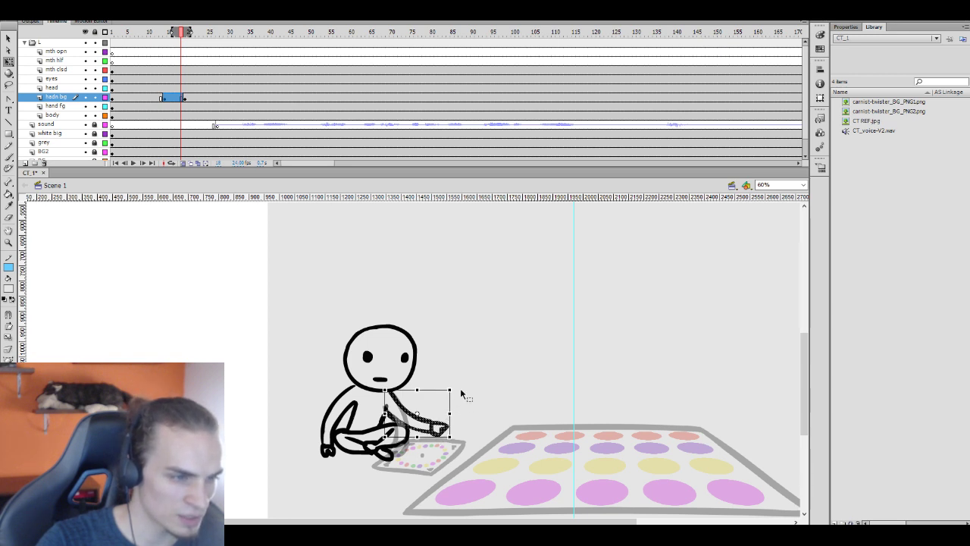
left_click(461, 393)
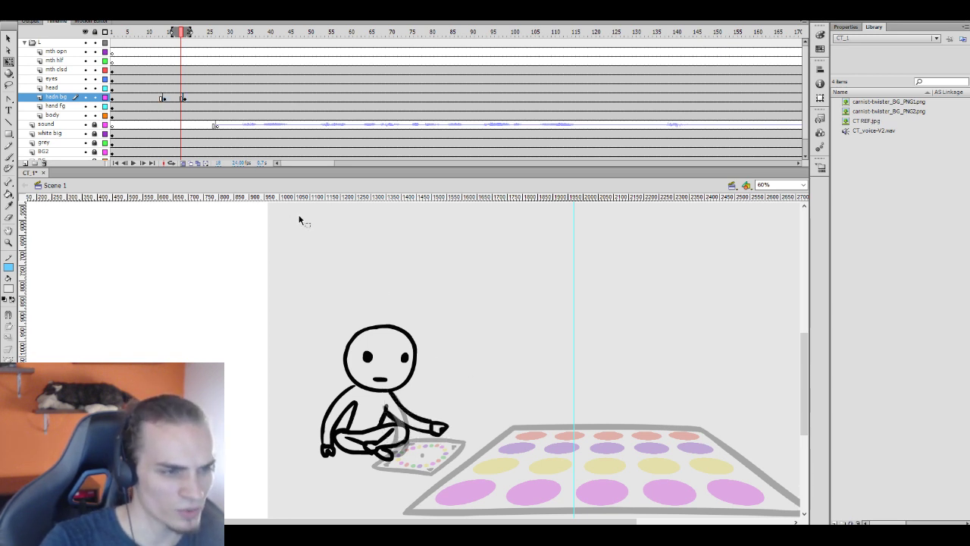
Check the arm movement's timing by repeatedly viewing the frames from about 8 through 25
left_click(141, 79)
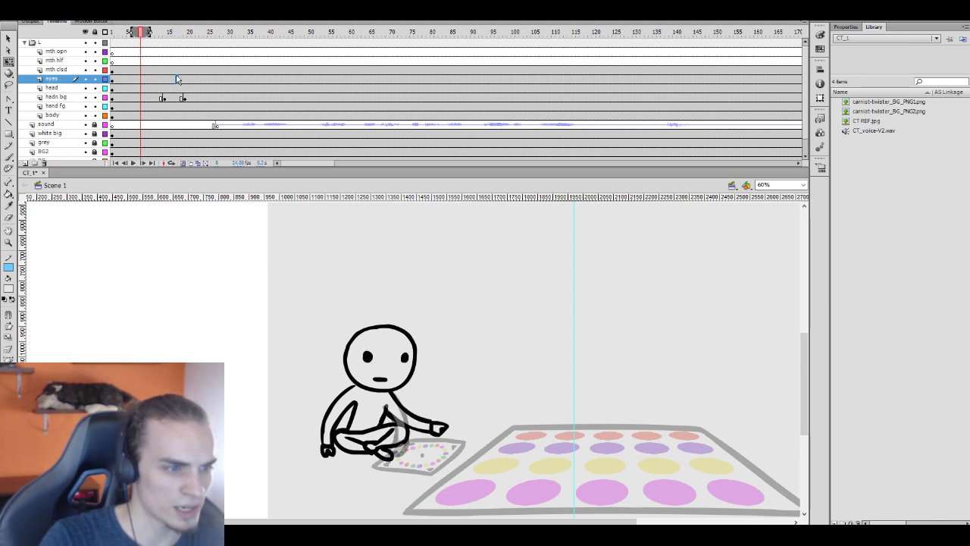
left_click(210, 79)
left_click(179, 88)
left_click(209, 88)
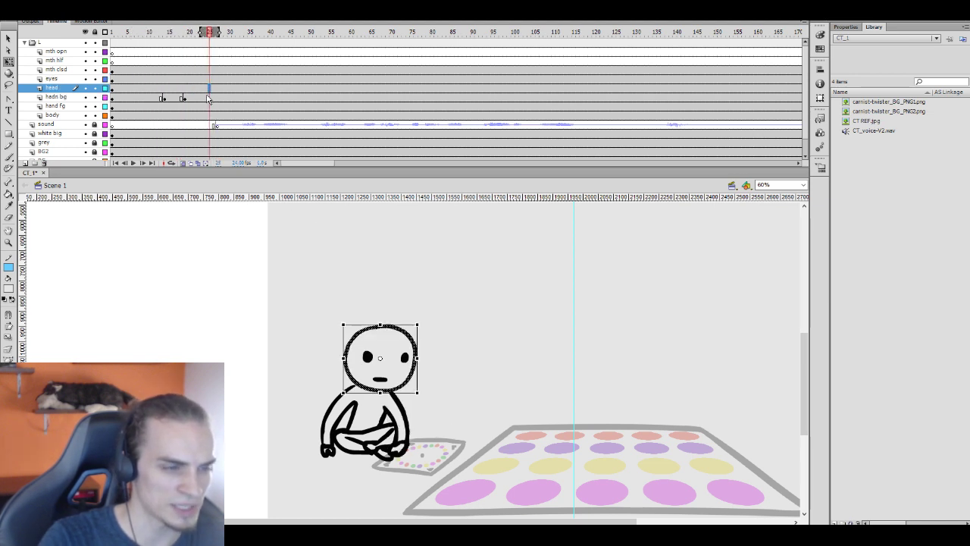
left_click(153, 88)
left_click(205, 90)
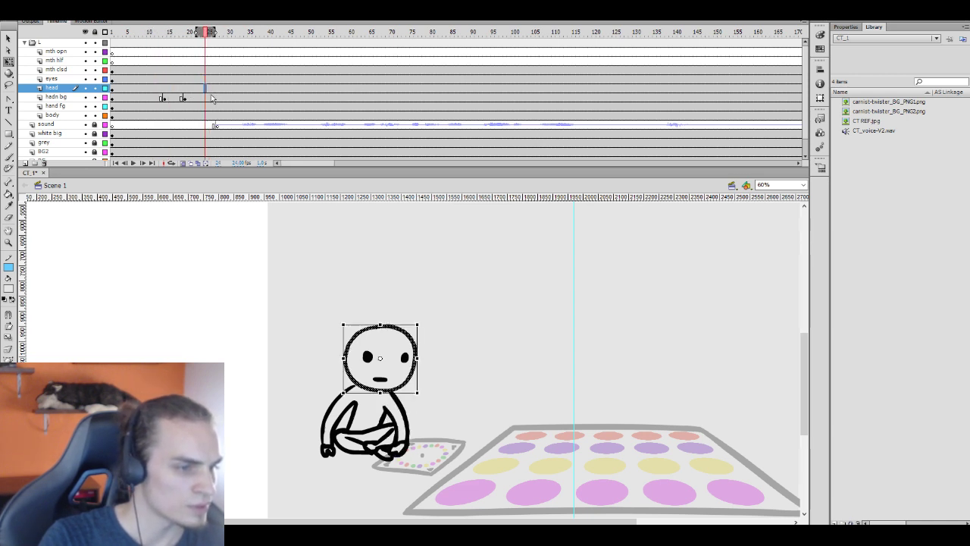
left_click(141, 79)
left_click(200, 79)
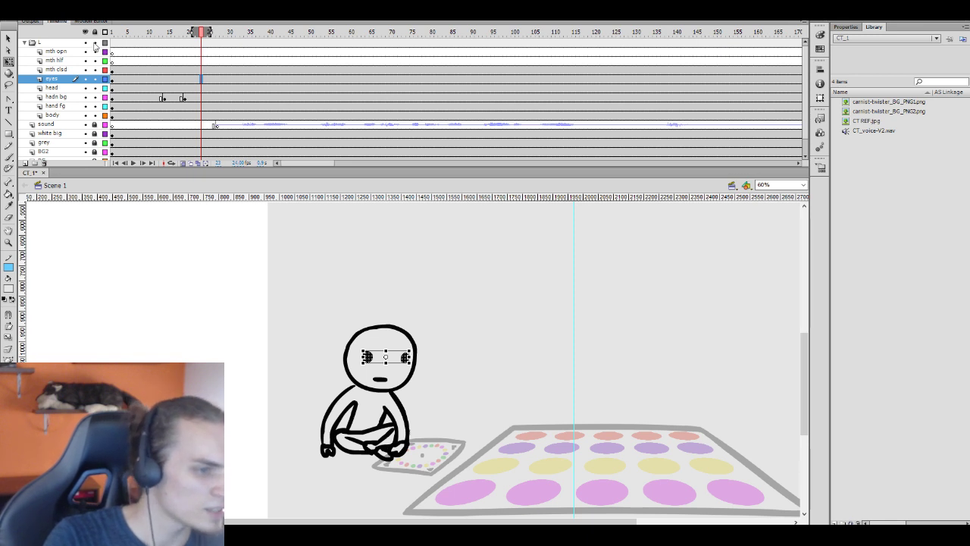
Lock all the character's layers in the L folder and add a layer named wheel directly above the sound layer
left_click(94, 79)
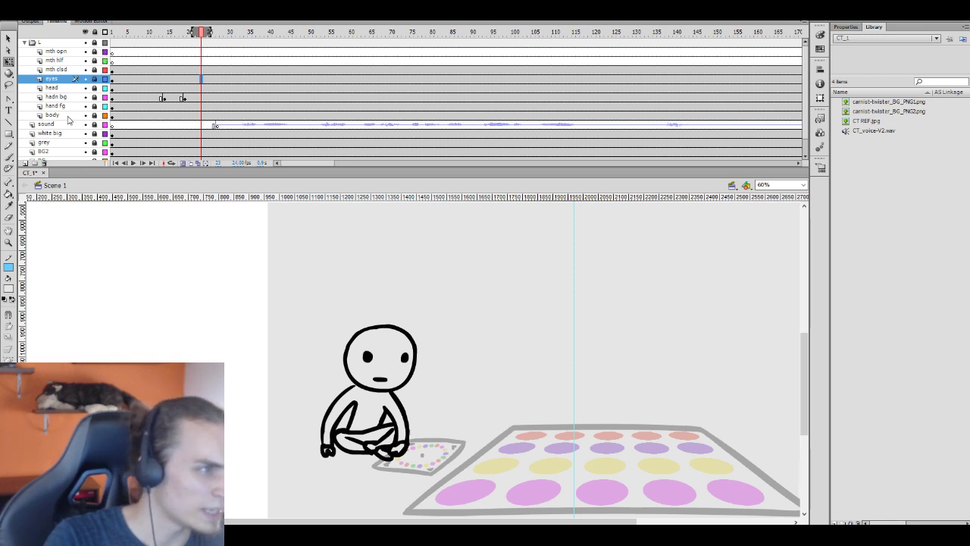
left_click(57, 127)
left_click(26, 162)
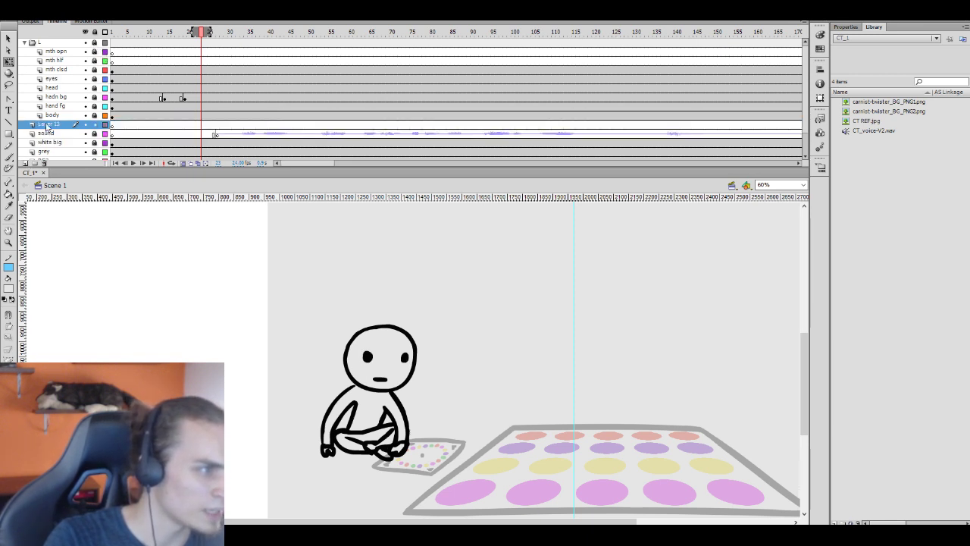
double_click(48, 125)
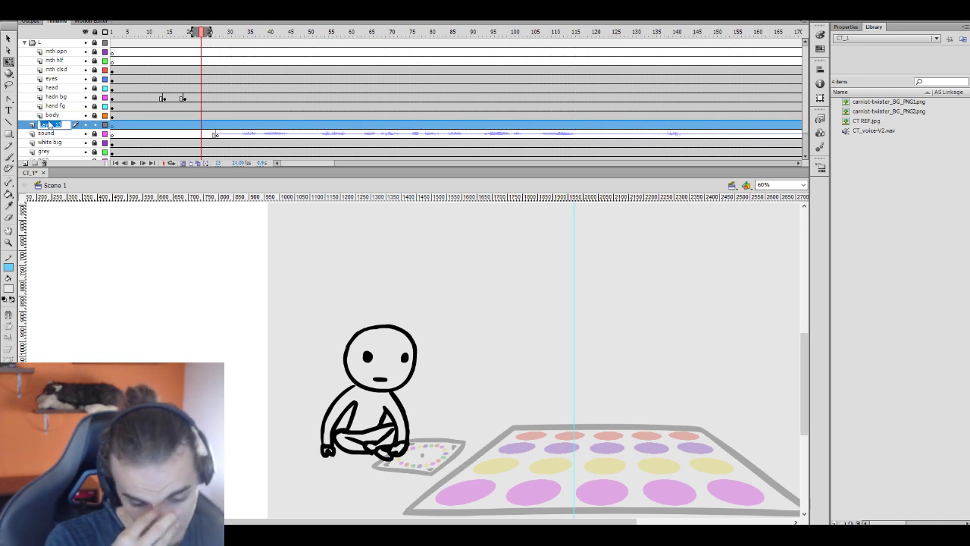
type("wheel")
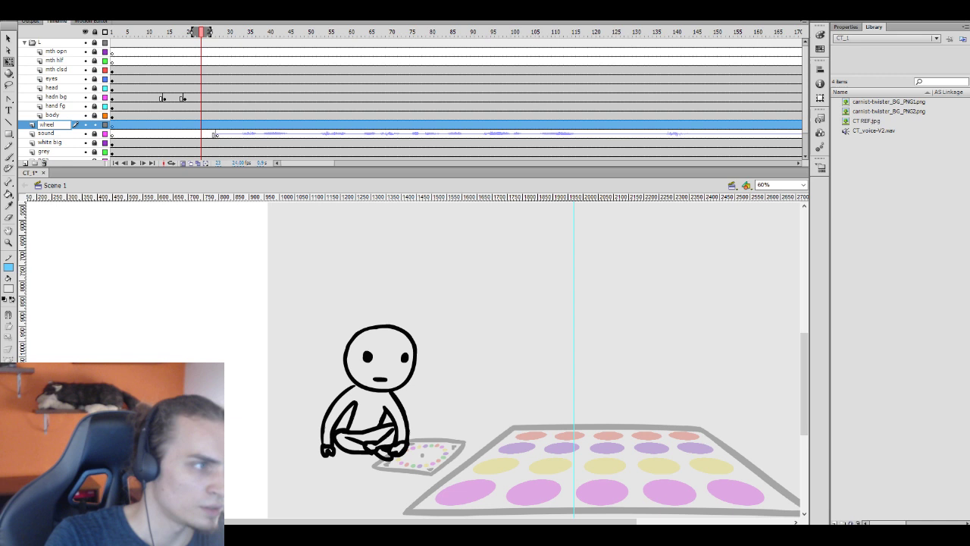
key("Return")
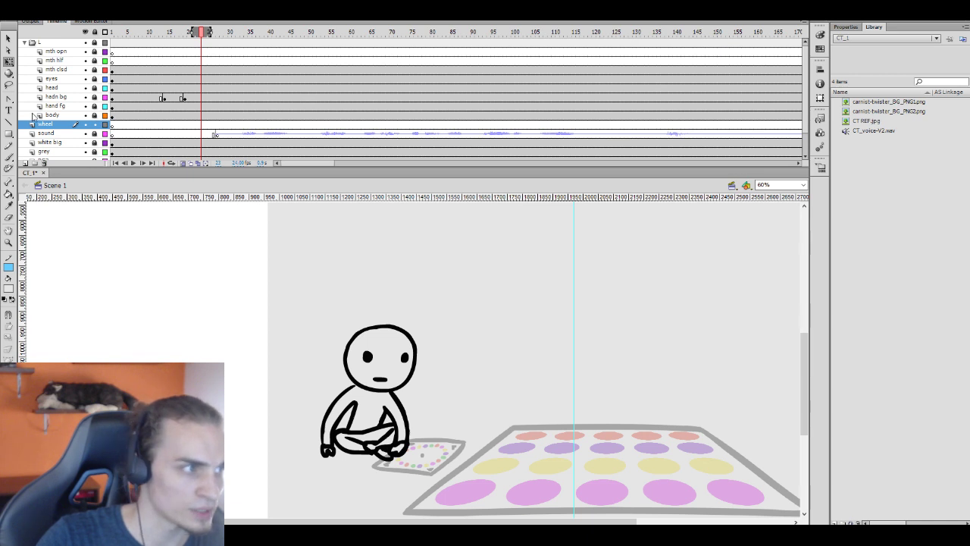
Show the ref layer to examine the comic's spinner board, and hide it again
scroll(34, 117, "down", 1)
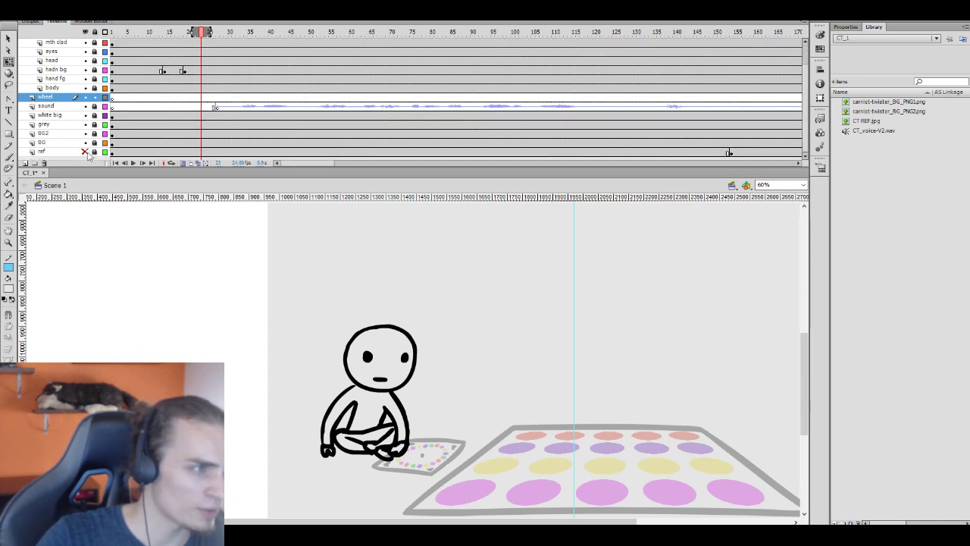
left_click(84, 152)
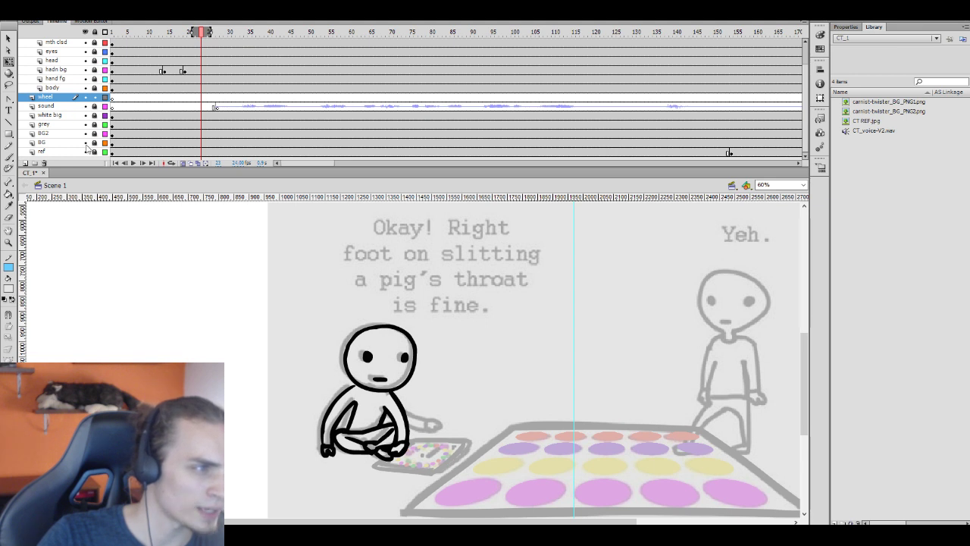
left_click(86, 151)
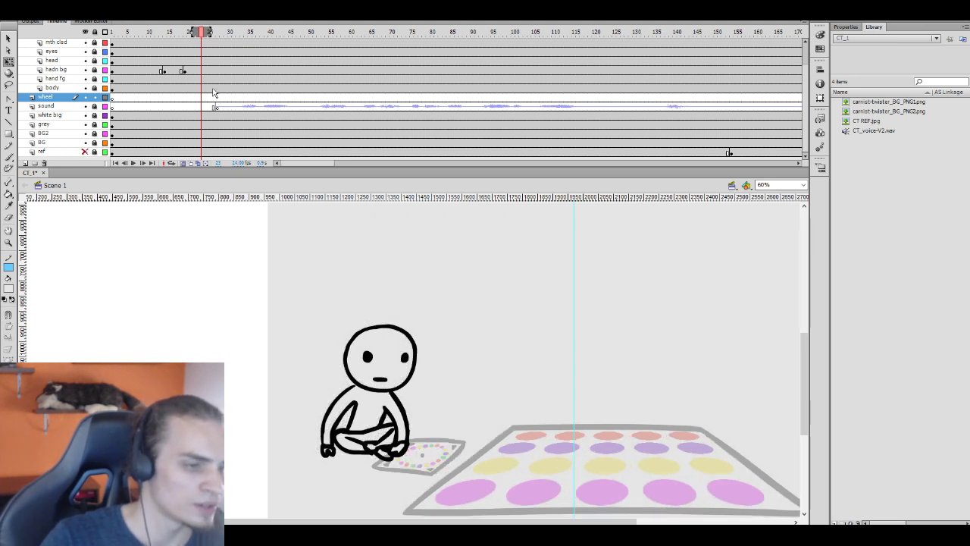
Go to frame 21 on the wheel layer and hide the character's L folder to uncover the spinner board
key("b")
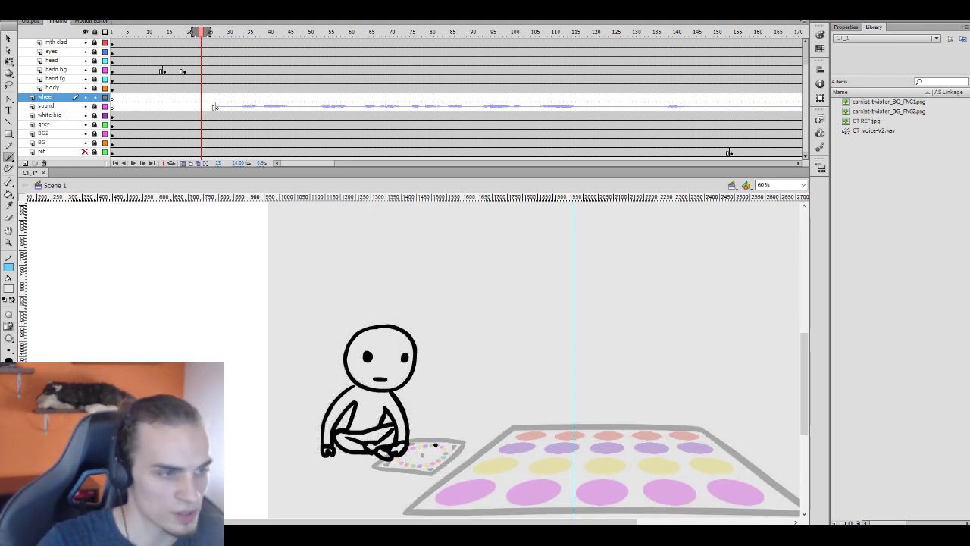
left_click(192, 97)
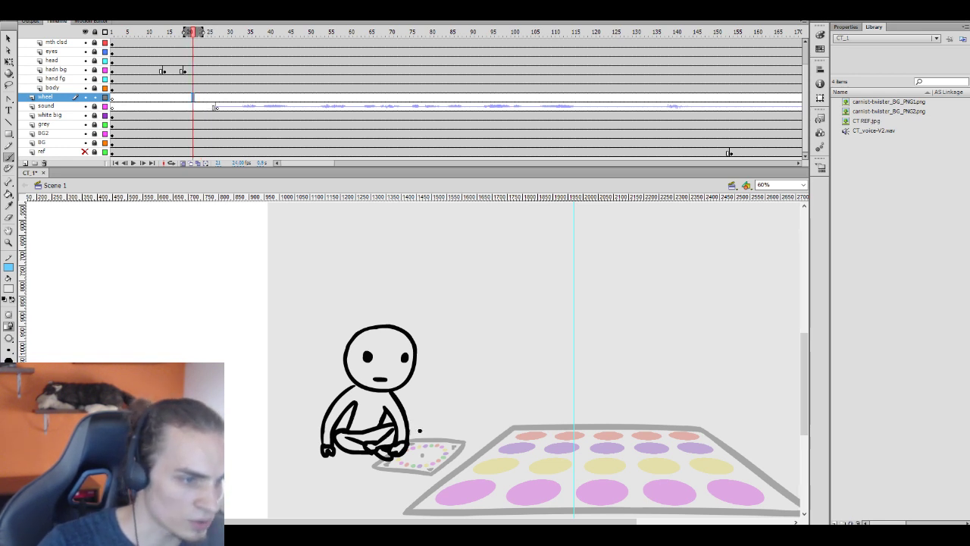
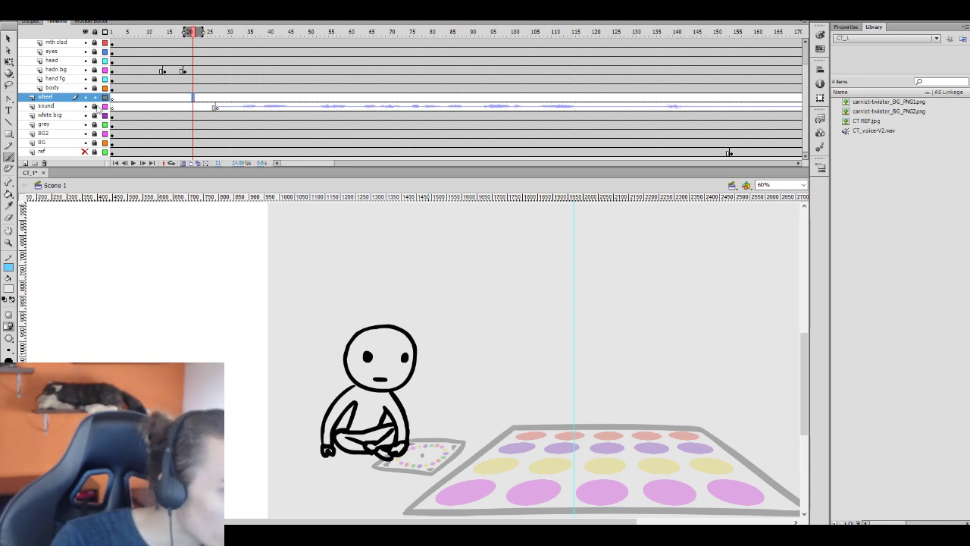
scroll(89, 71, "up", 1)
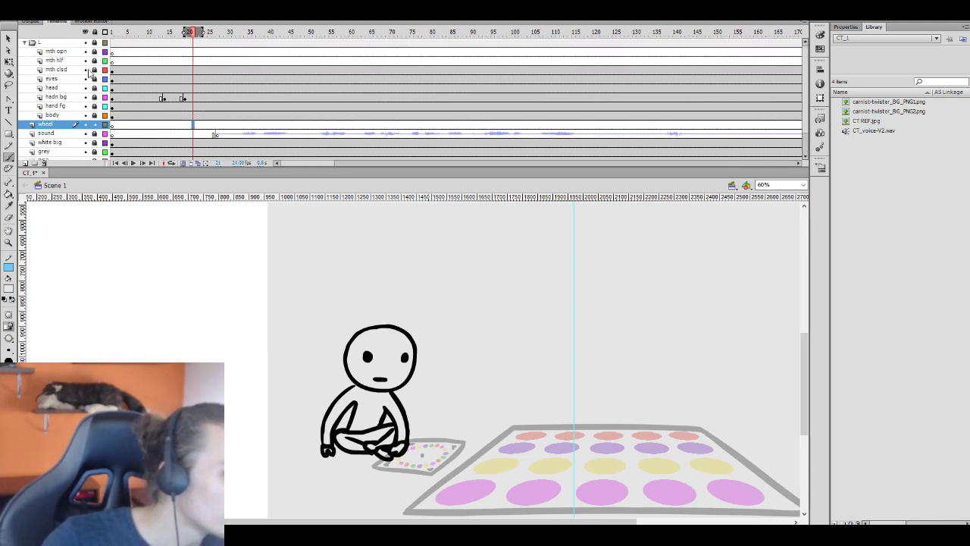
scroll(97, 90, "down", 1)
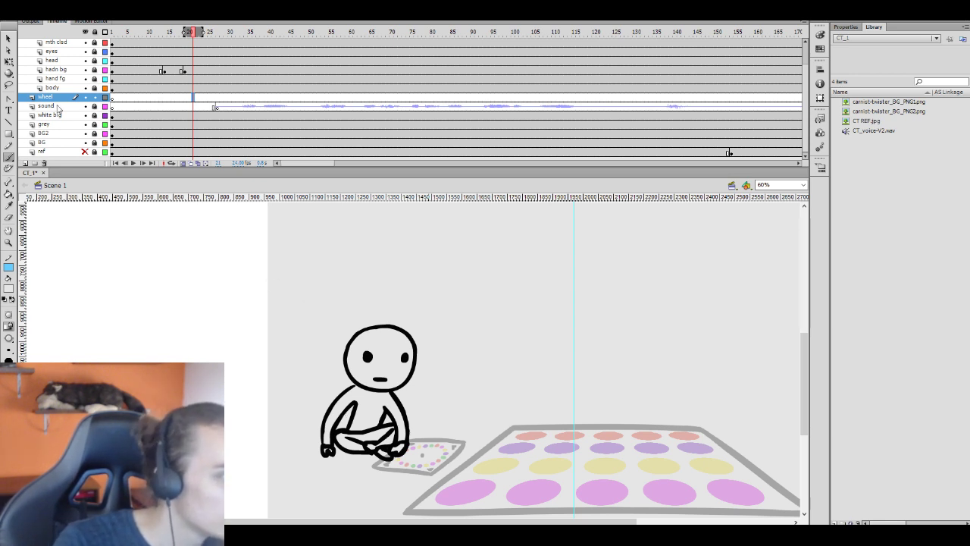
scroll(65, 87, "up", 1)
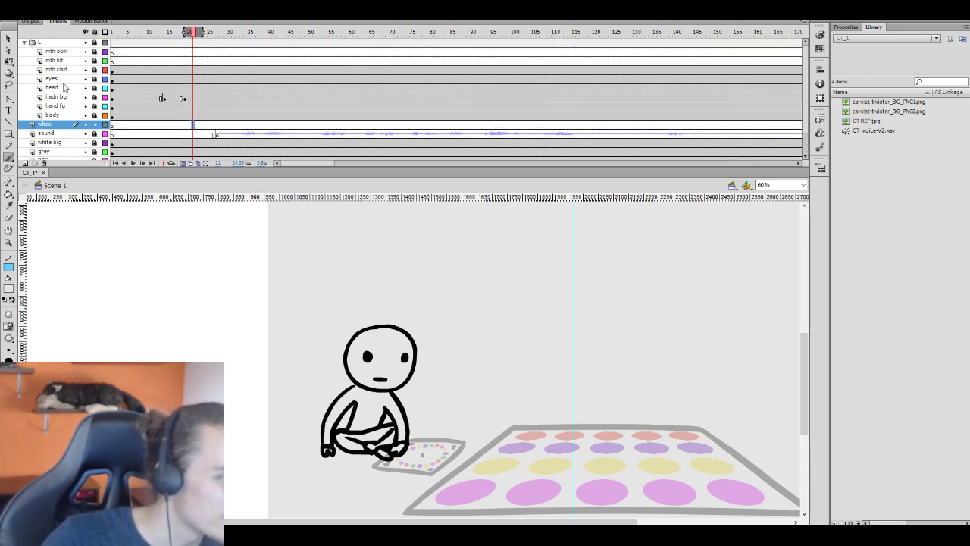
left_click(85, 42)
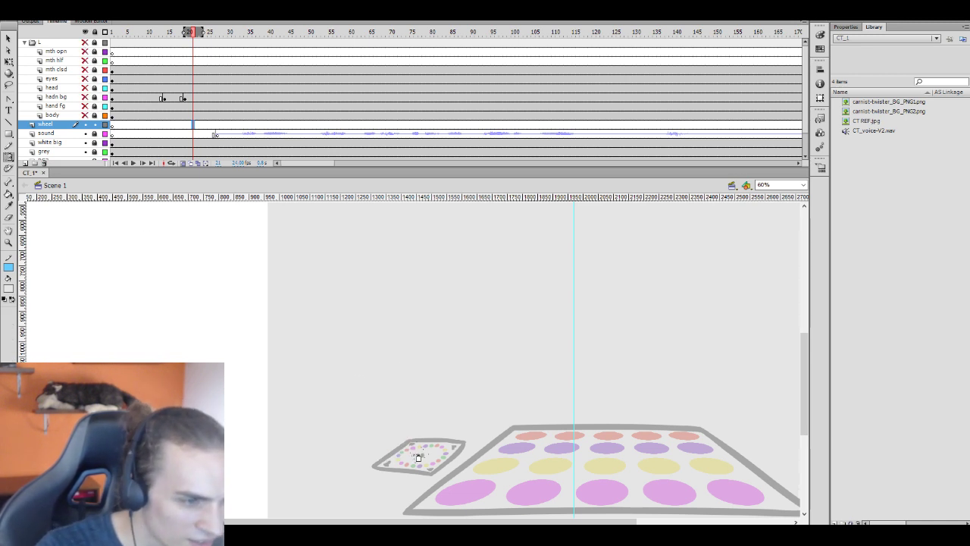
Set the Brush fill to black and paint a short horizontal pointer at the centre of the small spinner board
left_click(425, 462)
key("b")
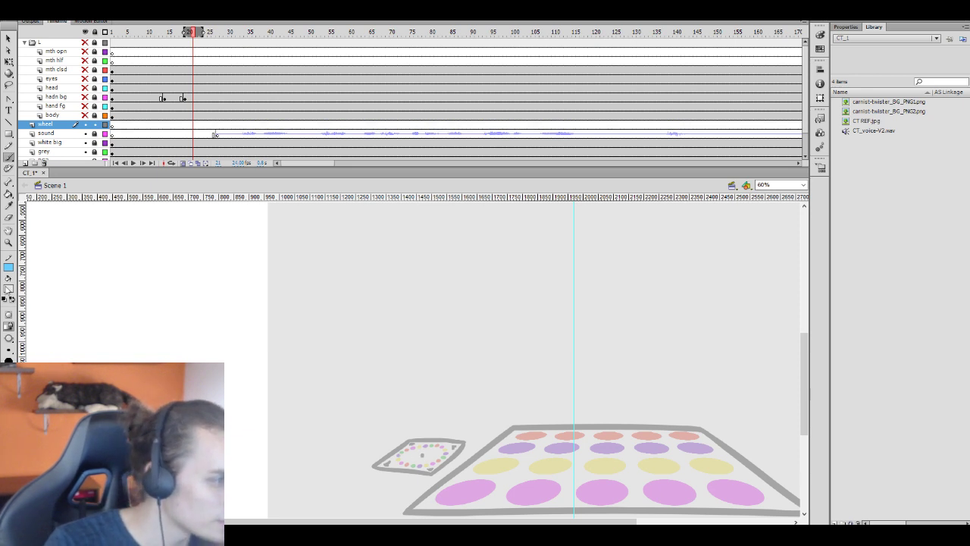
left_click(8, 289)
left_click(18, 308)
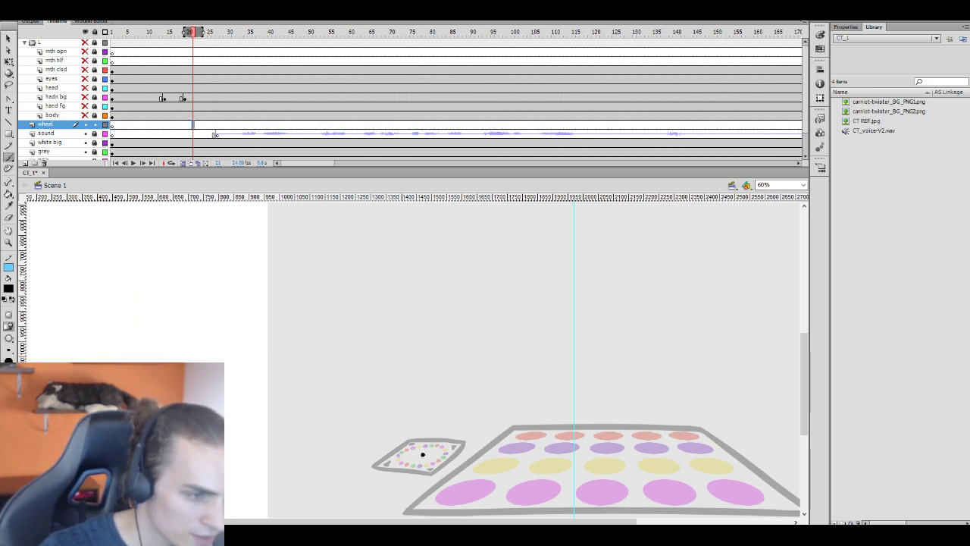
left_click_drag(404, 455, 427, 452)
left_click_drag(404, 456, 422, 454)
key("ctrl+z")
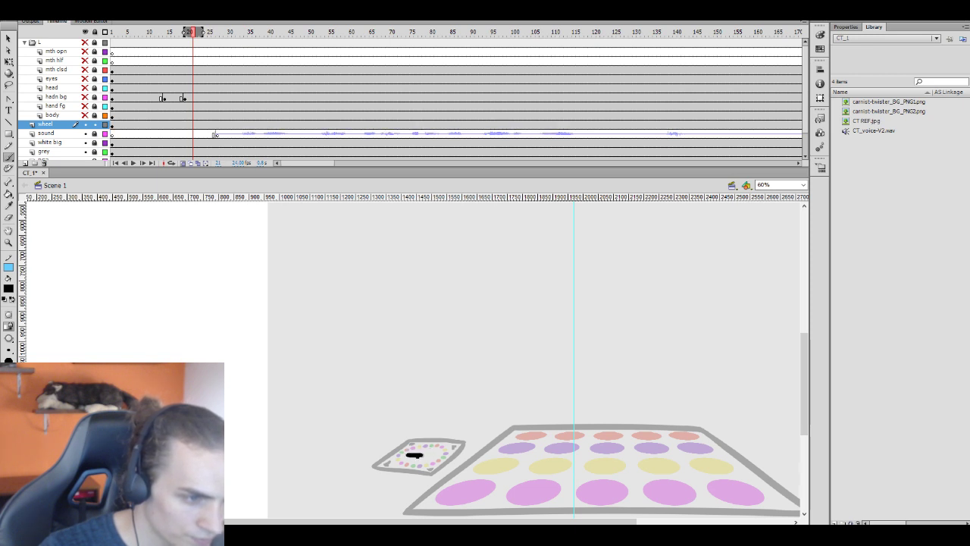
Reshape the black pointer on the spinner board with Free Transform into a thin, slightly tilted needle
key("q")
left_click(413, 455)
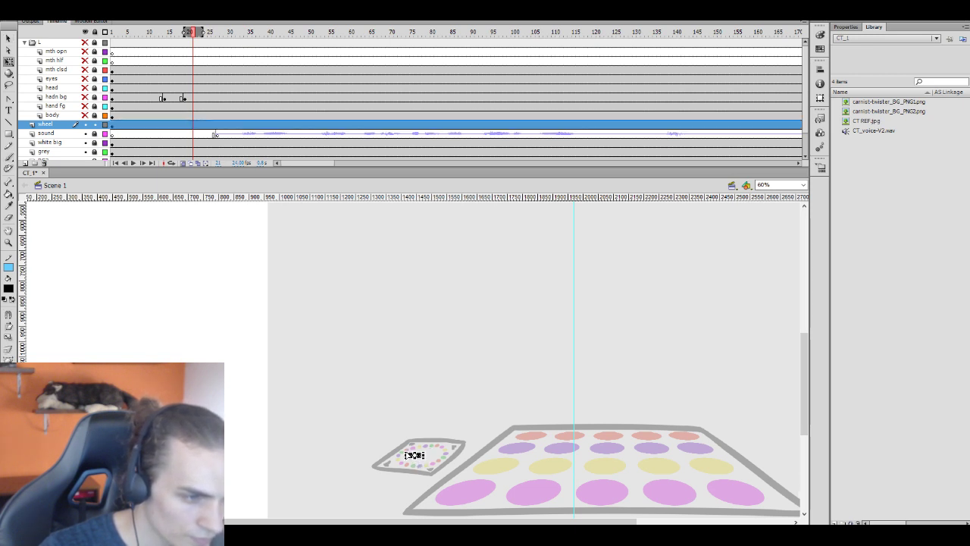
left_click(410, 459)
left_click(413, 455)
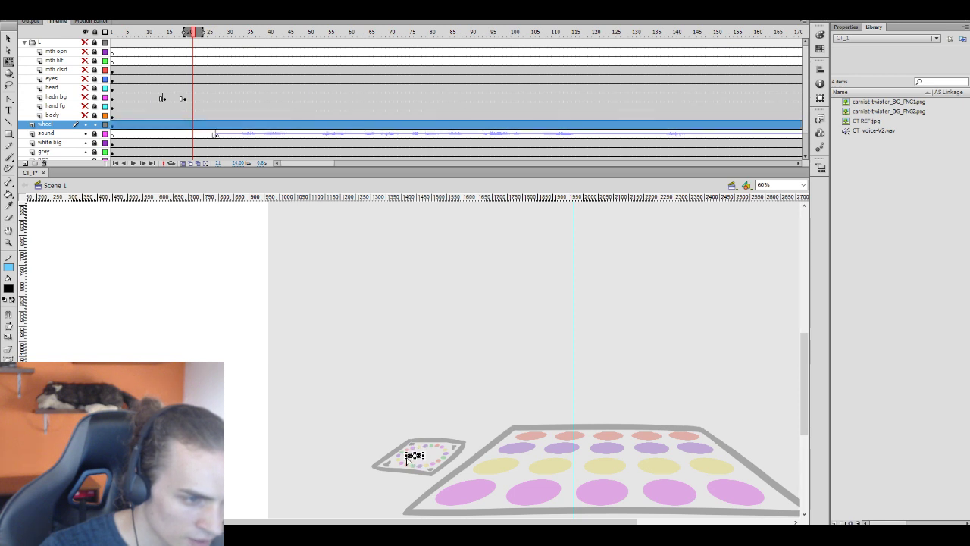
left_click(410, 440)
left_click(413, 456)
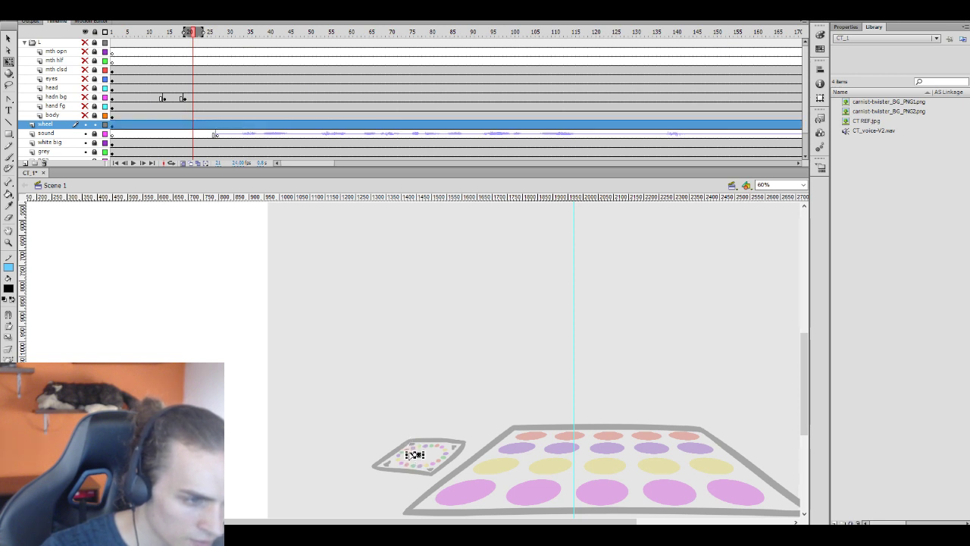
left_click(412, 439)
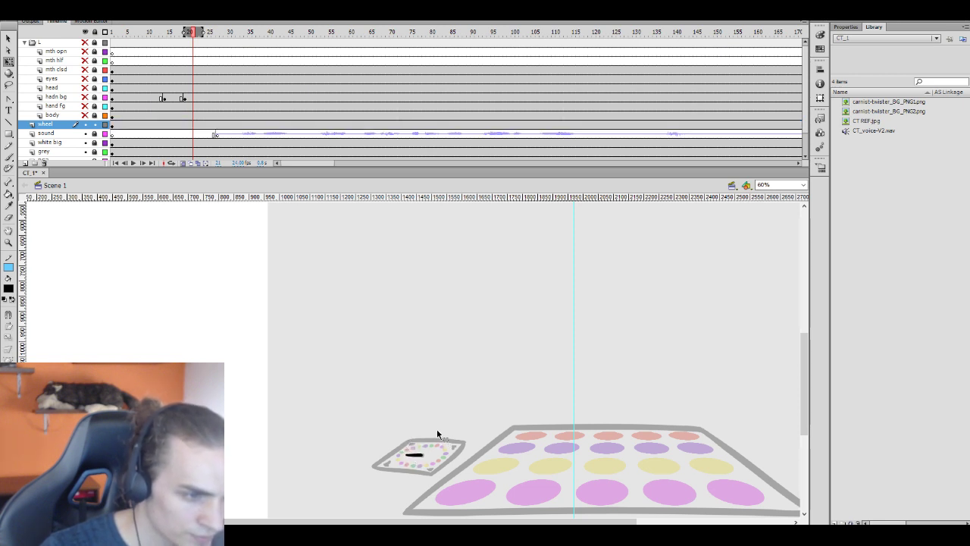
left_click(413, 456)
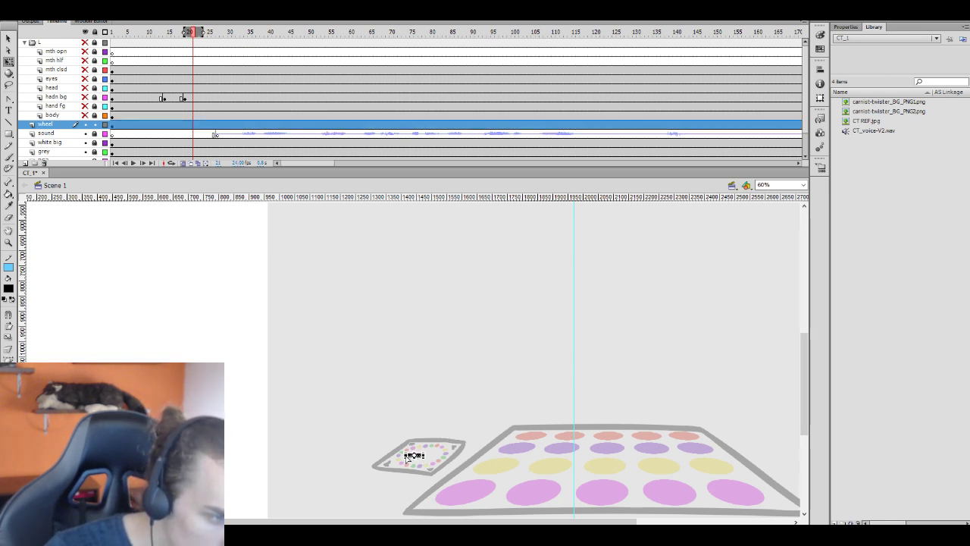
left_click(417, 444)
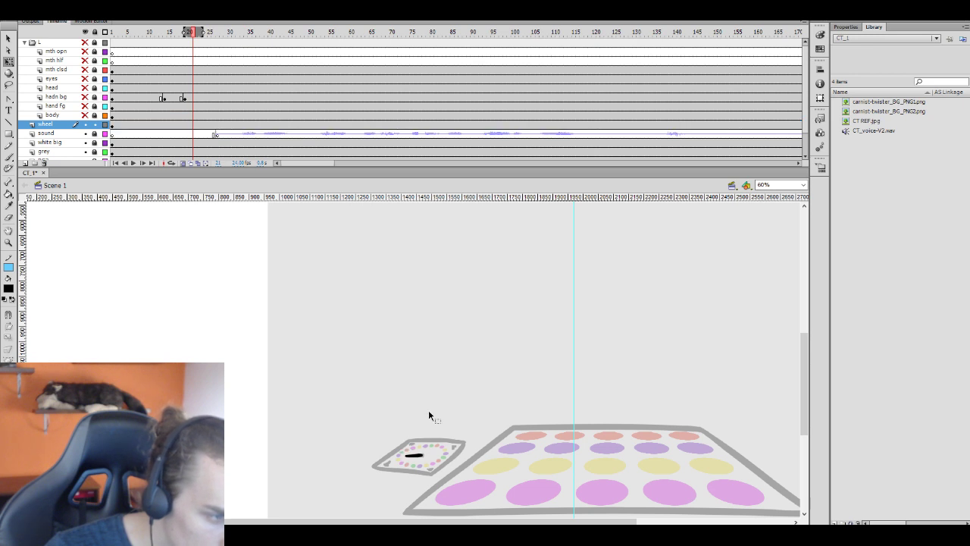
left_click(415, 458)
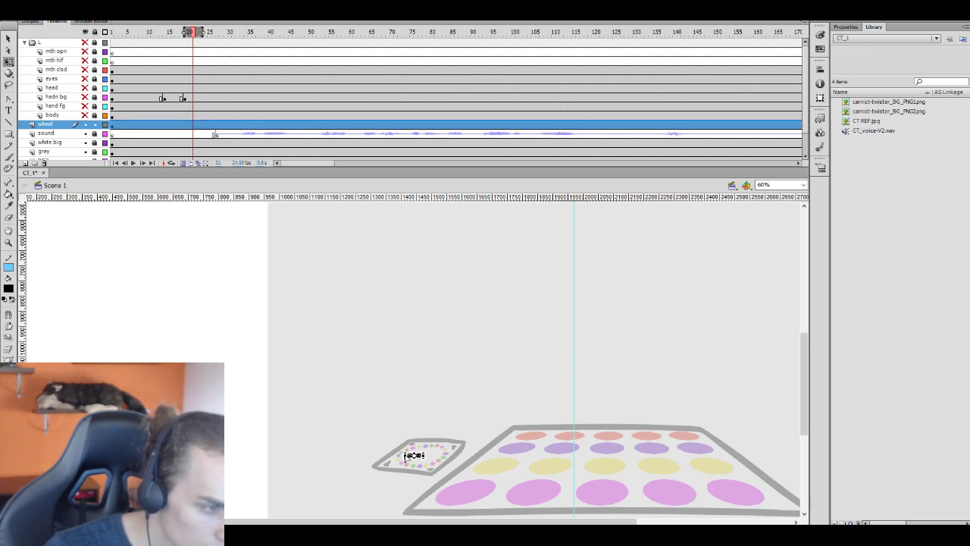
left_click(428, 422)
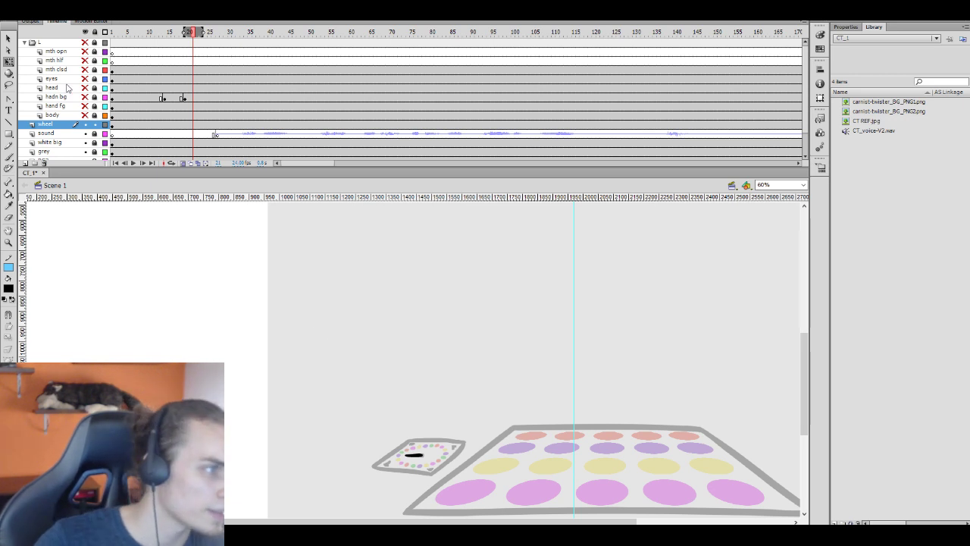
scroll(85, 125, "down", 3)
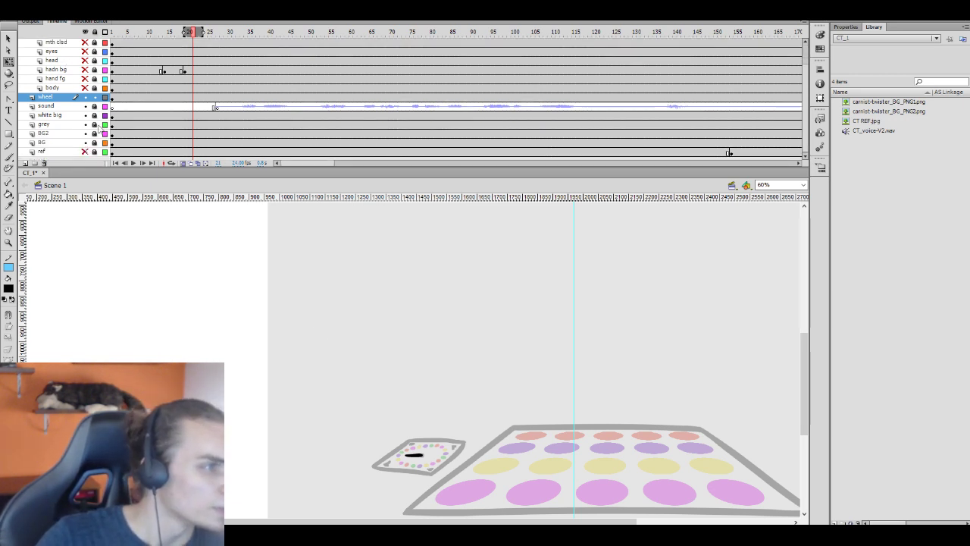
Hide the white big and grey overlay layers and show the character's L folder again
left_click(85, 114)
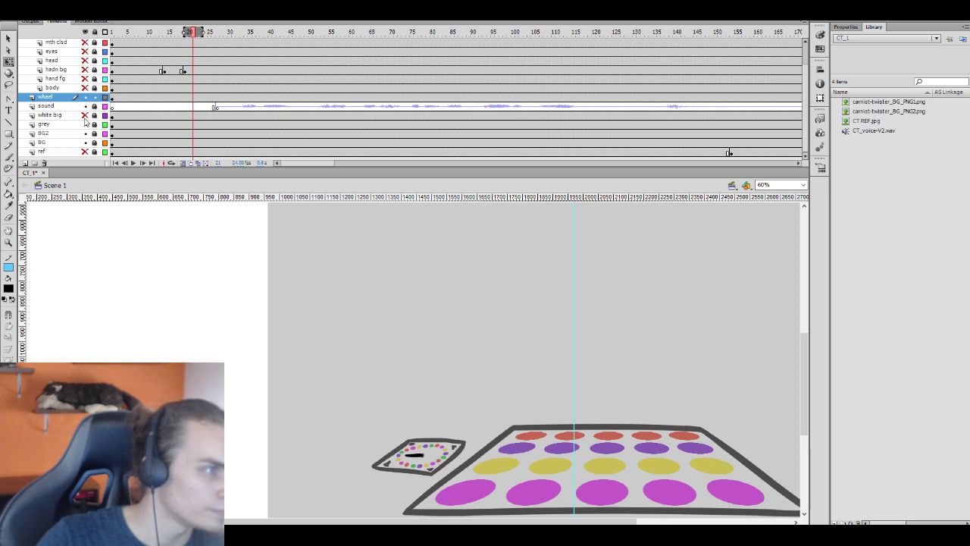
left_click(85, 124)
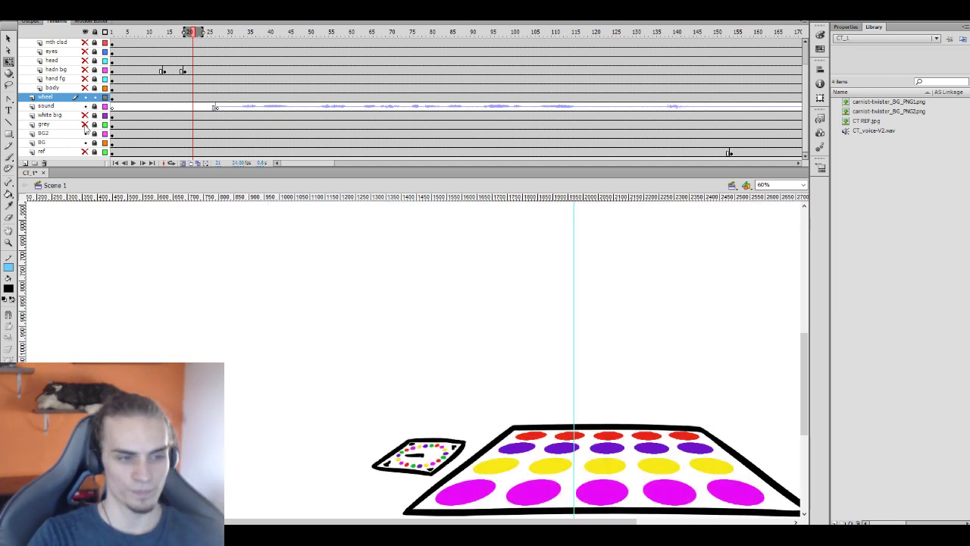
scroll(66, 94, "up", 3)
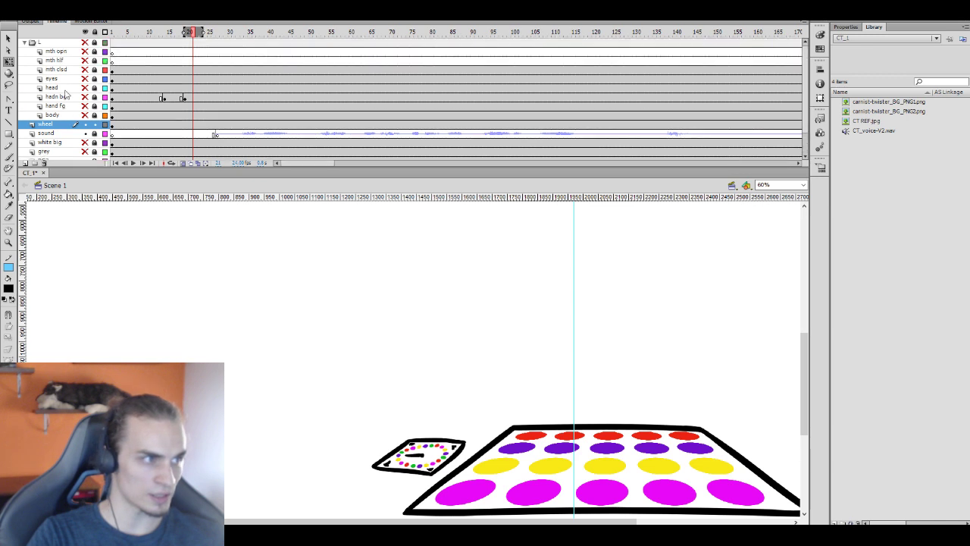
left_click(84, 41)
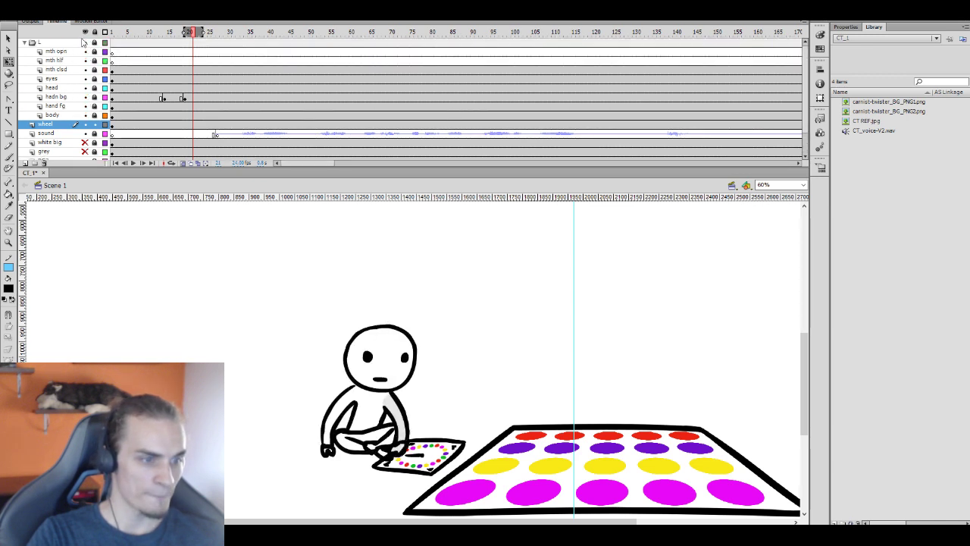
left_click(84, 42)
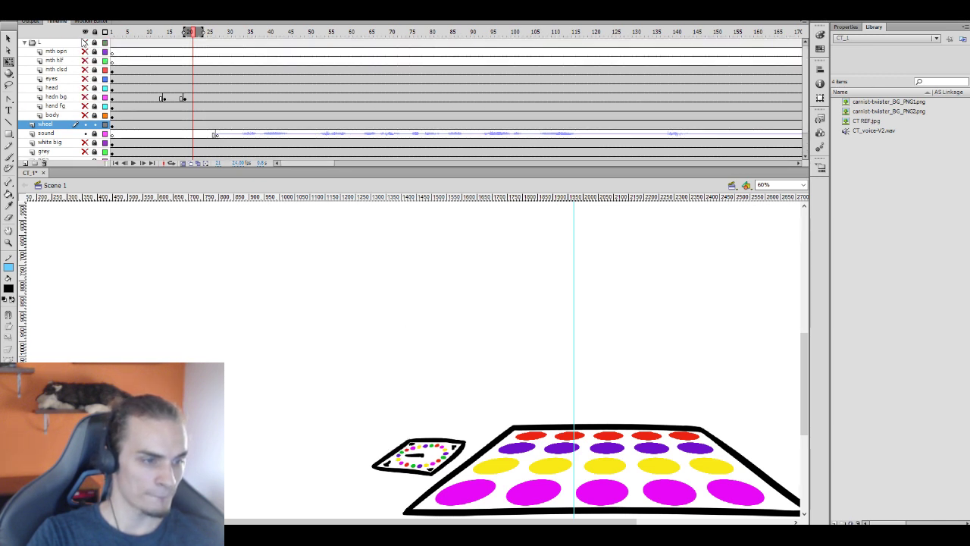
left_click(84, 42)
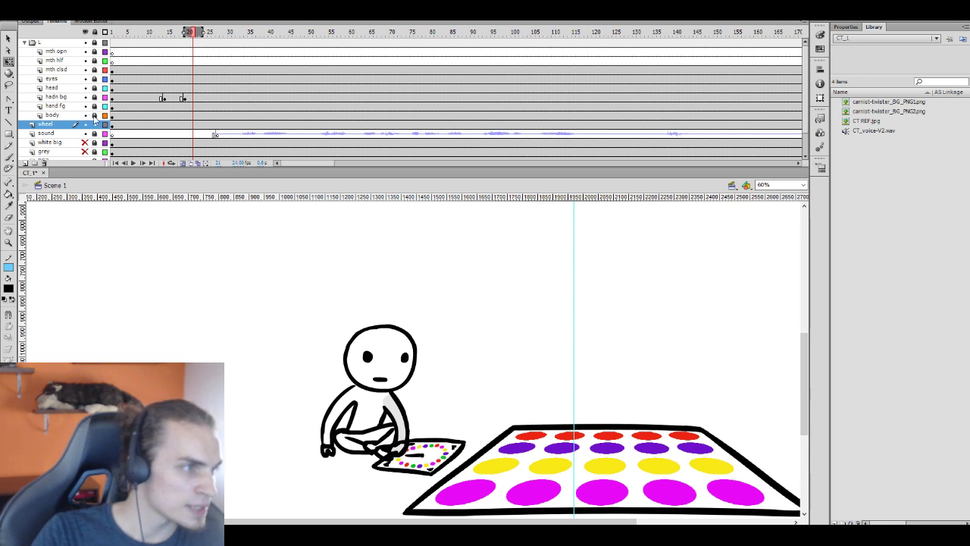
Go to frame 4 on the body layer and ready the Paint Bucket with a white fill
left_click(125, 114)
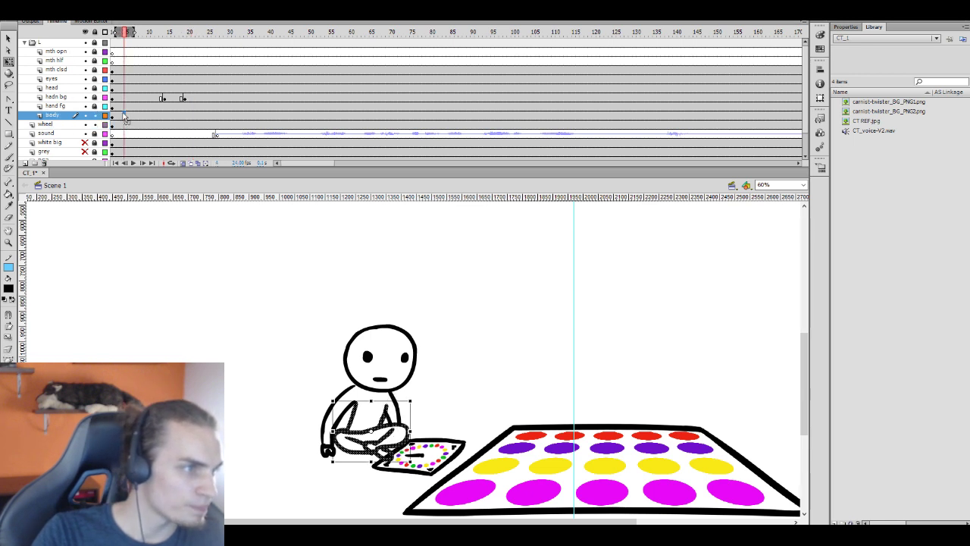
left_click(244, 373)
key("k")
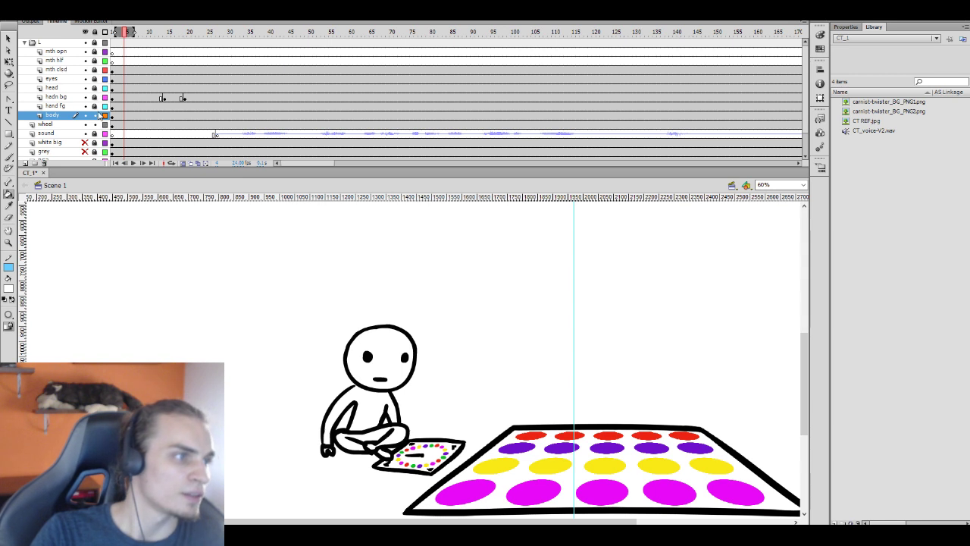
Step through frames 12 to 20 to examine the background arm's poses against the spinner needle
left_click(158, 125)
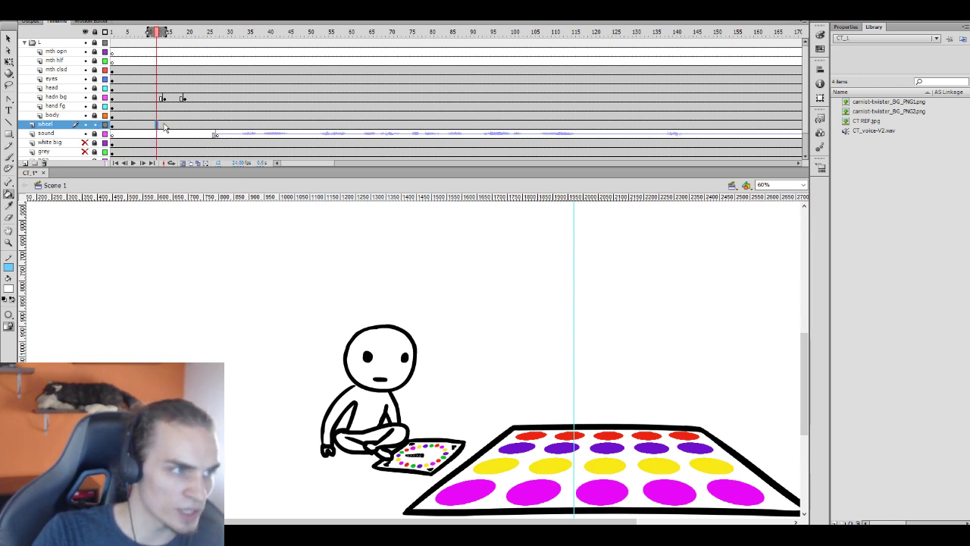
left_click(164, 125)
left_click(189, 127)
left_click(164, 119)
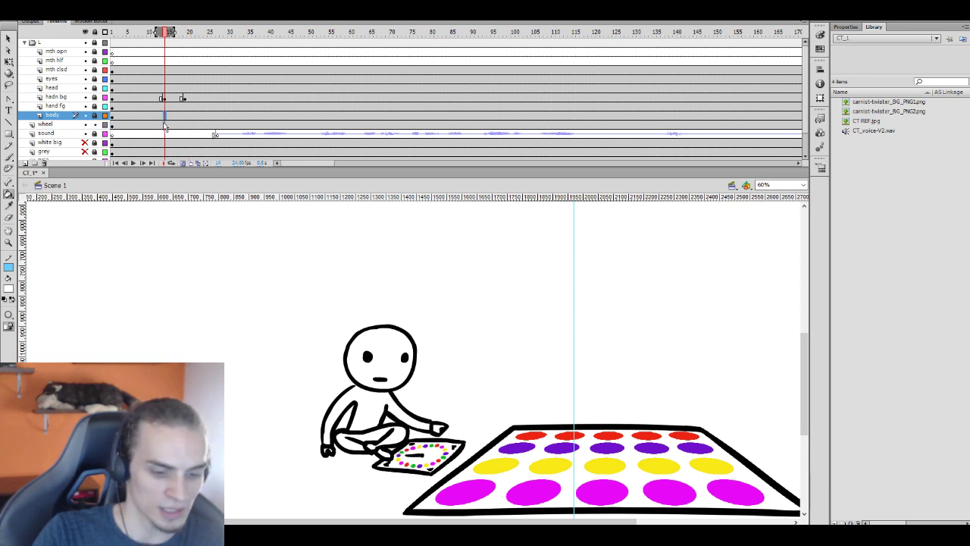
key("comma")
key("period")
key("period")
key("period")
key("period")
key("period")
key("period")
key("period")
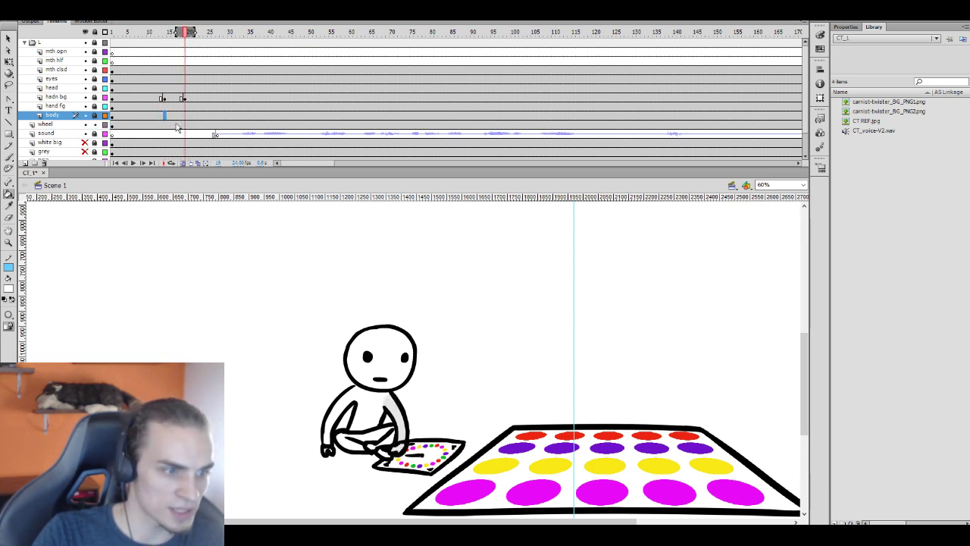
Shift the two arm pose keyframes on the hadn bg layer earlier, to frames 8 and 13
key("comma")
key("comma")
key("comma")
key("comma")
key("comma")
key("comma")
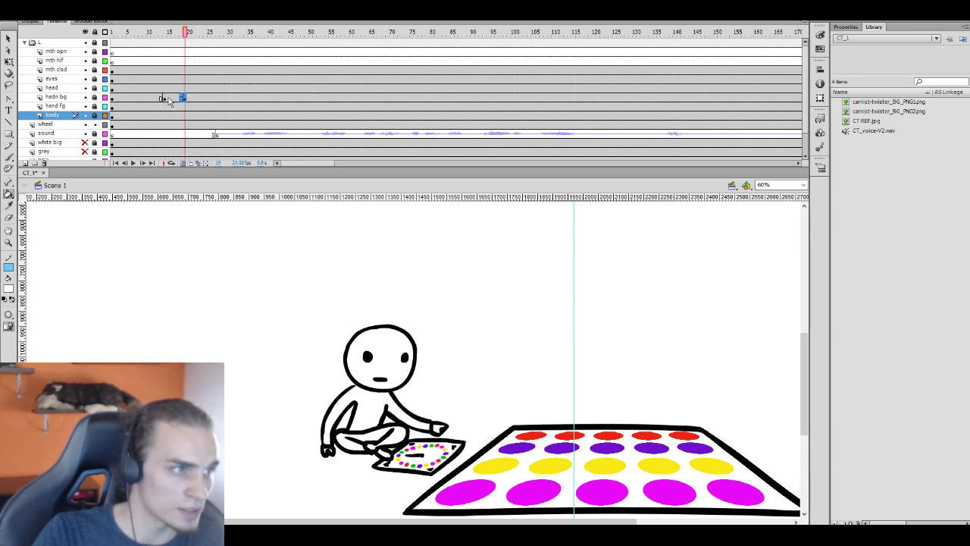
left_click(167, 97)
left_click_drag(141, 101, 141, 101)
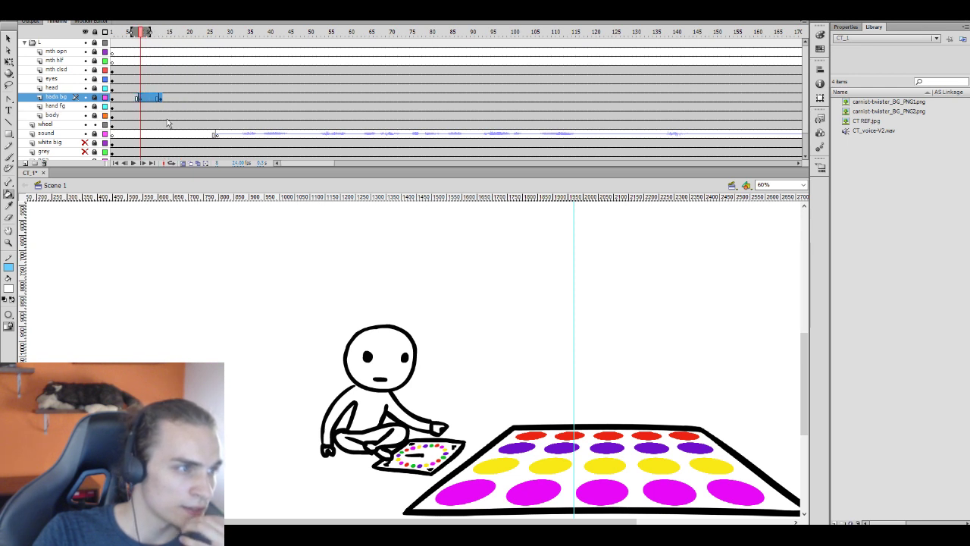
Insert keyframes on the wheel layer at frames 13 and 22
left_click(161, 126)
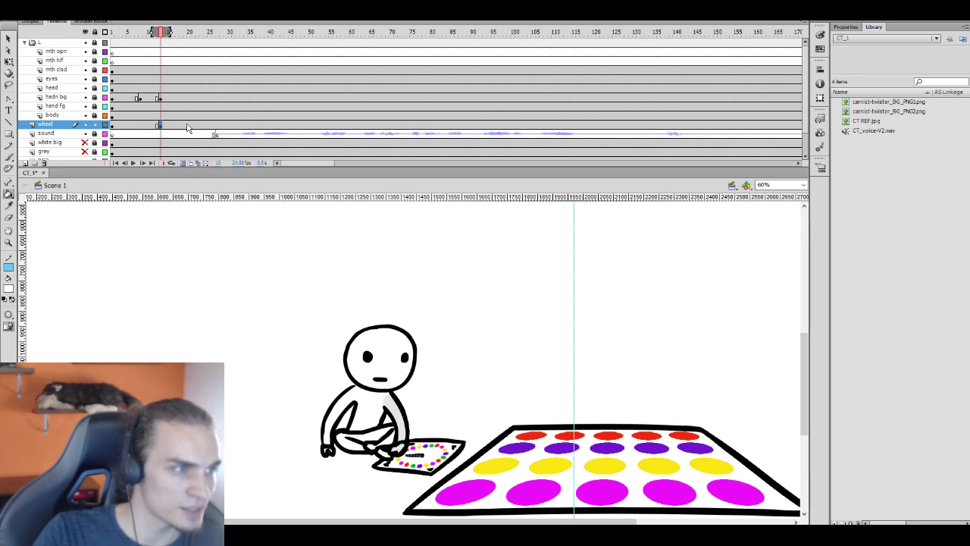
left_click(190, 126)
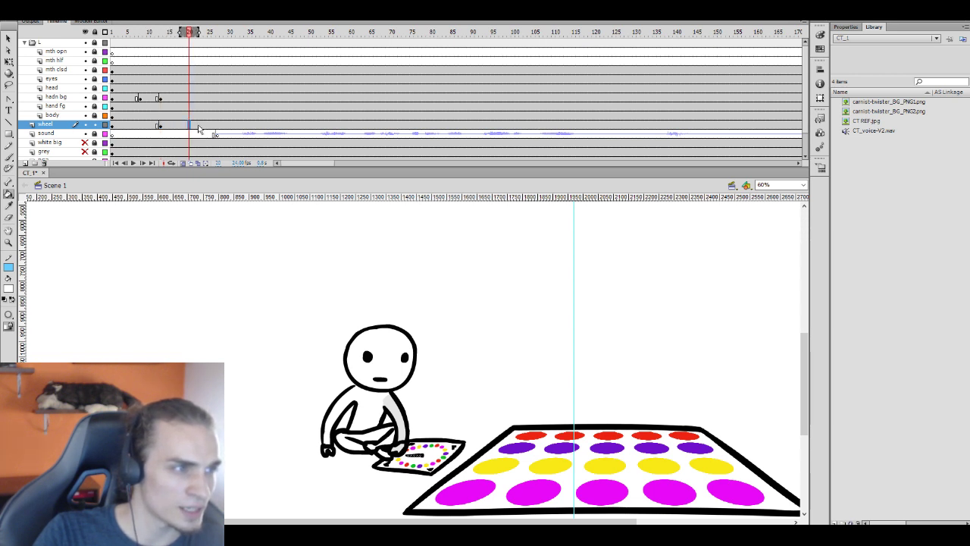
left_click(198, 125)
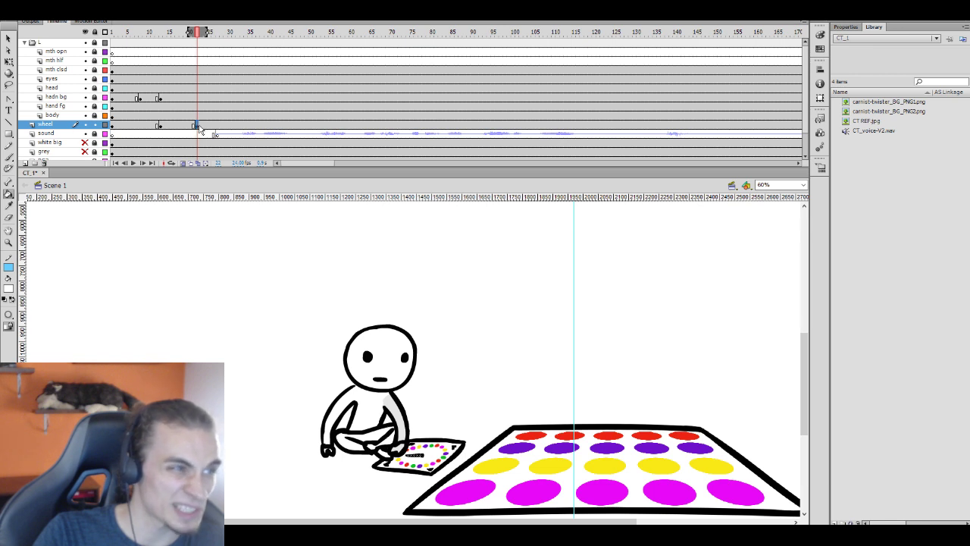
At frame 10 on the wheel layer, tilt the needle slightly upward and shift it toward the board's right side with Free Transform
left_click(150, 126)
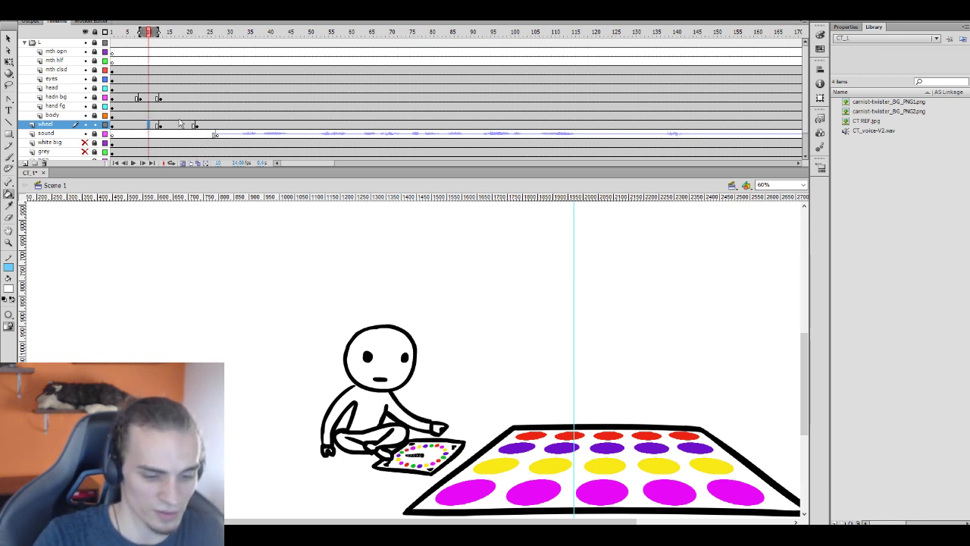
key("q")
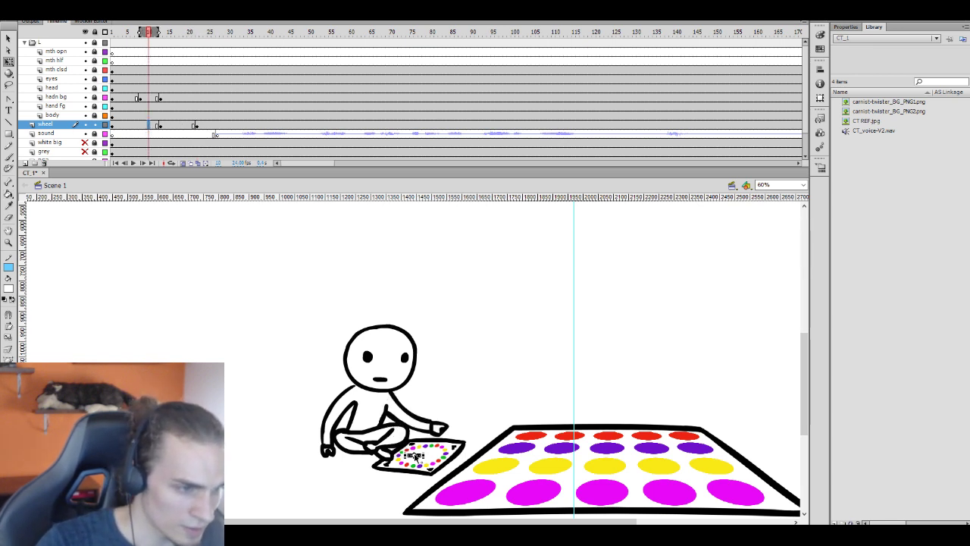
left_click(773, 185)
type("10")
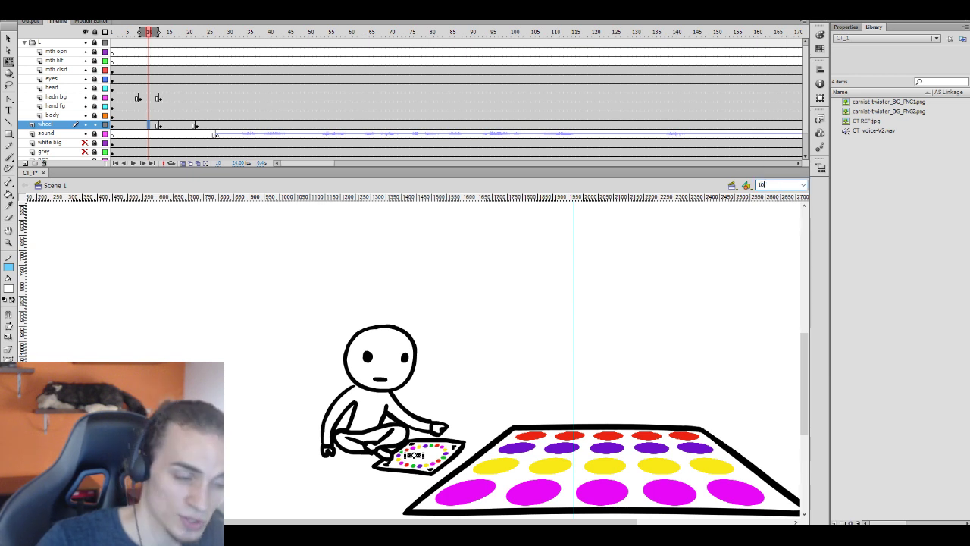
type("0")
key("Return")
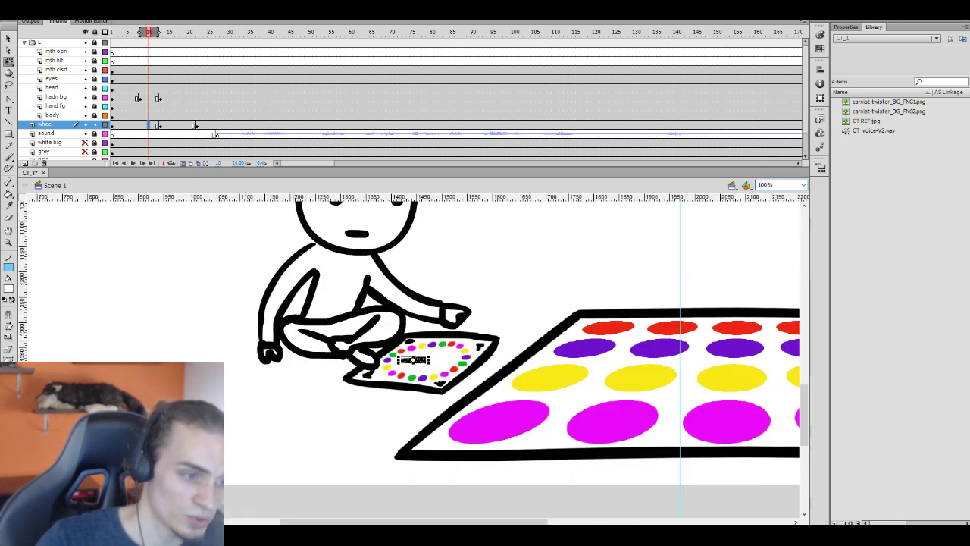
left_click(427, 363)
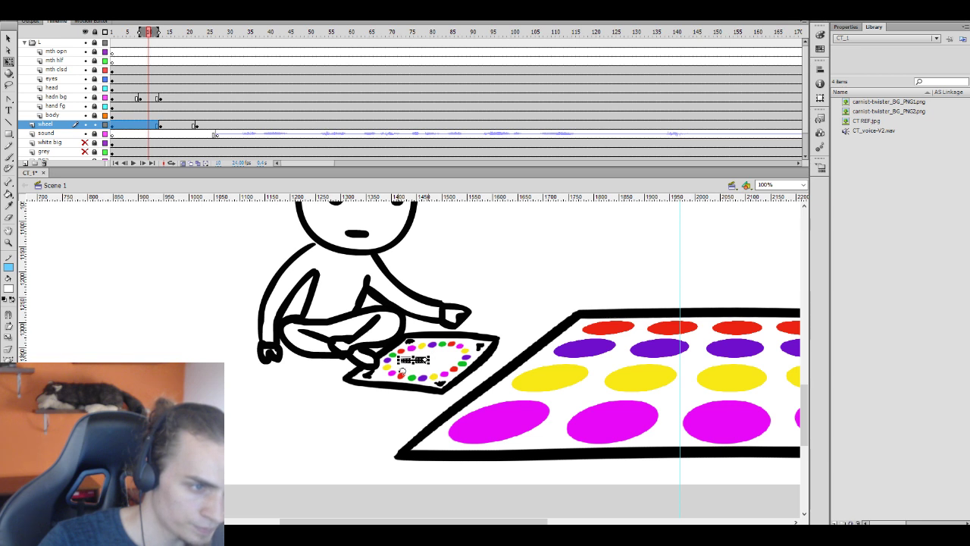
left_click_drag(421, 371, 450, 359)
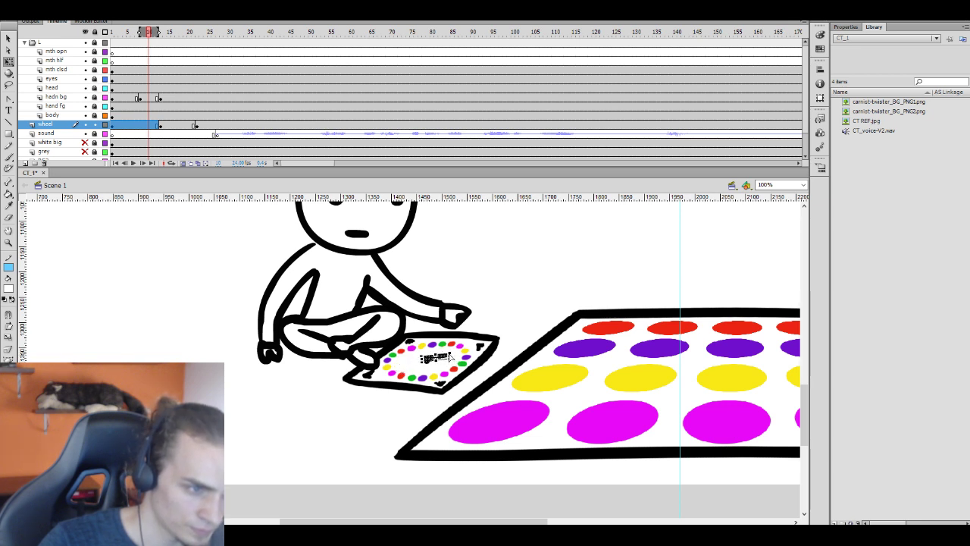
left_click(470, 338)
left_click(439, 362)
key("v")
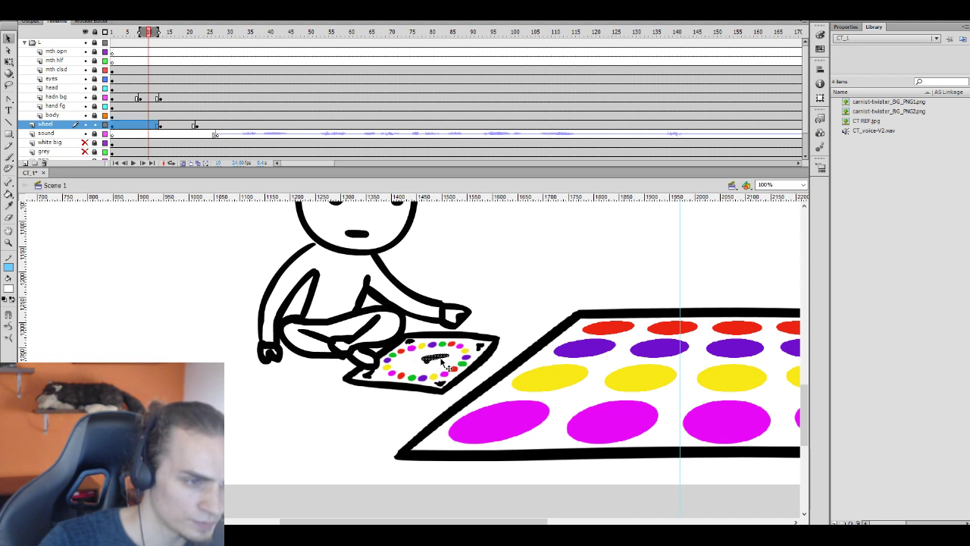
left_click(474, 316)
Check the arm and needle poses at several frames between 8 and 28
left_click(178, 115)
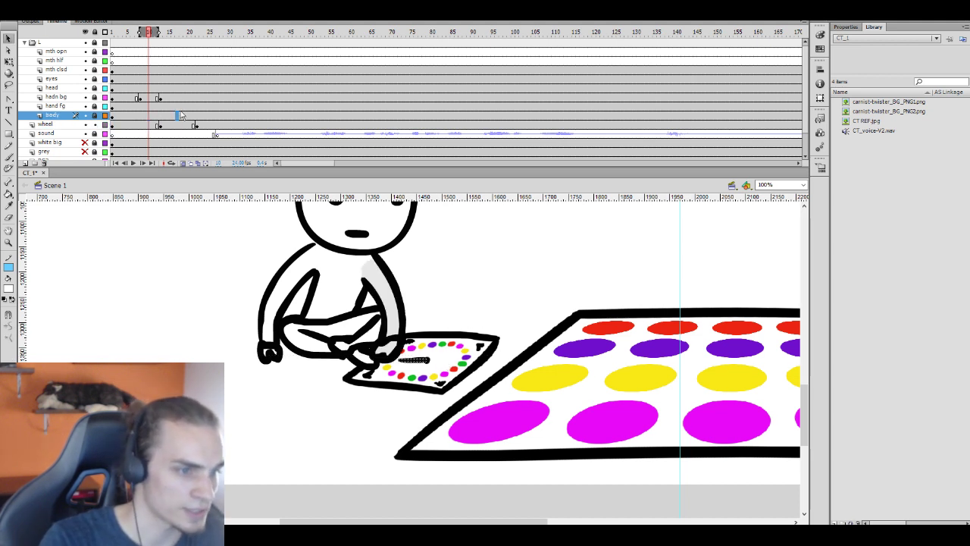
left_click(225, 107)
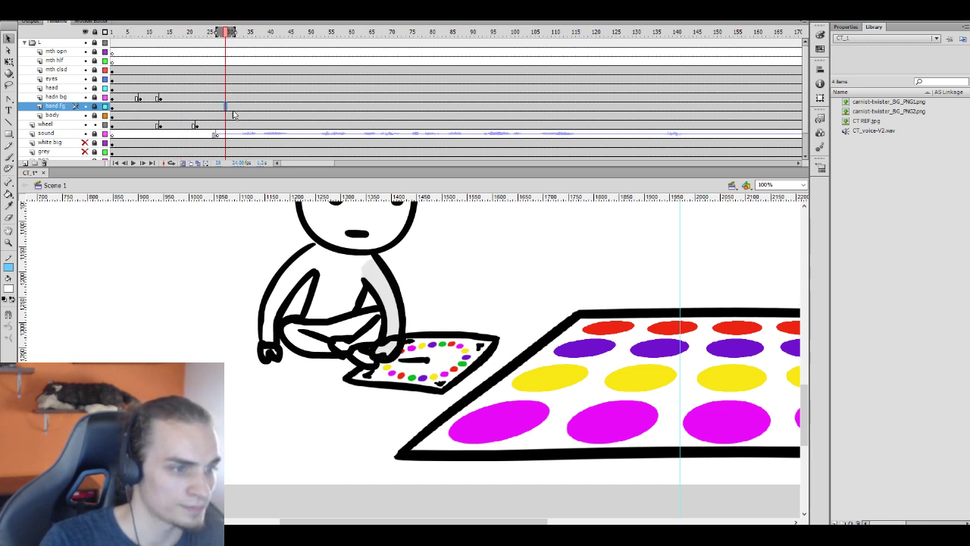
left_click(145, 115)
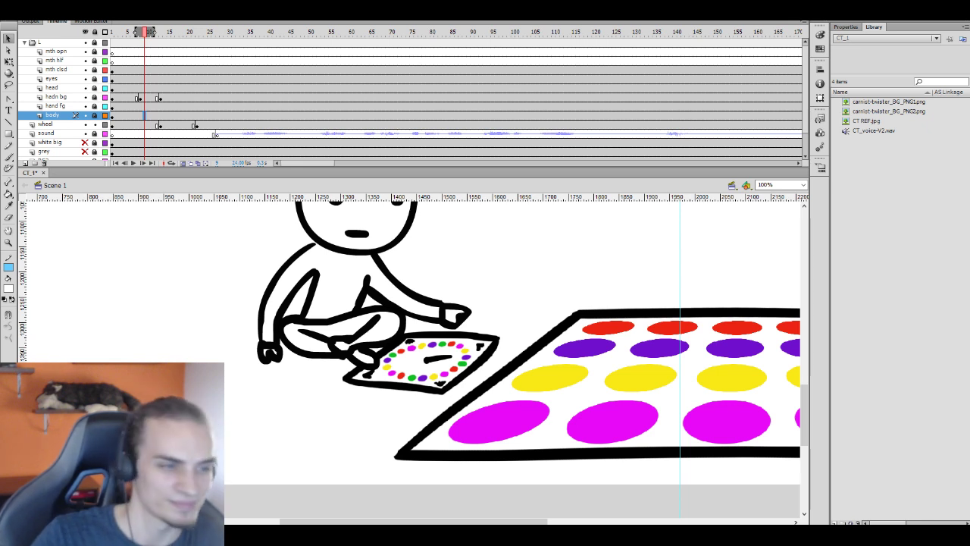
left_click(141, 106)
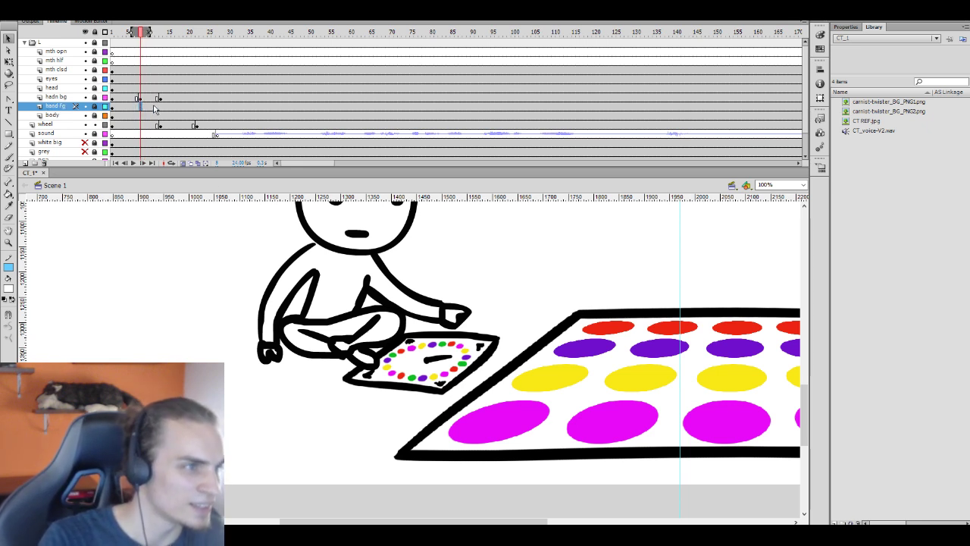
left_click(177, 115)
left_click(140, 114)
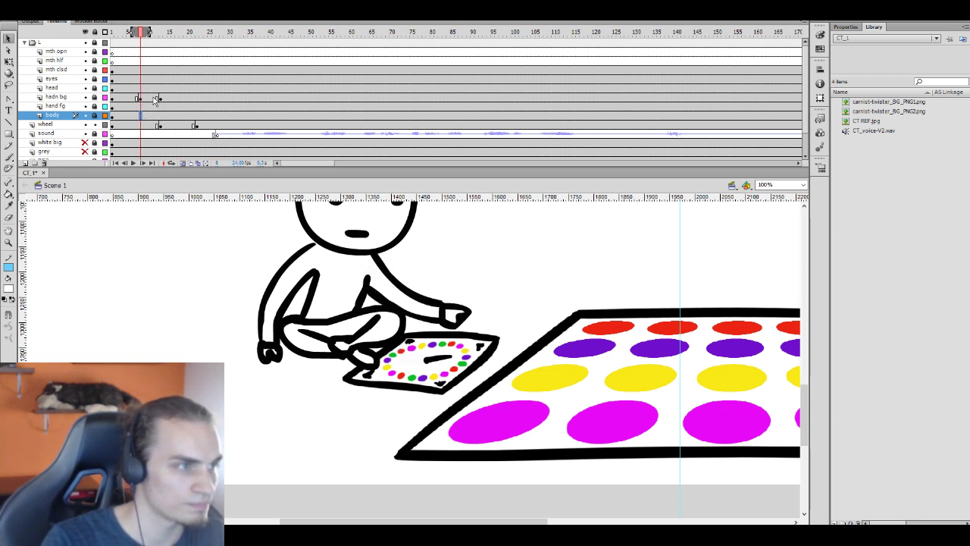
left_click(153, 98)
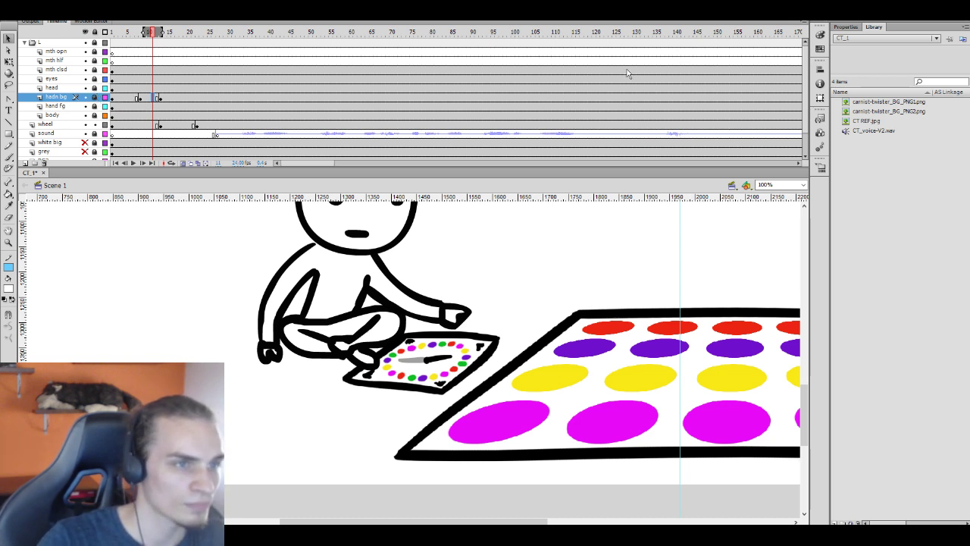
Play the animation from frame 25, and insert keyframes at frame 123 on every layer from mth clsd down to wheel
left_click_drag(641, 70, 644, 118)
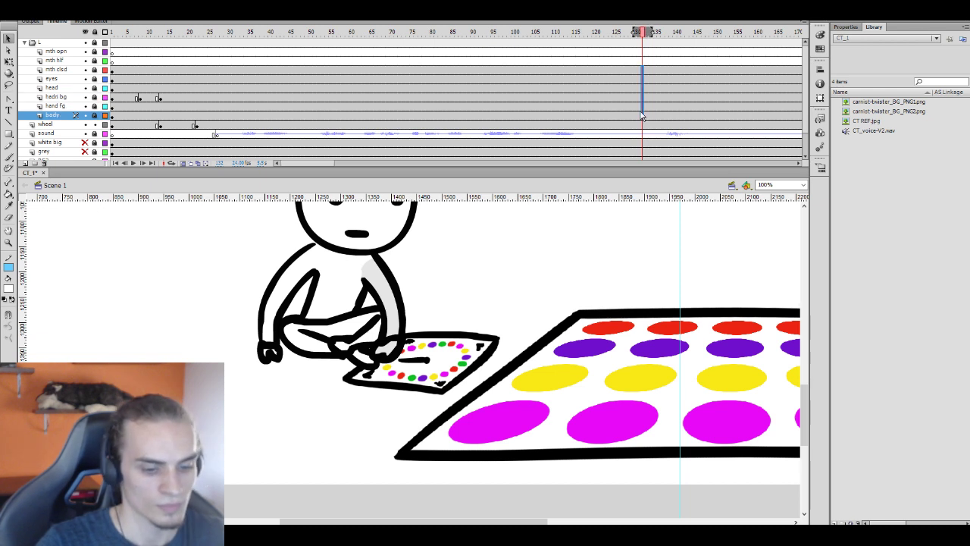
left_click(209, 98)
key("Return")
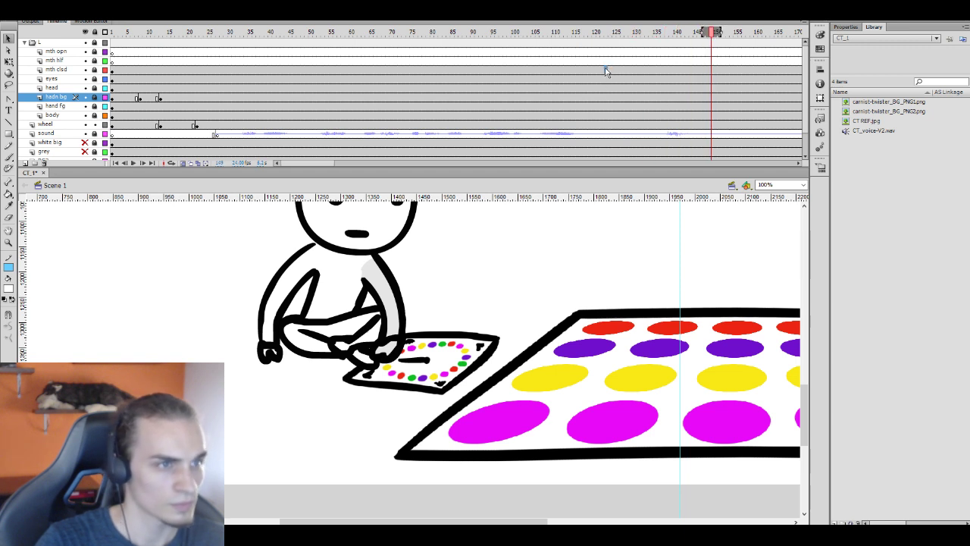
left_click_drag(606, 70, 615, 129)
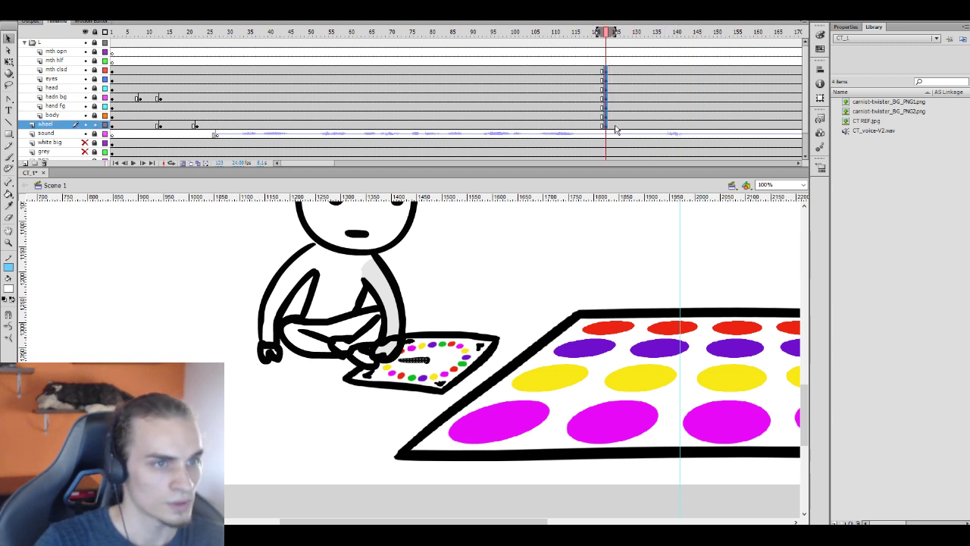
At frame 14, extend the onion skin range forward and unlock the hadn bg, hand fg and body layers
left_click(165, 115)
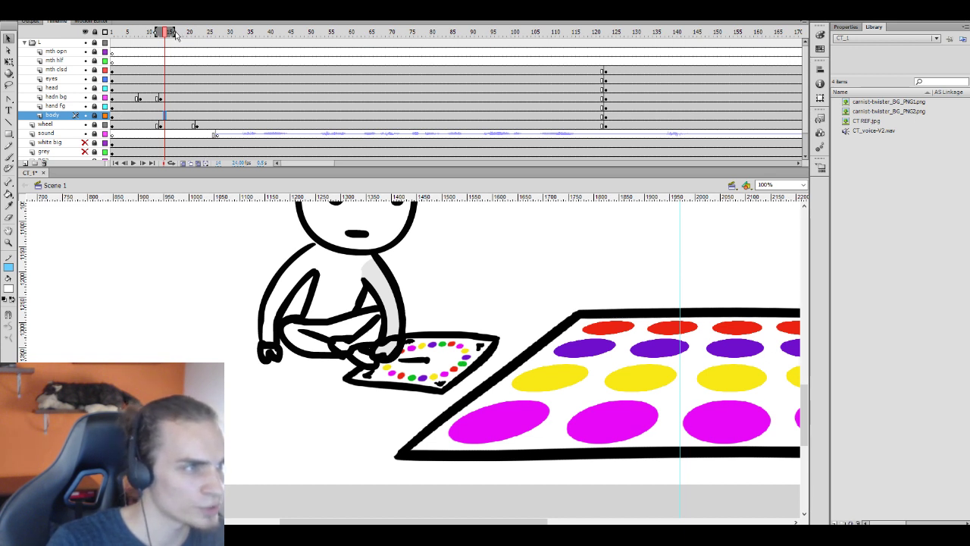
left_click_drag(174, 34, 188, 37)
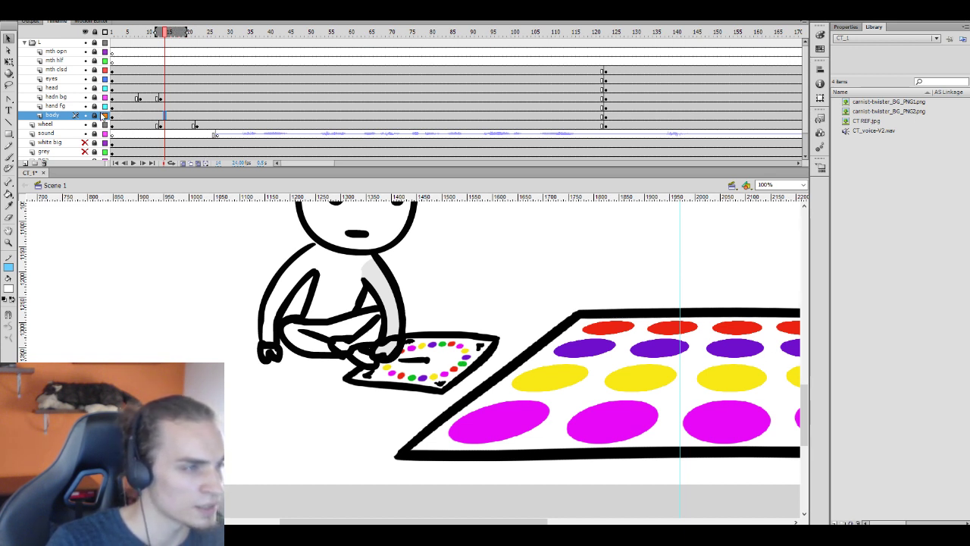
left_click(94, 98)
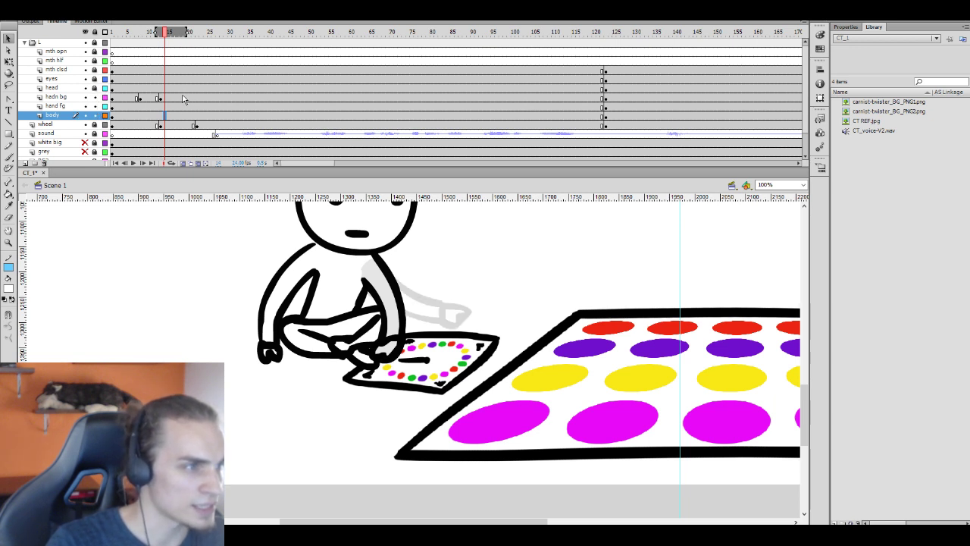
At frame 6, skew the body and both arms with Free Transform so the shoulders lean slightly right and down
left_click_drag(182, 97, 134, 115)
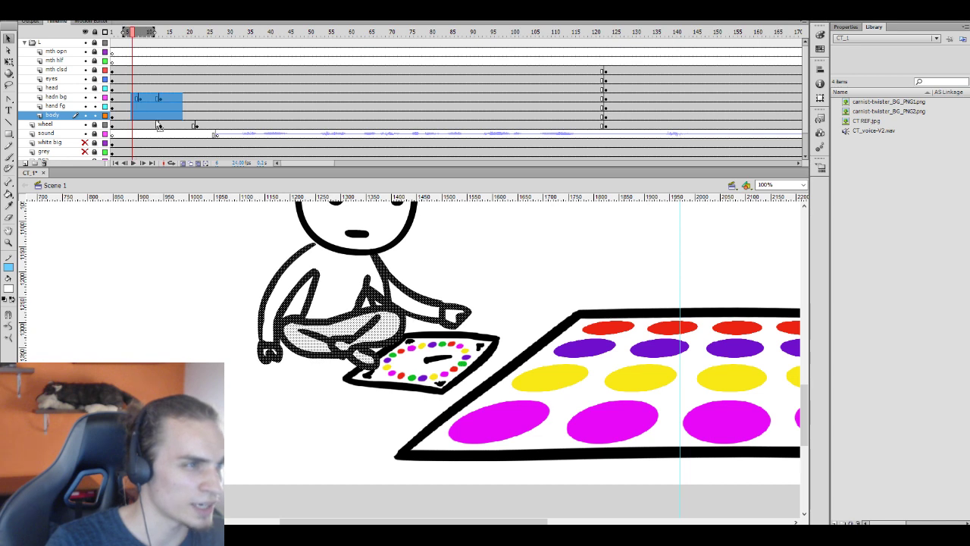
left_click_drag(430, 235, 413, 277)
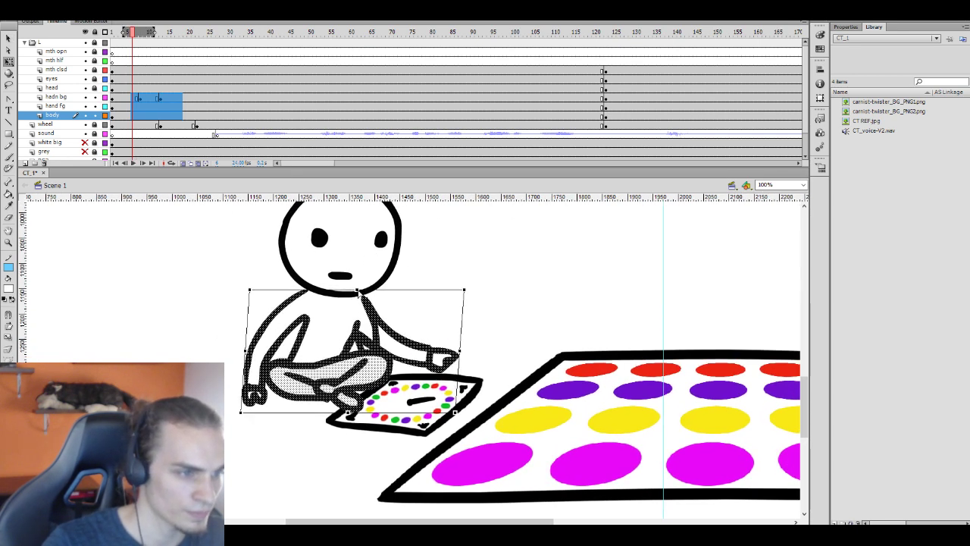
left_click(447, 297)
key("ctrl+z")
key("ctrl+z")
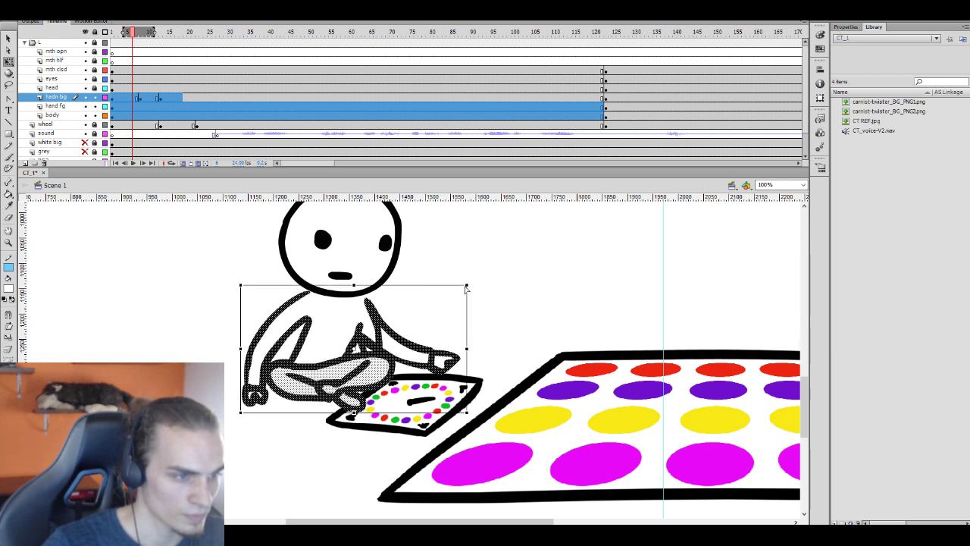
Compare the character's pose on either side of the frame 123 keyframes, around frames 111 and 130
left_click(626, 89)
left_click(585, 89)
left_click(633, 88)
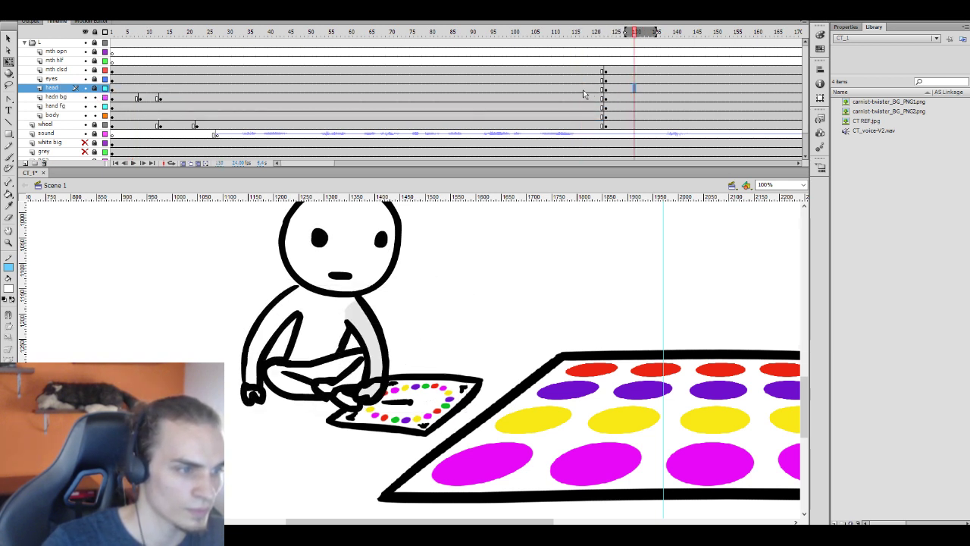
left_click(565, 88)
left_click(633, 88)
left_click(565, 89)
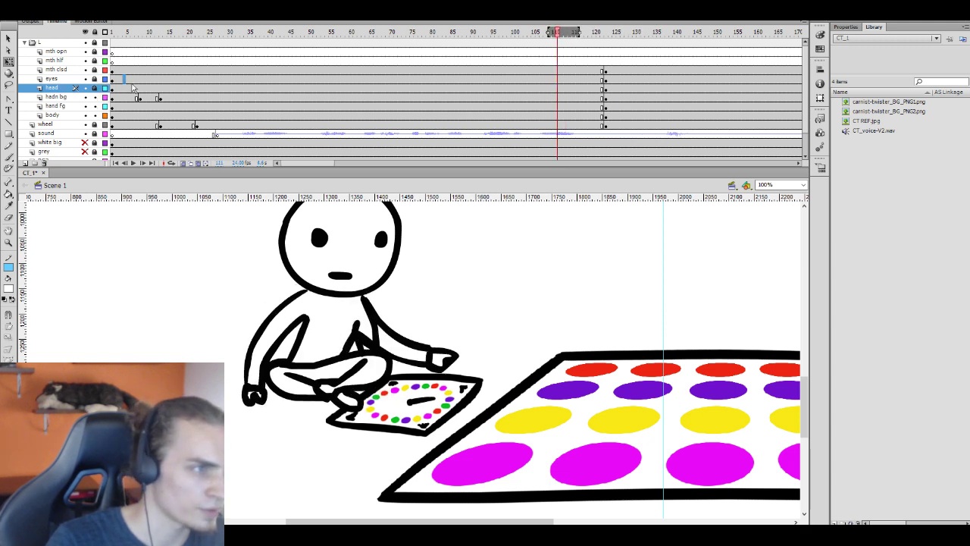
Compare the background arm and needle poses at several frames between 3 and 20
left_click(149, 88)
left_click(188, 78)
left_click(148, 88)
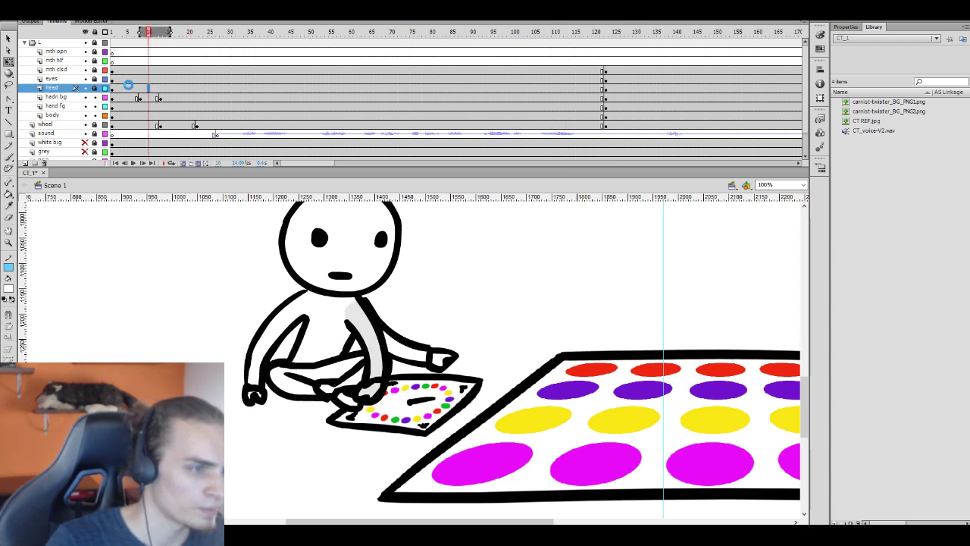
left_click(175, 98)
left_click(121, 91)
left_click(143, 89)
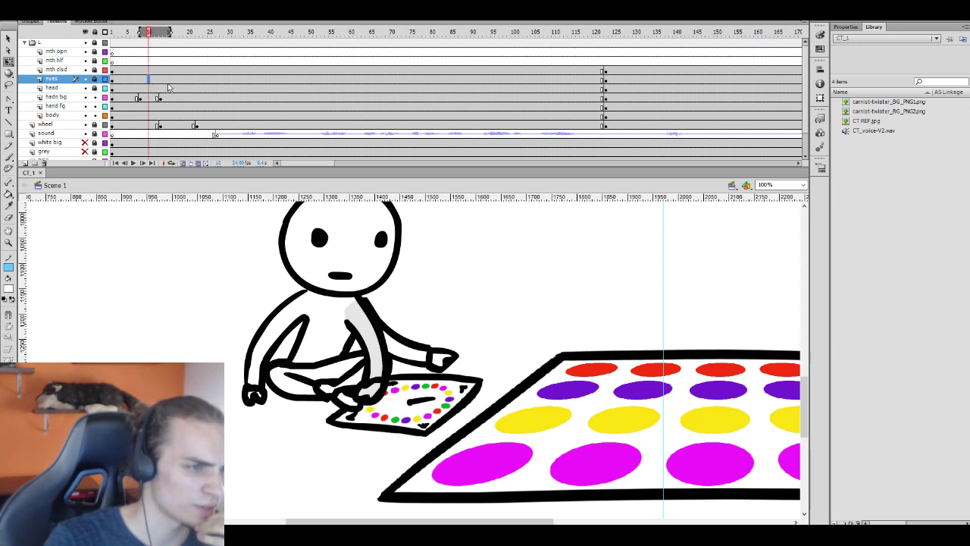
left_click(175, 89)
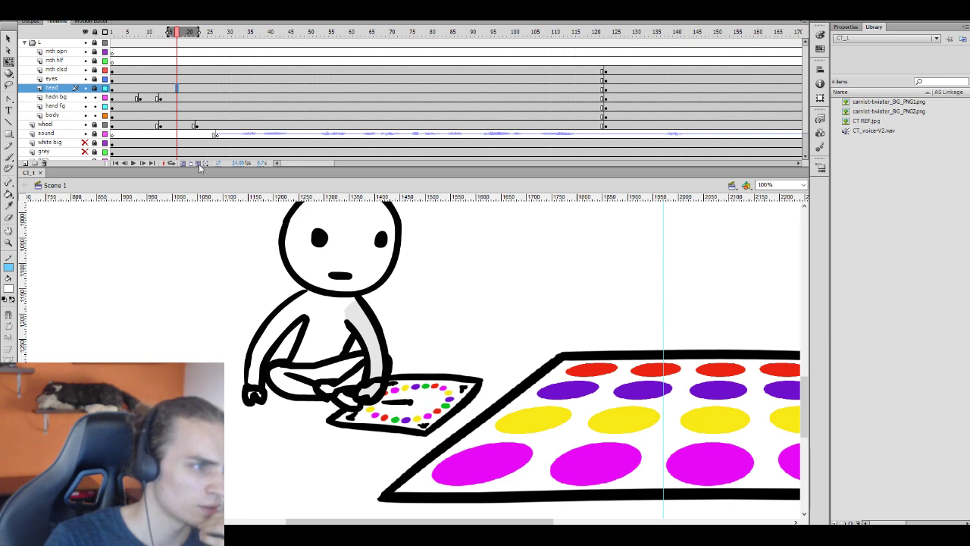
At frame 17 on the hadn bg layer, fill the grey area of the background arm with white
left_click(369, 329)
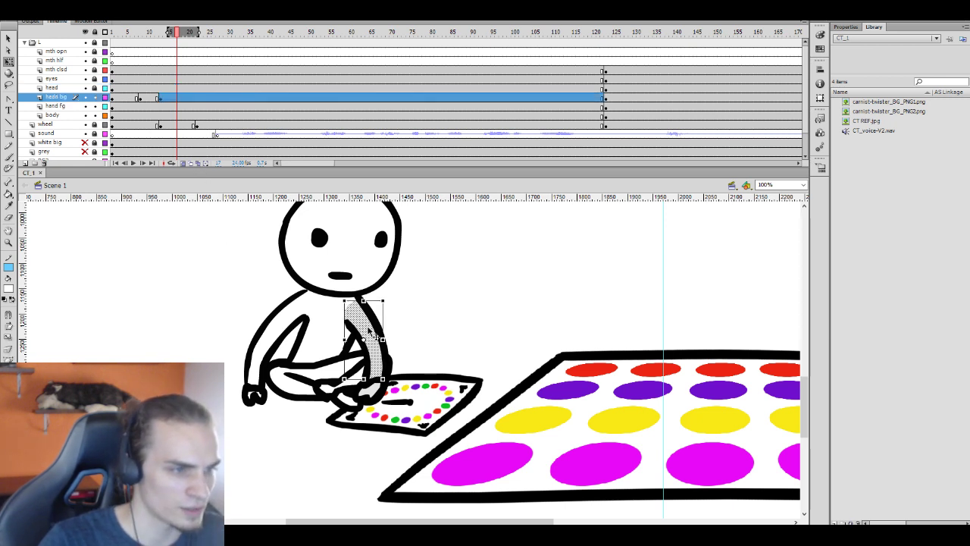
key("k")
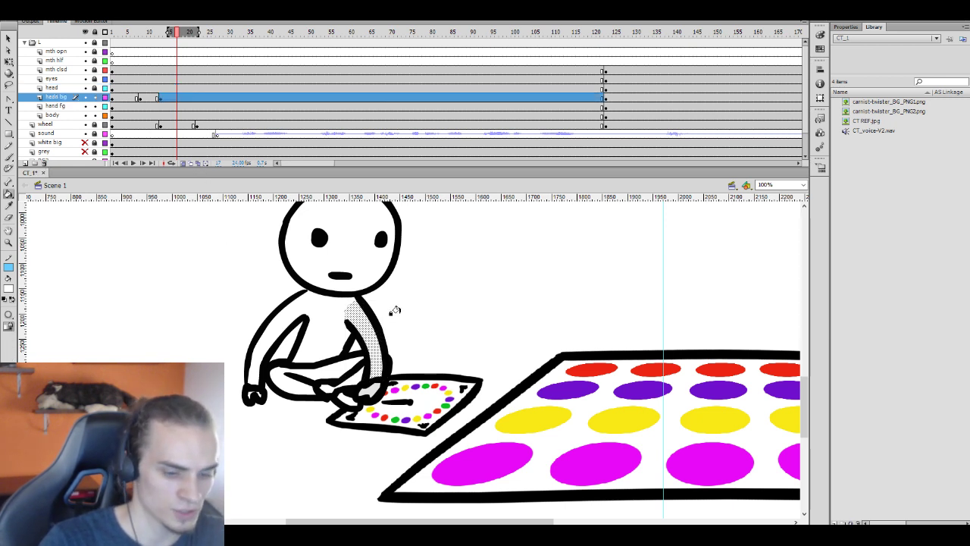
key("l")
left_click(399, 304)
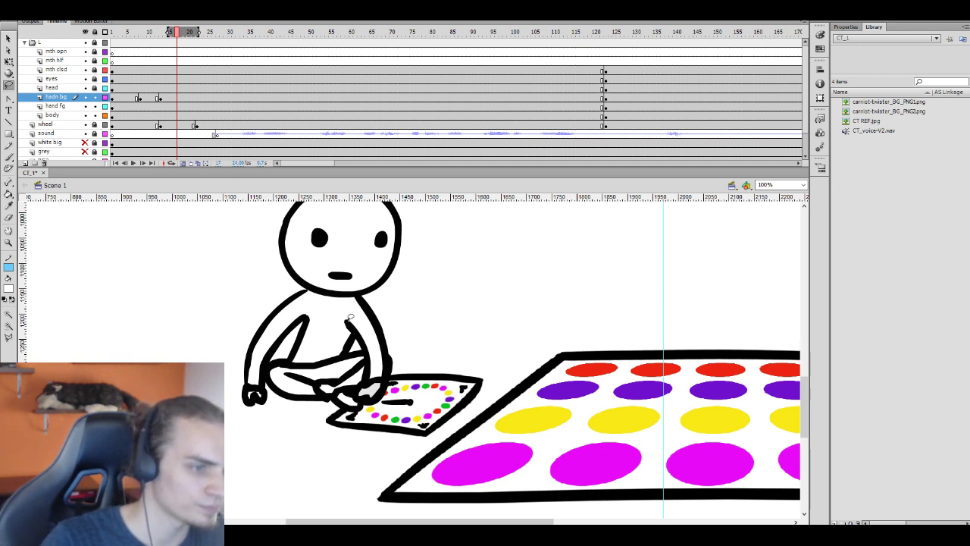
Shorten the onion skin range, and at frame 10 stretch the background arm slightly outward and down with Free Transform
left_click(153, 106)
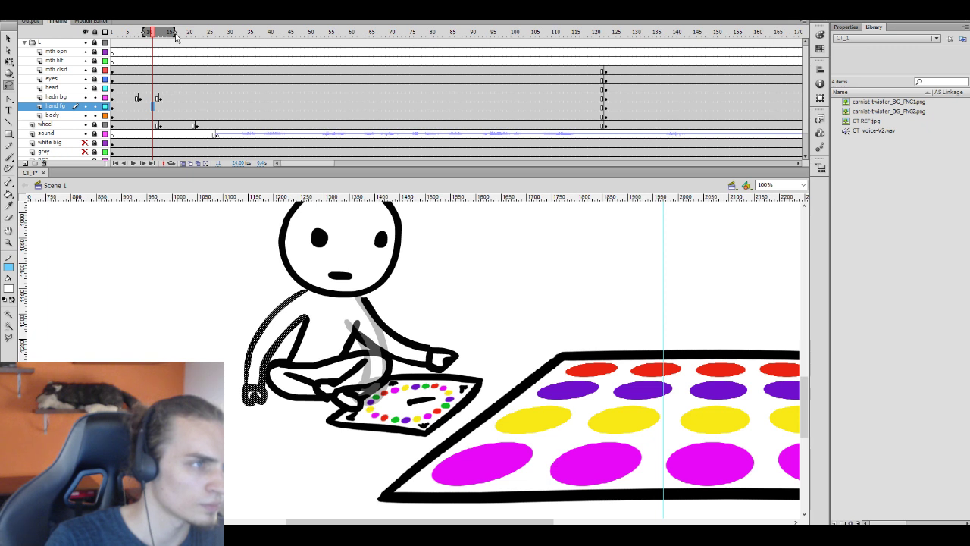
left_click_drag(137, 83, 181, 78)
left_click(149, 82)
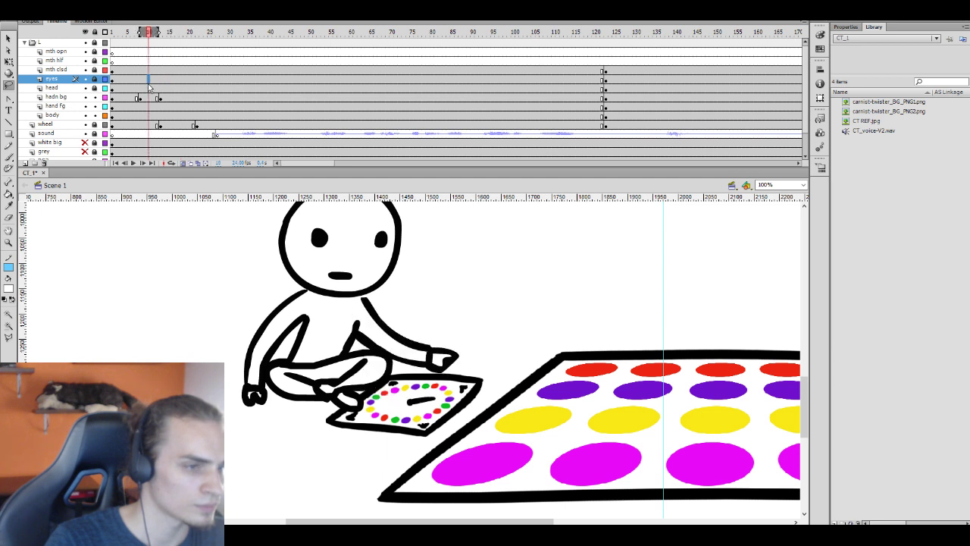
left_click(149, 97)
key("q")
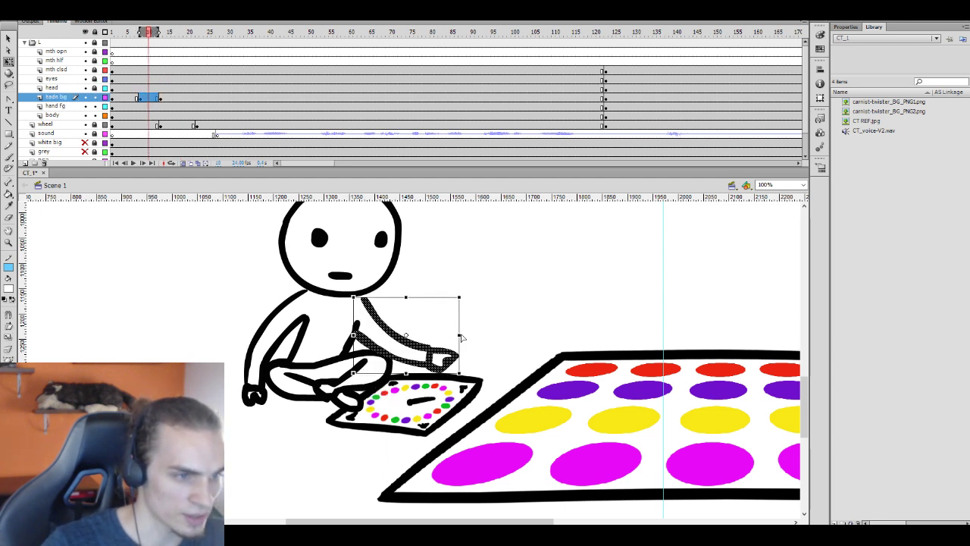
left_click_drag(461, 337, 465, 358)
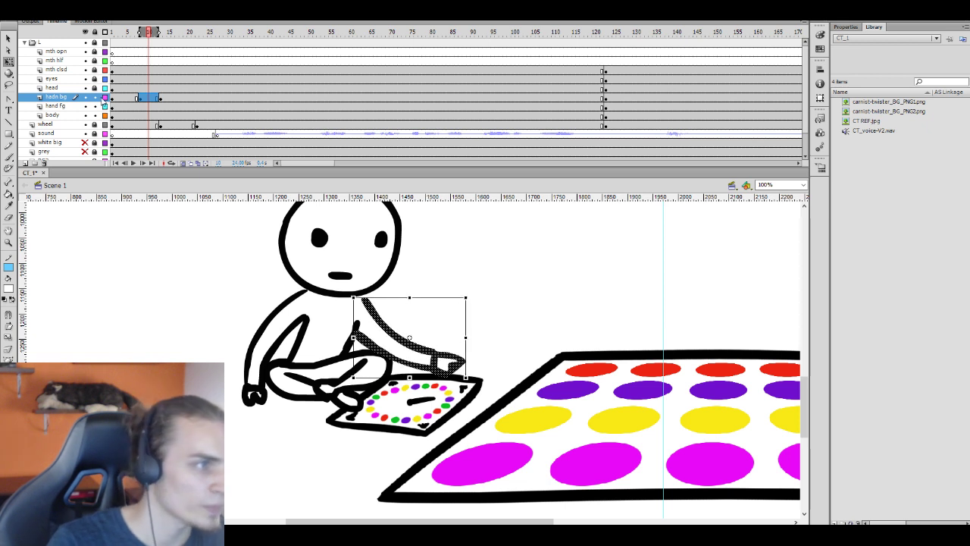
At frame 4, move the head with its eyes and closed mouth slightly right and down, and tilt it slightly clockwise
left_click(125, 32)
left_click(378, 242)
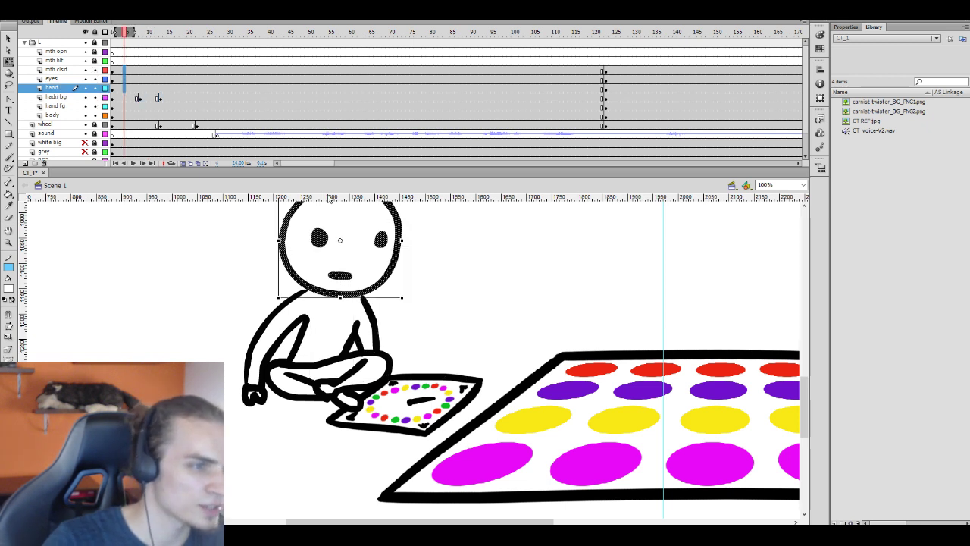
key("v")
left_click_drag(384, 259, 398, 253)
left_click(406, 253)
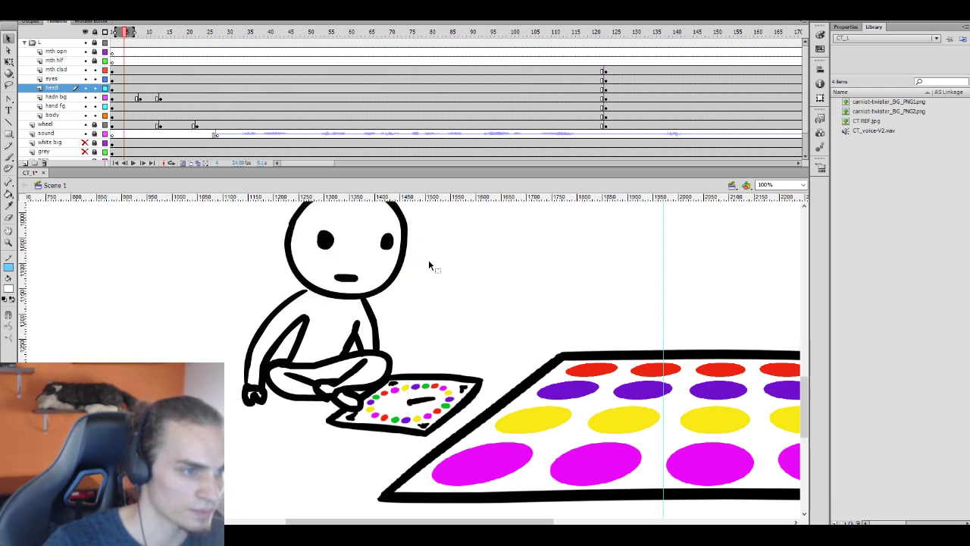
left_click(391, 242)
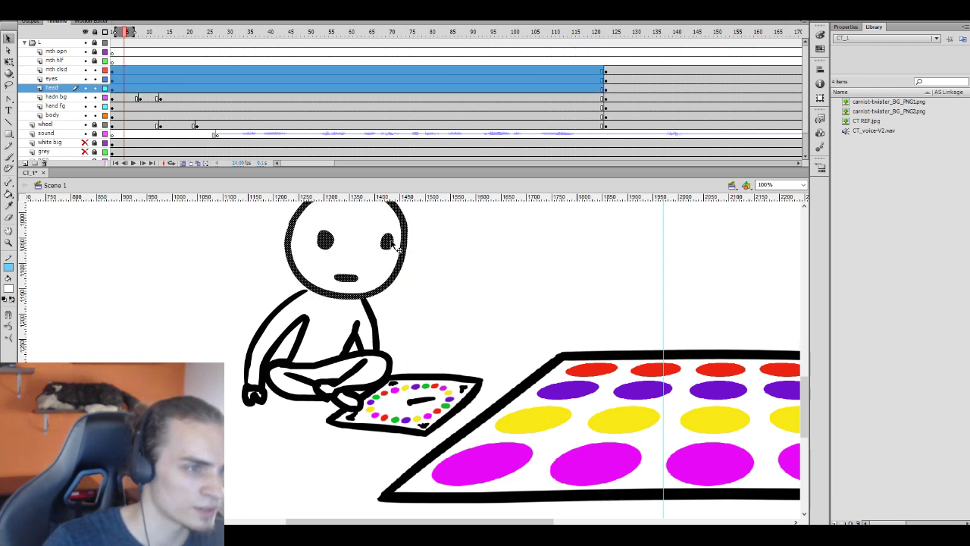
left_click_drag(394, 248, 398, 254)
key("q")
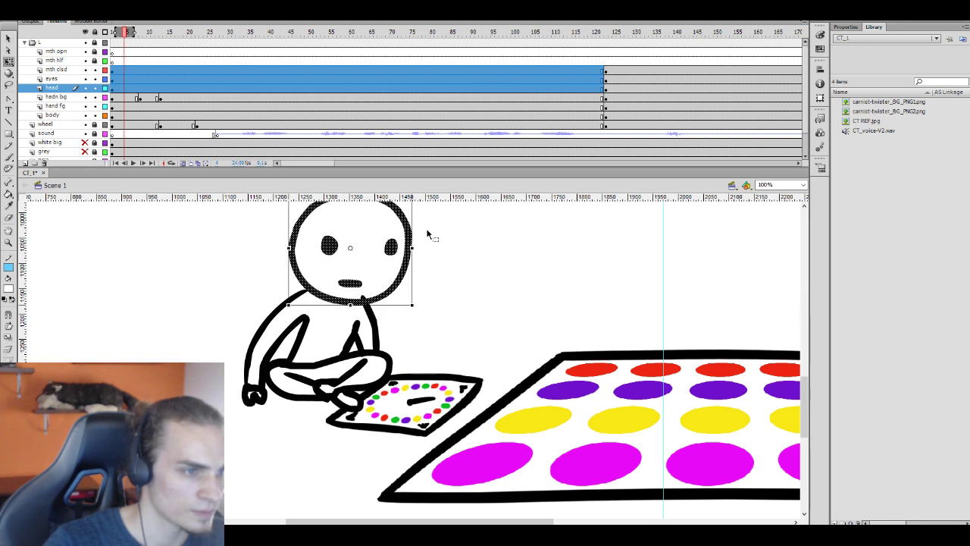
left_click_drag(423, 312, 425, 295)
left_click(425, 295)
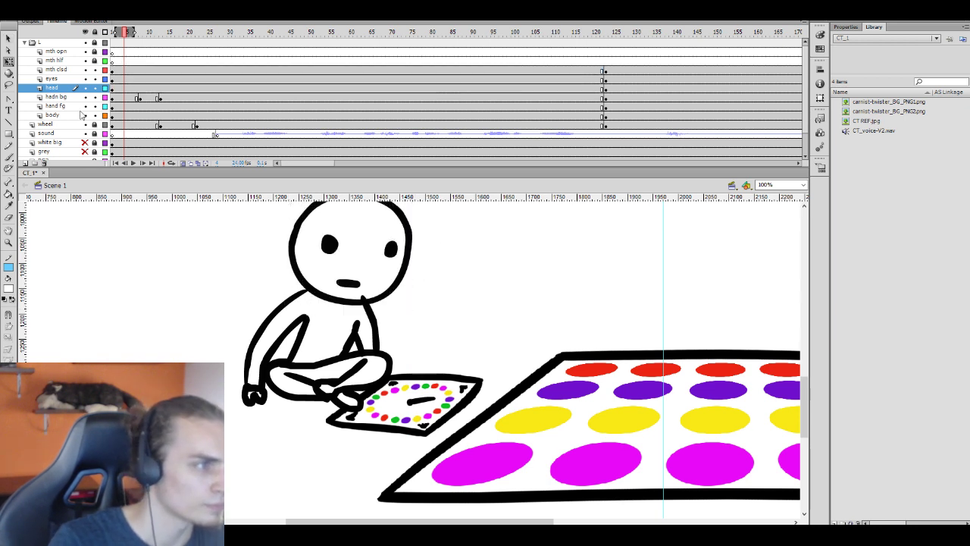
key("u")
left_click(243, 257)
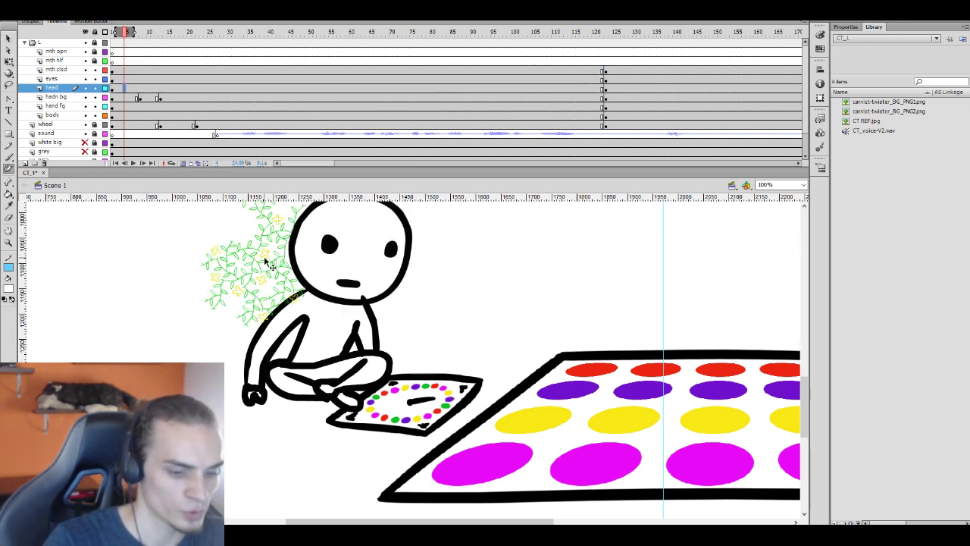
key("ctrl+z")
At frame 129, fill the grey area of the background arm on the hadn bg layer with white
key("k")
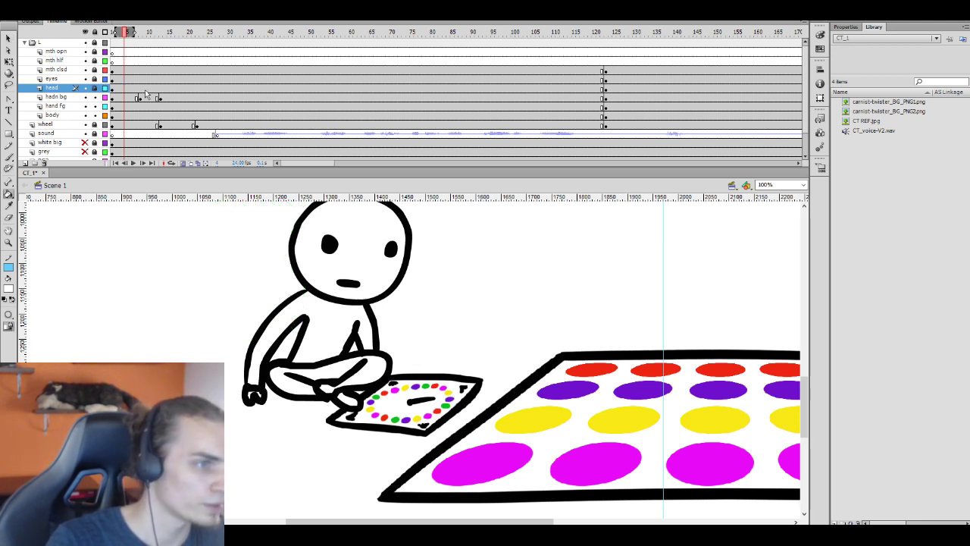
left_click(634, 89)
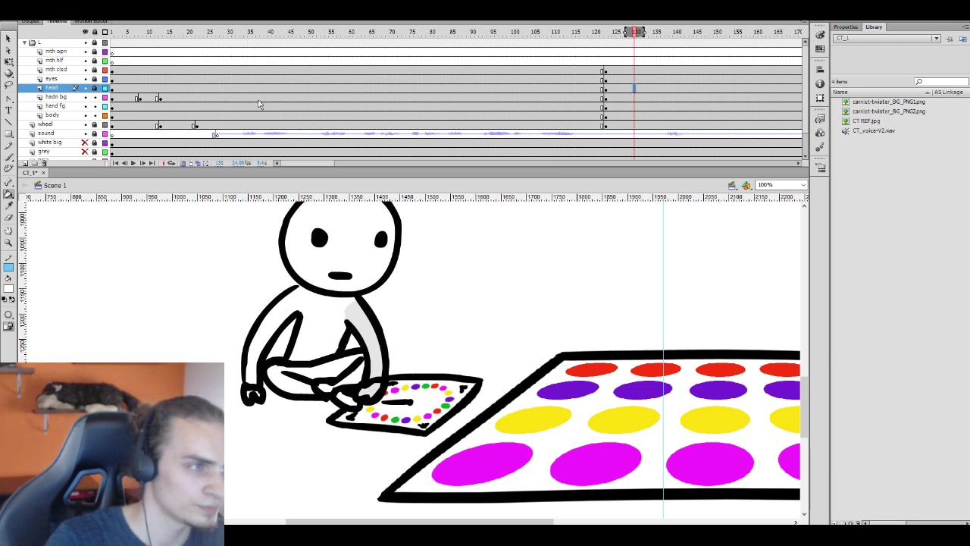
left_click(629, 106)
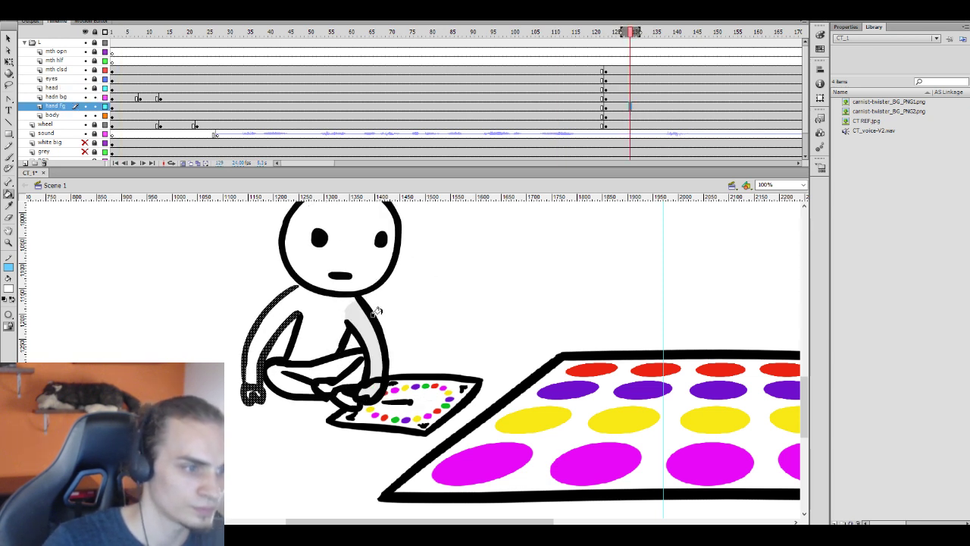
left_click(367, 331)
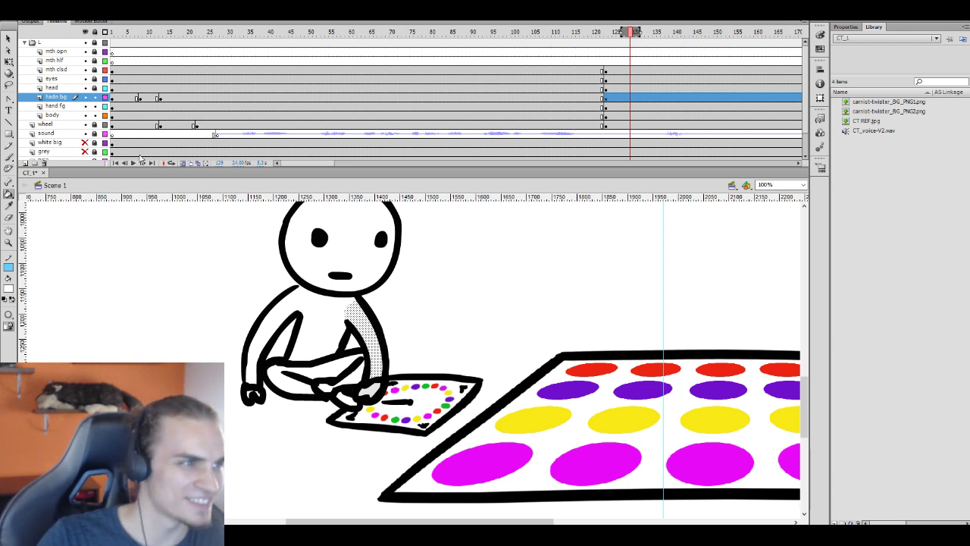
Check the shifted head and stretched arm at frames 4 to 12, and play the animation there
left_click(125, 85)
left_click(157, 87)
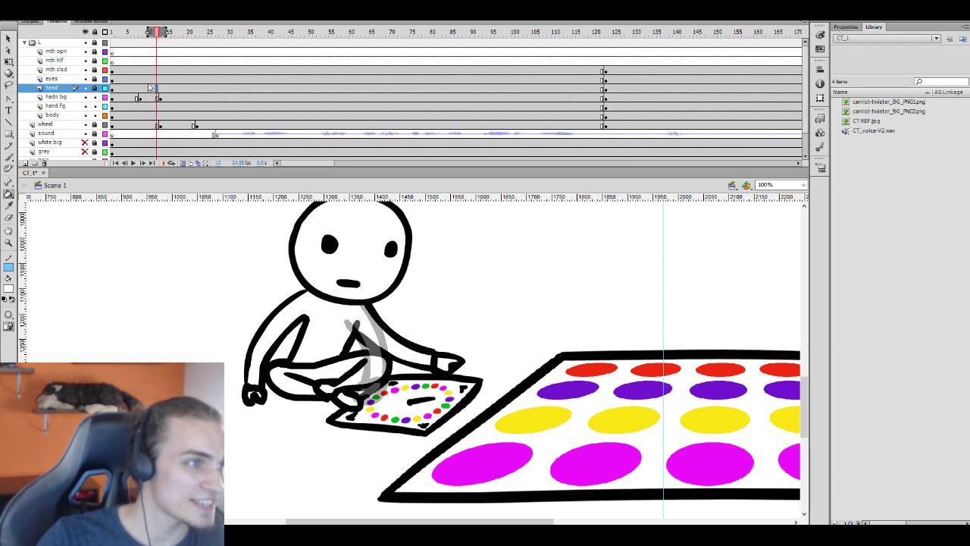
left_click(133, 78)
left_click(140, 79)
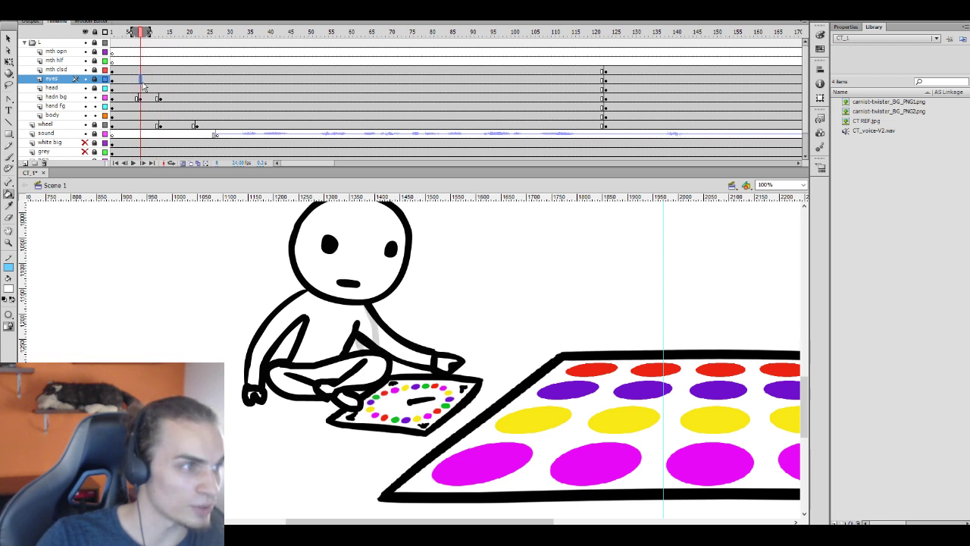
left_click(152, 91)
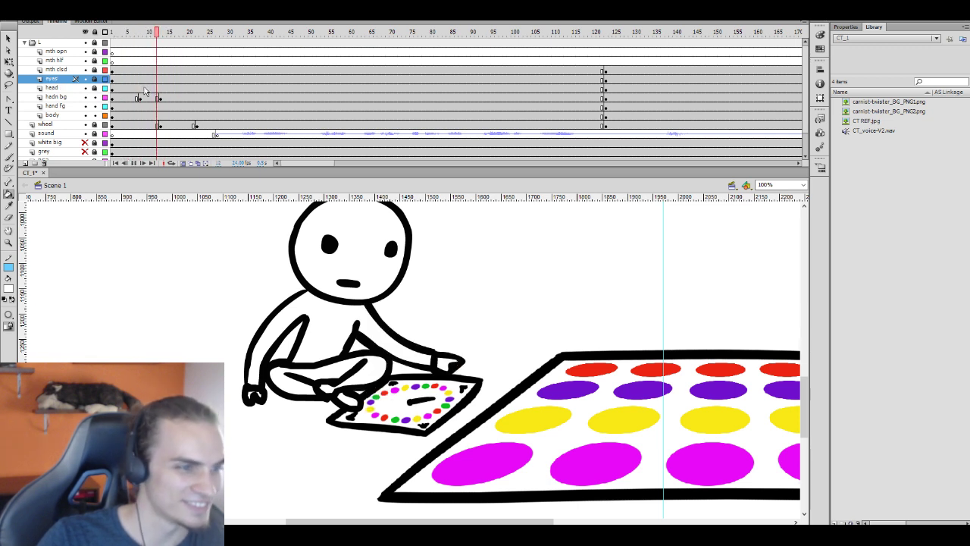
key("Return")
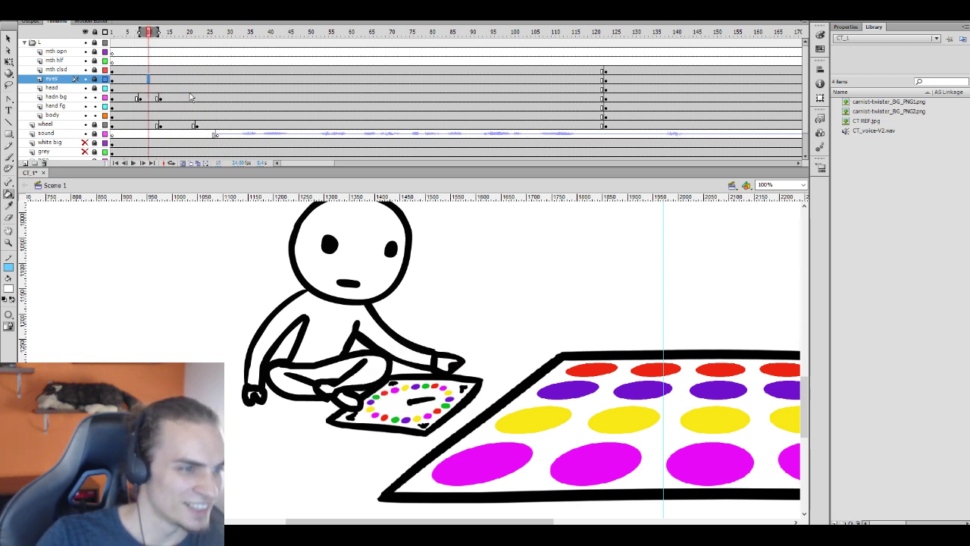
Examine the transition between the extended and retracted background arm at several frames between 7 and 26
left_click(189, 97)
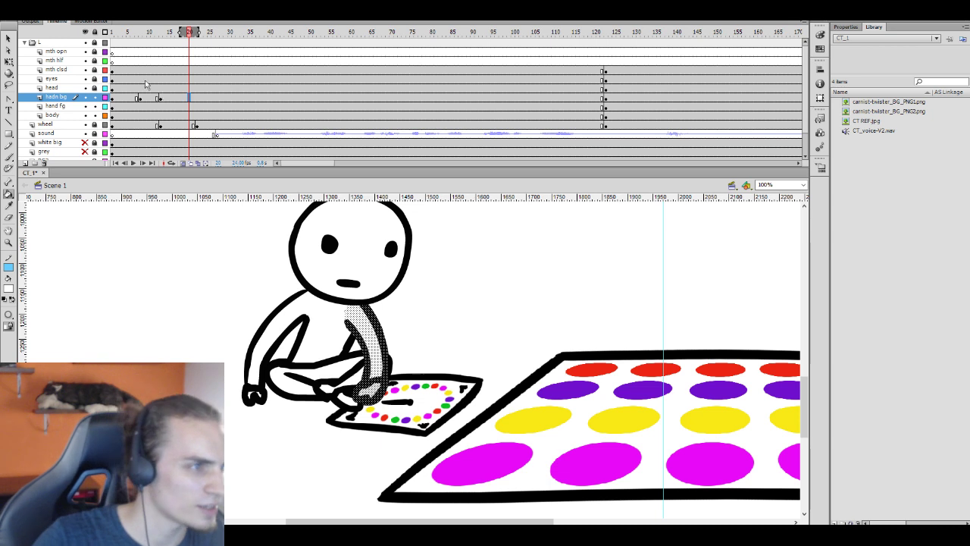
left_click(140, 69)
left_click(156, 98)
left_click(214, 116)
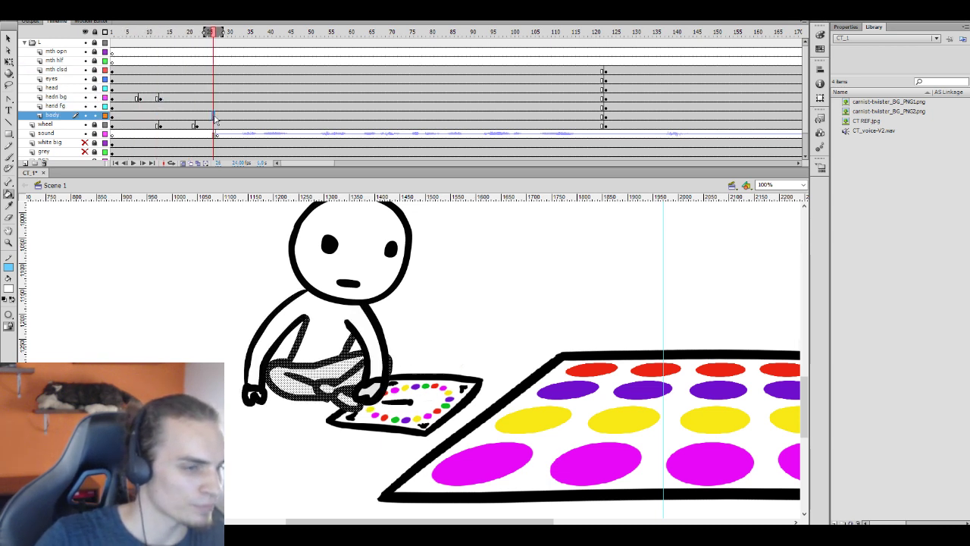
left_click(145, 70)
left_click(189, 88)
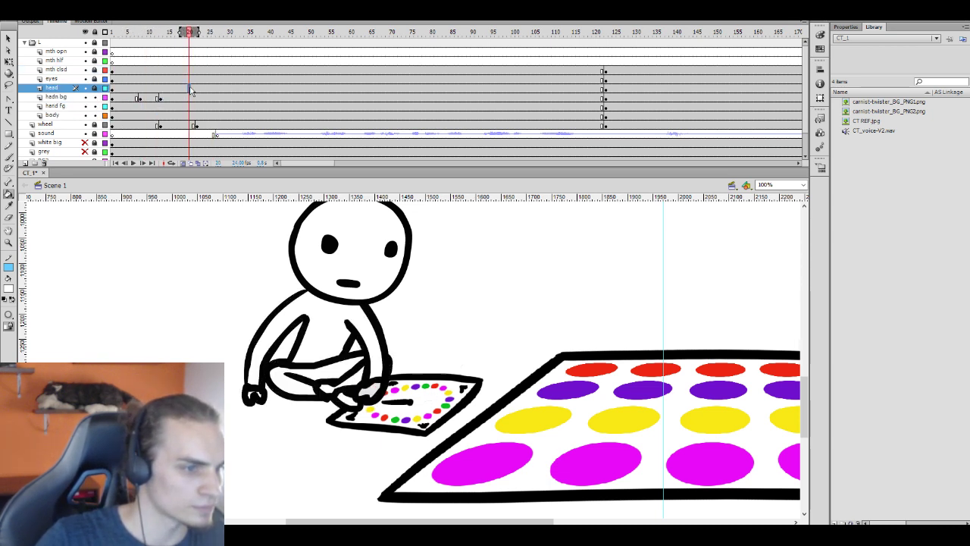
left_click(176, 124)
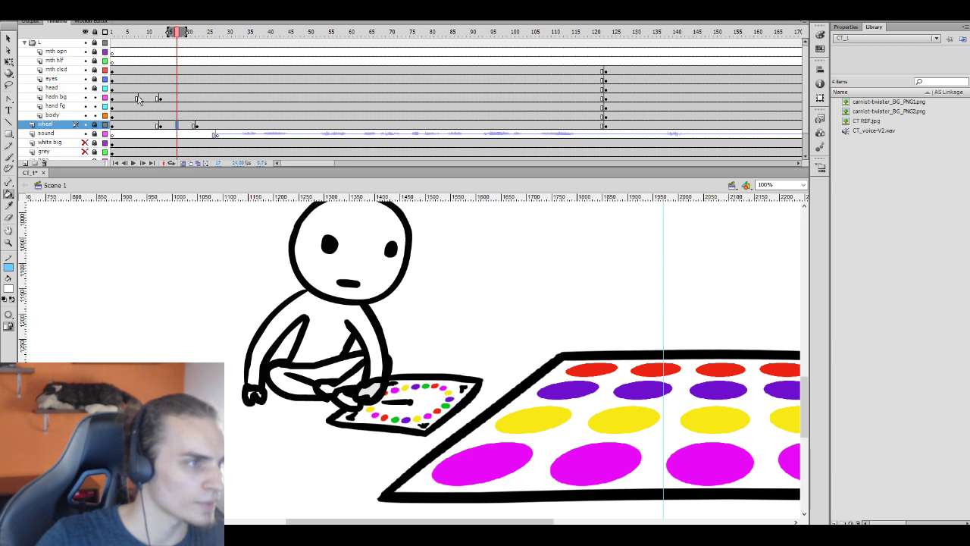
left_click(135, 98)
left_click(159, 106)
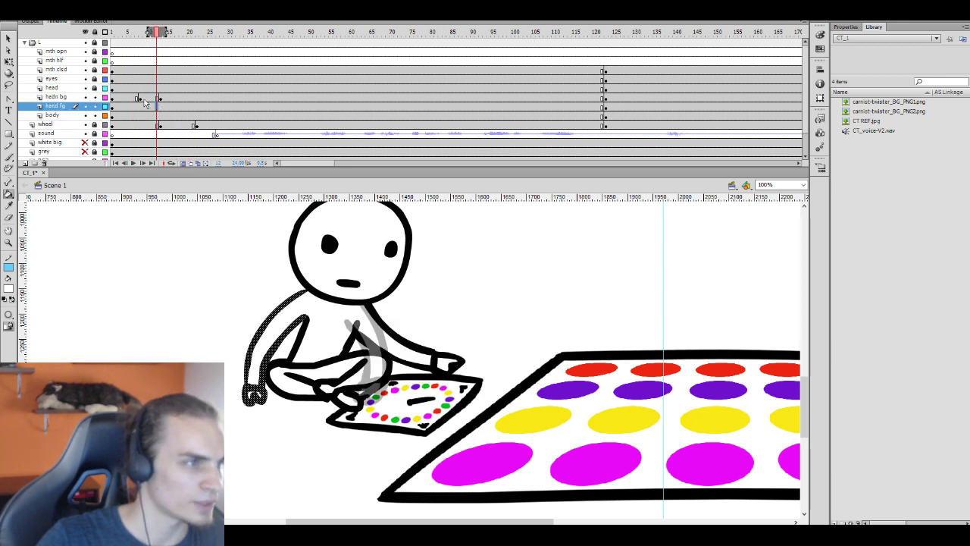
left_click(140, 98)
left_click(153, 98)
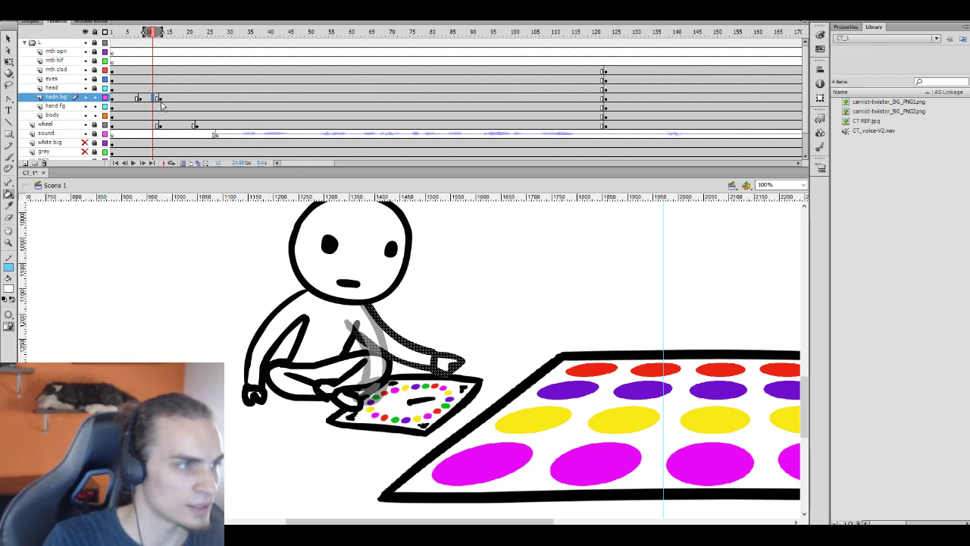
At frame 11 on the hadn bg layer, replace the extended arm with a white-filled in-between arm resting its hand on the spinner board
key("Delete")
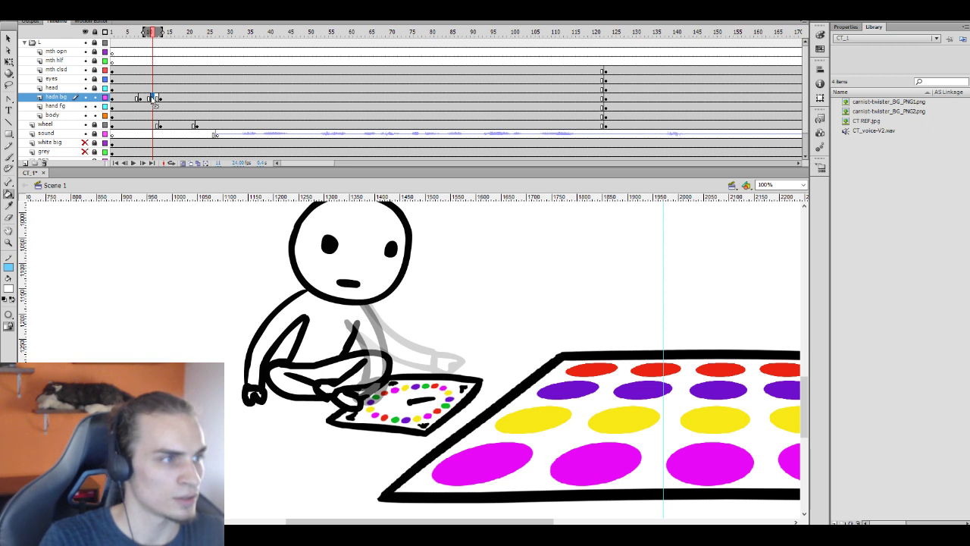
left_click(128, 88)
left_click(141, 88)
left_click(152, 80)
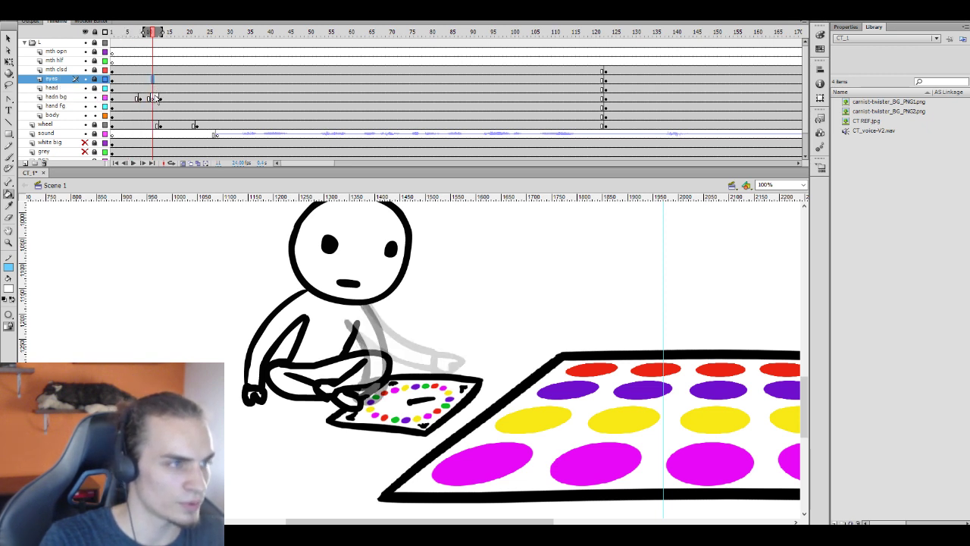
left_click(153, 98)
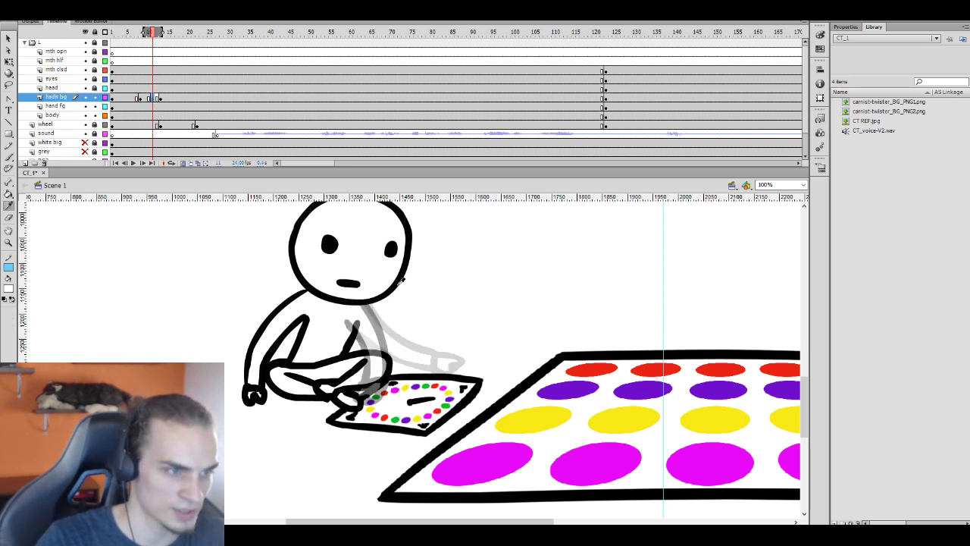
key("b")
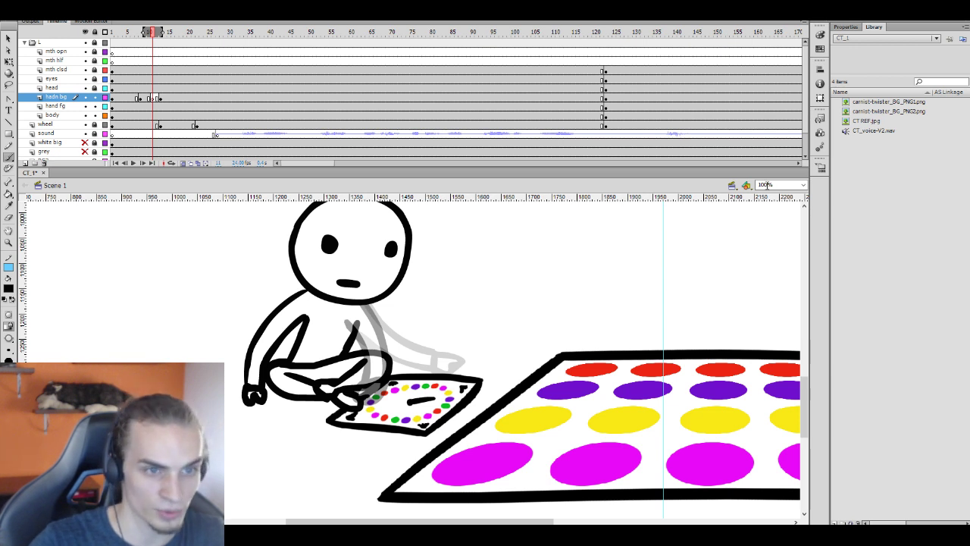
left_click(773, 184)
type("60")
key("Return")
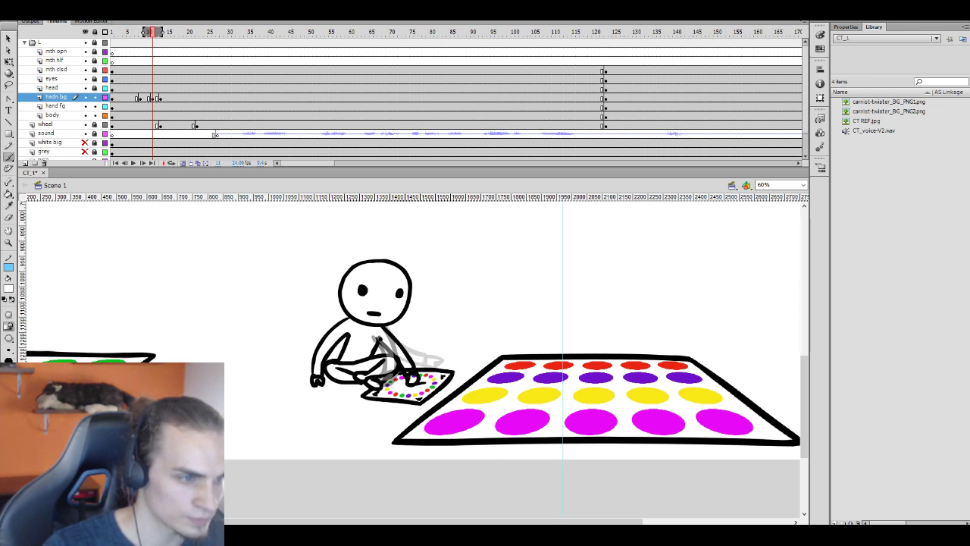
key("k")
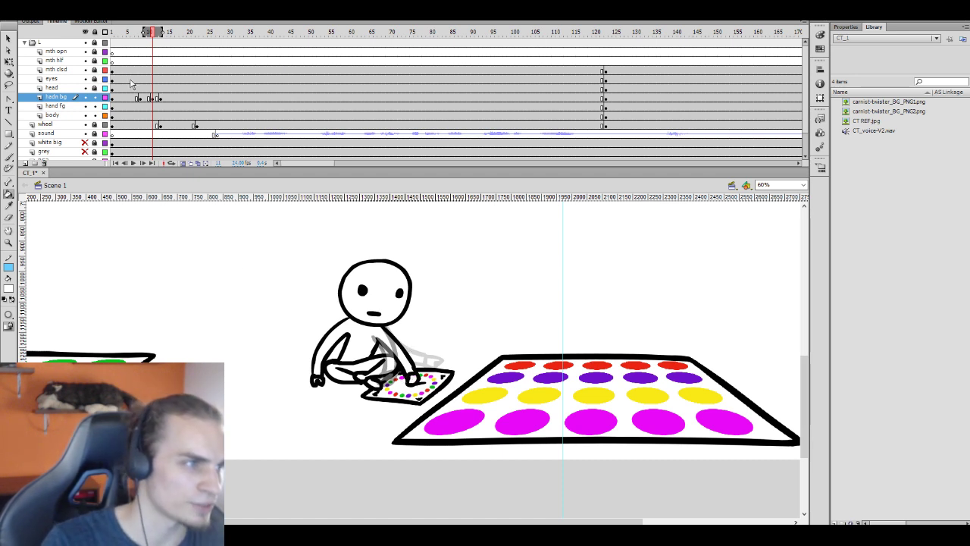
Play the arm flick repeatedly from around frame 5 and check the motion through the in-between pose
left_click(153, 88)
left_click(128, 79)
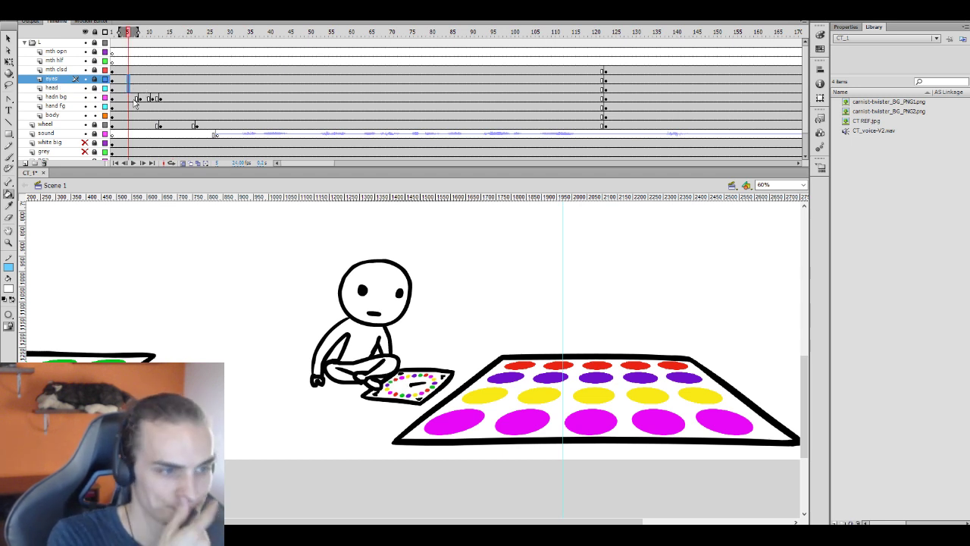
key("Return")
key("Return")
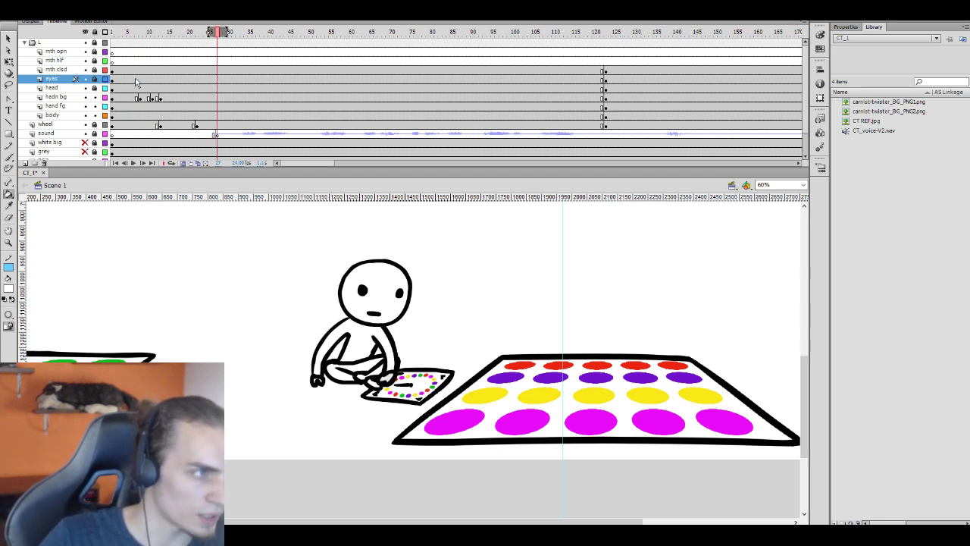
left_click(137, 79)
left_click(143, 88)
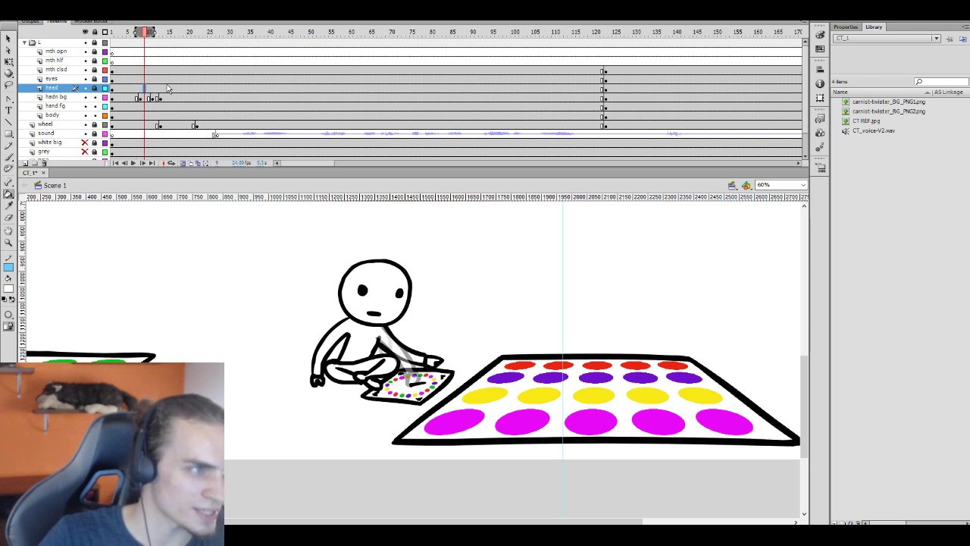
left_click(130, 89)
key("Return")
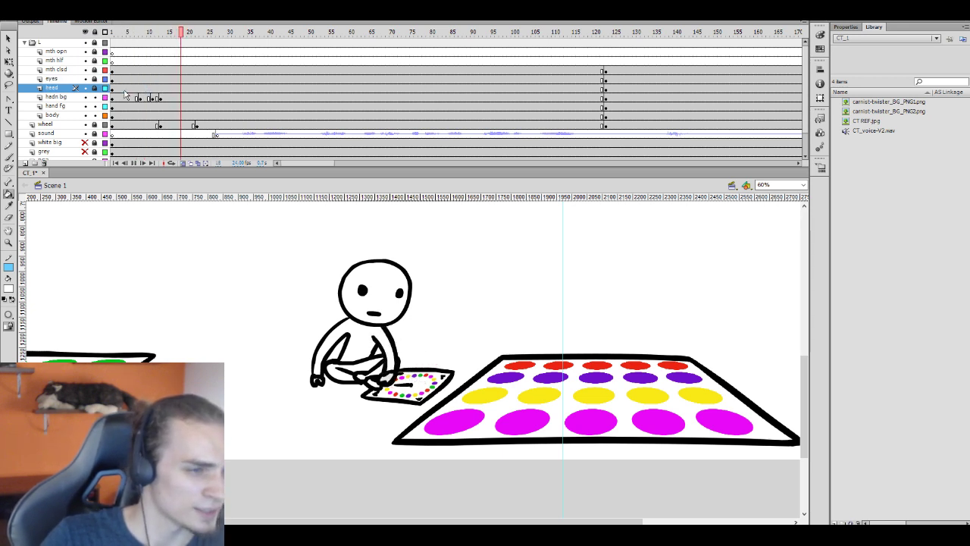
left_click(130, 79)
key("Return")
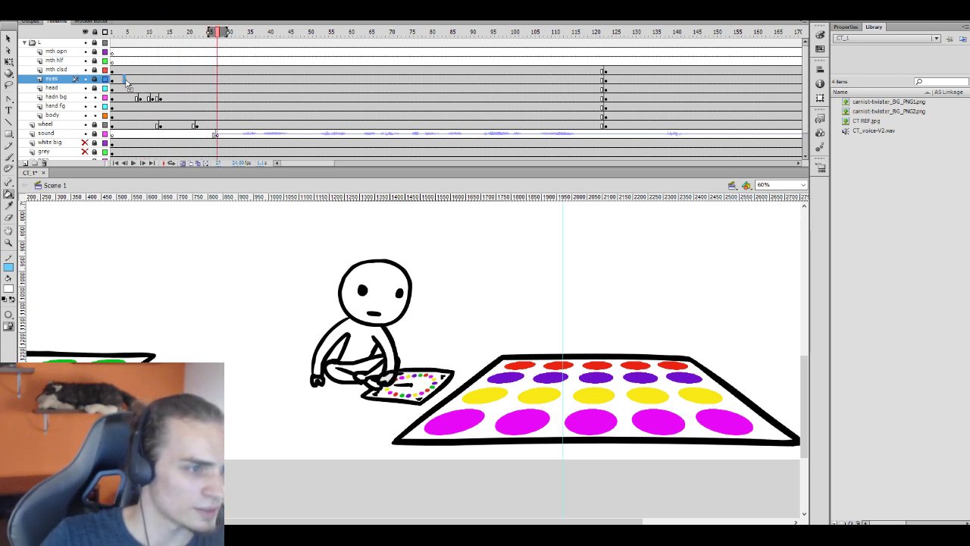
left_click(151, 80)
key("Return")
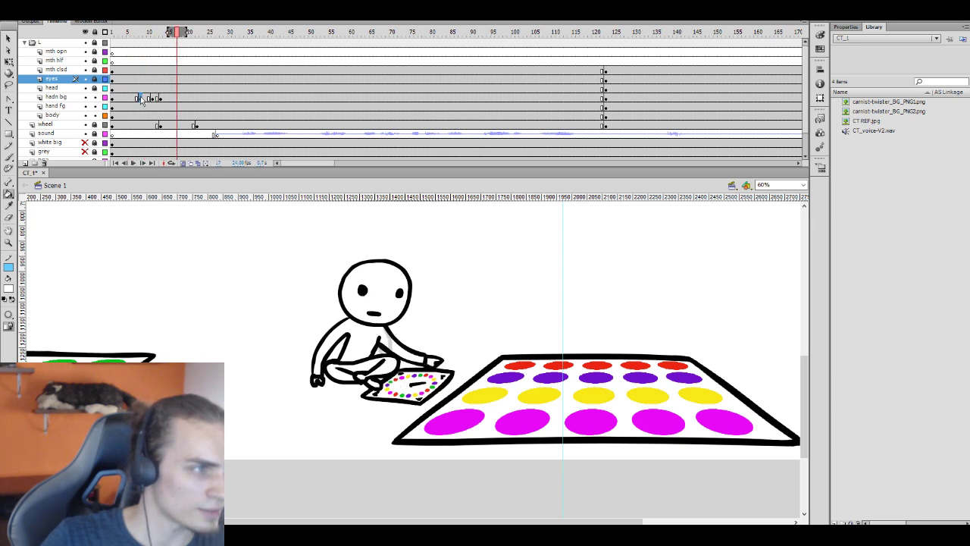
On the hadn bg layer, move the extended arm's keyframe to frame 9 and the in-between arm's keyframe to frame 10
left_click(140, 98)
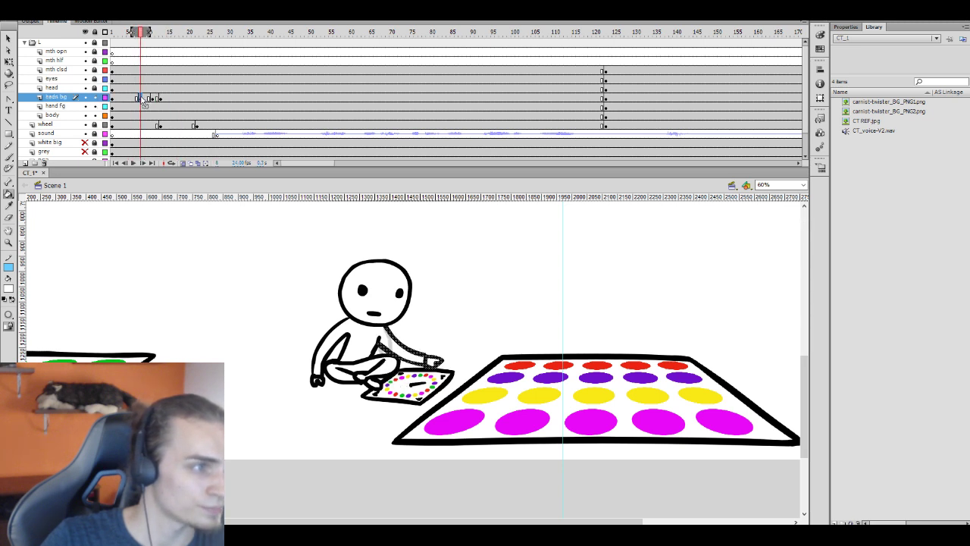
left_click(146, 99)
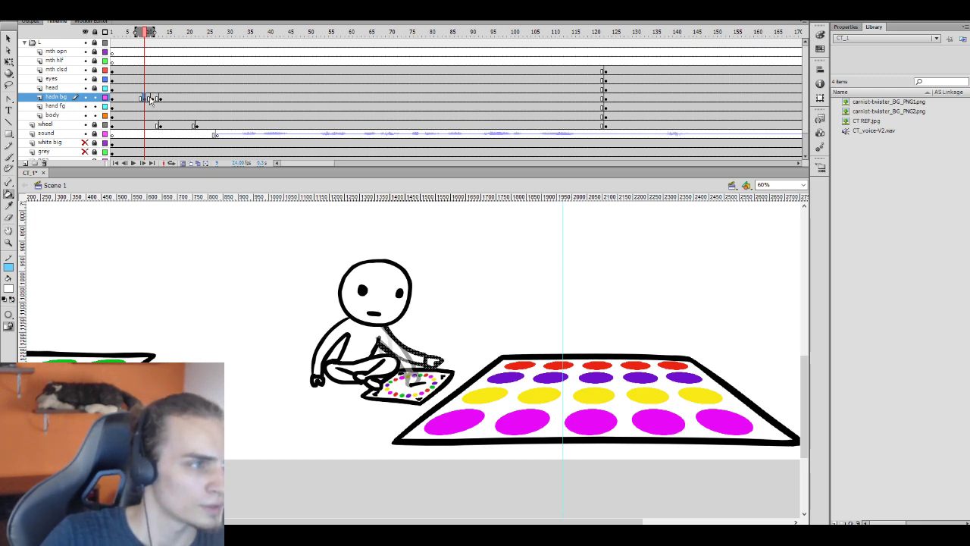
key("Return")
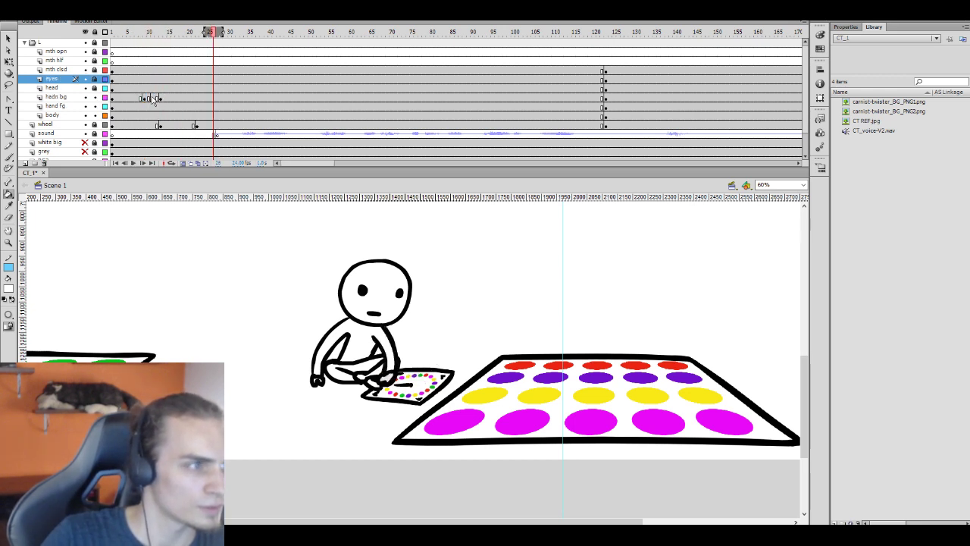
left_click(152, 100)
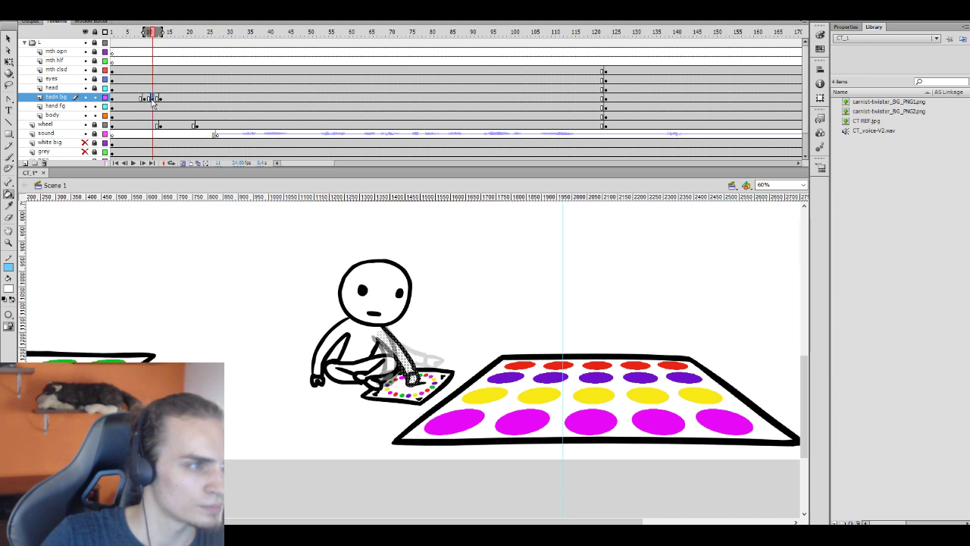
left_click(141, 79)
key("Return")
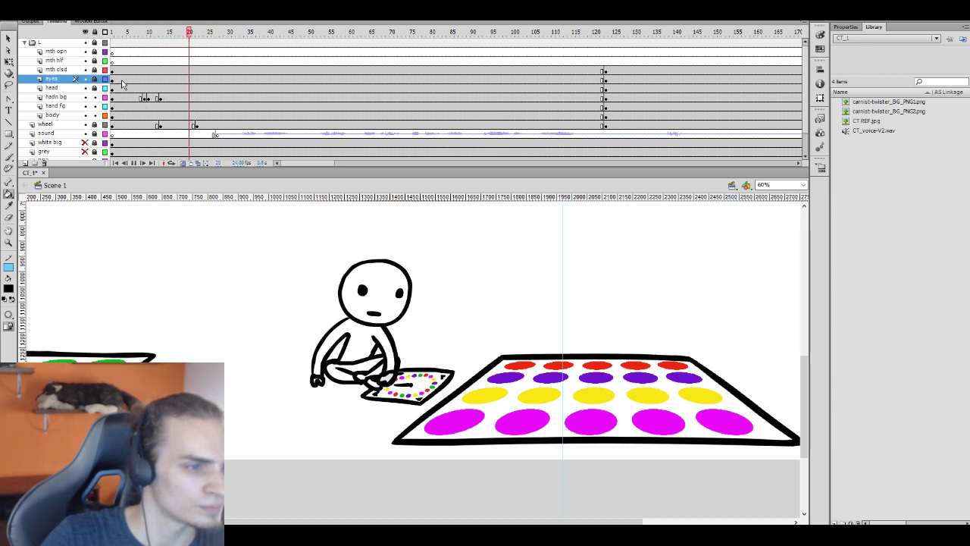
left_click(125, 80)
key("Return")
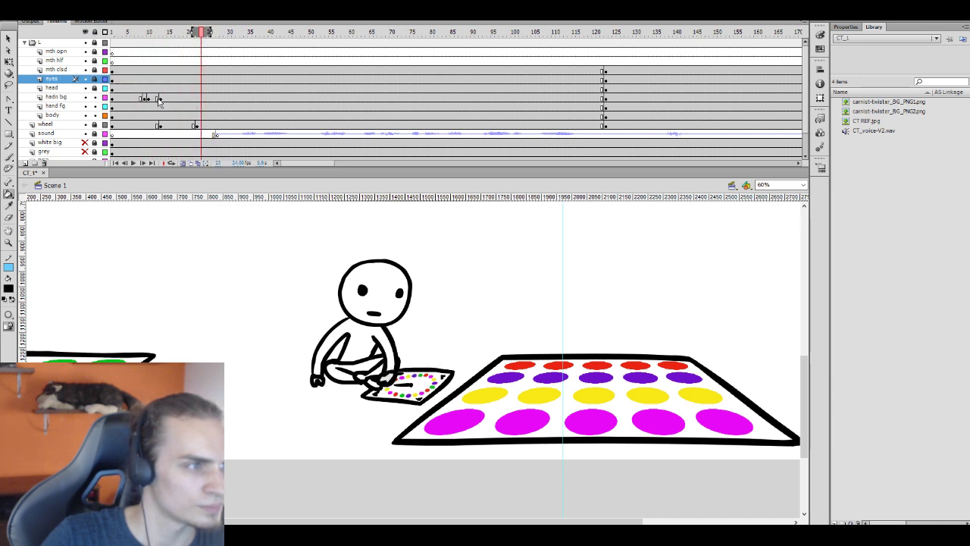
Move the retracted arm's keyframe on the hadn bg layer to frame 12
left_click(160, 99)
left_click(156, 100)
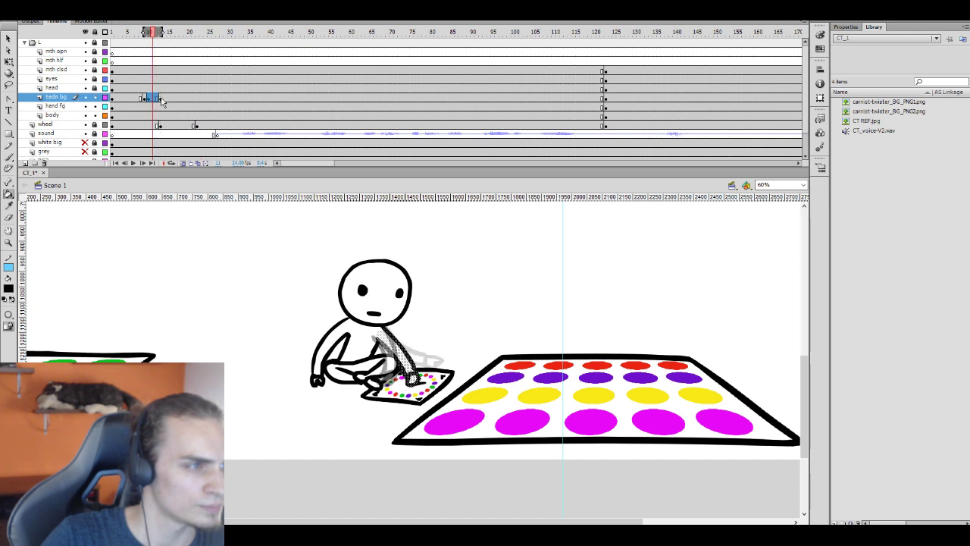
left_click(161, 101)
key("Return")
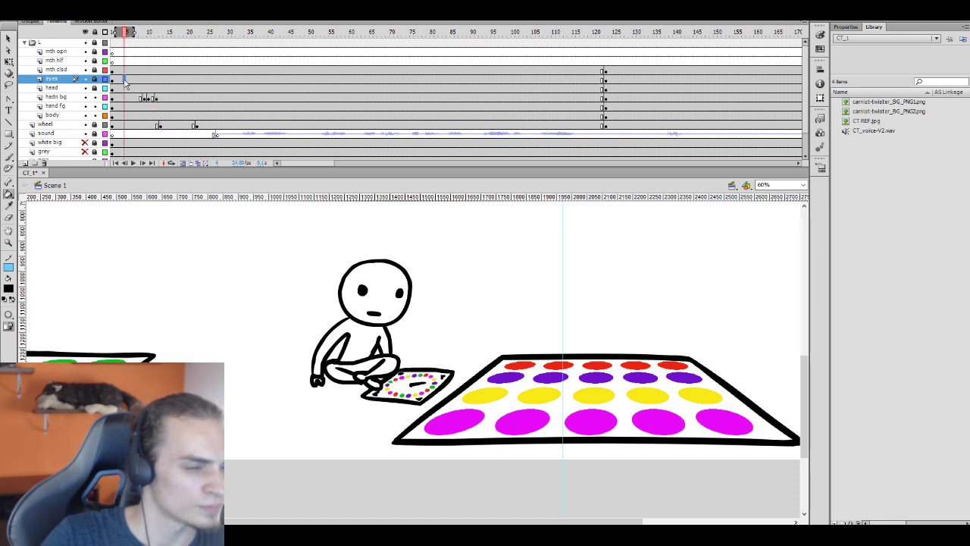
Replay the retimed arm flick from the early frames and examine the spinner needle on the wheel layer between frames 11 and 19
left_click(134, 88)
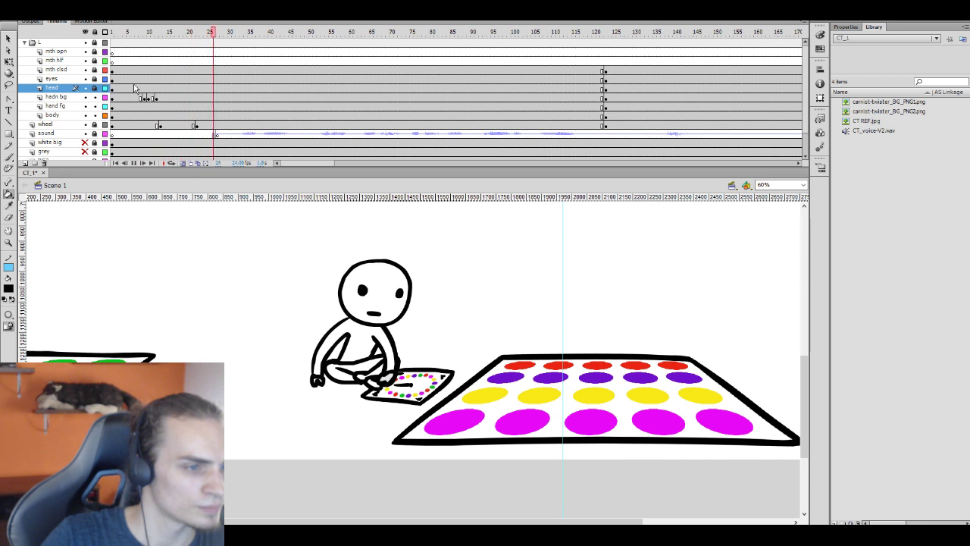
key("Return")
left_click(130, 98)
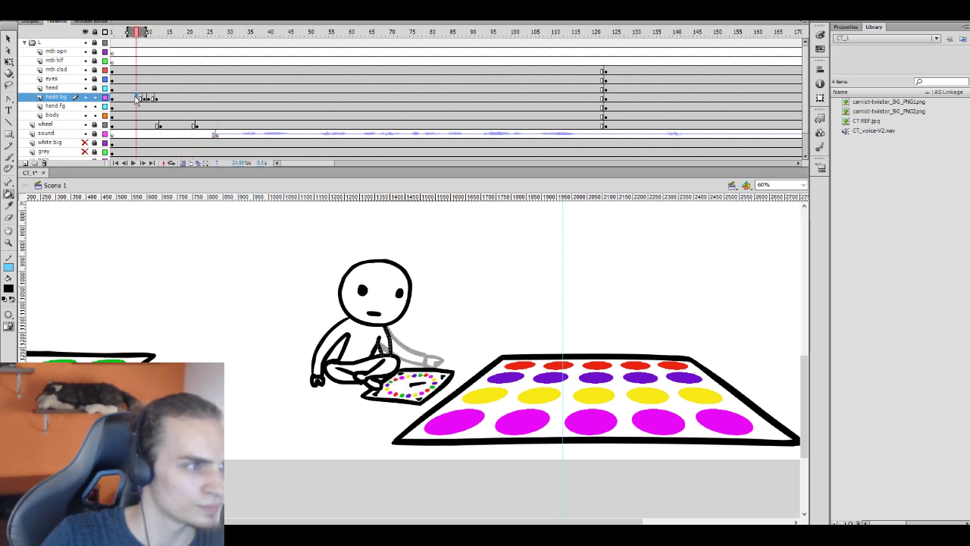
left_click(132, 88)
key("Return")
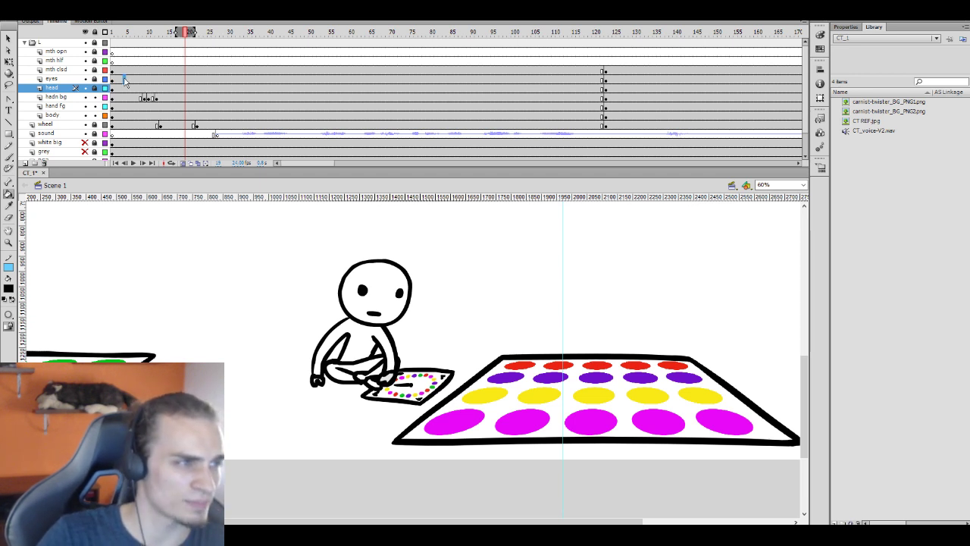
left_click(124, 79)
key("Return")
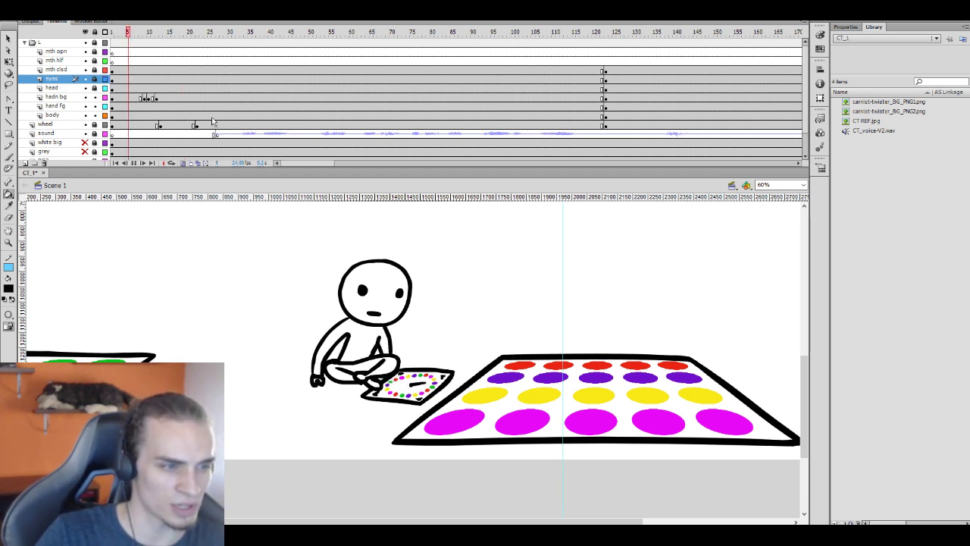
left_click(127, 88)
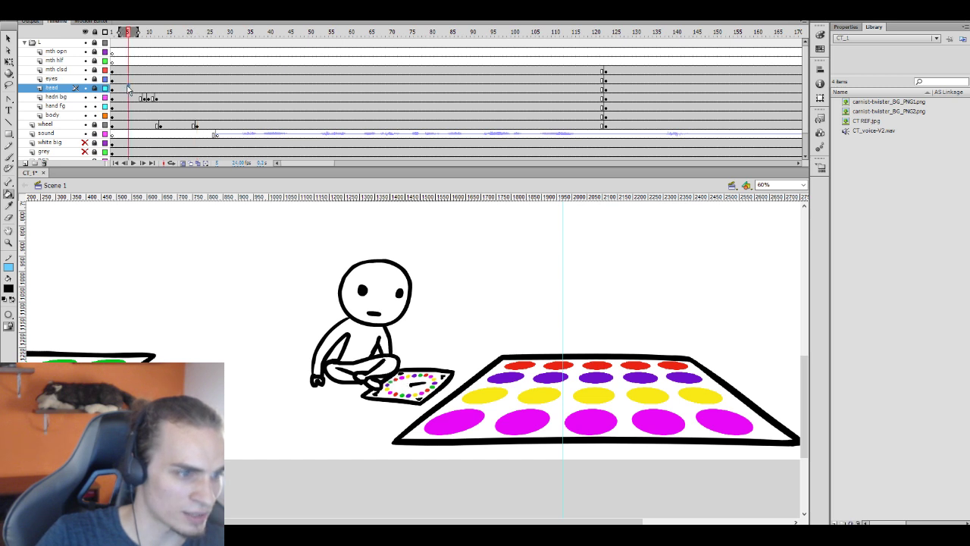
key("Return")
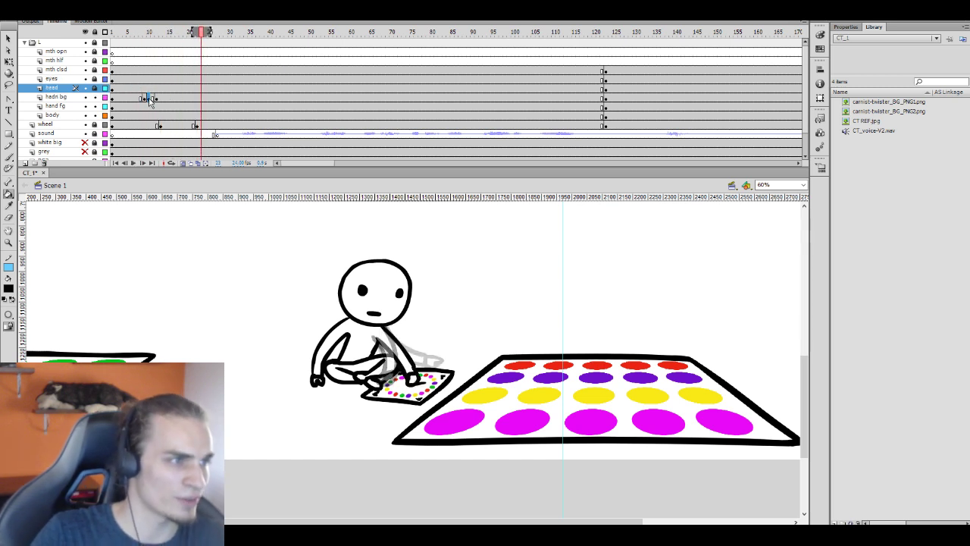
left_click(147, 98)
left_click(159, 125)
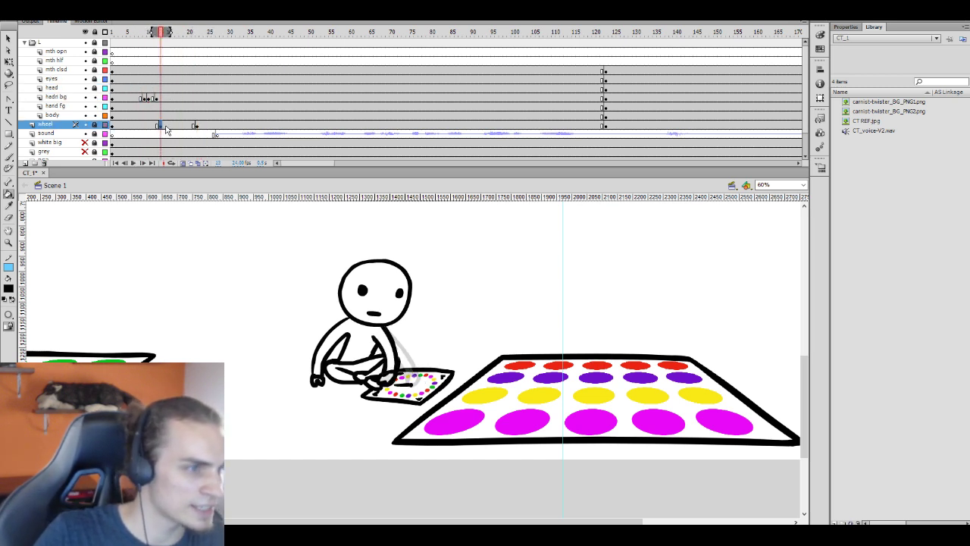
left_click(151, 126)
left_click(184, 126)
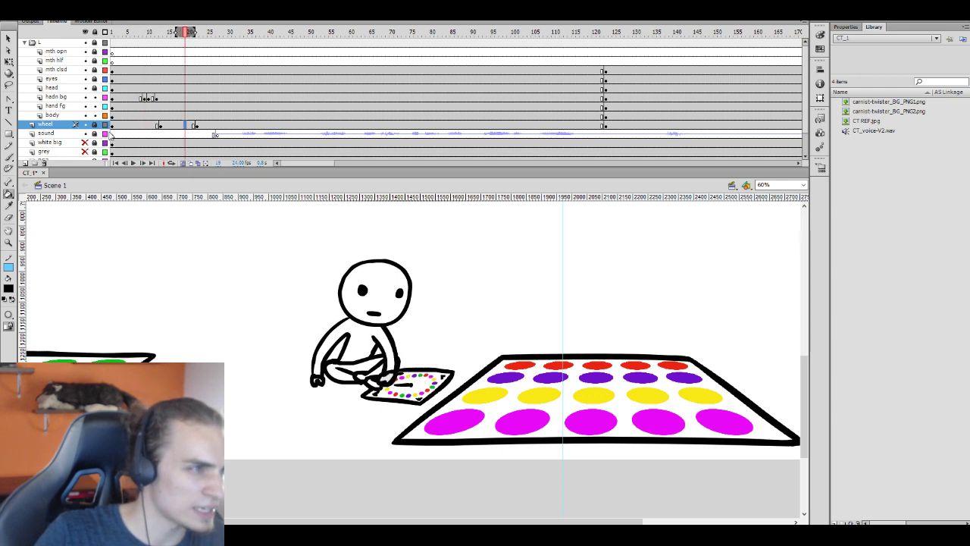
Clear the existing needle drawing from the wheel layer's keyframe at frame 13
left_click(160, 125)
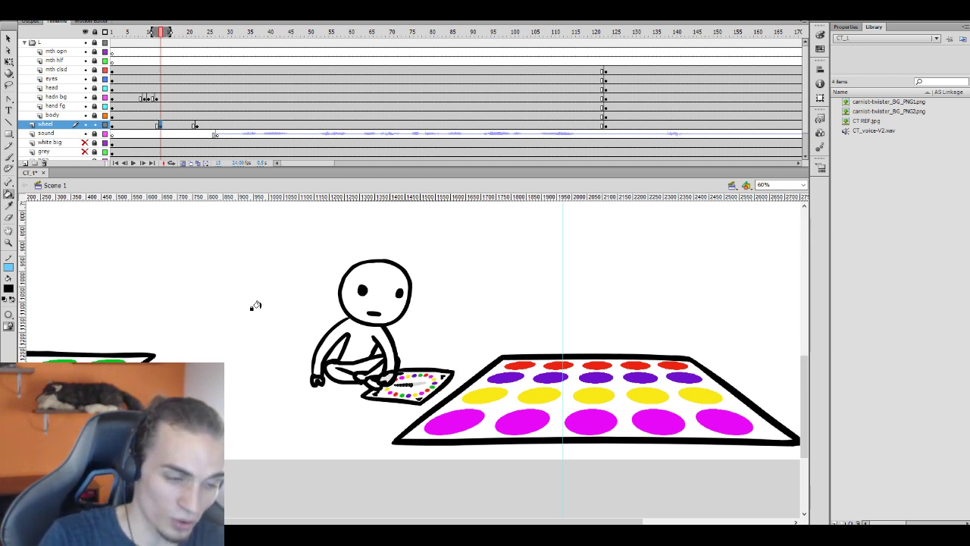
key("Delete")
key("i")
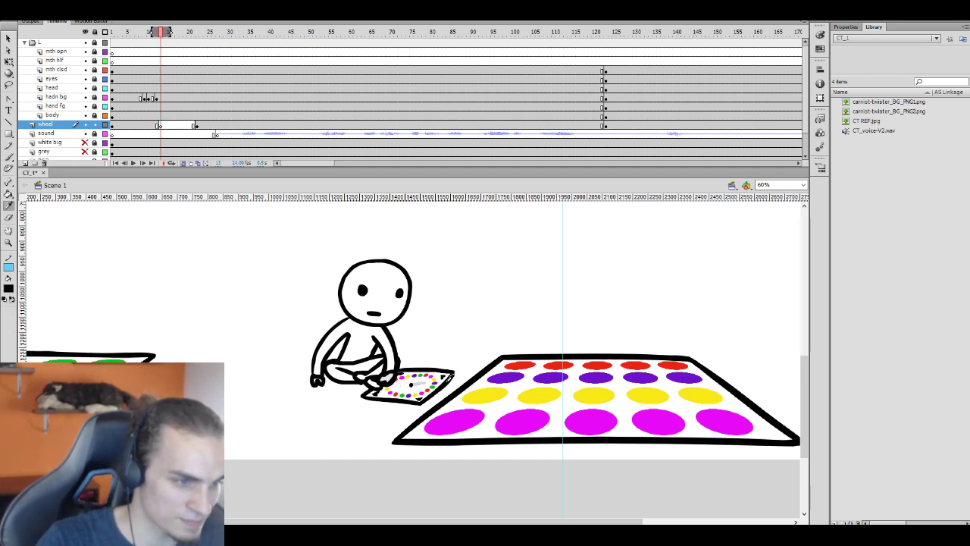
left_click(455, 362)
left_click(786, 184)
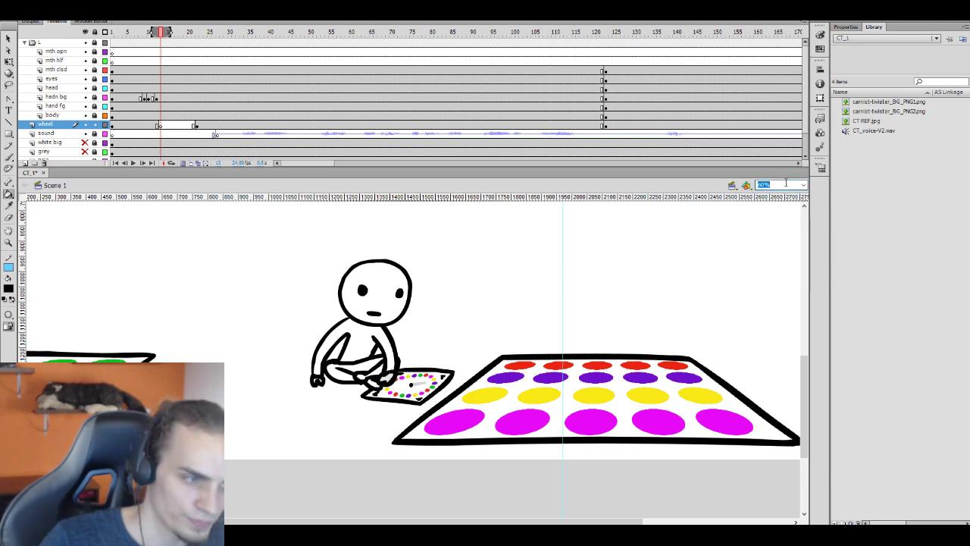
type("70")
key("Return")
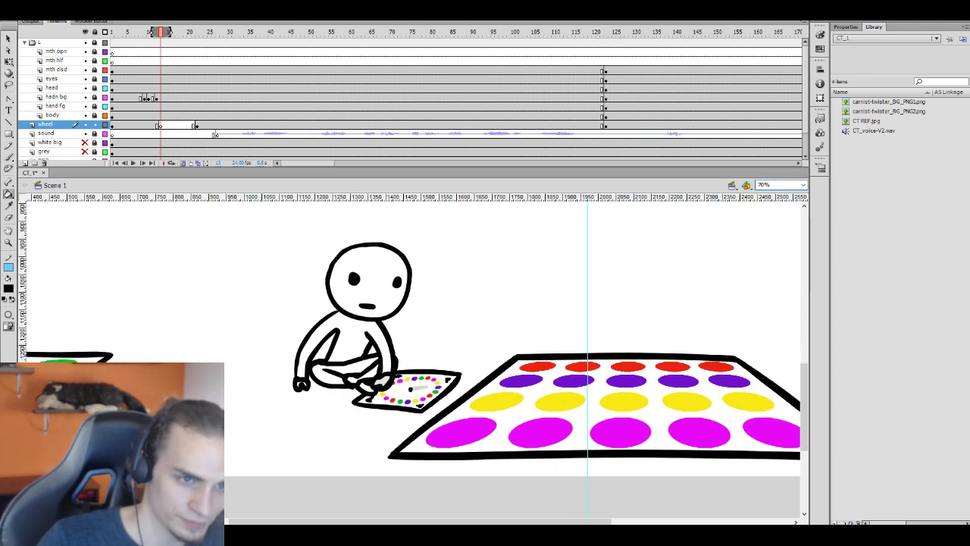
Paint a black pivot dot at the spinner's centre on frame 13, with short motion-blur strokes on both sides forming a nearly horizontal spinning needle
key("l")
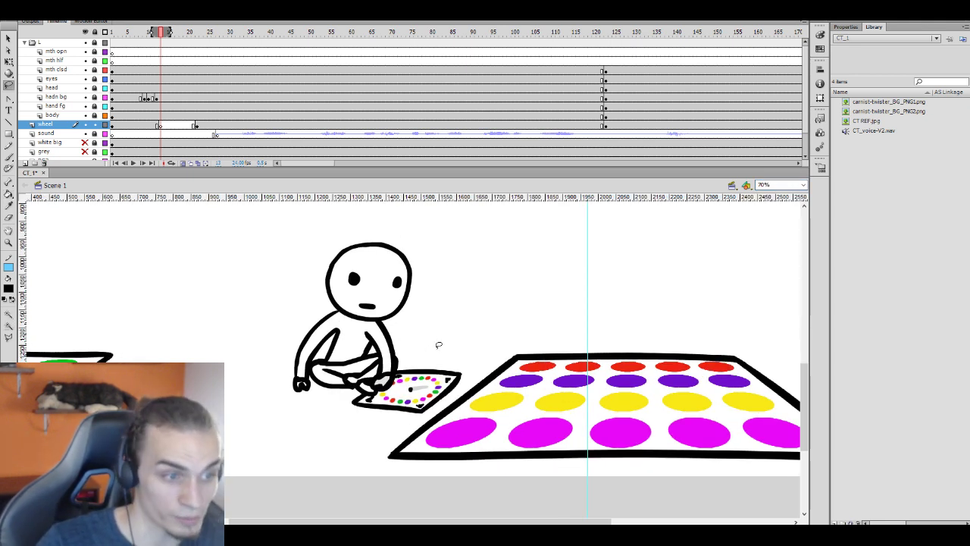
left_click_drag(437, 346, 427, 329)
key("b")
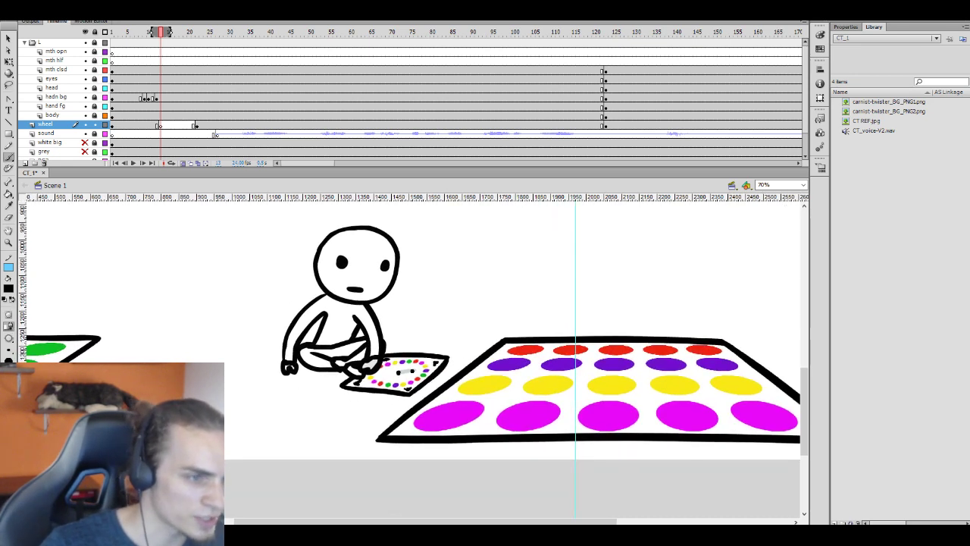
left_click(400, 371)
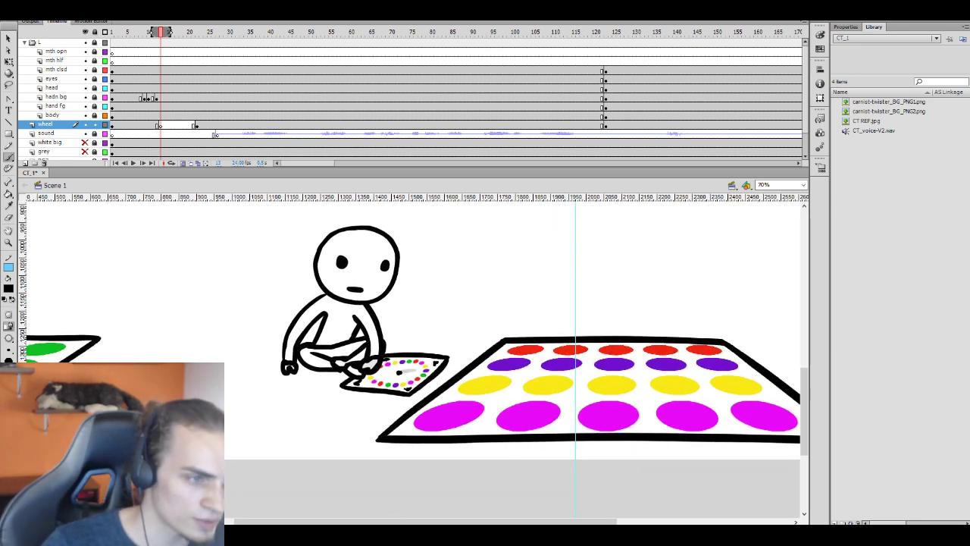
left_click_drag(400, 372, 418, 379)
key("ctrl+z")
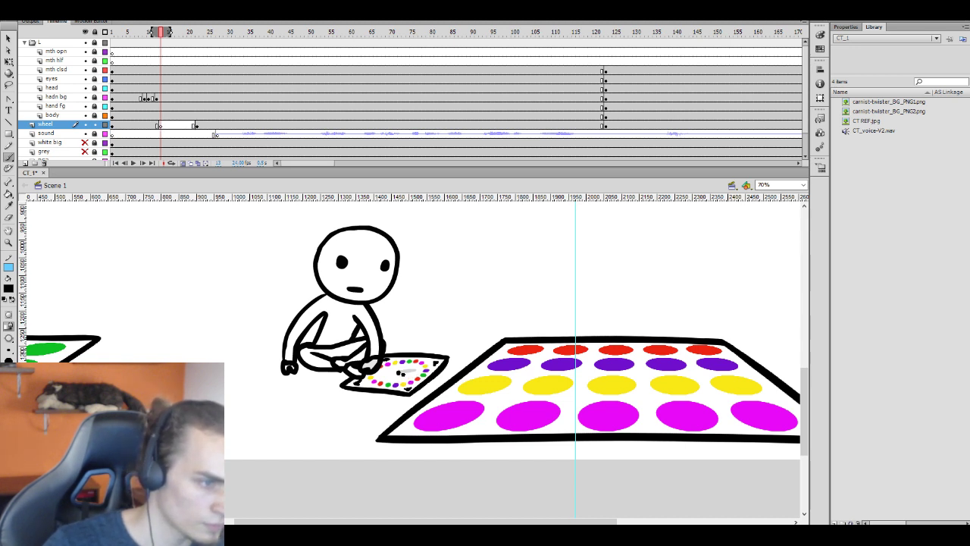
left_click(764, 184)
type("100")
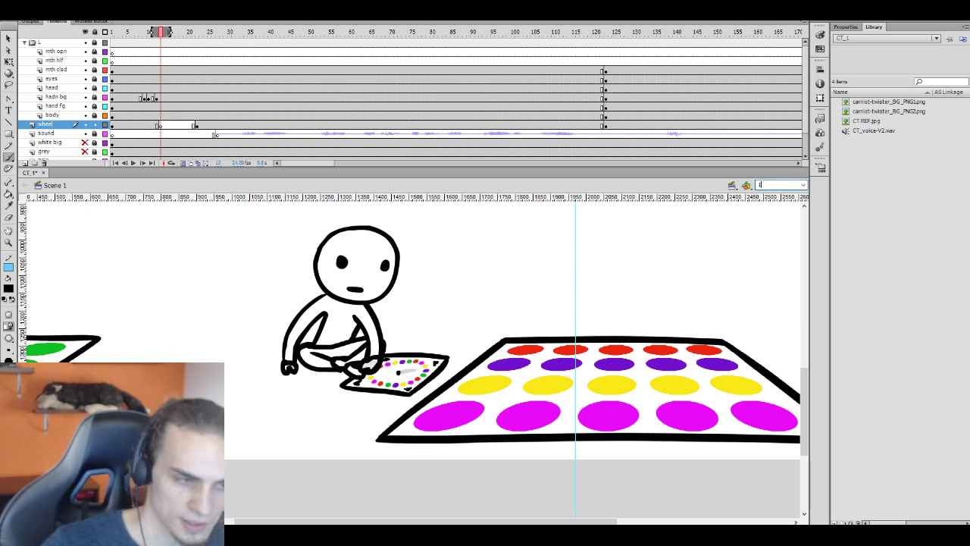
key("Return")
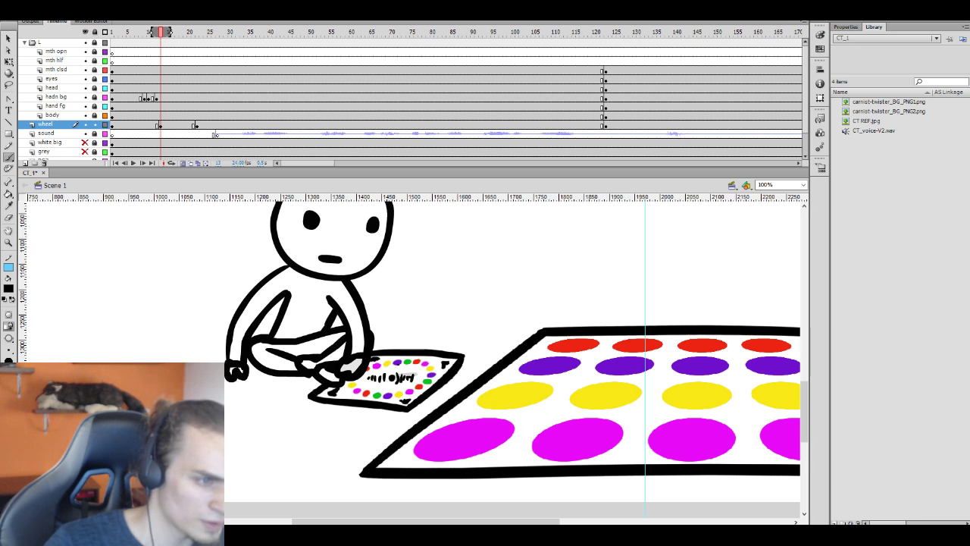
Nudge the blur strokes left of the needle's pivot with Free Transform so they line up with the dot
key("v")
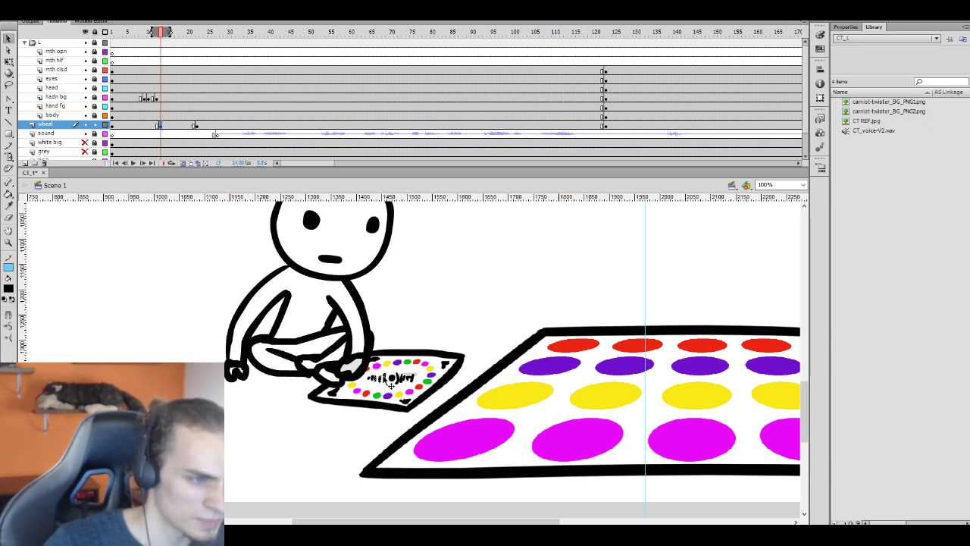
key("q")
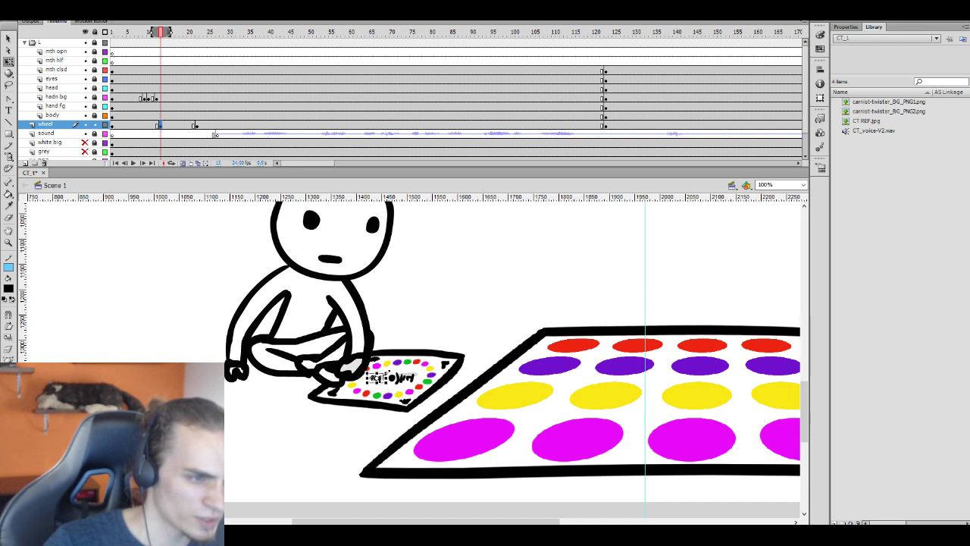
left_click_drag(388, 373, 391, 379)
left_click(405, 357)
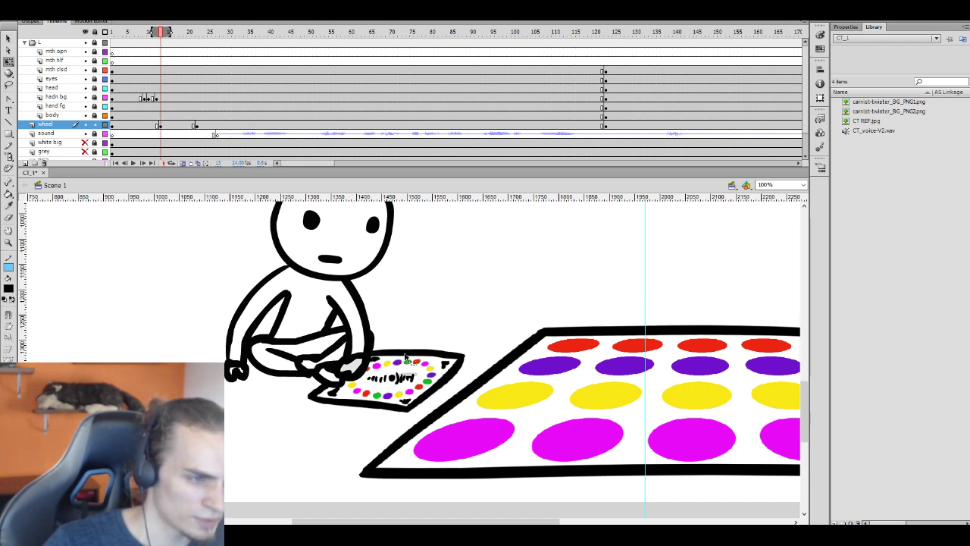
Adjust the blur strokes right of the needle's pivot with Free Transform, placing them slightly closer to the dot
left_click(404, 384)
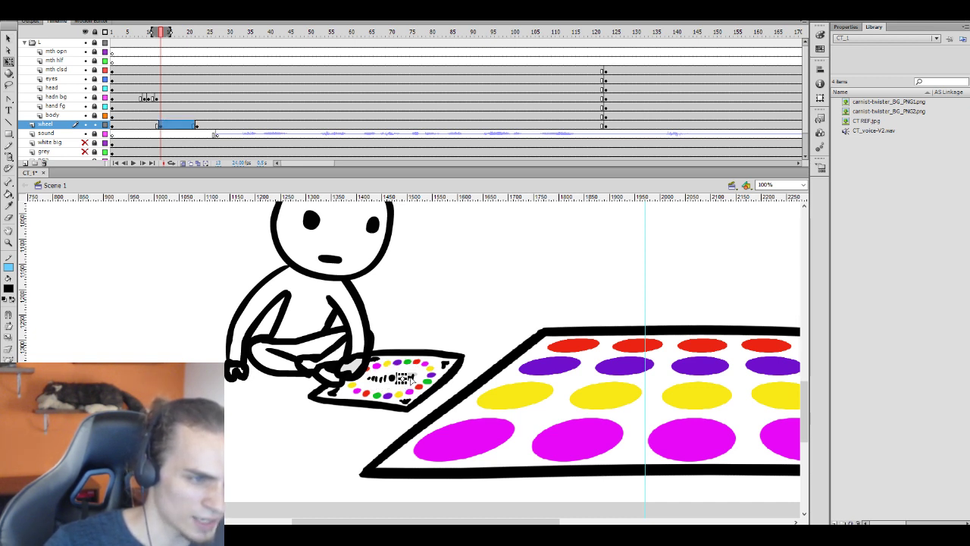
left_click(414, 333)
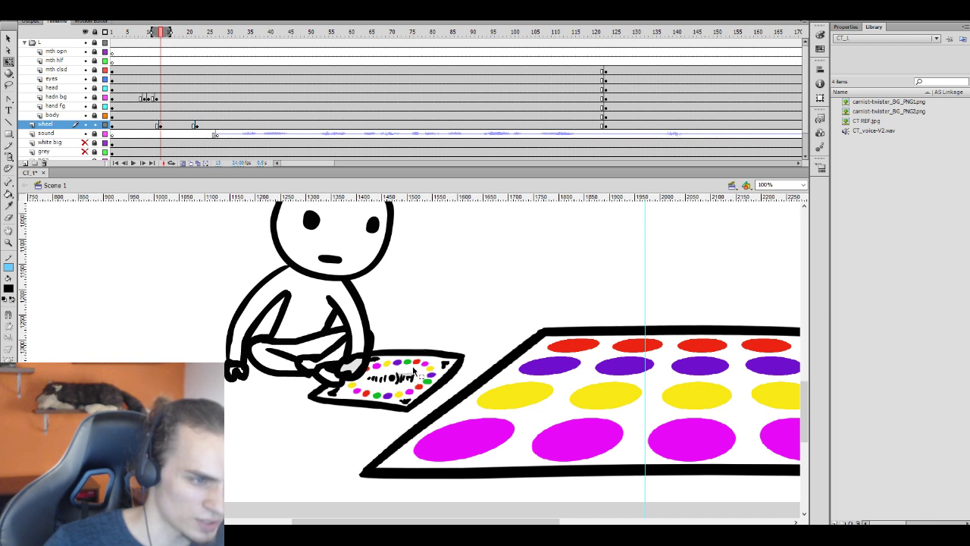
left_click(404, 381)
left_click(411, 343)
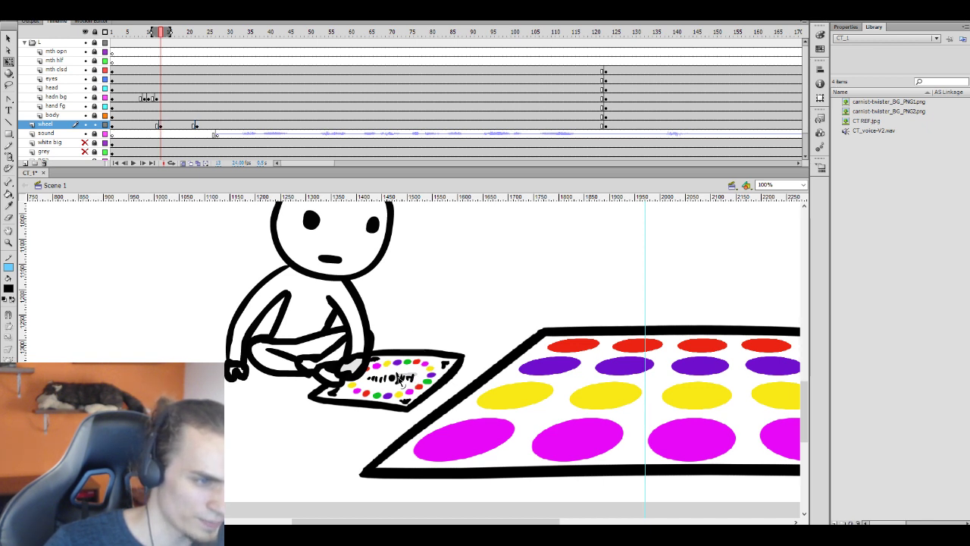
left_click(397, 379)
left_click(409, 365)
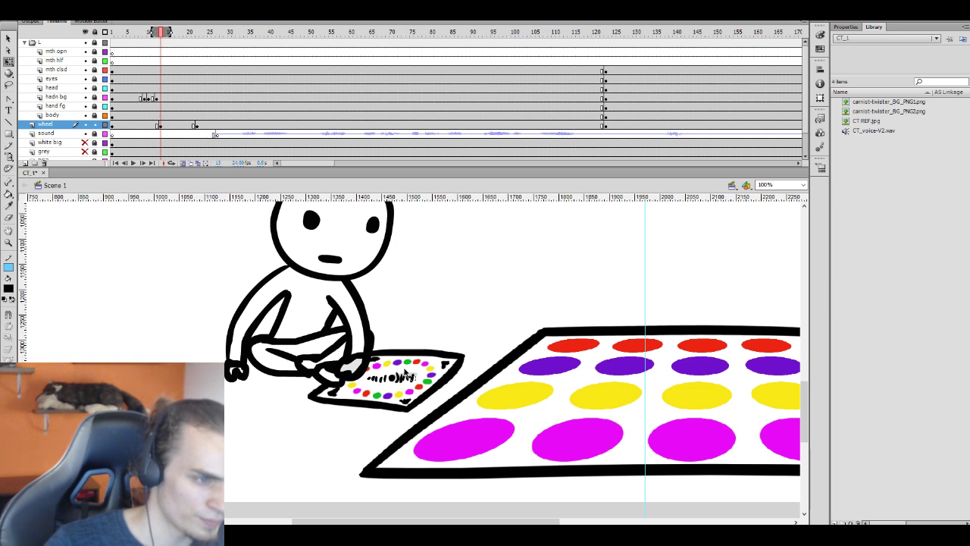
left_click(404, 382)
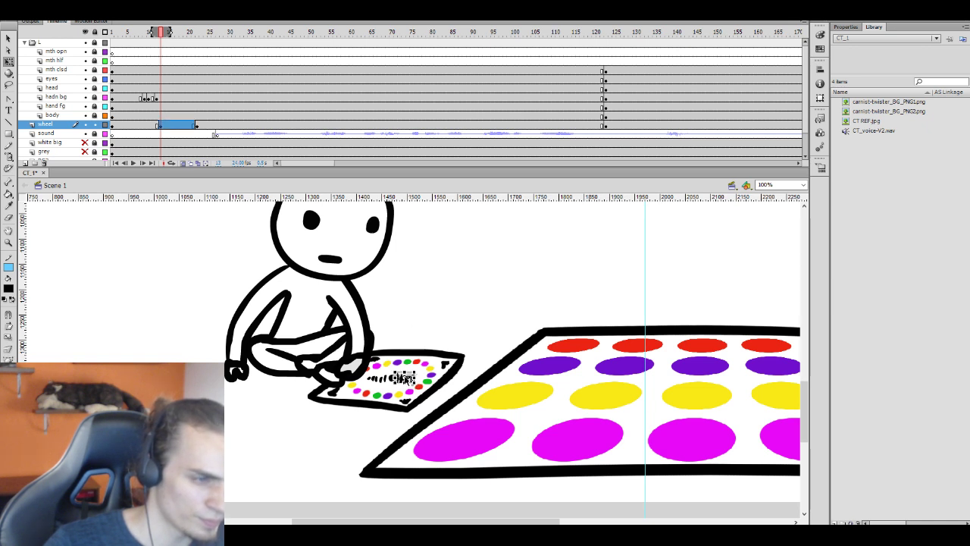
left_click(417, 331)
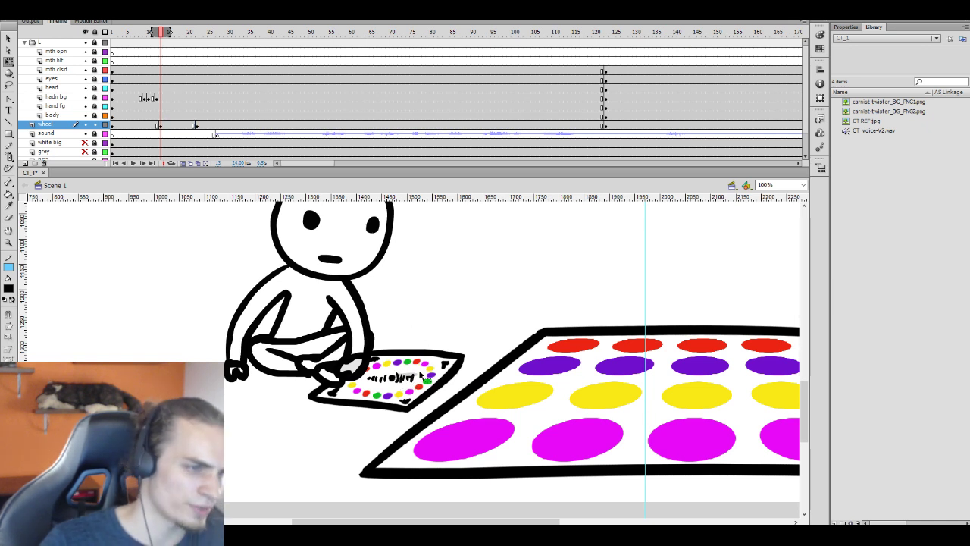
Play the animation from around frame 9 to check the blurred needle after the arm flick
left_click(144, 107)
key("Return")
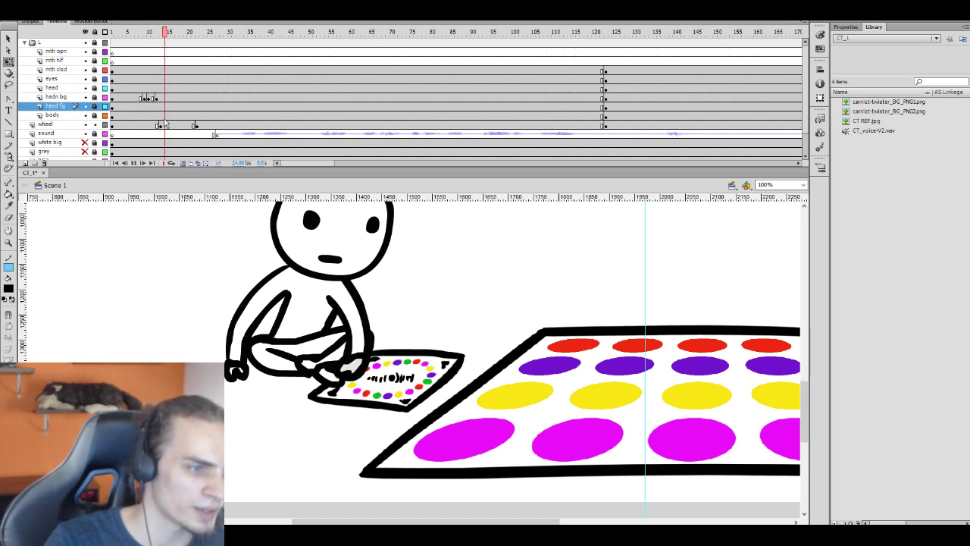
key("Return")
Insert a blank keyframe at frame 15 on the wheel layer and paint a pivot dot with blur strokes along a downward-right diagonal
left_click(170, 127)
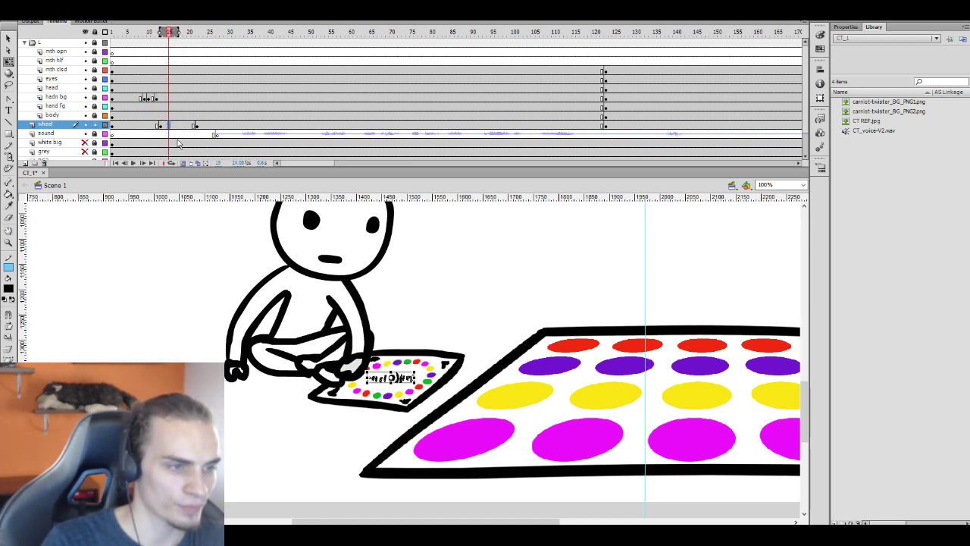
key("F7")
key("b")
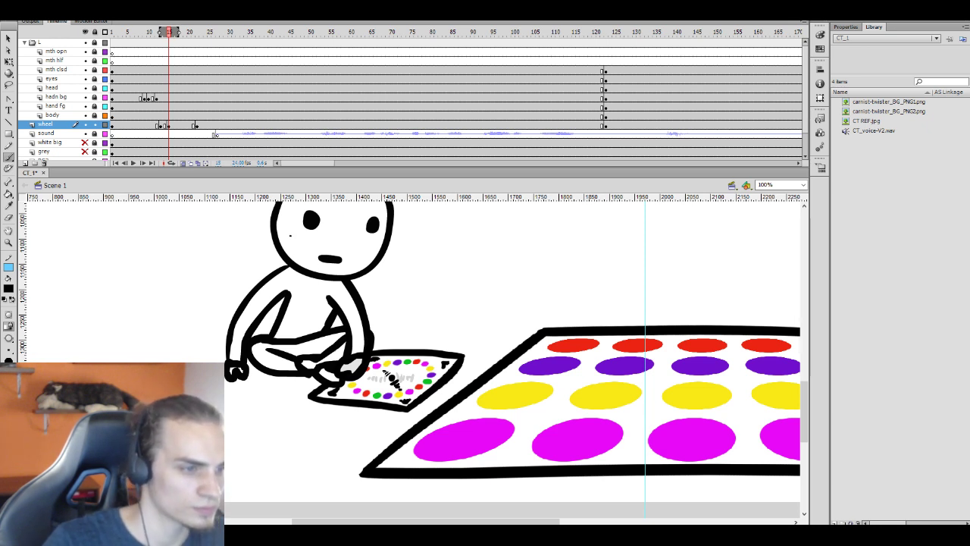
Adjust the upper-left blur strokes of the diagonal needle on frame 15 with Free Transform
key("v")
left_click(389, 378)
key("q")
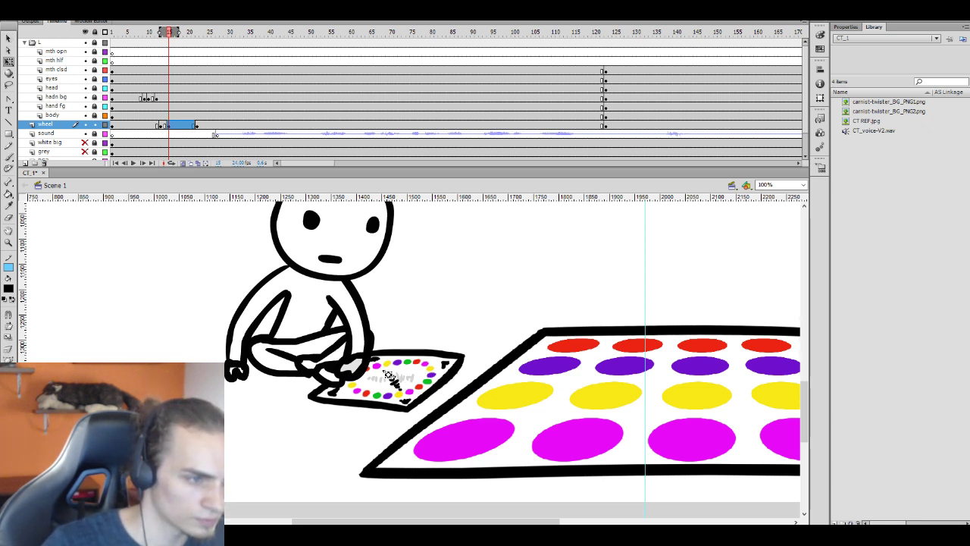
left_click(388, 375)
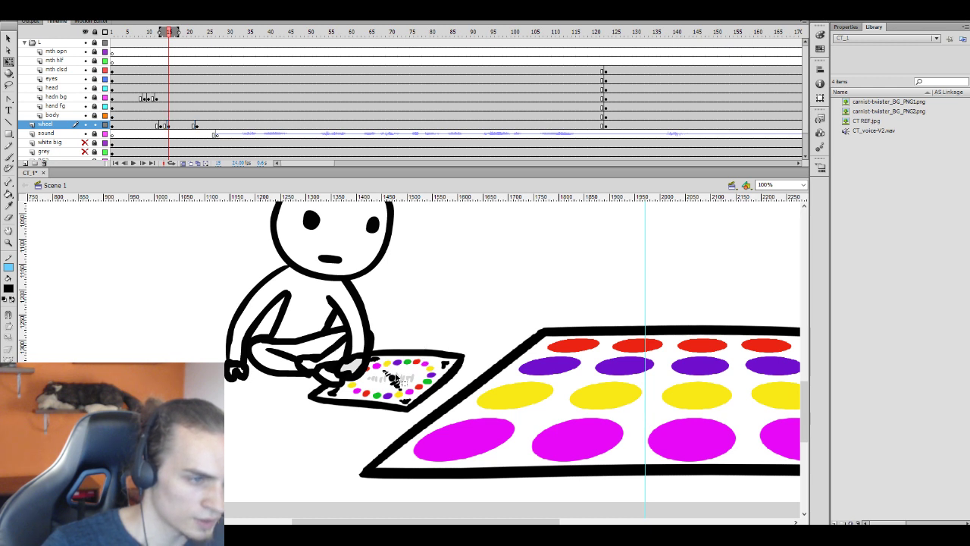
left_click(388, 376)
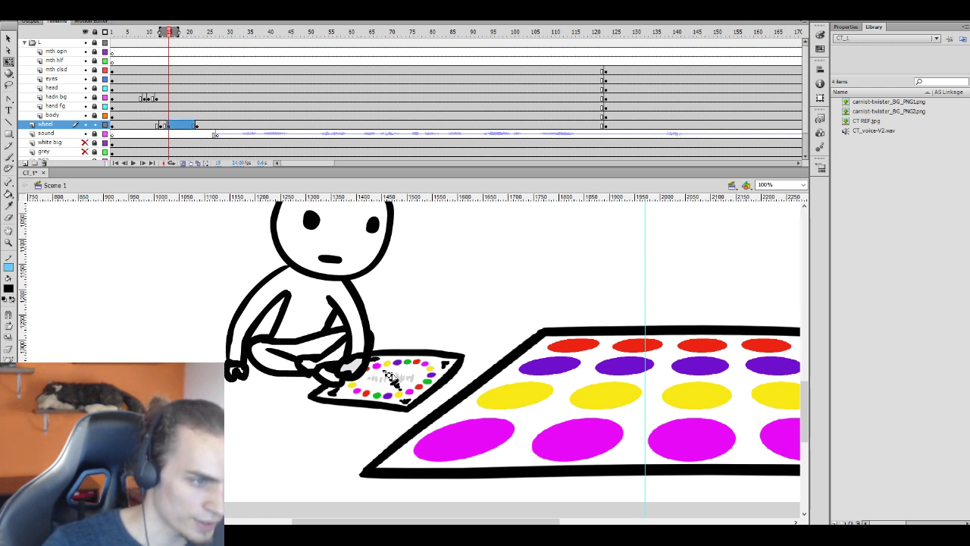
left_click(391, 338)
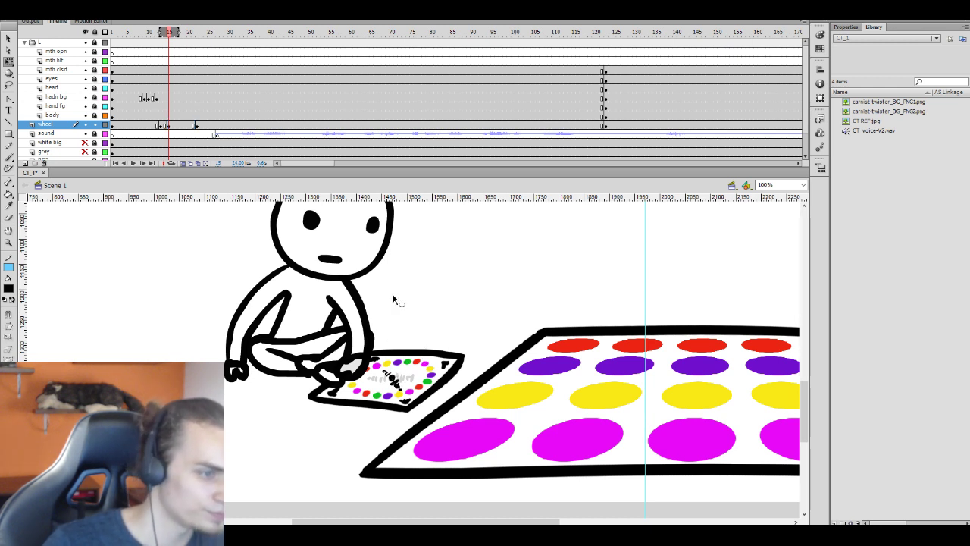
Replay the needle spin from around frame 10 and examine the wheel layer from frame 15 to frame 17
left_click(149, 114)
key("Return")
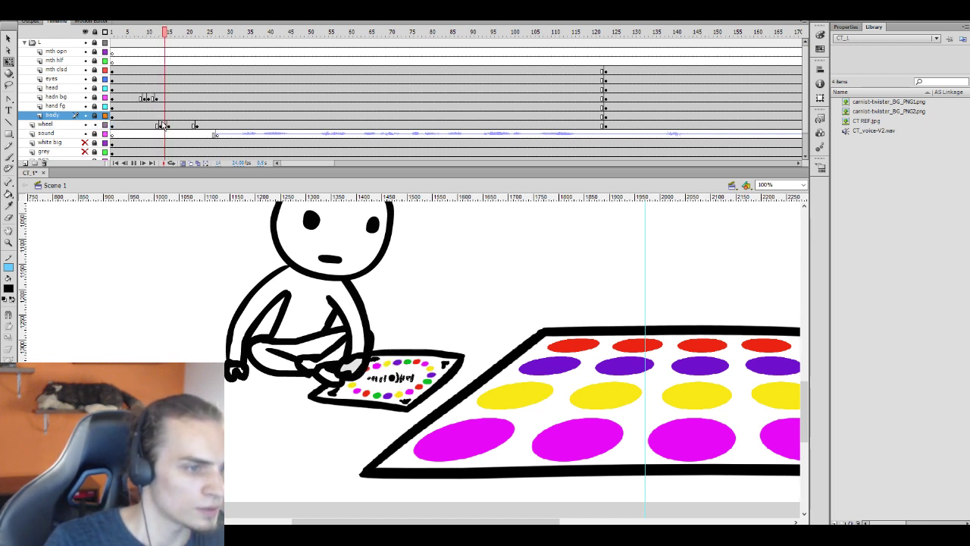
left_click(168, 125)
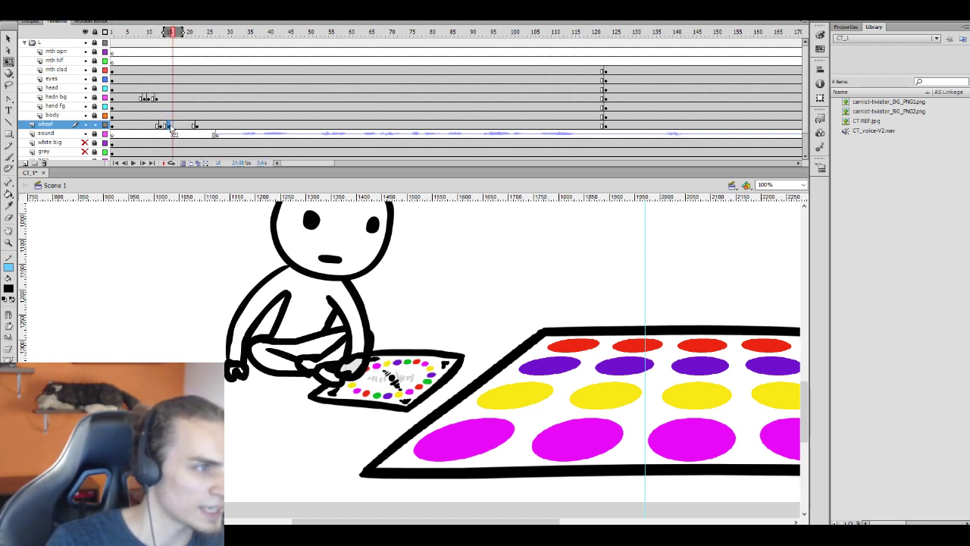
left_click(173, 125)
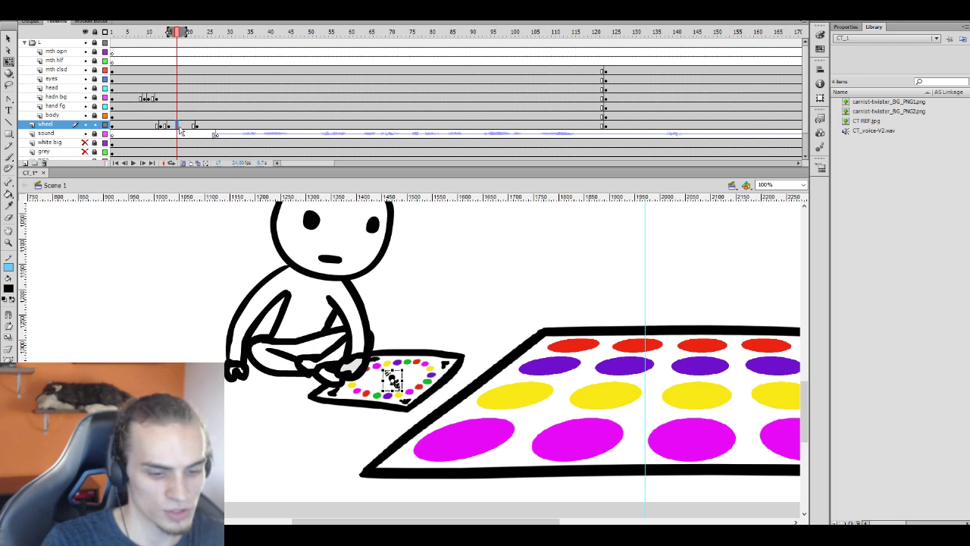
Rearrange the two blurred spinner drawings on the wheel layer so they occupy consecutive single frames 13 and 14
left_click(177, 125)
left_click(169, 126)
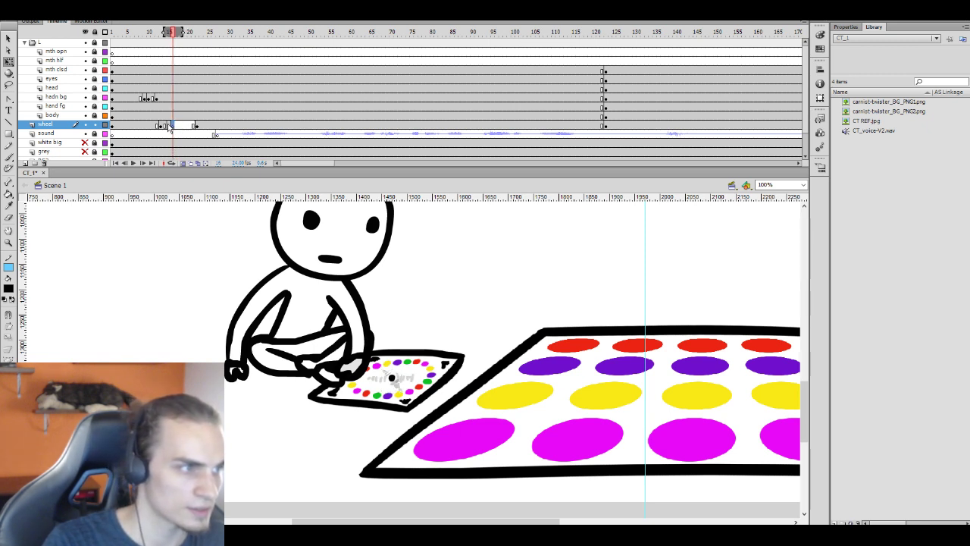
left_click(177, 126)
left_click(168, 126)
left_click(165, 126)
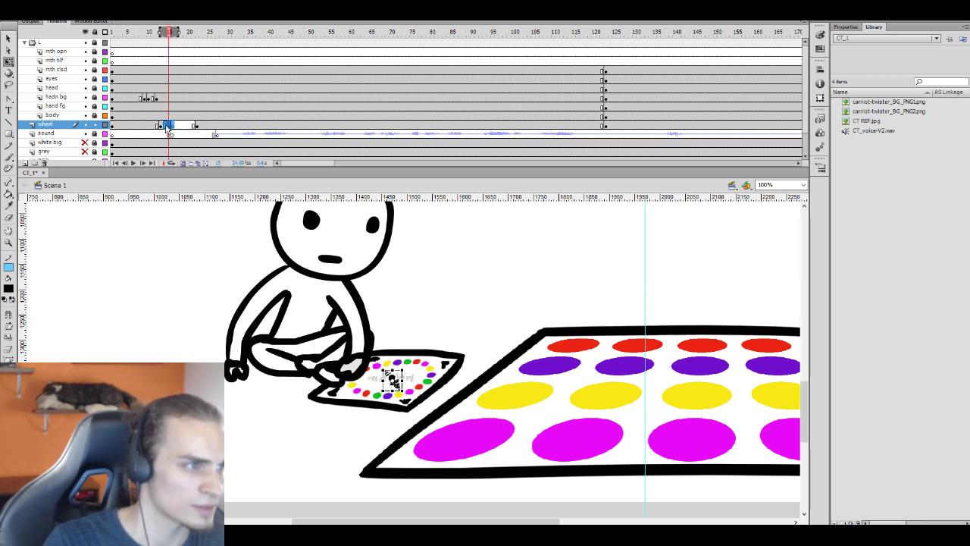
left_click(162, 126)
left_click(160, 126)
Insert a blank keyframe on every wheel layer frame from 15 to 21
left_click(173, 126)
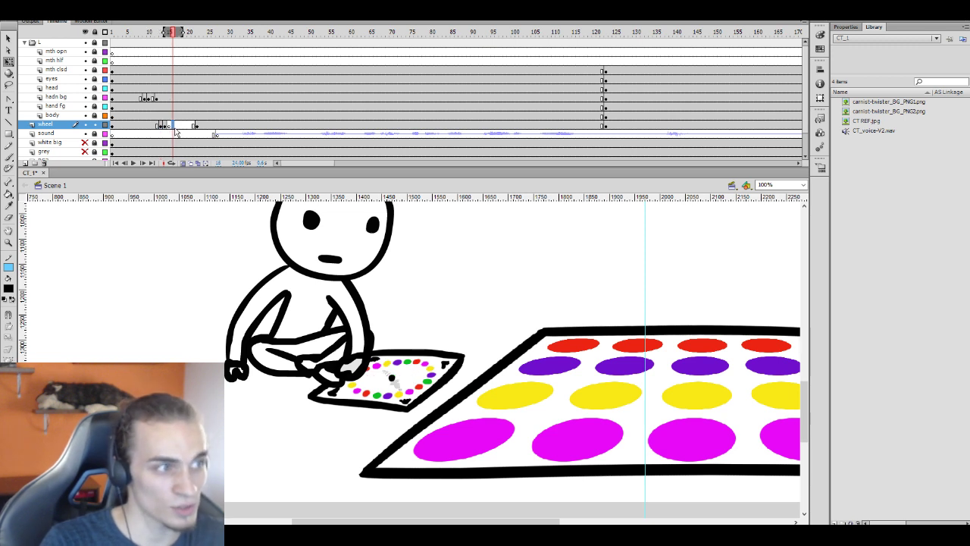
left_click(177, 126)
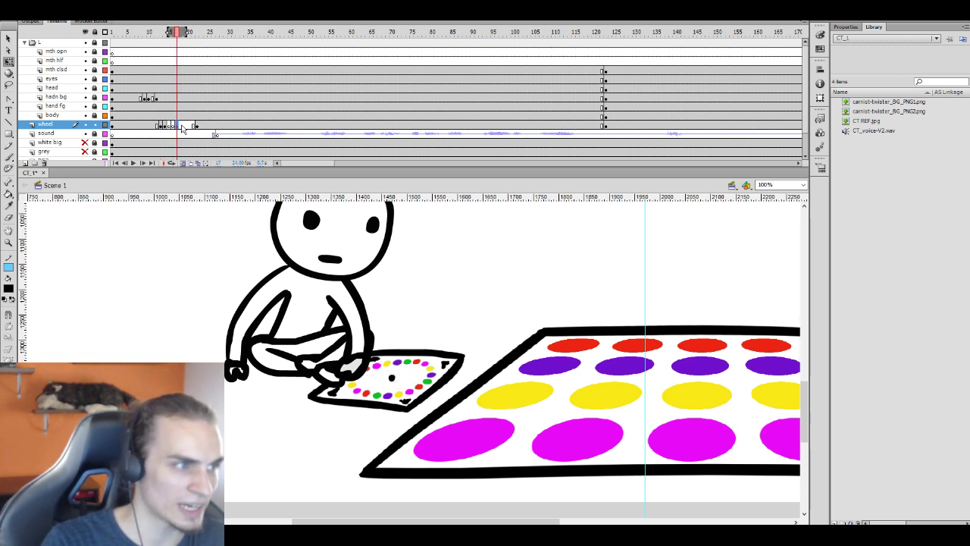
left_click(181, 126)
left_click(187, 126)
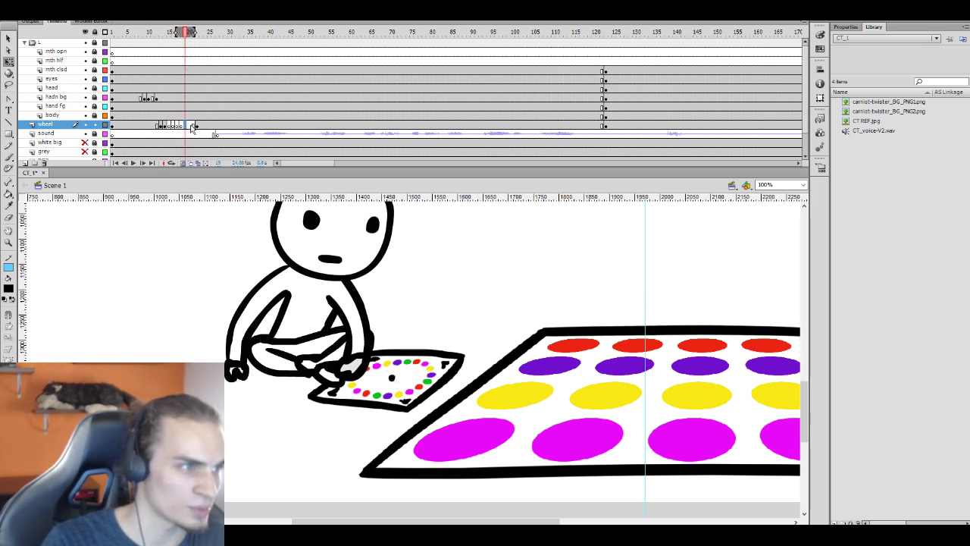
left_click(191, 126)
left_click_drag(186, 125, 195, 126)
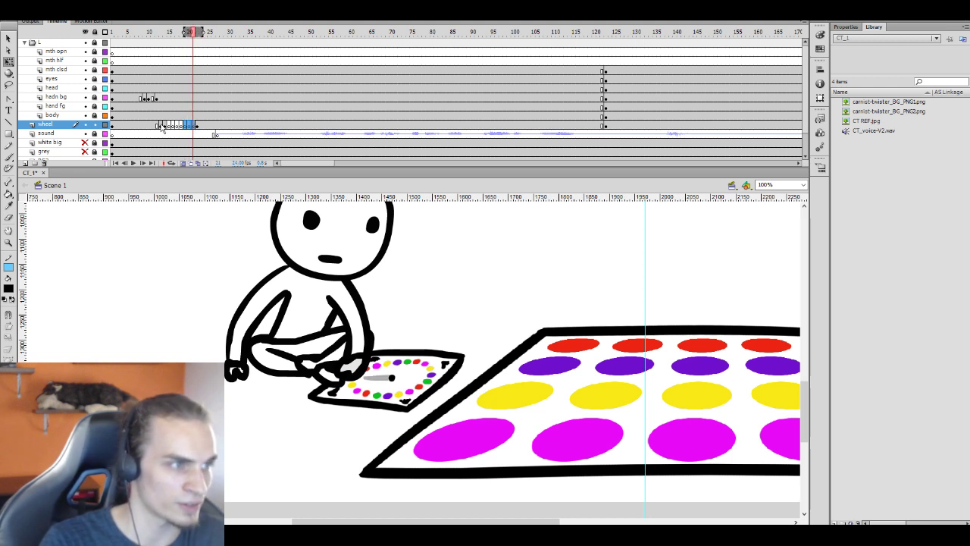
Fill the wheel layer's blank frames 15 to 21 with alternating copies of the two blurred spinner drawings
left_click(160, 126)
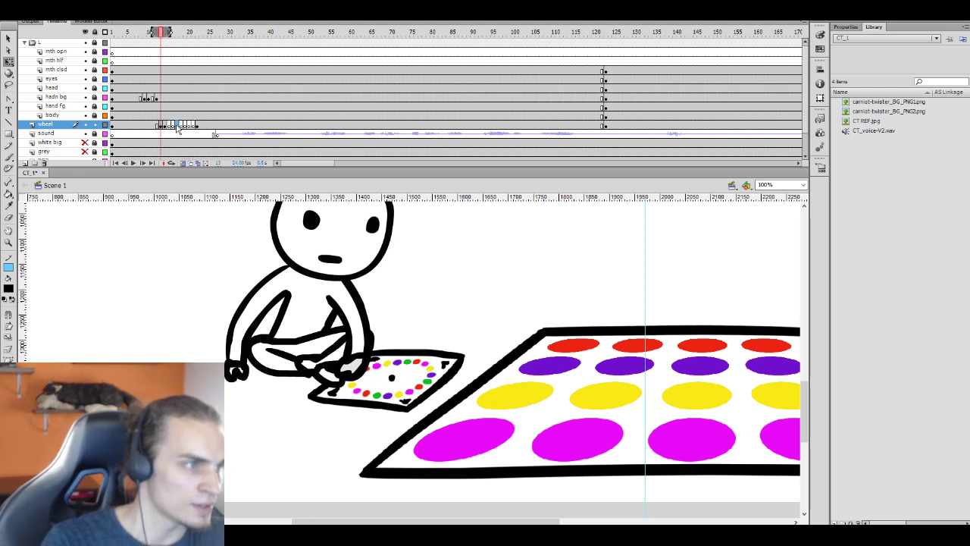
left_click(177, 126)
left_click(169, 125)
left_click(172, 126)
left_click(183, 126)
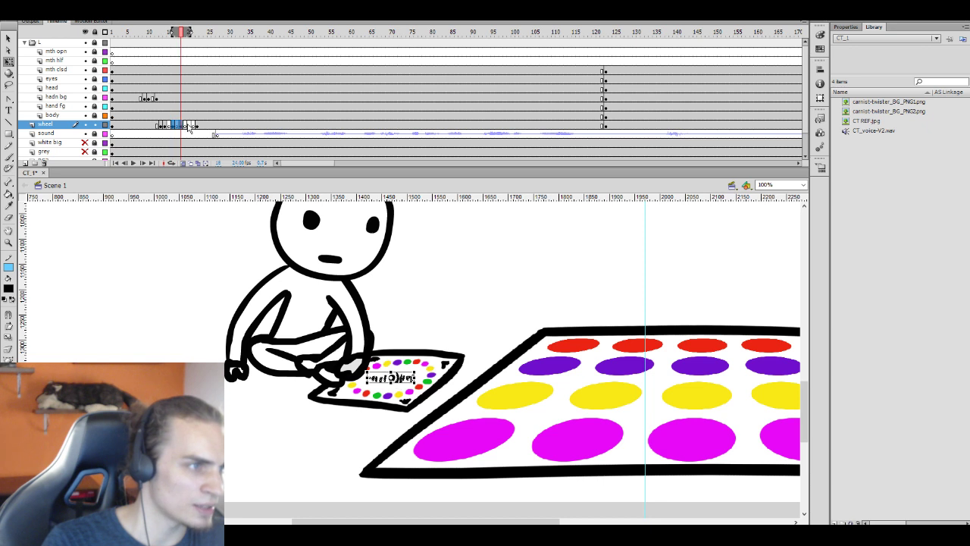
left_click(188, 126)
left_click(170, 126)
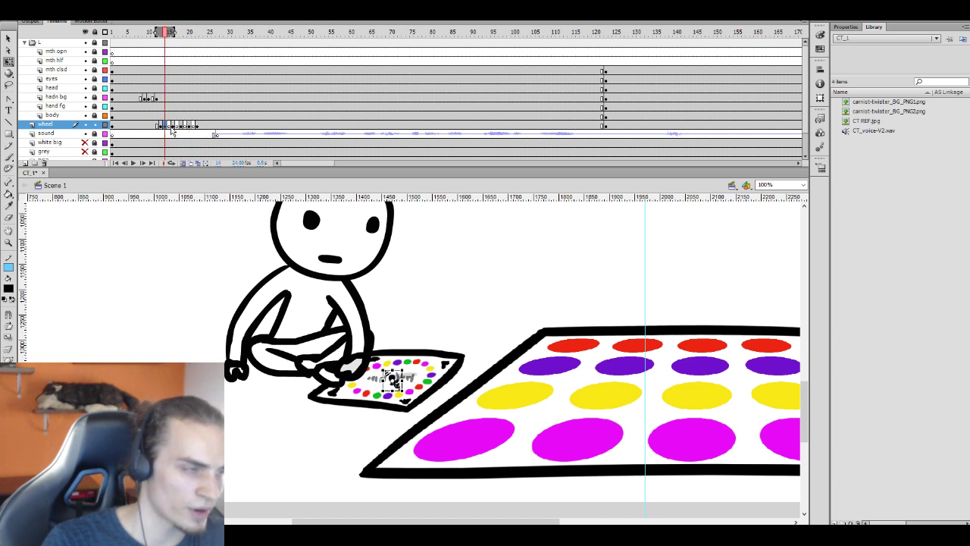
left_click_drag(170, 126, 194, 127)
Play back the scene from around frame 7 and again from frame 13 to check the spinner's motion
key("Return")
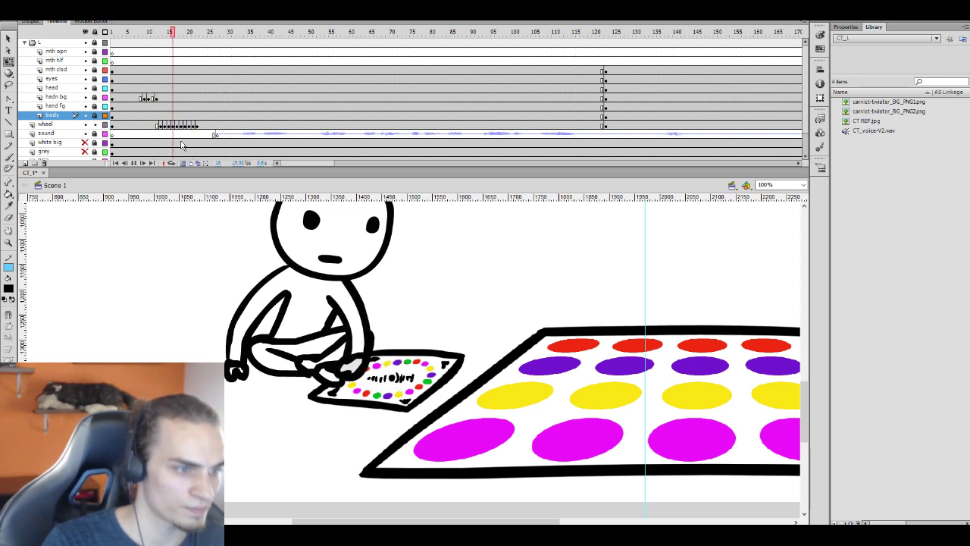
left_click(137, 107)
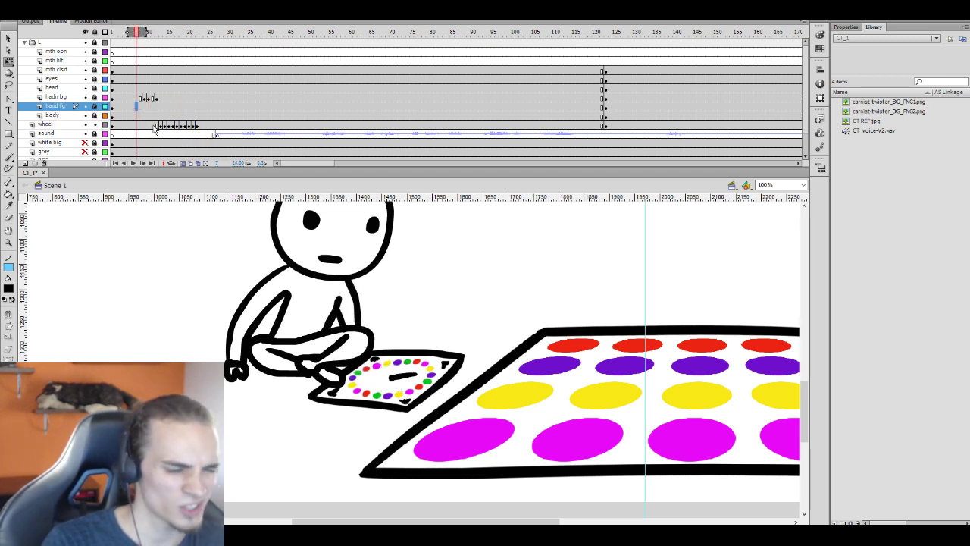
key("Return")
key("Return")
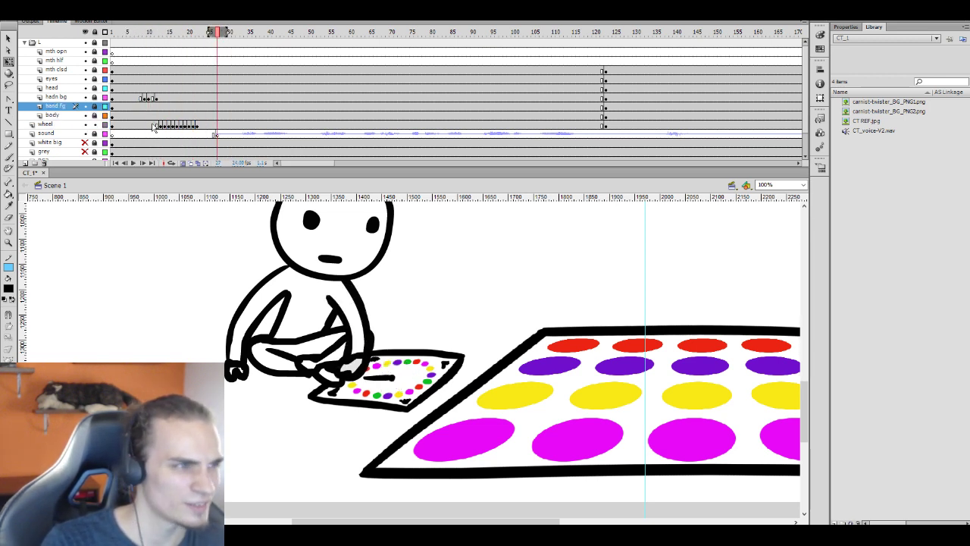
left_click(162, 115)
key("Return")
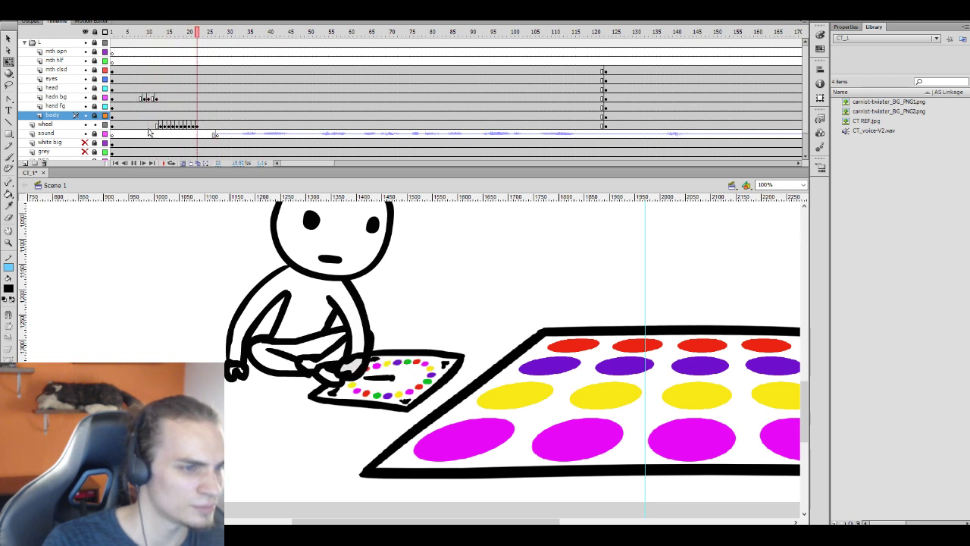
Keep the spinner's resting pose in a keyframe at frame 25 of the wheel layer and clear the drawing from frame 22
left_click(203, 125)
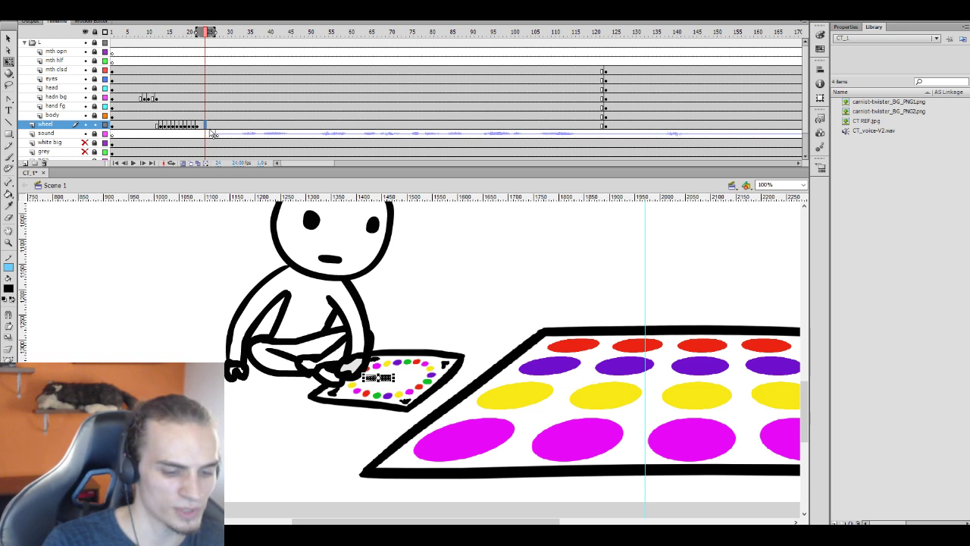
key("comma")
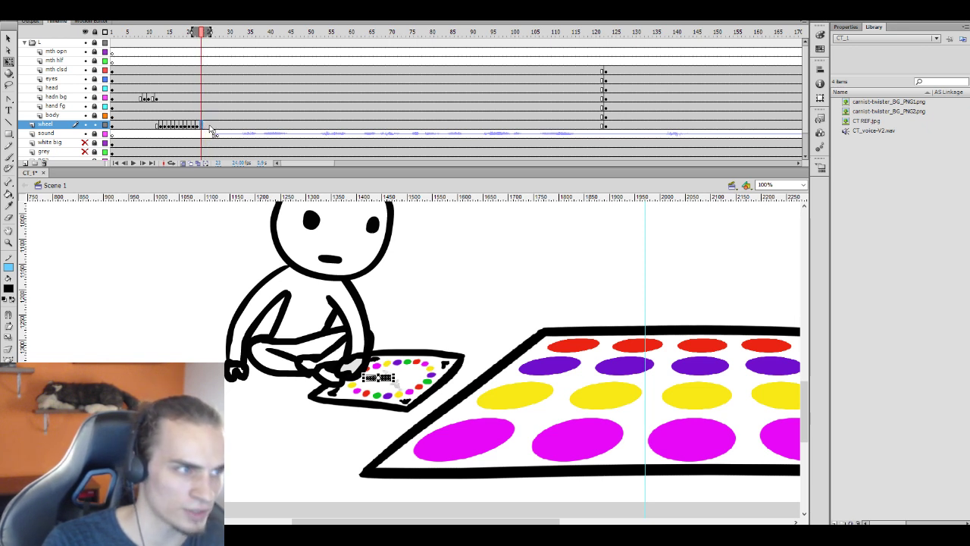
left_click(210, 126)
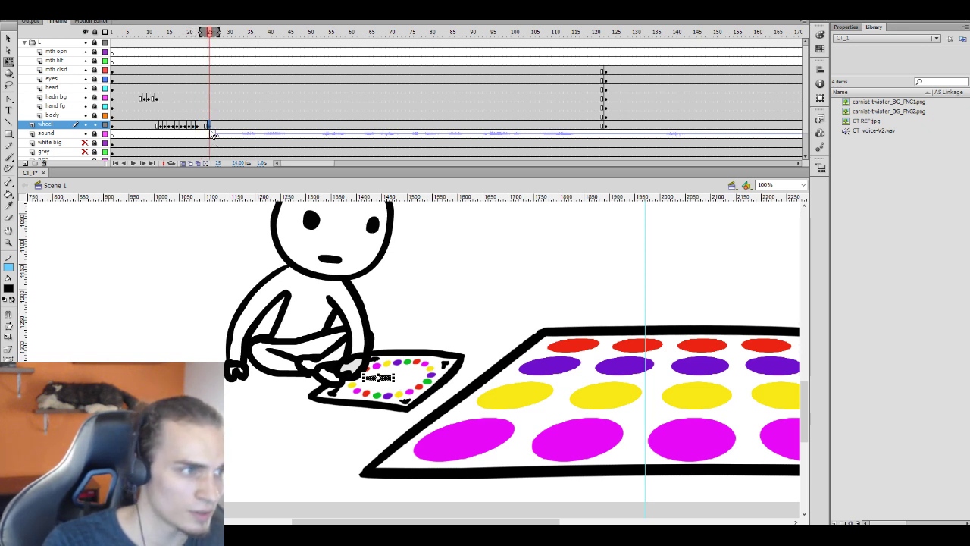
key("comma")
key("comma")
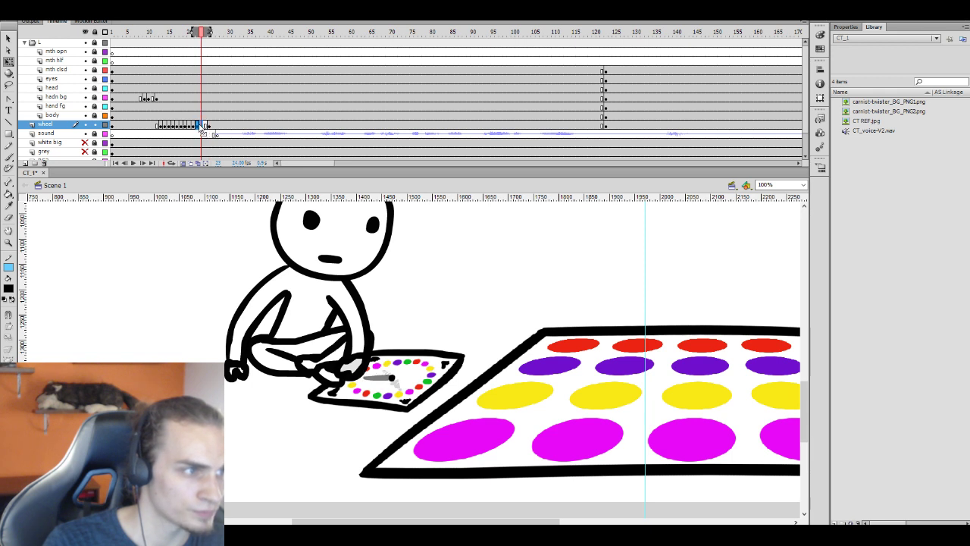
key("comma")
key("b")
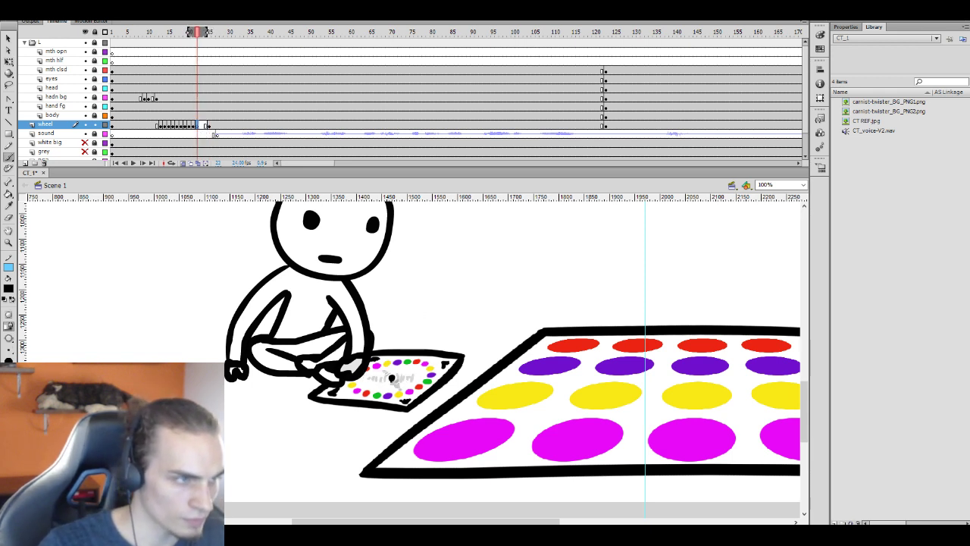
Brush a short motion-blurred spinner arm pointing down from the hub on the wheel layer, starting at frame 22
left_click(213, 126)
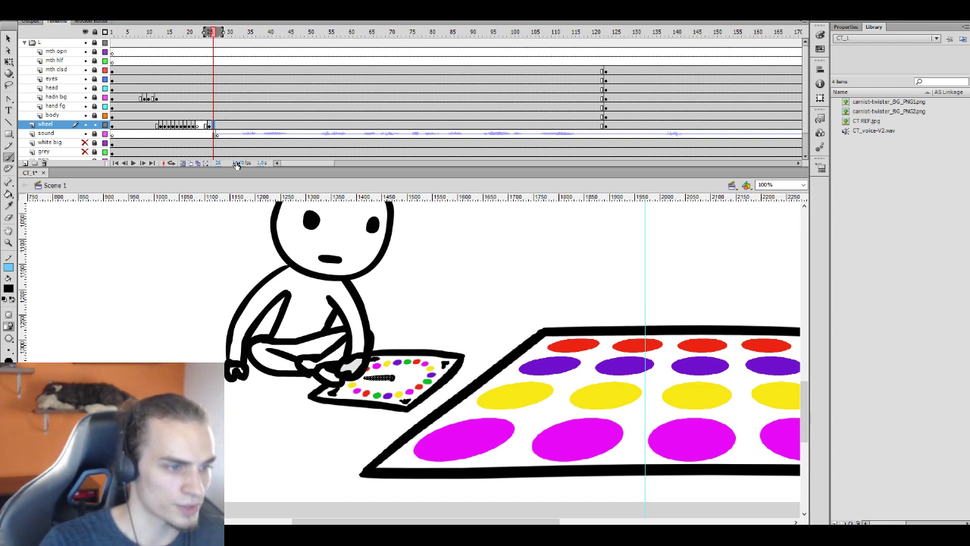
key("comma")
key("comma")
key("comma")
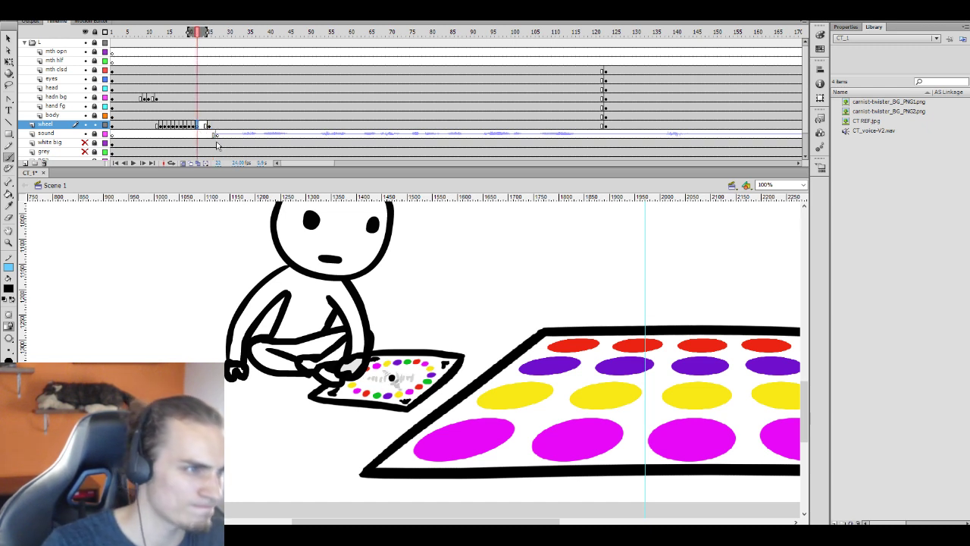
key("period")
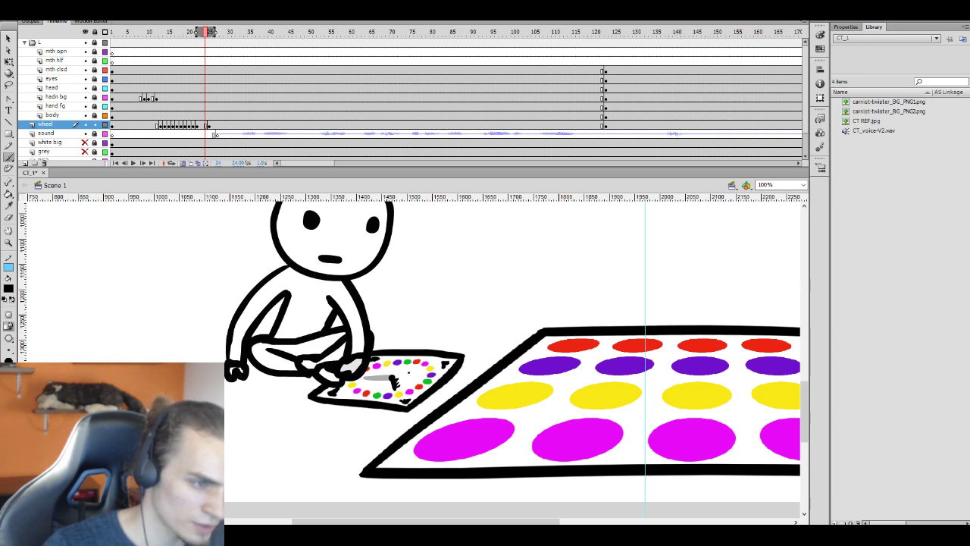
Erase the stray dot beside the new spinner drawing and inspect it at 200% zoom, ending at 100%
key("e")
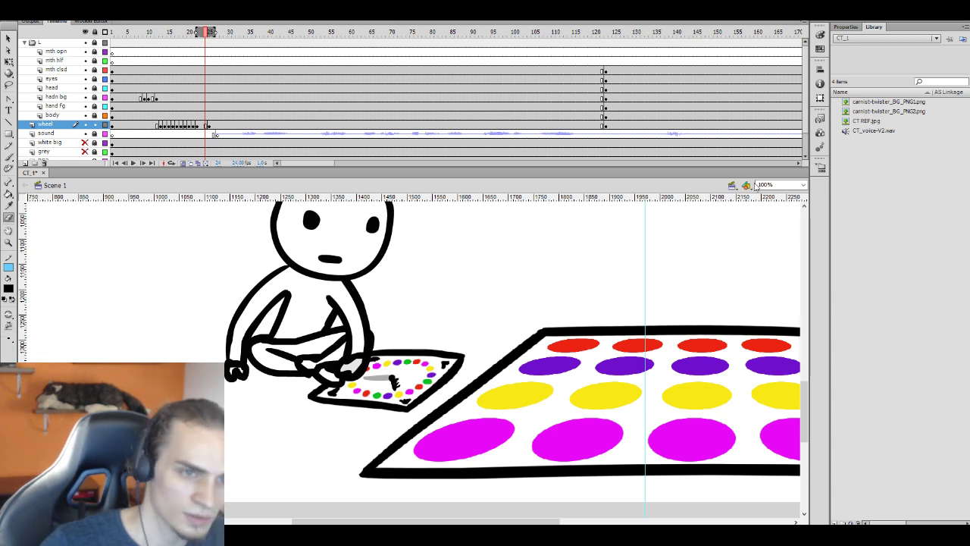
left_click(802, 184)
left_click(783, 233)
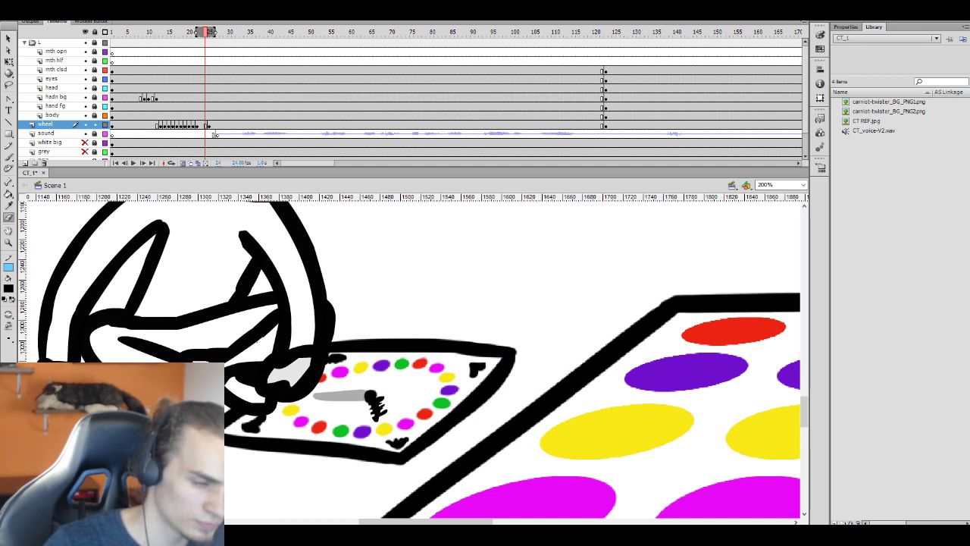
key("b")
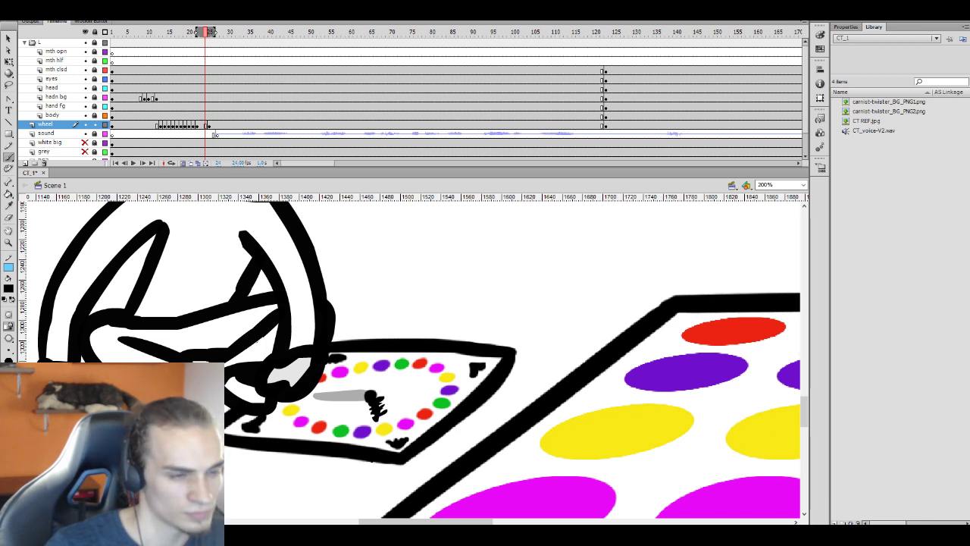
left_click(780, 186)
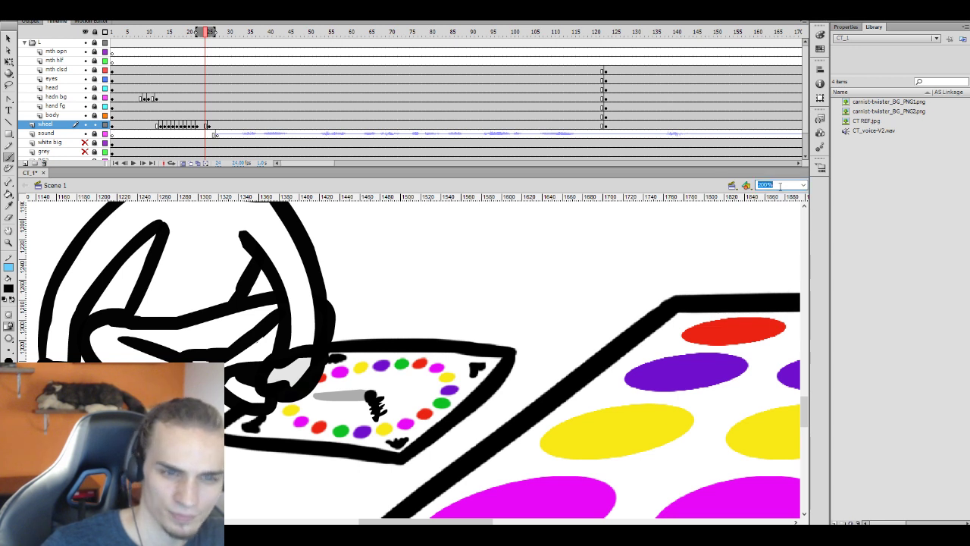
type("100")
key("Return")
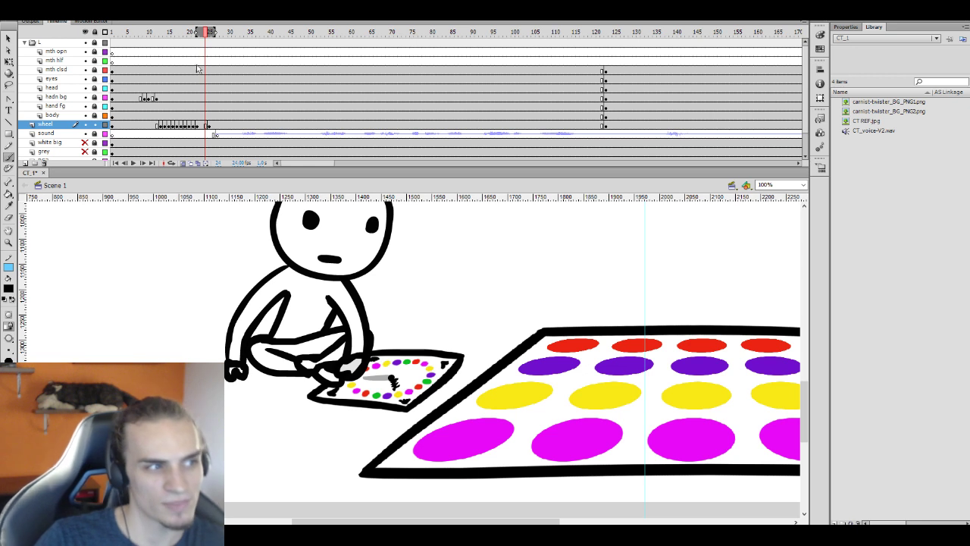
Replay the scene several times from around frames 9 and 10 to check how the spinner slows to a stop
left_click(149, 80)
key("Return")
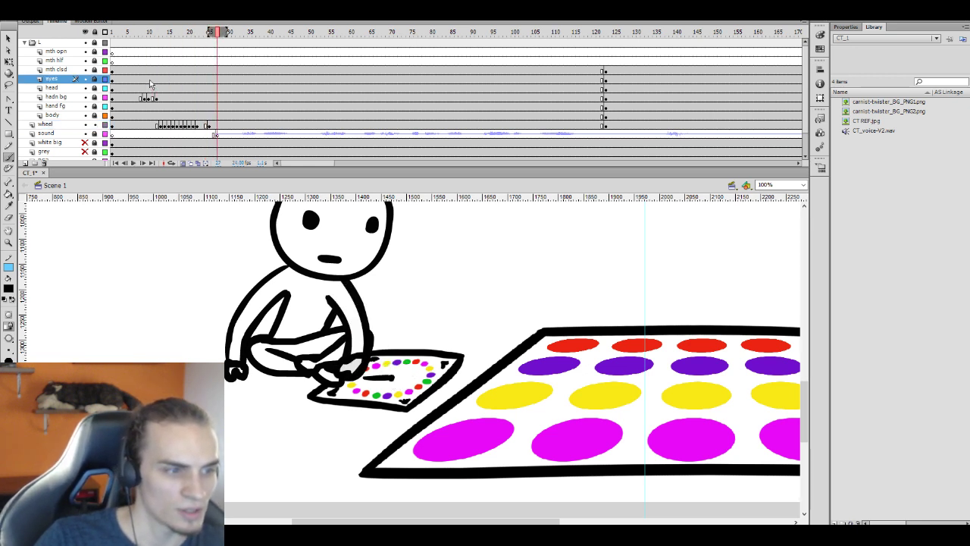
left_click(149, 79)
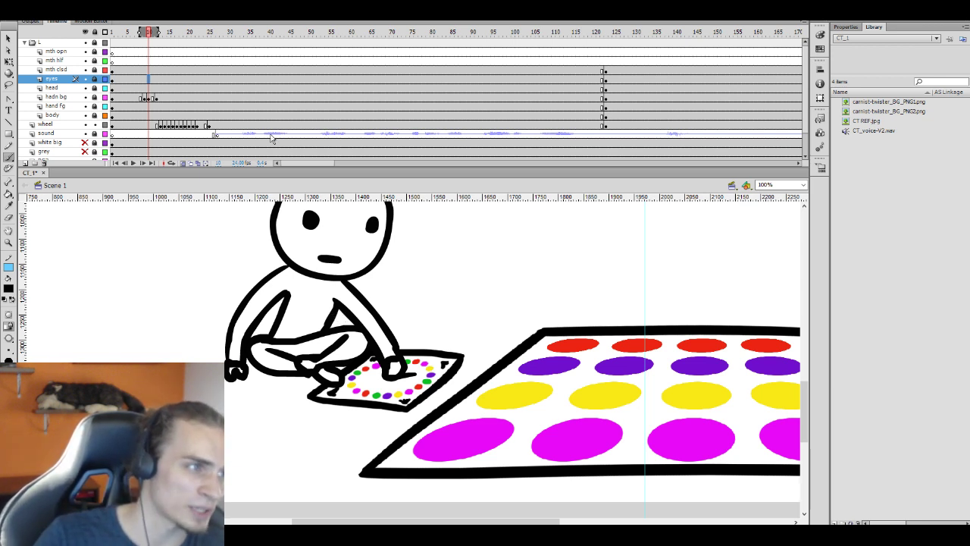
left_click(144, 69)
key("Return")
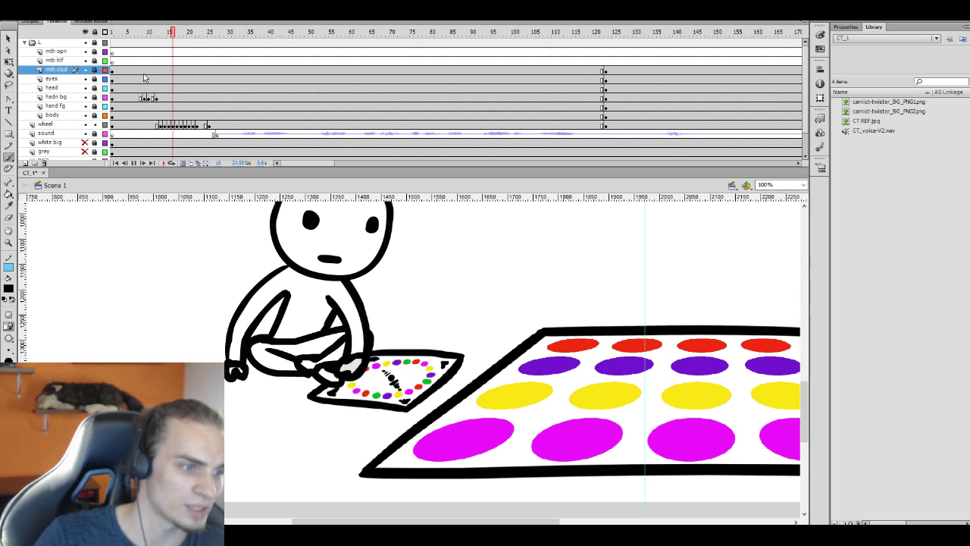
left_click(144, 70)
key("Return")
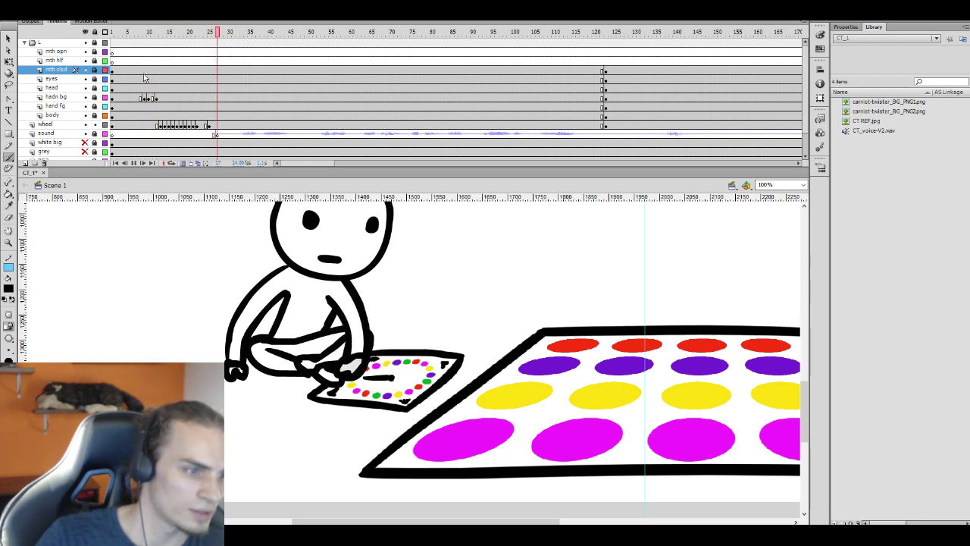
key("Return")
Draw the spinner arm pointing down and to the left from the hub on its own wheel layer keyframe at frame 23
left_click(203, 125)
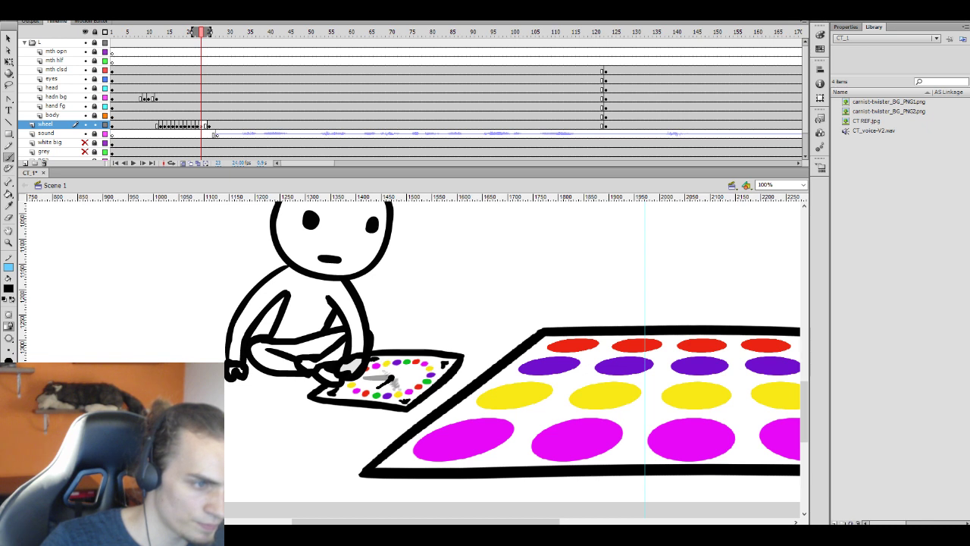
left_click_drag(391, 378, 379, 387)
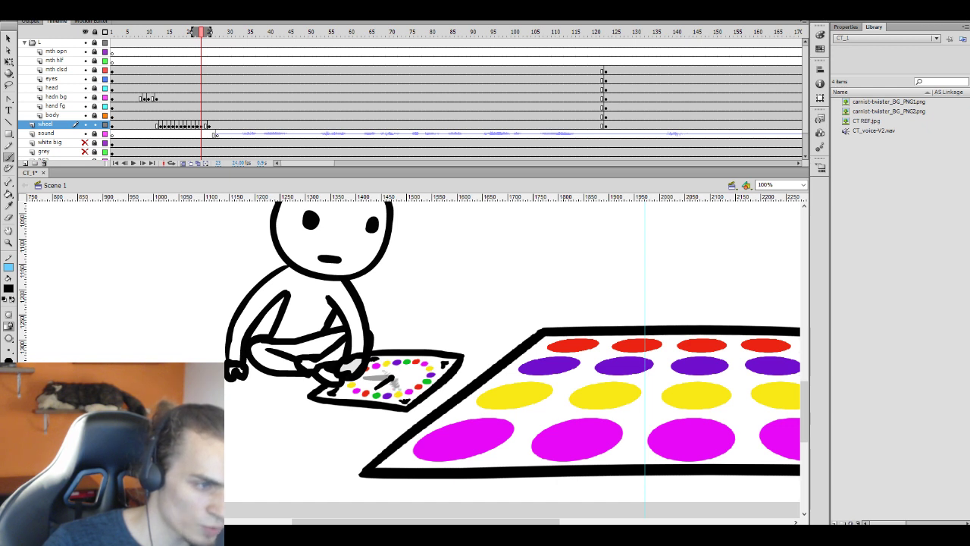
key("v")
left_click(382, 383)
key("q")
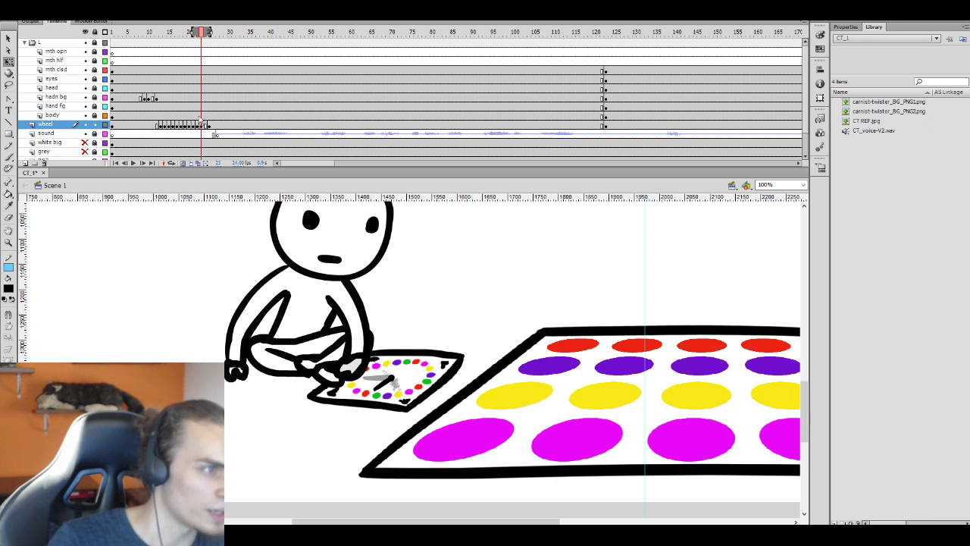
Brush the spinner arm pointing left and slightly down from the hub on the wheel layer at frame 24
key("period")
left_click(374, 301)
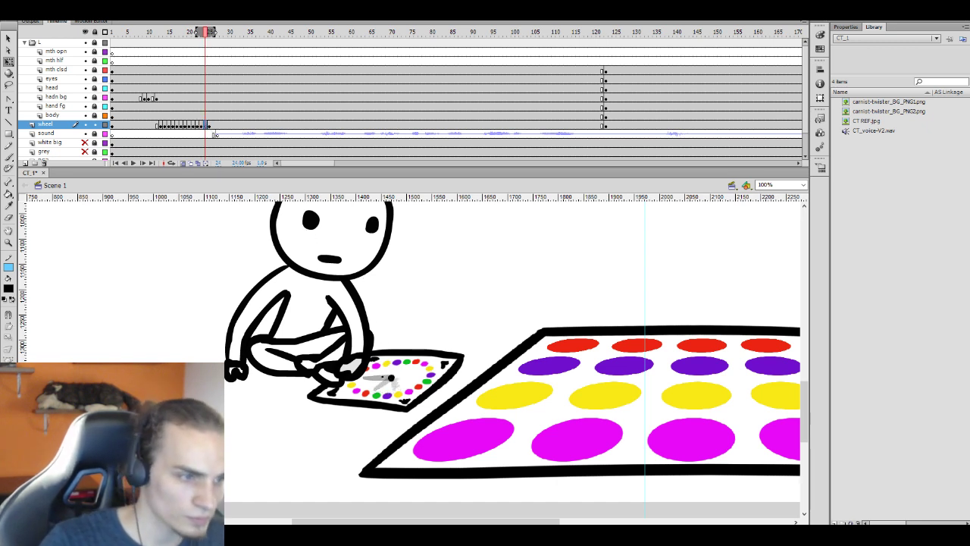
key("b")
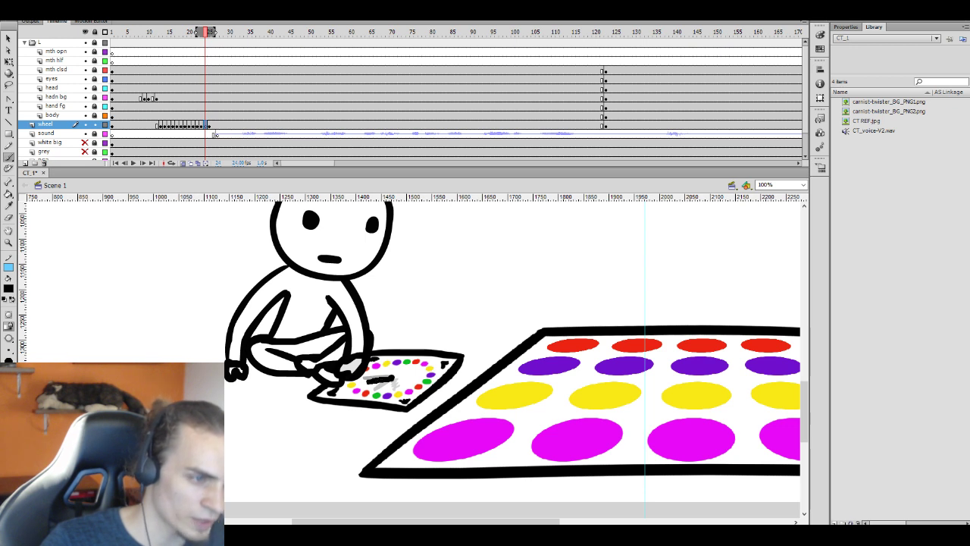
left_click_drag(367, 384, 384, 378)
key("ctrl+z")
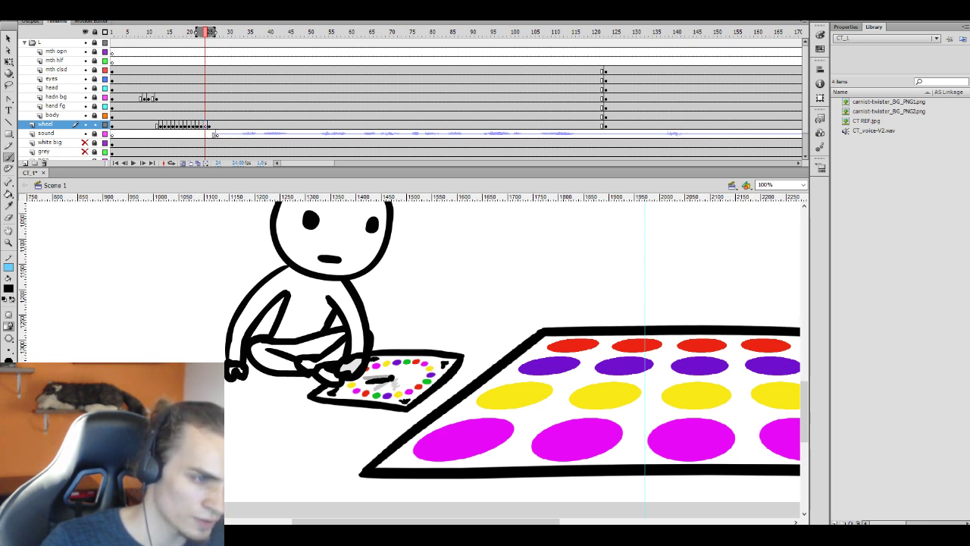
Refine the shape and angle of the frame 24 spinner arm with Free Transform and the Eraser tool
key("v")
left_click(386, 380)
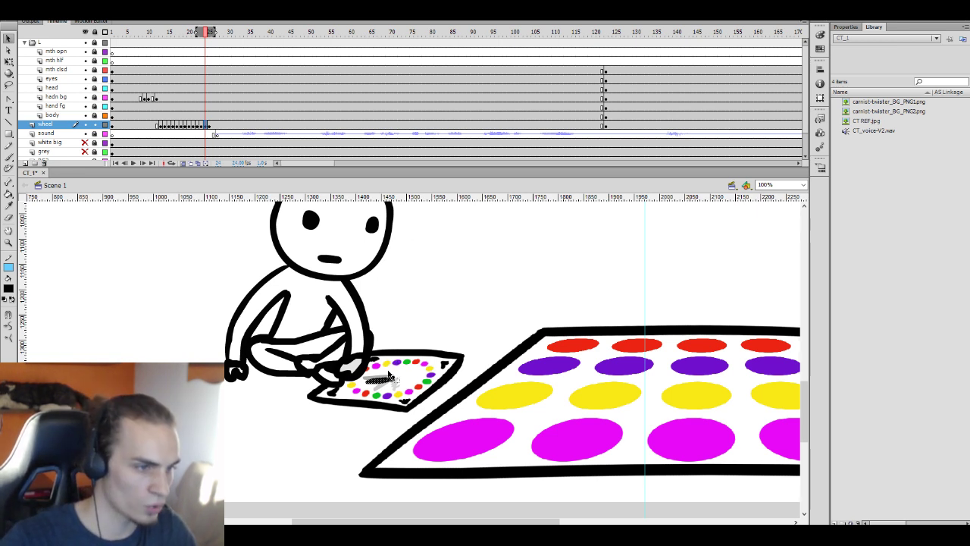
key("q")
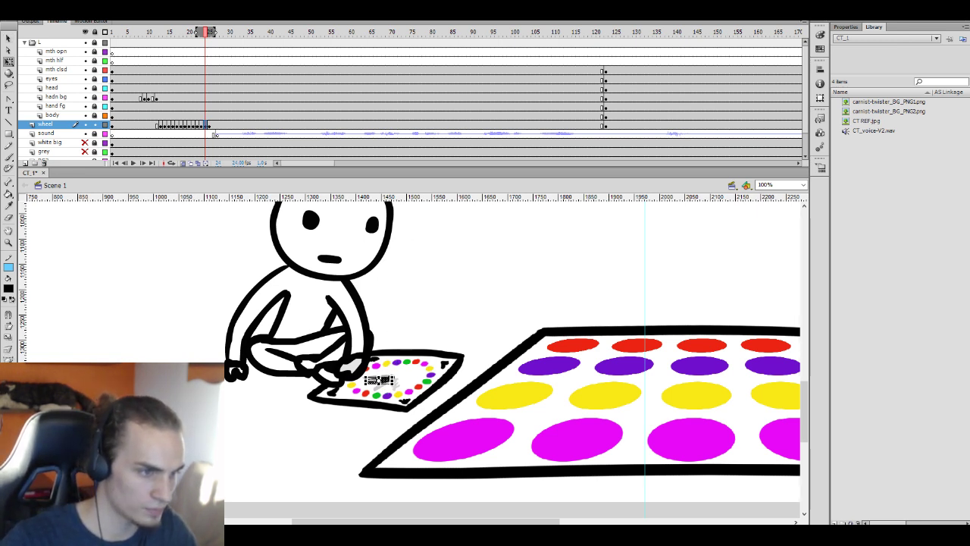
left_click_drag(373, 367, 405, 343)
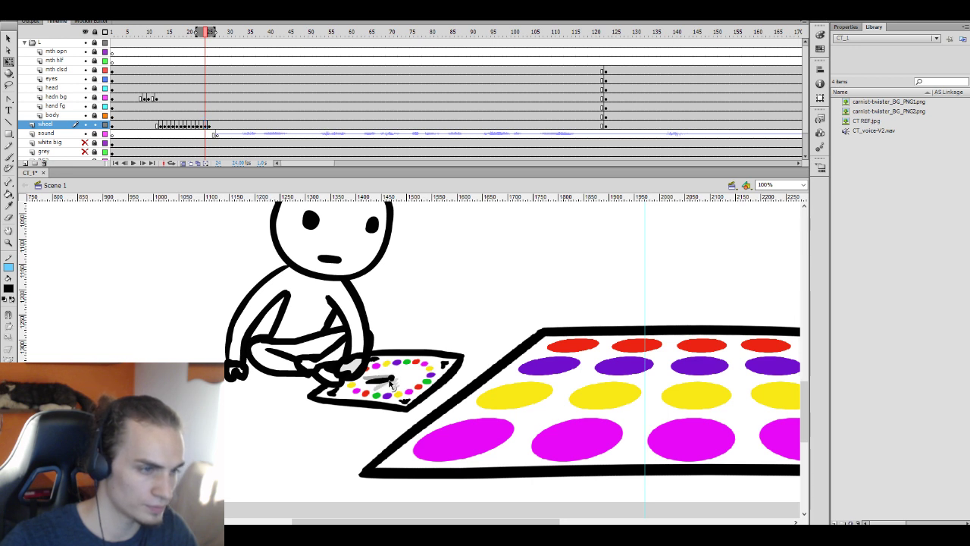
left_click(390, 383)
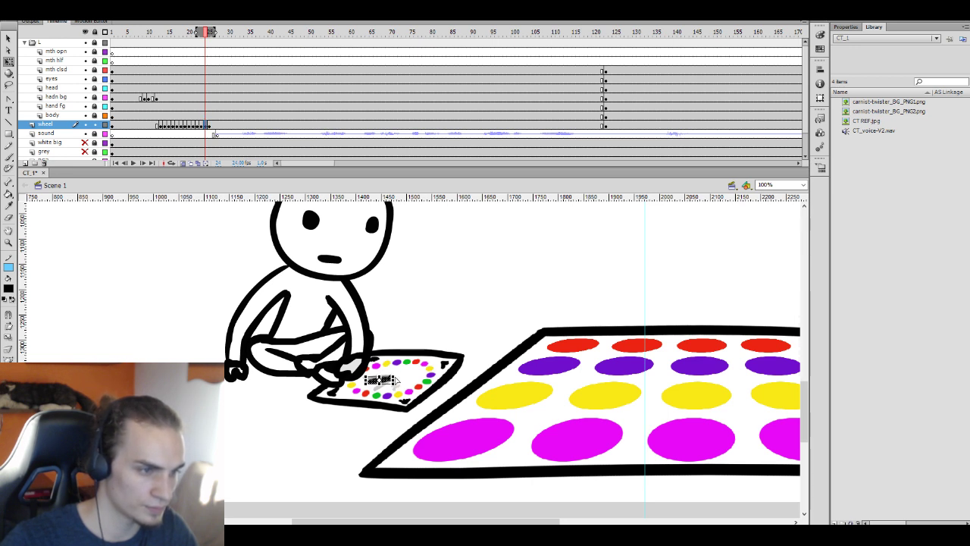
left_click_drag(395, 382, 409, 333)
key("e")
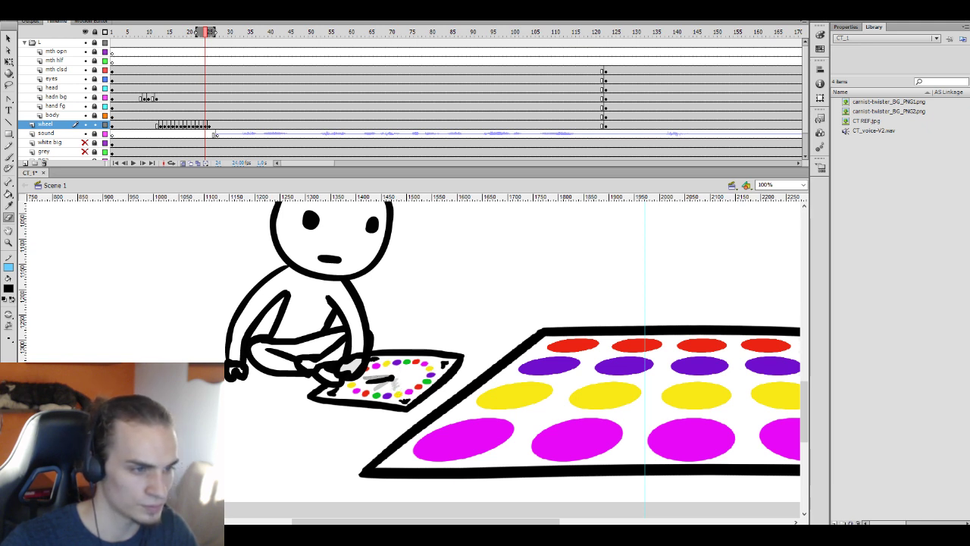
key("v")
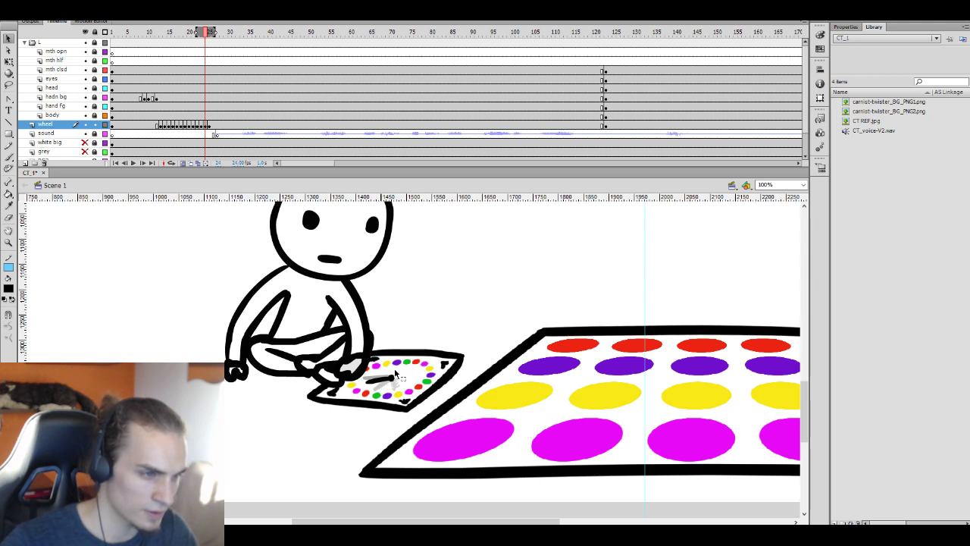
key("q")
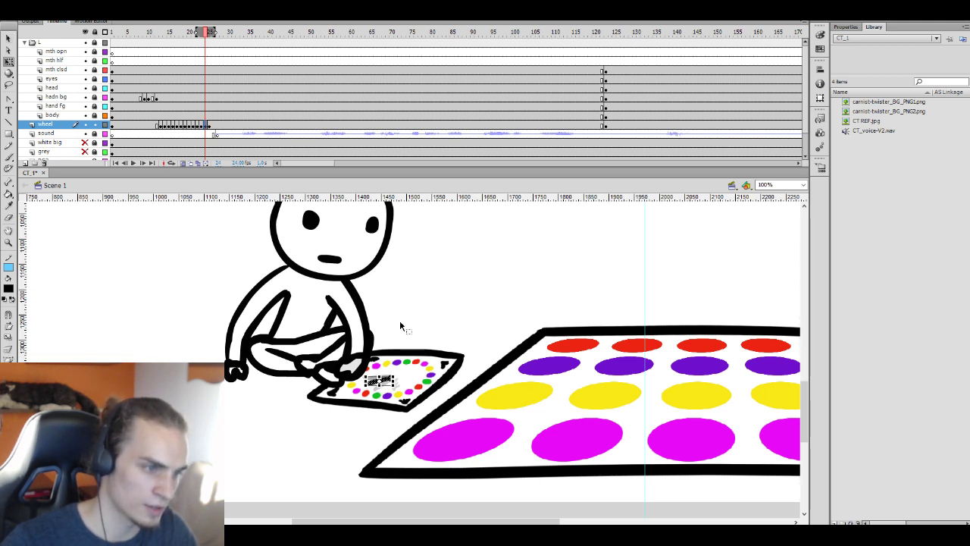
left_click_drag(394, 375, 376, 388)
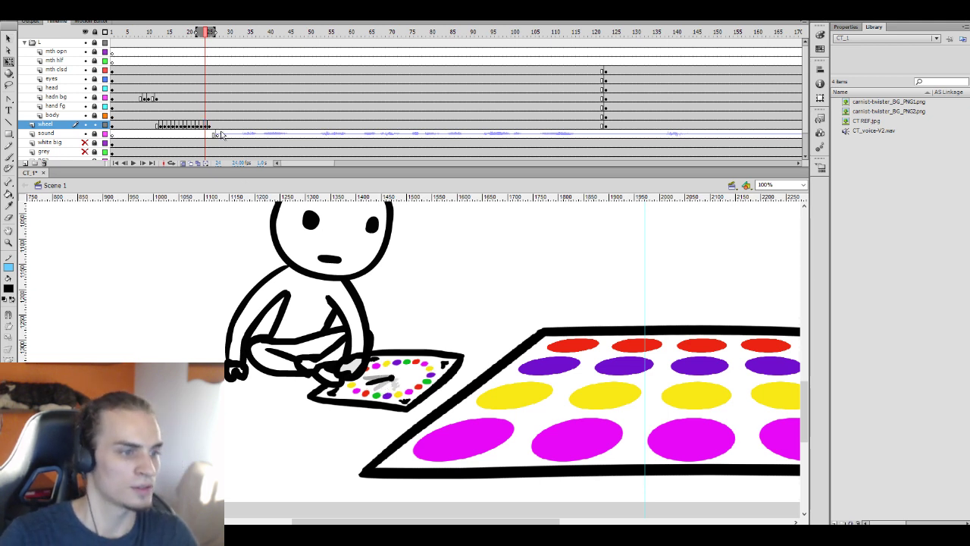
left_click(376, 388)
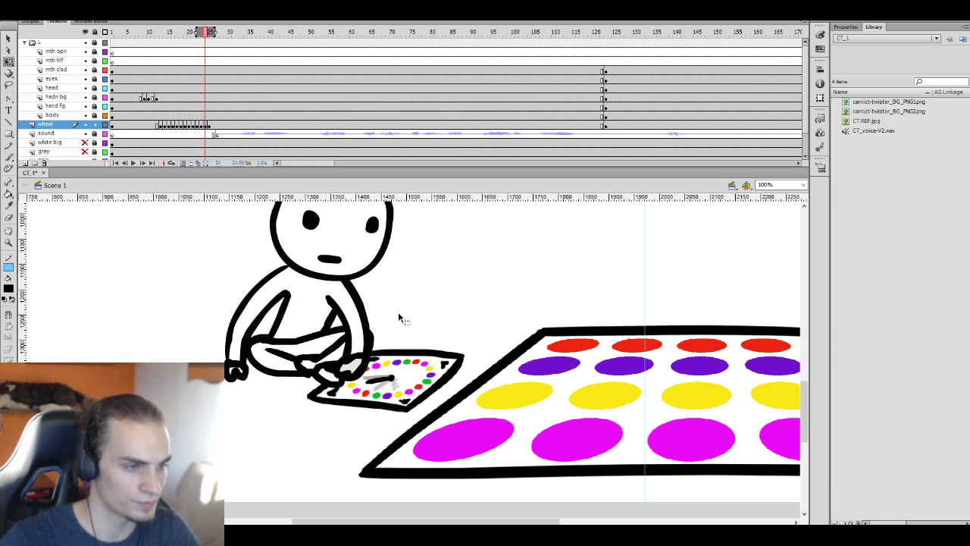
Replay the scene from around frames 3, 7 and 12 to check the spinner's slowdown together with the hand movement
key("Return")
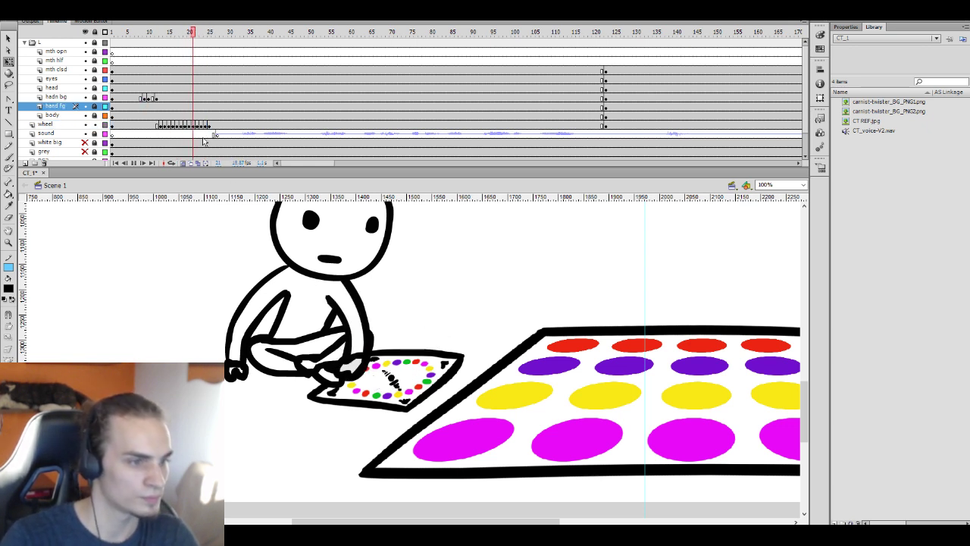
key("Return")
left_click(157, 115)
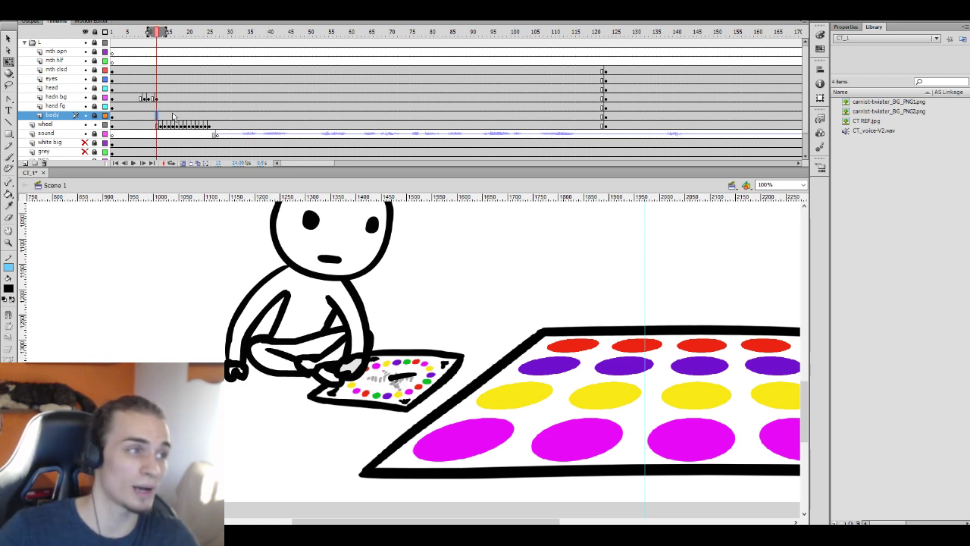
key("Return")
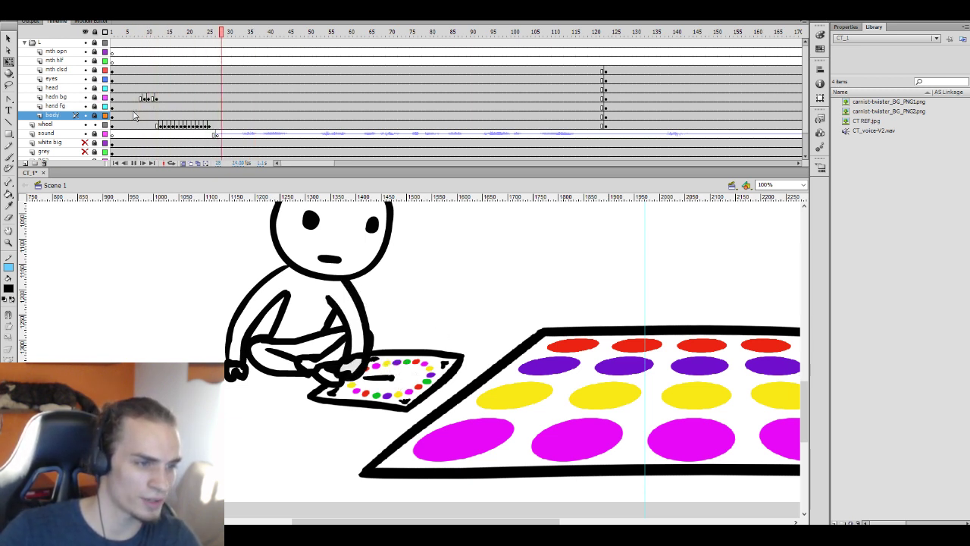
key("Return")
left_click(122, 107)
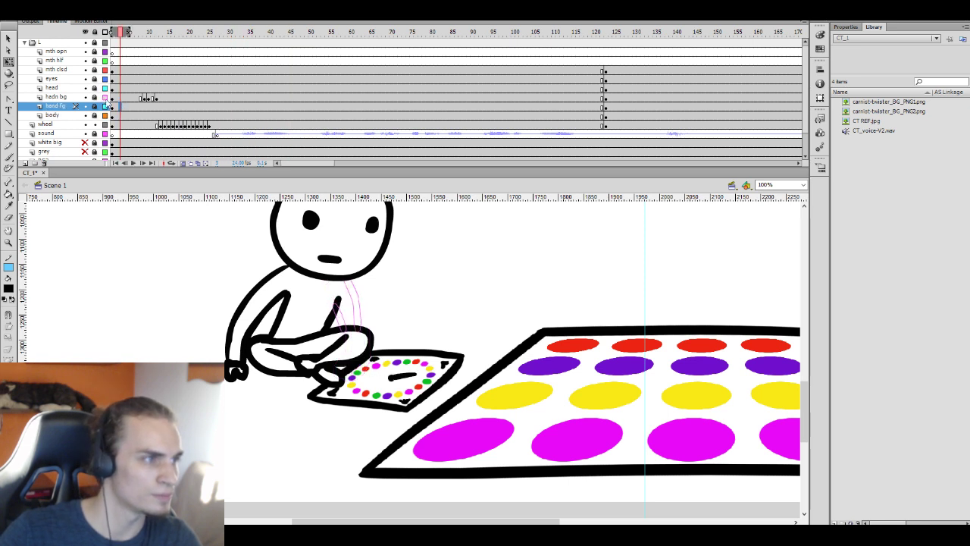
key("Return")
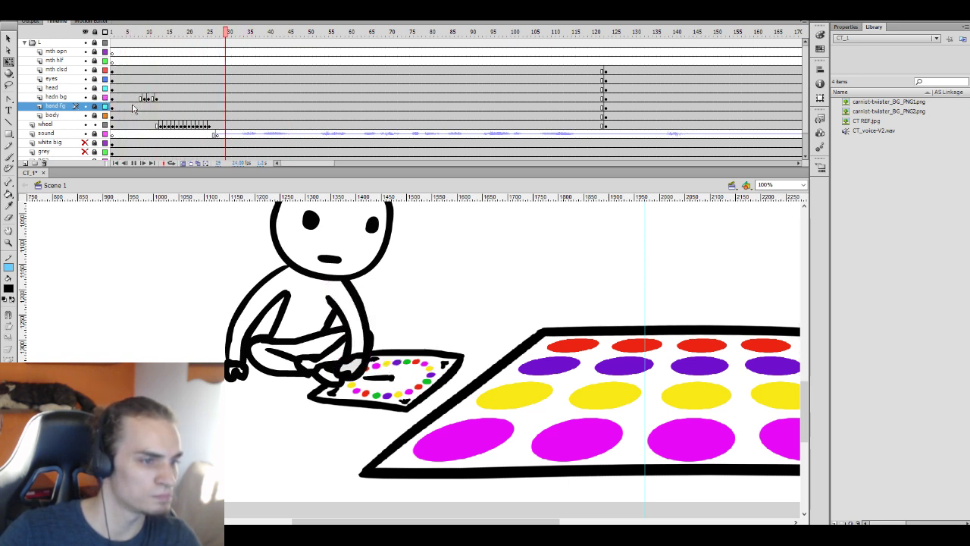
left_click(133, 107)
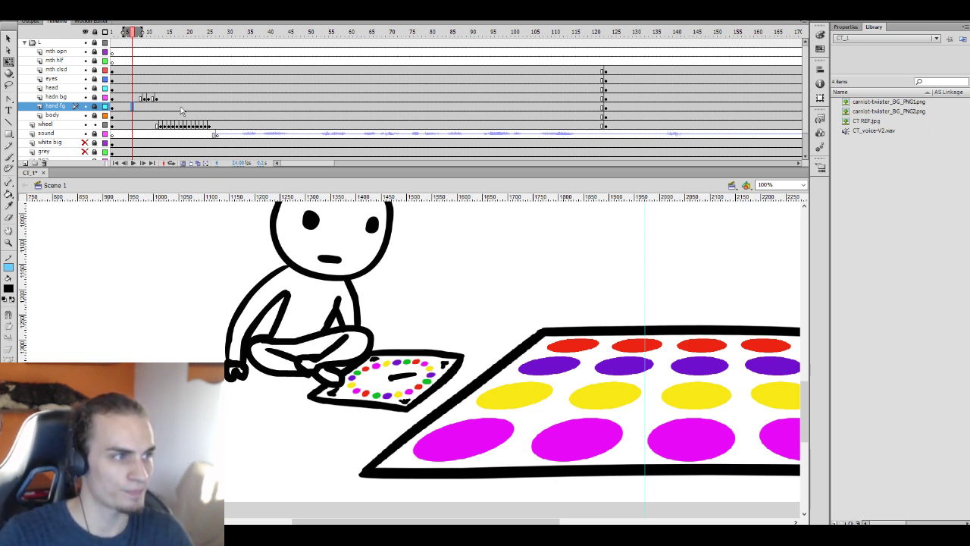
left_click(137, 115)
key("Return")
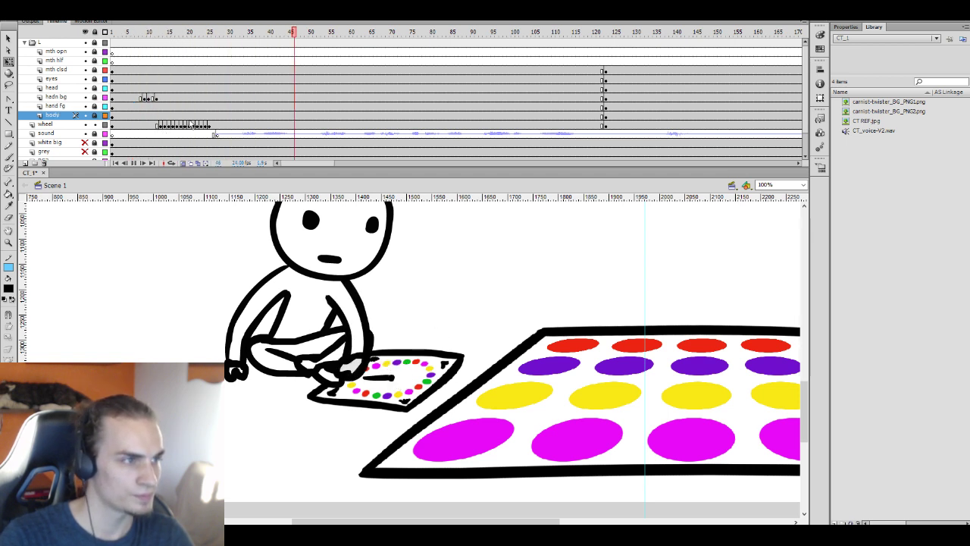
Insert a keyframe at frame 26 on the hadn bg layer, just after the spinner comes to rest
left_click(166, 98)
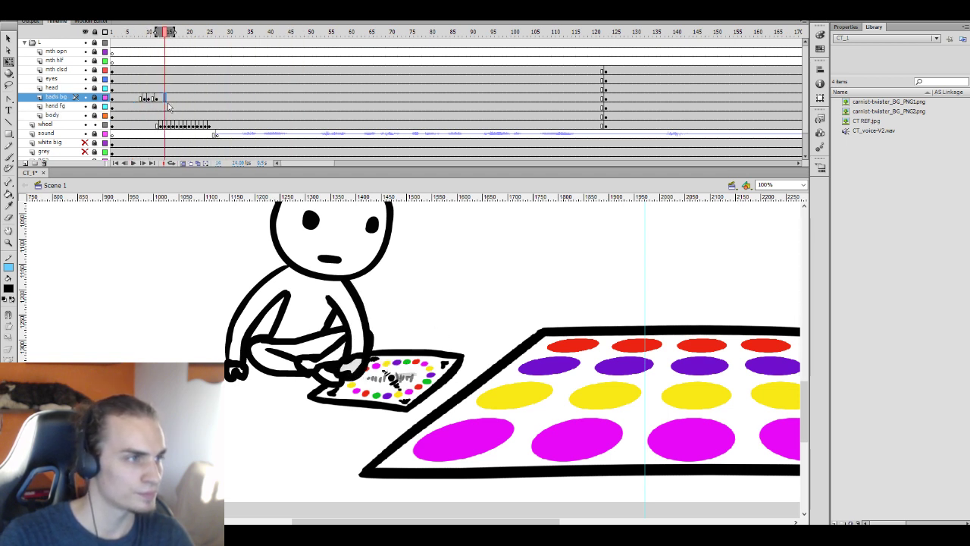
left_click(206, 100)
left_click(213, 98)
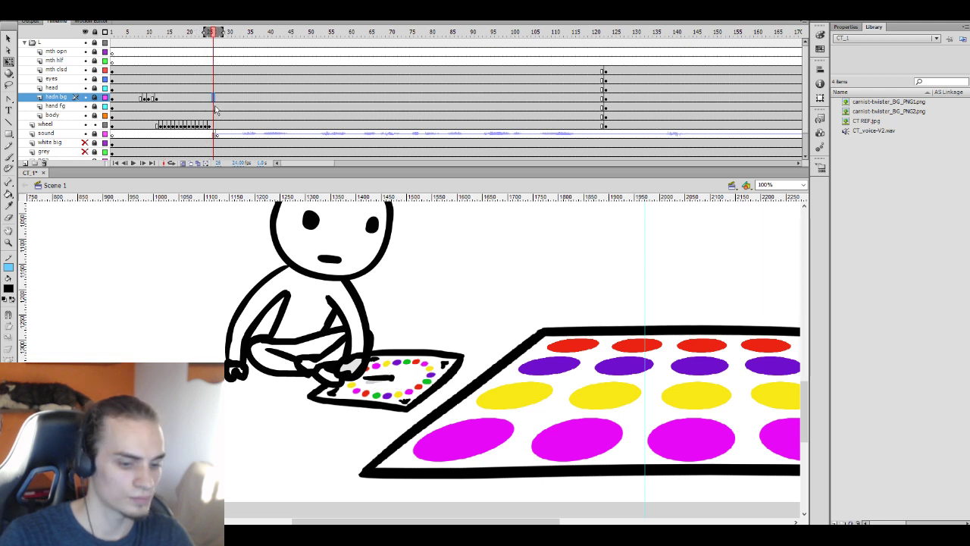
key("F6")
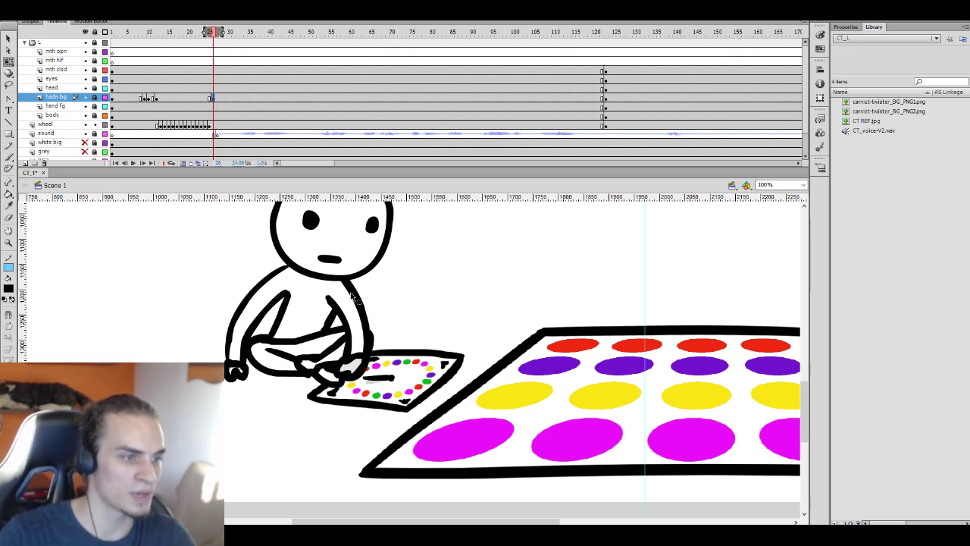
Play the scene from around frame 8 to check the timing of the hand around the spin
left_click(139, 90)
key("Return")
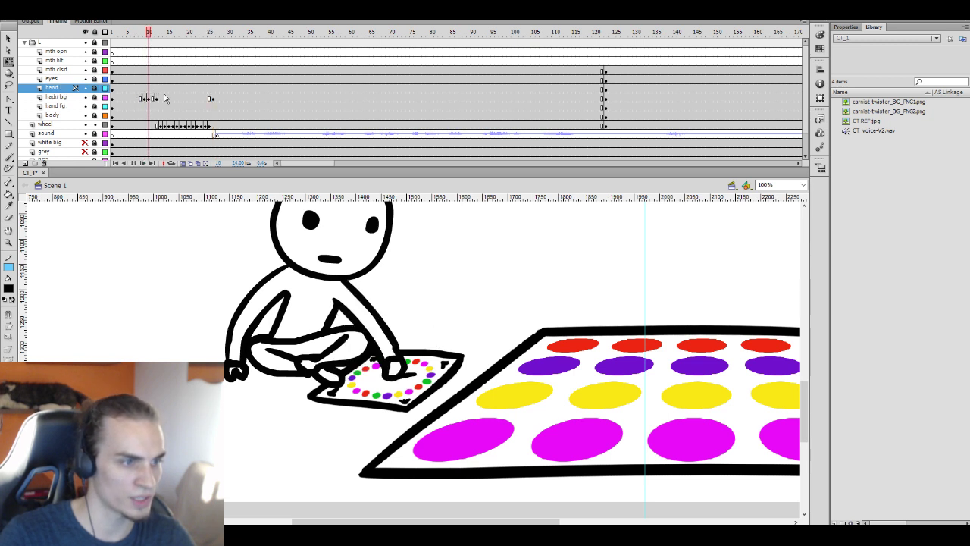
key("Return")
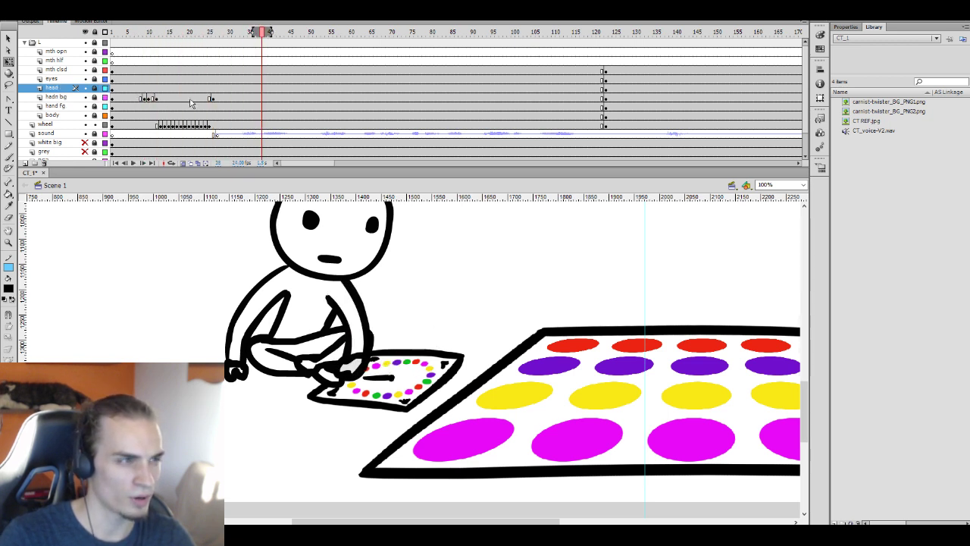
Unlock the hadn bg layer and clear the arm drawing from its keyframe at frame 26
left_click(216, 98)
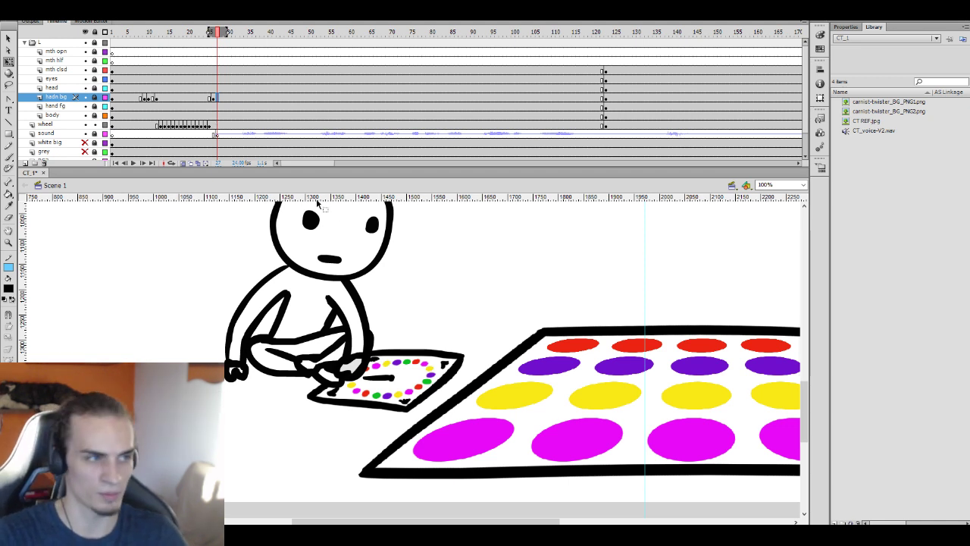
left_click(213, 99)
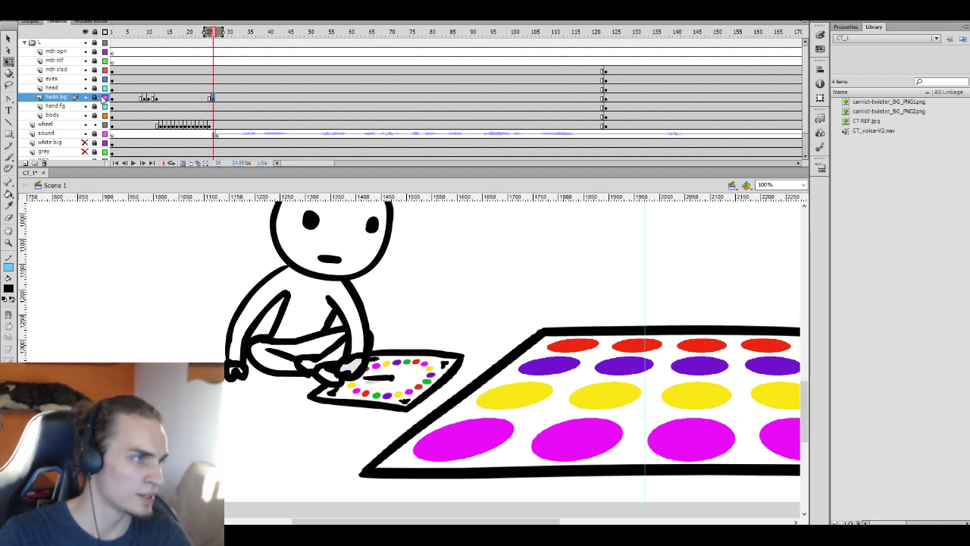
left_click(94, 98)
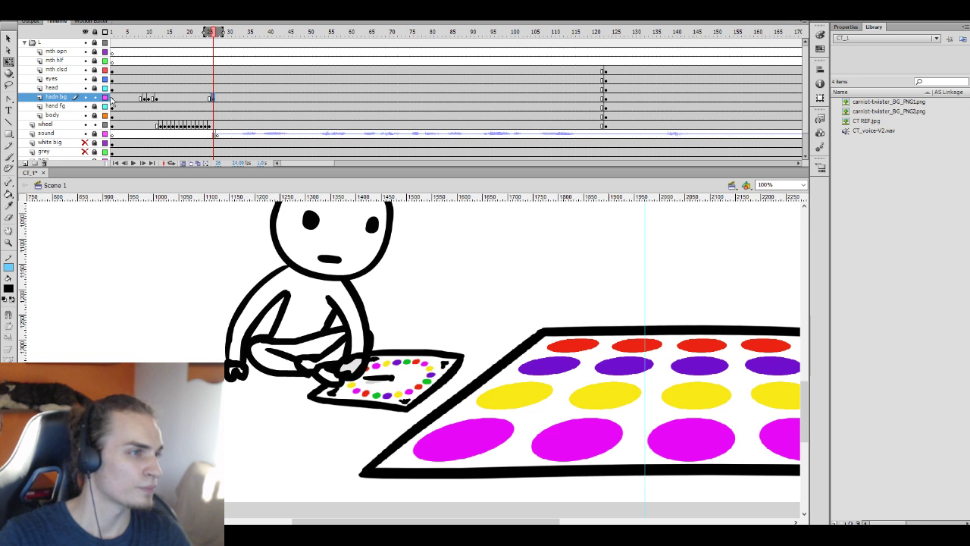
left_click(213, 98)
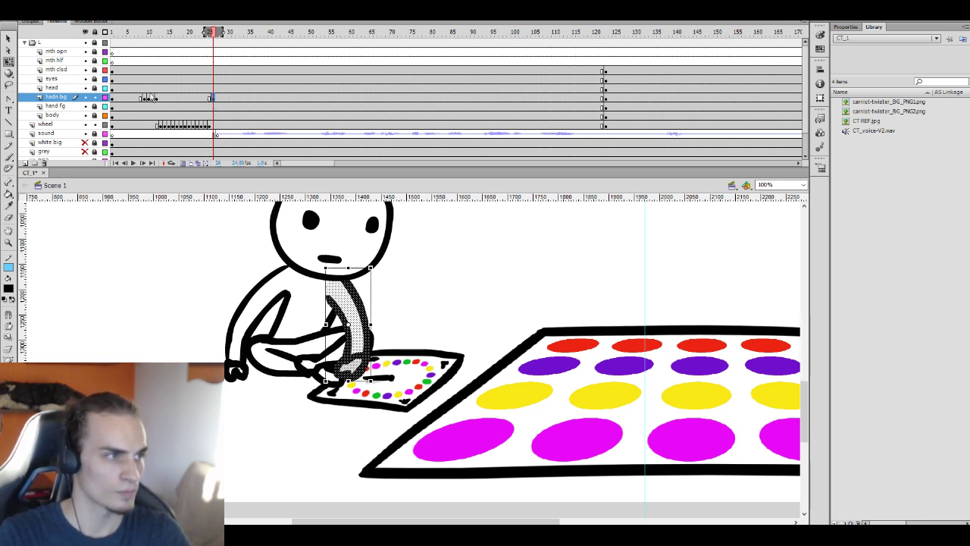
Copy the resting arm from frame 6 of the hadn bg layer and paste it in place on a keyframe at frame 28
left_click(135, 99)
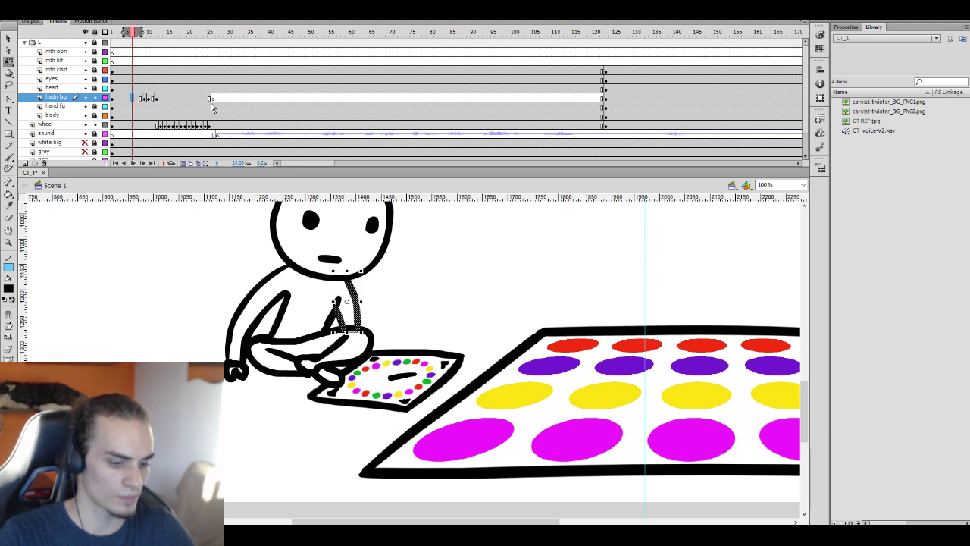
left_click(218, 99)
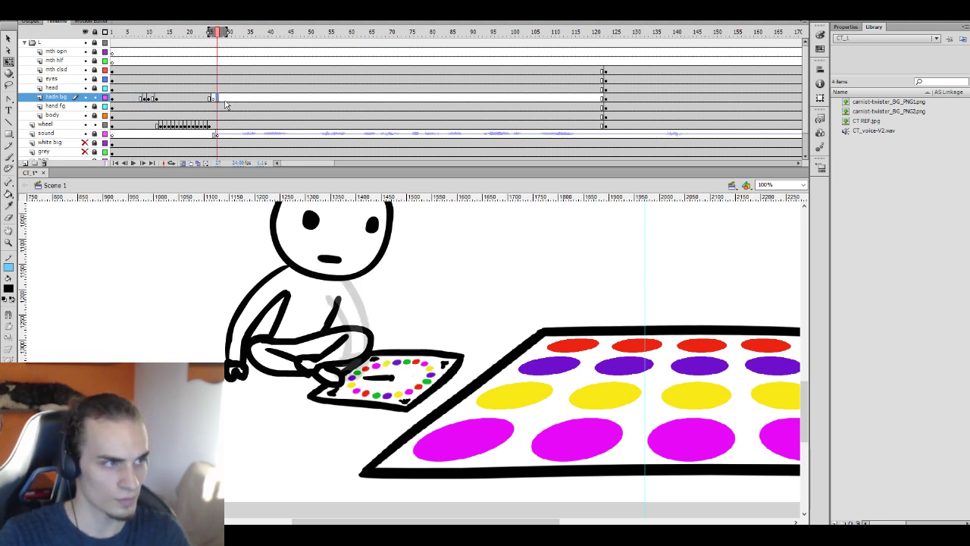
left_click(222, 100)
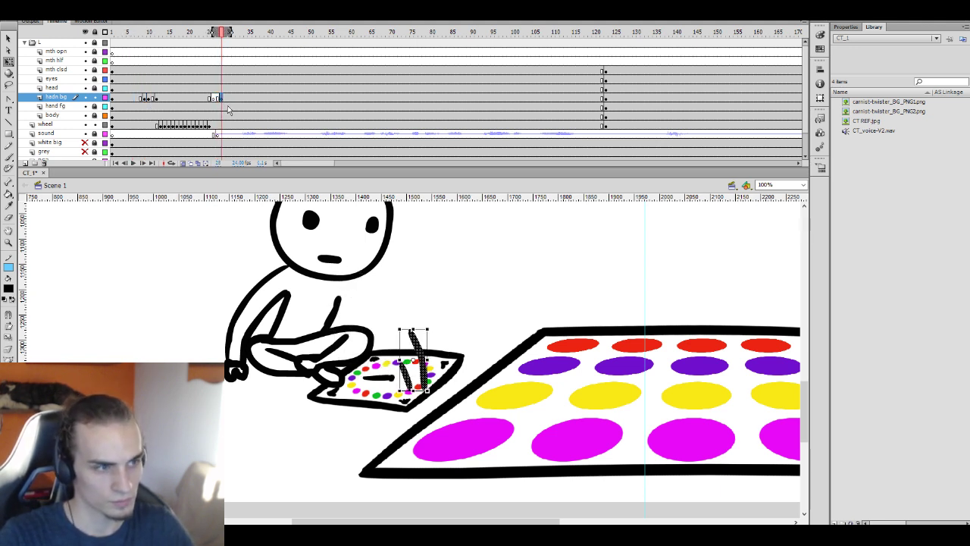
left_click(224, 105)
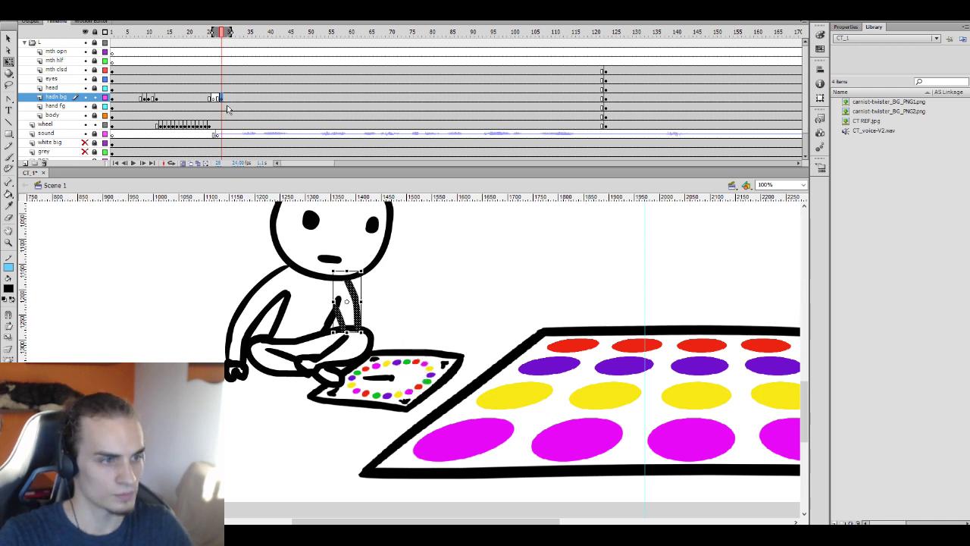
Draw the in-between arm and hand with the Brush on frame 27 of the hadn bg layer, between the spinning and resting poses
left_click(218, 99)
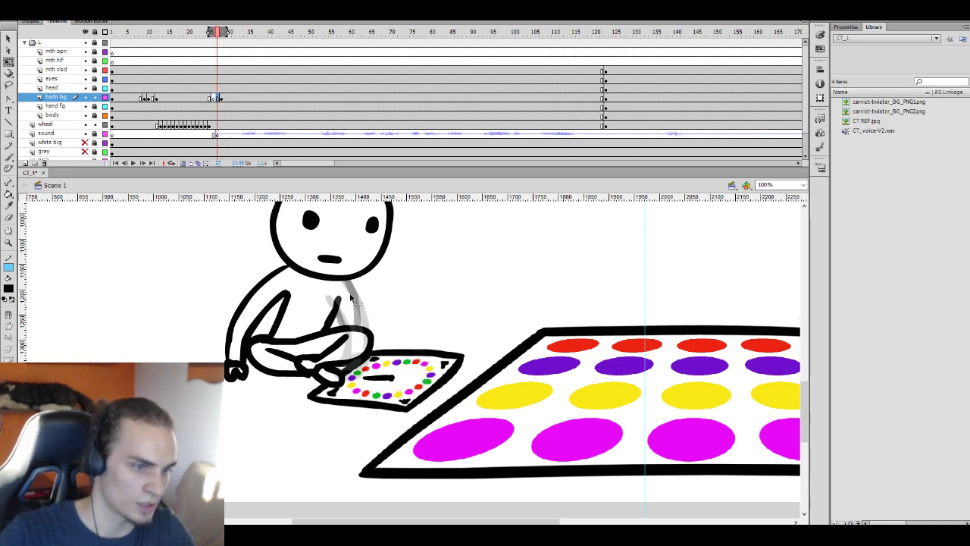
key("i")
left_click(777, 185)
type("60")
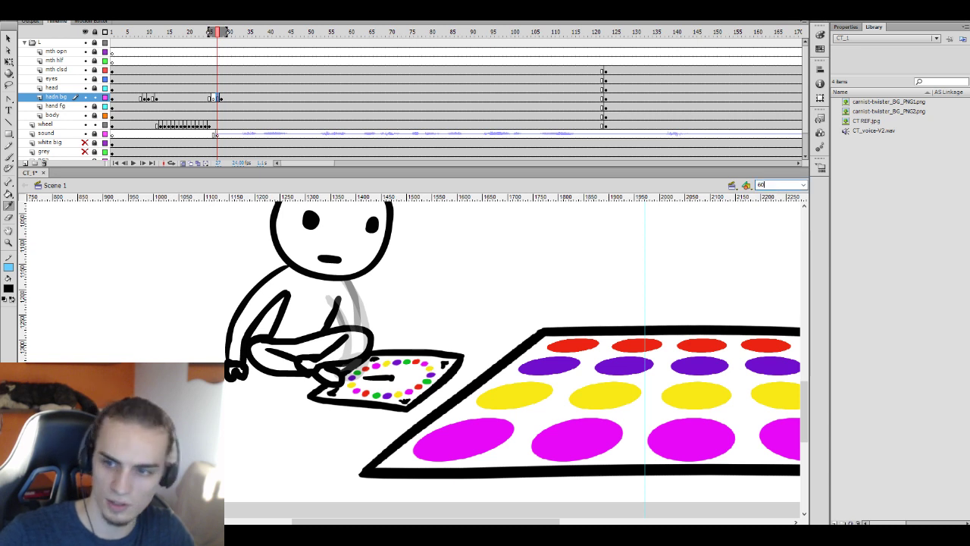
key("Return")
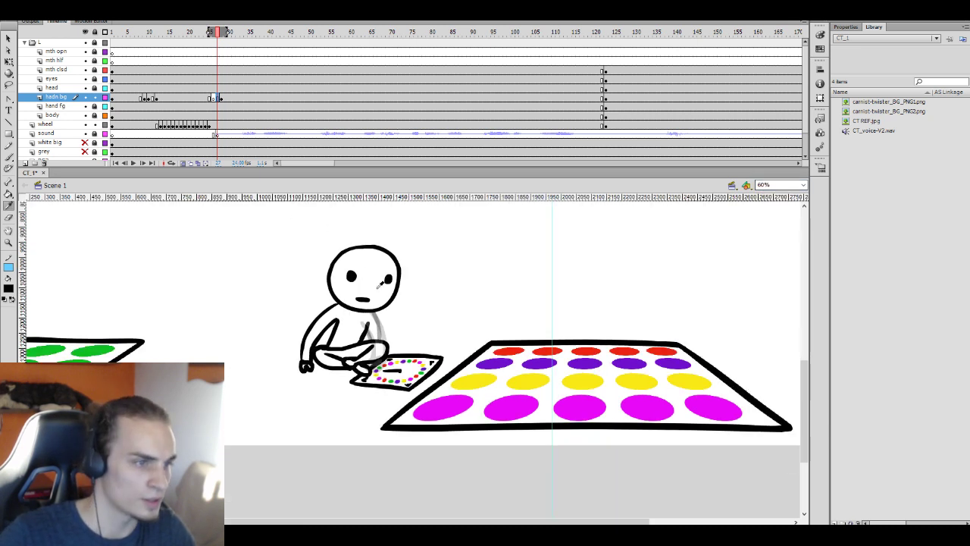
key("k")
key("b")
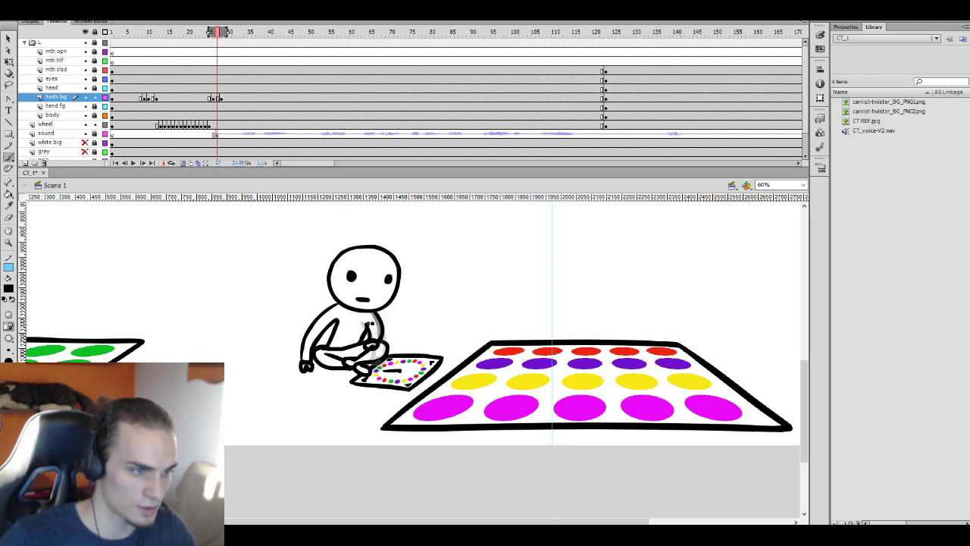
key("e")
key("b")
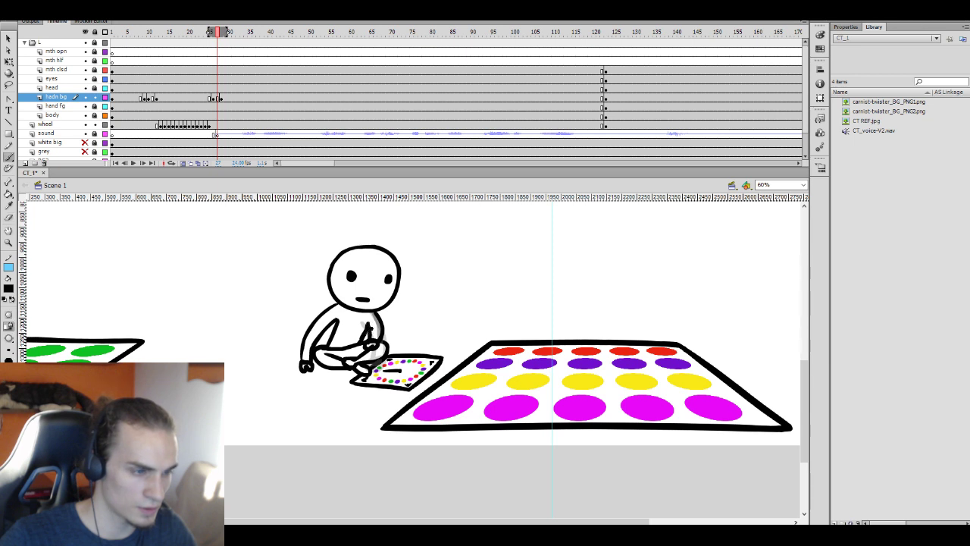
Fill the in-between arm and hand on frame 27 with white sampled from the drawing, and tidy its outline with the Brush and Eraser
key("r")
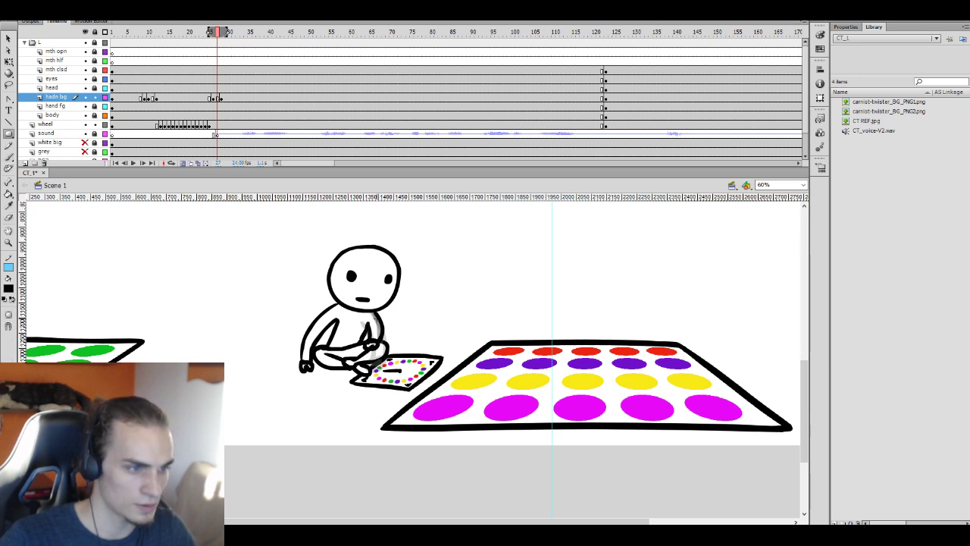
key("i")
left_click(364, 338)
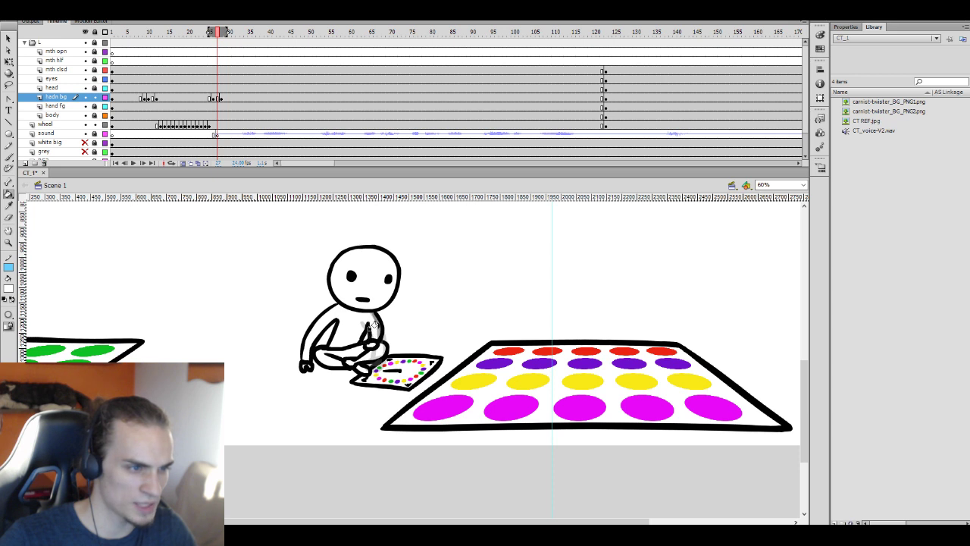
key("b")
key("k")
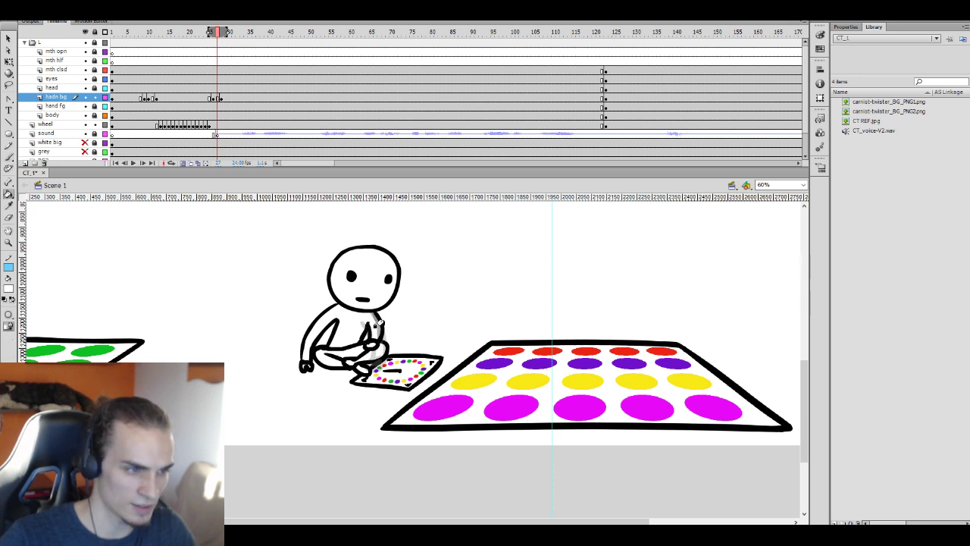
key("b")
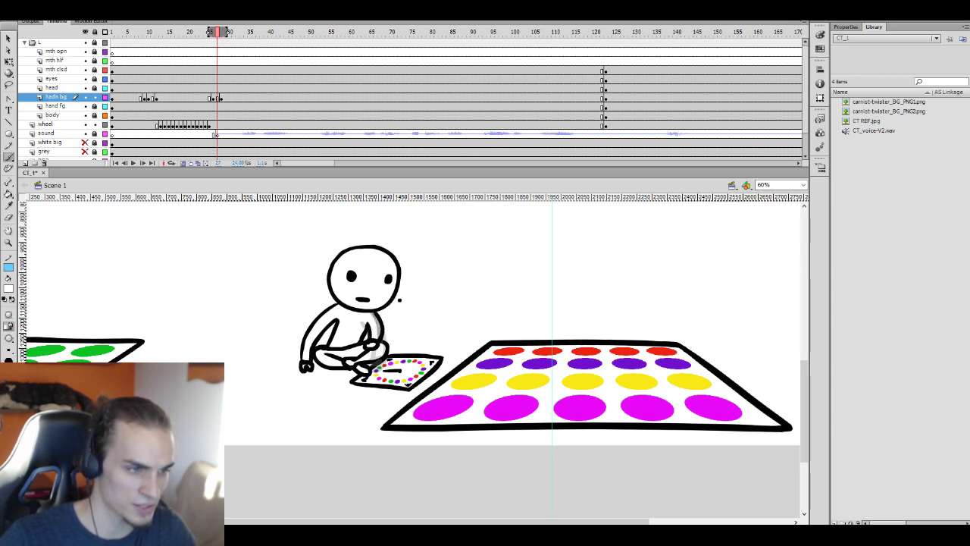
key("e")
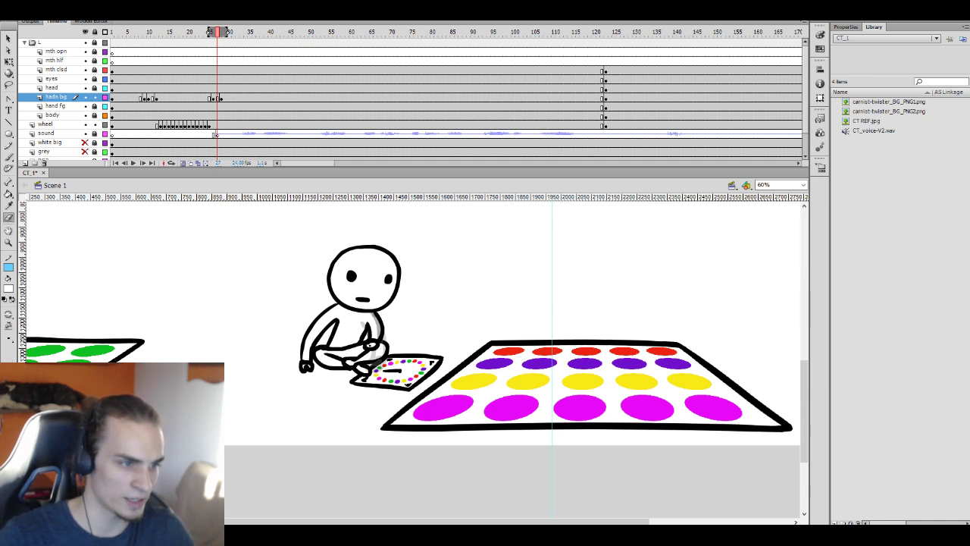
key("k")
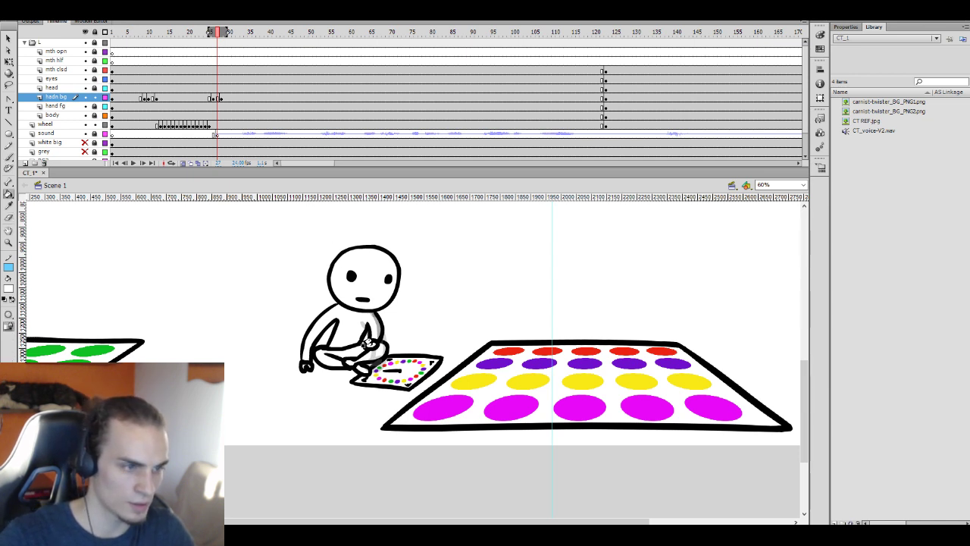
key("b")
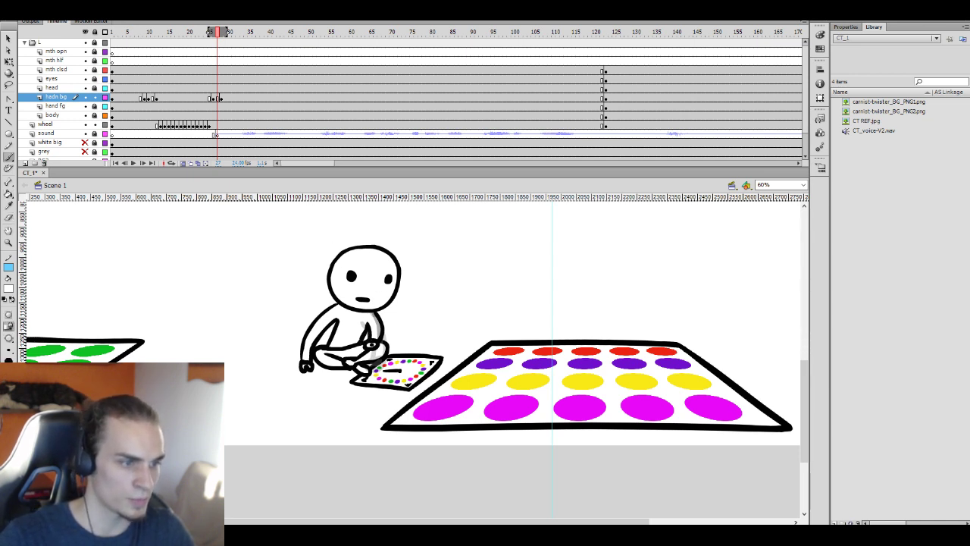
key("e")
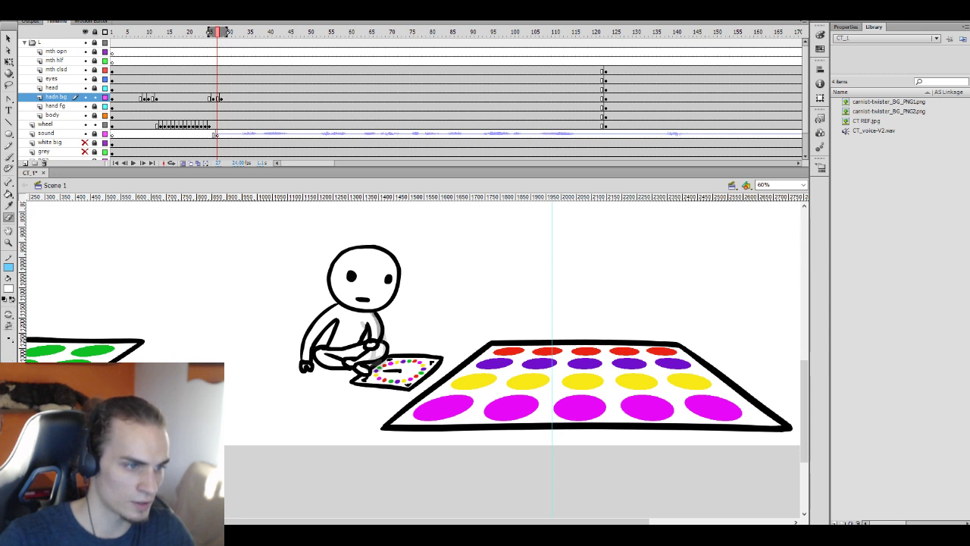
Play the scene through the spin to check how the arm returns to rest with the new in-between drawing
left_click(209, 88)
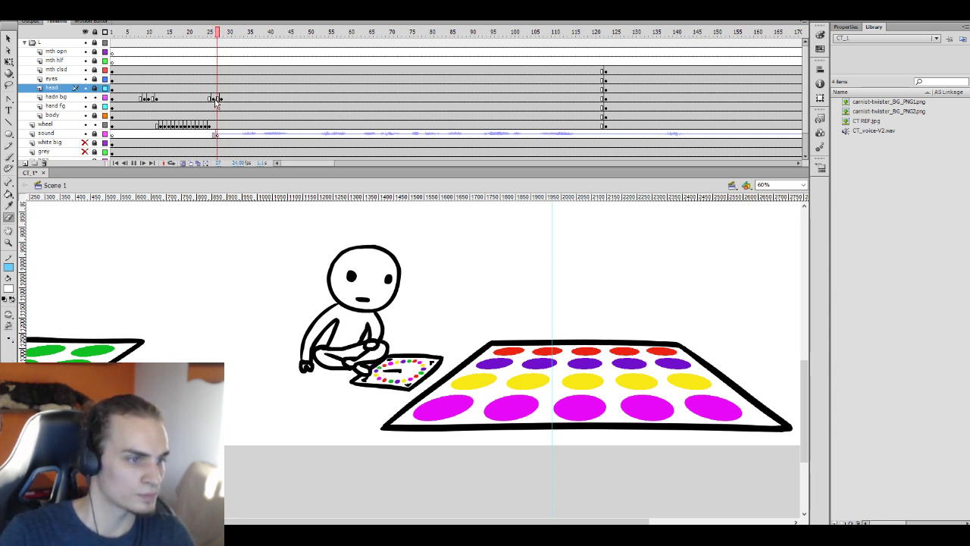
key("Return")
left_click(178, 80)
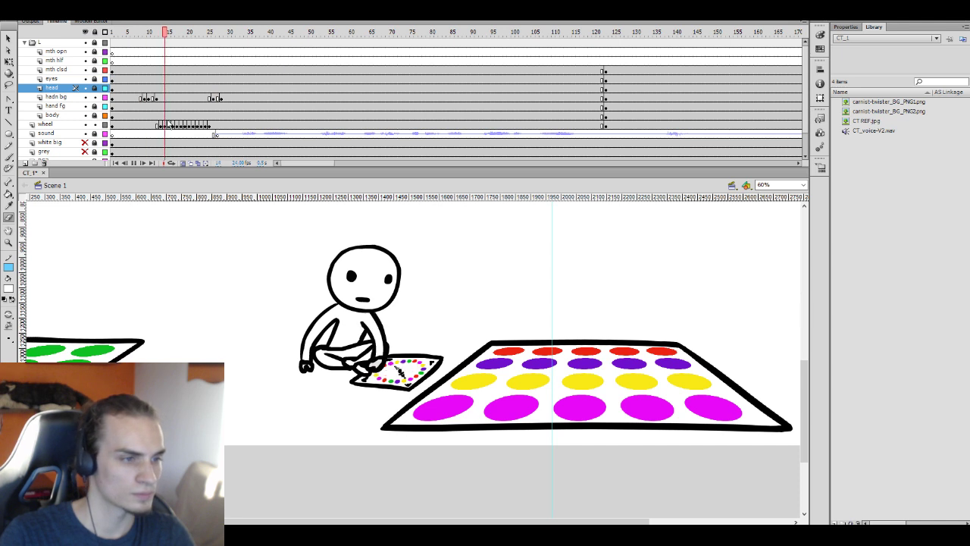
key("Return")
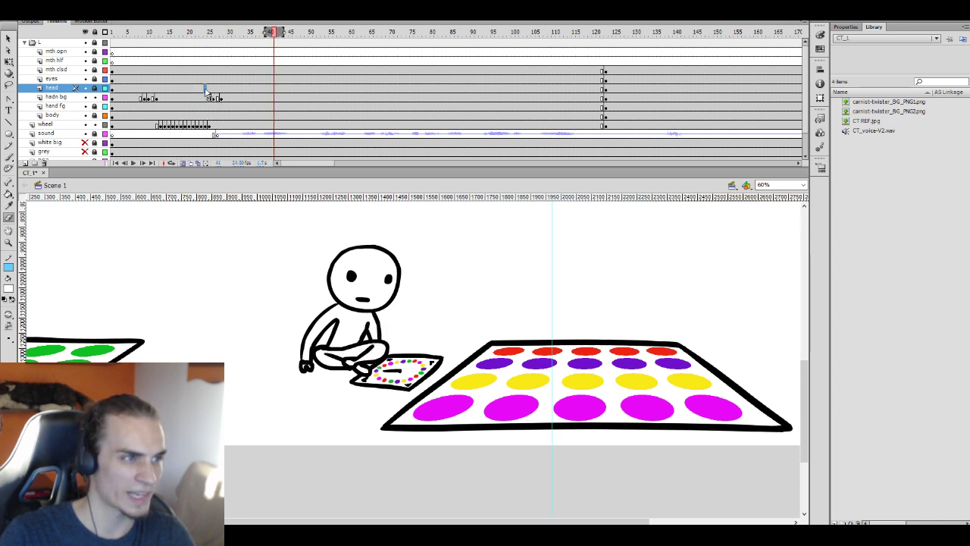
Rotate the whole arm drawing on frame 27 of the hadn bg layer slightly outward toward the spinner with Free Transform
left_click(218, 97)
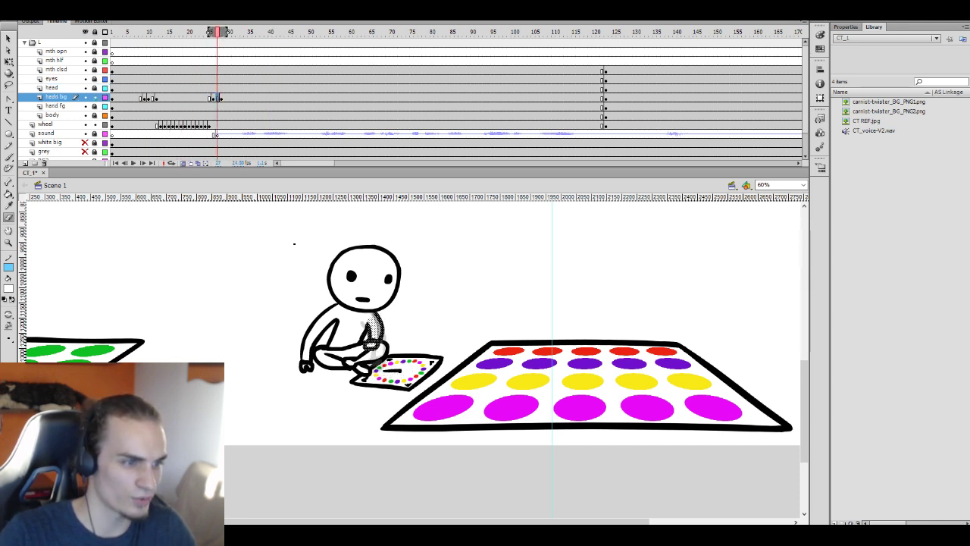
key("q")
left_click(372, 327)
left_click_drag(373, 328, 379, 330)
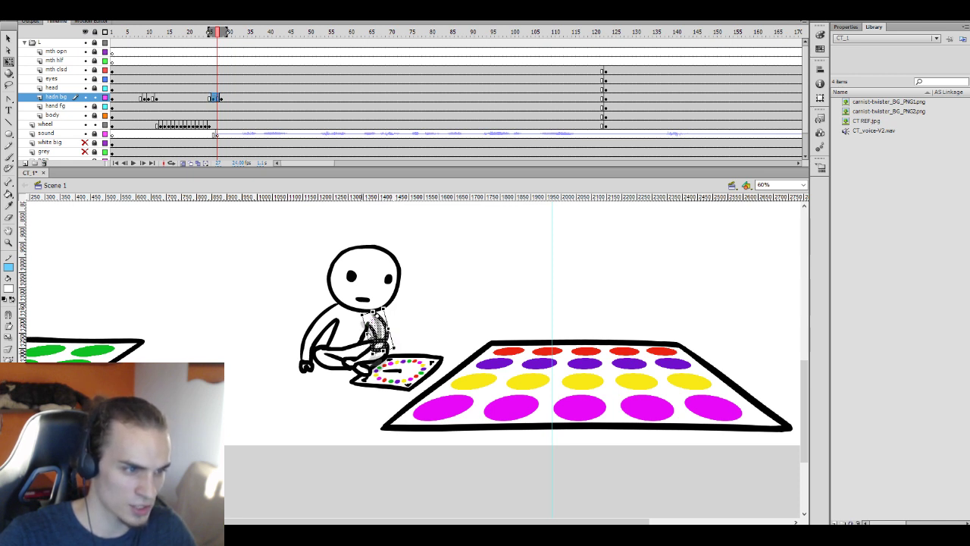
left_click(404, 318)
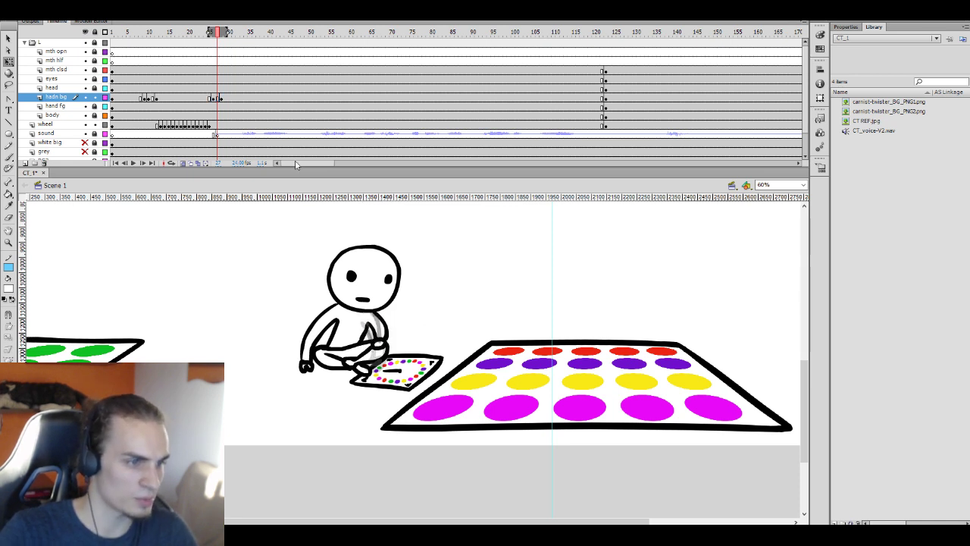
Replay the scene from around frame 22 to check the adjusted in-between arm
left_click(196, 89)
key("Return")
left_click(225, 88)
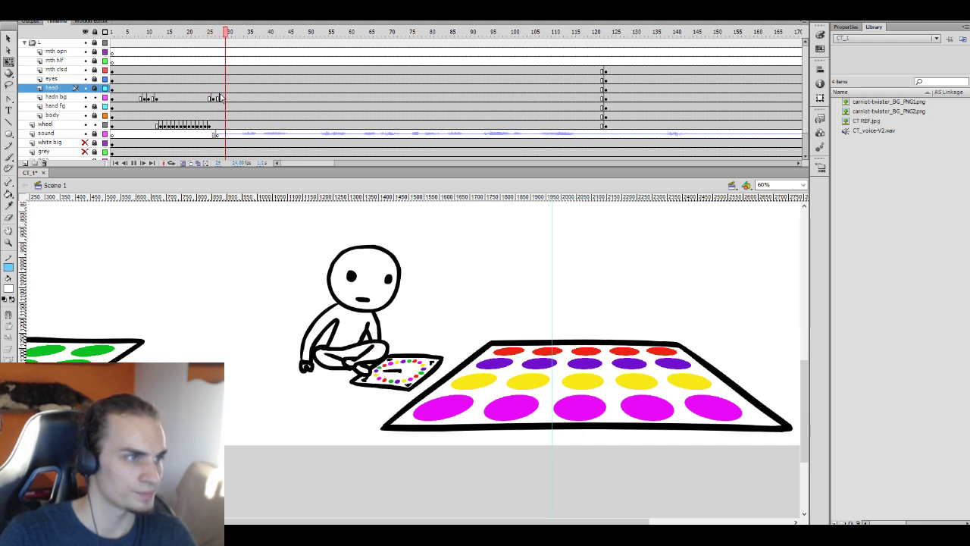
Add a keyframe with the resting arm at frame 29 of the hadn bg layer, and offset the frame 28 arm slightly toward the spinner
left_click(223, 98)
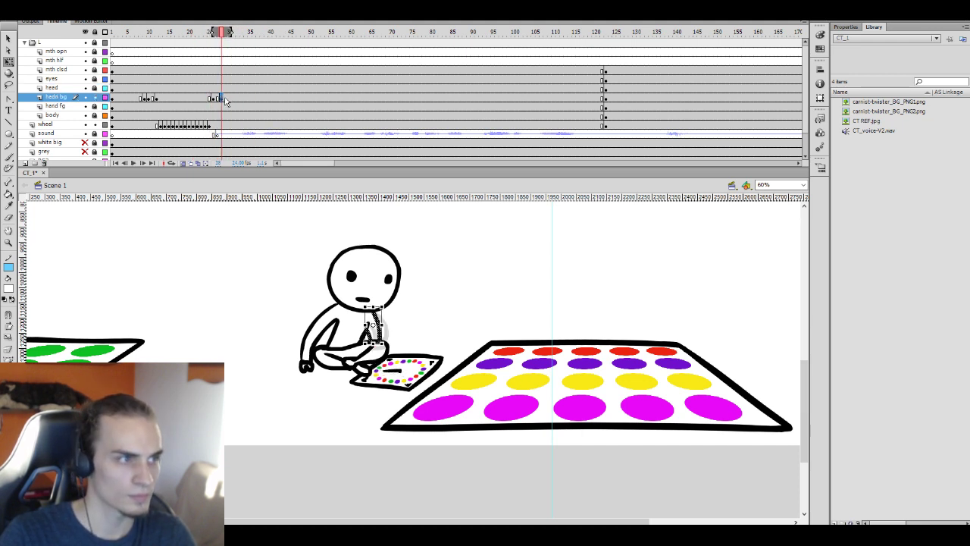
left_click(226, 98)
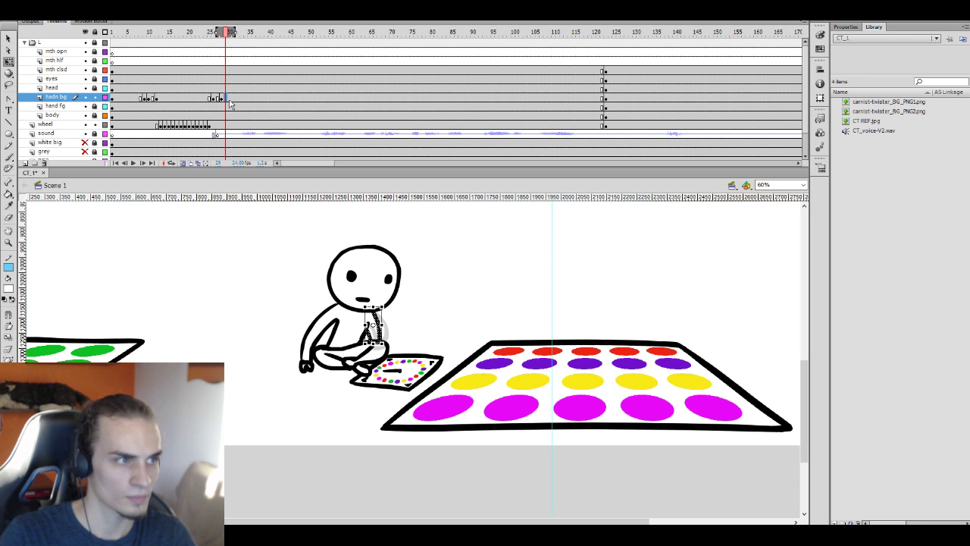
left_click(221, 99)
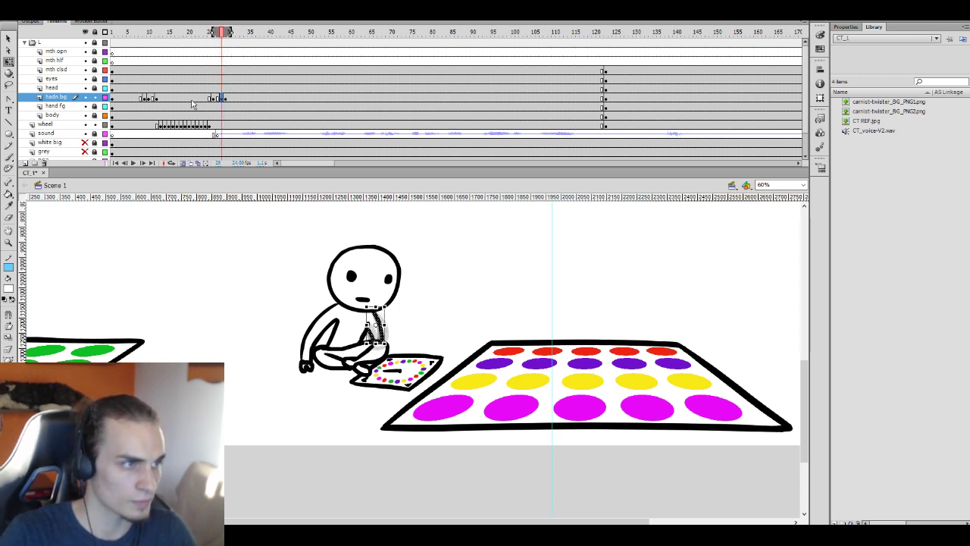
Play and step through the spin between about frames 8 and 37 to review the eased arm return
key("Return")
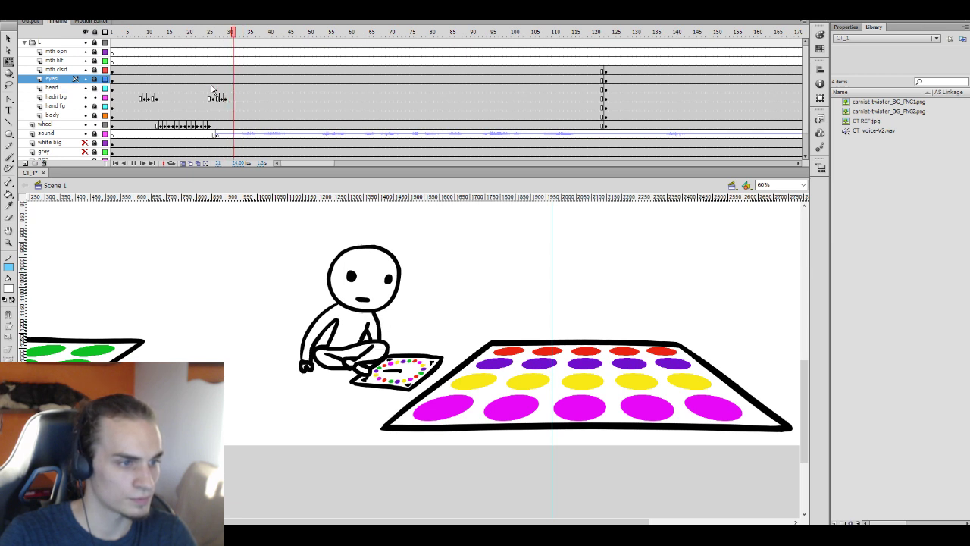
key("Return")
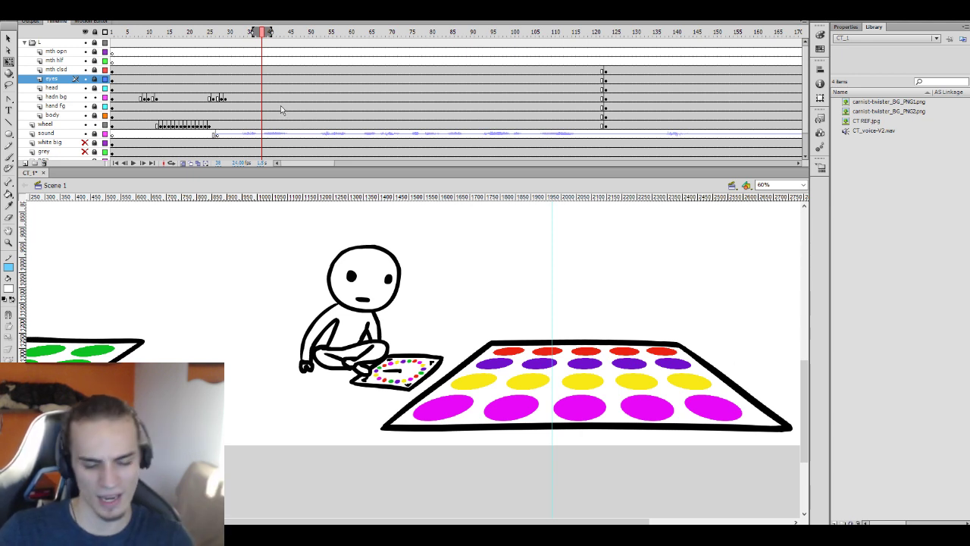
left_click(206, 80)
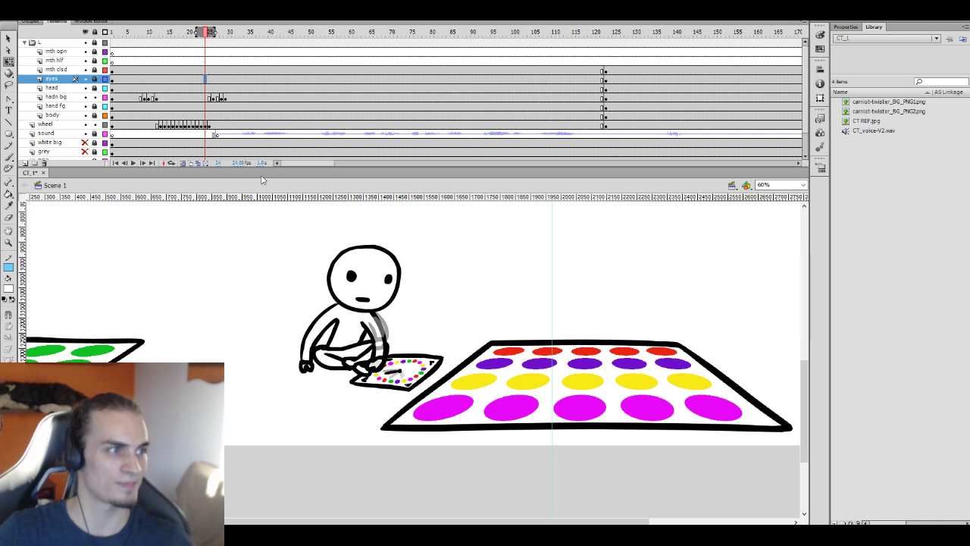
left_click(141, 79)
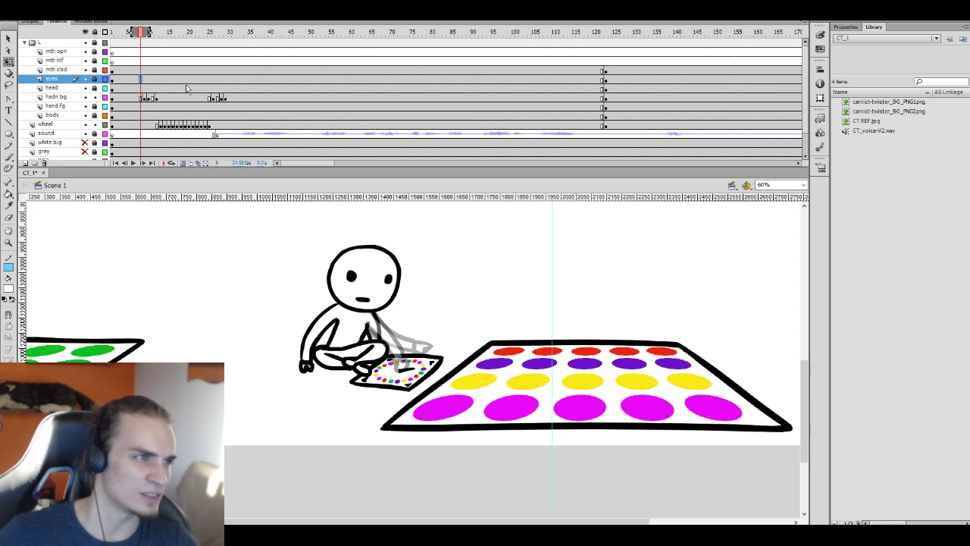
left_click(193, 79)
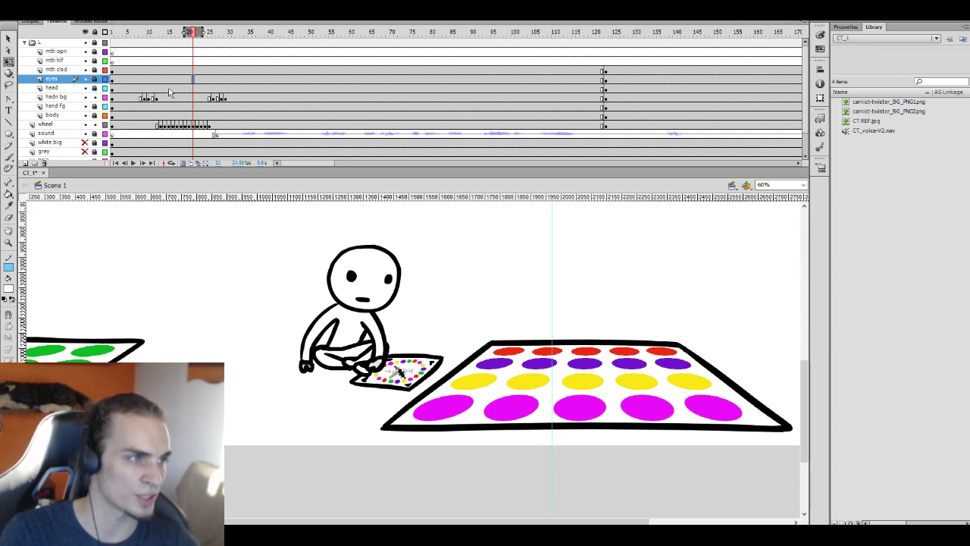
key("Return")
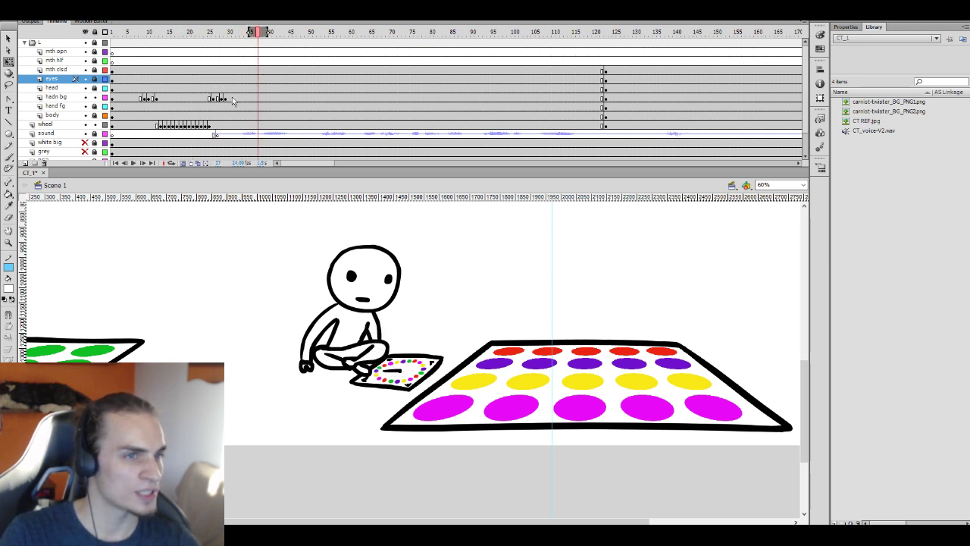
Examine the character keyframes at frame 123 and the frames beyond, comparing the pose there with the resting pose after the spin
left_click_drag(608, 127, 609, 81)
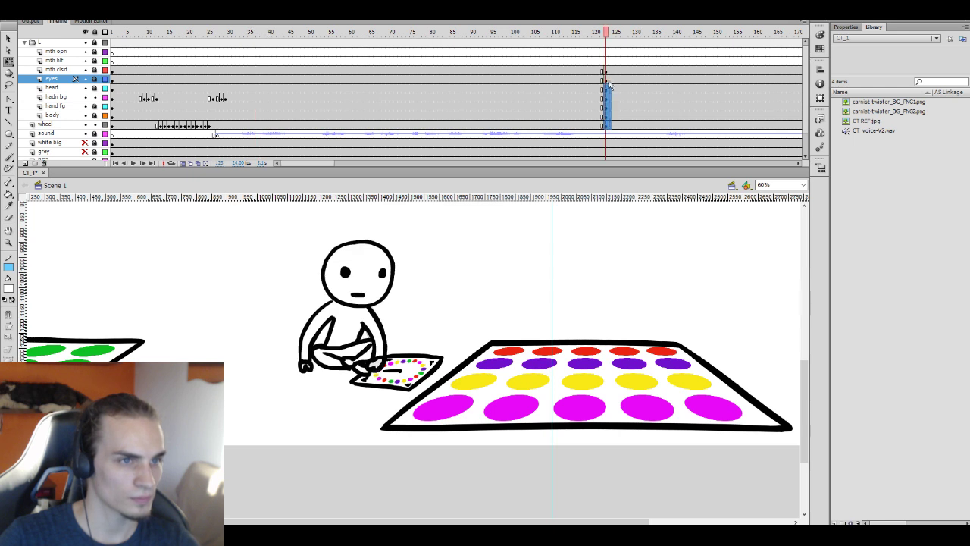
left_click(609, 71)
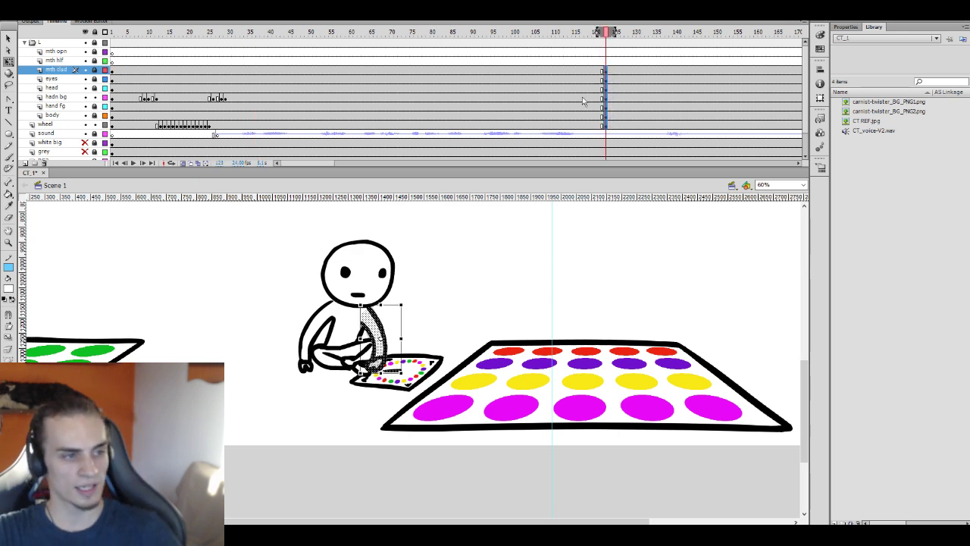
left_click(185, 88)
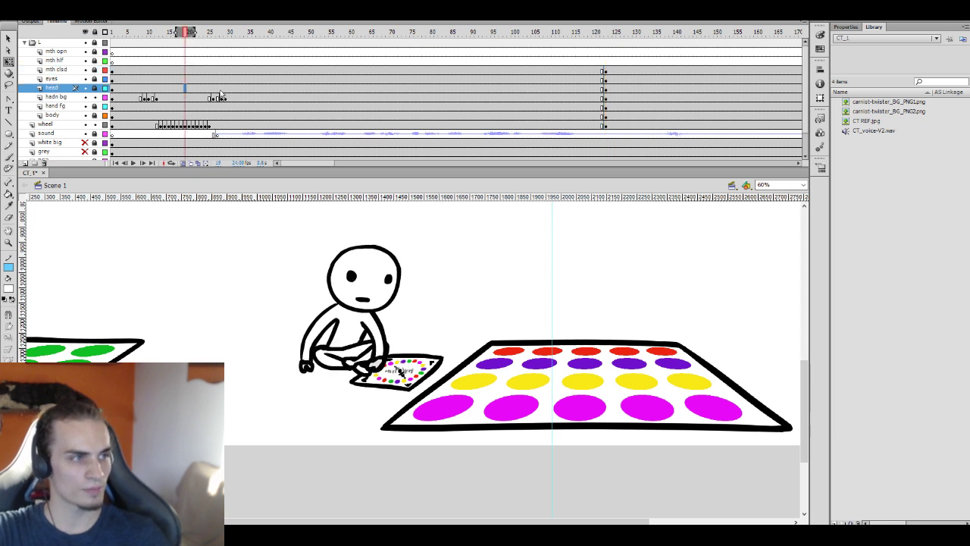
left_click(257, 90)
left_click(661, 107)
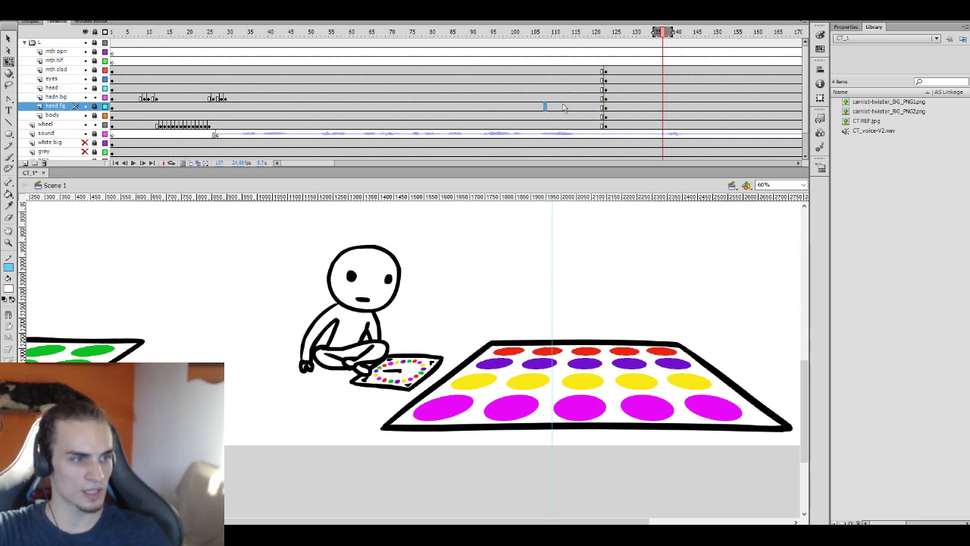
left_click(687, 97)
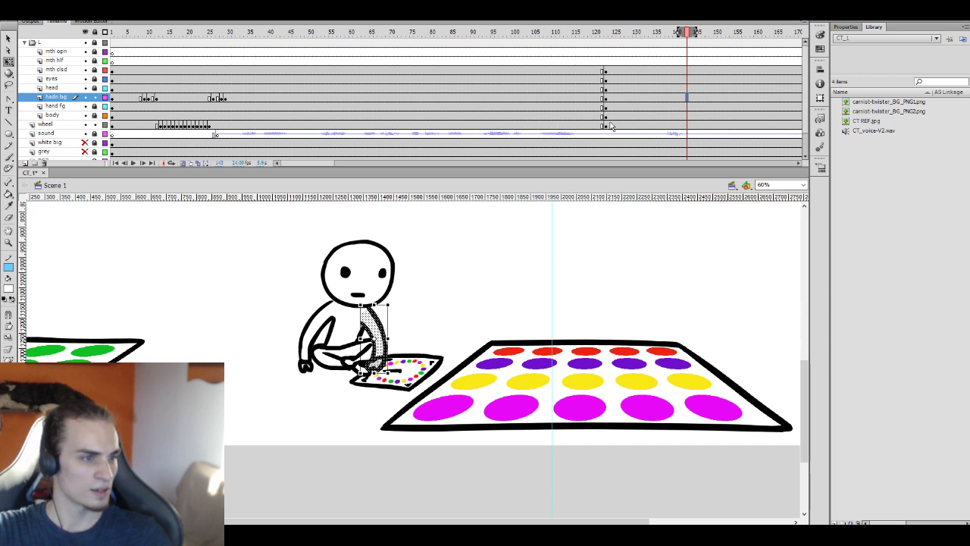
left_click(638, 115)
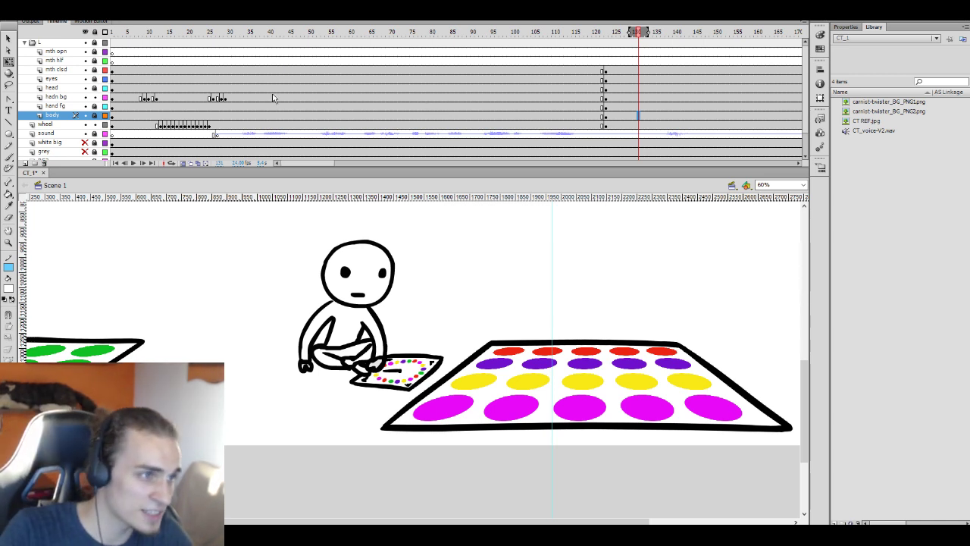
Move the frame 123 keyframes of the character and wheel layers back to frame 32
left_click(611, 108)
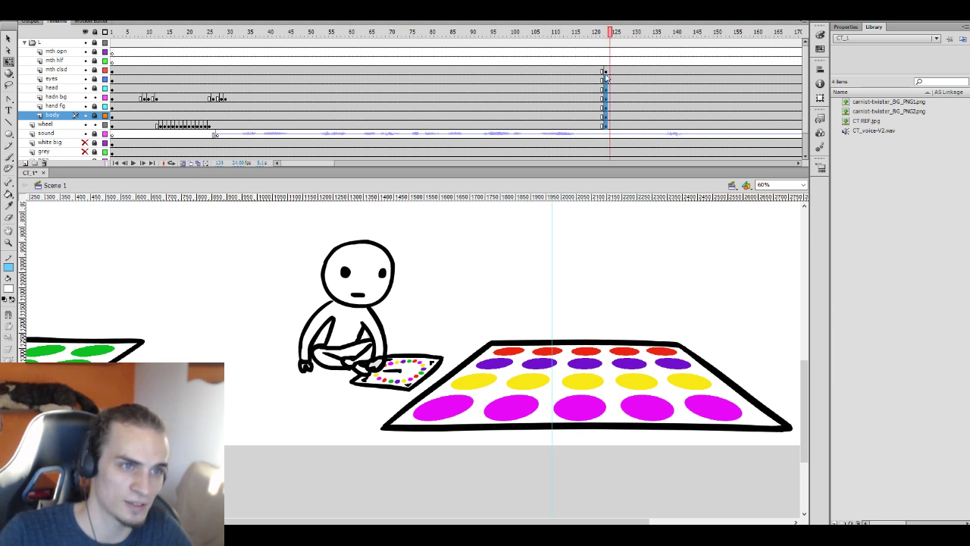
left_click_drag(604, 125, 241, 80)
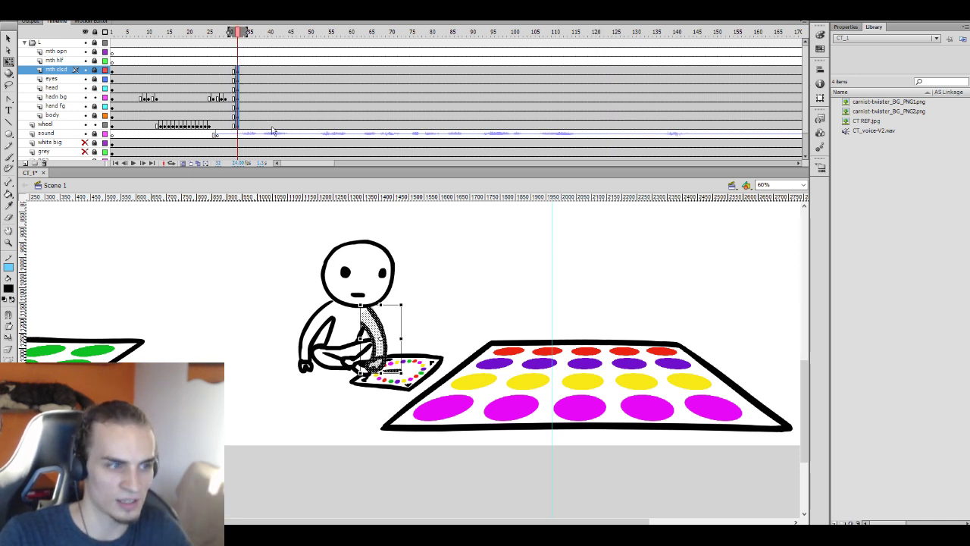
Unlock the head, eyes and closed-mouth layers, and tilt the whole head slightly clockwise toward the spinner in the opening pose
left_click(209, 79)
left_click(209, 78)
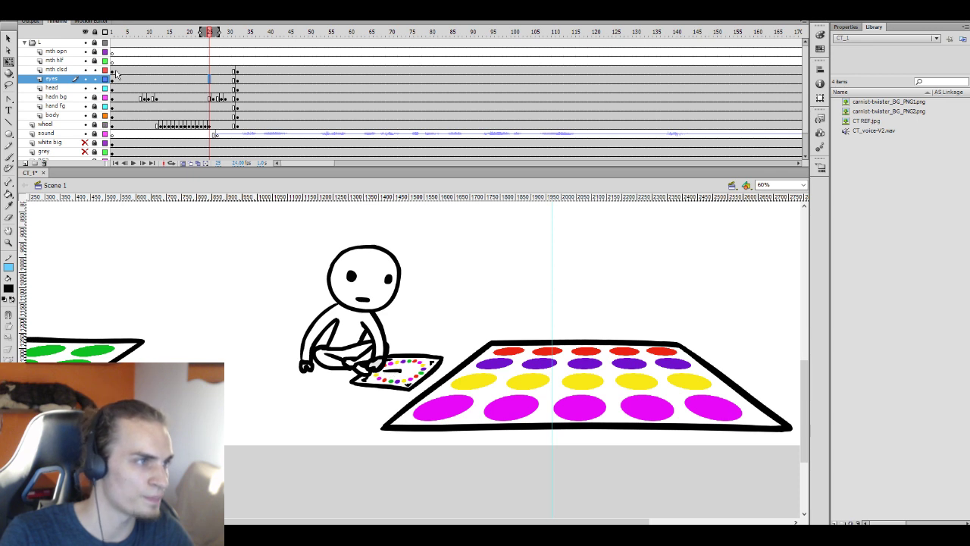
left_click(115, 74)
left_click(379, 261)
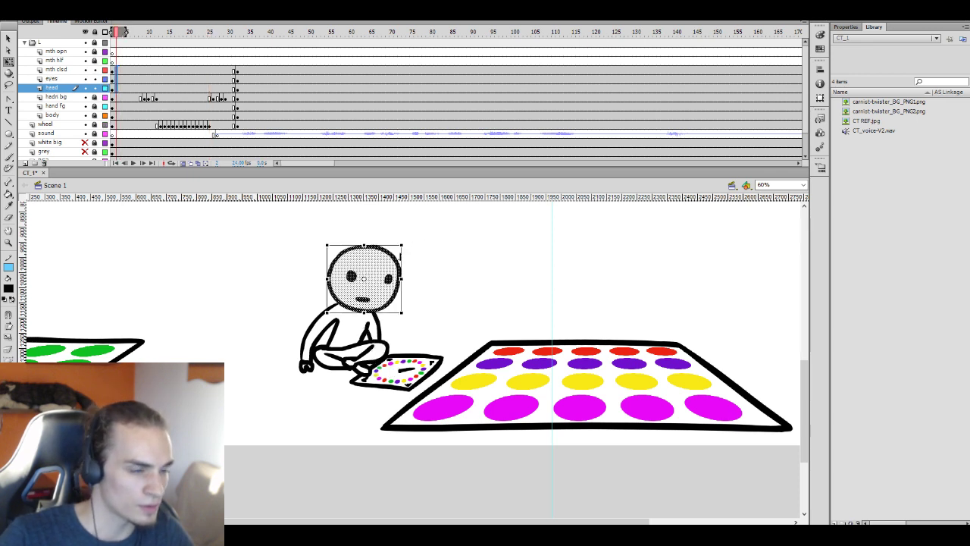
left_click_drag(297, 226, 413, 360)
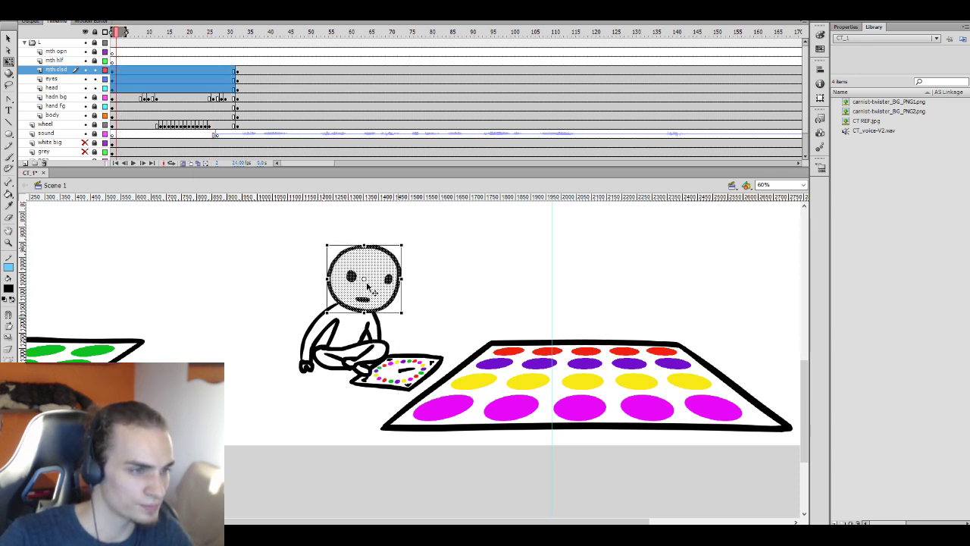
left_click(362, 291)
left_click_drag(409, 234, 416, 247)
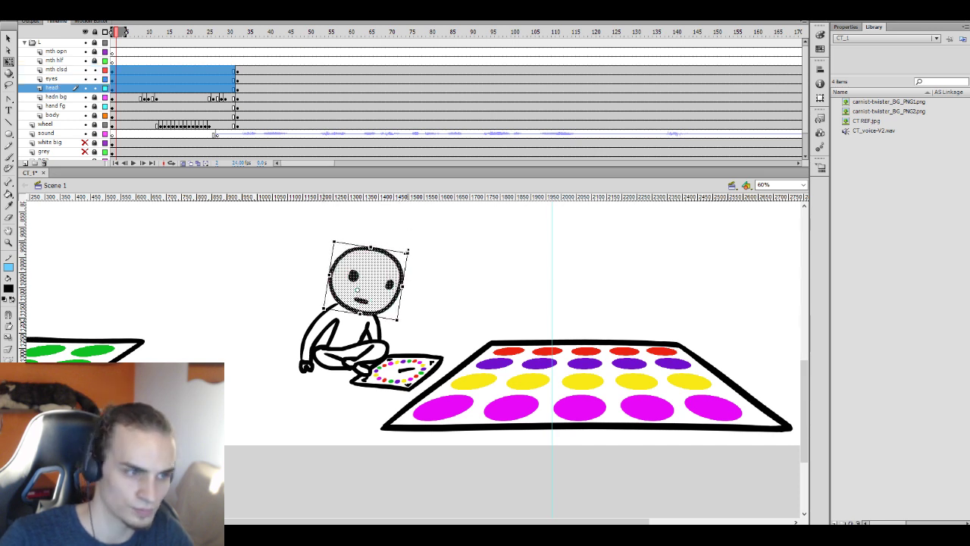
Play the scene through the pose change at frame 32 to review the tilted head
left_click(203, 77)
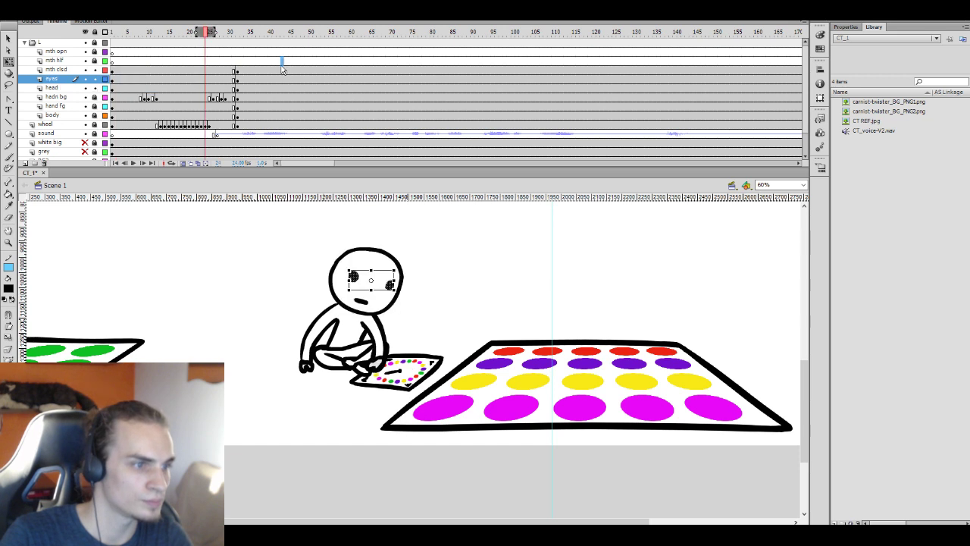
left_click(281, 60)
left_click(217, 64)
key("Return")
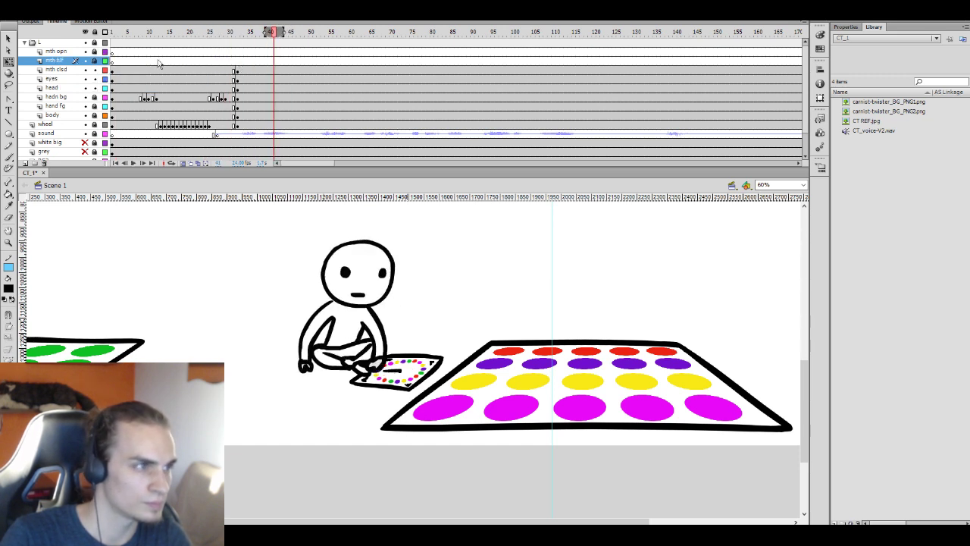
left_click(56, 69)
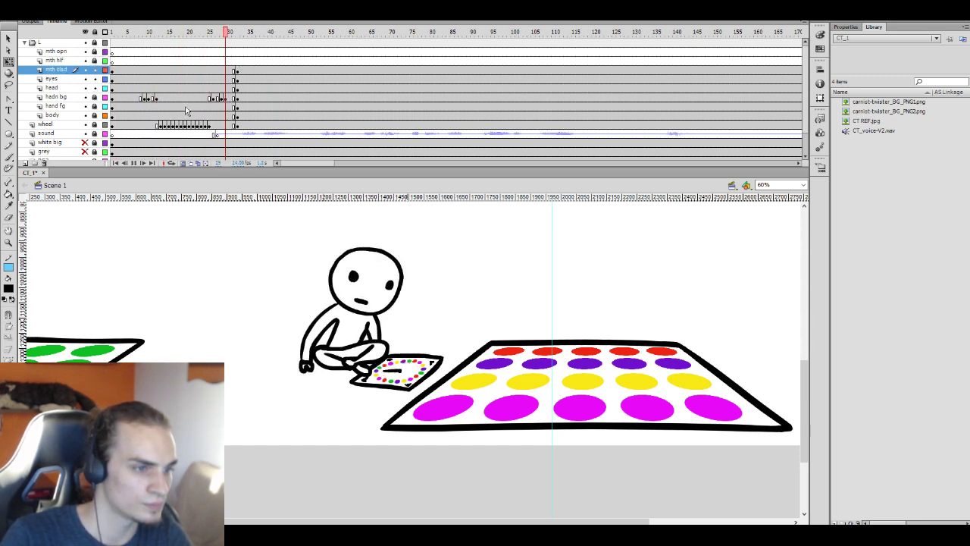
key("Return")
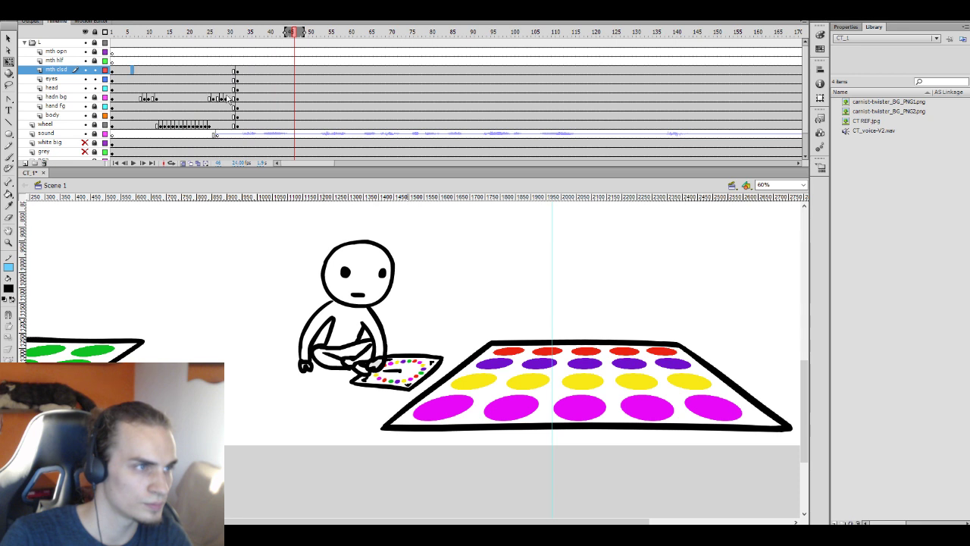
Replace the hadn bg arm at frame 32 with the arm from frame 29, and nudge it to line up with the body
left_click(242, 98)
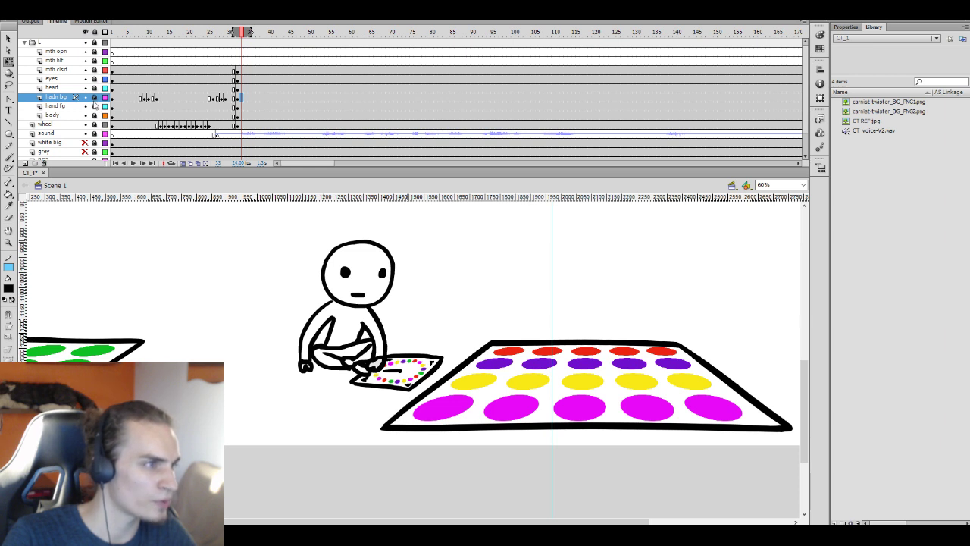
left_click(233, 99)
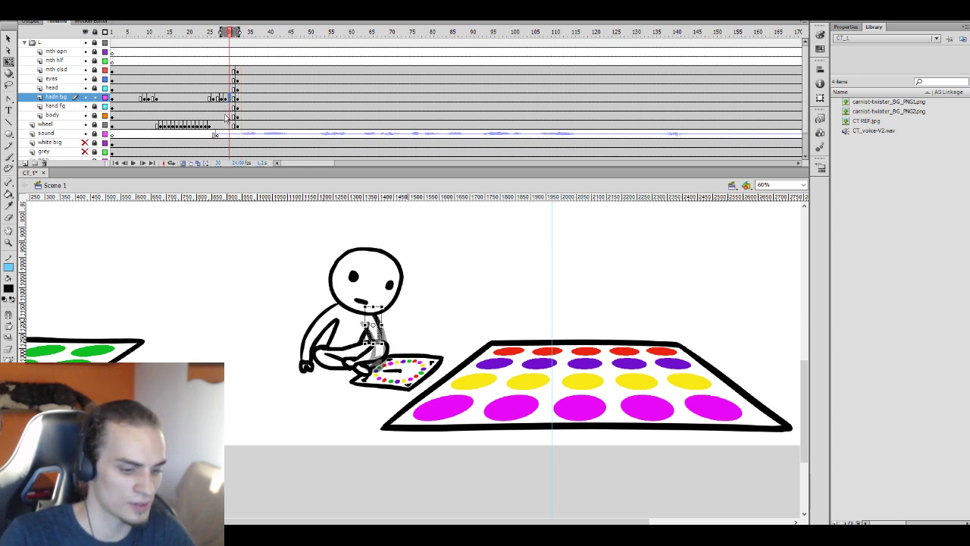
left_click(238, 99)
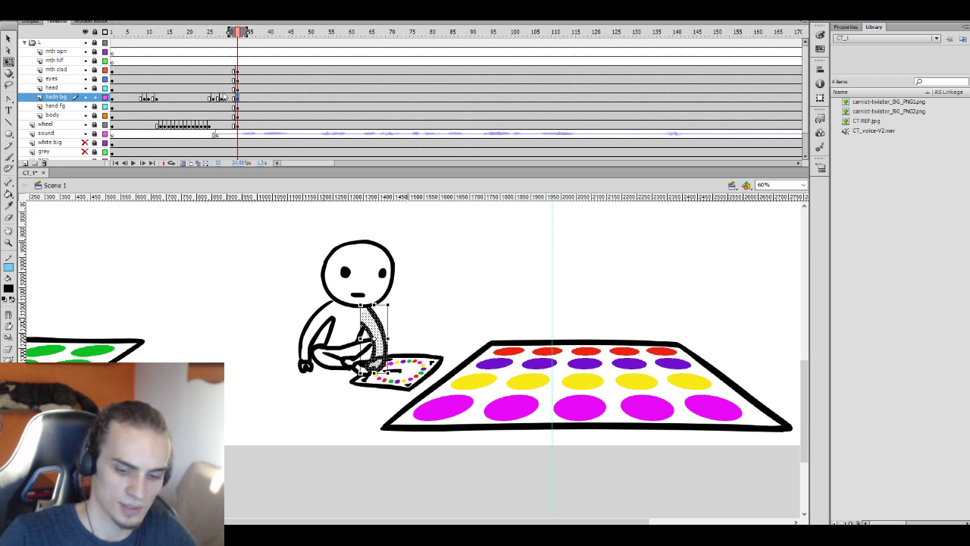
left_click(225, 97)
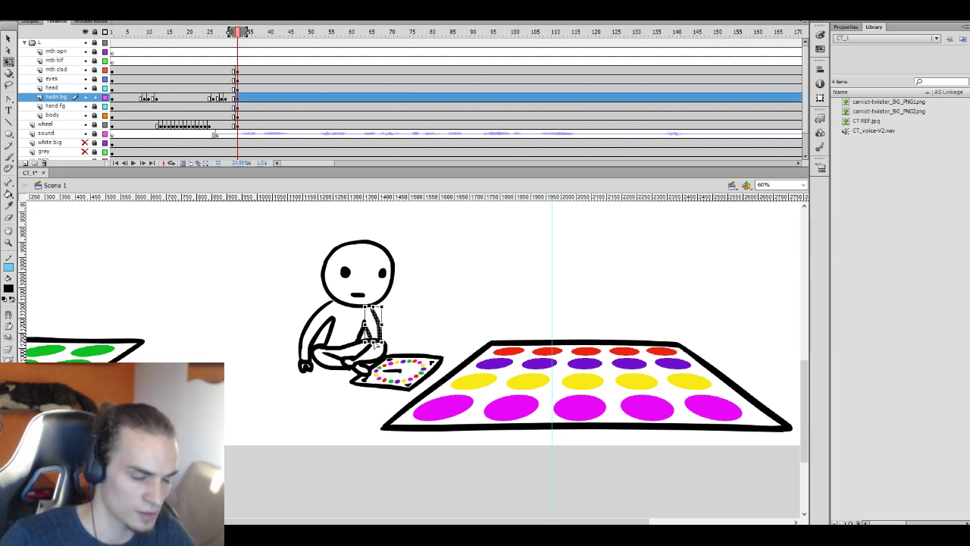
left_click_drag(376, 343, 374, 343)
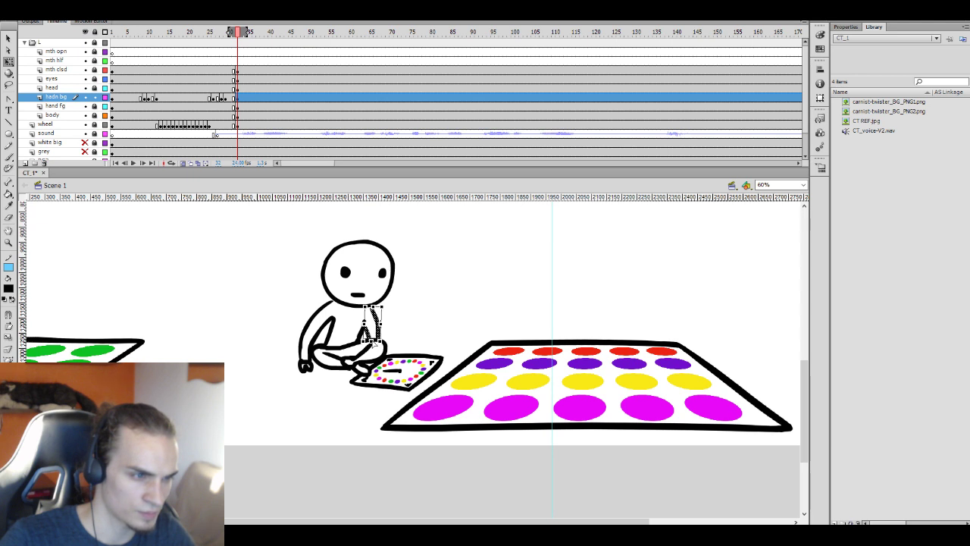
left_click(407, 300)
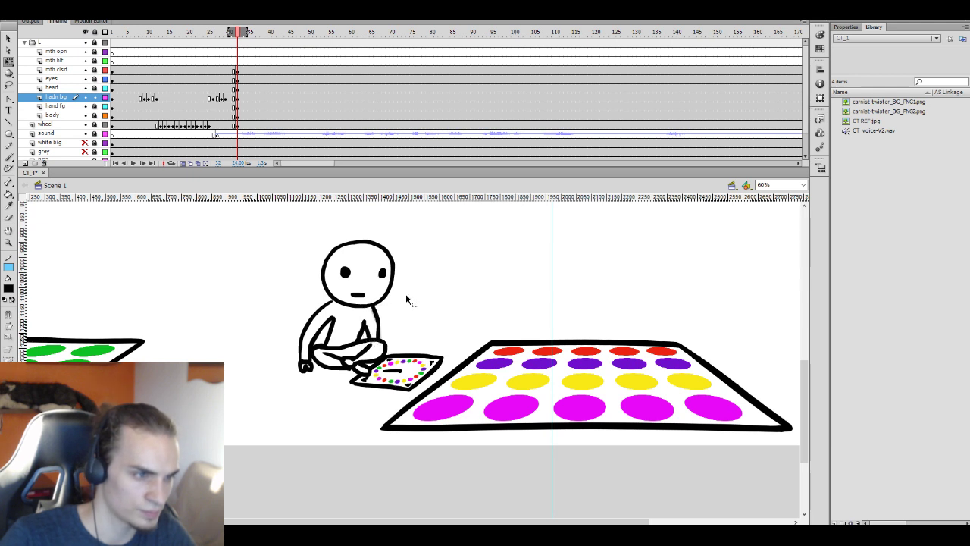
left_click(247, 89)
key("comma")
key("comma")
key("comma")
key("comma")
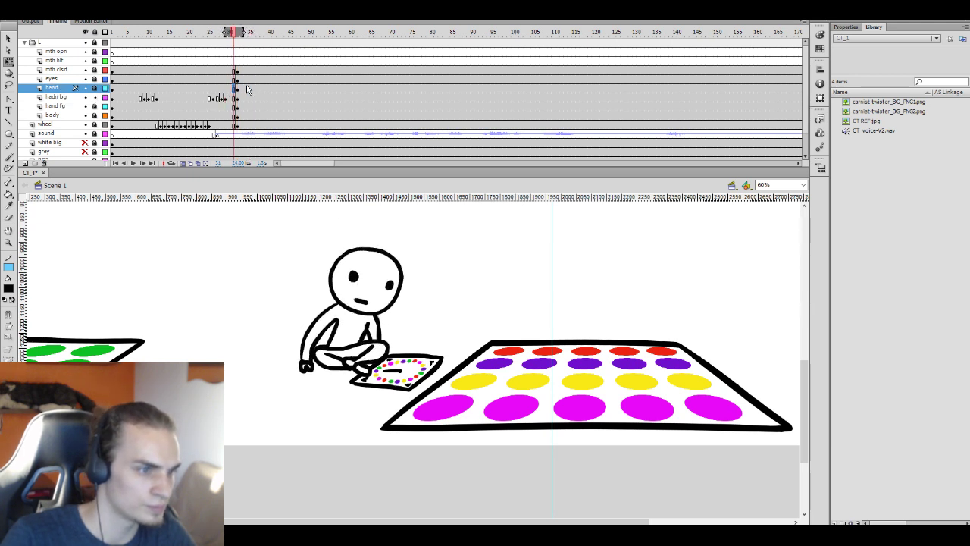
left_click(238, 100)
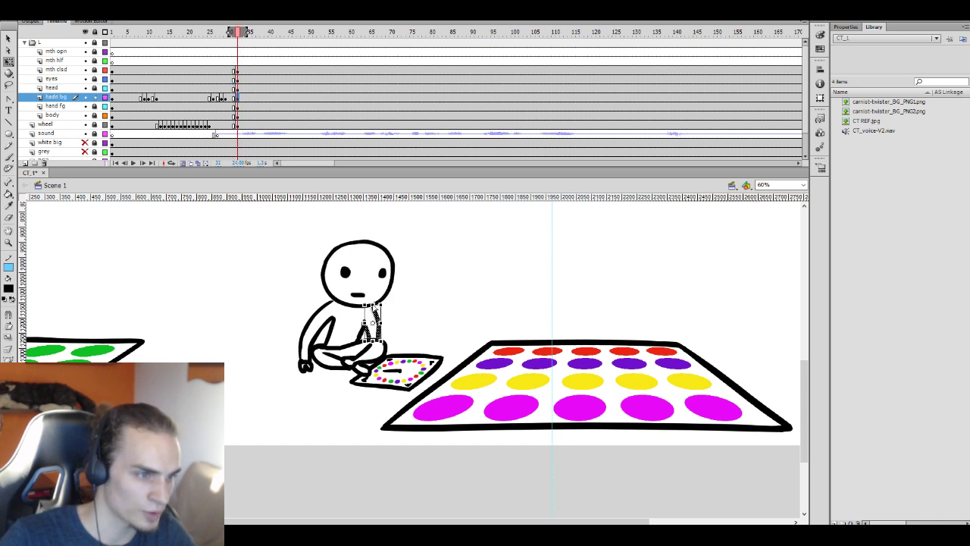
Step repeatedly back through the frames around 30 to 35 to compare the poses on either side of frame 32
left_click(249, 91)
key("comma")
key("comma")
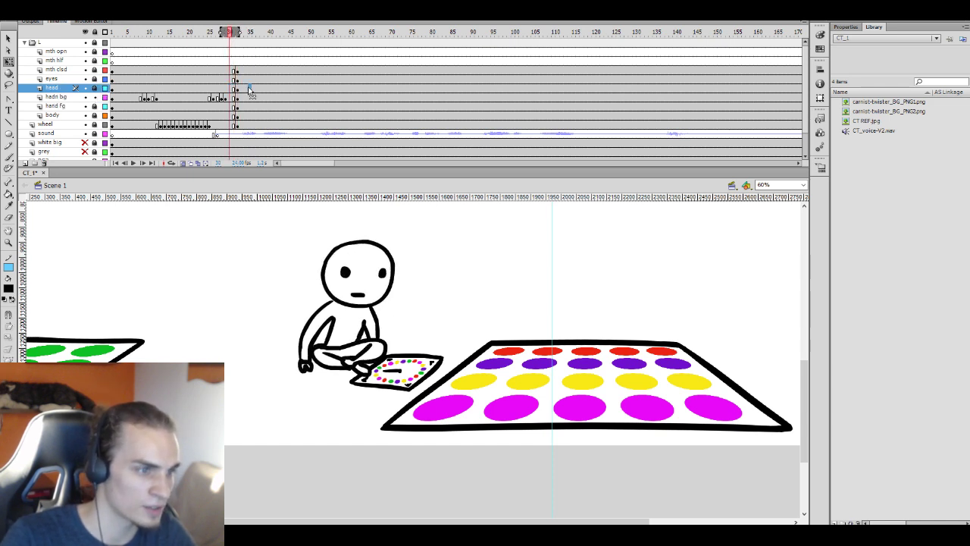
key("comma")
left_click(247, 89)
key("comma")
key("comma")
key("comma")
key("comma")
key("comma")
key("comma")
left_click(247, 90)
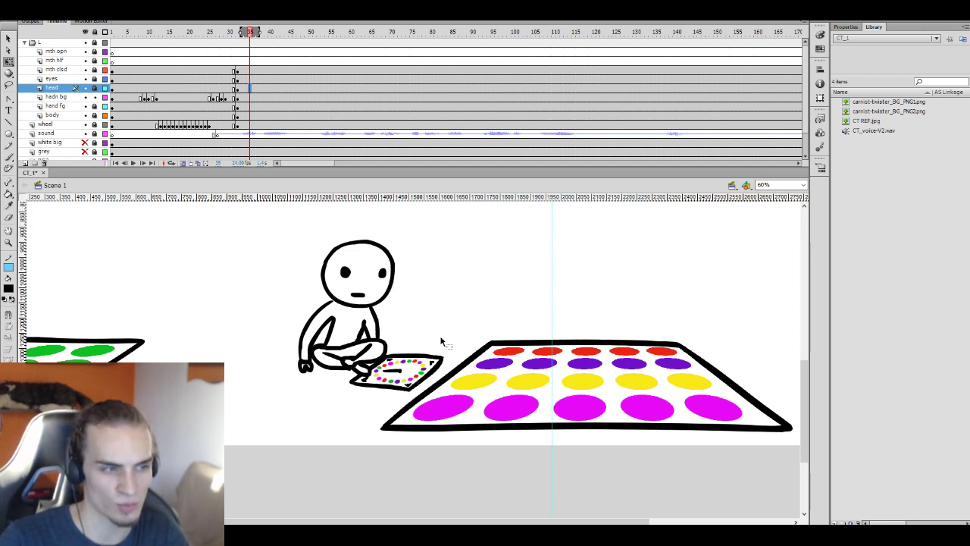
Play the audio near the end of the line, and insert keyframes at frame 132 from the mth clsd layer down to wheel
left_click(553, 97)
left_click(649, 107)
key("Return")
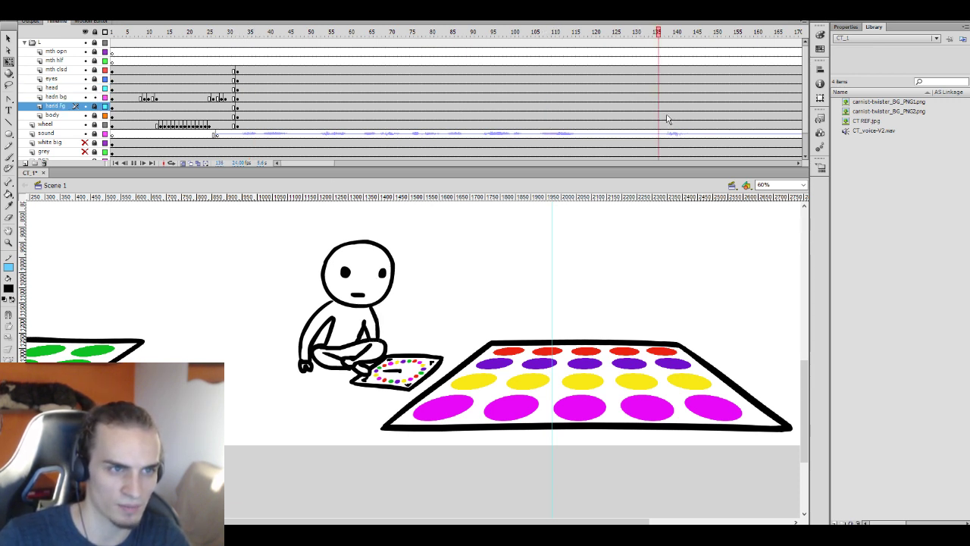
key("Return")
left_click_drag(641, 72, 647, 128)
key("F6")
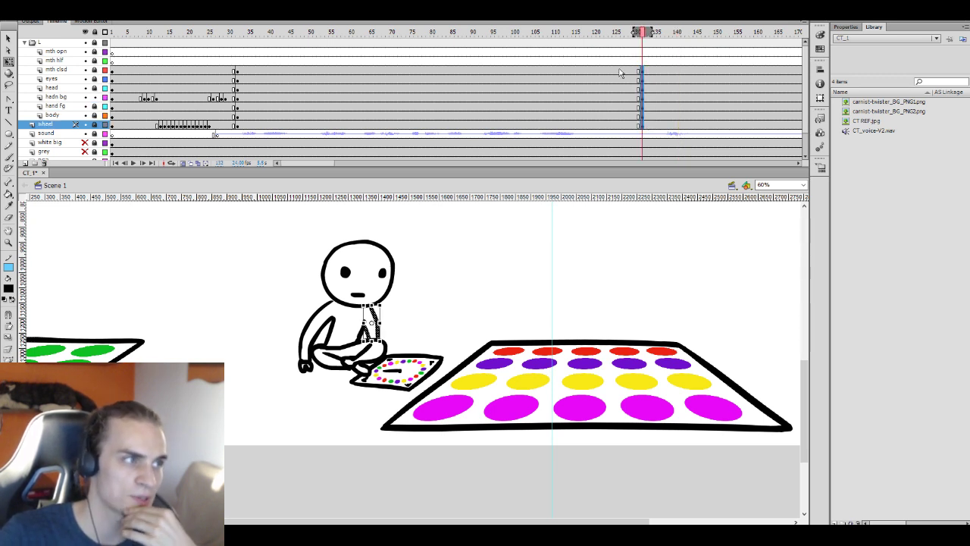
Rotate the head, eyes and mouth slightly counterclockwise in the pose that starts at frame 32
left_click(280, 98)
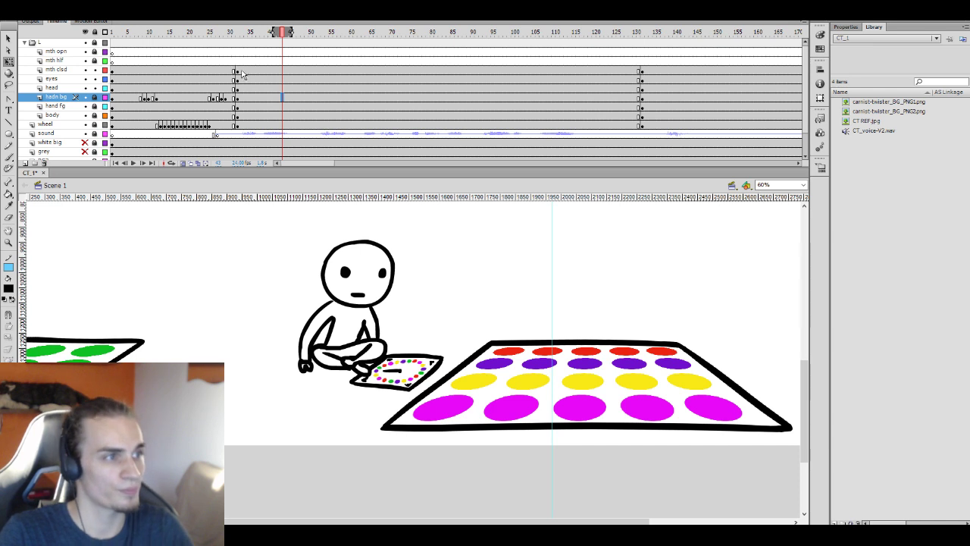
left_click_drag(242, 69, 252, 92)
left_click_drag(404, 241, 401, 231)
key("ctrl+z")
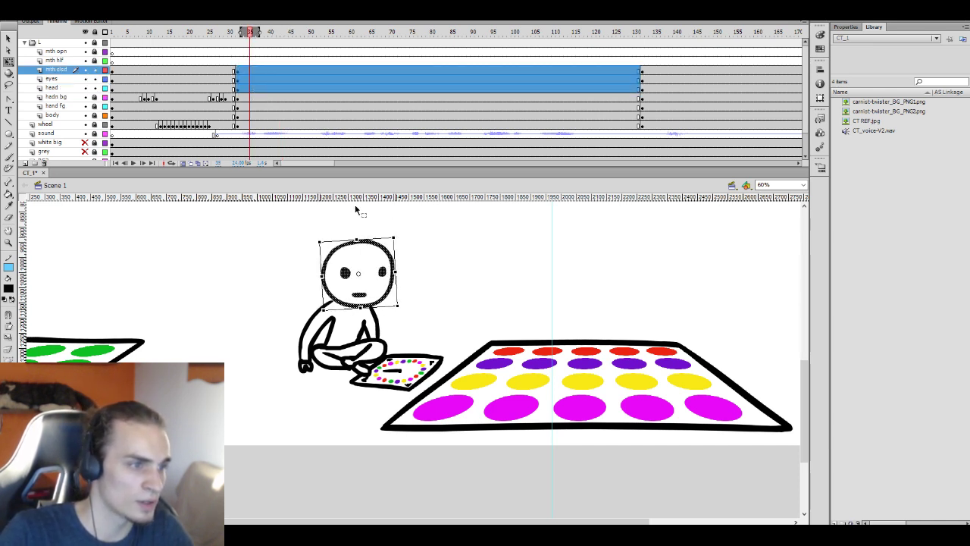
Unlock the hadn bg, hand fg and body layers, and skew the frame 32 torso and arms slightly away from the spinner
left_click_drag(94, 78, 101, 120)
left_click_drag(241, 100, 241, 115)
left_click_drag(364, 300, 360, 300)
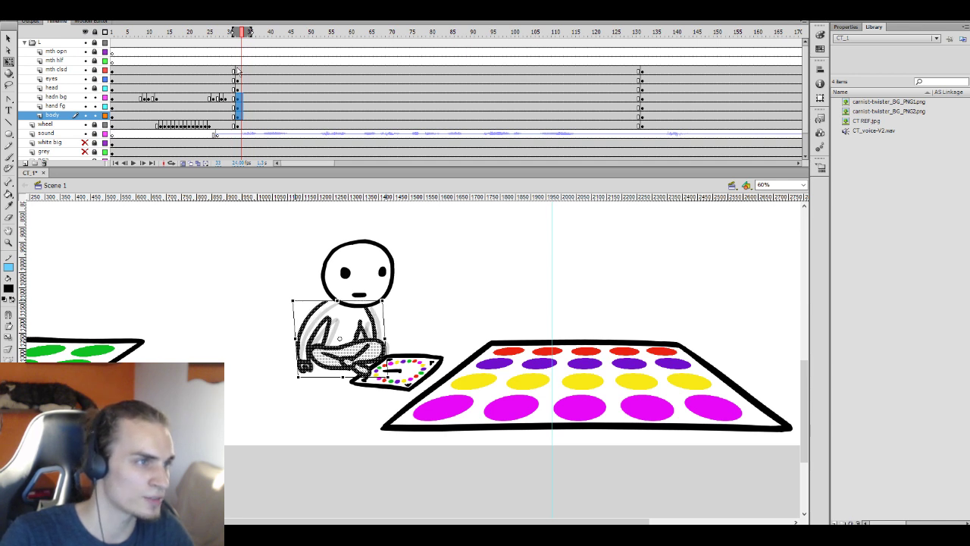
Unlock the head layer and fill the head with white in the pose that starts at frame 32
left_click_drag(237, 70, 238, 88)
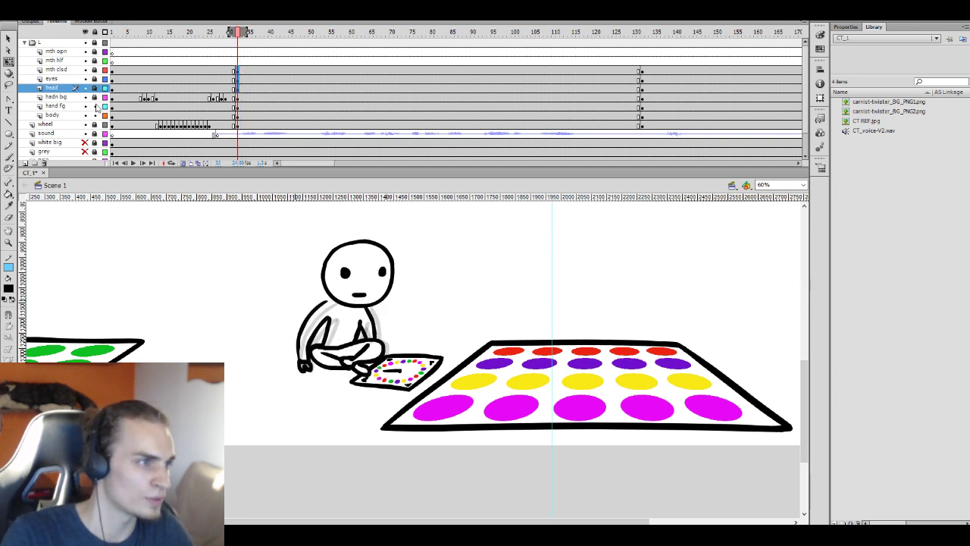
left_click(247, 82)
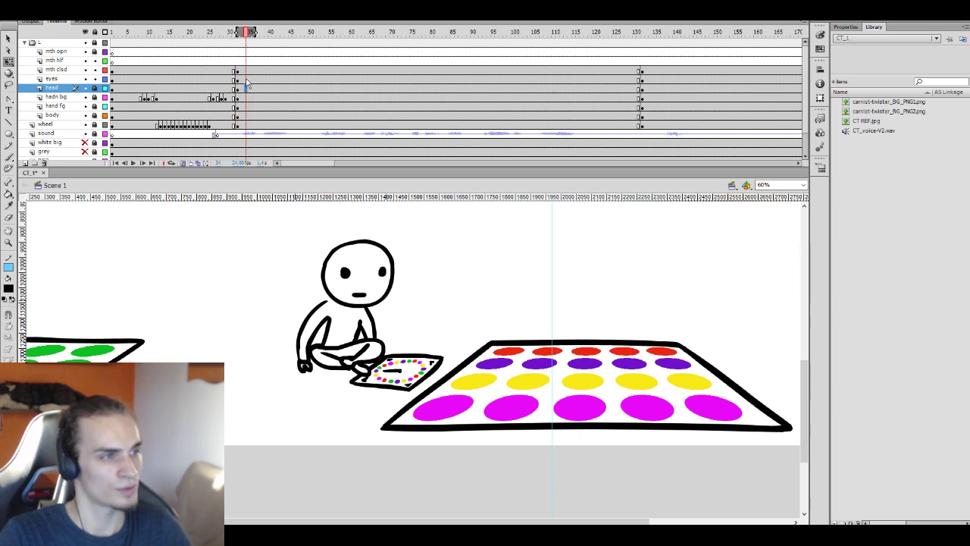
left_click_drag(243, 71, 242, 88)
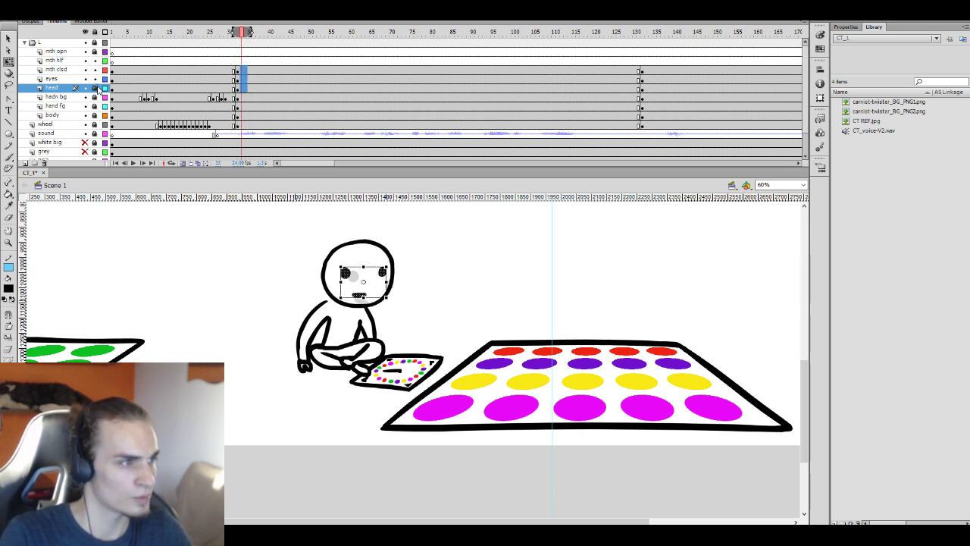
left_click(94, 89)
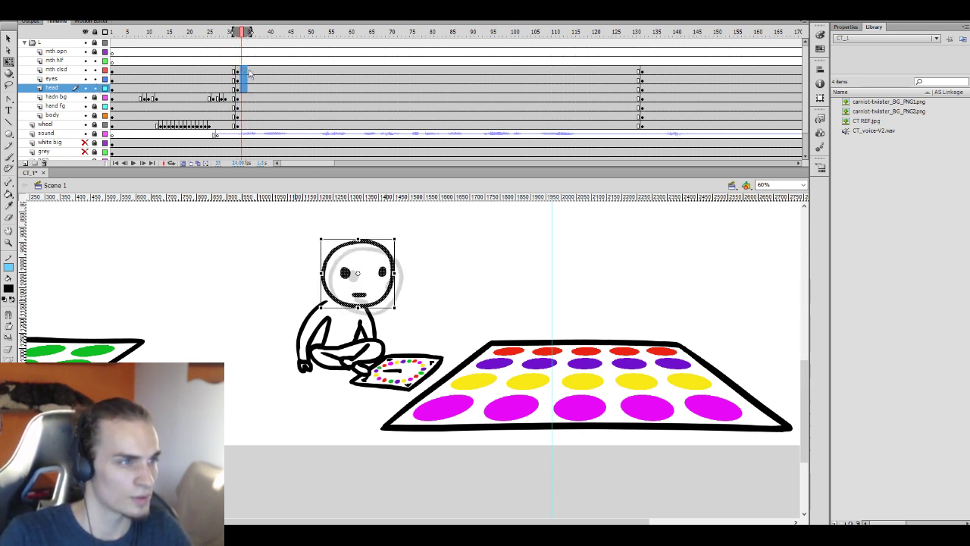
left_click_drag(250, 70, 250, 89)
left_click(454, 265)
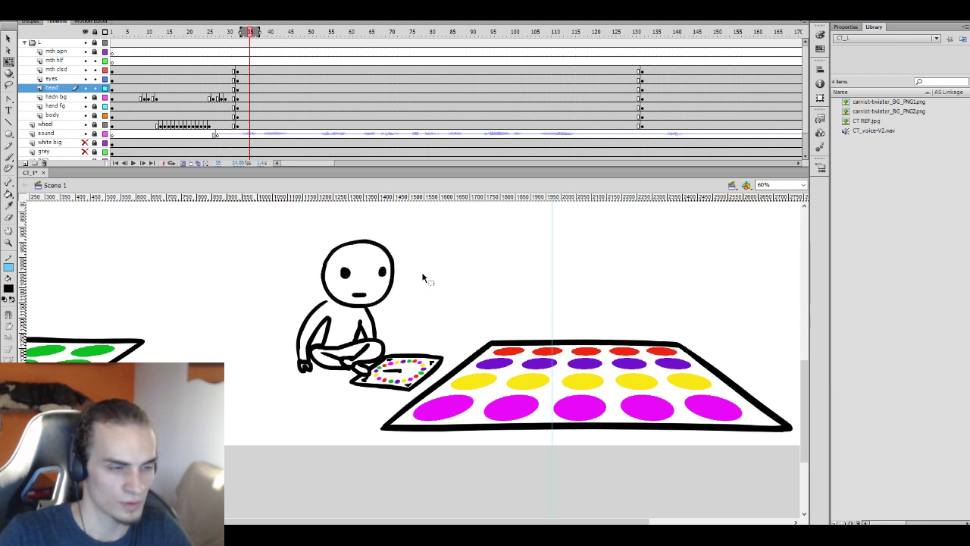
key("i")
left_click(368, 270)
left_click(238, 89)
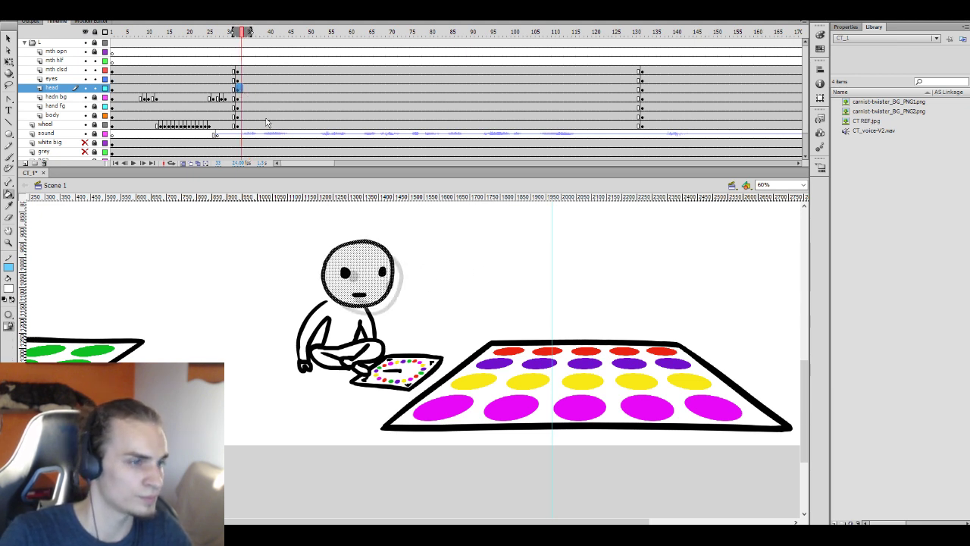
key("l")
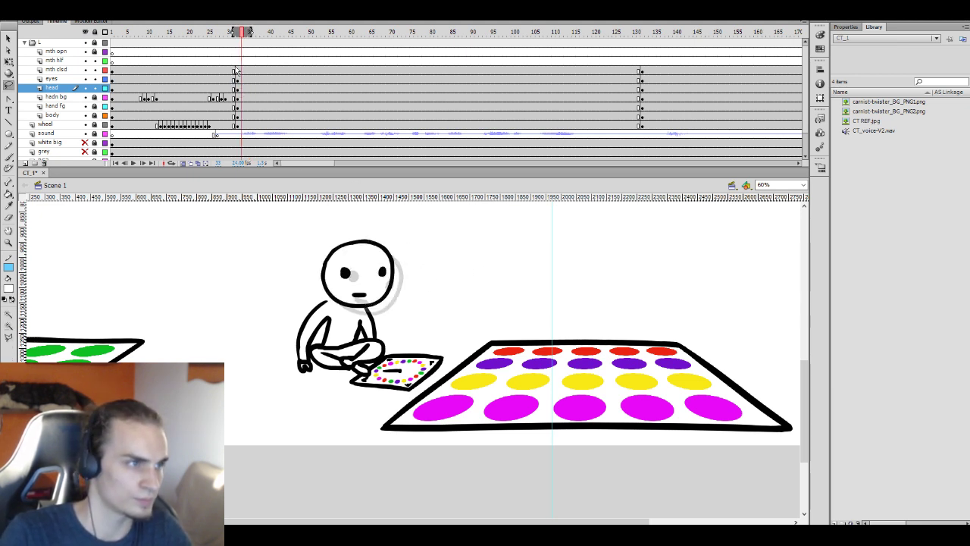
Shift the head, eyes and mouth at frame 32 slightly away from the spinner to follow the leaning body
left_click_drag(235, 70, 237, 88)
key("v")
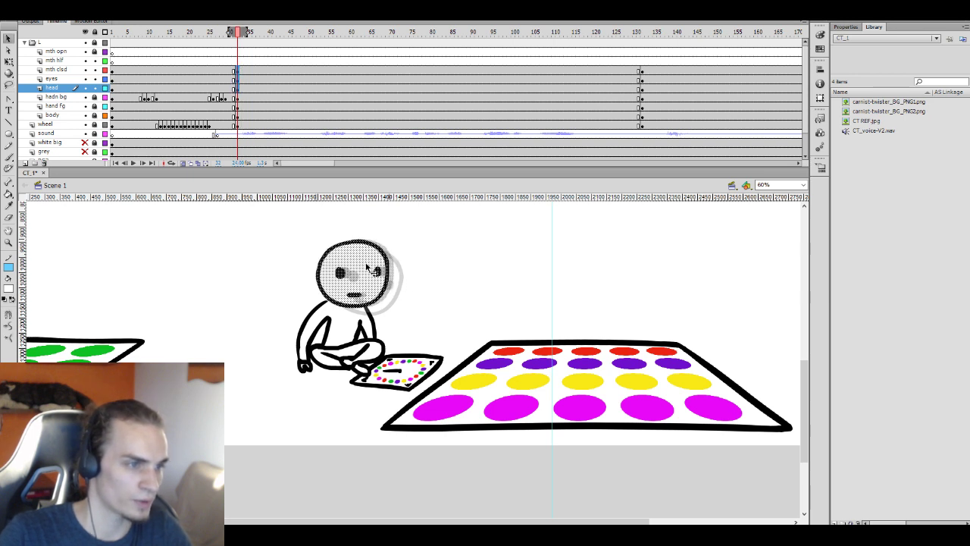
key("q")
left_click_drag(392, 241, 395, 235)
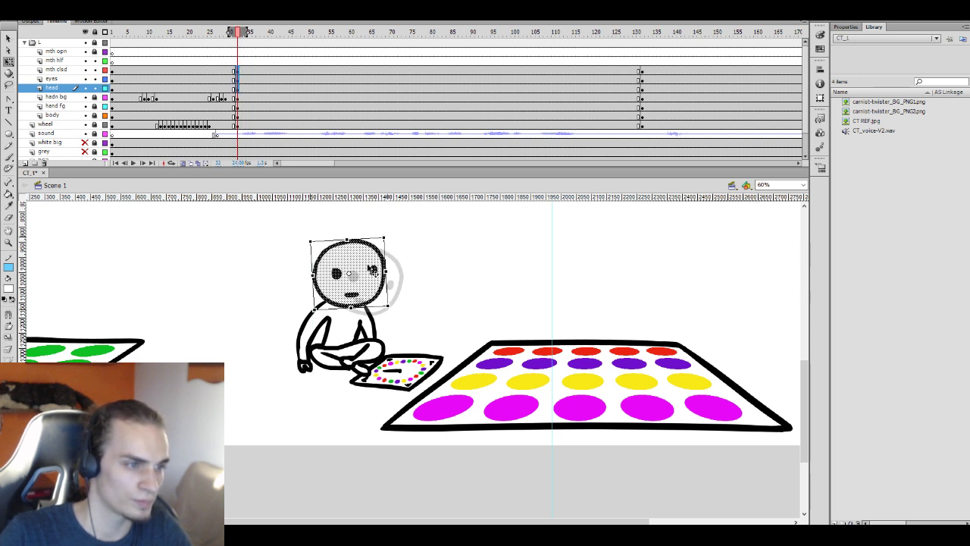
key("ctrl+z")
left_click_drag(372, 269, 376, 265)
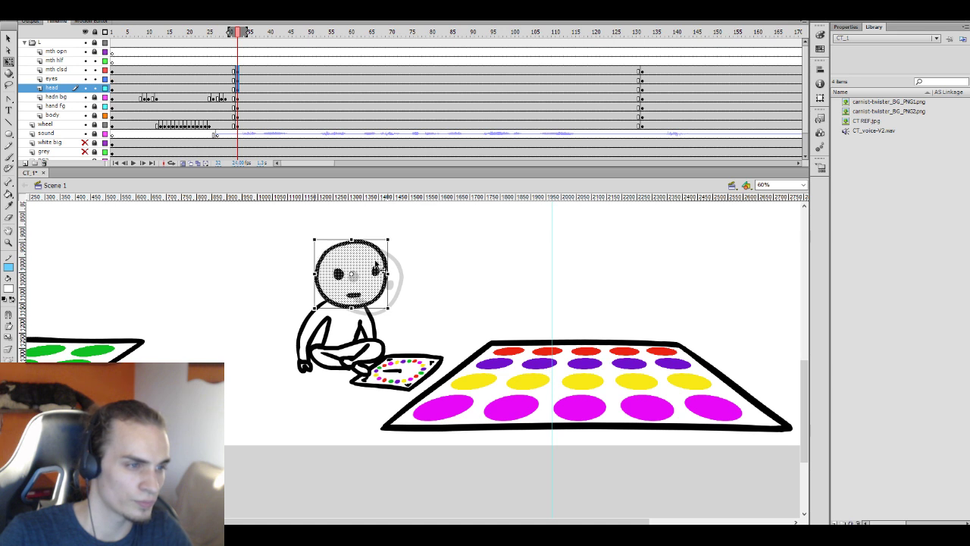
Nudge the eyes slightly upward on the head in the pose that starts at frame 32
left_click(71, 79)
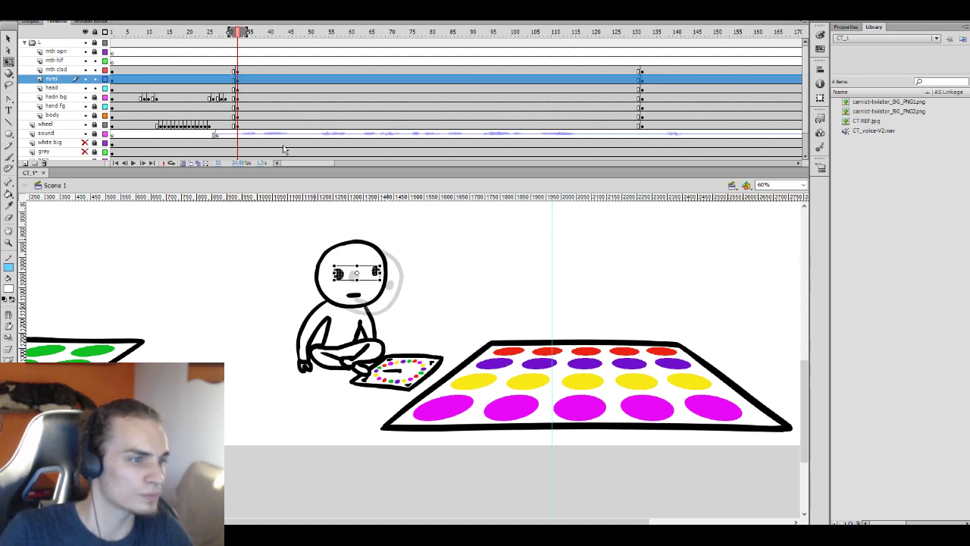
key("Up")
key("Up")
key("Up")
key("Up")
key("Up")
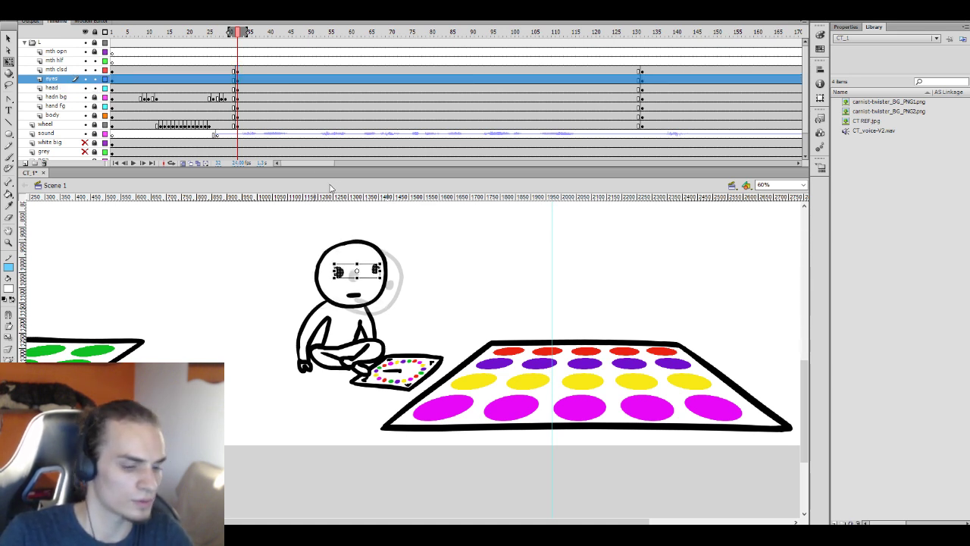
key("Down")
key("Down")
key("Down")
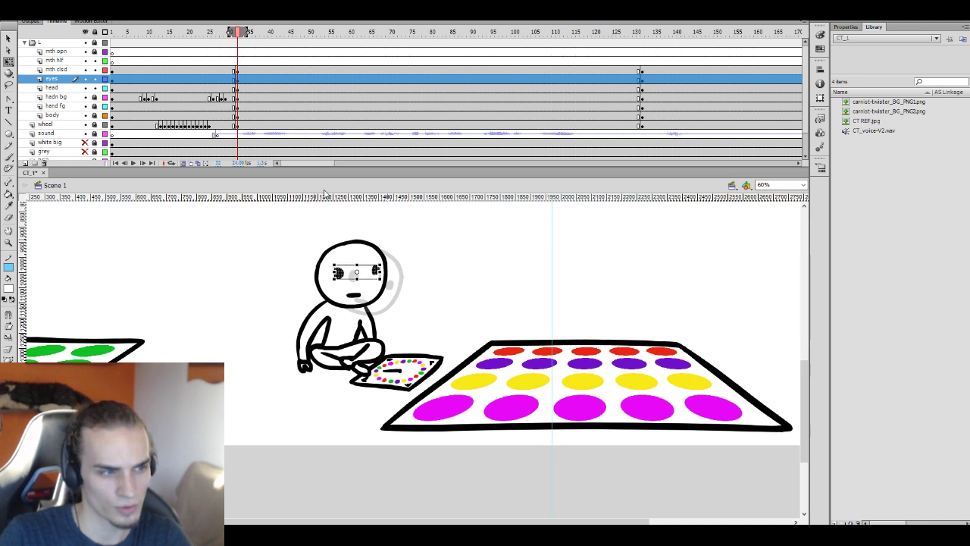
key("Up")
key("Up")
key("Up")
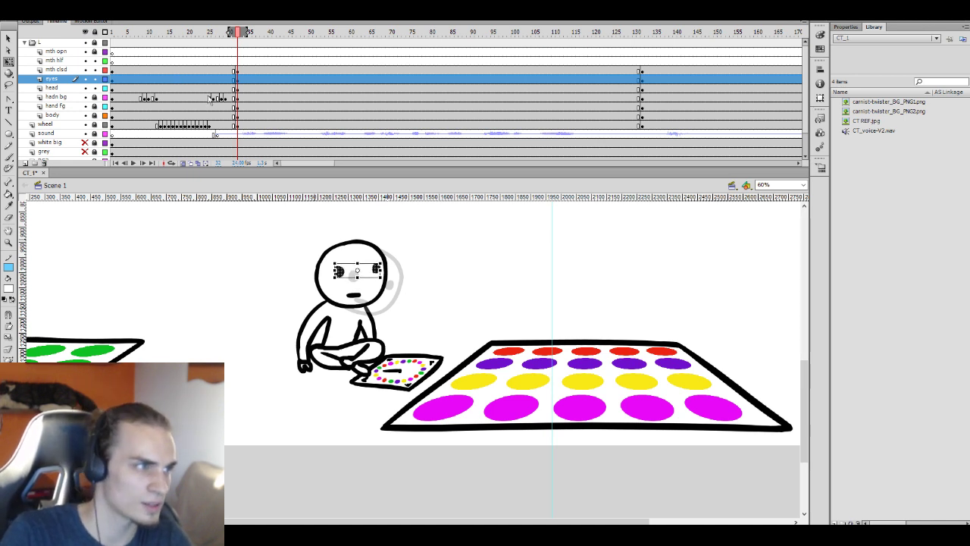
Play back the transition from the spinner-watching pose into the upright pose around frame 32
left_click(238, 70)
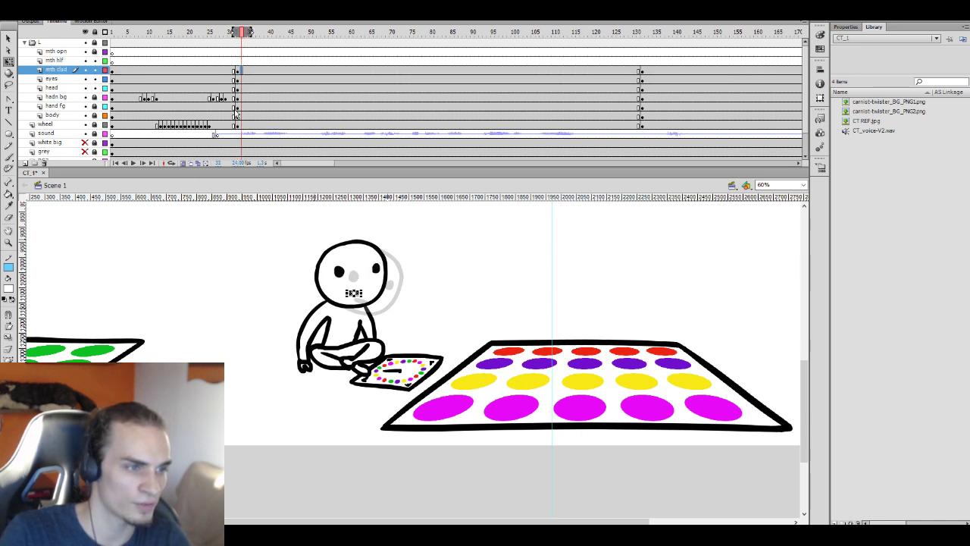
left_click(243, 79)
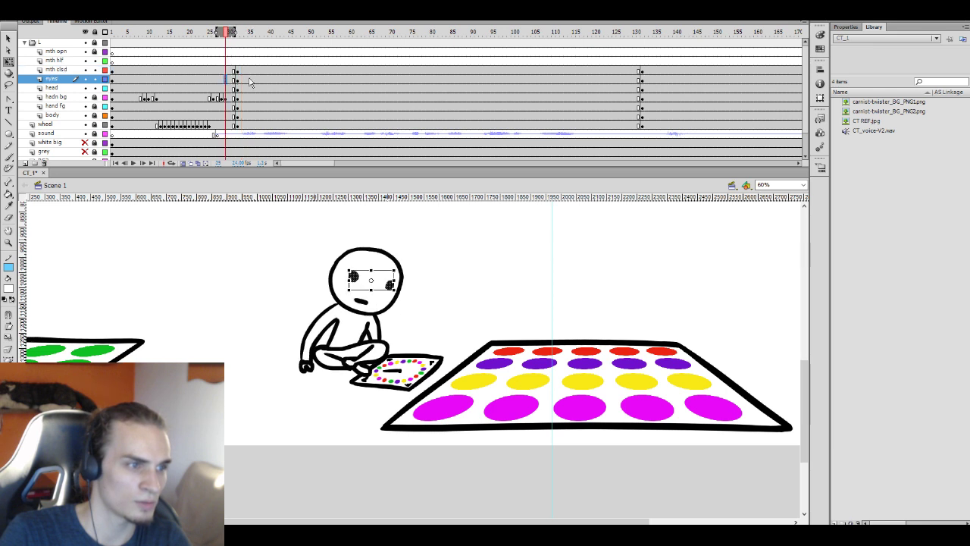
left_click(250, 78)
left_click(190, 68)
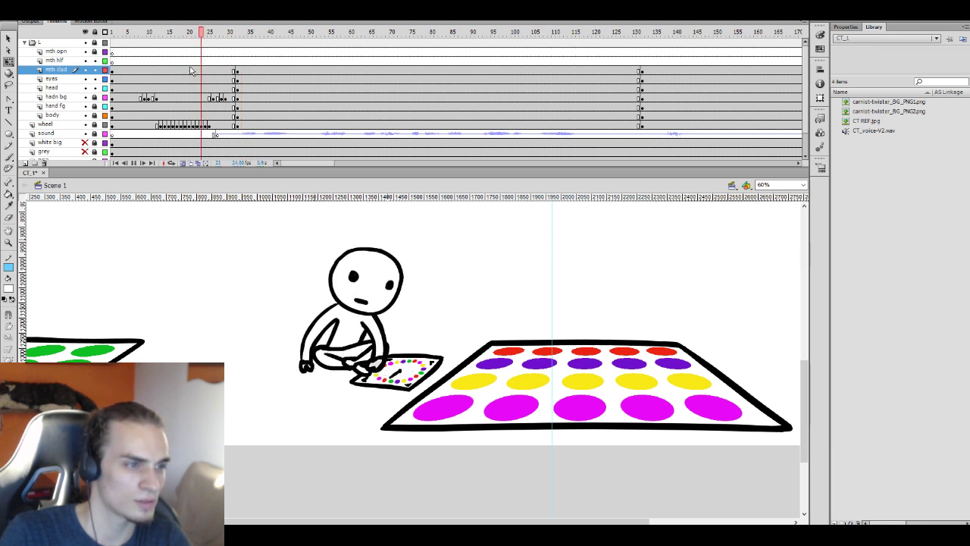
key("Return")
left_click(217, 87)
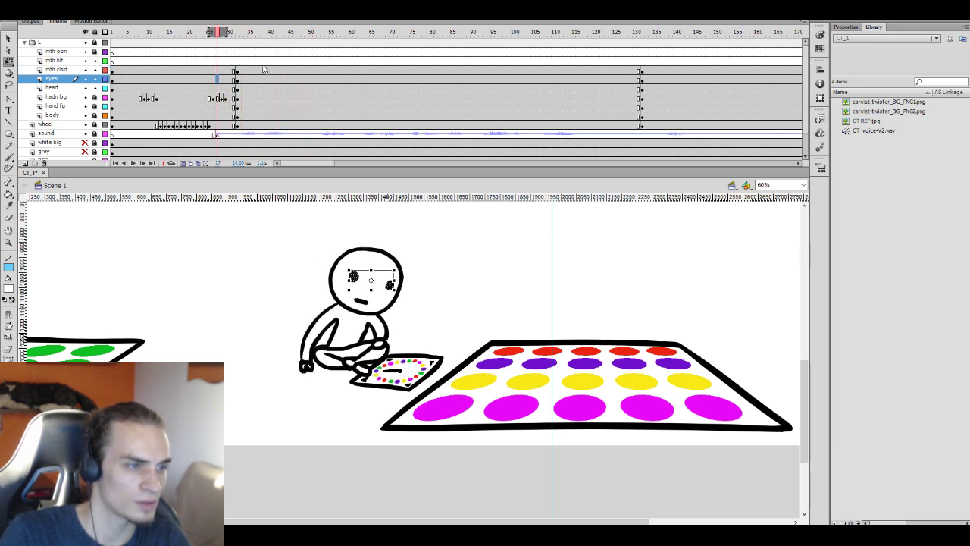
key("Return")
left_click(225, 50)
key("Return")
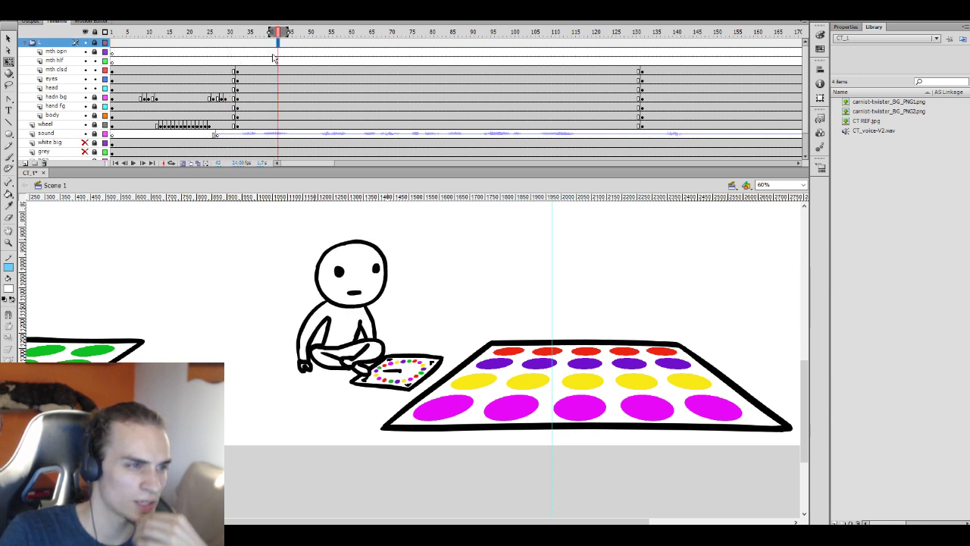
Shift the closed mouth slightly toward the spinner in the frame 32 pose and replay the transition
left_click(249, 69)
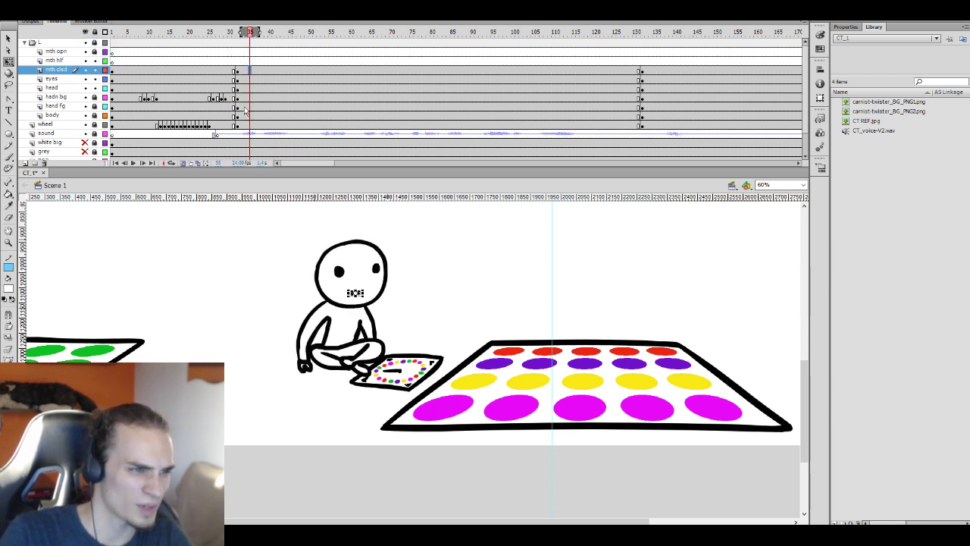
left_click(258, 50)
key("Return")
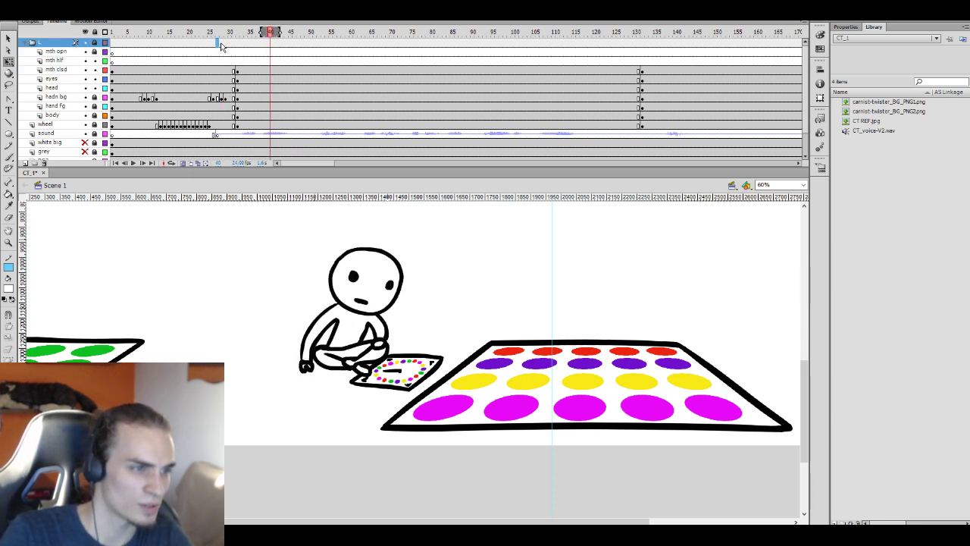
left_click(247, 70)
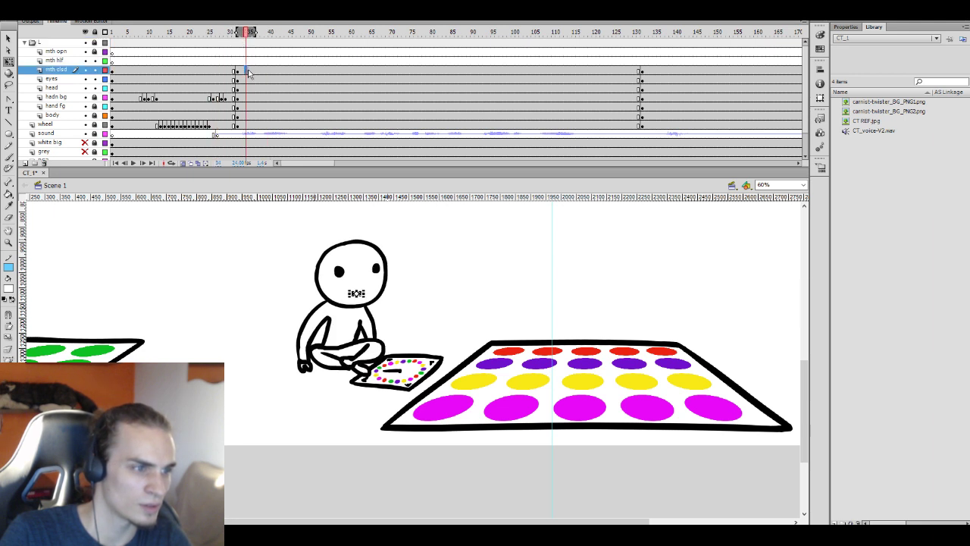
left_click(256, 51)
key("Return")
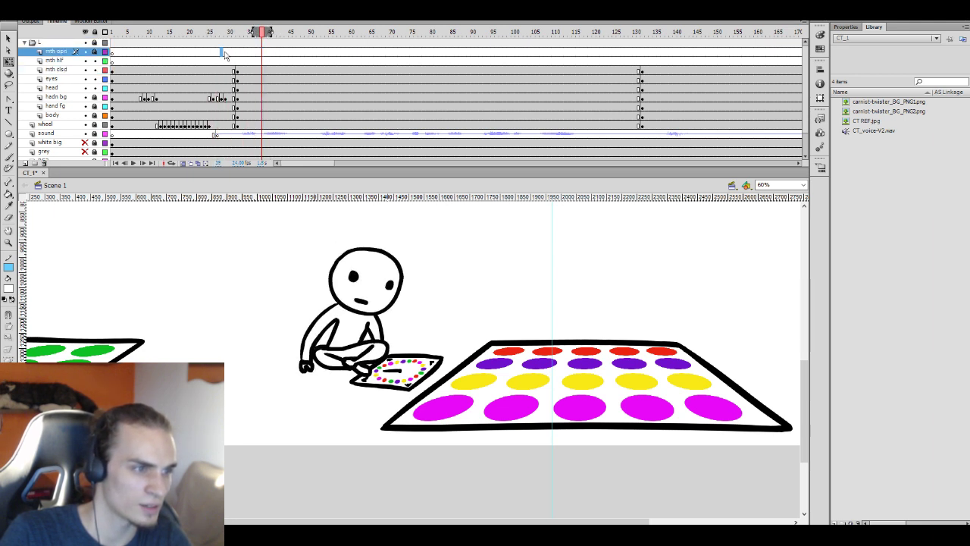
key("Return")
left_click(215, 59)
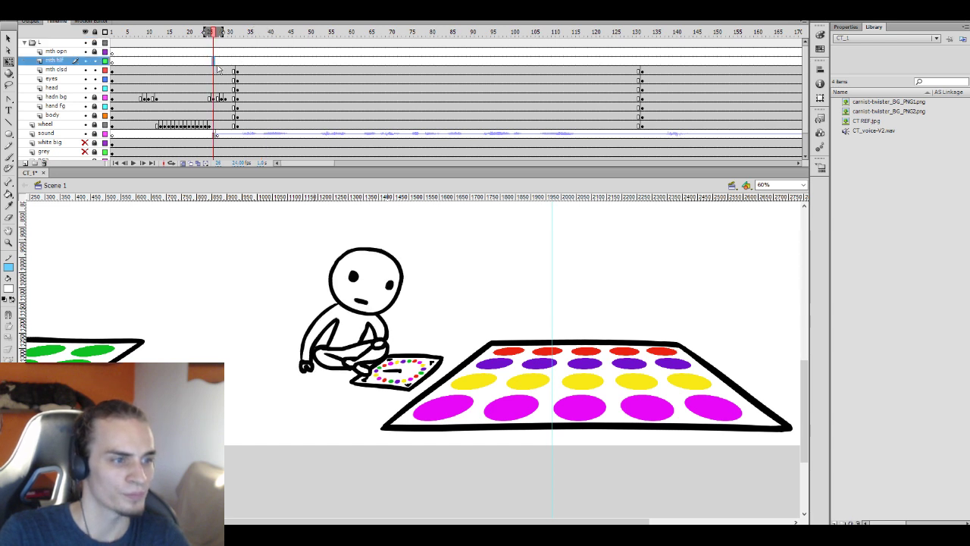
key("Return")
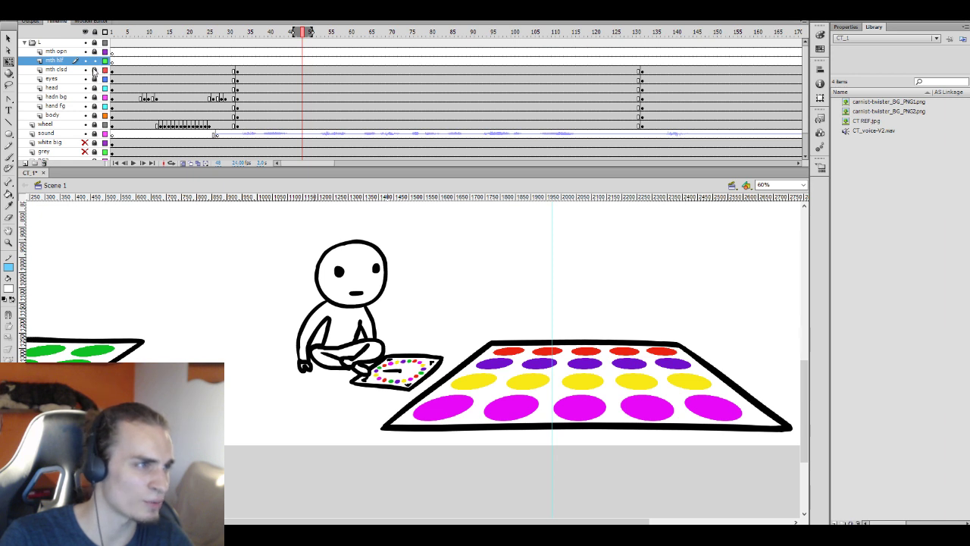
Insert blank keyframes on the mth opn and mth hlf layers at frames 32 and 132
left_click(241, 57)
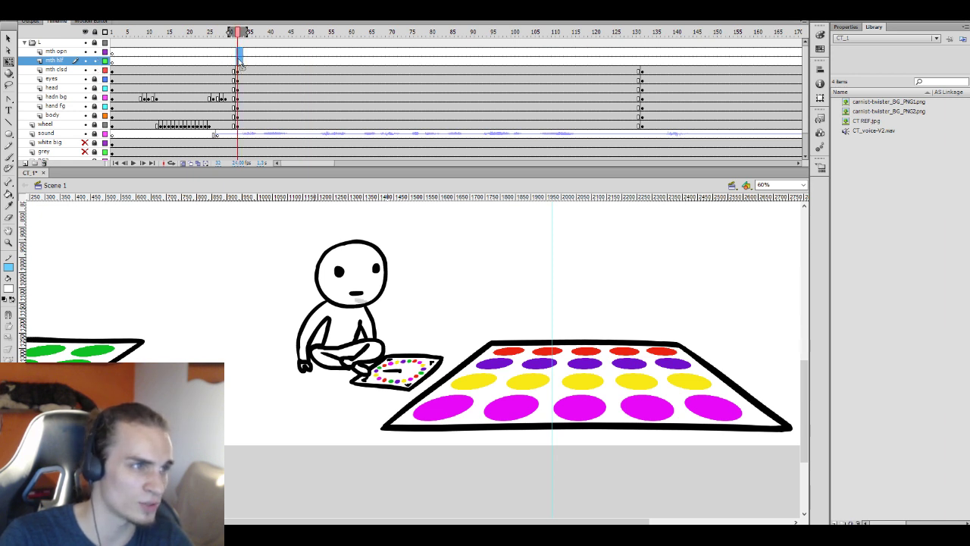
left_click(235, 53)
left_click(239, 60)
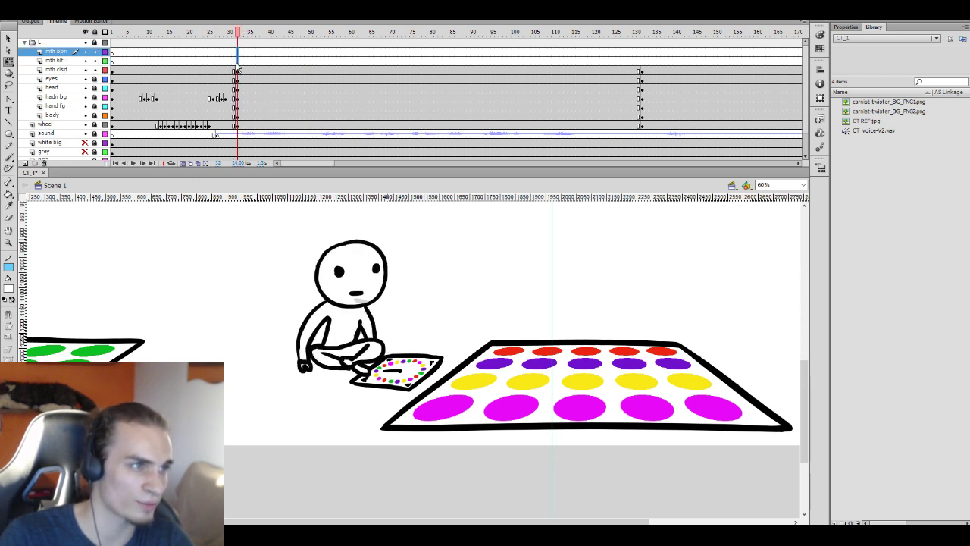
left_click(641, 60)
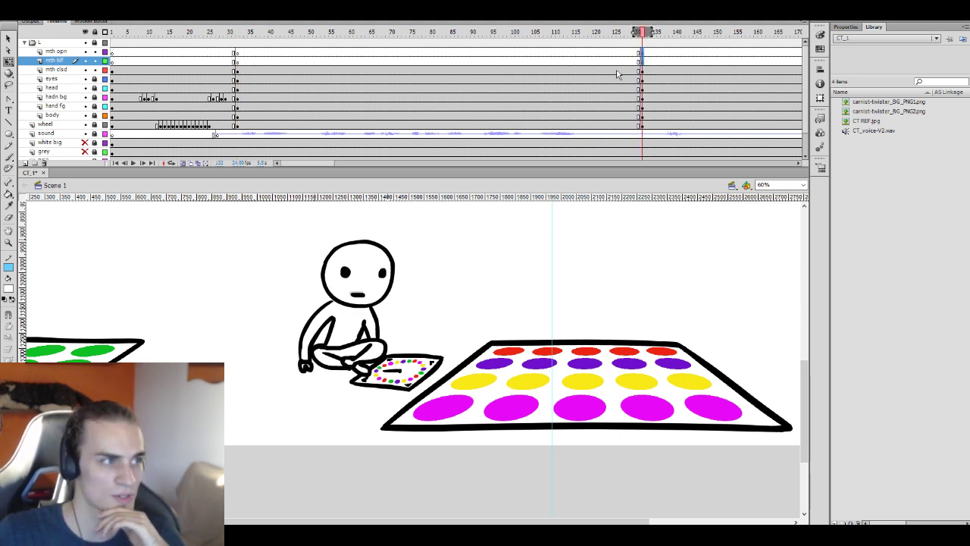
left_click(253, 72)
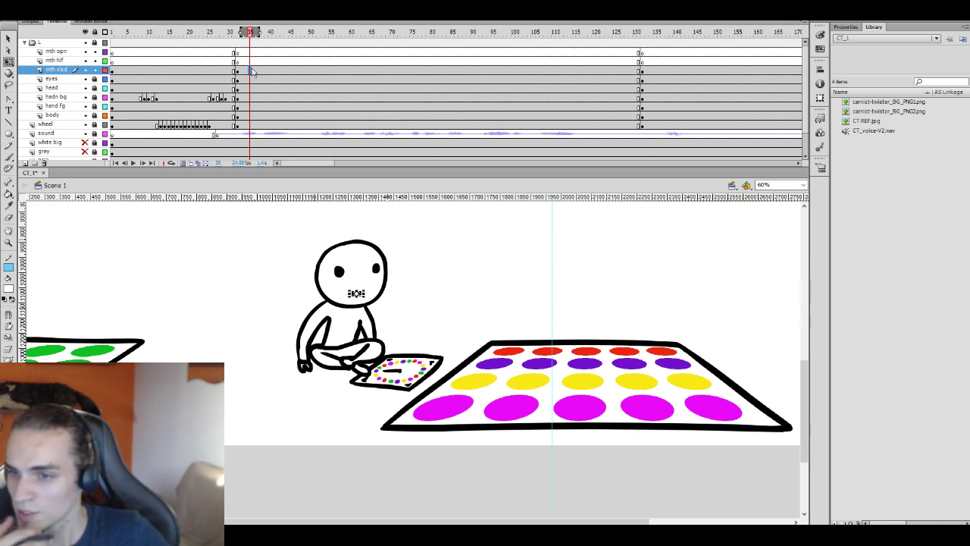
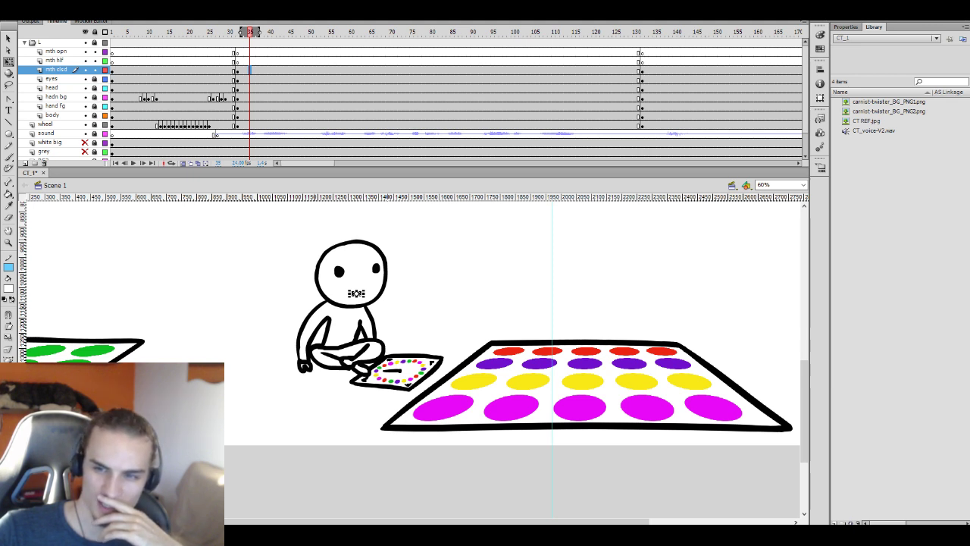
Play the animation, then examine the hand flick and spinner arm frame by frame from frame 8 to 24
left_click(138, 88)
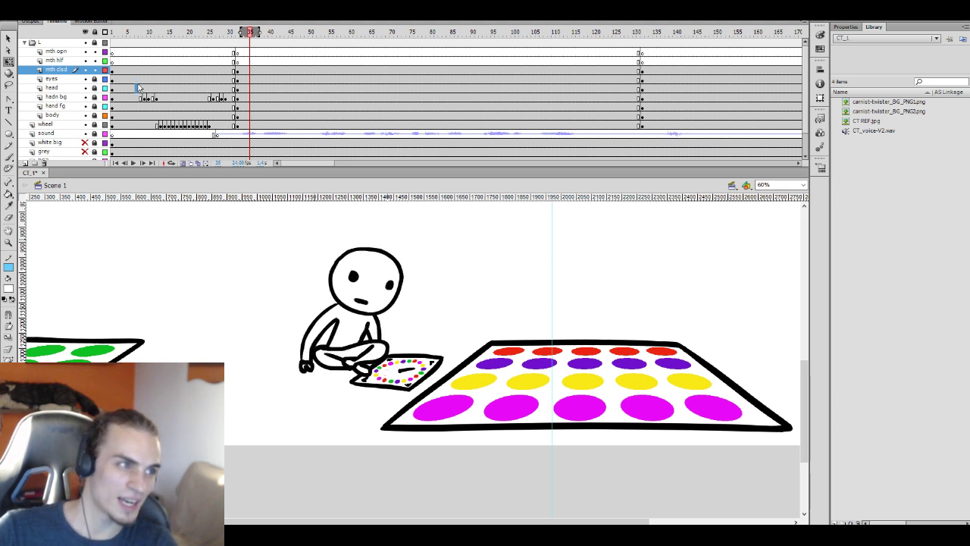
key("Return")
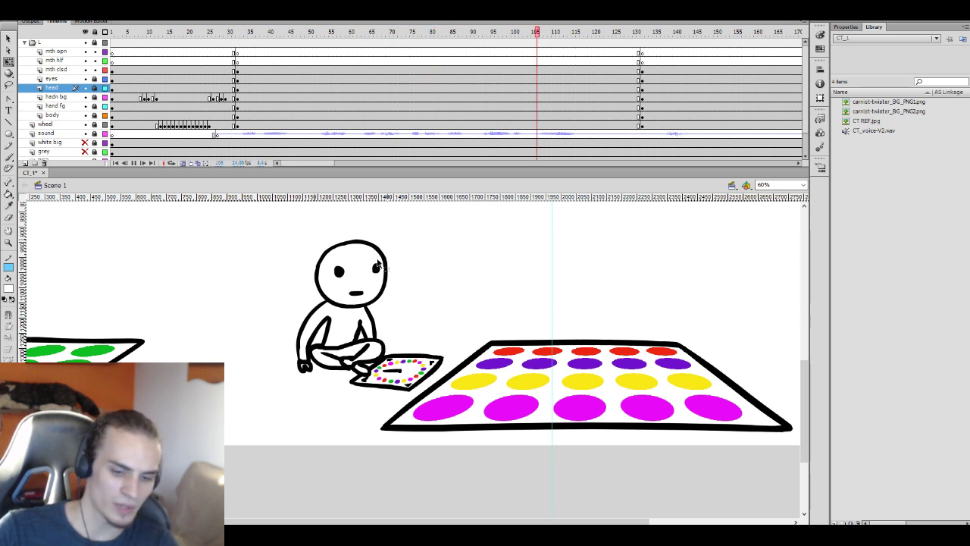
left_click(140, 61)
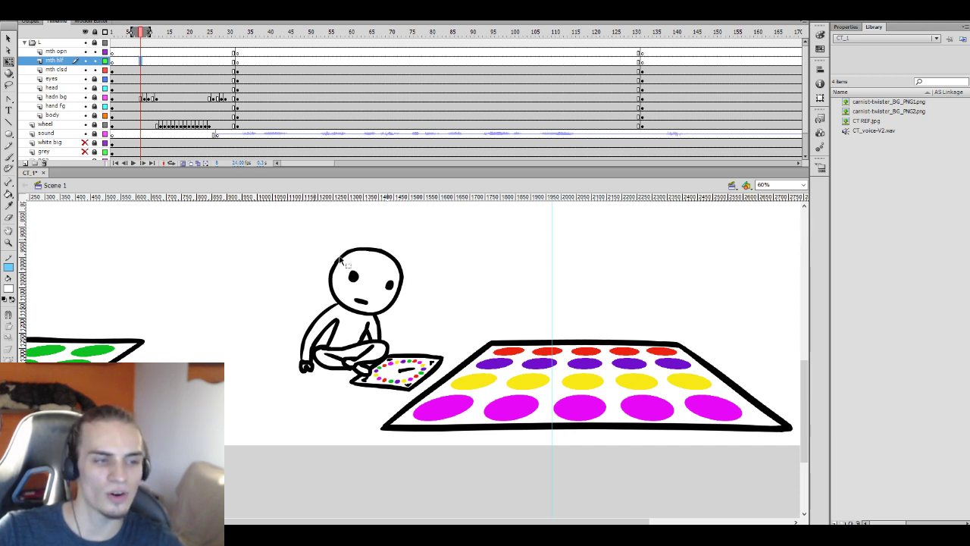
key("period")
key("period")
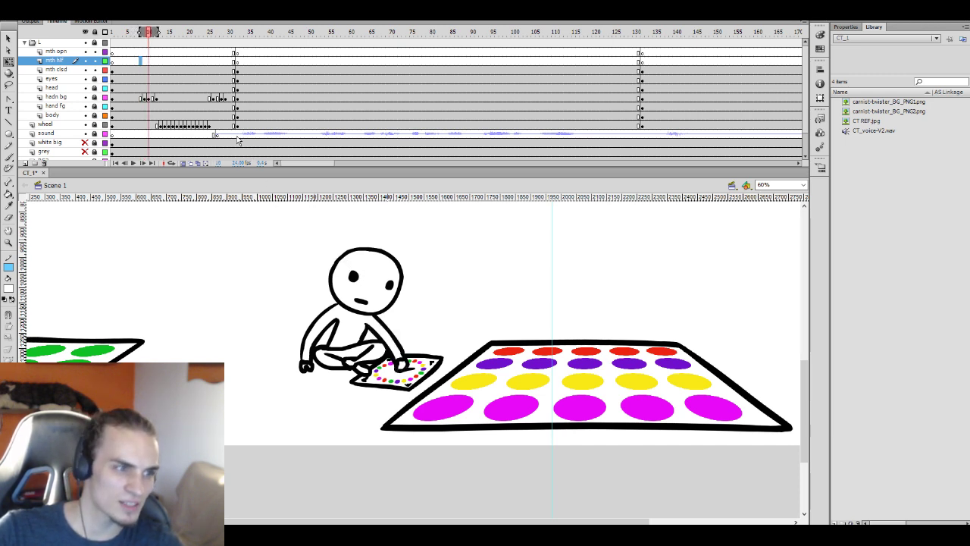
key("period")
key("period")
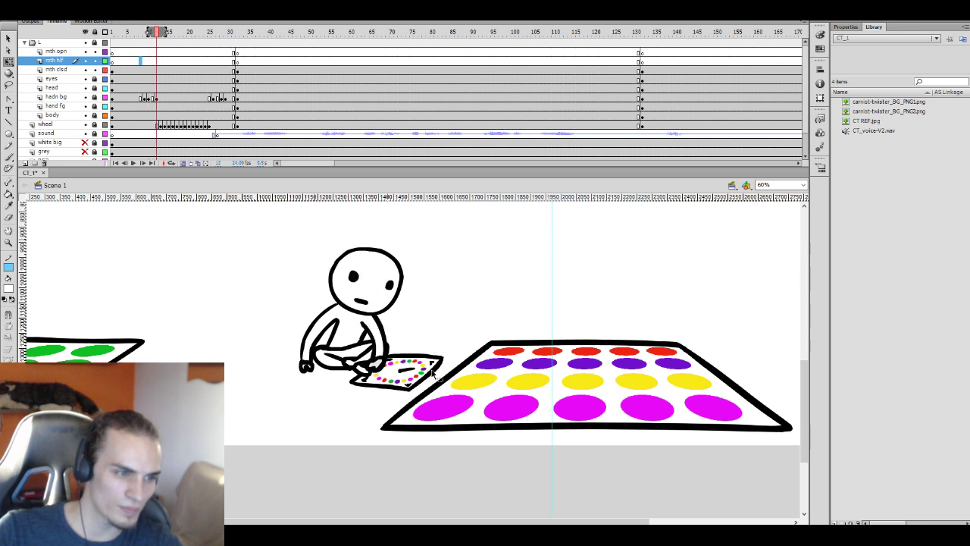
key("period")
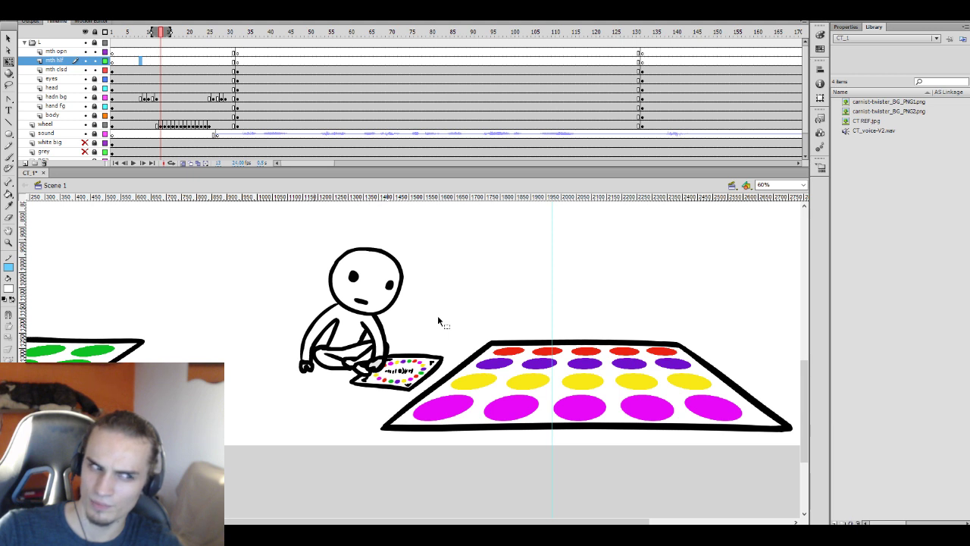
key("period")
key("period")
key("period")
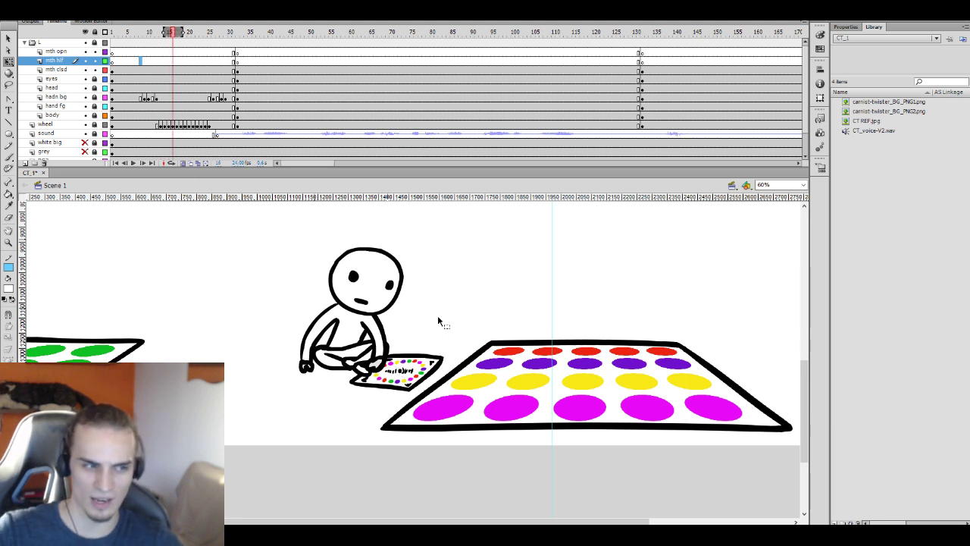
key("period")
key("period")
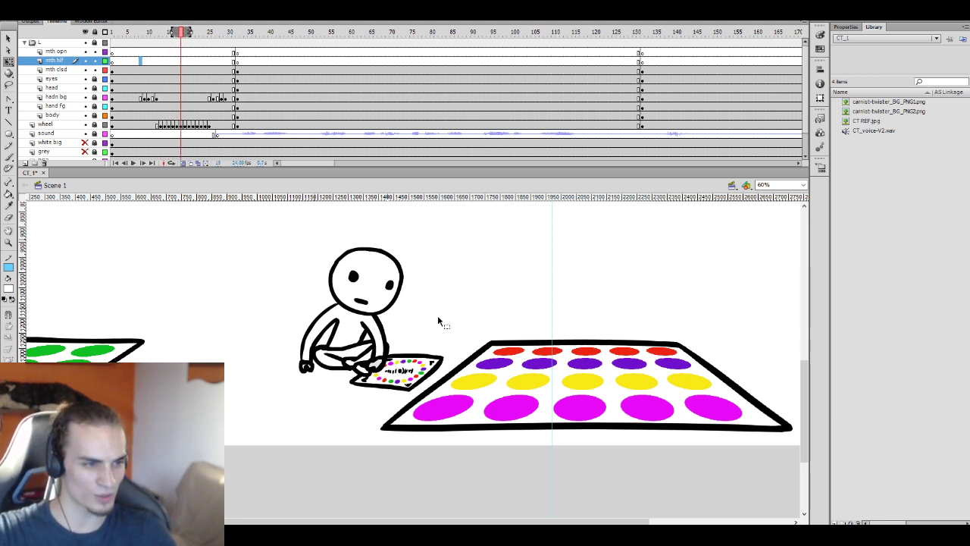
key("period")
key("period")
key("period")
key("period")
key("period")
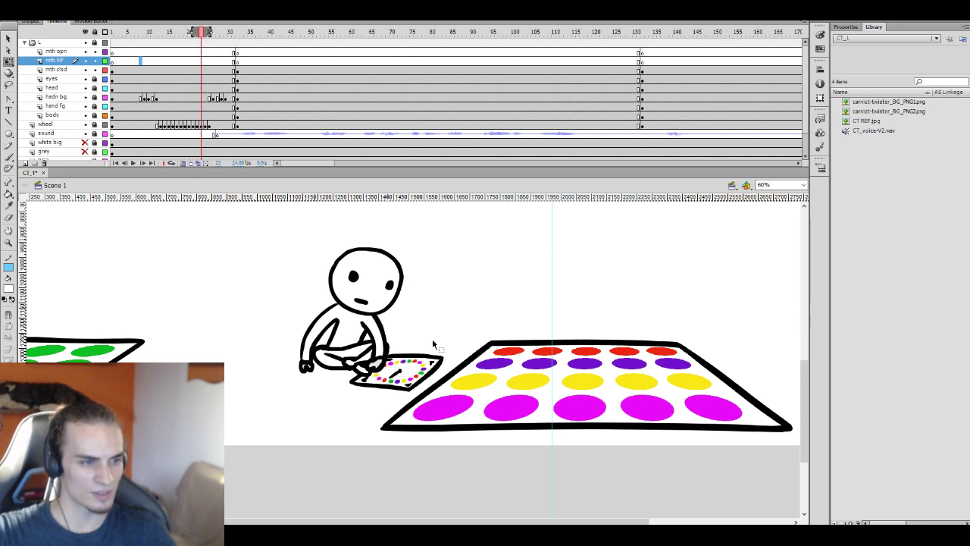
key("period")
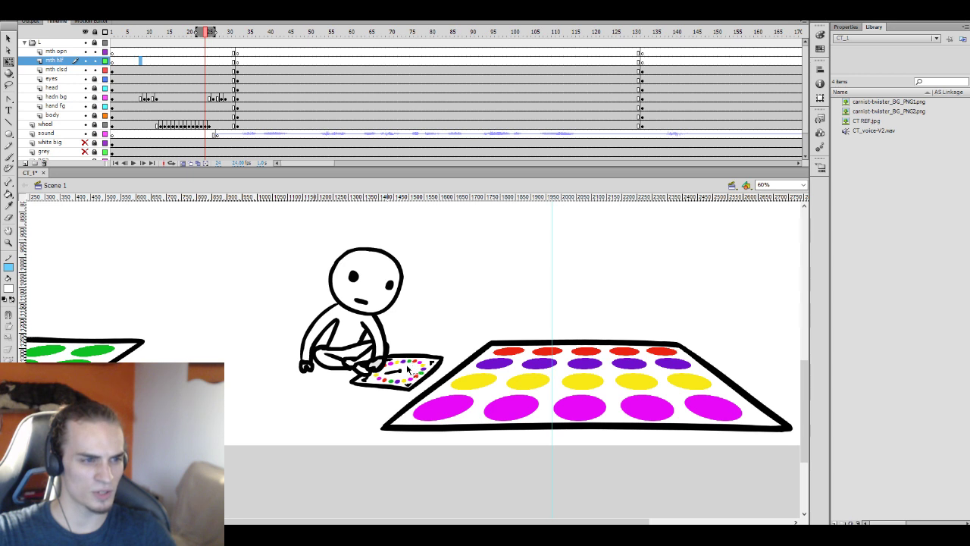
Step back to frame 11 and forward again to frame 24 to examine the spinner arm's blurred rotation and slowdown
key("comma")
key("comma")
key("comma")
key("comma")
key("comma")
key("comma")
key("comma")
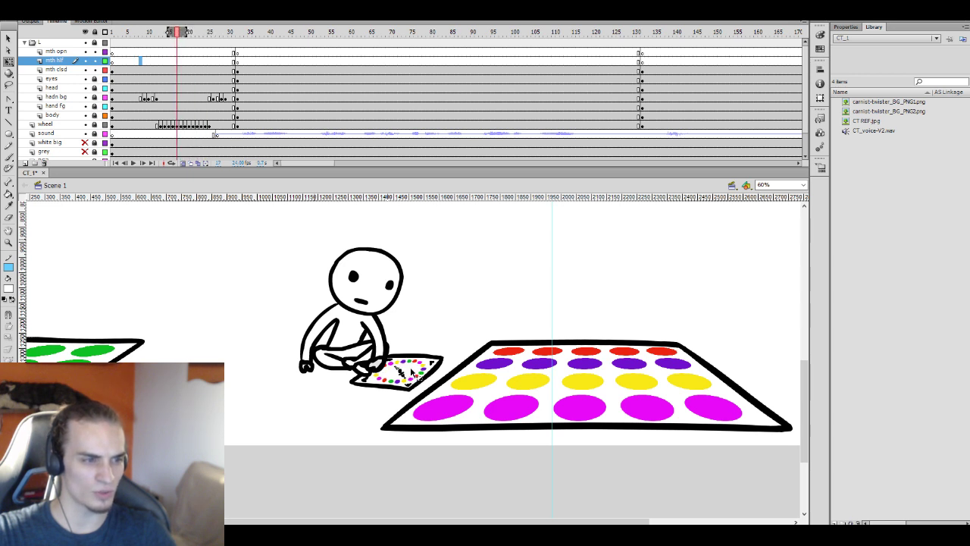
key("comma")
key("comma")
key("comma")
key("comma")
key("comma")
key("comma")
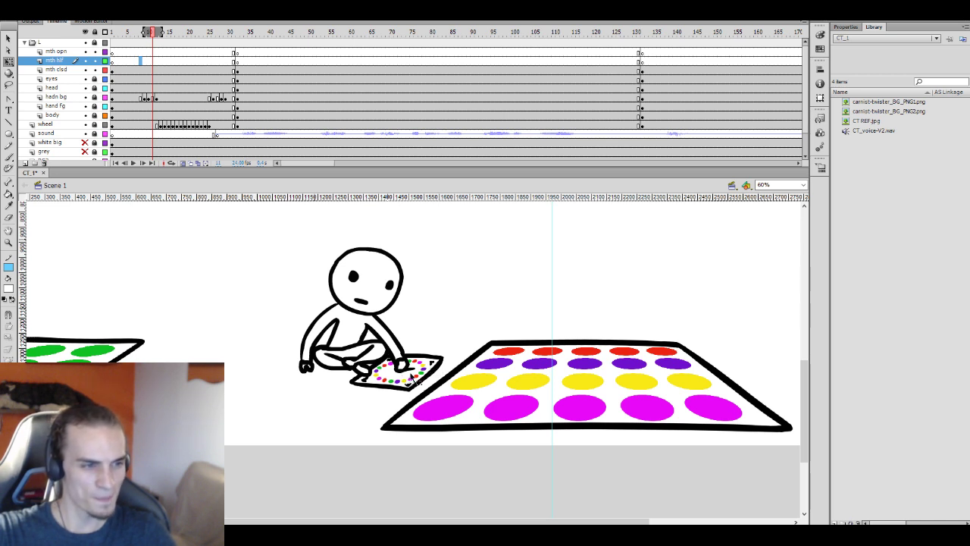
key("period")
key("period")
key("period")
key("period")
key("period")
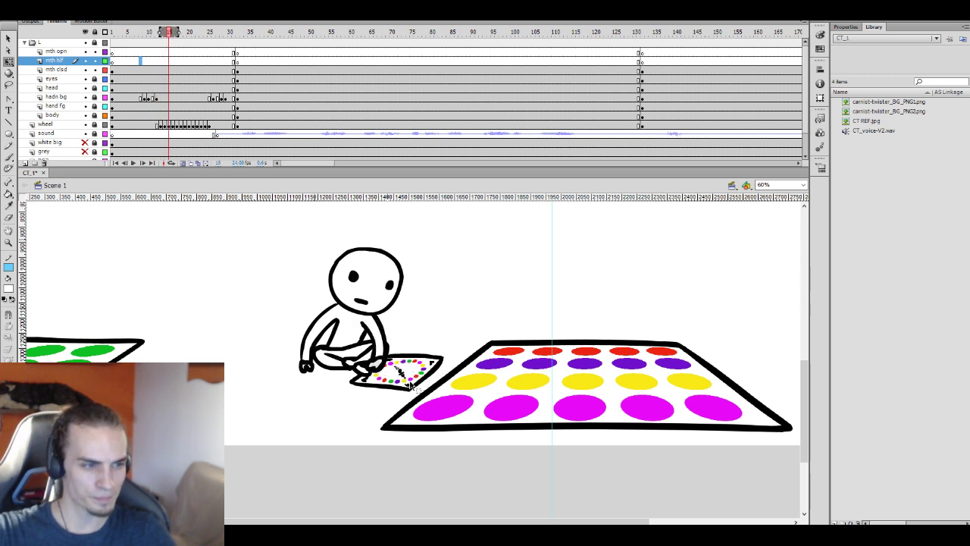
key("period")
key("period")
key("period")
key("period")
key("period")
key("period")
key("period")
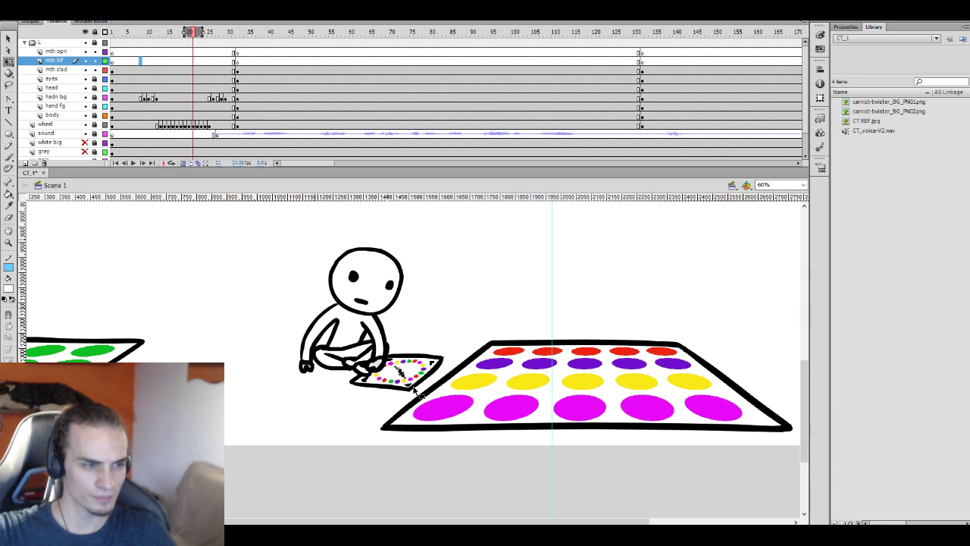
key("period")
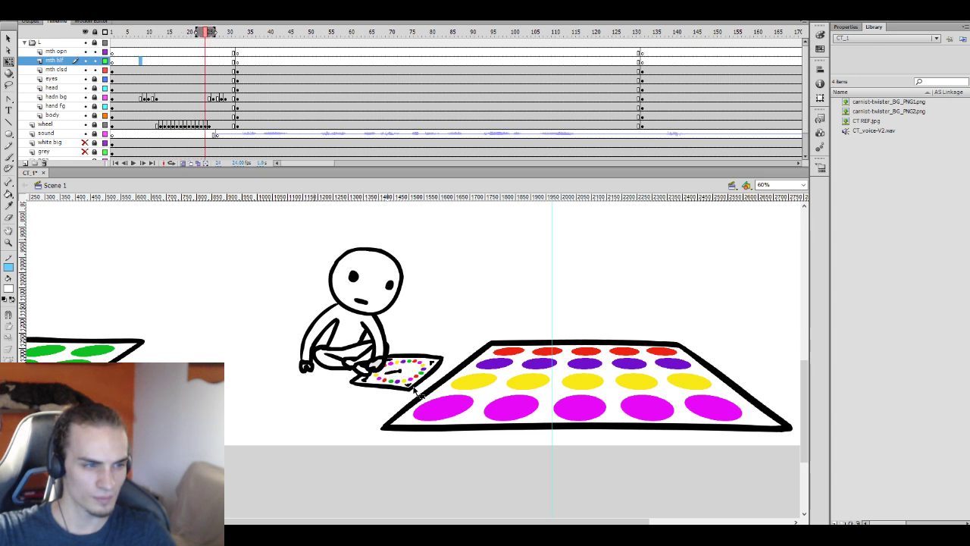
Shift the spinning arm on the hadn bg layer slightly toward the large mat at frame 11
key("period")
key("period")
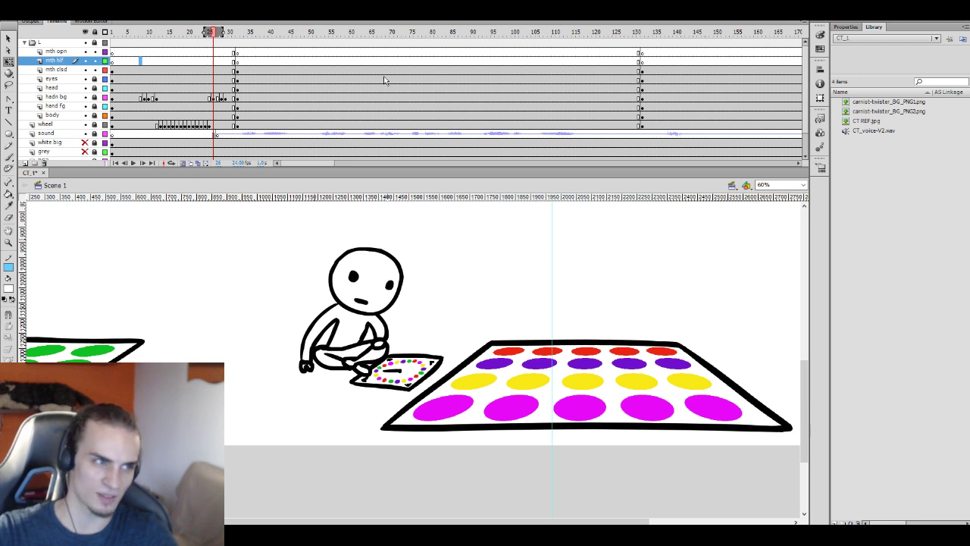
left_click(149, 108)
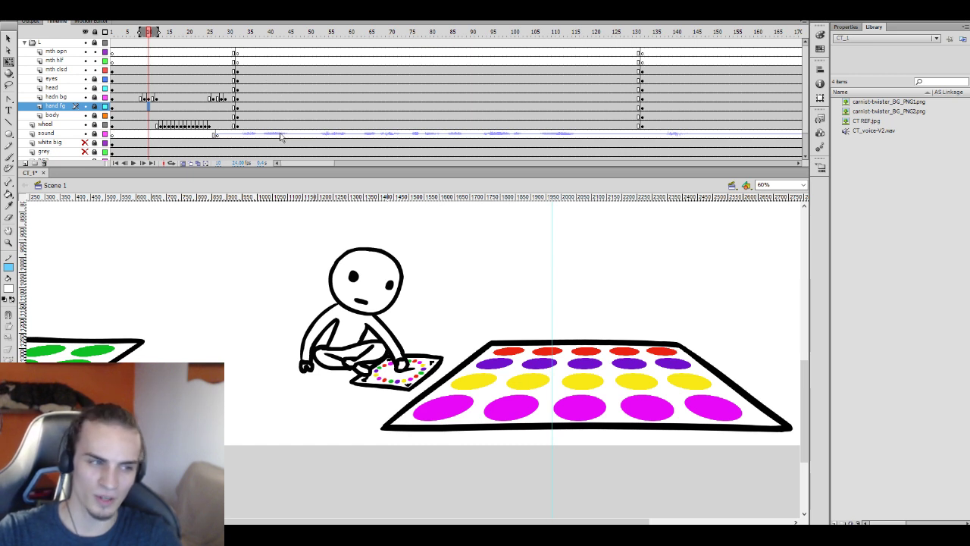
left_click(144, 106)
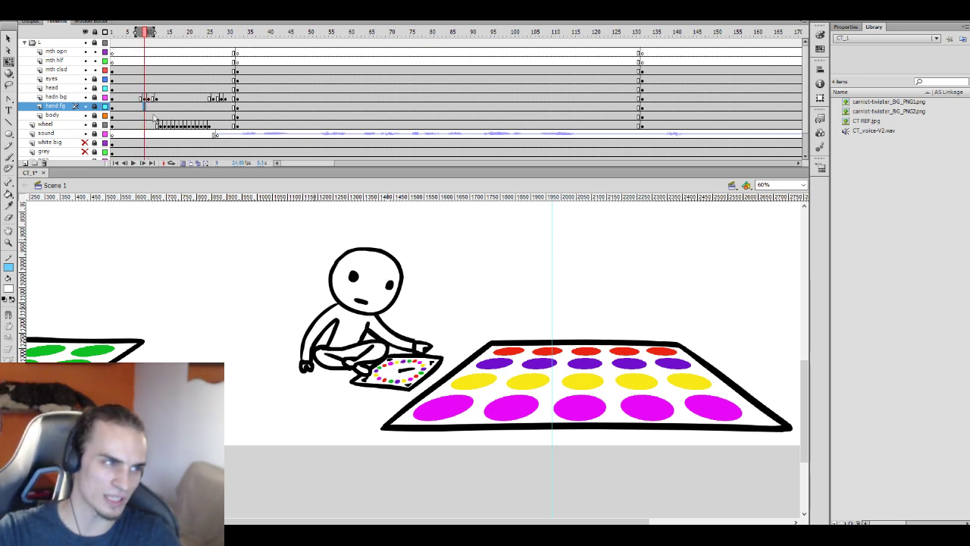
left_click(148, 98)
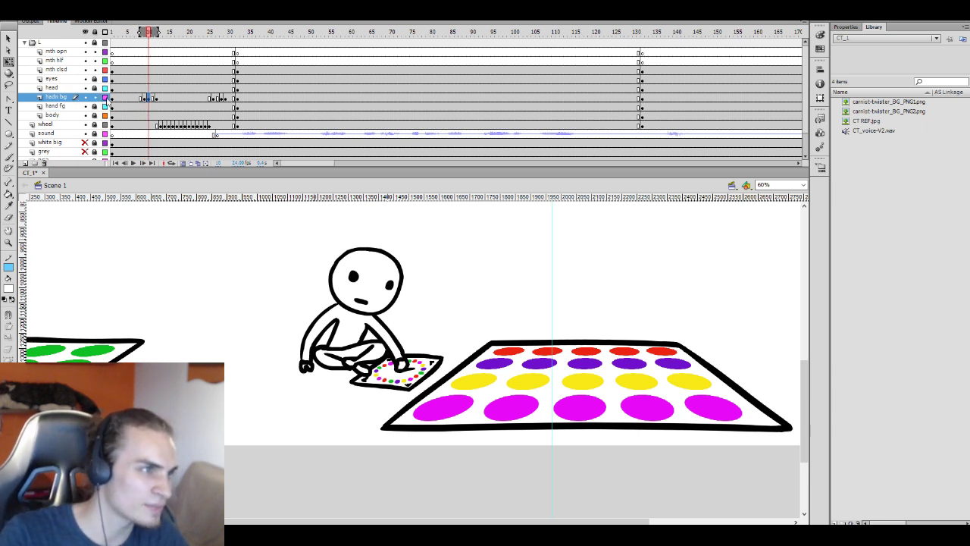
left_click(146, 97)
left_click(153, 98)
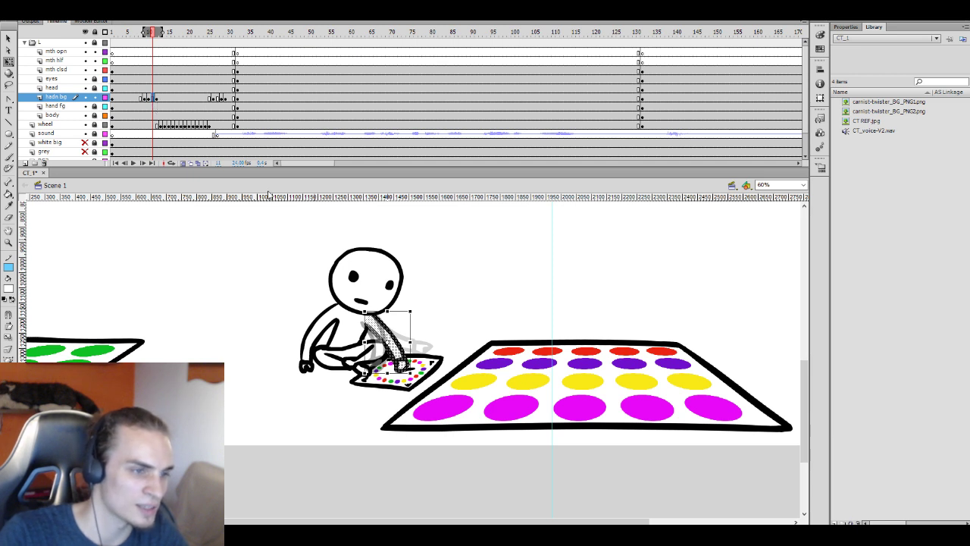
left_click_drag(409, 379, 415, 376)
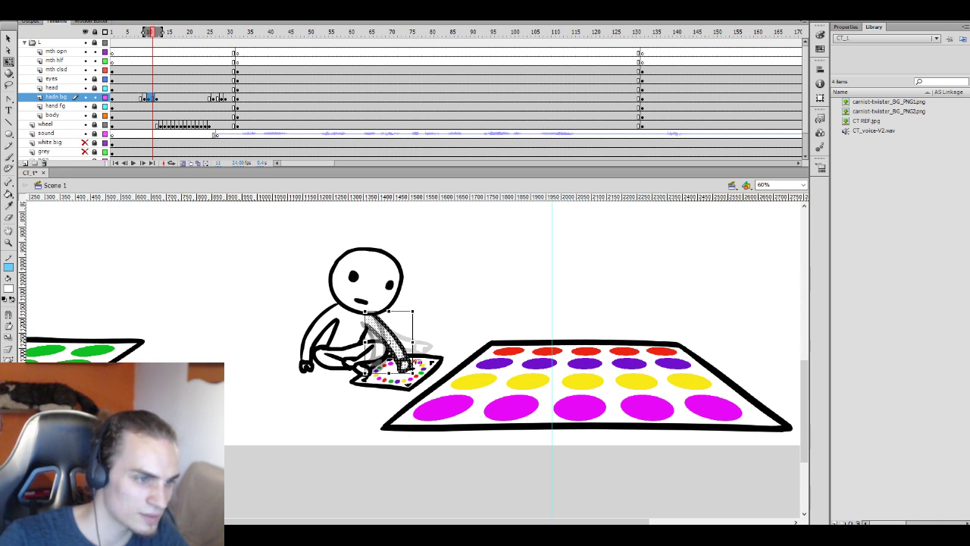
left_click_drag(407, 368, 408, 366)
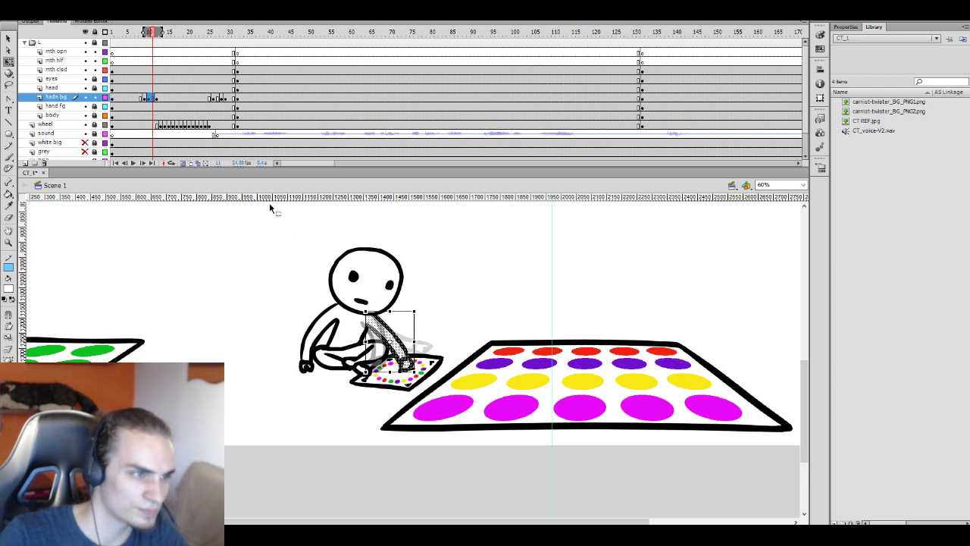
Step through the adjusted hand flick up to frame 13, then play the animation into the upright pose
left_click(129, 88)
key("period")
key("period")
key("period")
key("period")
key("period")
key("period")
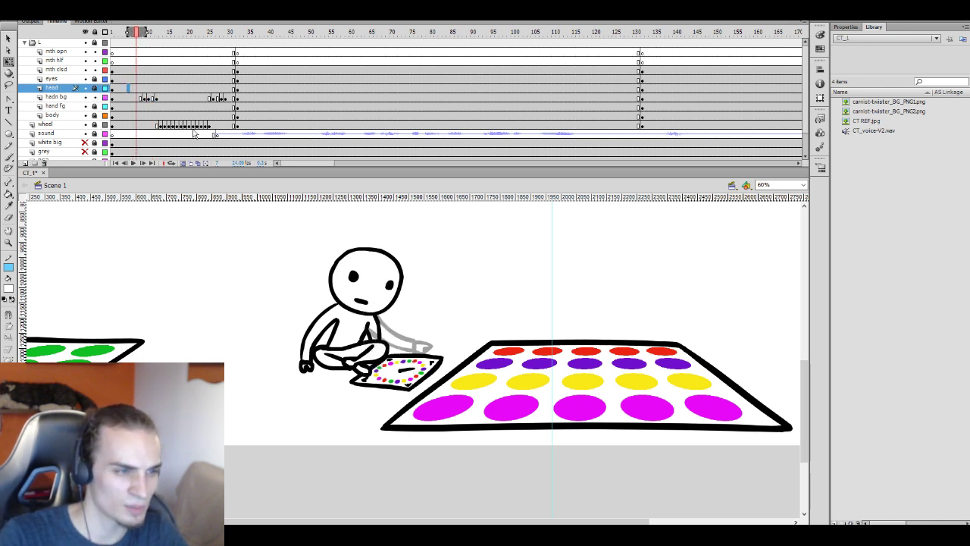
key("period")
key("period")
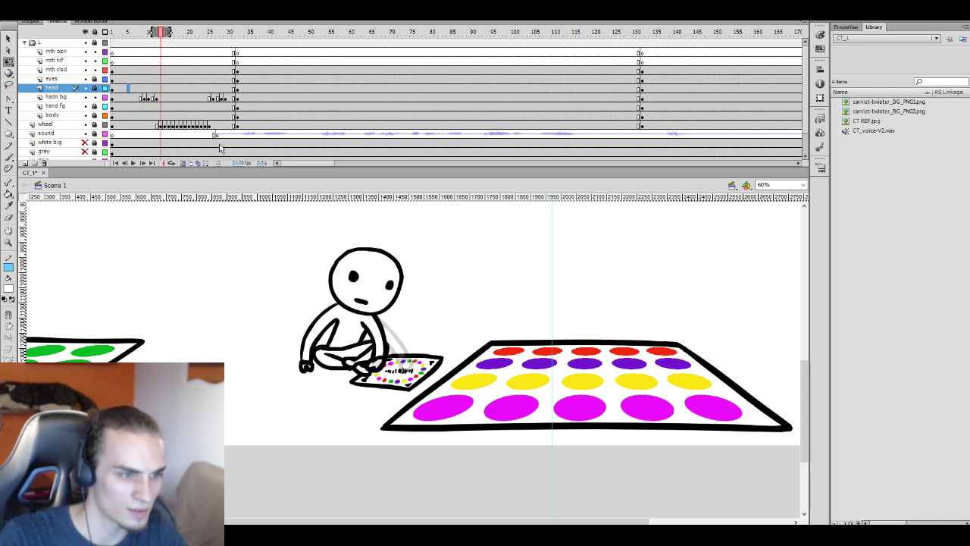
left_click(126, 78)
key("Return")
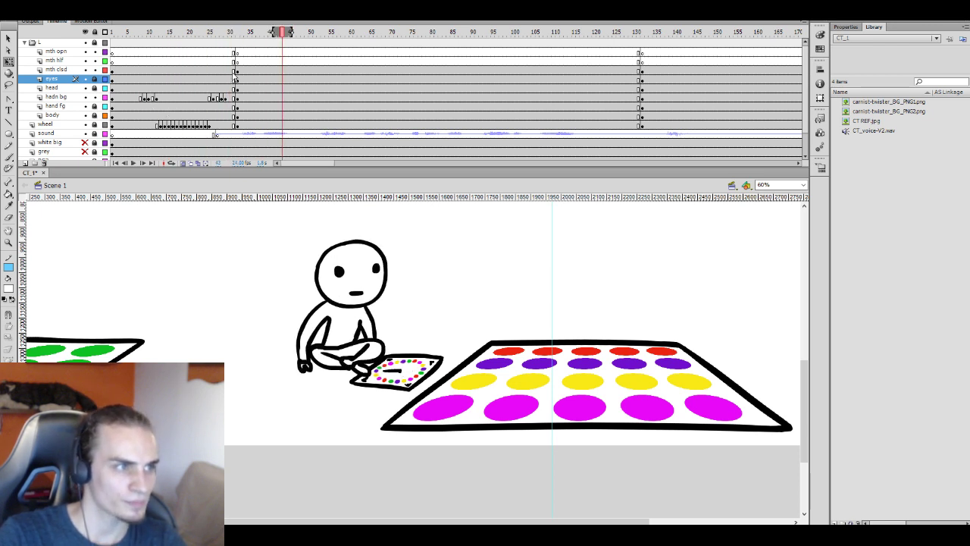
left_click(257, 69)
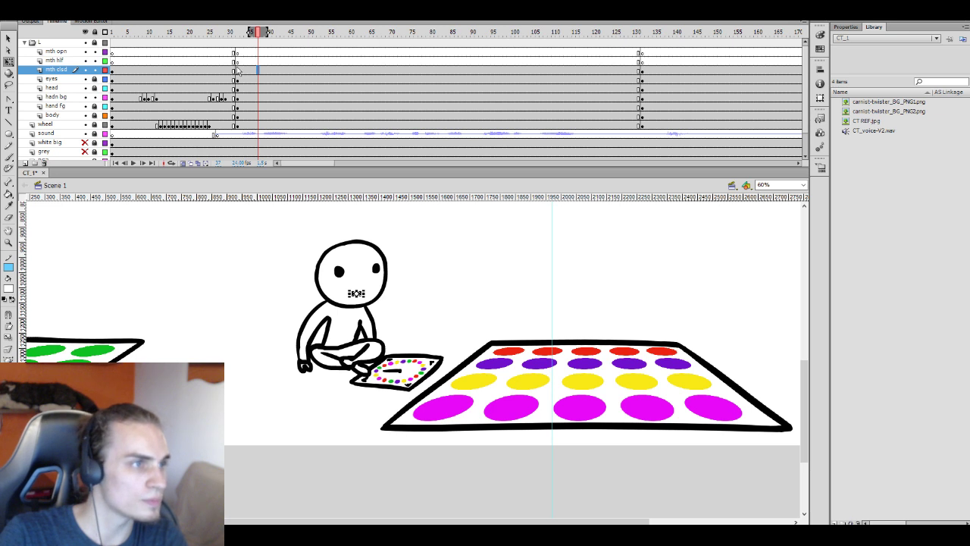
left_click(237, 70)
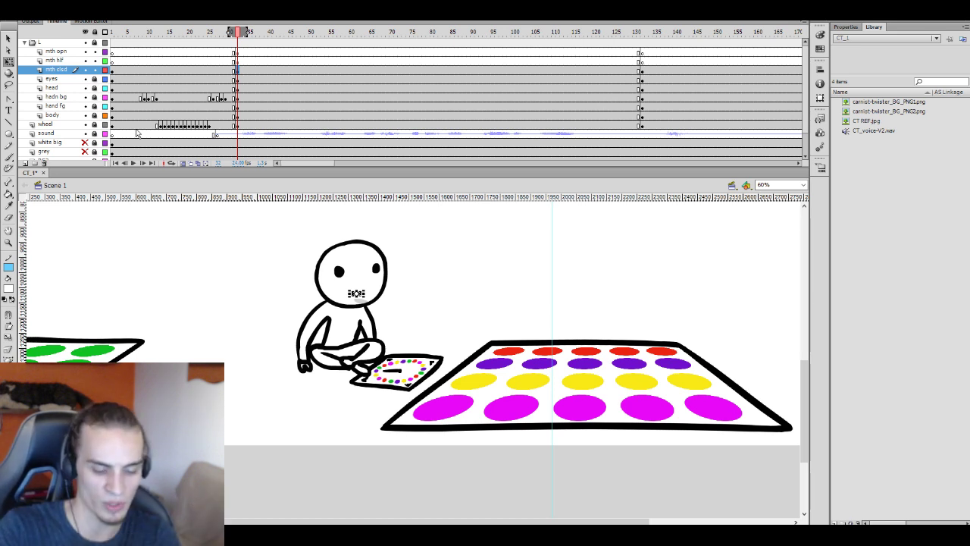
left_click(239, 60)
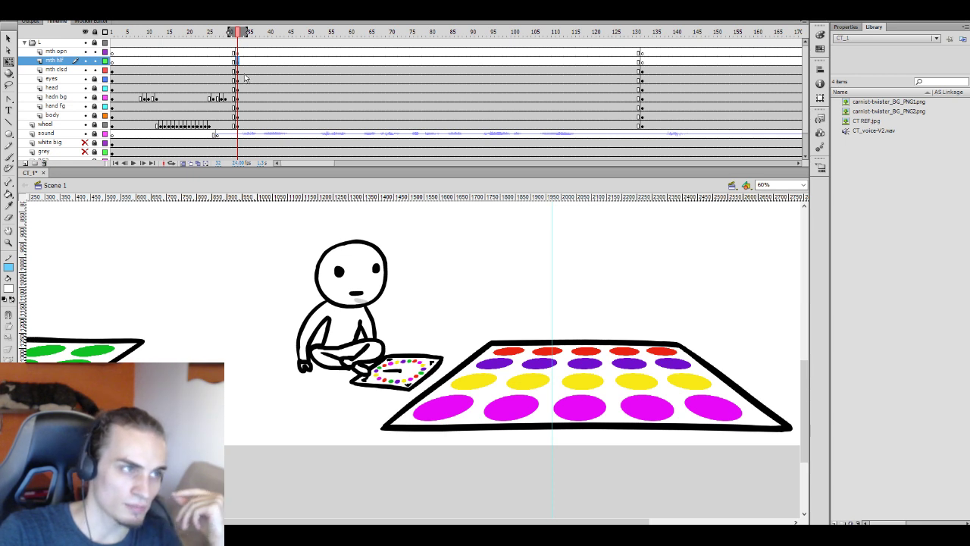
left_click_drag(241, 72, 275, 69)
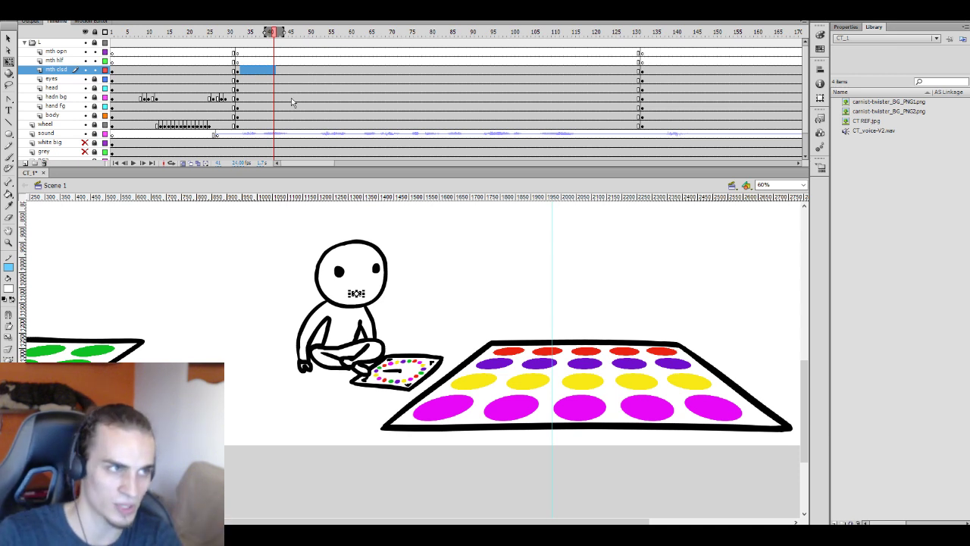
left_click(236, 61)
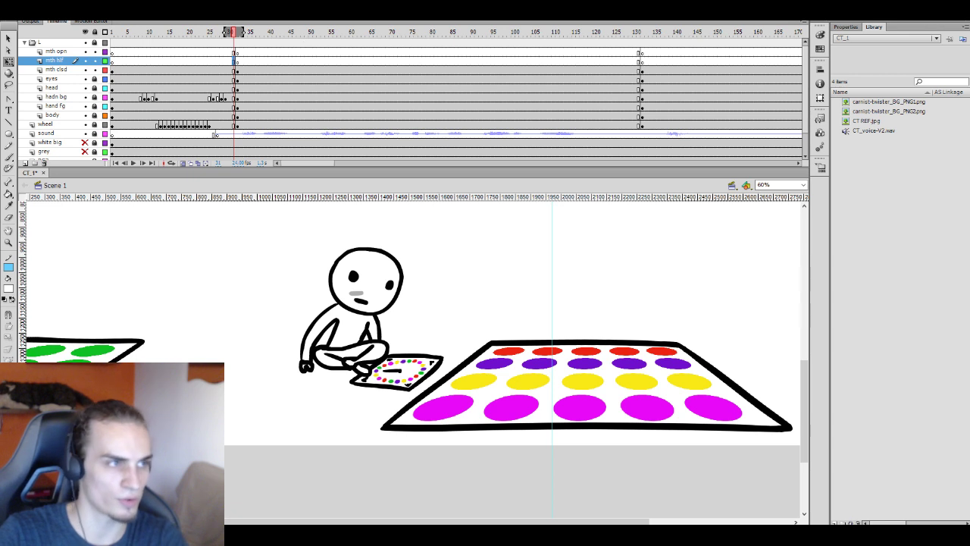
Insert blank keyframes on the mth clsd layer at frames 33 and 35
left_click(238, 70)
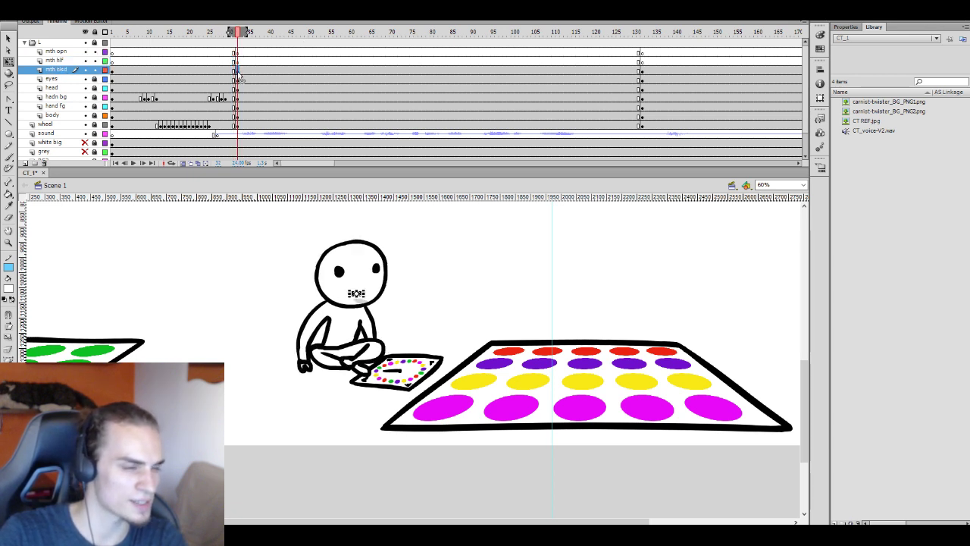
key("period")
key("period")
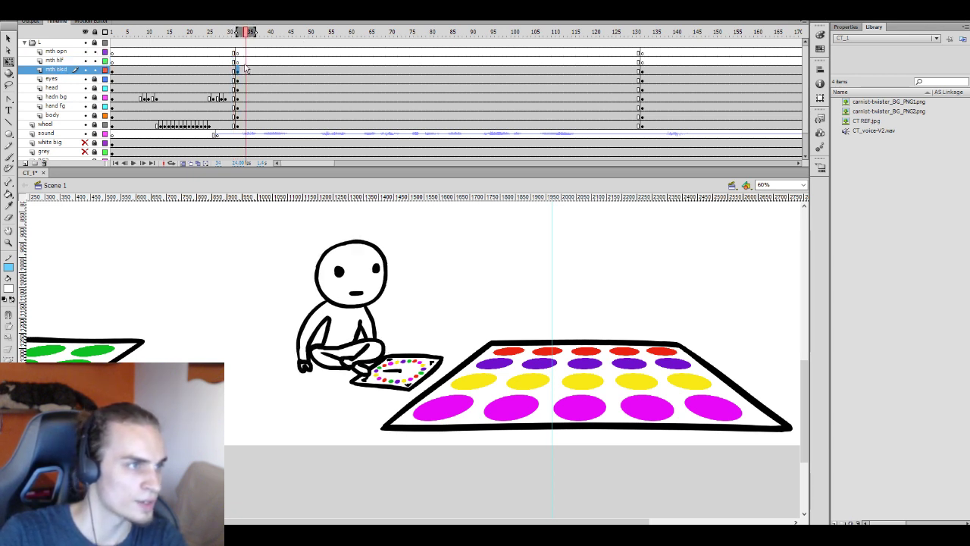
left_click(244, 72)
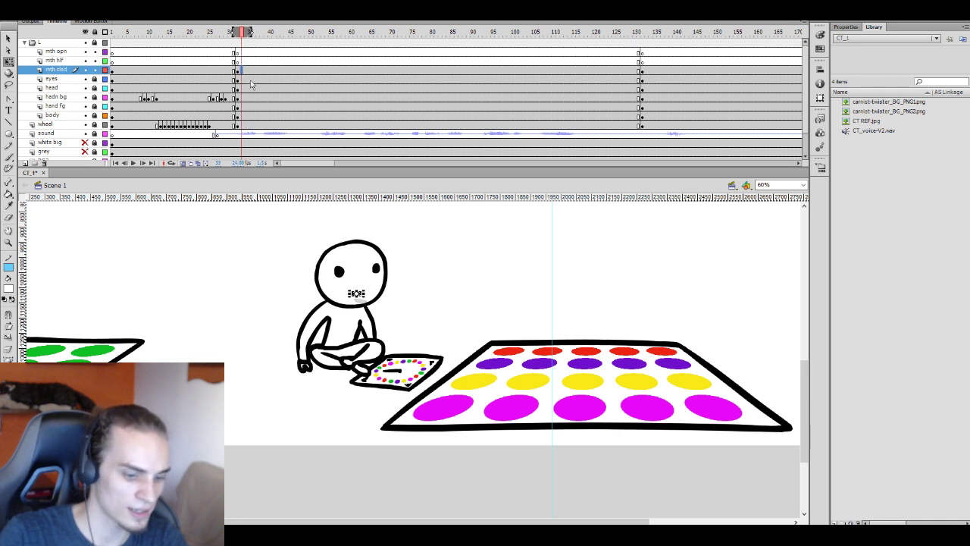
key("period")
key("period")
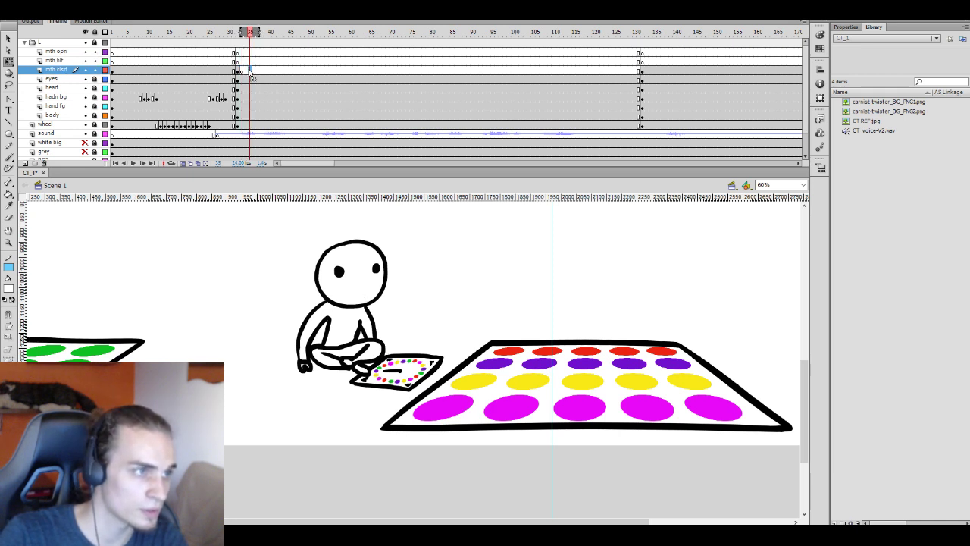
Blank the mth clsd layer at frame 32 and move its closed mouth keyframe to frame 36, ending at frame 38
left_click(239, 70)
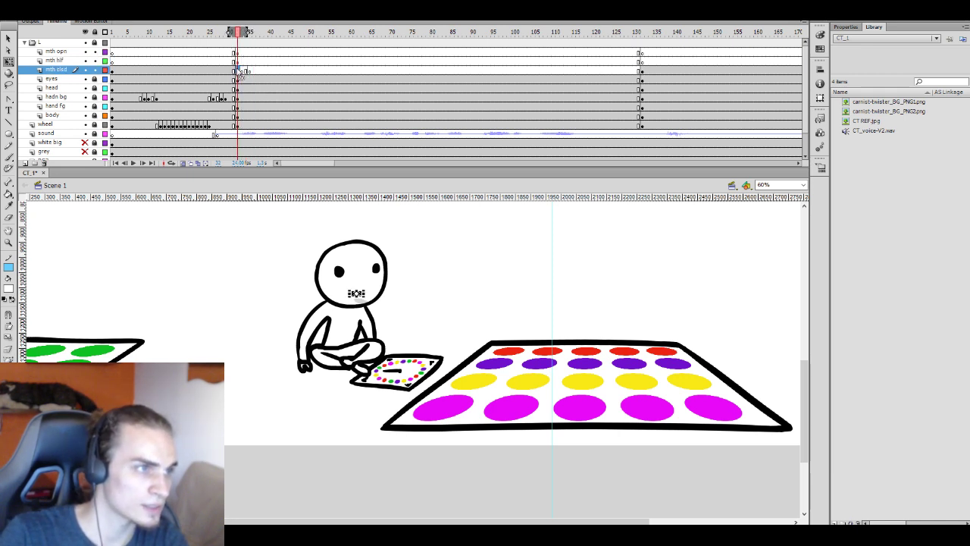
left_click(244, 72)
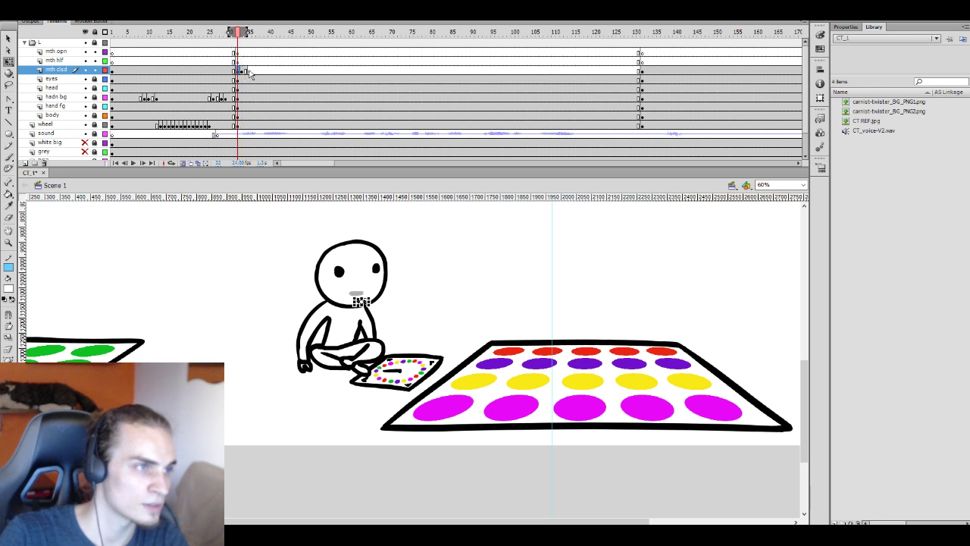
left_click(249, 72)
key("comma")
key("comma")
key("comma")
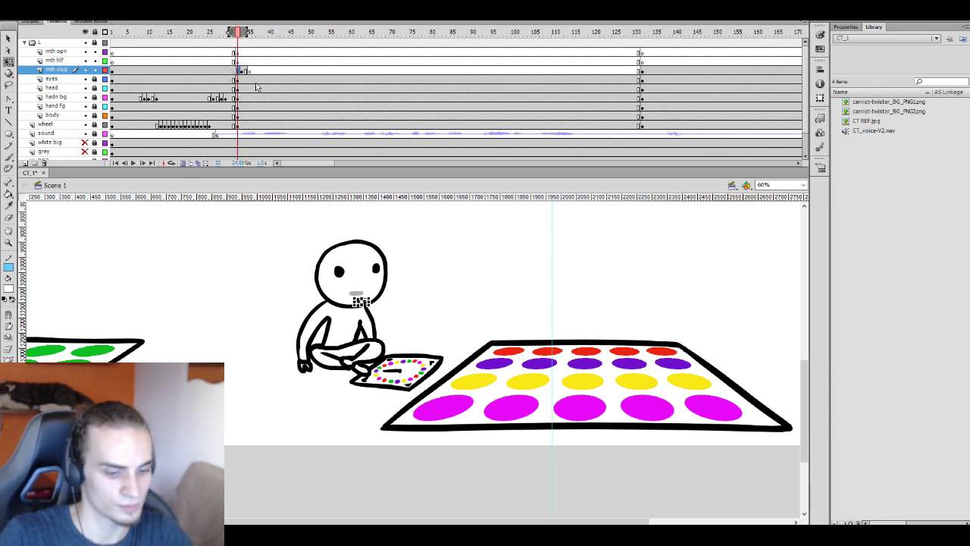
left_click(251, 73)
key("comma")
key("comma")
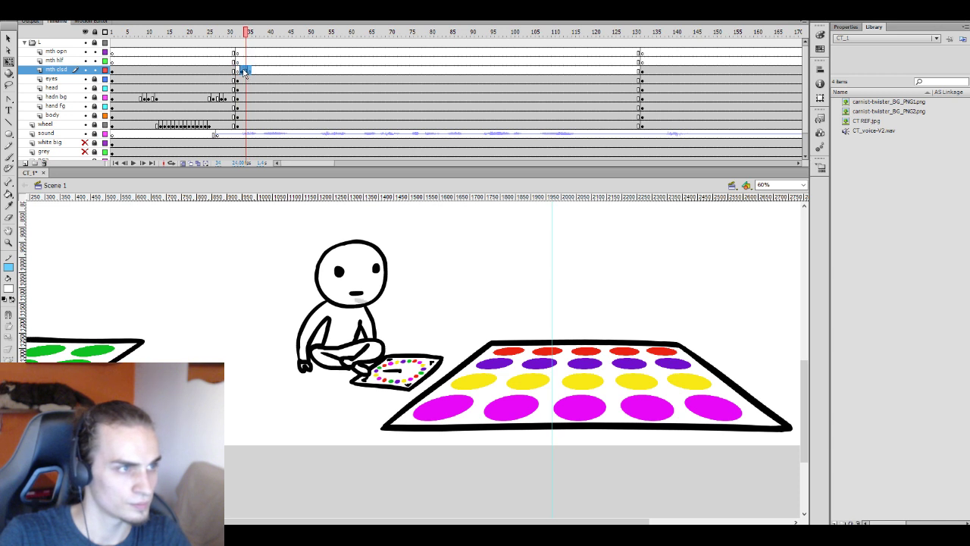
key("comma")
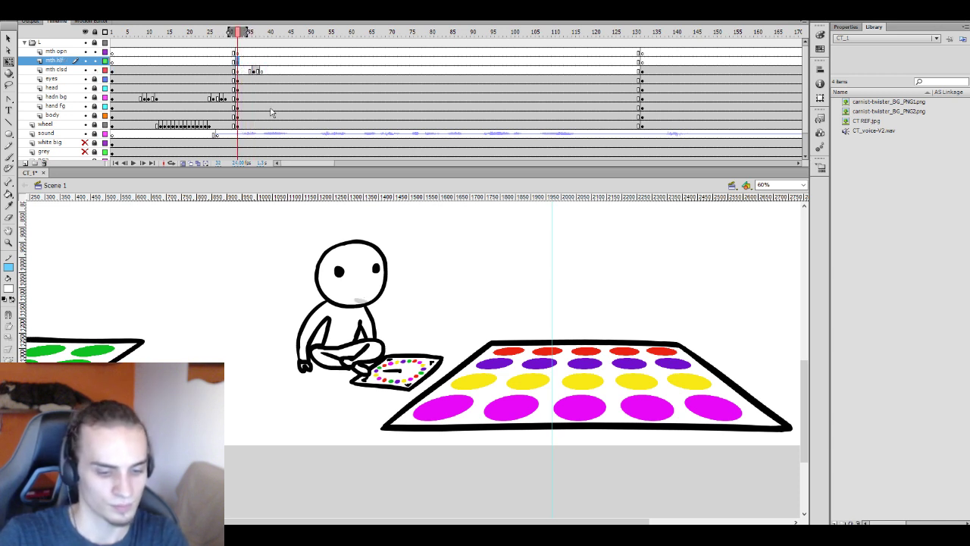
Insert blank keyframes on the mth opn layer at frames 33 and 35 and on the mth hlf layer through frame 37
left_click(242, 60)
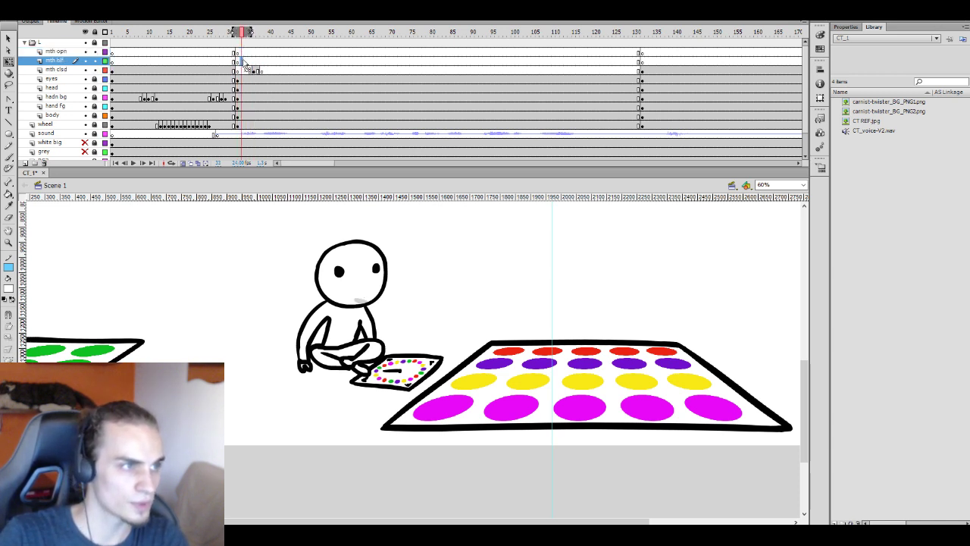
left_click(250, 51)
left_click(251, 60)
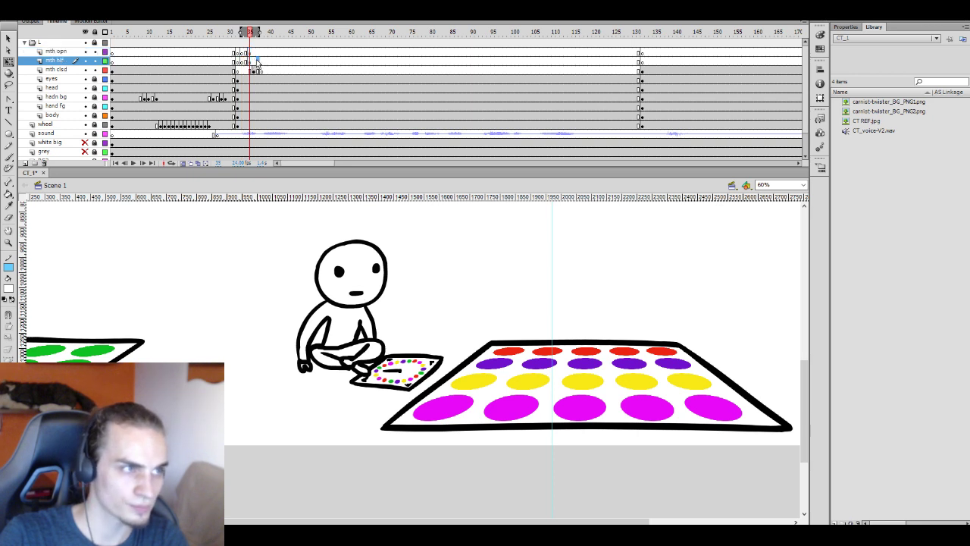
key("comma")
key("comma")
key("period")
key("period")
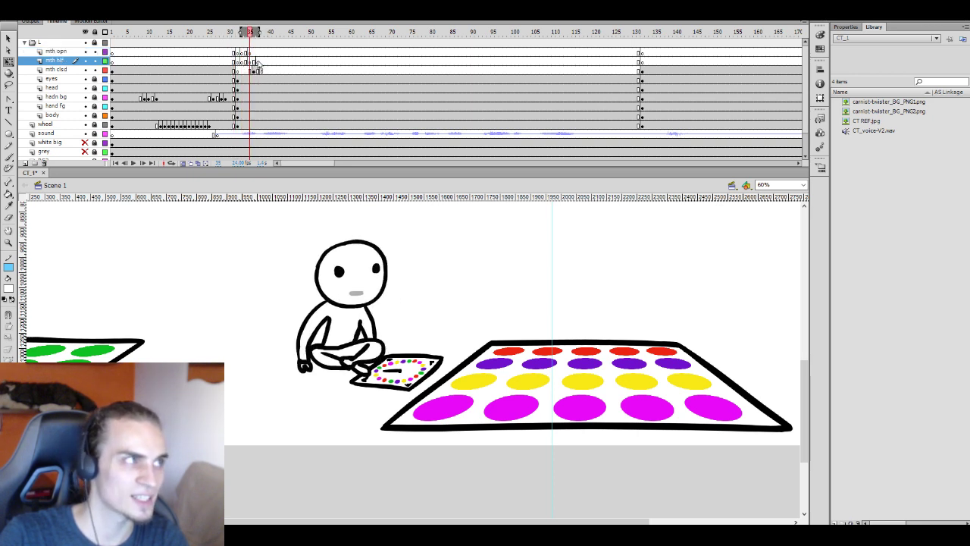
Rearrange the blank keyframes on the mth hlf and mth opn layers, extending the mth opn keys to frame 37
left_click(258, 62)
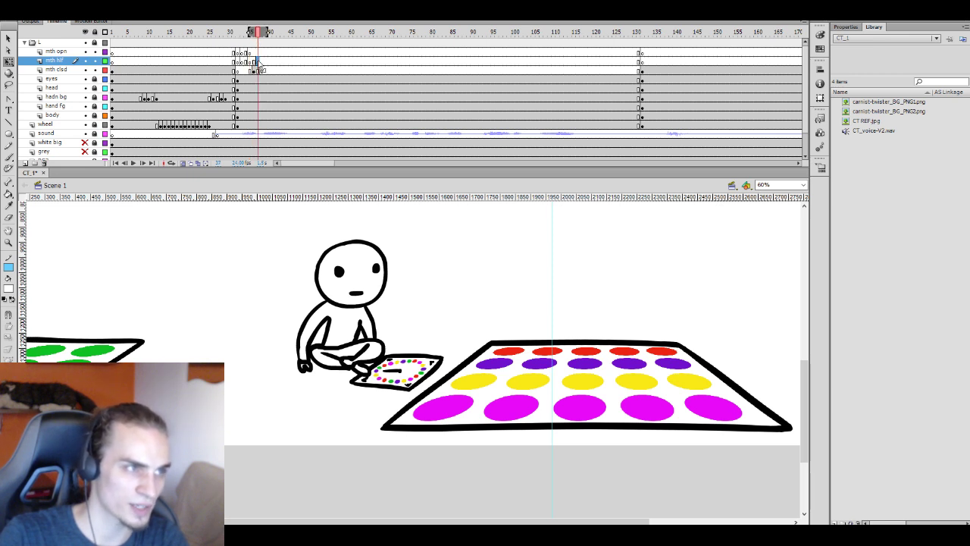
key("comma")
key("comma")
key("comma")
key("comma")
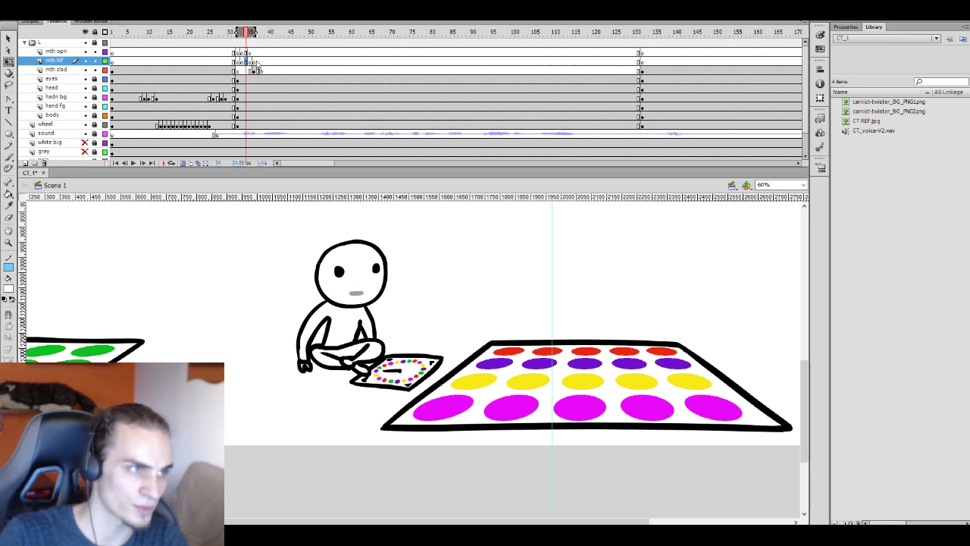
key("period")
key("period")
left_click(249, 53)
left_click(254, 60)
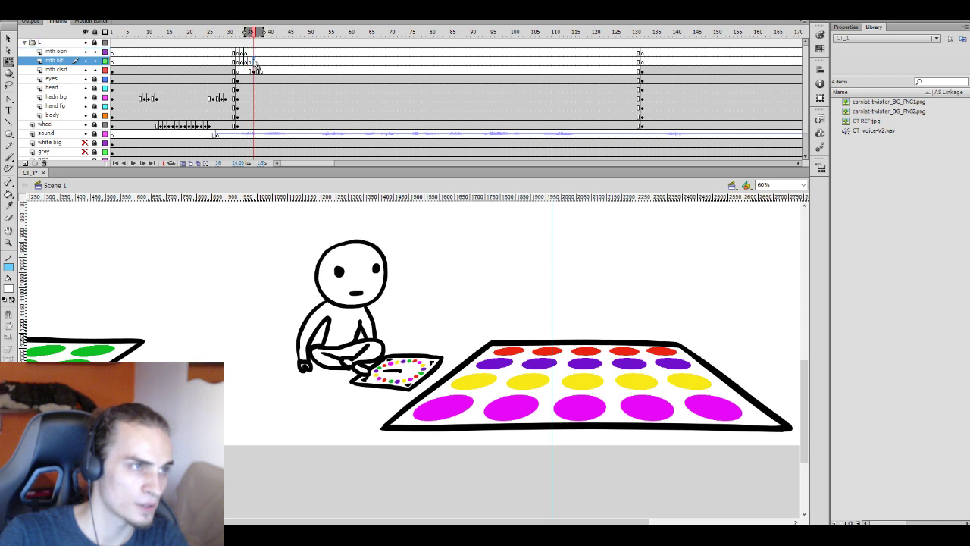
left_click(248, 53)
left_click(258, 53)
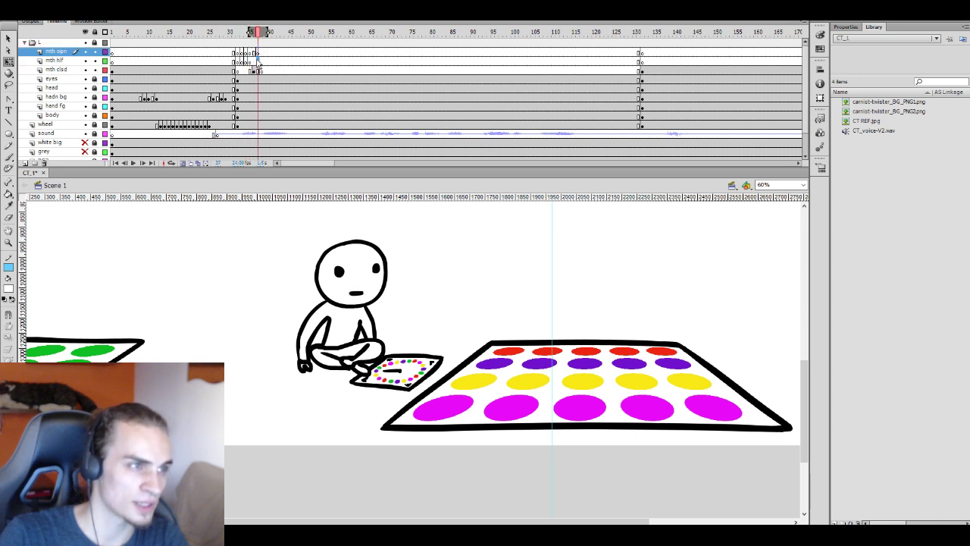
Move the closed mouth keyframe on the mth clsd layer to frame 40, with its closing blank keyframe at frame 42
left_click(256, 69)
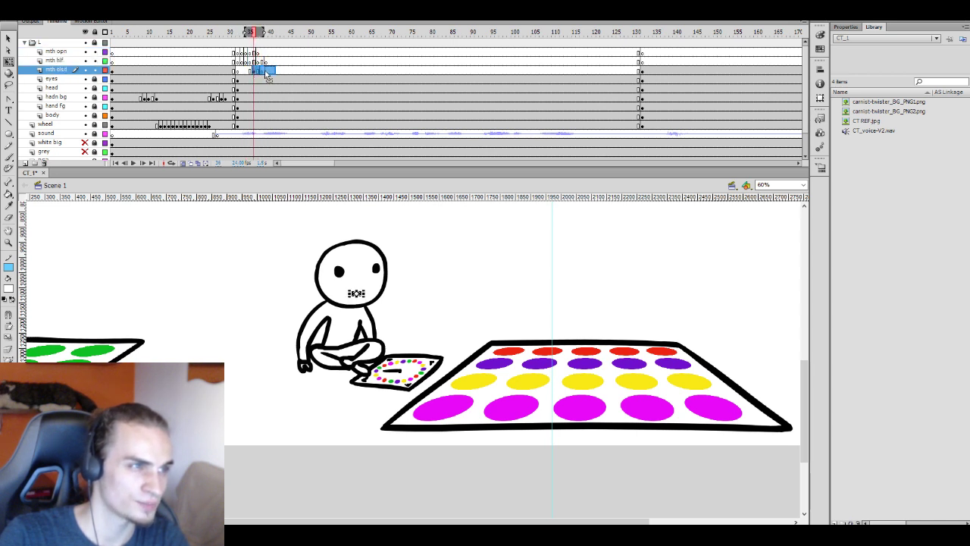
key("Return")
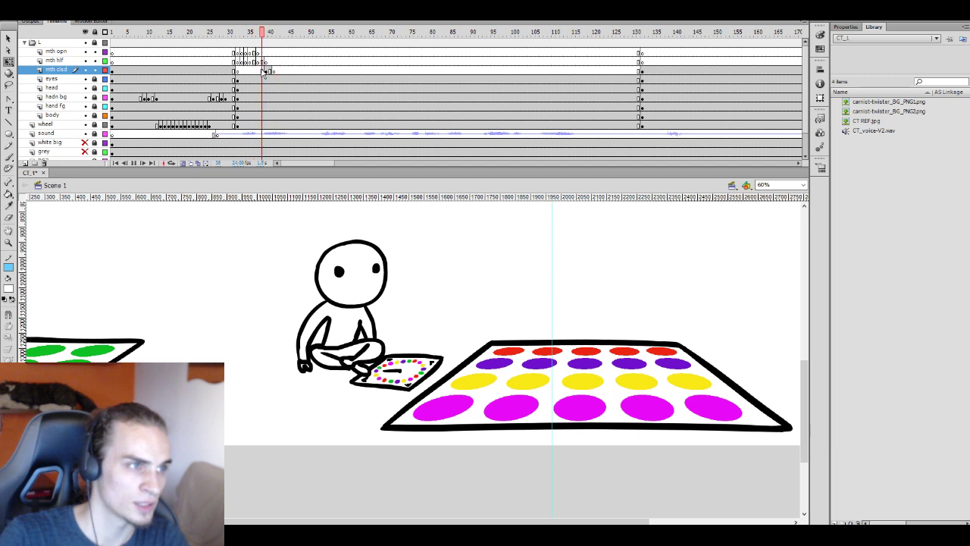
left_click(266, 72)
left_click(251, 70)
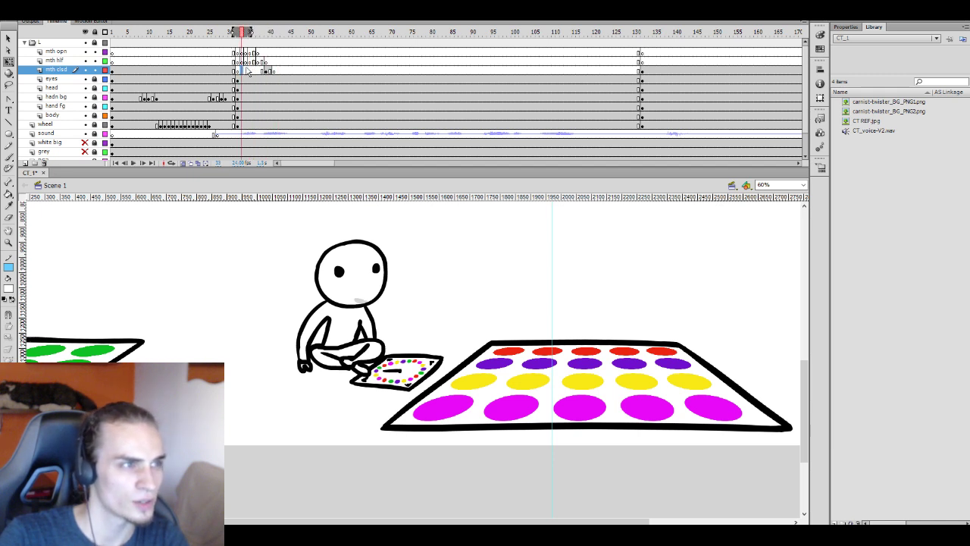
mouse_move(269, 70)
left_mouse_down()
mouse_move(252, 51)
mouse_move(258, 61)
left_mouse_up()
left_click(255, 71)
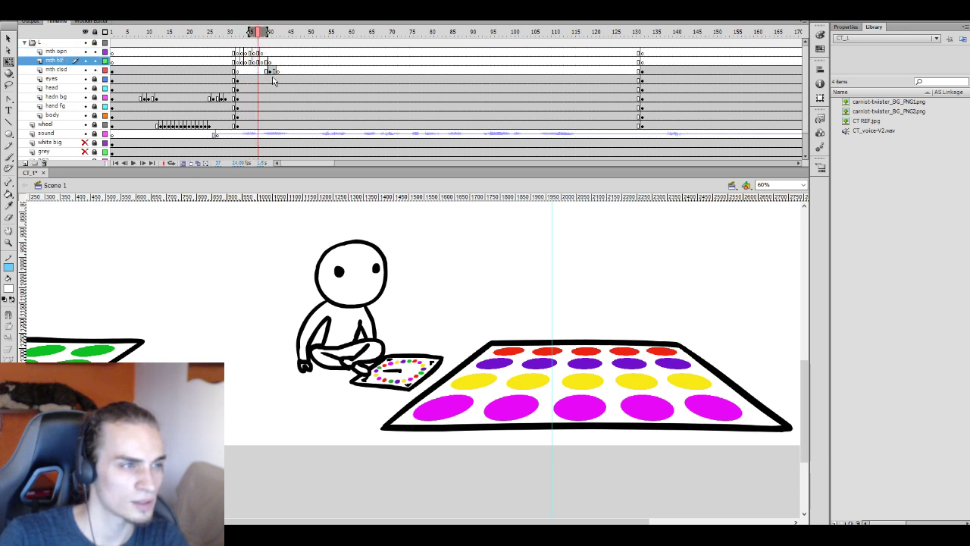
Shift the mouth layers' end keyframes later, placing the closed mouth at frame 44 and its closing blank keyframe at frame 46
key("period")
key("period")
key("period")
key("period")
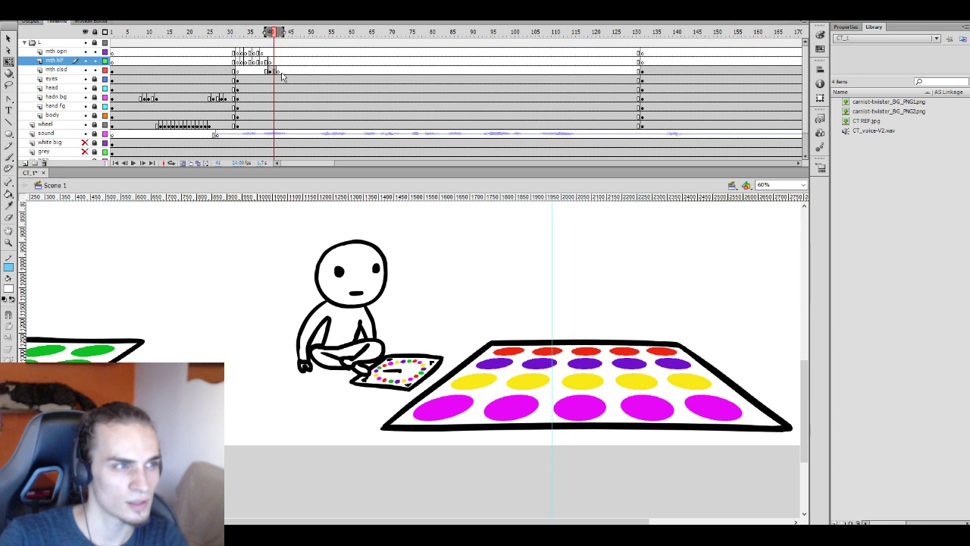
key("comma")
key("comma")
key("comma")
key("comma")
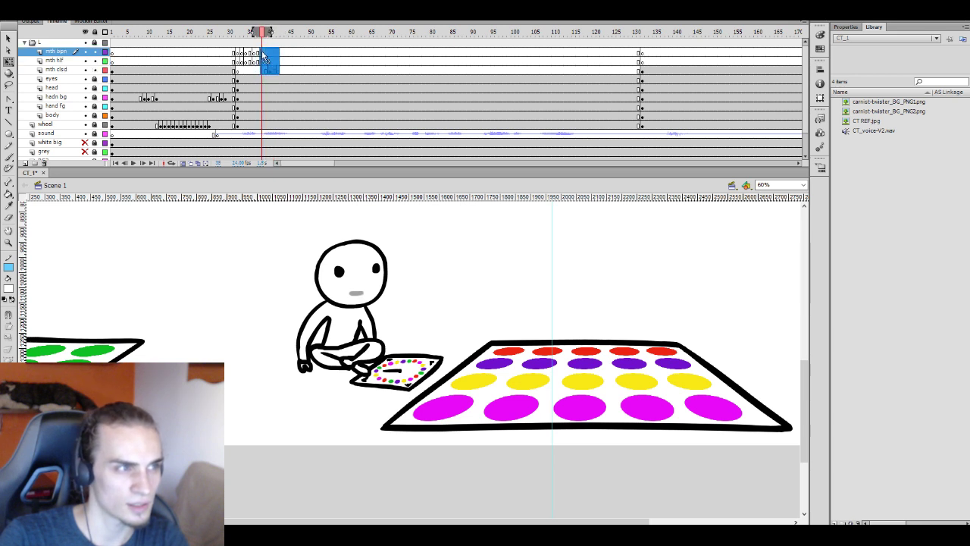
left_click(277, 71)
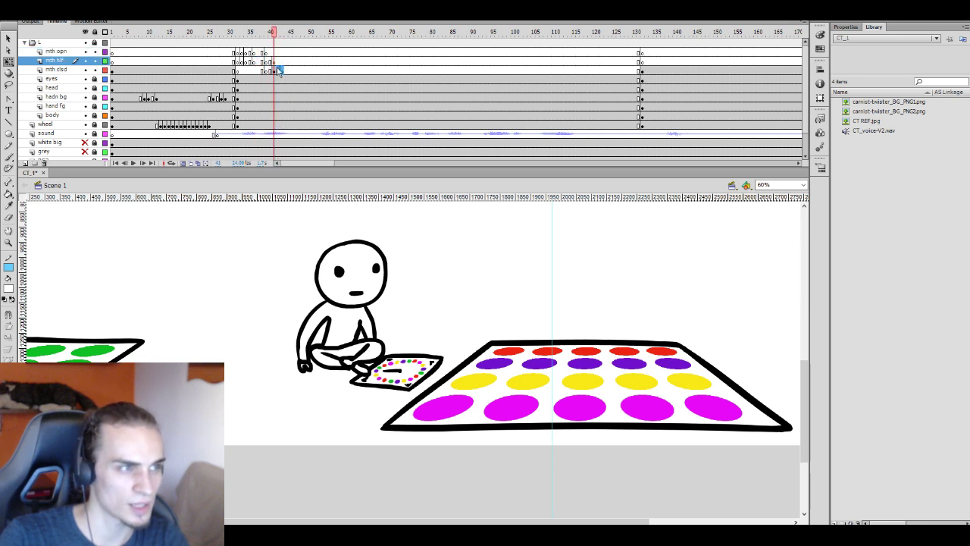
left_click(277, 65)
left_click_drag(276, 65, 285, 65)
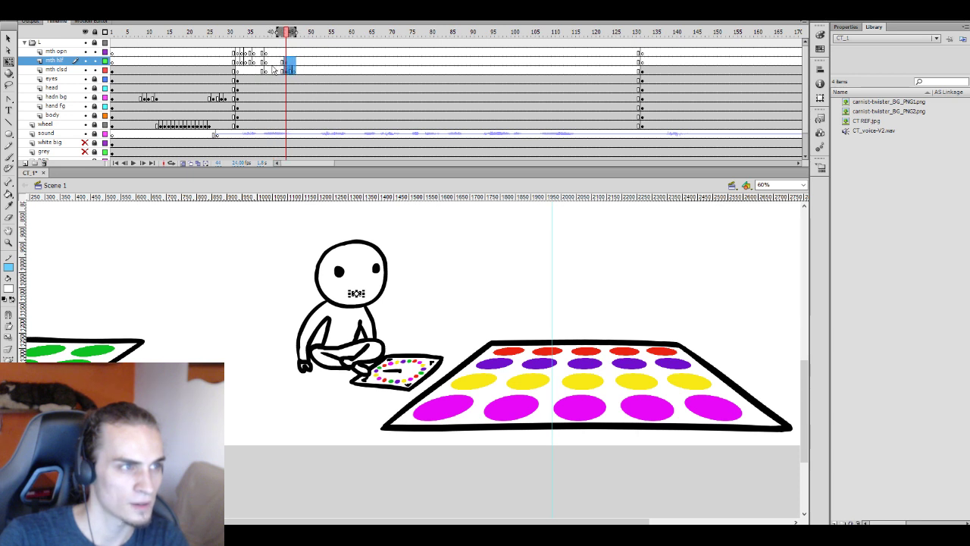
Clear the leftover blank keyframe at frame 39 on the mth clsd layer
left_click(267, 71)
left_click(267, 64)
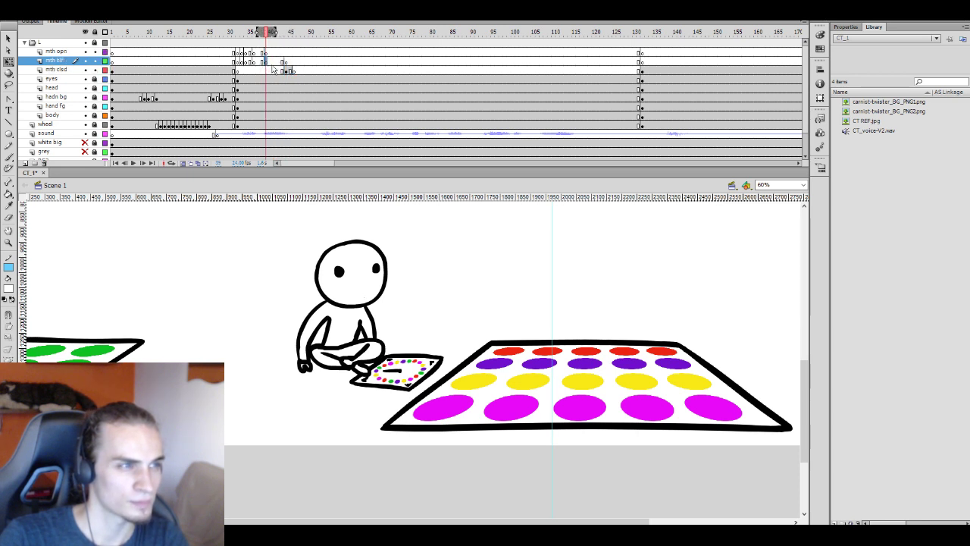
left_click(293, 61)
left_click(294, 70)
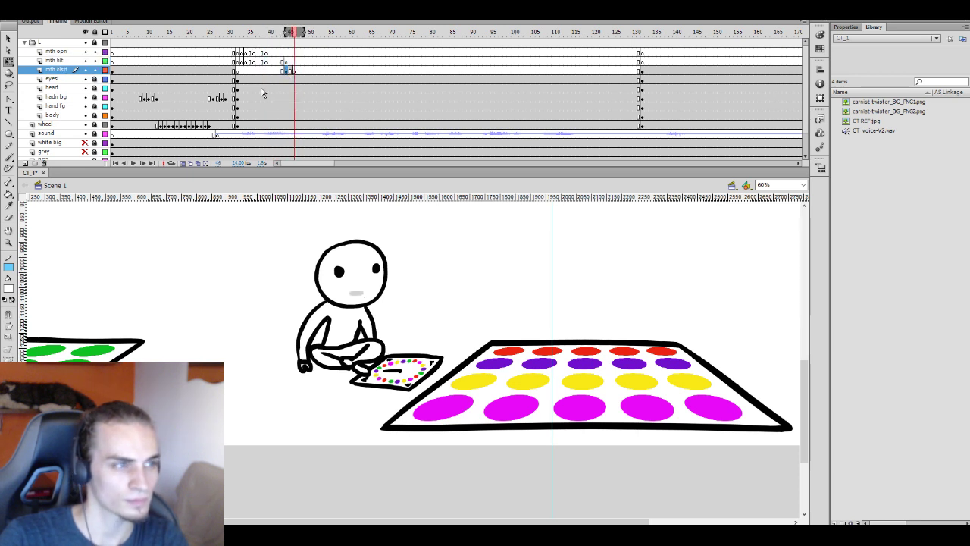
Set the fill colour to black and activate the Brush tool on the mth hlf layer at frame 40
left_click(270, 61)
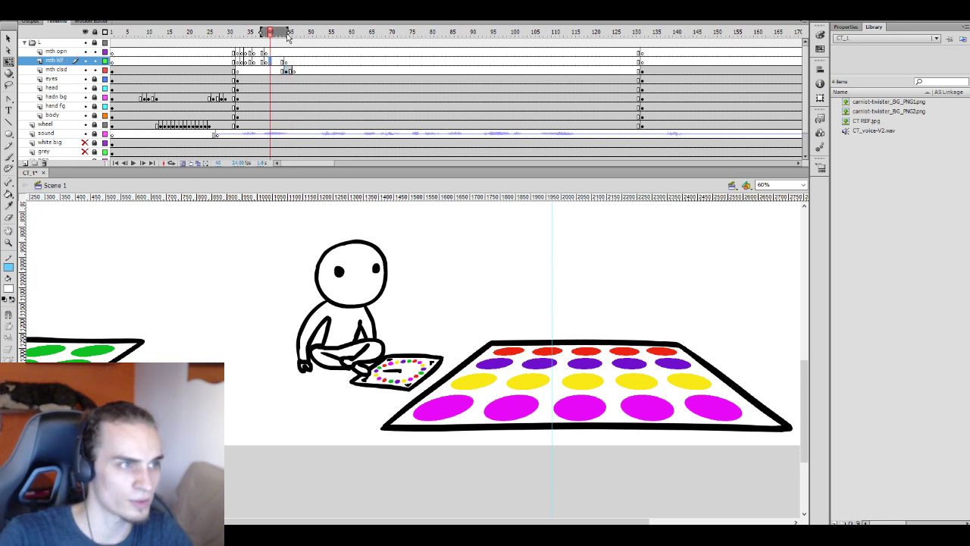
left_click(11, 288)
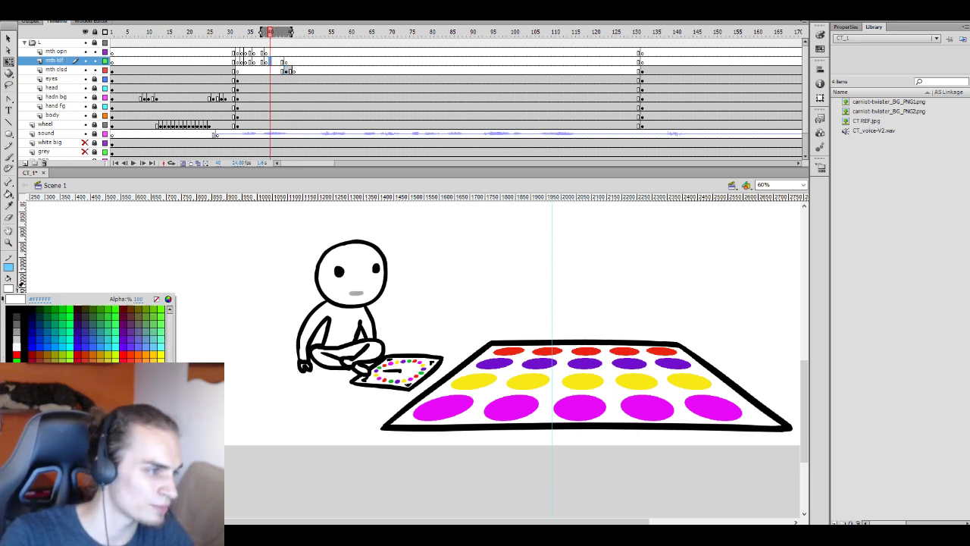
left_click(9, 310)
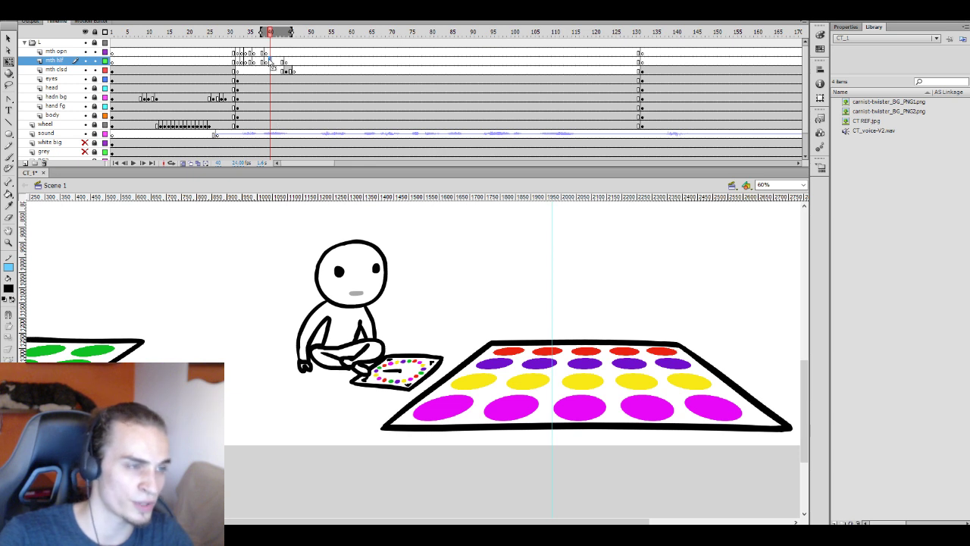
key("b")
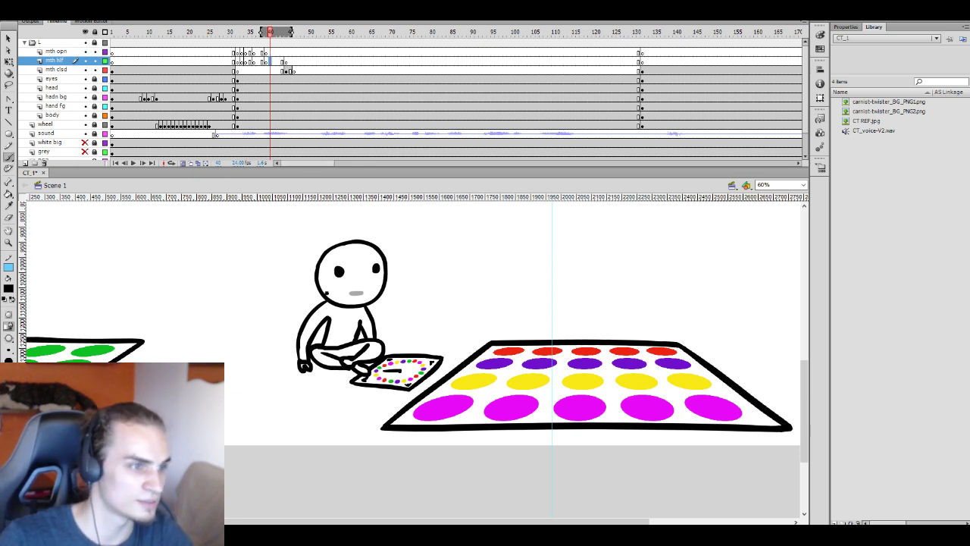
Extend the onion skin range to about frame 45 and brush an oval open mouth outline on the mth opn layer at frame 38
left_click(262, 52)
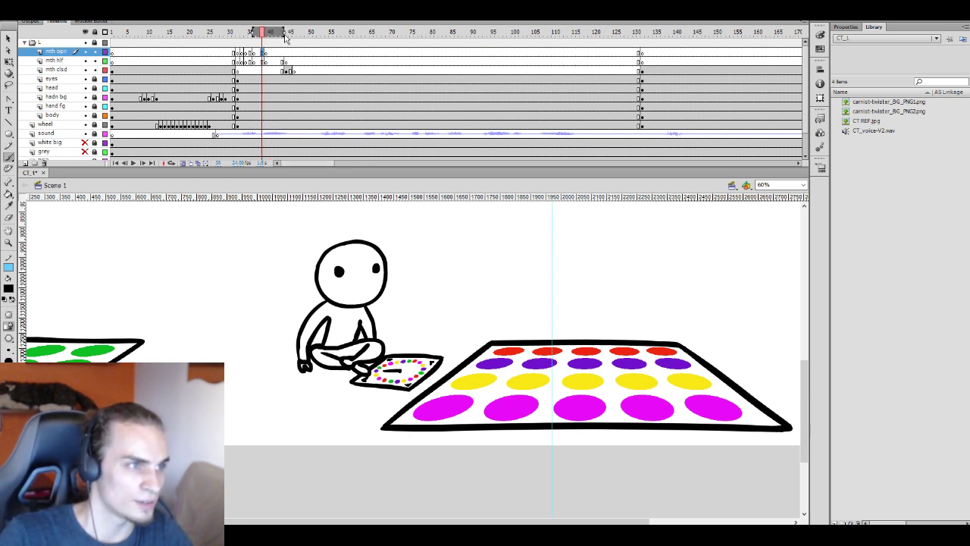
left_click_drag(285, 37, 292, 33)
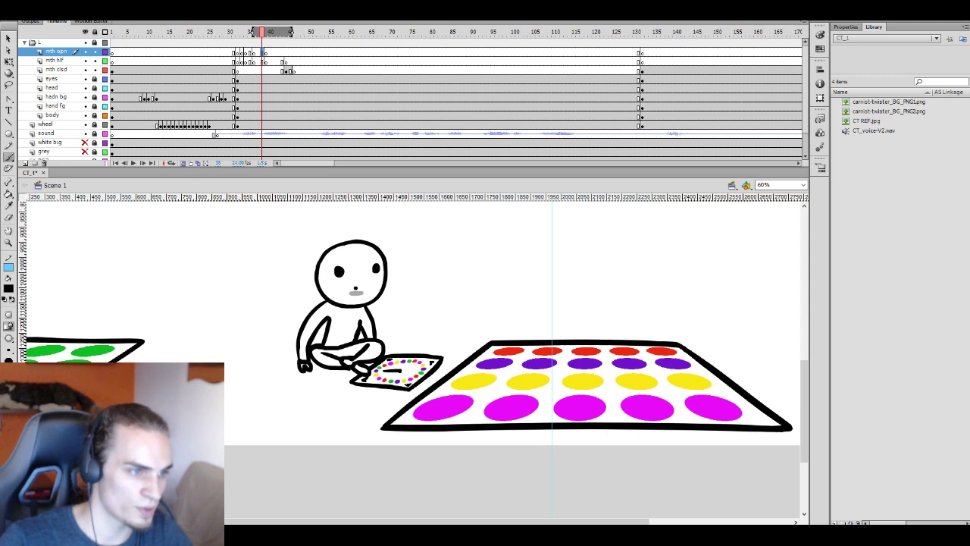
left_click_drag(354, 296, 359, 287)
key("ctrl+z")
key("comma")
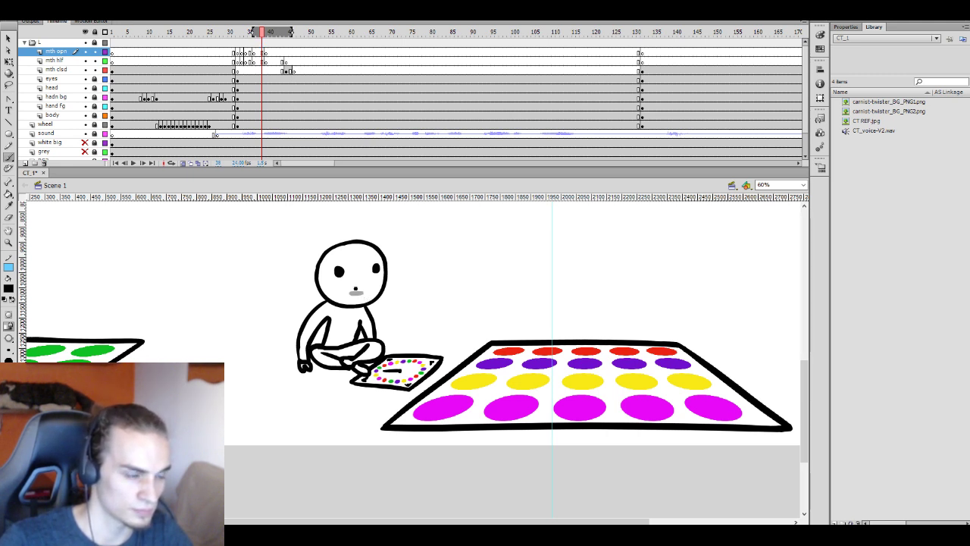
key("period")
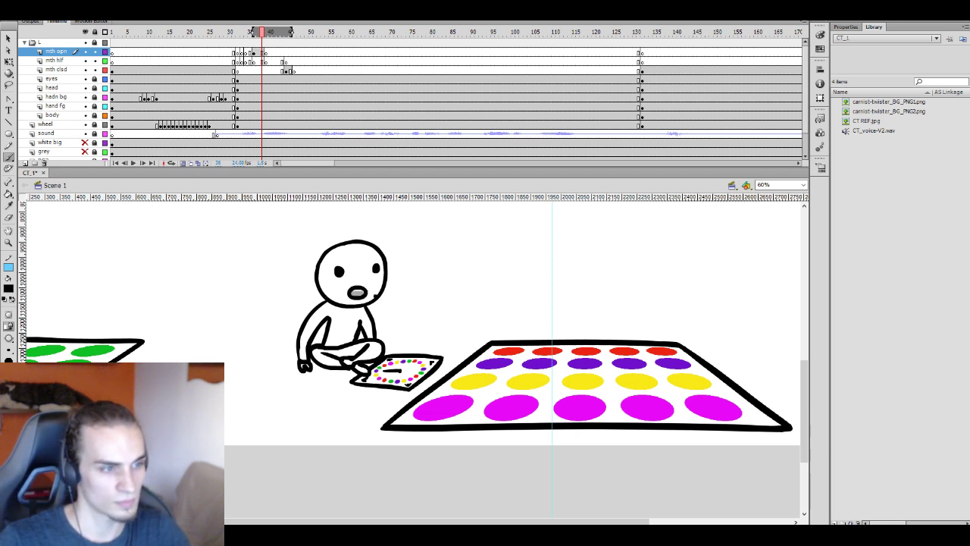
key("v")
left_click(366, 295)
left_click(362, 277)
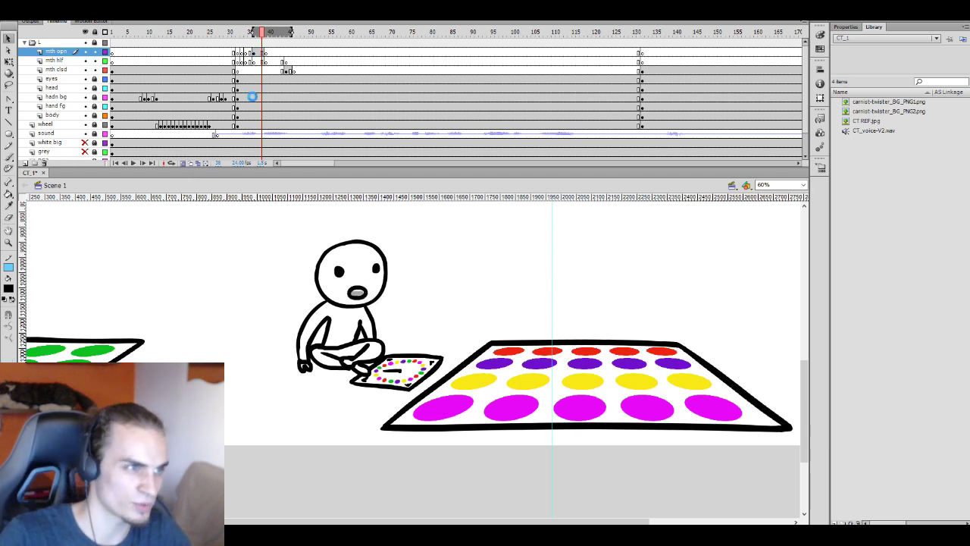
Zoom to 80% and try drawing a small oval half-open mouth on the mth hlf layer at frame 40
left_click(271, 61)
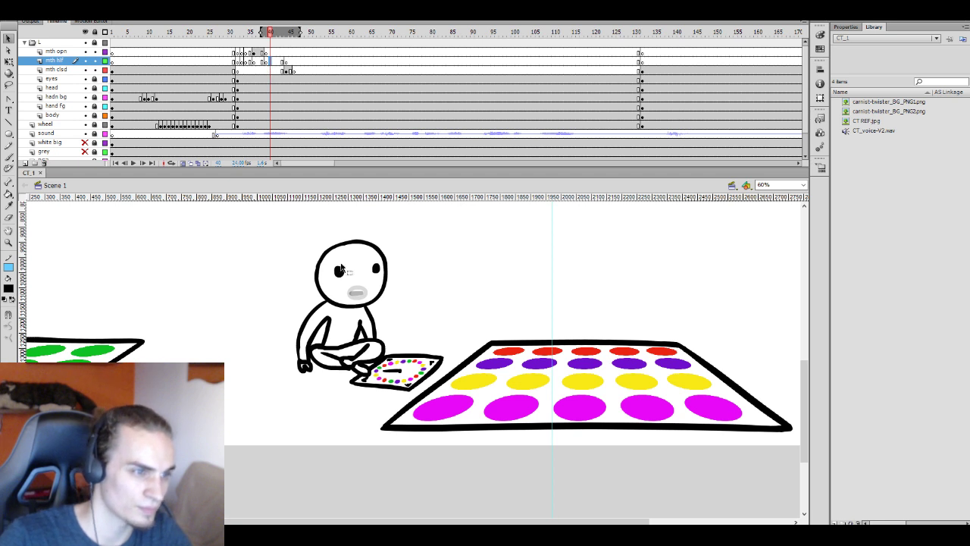
key("b")
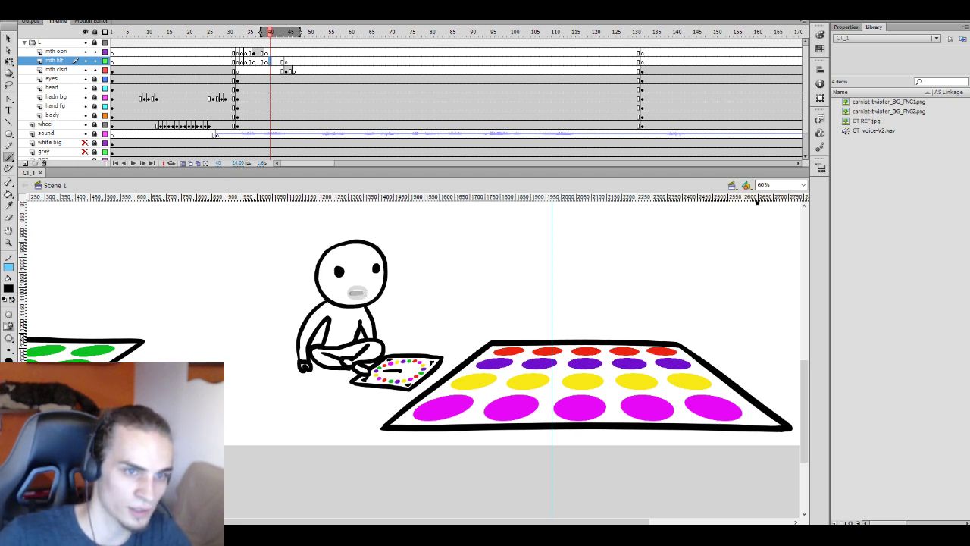
left_click(769, 186)
type("80")
key("Return")
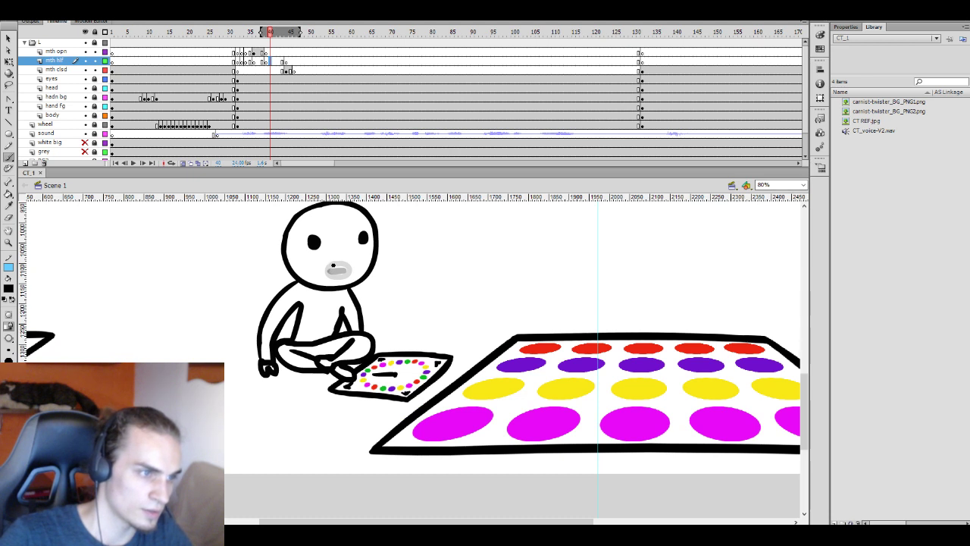
mouse_move(333, 265)
left_mouse_down()
mouse_move(331, 274)
mouse_move(335, 264)
mouse_move(349, 279)
left_mouse_up()
key("ctrl+z")
key("ctrl+z")
key("q")
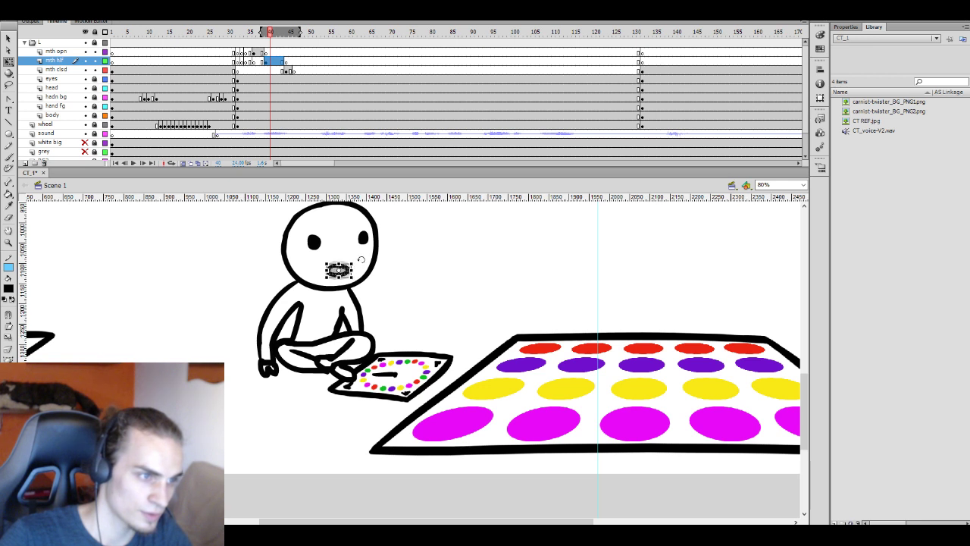
Undo the retouched half-open mouth and redraw its oval outline on the mth hlf layer at frame 40
left_click(354, 281)
key("e")
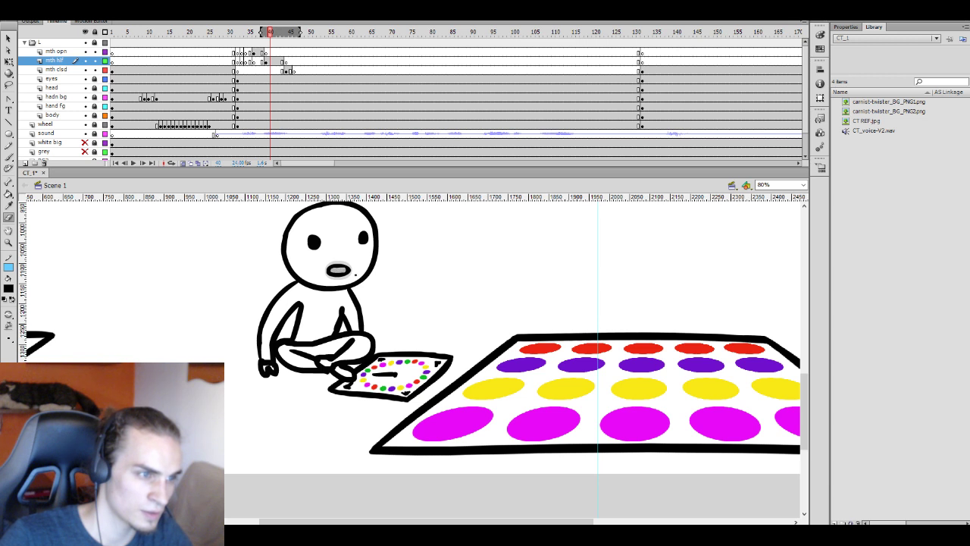
left_click(351, 269)
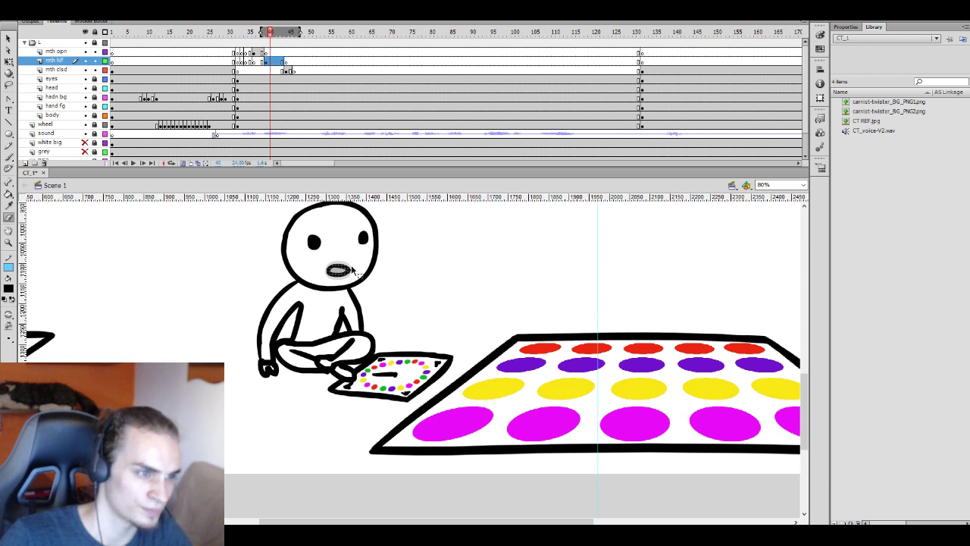
left_click(339, 265)
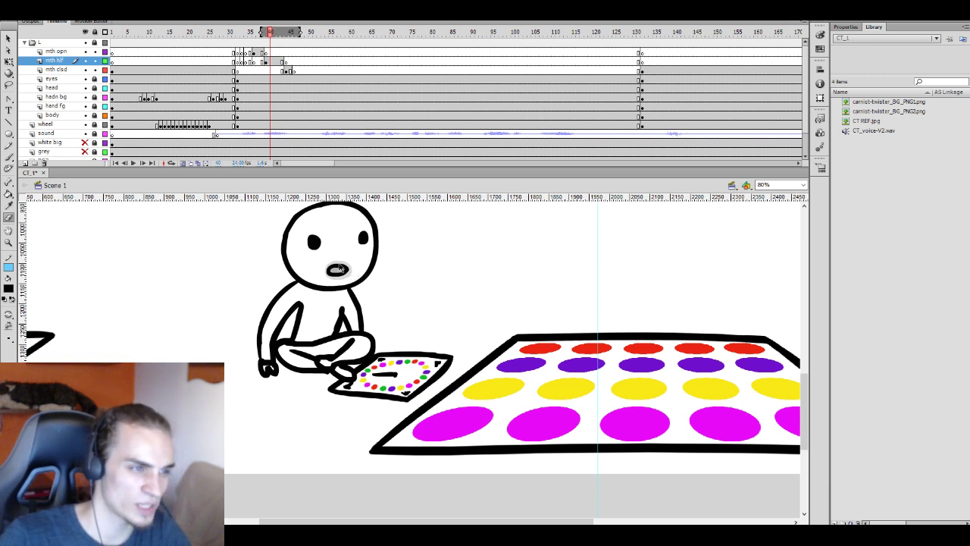
left_click(339, 265)
key("ctrl+z")
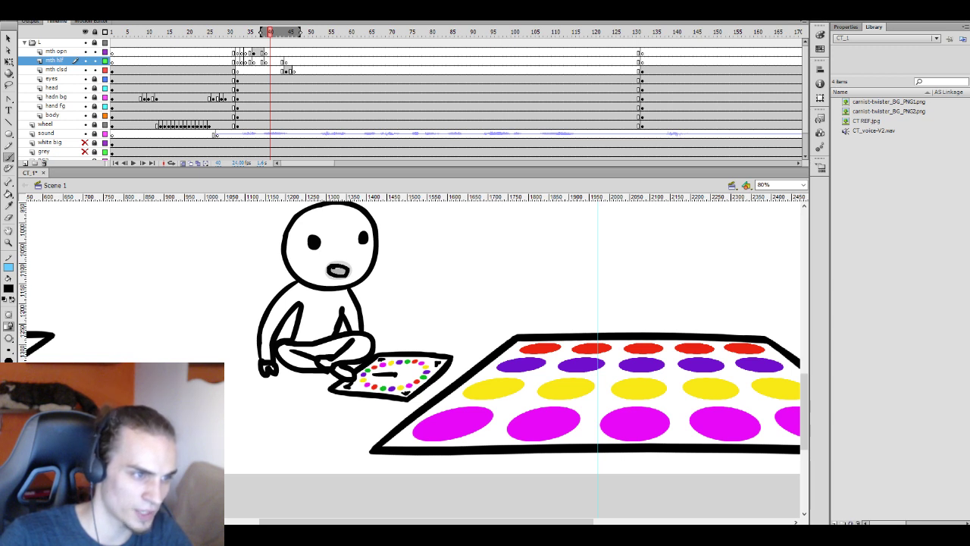
Rotate the redrawn half-open mouth level with Free Transform
key("v")
left_click_drag(357, 262, 363, 265)
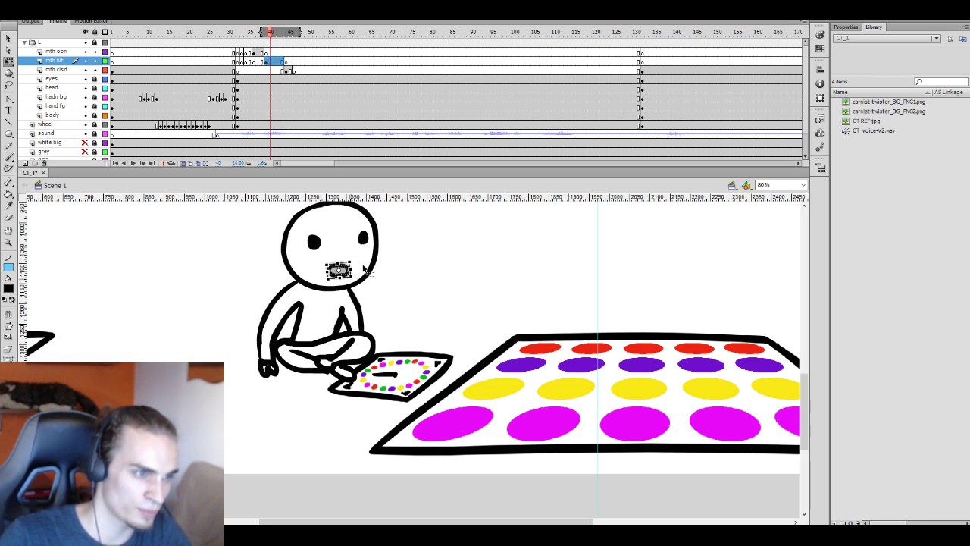
left_click(363, 260)
double_click(345, 274)
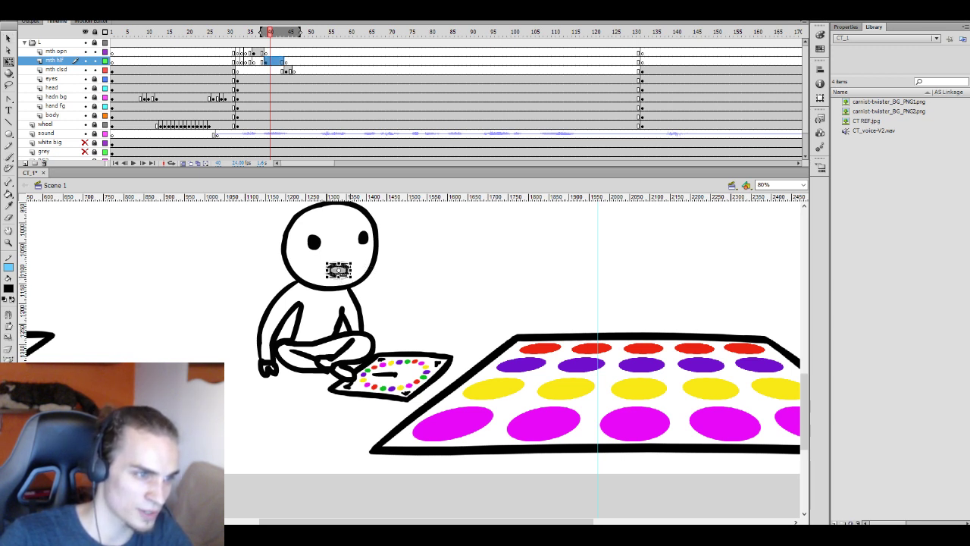
Hide the mth hlf layer and compare the mouth shapes across the open, half and closed keyframes between frames 37 and 47
left_click(262, 51)
left_click(298, 51)
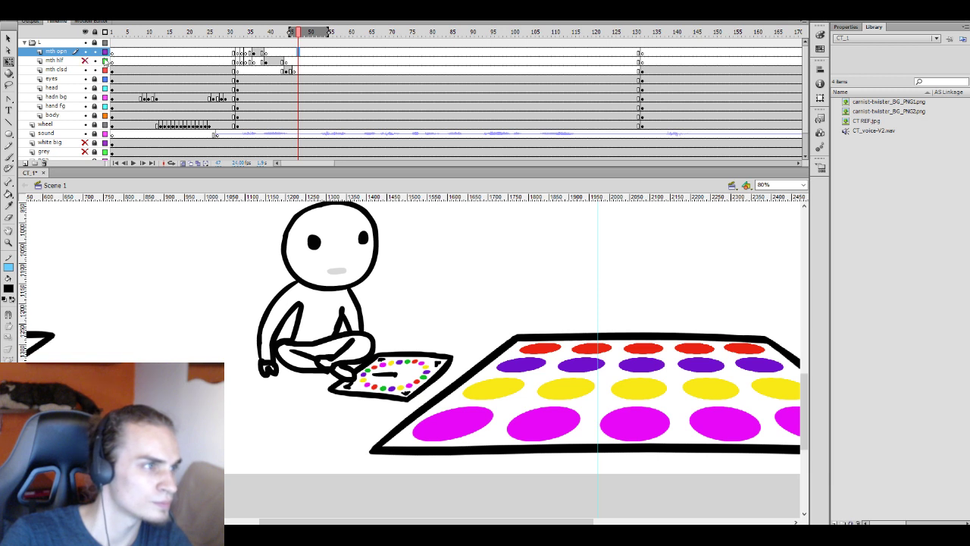
left_click(266, 61)
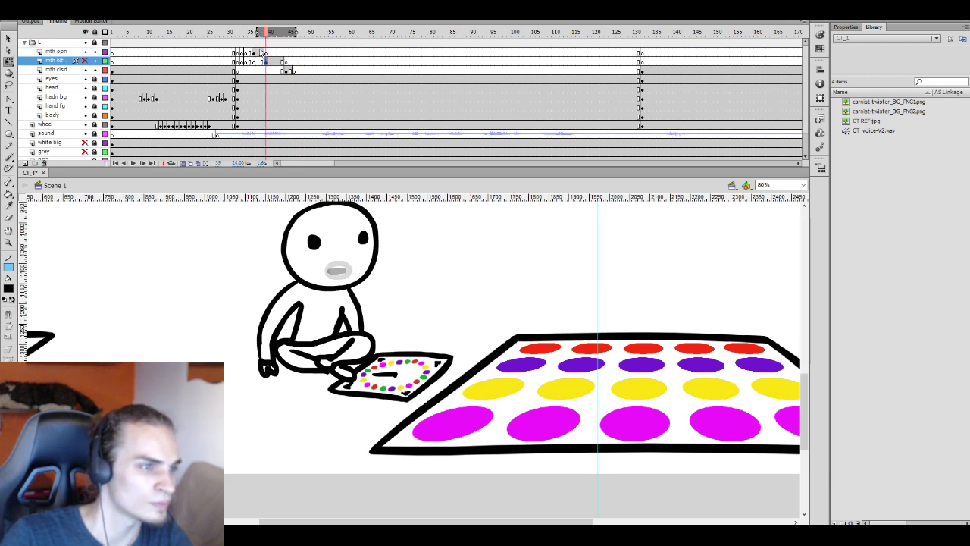
left_click(259, 51)
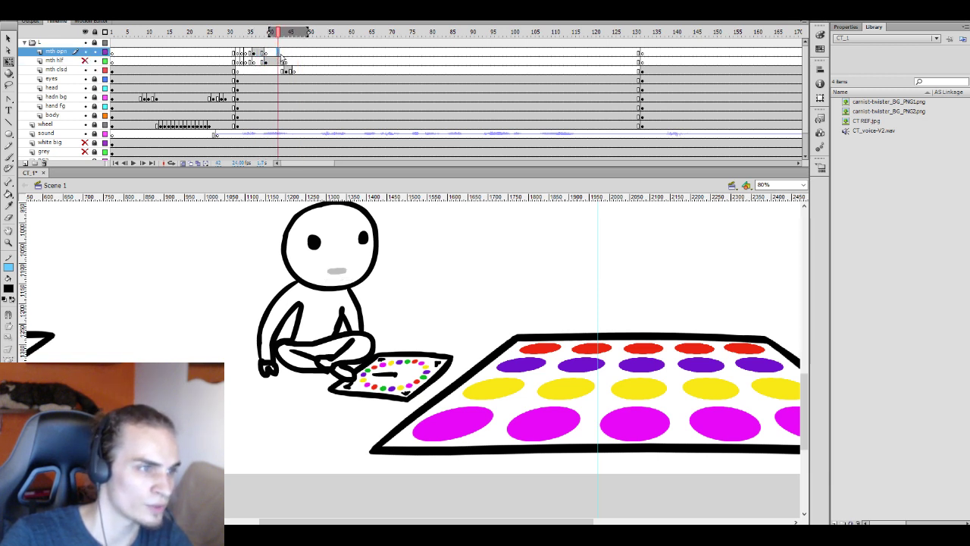
left_click(269, 62)
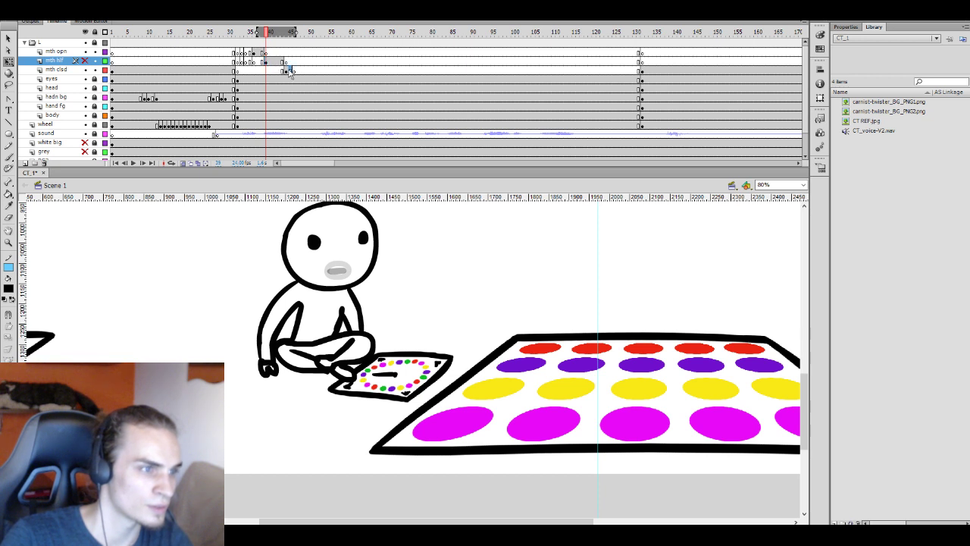
left_click(290, 71)
left_click(269, 51)
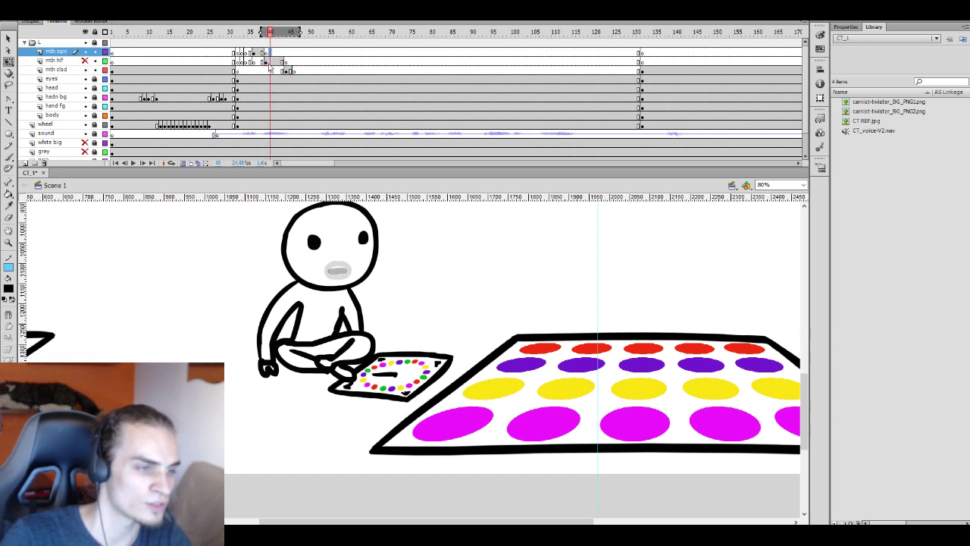
Show the mth hlf layer again and widen the half-open mouth slightly at frame 40 with Free Transform
left_click(269, 61)
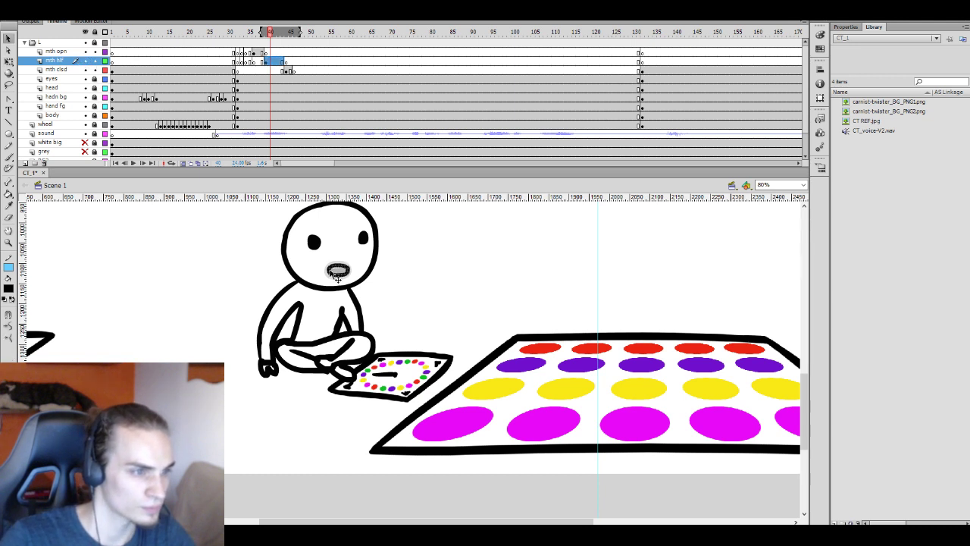
left_click(339, 270)
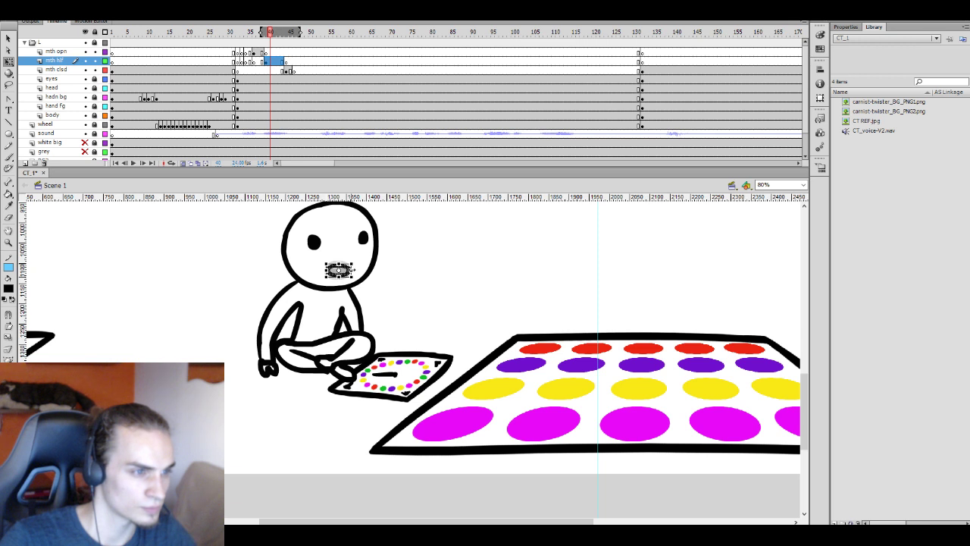
left_click(363, 253)
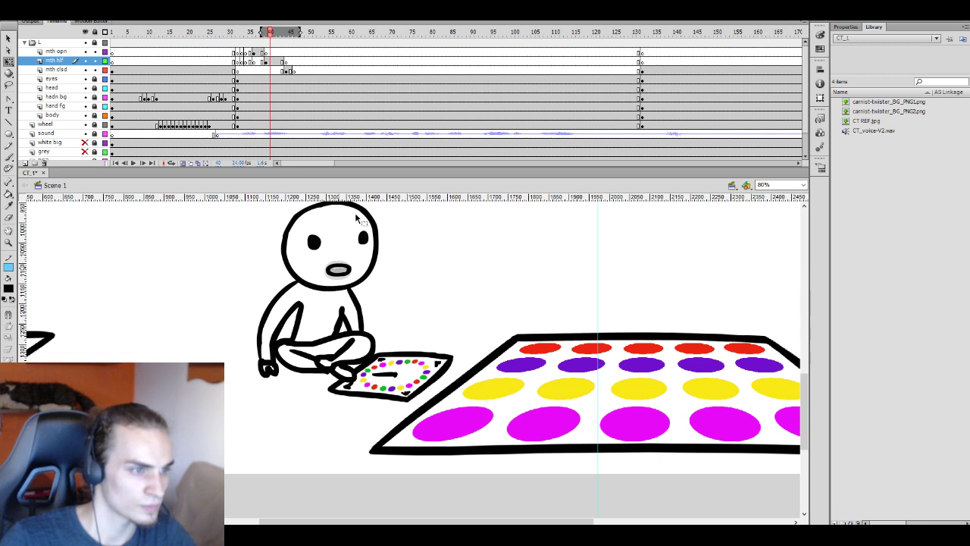
Copy the half-open mouth from frame 39 and paste it in place on the mth hlf layer at frame 35
left_click(265, 61)
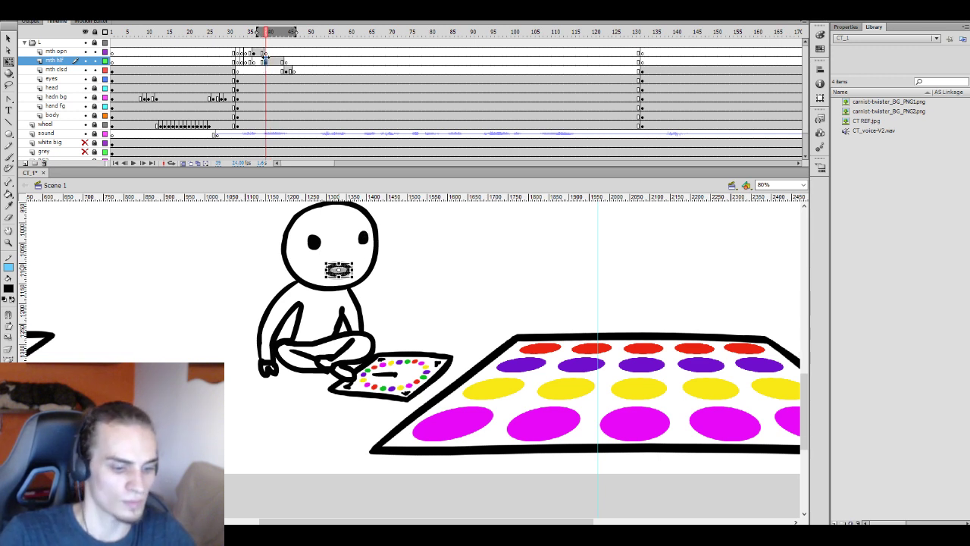
left_click(259, 61)
left_click(245, 61)
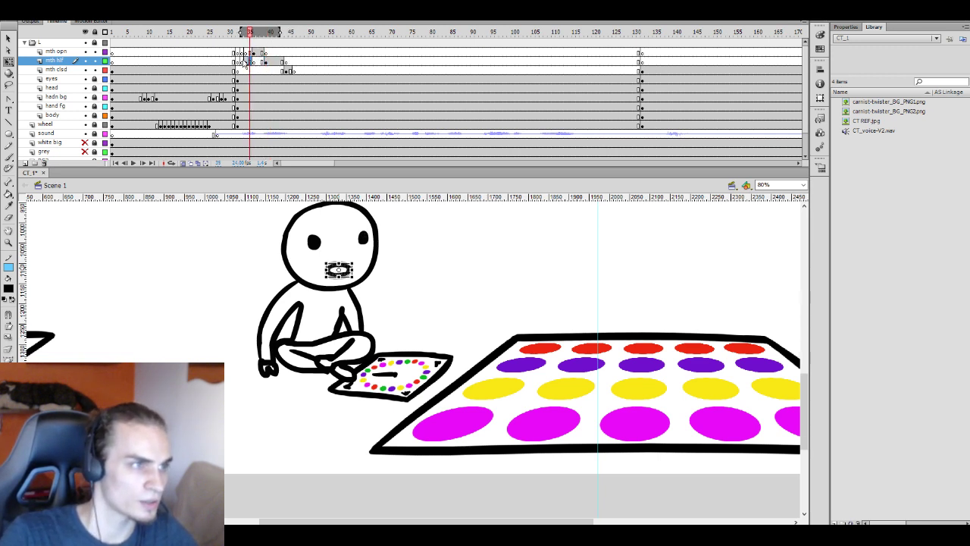
Paste the half-open mouth in place on mth hlf and the open mouth on mth opn around frame 32
left_click(240, 62)
left_click(236, 62)
left_click(257, 51)
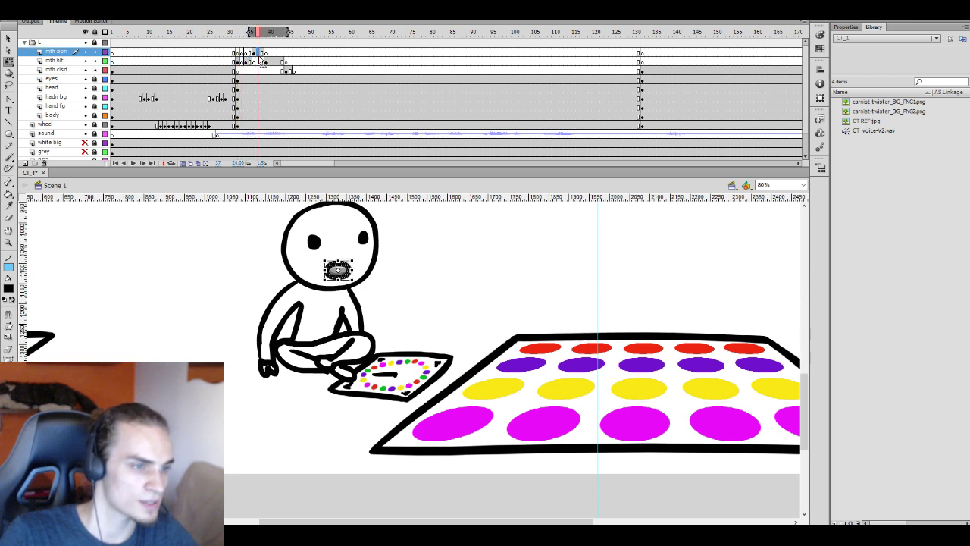
left_click(238, 52)
Play the animation from frame 30 to check the mouth shapes against the audio
left_click(226, 51)
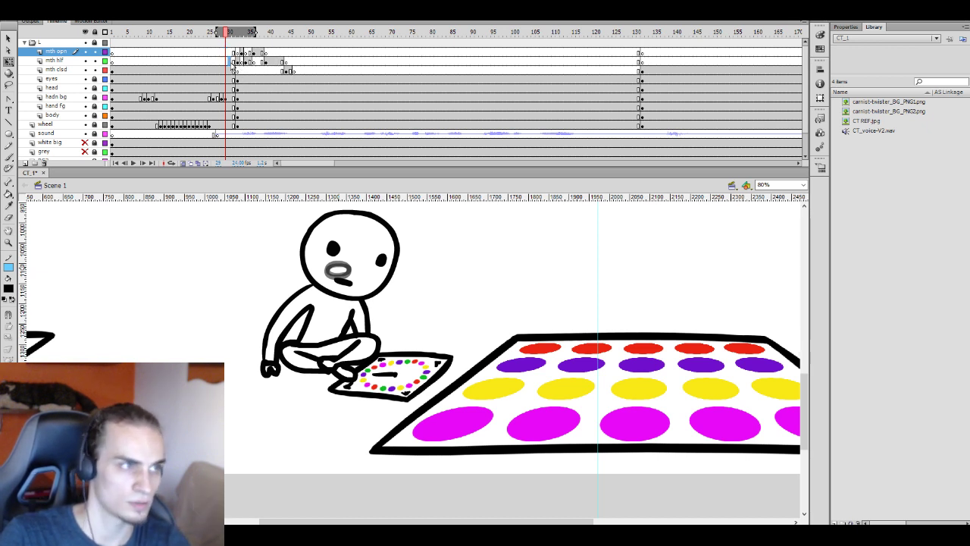
left_click(240, 61)
key("Return")
left_click(228, 70)
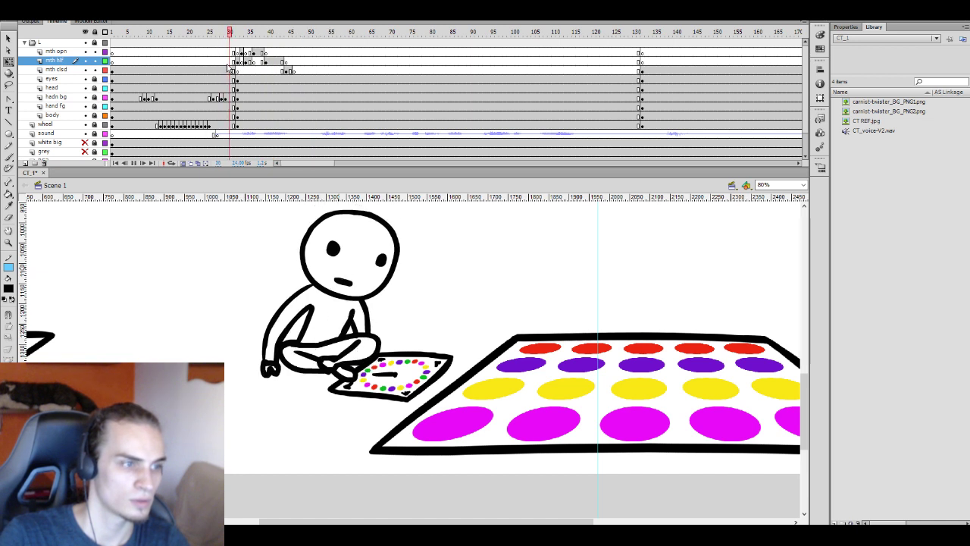
key("Return")
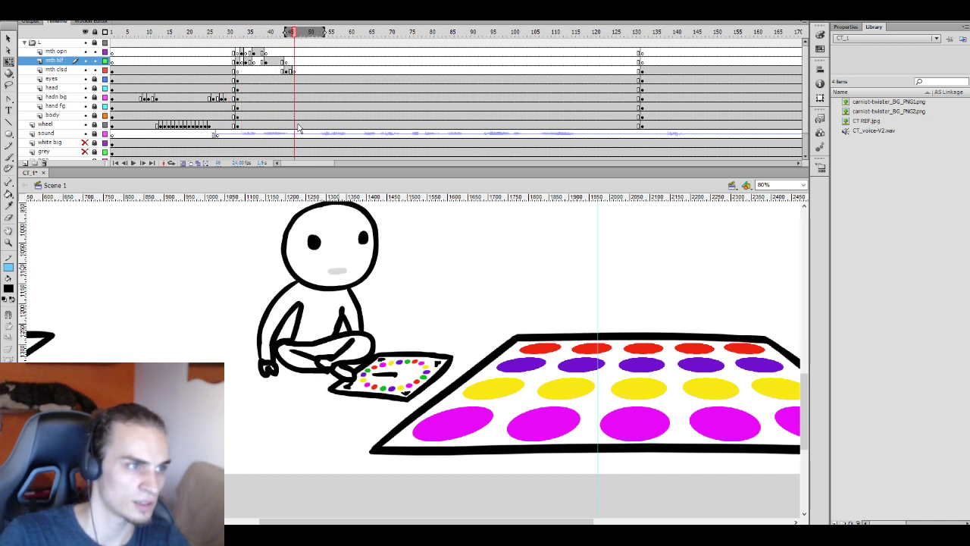
Shift the frames up to 46 on all character layers one frame earlier to start at frame 31, and replay from frame 30
left_click_drag(297, 128, 235, 56)
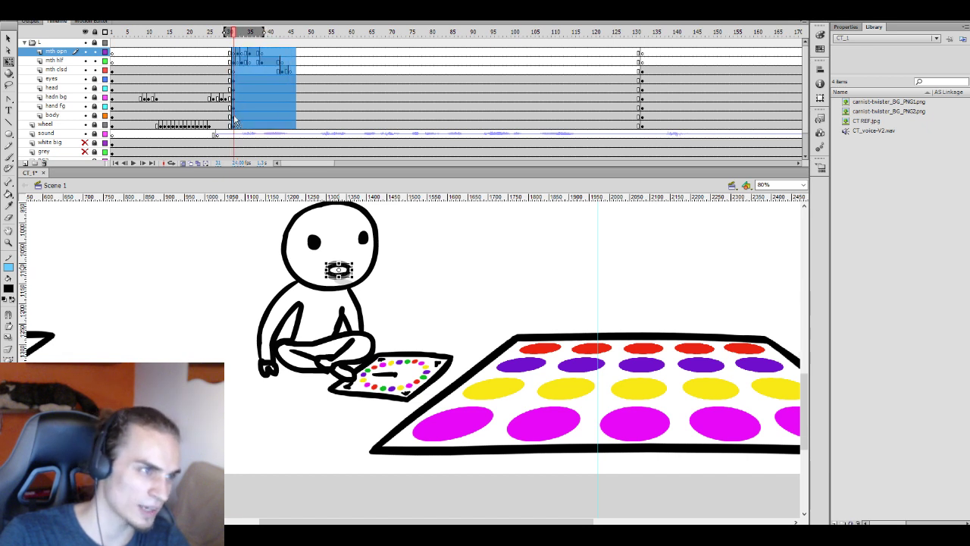
left_click(218, 69)
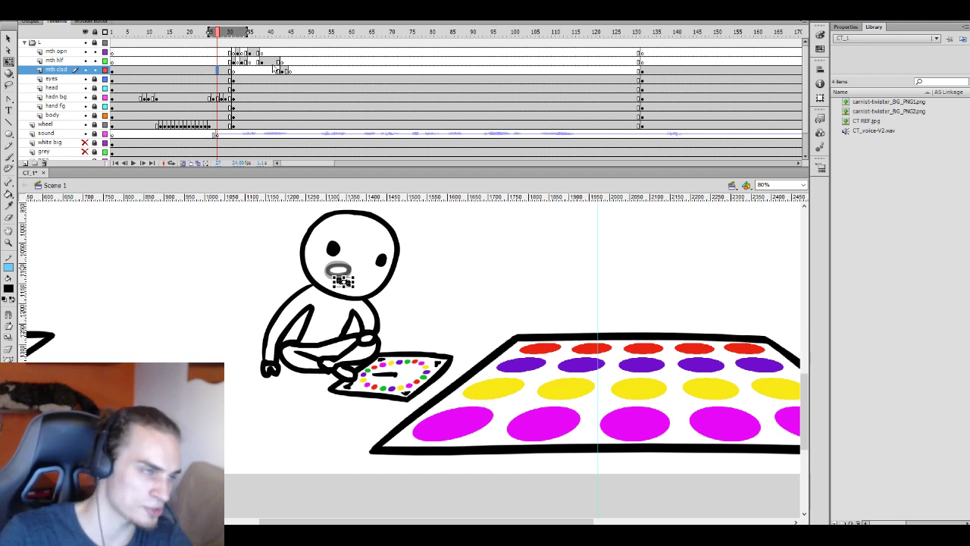
left_click(229, 62)
key("Return")
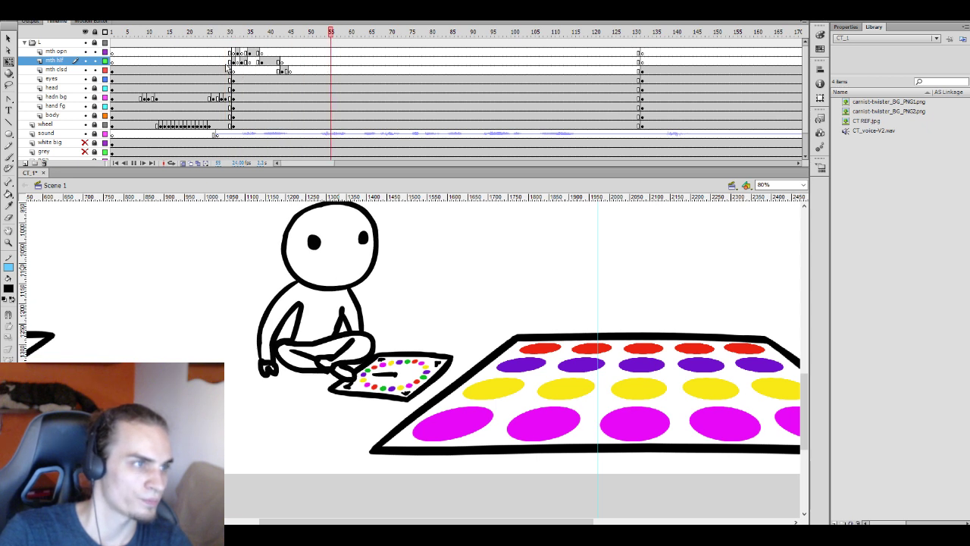
Move the blank keyframe that ends the closed mouth on mth clsd to frame 51, checking it against the audio
left_click_drag(227, 67, 282, 62)
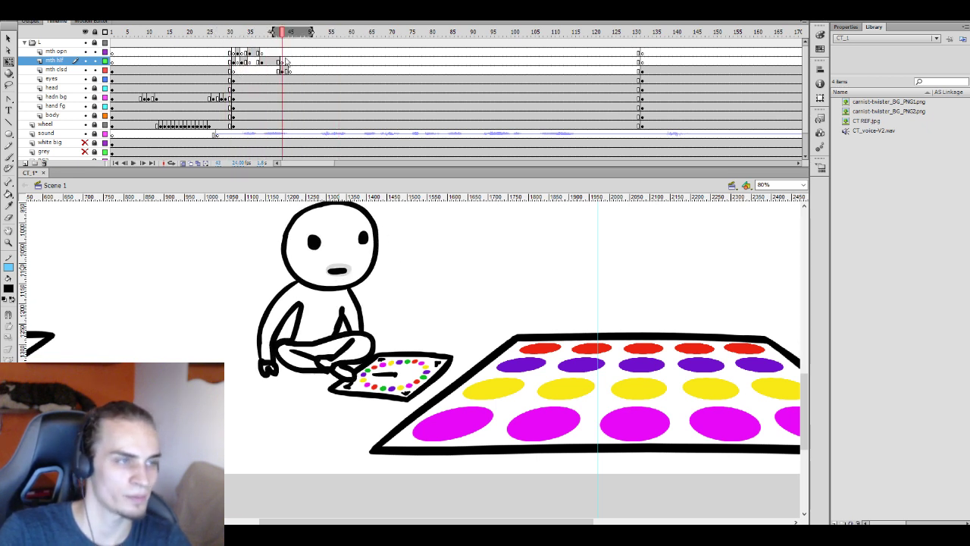
left_click(290, 70)
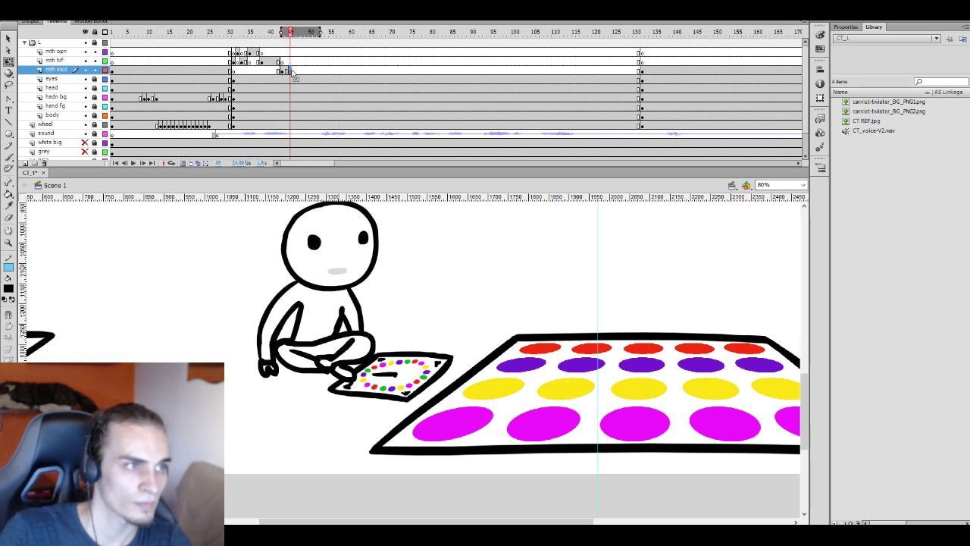
left_click_drag(293, 73, 323, 71)
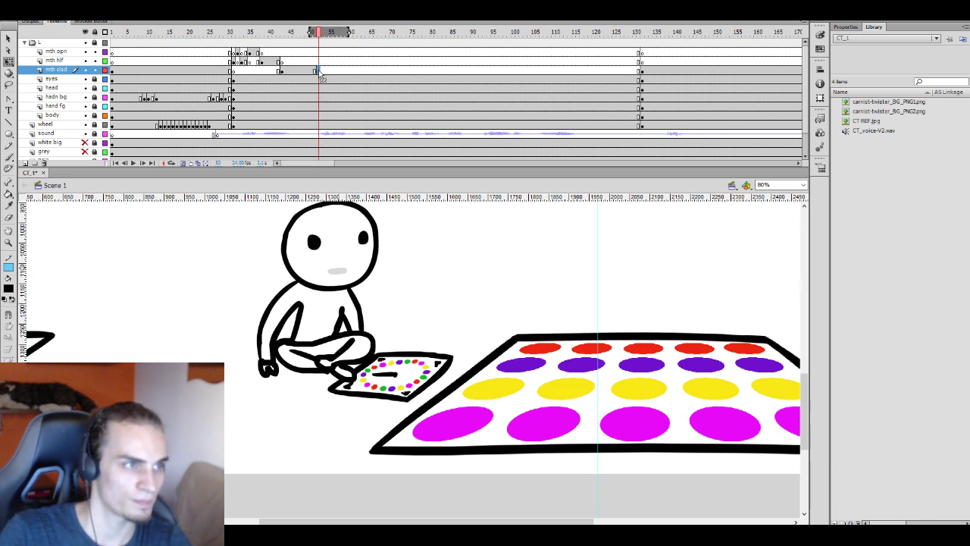
key("Return")
key("Return")
left_click(319, 70)
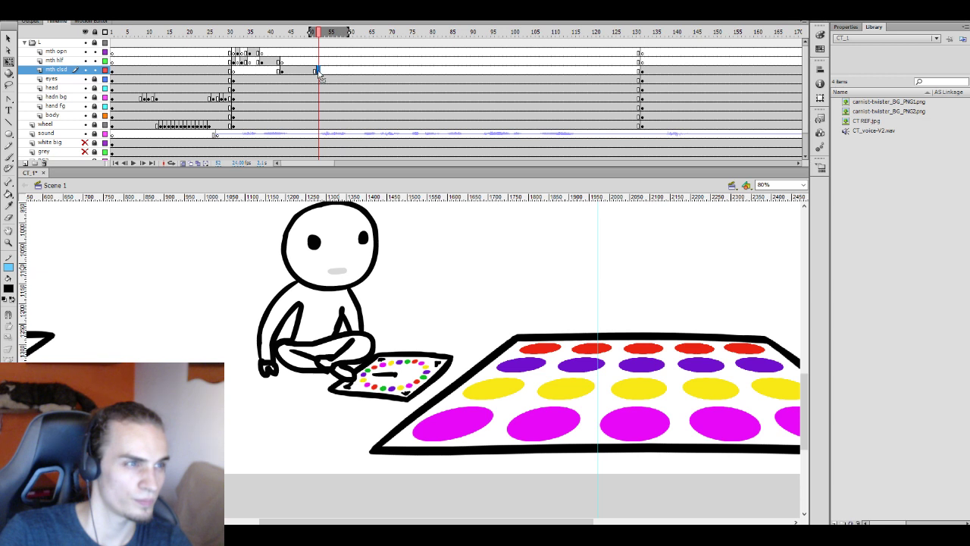
left_click_drag(319, 74, 316, 71)
left_click(320, 63)
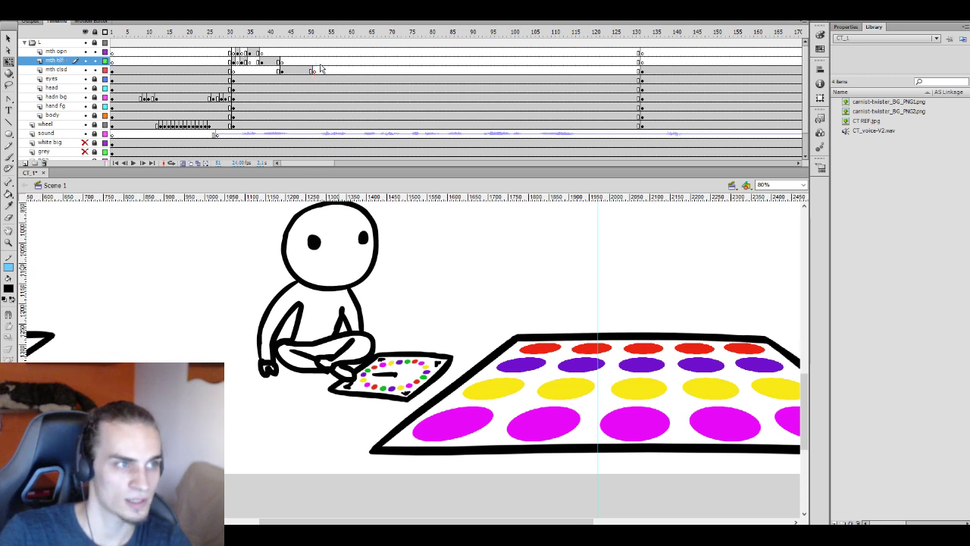
key("Return")
Insert blank keyframes on mth hlf at frames 51, 53, 55 and 56, and on mth opn at frames 53 and 55
left_click(313, 61)
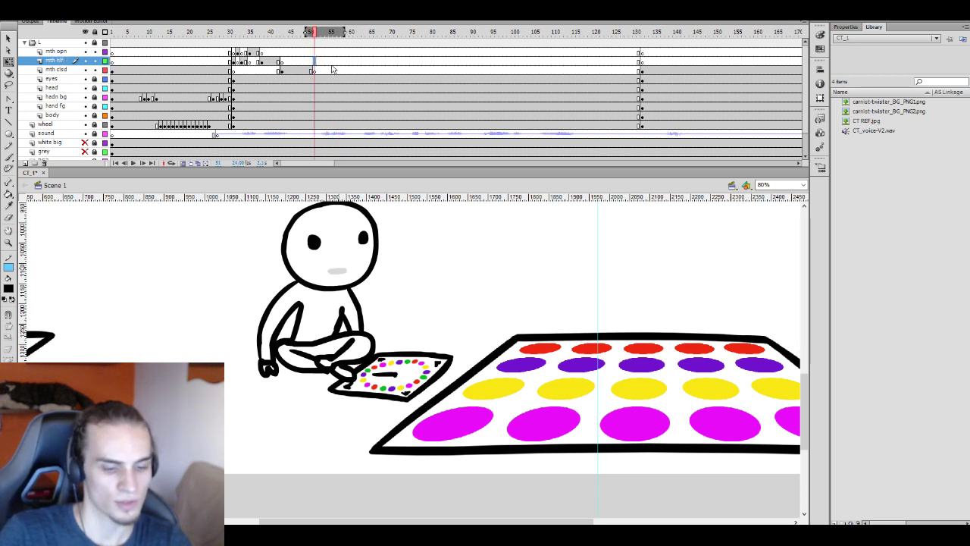
left_click(321, 64)
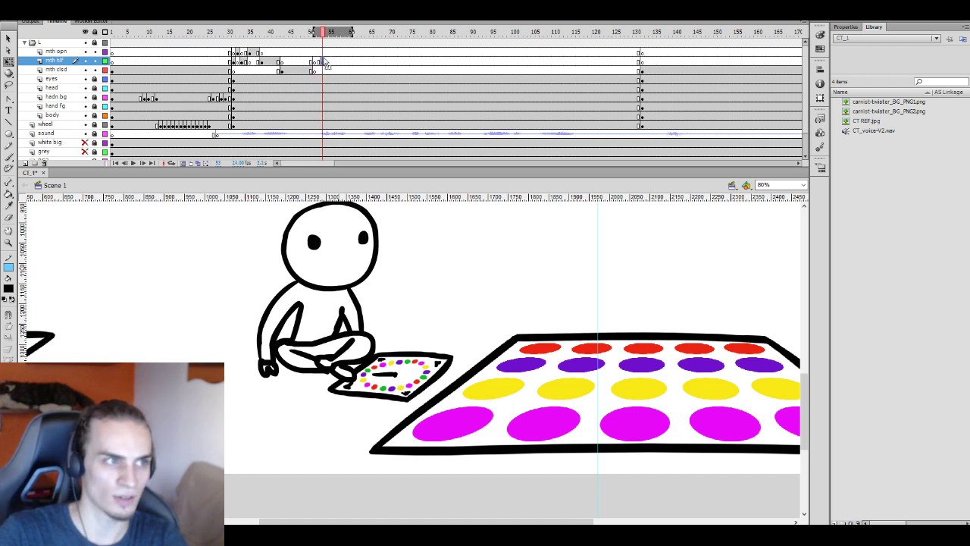
left_click(326, 52)
left_click(331, 52)
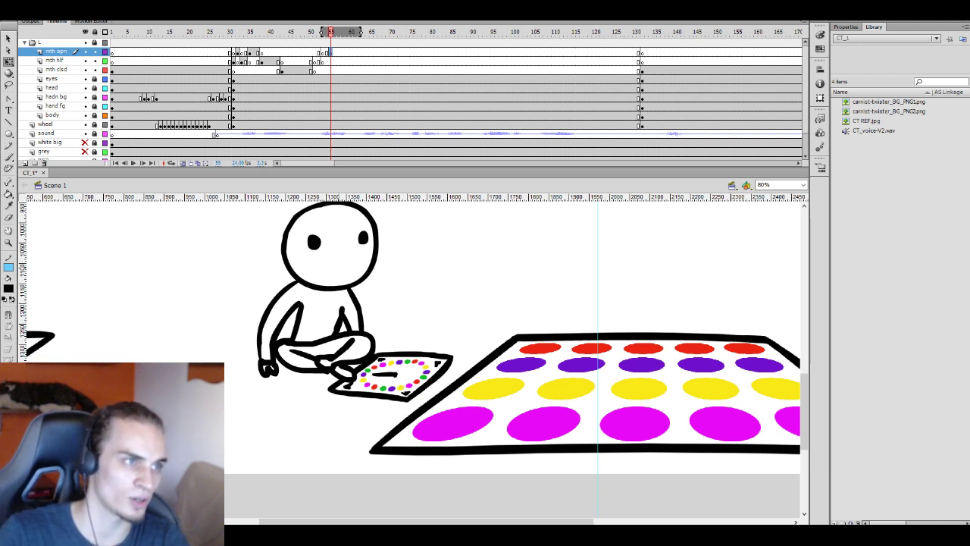
left_click(338, 62)
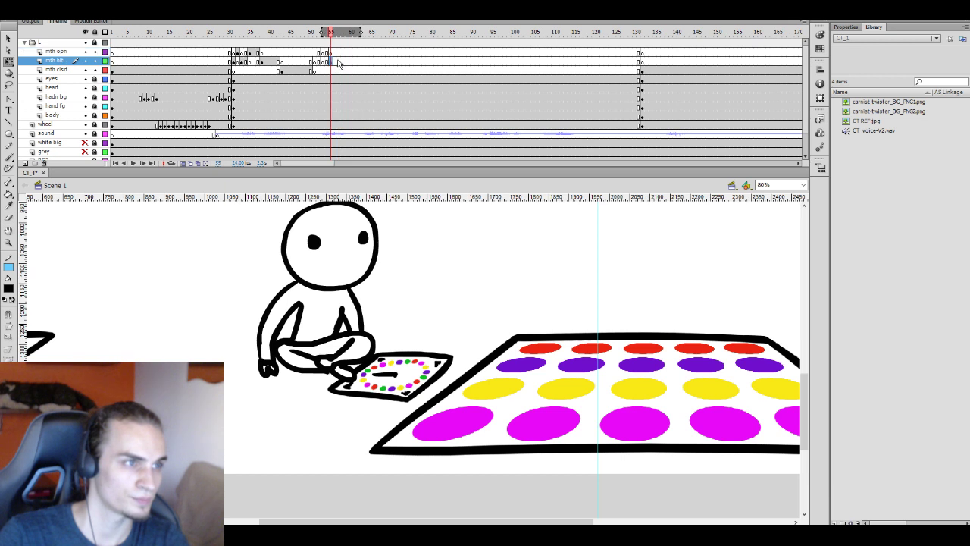
Step through the audio to frame 62 and insert blank keyframes on mth clsd at frames 56 and 58
key("period")
key("period")
key("period")
key("period")
key("period")
key("period")
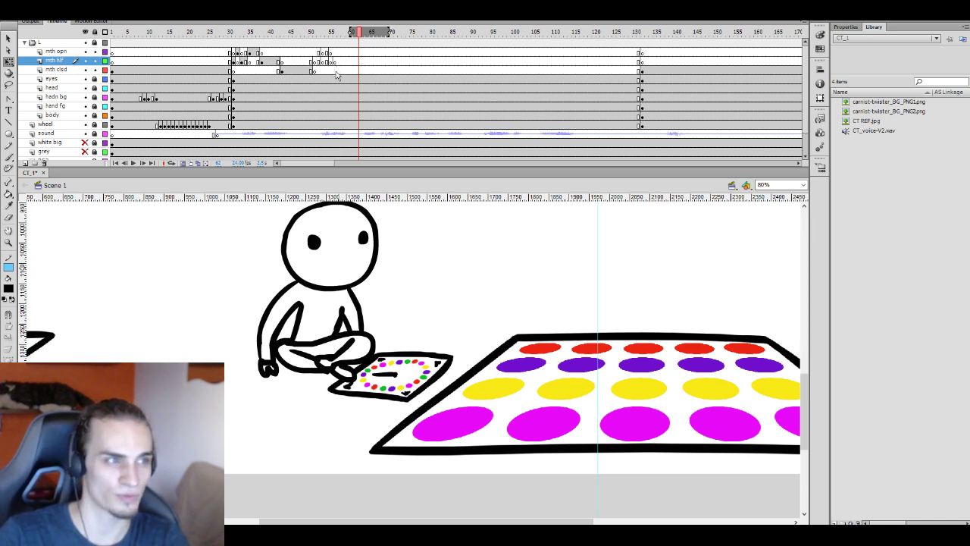
left_click(336, 71)
left_click(344, 72)
key("F7")
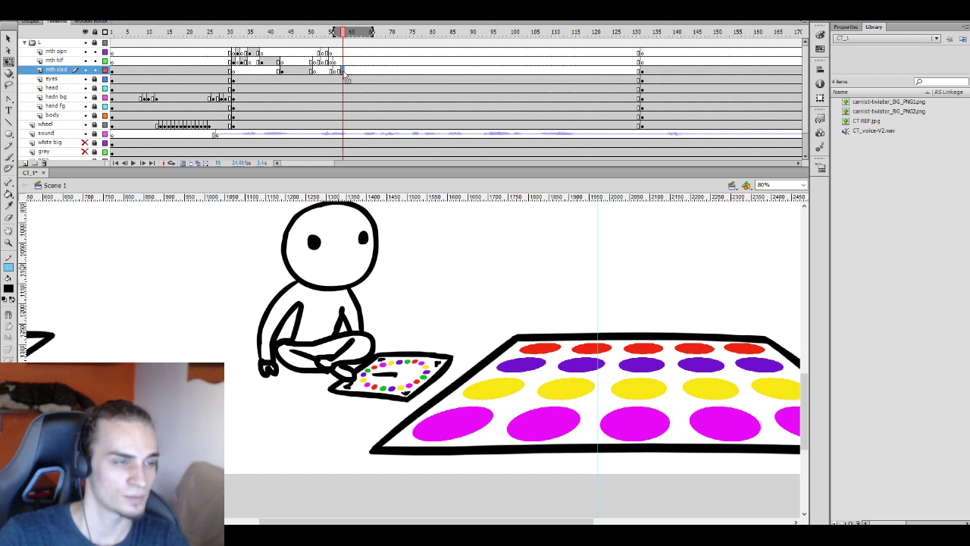
Replay the audio and shift the last mth hlf and mth clsd blank keyframes one frame later, starting at frame 57
key("Return")
left_click(343, 72)
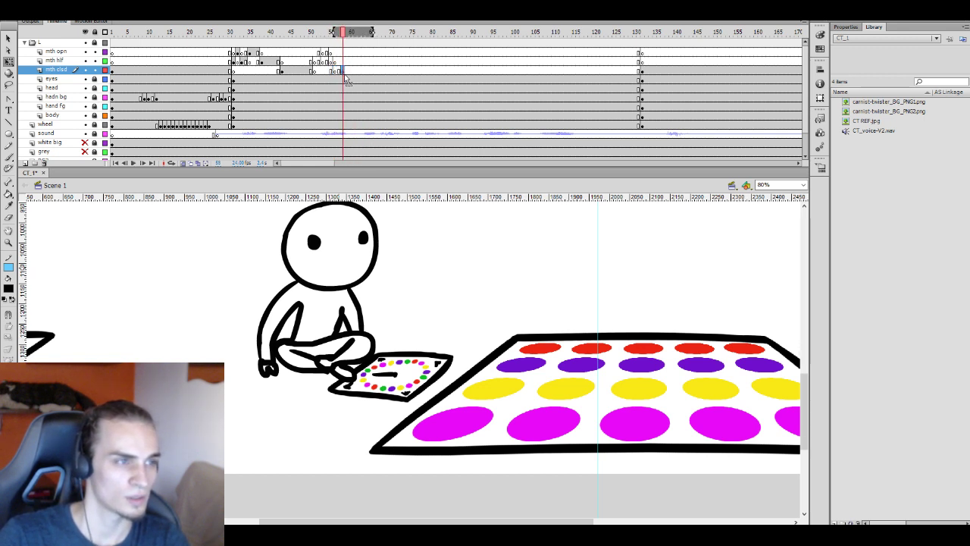
key("Return")
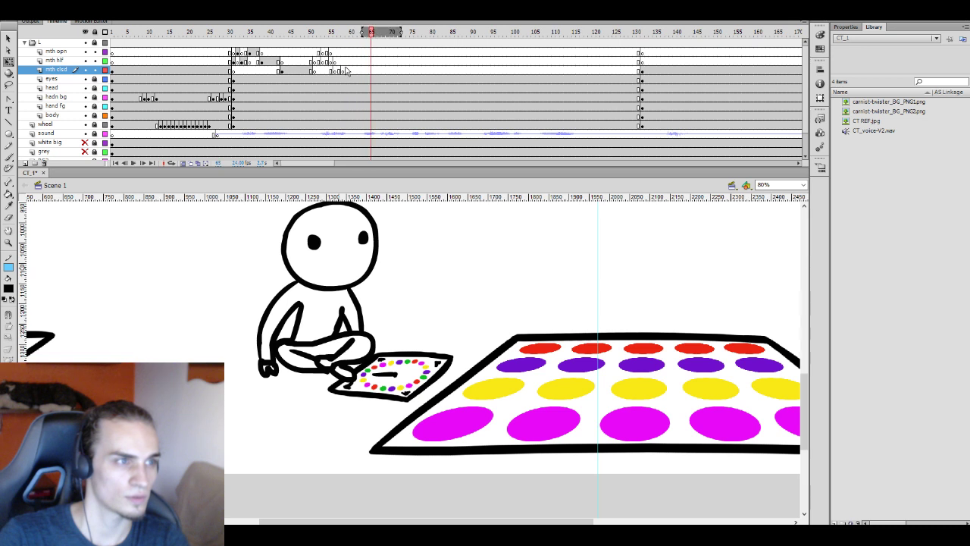
left_click(343, 72)
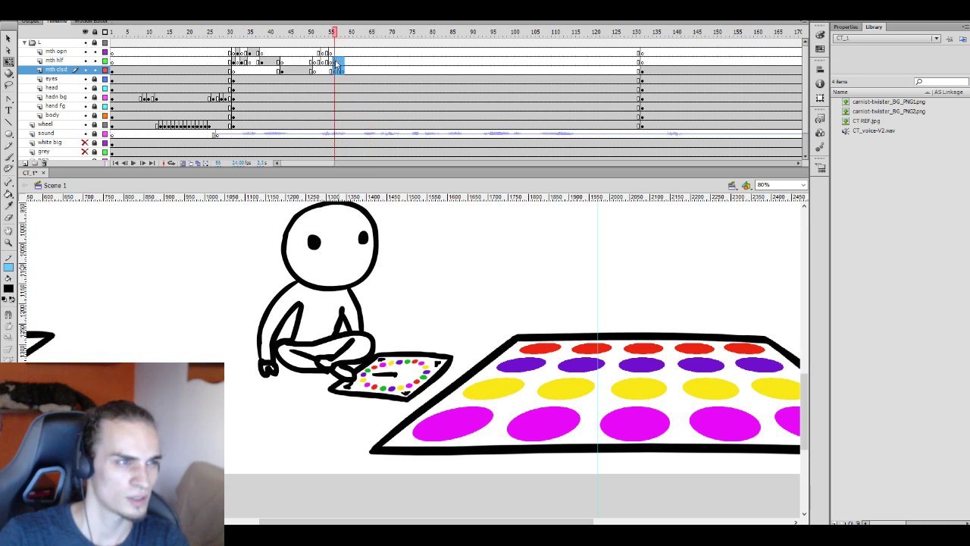
left_click(343, 63)
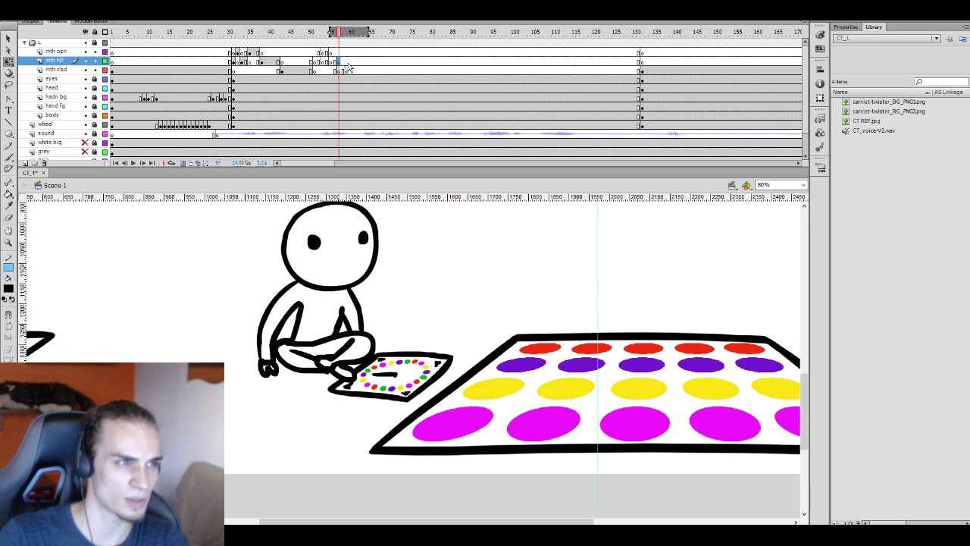
Insert a blank keyframe on the mth hlf layer at frame 59
key("period")
key("period")
key("period")
key("period")
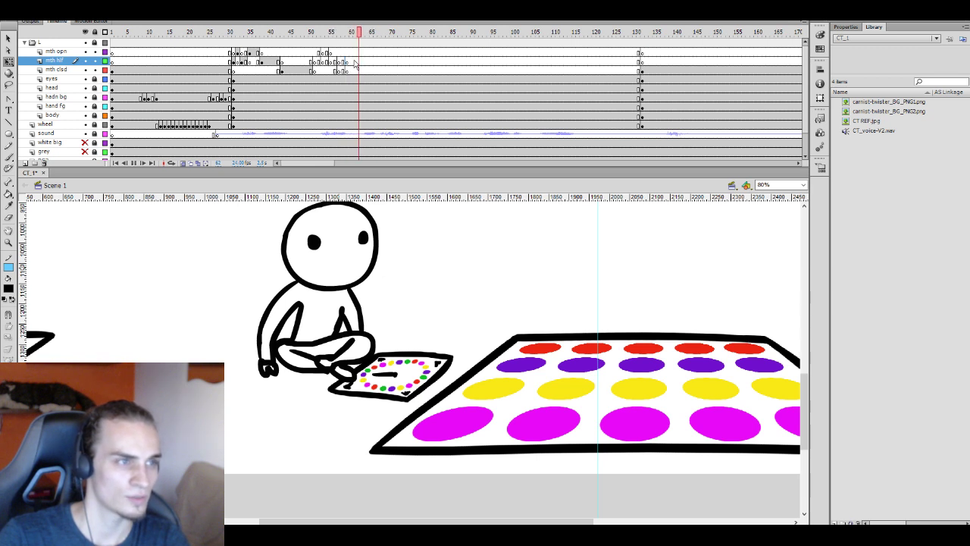
Step back and forth through the frames around 60 to locate the next sounds in the audio
key("period")
key("period")
key("period")
key("period")
key("period")
key("comma")
key("comma")
key("comma")
key("comma")
key("comma")
key("period")
key("period")
key("period")
key("period")
key("period")
Insert blank keyframes on mth hlf at frame 60 and on mth opn at frames 60 and 61
left_click(353, 62)
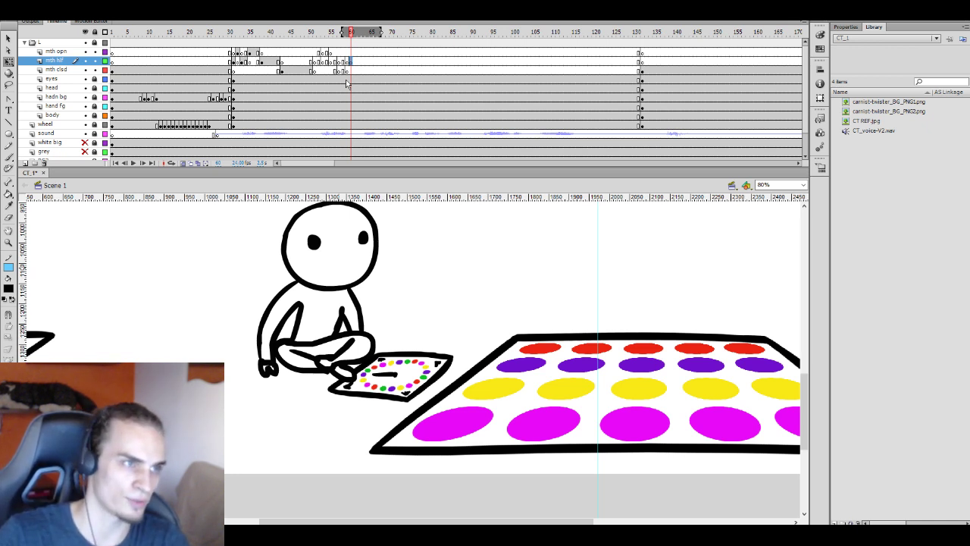
left_click(351, 52)
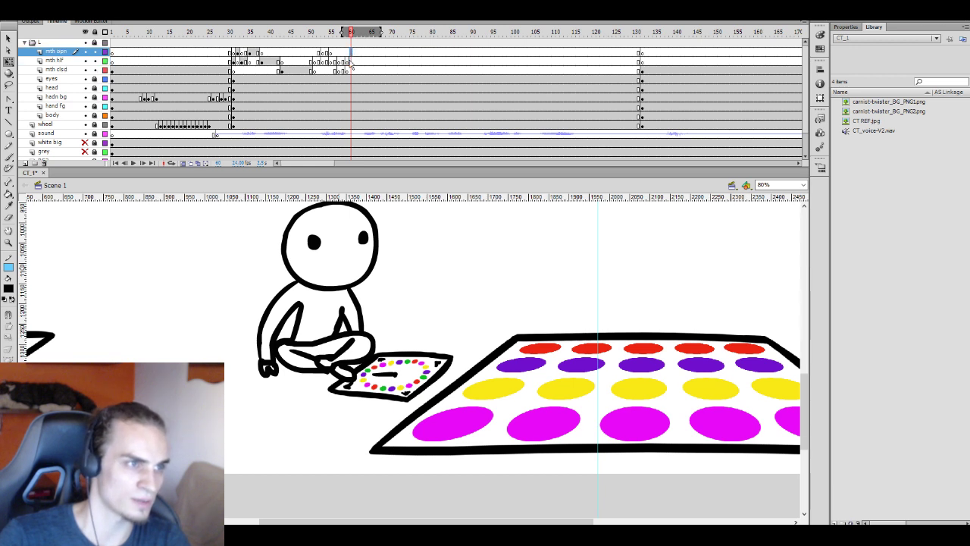
left_click(344, 72)
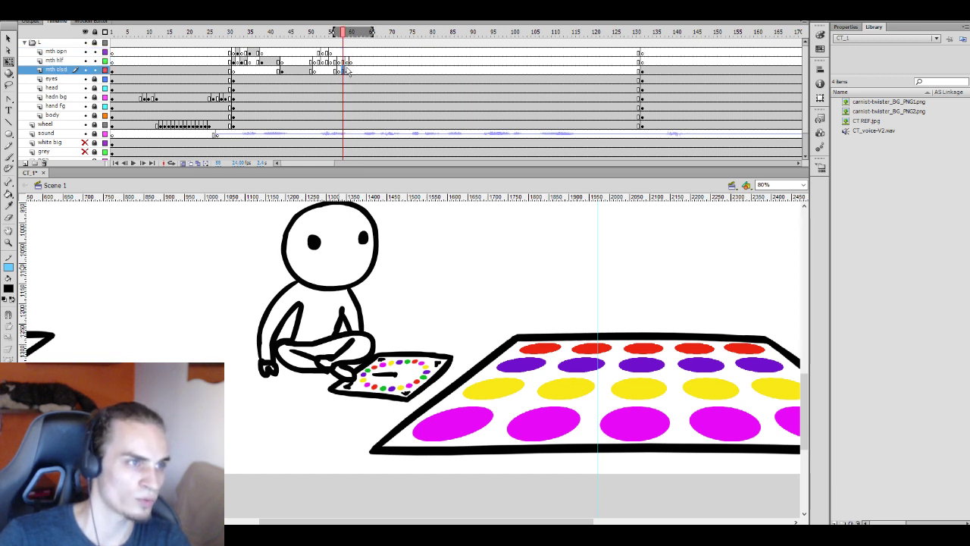
left_click(351, 61)
left_click(352, 52)
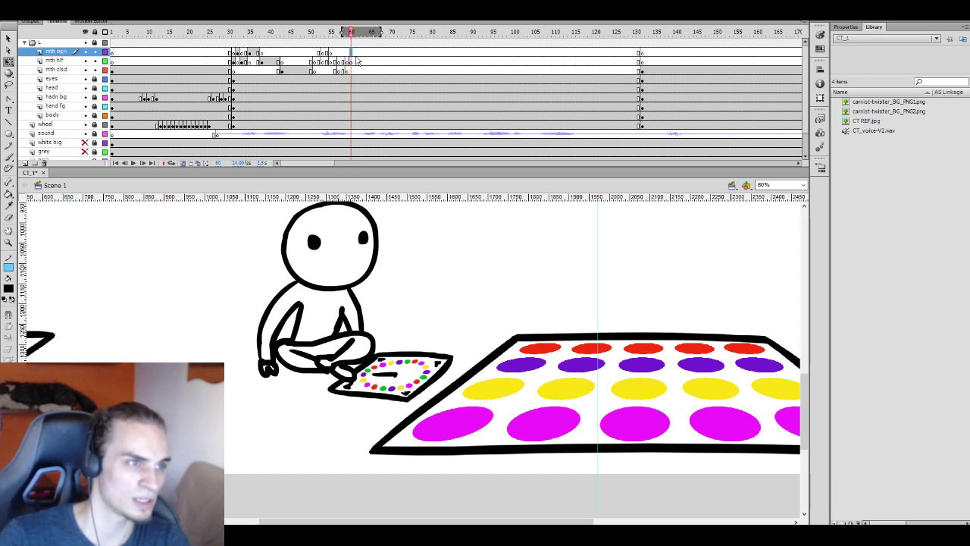
key("period")
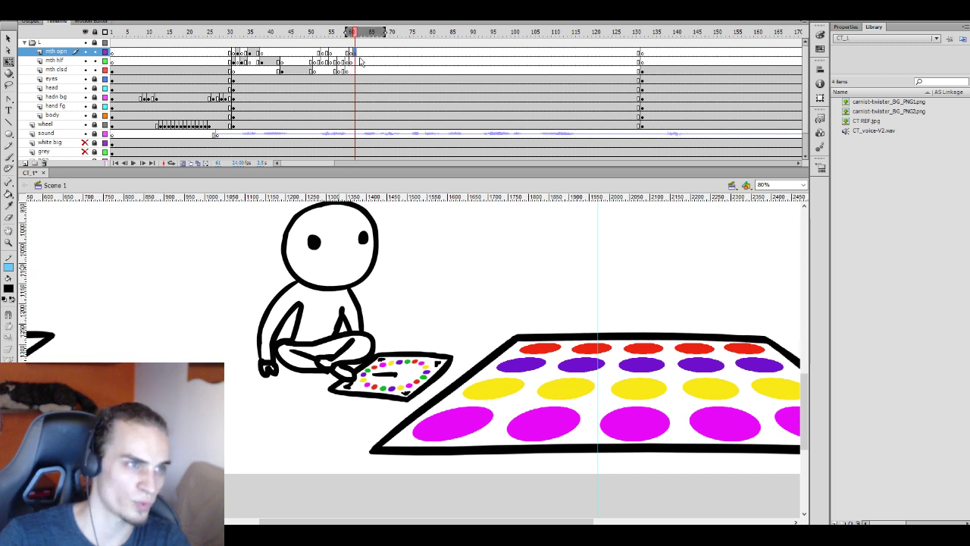
Insert blank keyframes on mth hlf at frames 61 and 63 and on mth clsd at frames 63 and 64, checking against the audio
left_click(356, 61)
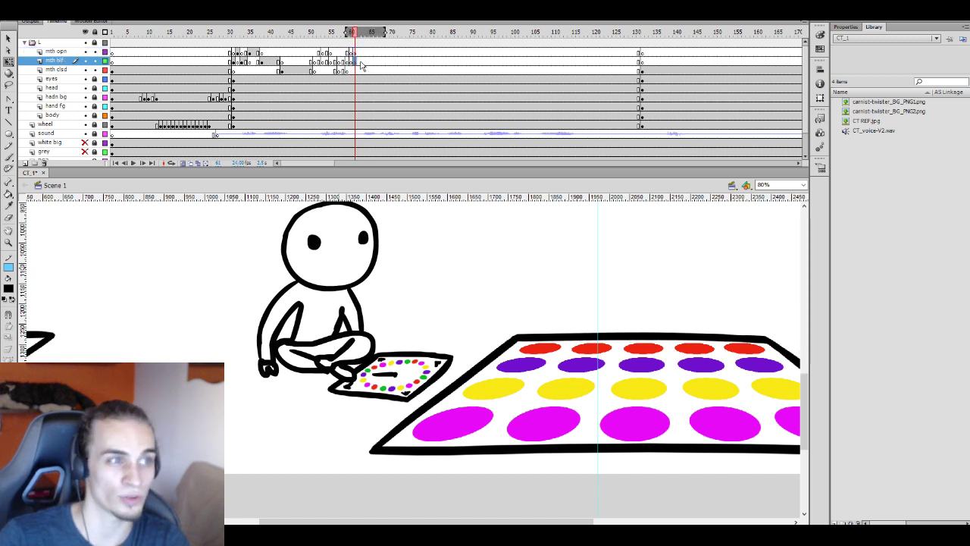
key("period")
key("Return")
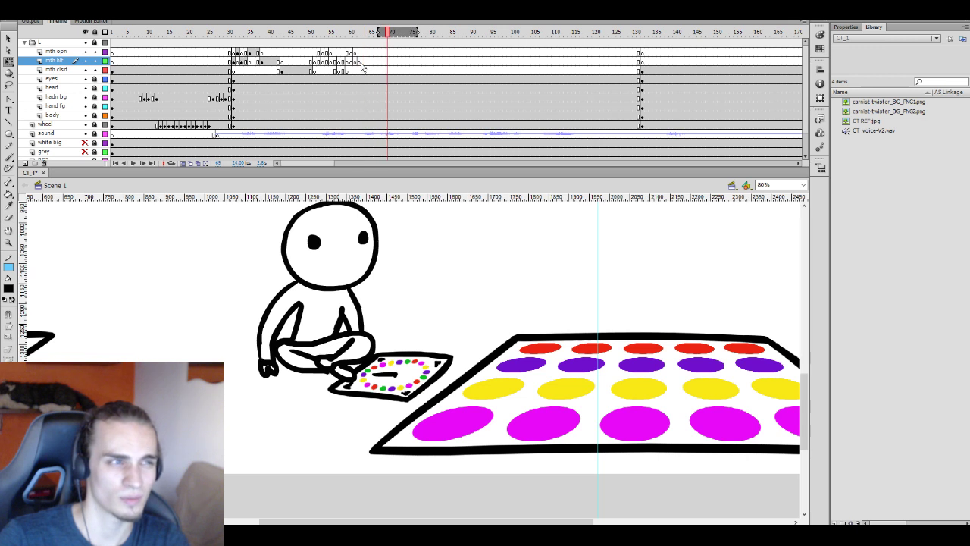
key("Return")
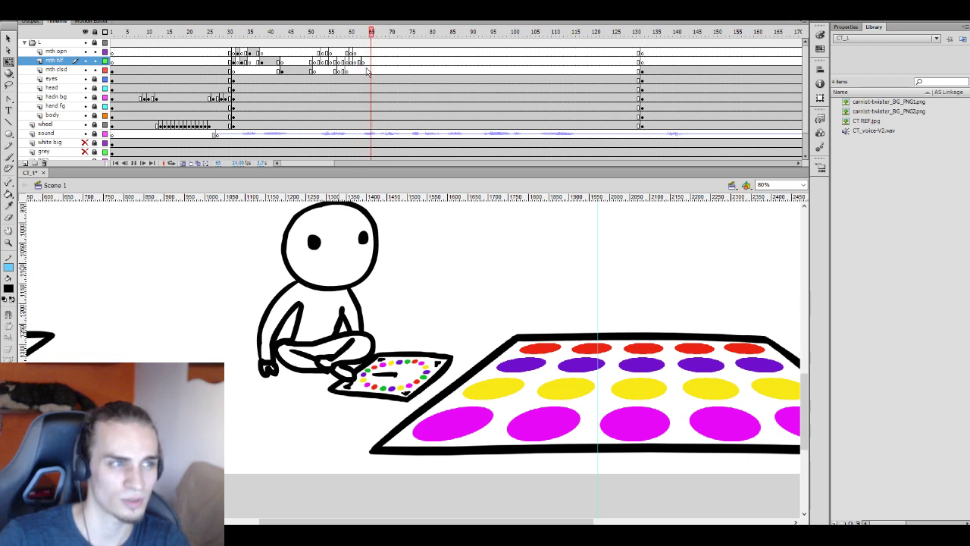
left_click(364, 71)
left_click(369, 72)
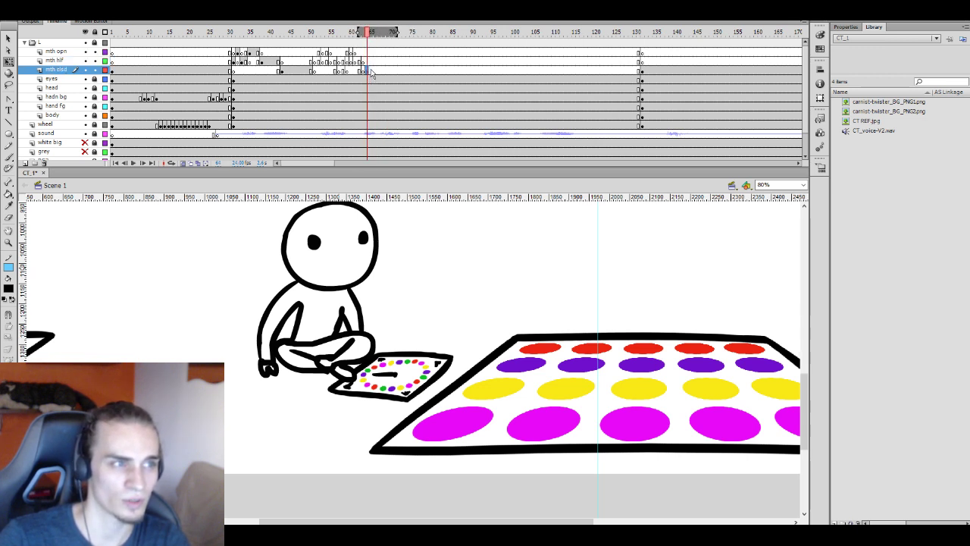
Insert a blank keyframe on mth hlf at frame 64 and move the one ending that section to frame 67
left_click(370, 63)
key("period")
key("period")
key("period")
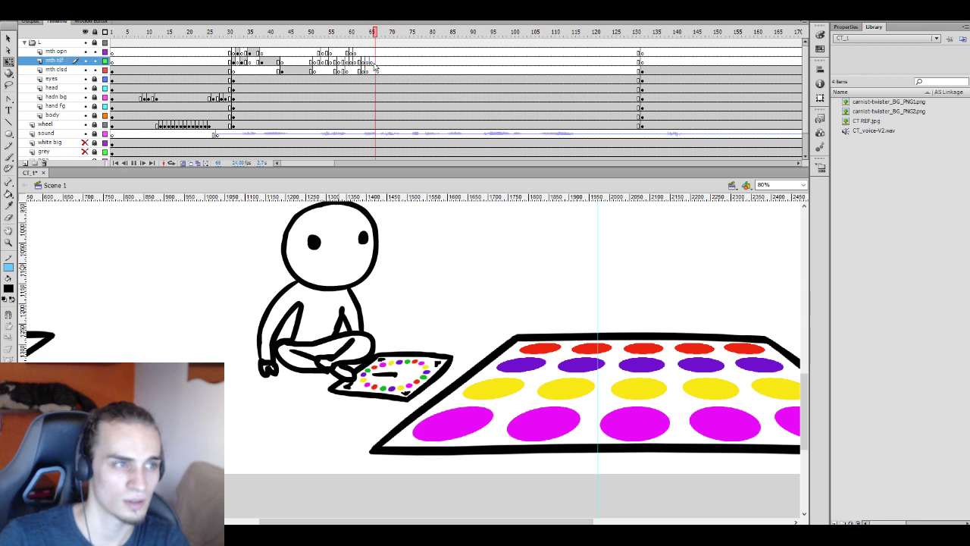
left_click(371, 62)
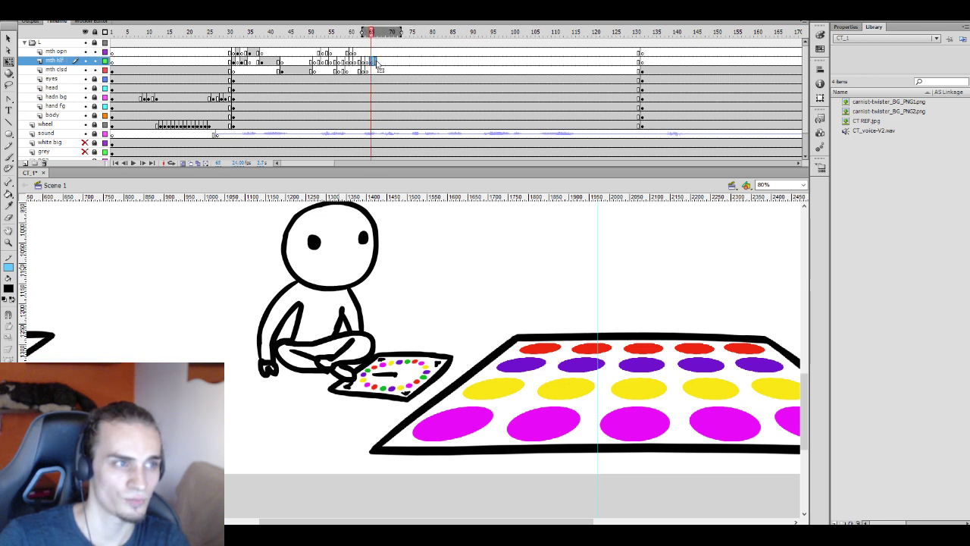
left_click(380, 63)
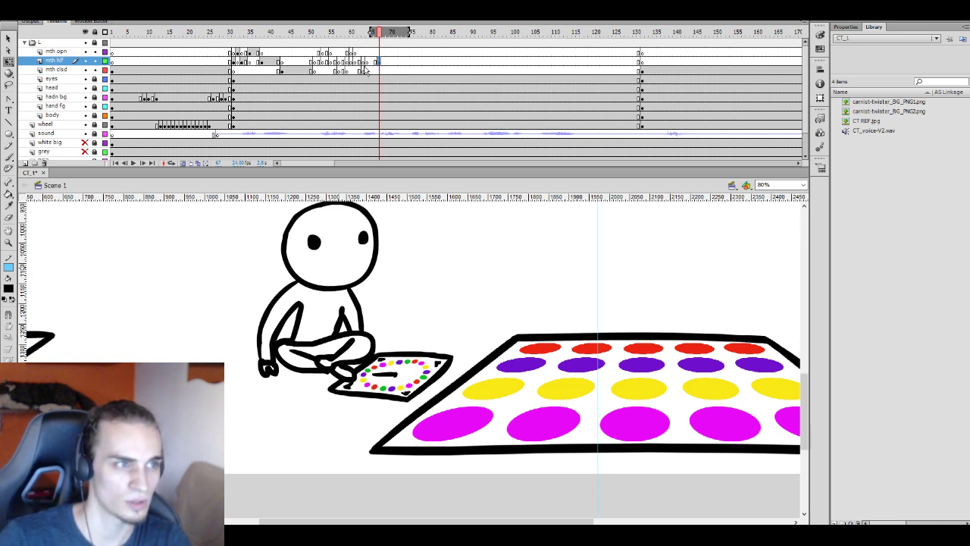
Insert blank keyframes on mth clsd at frames 67 and 69, and shift the second one to frame 70
left_click(380, 70)
key("Return")
left_click(380, 73)
key("F7")
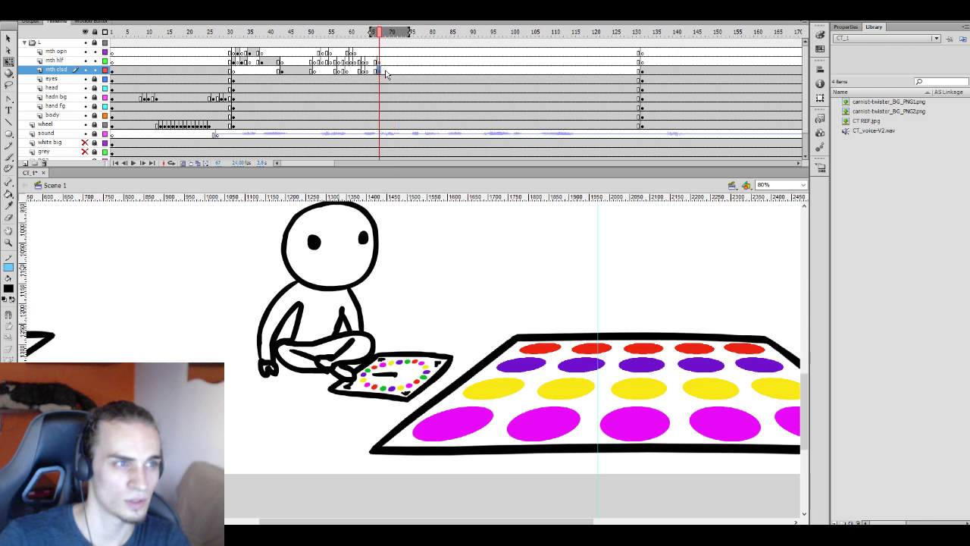
left_click(388, 72)
key("F7")
key("Return")
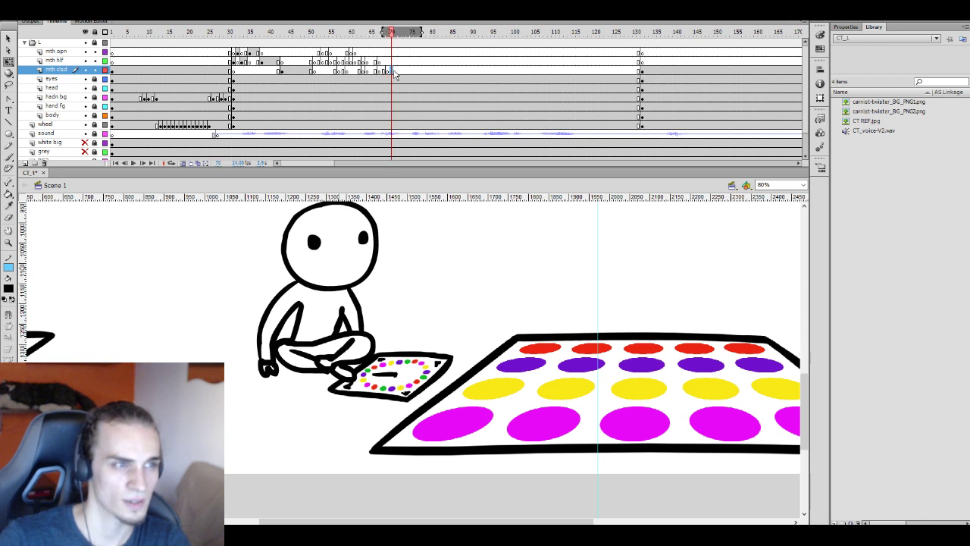
left_click(388, 71)
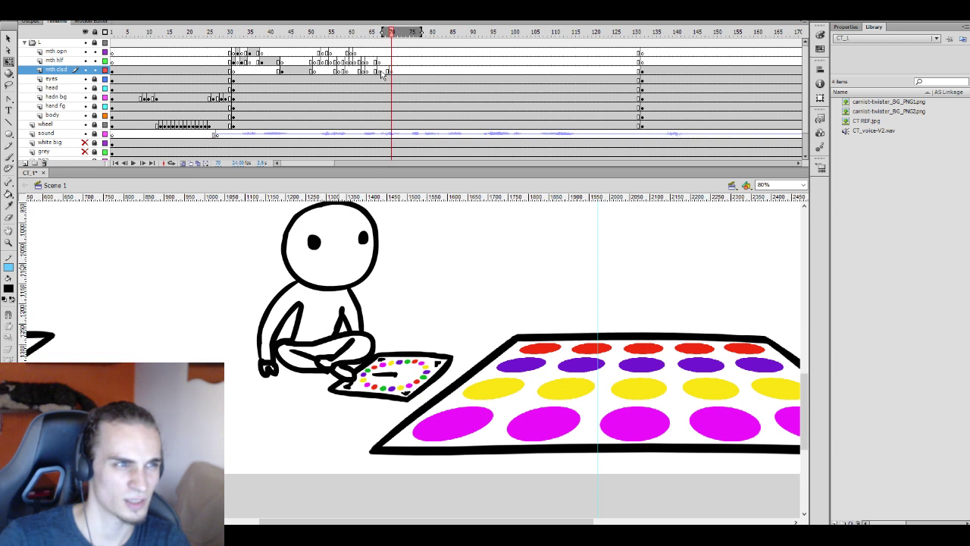
Shift the frame 67 keyframes on mth hlf and mth clsd to frame 68
left_click(381, 69)
left_click(382, 61)
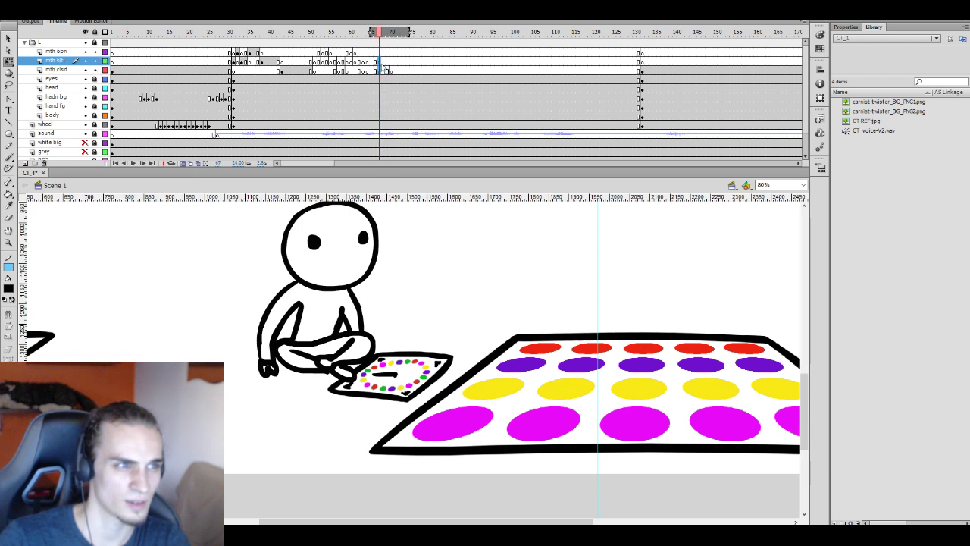
left_click(382, 69)
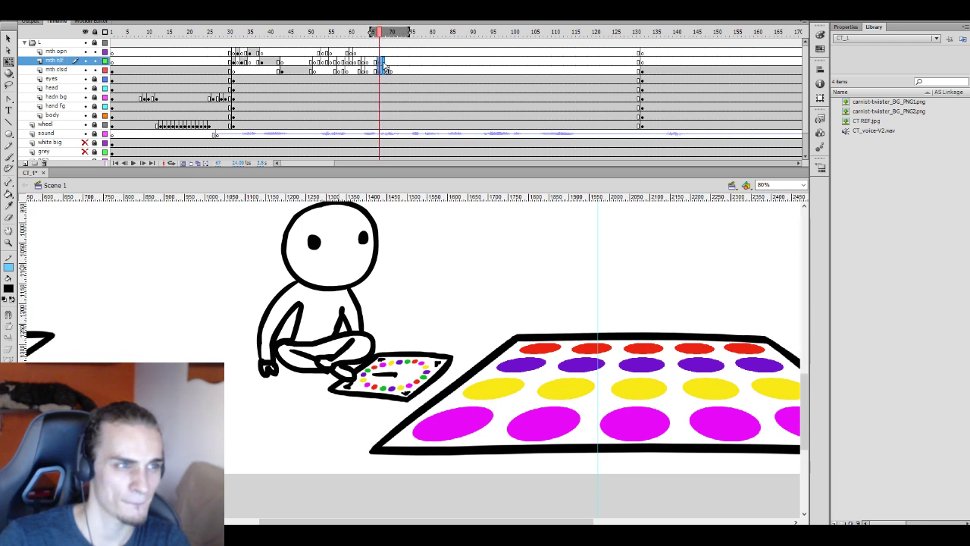
left_click(386, 70)
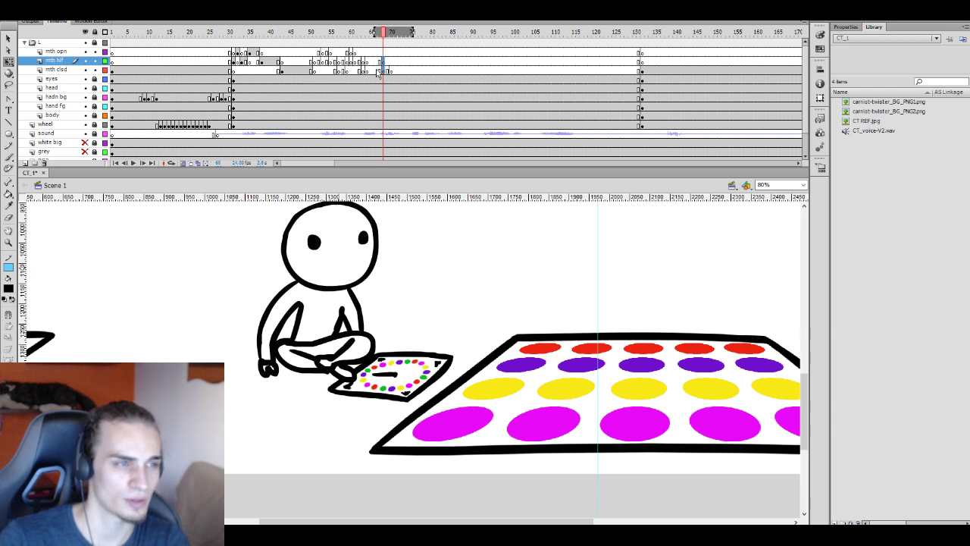
left_click(381, 71)
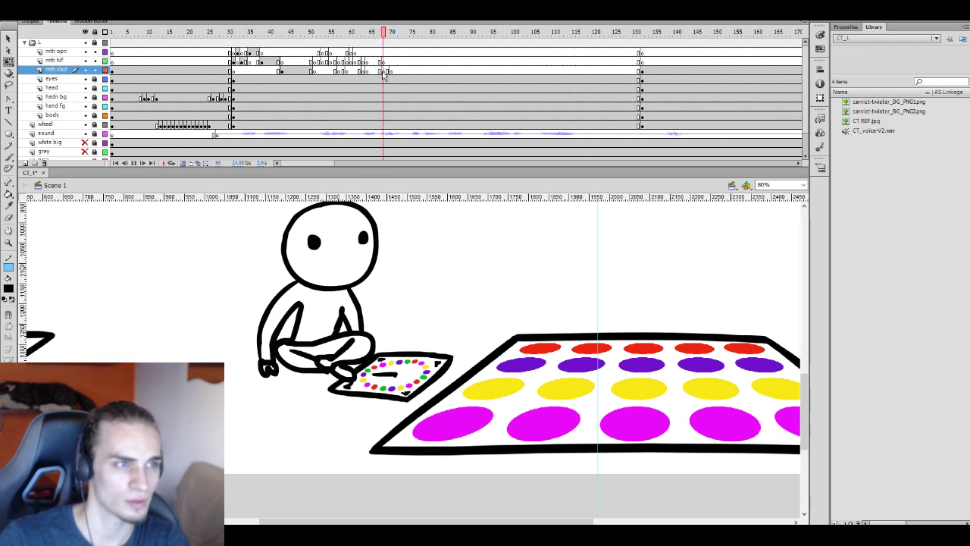
Step back and forth through the frames around 70 to check the mouth timing against the audio
key("period")
key("period")
key("period")
key("period")
key("period")
key("period")
key("period")
key("period")
key("period")
key("comma")
key("comma")
key("comma")
key("comma")
key("comma")
key("comma")
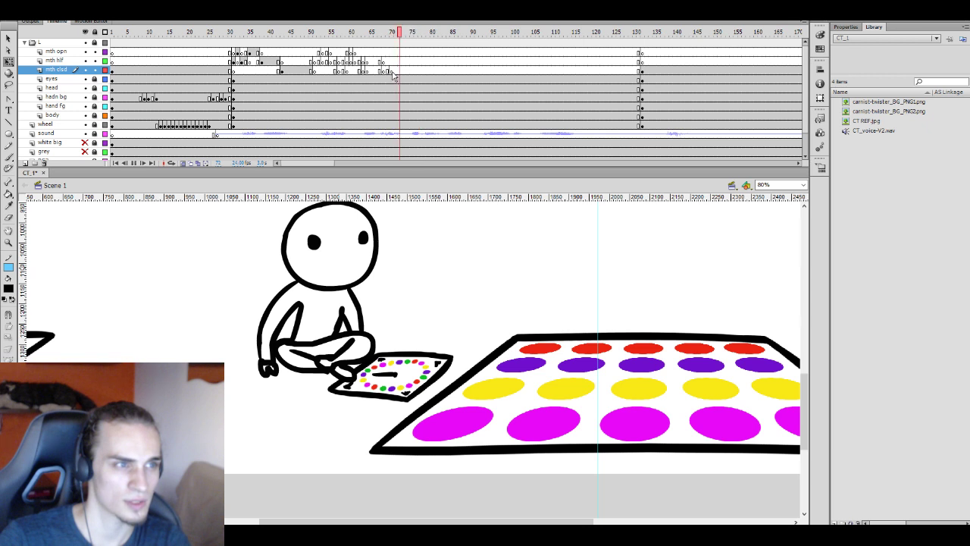
left_click(391, 62)
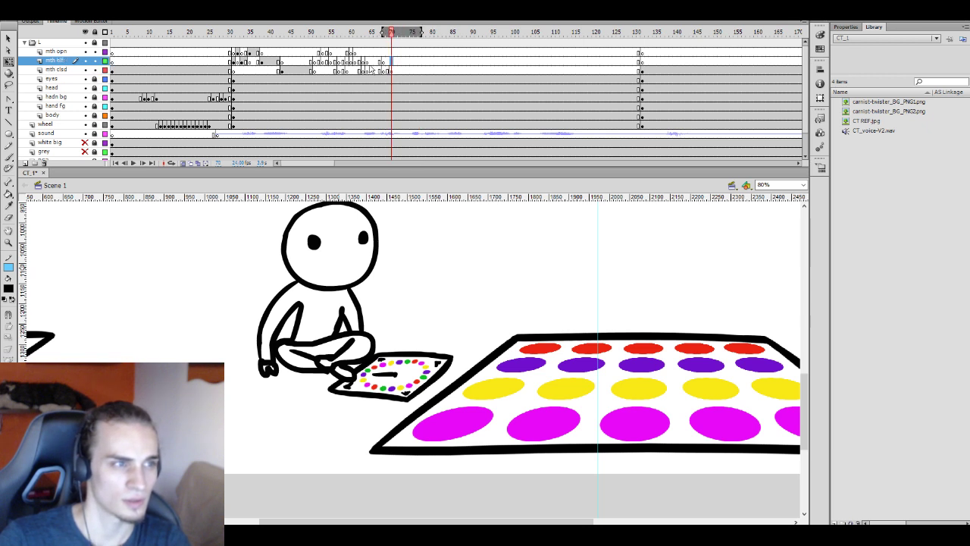
Review the existing mouth keyframes and play the lip sync from frames 29, 47 and 64 against the voice track
left_click(271, 61)
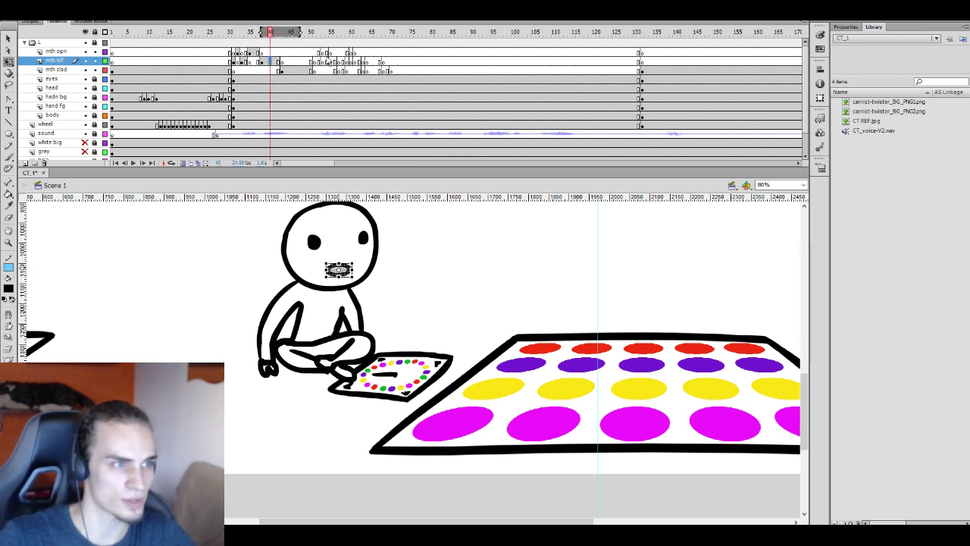
mouse_move(319, 65)
left_mouse_down()
mouse_move(368, 65)
mouse_move(326, 52)
mouse_move(353, 53)
left_mouse_up()
left_click(255, 51)
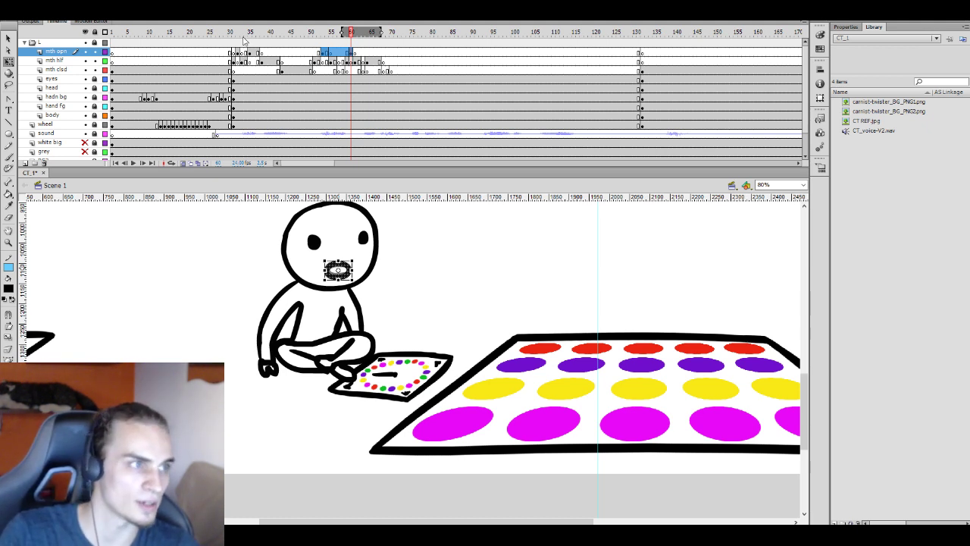
left_click(225, 53)
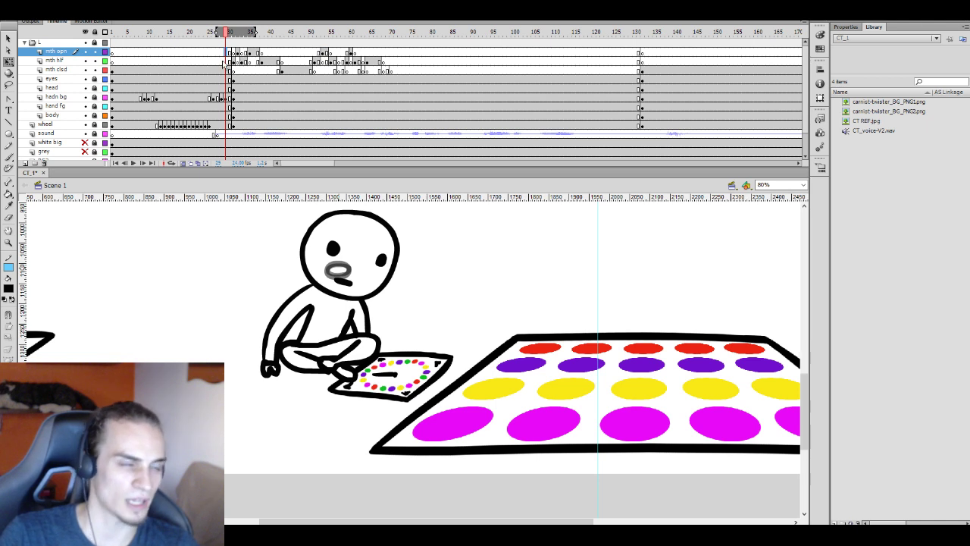
left_click(226, 61)
key("Return")
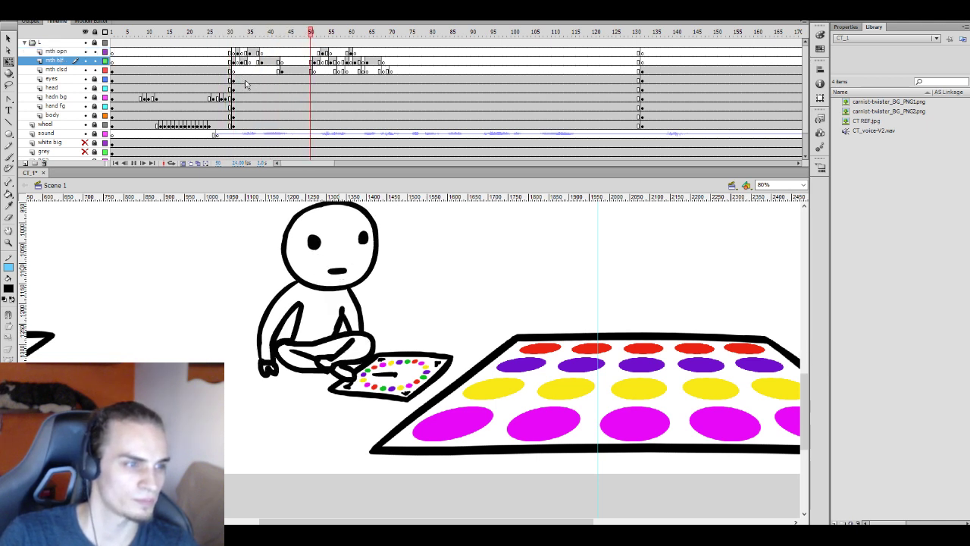
left_click(343, 71)
left_click(296, 70)
left_click_drag(339, 72, 388, 70)
left_click(296, 60)
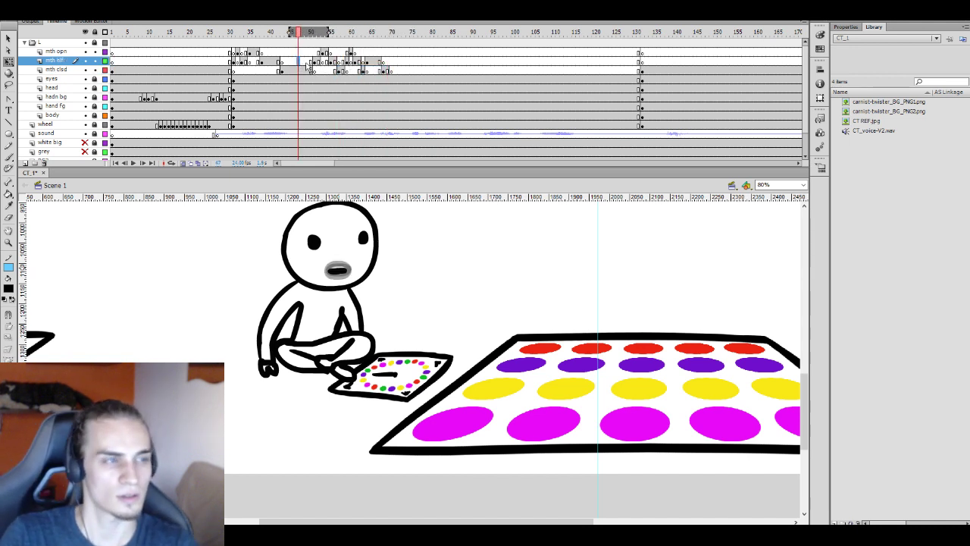
key("Return")
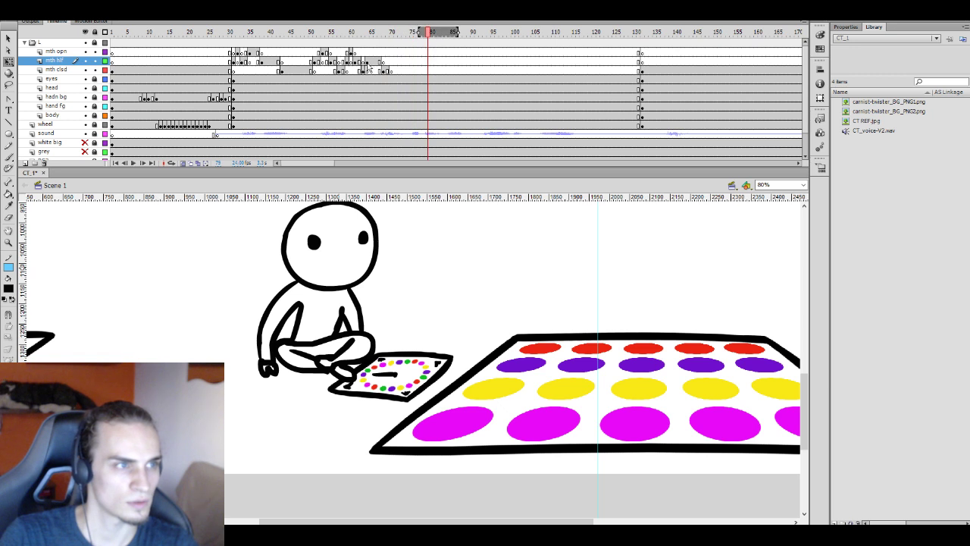
left_click(368, 62)
key("Return")
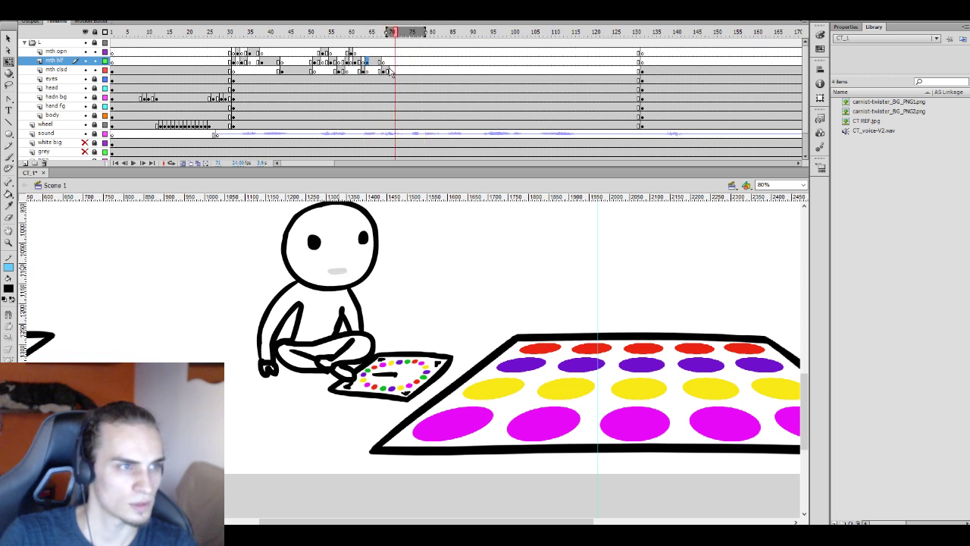
Move the mth hlf and mth clsd keyframes to frame 67, end mth clsd at 69, and insert blank keyframes on mth hlf at 69 and 70
mouse_move(390, 70)
left_mouse_down()
mouse_move(377, 67)
mouse_move(387, 68)
left_mouse_up()
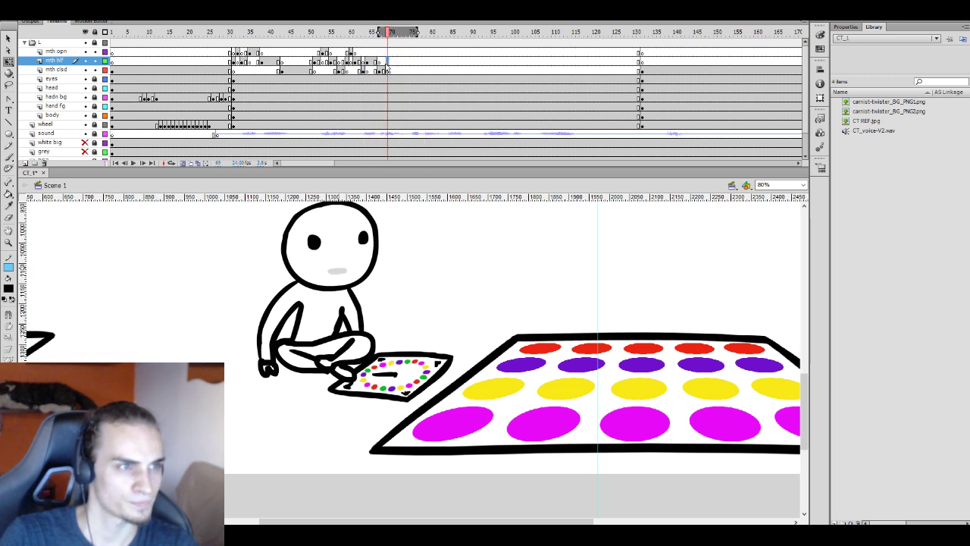
left_click(391, 62)
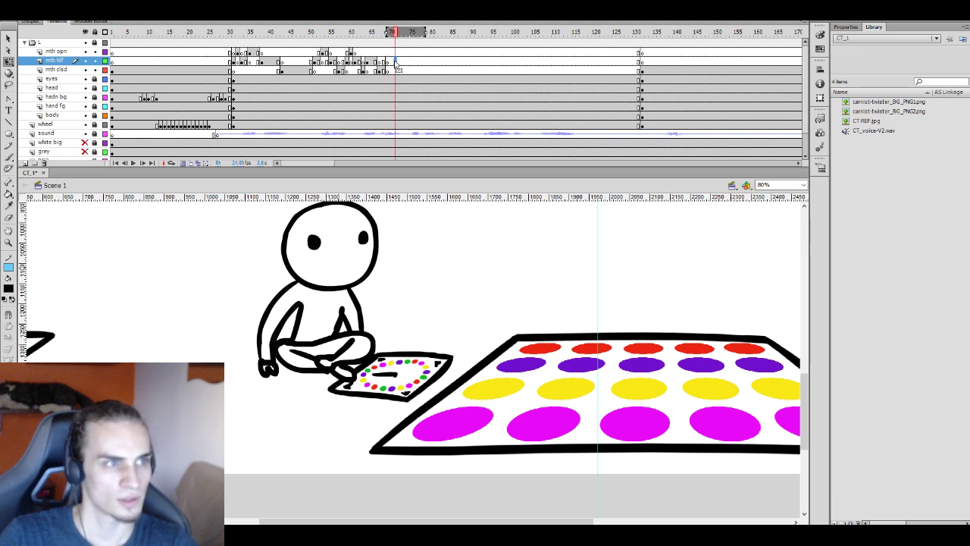
left_click(392, 62)
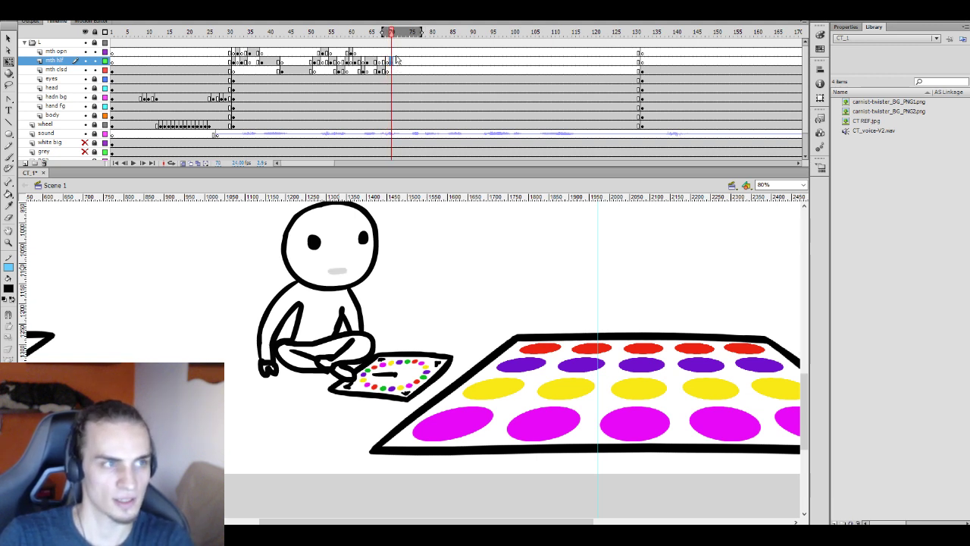
Insert blank keyframes on mth opn at frames 70, 71, 73 and 75, and on mth hlf at frames 71 and 73
left_click(394, 51)
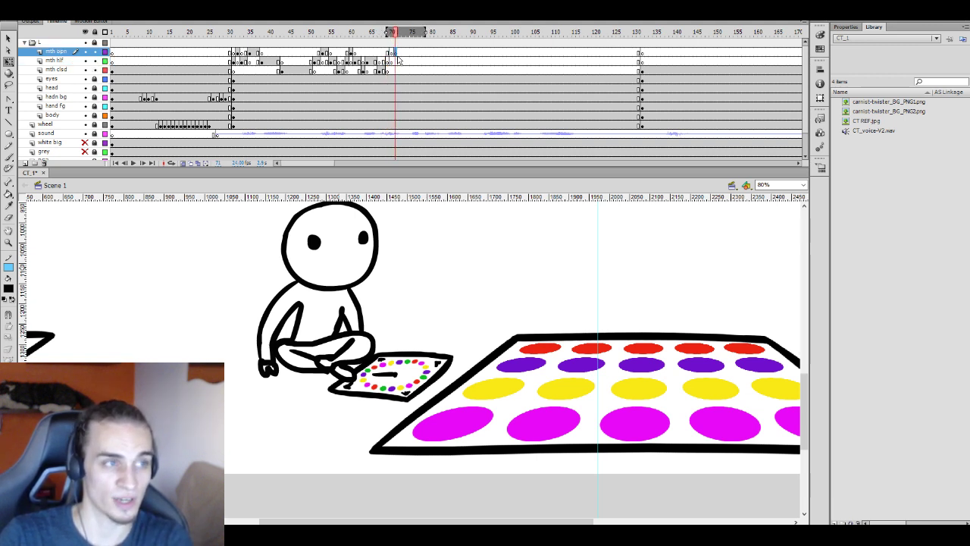
left_click(396, 62)
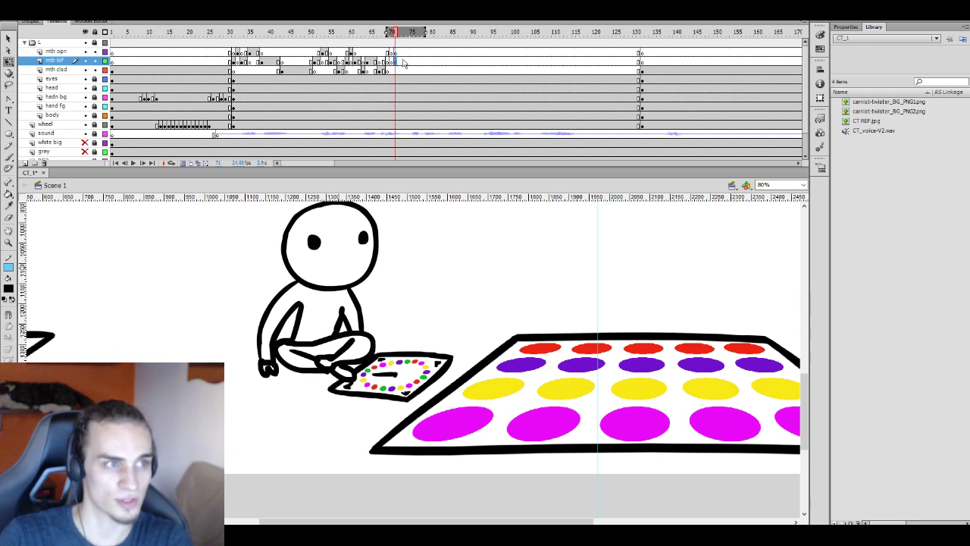
left_click(404, 63)
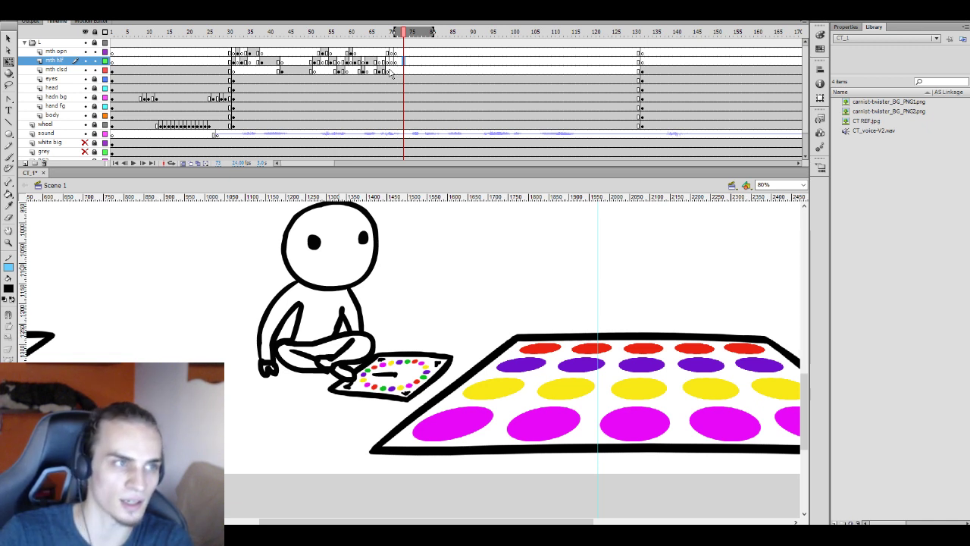
left_click(407, 53)
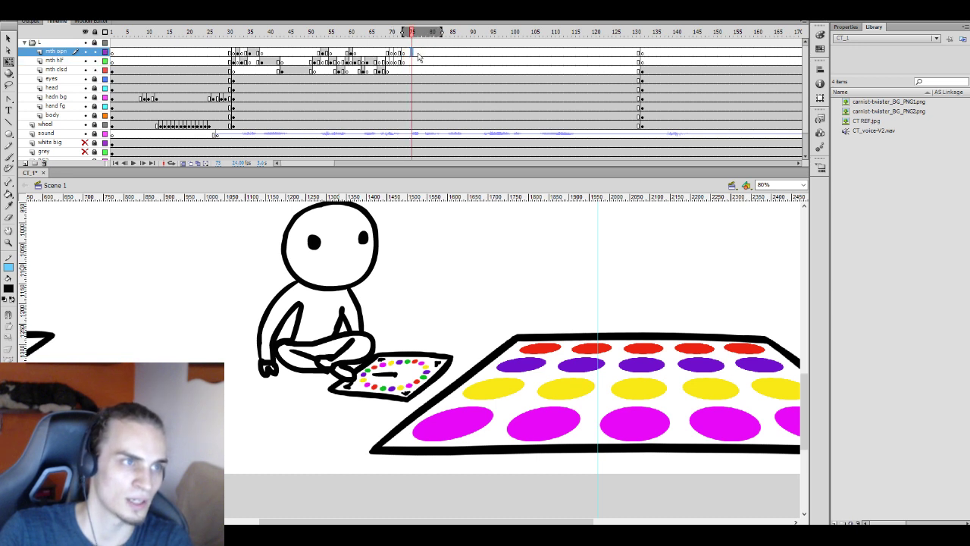
left_click(412, 52)
key("F7")
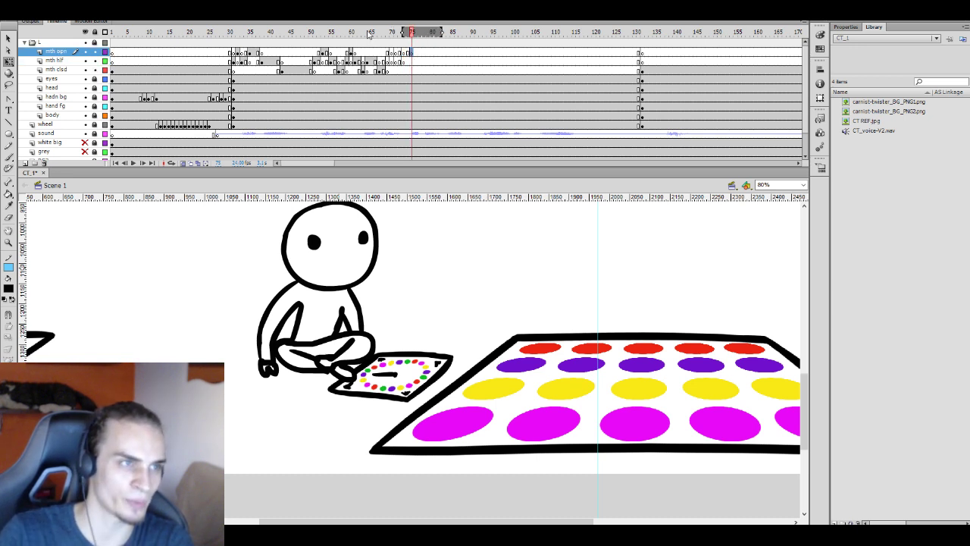
Insert blank keyframes on mth hlf at frames 75 and 77, checking the sound around them
left_click(412, 61)
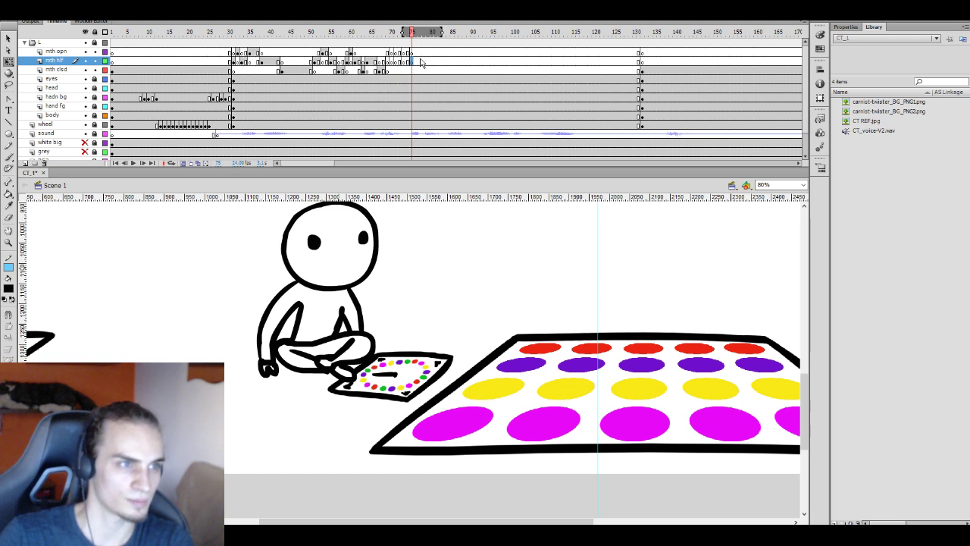
key("period")
key("period")
key("period")
key("period")
left_click(406, 70)
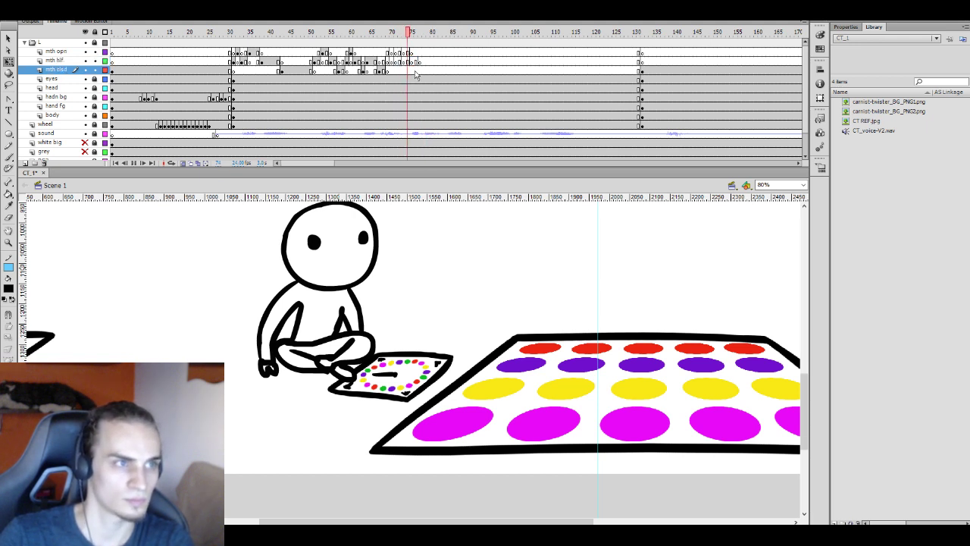
Listen to the audio after frame 74 and insert blank keyframes on mth clsd at frames 77 and 78
key("period")
key("period")
key("period")
key("period")
key("period")
key("period")
key("period")
key("period")
key("period")
left_click(425, 70)
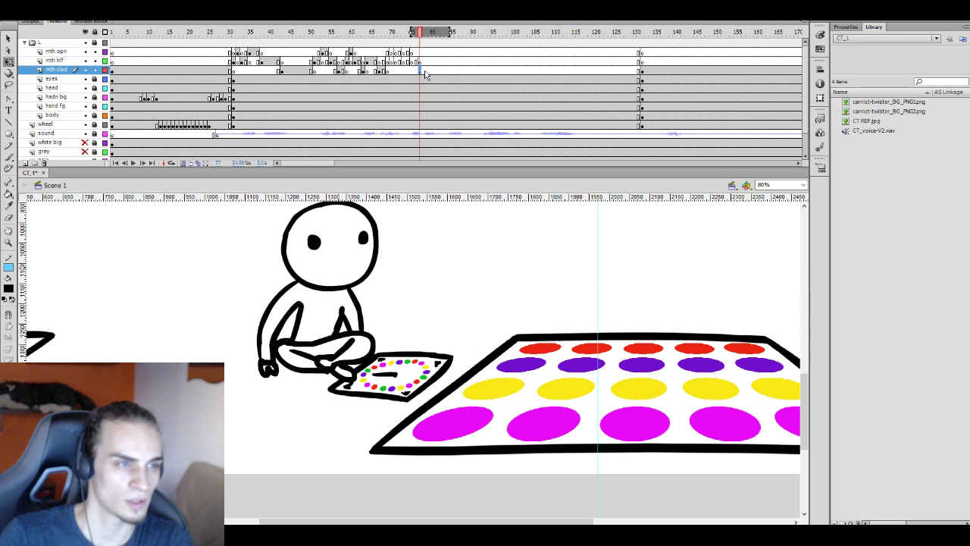
key("F7")
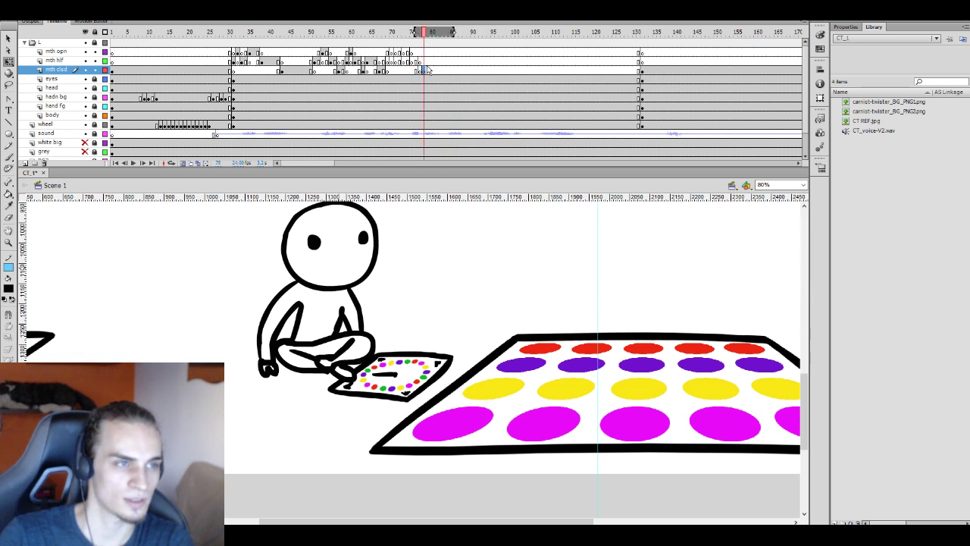
Insert blank keyframes on mth hlf at frames 78 and 80, checking against the audio
left_click(427, 62)
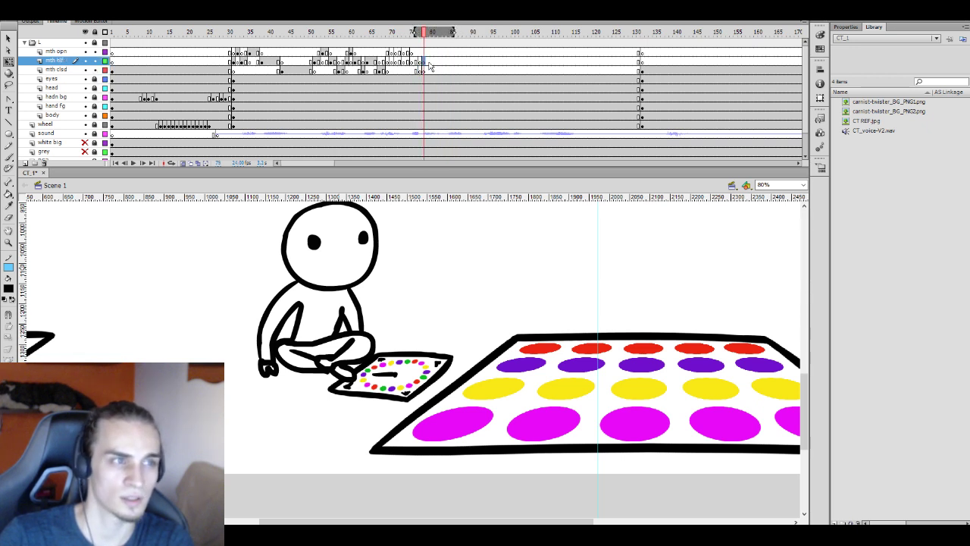
key("period")
left_click(431, 64)
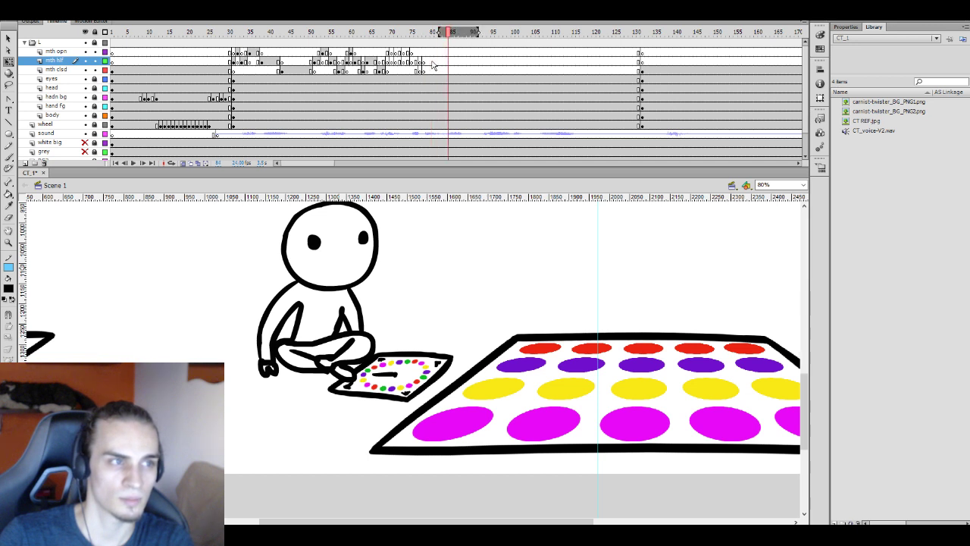
Insert blank keyframes on mth clsd at frames 80 and 81 and on mth hlf at frame 81
left_click(432, 71)
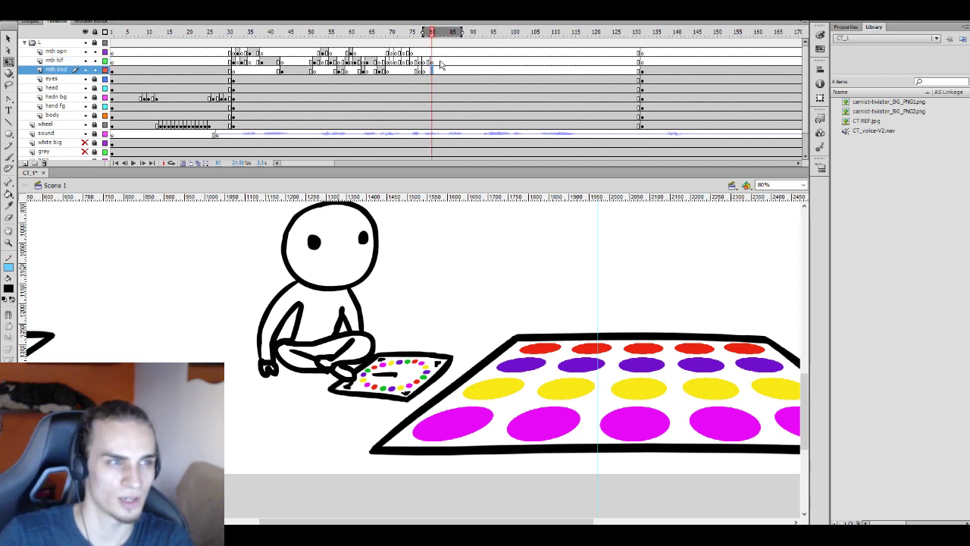
left_click(442, 72)
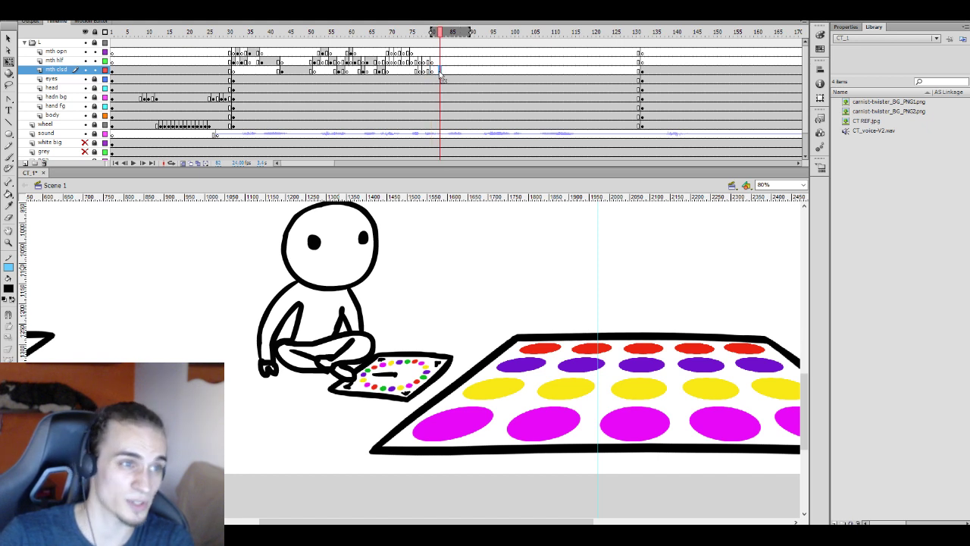
left_click(444, 62)
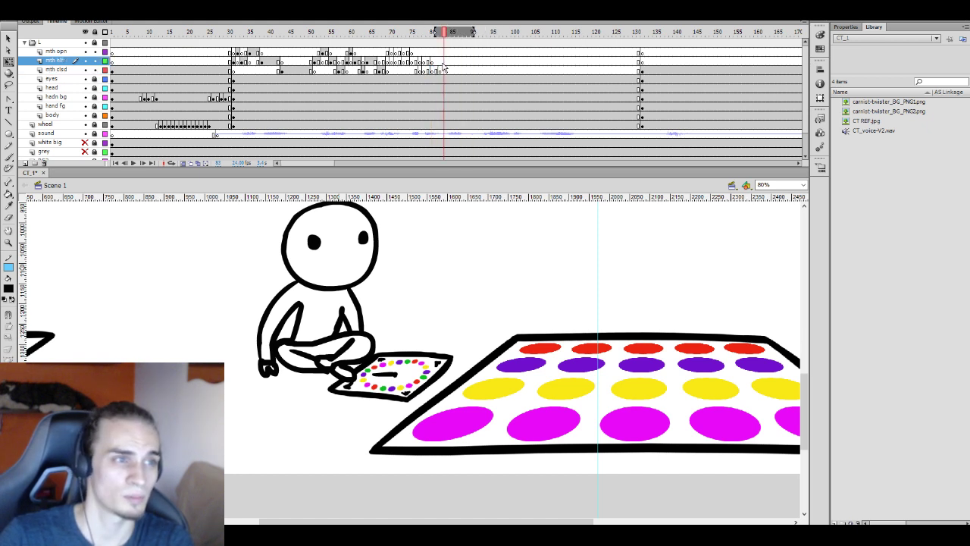
left_click(442, 72)
left_click(436, 70)
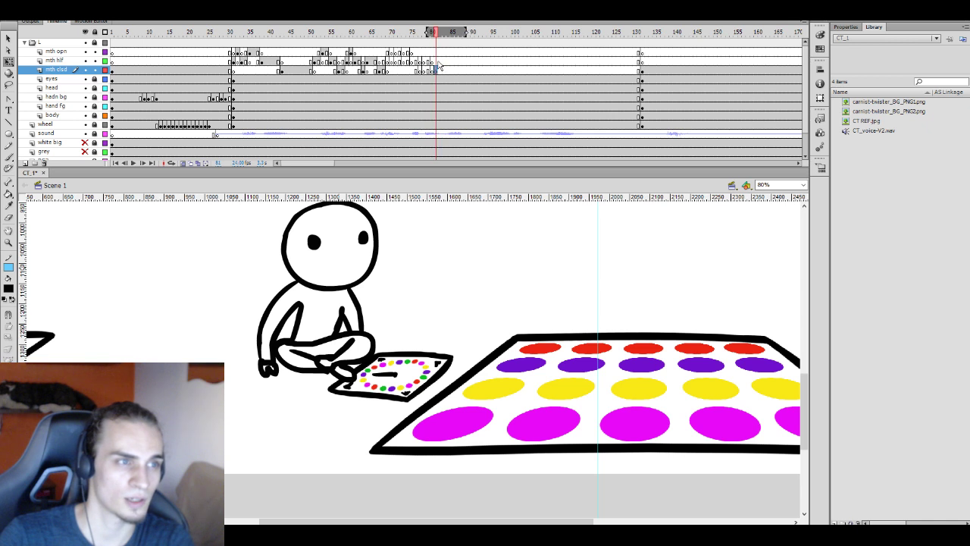
left_click(437, 63)
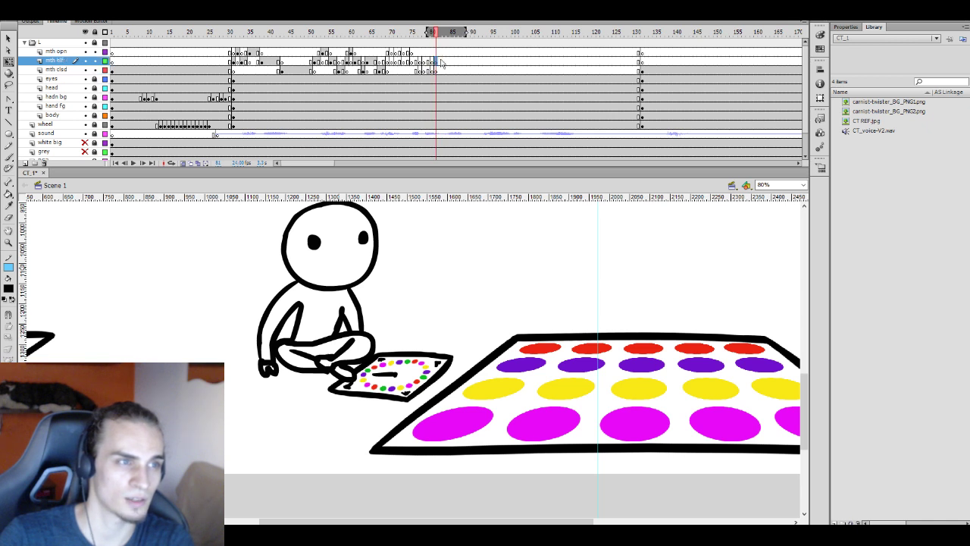
Insert blank keyframes on mth opn at frames 82 and 84 and on mth hlf at frames 84 and 86, checking the audio
left_click(446, 52)
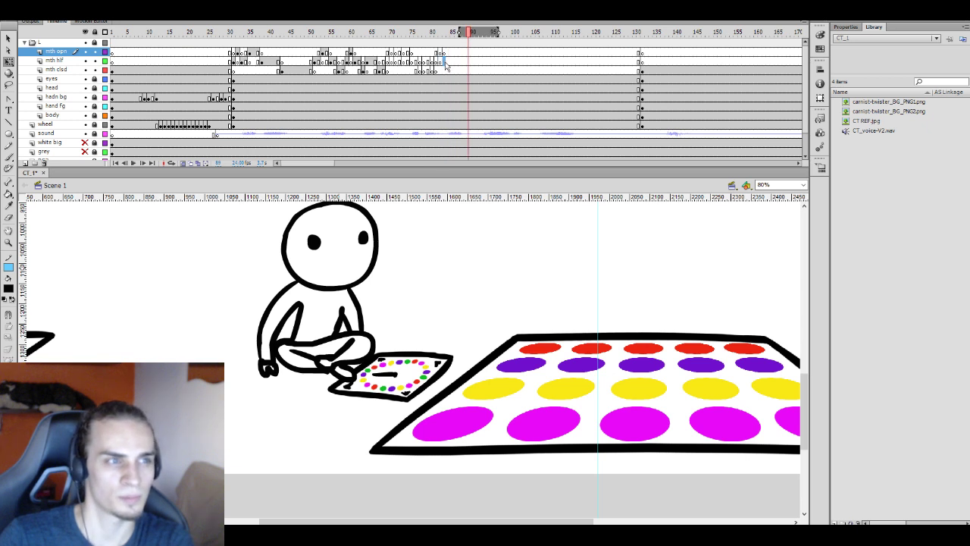
left_click(444, 61)
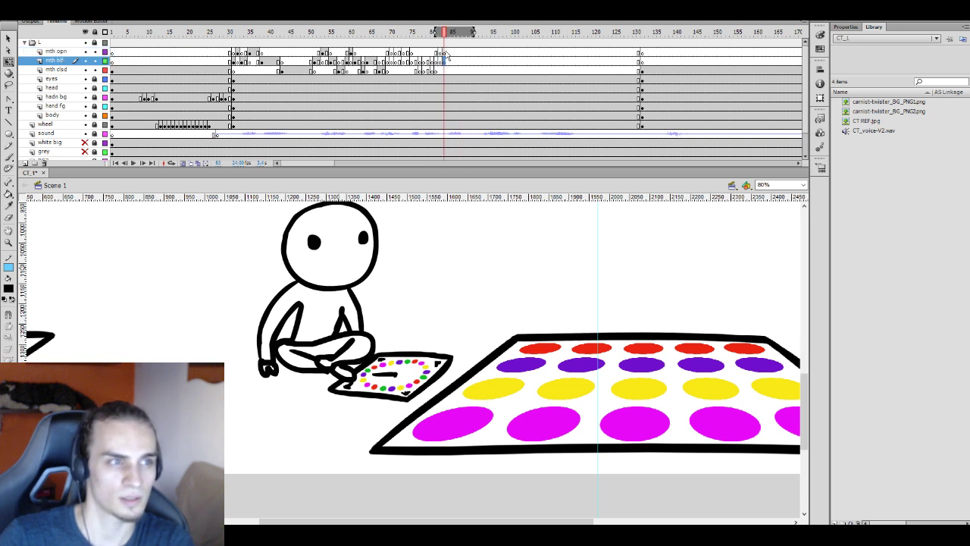
left_click(449, 61)
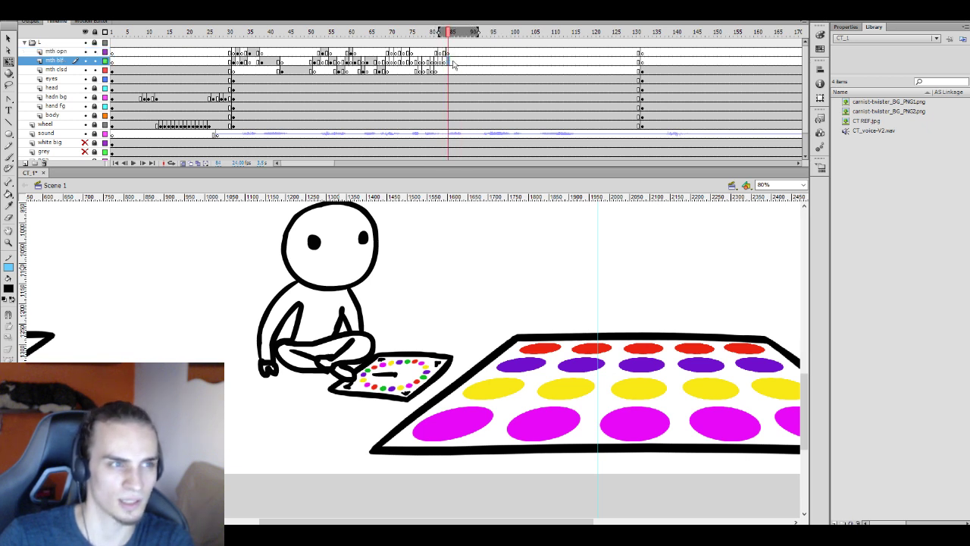
key("Return")
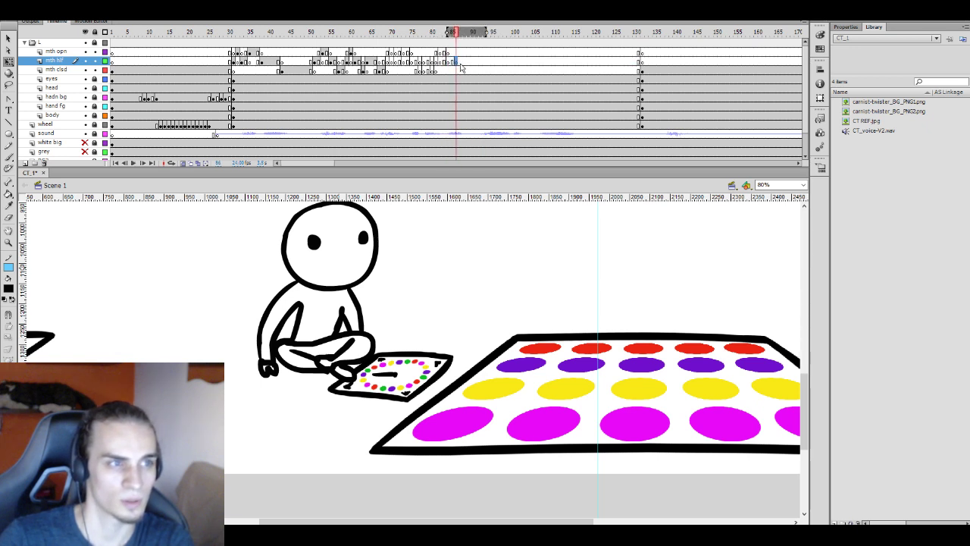
left_click(457, 65)
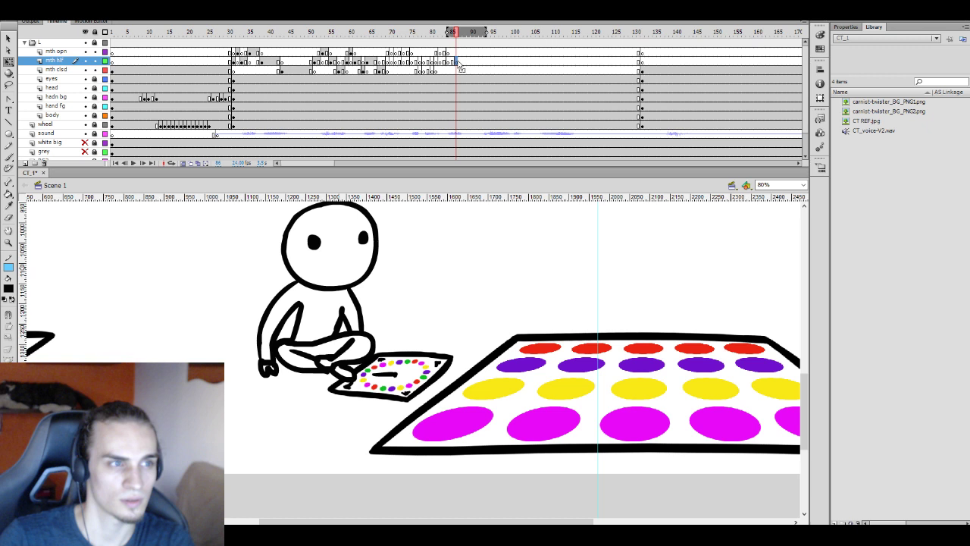
Insert blank keyframes on mth clsd at frames 87 and 89
left_click(462, 69)
key("F7")
left_click(465, 69)
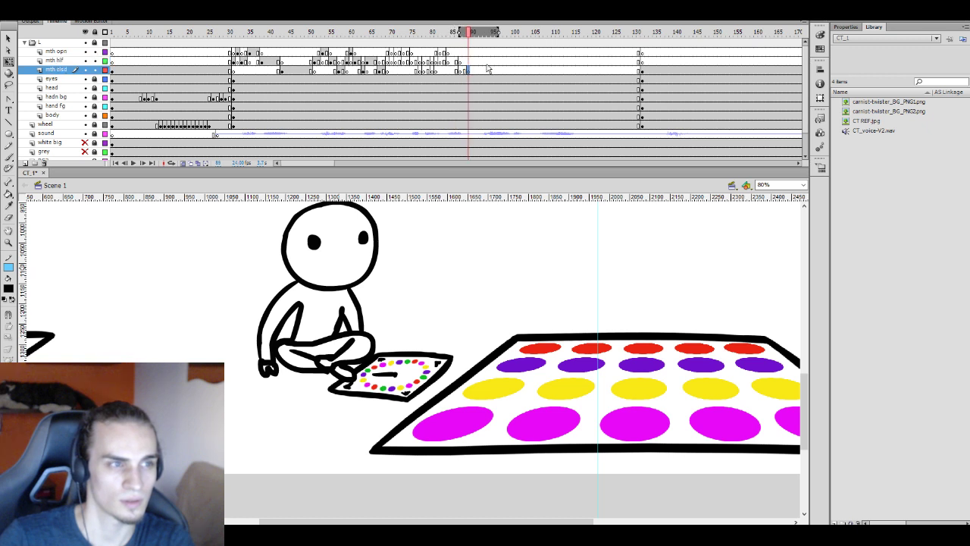
left_click(470, 68)
key("F7")
Listen to the audio around frame 90 and insert blank keyframes on mth hlf up to frame 93 and on mth opn at frames 91 and 93
left_click(471, 63)
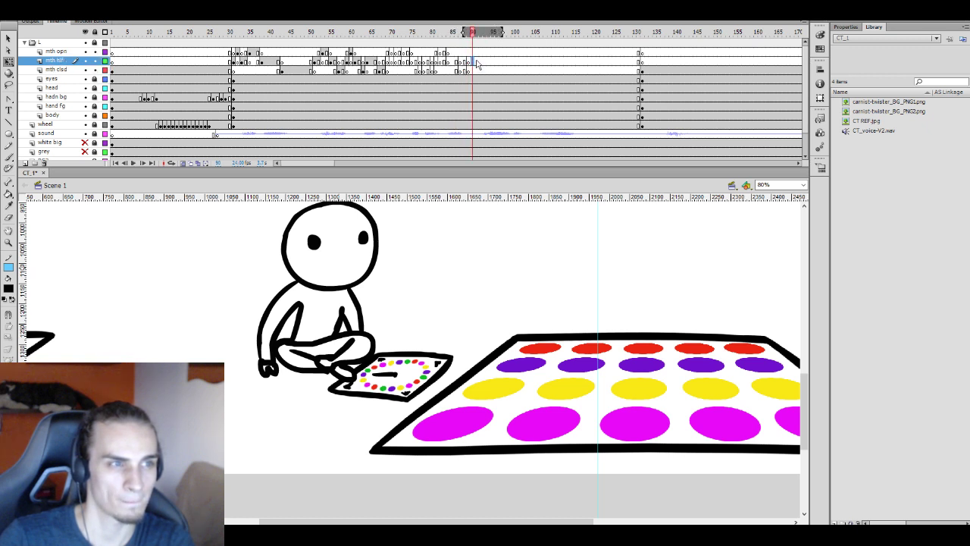
left_click(475, 63)
left_click(477, 64)
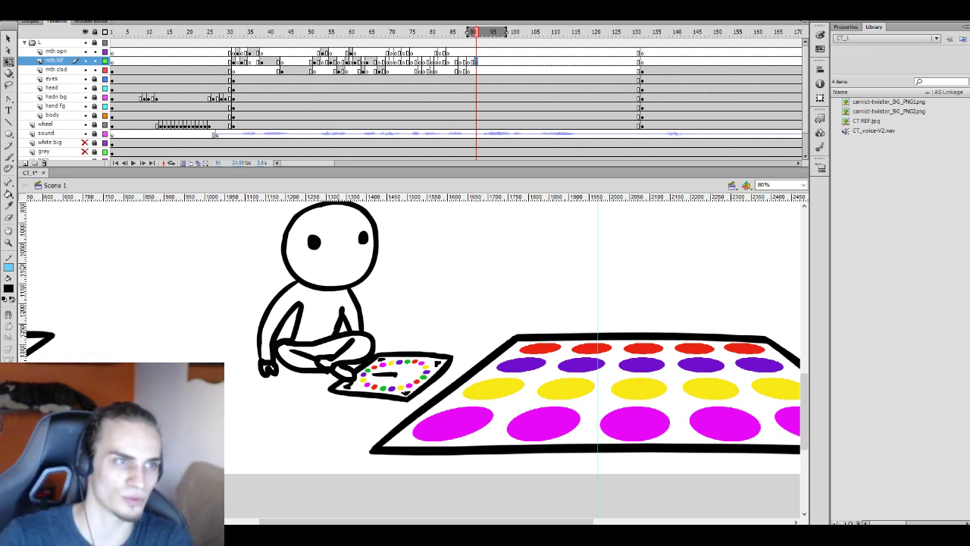
left_click(469, 62)
key("Return")
left_click(482, 52)
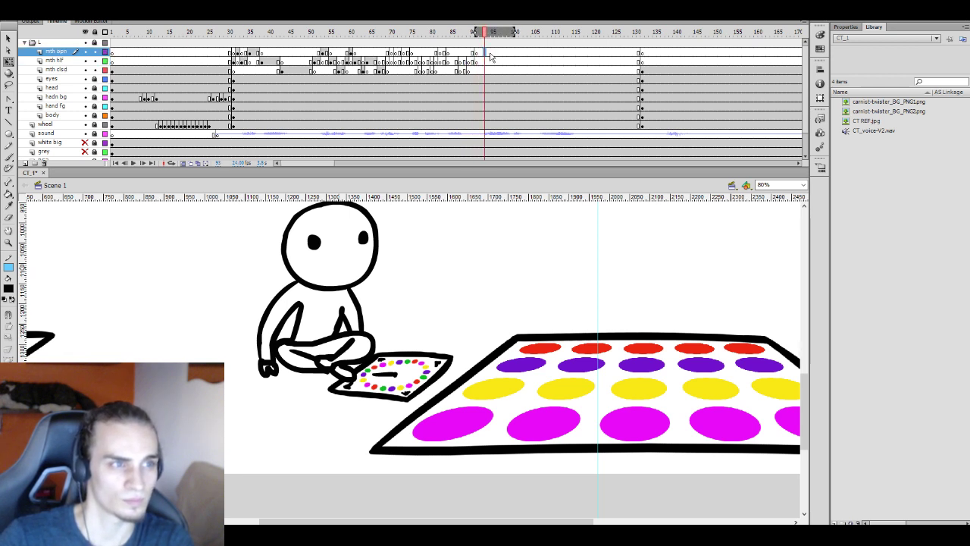
left_click(485, 60)
Insert blank keyframes on mth hlf at frame 96 and on mth clsd at frames 96 and 97
left_click(500, 61)
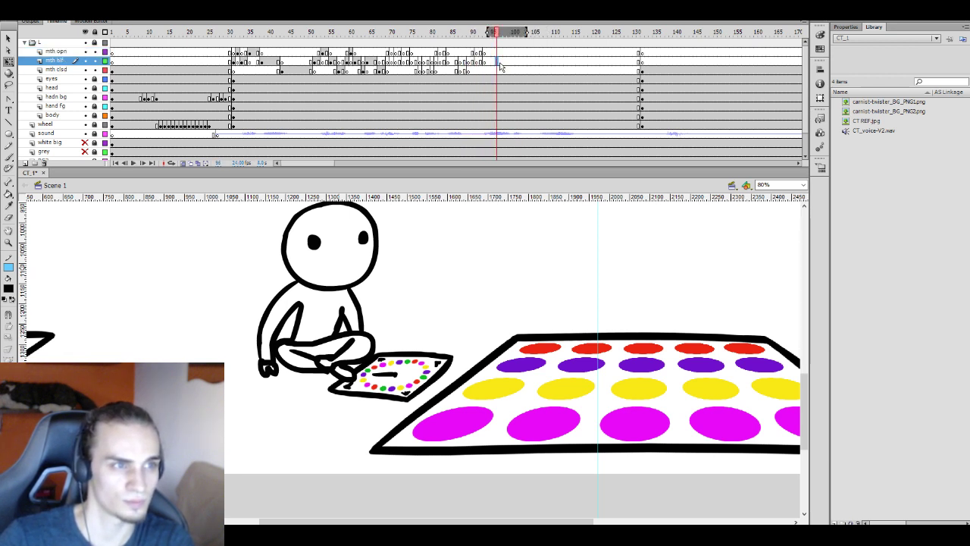
left_click(504, 64)
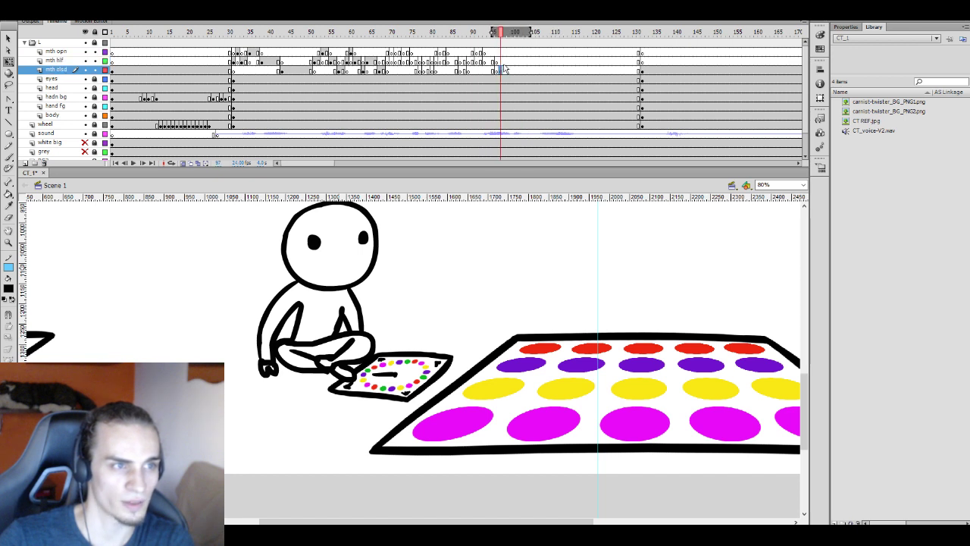
left_click(508, 65)
left_click(508, 64)
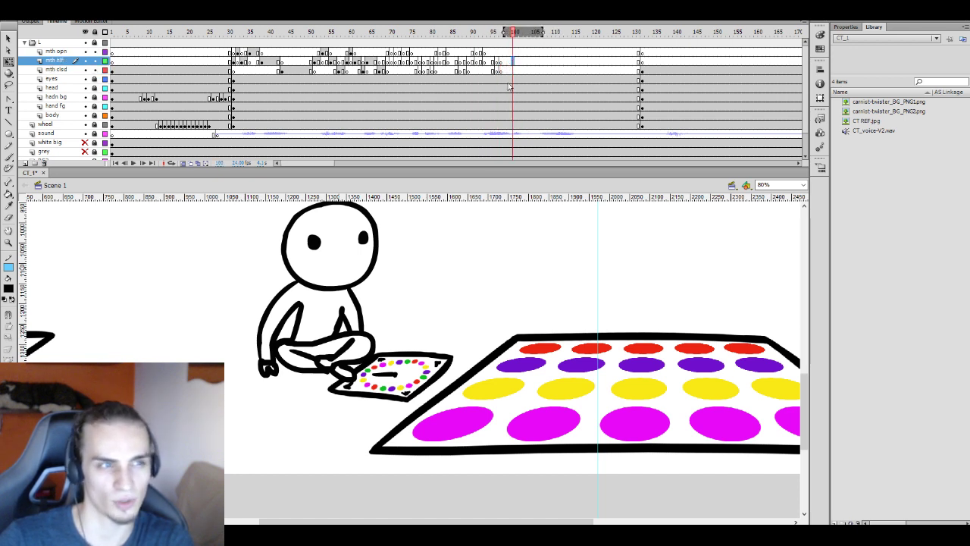
Check the sound from frame 100 and insert blank keyframes on mth clsd at frames 100 and 102
key("Return")
left_click(518, 71)
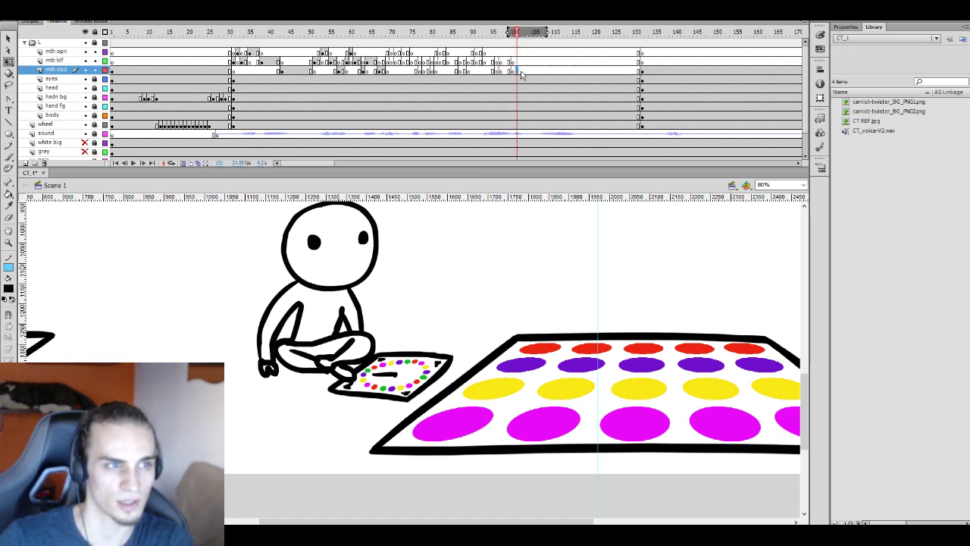
left_click(521, 71)
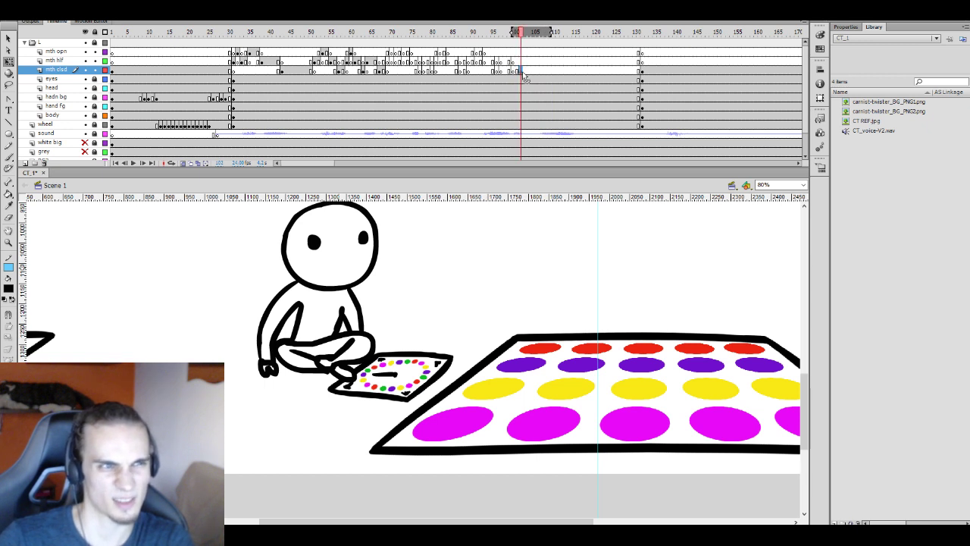
Insert blank keyframes on mth hlf at frames 102 and 103 and on mth opn at frames 104 and 107
left_click(521, 62)
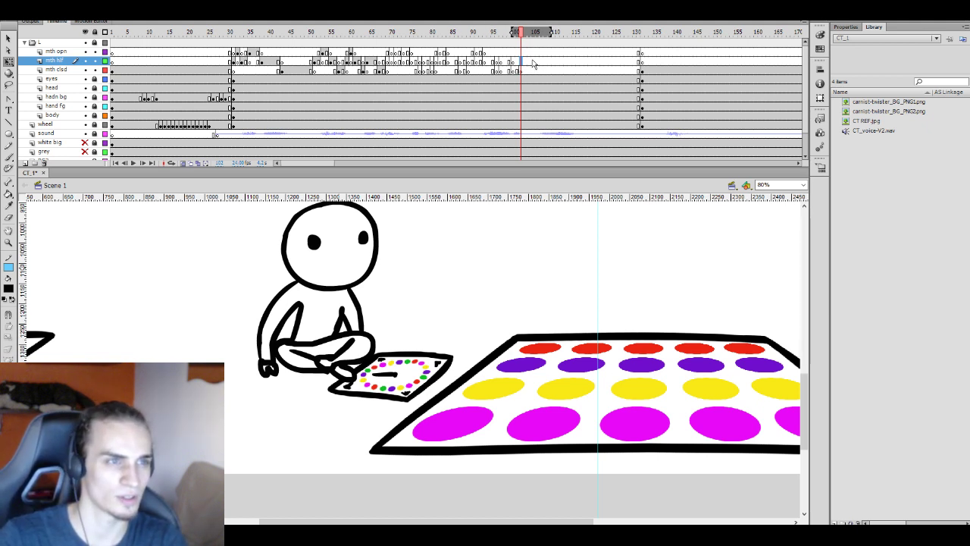
left_click(526, 62)
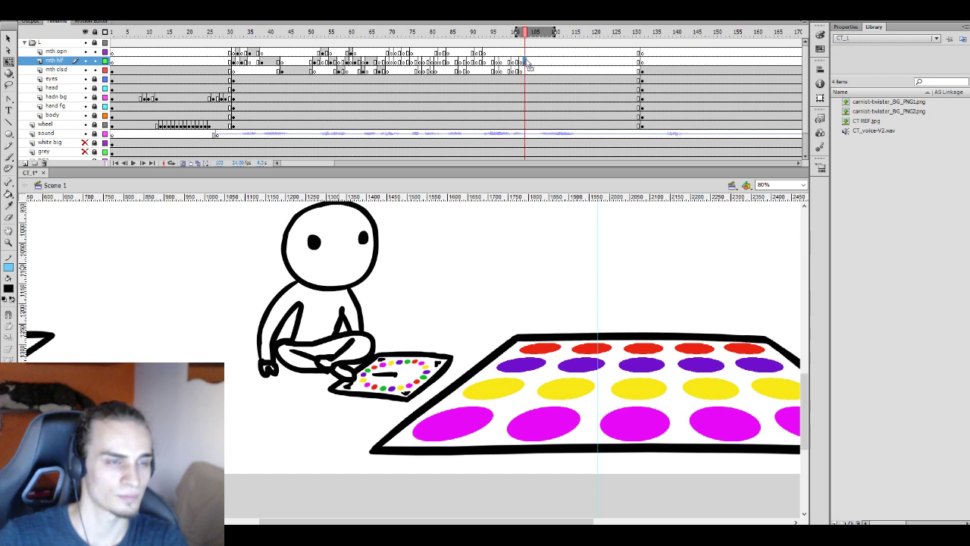
left_click(532, 52)
left_click(540, 51)
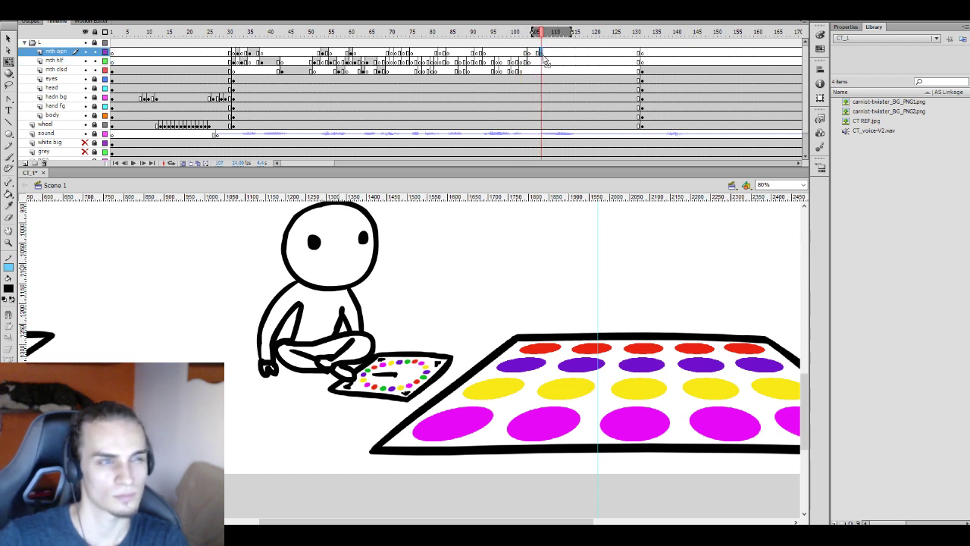
Insert a blank keyframe on mth hlf at frame 112 and shift it to frame 114 while listening to the end of the phrase
left_click(560, 60)
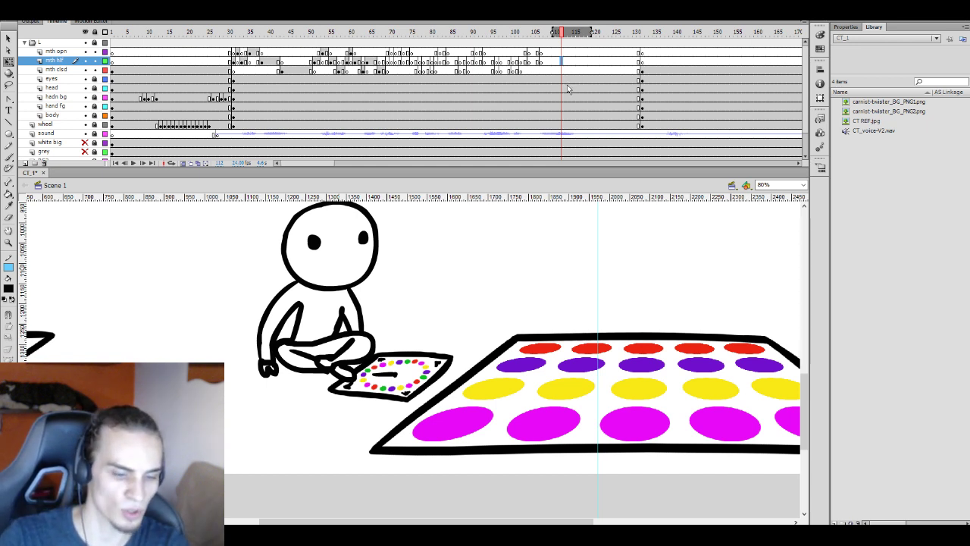
left_click(562, 62)
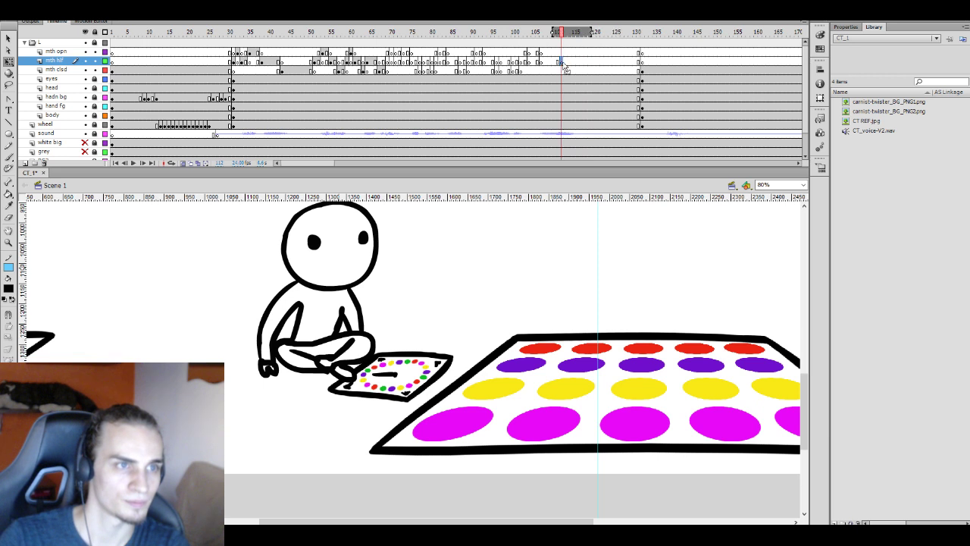
left_click(564, 62)
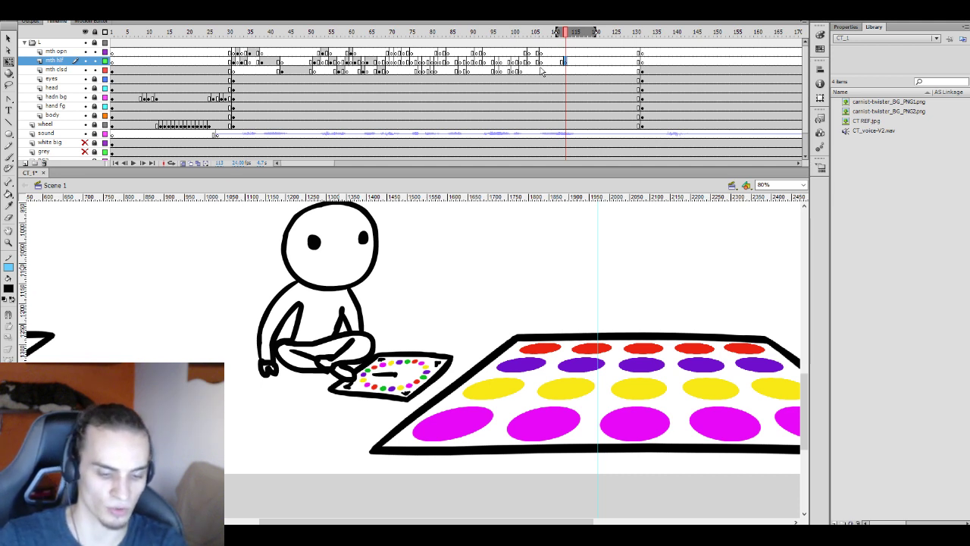
key("period")
key("period")
key("period")
key("period")
key("period")
key("period")
key("period")
key("period")
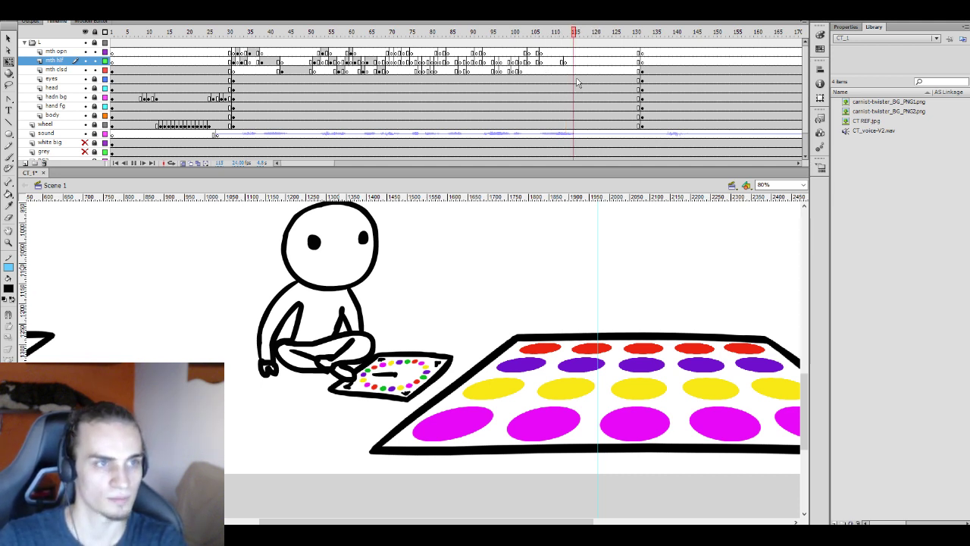
left_click(567, 62)
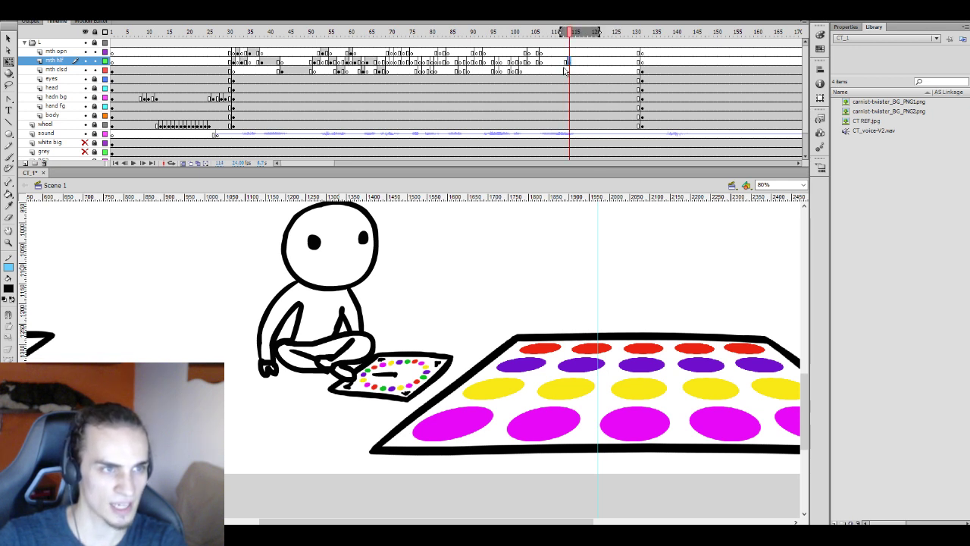
Step back to frame 107 to recheck the timing and insert blank keyframes on mth hlf at frame 113 and mth clsd at frame 114
key("comma")
key("comma")
key("comma")
key("comma")
key("comma")
key("comma")
key("comma")
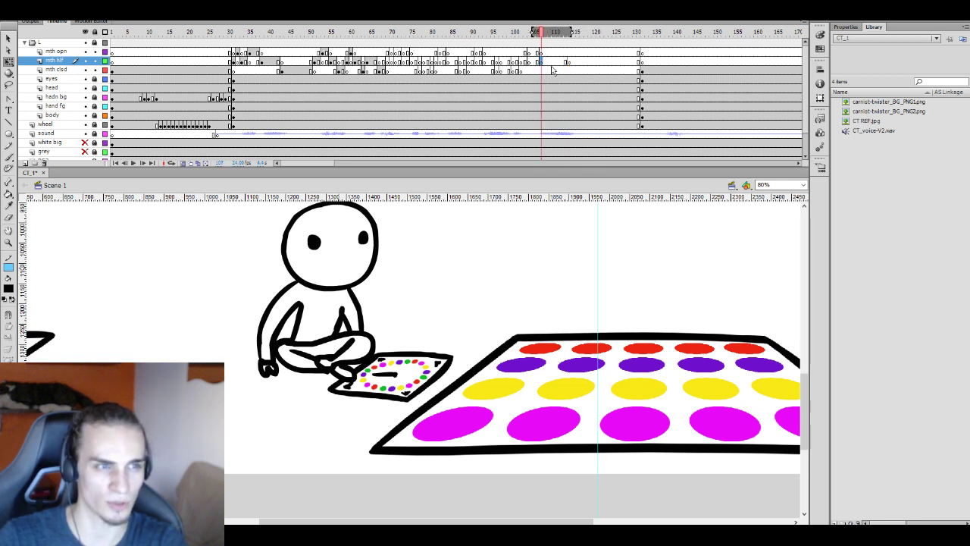
left_click(567, 64)
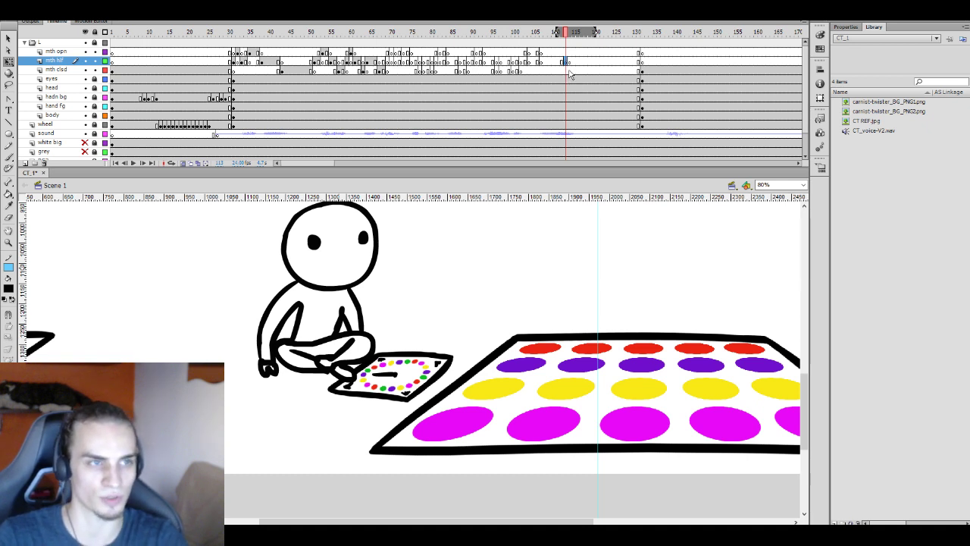
left_click(570, 71)
left_click(573, 76)
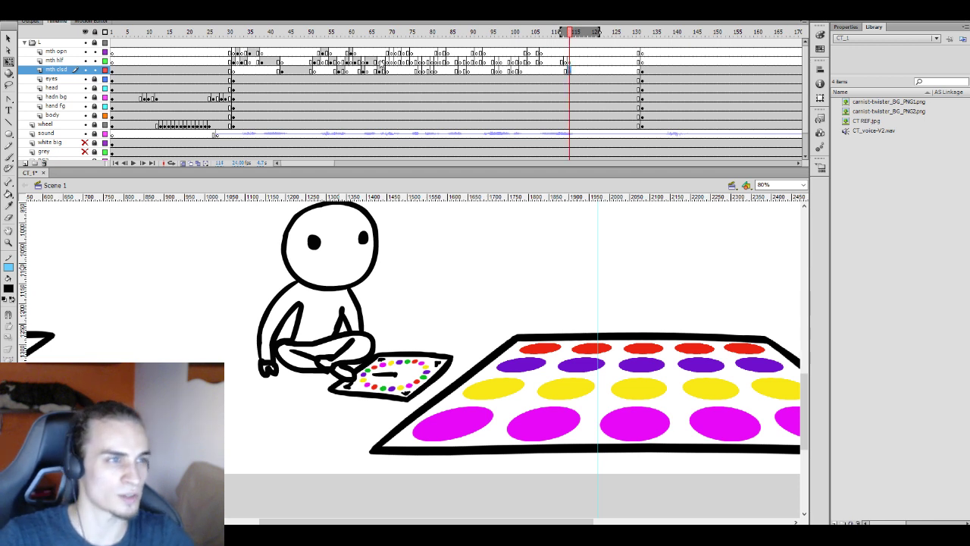
Copy the half-open mouth from frame 65 of mth hlf and paste it into that layer's blank keyframes from frame 68 to 108
left_click(370, 61)
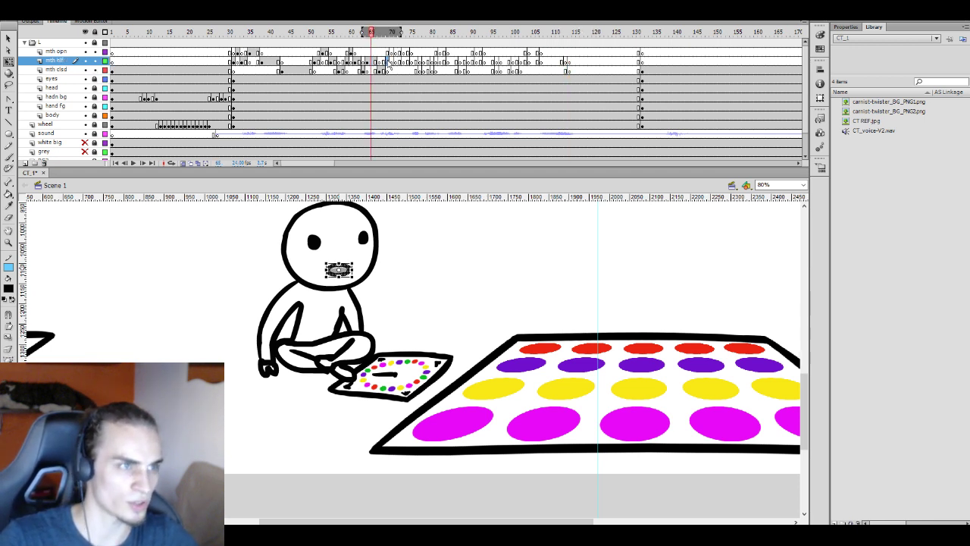
left_click_drag(386, 62, 543, 65)
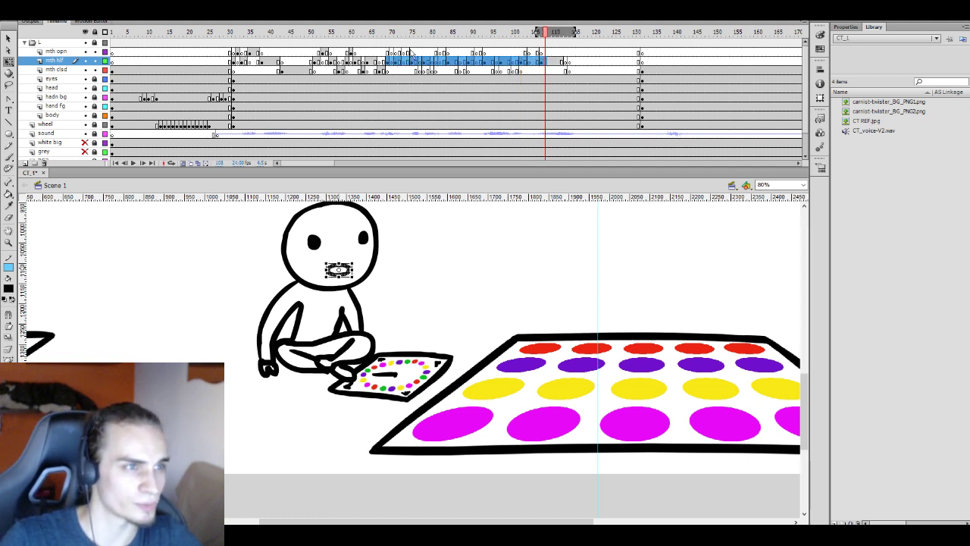
Copy the open mouth from frame 60 of mth opn and paste it into that layer's blank keyframes from frame 70 onward
left_click(350, 51)
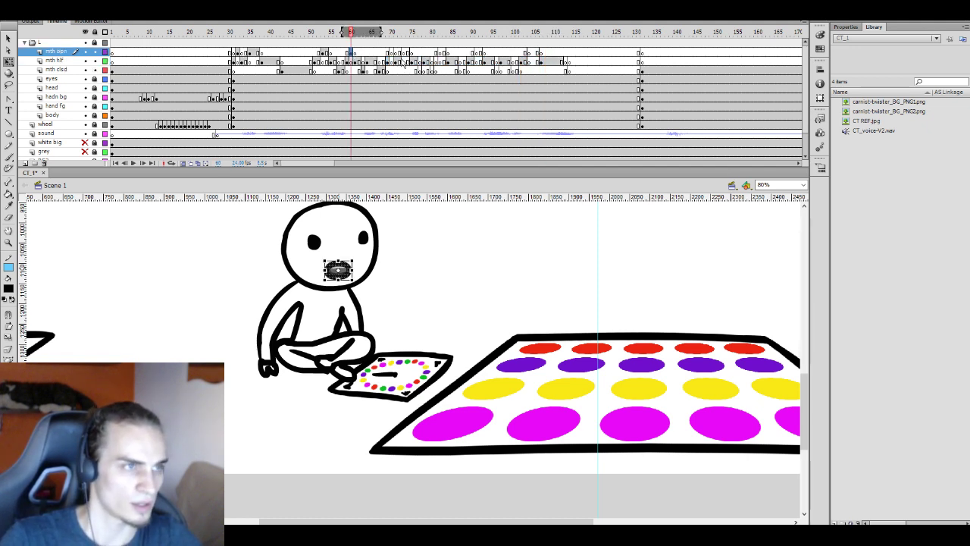
left_click_drag(391, 50, 440, 50)
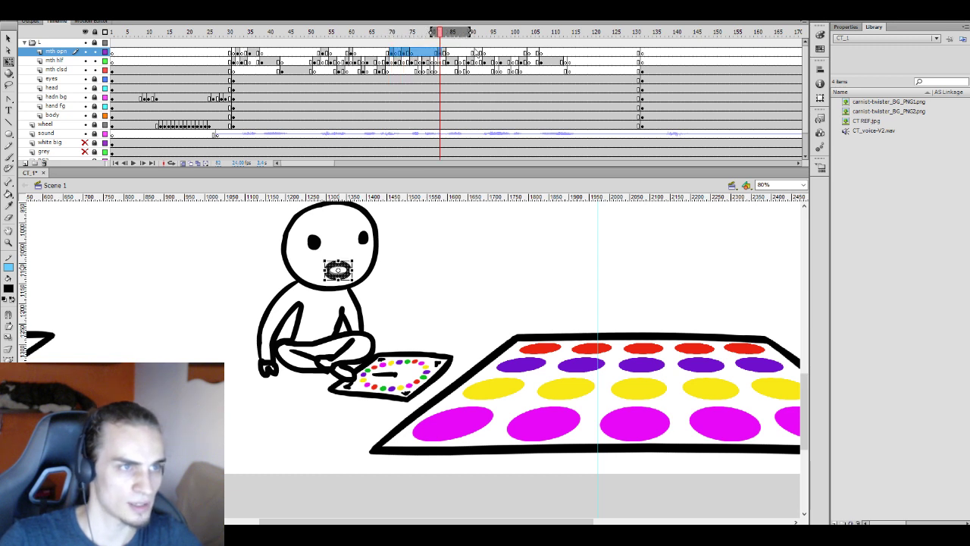
Copy the closed mouth from frame 67 of mth clsd and paste it into that layer's blank keyframes from frame 77 onward
left_click(379, 69)
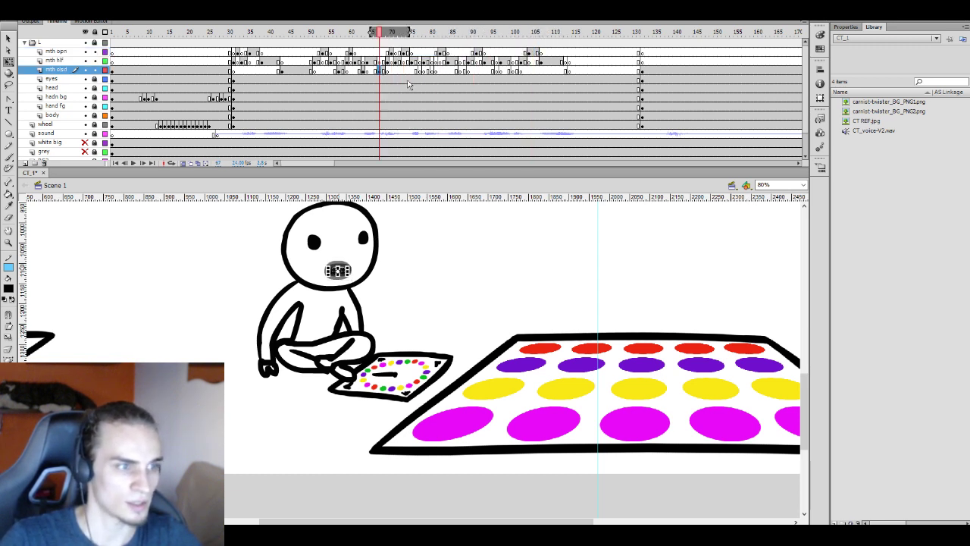
left_click_drag(419, 70, 570, 63)
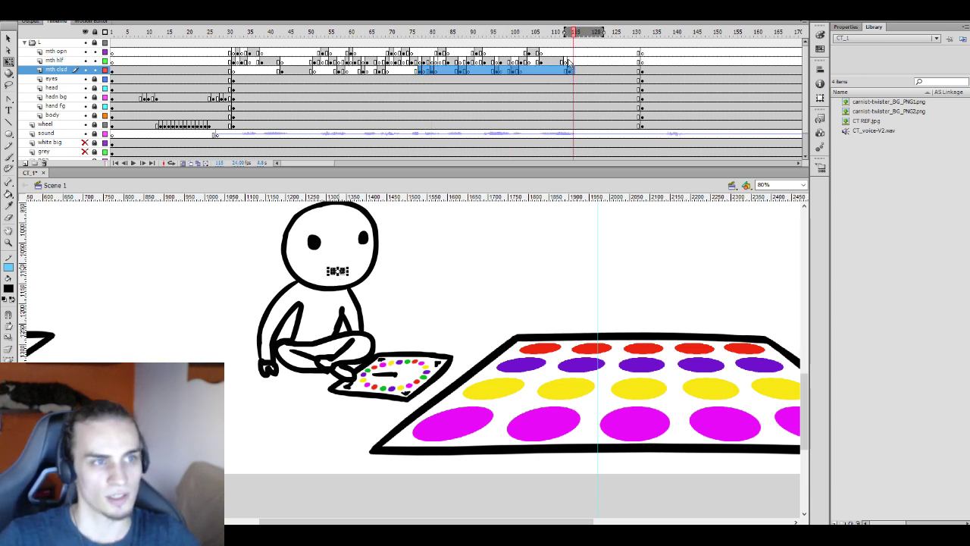
Play back the animation from frame 102 and inspect the mouth shapes up to frame 113 against the voice track
left_click(569, 63)
left_click(521, 51)
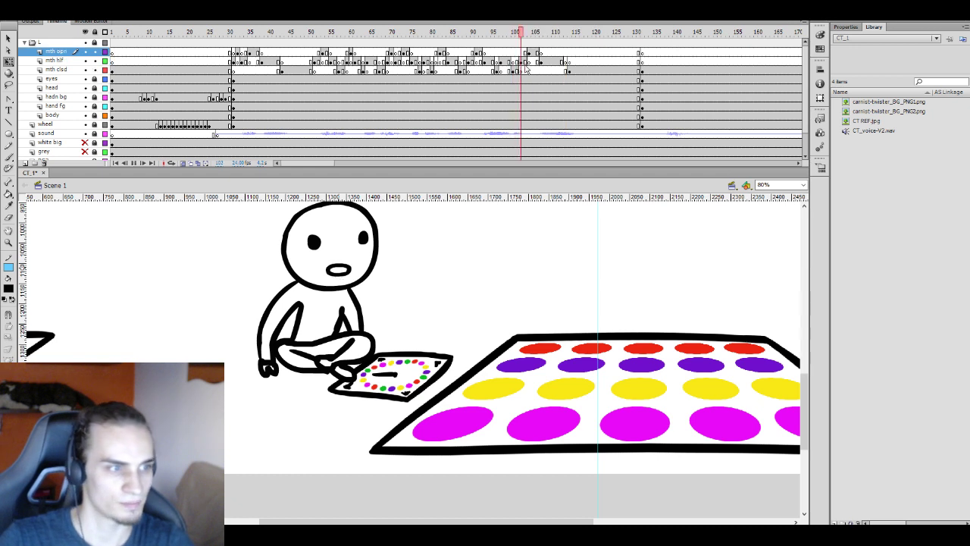
key("Return")
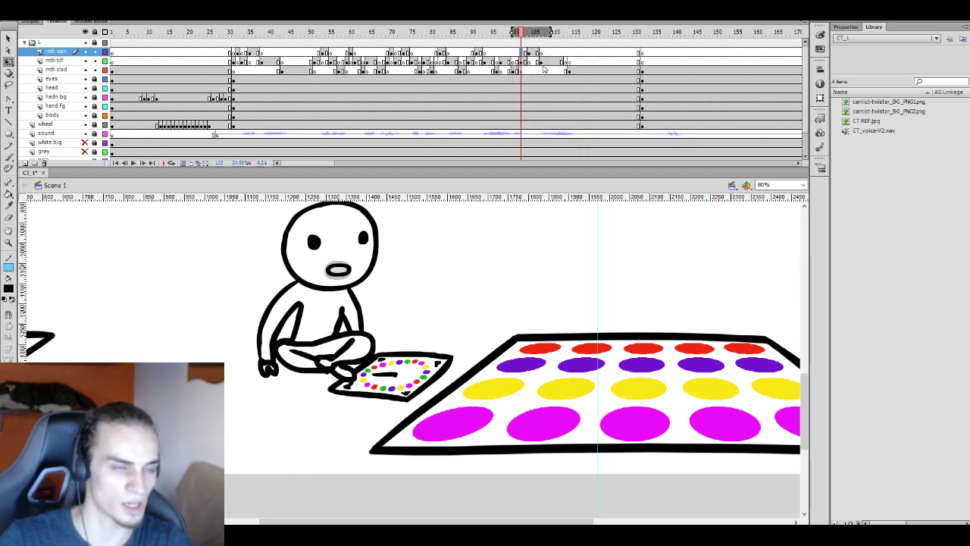
key("Return")
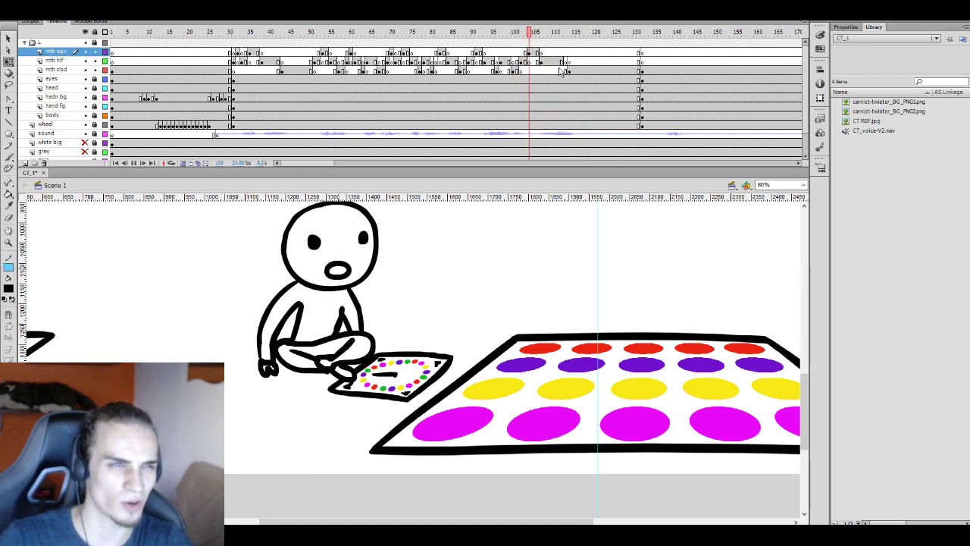
left_click(567, 61)
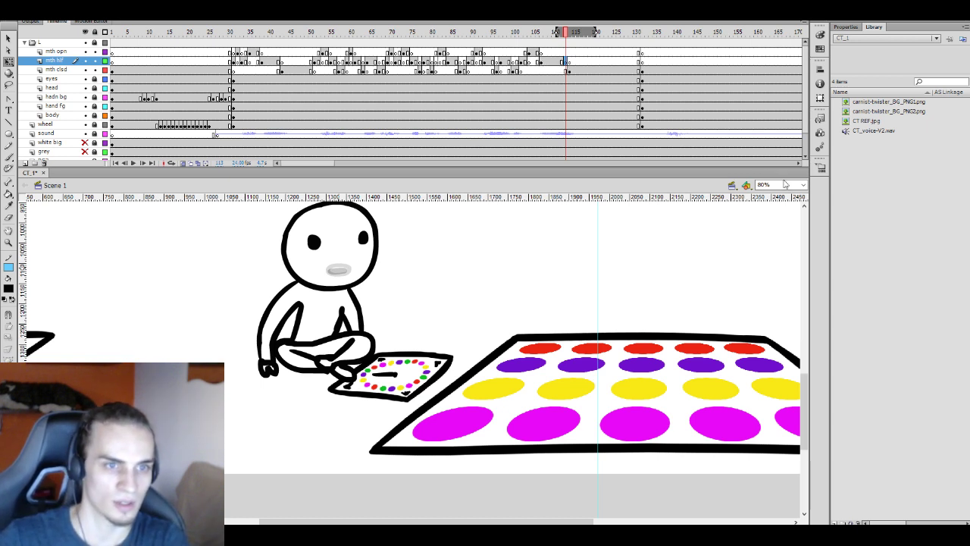
Paint a nearly closed mouth with the Brush at frame 113 of mth hlf, select it and refine its shape
key("b")
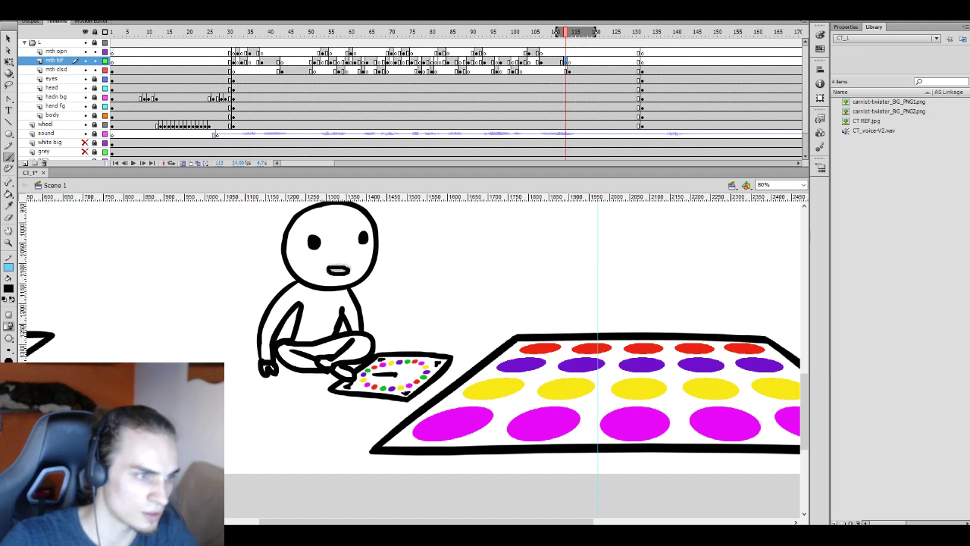
left_click_drag(338, 269, 333, 268)
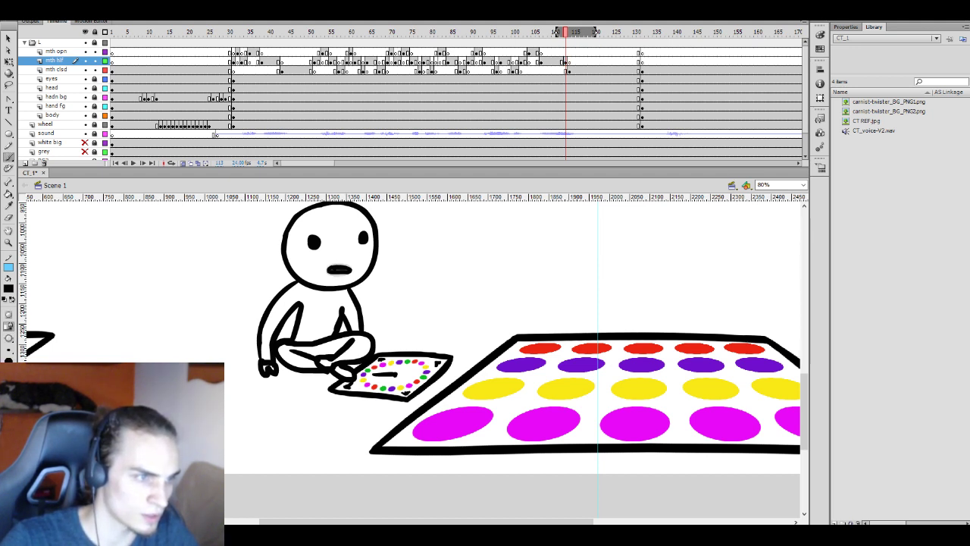
key("v")
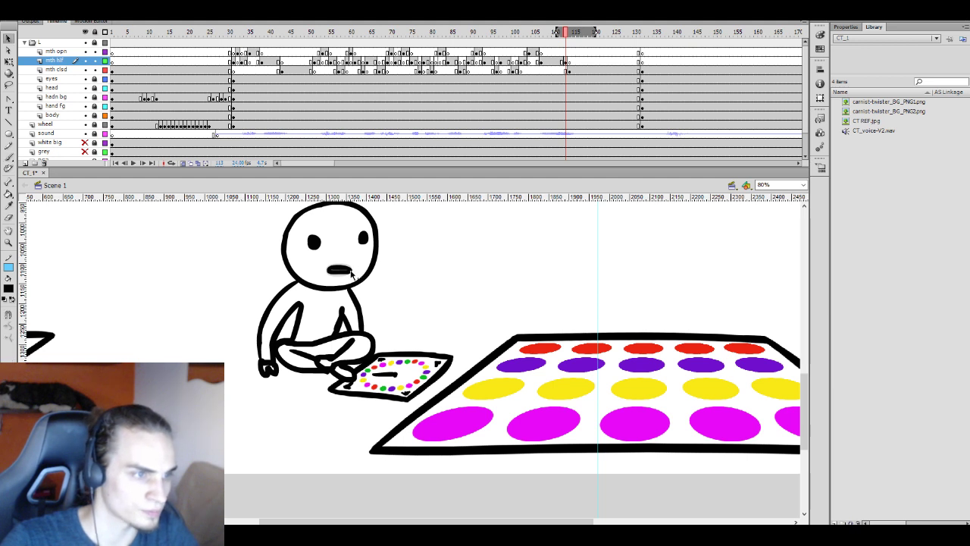
left_click(353, 270)
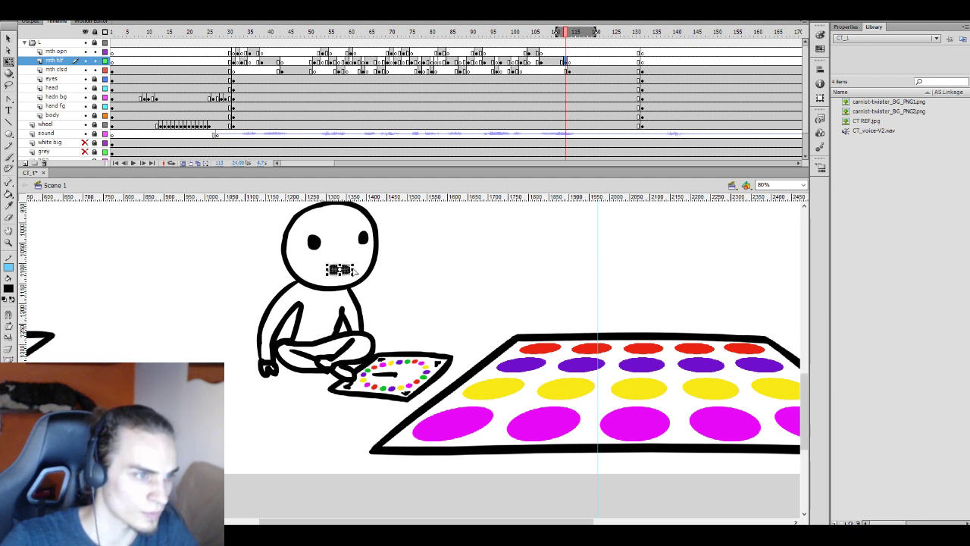
left_click(363, 273)
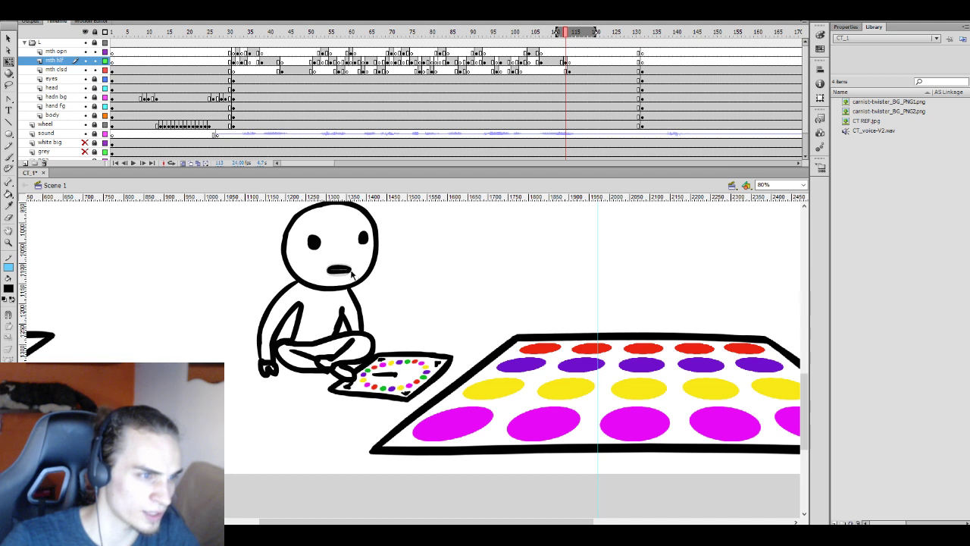
left_click(350, 273)
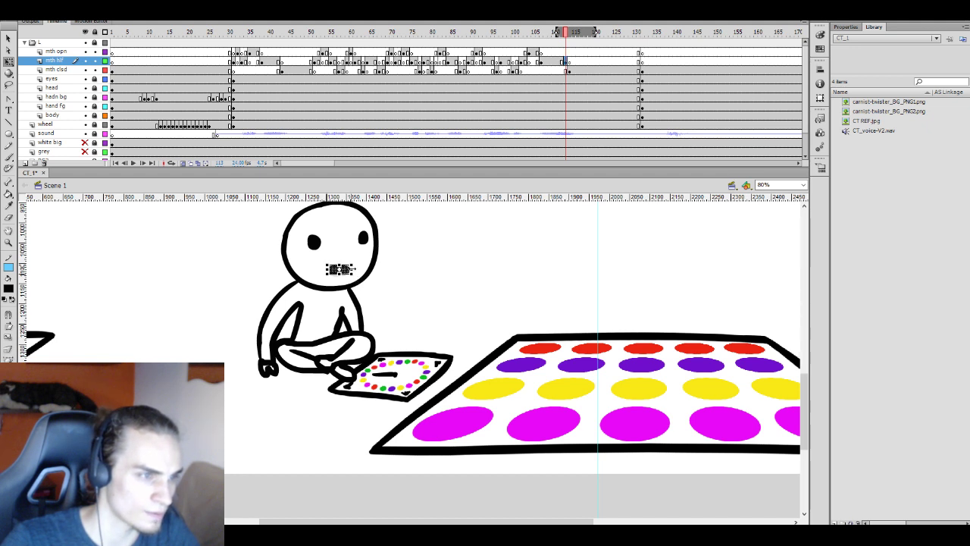
left_click(370, 256)
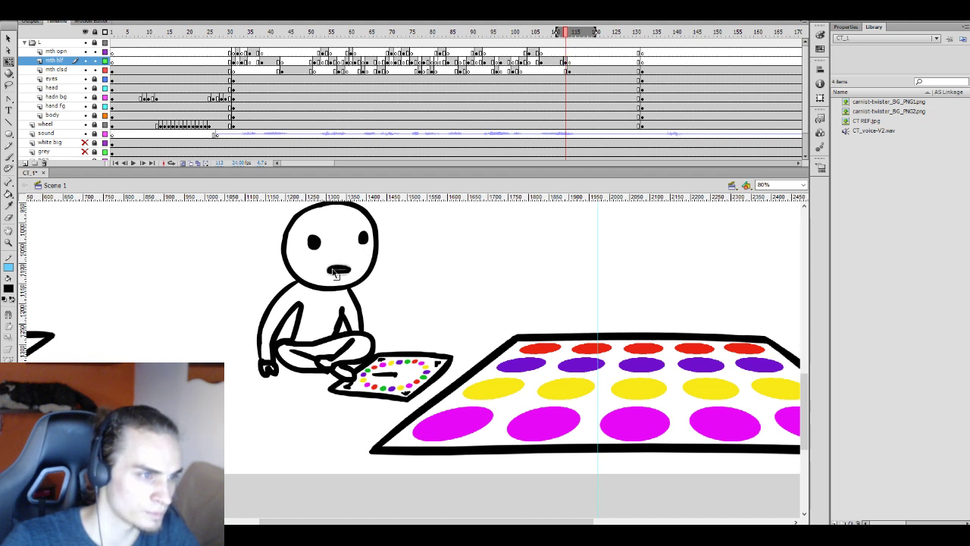
Play back from frame 111, then compare the mouth drawings on the mth hlf and mth clsd layers across the earlier keyframes
left_click(559, 52)
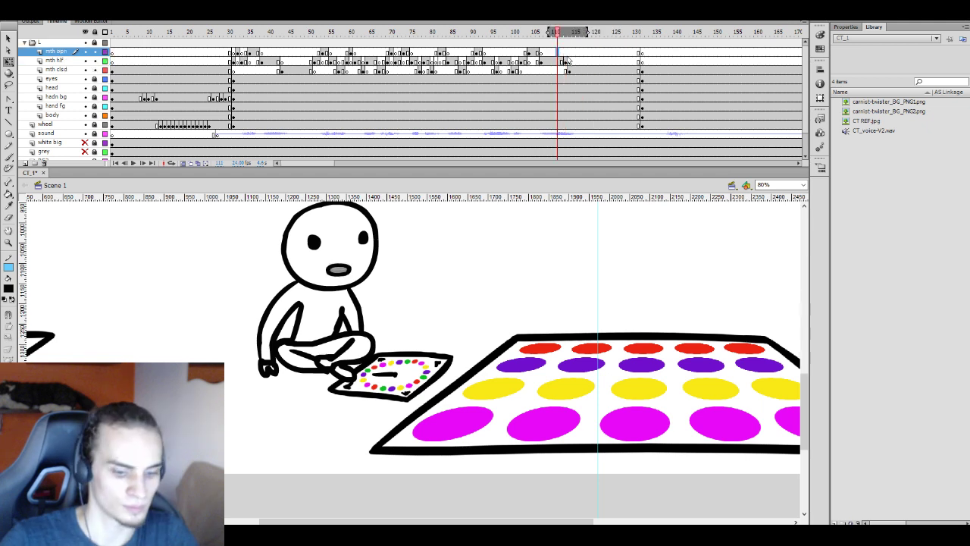
key("Return")
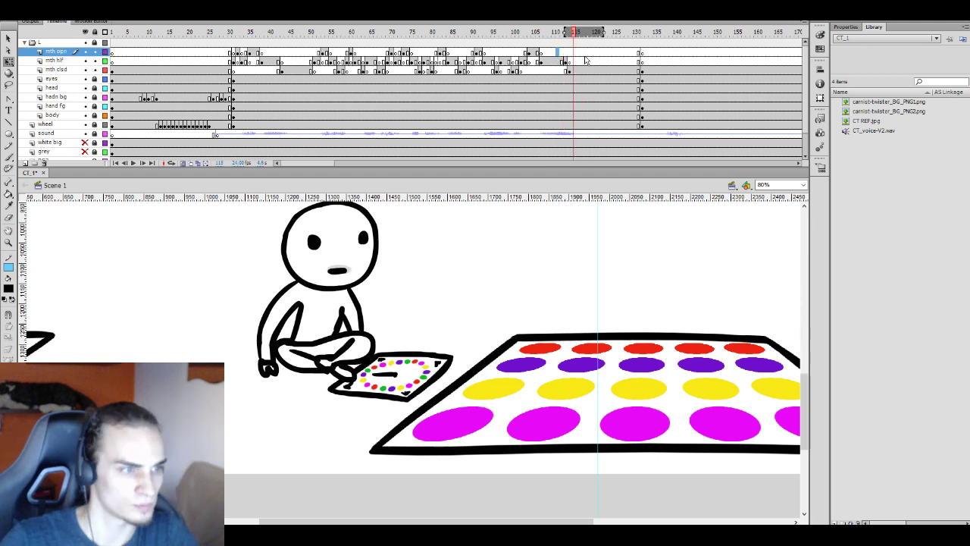
left_click(565, 61)
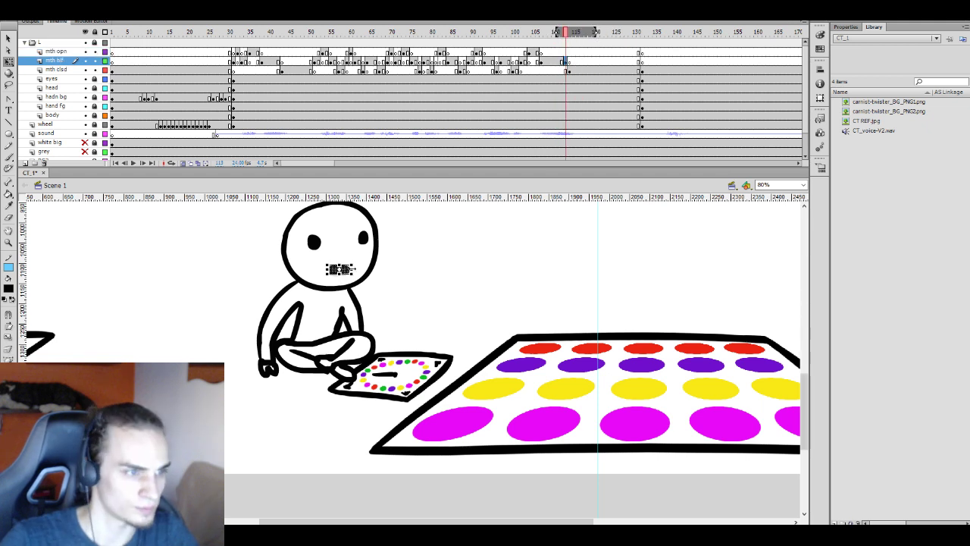
left_click(577, 71)
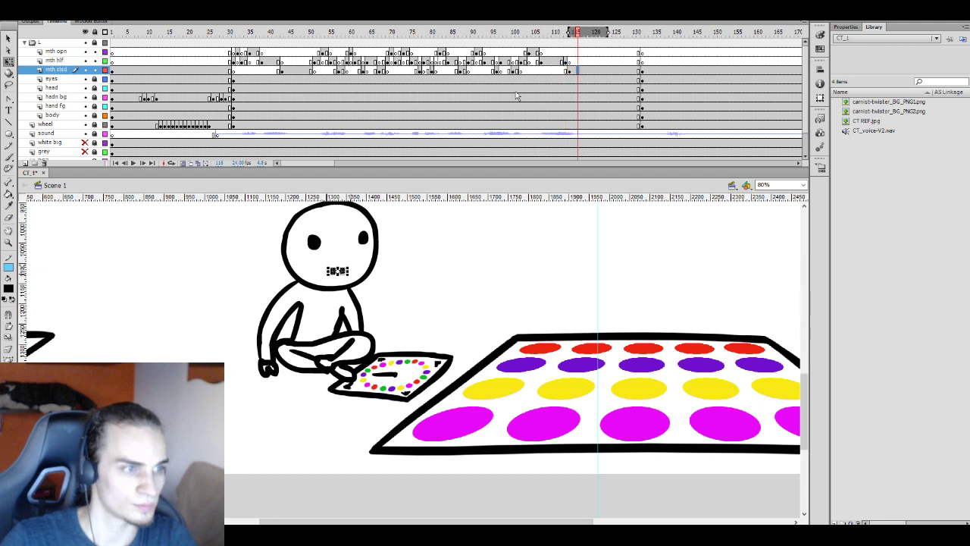
left_click(496, 71)
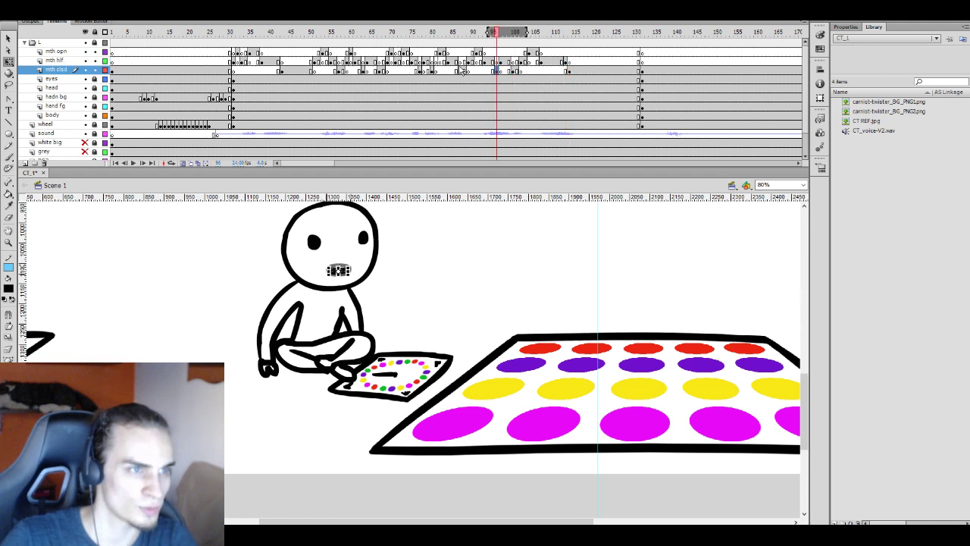
left_click(432, 71)
left_click(417, 71)
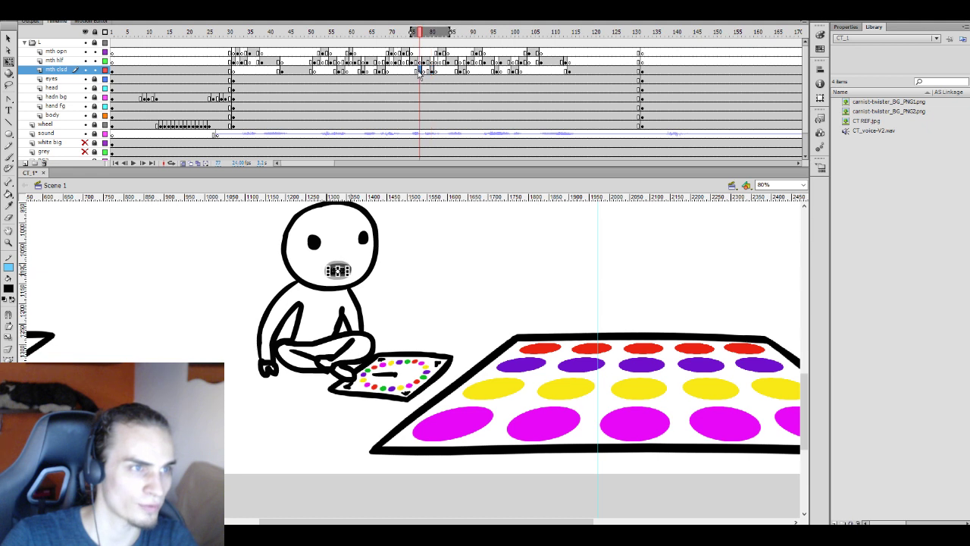
left_click(375, 71)
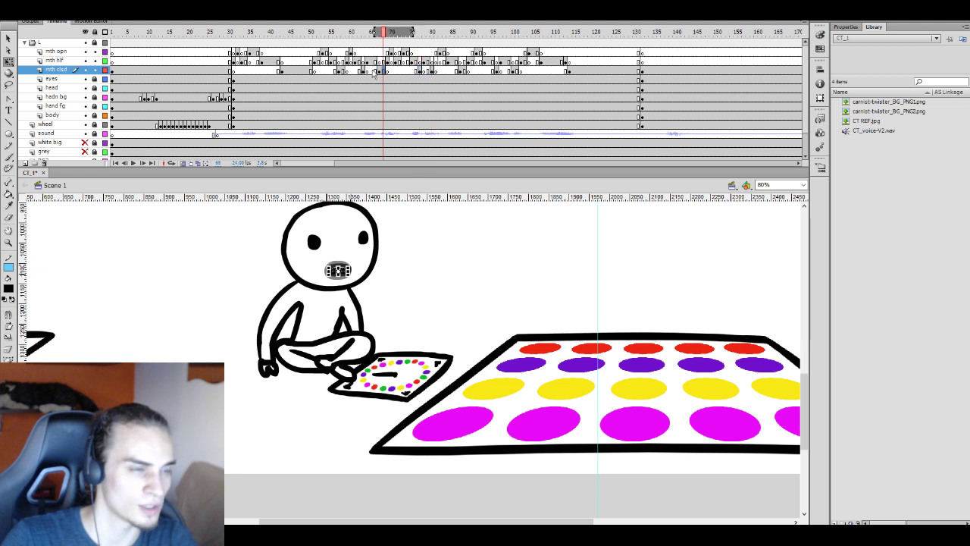
left_click(313, 71)
left_click(424, 62)
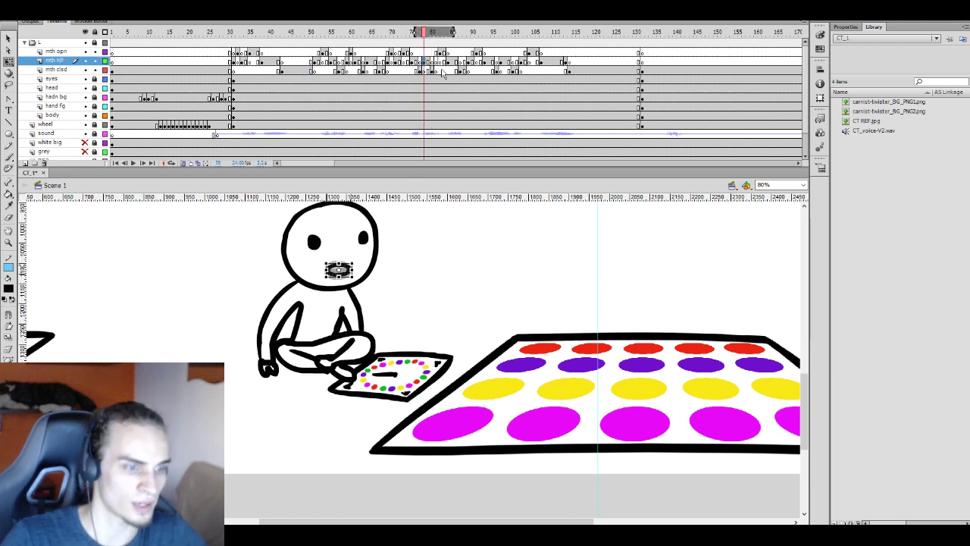
Deselect the mouth artwork, lock the mouth layers and replay the lip sync against the voice track from about frame 28
key("ctrl+shift+a")
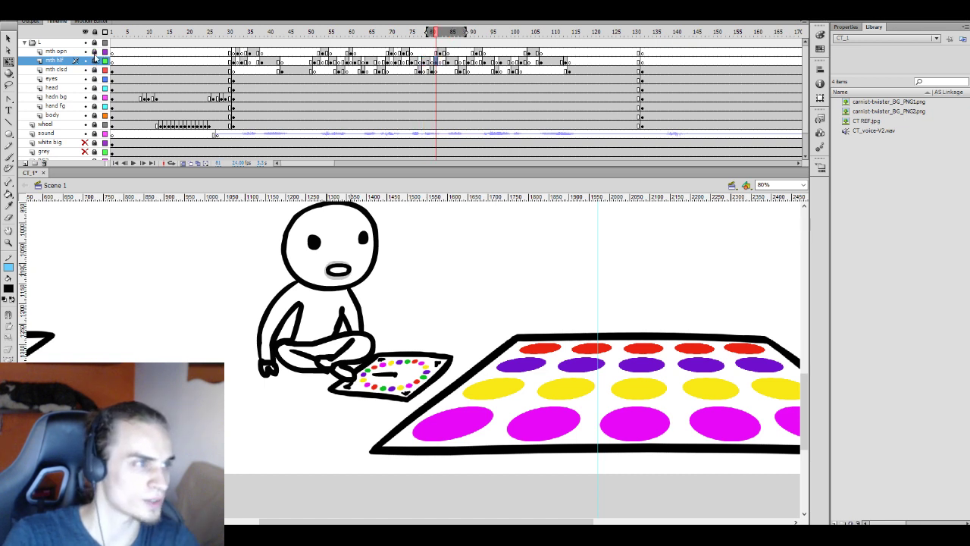
left_click(226, 84)
left_click(242, 84)
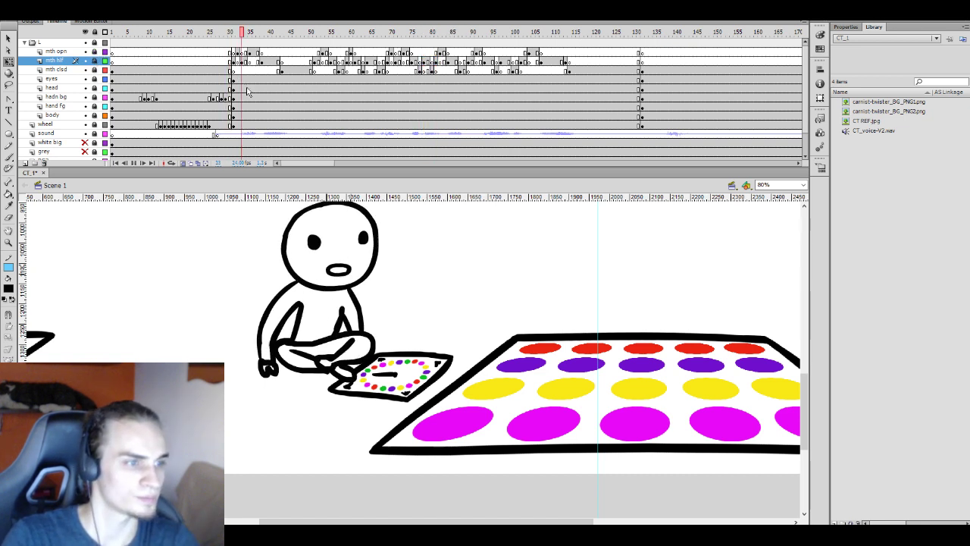
key("Return")
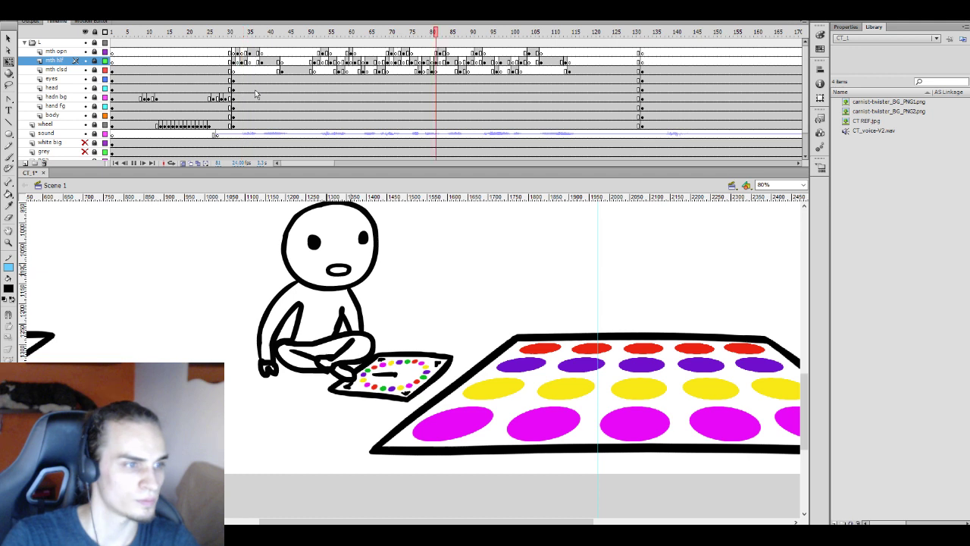
left_click(556, 63)
key("Return")
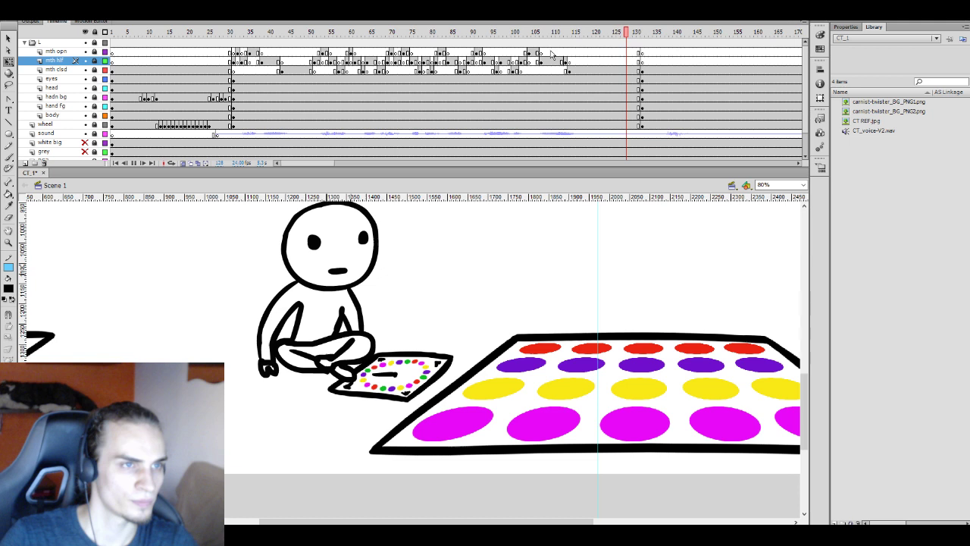
left_click(228, 65)
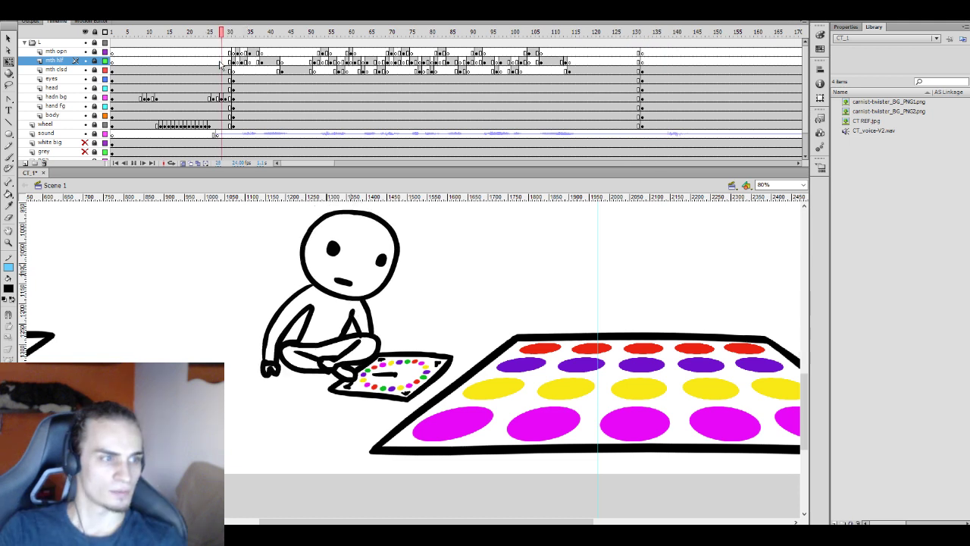
key("Return")
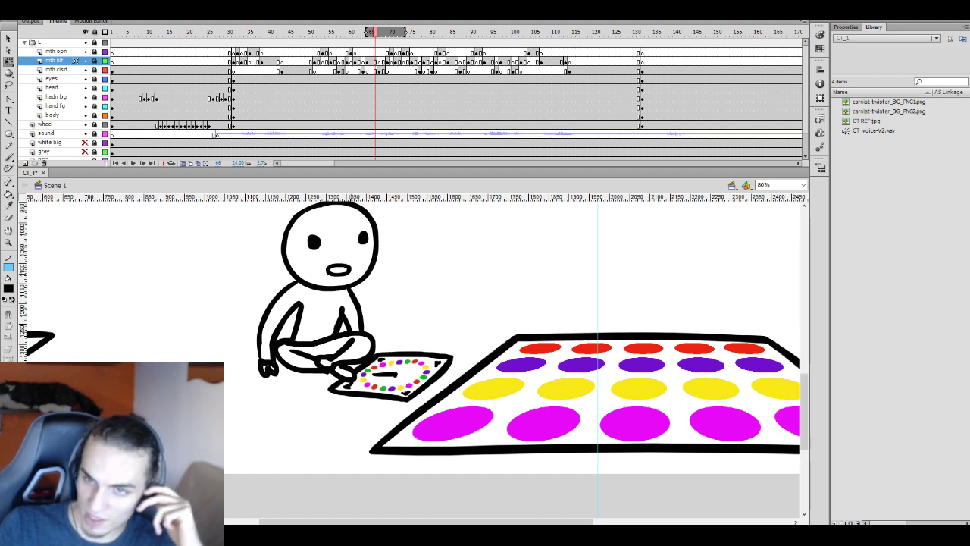
Examine the character's mouth shapes at frames 127, 113 and 107
left_click(623, 107)
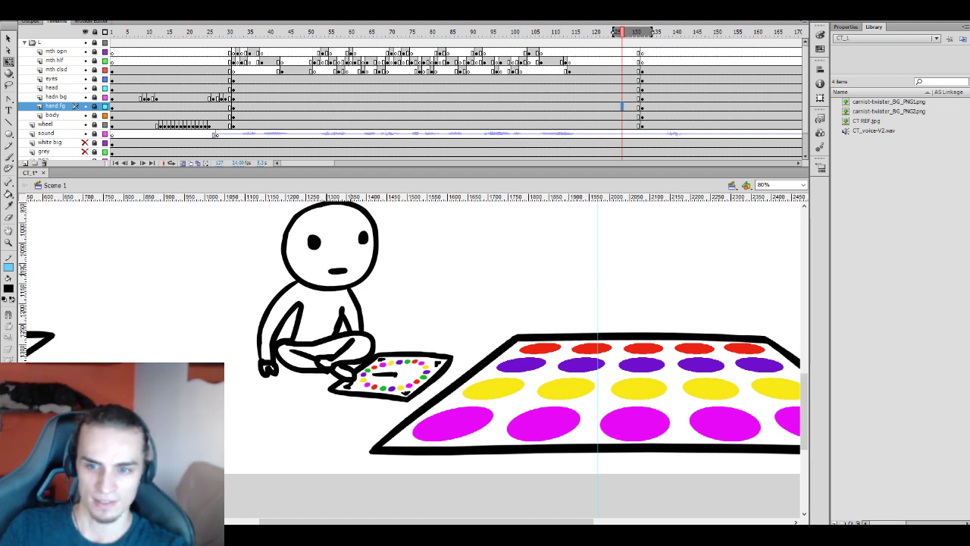
left_click(566, 70)
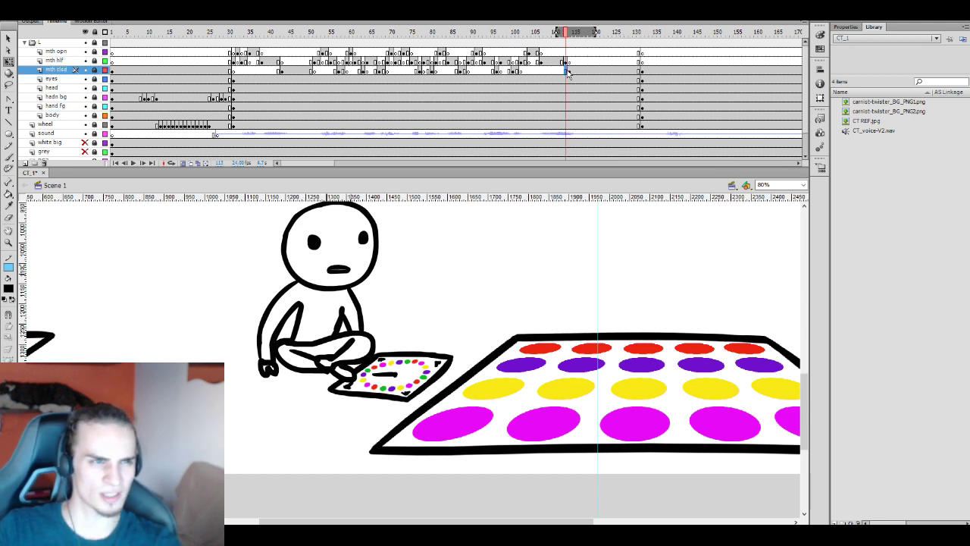
left_click(542, 74)
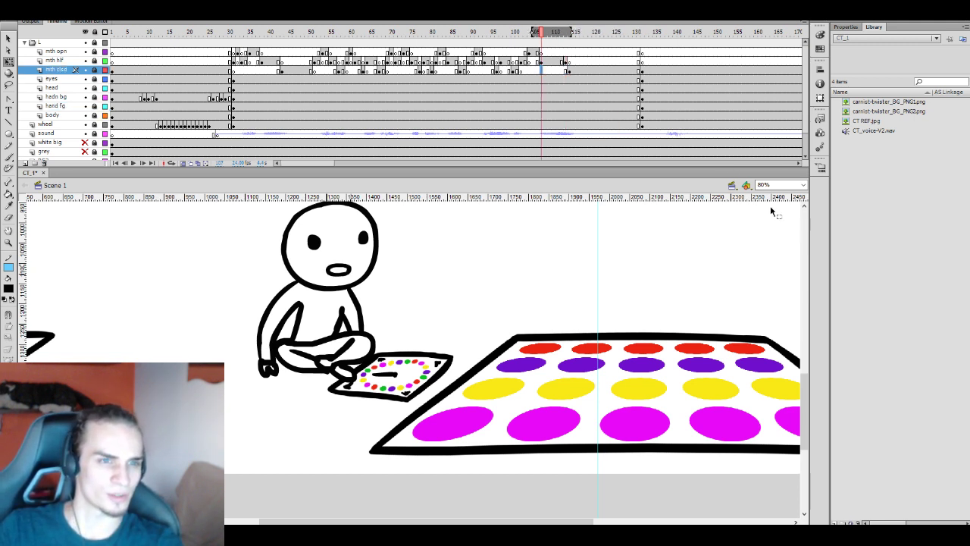
Play back the talking animation from about frame 107 onward to check the lip-sync and the pose change
left_click(763, 184)
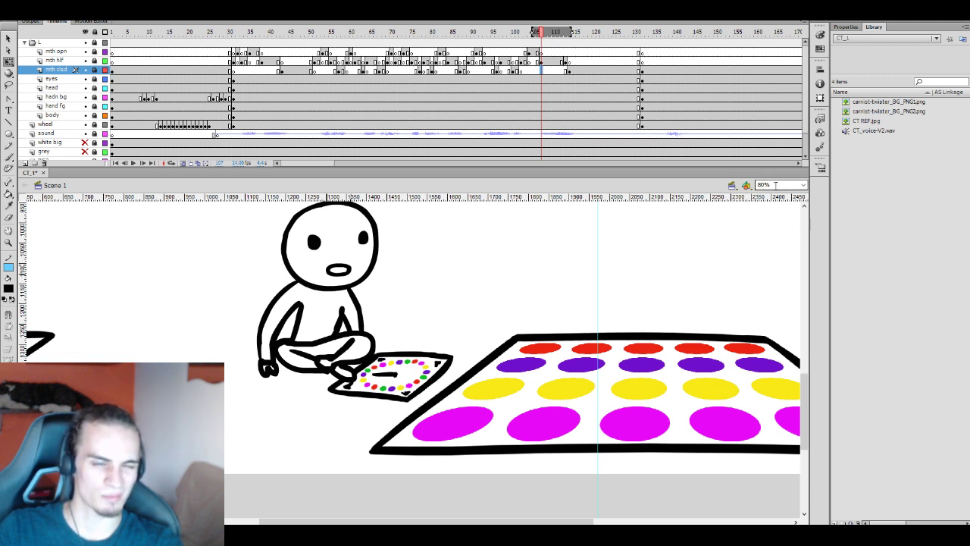
left_click(774, 184)
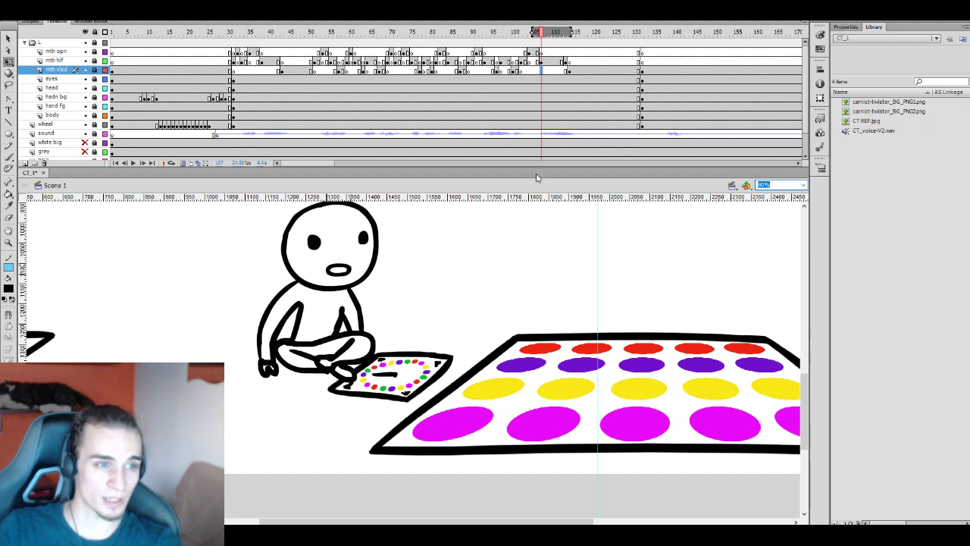
left_click(537, 109)
left_click(557, 86)
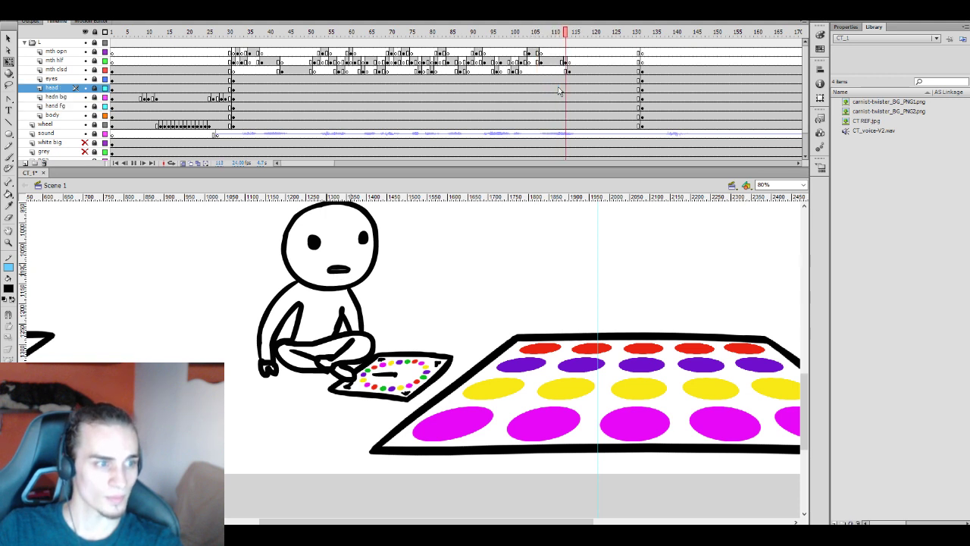
key("Return")
left_click(650, 69)
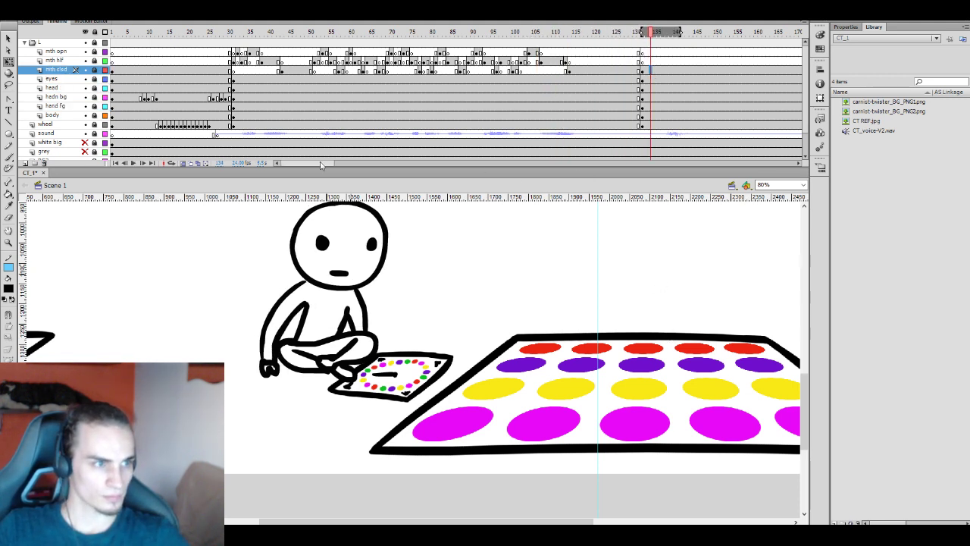
left_click_drag(320, 165, 331, 163)
left_click(491, 96)
left_click(513, 98)
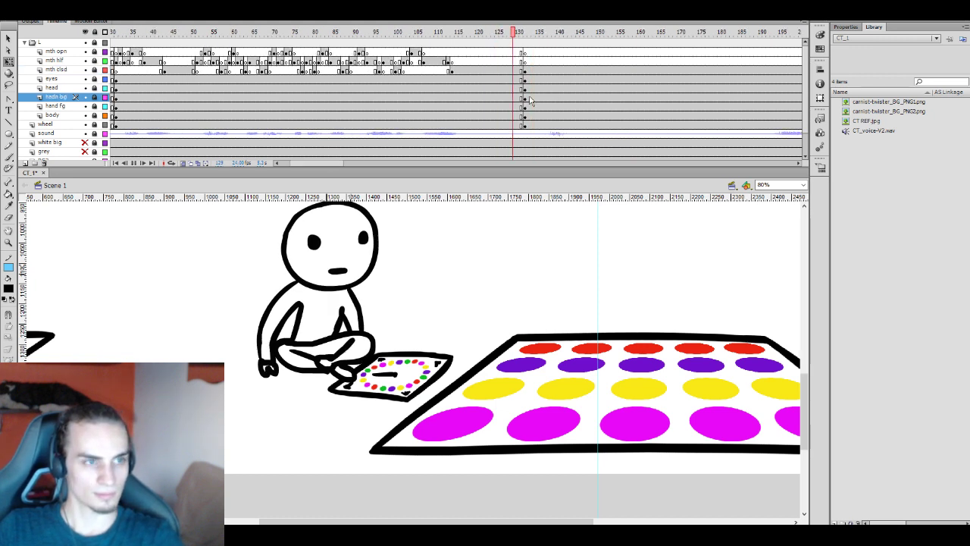
key("Return")
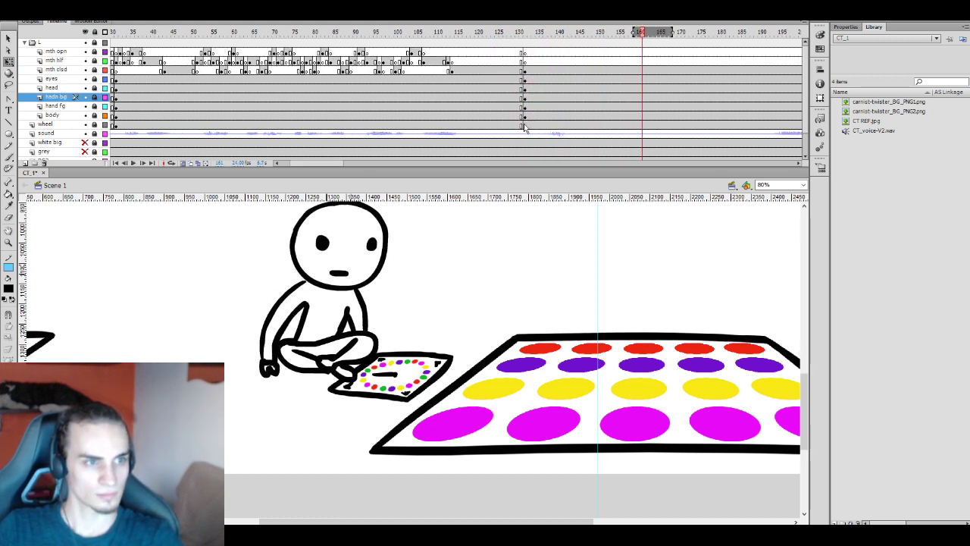
Move the keyframes of the wheel layer and all L folder layers from frame 132 to frame 139
left_click(524, 125)
left_click_drag(523, 125, 558, 62)
left_click(593, 106)
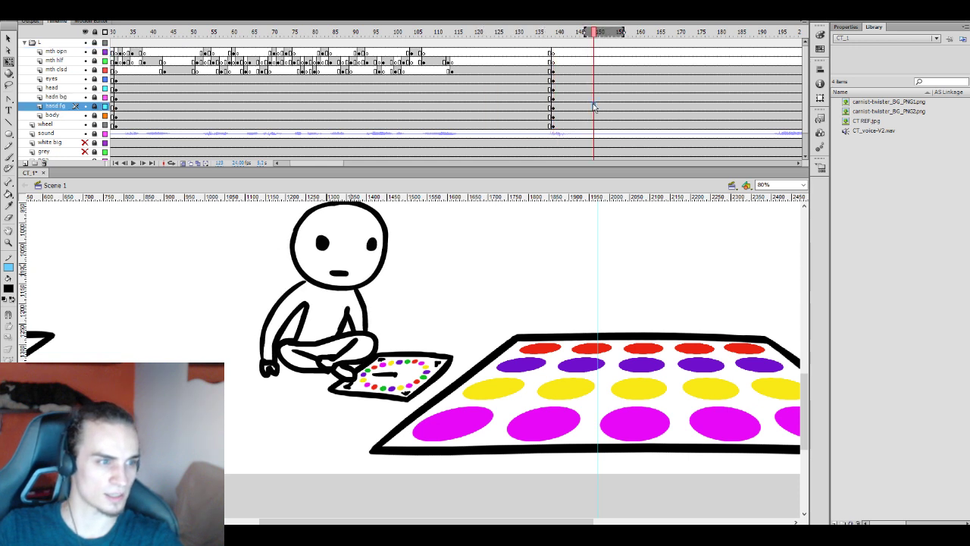
left_click(597, 98)
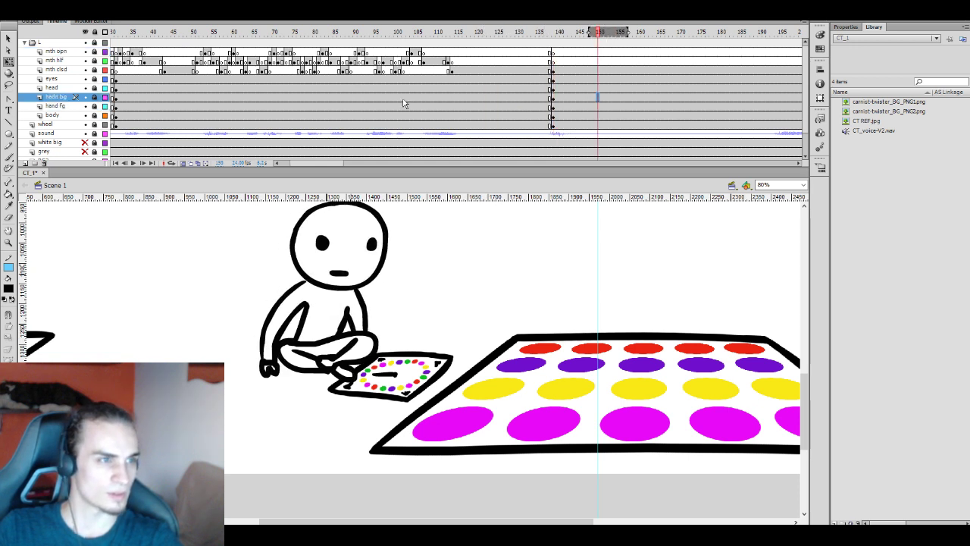
left_click(456, 70)
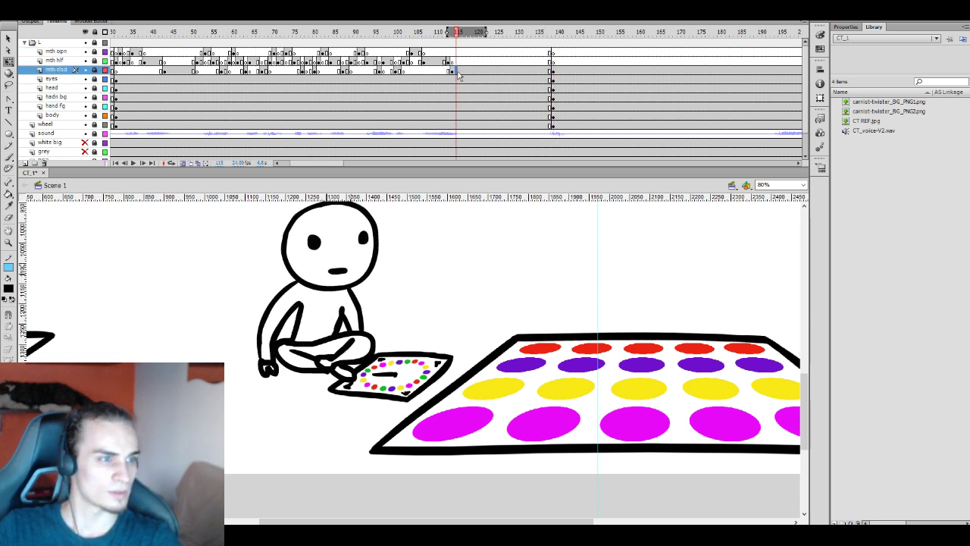
left_click(557, 89)
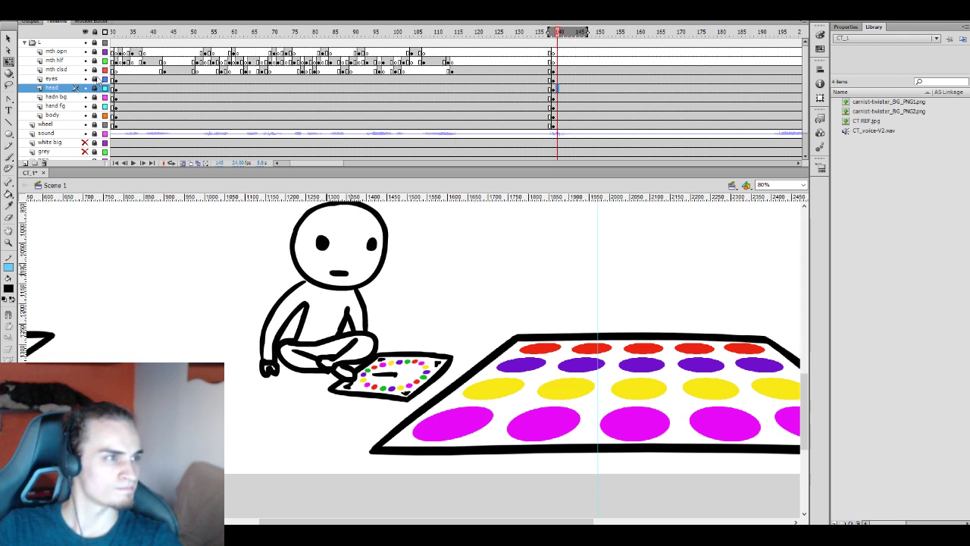
Nudge the closed mouth on the mth clsd layer slightly to the right at frame 25 and check neighbouring frames
left_click(340, 272)
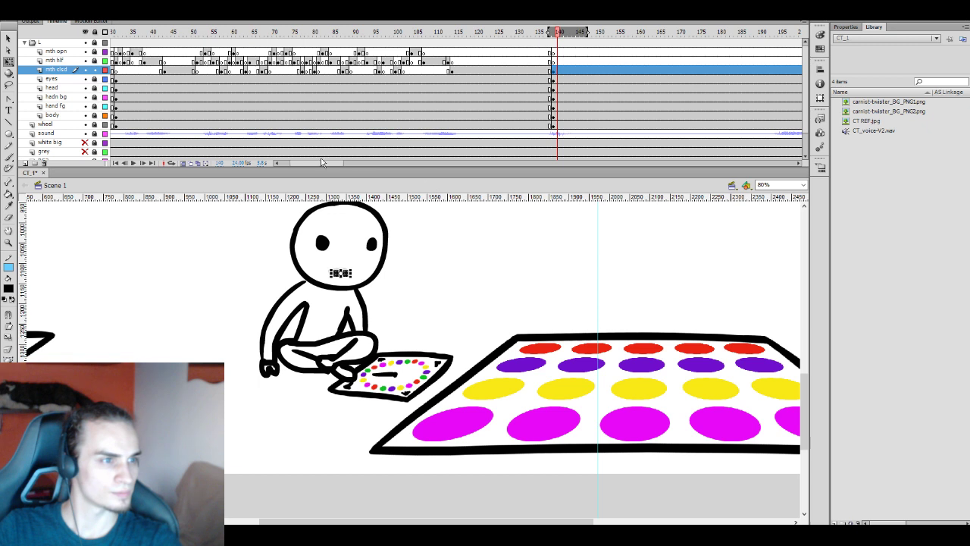
left_click(284, 164)
left_click(213, 70)
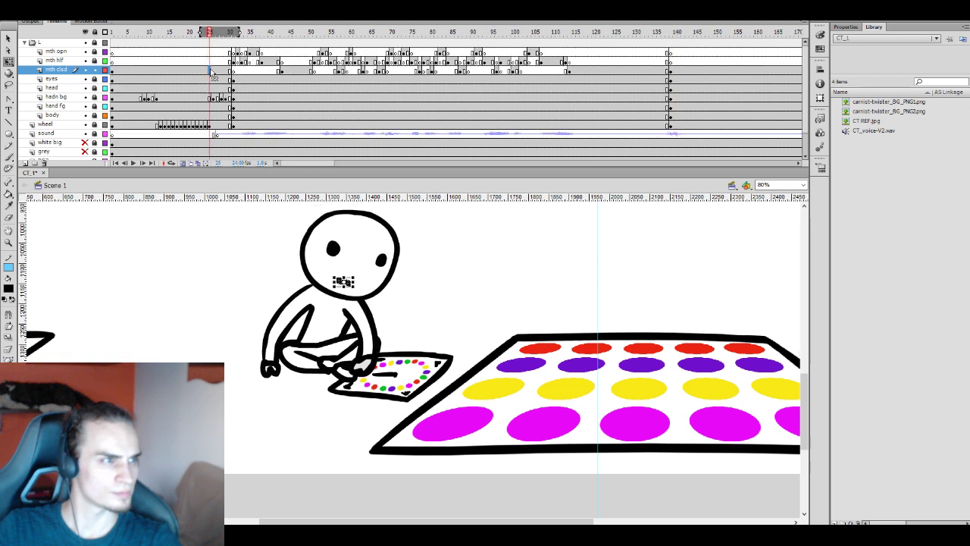
key("Right")
key("Right")
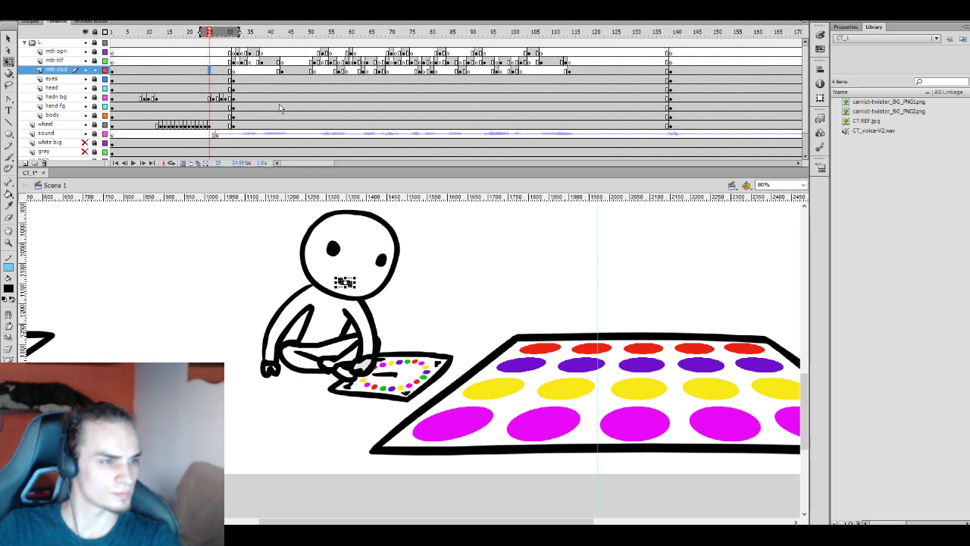
left_click(219, 62)
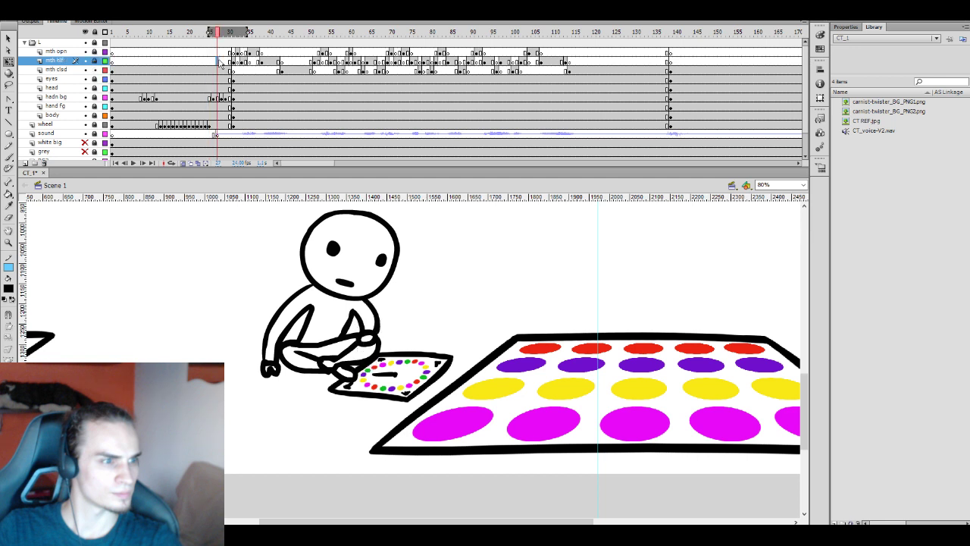
left_click(275, 80)
left_click(705, 52)
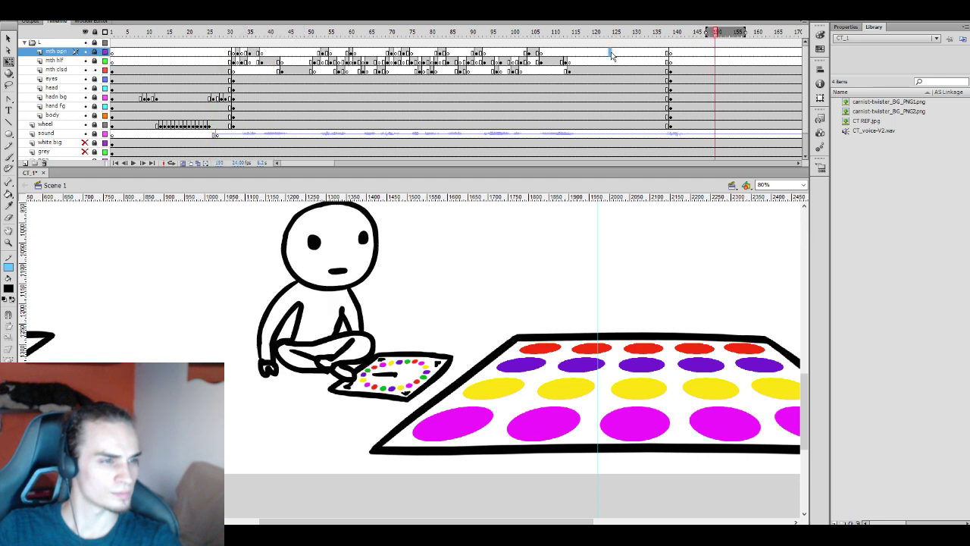
left_click(690, 62)
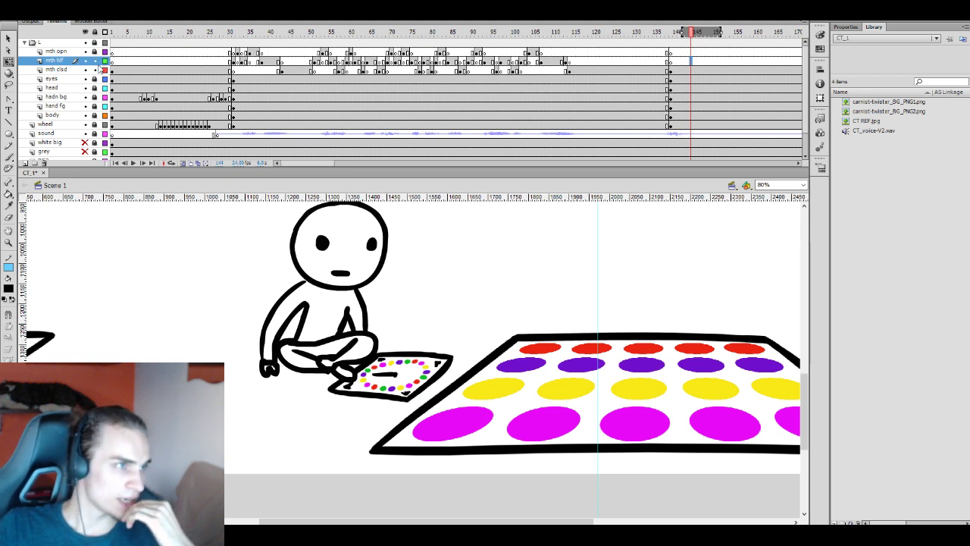
Collapse the L folder, then add a new layer and a new layer folder named R above it
left_click(32, 42)
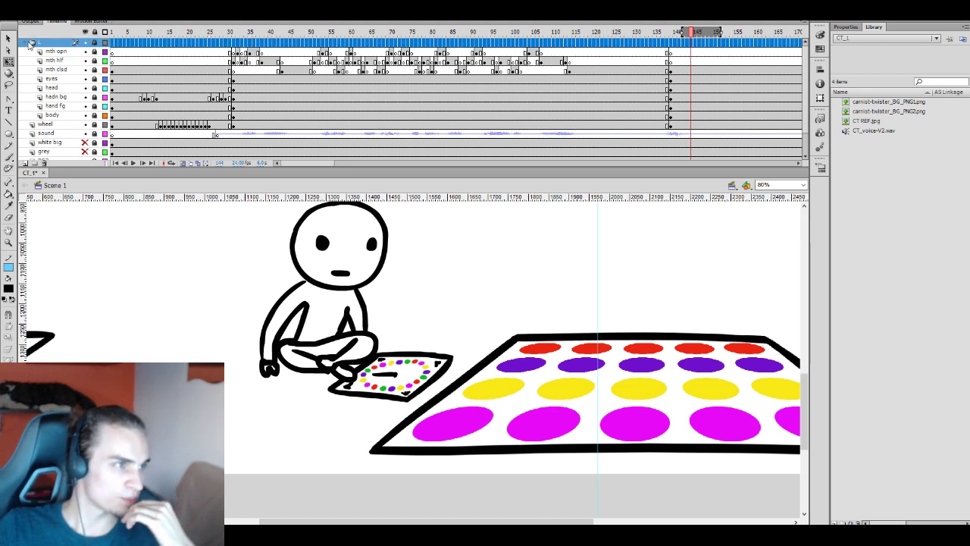
left_click(24, 42)
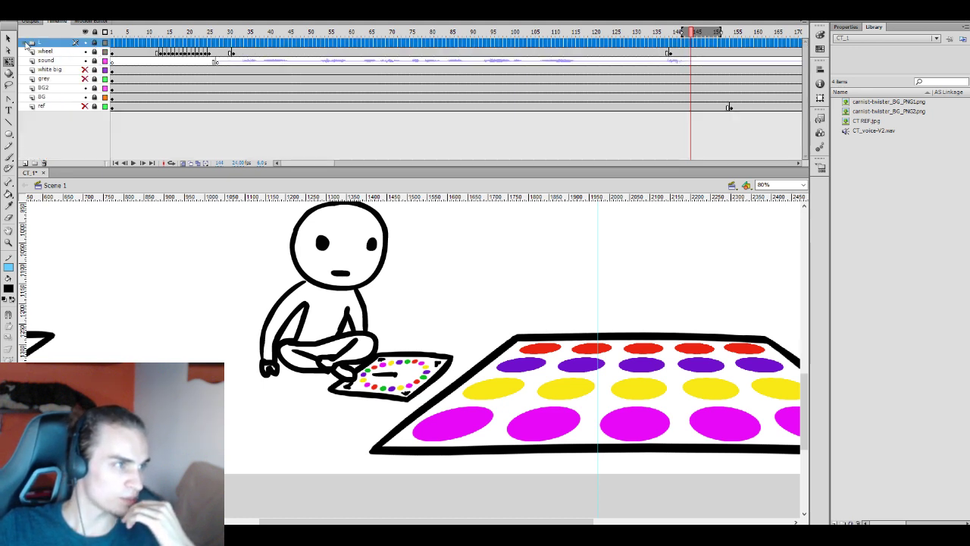
left_click(34, 163)
left_click(25, 163)
left_click(47, 51)
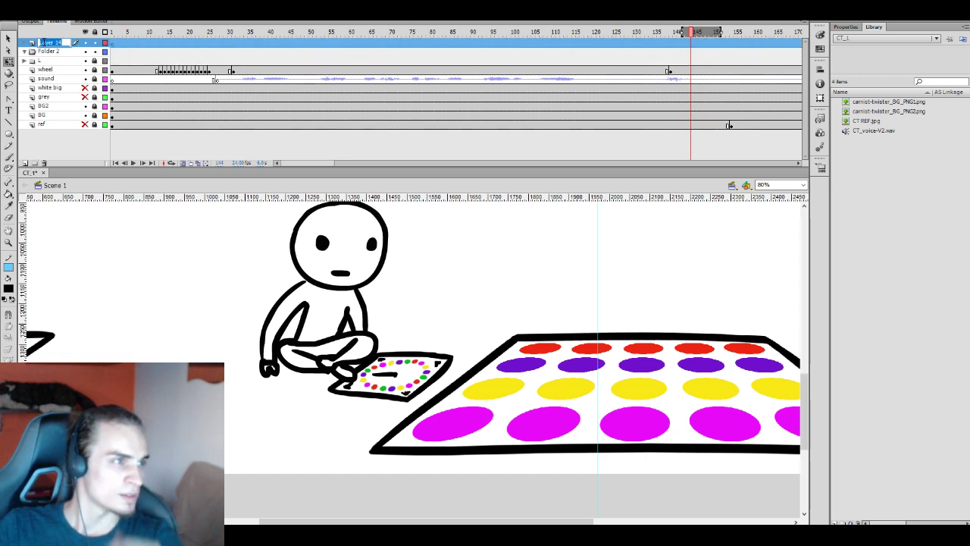
double_click(47, 51)
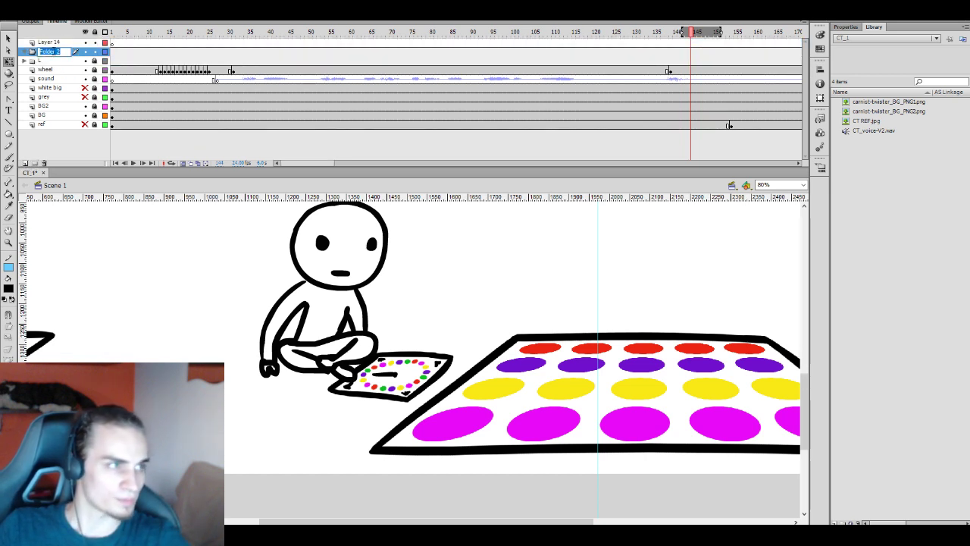
type("R")
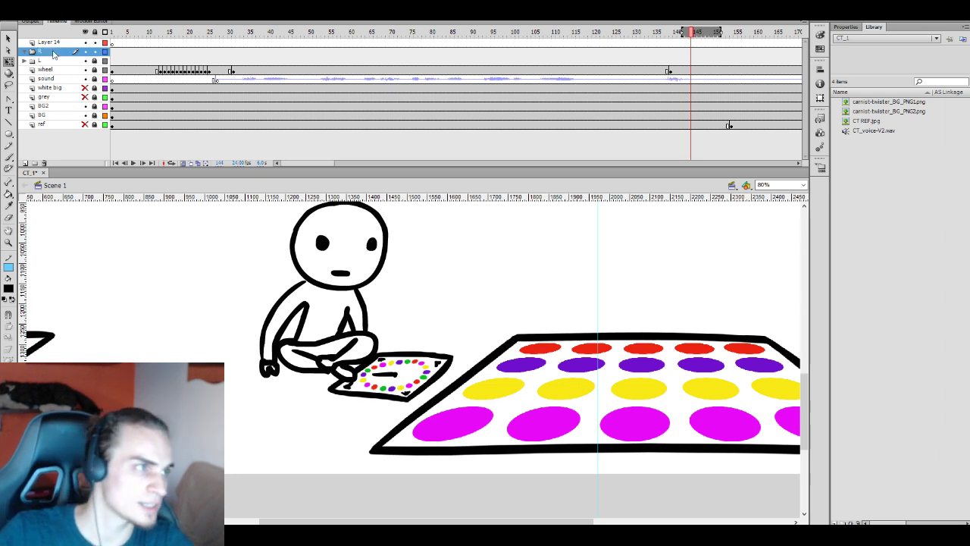
key("Return")
Move the new empty layer into the R folder and rename it head
mouse_move(55, 47)
left_mouse_down()
mouse_move(39, 55)
mouse_move(52, 56)
left_mouse_up()
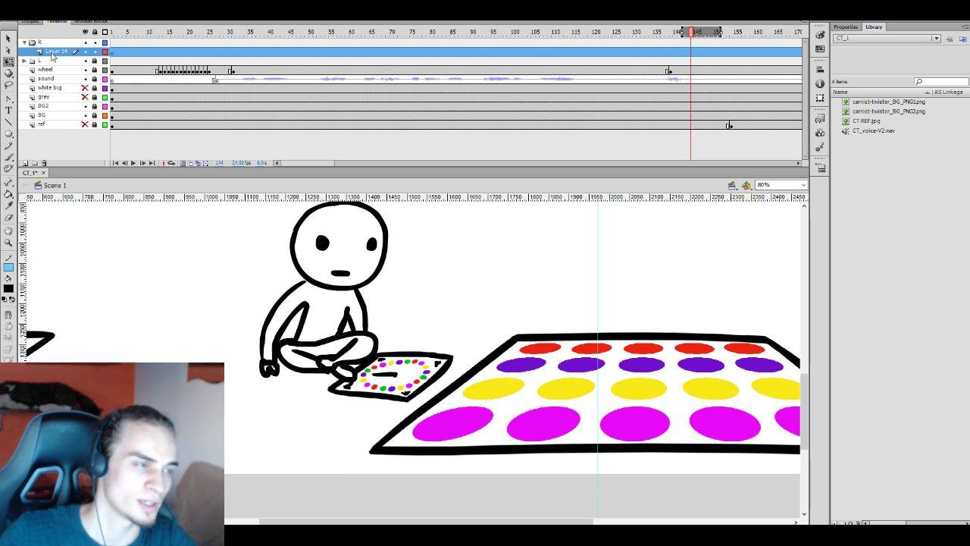
double_click(53, 51)
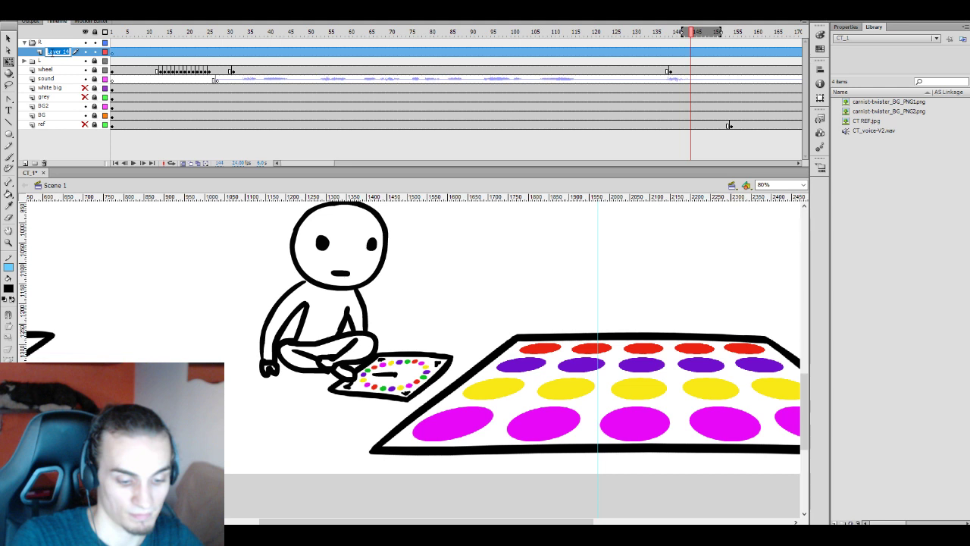
type("head")
key("Return")
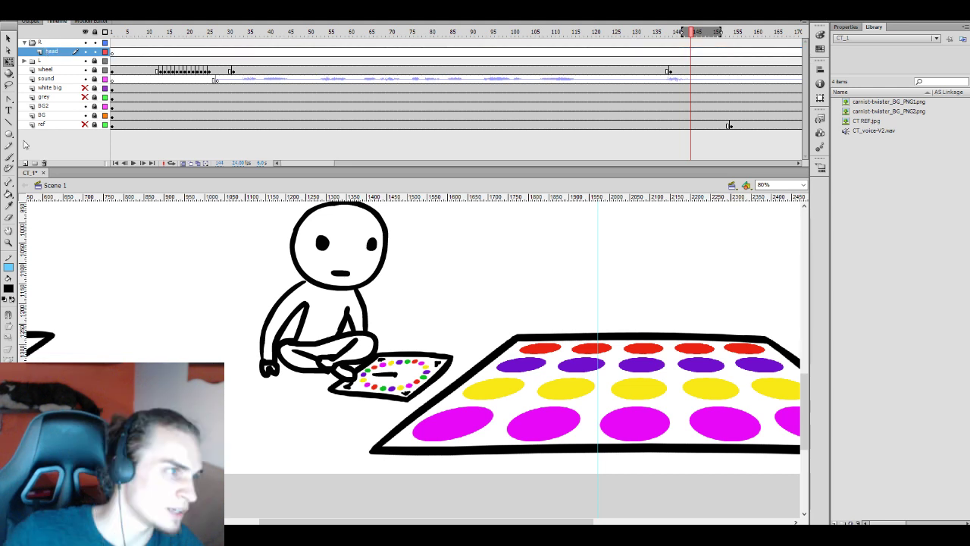
Add six more empty layers above the head layer in the R folder
left_click(25, 163)
left_click(25, 163)
left_click(25, 162)
left_click(25, 163)
left_click(25, 163)
left_click(25, 163)
Rename the two layers directly above head in the R folder as eyes and mth clsd
double_click(58, 97)
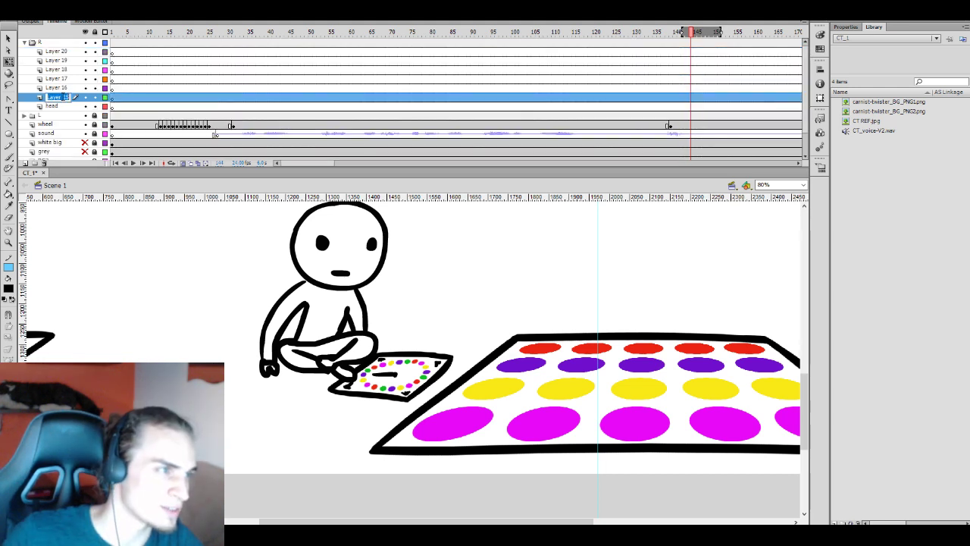
type("ey")
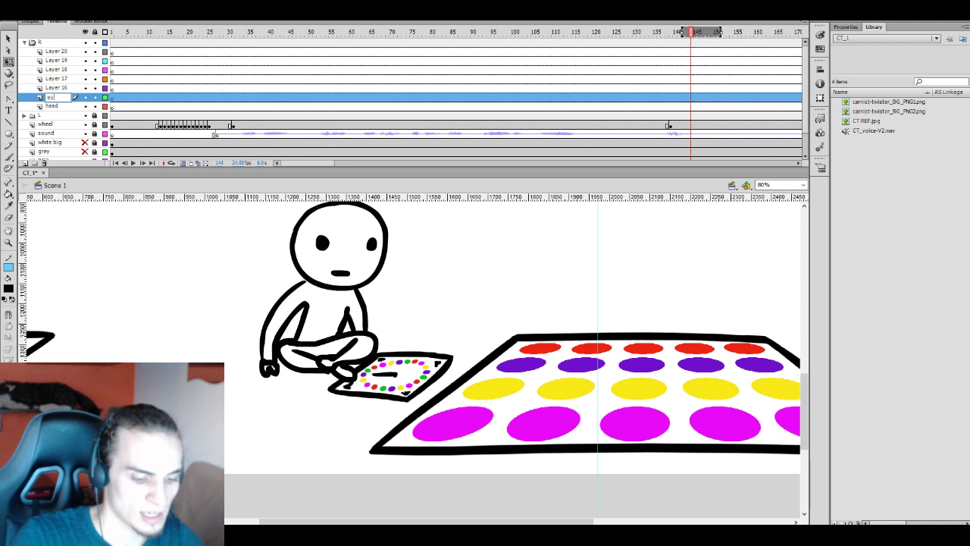
type("es")
left_click(53, 80)
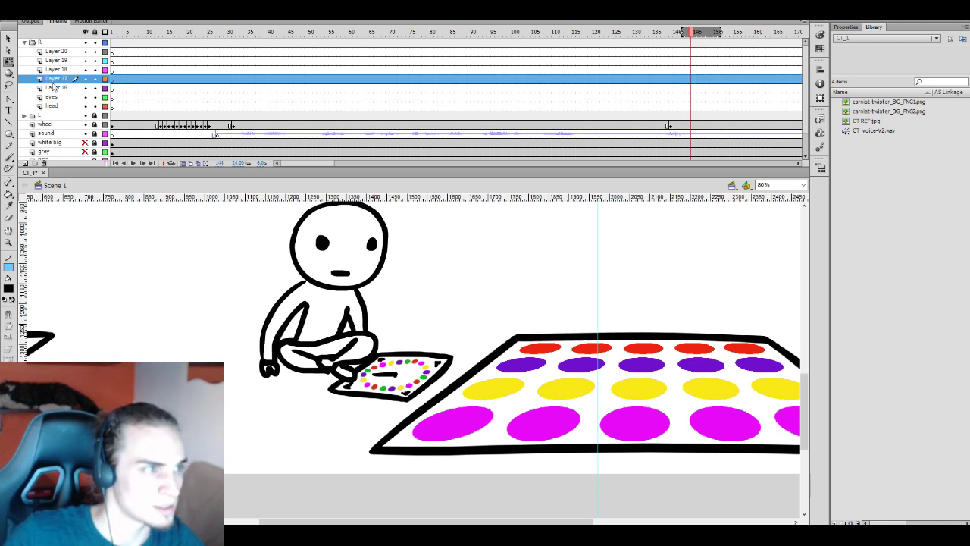
double_click(55, 88)
type("m")
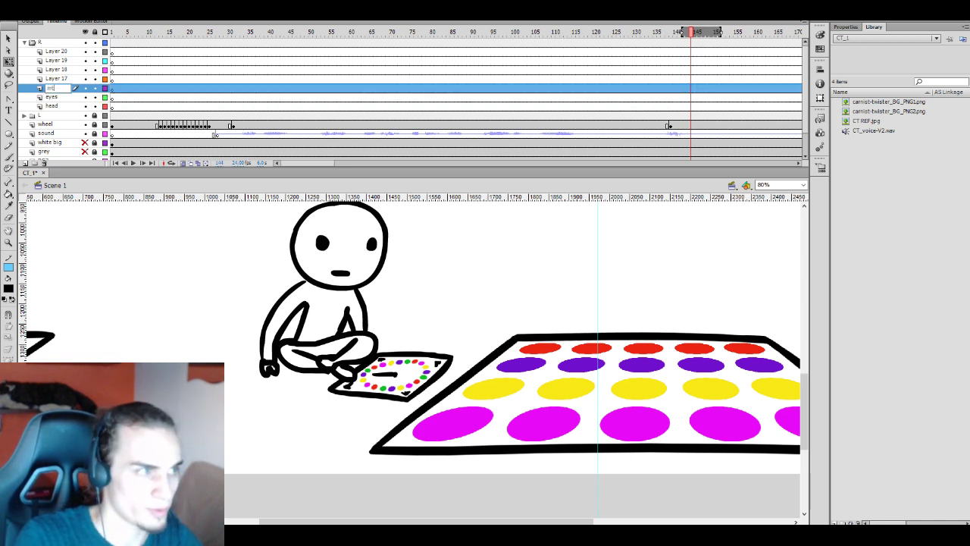
type("th cls")
key("Return")
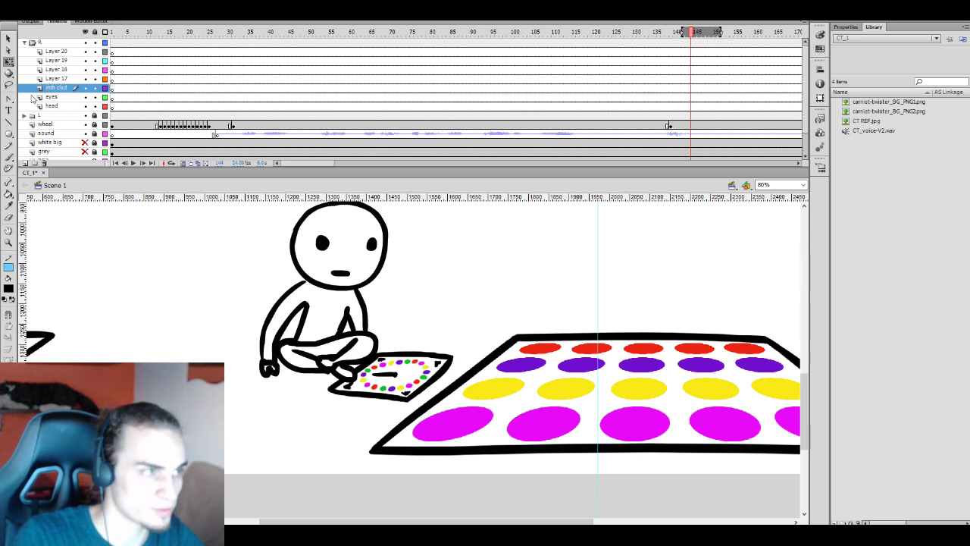
type("d")
Rename the two layers above mth clsd in the R folder as mth hlf and mth opn
double_click(54, 78)
type("mth h")
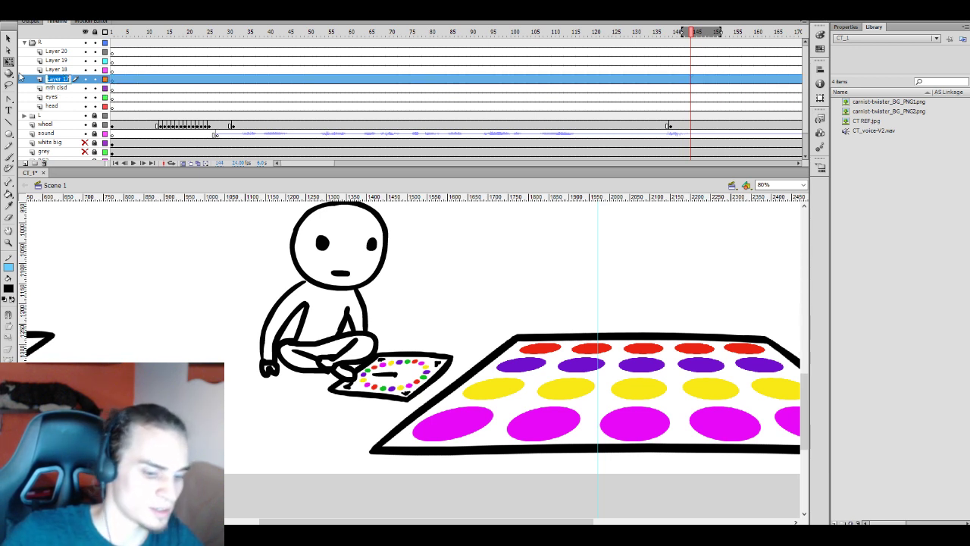
type("lf")
key("Return")
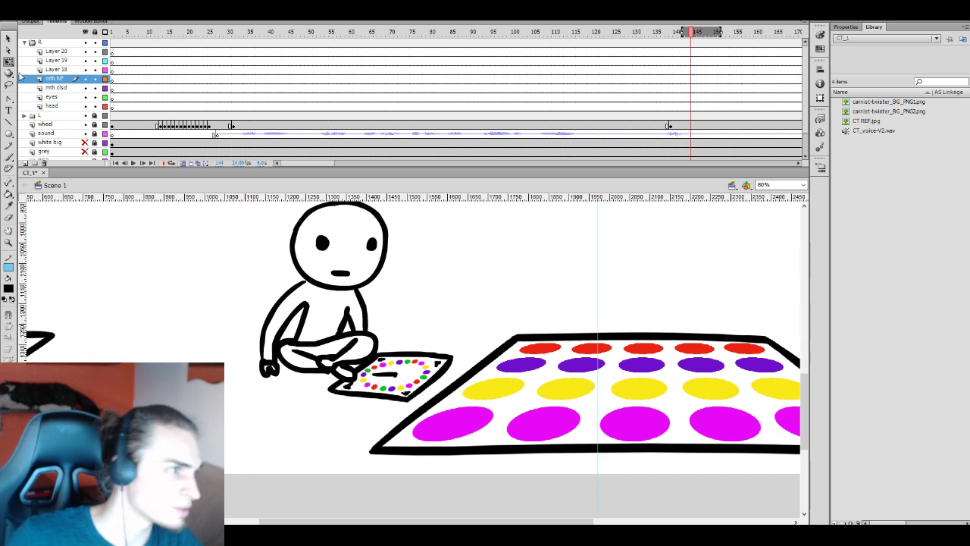
double_click(55, 69)
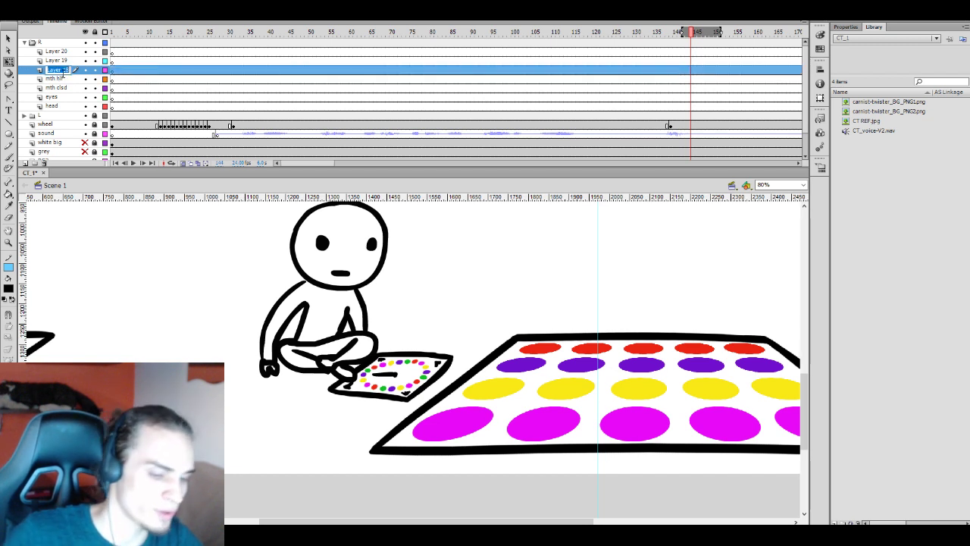
type("mth opn")
key("Return")
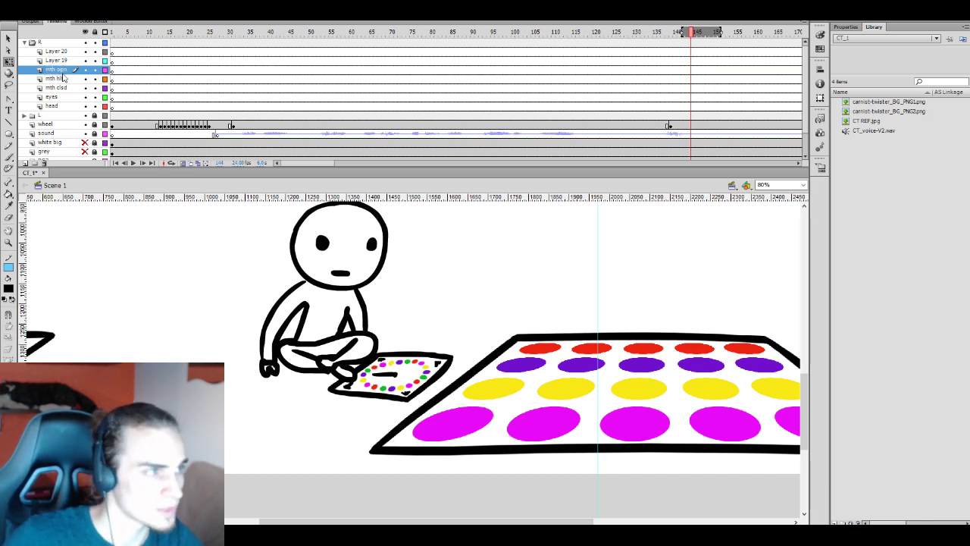
Make the hidden ref, grey and white big layers visible
scroll(79, 152, "down", 1)
left_click(85, 151)
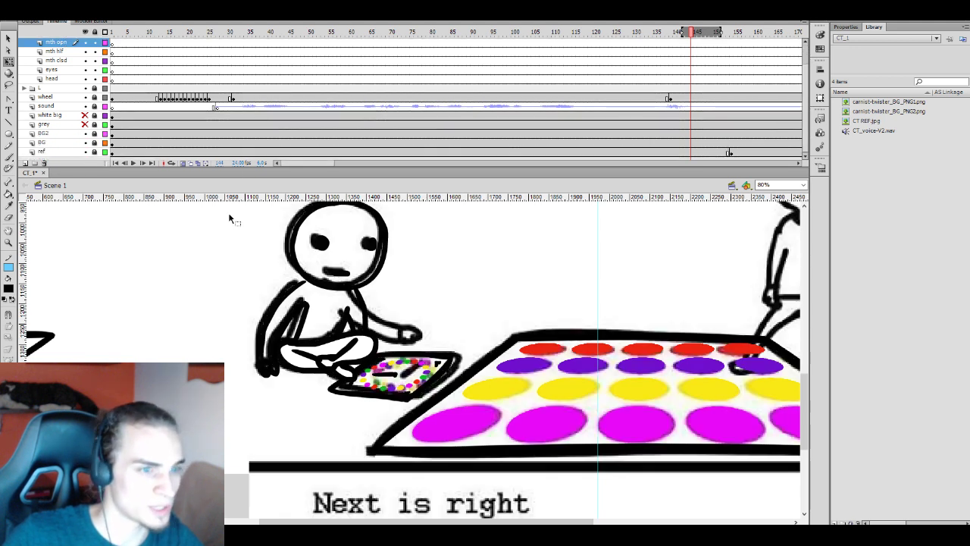
left_click(85, 125)
left_click(85, 124)
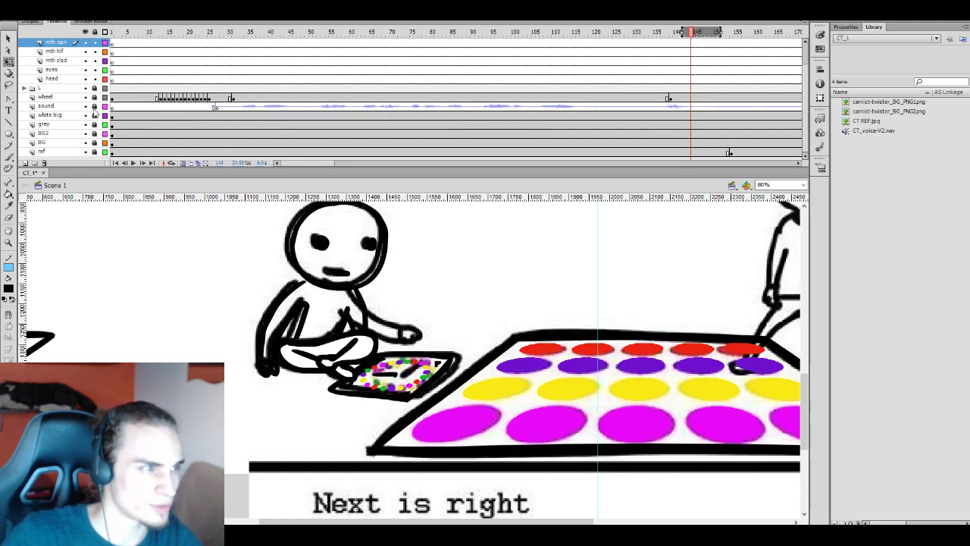
Turn on the white big layer to fade the reference artwork, and set the stage zoom to 50%
left_click(85, 115)
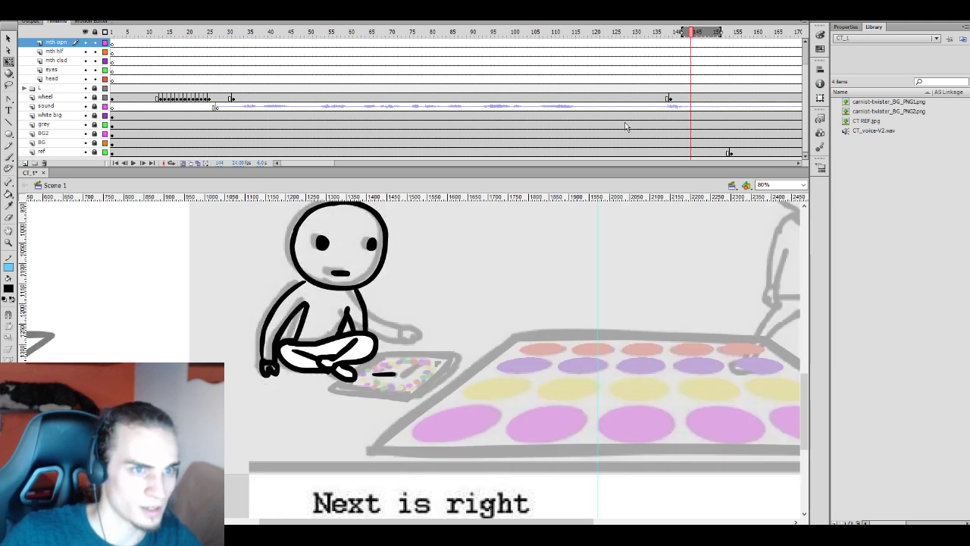
left_click_drag(609, 281, 361, 401)
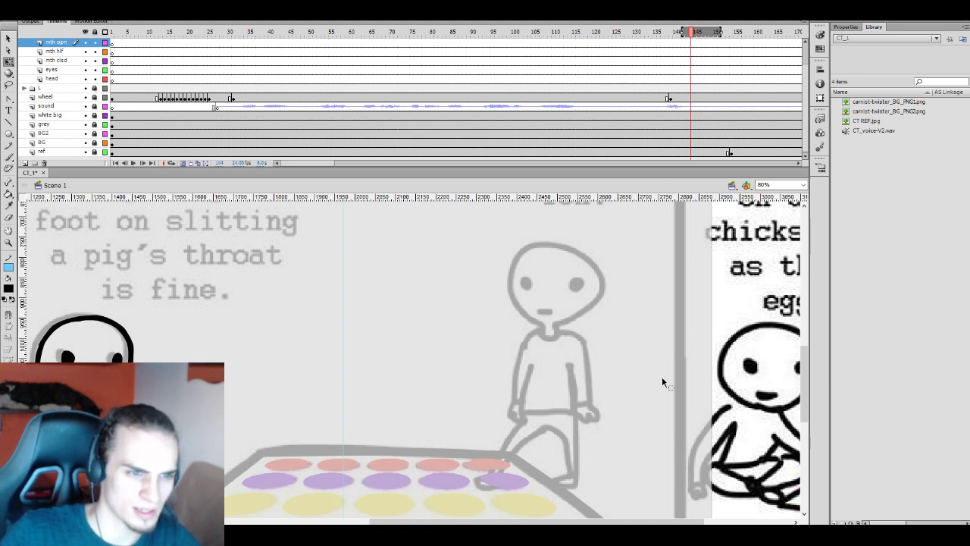
left_click(760, 186)
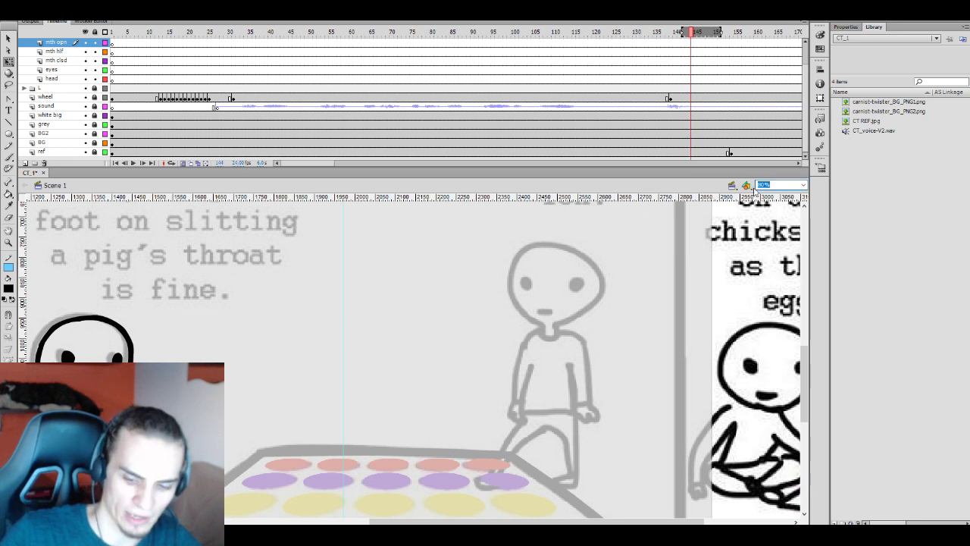
type("50")
key("Return")
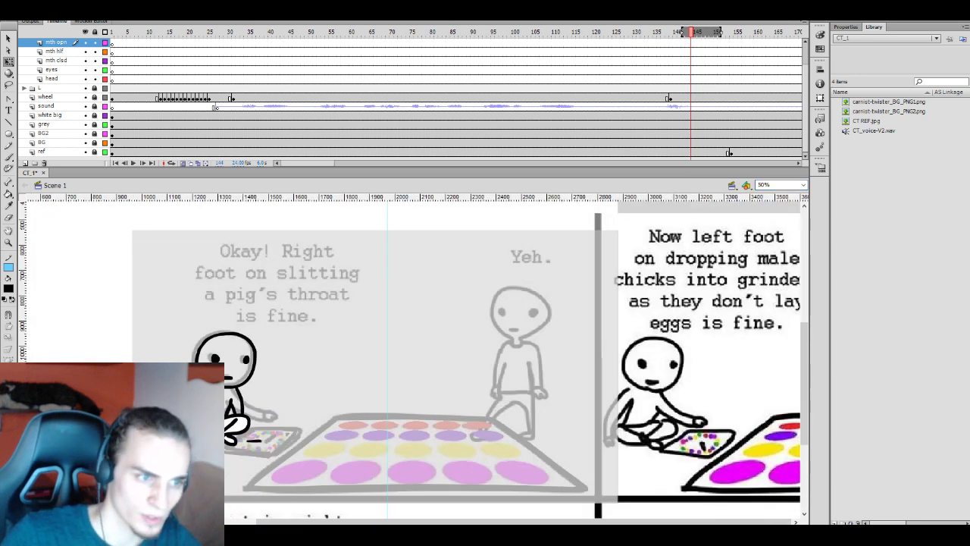
Compare the reference panels and the left character's pose at frames 153, 28, 34 and 29
left_click(731, 70)
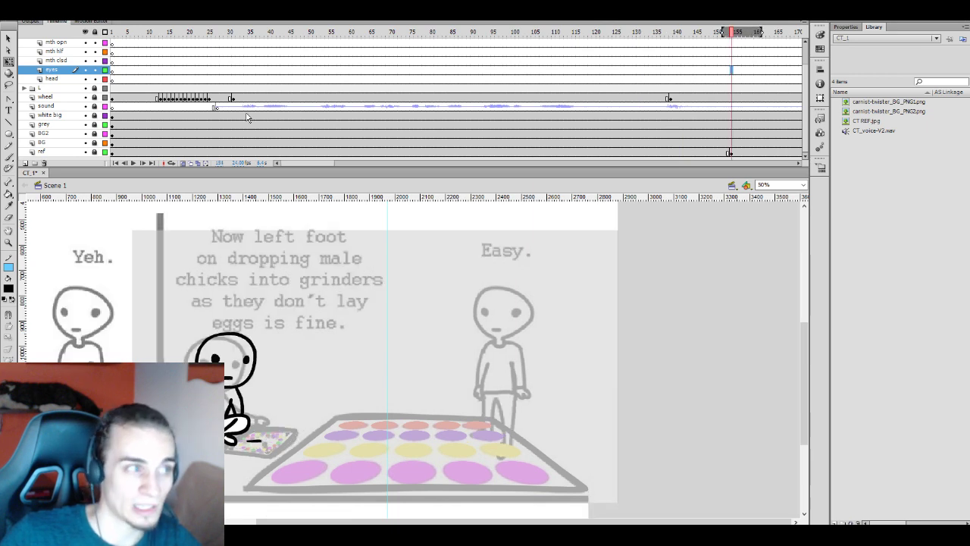
left_click(221, 80)
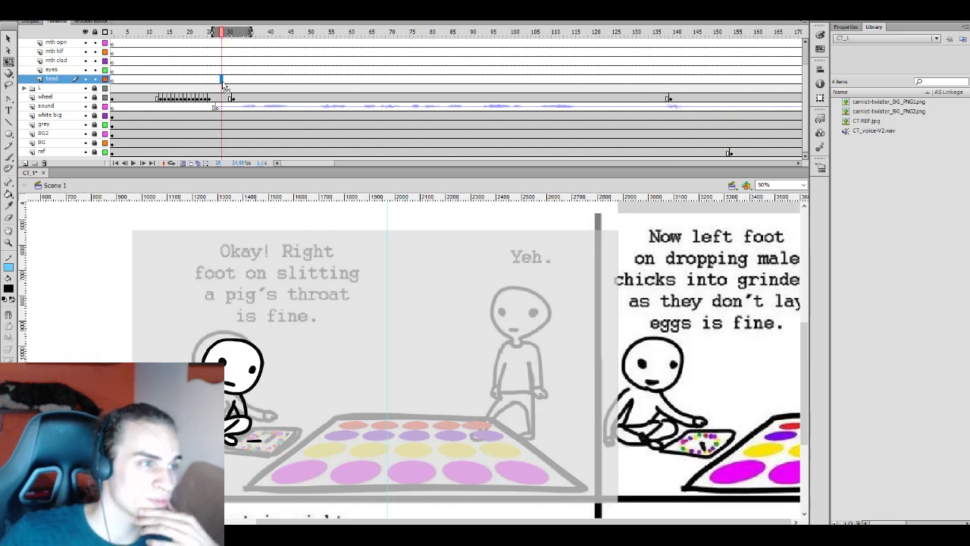
left_click(244, 88)
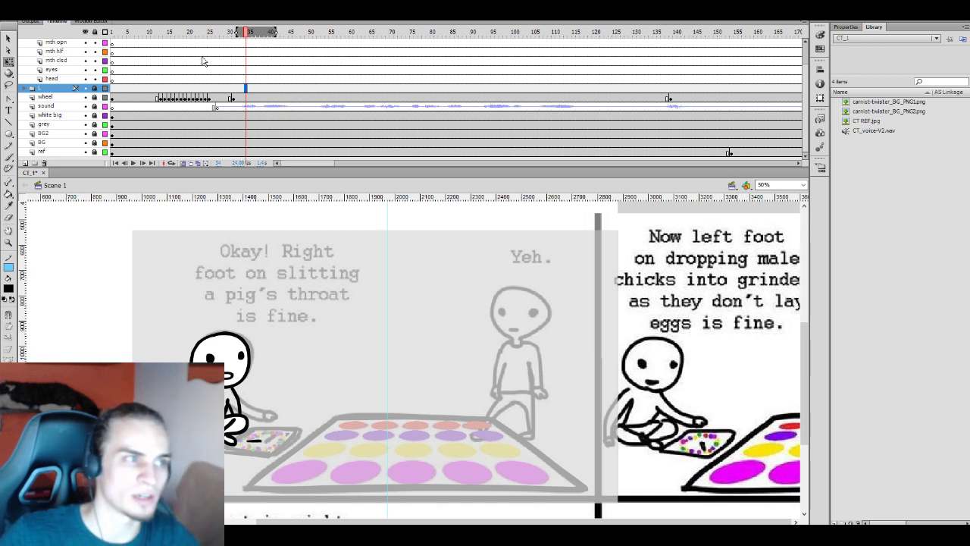
left_click(225, 69)
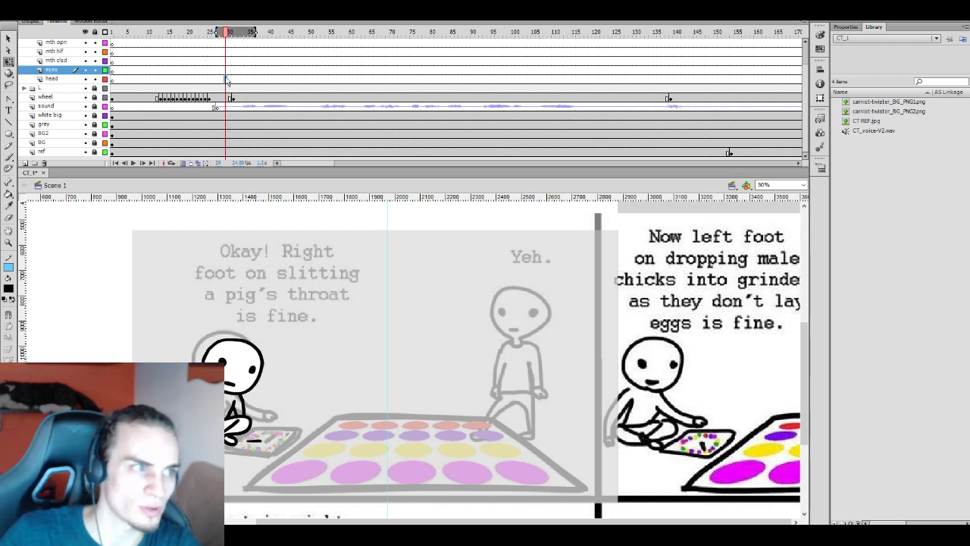
left_click(226, 79)
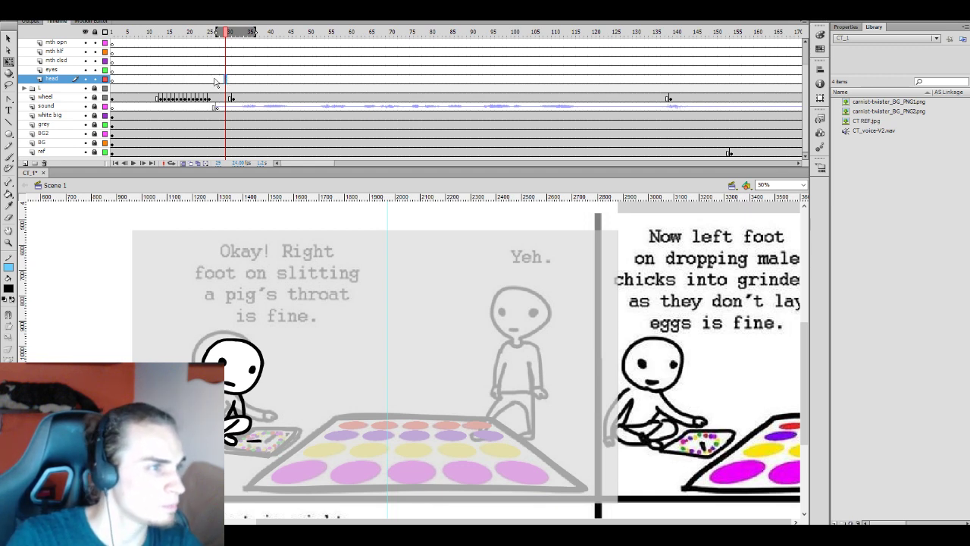
left_click(223, 80)
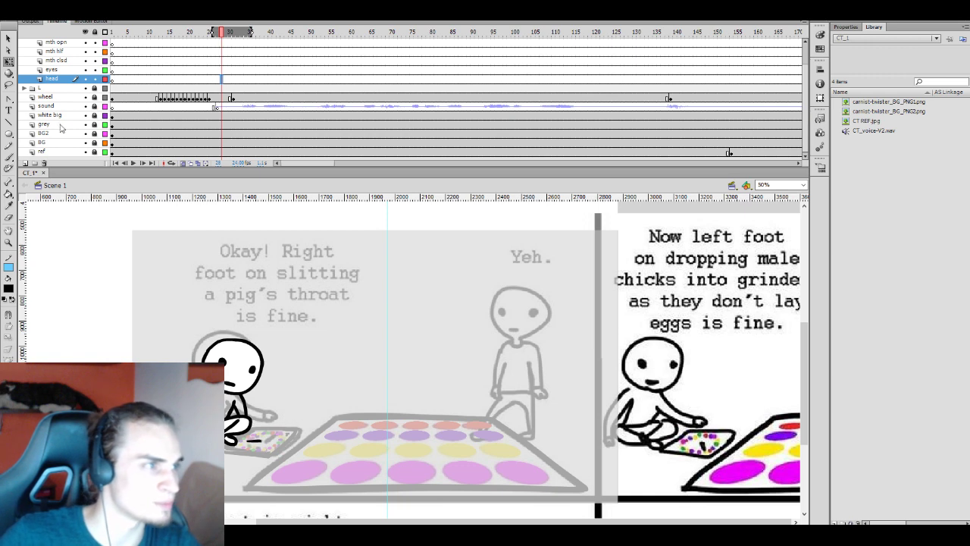
Rename Layer 19 in the R folder as body and move it below the head layer
scroll(86, 106, "up", 1)
scroll(86, 106, "up", 1)
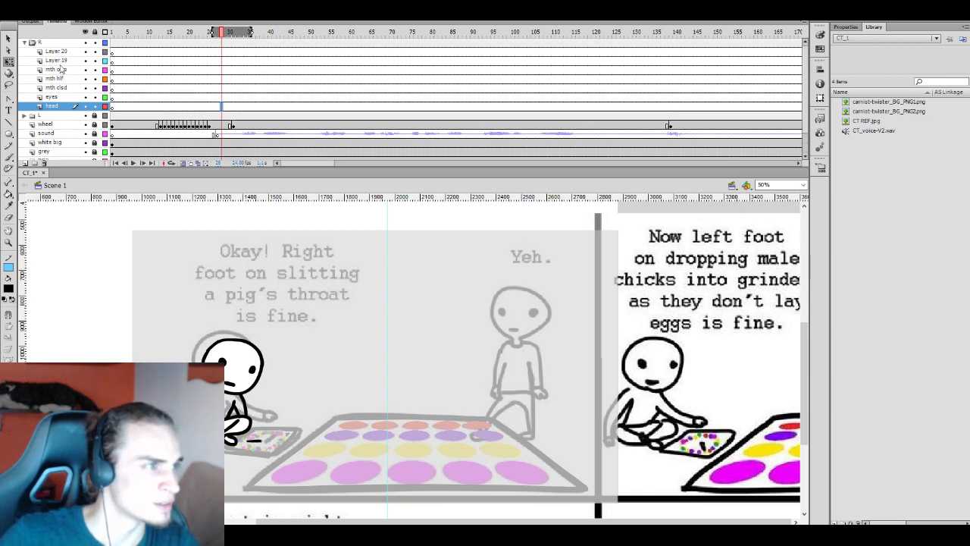
double_click(57, 60)
type("body")
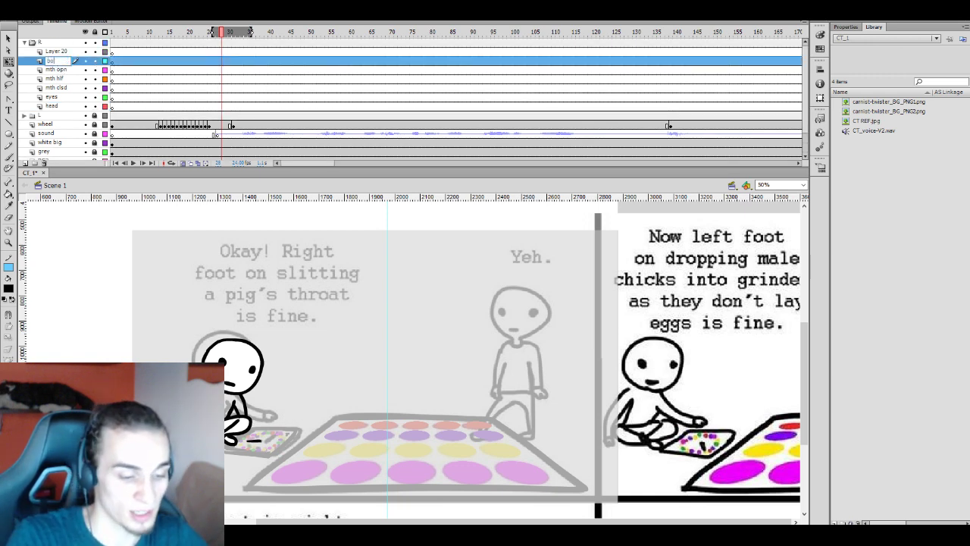
key("Return")
left_click_drag(56, 65, 67, 115)
Rename Layer 20 in the R folder as arm fg and add a new layer named arm bg above it
double_click(55, 51)
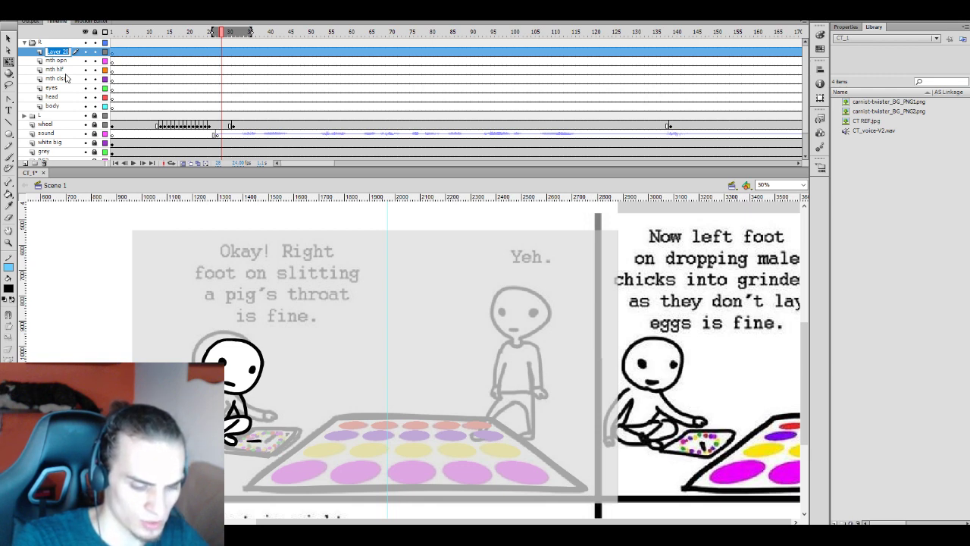
type("arm fg")
key("Return")
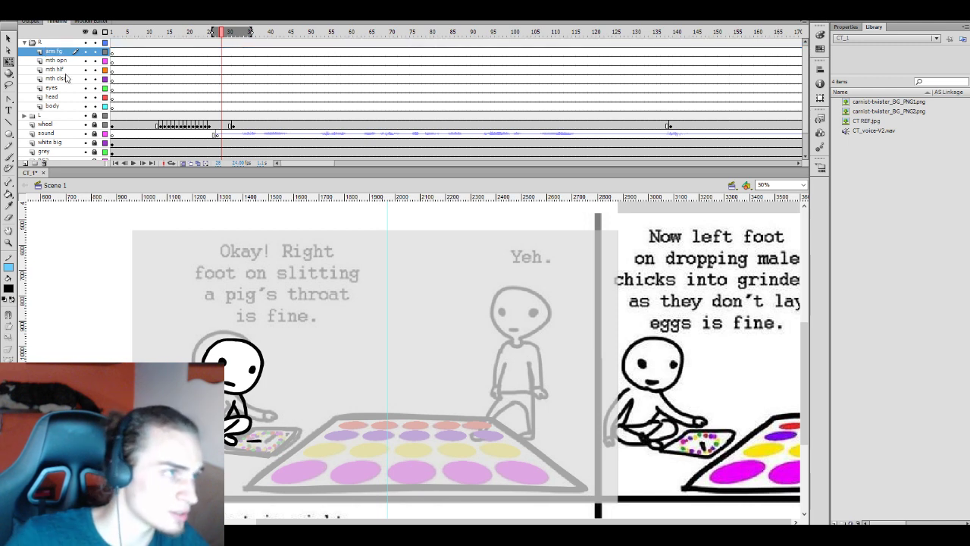
left_click(25, 163)
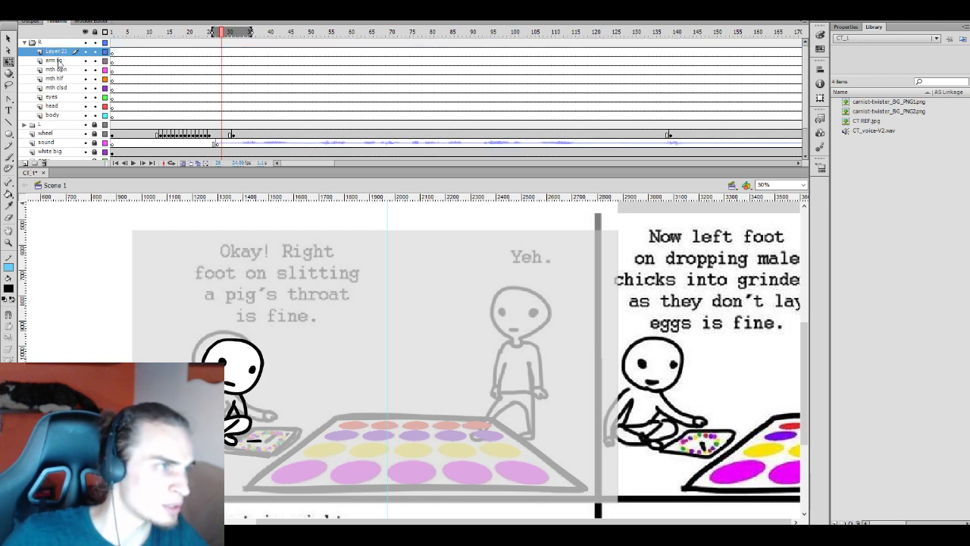
double_click(57, 51)
type("arm bg")
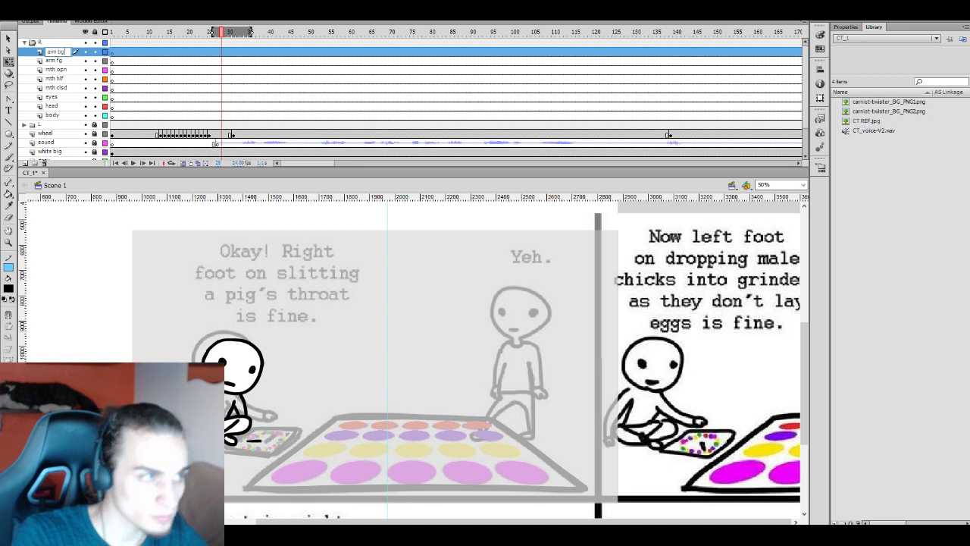
key("Return")
Reorder the R folder so arm bg sits below body and arm fg sits between head and body
left_click(57, 53)
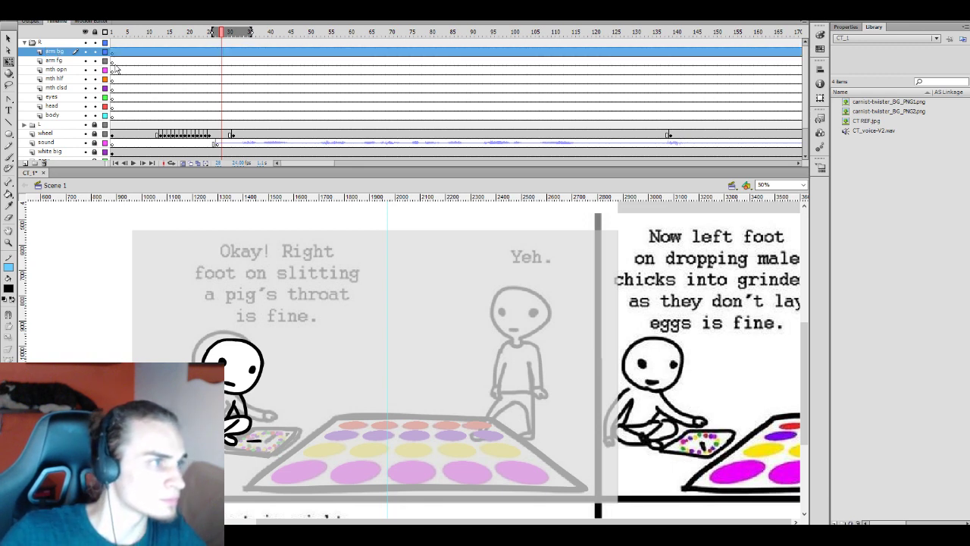
left_click_drag(58, 56, 62, 119)
left_click(58, 53)
left_click_drag(58, 55, 66, 109)
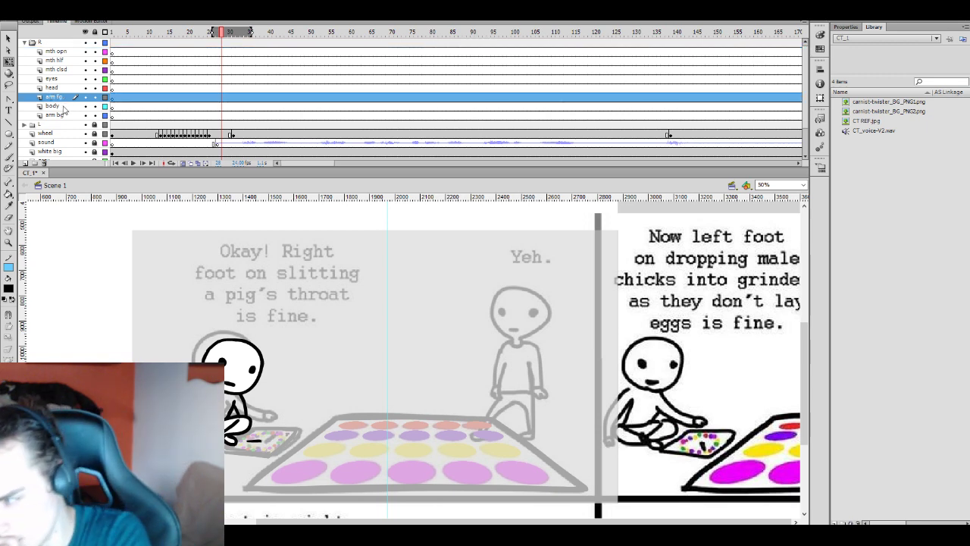
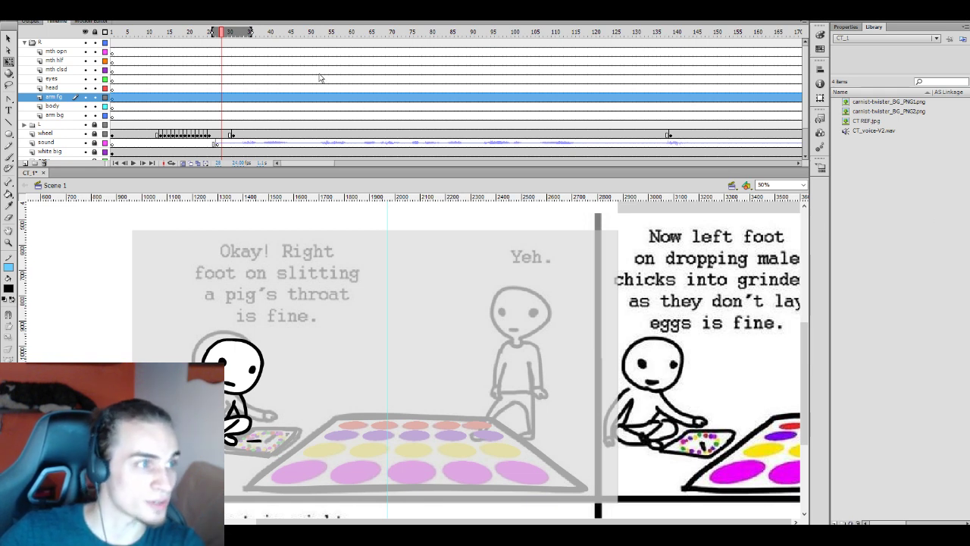
Inspect the left character's animation between frames 8 and 31 to find the frame where the talking pose starts
left_click(190, 78)
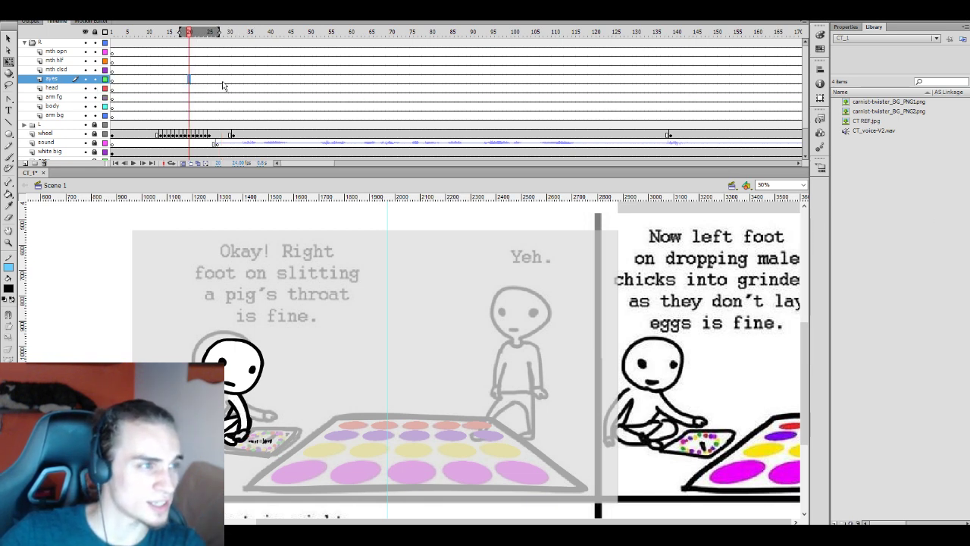
left_click(157, 89)
left_click(156, 108)
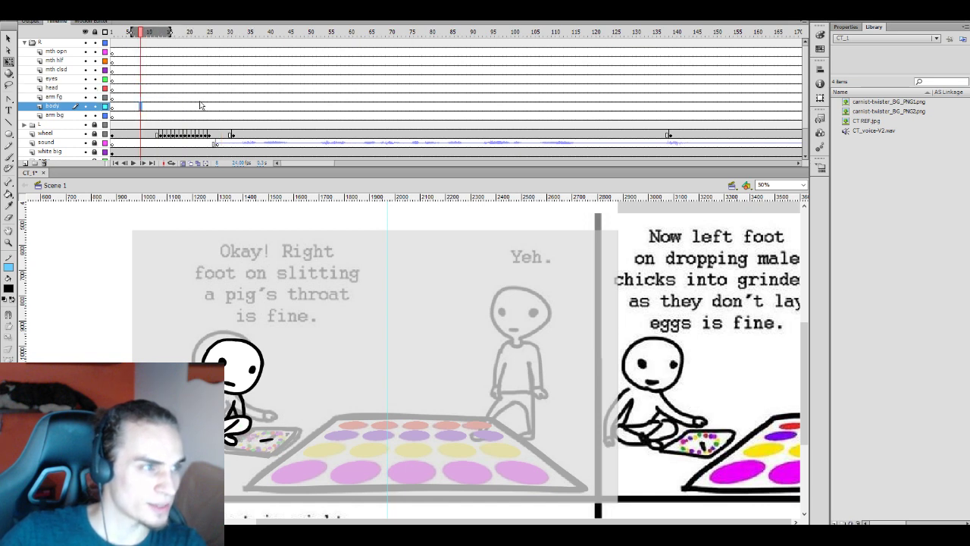
left_click(211, 109)
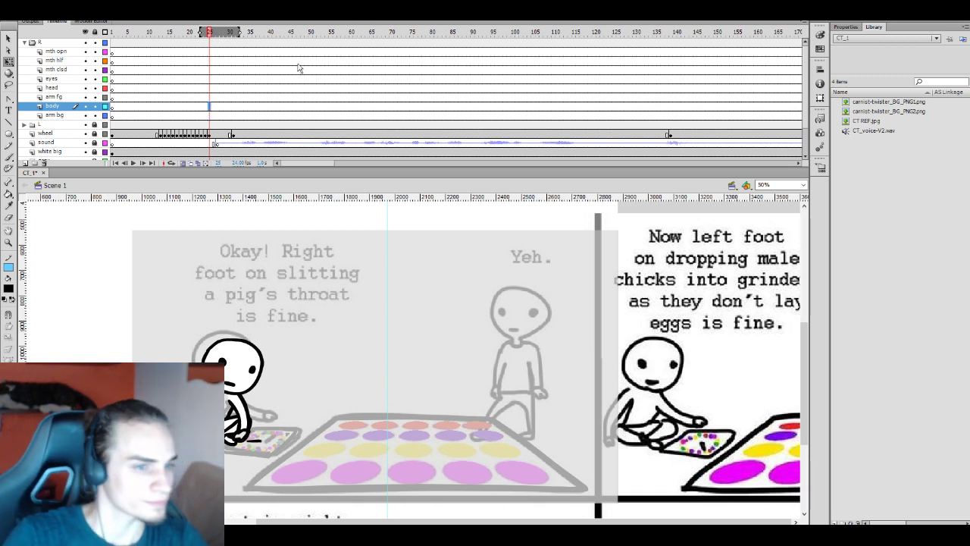
left_click(217, 97)
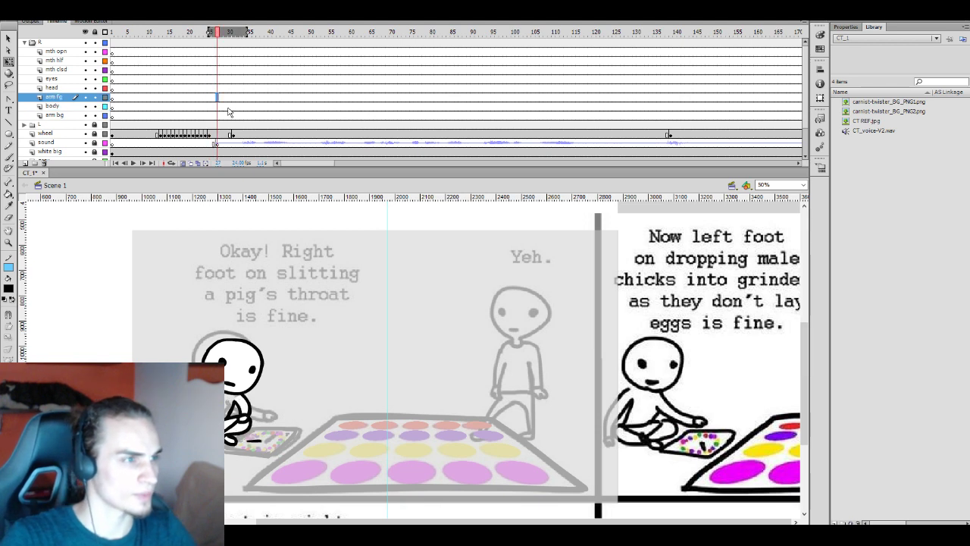
left_click(230, 106)
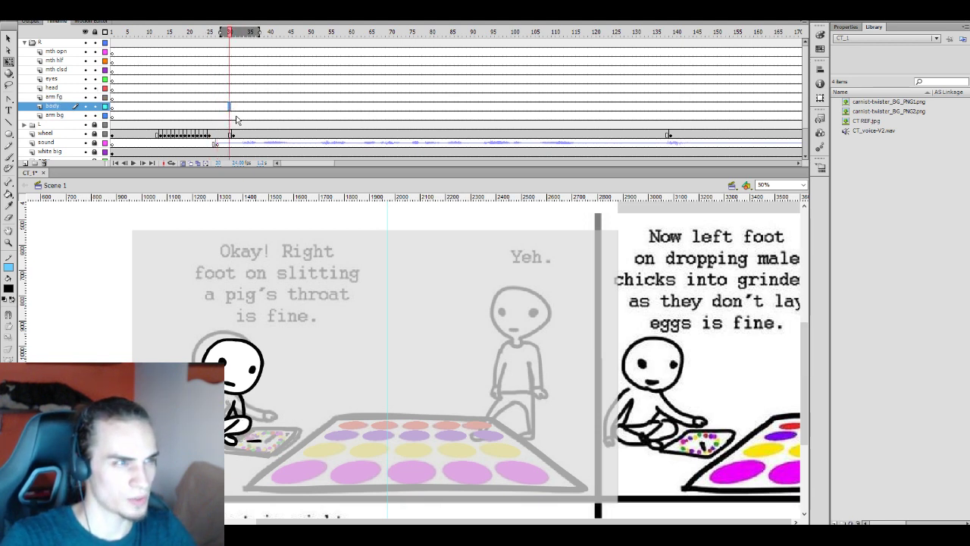
left_click(234, 106)
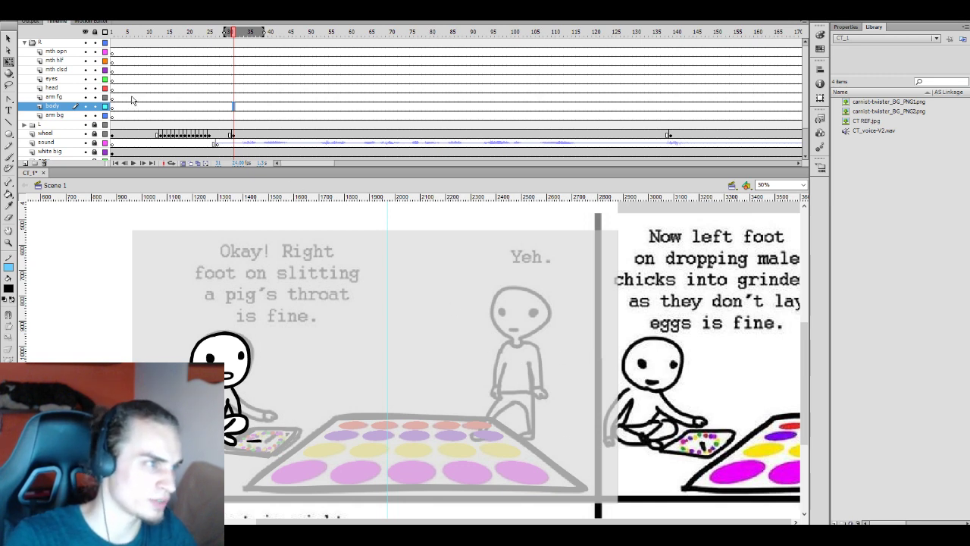
Trace the right character's head outline over the reference with the black Brush on the head layer, with the playhead at frame 31
left_click(233, 88)
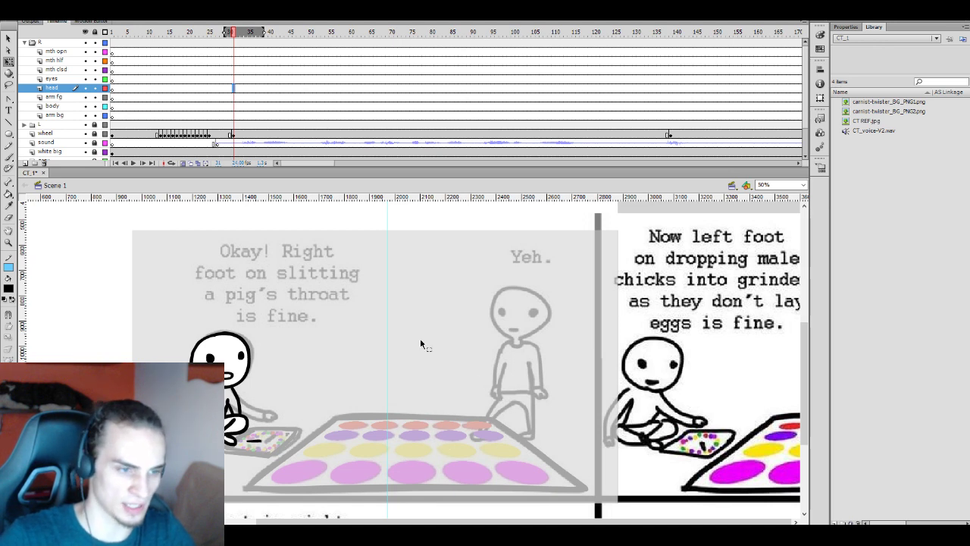
key("i")
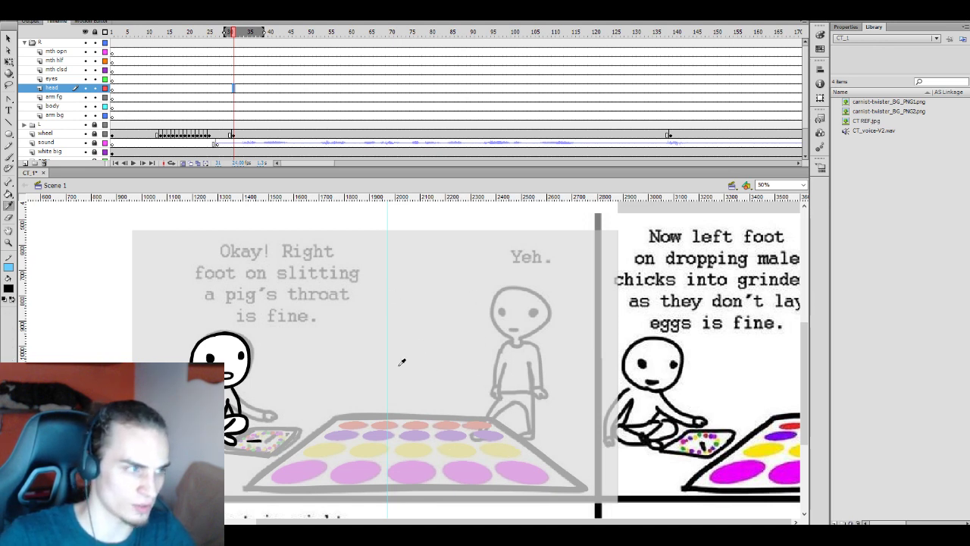
left_click(11, 287)
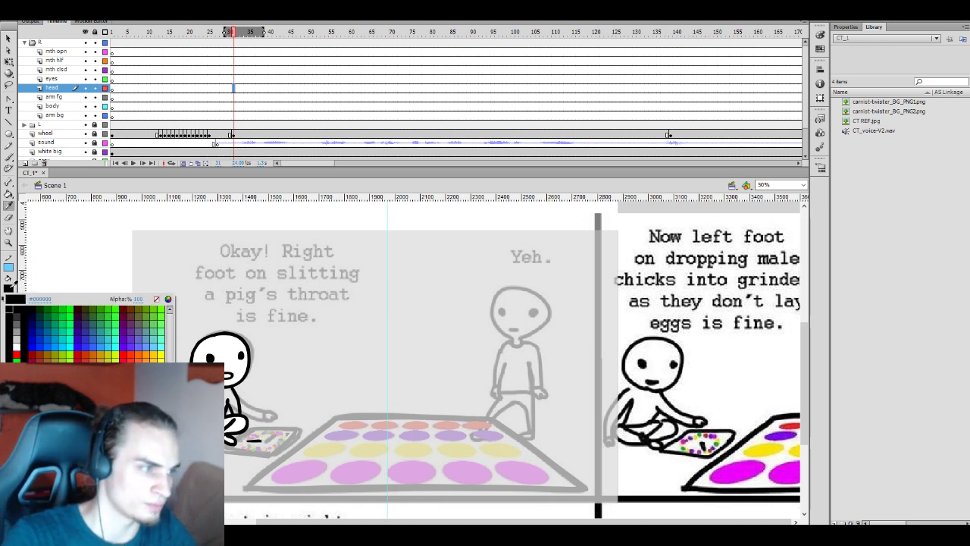
key("Escape")
key("b")
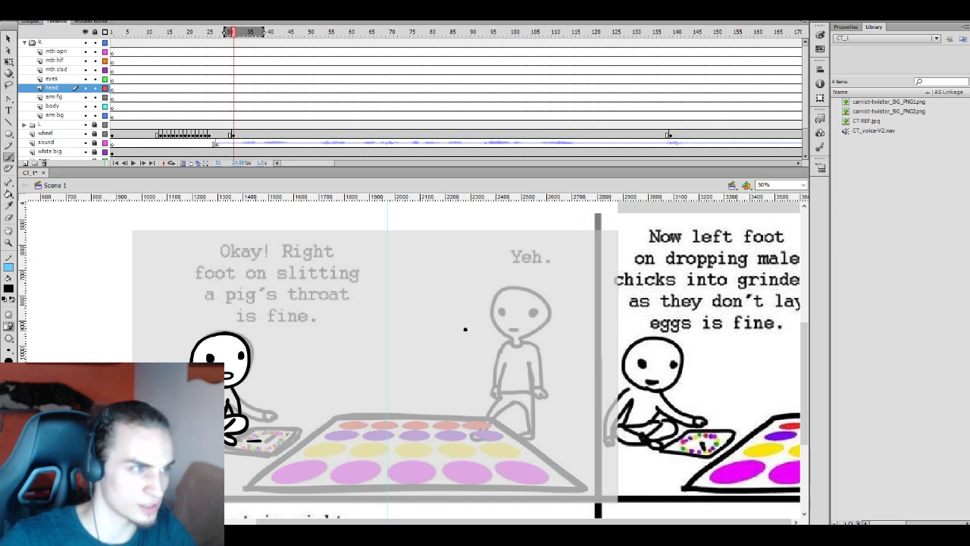
left_click(773, 186)
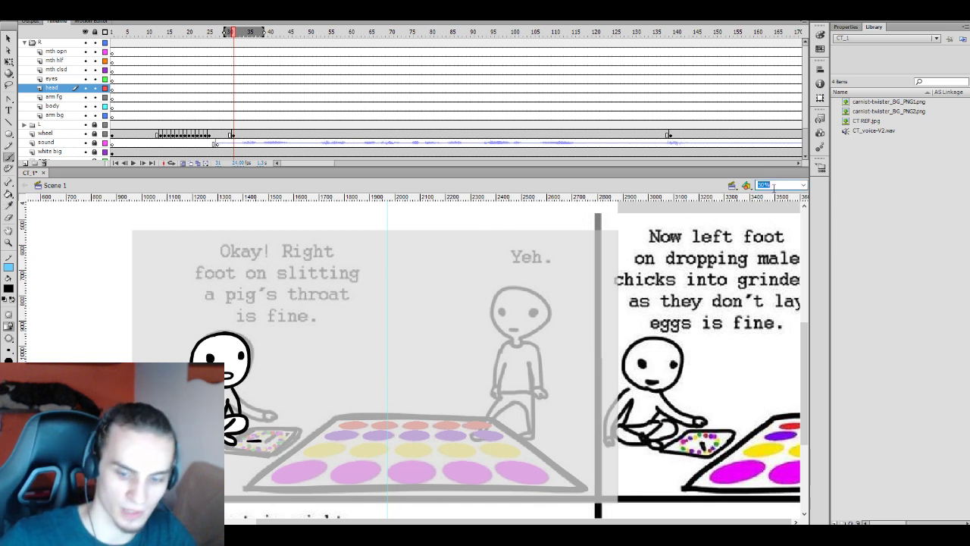
type("60")
key("Return")
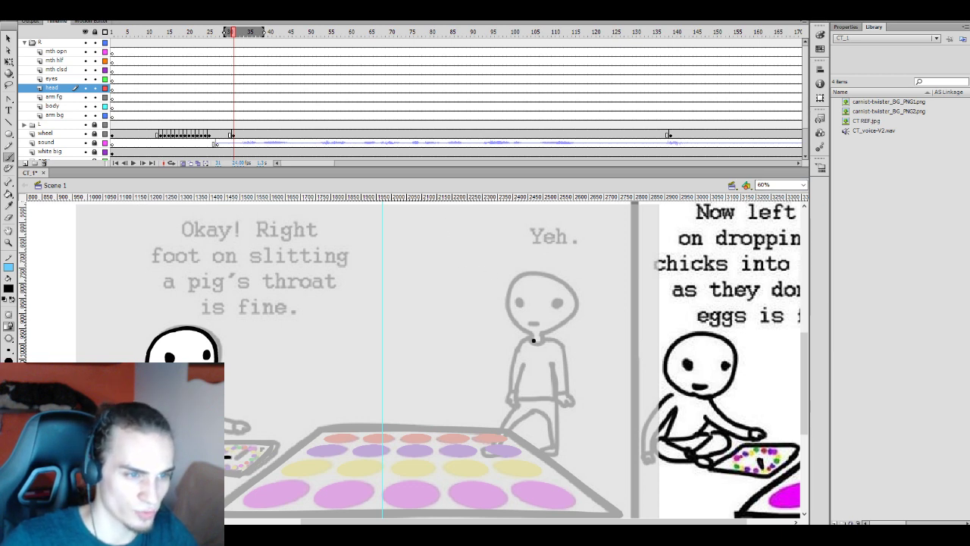
left_click_drag(533, 338, 516, 304)
key("ctrl+z")
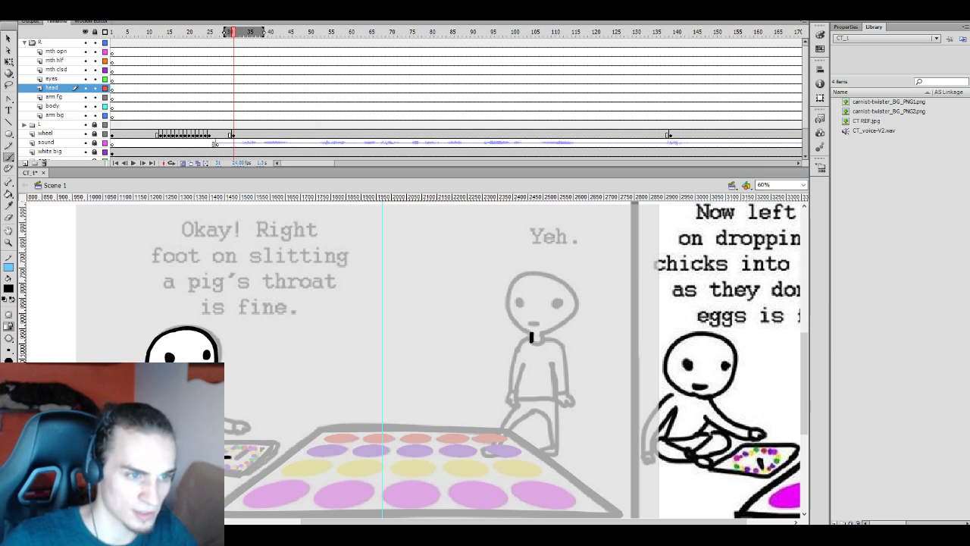
mouse_move(532, 336)
left_mouse_down()
mouse_move(508, 315)
mouse_move(511, 282)
mouse_move(541, 273)
mouse_move(572, 286)
mouse_move(577, 312)
mouse_move(539, 332)
left_mouse_up()
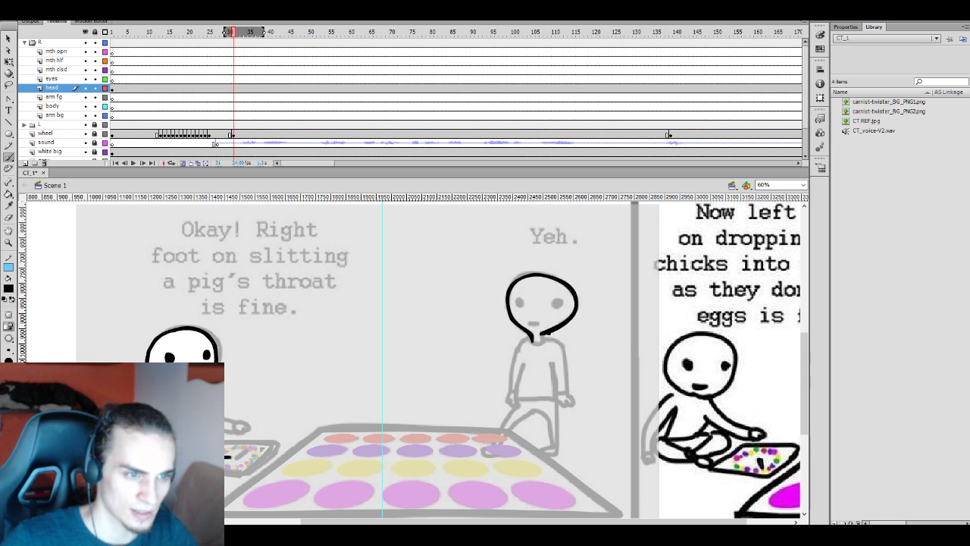
Refine the right character's head outline with Free Transform and close it at the neck with the black Brush on the head layer
key("v")
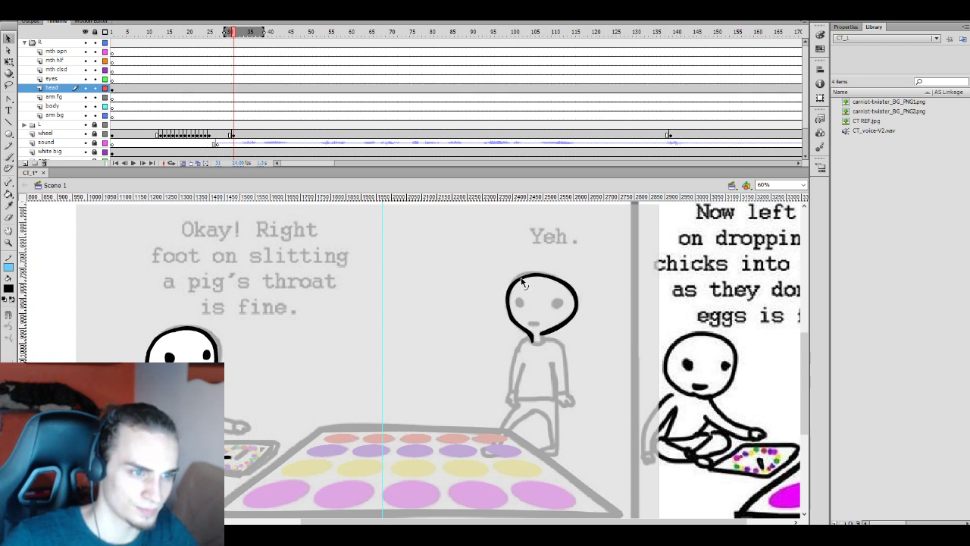
left_click(524, 280)
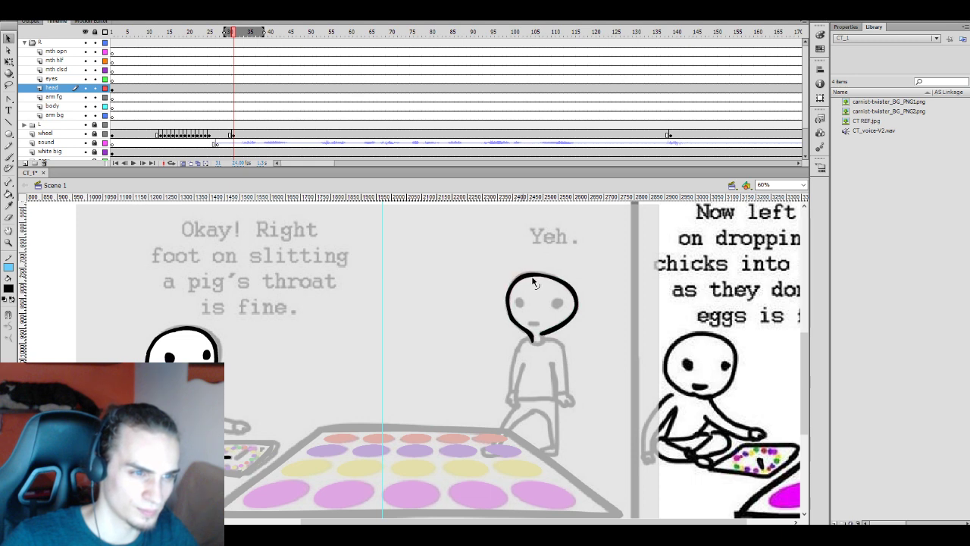
key("q")
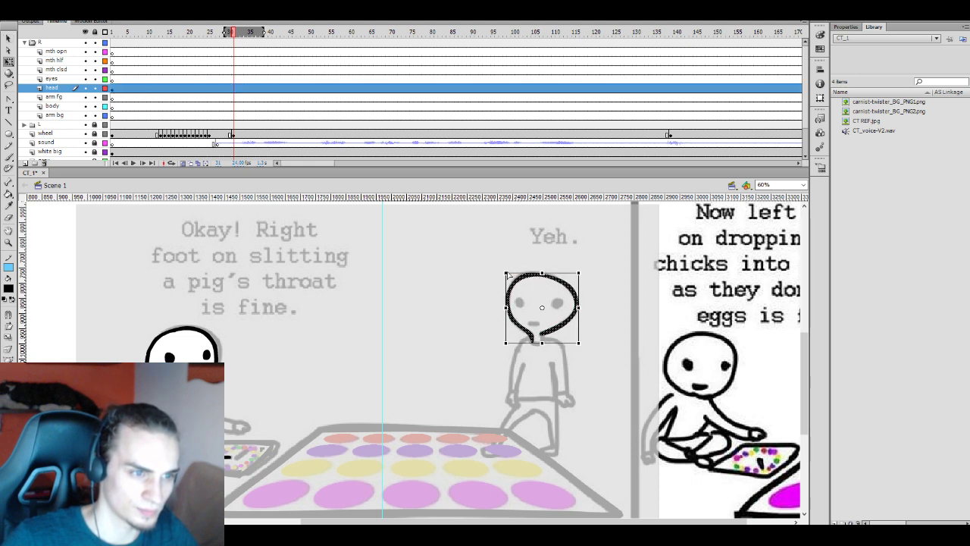
left_click(552, 327)
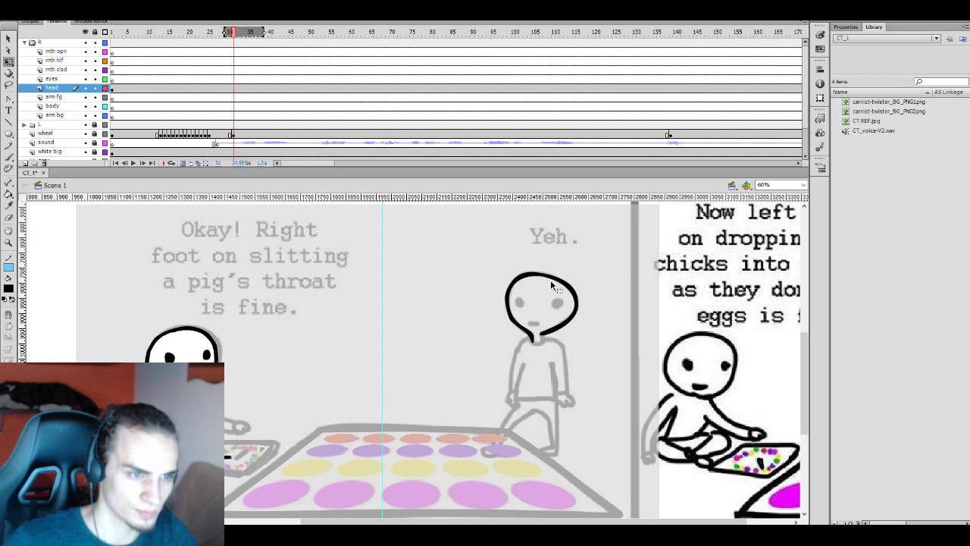
left_click(549, 278)
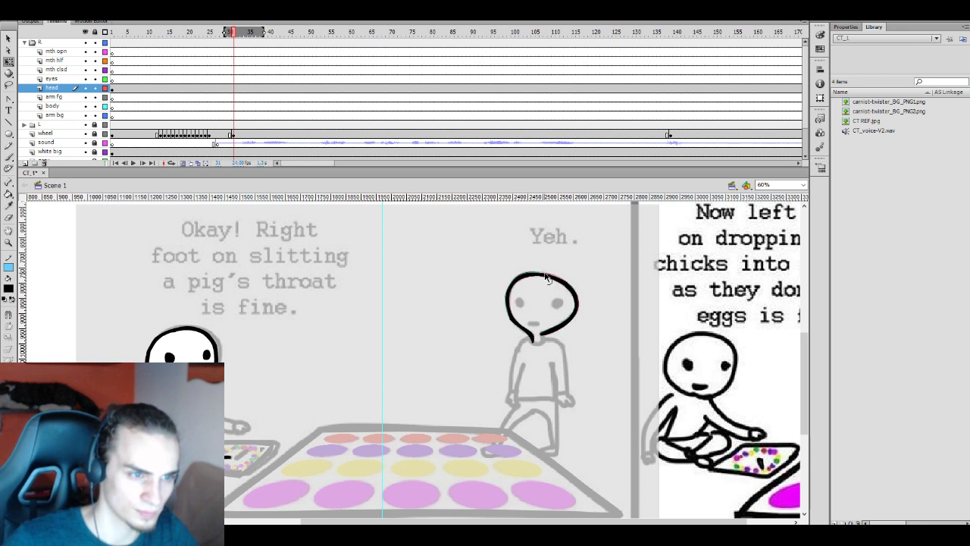
left_click(566, 265)
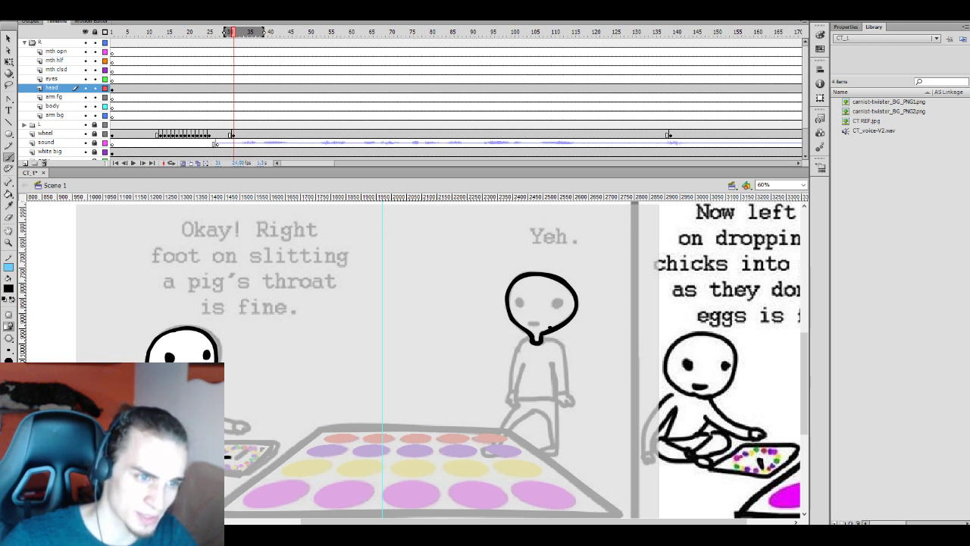
key("e")
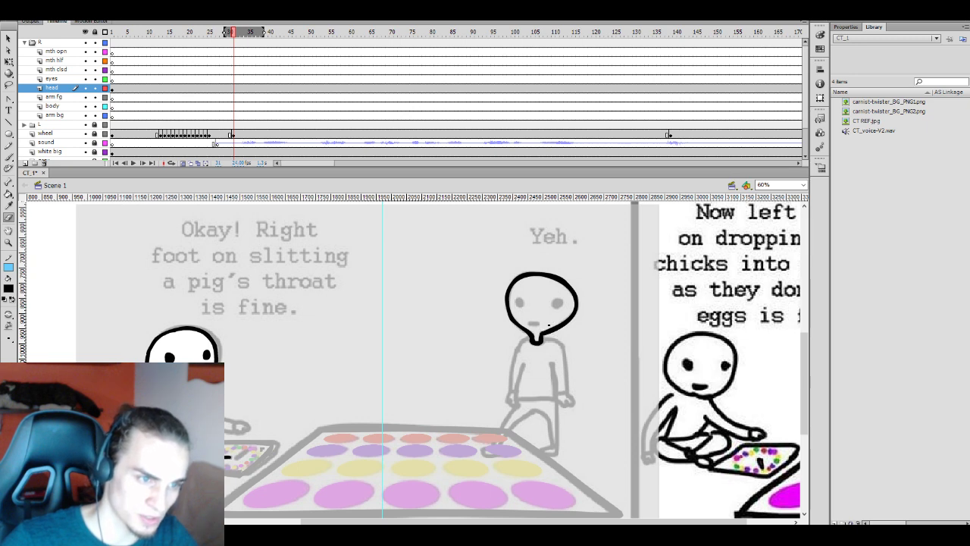
key("b")
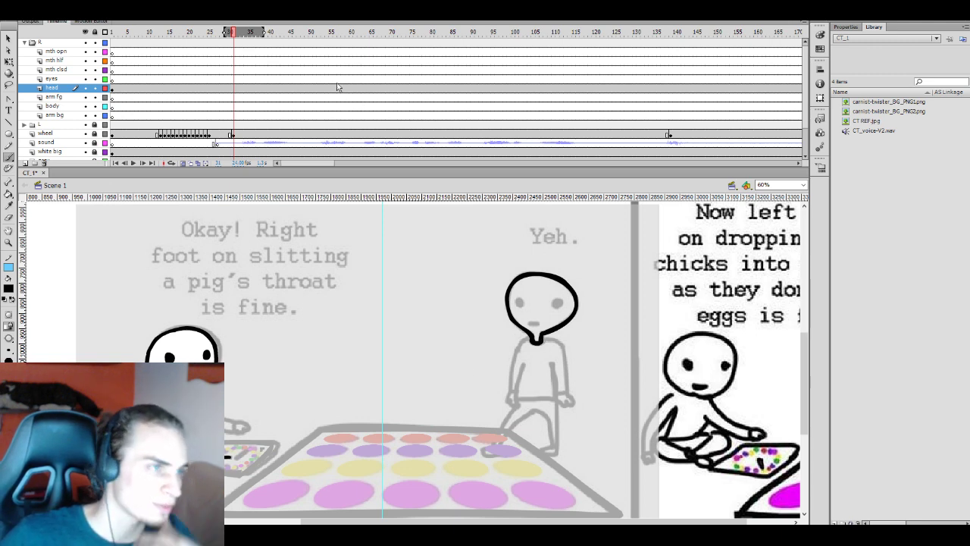
Paint the right character's left-hand eye as a black dot over the reference on the eyes layer, with the playhead at frame 7
left_click(221, 115)
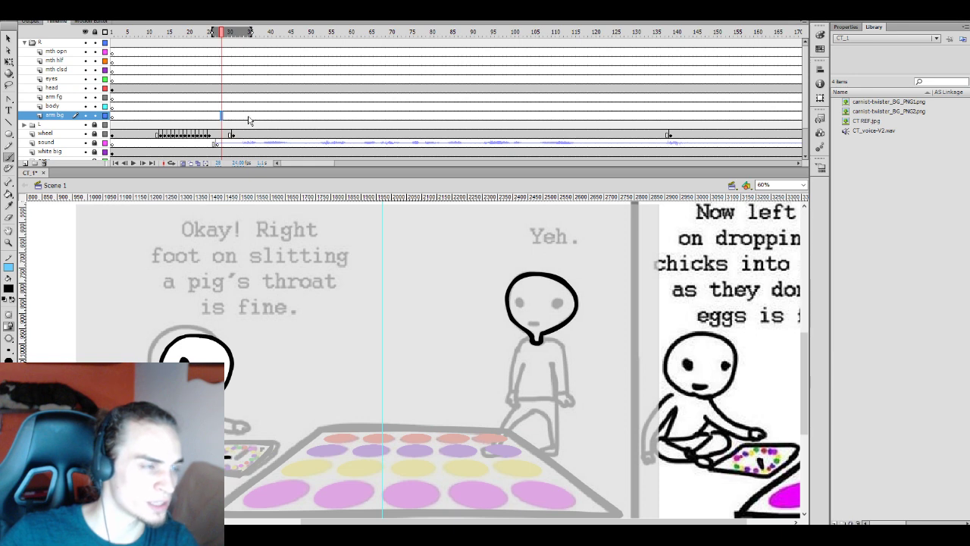
key("Return")
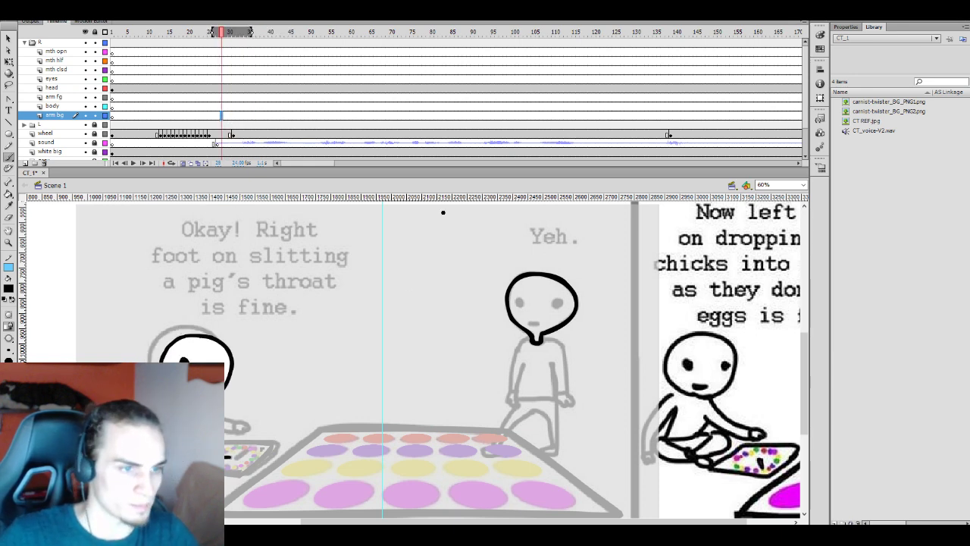
left_click(132, 91)
left_click(138, 80)
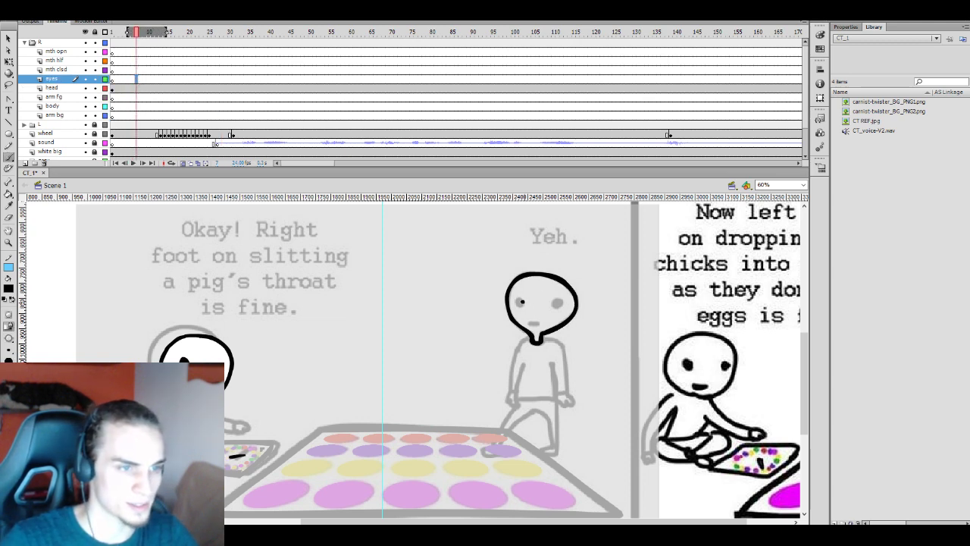
left_click(521, 303)
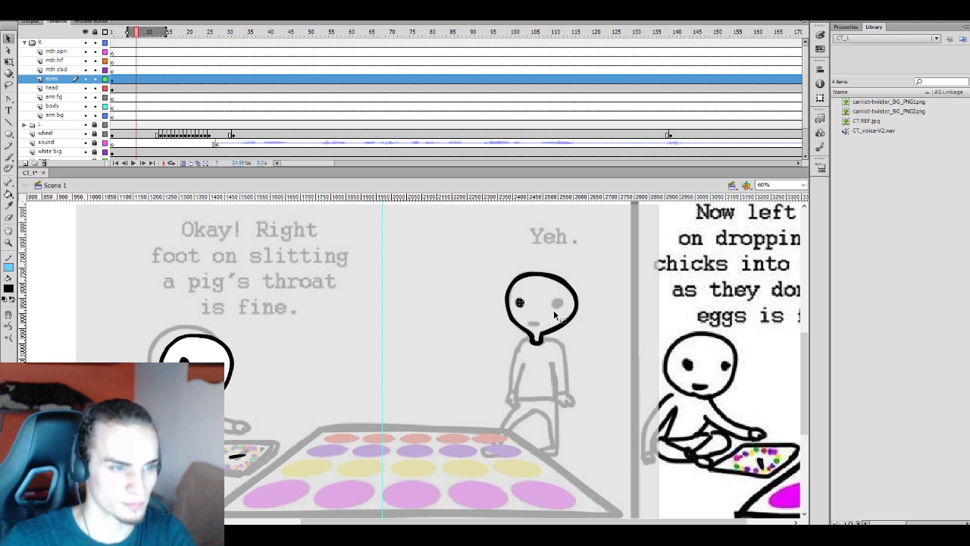
Paint the right character's other eye as a black dot on the eyes layer and adjust it to match the reference
key("b")
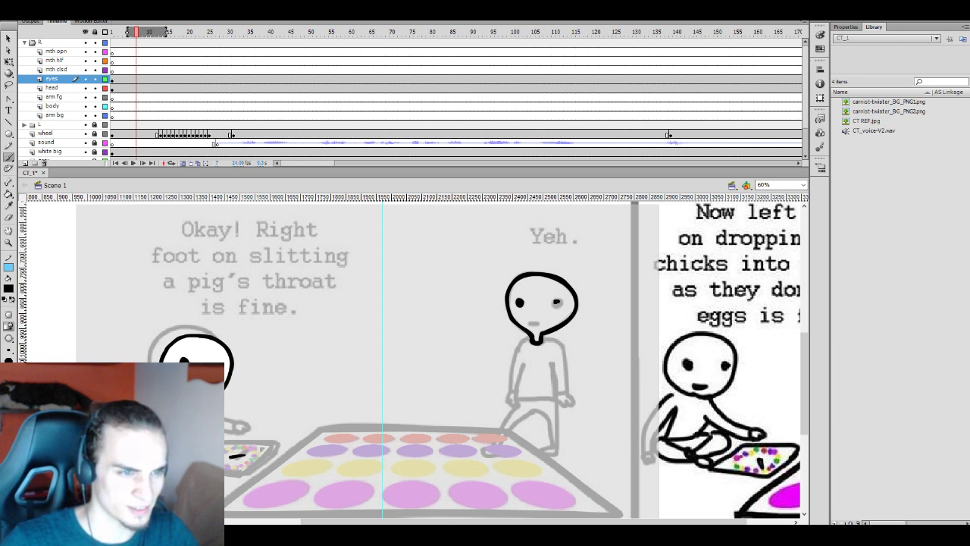
left_click(558, 303)
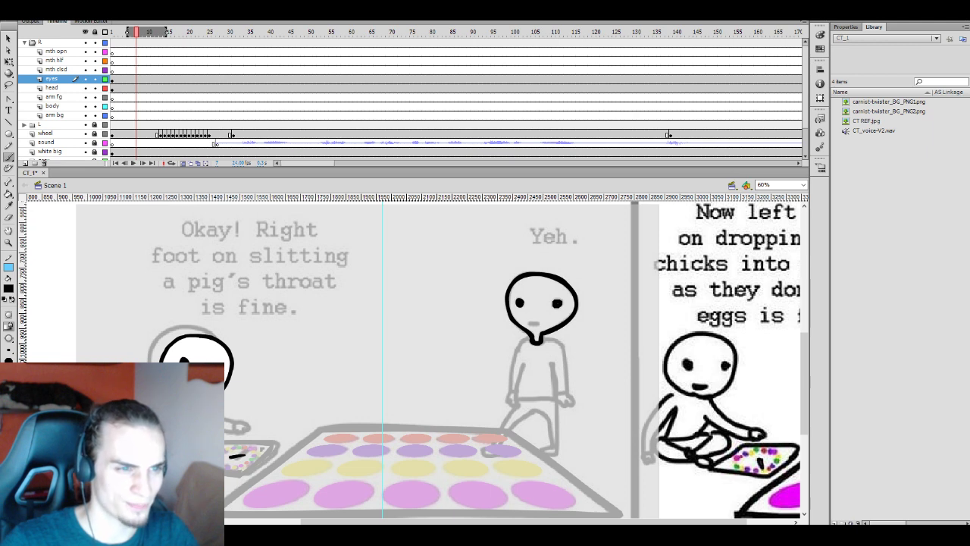
left_click(558, 303)
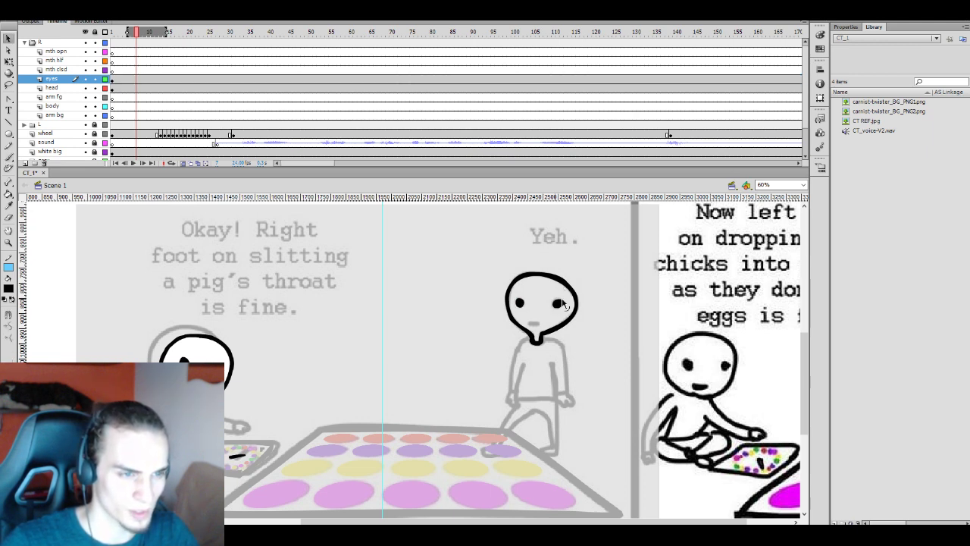
key("b")
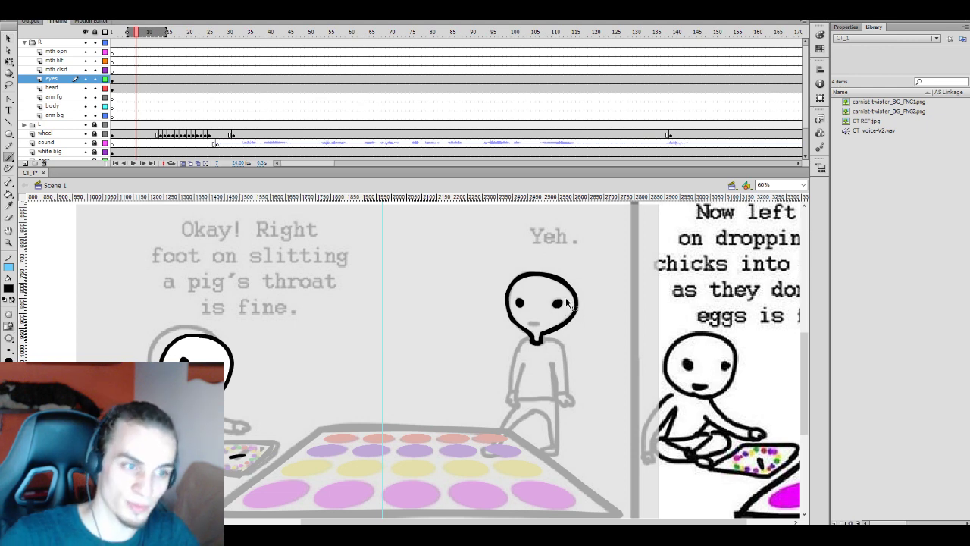
key("v")
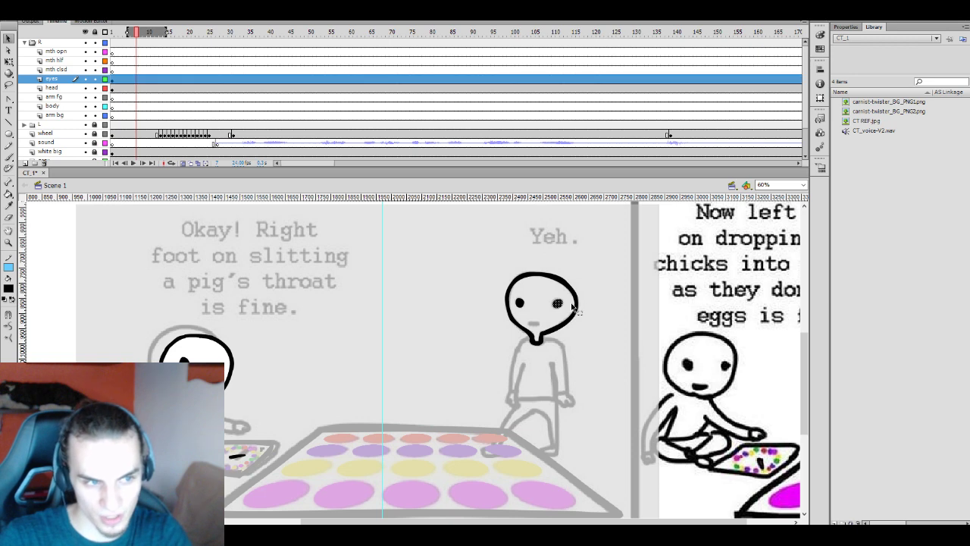
left_click(558, 303)
key("b")
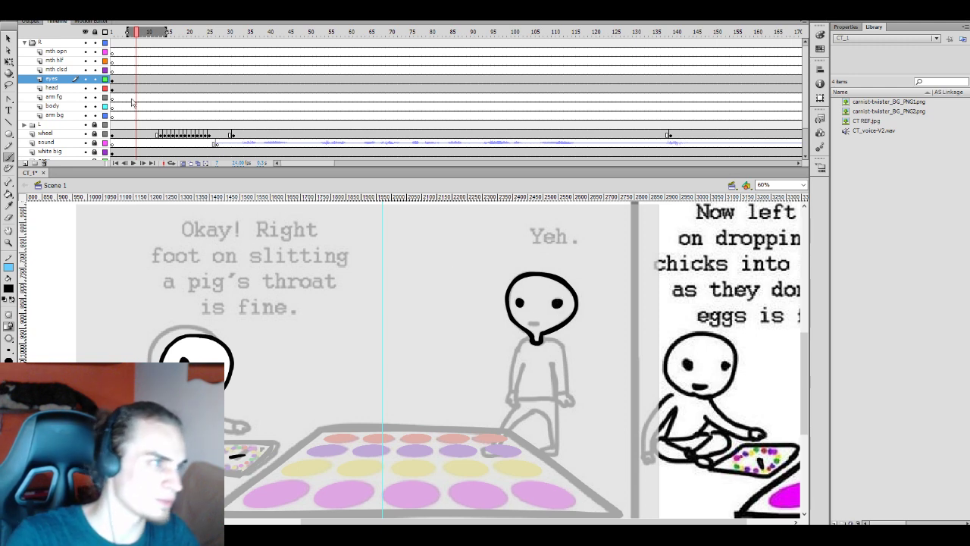
Draw the right character's closed mouth as a short black line on the mth clsd layer and fit it to the reference with Free Transform
left_click(125, 69)
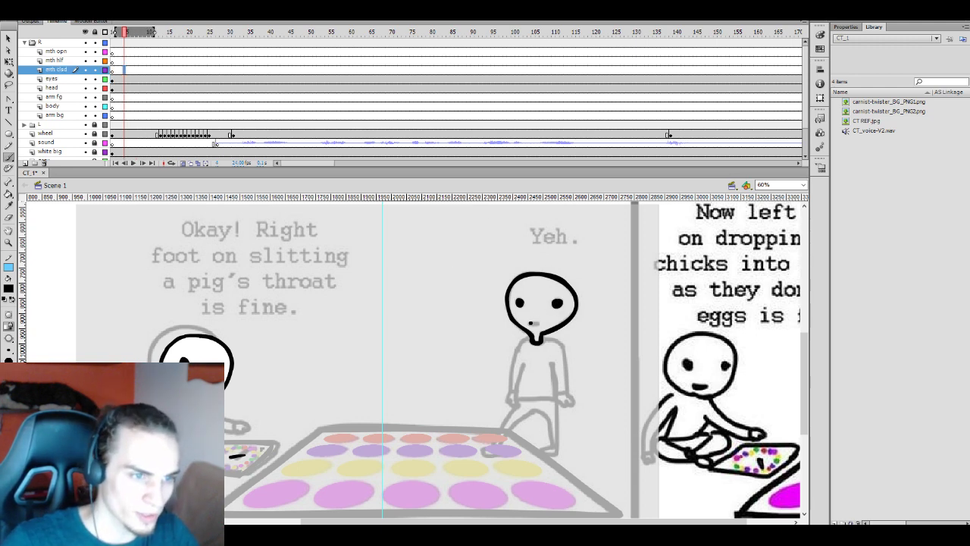
left_click_drag(532, 323, 541, 325)
key("v")
left_click(534, 325)
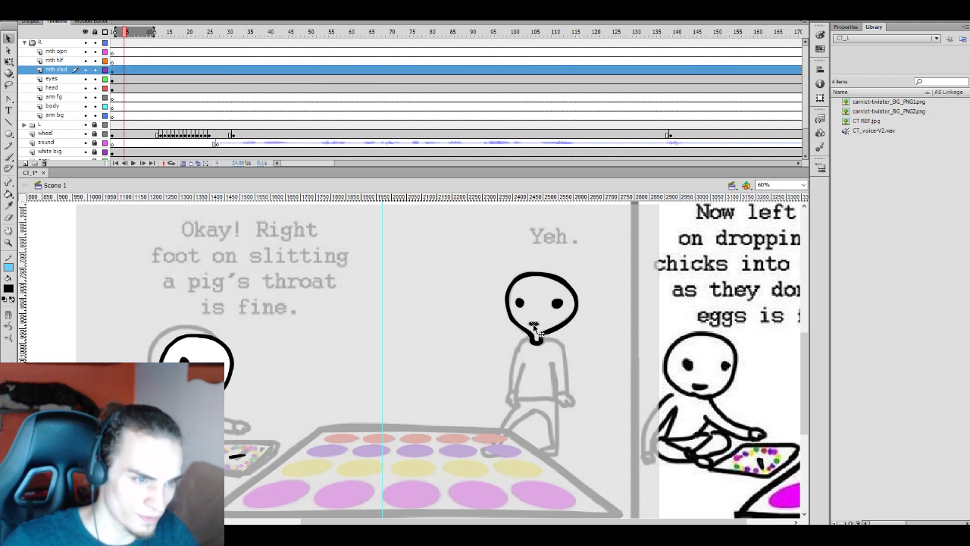
left_click(547, 315)
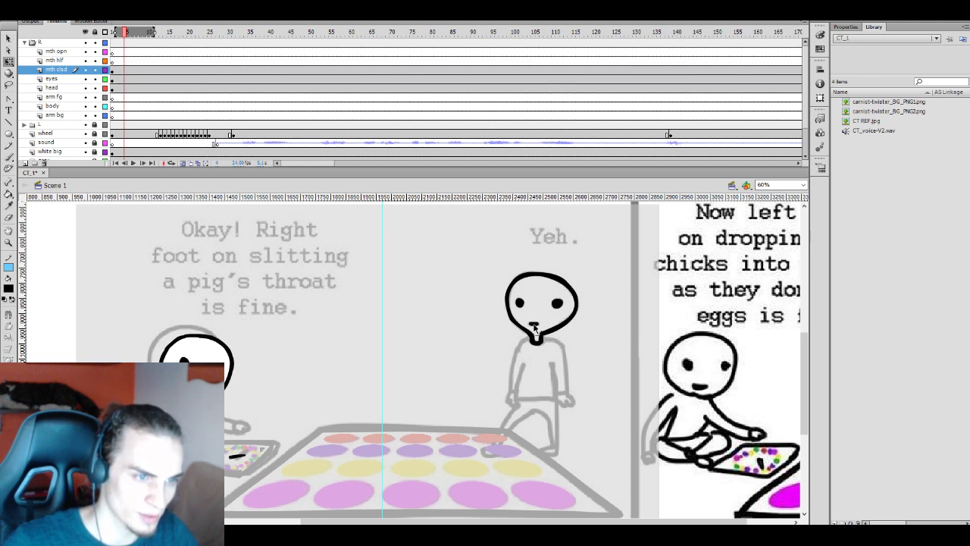
left_click(533, 325)
left_click(548, 312)
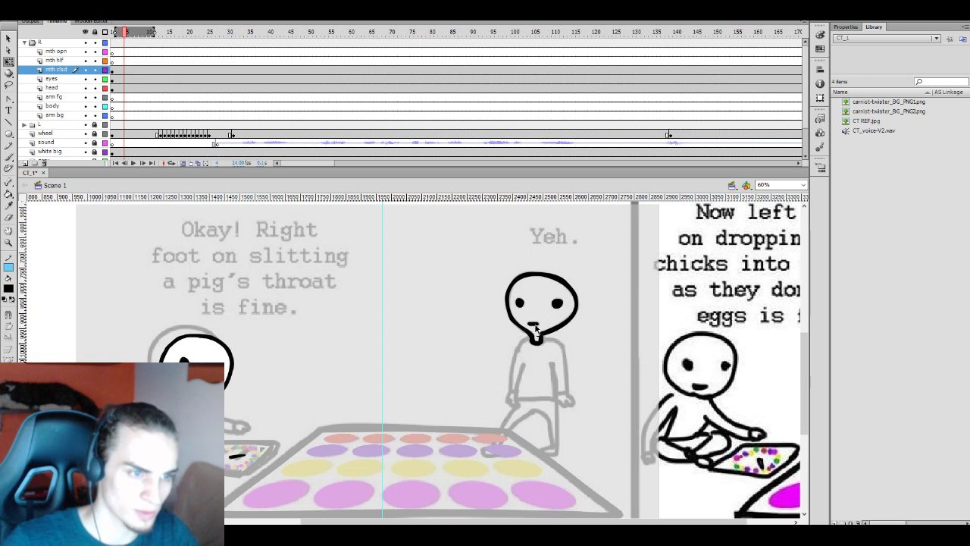
left_click(533, 324)
left_click(544, 306)
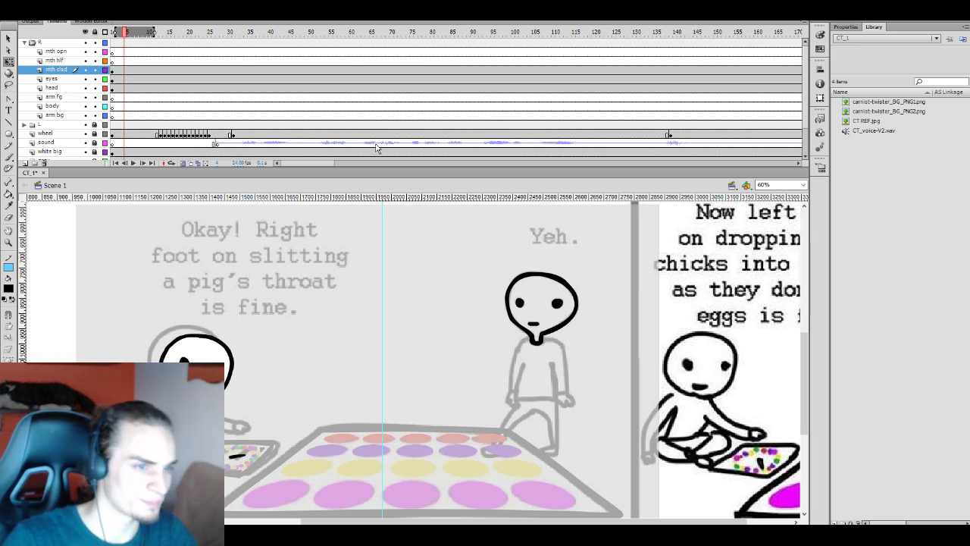
Lock the mth clsd, eyes and head layers, and brush the left-hand side line of the torso on the body layer
left_click(94, 69)
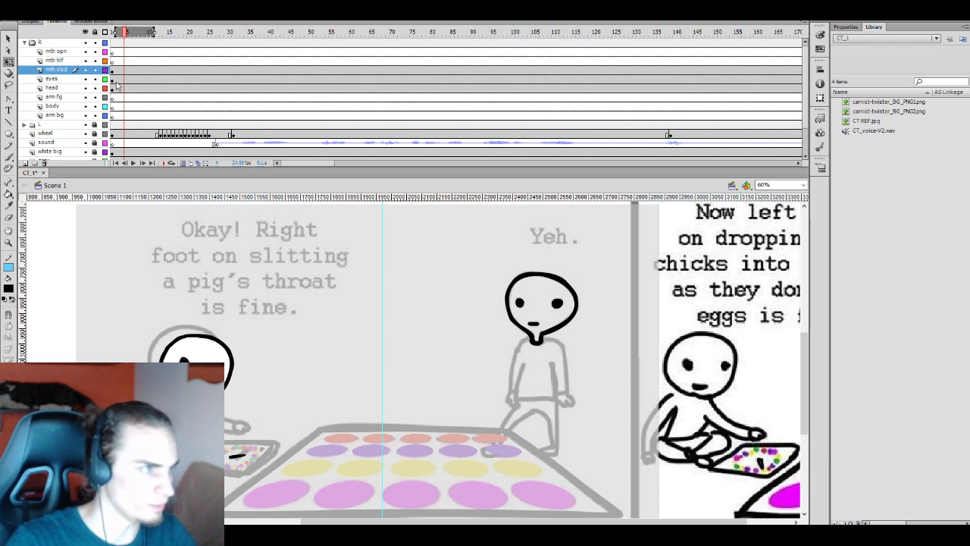
left_click(140, 97)
left_click(142, 106)
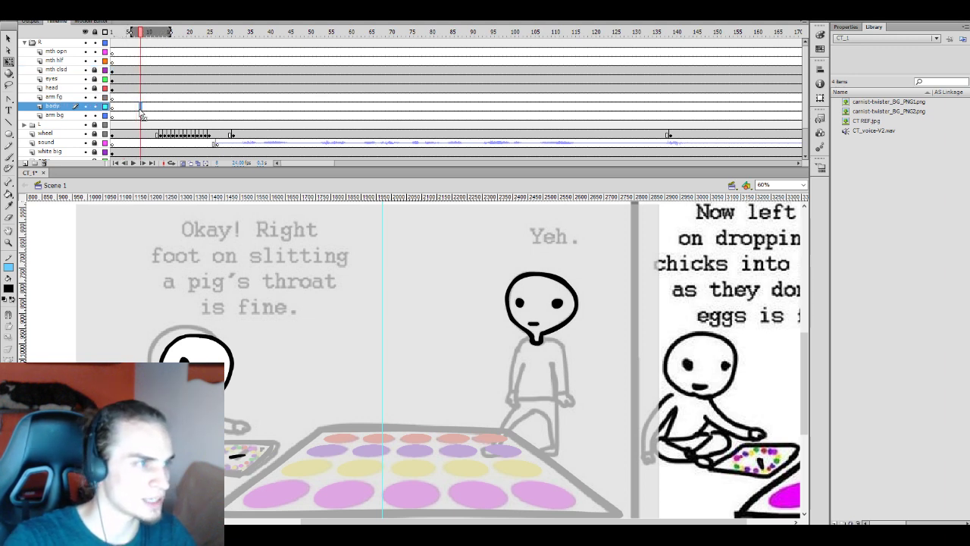
key("b")
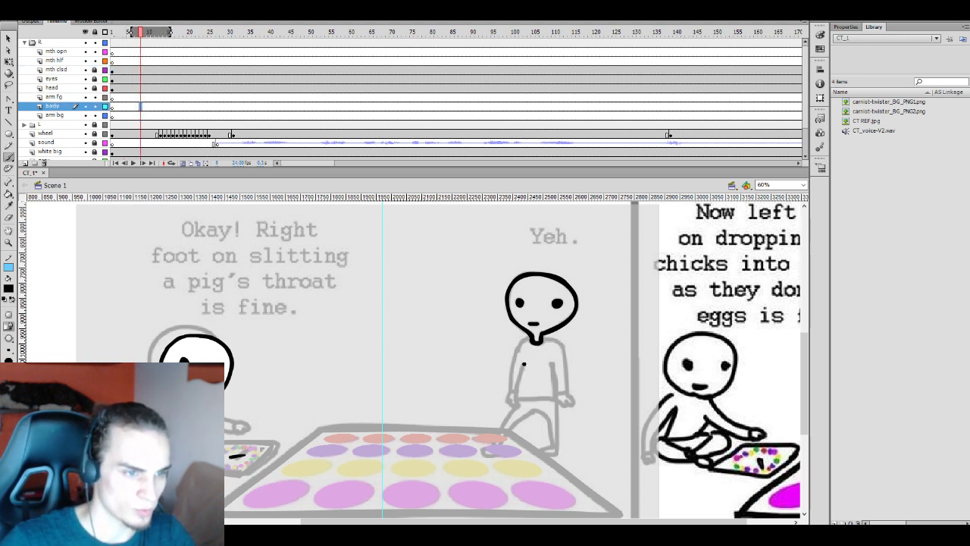
left_click_drag(523, 364, 519, 409)
key("ctrl+z")
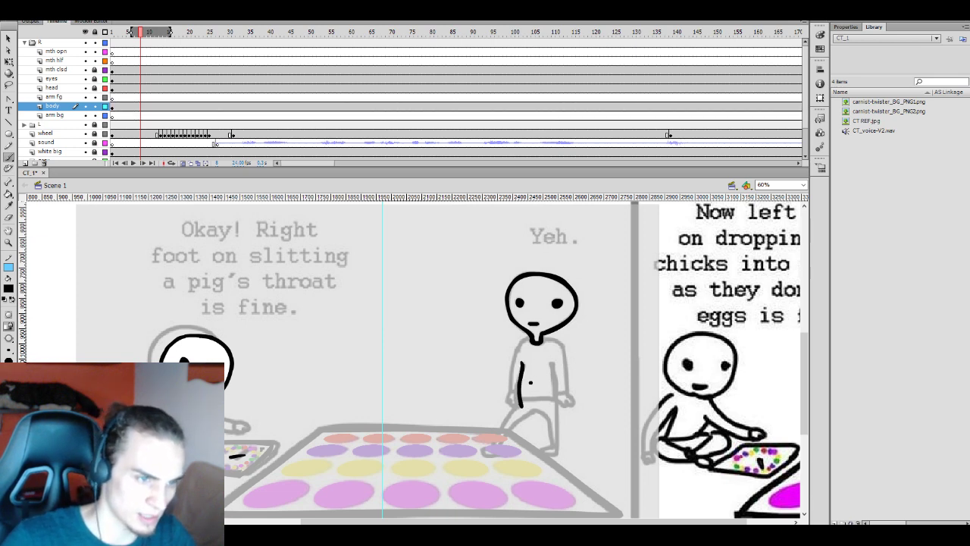
key("q")
left_click(521, 384)
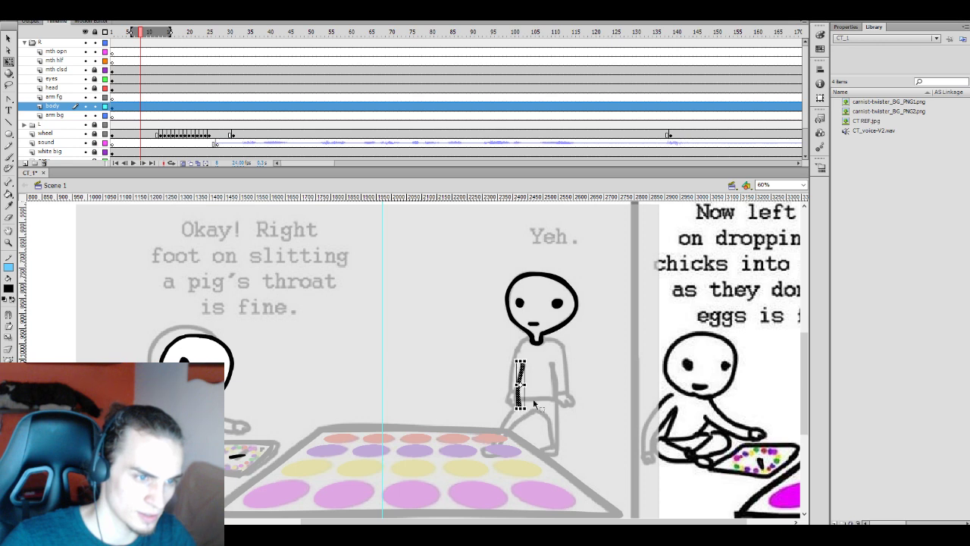
left_click(554, 385)
Brush the right-hand torso and leg line down to the foot on the body layer, redoing the stroke until it follows the reference
key("b")
left_click_drag(552, 365, 560, 451)
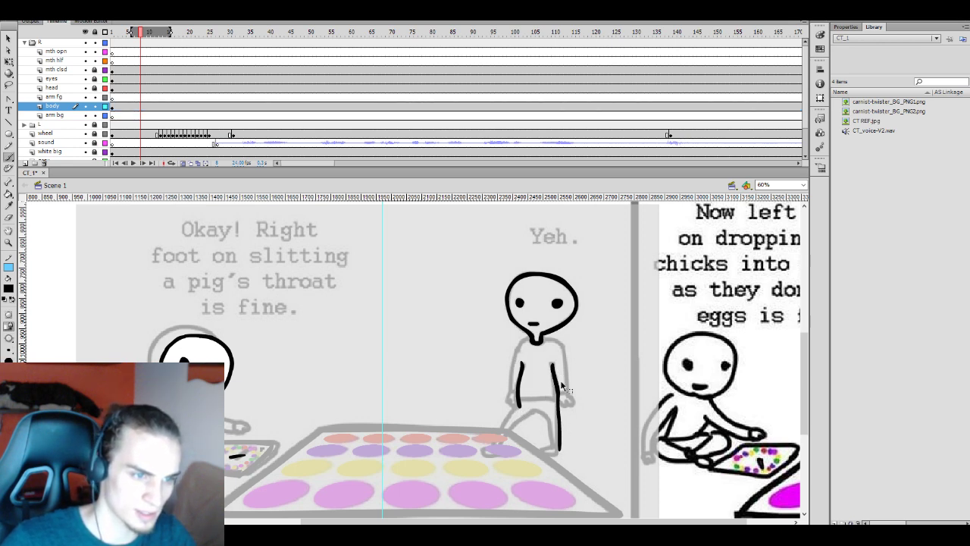
key("ctrl+z")
left_click_drag(552, 362, 557, 452)
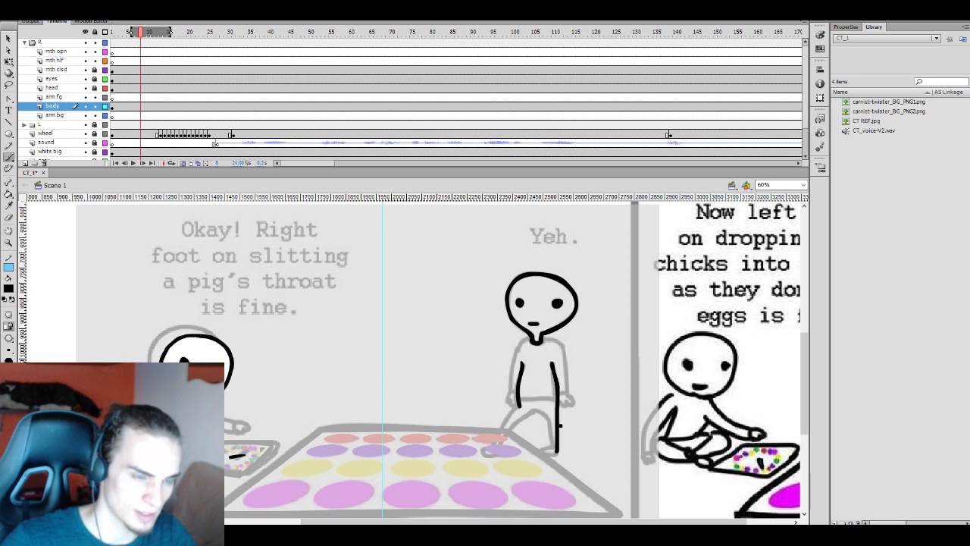
key("ctrl+z")
left_click_drag(552, 362, 558, 449)
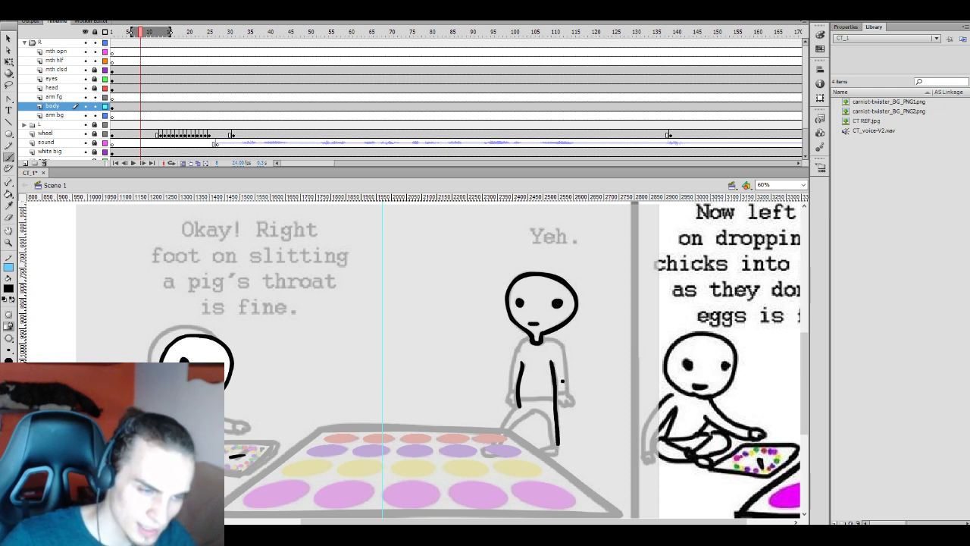
Try to reposition the right-hand torso and leg line with Free Transform, undoing the move away from the figure
key("v")
left_click(559, 394)
key("q")
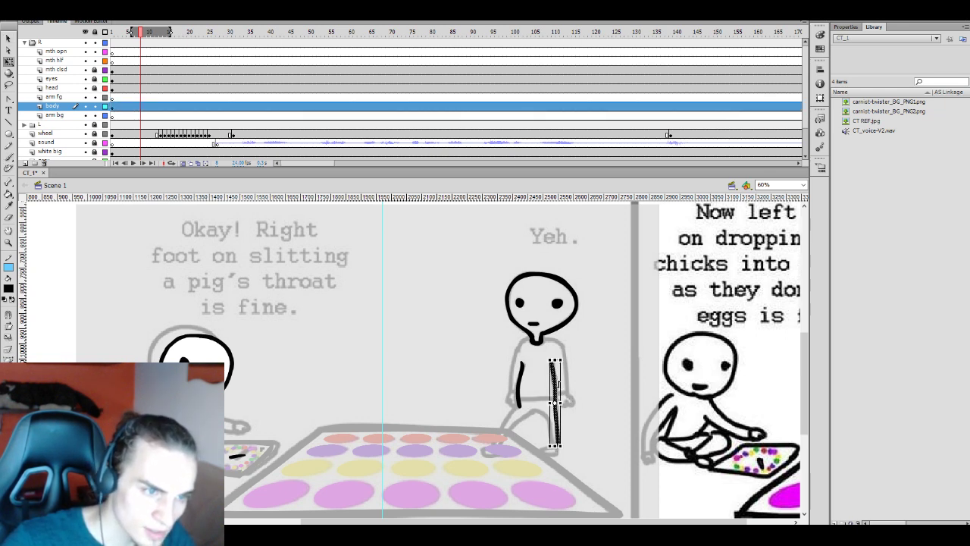
mouse_move(558, 356)
left_mouse_down()
mouse_move(560, 379)
mouse_move(595, 384)
left_mouse_up()
left_click(564, 343)
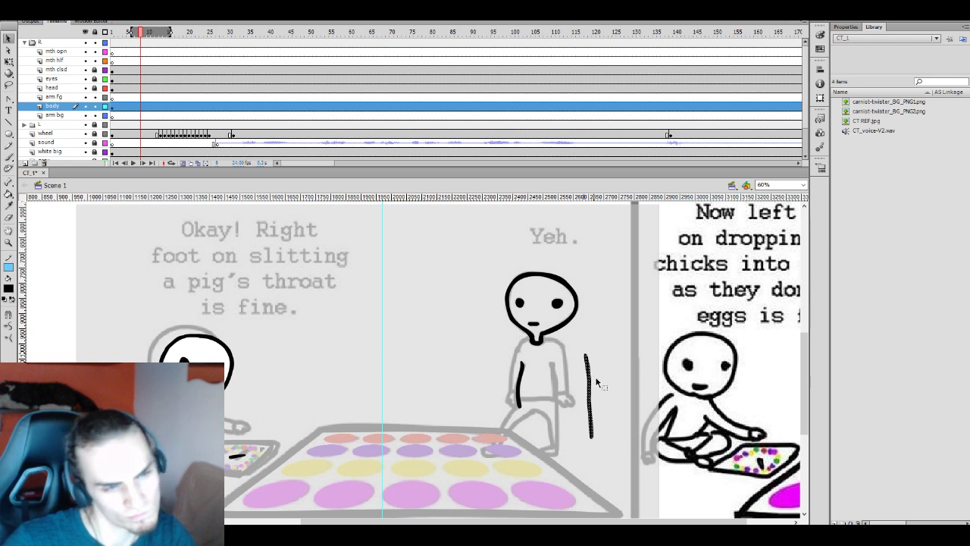
key("ctrl+z")
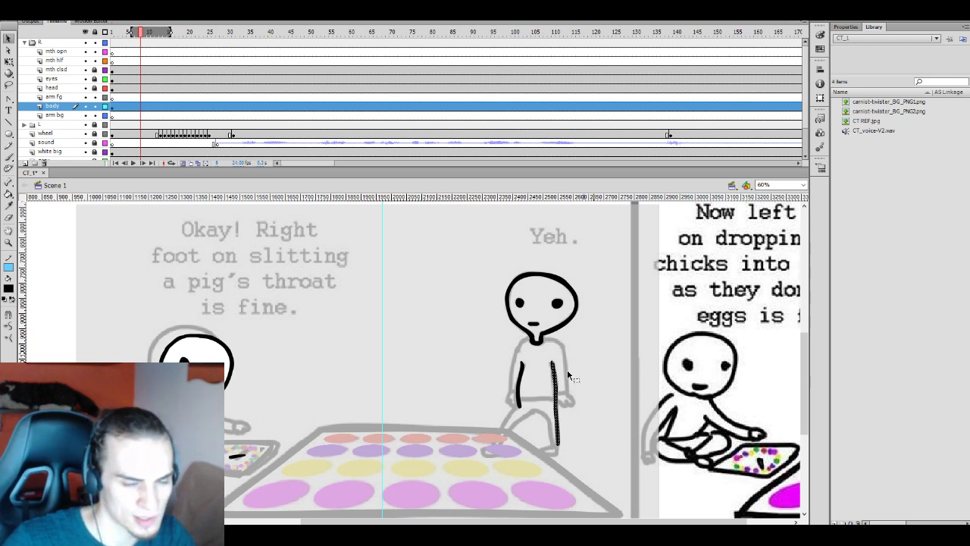
key("q")
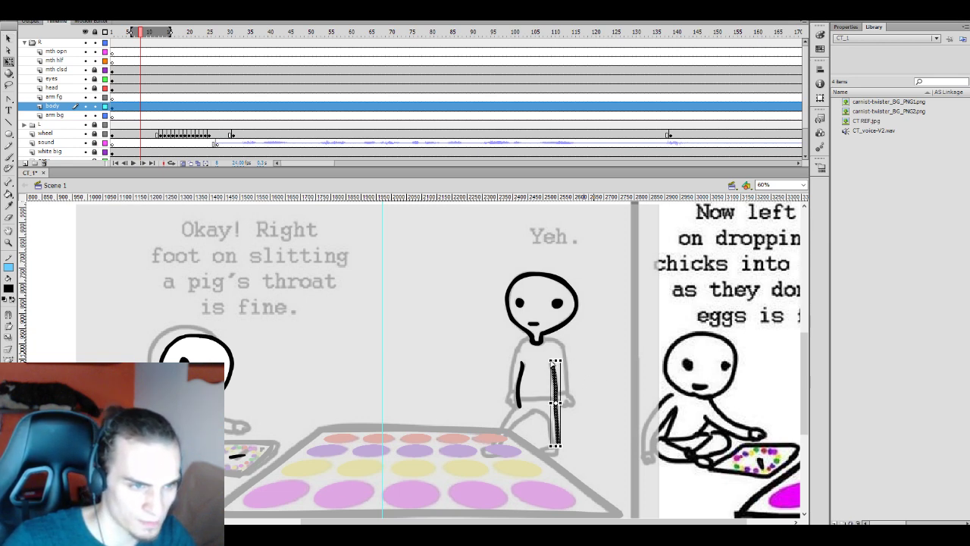
left_click(565, 353)
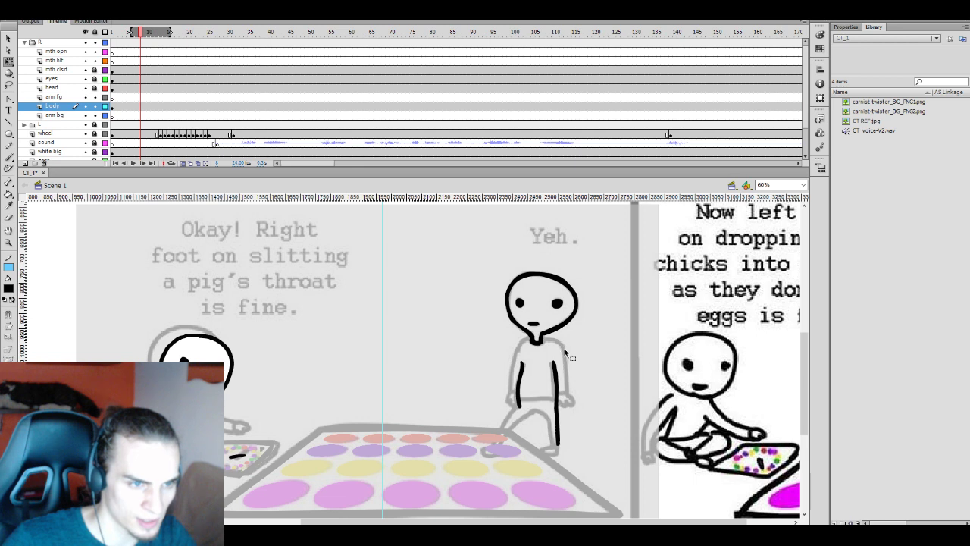
left_click(558, 389)
left_click(584, 416)
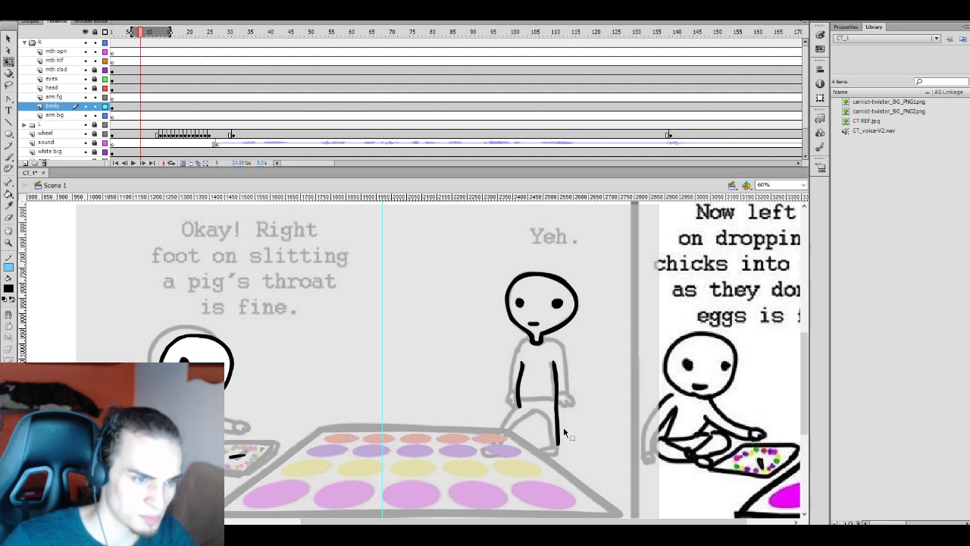
Brush an outer line for the forward-stepping leg on the body layer and hide the BG2 and BG layers
key("b")
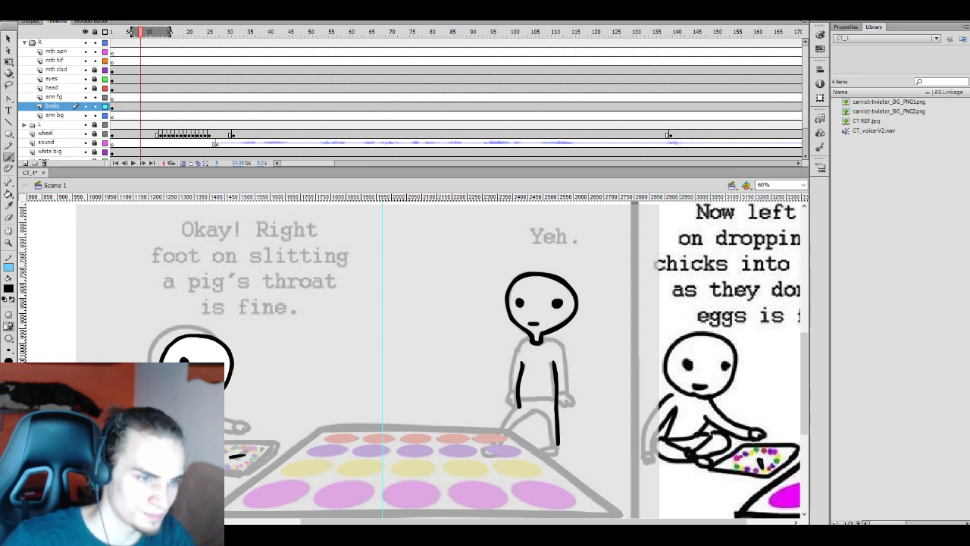
left_click_drag(519, 405, 497, 441)
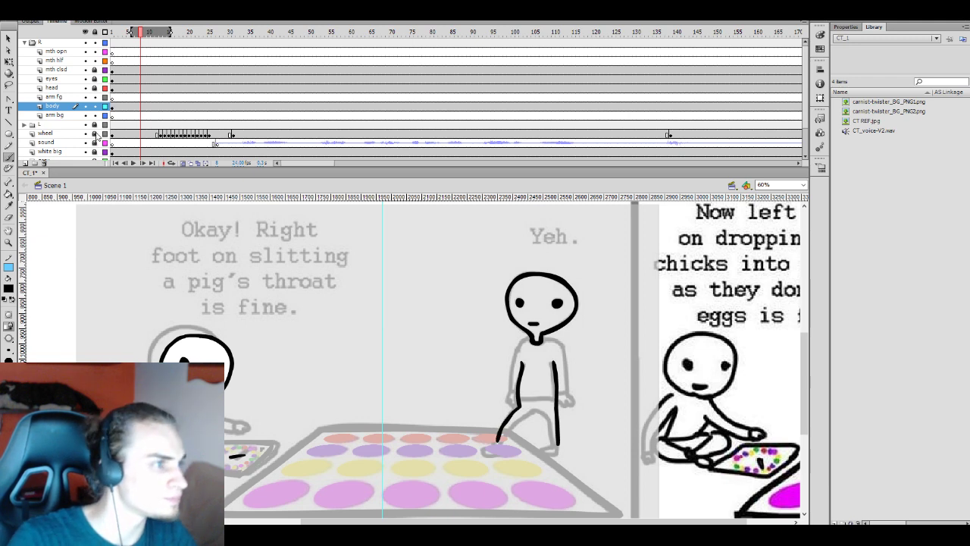
scroll(46, 128, "down", 1)
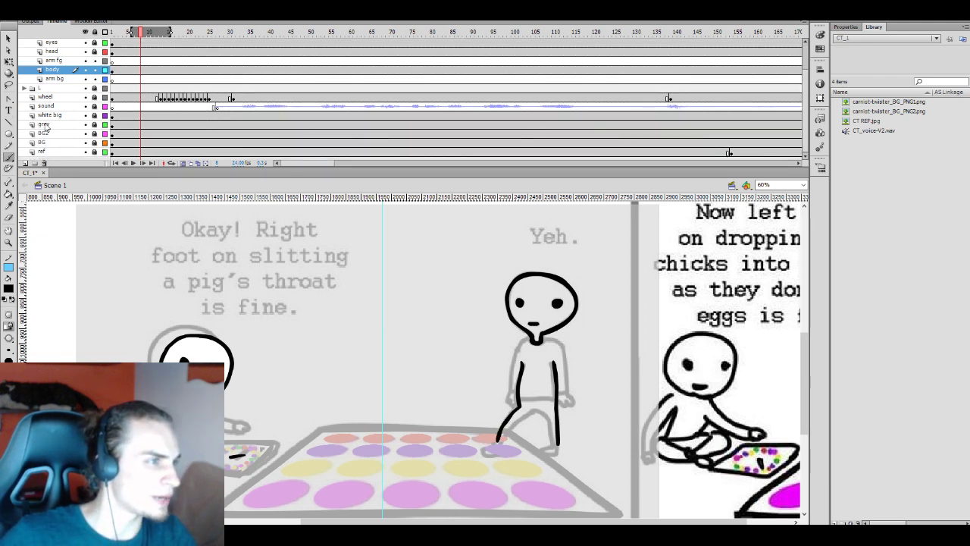
left_click(85, 134)
left_click(84, 143)
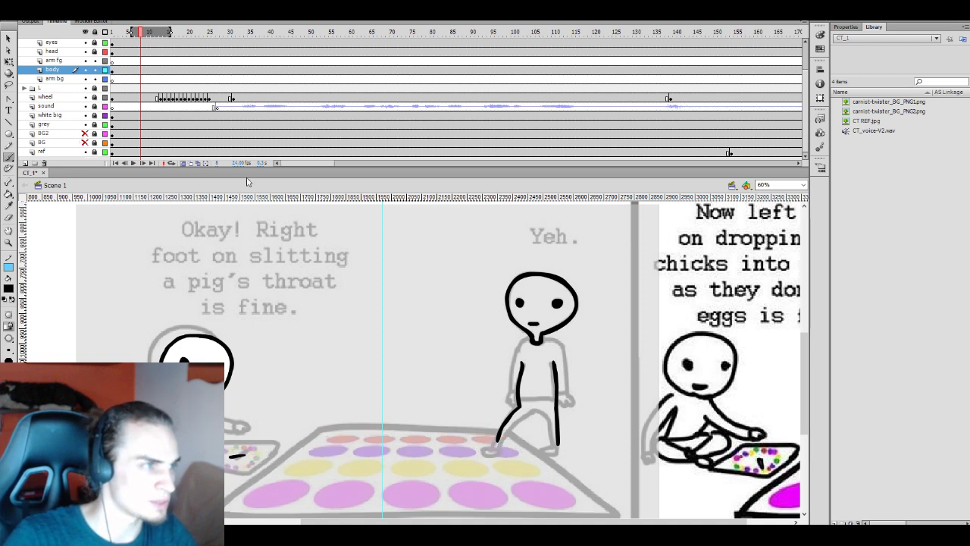
Delete the forward leg's outer line, repaint it from hip to foot, and check its fit to the reference with Free Transform
key("e")
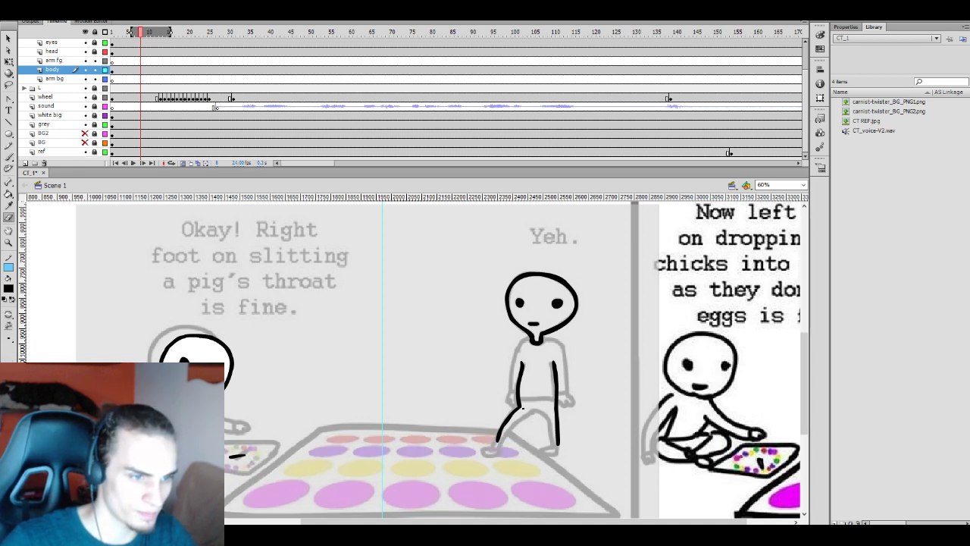
key("v")
left_click(508, 428)
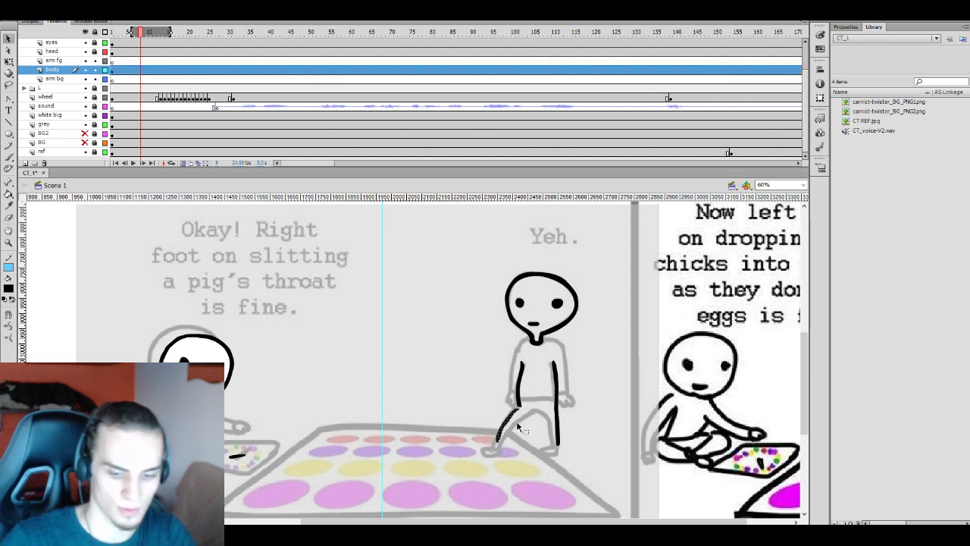
key("Delete")
key("b")
left_click_drag(492, 449, 522, 407)
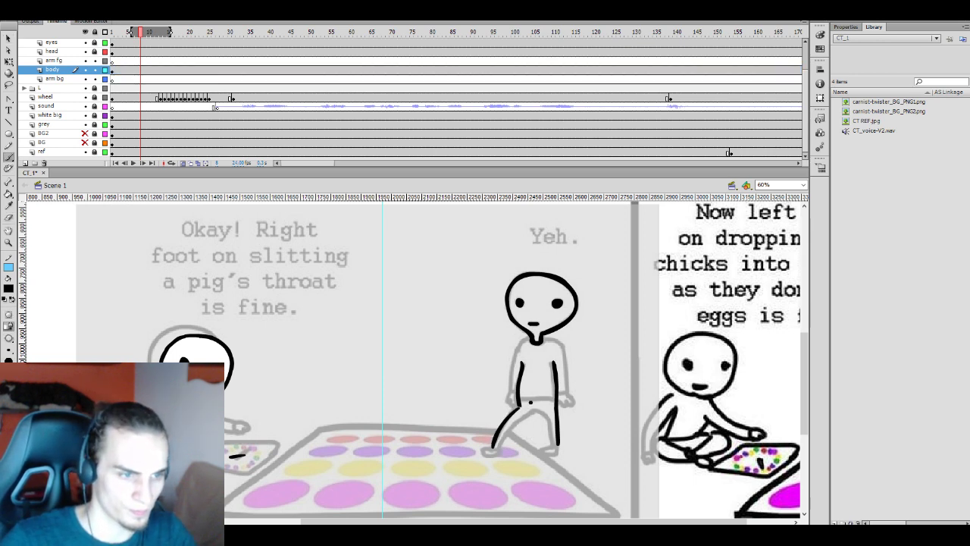
key("v")
left_click(506, 428)
key("q")
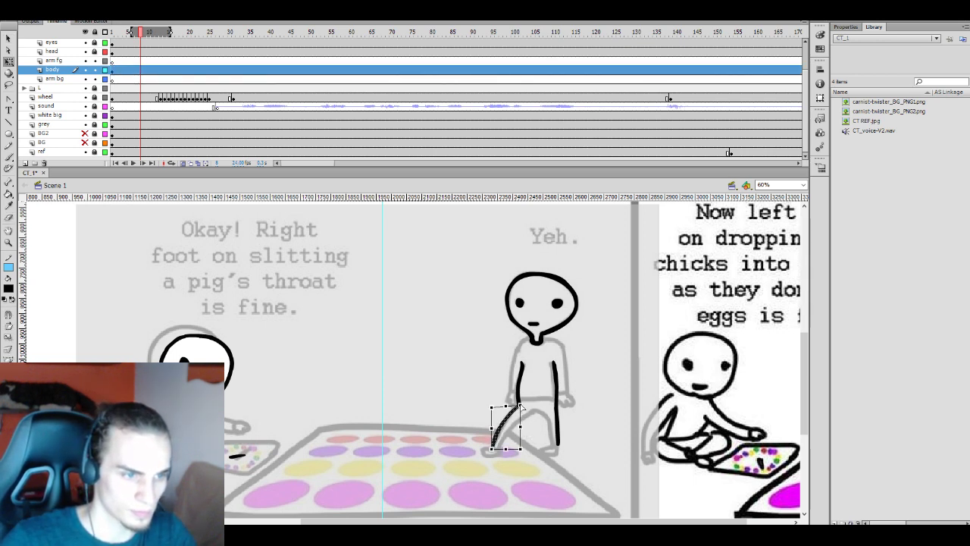
left_click(535, 404)
Brush the curved inner line of both legs and outline both feet on the body layer, undoing strokes that miss the reference
key("b")
mouse_move(501, 447)
left_mouse_down()
mouse_move(523, 417)
mouse_move(513, 426)
left_mouse_up()
key("ctrl+z")
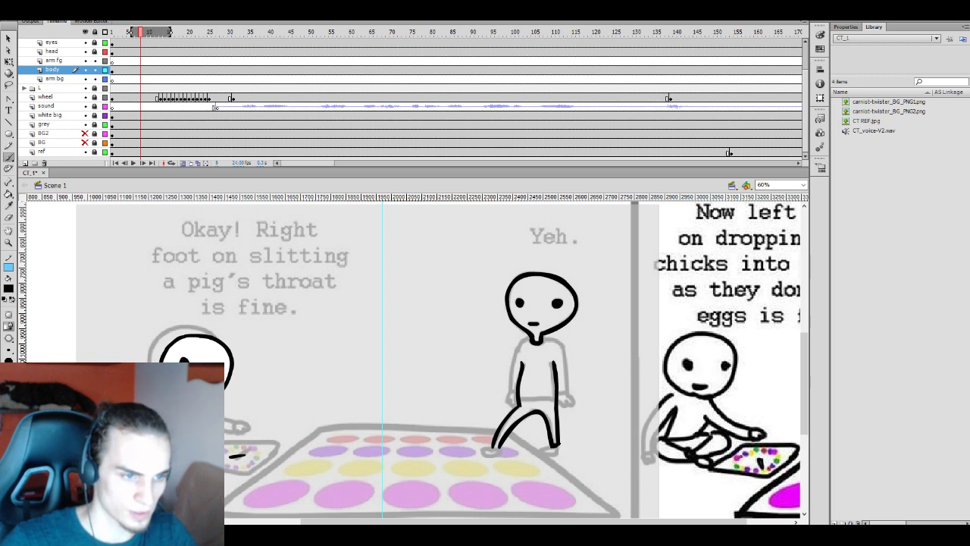
key("ctrl+z")
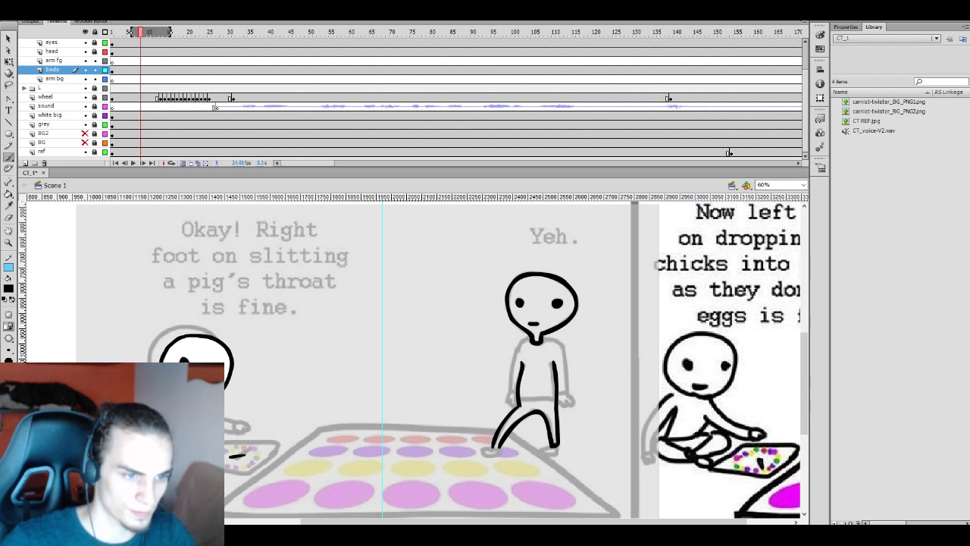
left_click_drag(539, 448, 559, 454)
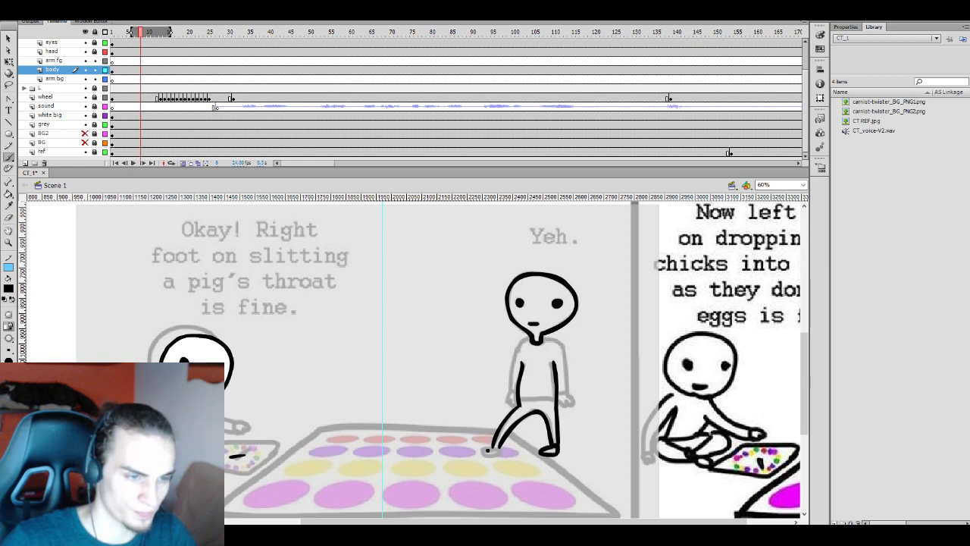
left_click_drag(490, 447, 484, 453)
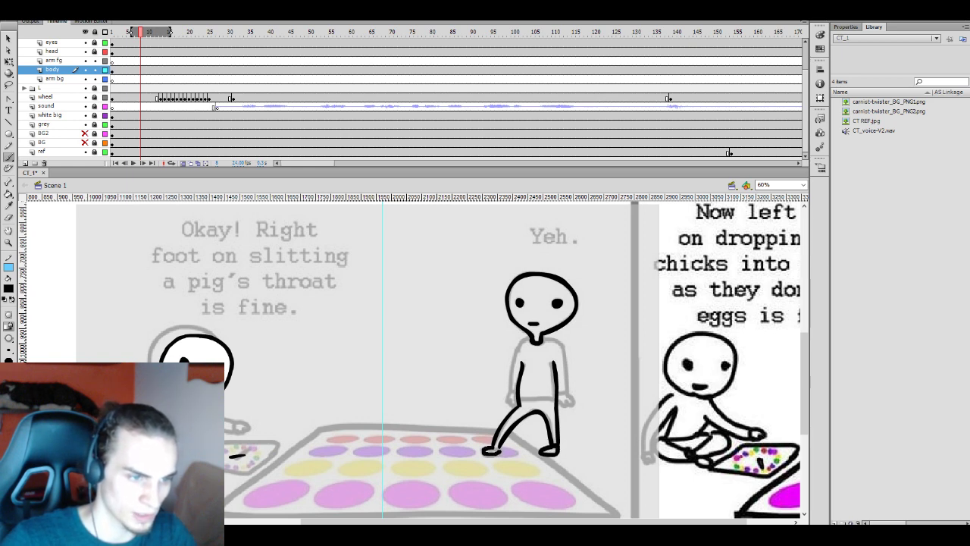
Brush the waistline across the bottom of the torso on the body layer, joining the two side lines
left_click(533, 399)
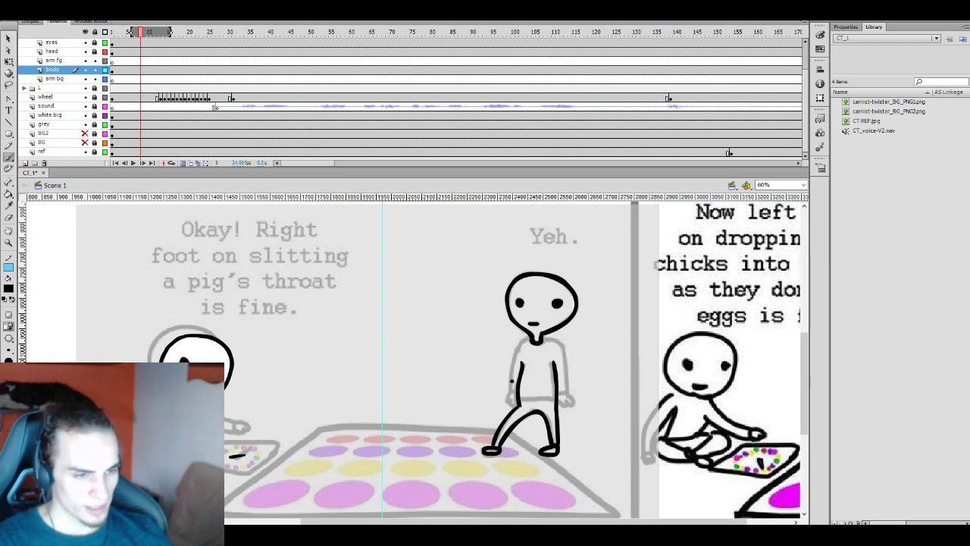
key("e")
key("b")
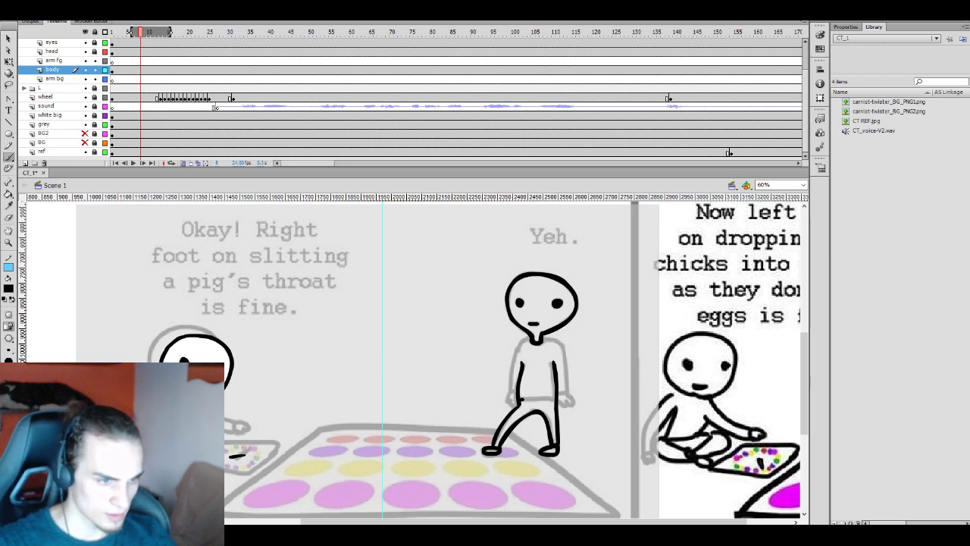
left_click_drag(521, 399, 547, 397)
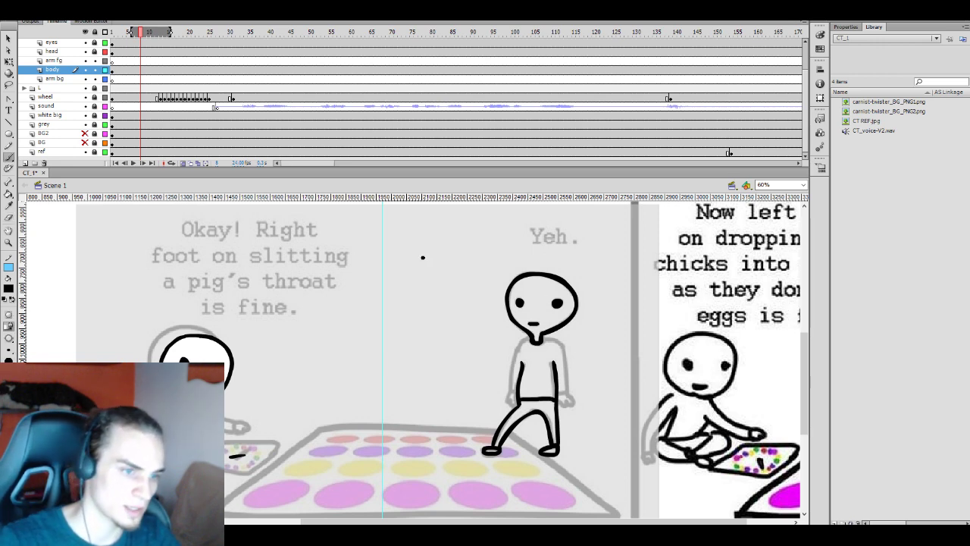
Fill the right character's legs and feet with white using the Paint Bucket, undoing a misplaced fill
key("k")
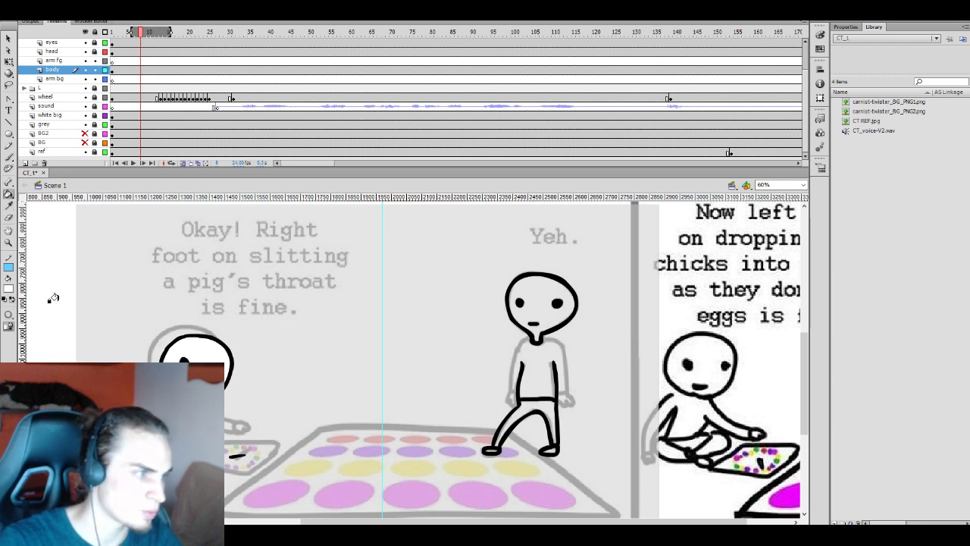
left_click(535, 410)
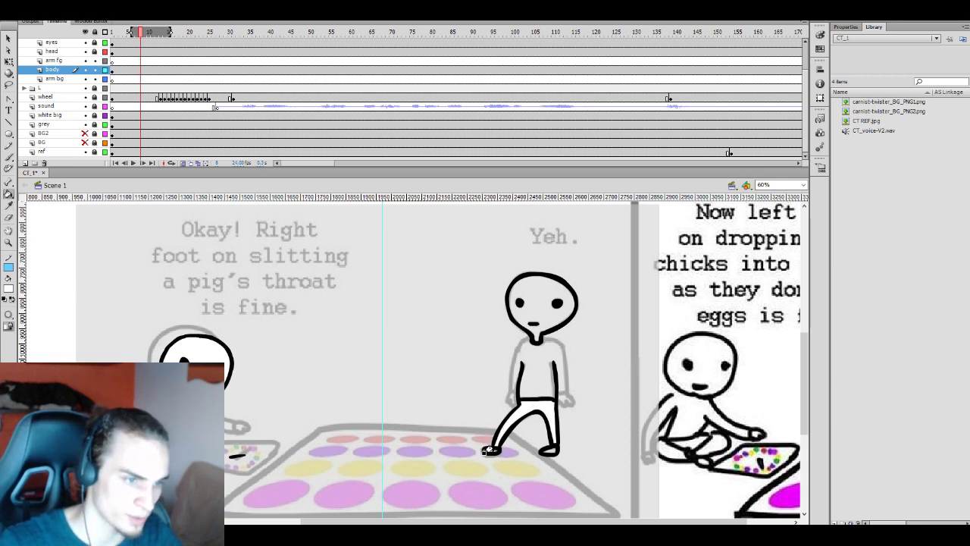
left_click(506, 444)
key("ctrl+z")
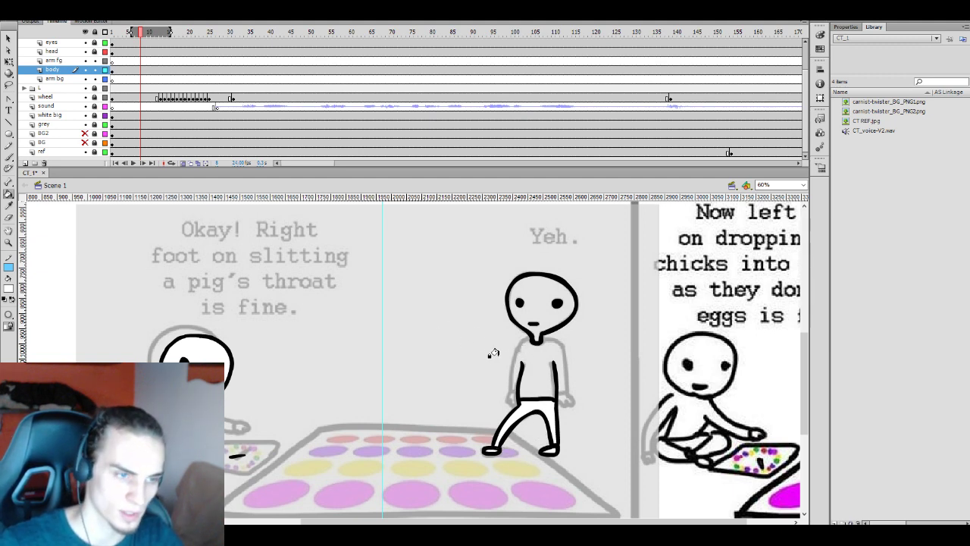
key("l")
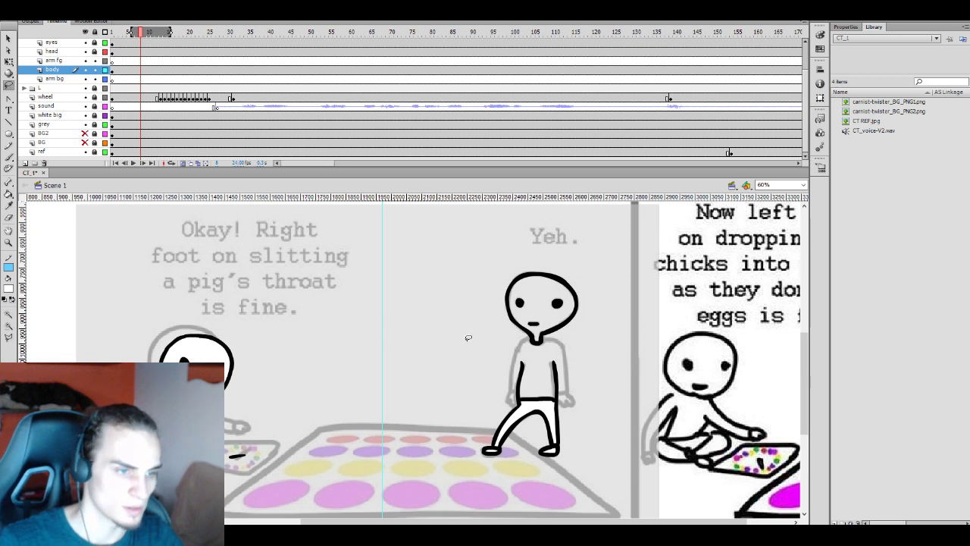
Brush the shoulder and outer line of the right-hand arm on the arm fg layer and trim its end at the wrist
left_click(114, 61)
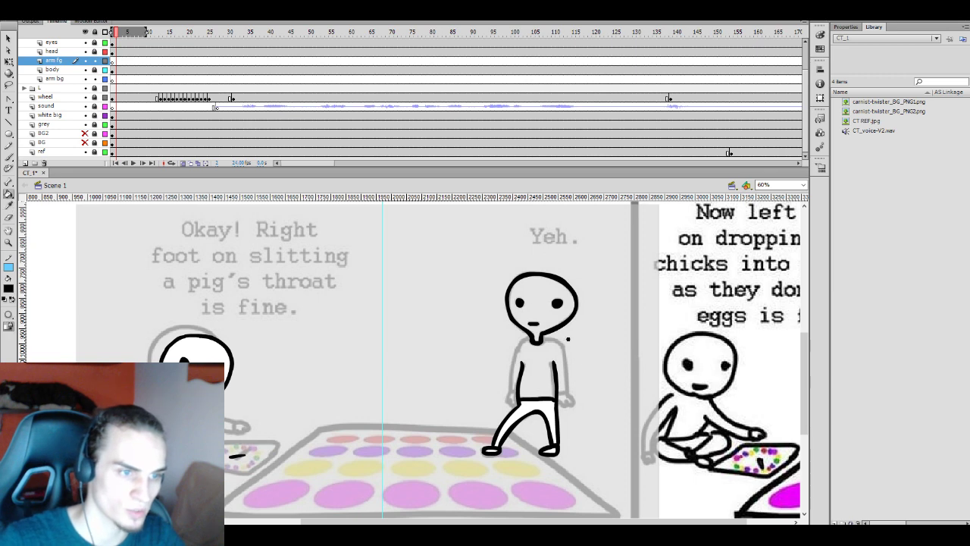
key("b")
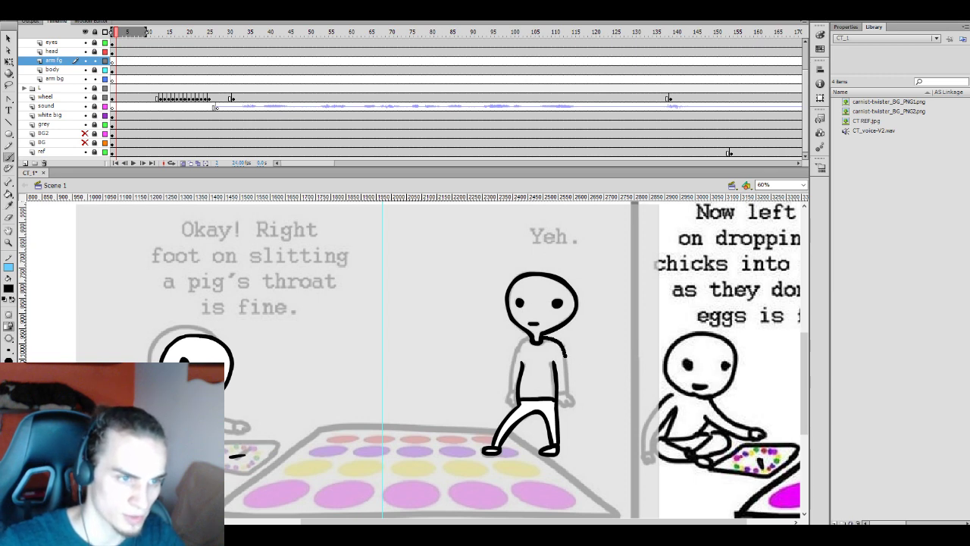
left_click_drag(565, 354, 569, 397)
key("q")
left_click(570, 383)
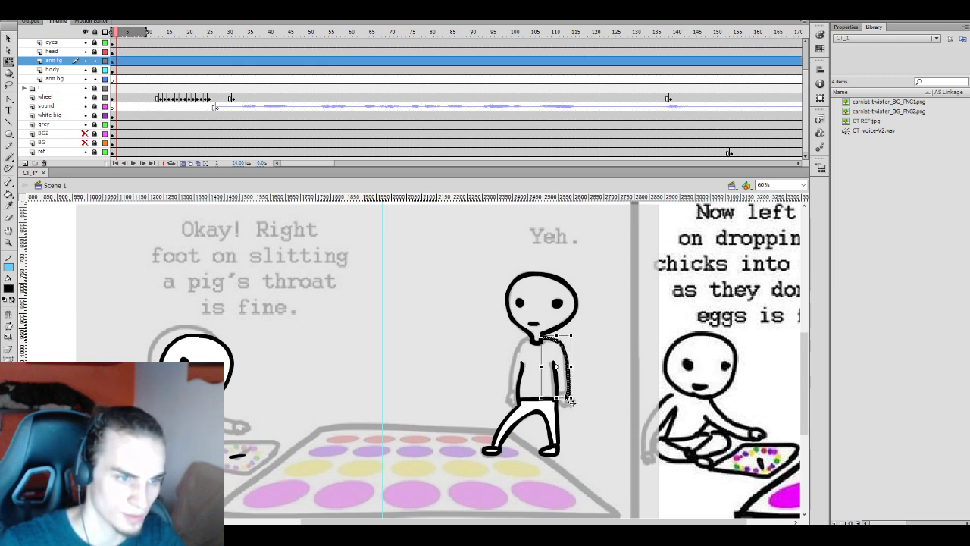
left_click(596, 389)
key("e")
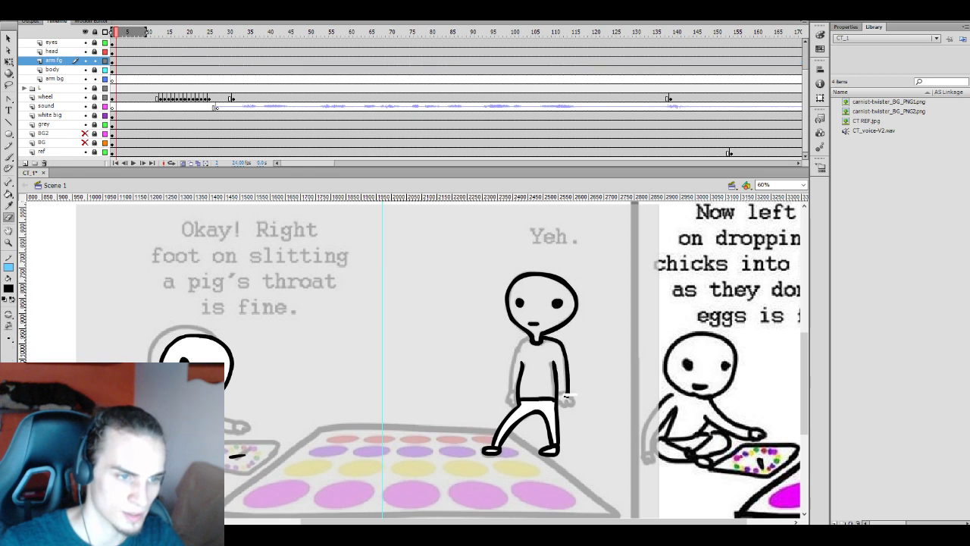
Hide the body layer and brush the inner line and hand of the right-hand arm on the arm fg layer
left_click(85, 69)
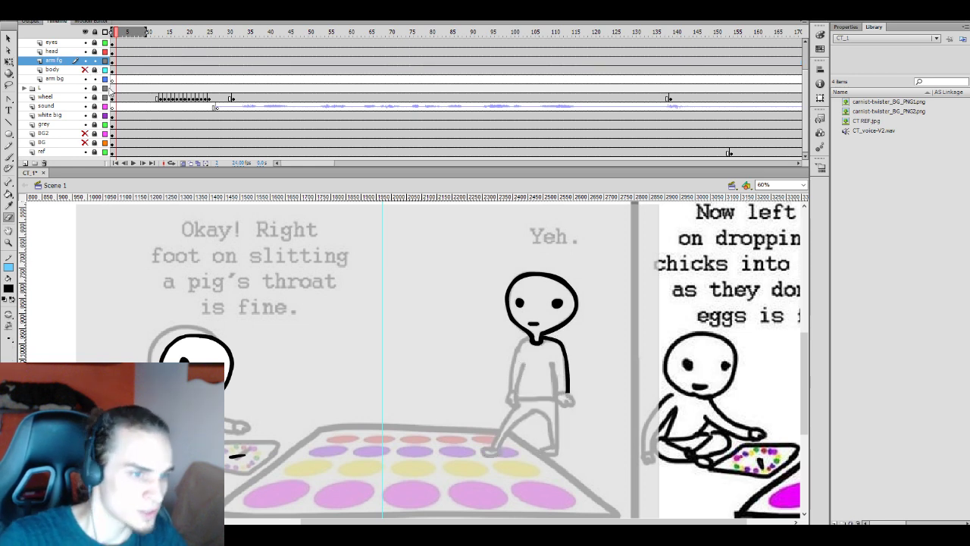
key("b")
mouse_move(549, 361)
left_mouse_down()
mouse_move(553, 394)
mouse_move(574, 406)
left_mouse_up()
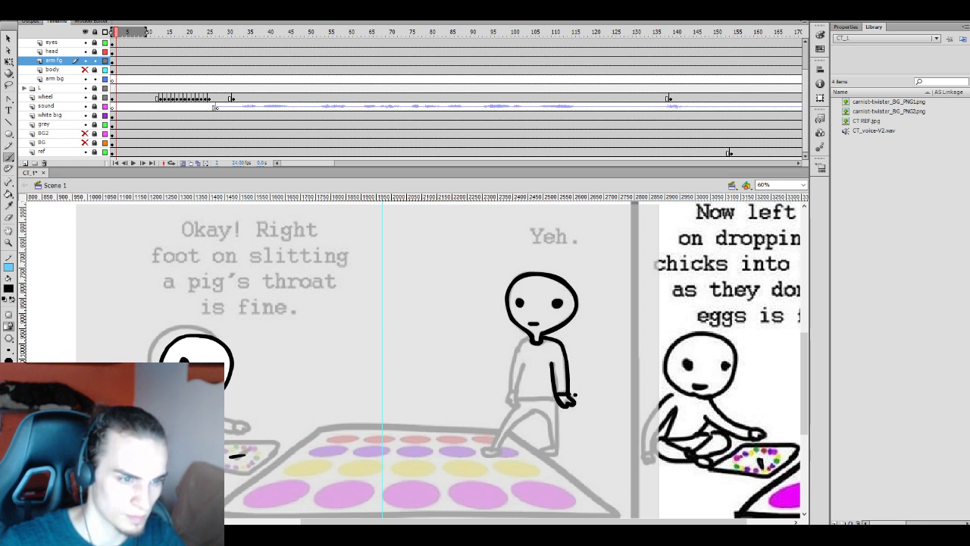
key("e")
Set the fill colour to white and fill the inside of the right-hand arm and hand on the arm fg layer
key("k")
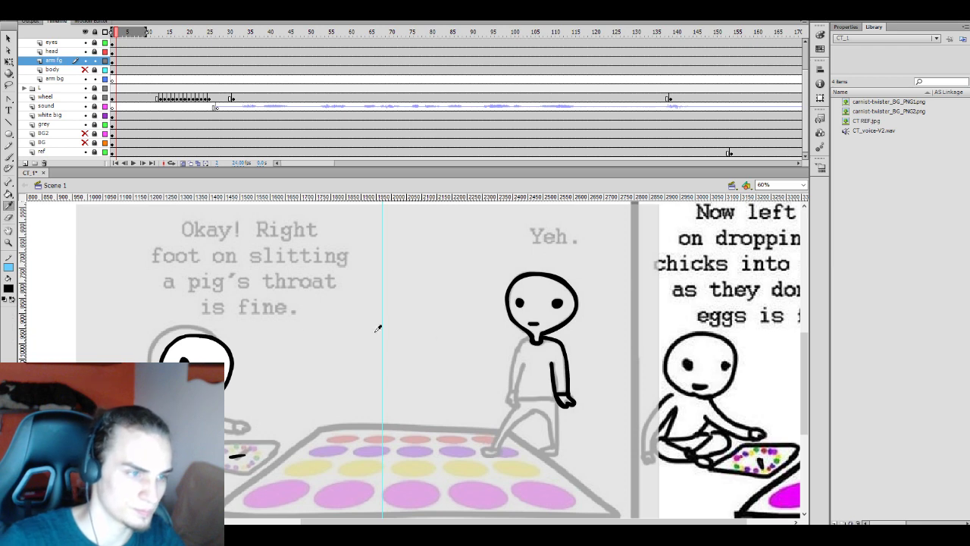
left_click(9, 327)
key("b")
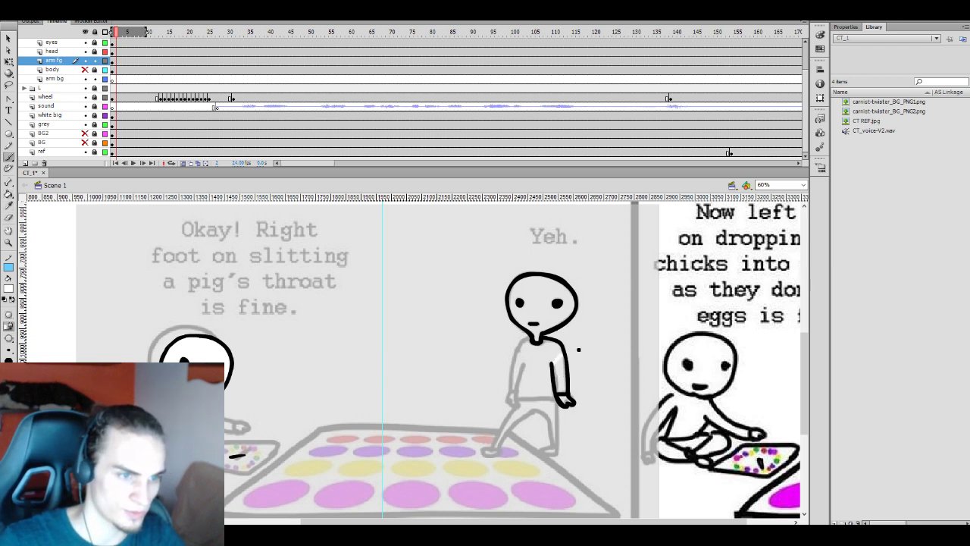
key("k")
left_click(560, 391)
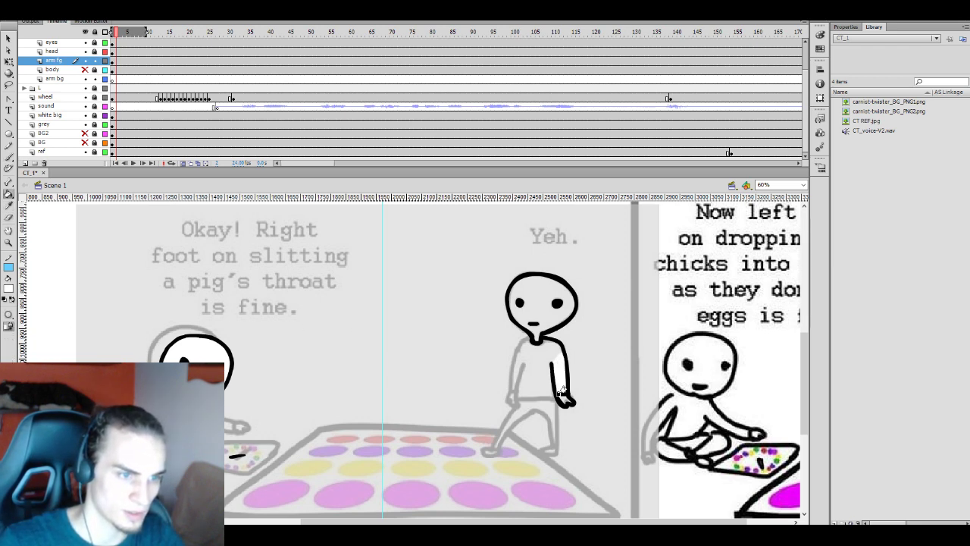
key("b")
key("k")
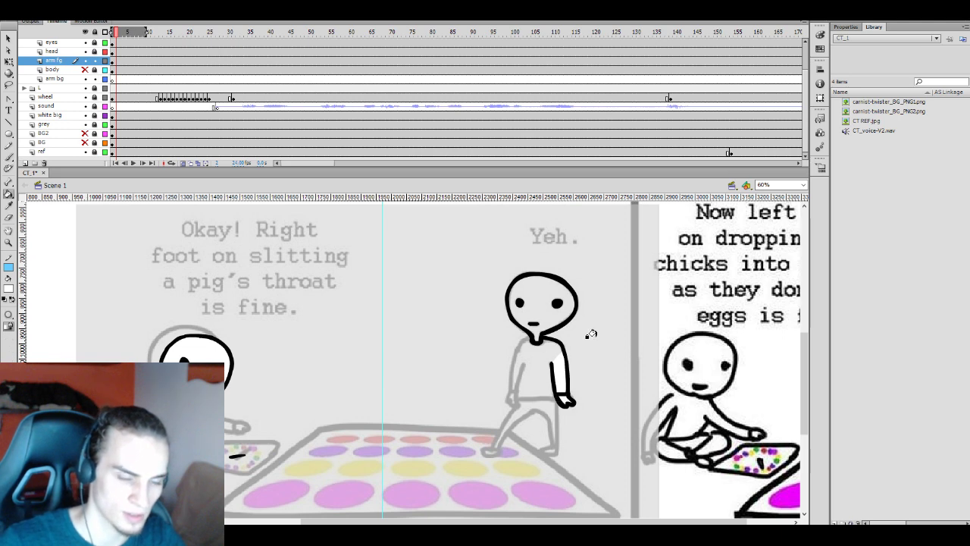
Show the body layer again and brush the left-hand arm and hand in black on the arm bg layer, undoing a stray stroke
key("l")
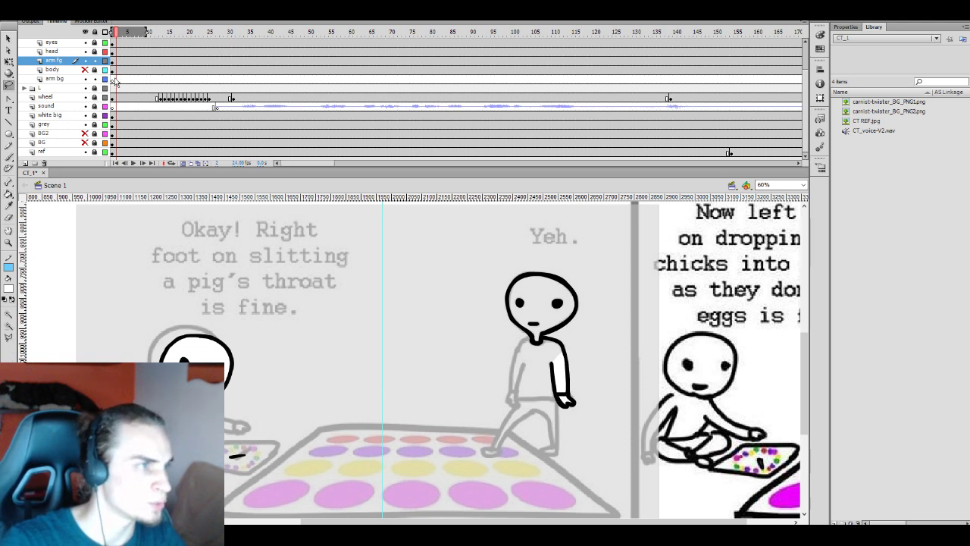
left_click(85, 69)
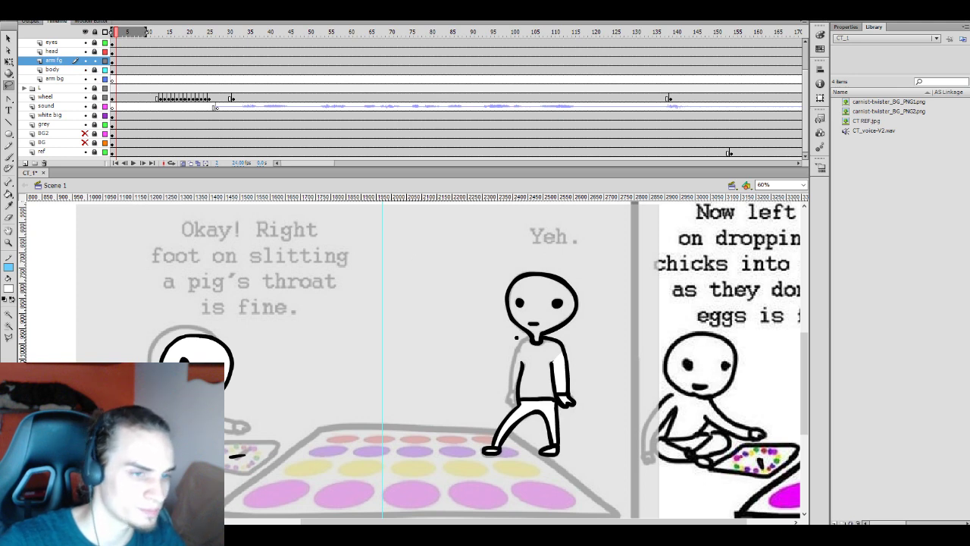
key("b")
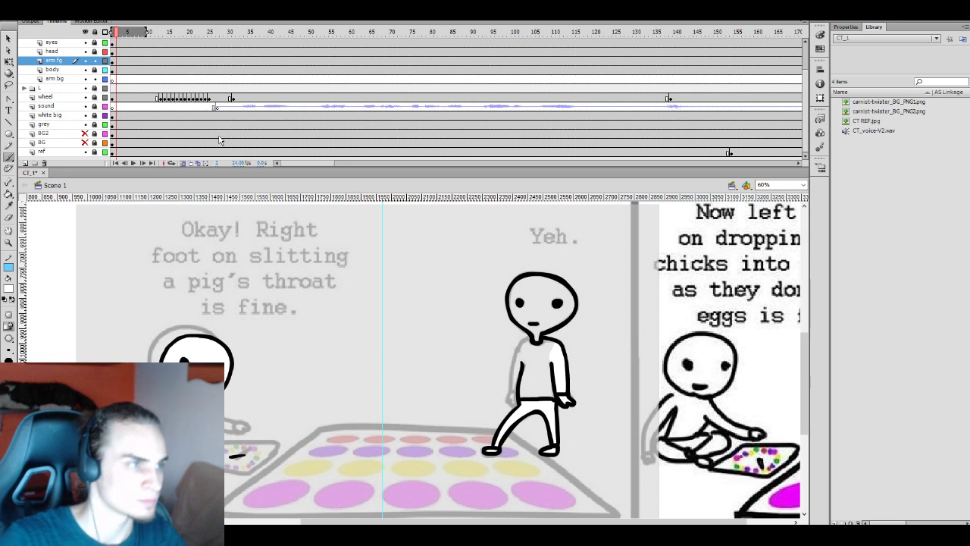
left_click(112, 78)
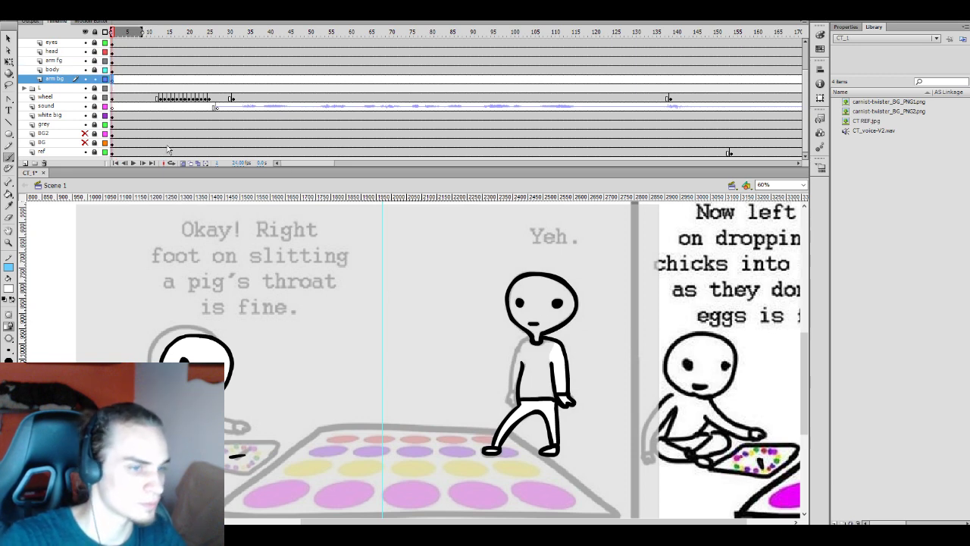
key("b")
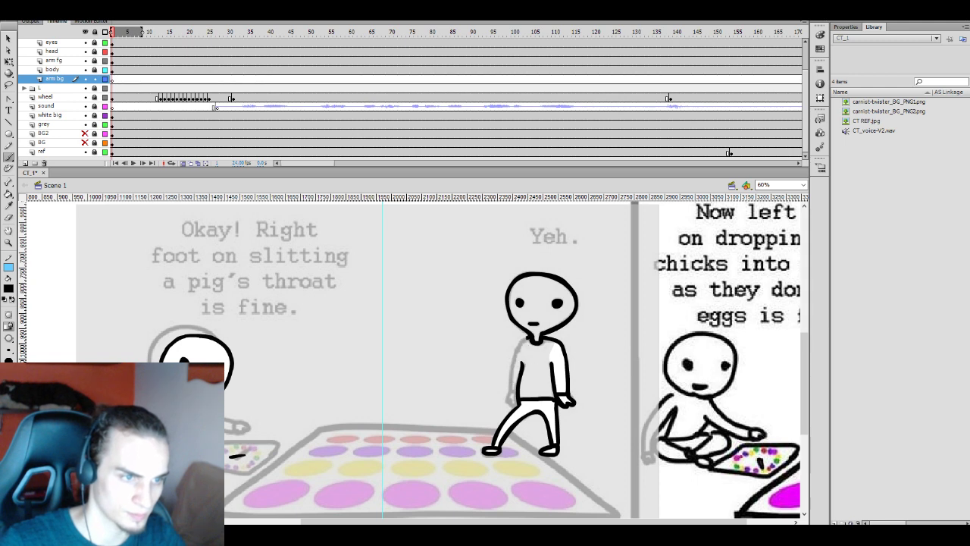
left_click_drag(528, 337, 510, 393)
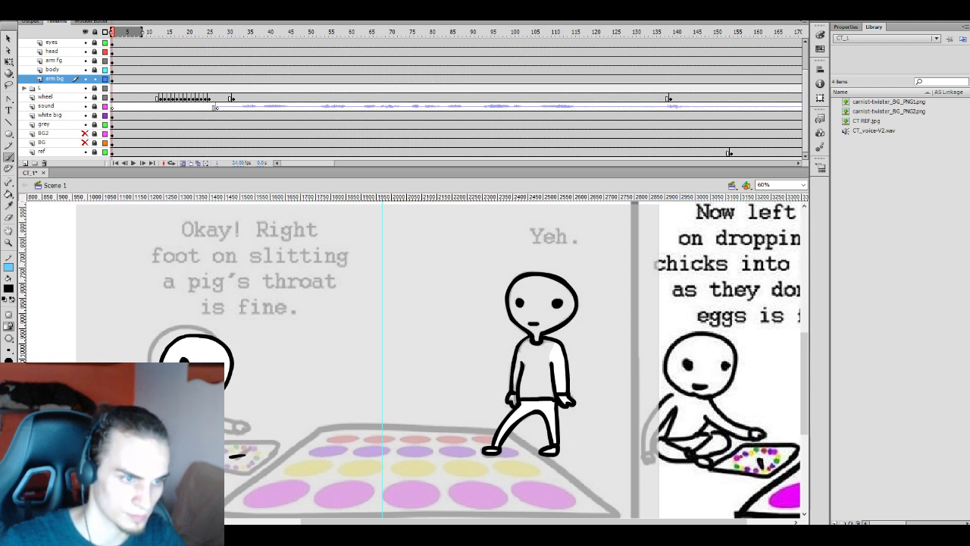
left_click_drag(516, 368, 514, 387)
key("ctrl+z")
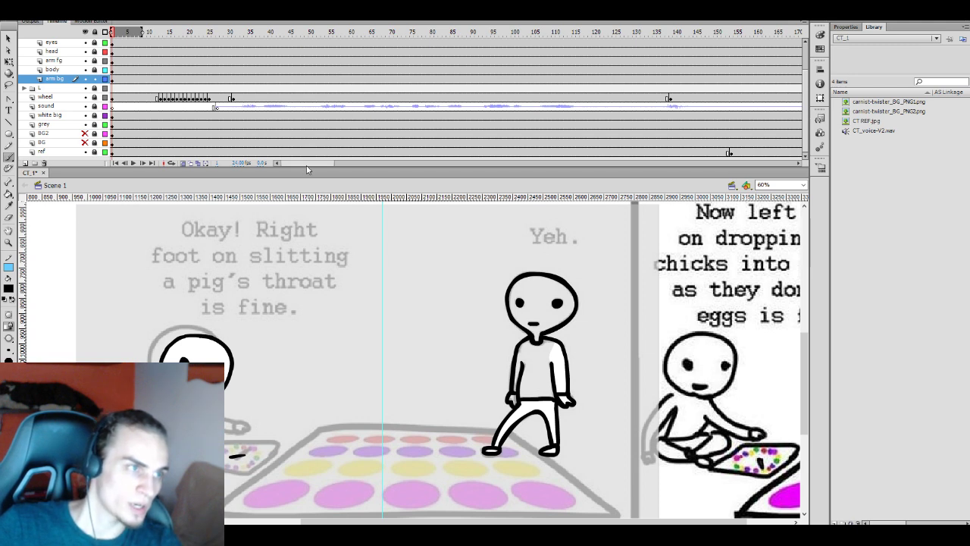
Play back the end of the voice track and insert keyframes at frame 132 on all layers in the R folder
left_click(645, 61)
key("Return")
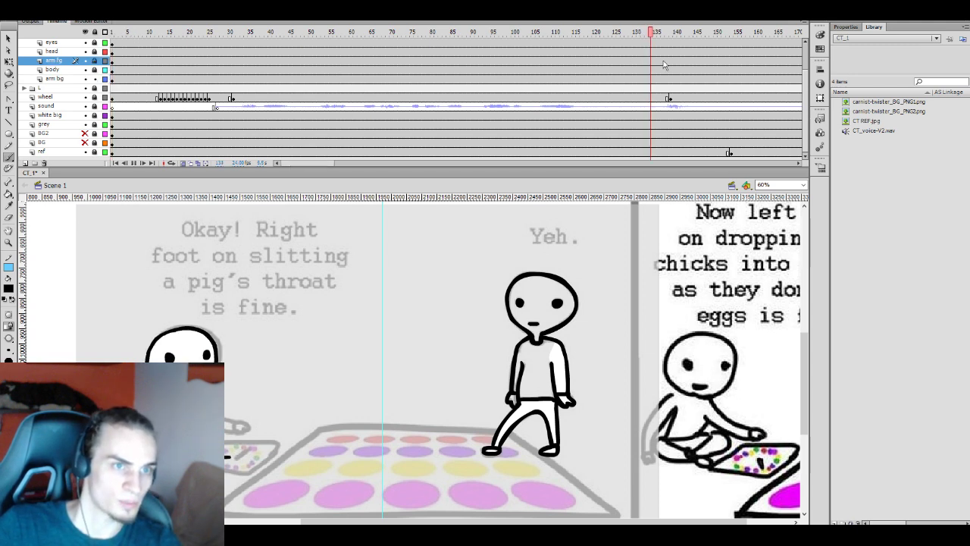
left_click_drag(598, 72, 644, 101)
left_click(638, 52)
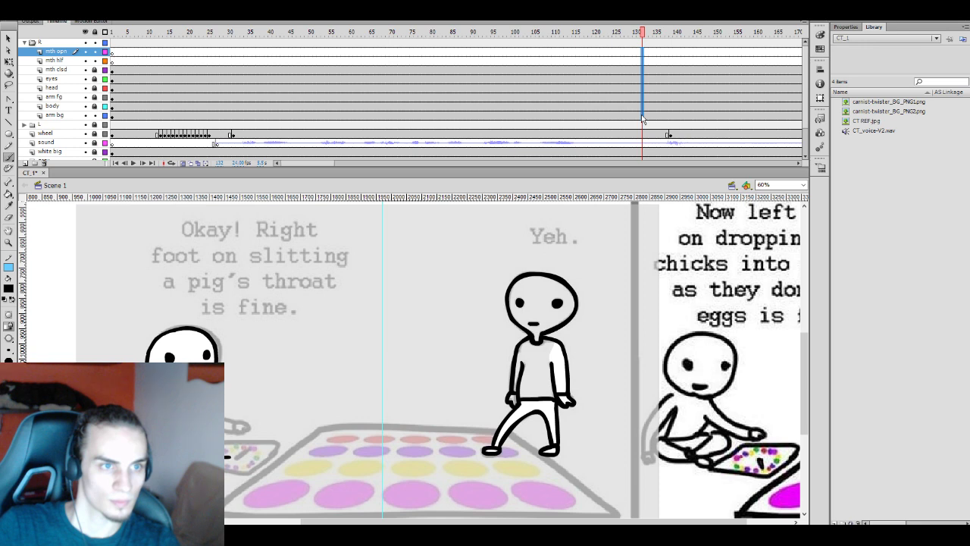
left_click_drag(642, 119, 643, 115)
key("F6")
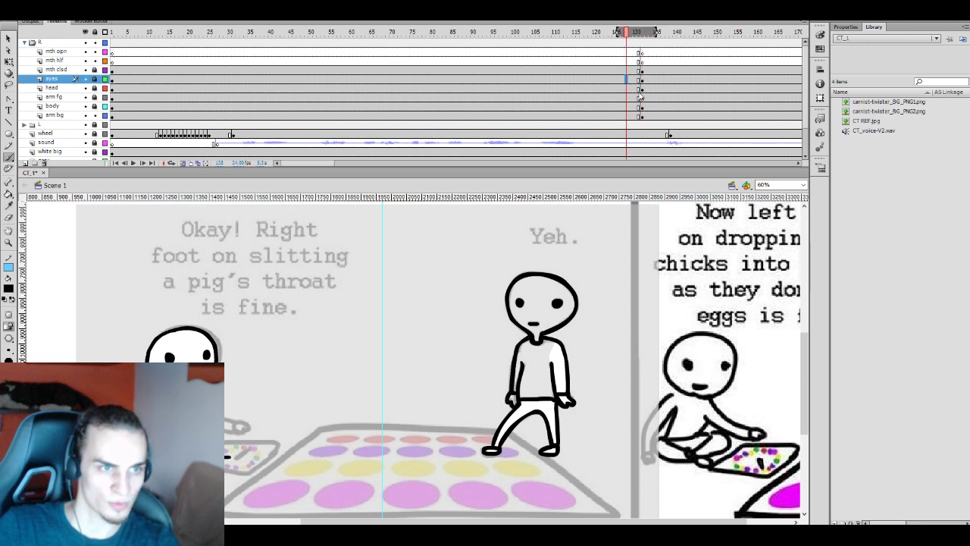
Unlock the character's layers in the R folder and check the pose on both sides of the frame 132 keyframes
left_click(646, 87)
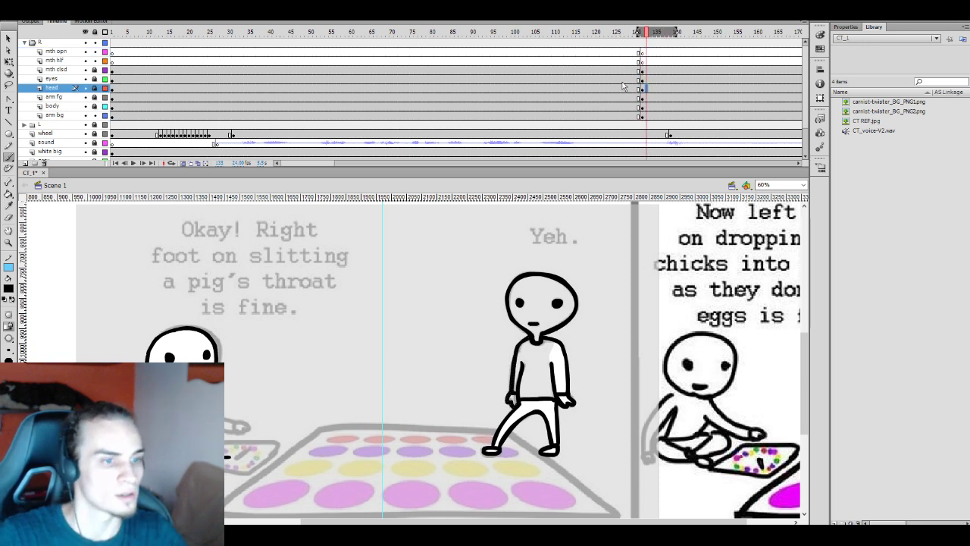
left_click(95, 88)
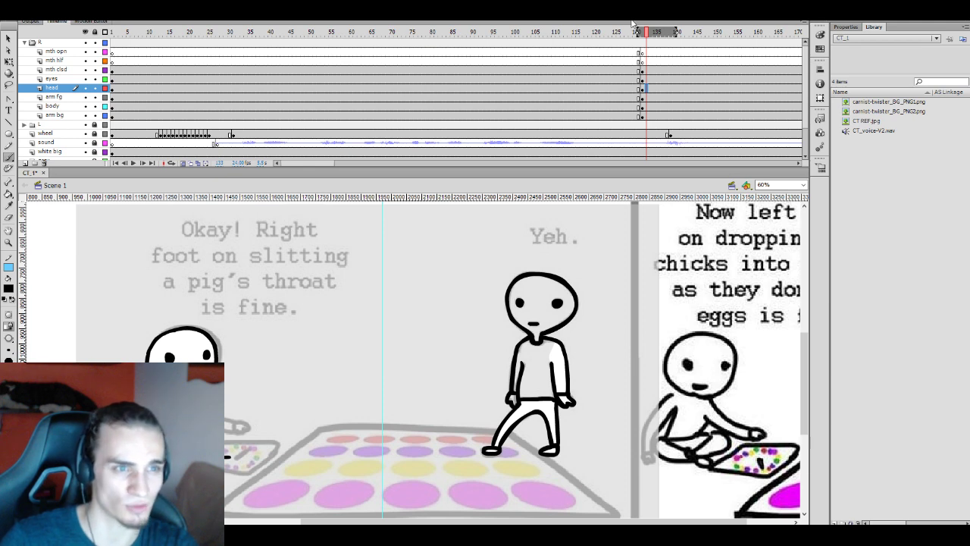
left_click(618, 78)
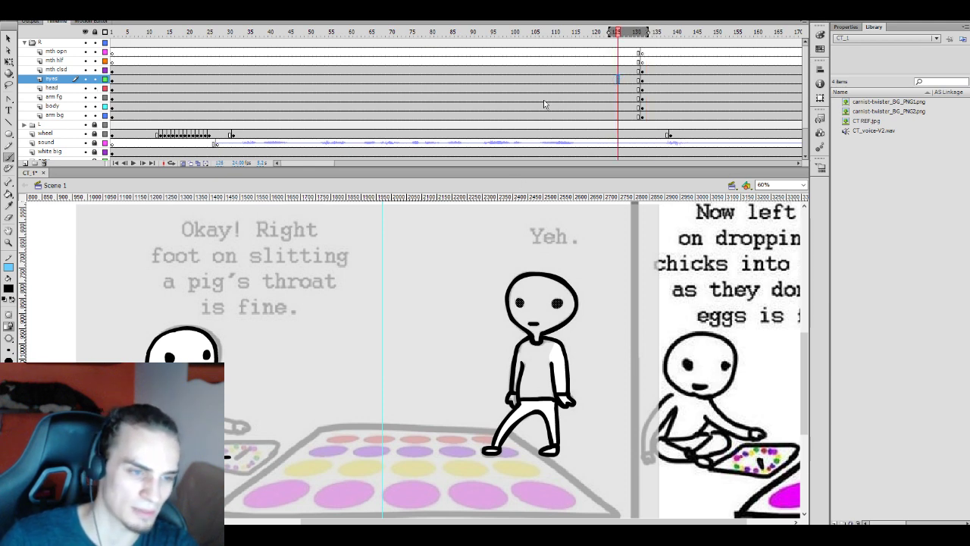
left_click(626, 88)
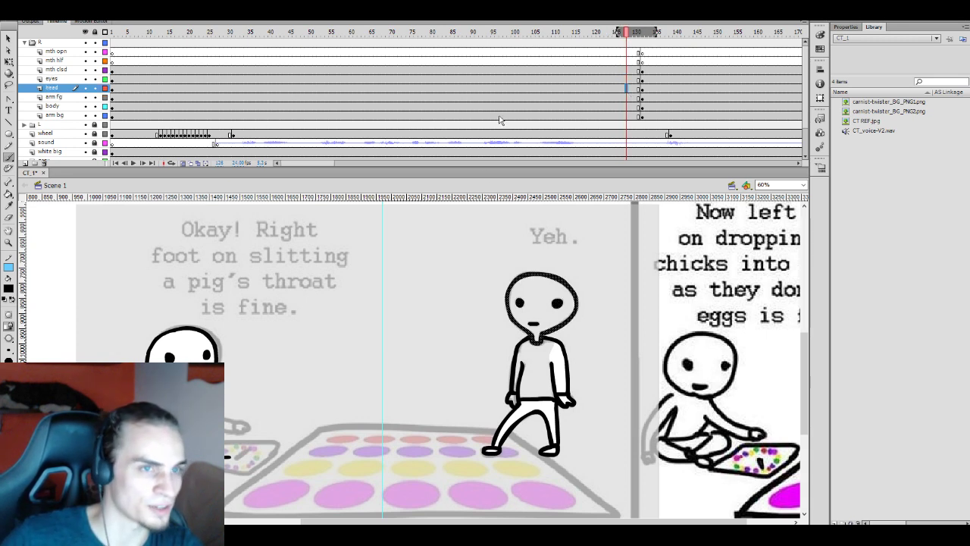
left_click(675, 88)
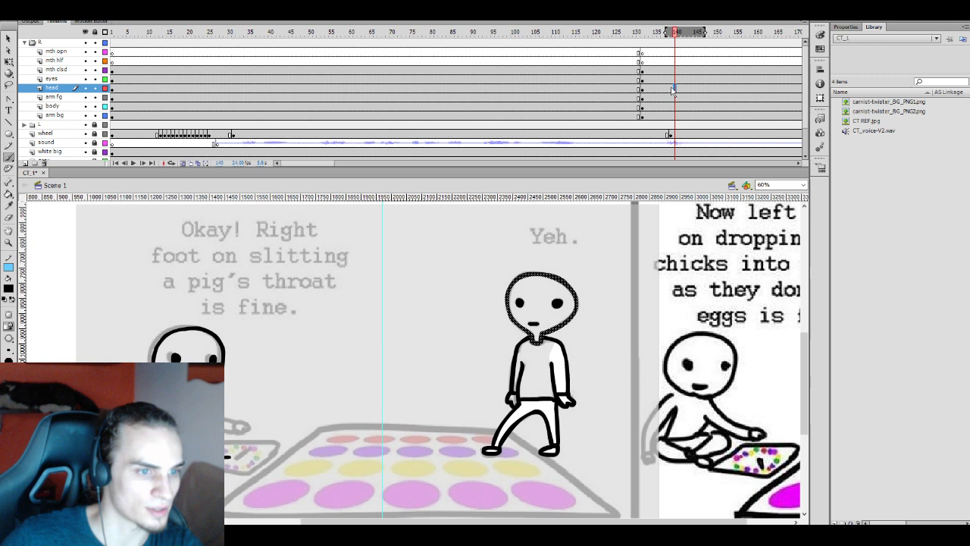
left_click(590, 97)
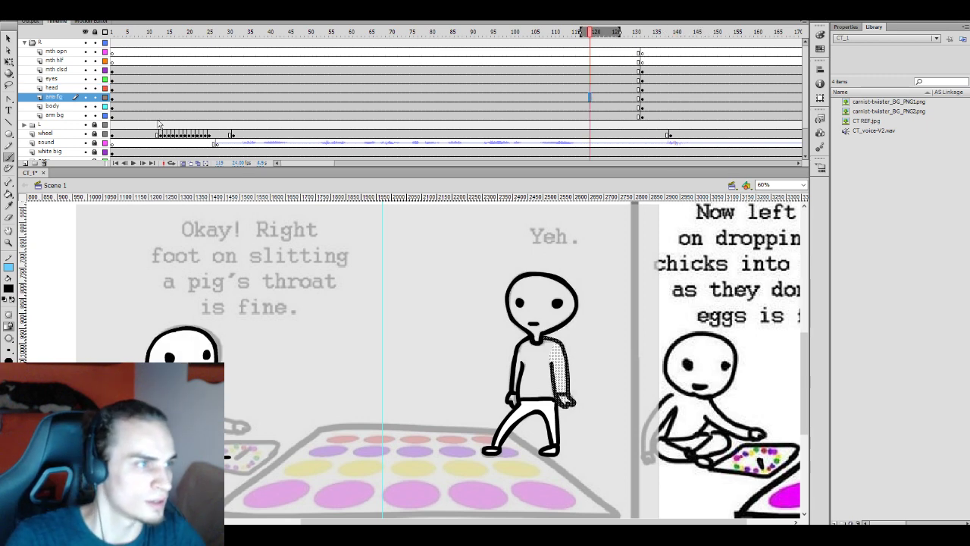
Skew the whole right character slightly to the right in the first pose, from the mth clsd through arm bg layers
left_click_drag(158, 115, 158, 69)
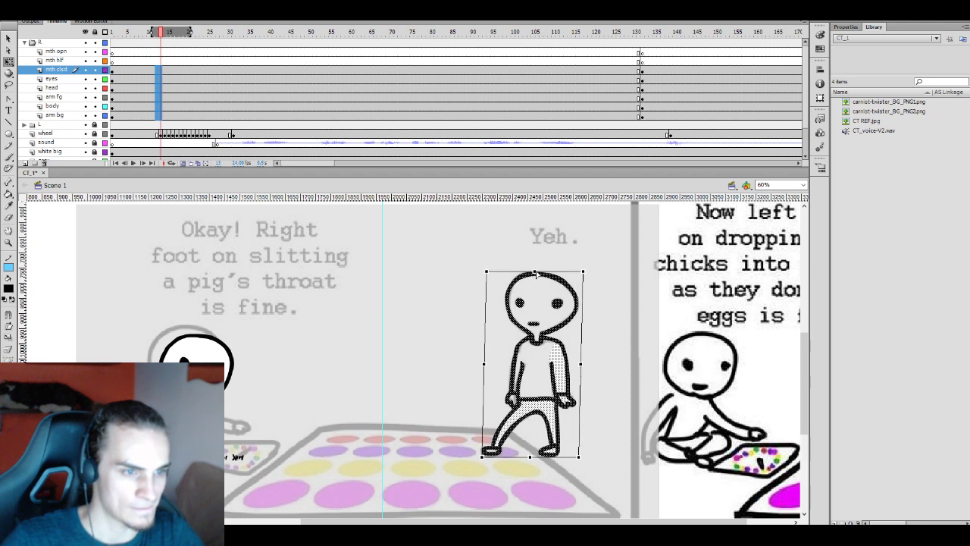
left_click(533, 274)
left_click(533, 274)
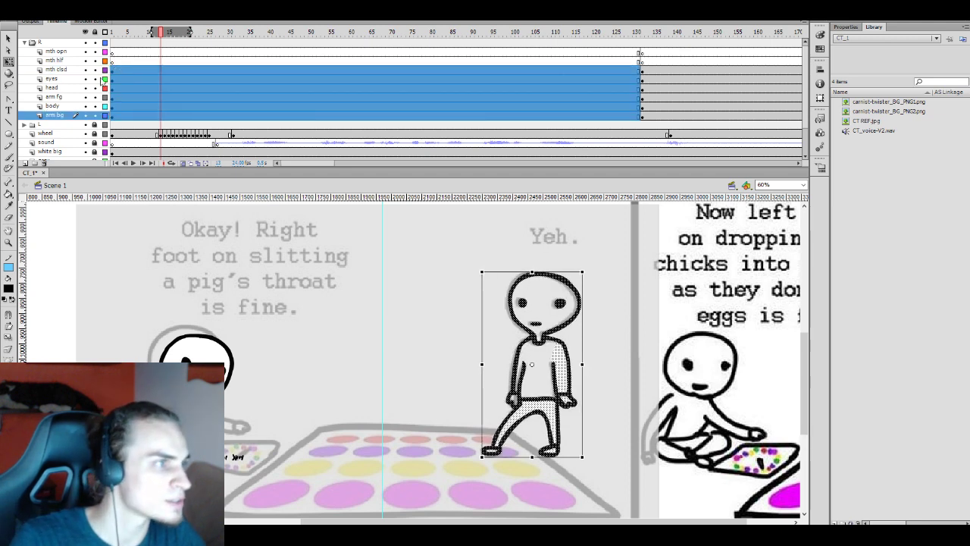
Select the closed mouth, eyes and head in the first pose and rotate them slightly clockwise about the neck
left_click(123, 88)
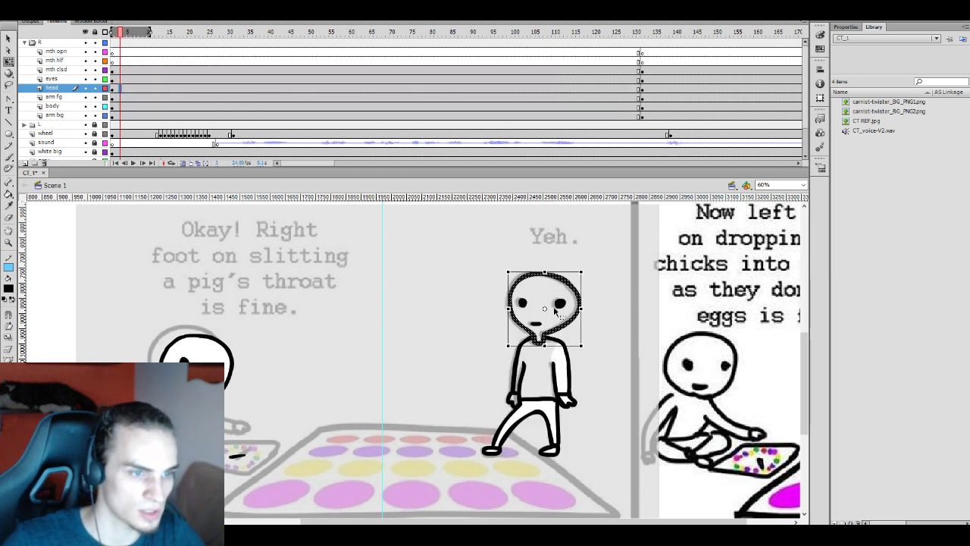
left_click_drag(124, 70, 125, 88)
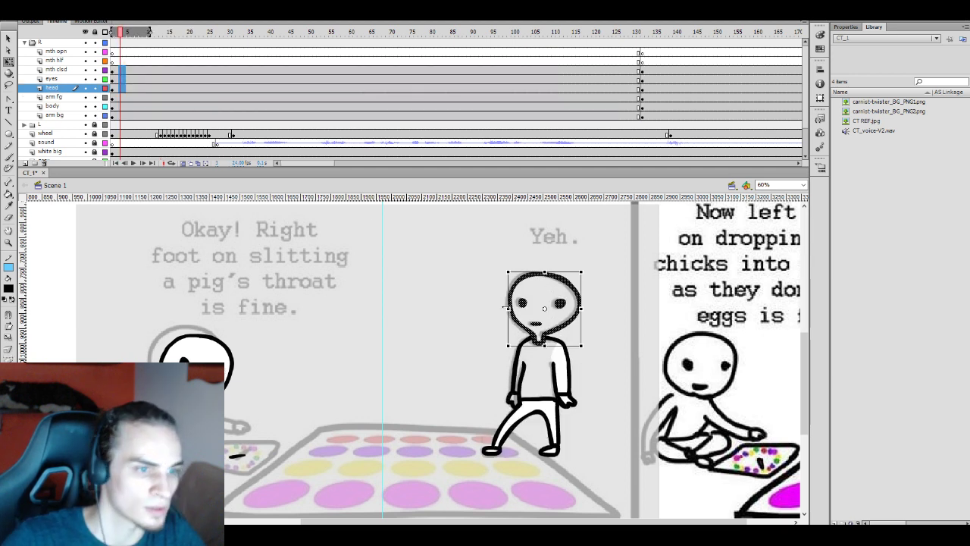
left_click(541, 340)
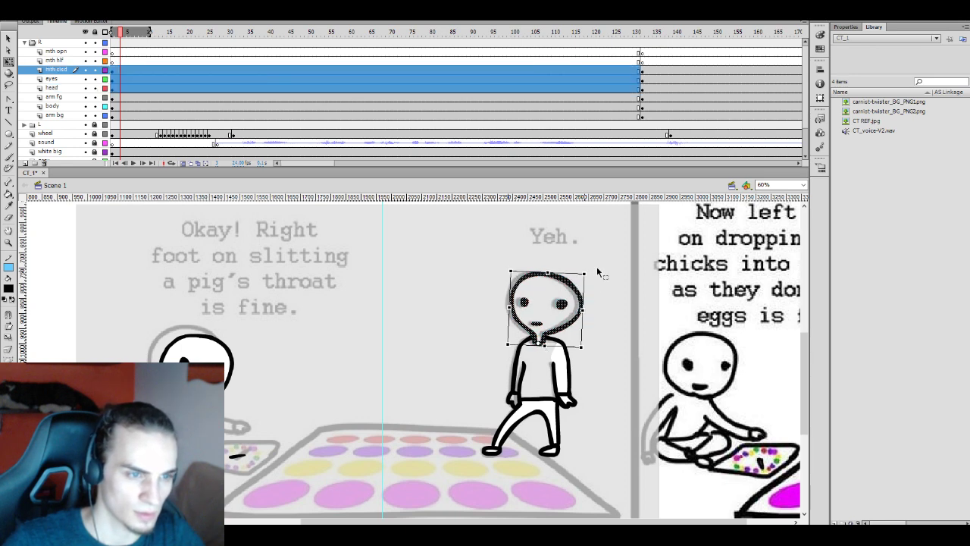
left_click(600, 249)
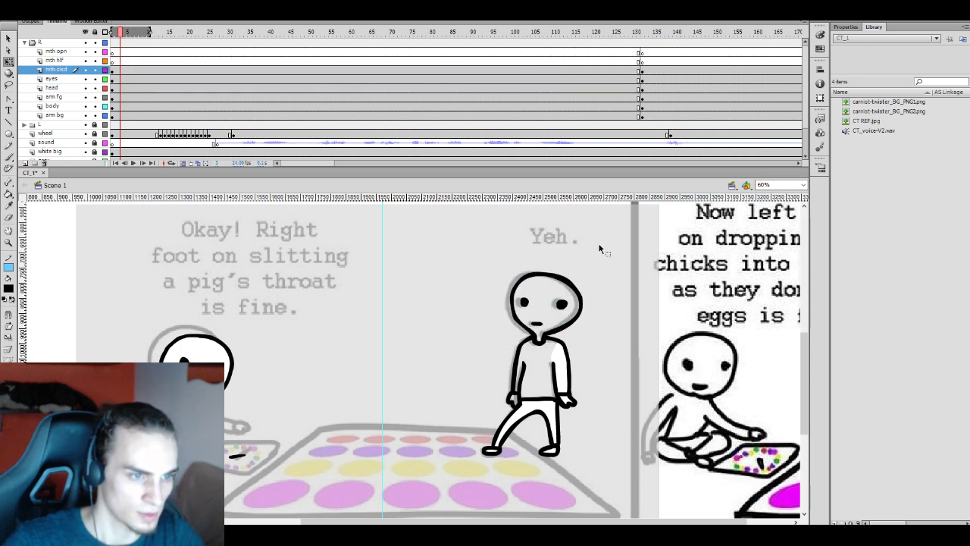
Compare the two poses and skew the left-hand arm on the arm bg layer slightly to the right in the first pose
left_click(686, 115)
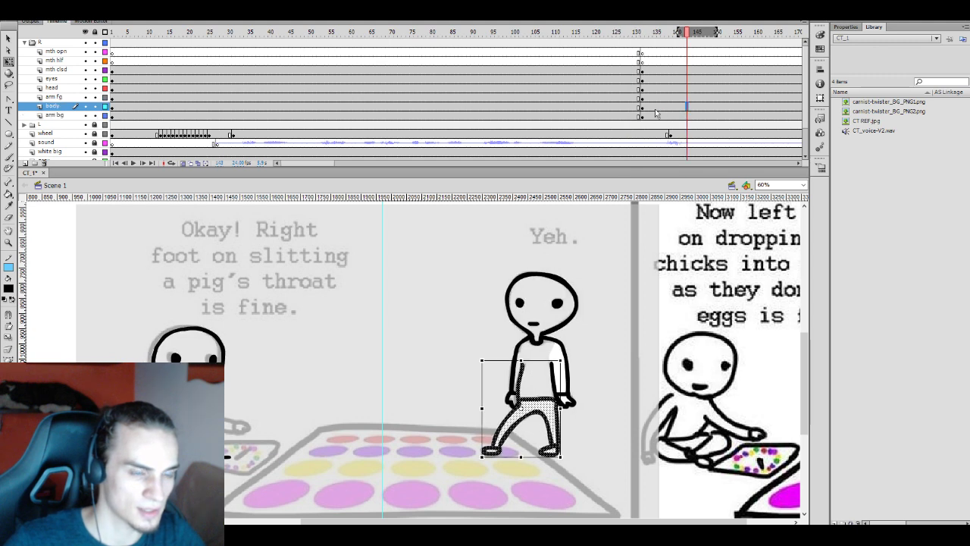
left_click(617, 96)
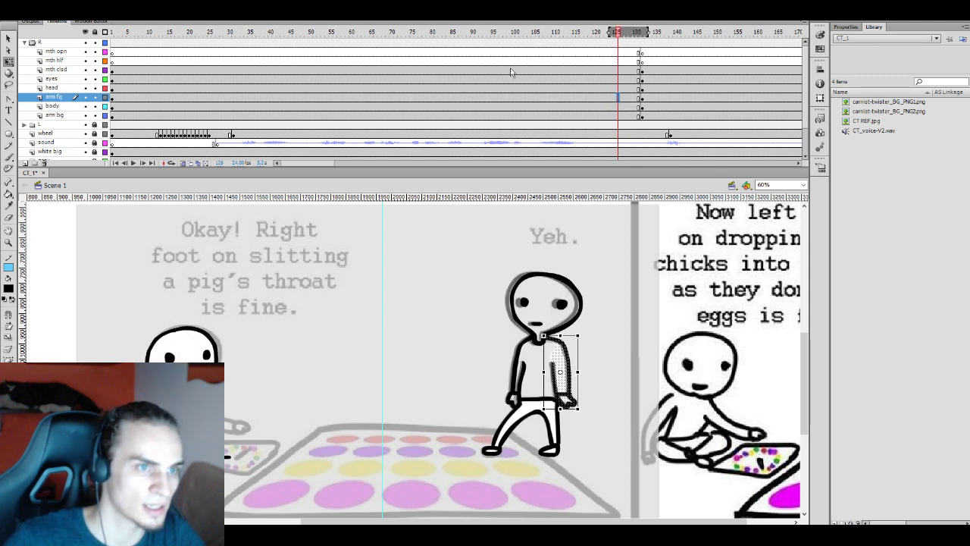
left_click(189, 106)
left_click(200, 115)
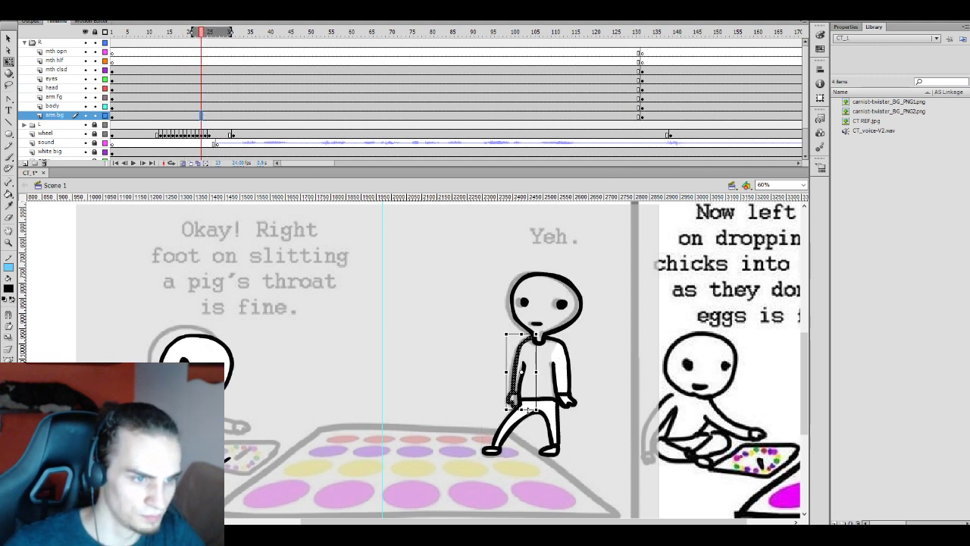
left_click_drag(526, 408, 528, 407)
left_click(529, 407)
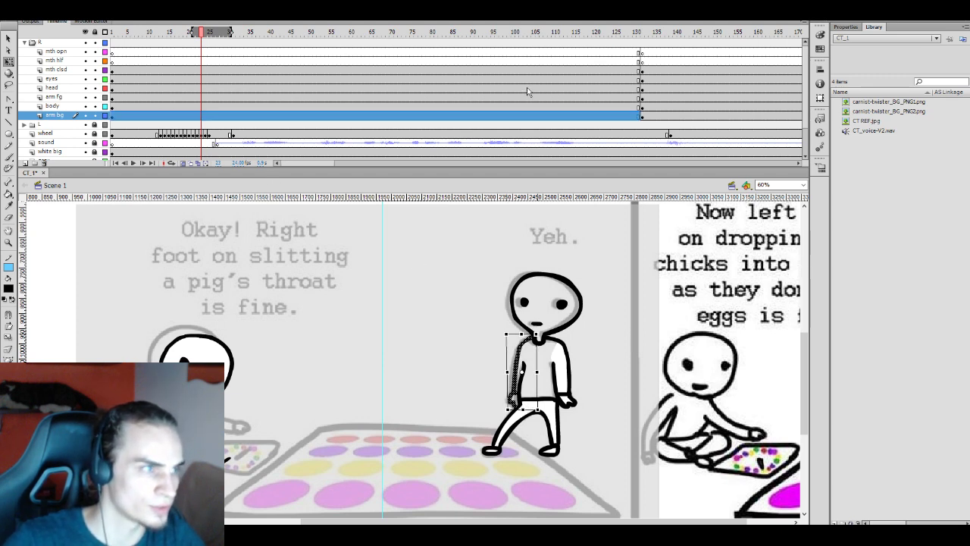
Skew the right-hand arm on the arm fg layer slightly in the first pose and compare it with the second pose
left_click(126, 98)
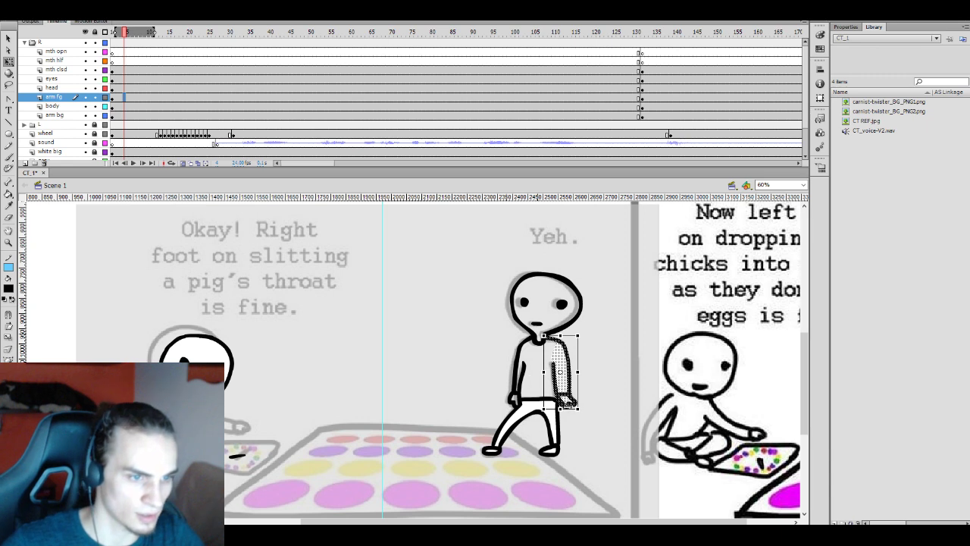
left_click(566, 409)
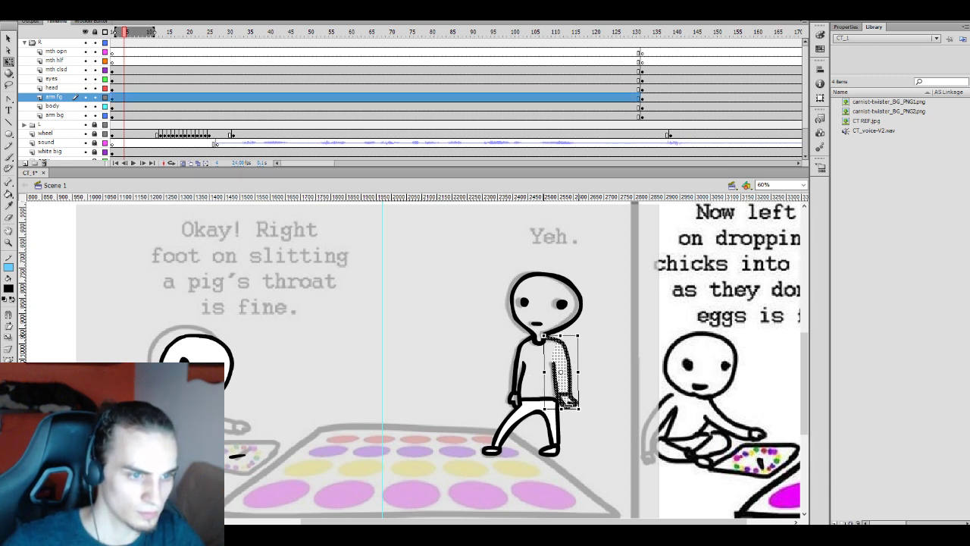
left_click(619, 80)
left_click(660, 82)
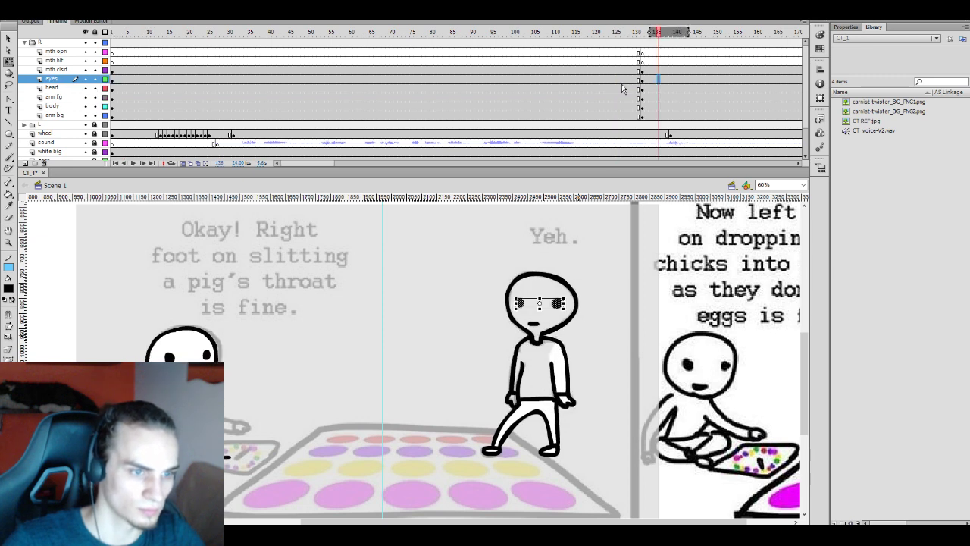
left_click(660, 90)
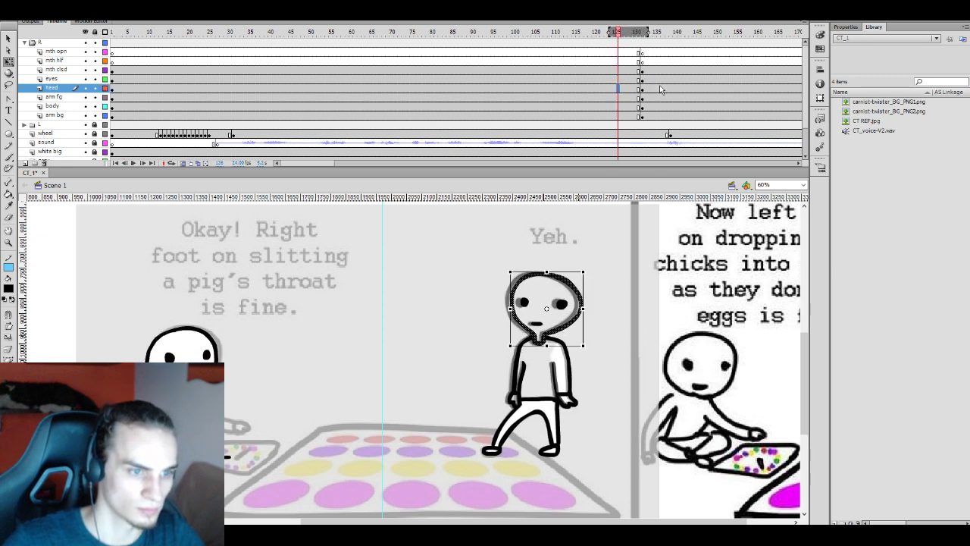
left_click(621, 89)
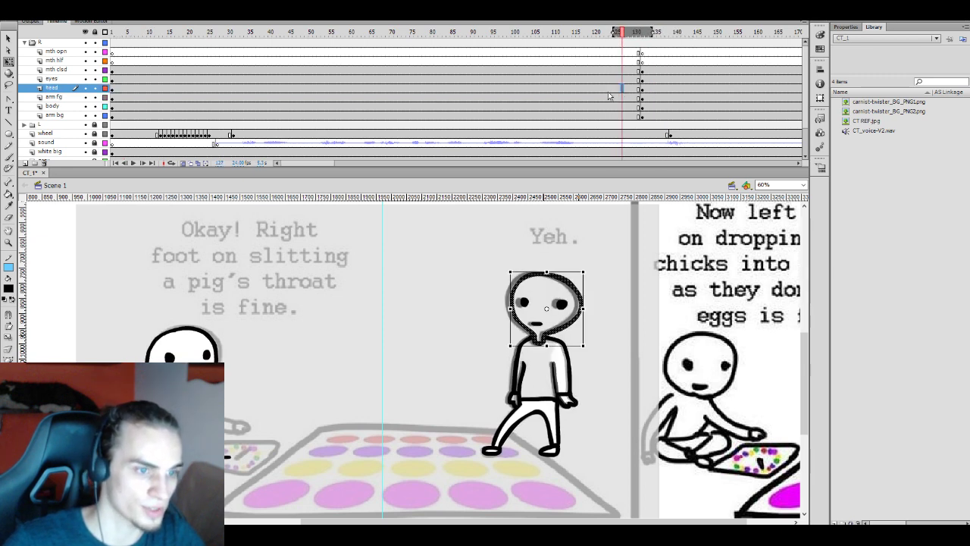
Lock the right character's other layers, delete the legs from the body layer in the first pose, and switch to the Brush
left_click(119, 106)
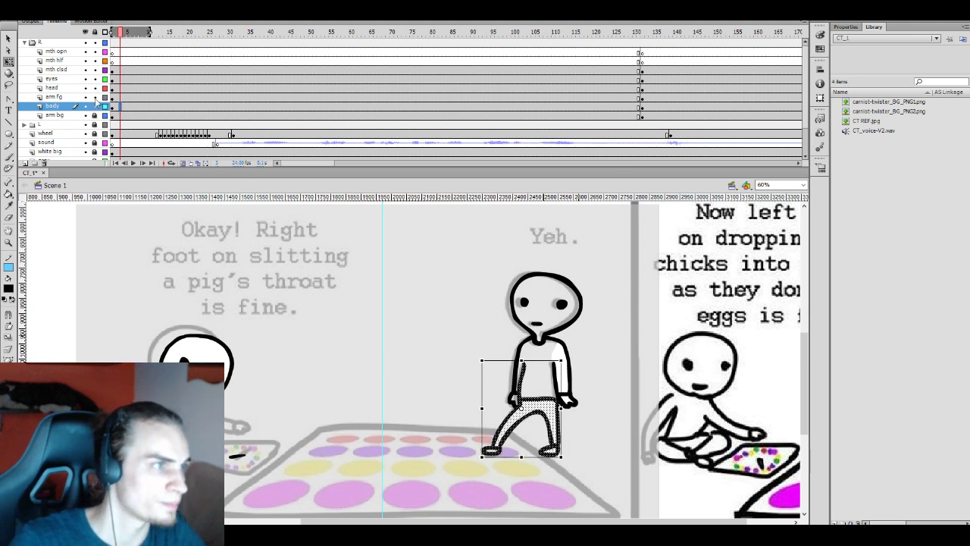
left_click(94, 41)
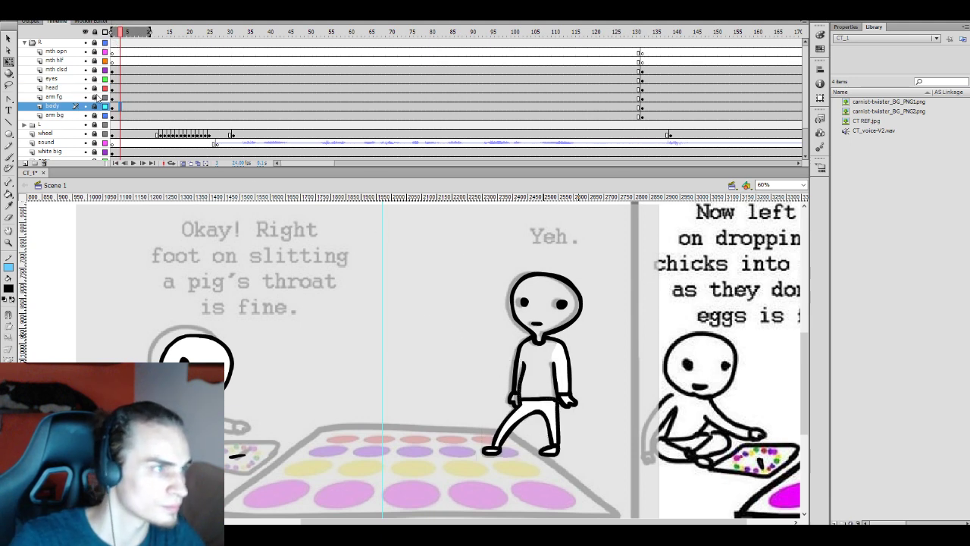
key("ctrl+a")
key("ctrl+b")
key("e")
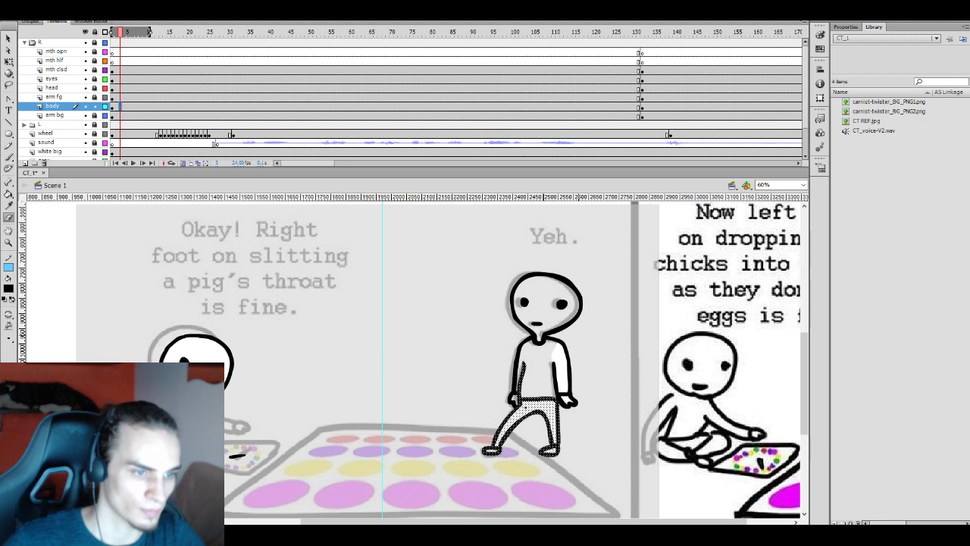
left_click(532, 414)
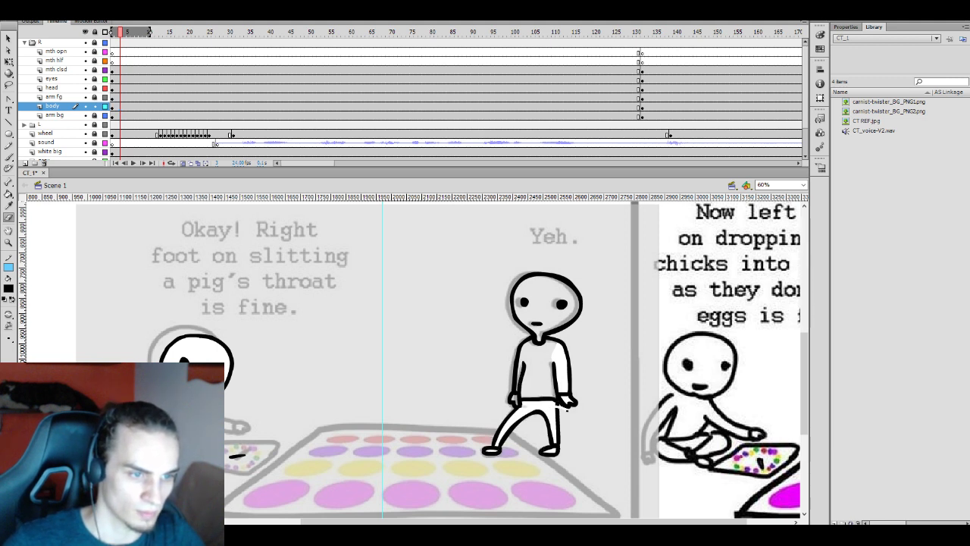
key("v")
left_click(553, 423)
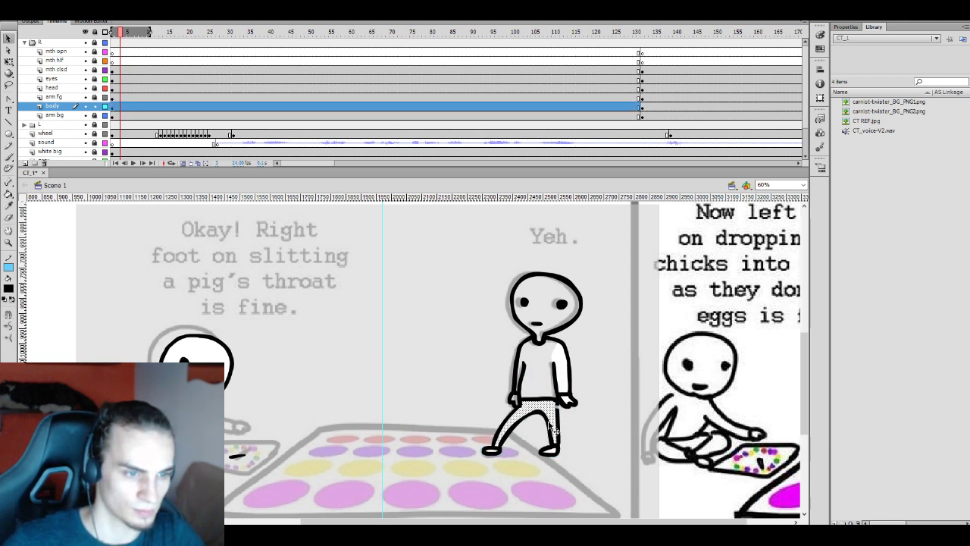
key("Delete")
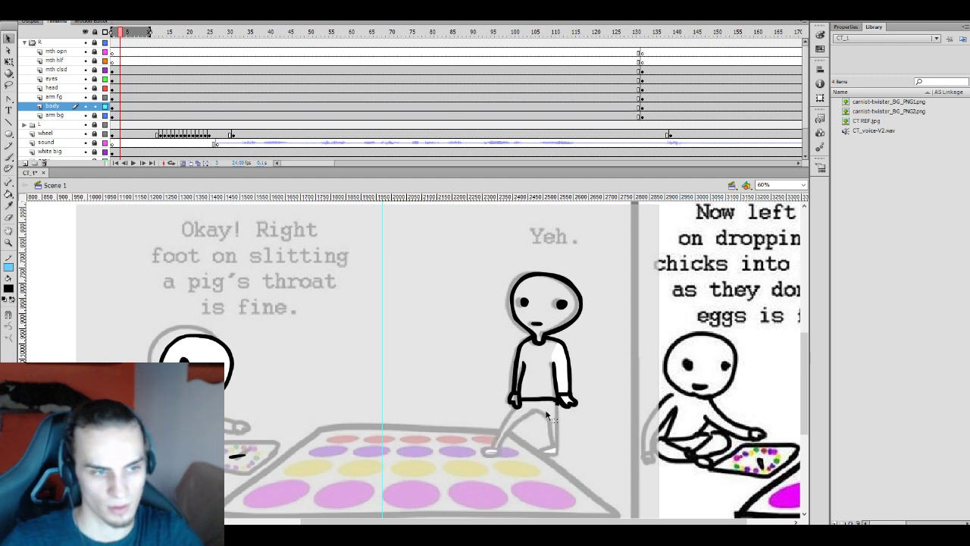
key("i")
key("b")
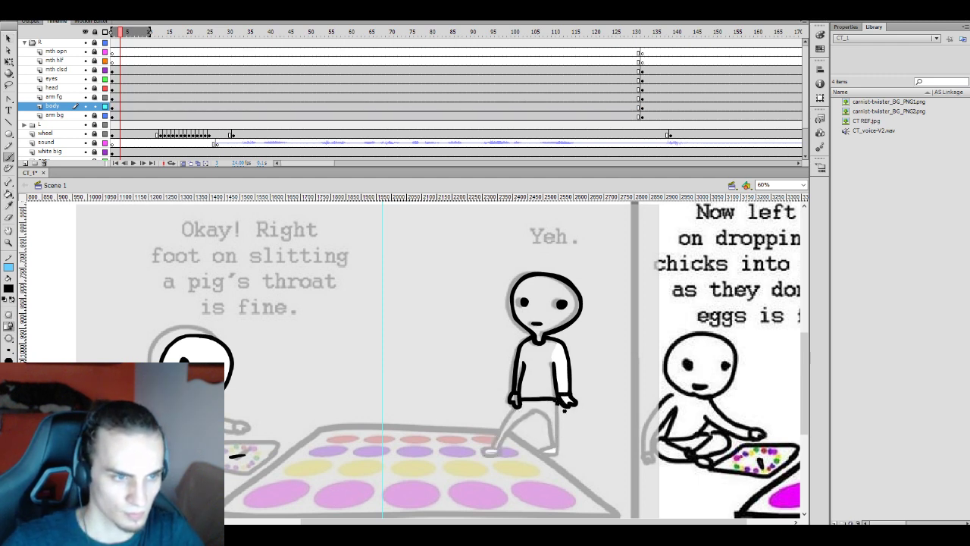
left_click_drag(556, 403, 560, 451)
key("ctrl+z")
left_click_drag(556, 402, 560, 448)
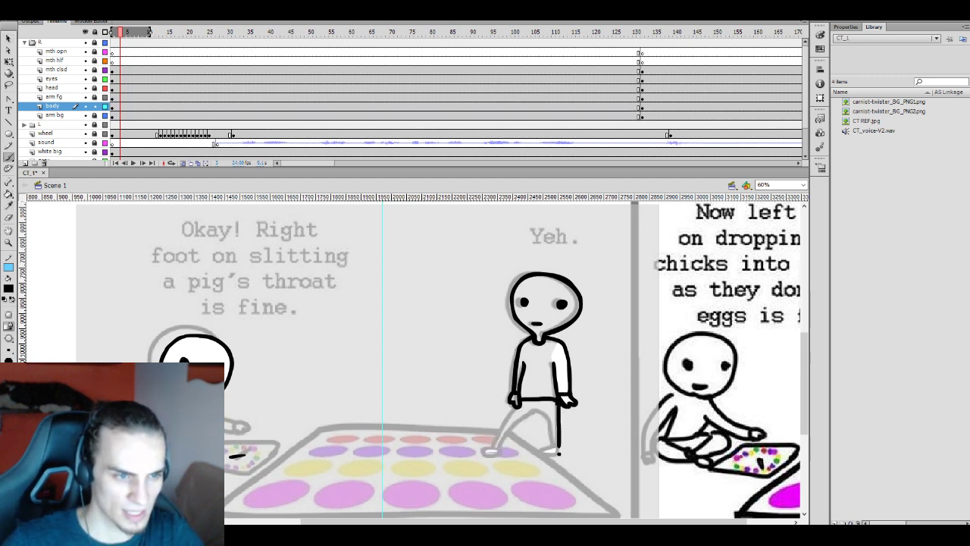
key("ctrl+z")
left_click_drag(558, 402, 557, 448)
key("ctrl+z")
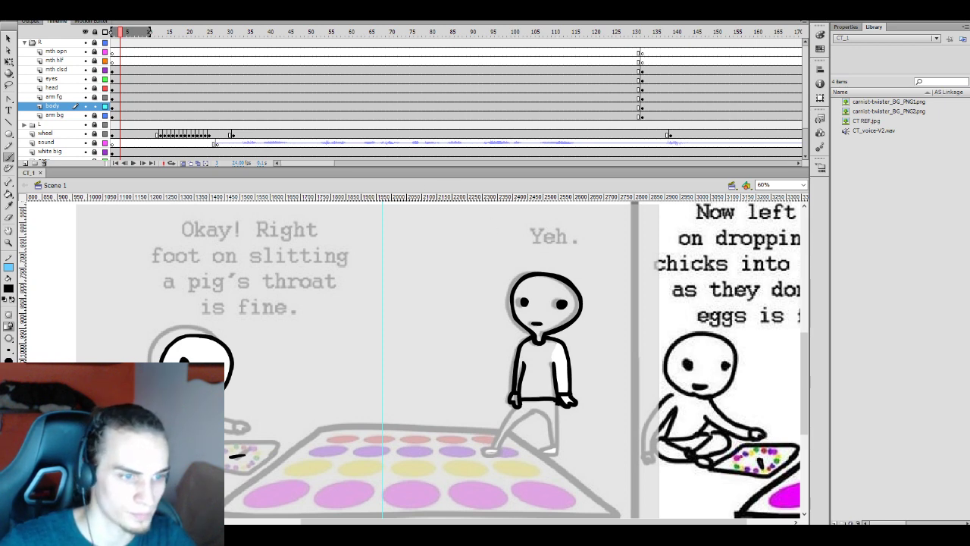
Paint the straight outer line and foot of the right-hand leg on the body layer in the first pose
scroll(440, 356, "up", 3)
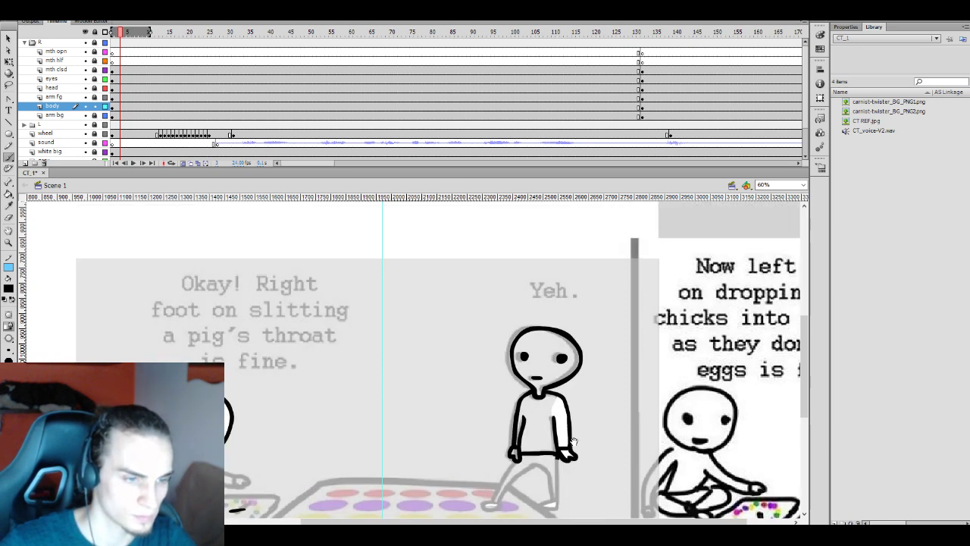
scroll(573, 441, "down", 5)
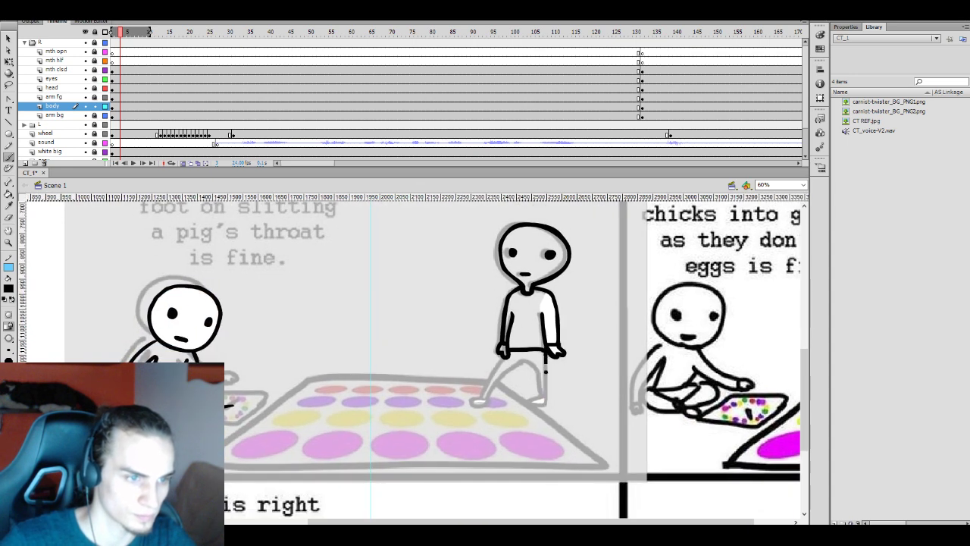
left_click_drag(545, 360, 545, 399)
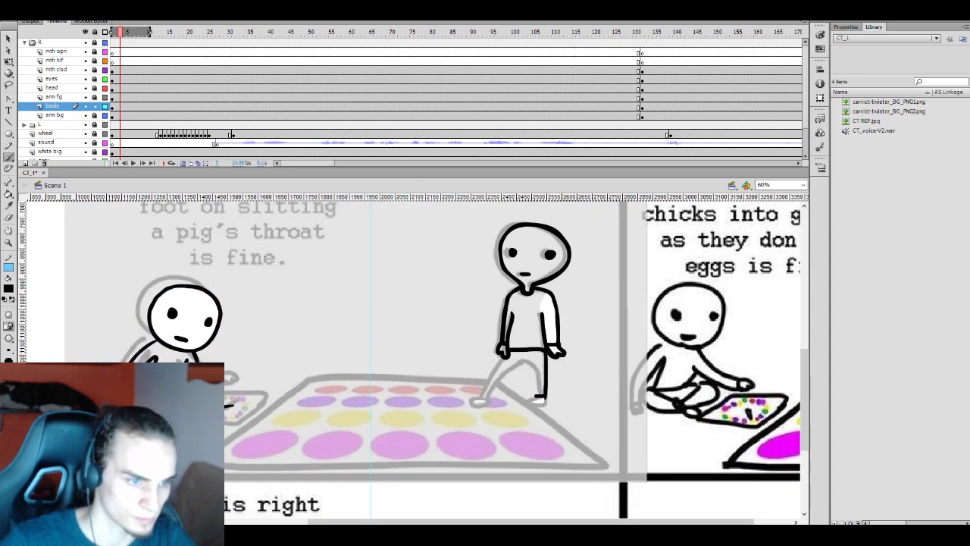
key("ctrl+z")
mouse_move(529, 401)
left_mouse_down()
mouse_move(544, 406)
mouse_move(547, 395)
left_mouse_up()
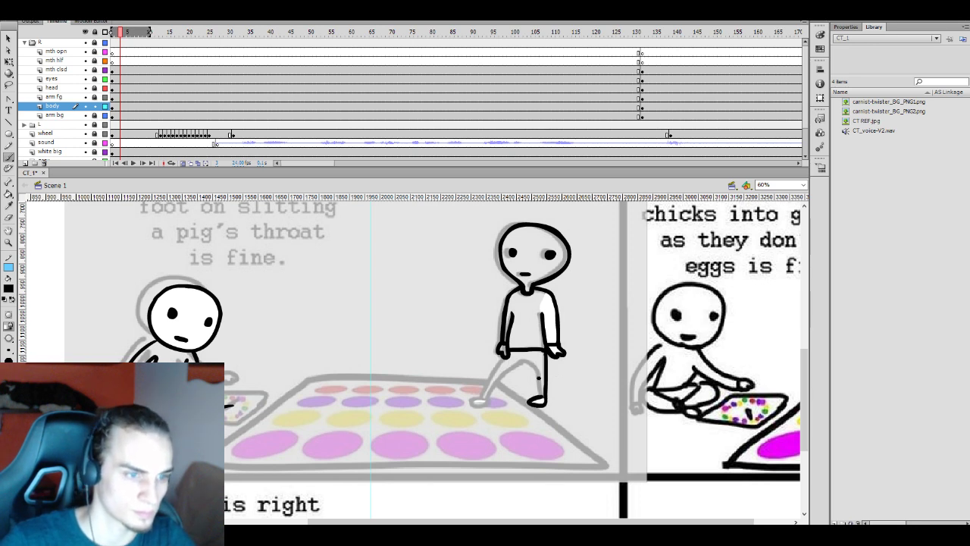
Paint the inner arch between the legs in the first pose, then lasso its curved top and lower it slightly
left_click_drag(540, 395, 523, 356)
mouse_move(539, 393)
left_mouse_down()
mouse_move(536, 365)
mouse_move(516, 394)
left_mouse_up()
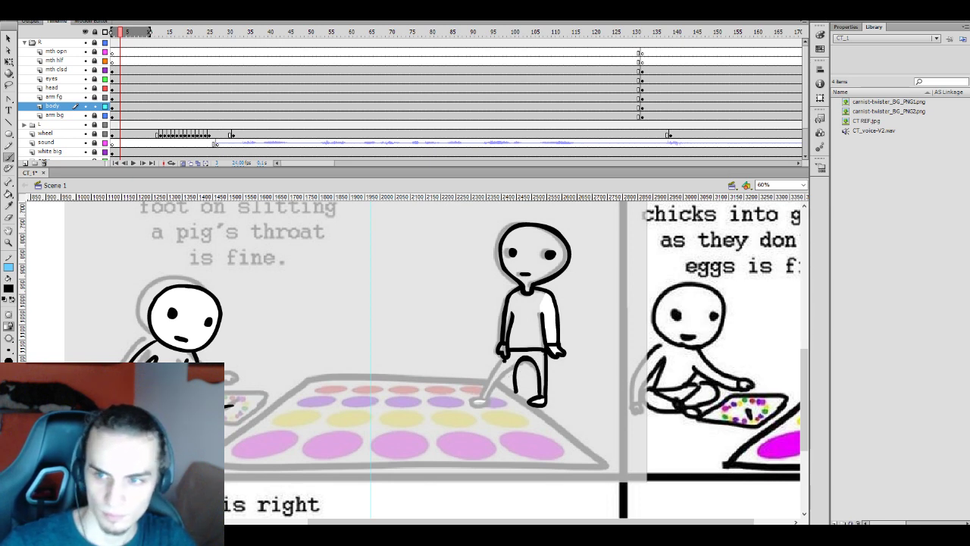
key("l")
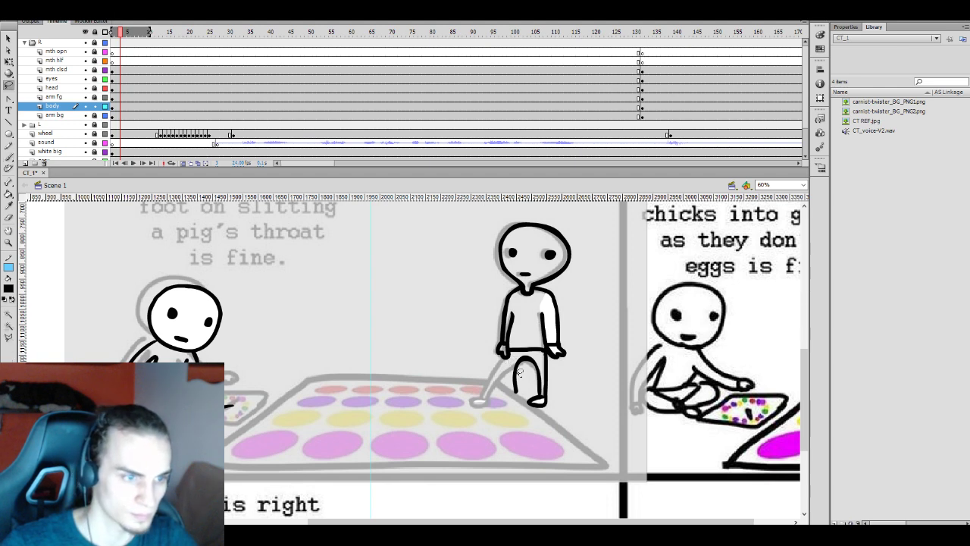
mouse_move(519, 372)
left_mouse_down()
mouse_move(510, 355)
mouse_move(523, 350)
mouse_move(543, 372)
mouse_move(506, 365)
mouse_move(521, 349)
mouse_move(544, 358)
left_mouse_up()
left_click(542, 372)
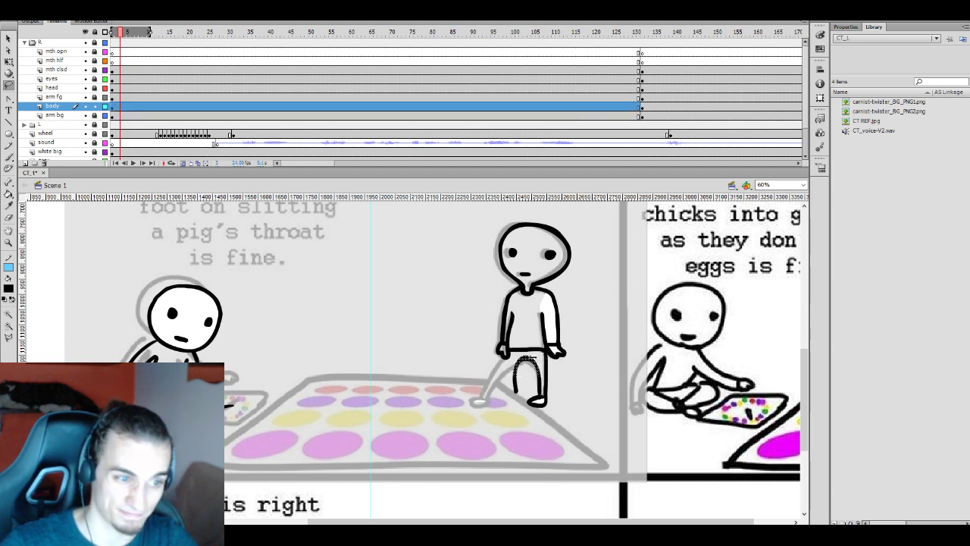
key("q")
left_click(472, 335)
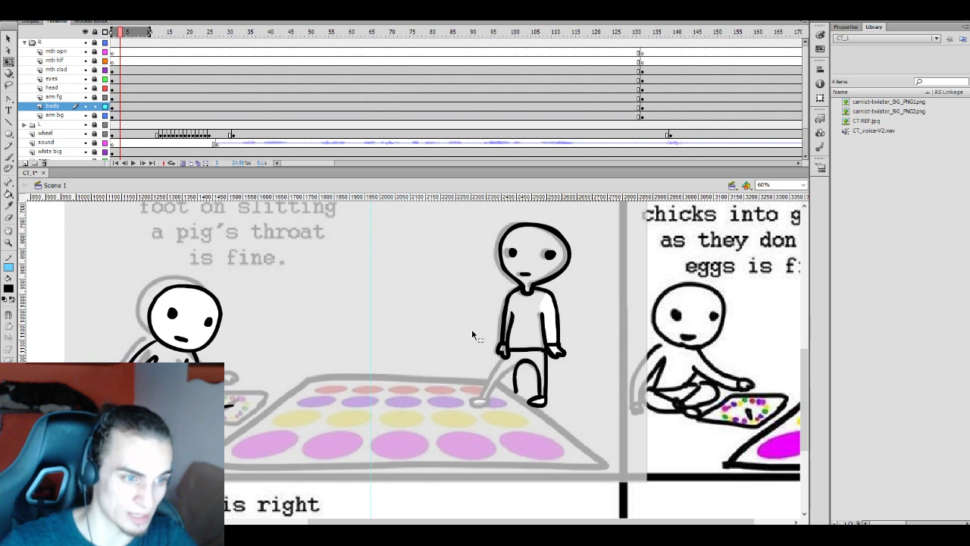
Paint the straight outer line, lower inner edge and foot of the left-hand leg in the first pose
key("b")
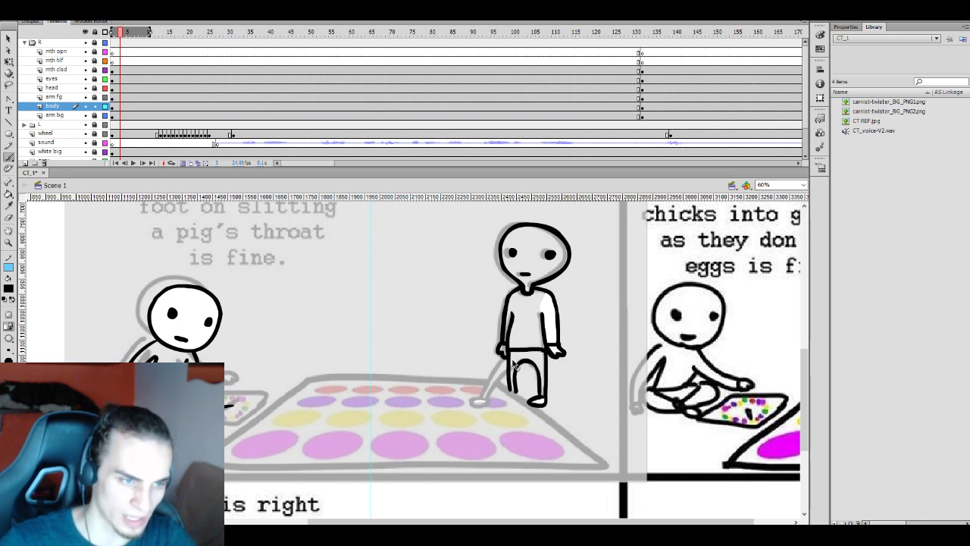
left_click_drag(508, 353, 509, 402)
left_click_drag(515, 356, 515, 395)
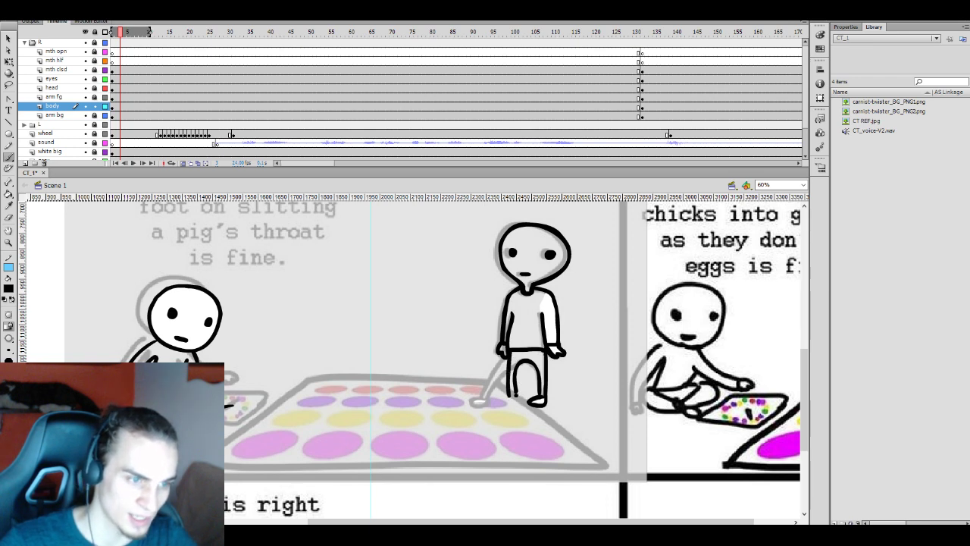
key("e")
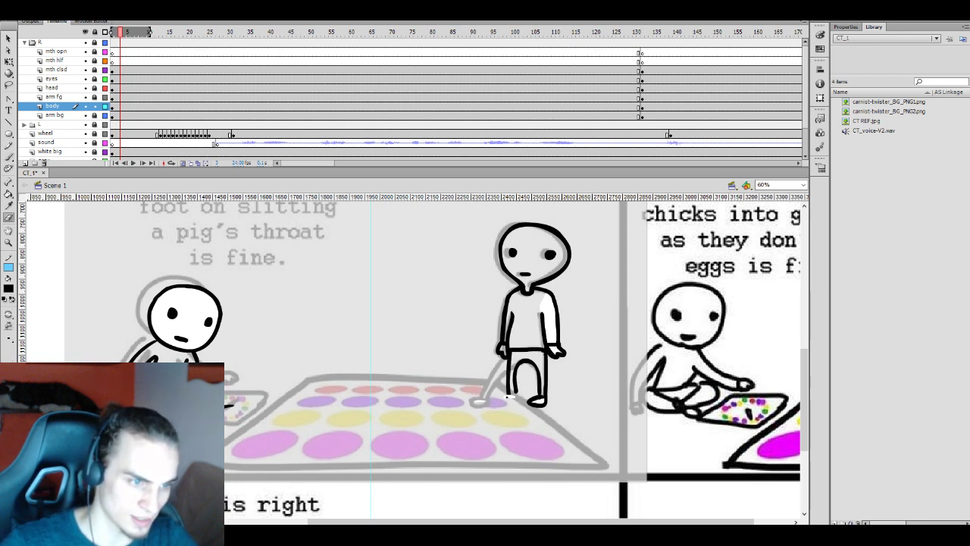
key("b")
left_click_drag(511, 395, 519, 402)
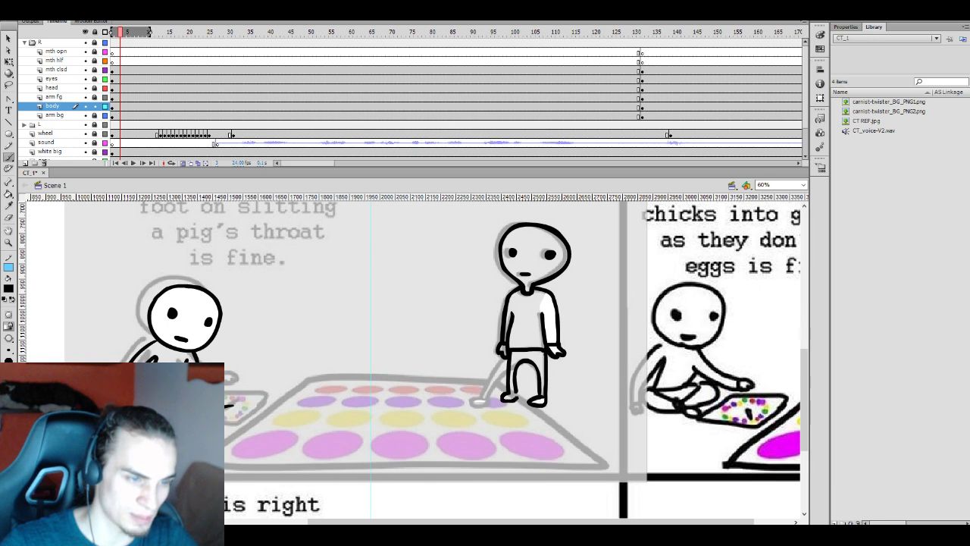
key("ctrl+z")
key("ctrl+z")
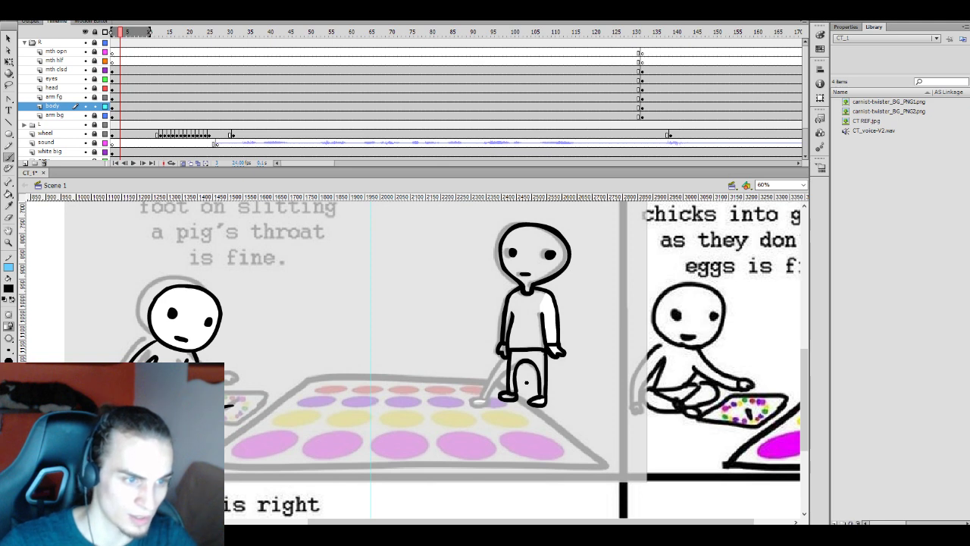
Fill the redrawn legs with white using the Paint Bucket and compare the first pose with the second
key("k")
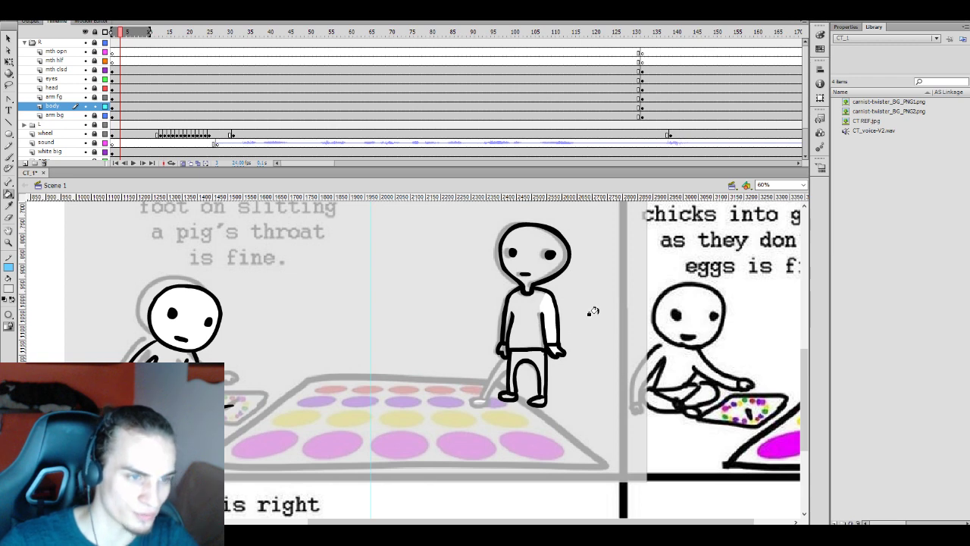
left_click(620, 87)
left_click(670, 88)
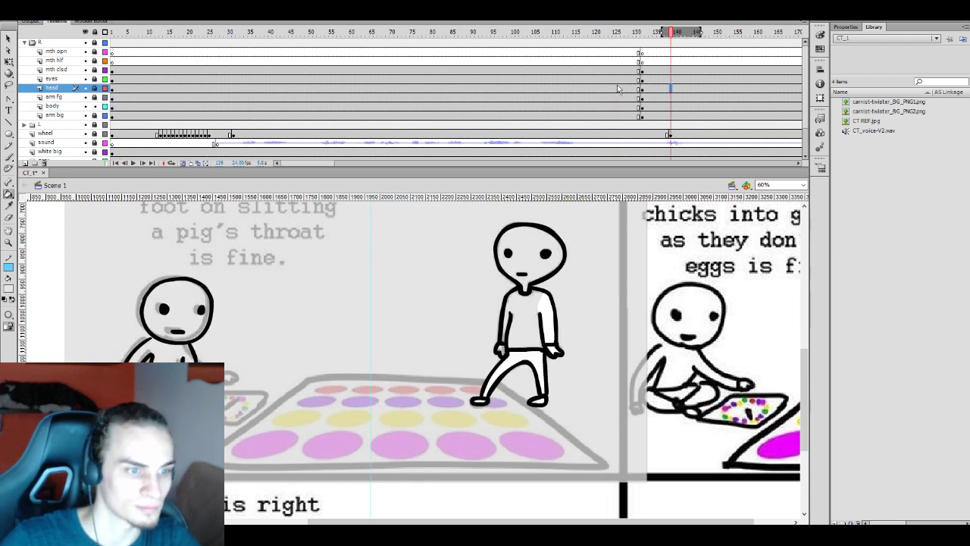
left_click(618, 87)
left_click(671, 88)
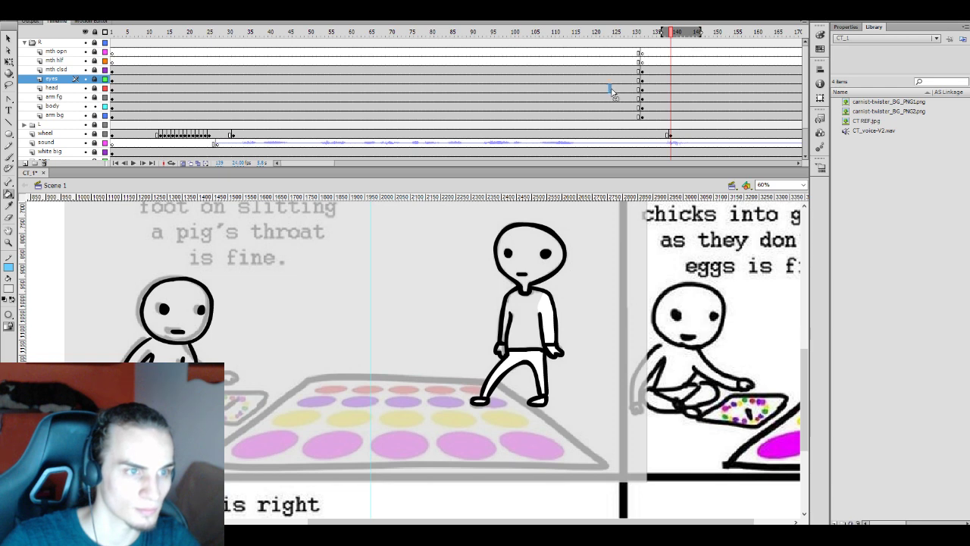
left_click(612, 89)
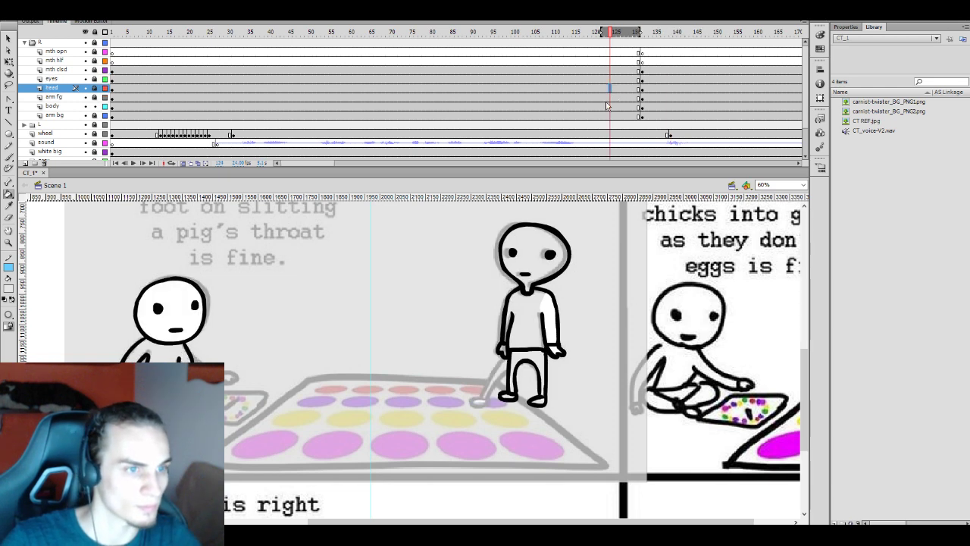
Unlock the mth clsd, eyes and head layers and rotate their artwork slightly counter-clockwise about the neck in the second pose
left_click(667, 97)
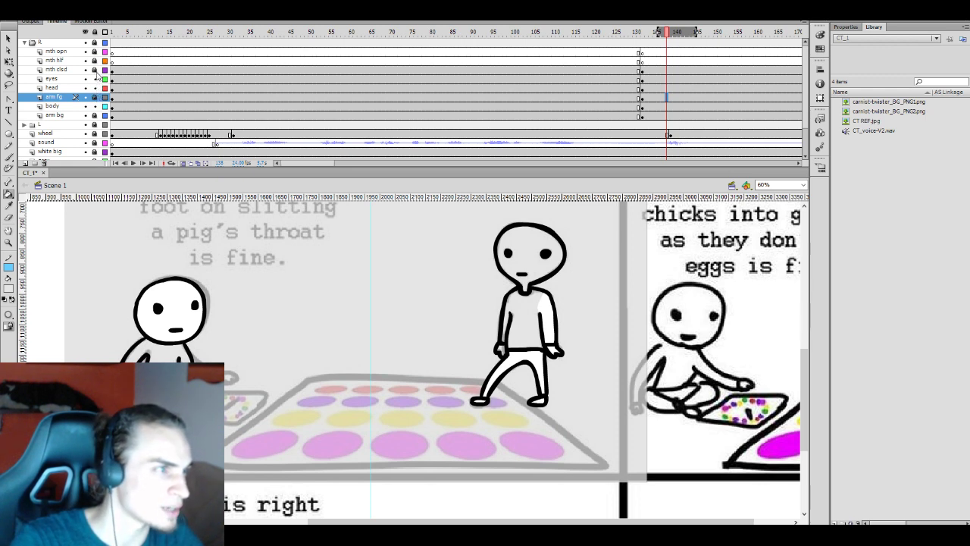
left_click(647, 77)
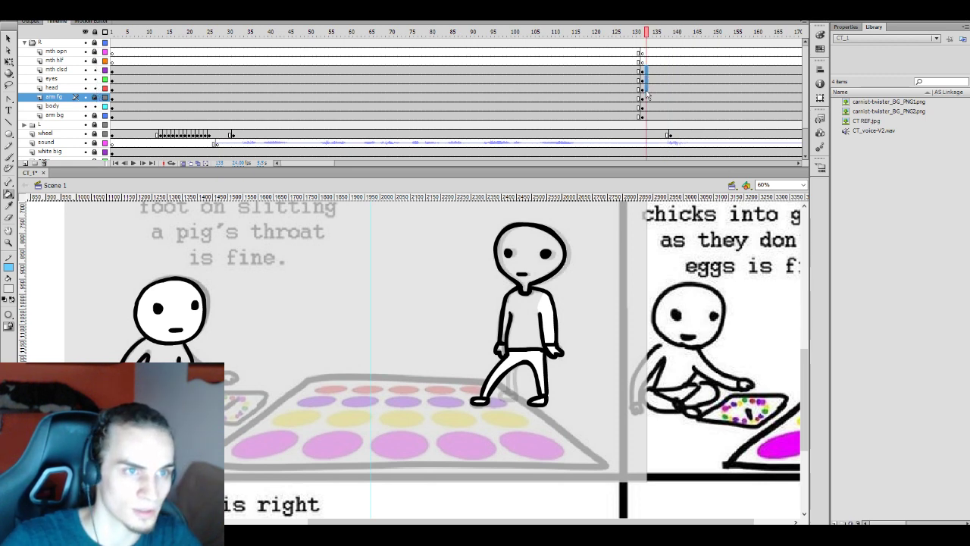
left_click(527, 246)
key("q")
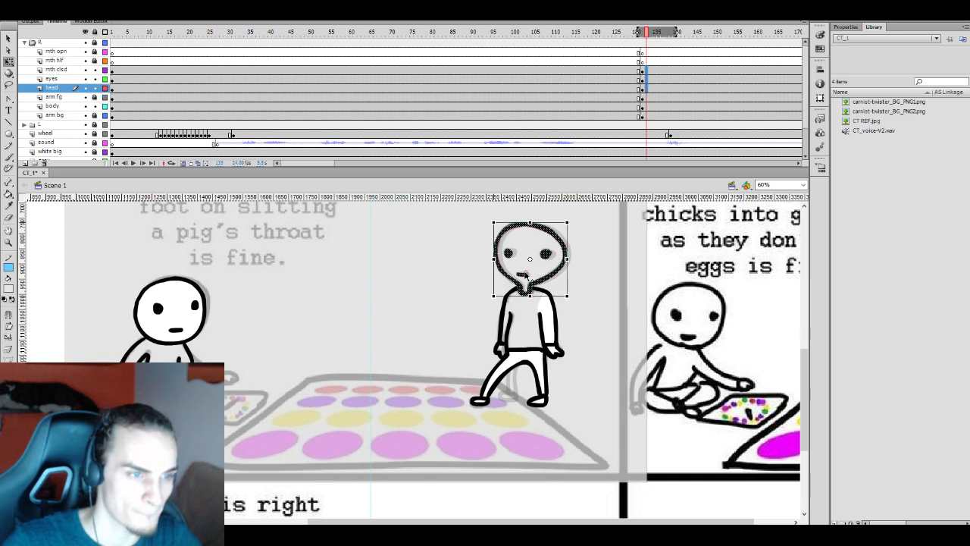
key("ctrl+a")
left_click_drag(577, 235, 577, 220)
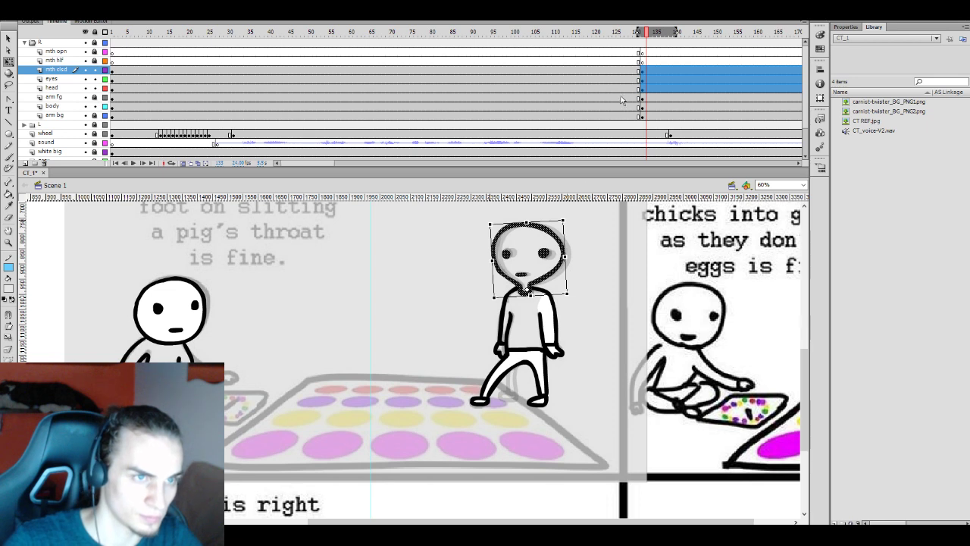
Fine-tune the placement of the eyes and closed mouth in the second pose and compare it with the first pose
left_click(666, 89)
left_click(649, 79)
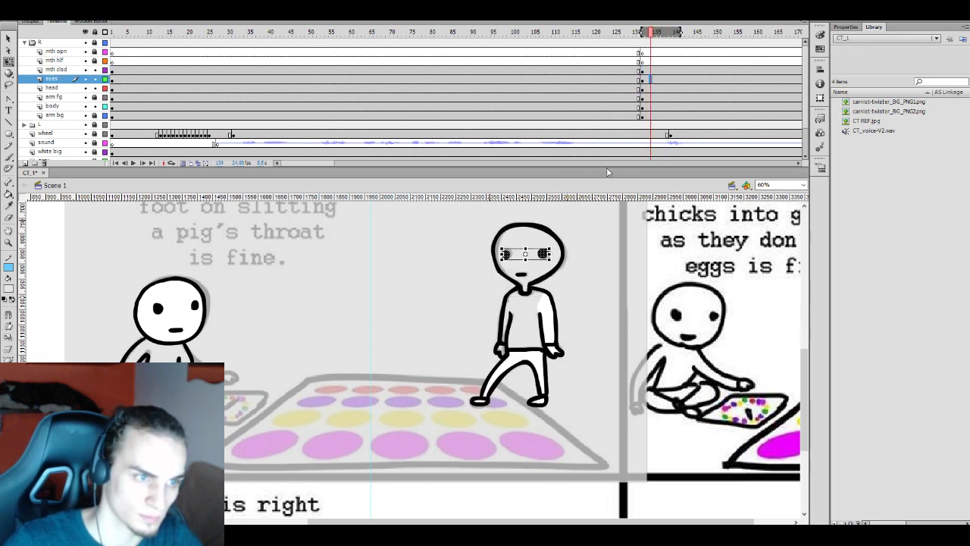
left_click(523, 276)
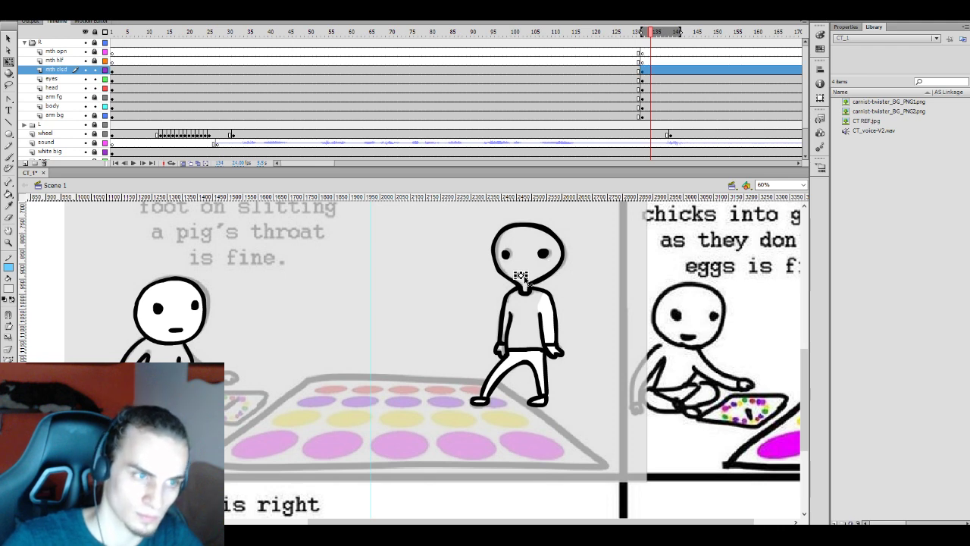
left_click(666, 79)
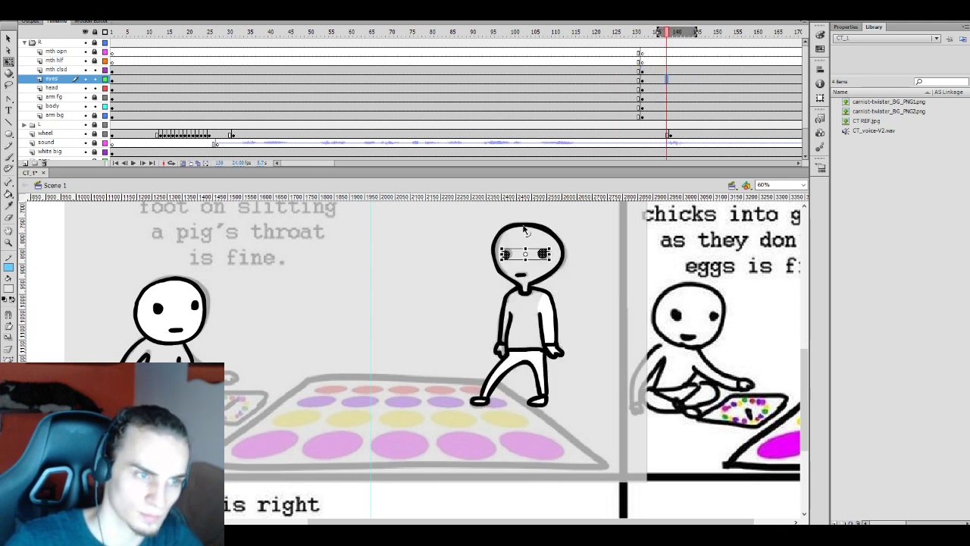
left_click(653, 70)
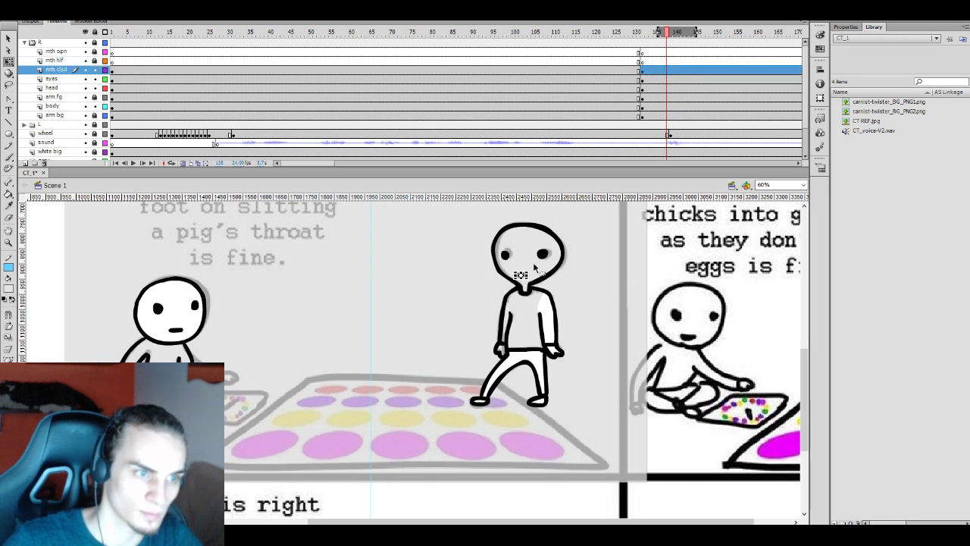
left_click(654, 90)
key("period")
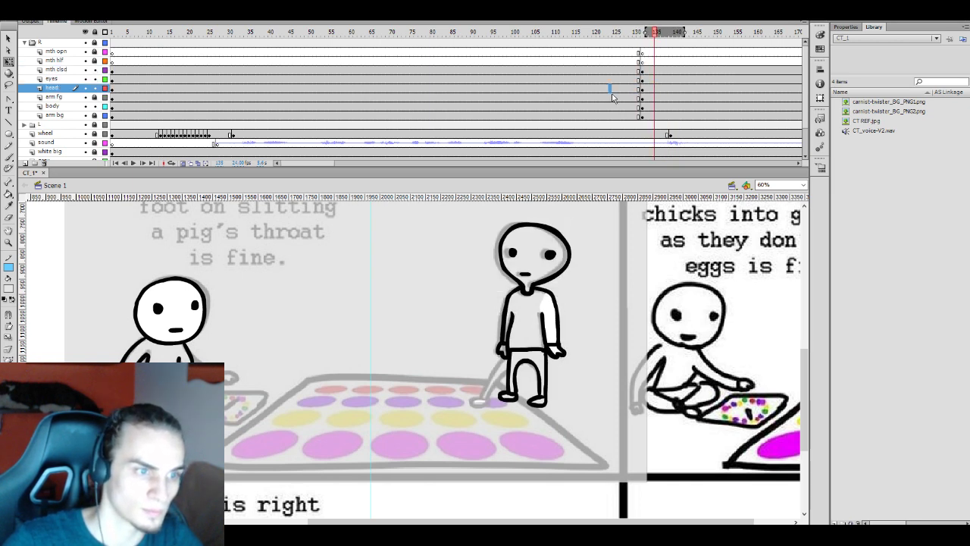
Scrub back and forth through the frames around frame 132 to compare the right character's two poses
key("comma")
left_click(650, 97)
left_click(520, 278)
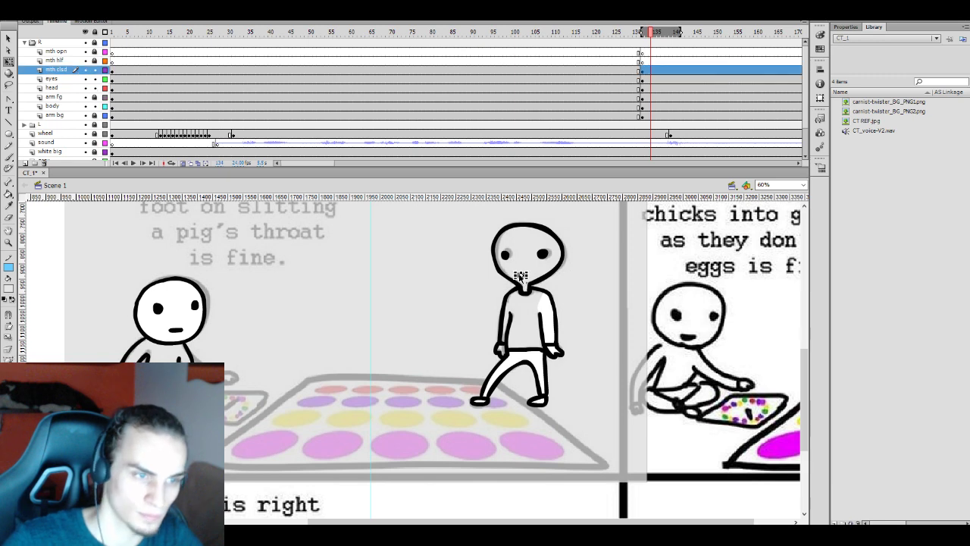
key("period")
key("period")
key("period")
key("period")
key("period")
key("period")
key("period")
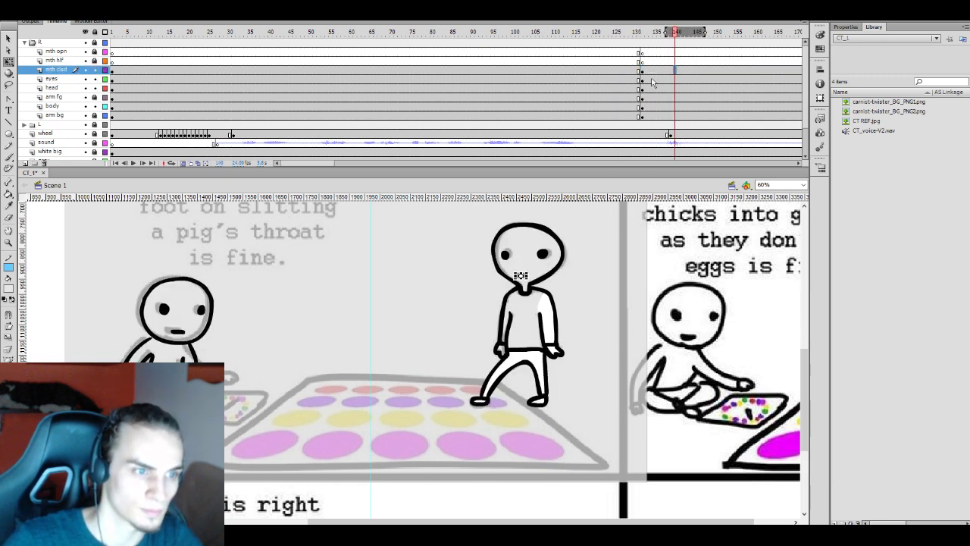
key("comma")
key("comma")
key("comma")
key("comma")
key("comma")
key("comma")
key("comma")
key("comma")
key("comma")
key("comma")
key("comma")
key("comma")
key("comma")
key("period")
key("period")
key("period")
key("period")
key("period")
key("period")
key("period")
key("period")
key("period")
key("period")
key("period")
key("period")
key("period")
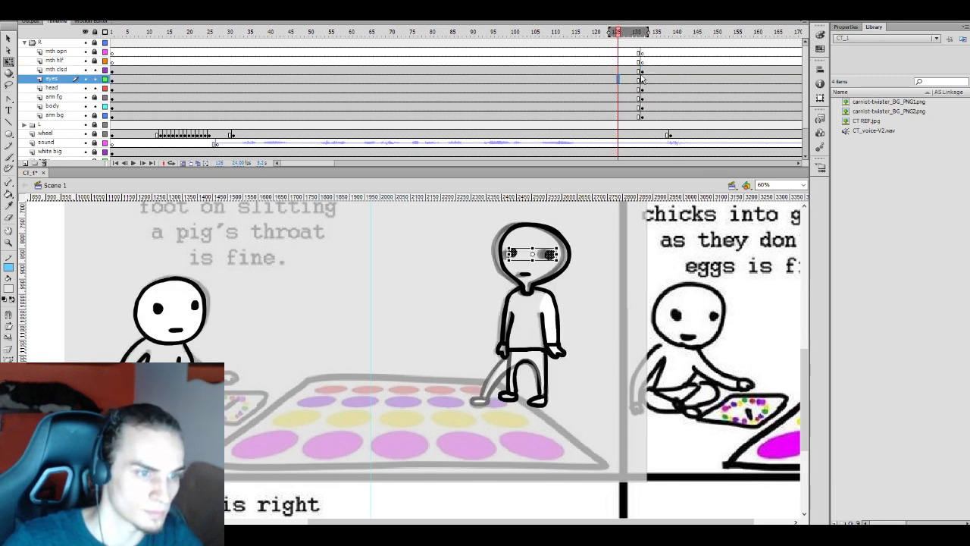
Play back the right character's pose change with the voice track, starting shortly before the transition
left_click(664, 80)
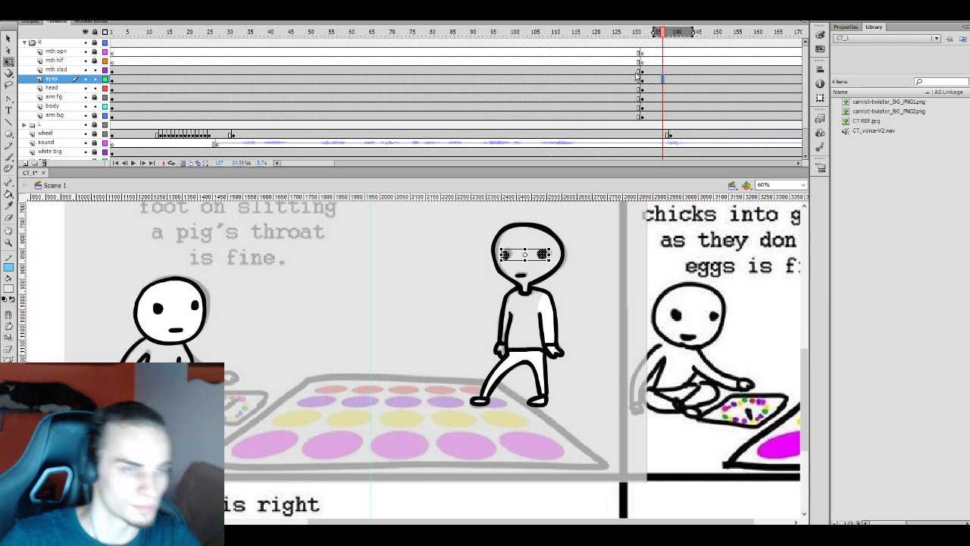
left_click(572, 88)
key("Return")
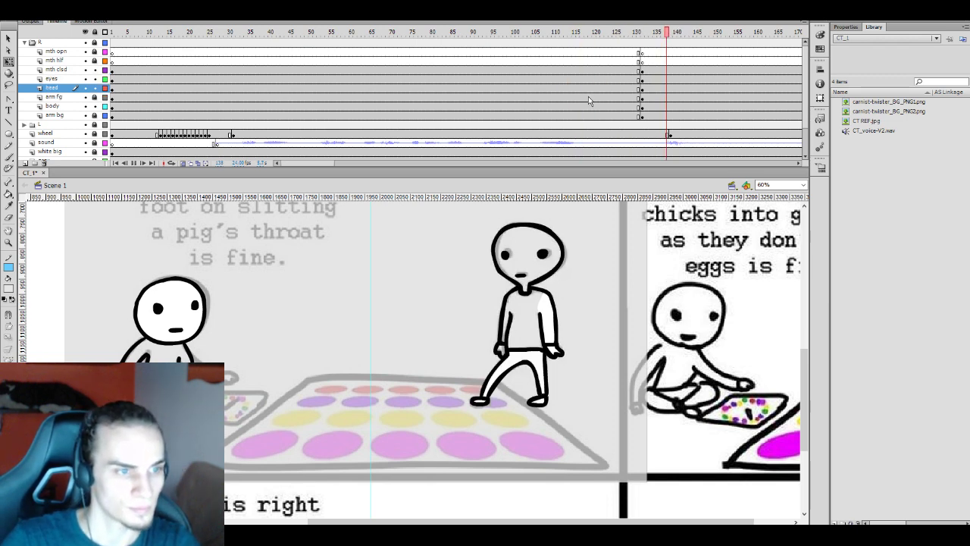
left_click(620, 88)
key("Return")
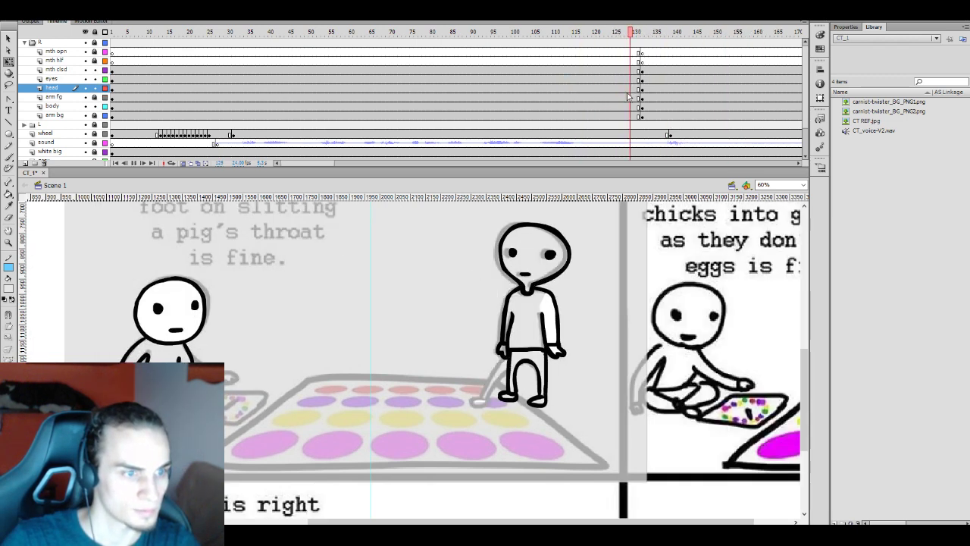
key("Return")
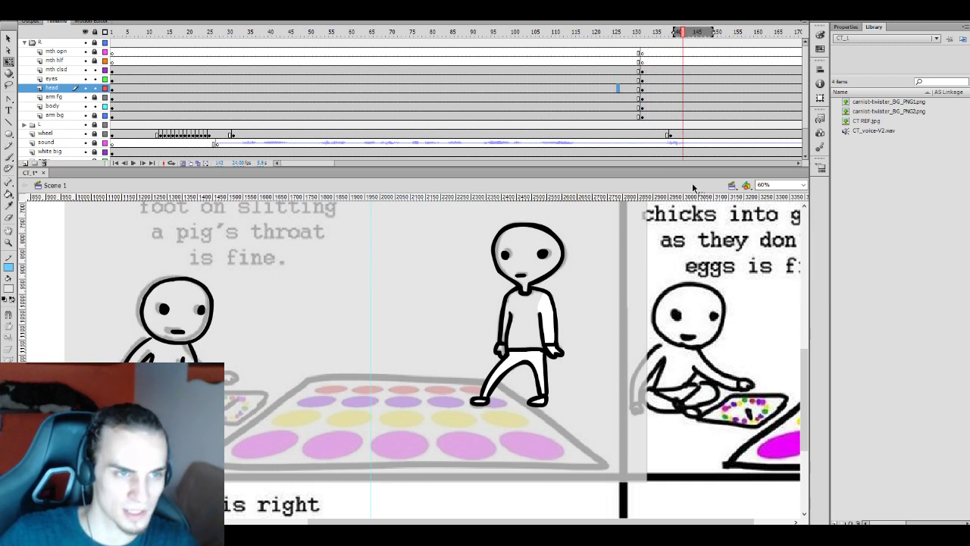
Check the head, eyes and closed mouth on both sides of the pose change and replay the transition from frame 125
left_click(658, 78)
left_click(621, 60)
left_click(661, 78)
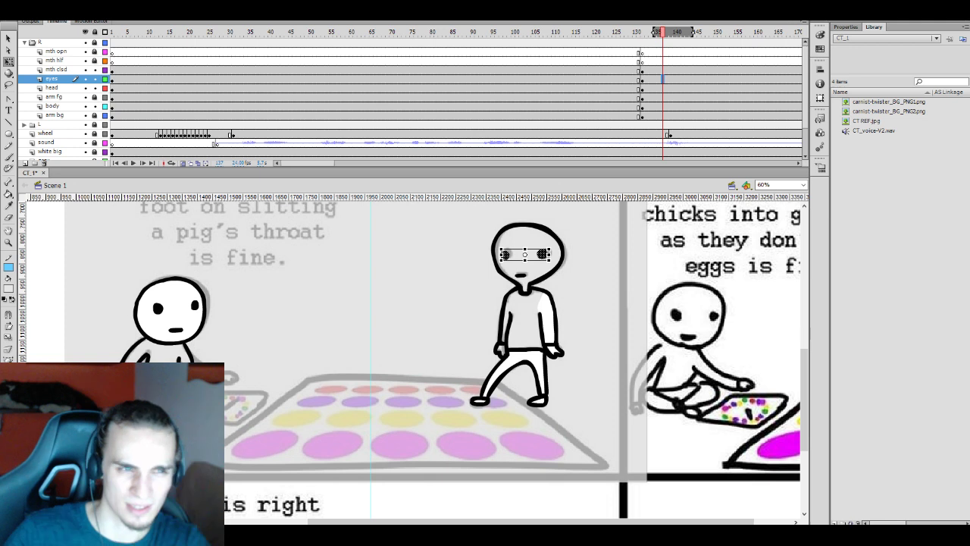
key("comma")
key("comma")
key("comma")
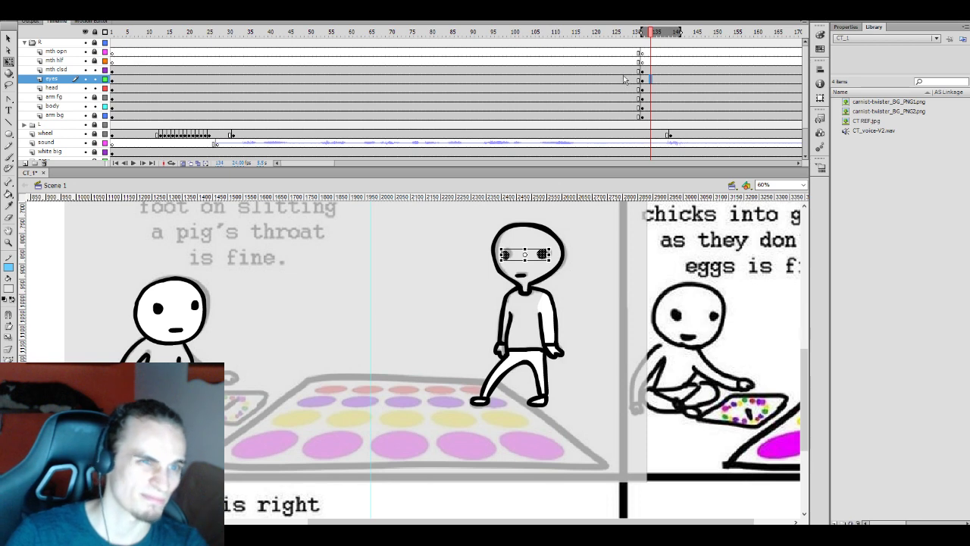
key("comma")
key("period")
left_click(628, 70)
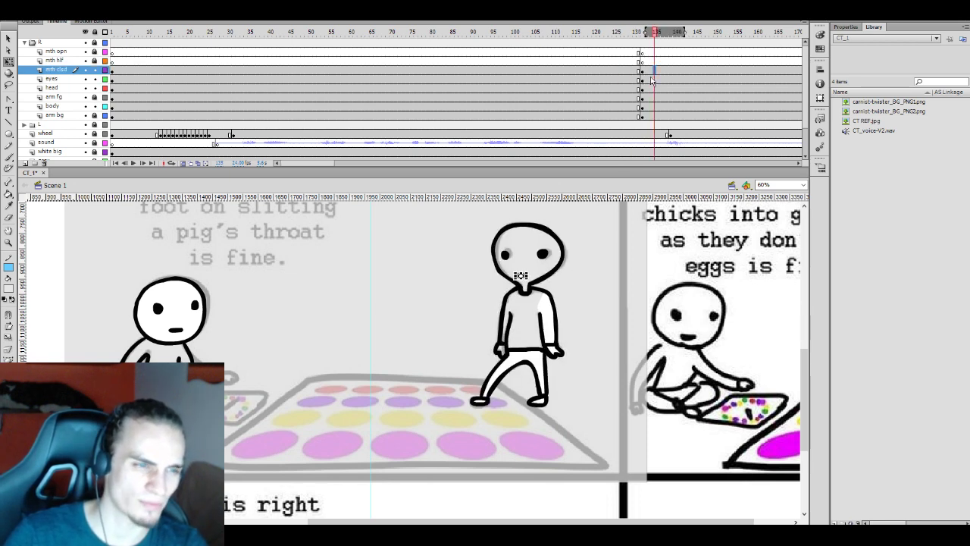
left_click(615, 70)
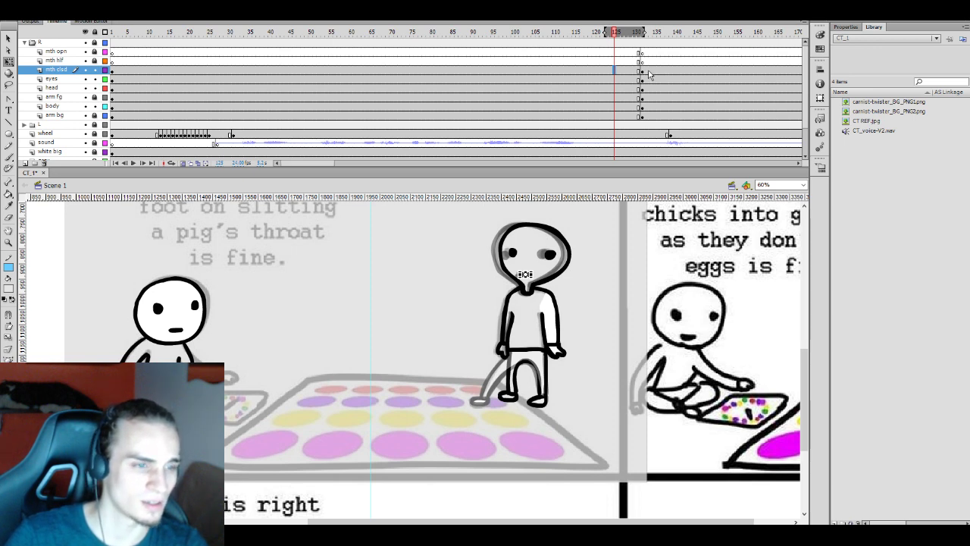
key("Return")
key("Return")
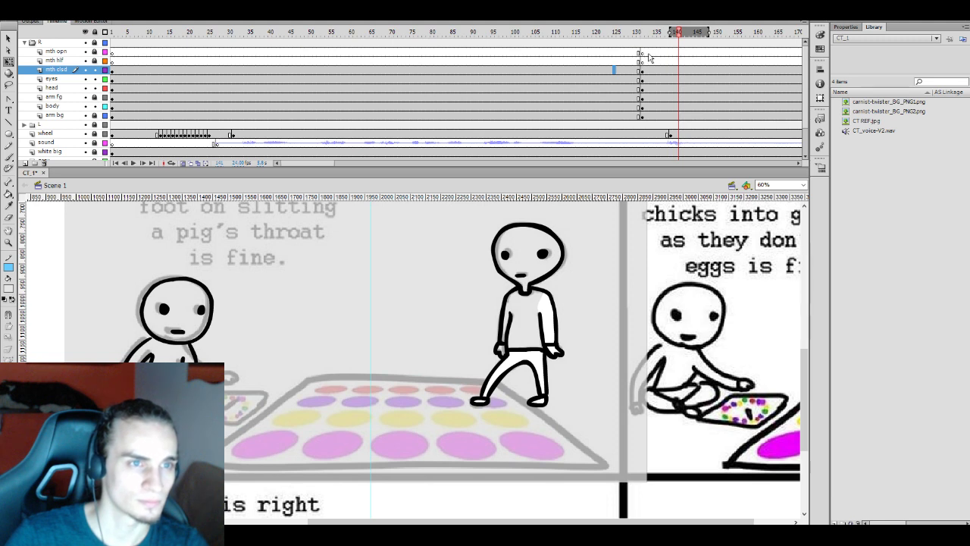
Move the second pose's keyframes on all R layers to frame 138 and insert in-between keyframes on those layers at frame 130
left_click_drag(640, 52, 665, 117)
left_click(634, 115)
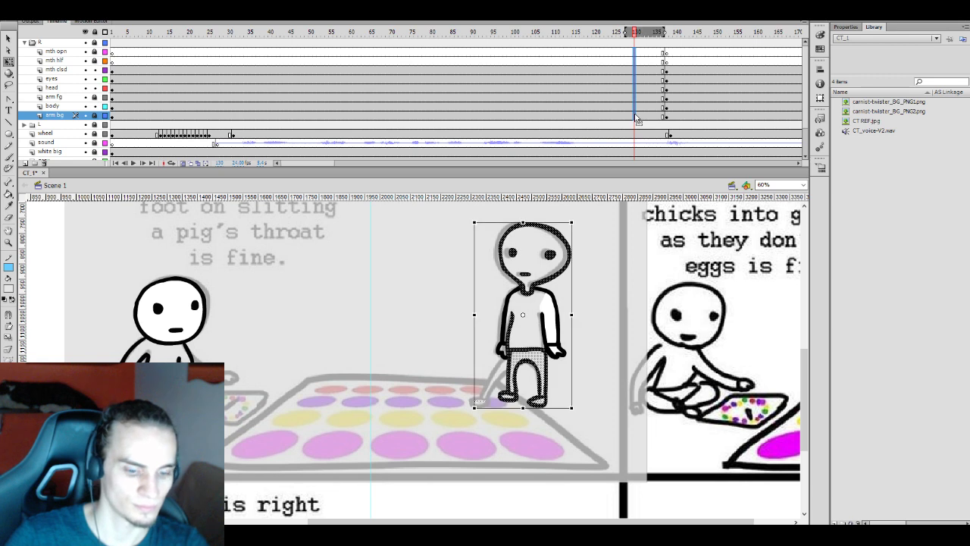
left_click(618, 88)
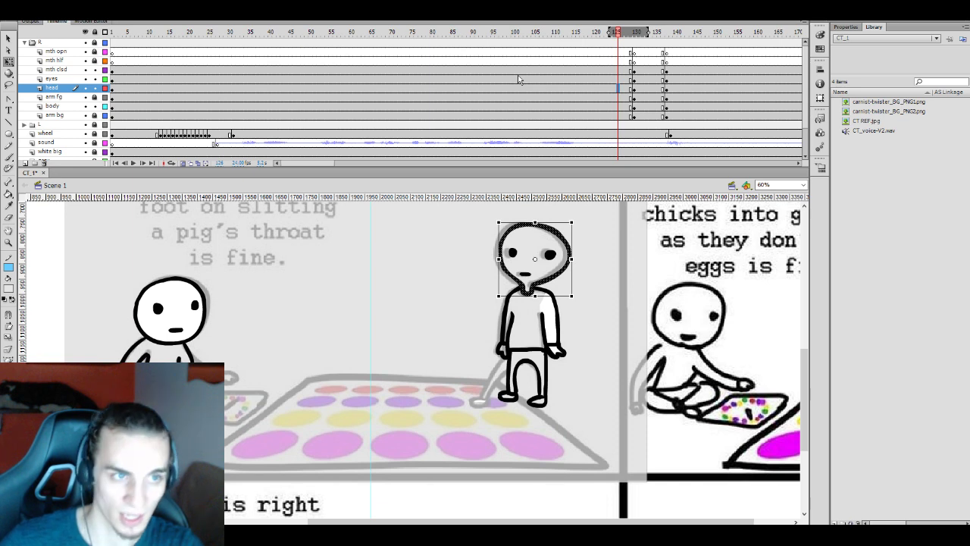
left_click(624, 82)
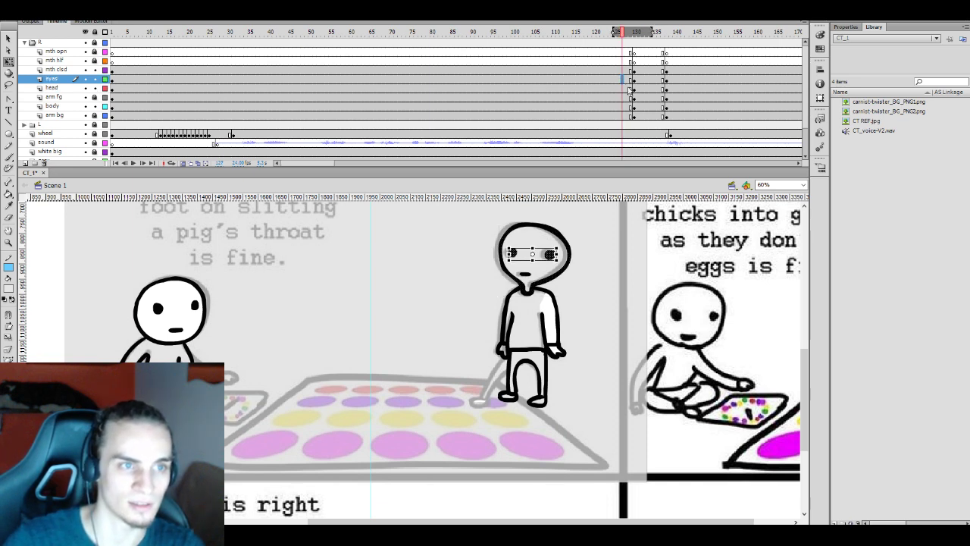
left_click(643, 89)
left_click(616, 88)
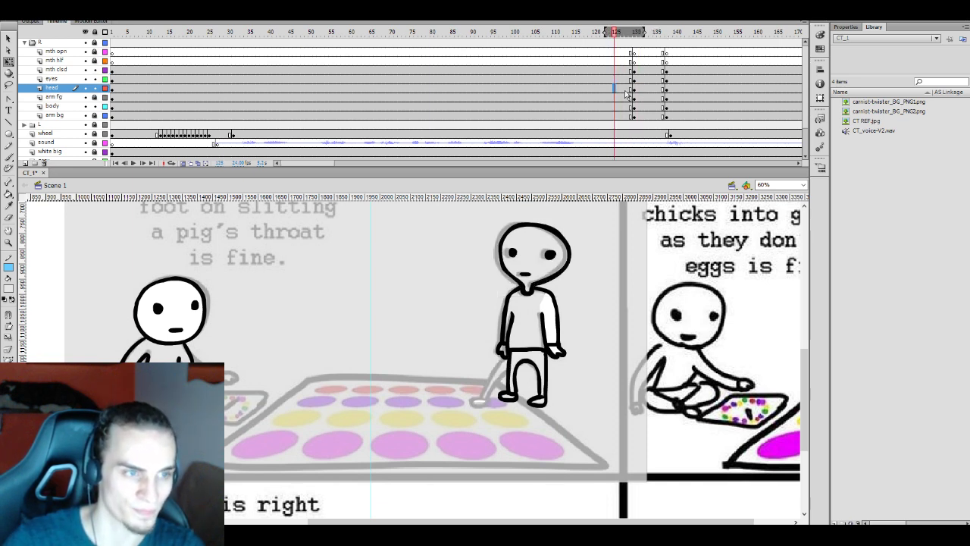
left_click(644, 89)
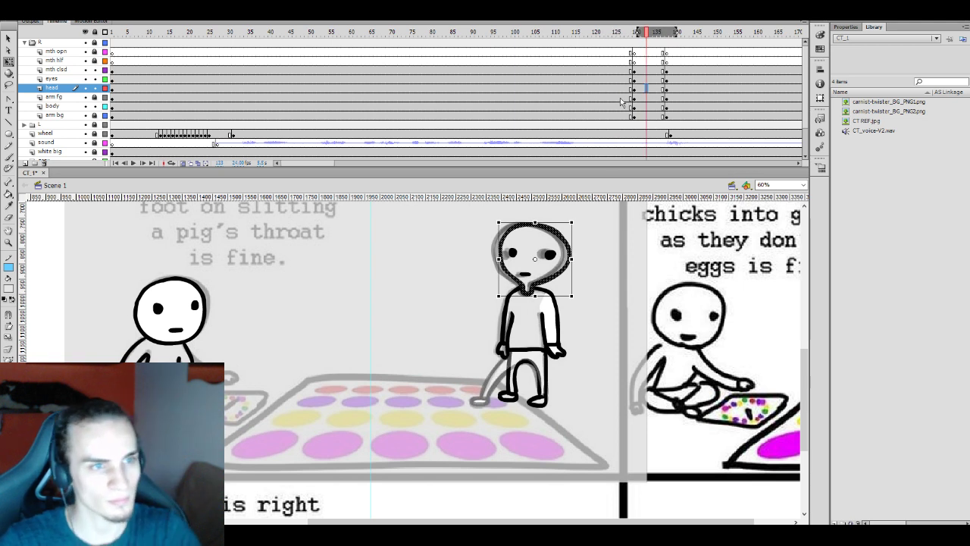
Cut the left-hand leg away from the hips with the Eraser on the body layer of the in-between pose
left_click(641, 107)
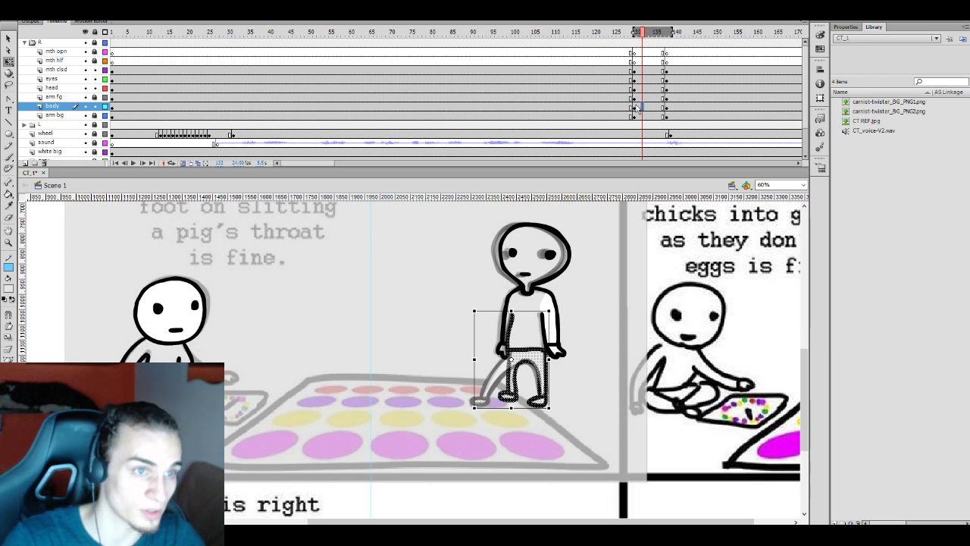
key("e")
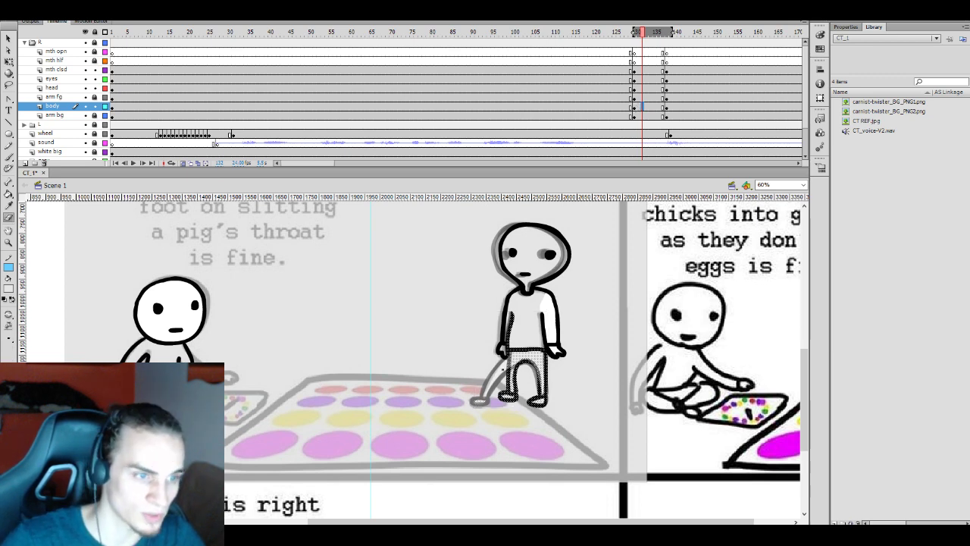
left_click_drag(506, 355, 520, 355)
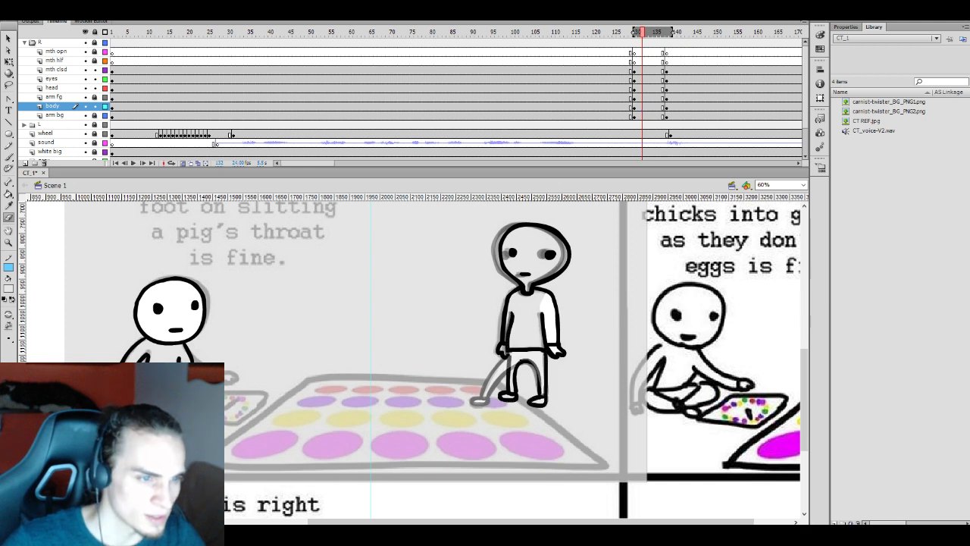
key("v")
left_click(521, 375)
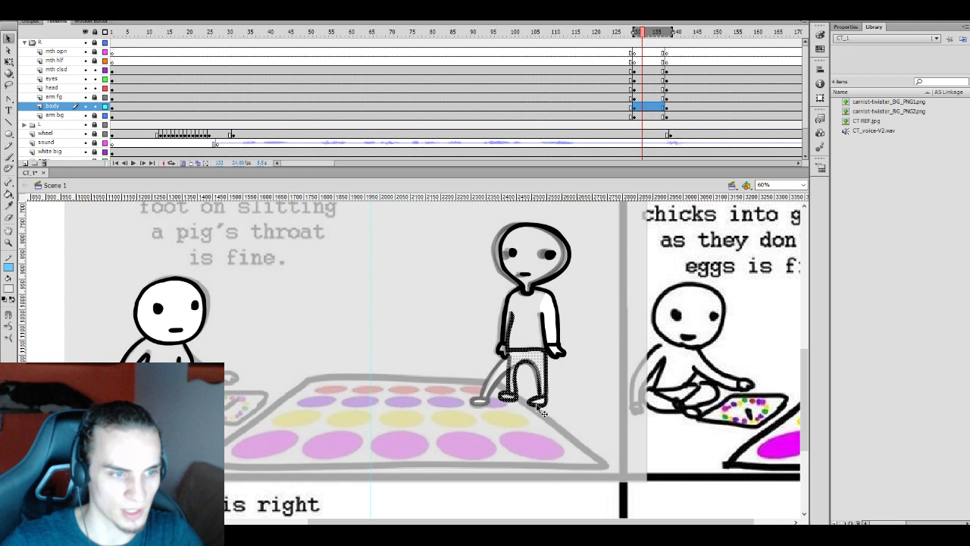
left_click(531, 389)
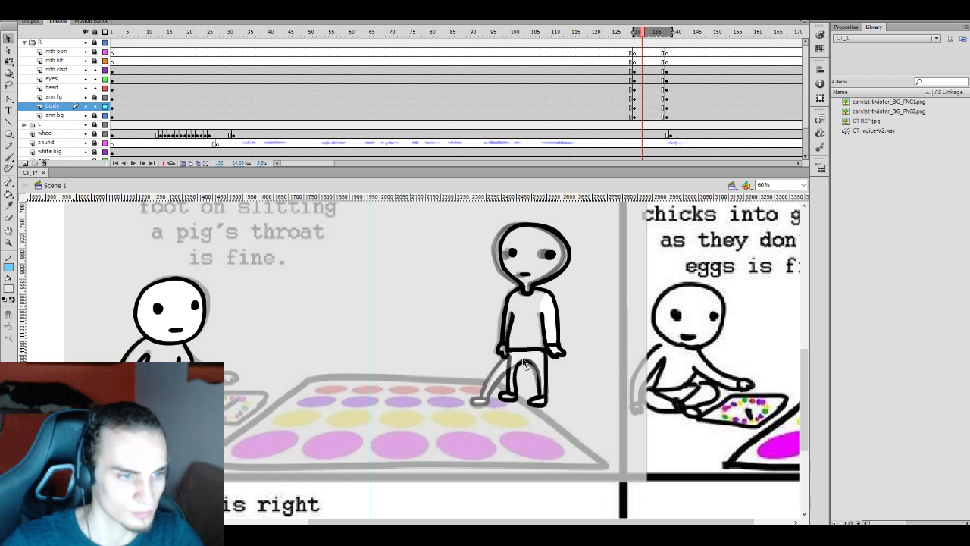
left_click(525, 364)
key("q")
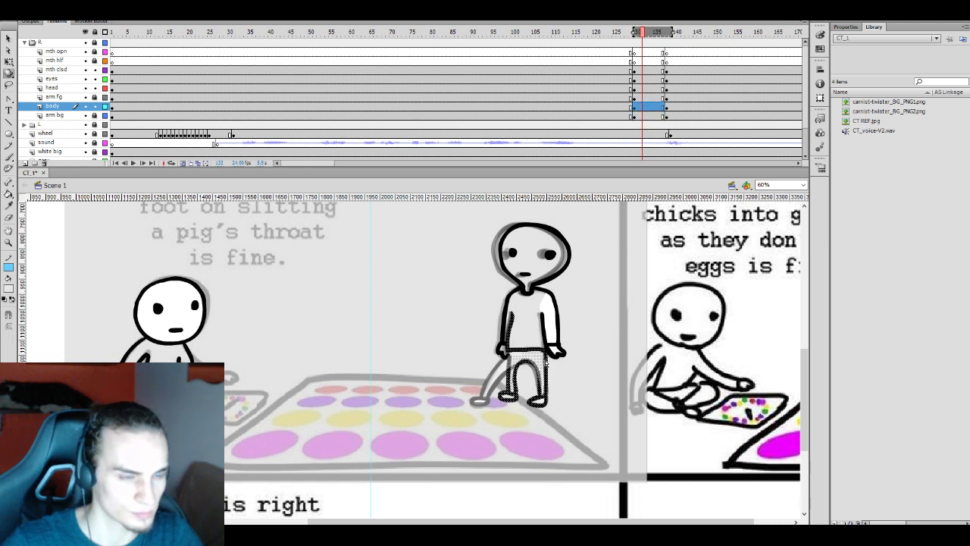
key("e")
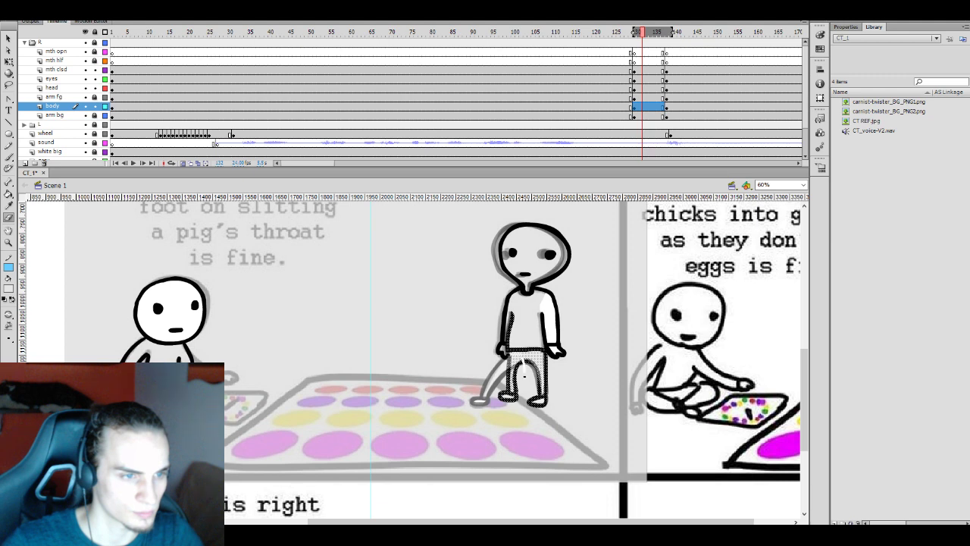
left_click(521, 369)
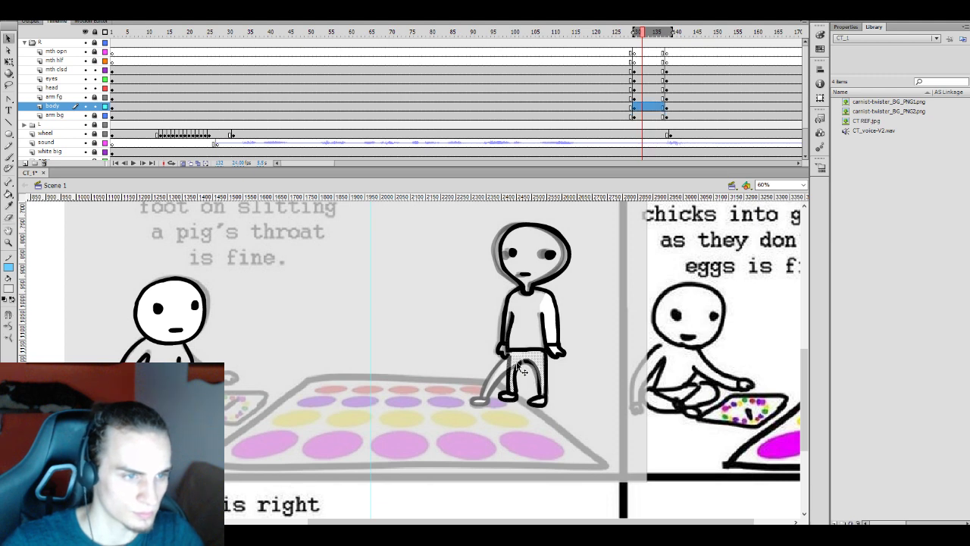
Finish detaching the left-hand leg from the in-between pose, delete it, and compare the first pose with the second
key("e")
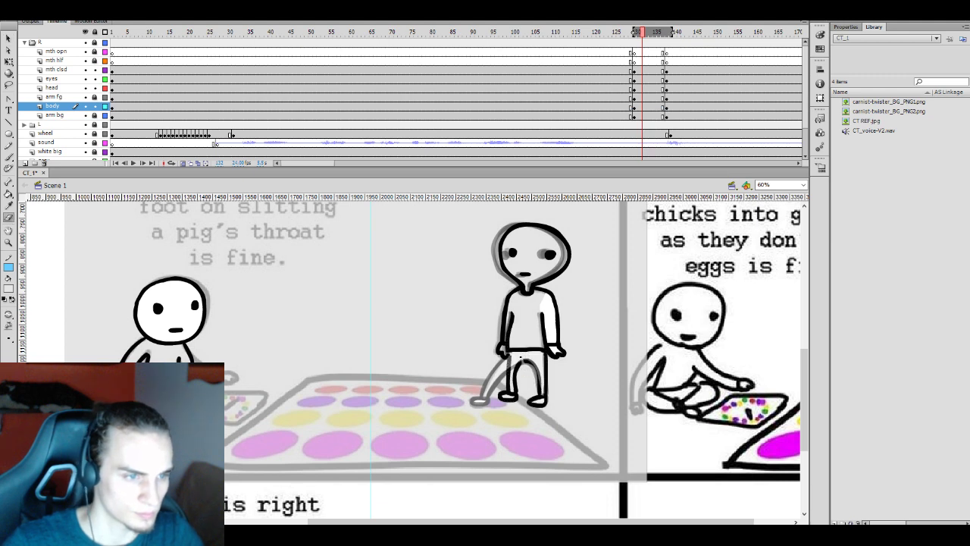
key("v")
left_click(523, 371)
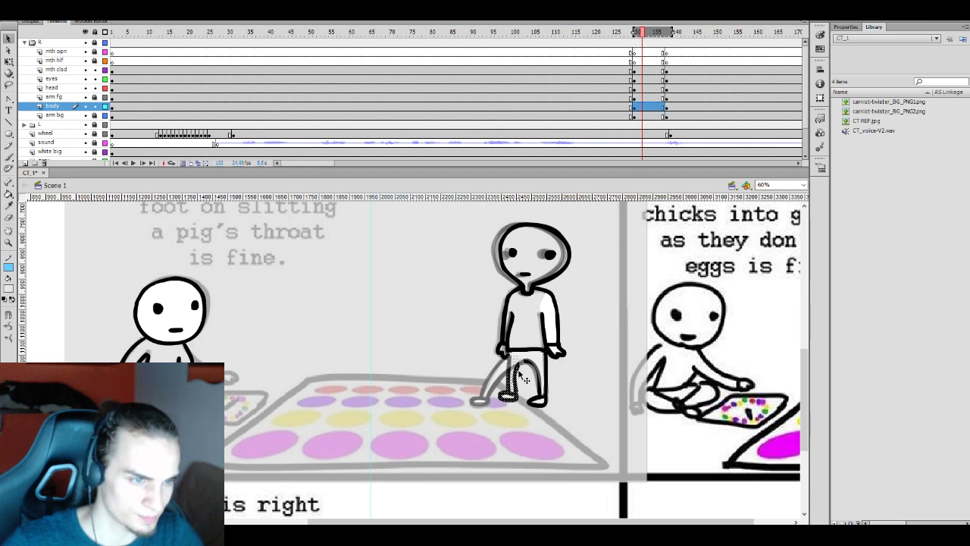
left_click(535, 364)
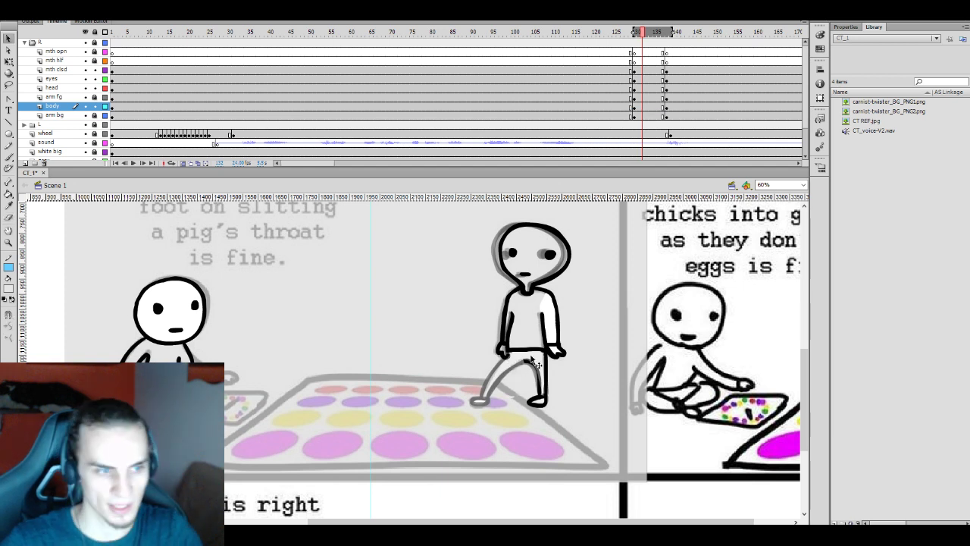
left_click(619, 88)
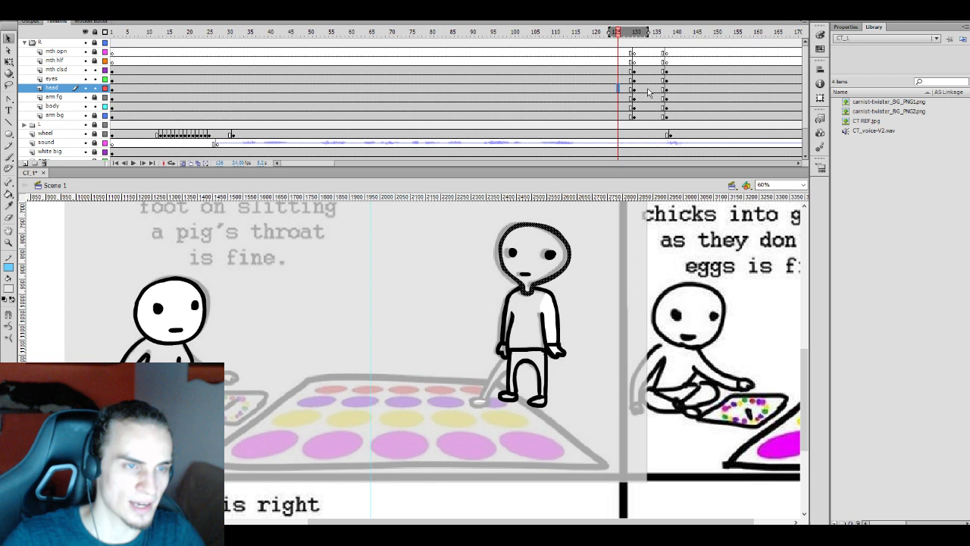
left_click(714, 79)
left_click(619, 79)
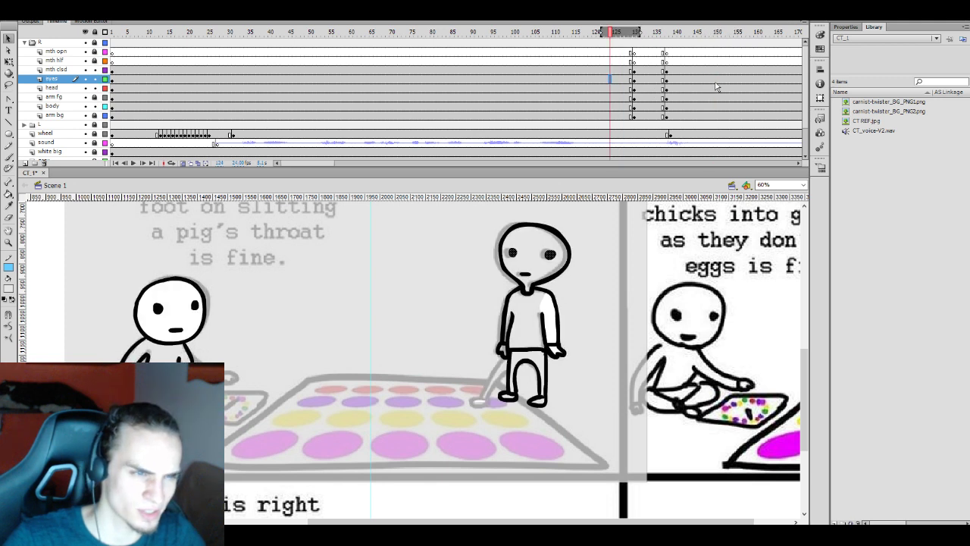
left_click(714, 79)
left_click(618, 83)
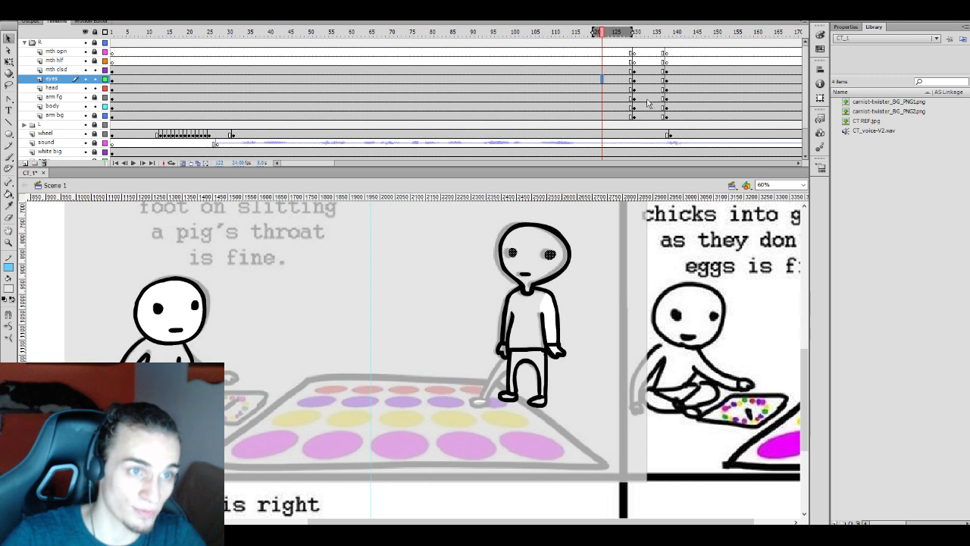
Skew the in-between pose on all R layers slightly to the right with its feet kept in place, and compare it with the neighbouring poses
left_click_drag(649, 116, 649, 60)
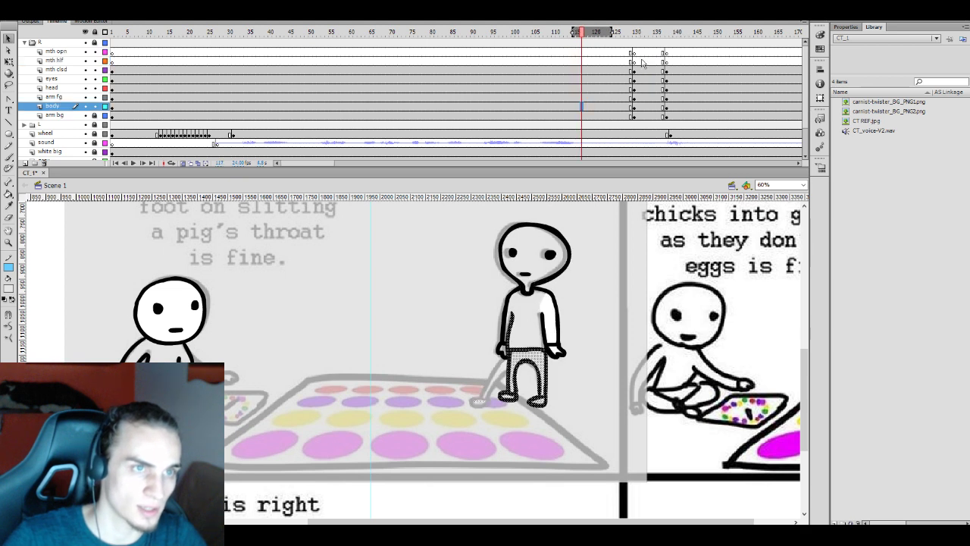
left_click_drag(643, 61, 642, 116)
key("q")
left_click(534, 234)
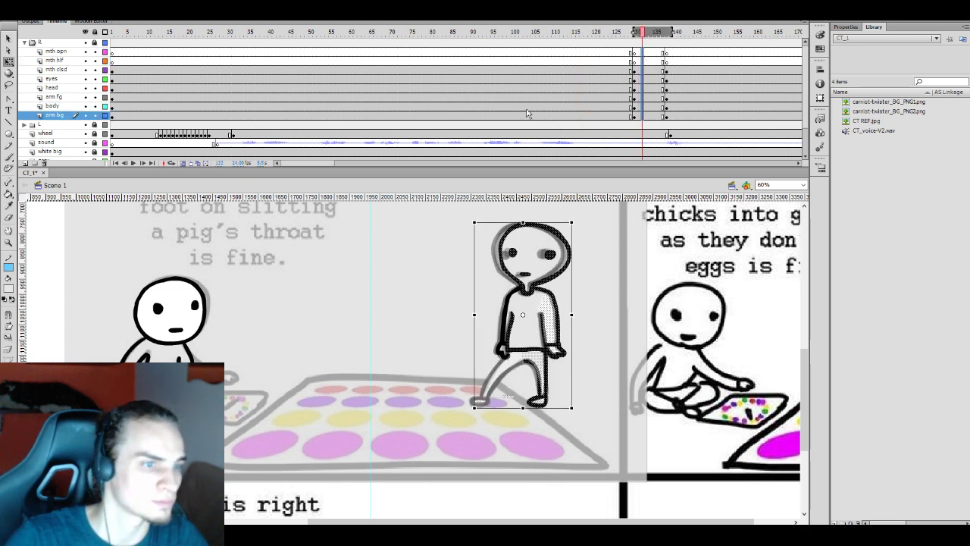
left_click(599, 82)
left_click_drag(637, 53, 638, 110)
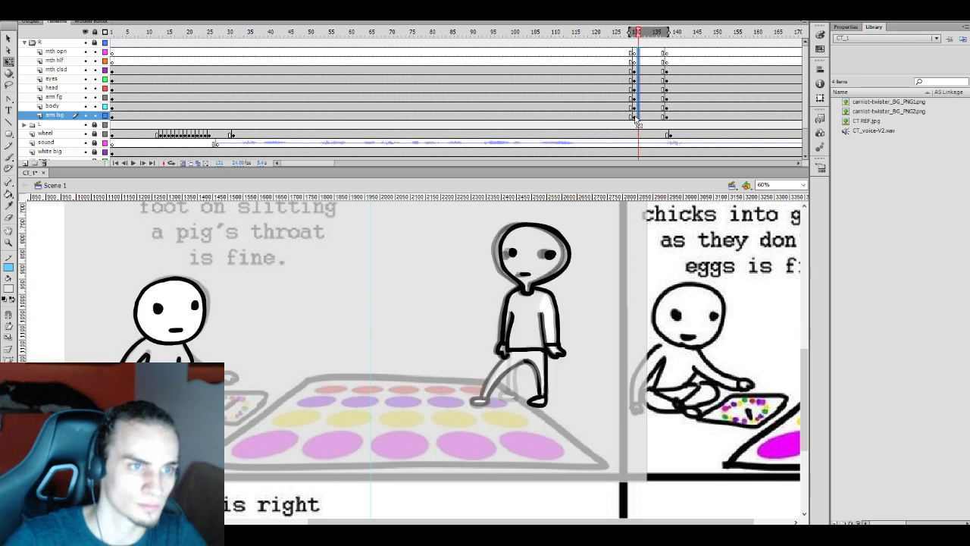
left_click(531, 234)
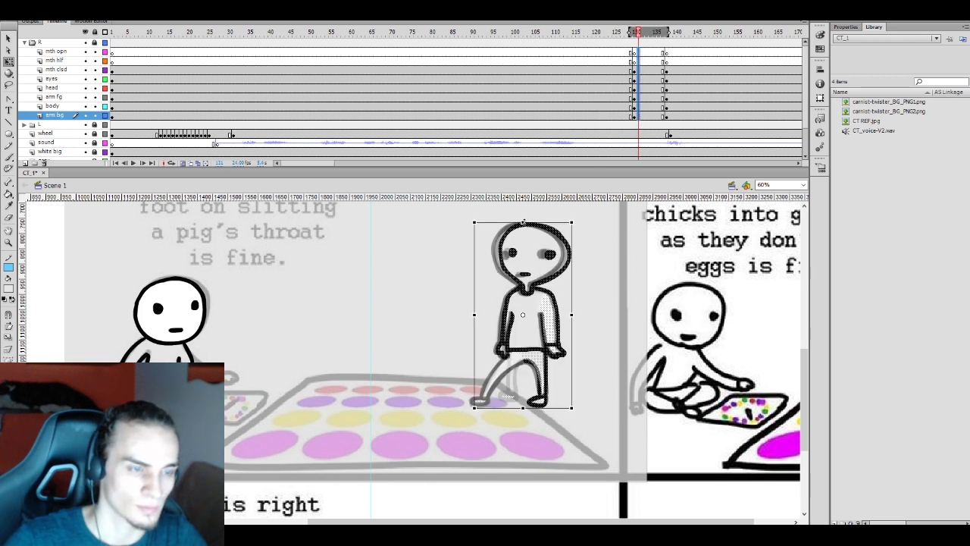
key("ctrl+a")
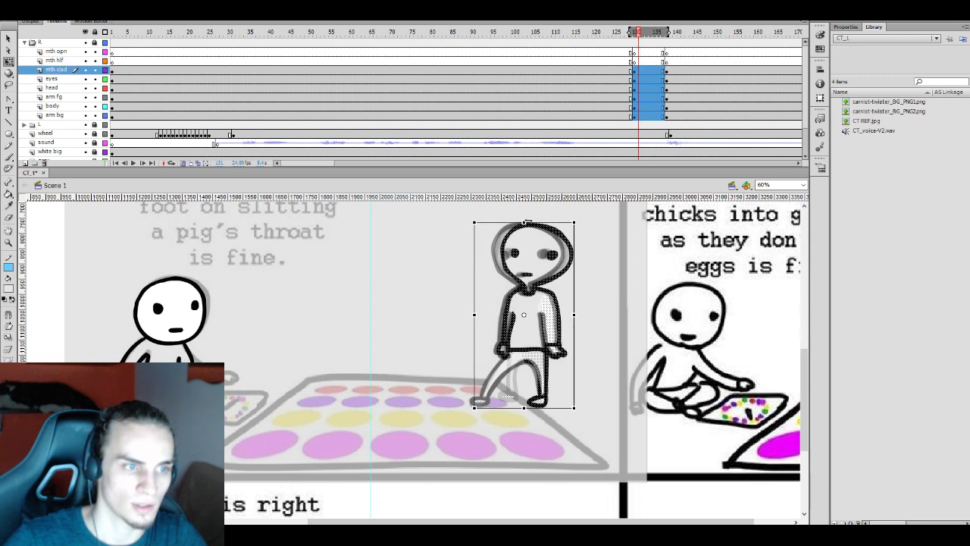
left_click(609, 96)
left_click(643, 88)
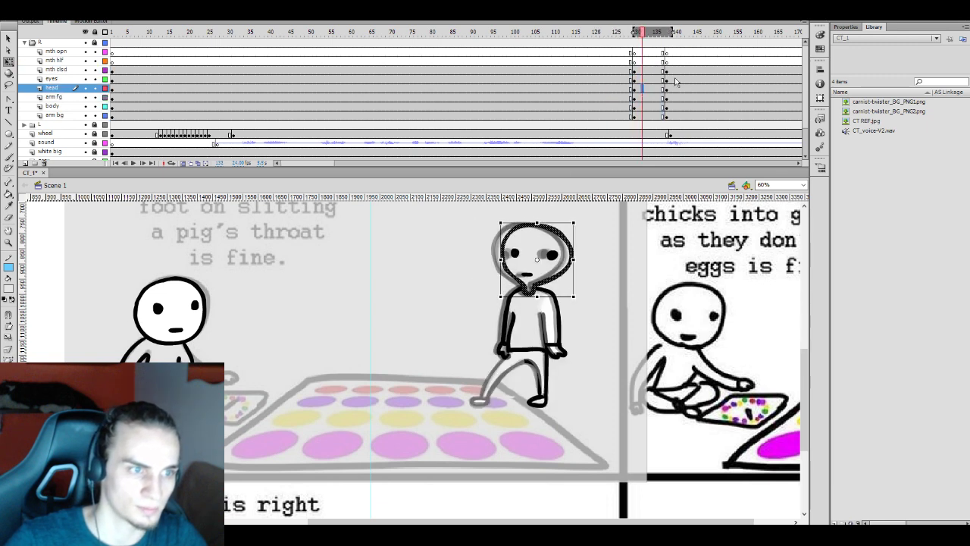
left_click(684, 79)
left_click(618, 89)
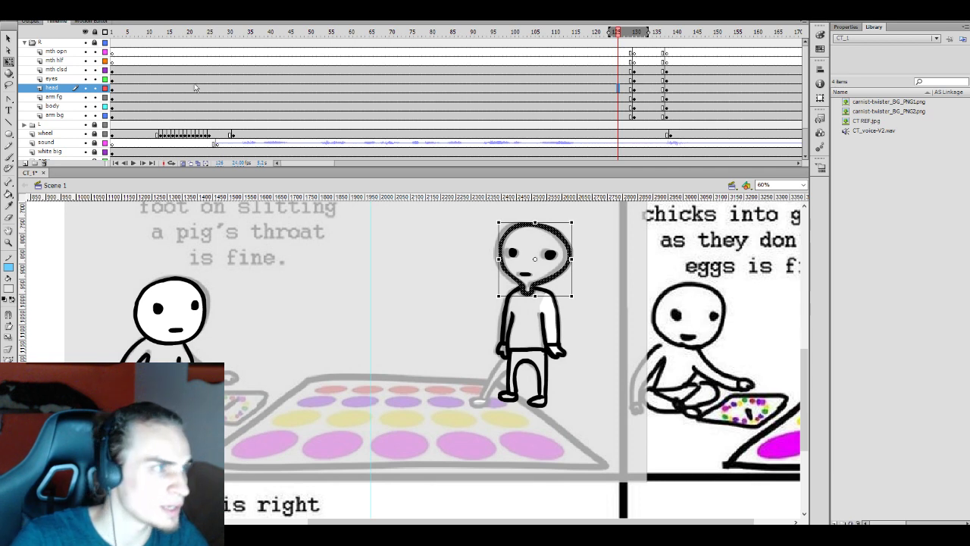
Rotate the in-between pose's head, eyes and closed mouth slightly clockwise about the neck and replay the transition from frame 125
left_click_drag(638, 70, 638, 89)
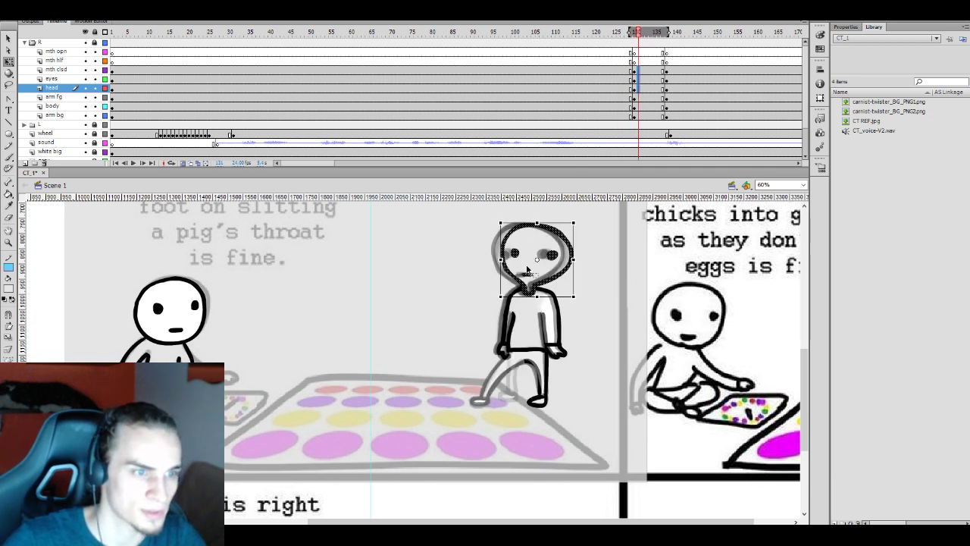
left_click(533, 297)
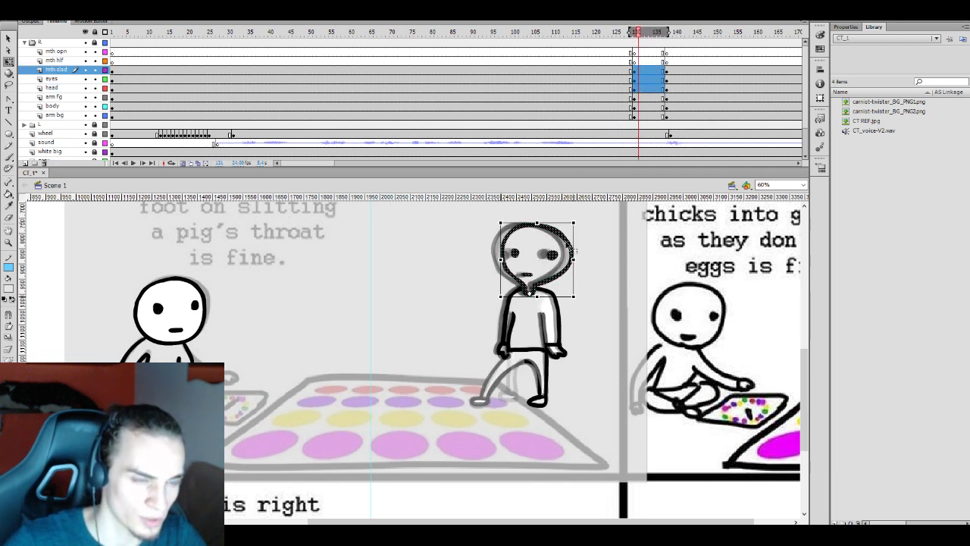
left_click_drag(581, 221, 585, 224)
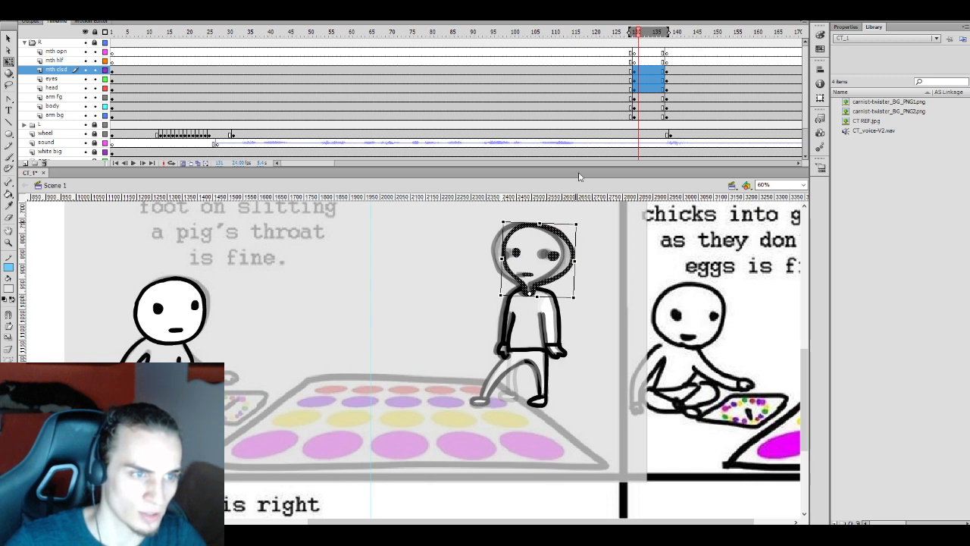
left_click(607, 89)
left_click(638, 85)
left_click(669, 90)
left_click(620, 90)
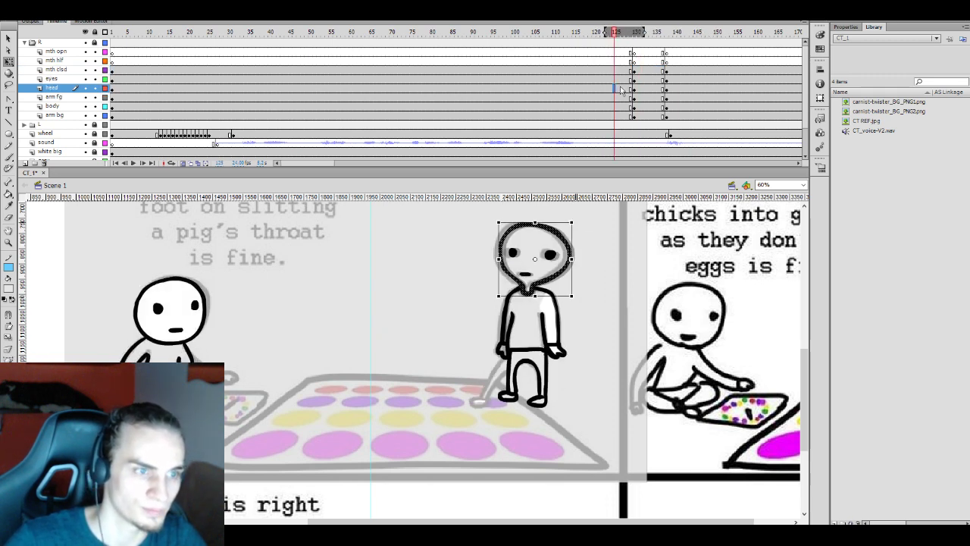
key("Return")
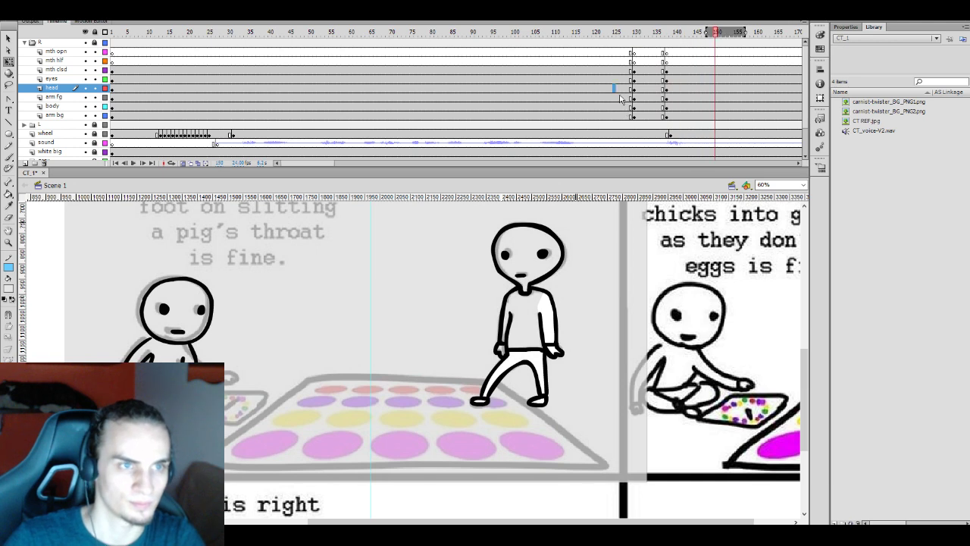
Swing the foreground arm of the in-between pose slightly outward about its shoulder
left_click(619, 79)
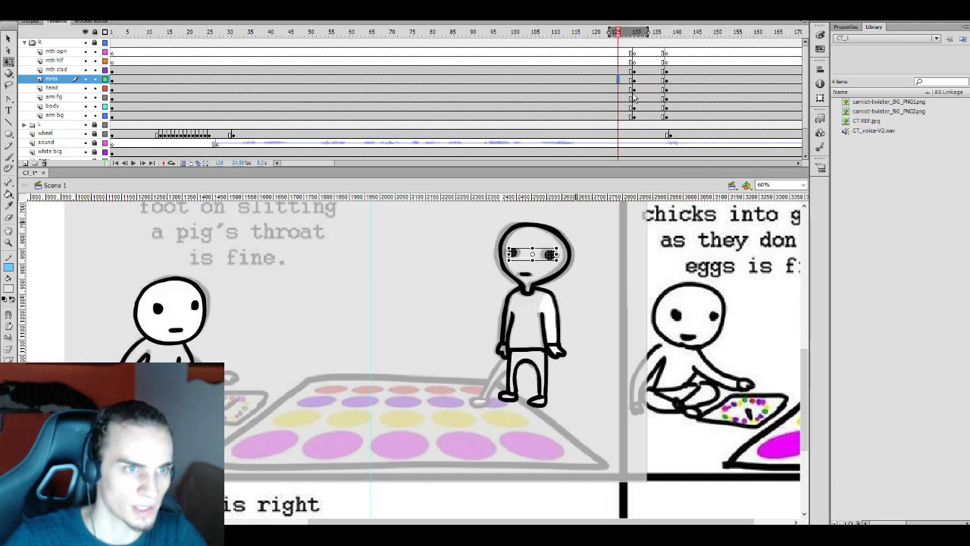
left_click(634, 97)
left_click(646, 97)
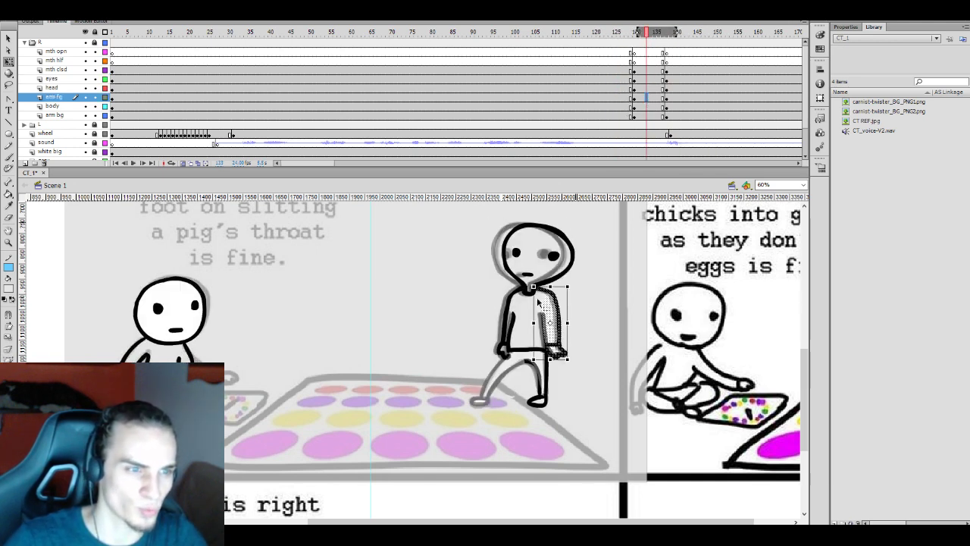
left_click_drag(539, 303, 542, 305)
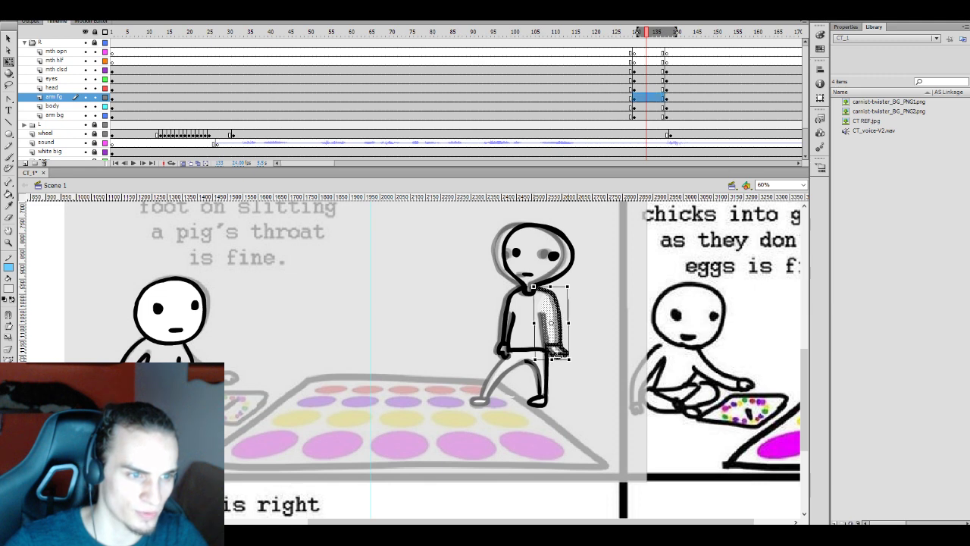
Rotate the background arm of the in-between pose slightly and compare both arms with the poses before and after
left_click(646, 115)
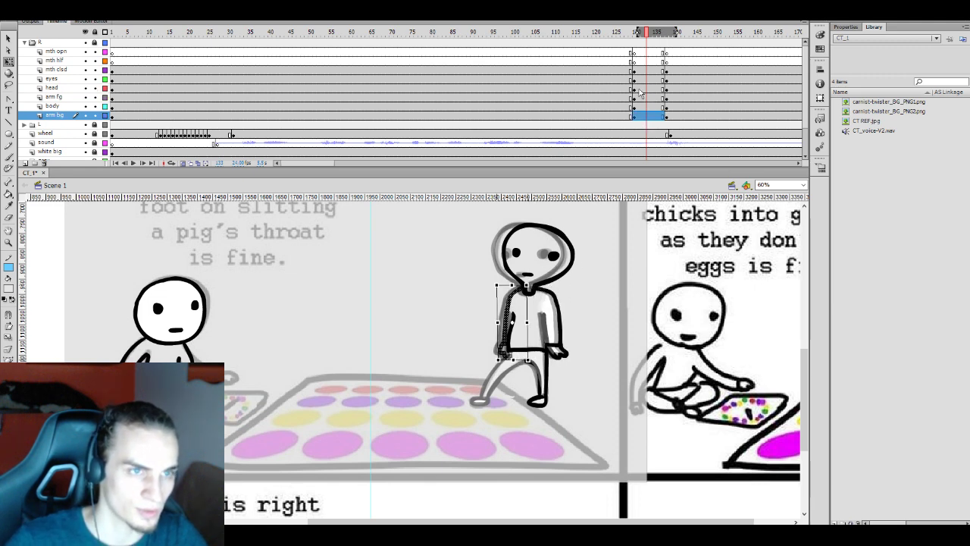
left_click(606, 88)
left_click(699, 87)
left_click(613, 88)
left_click(699, 88)
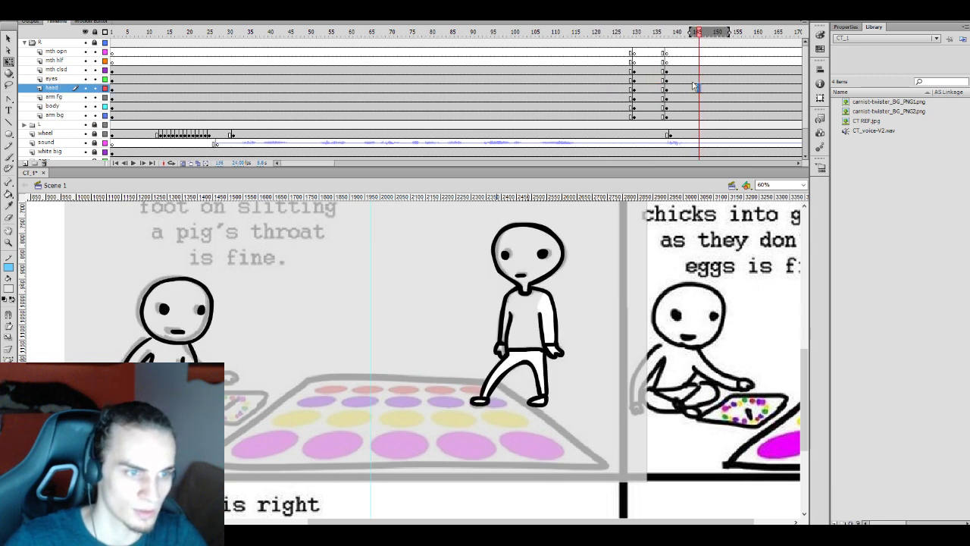
left_click(645, 115)
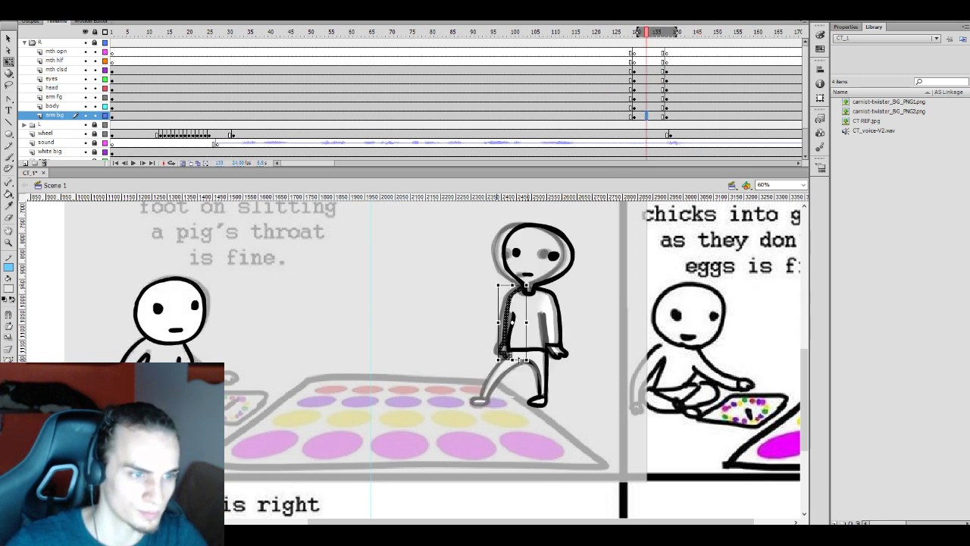
double_click(646, 116)
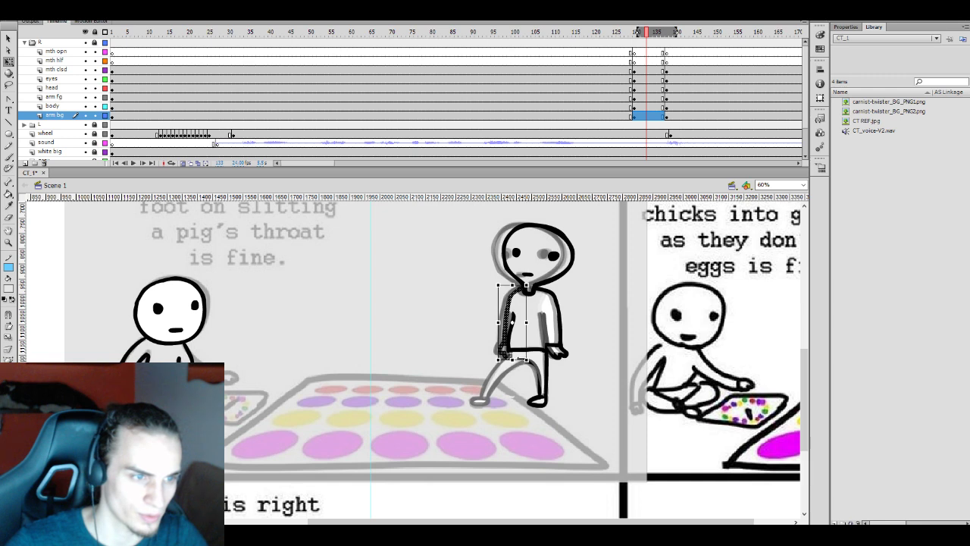
left_click(655, 97)
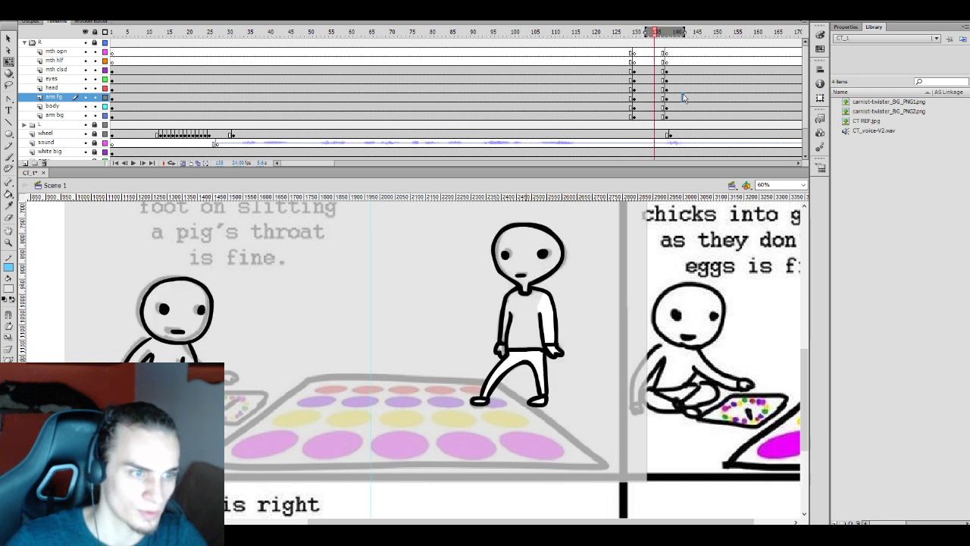
left_click(682, 96)
left_click(613, 97)
left_click(639, 97)
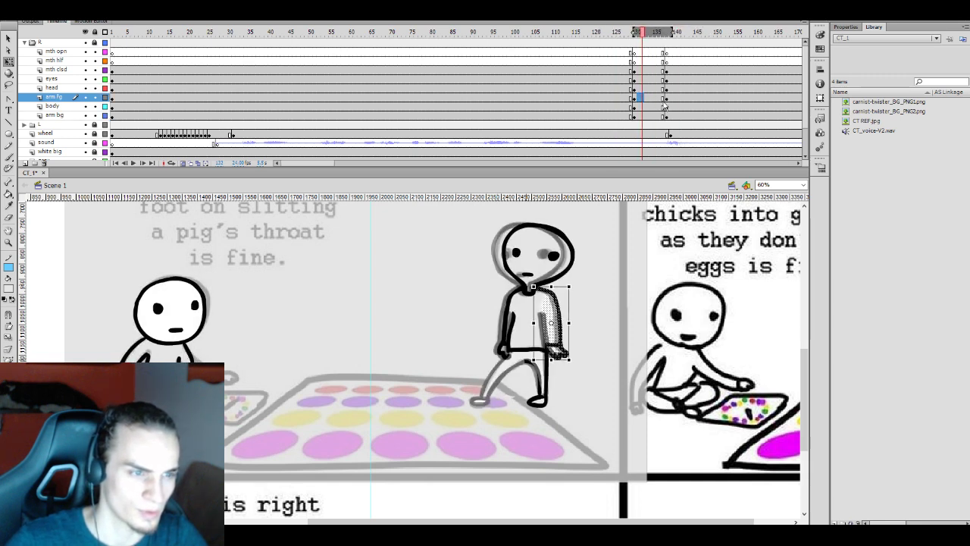
left_click(607, 96)
left_click(640, 97)
Sample the black outline colour for the Brush on the body layer and extend the onion-skin range back to cover the first pose
left_click(642, 106)
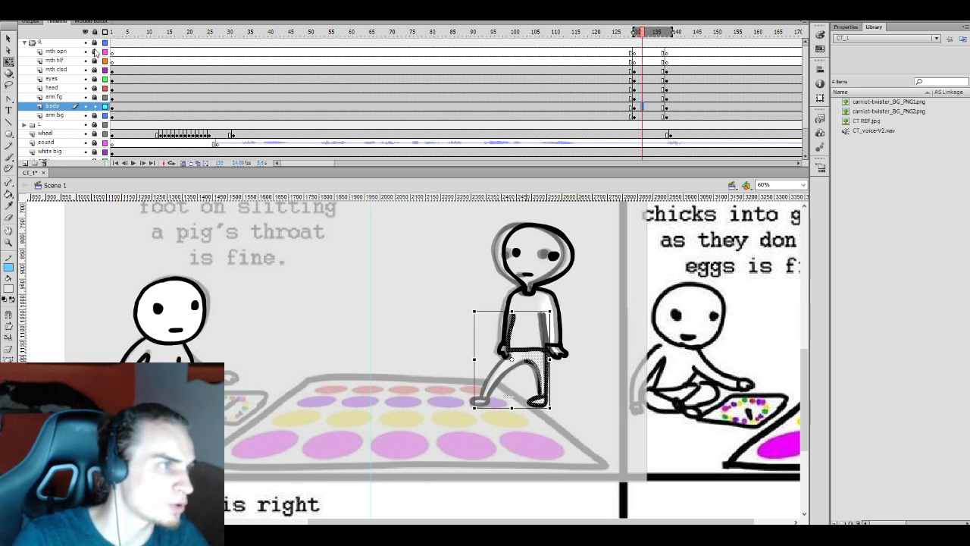
left_click(471, 352)
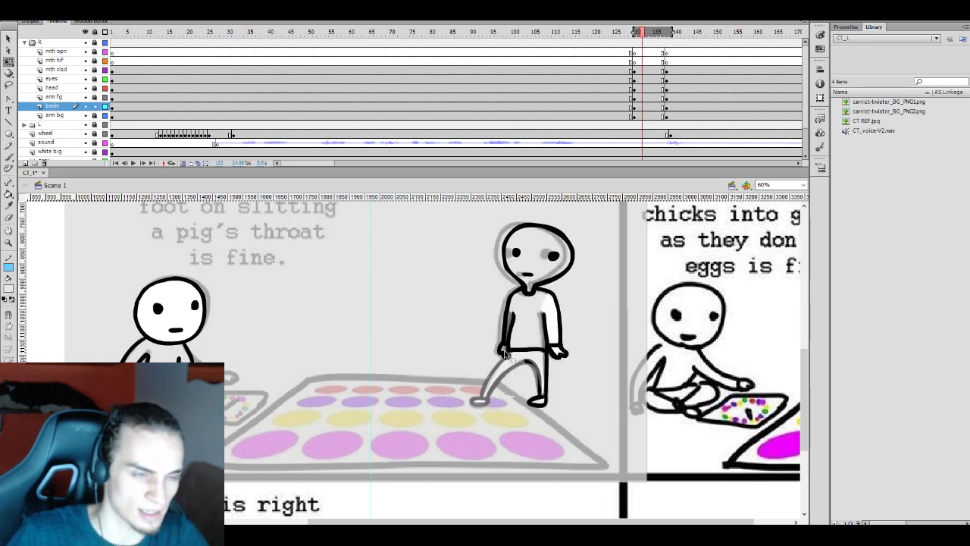
key("b")
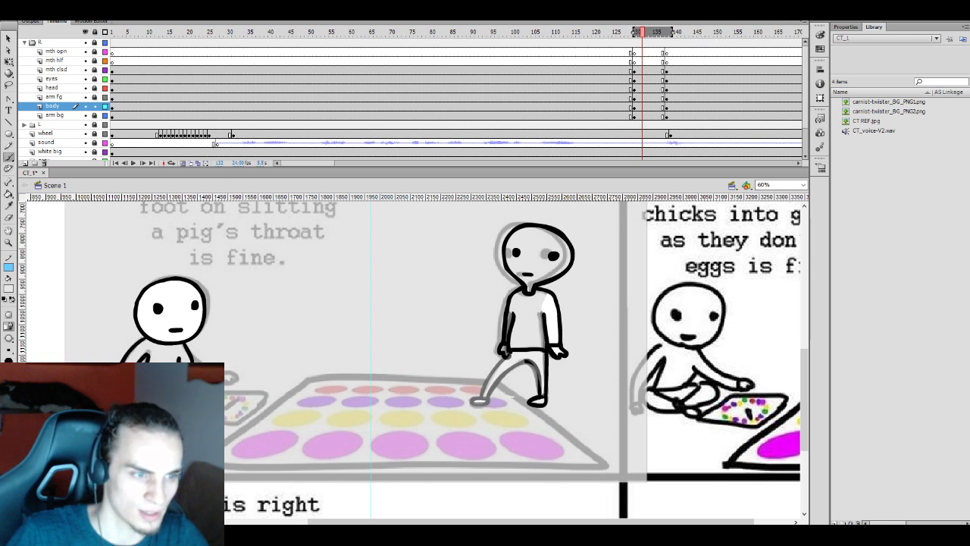
key("i")
left_click(504, 350)
key("b")
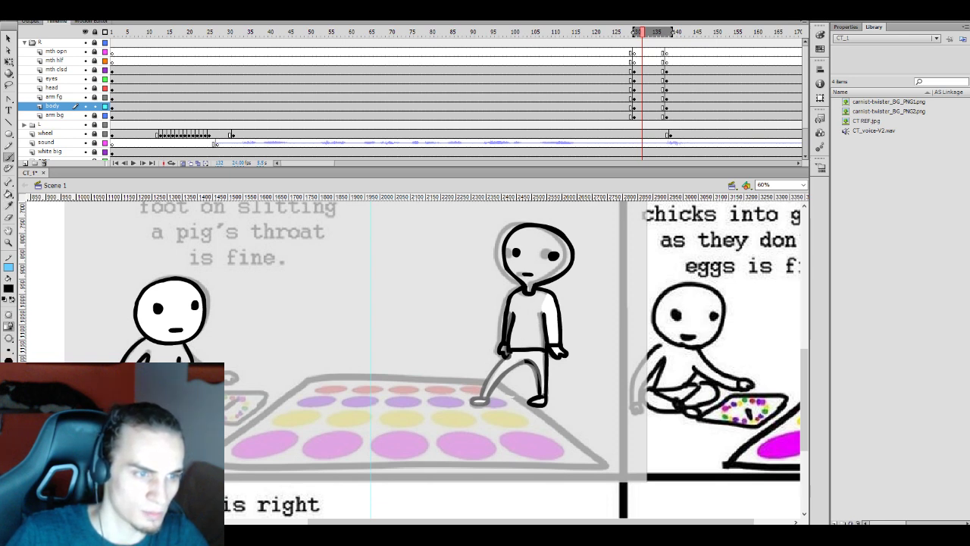
left_click_drag(505, 350, 488, 367)
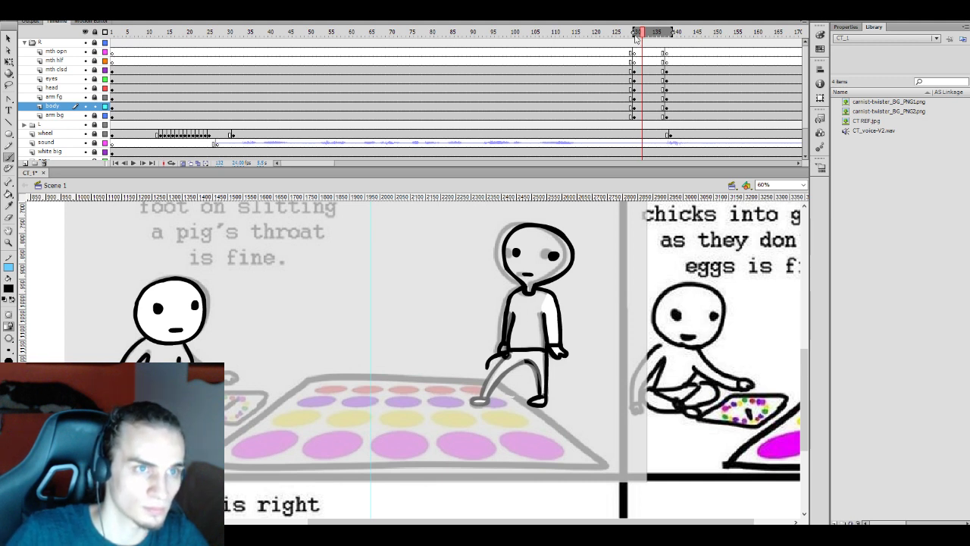
left_click_drag(635, 33, 622, 32)
key("ctrl+z")
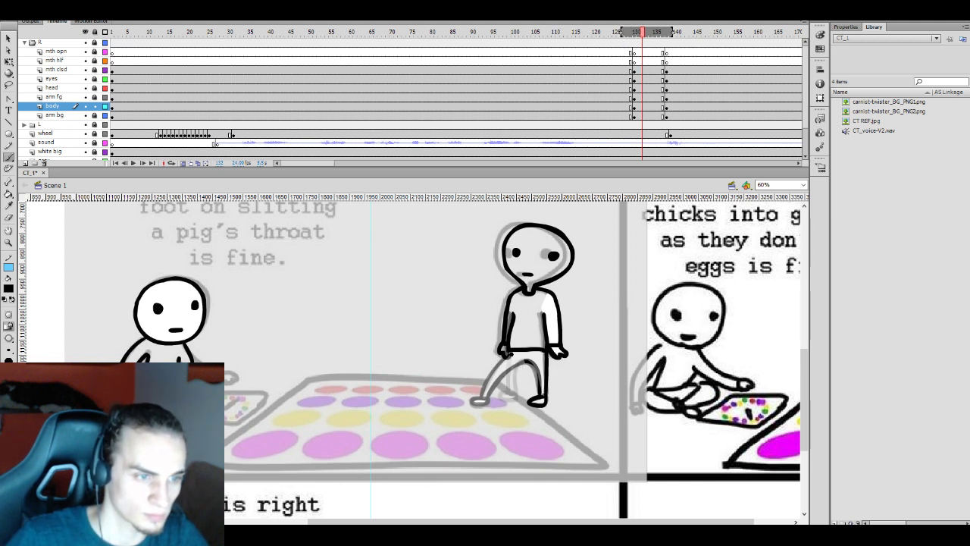
Draw the lifted, bent left-hand leg and foot of the in-between pose on the body layer and check it against the neighbouring poses
mouse_move(503, 357)
left_mouse_down()
mouse_move(516, 382)
mouse_move(513, 364)
mouse_move(493, 382)
left_mouse_up()
key("ctrl+z")
key("ctrl+z")
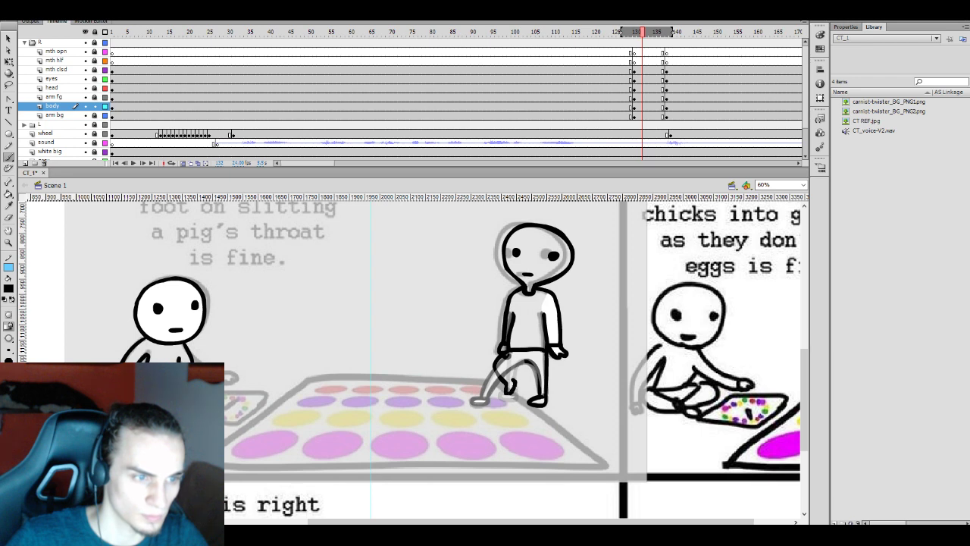
key("ctrl+z")
mouse_move(518, 360)
left_mouse_down()
mouse_move(532, 364)
mouse_move(523, 378)
left_mouse_up()
key("ctrl+z")
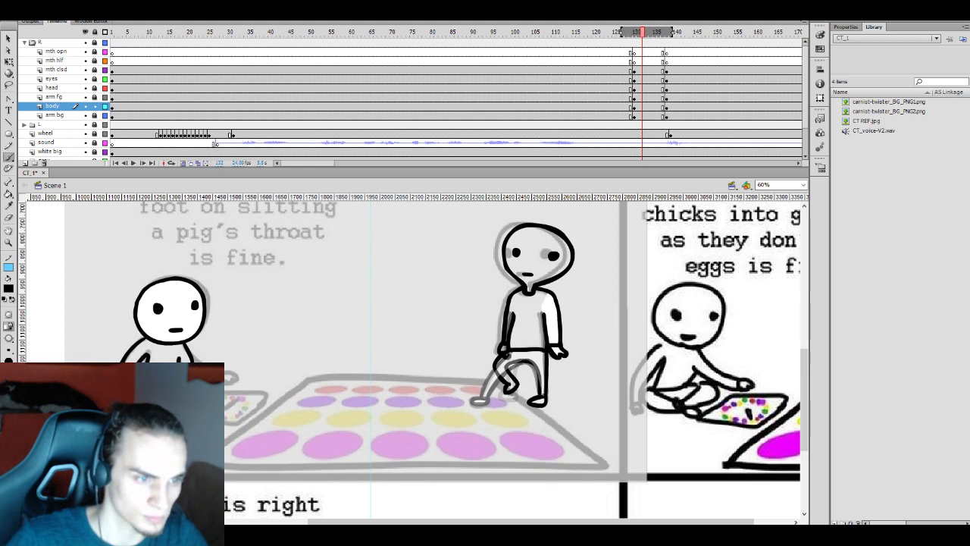
left_click(690, 88)
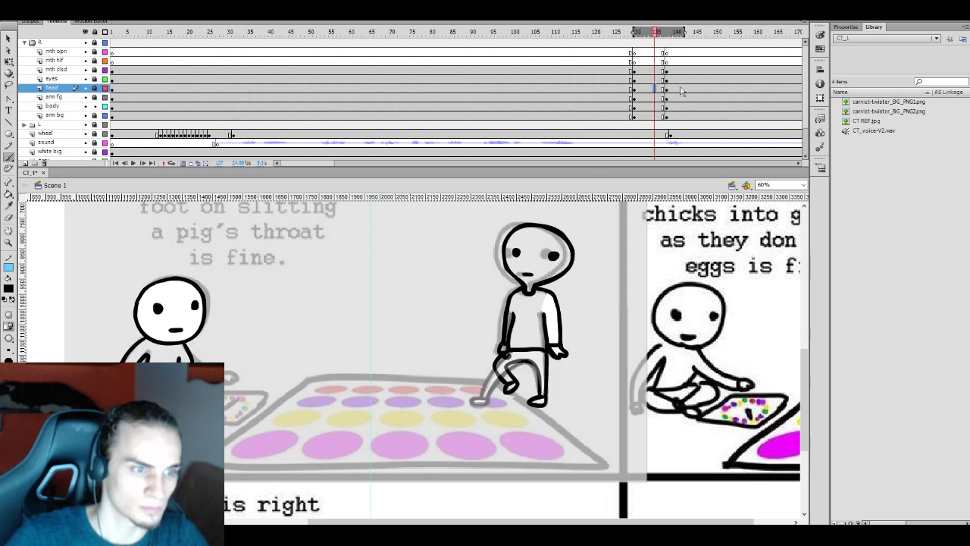
left_click(620, 88)
left_click(654, 88)
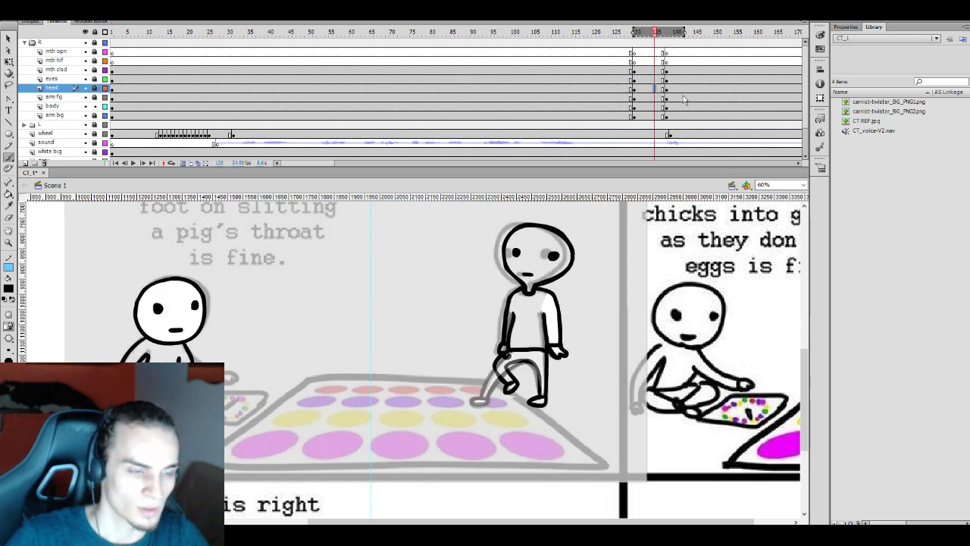
Insert keyframes at frame 133 on all of the right character's layers and unlock those layers for editing
mouse_move(649, 52)
left_mouse_down()
mouse_move(650, 117)
mouse_move(649, 67)
mouse_move(641, 115)
left_mouse_up()
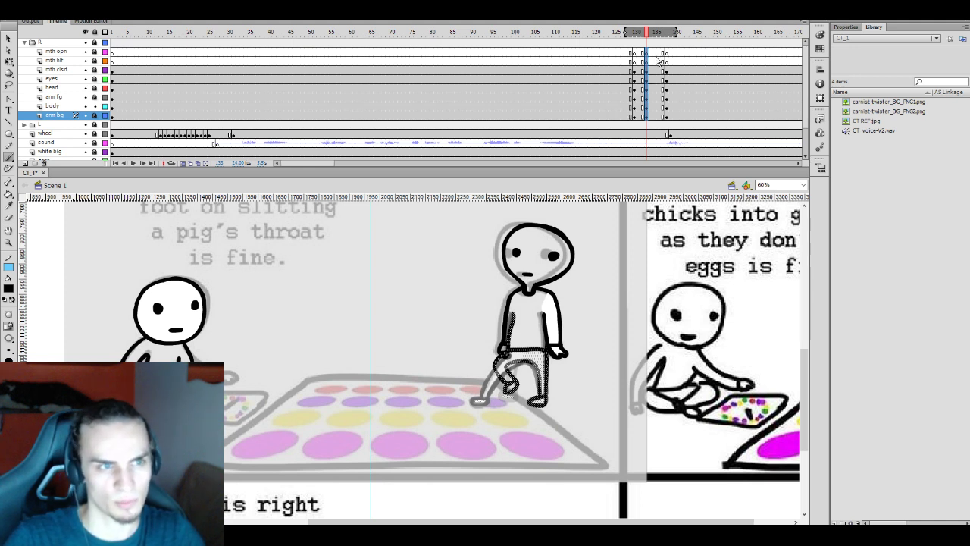
left_click_drag(652, 52, 651, 116)
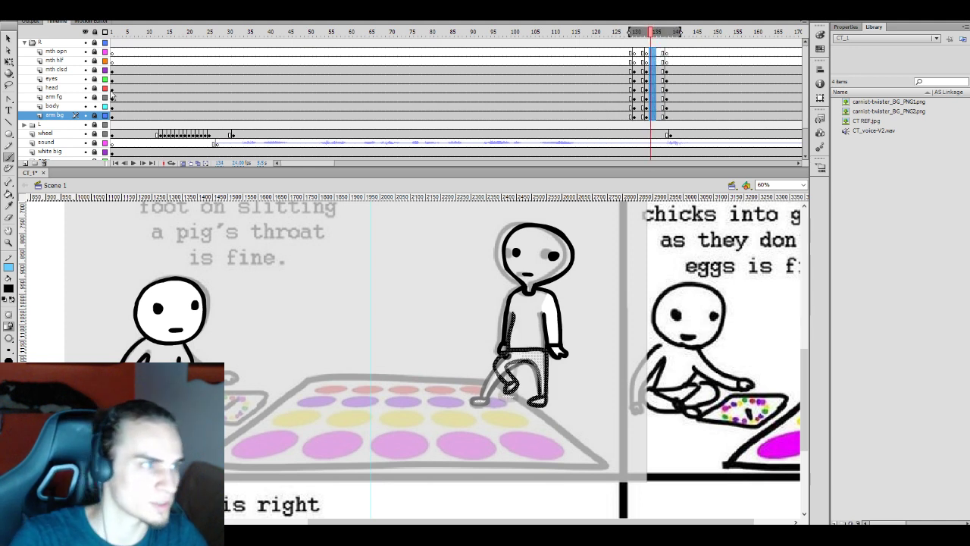
left_click(94, 114)
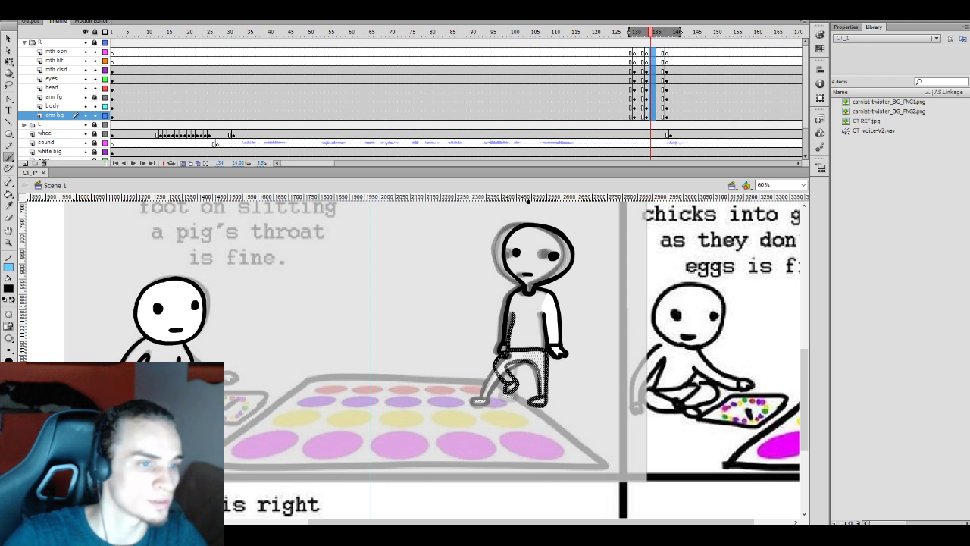
Skew the whole right character slightly to the left in the new in-between pose, from the closed mouth layer down to the background arm
left_click(645, 70)
left_click_drag(645, 70, 645, 115)
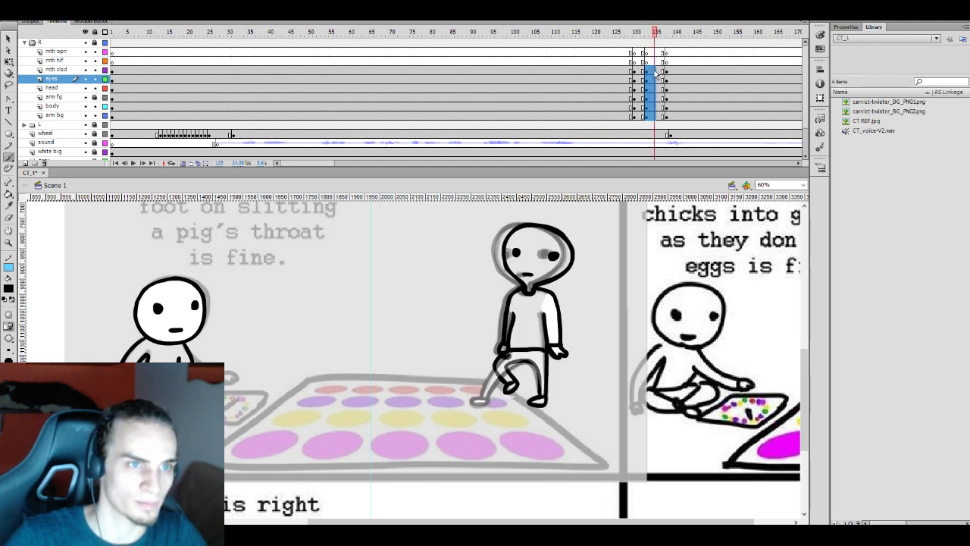
key("q")
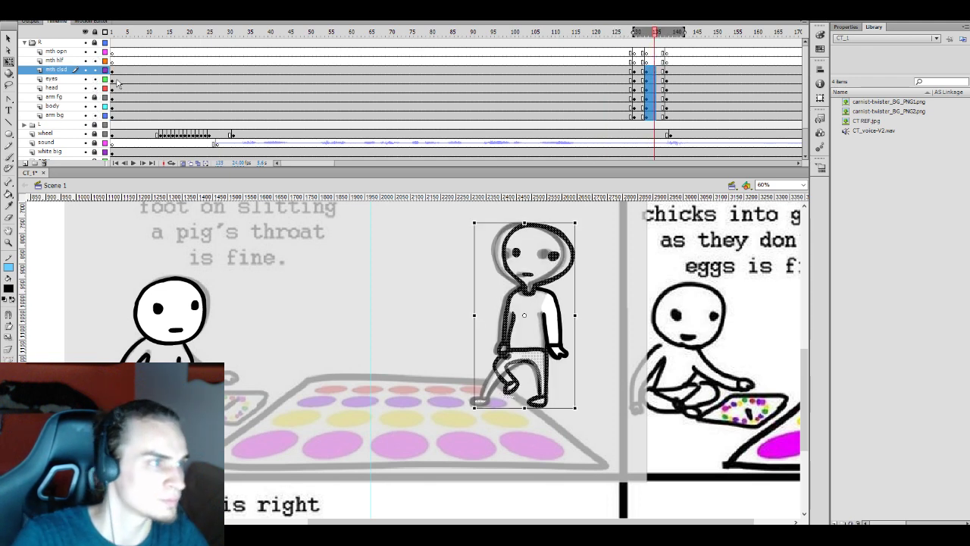
left_click(573, 106)
mouse_move(653, 69)
left_mouse_down()
mouse_move(653, 115)
mouse_move(644, 69)
left_mouse_up()
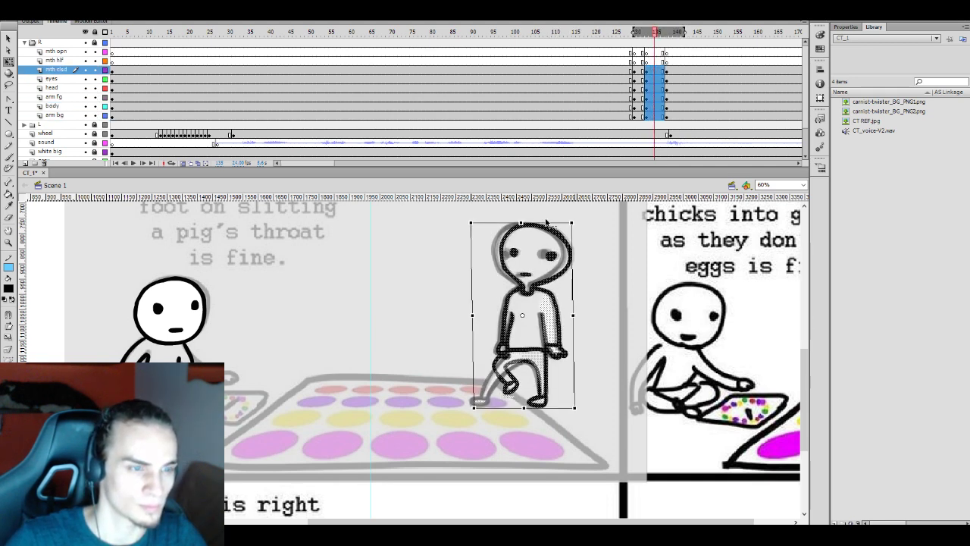
Nudge the head, eyes and closed mouth of the new in-between pose slightly to the left and compare it with the neighbouring frames
left_click(619, 89)
left_click(651, 88)
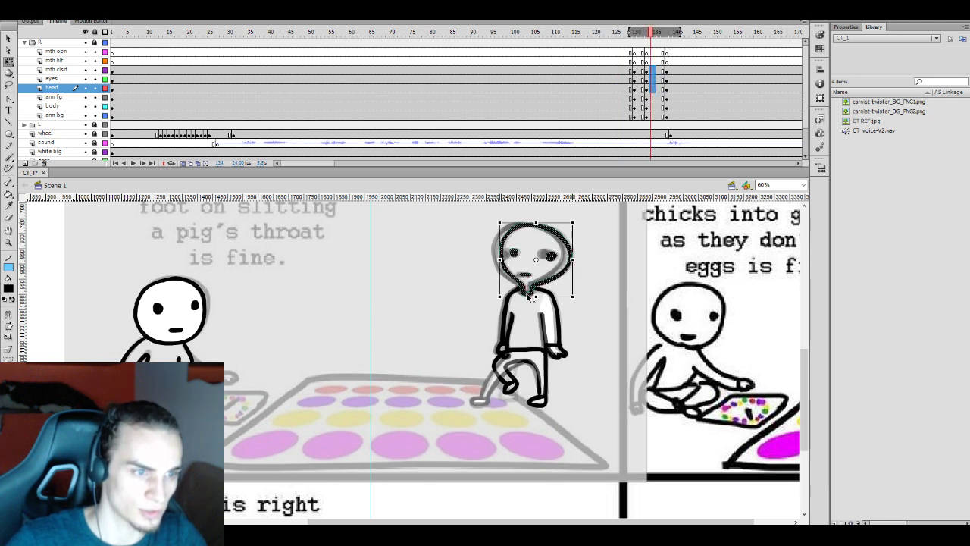
left_click_drag(528, 296, 580, 220)
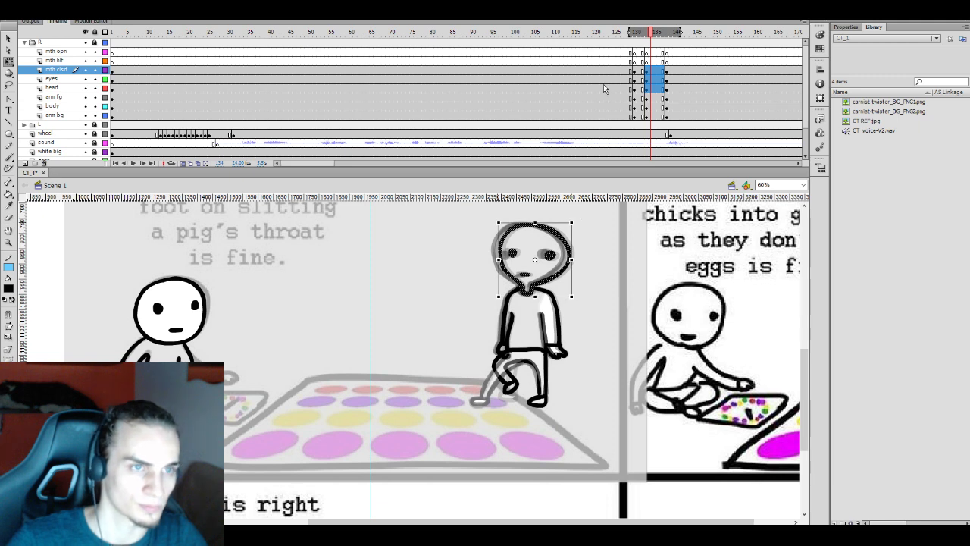
left_click(685, 89)
key("Return")
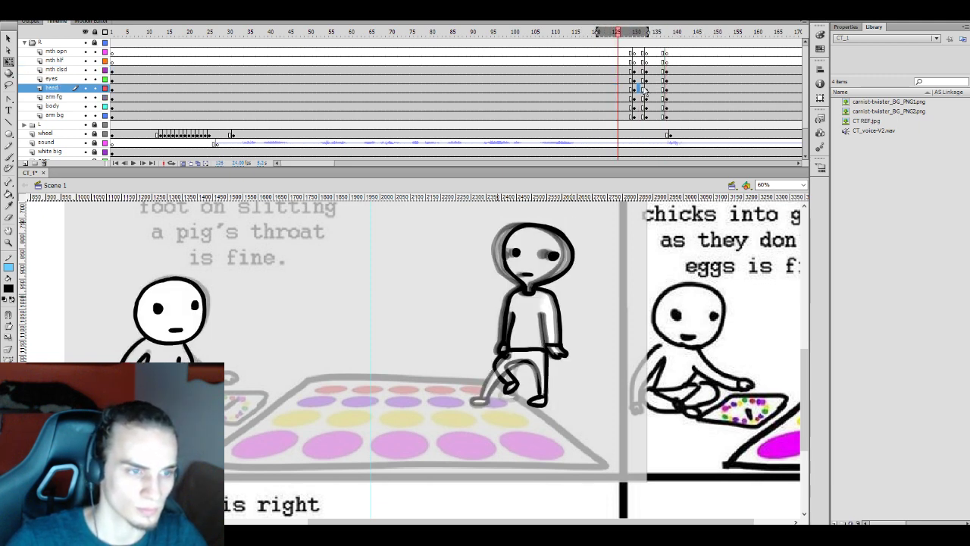
left_click(659, 89)
Sample white and fill the lifted leg of the first in-between pose on the body layer
left_click(652, 107)
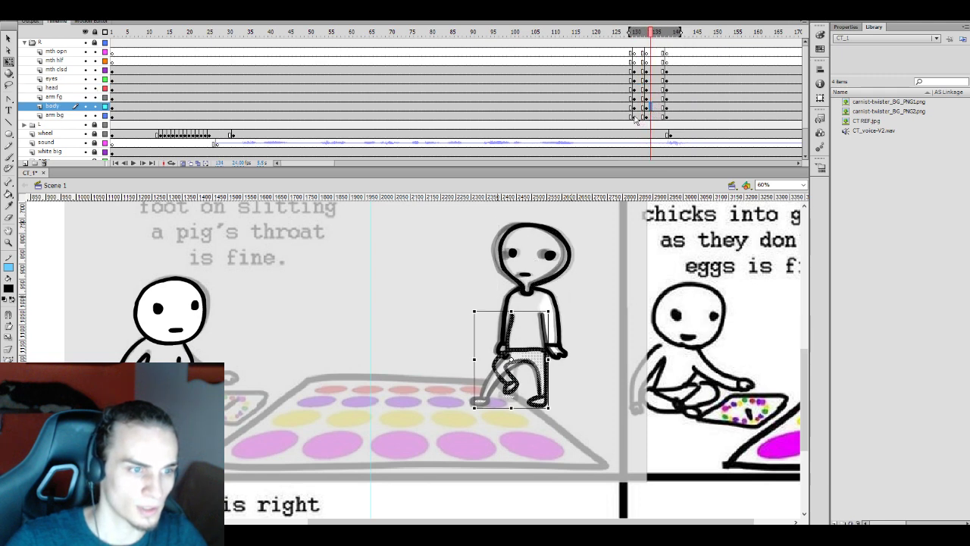
key("e")
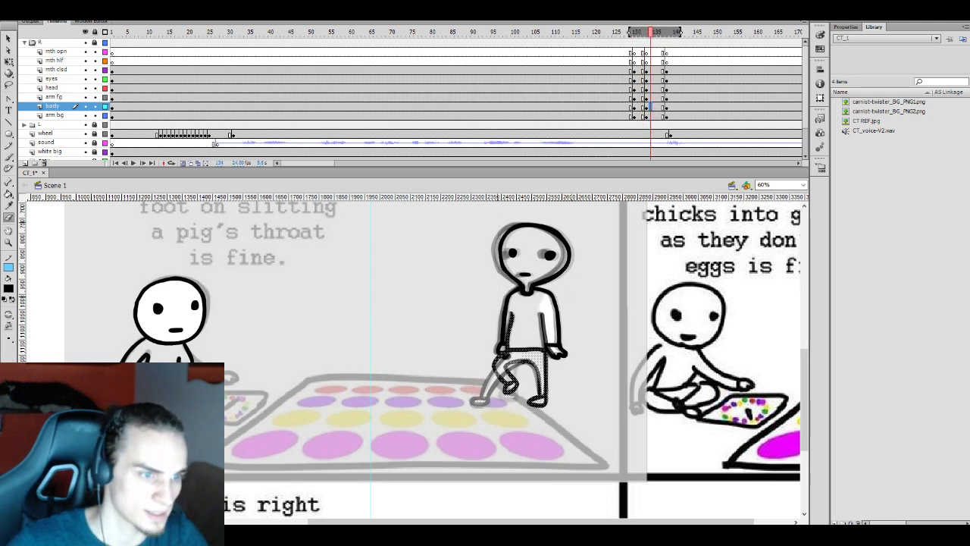
key("l")
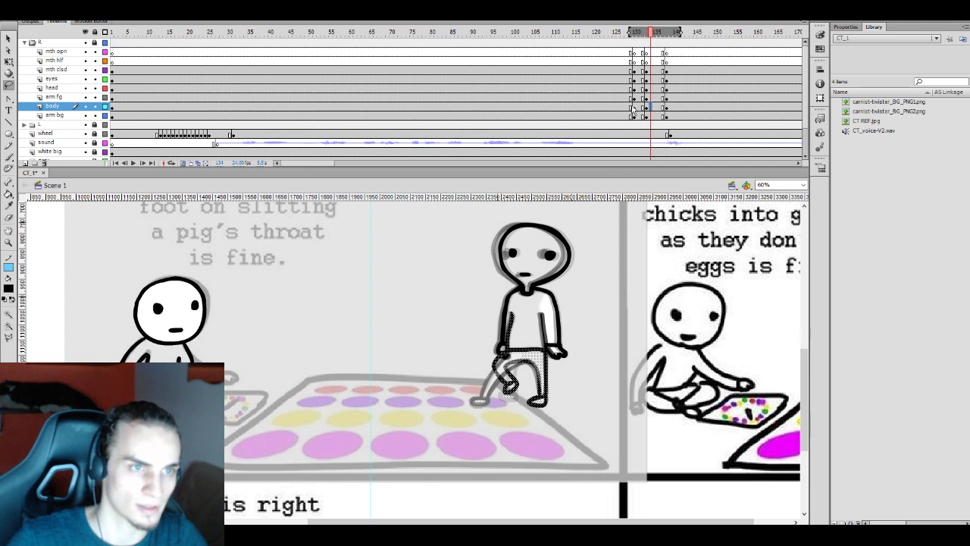
left_click(633, 107)
key("k")
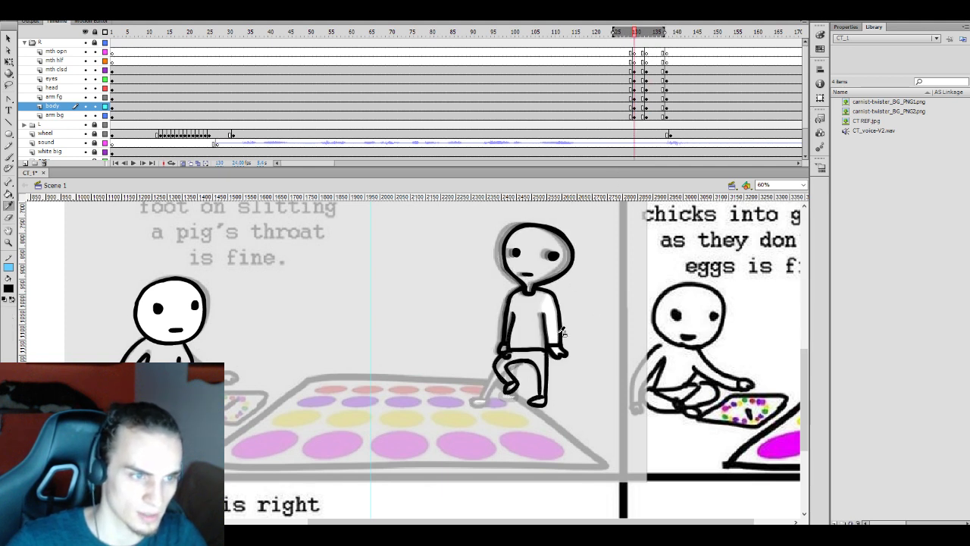
left_click(38, 347)
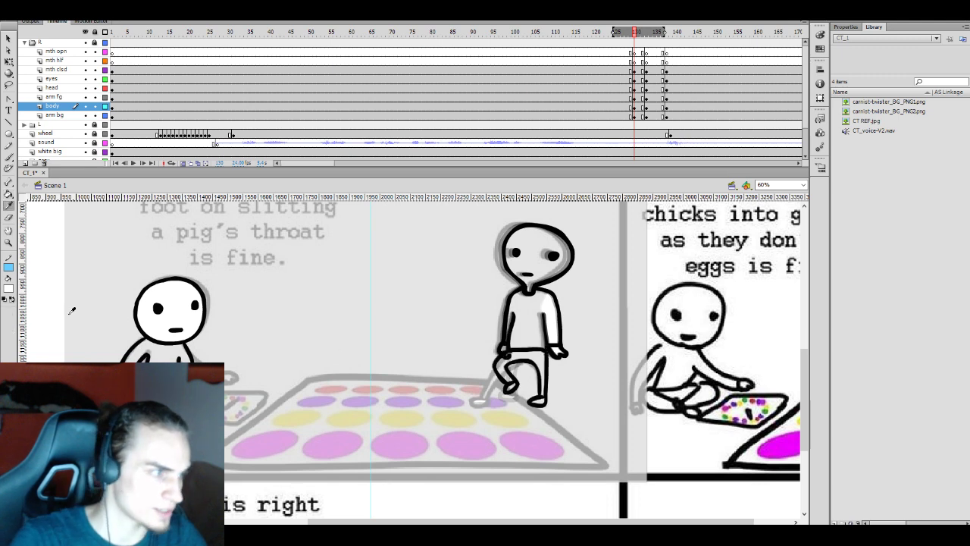
key("b")
key("k")
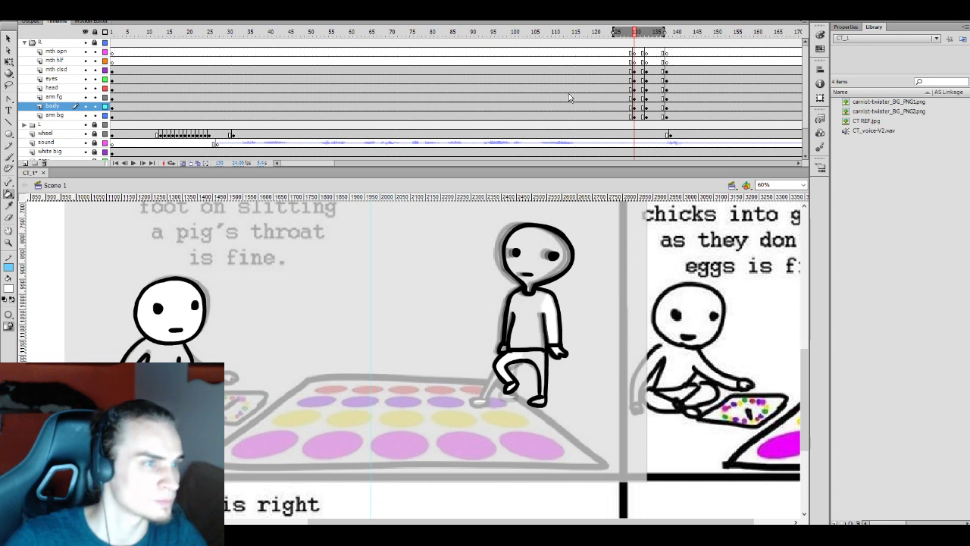
Compare the in-between poses with the earlier standing pose, turn onion skinning off and save the file
left_click(642, 97)
left_click(643, 87)
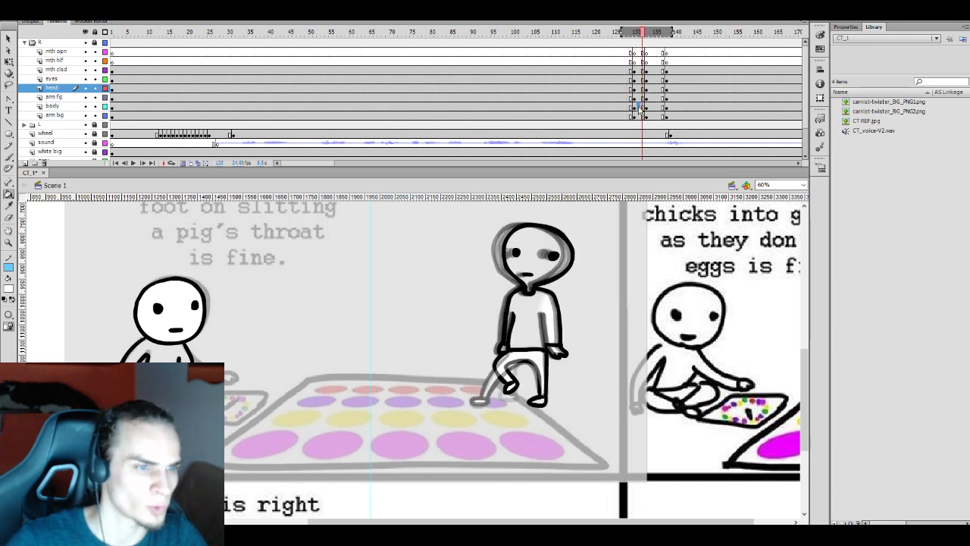
left_click(639, 106)
left_click(641, 97)
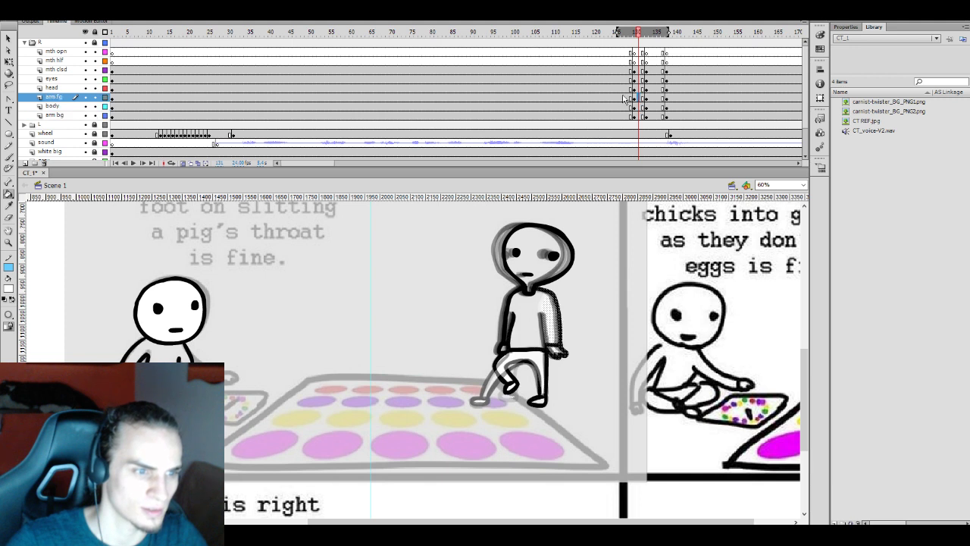
left_click(618, 97)
left_click(568, 97)
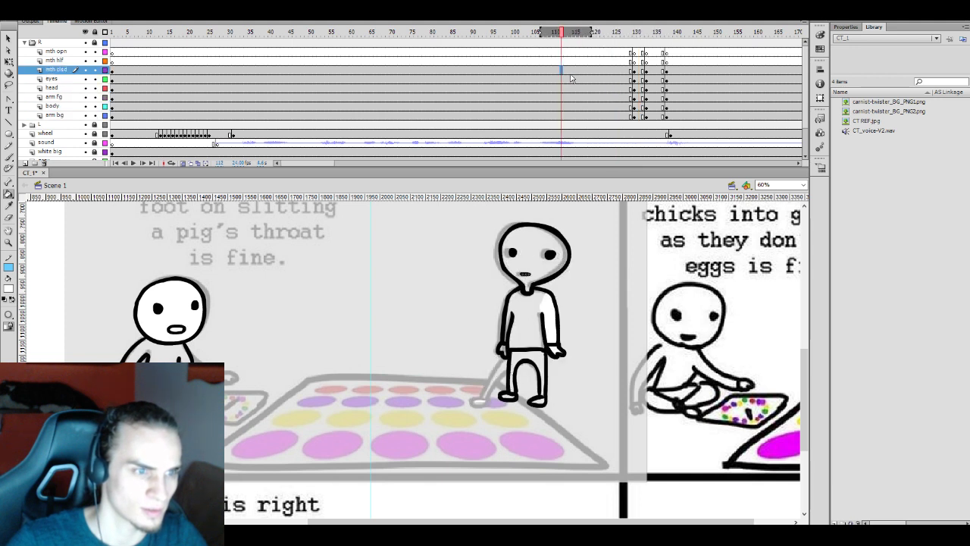
left_click(642, 79)
left_click(662, 80)
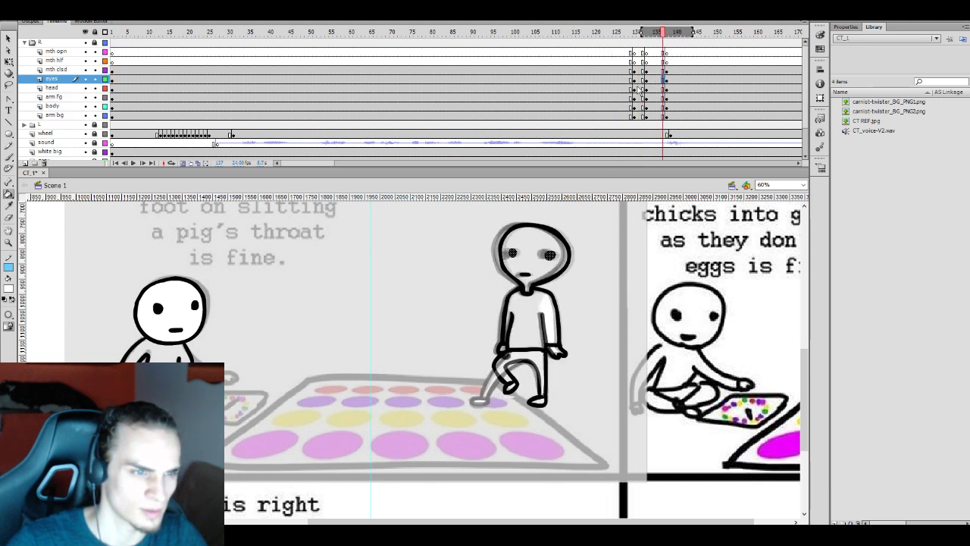
key("ctrl+s")
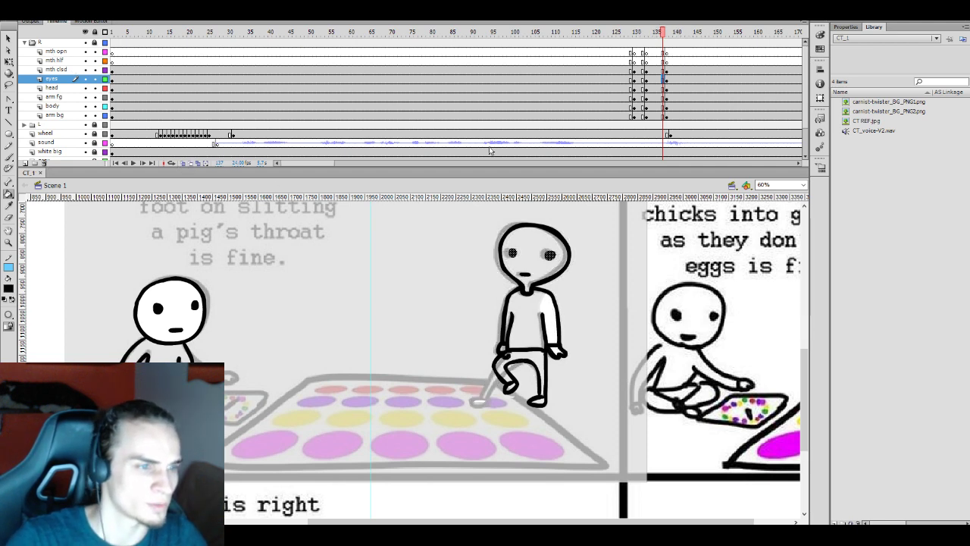
Flip between the standing pose and the two in-between poses without onion skinning to examine the movement
left_click(644, 97)
left_click(649, 97)
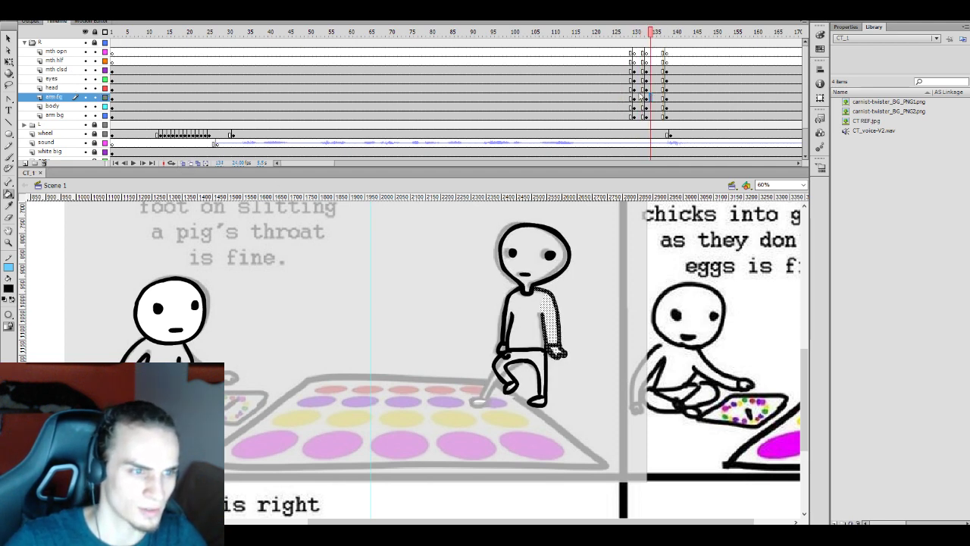
left_click(634, 97)
left_click(650, 97)
left_click(610, 88)
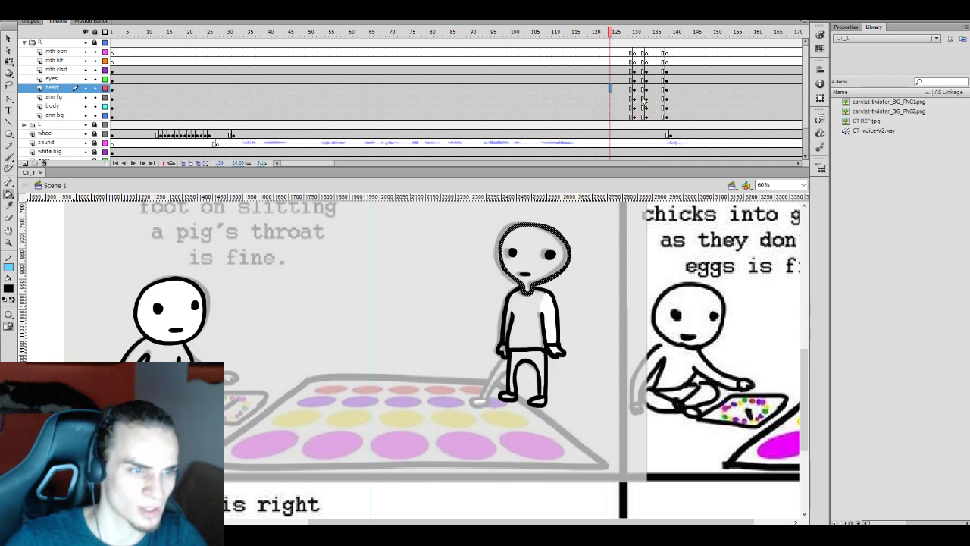
left_click(659, 97)
left_click(622, 97)
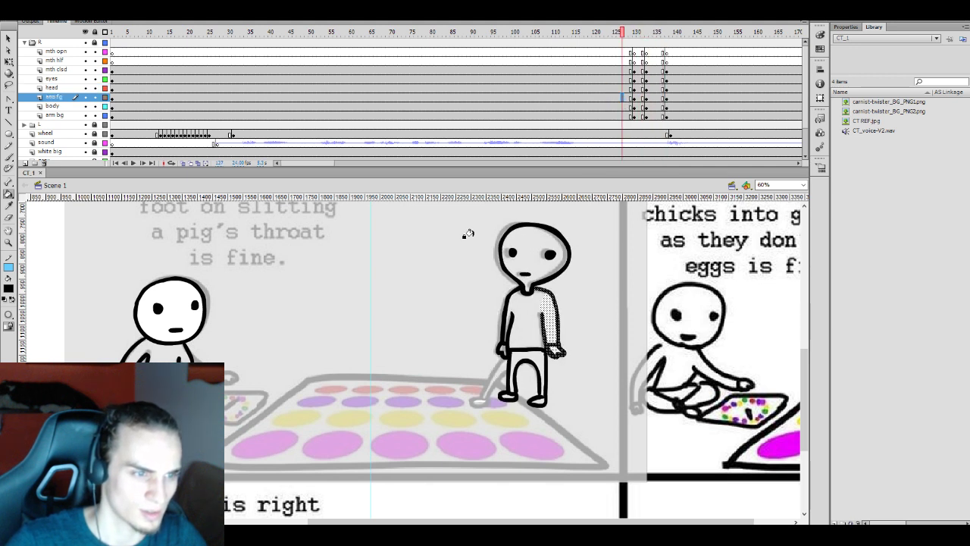
Sample white again and fill the legs of the standing pose on the body layer
key("l")
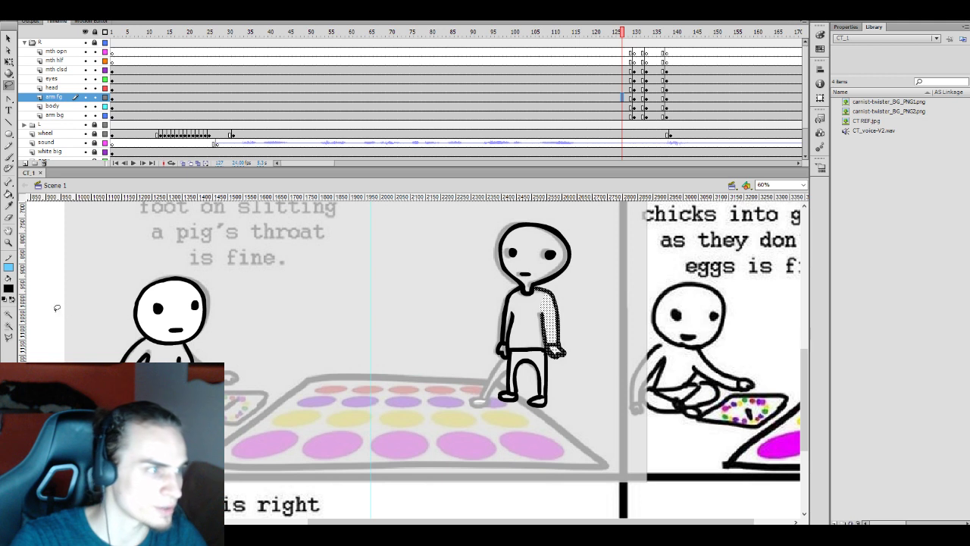
left_click(37, 305)
key("k")
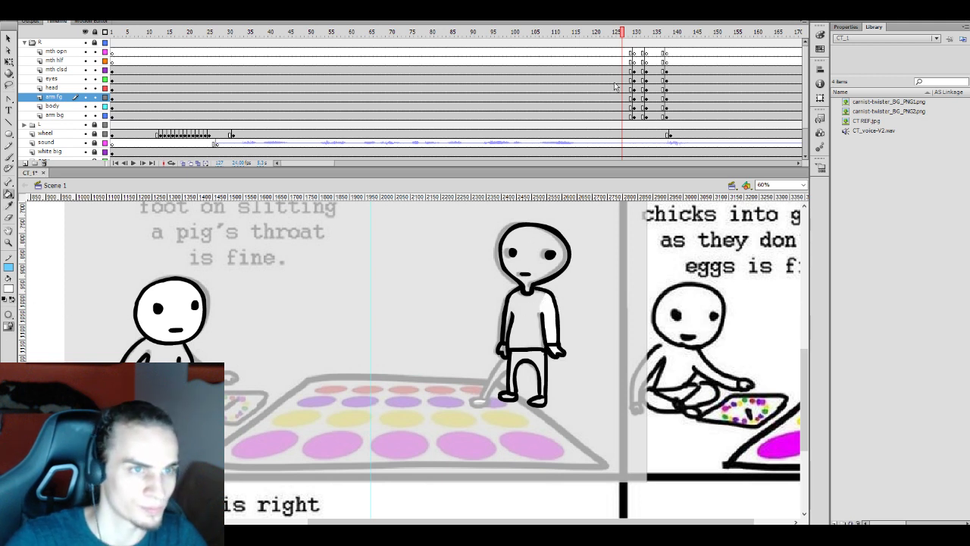
left_click(617, 106)
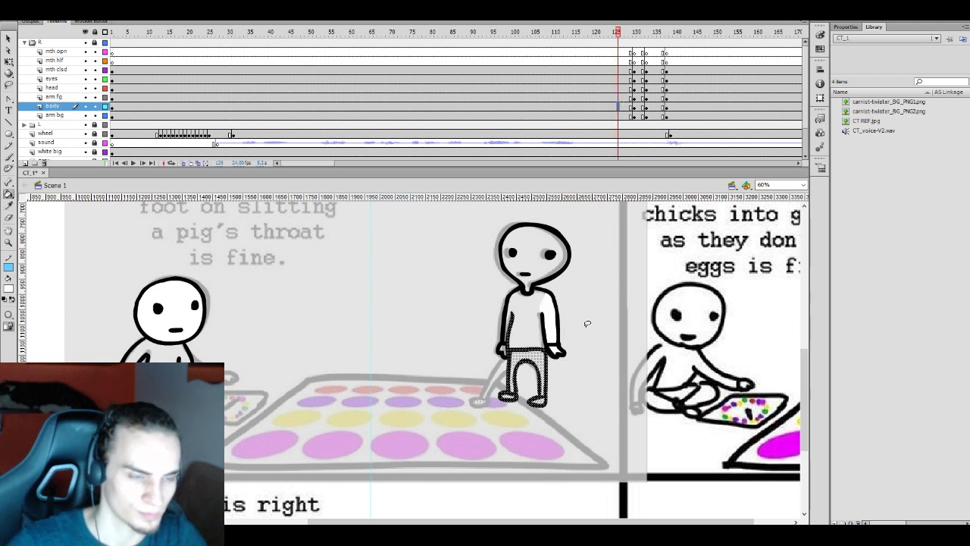
key("l")
left_click(566, 345)
key("k")
left_click(534, 348)
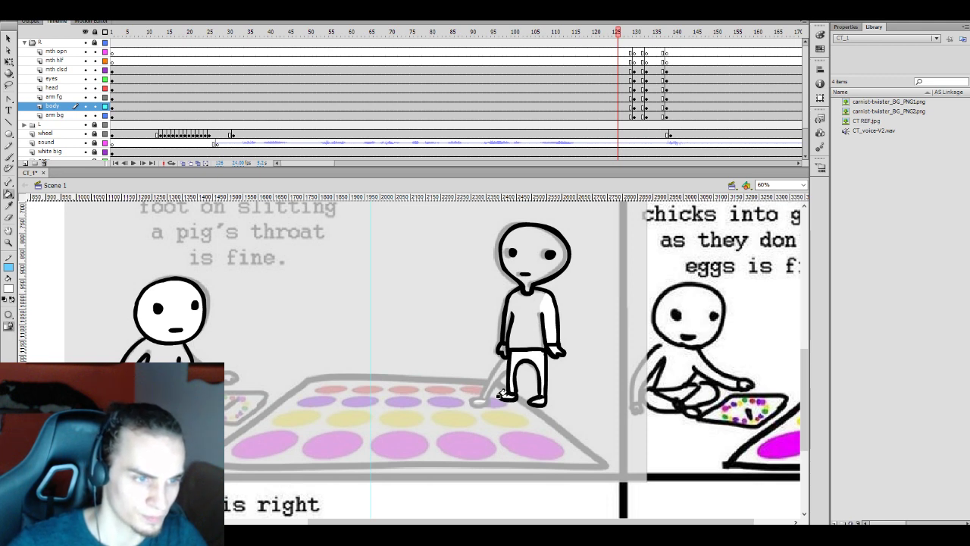
Cut the lifted leg off at the hip in the second in-between pose and delete it from the body layer
left_click(658, 97)
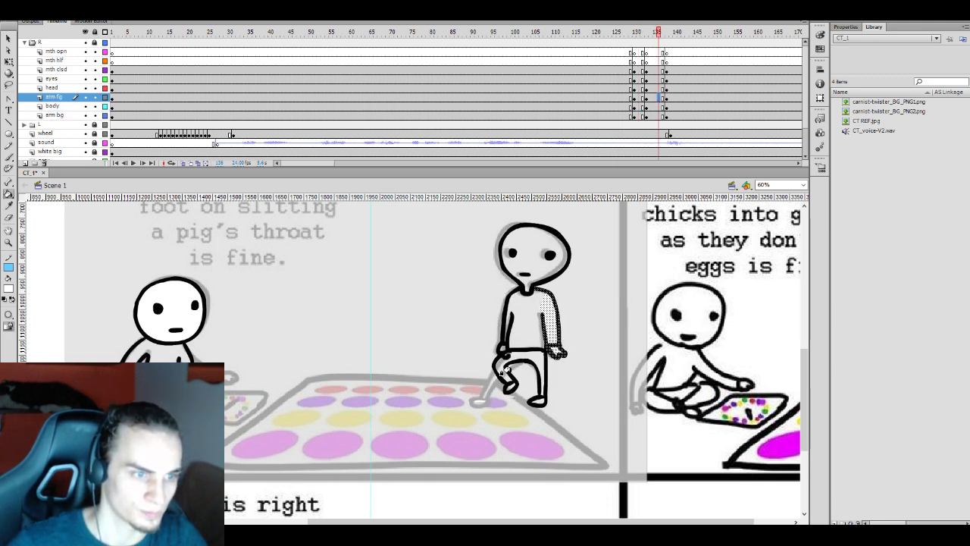
key("l")
left_click(585, 309)
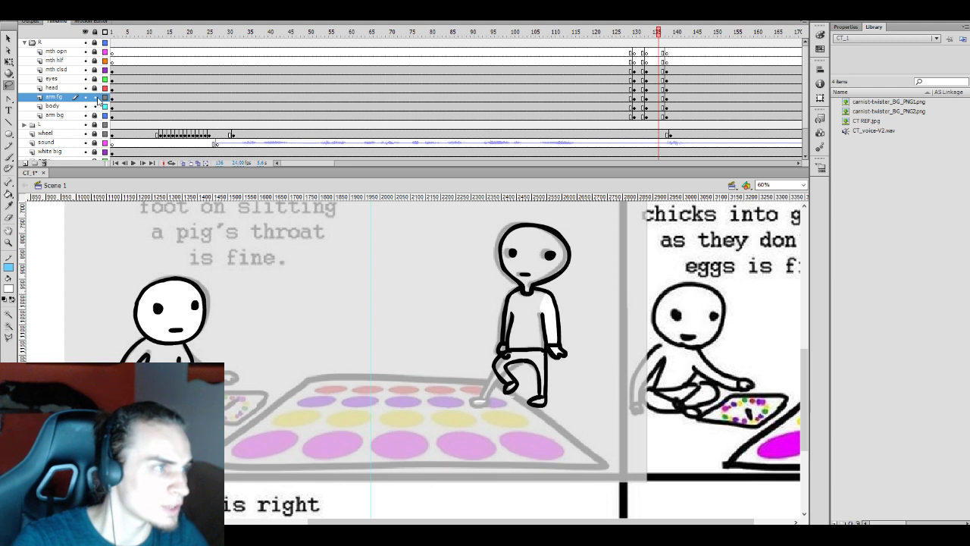
key("e")
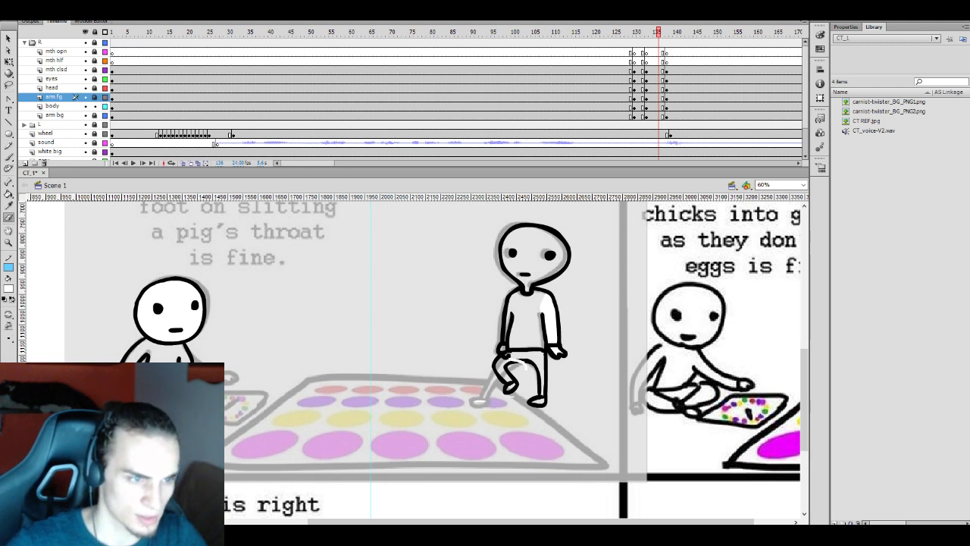
key("v")
left_click(513, 376)
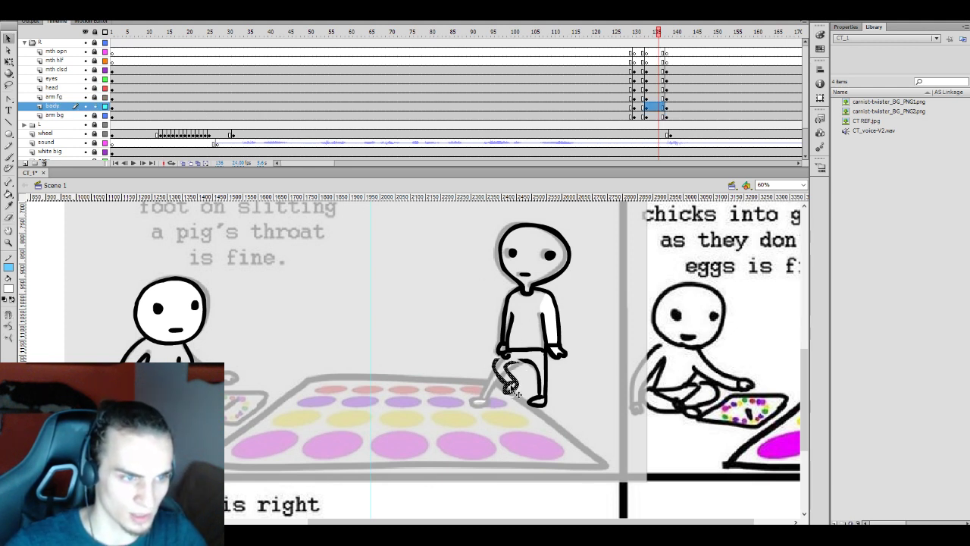
key("Delete")
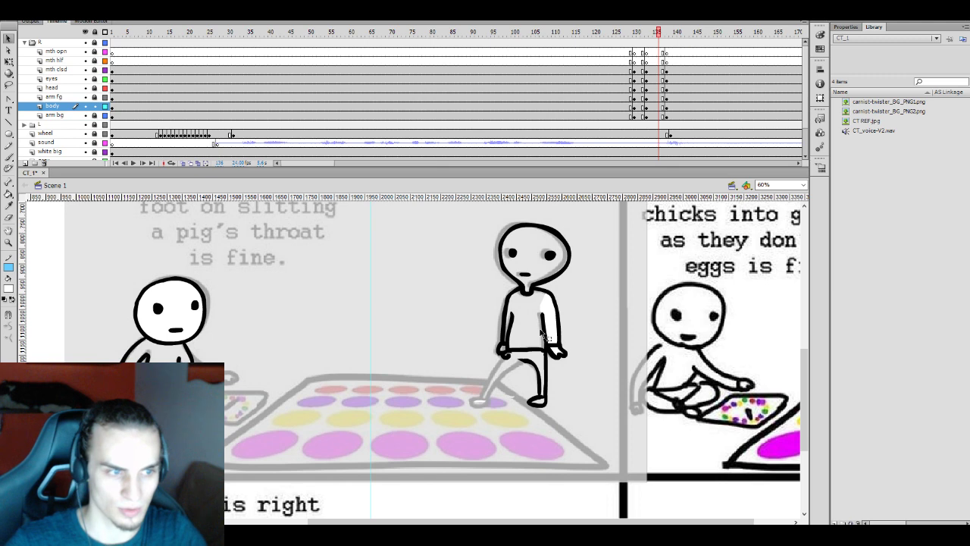
Turn on onion skinning at the second in-between pose and sample black for drawing on the body layer
left_click(655, 97)
left_click(183, 162)
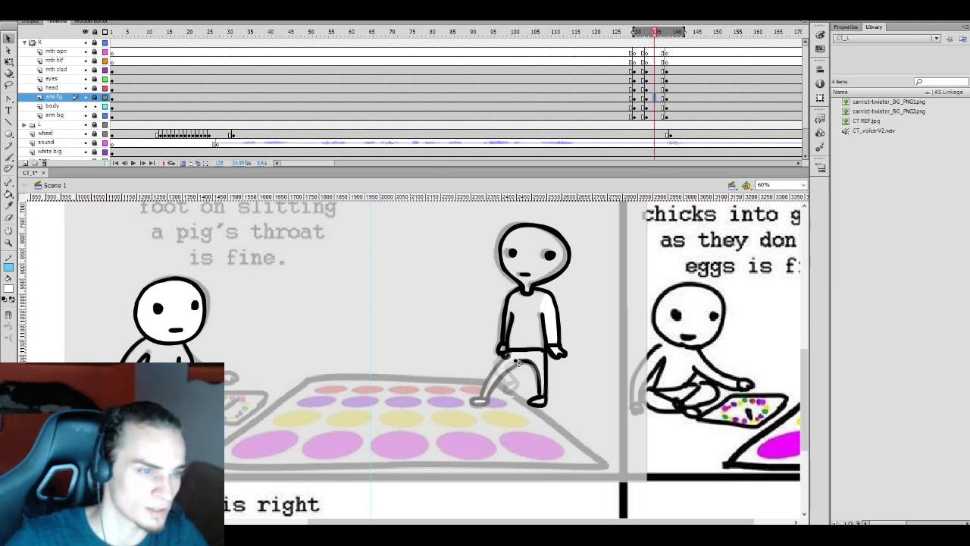
key("b")
left_click(649, 106)
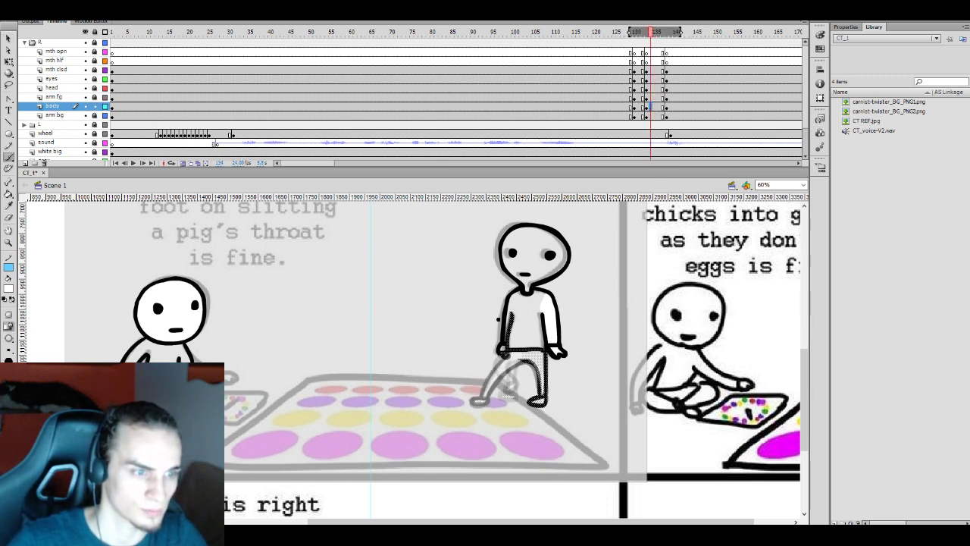
key("e")
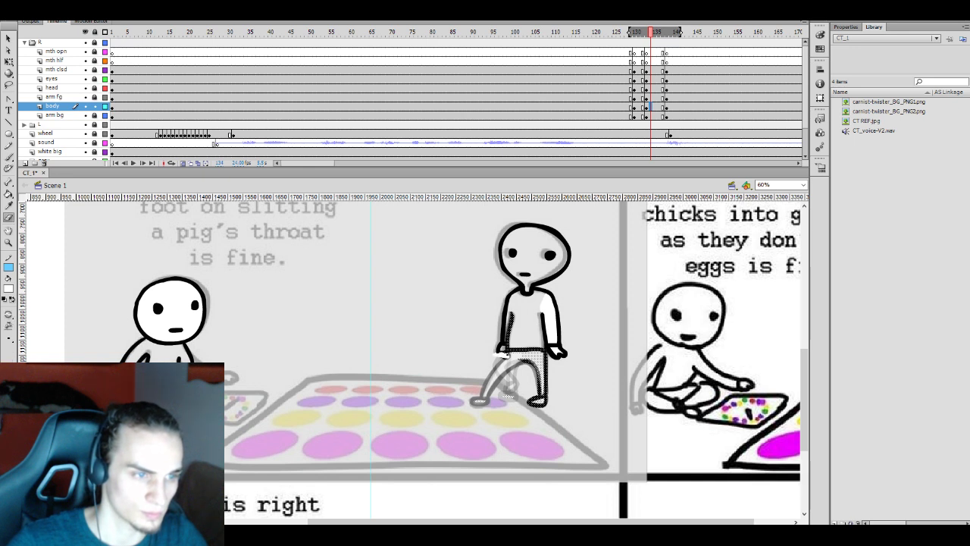
key("Escape")
key("k")
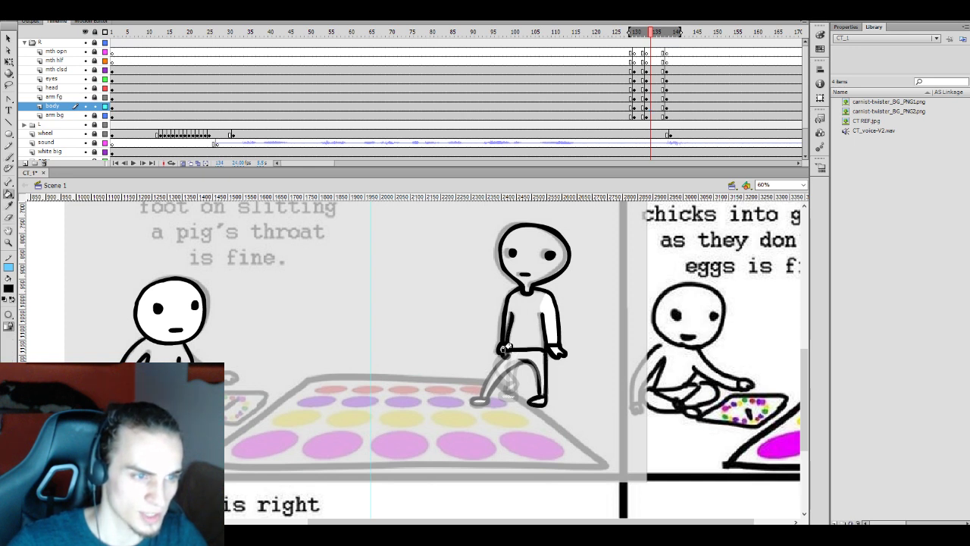
key("b")
mouse_move(500, 350)
left_mouse_down()
mouse_move(478, 347)
mouse_move(451, 368)
left_mouse_up()
key("ctrl+z")
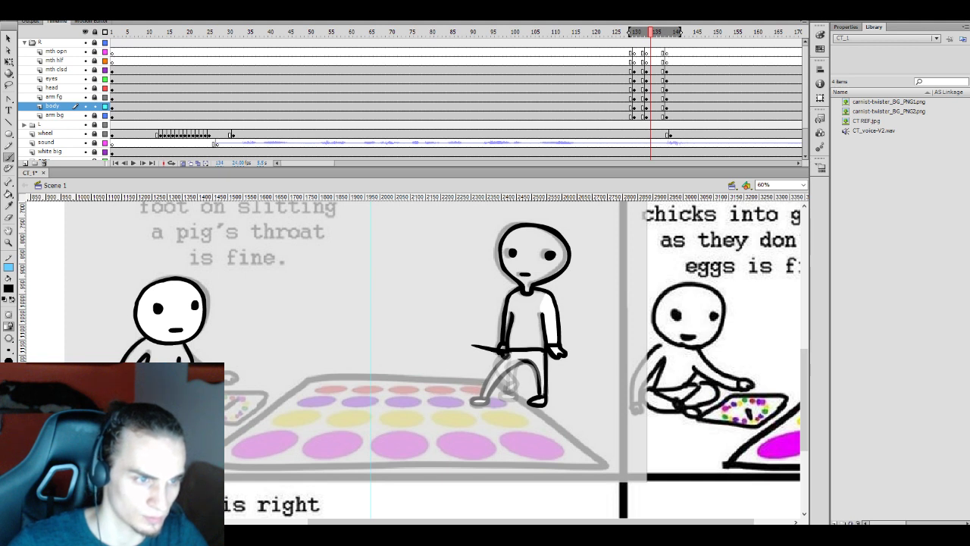
key("ctrl+z")
left_click_drag(500, 350, 489, 373)
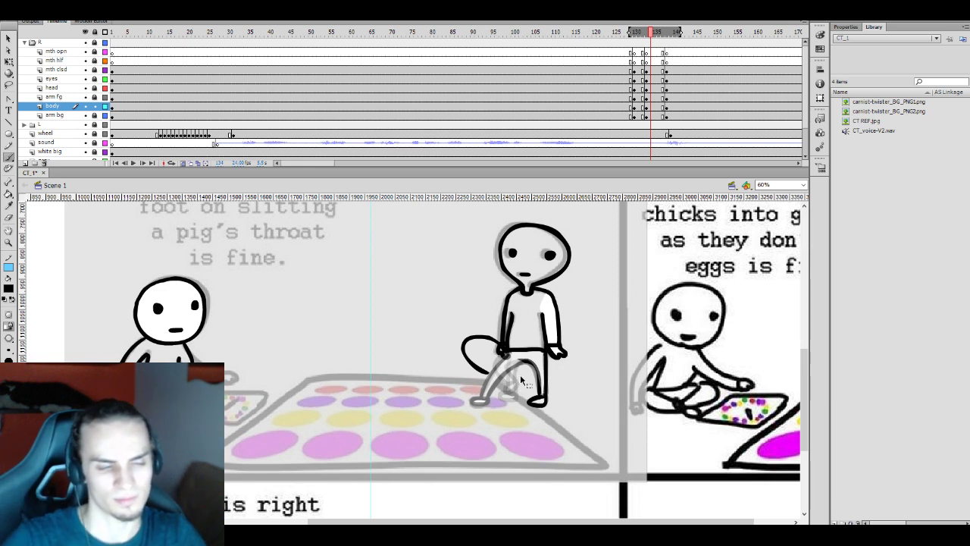
key("ctrl+z")
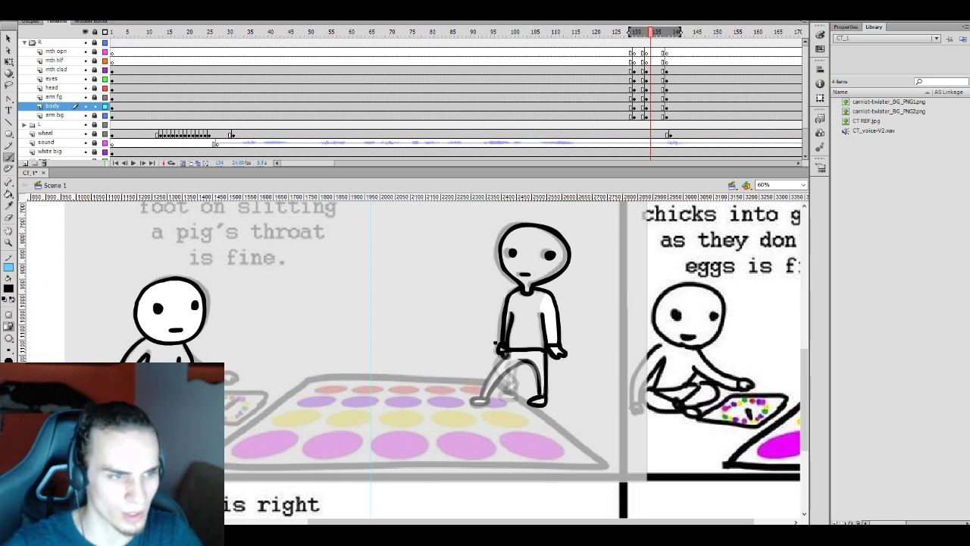
Draw a bent, raised leg with its foot in black at the hip of the second in-between pose
mouse_move(497, 343)
left_mouse_down()
mouse_move(478, 360)
mouse_move(478, 350)
mouse_move(503, 373)
mouse_move(513, 358)
mouse_move(517, 373)
left_mouse_up()
key("ctrl+z")
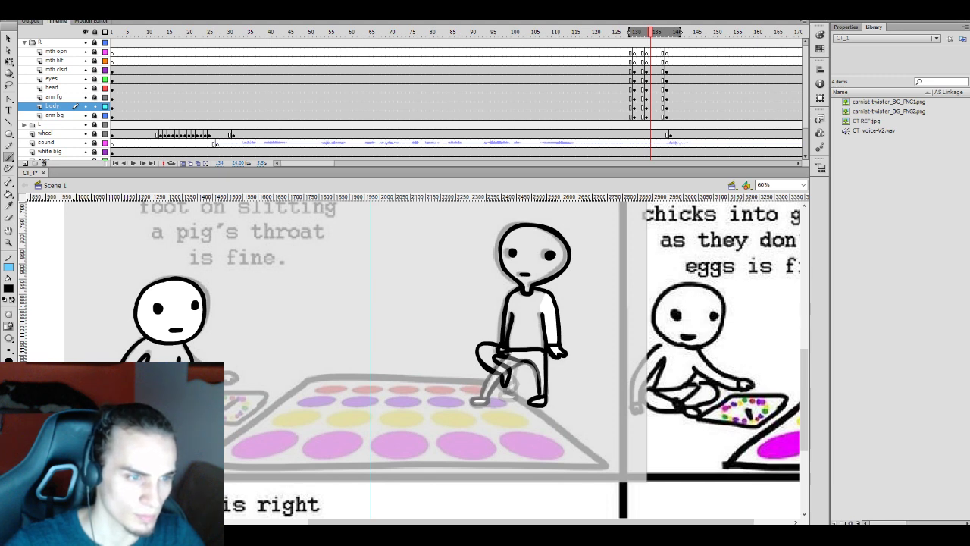
key("l")
mouse_move(498, 356)
left_mouse_down()
mouse_move(488, 347)
mouse_move(498, 362)
left_mouse_up()
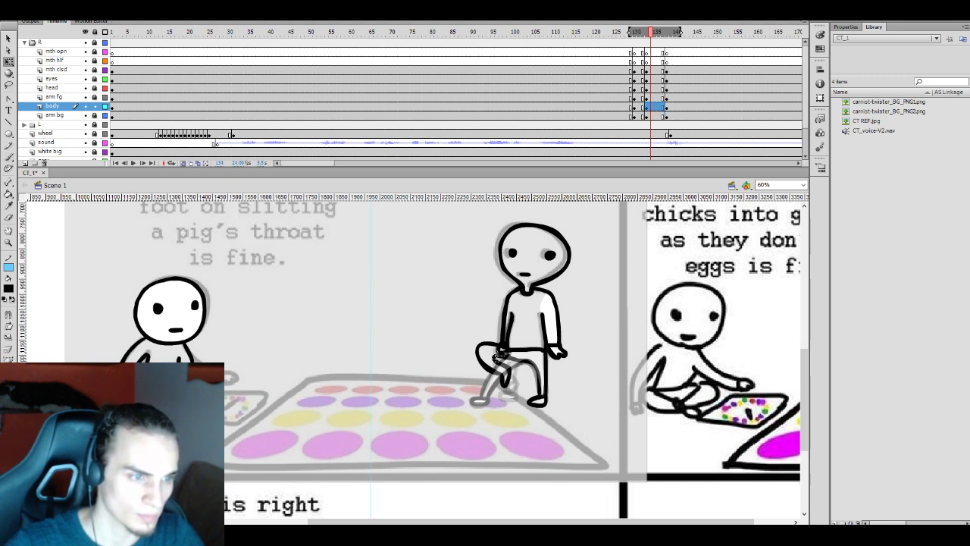
left_click(497, 363)
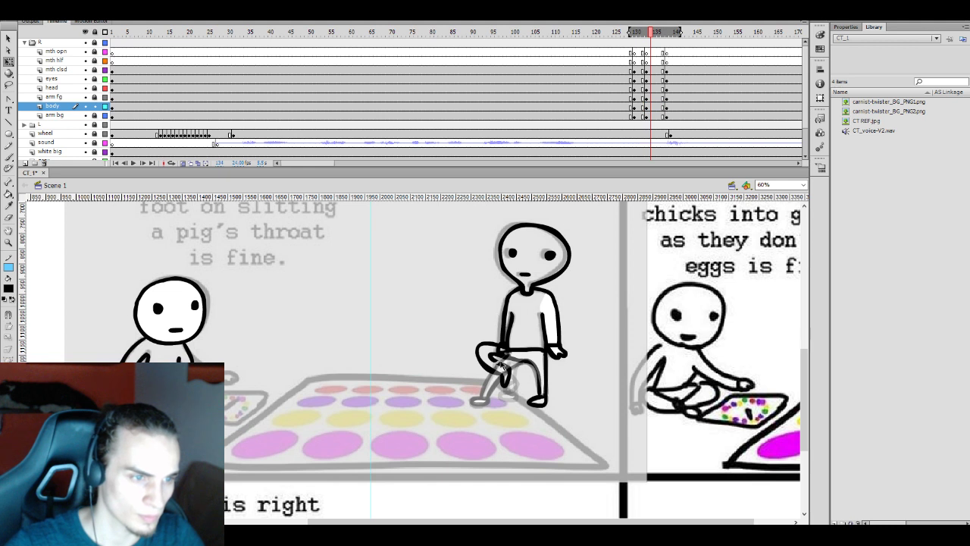
key("b")
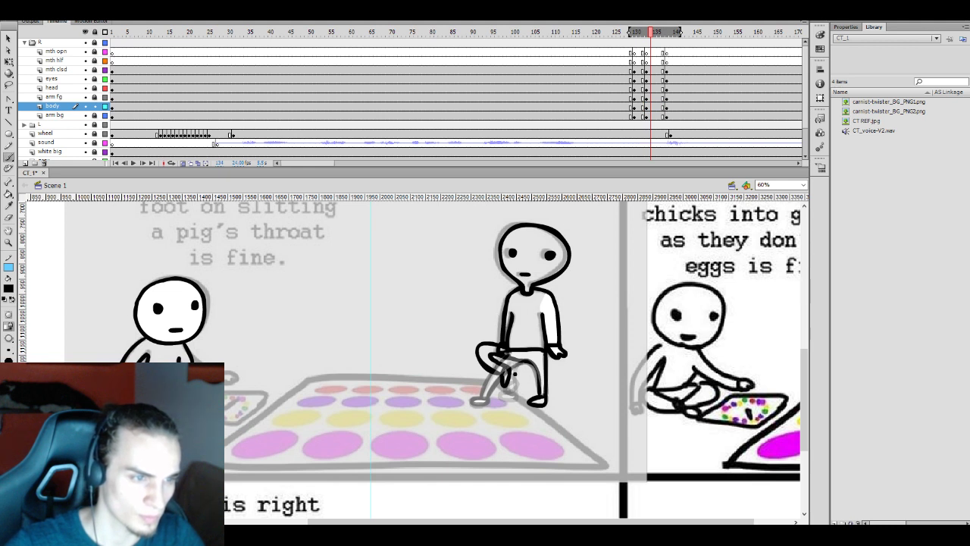
Sample white and try to fill the raised leg on the body layer
key("i")
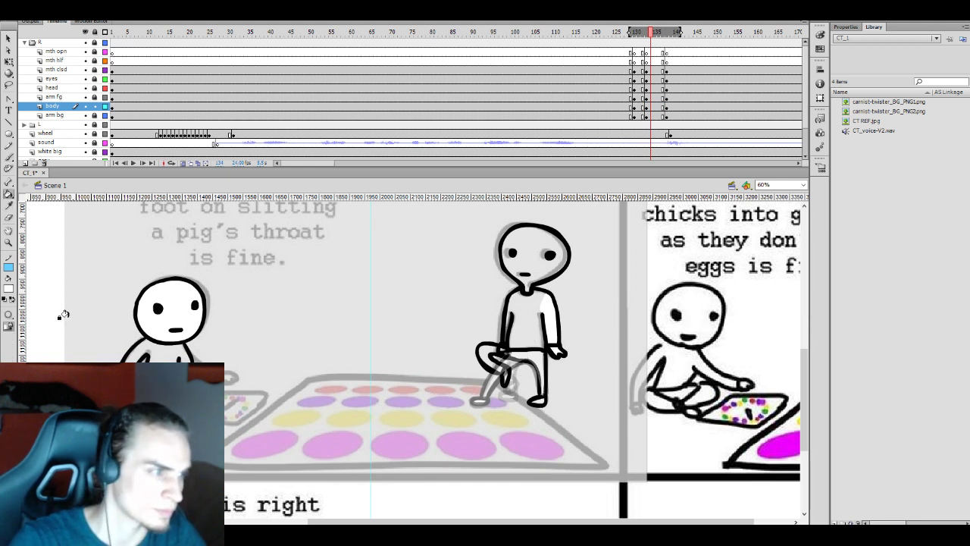
key("k")
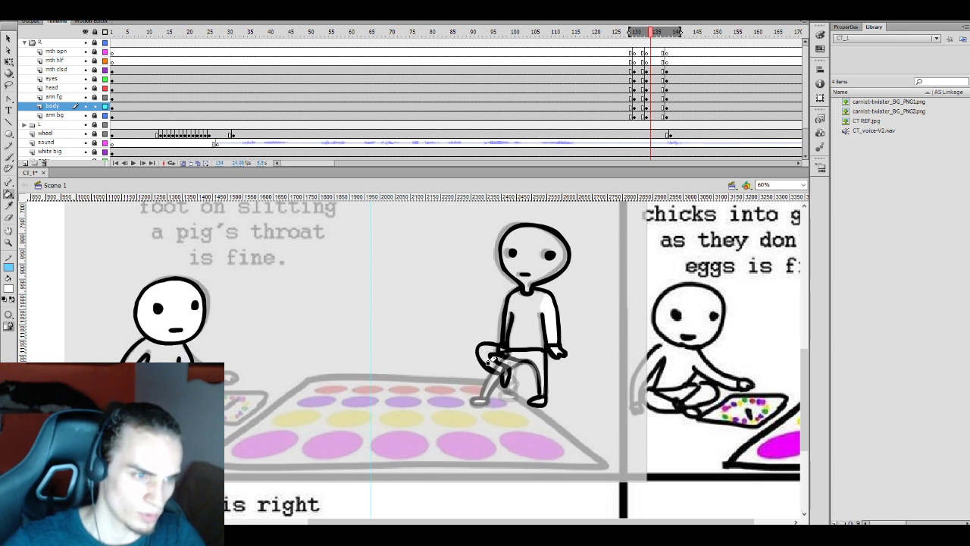
left_click(655, 97)
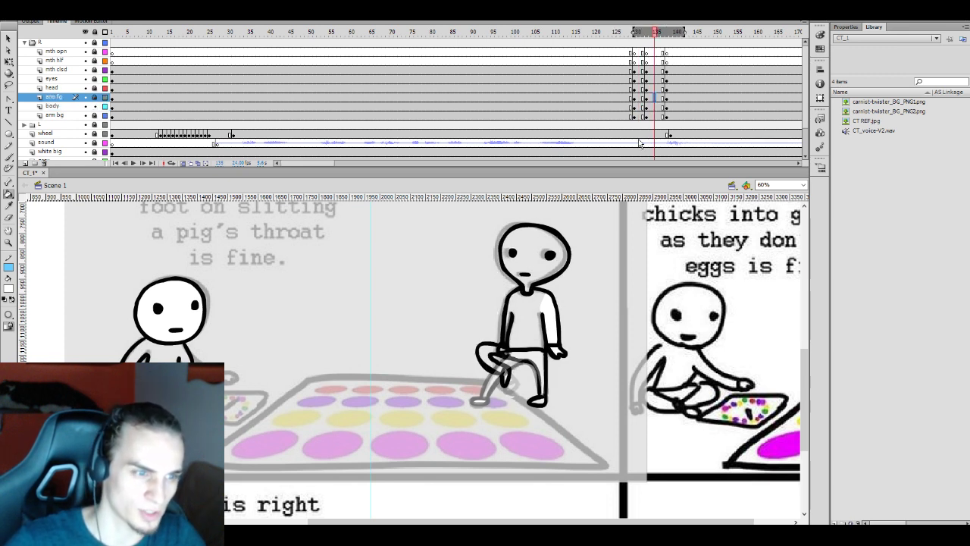
key("l")
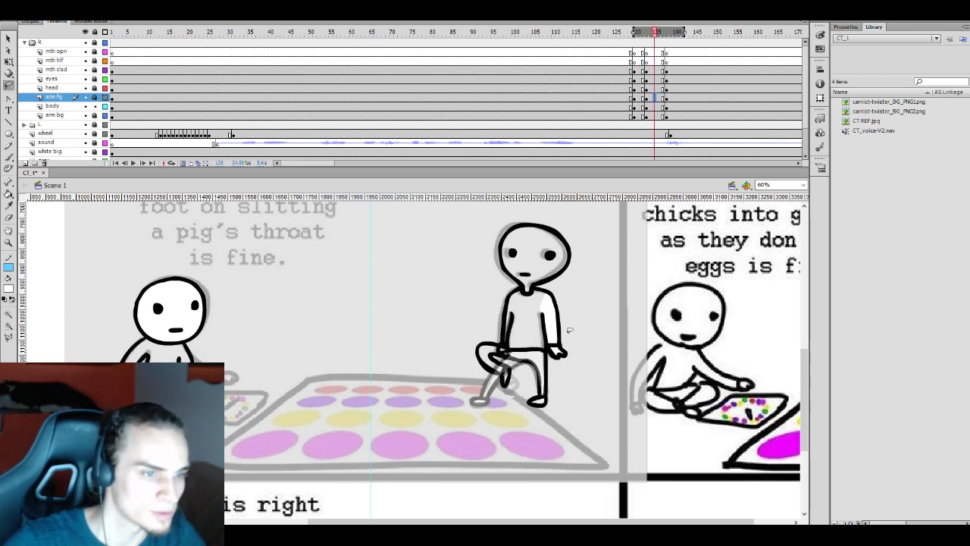
key("b")
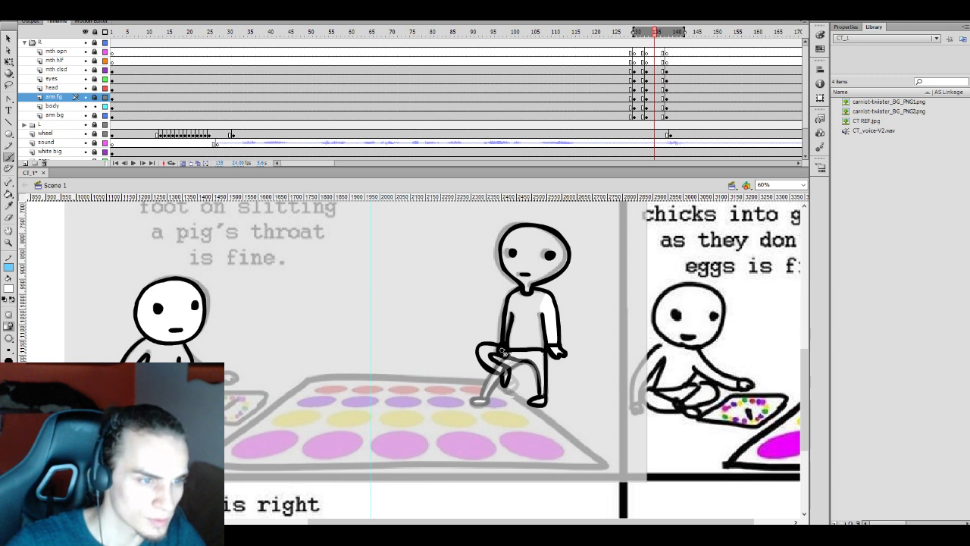
left_click(655, 106)
key("k")
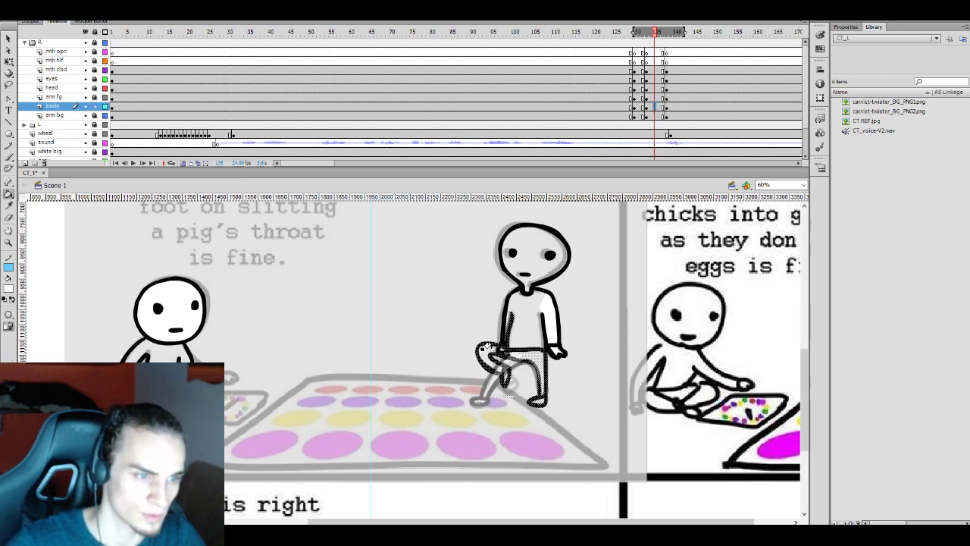
left_click(491, 350)
Close the gap in the raised leg's outline beside the hand and fill the leg with white
key("b")
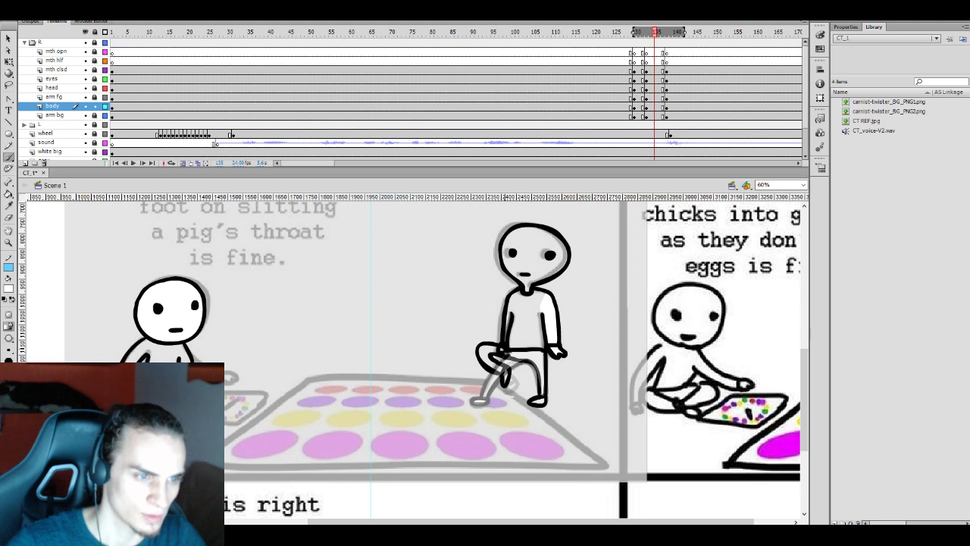
key("k")
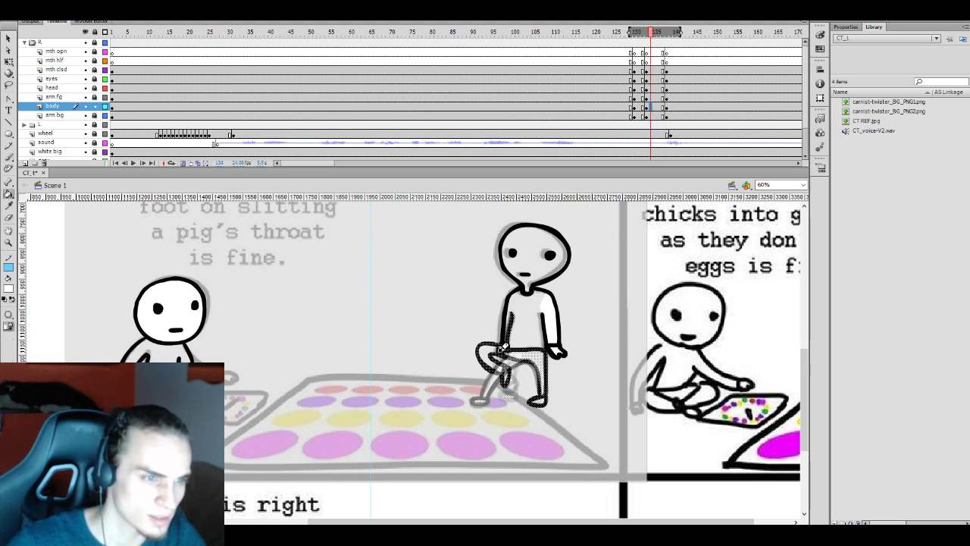
key("b")
left_click(498, 345)
key("k")
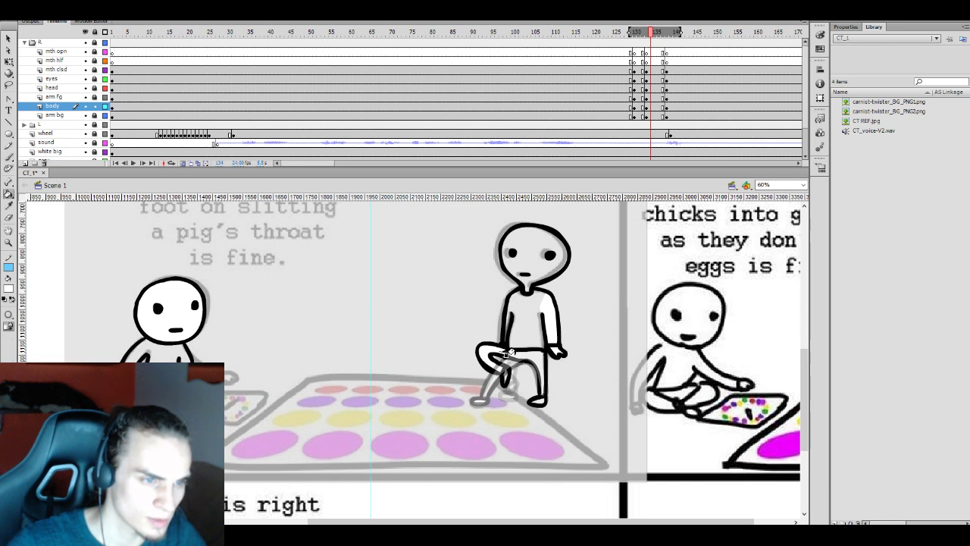
Touch up the join between the raised leg and the hip, switching the brush colour between black and white
key("b")
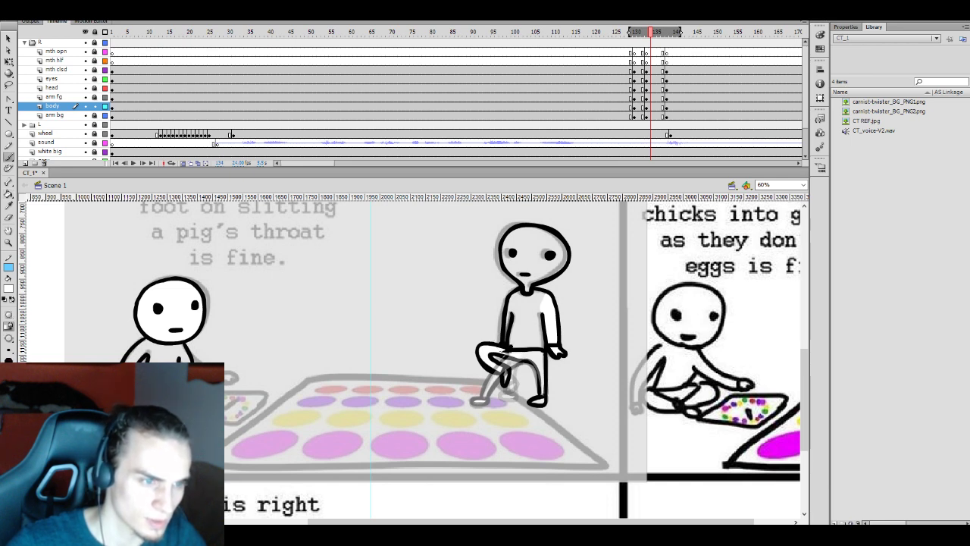
key("e")
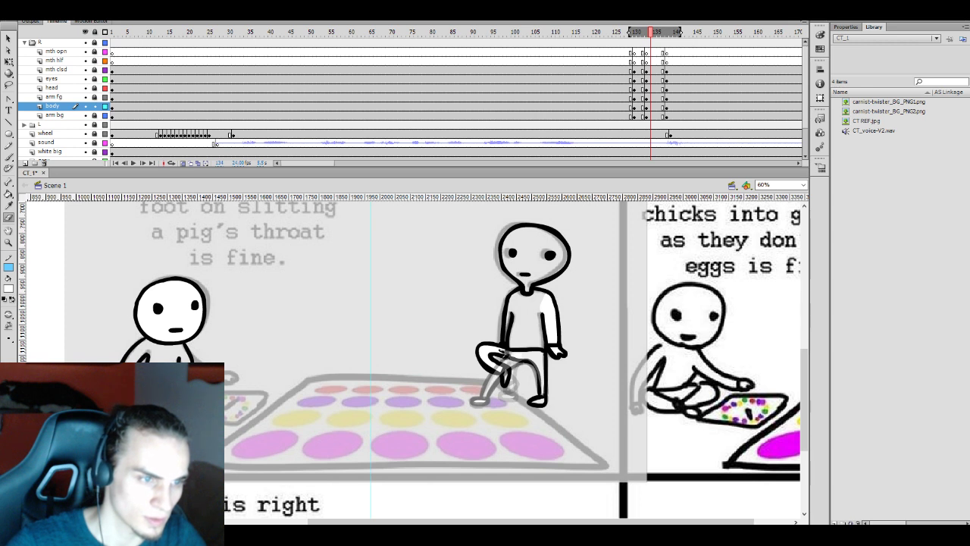
key("i")
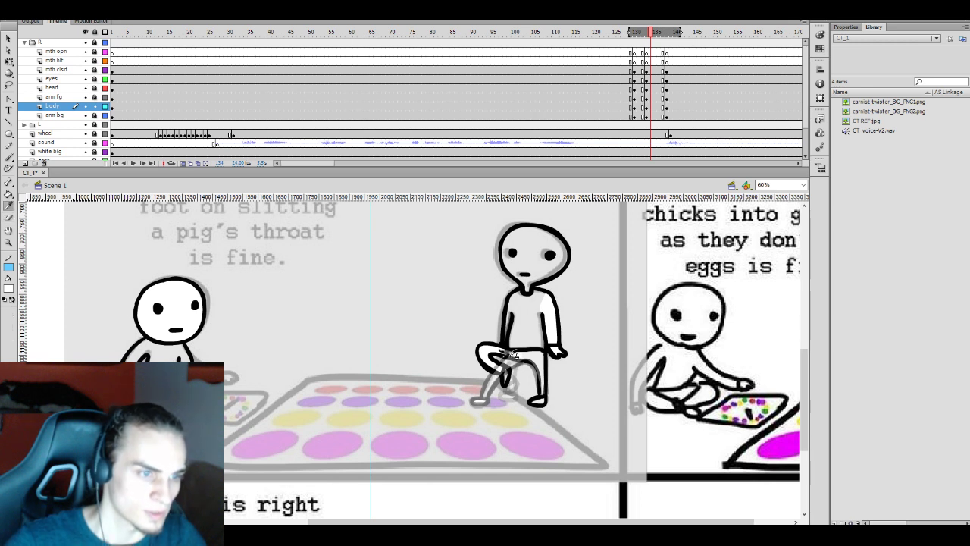
key("v")
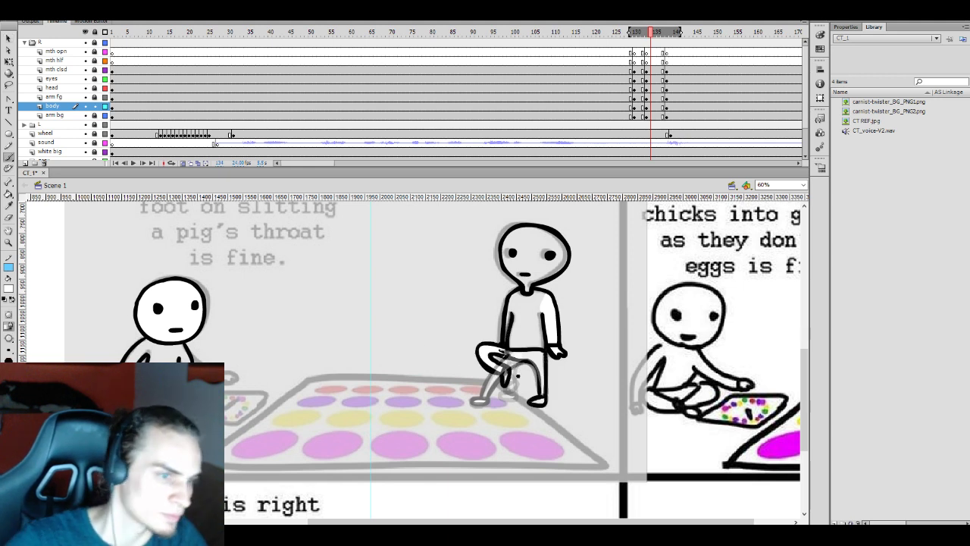
key("k")
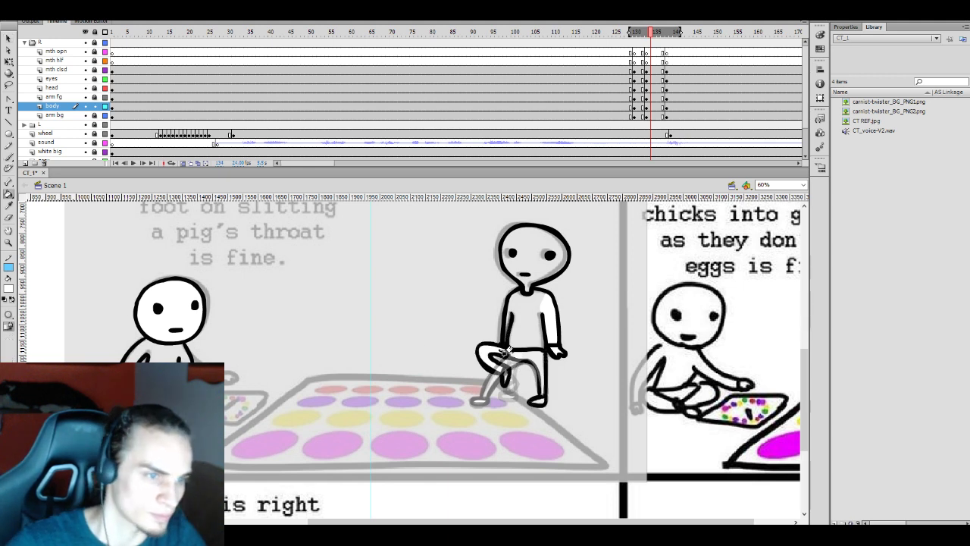
key("b")
left_click(9, 292)
left_click(29, 313)
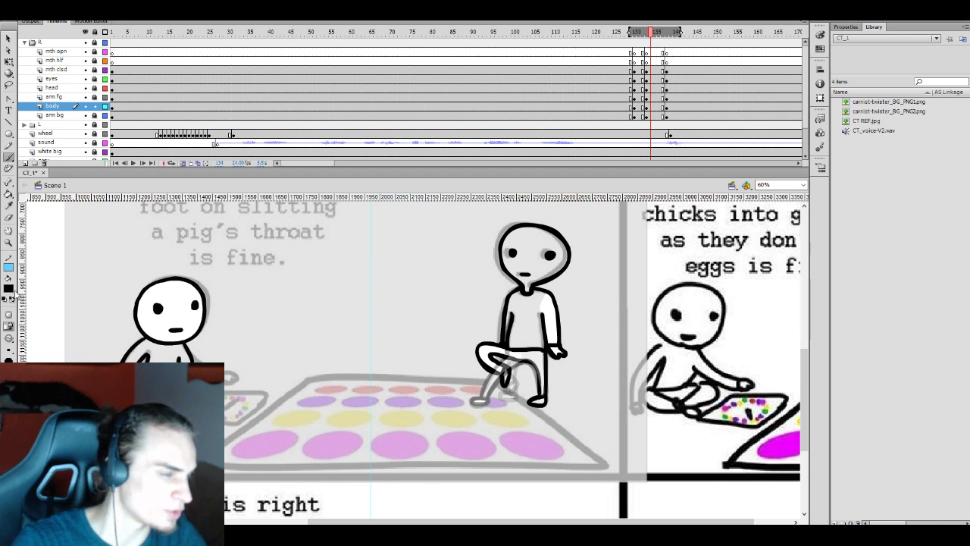
left_click(9, 289)
left_click(15, 347)
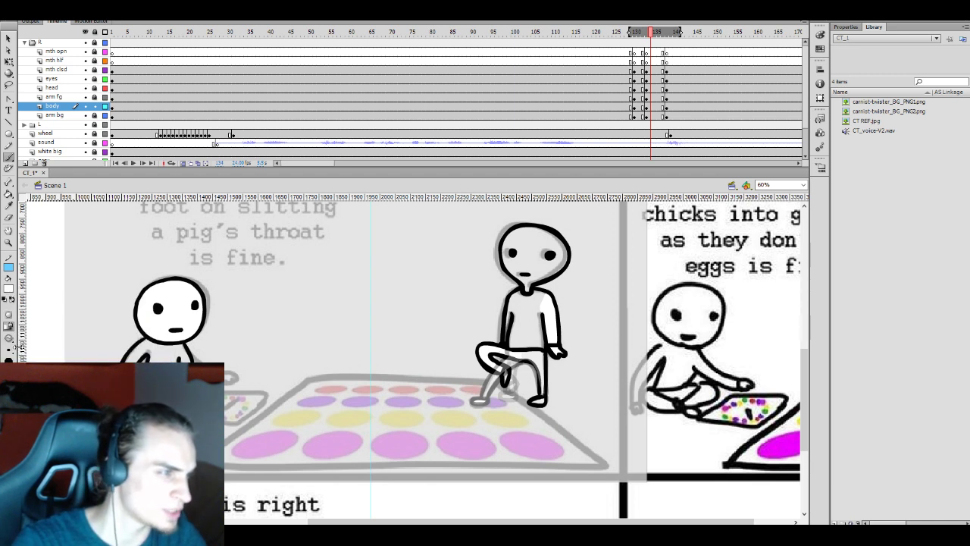
Insert keyframes at frame 135 on all of the right character's layers for another in-between pose
left_click(641, 97)
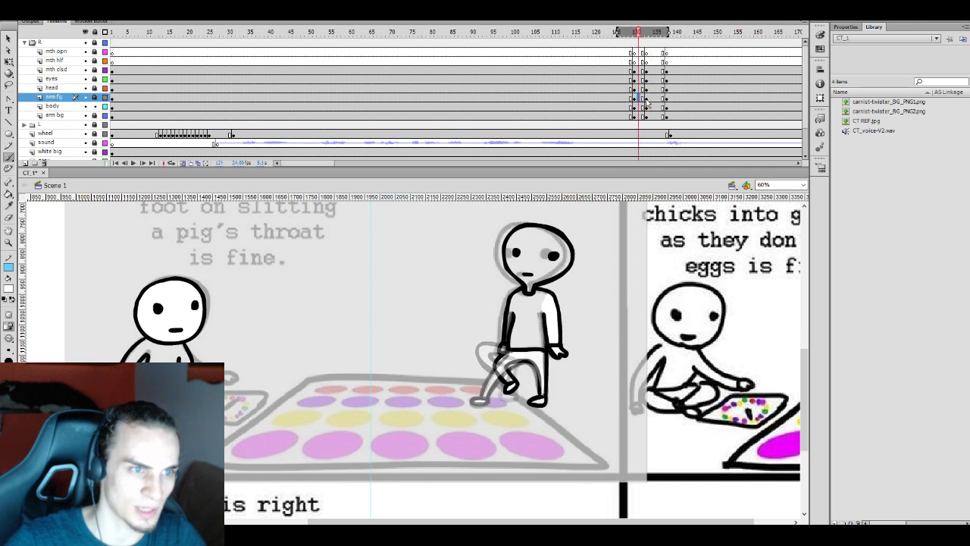
left_click(656, 97)
left_click_drag(657, 52, 658, 118)
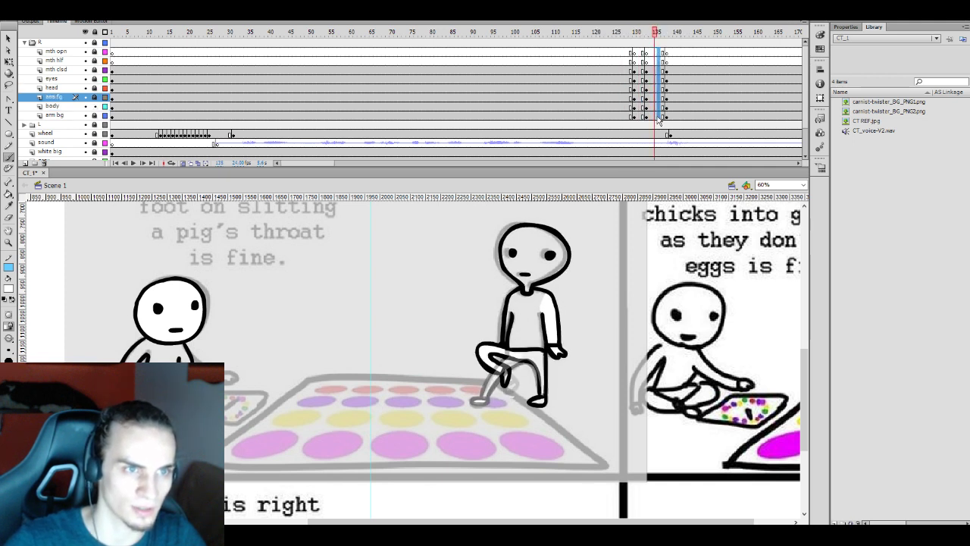
left_click_drag(652, 52, 653, 118)
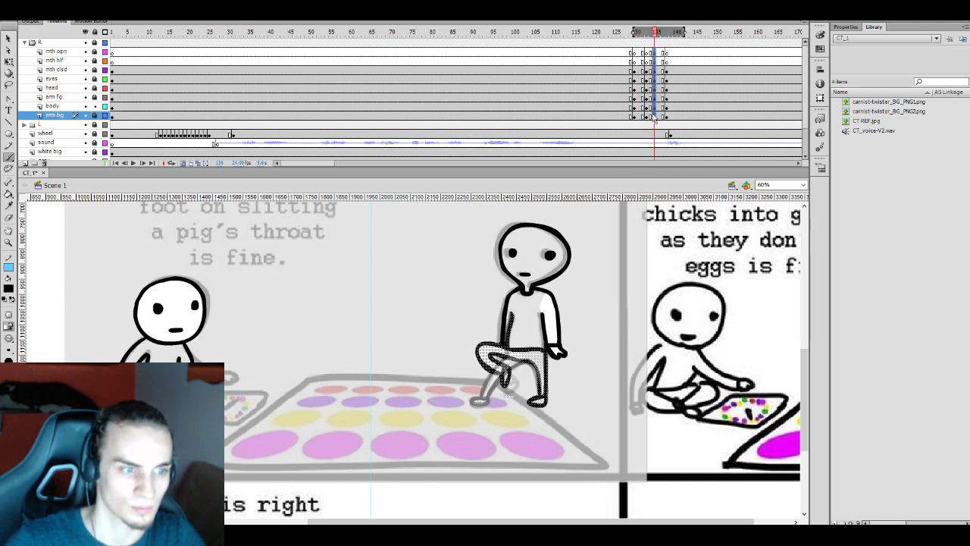
Select the right character's artwork on all layers at frame 135 and lean the whole figure slightly towards the stepping leg with Free Transform
key("q")
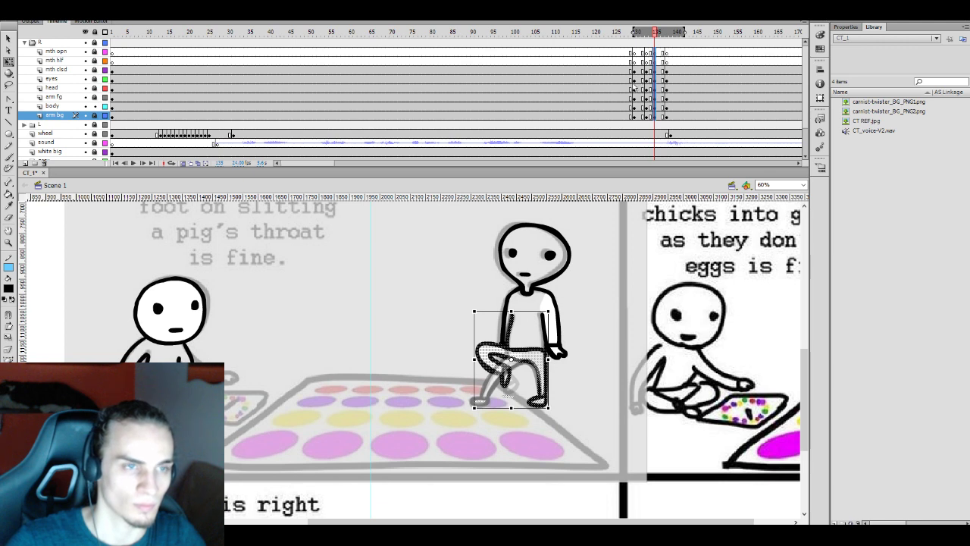
left_click(618, 79)
left_click(643, 88)
left_click(653, 89)
left_click(680, 88)
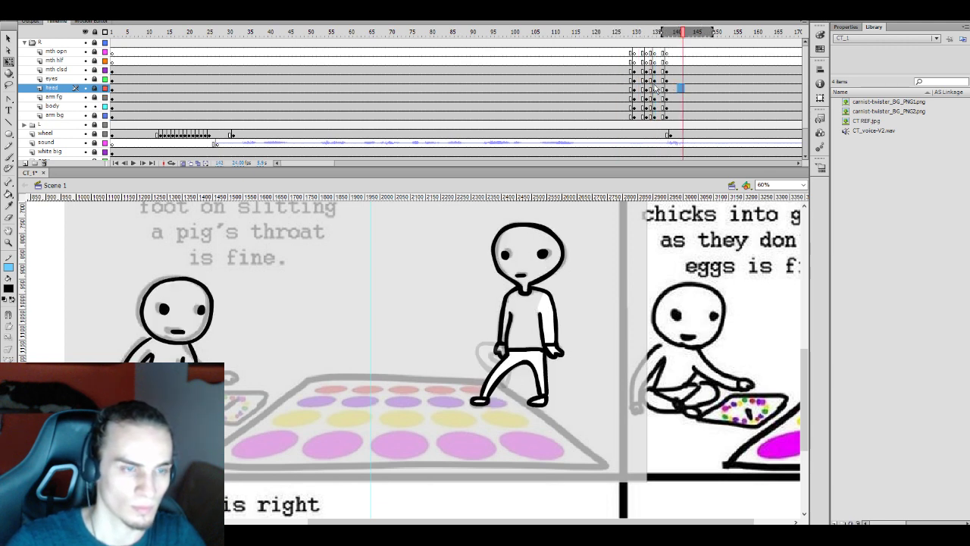
left_click_drag(655, 117, 653, 51)
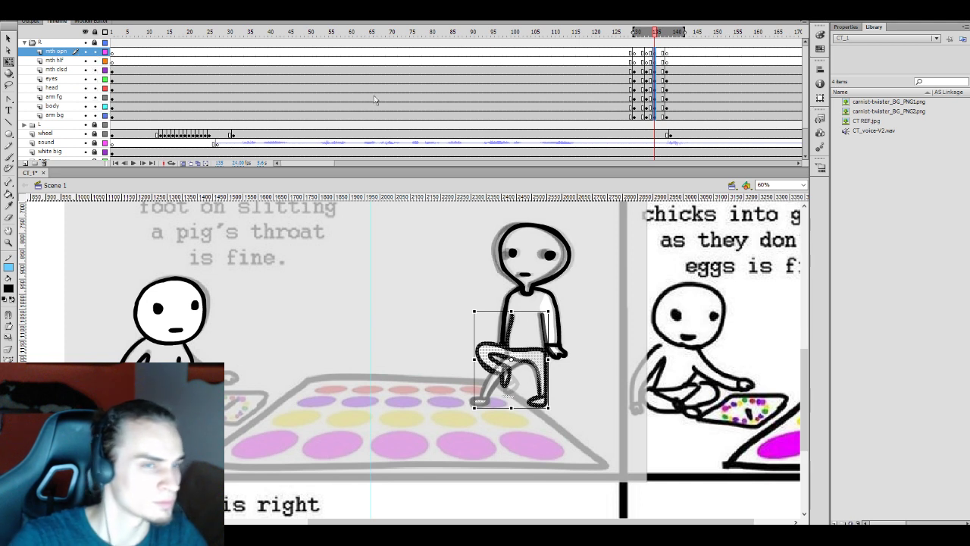
left_click(610, 88)
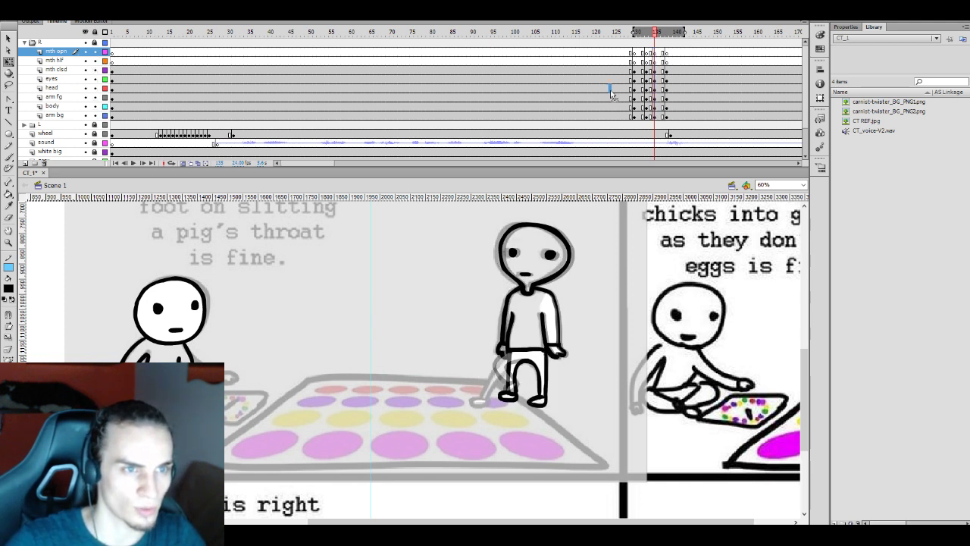
left_click_drag(656, 117, 655, 52)
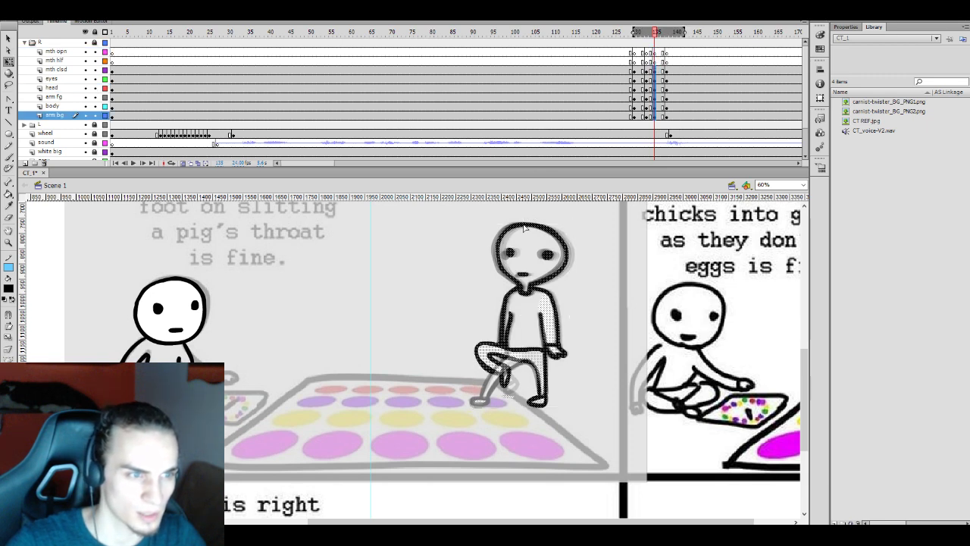
left_click_drag(532, 223, 529, 223)
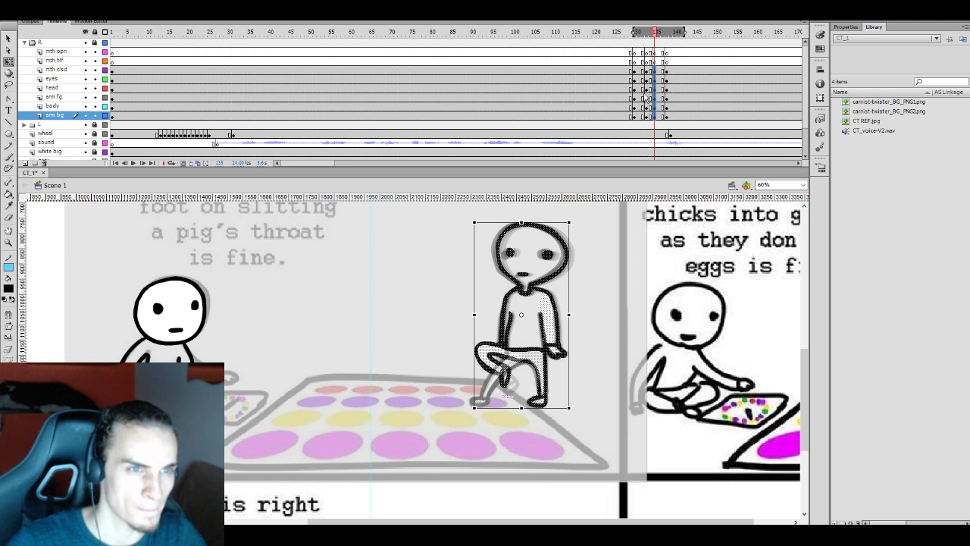
left_click_drag(524, 224, 527, 218)
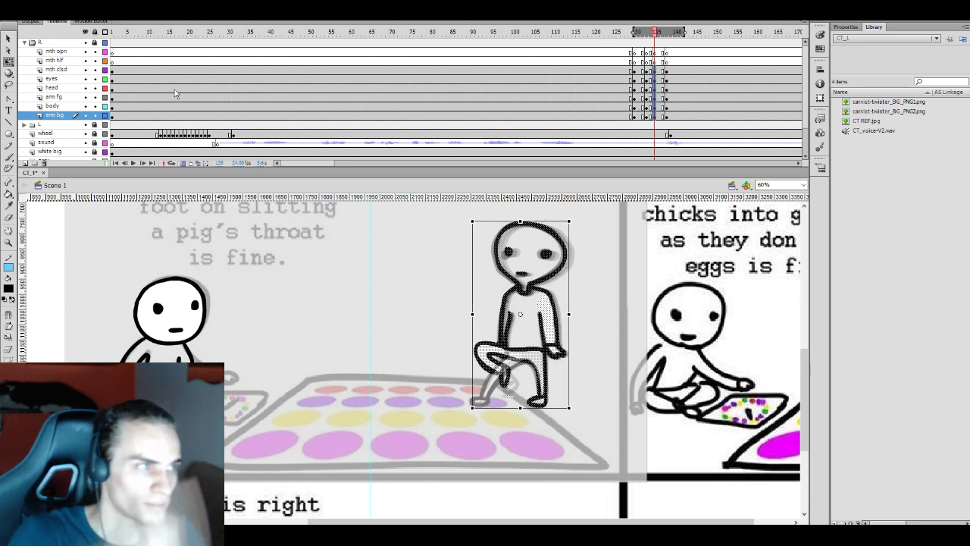
Rotate the head, eyes and mouth together slightly at frame 135 and compare the pose with the neighbouring frames
left_click(643, 87)
left_click(656, 75)
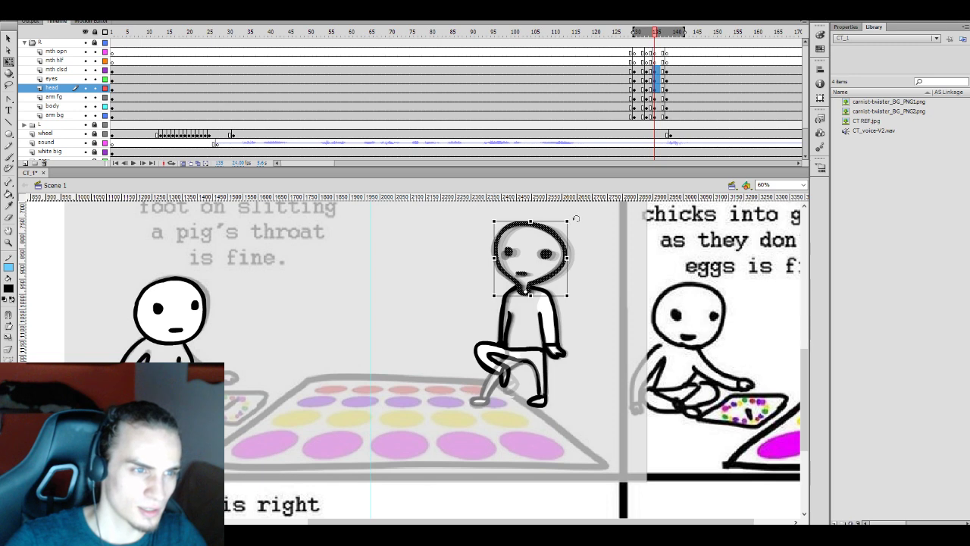
left_click_drag(576, 219, 578, 212)
left_click(616, 99)
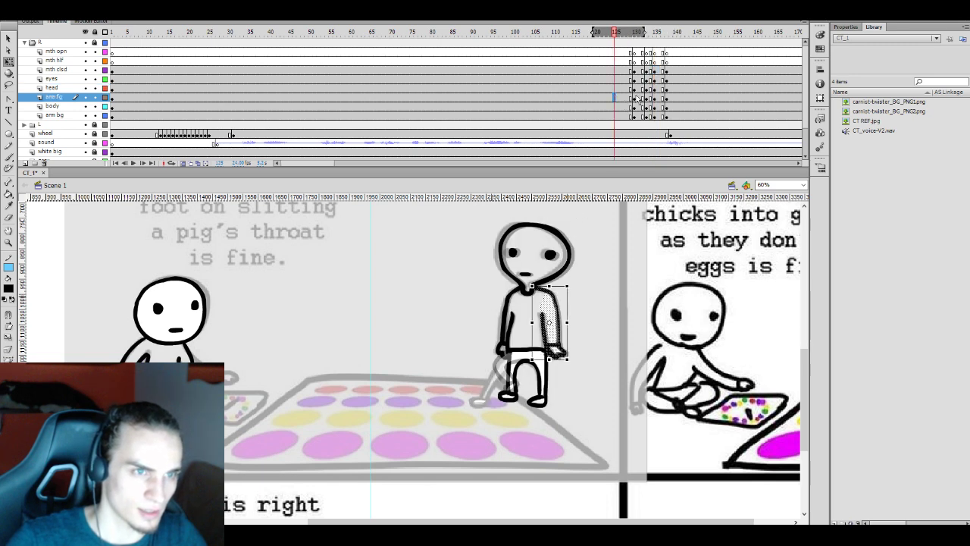
left_click(653, 97)
left_click(663, 96)
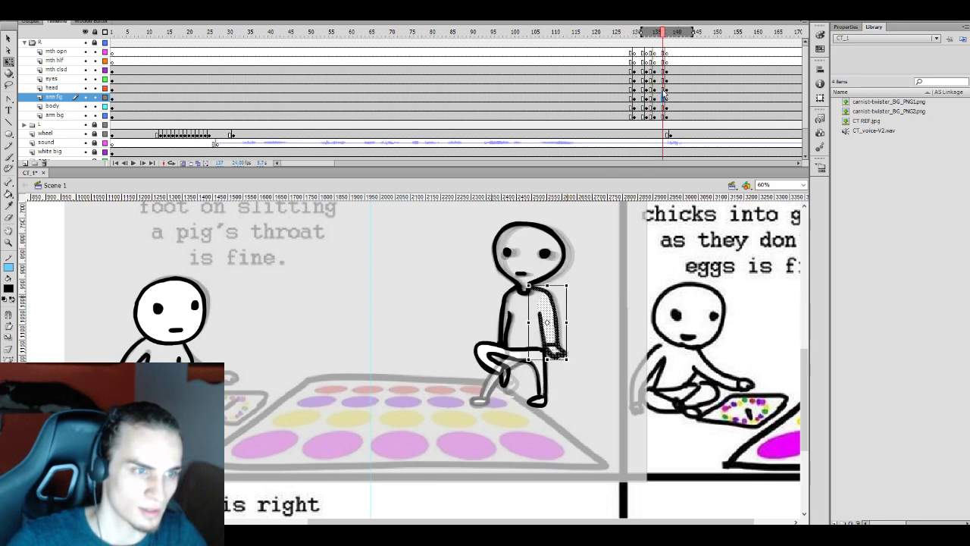
Separate the bent raised leg from the hip on the body layer of the frame 135 pose and delete the leg
left_click(650, 106)
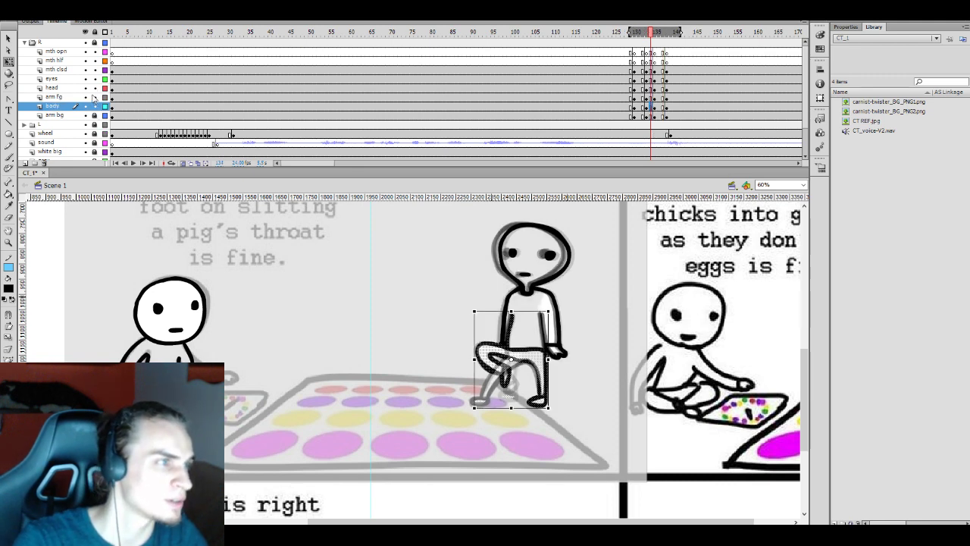
left_click(659, 107)
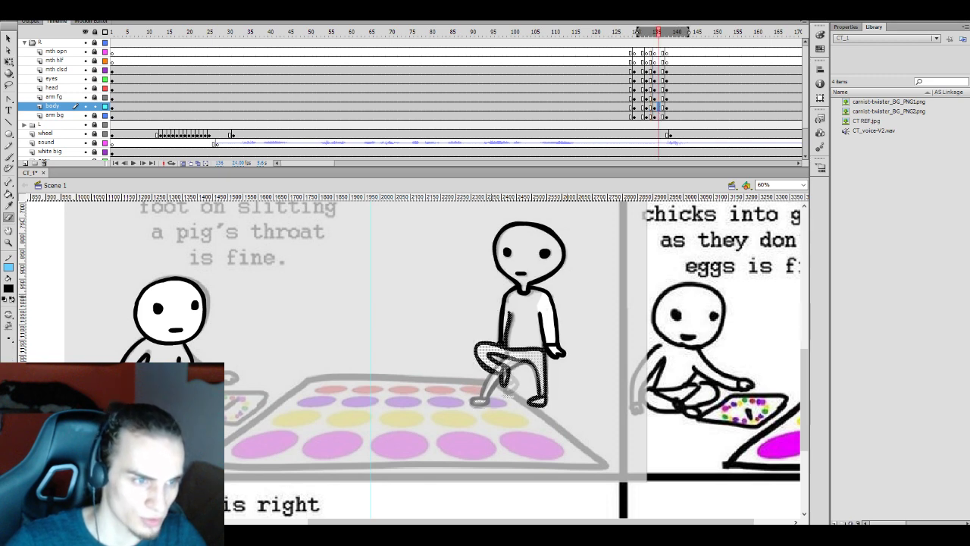
left_click(504, 385)
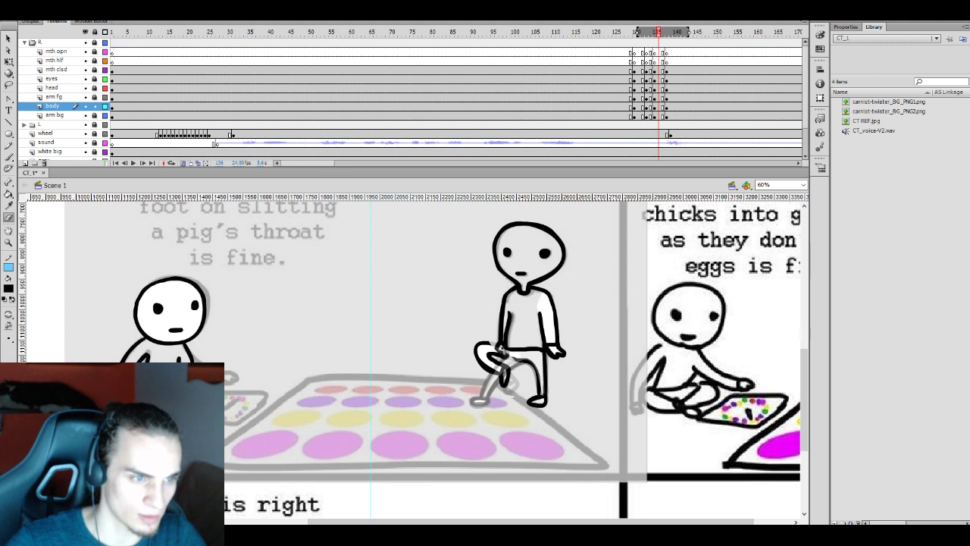
key("v")
left_click(484, 353)
left_click(483, 352)
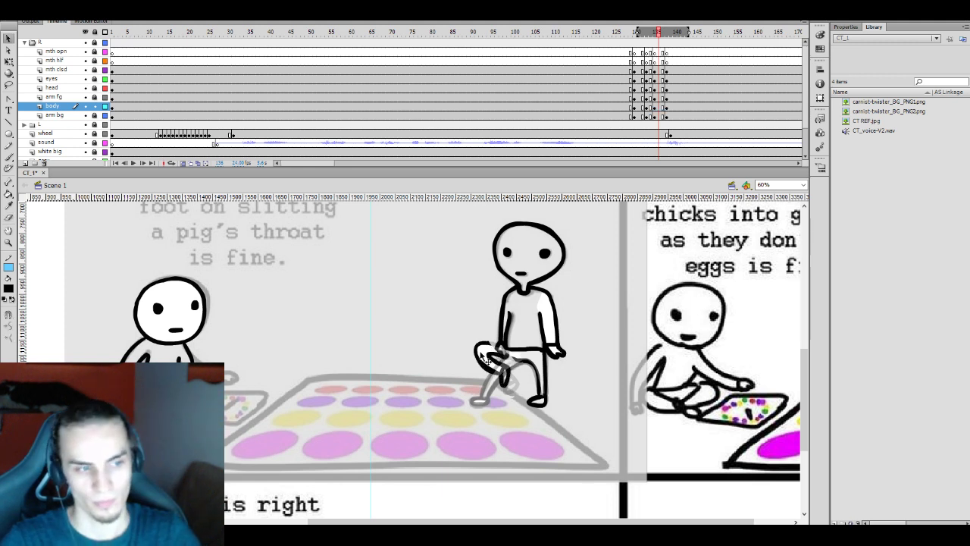
left_click(484, 354)
key("Delete")
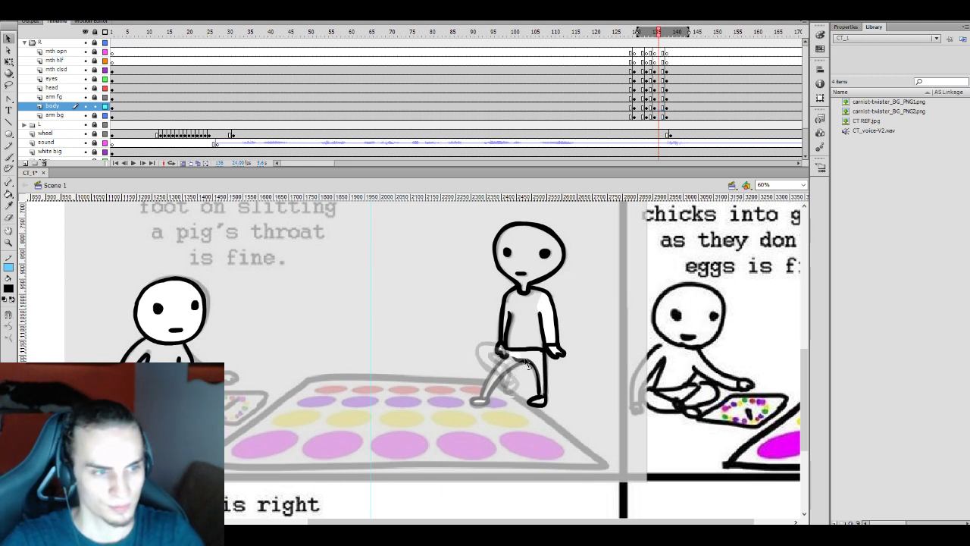
Brush a new straight leg in black, stretched out almost horizontally from the hip with the foot pointing up, undoing unsatisfactory strokes
key("u")
key("i")
key("k")
key("b")
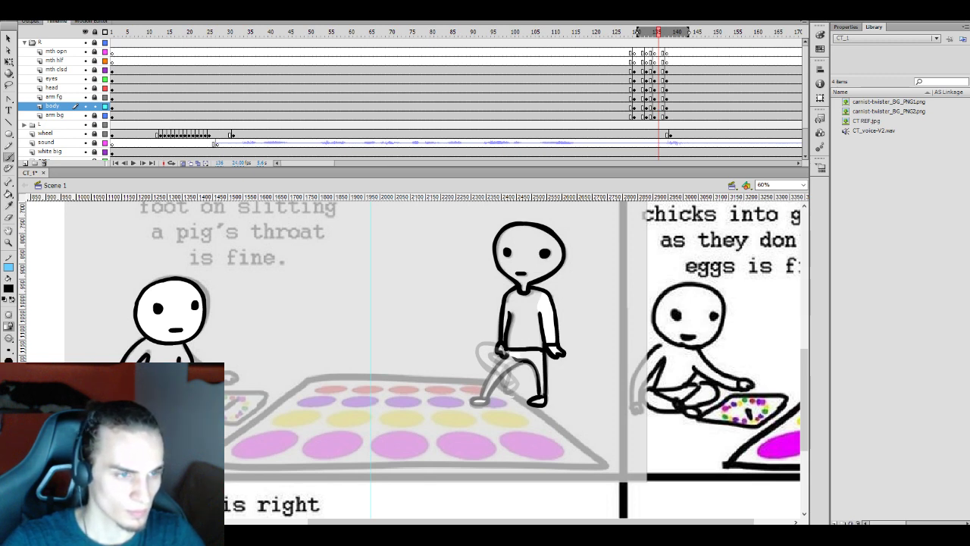
left_click_drag(506, 354, 475, 344)
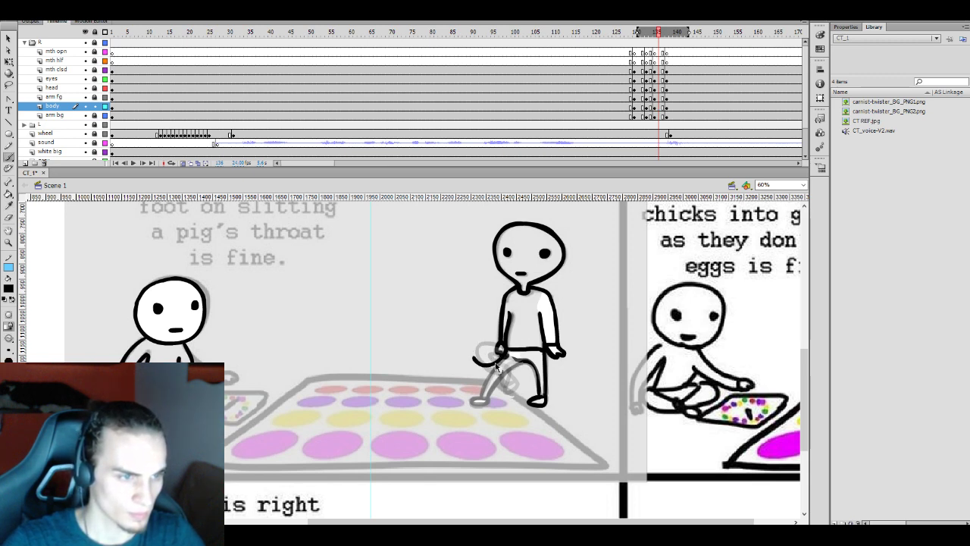
key("ctrl+z")
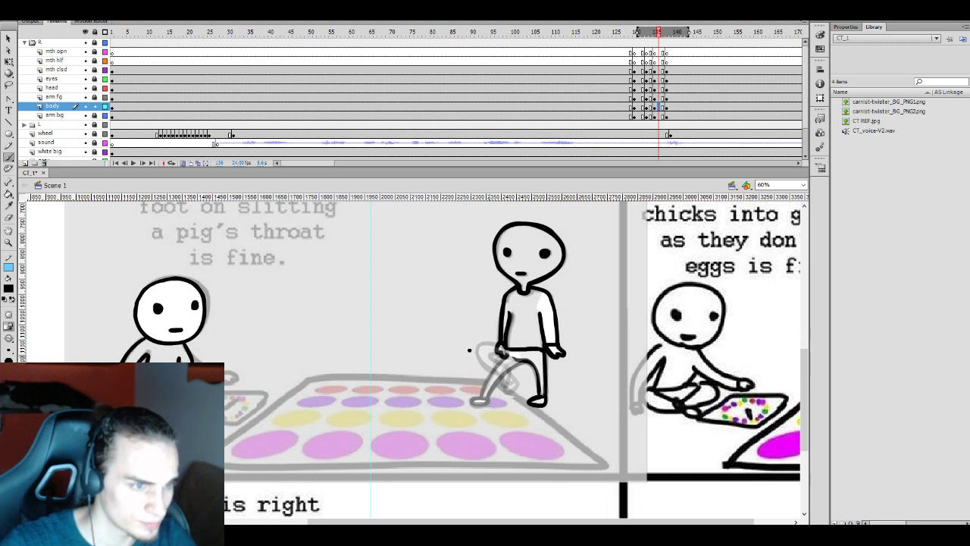
mouse_move(479, 340)
left_mouse_down()
mouse_move(508, 352)
mouse_move(464, 333)
mouse_move(455, 347)
mouse_move(497, 362)
left_mouse_up()
key("ctrl+z")
key("ctrl+z")
key("ctrl+z")
key("ctrl+z")
key("ctrl+z")
key("ctrl+z")
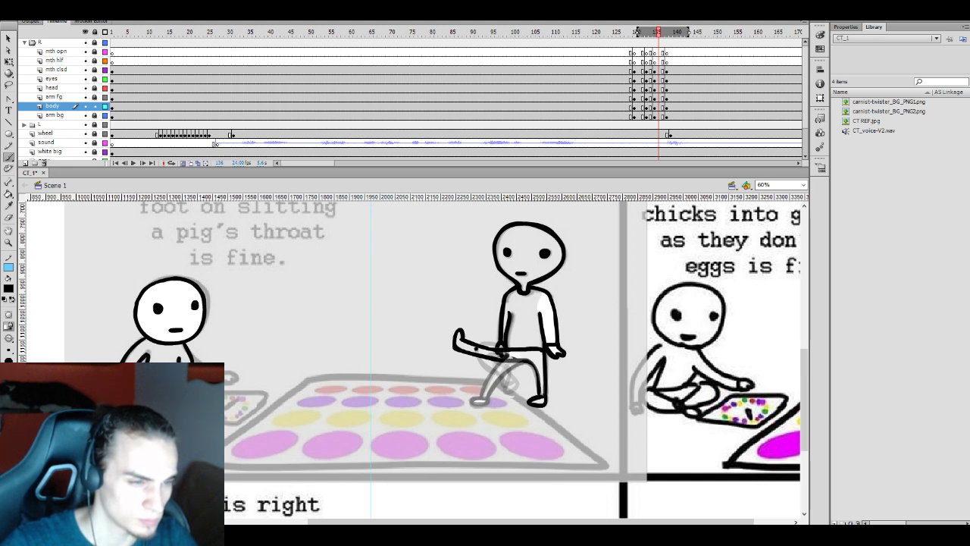
Clean up the stretched leg's outline on the body layer and fill the leg and foot with white
key("e")
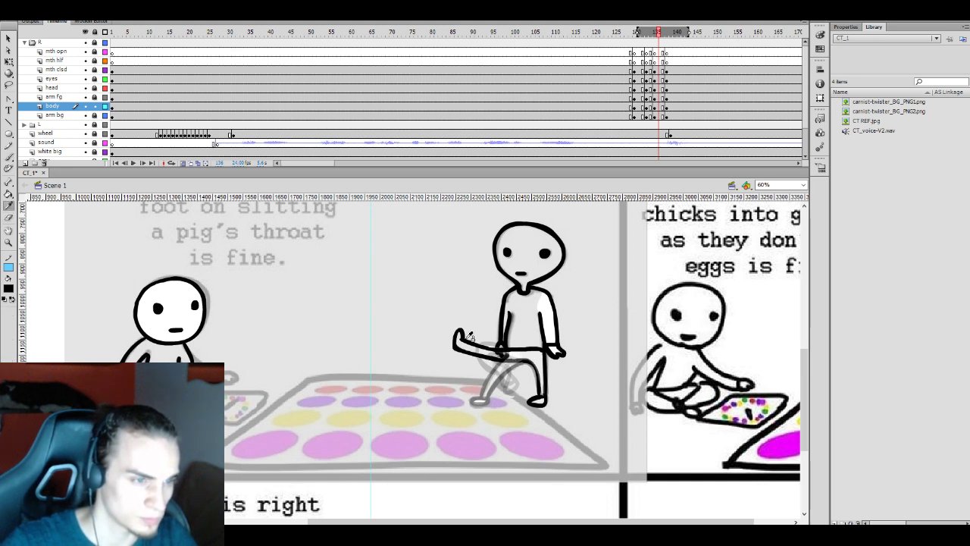
key("b")
key("k")
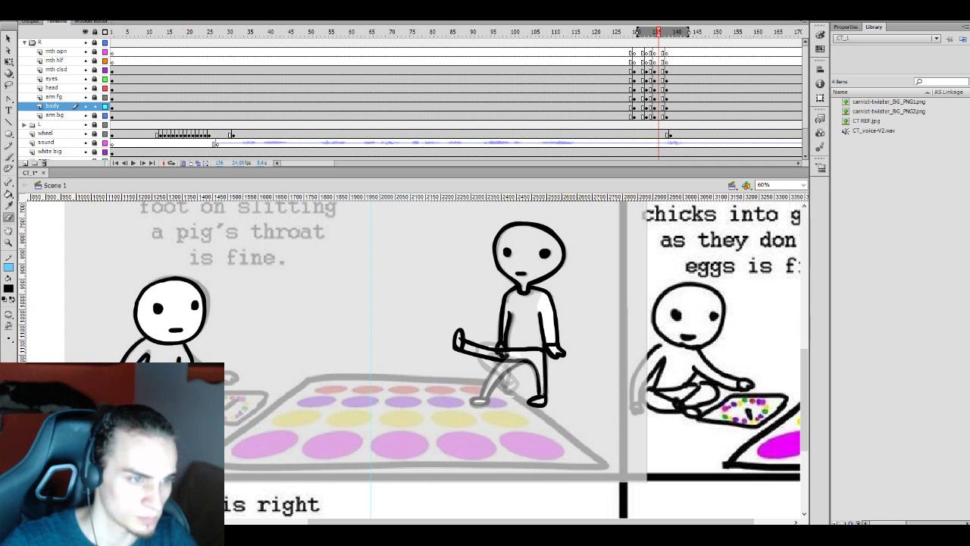
left_click(456, 337)
key("ctrl+z")
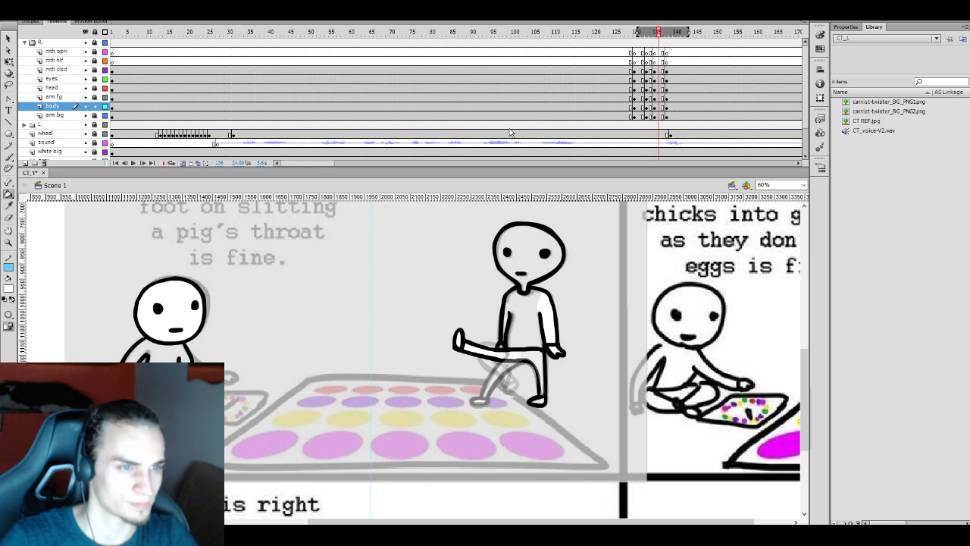
Play back the step from about frame 125 and scrub through its keyed poses to examine the leg motion and timing
left_click(618, 78)
key("Return")
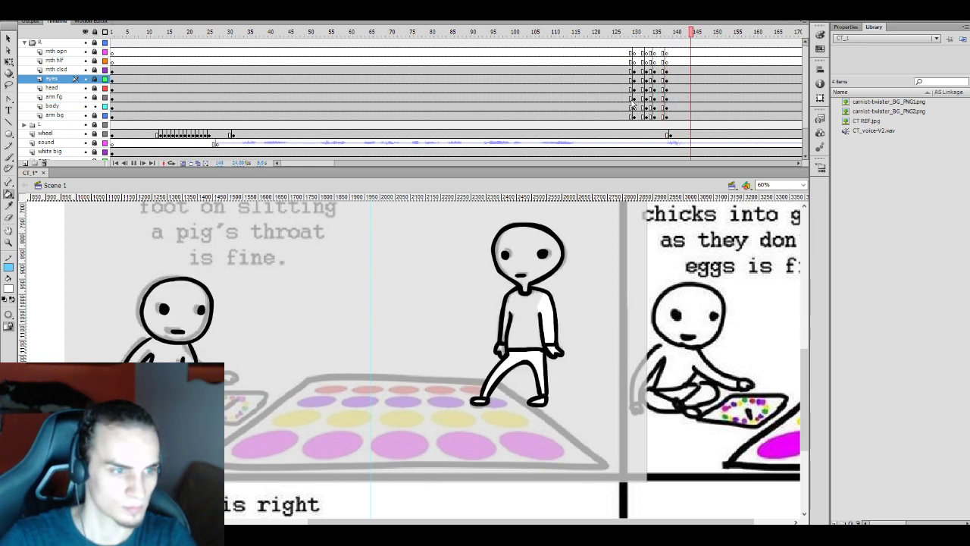
left_click(615, 97)
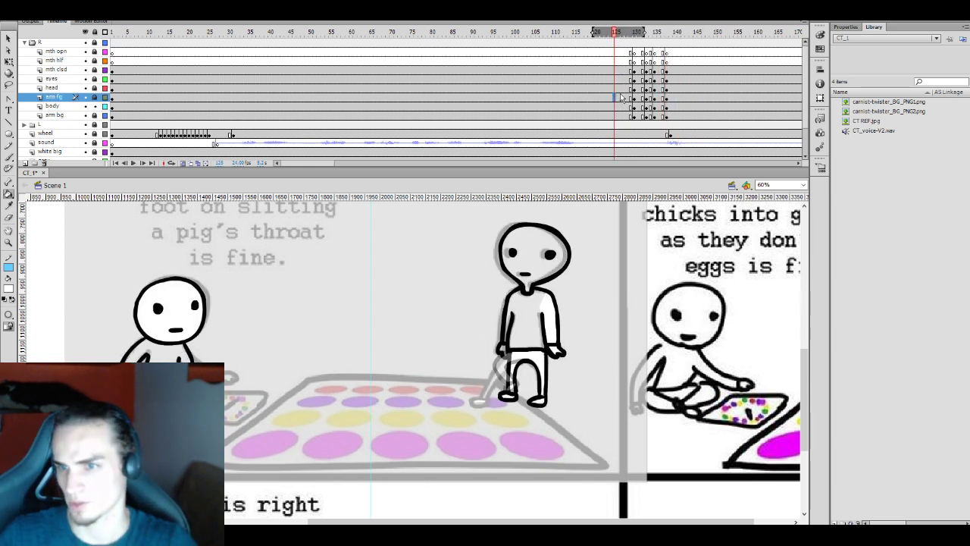
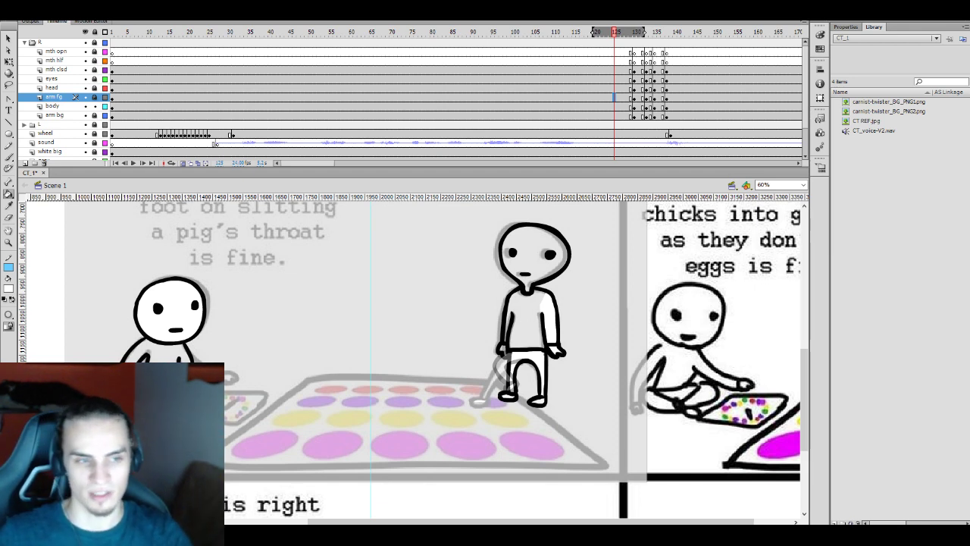
left_click(623, 79)
left_click(636, 88)
left_click(641, 88)
left_click(650, 88)
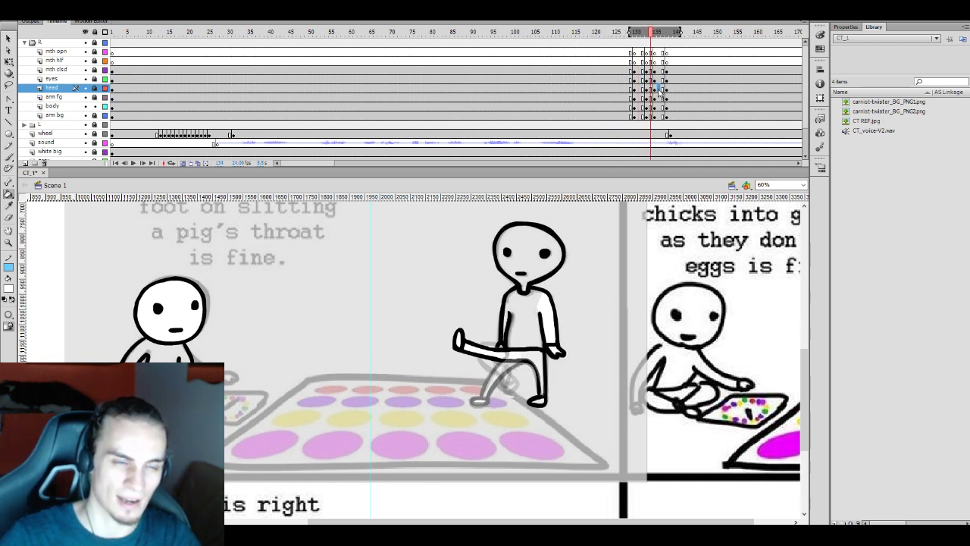
left_click(658, 88)
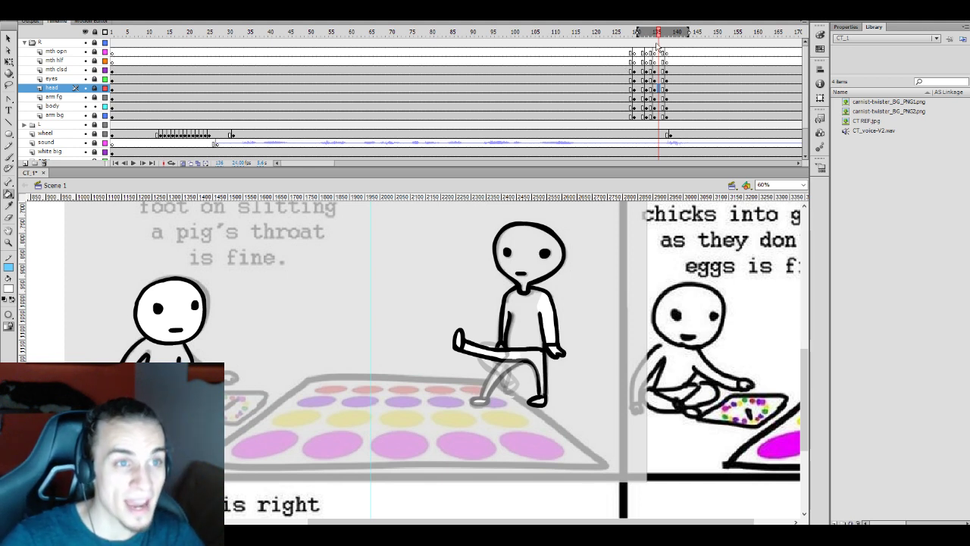
Shift the right character's two in-between keyframes to frames 132 and 134, and insert keyframes at frame 136 on all layers
left_click_drag(653, 50, 644, 114)
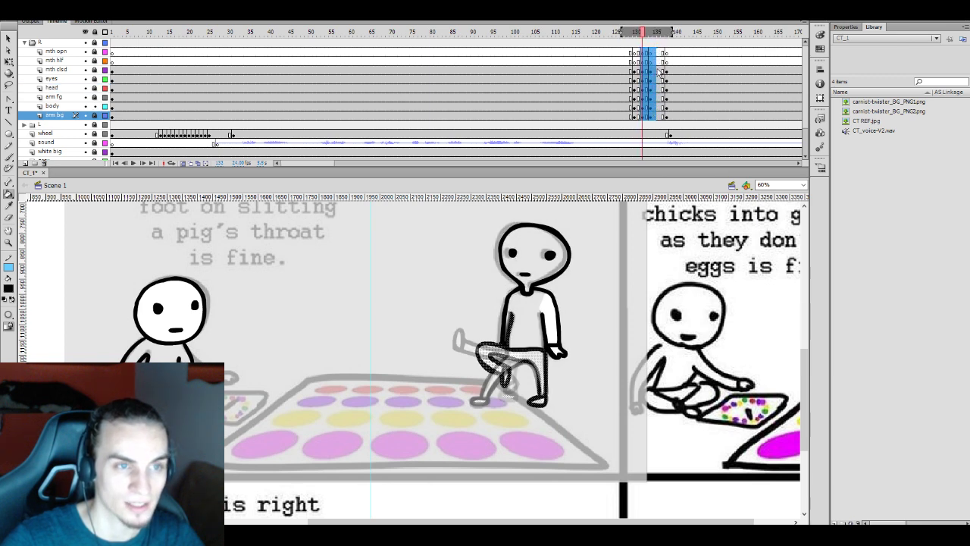
left_click_drag(659, 69, 661, 119)
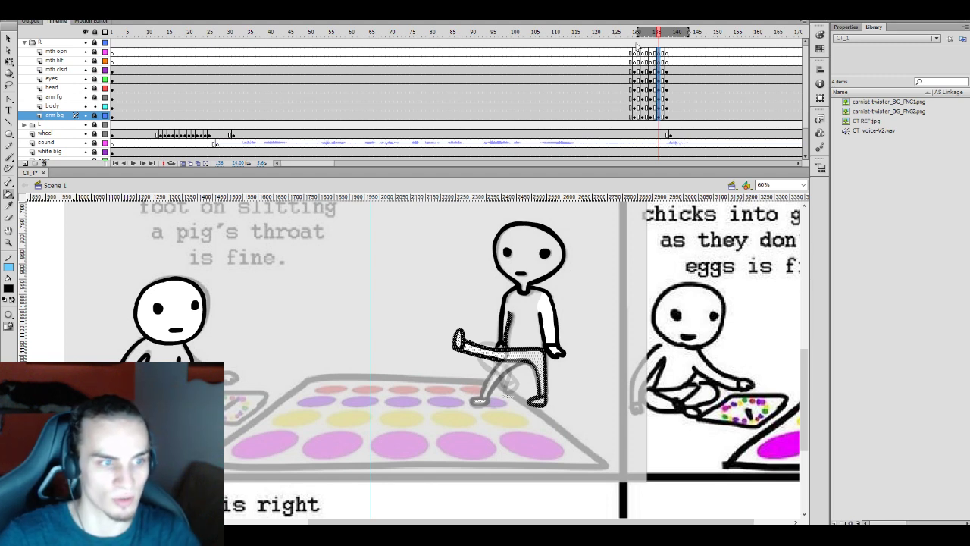
left_click(614, 68)
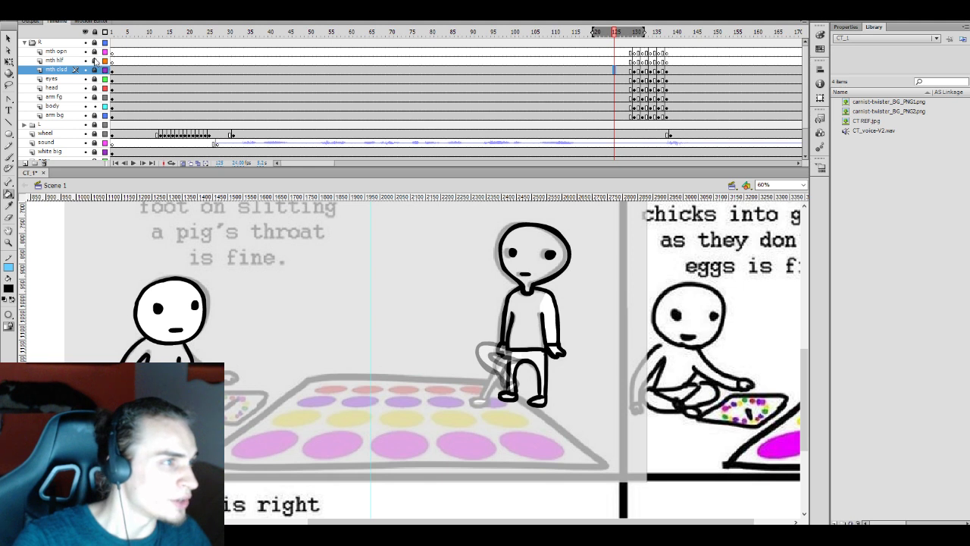
Unlock the right character's layers and lean the whole figure slightly further towards the stretched leg at frame 136
left_click_drag(95, 51, 96, 116)
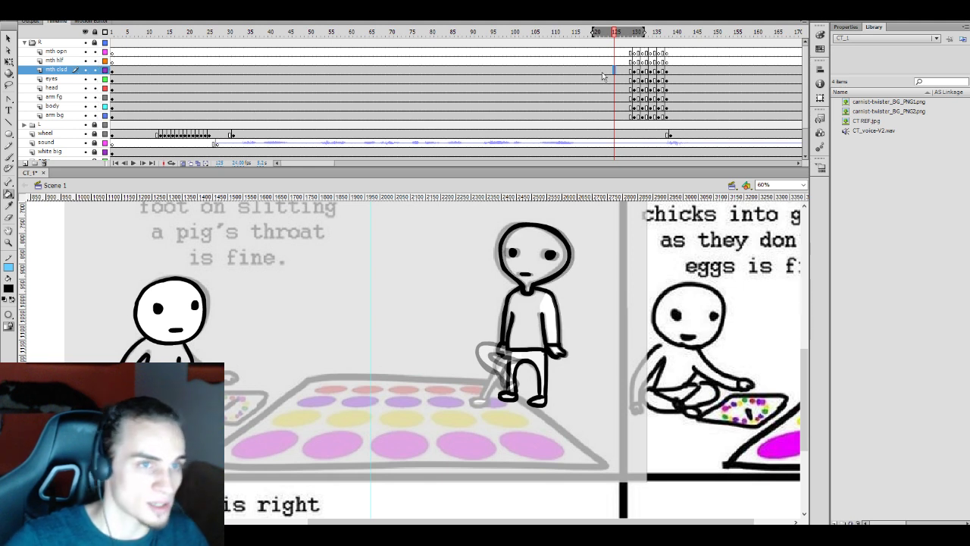
left_click(596, 32)
left_click_drag(661, 50, 662, 114)
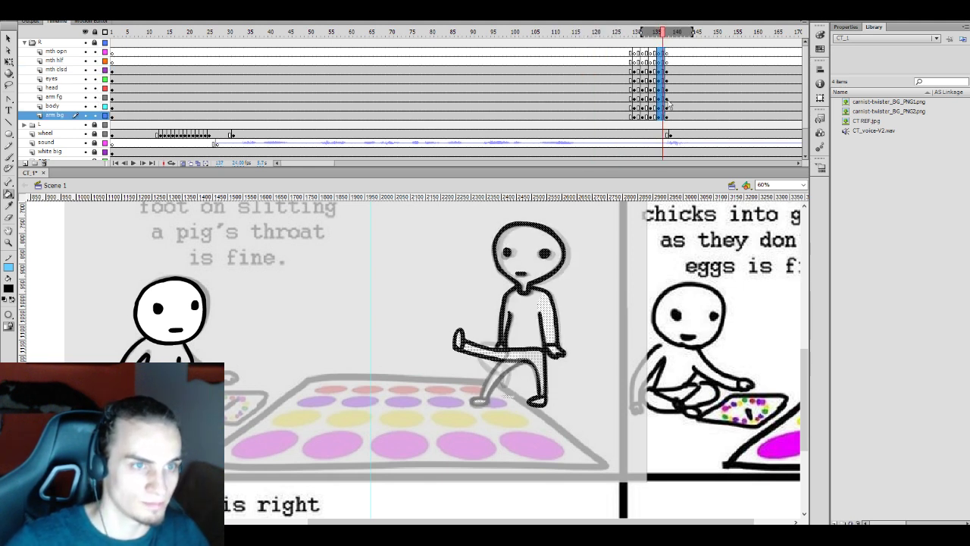
key("q")
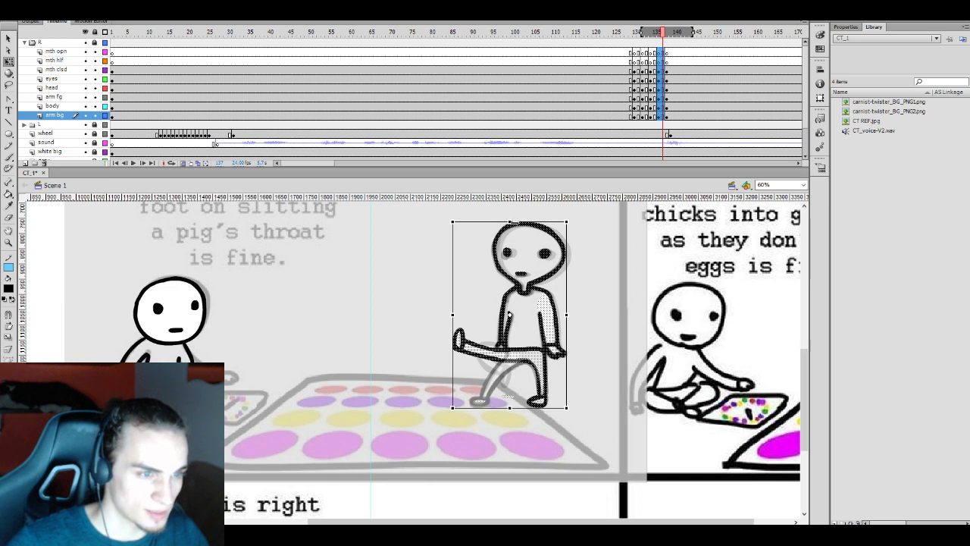
left_click_drag(510, 225, 507, 223)
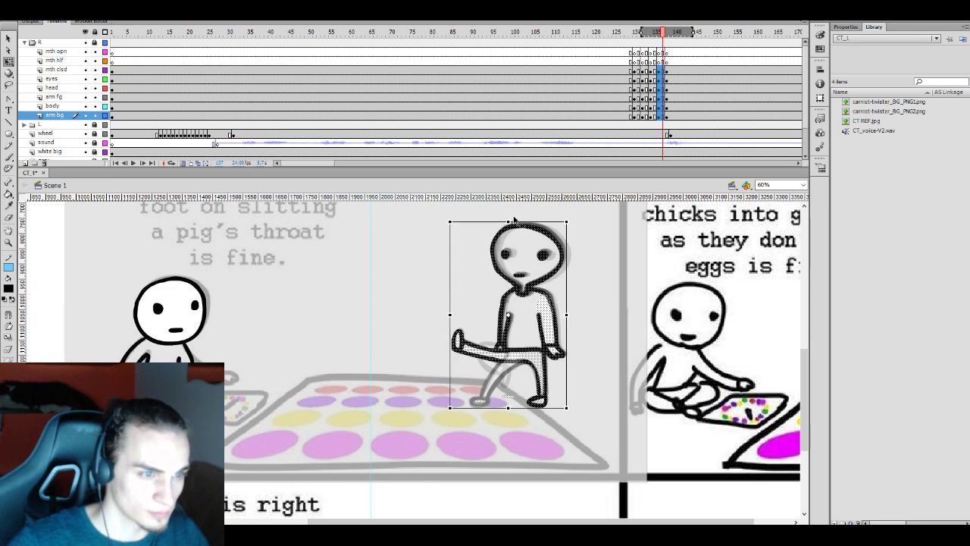
Tilt the right character's head, eyes and mouth slightly towards the stretched leg at frame 136, pivoting around the neck
left_click(676, 89)
left_click(663, 87)
left_click_drag(664, 88, 663, 69)
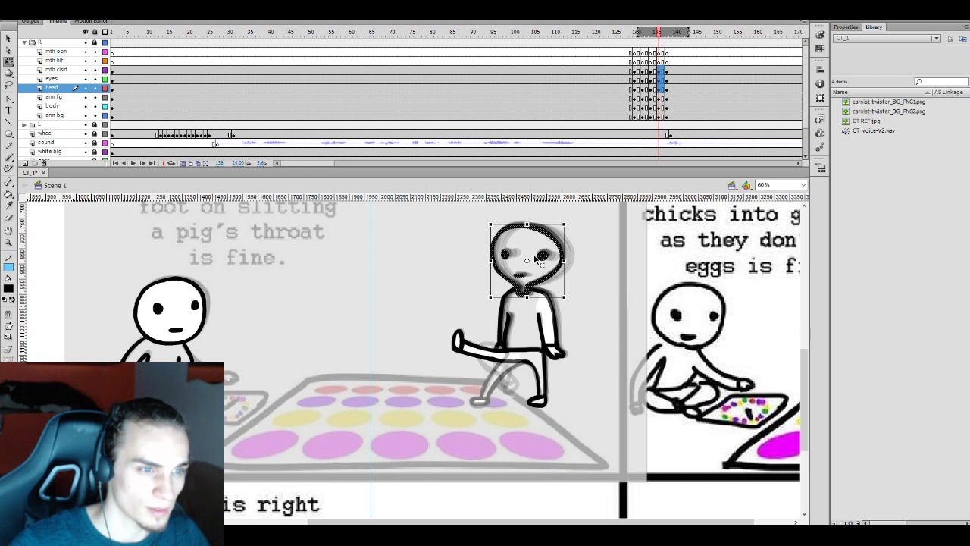
left_click_drag(526, 261, 521, 294)
left_click_drag(574, 219, 569, 220)
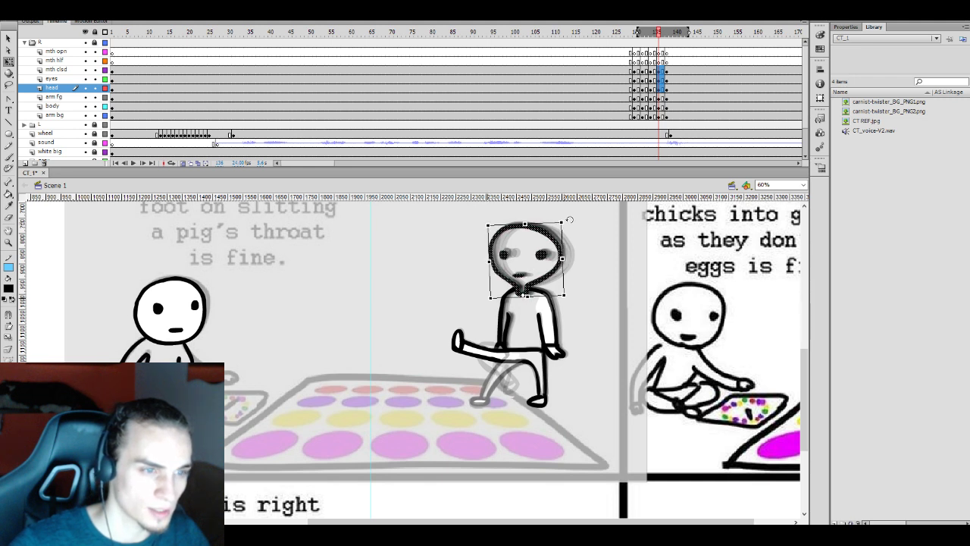
left_click(674, 89)
left_click(659, 89)
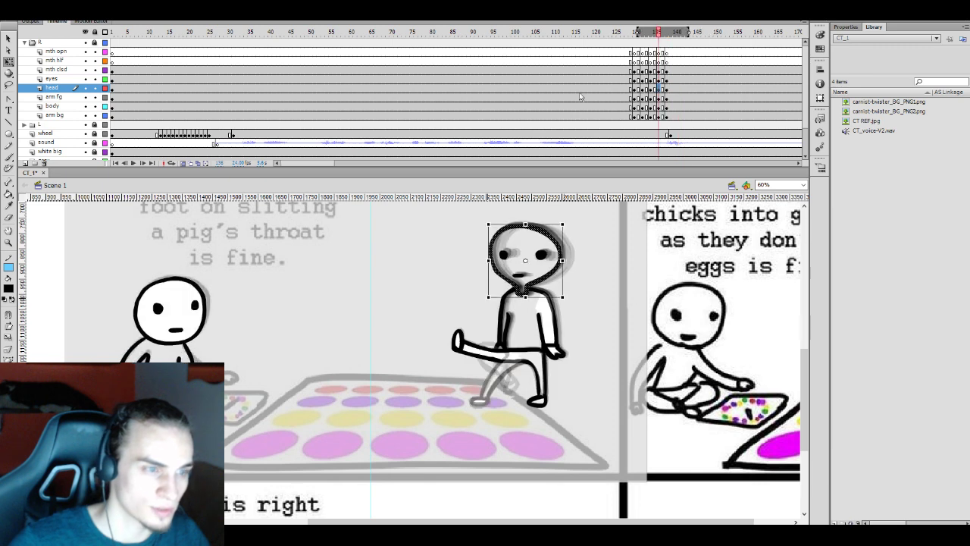
Turn off onion skinning and compare the tilted head at frame 136 with the frames that follow
left_click(182, 163)
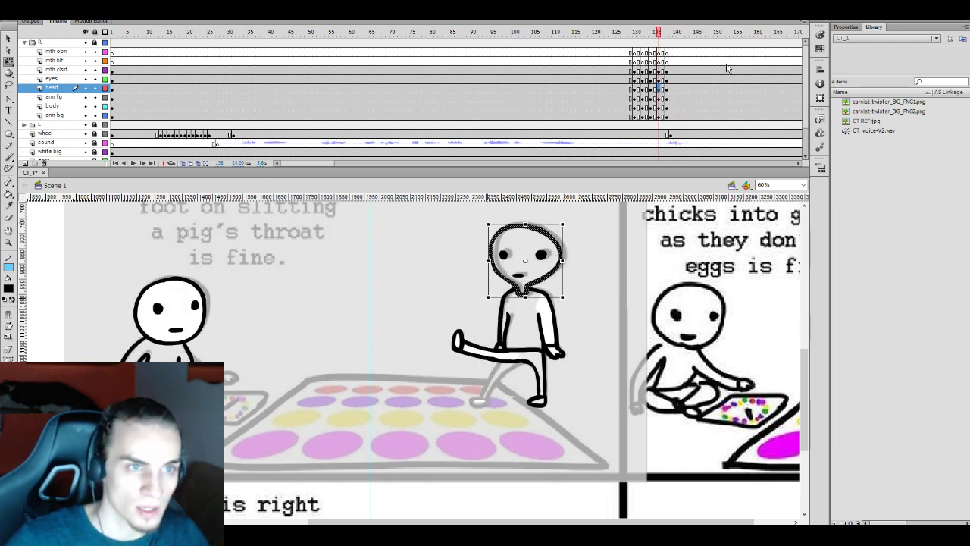
key("period")
key("period")
key("comma")
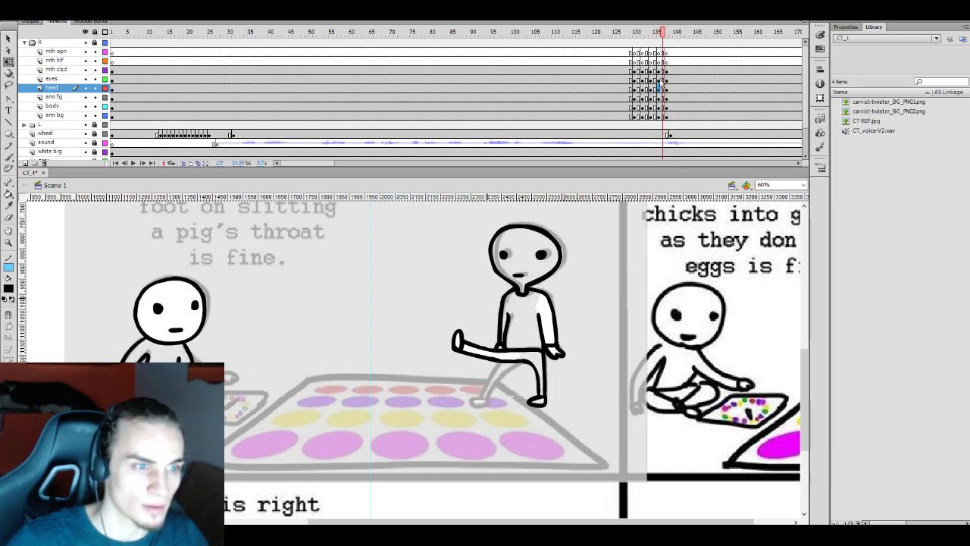
left_click(707, 88)
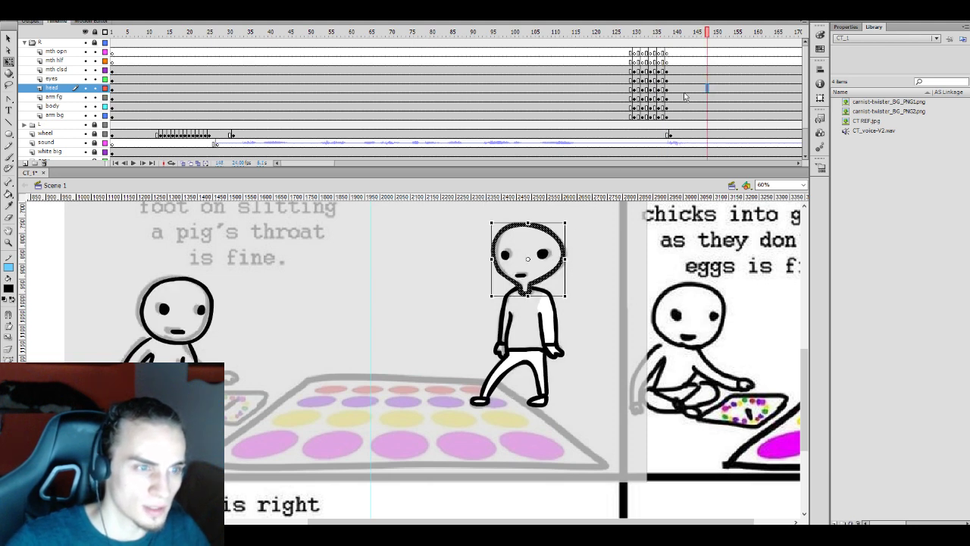
Nudge both eyes and the closed mouth slightly on the tilted head at frame 136
left_click(664, 71)
left_click(506, 256)
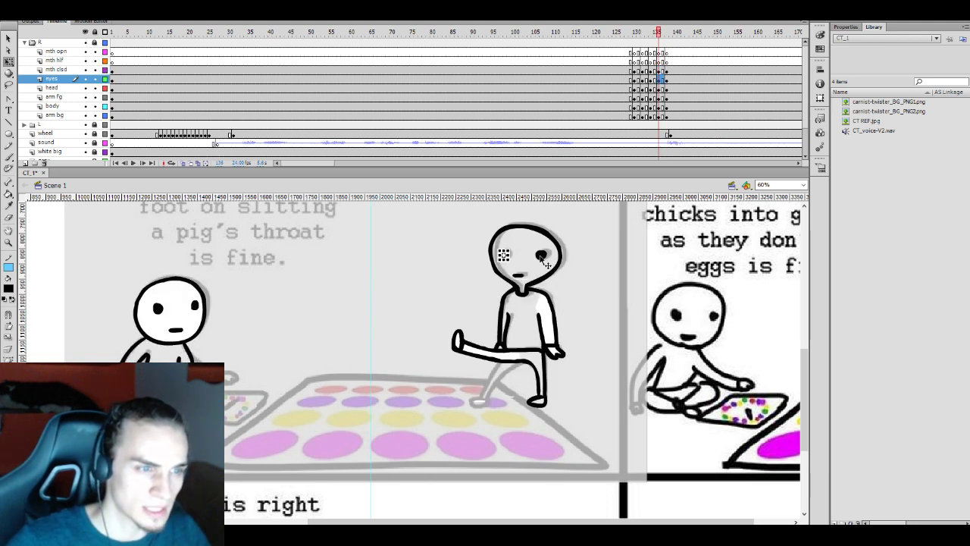
left_click(541, 255, "shift")
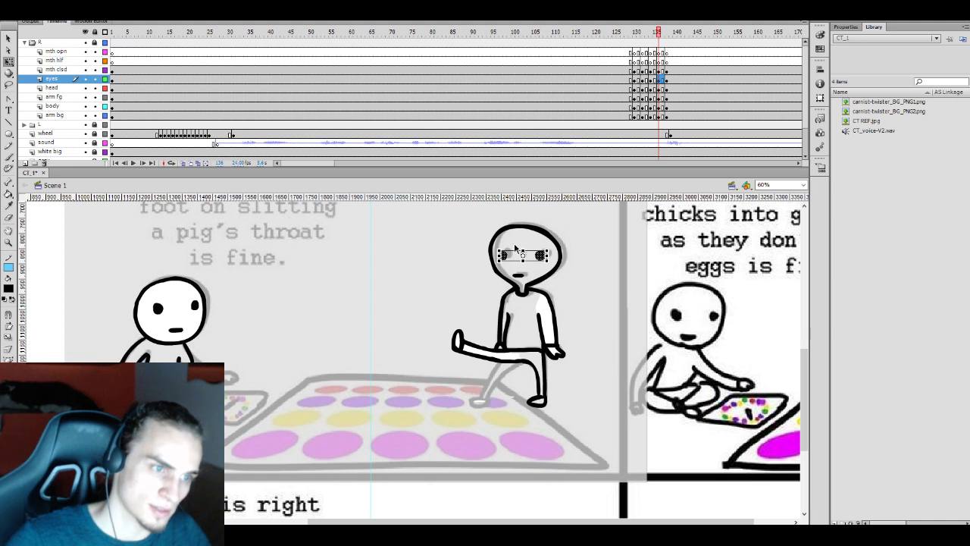
left_click(519, 276)
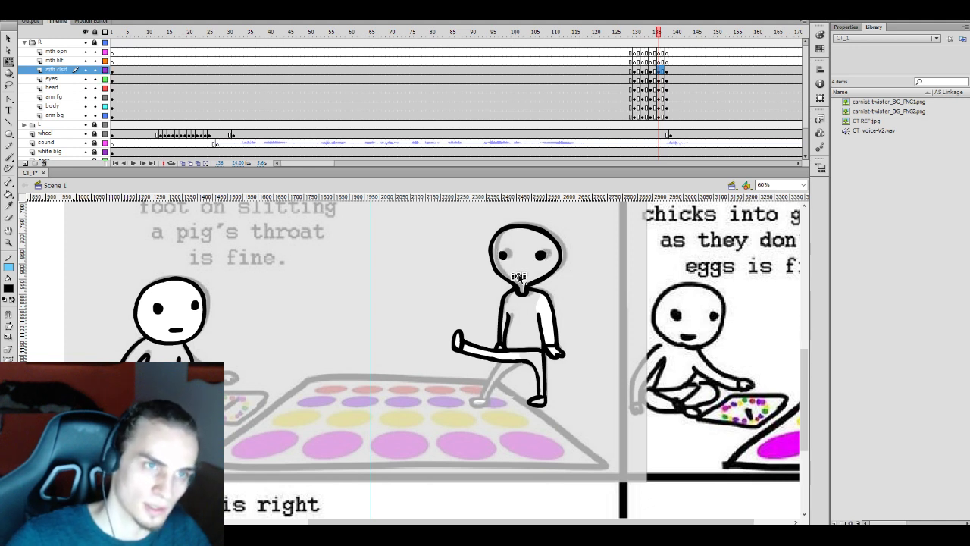
Play back the step twice from about frame 126 to examine the leaning body and head motion
left_click(620, 76)
key("Return")
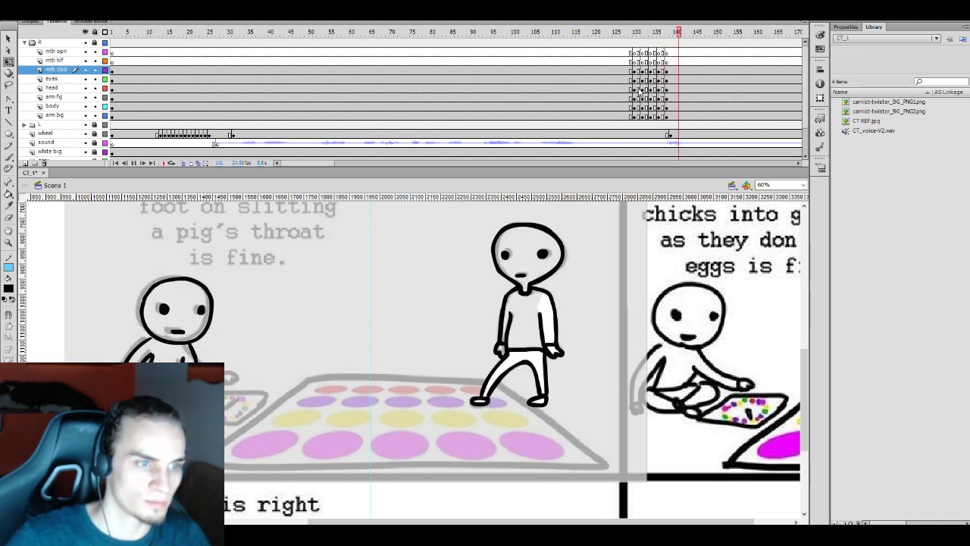
left_click(622, 77)
key("Return")
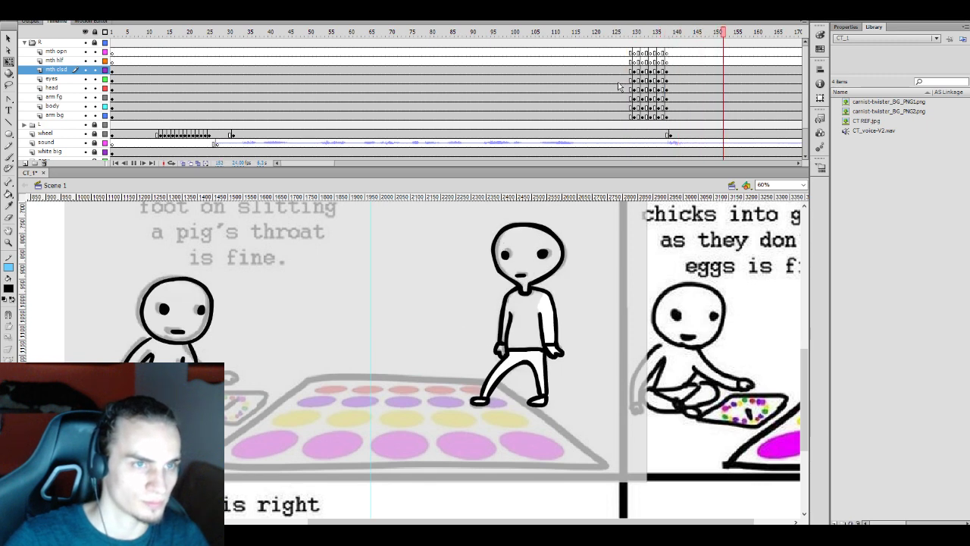
Play back the right character's leg movement between about frames 128 and 138 to review its timing
left_click(627, 79)
key("Return")
left_click(655, 85)
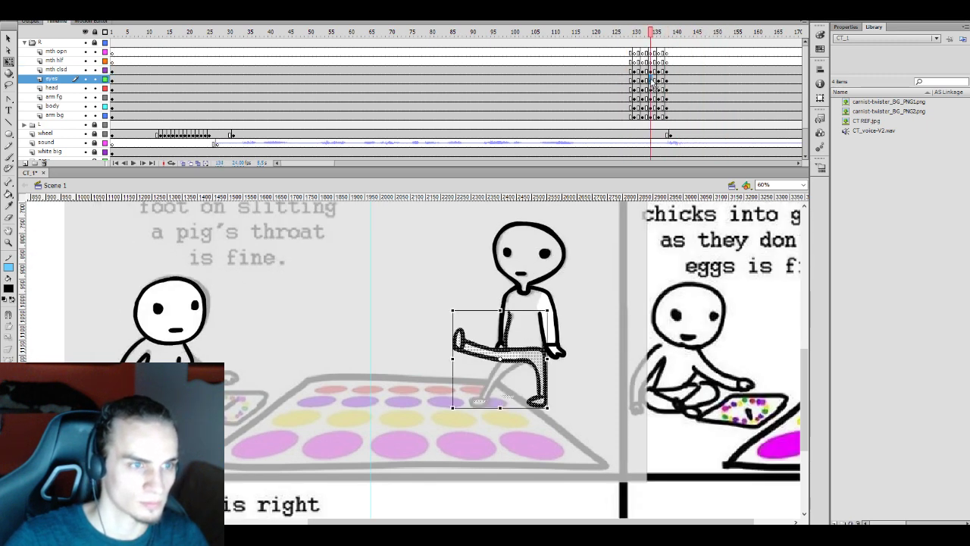
key("Return")
left_click(656, 79)
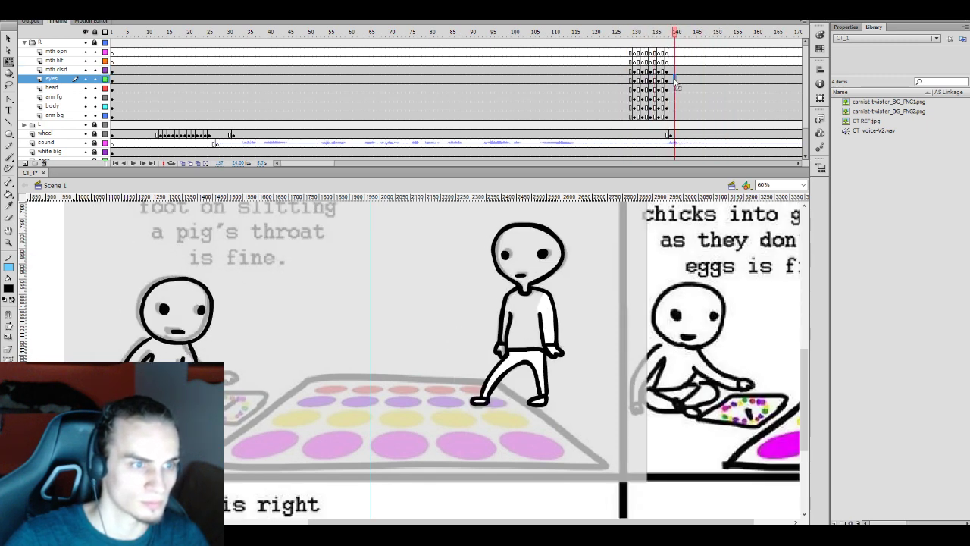
left_click(668, 76)
Try to rotate the right character's head slightly at frame 137, and undo the rotation
left_click_drag(660, 69, 660, 115)
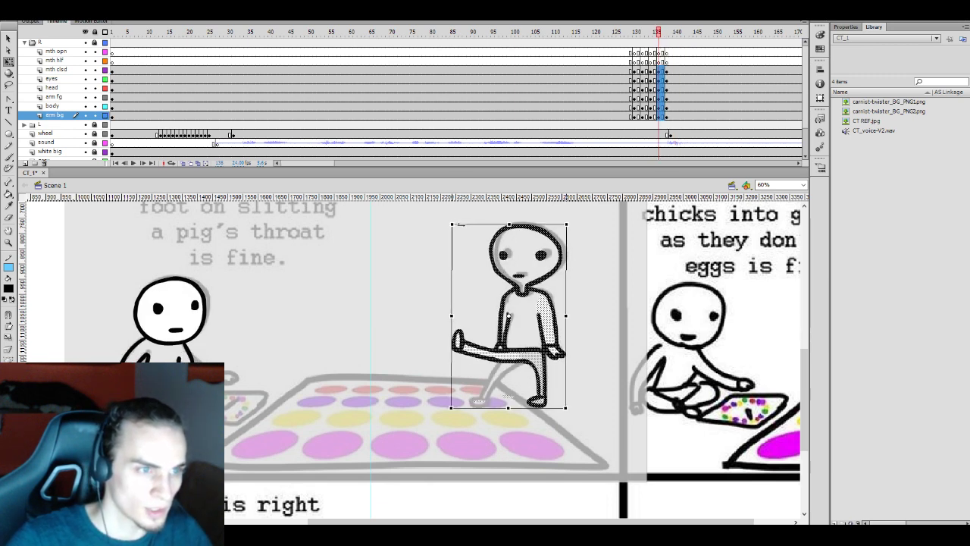
left_click(662, 87)
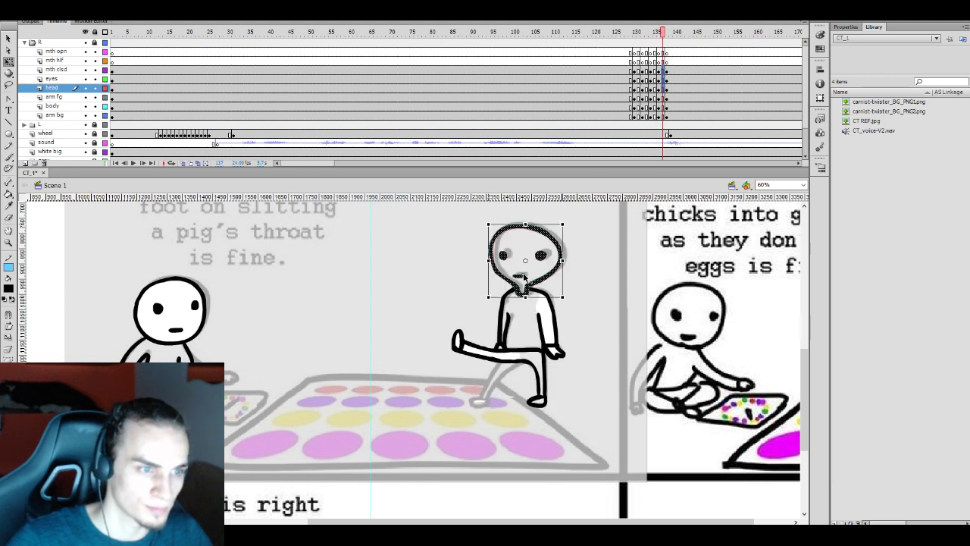
left_click(507, 241)
left_click_drag(487, 222, 487, 224)
key("ctrl+z")
key("ctrl+z")
left_click(527, 269)
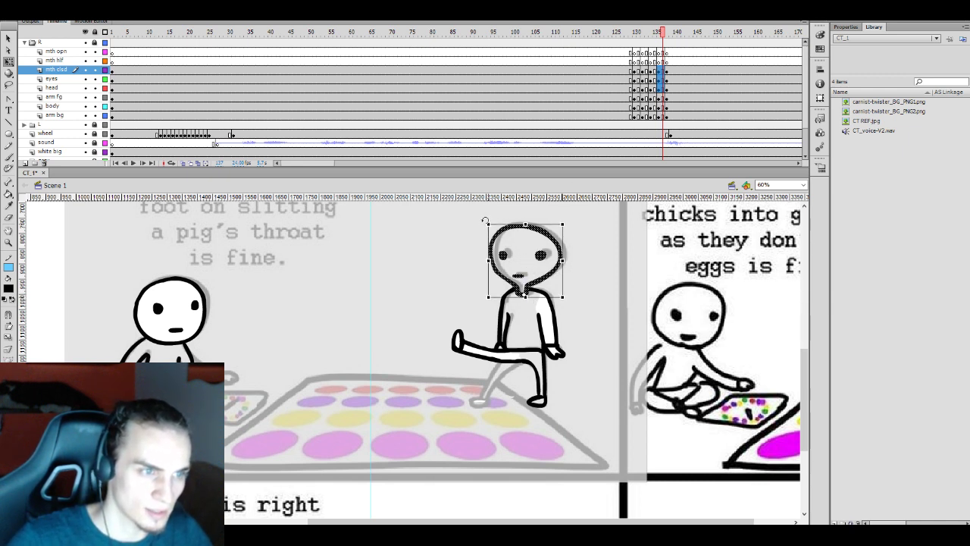
Rotate the right character's head, eyes and mouth slightly clockwise at frame 136, and replay the movement
left_click(614, 79)
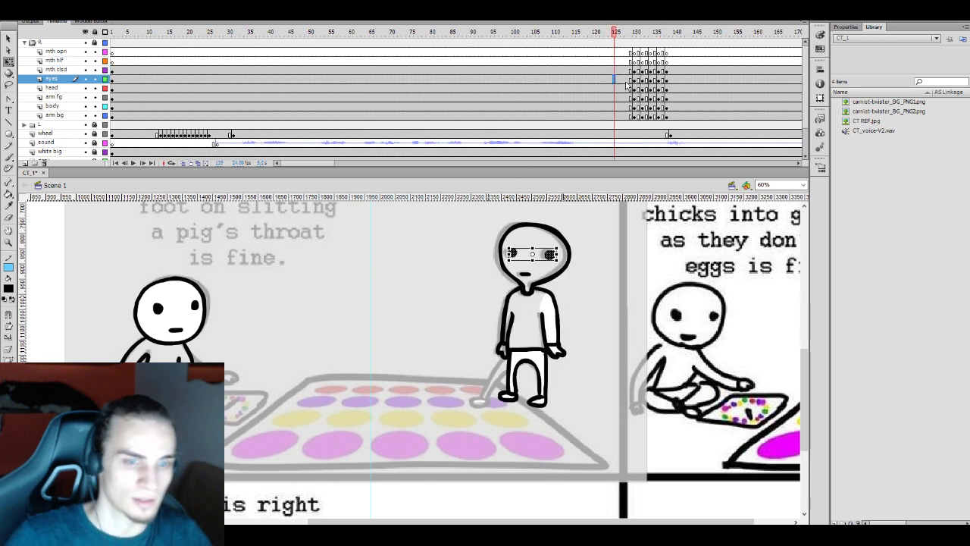
key("Return")
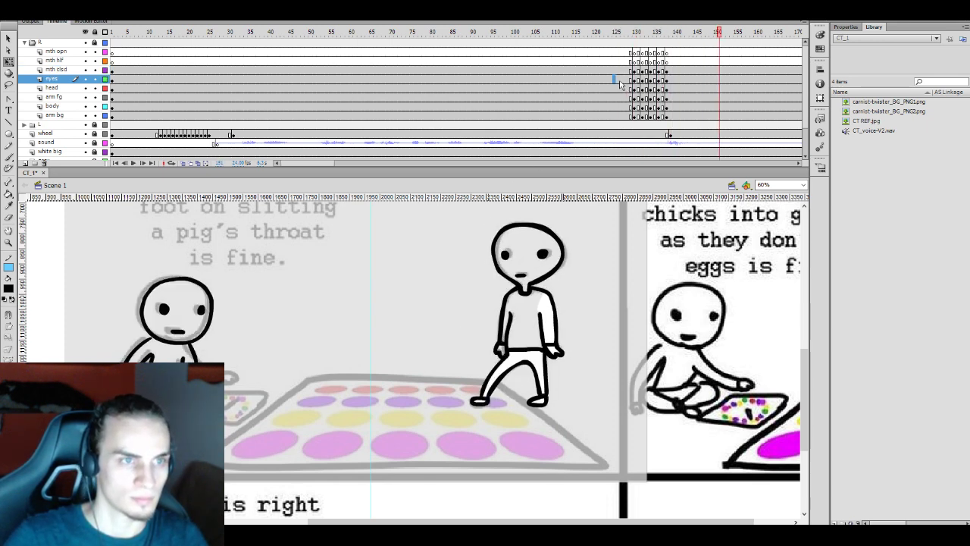
left_click(620, 80)
key("Return")
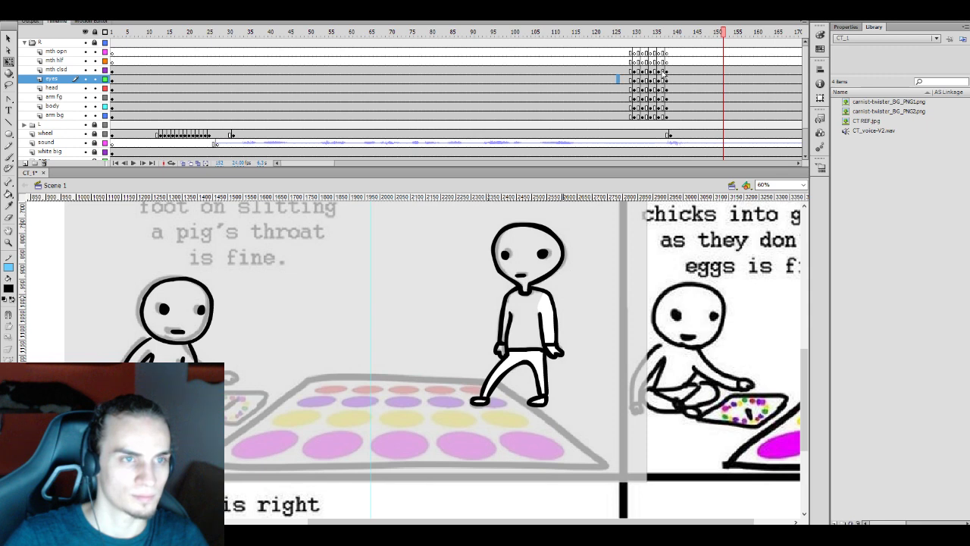
left_click(657, 70)
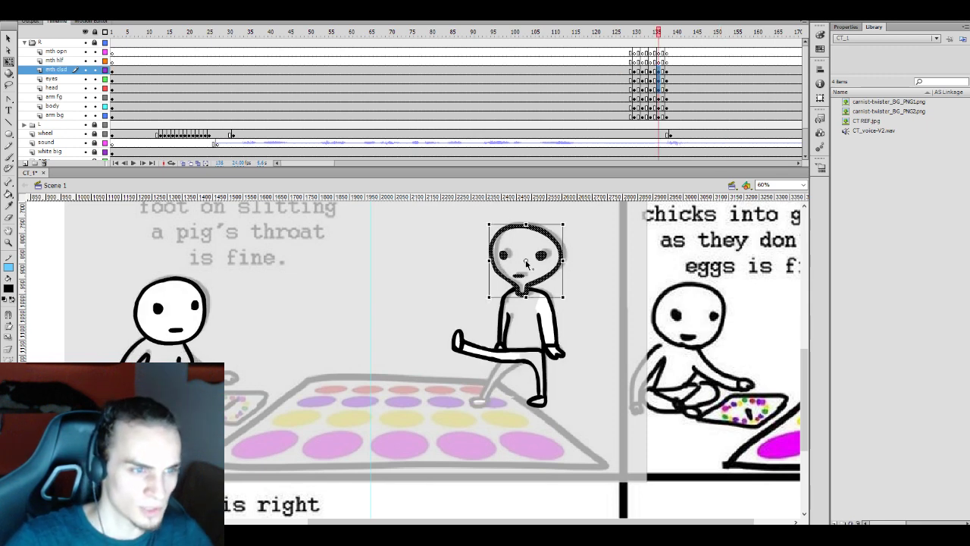
left_click(504, 243)
left_click_drag(487, 224, 495, 218)
left_click(607, 88)
key("Return")
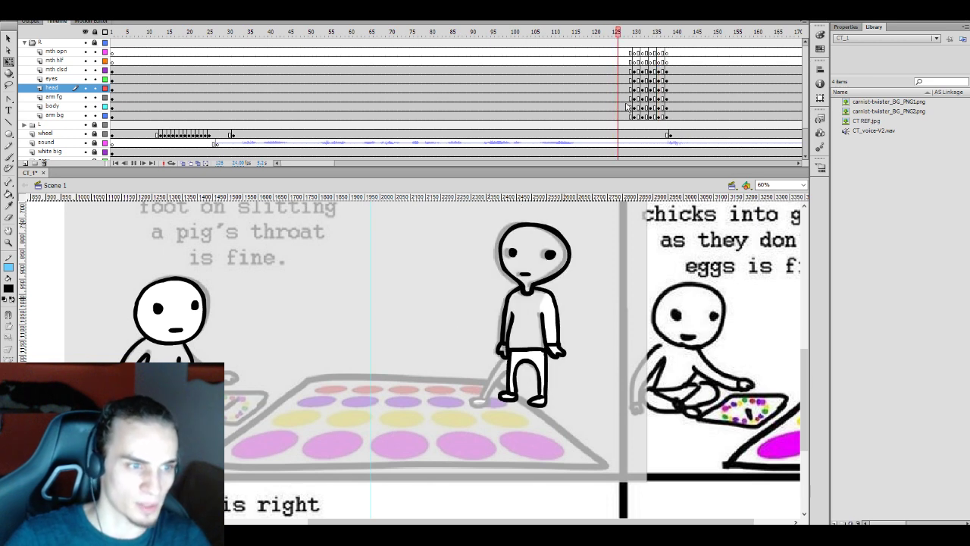
left_click(615, 89)
key("Return")
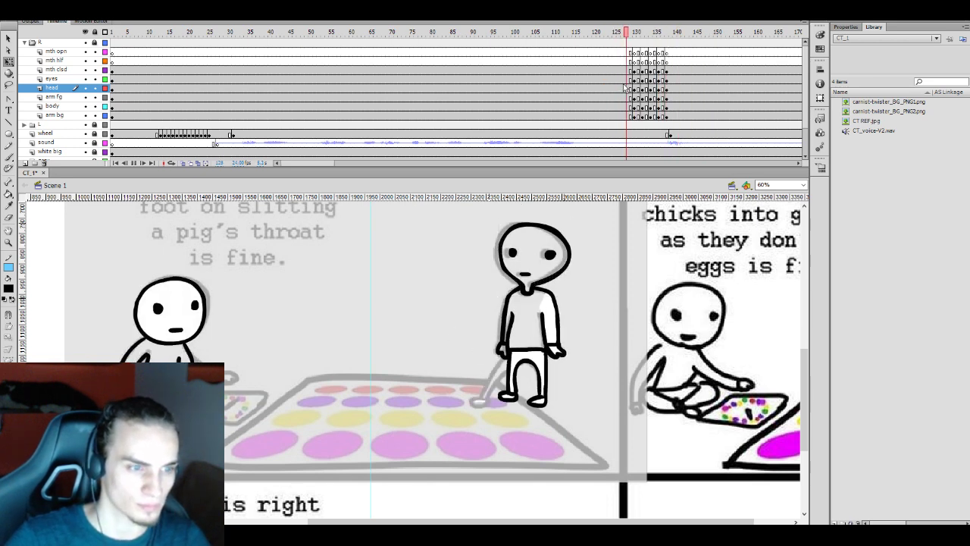
Skew the right character's foreground arm slightly inward at frame 136, make the arm bg layer editable, and replay the movement
left_click(660, 97)
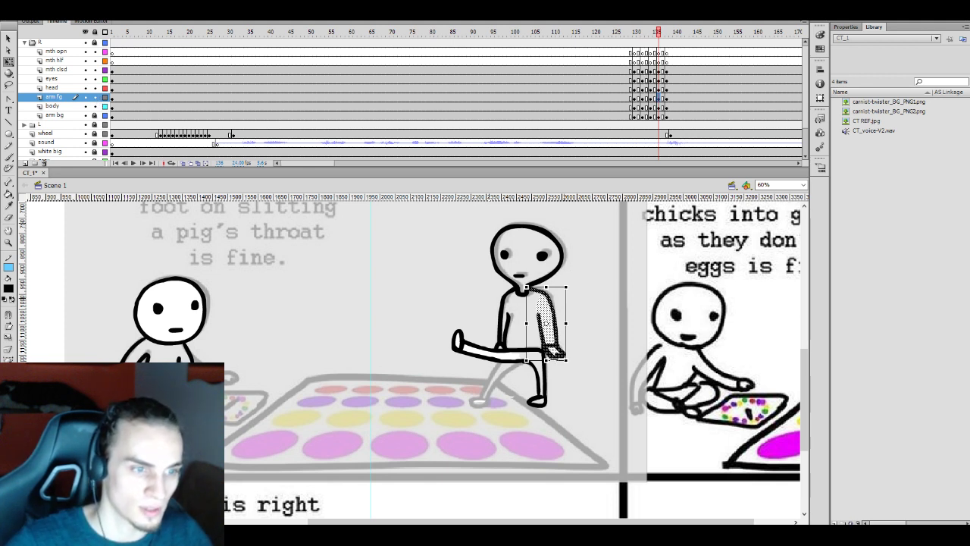
left_click_drag(551, 364, 559, 362)
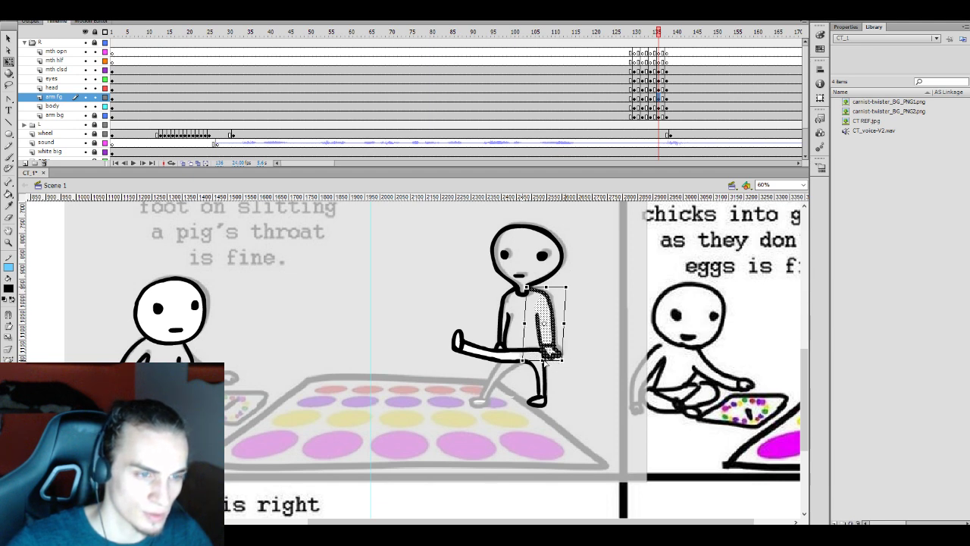
left_click(658, 115)
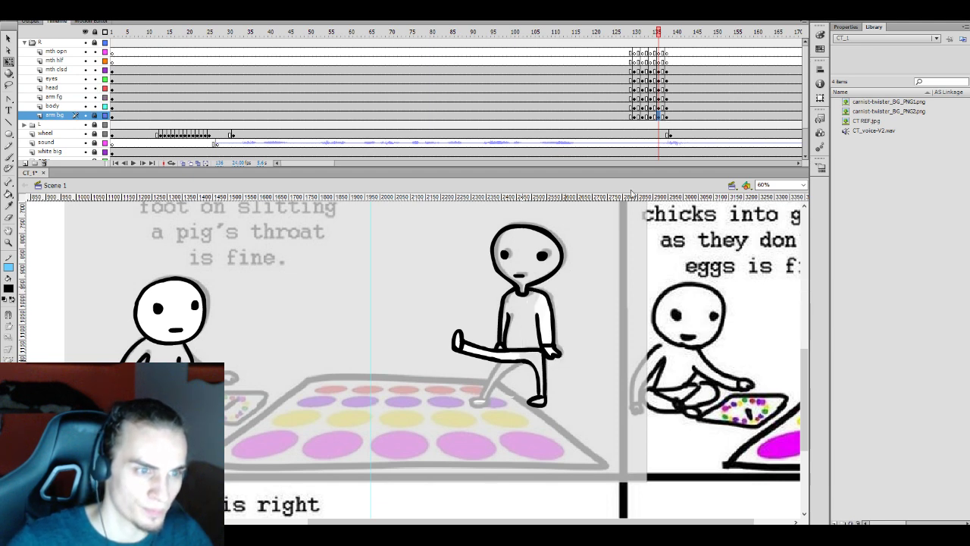
left_click(94, 115)
left_click(663, 116)
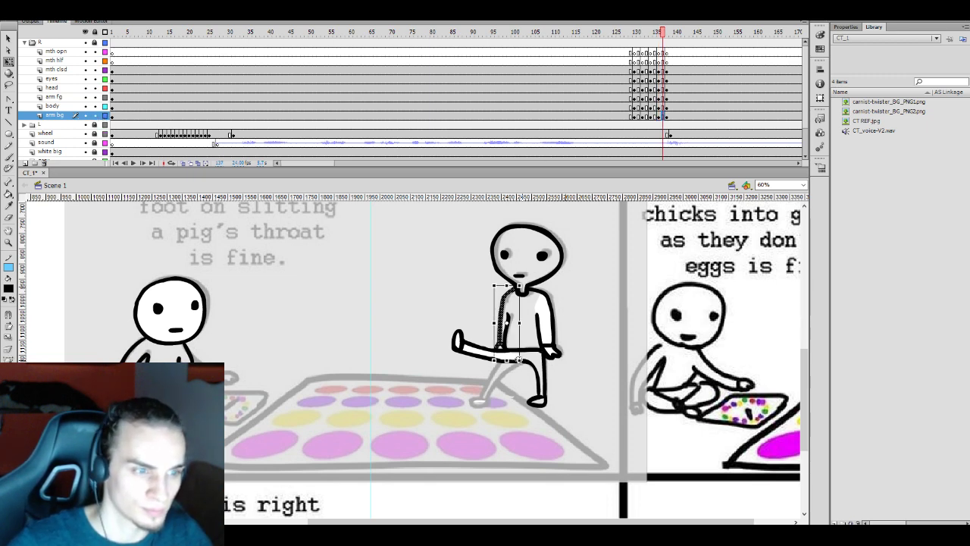
left_click_drag(613, 97, 624, 110)
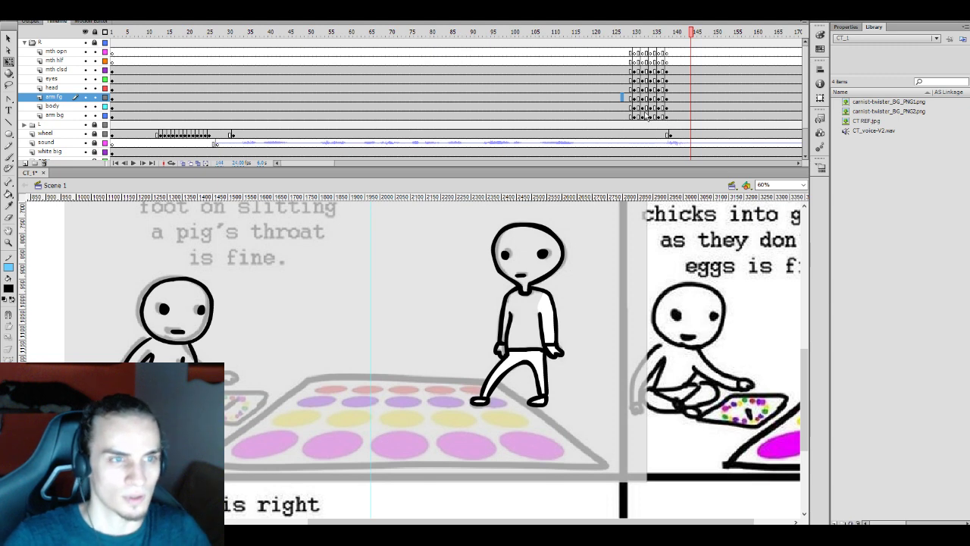
Lock the arm fg layer, and cut off and delete the raised leg with its leftover white fill from the body at frame 137
left_click(95, 97)
left_click(663, 106)
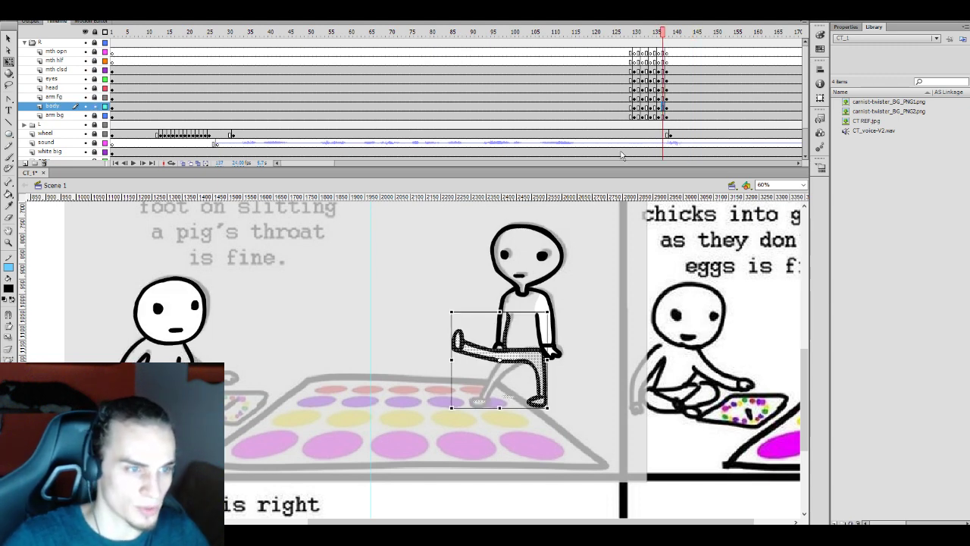
left_click(503, 395)
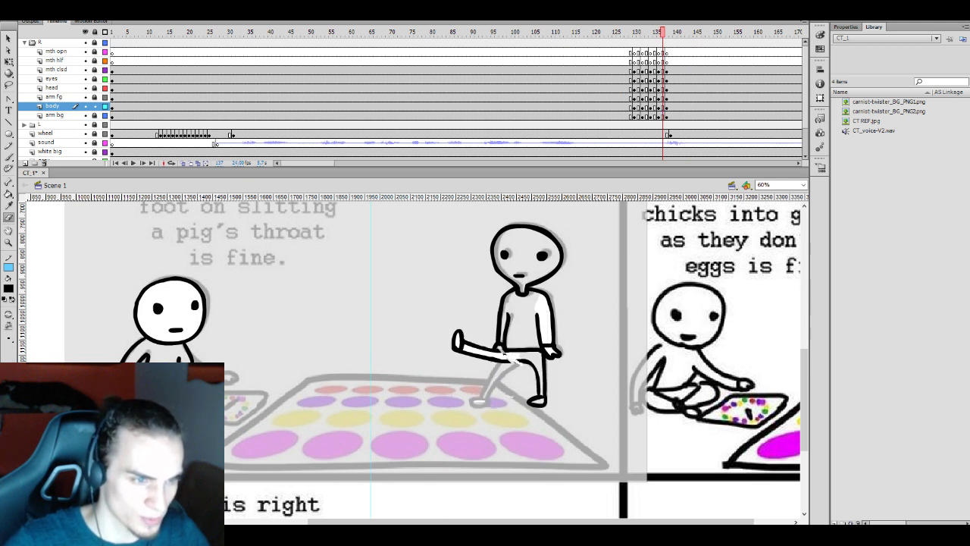
key("v")
left_click(499, 356)
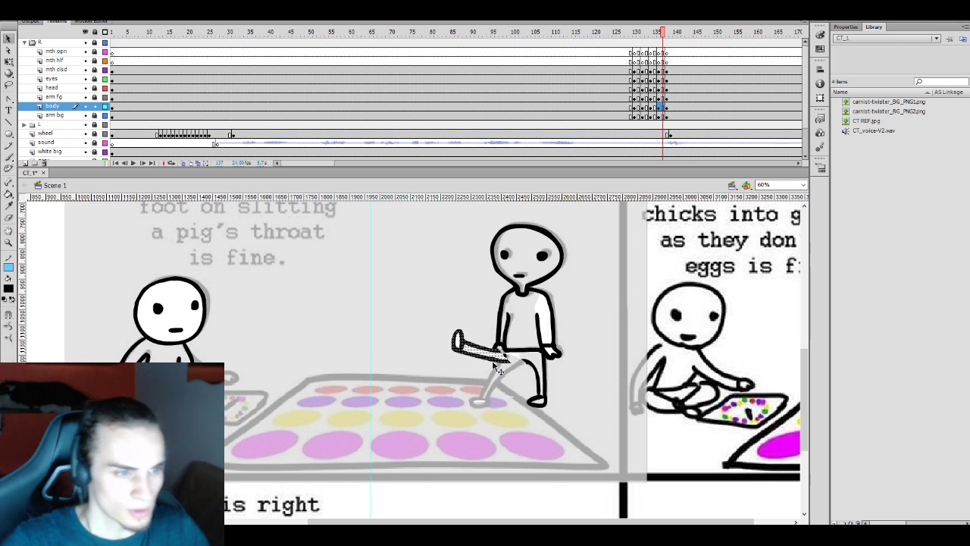
key("Delete")
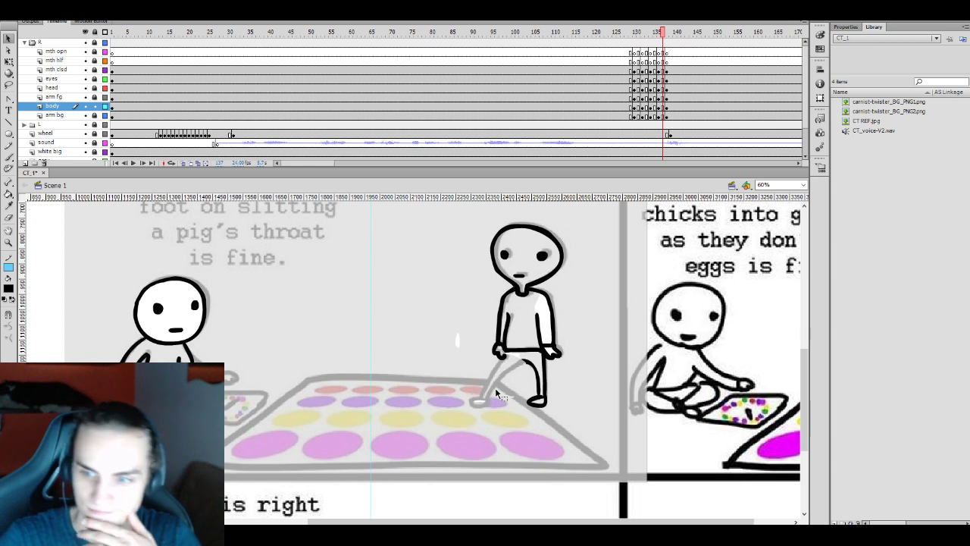
left_click(470, 350)
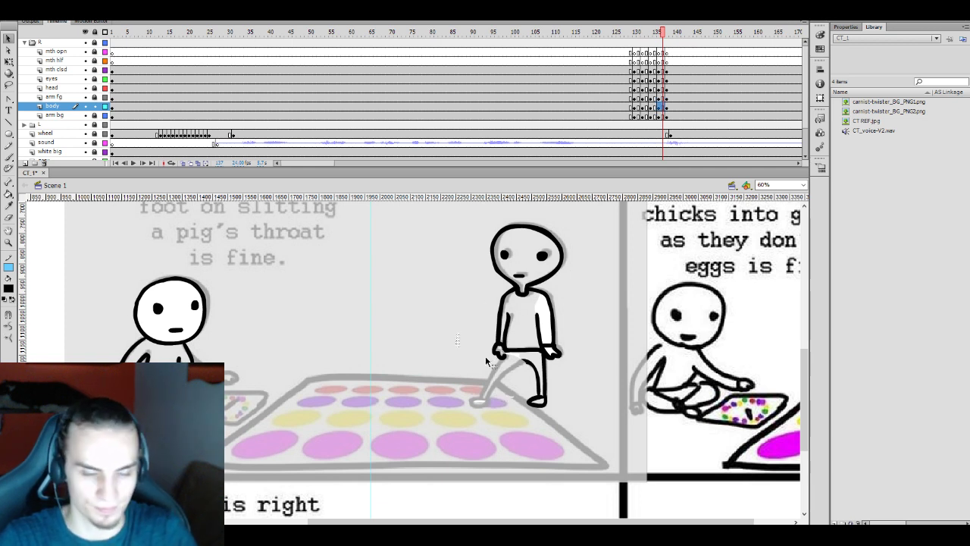
left_click(502, 356)
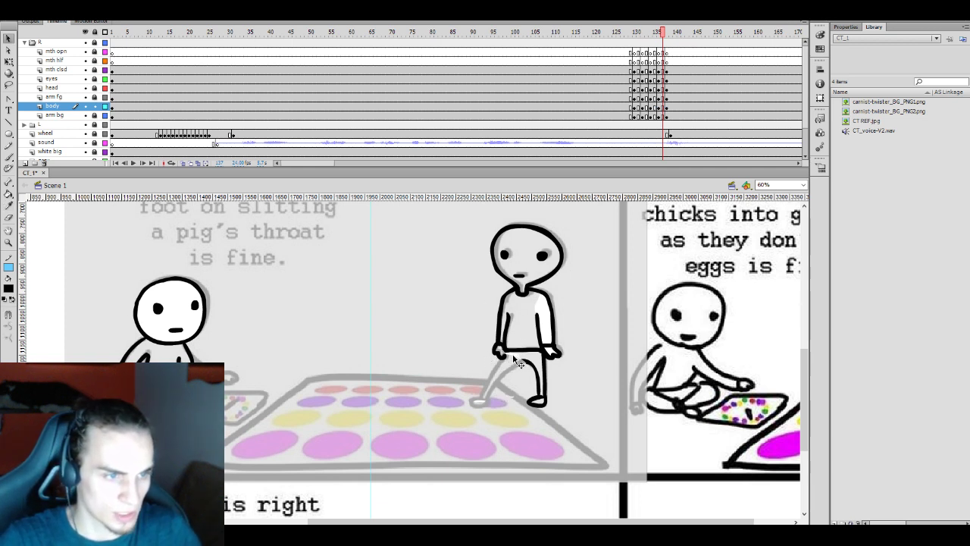
Sample the body outline's black for the brush, and turn on onion skinning with its range starting at about frame 135
key("i")
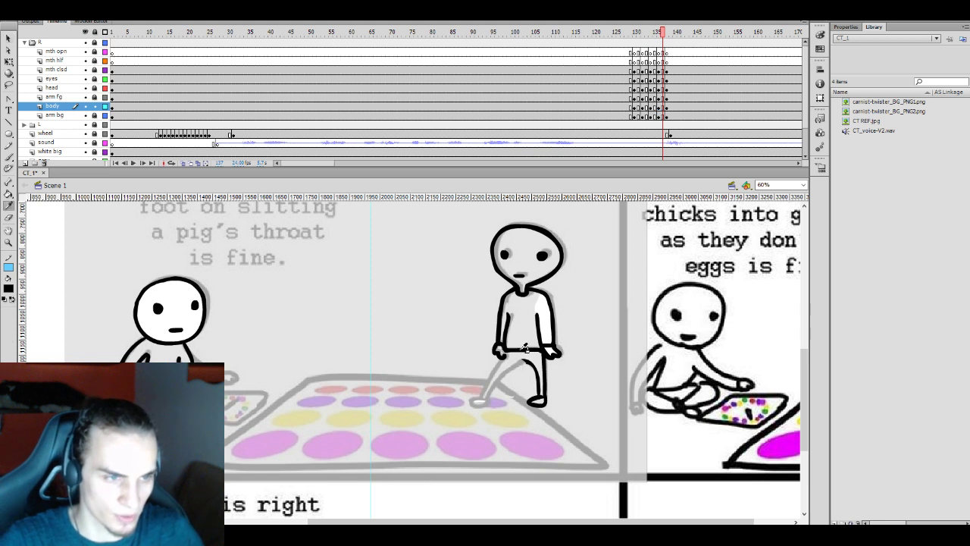
left_click(521, 348)
key("b")
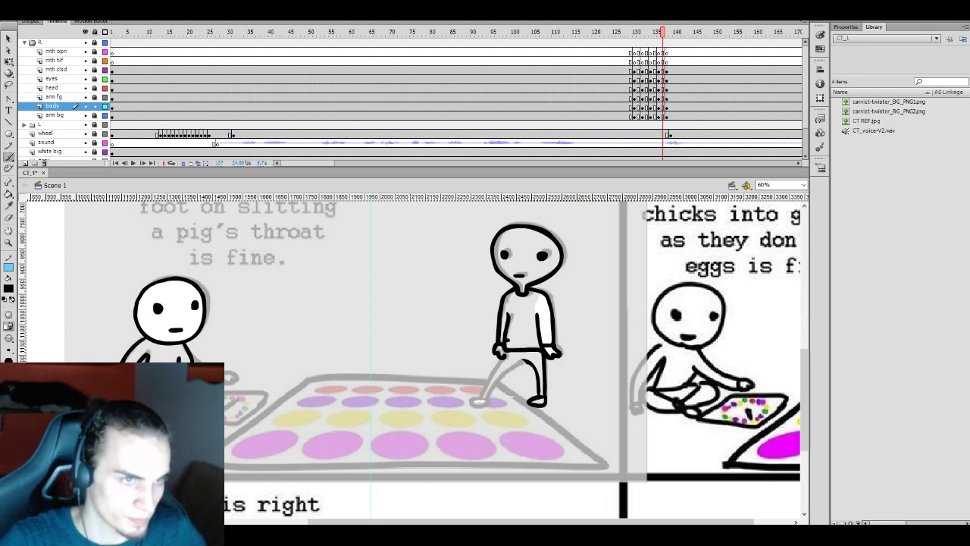
left_click(189, 162)
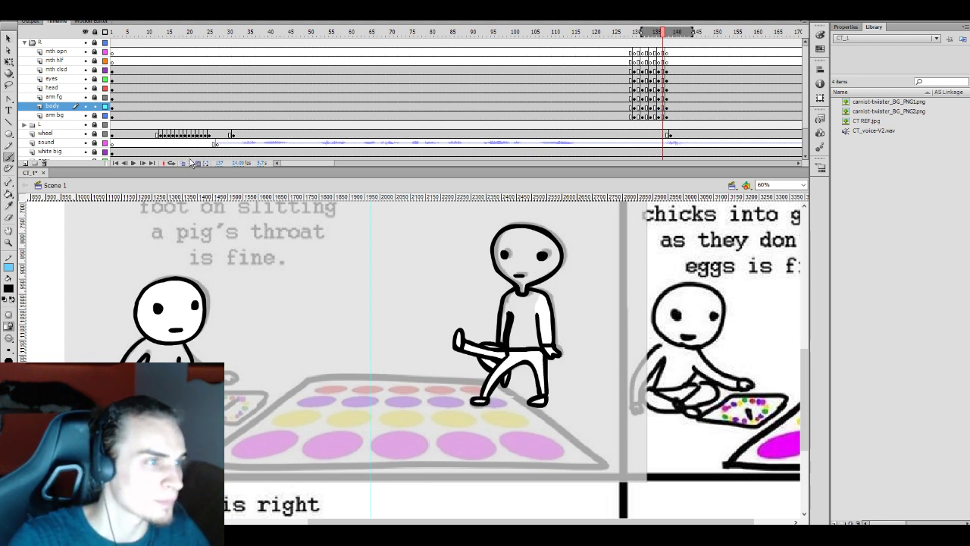
left_click(661, 42)
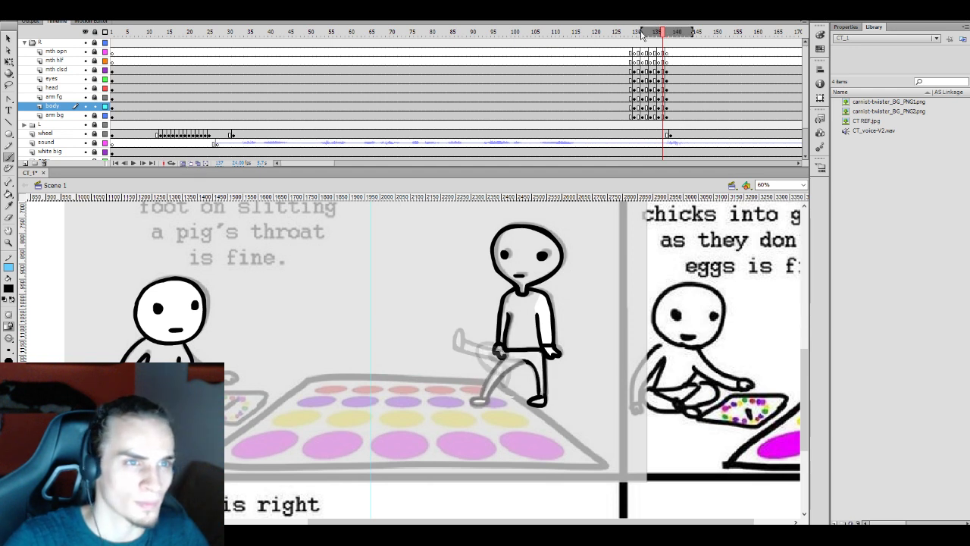
left_click_drag(641, 34, 656, 36)
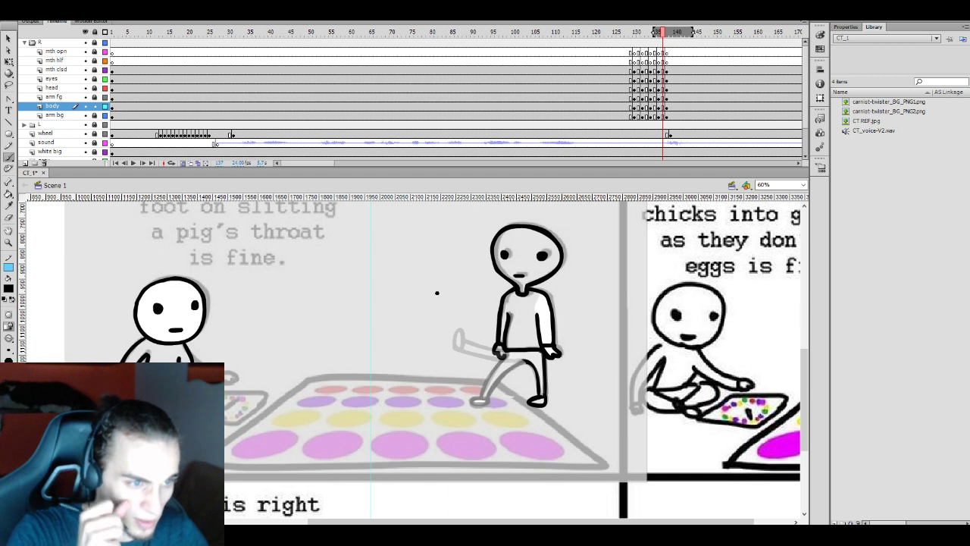
Brush in the foot and first outline of a lower leg pose below the onion-skinned raised leg, undoing unwanted strokes
left_click(506, 353)
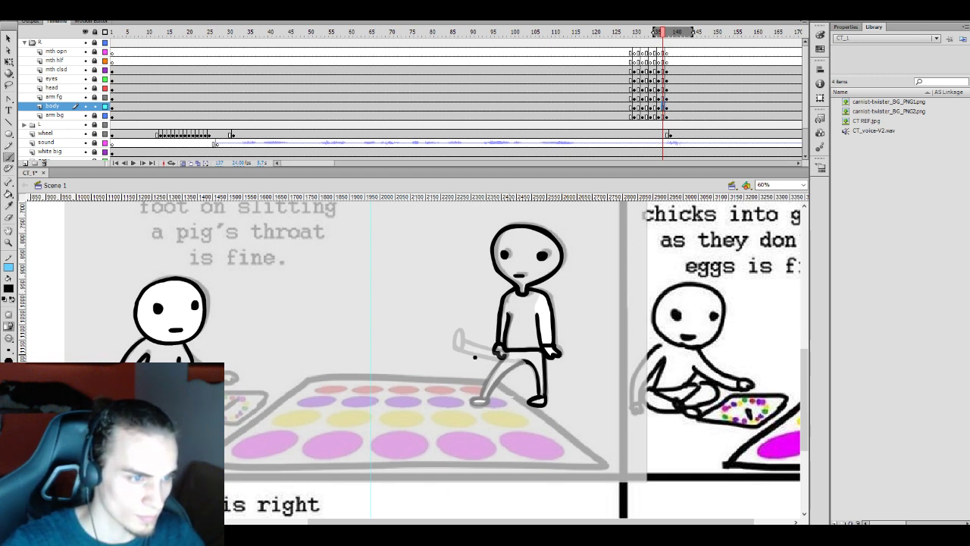
mouse_move(475, 356)
left_mouse_down()
mouse_move(489, 377)
mouse_move(500, 368)
mouse_move(470, 350)
mouse_move(485, 374)
mouse_move(476, 361)
mouse_move(509, 354)
mouse_move(466, 372)
left_mouse_up()
key("ctrl+z")
key("ctrl+z")
key("ctrl+z")
key("ctrl+z")
key("ctrl+z")
key("ctrl+z")
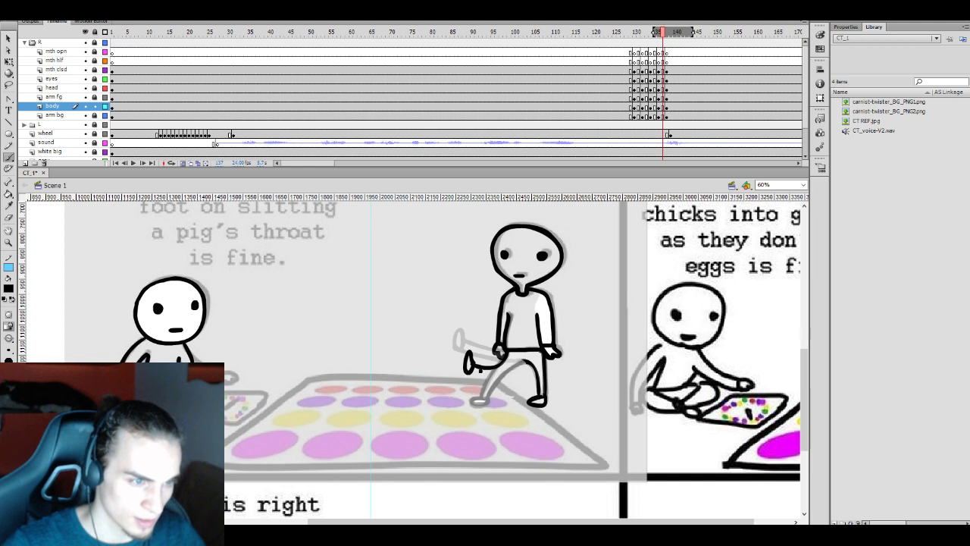
Try to retouch the new leg's outline and hip connection with the eraser and brush, and undo the strokes
key("e")
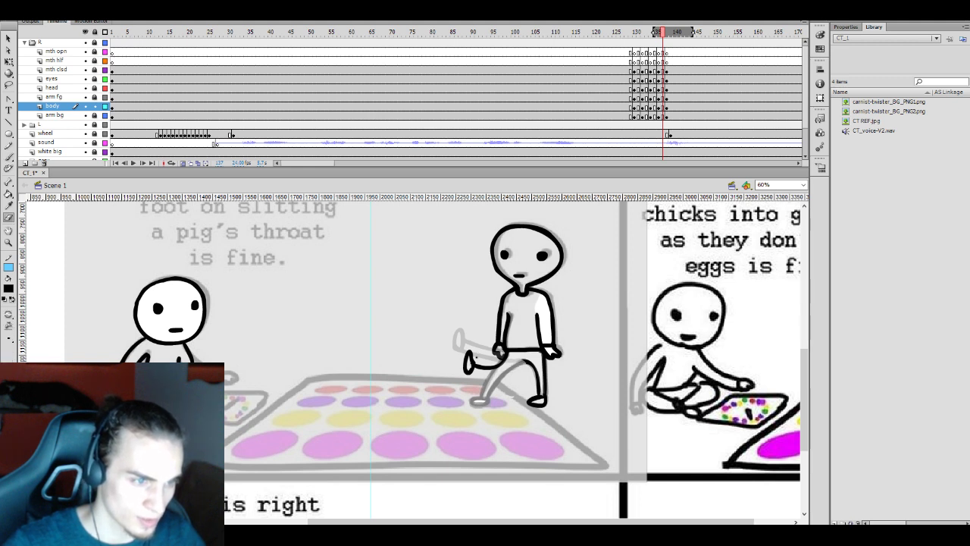
key("b")
mouse_move(517, 360)
left_mouse_down()
mouse_move(467, 371)
mouse_move(517, 365)
mouse_move(519, 353)
left_mouse_up()
key("ctrl+z")
key("ctrl+z")
key("ctrl+z")
key("ctrl+z")
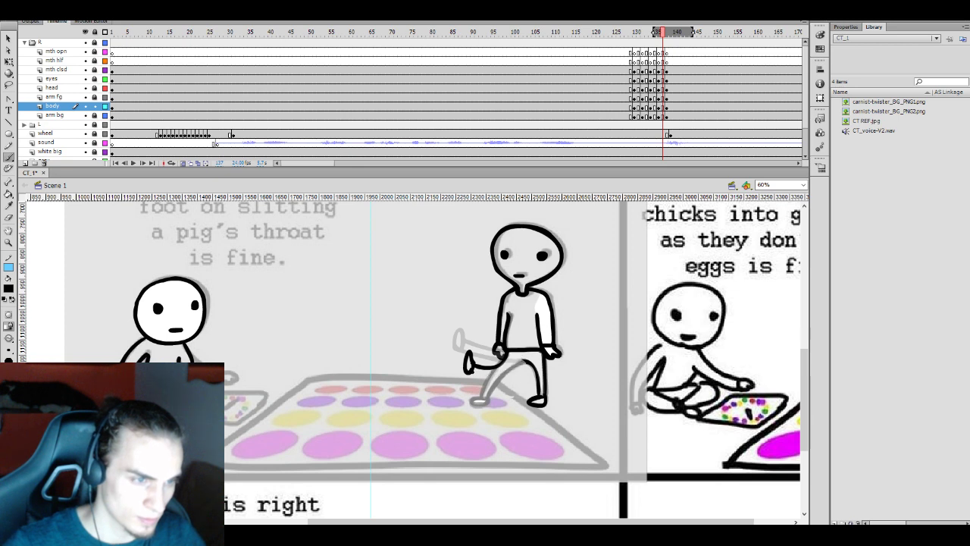
Brush the remaining outline of the lowered leg, then lasso the leg and reposition it outward with Free Transform
mouse_move(471, 373)
left_mouse_down()
mouse_move(512, 366)
mouse_move(455, 382)
mouse_move(523, 351)
mouse_move(483, 371)
mouse_move(493, 385)
mouse_move(501, 375)
left_mouse_up()
key("l")
key("q")
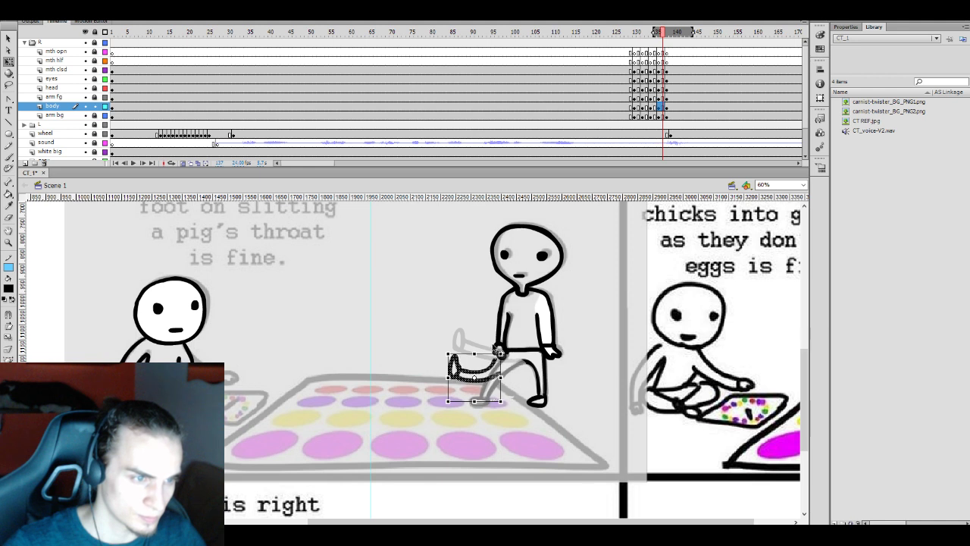
Lasso the thigh section of the lowered leg and adjust it with Free Transform to meet the hip
left_click(473, 361)
key("l")
mouse_move(473, 362)
left_mouse_down()
mouse_move(509, 388)
mouse_move(500, 353)
left_mouse_up()
key("q")
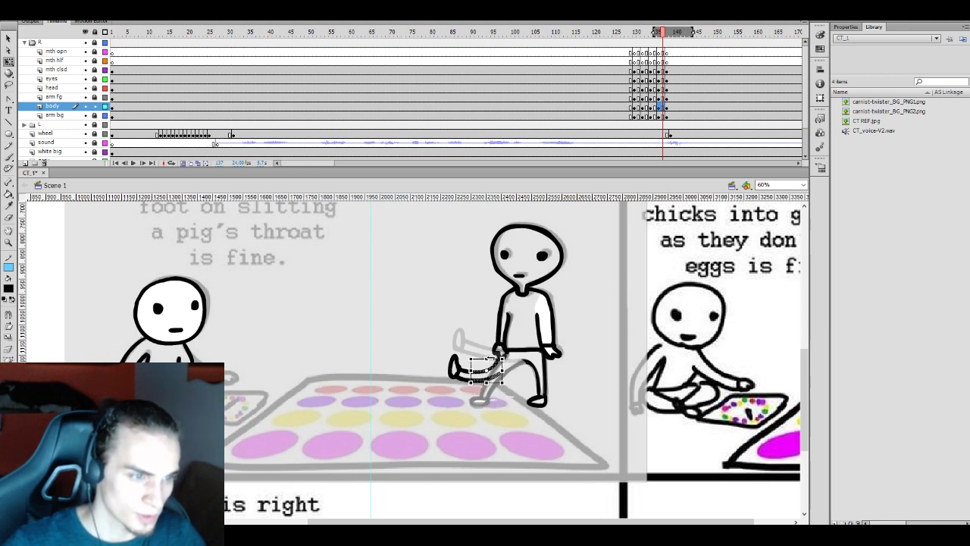
left_click(485, 342)
Retouch the lowered leg's thigh outline and hip connection on the body layer at frame 137 with brush and eraser strokes
key("b")
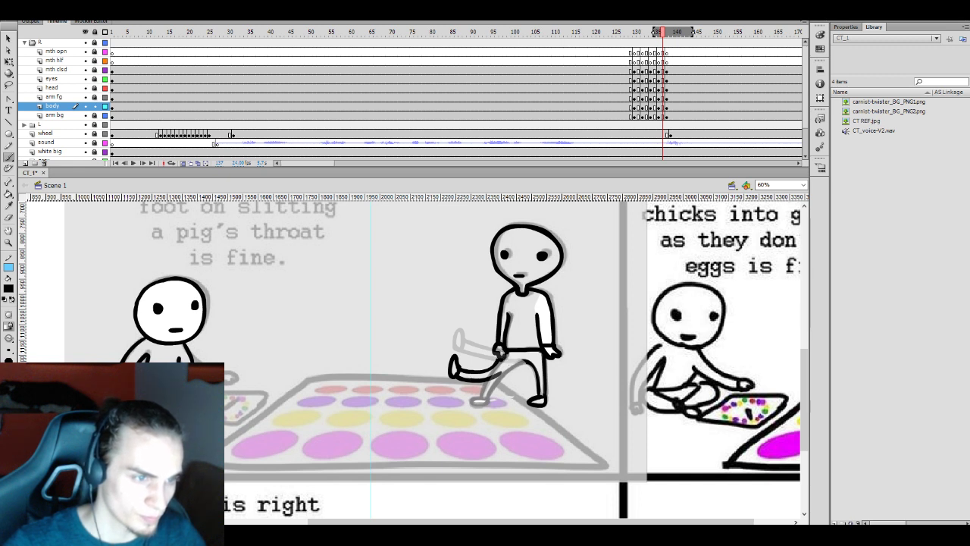
key("e")
key("b")
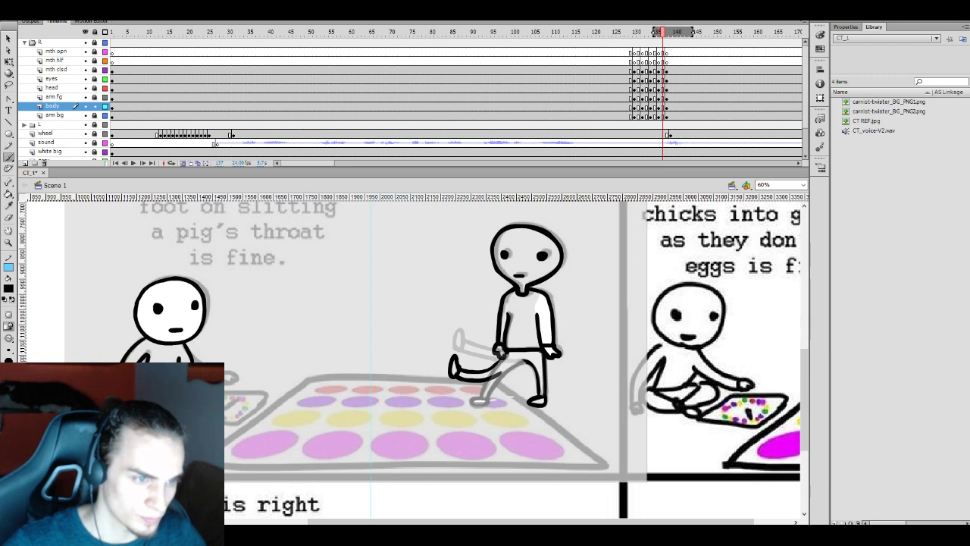
left_click_drag(500, 351, 489, 356)
key("e")
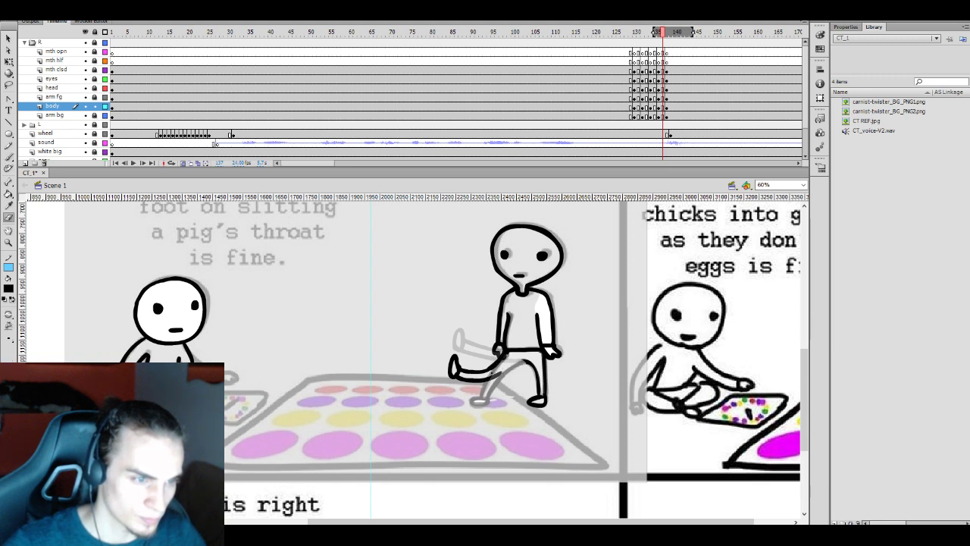
key("b")
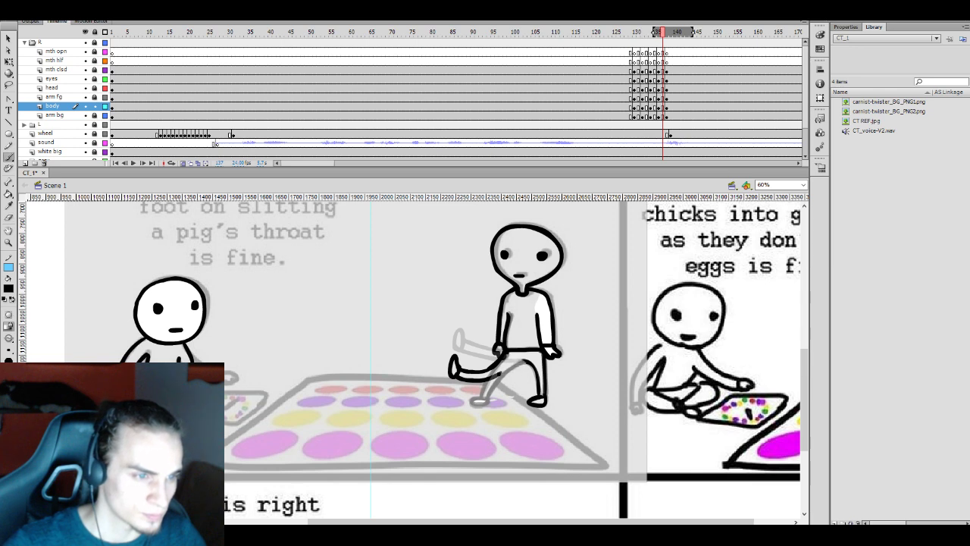
key("e")
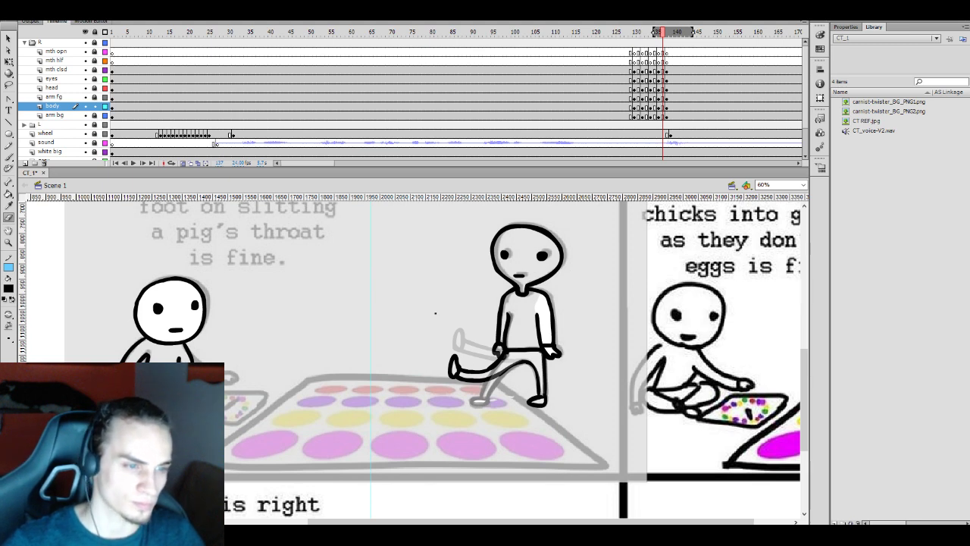
Play back the right-hand character's leg kick several times from just before frame 130 to check the motion
left_click(618, 78)
key("Return")
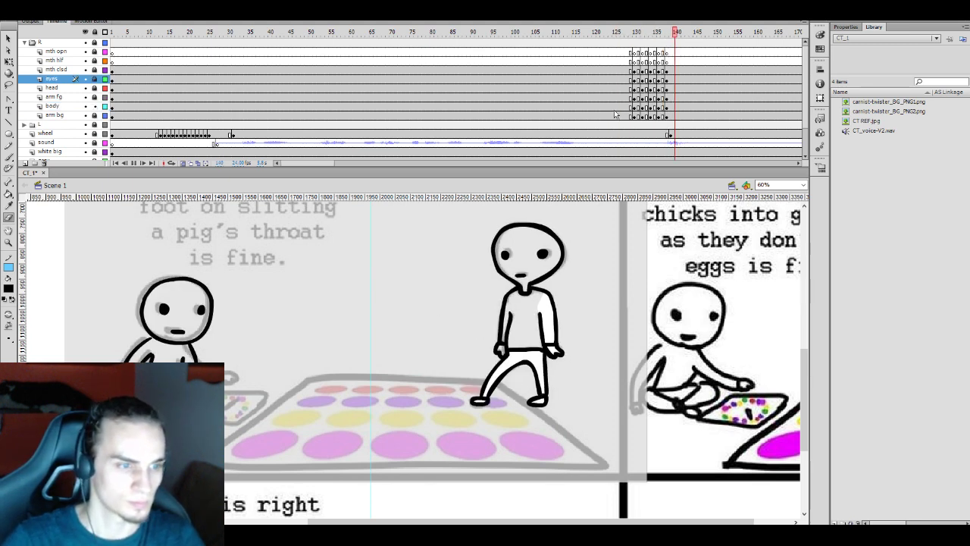
left_click(629, 87)
key("Return")
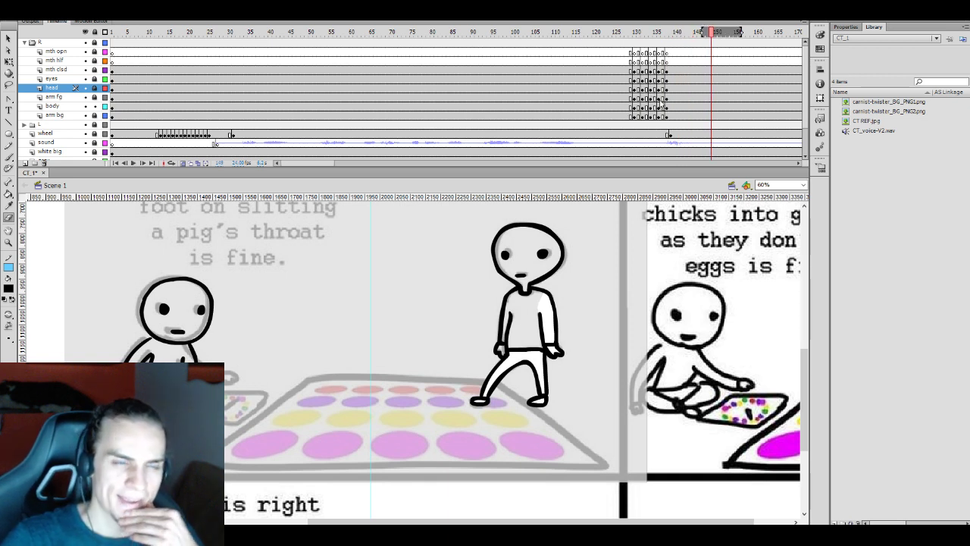
left_click(670, 57)
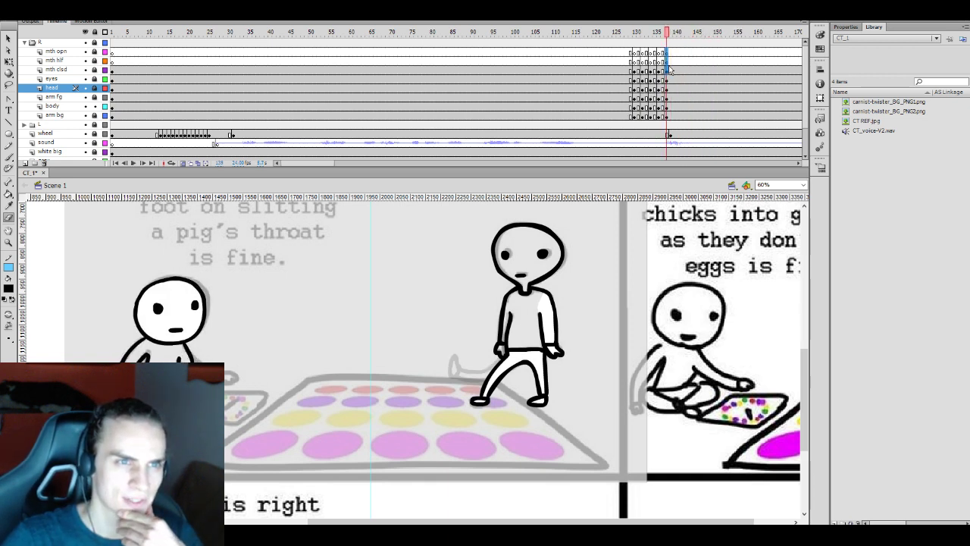
left_click(624, 90)
key("Return")
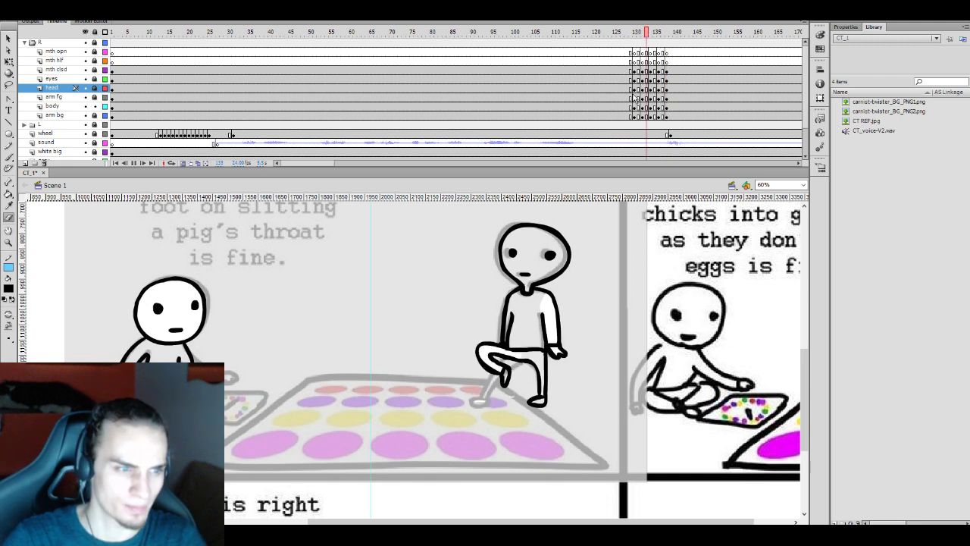
left_click(644, 97)
key("Return")
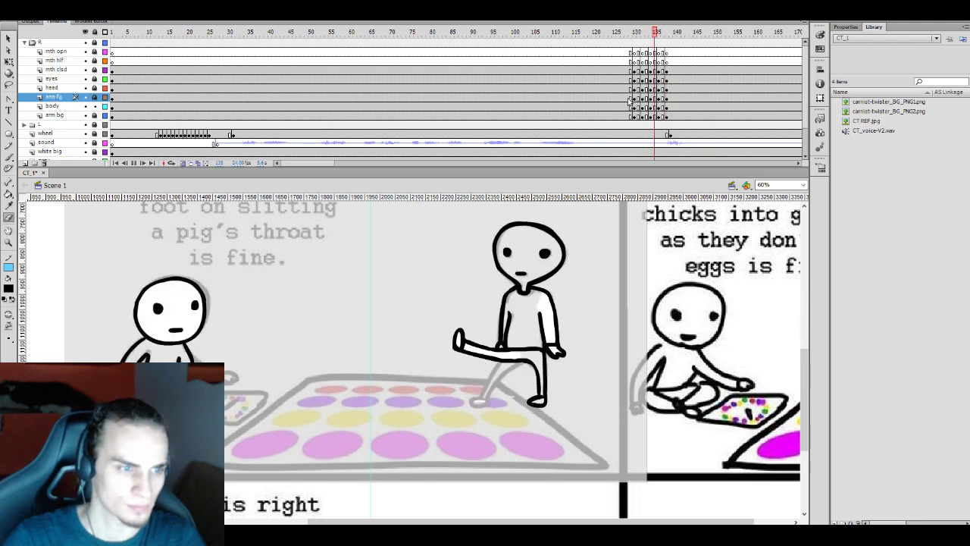
Remove the leftover fill of the old planted foot on the body layer at frame 137 and fill the lowered leg with white
left_click(662, 106)
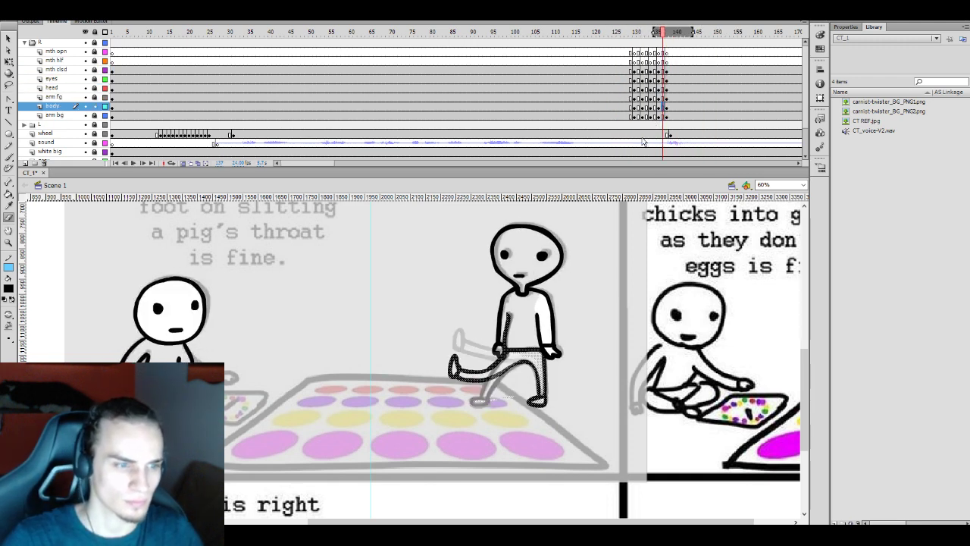
key("v")
left_click(482, 402)
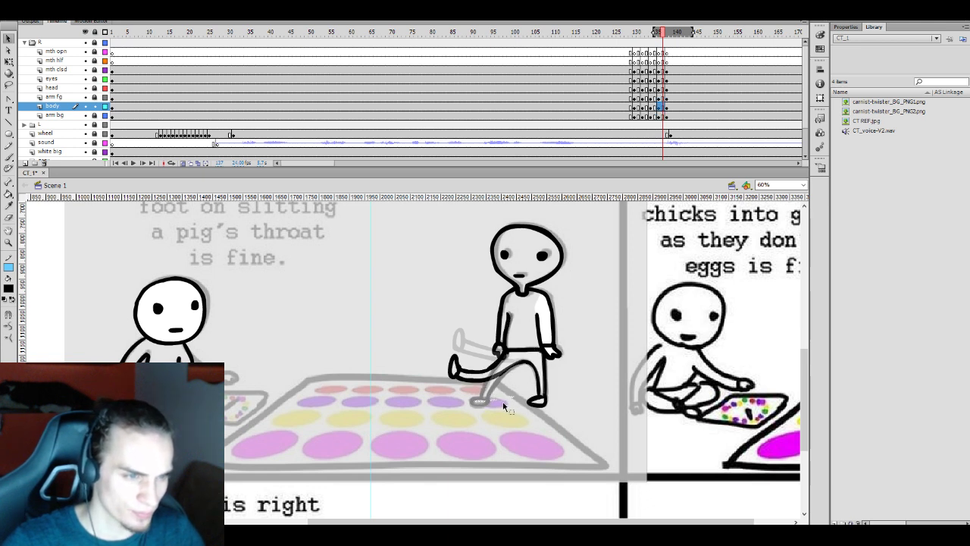
left_click(501, 402)
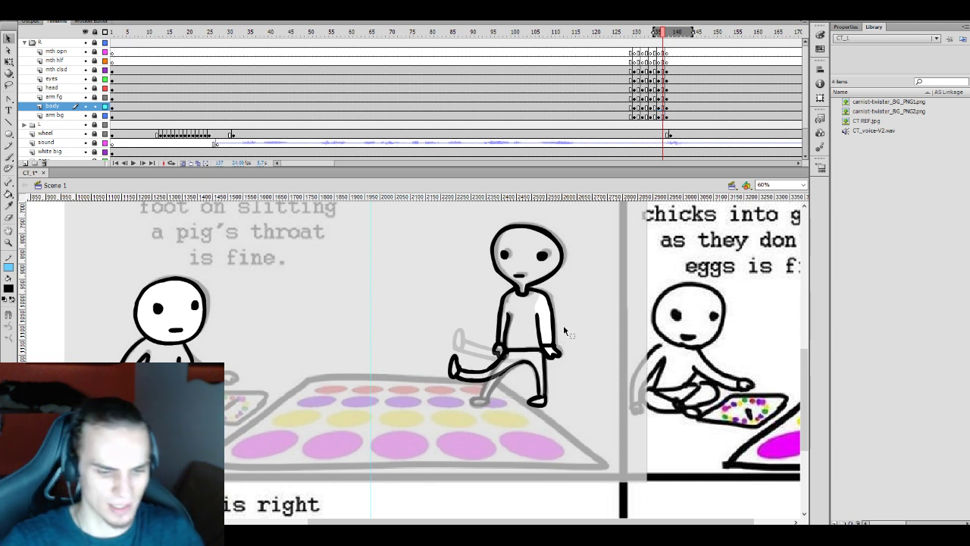
key("i")
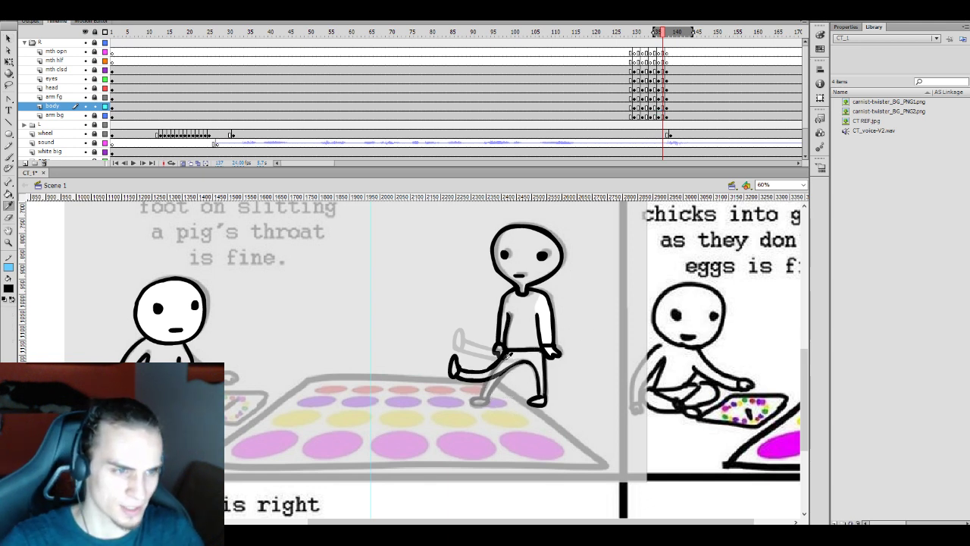
left_click(41, 316)
left_click(455, 367)
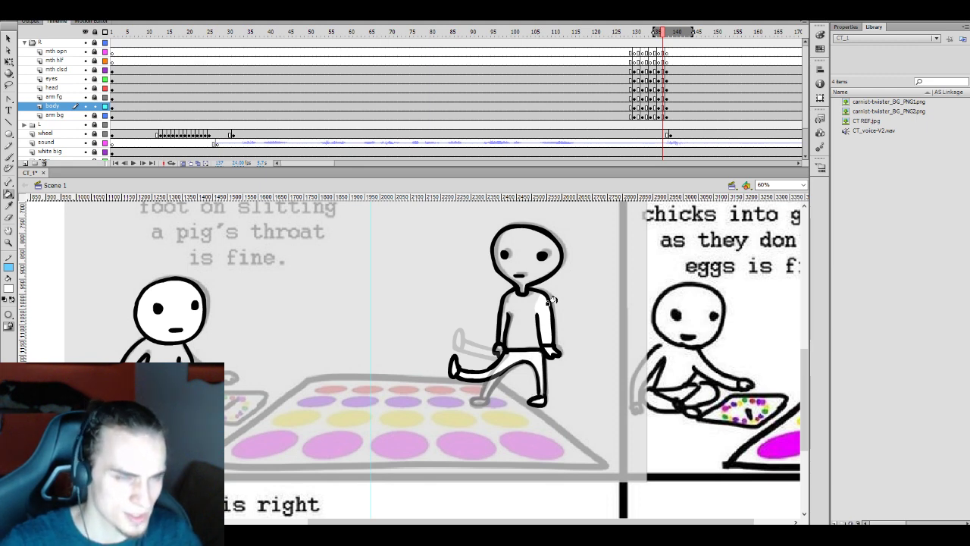
Replay the kick with the filled leg and save the document
left_click(650, 98)
key("Return")
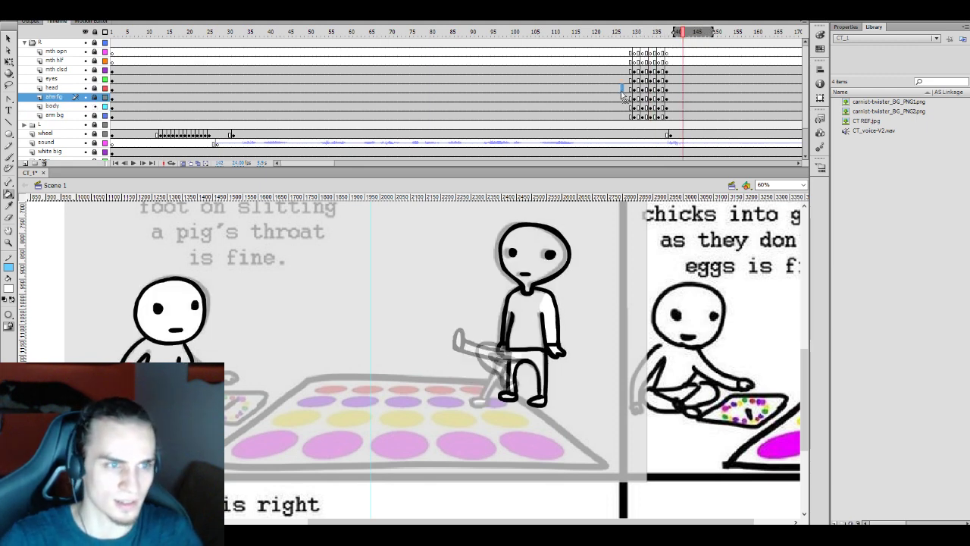
left_click(633, 88)
left_click(625, 97)
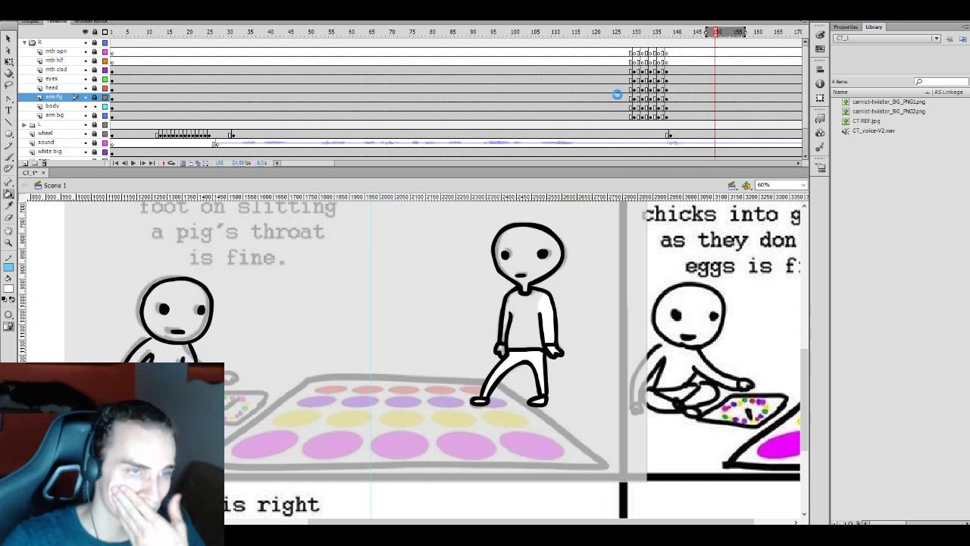
key("ctrl+s")
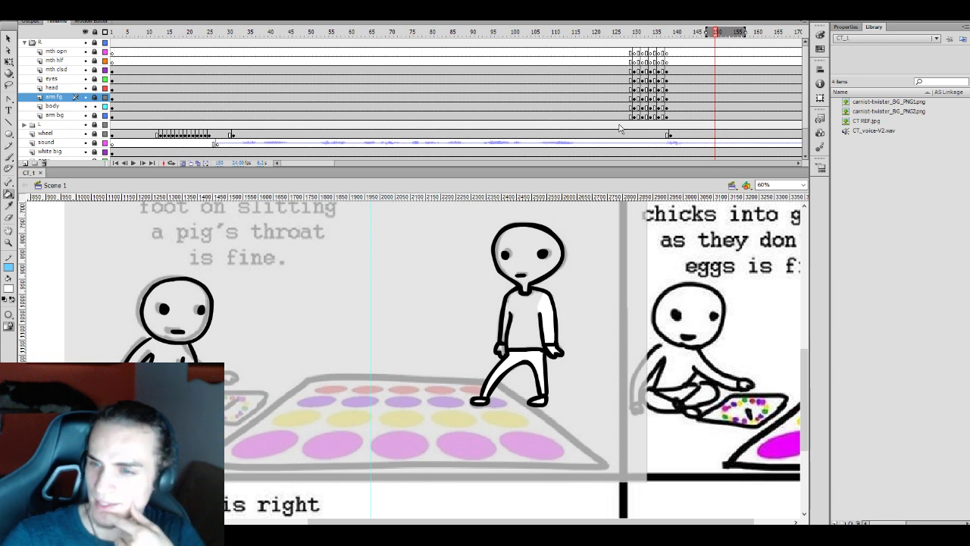
Preview the kick once more and insert keyframes at frame 139 on all of the right-hand character's layers
left_click(616, 89)
key("Return")
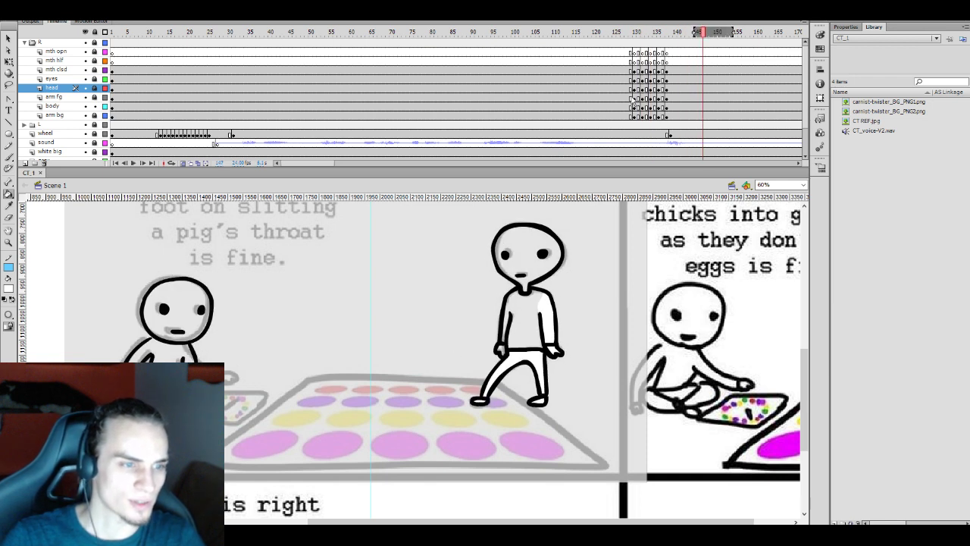
left_click_drag(672, 53, 671, 121)
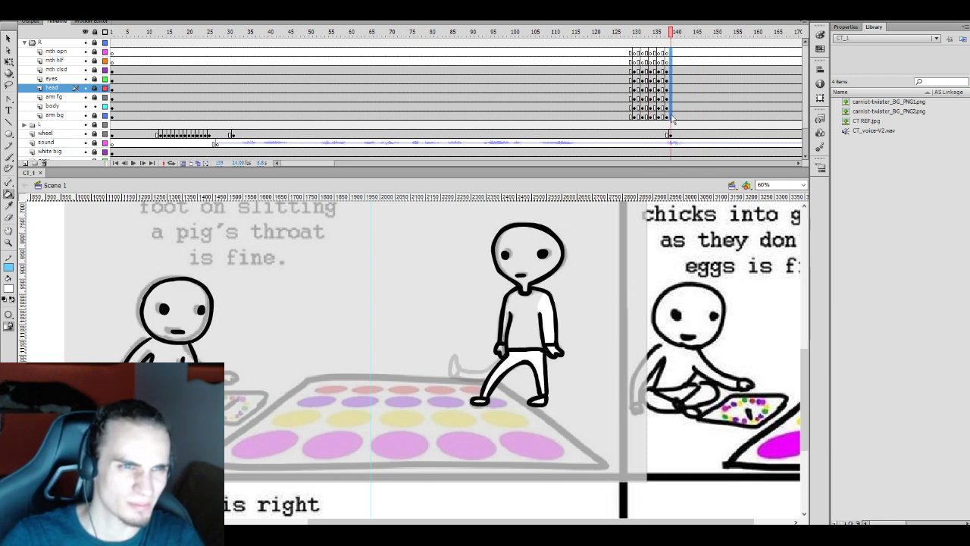
key("shift+F5")
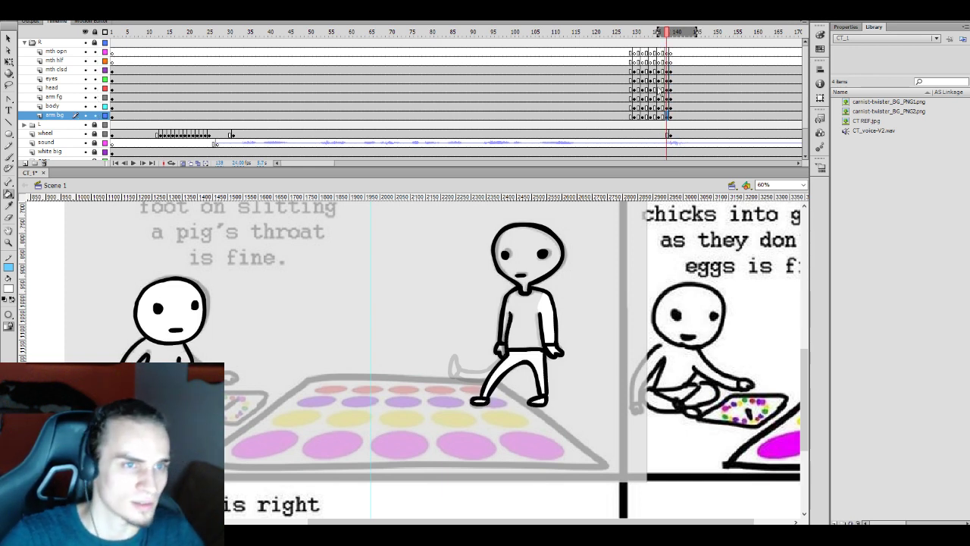
Adjust the character's pose slightly at frame 138 with Free Transform, working on the whole figure, the body and both arms
left_click_drag(661, 89, 668, 116)
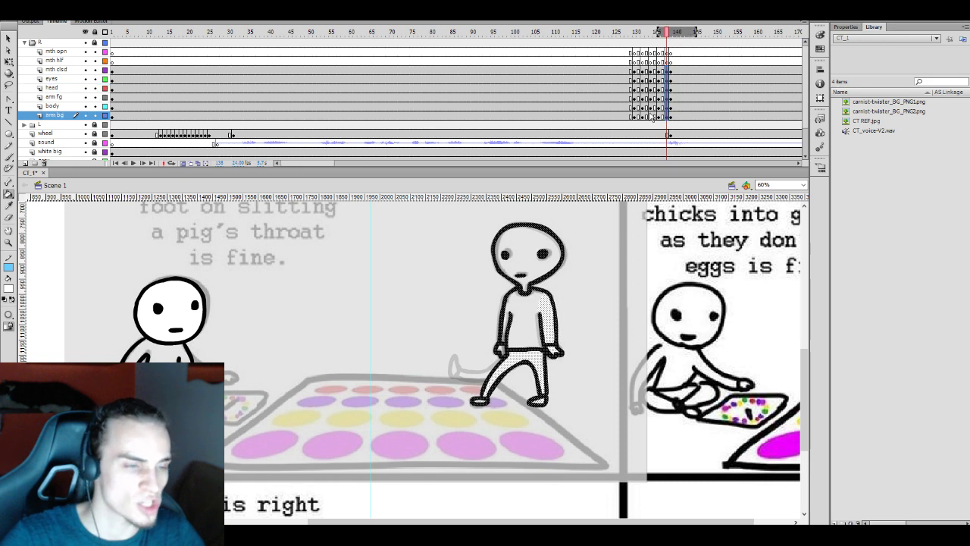
left_click(525, 219)
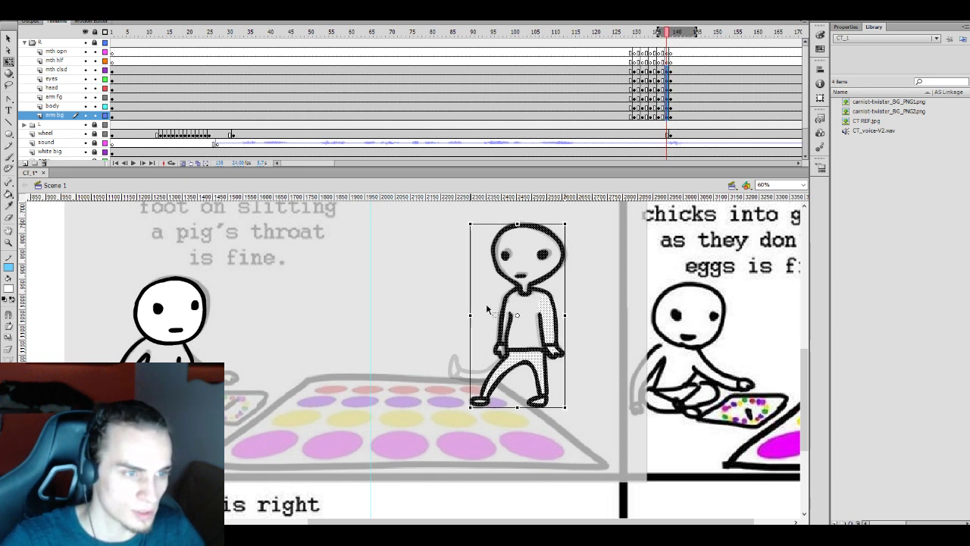
left_click(663, 98)
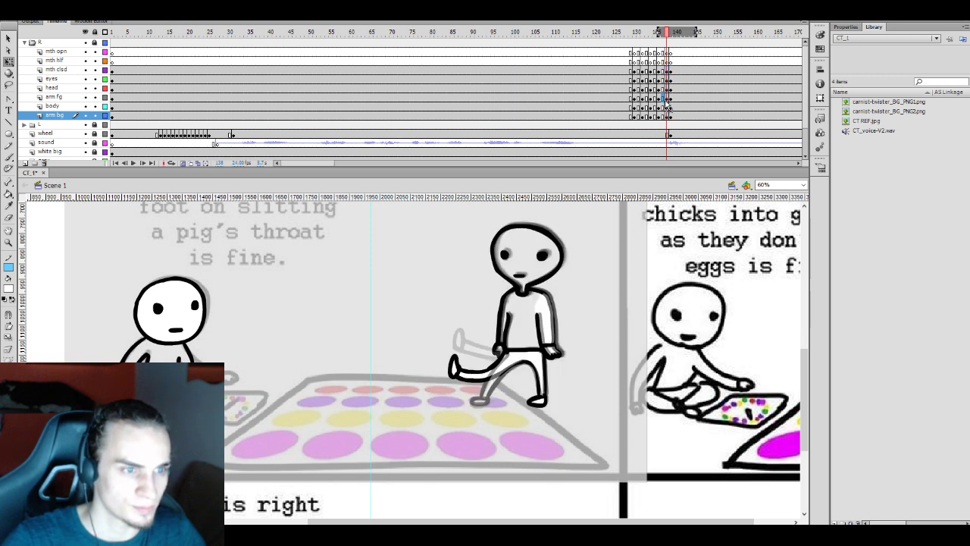
left_click(665, 106)
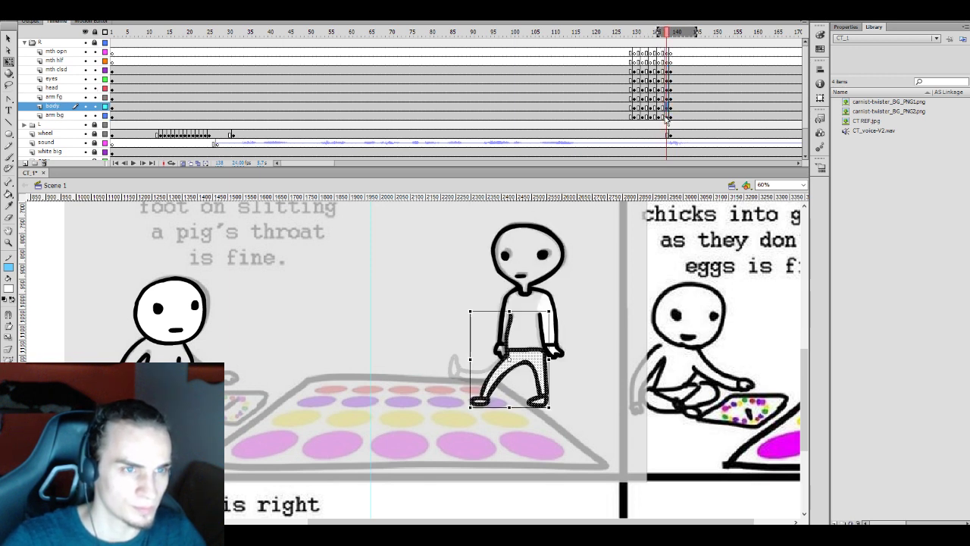
left_click(666, 116)
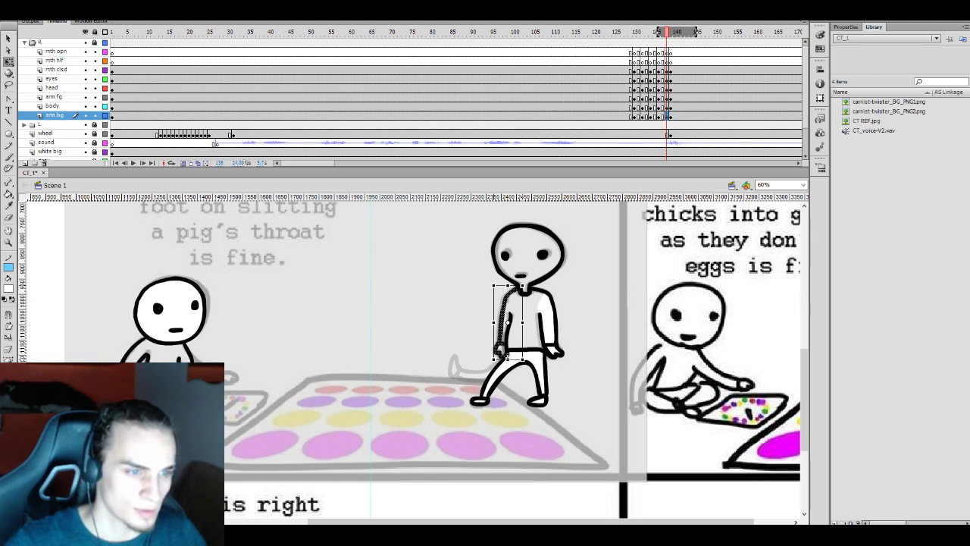
left_click(541, 352)
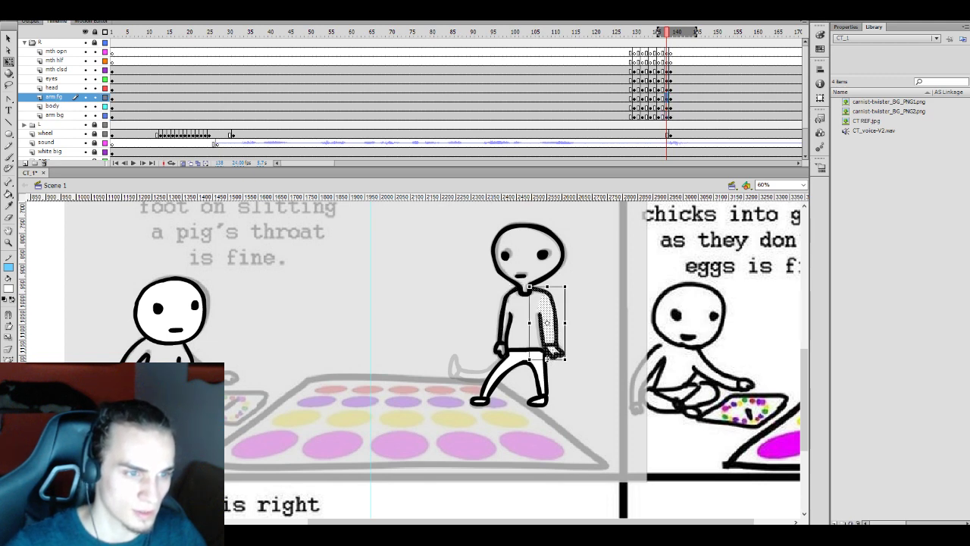
Check the kick in playback and shift the foreground arm slightly outward at frame 137 with Free Transform
left_click(640, 111)
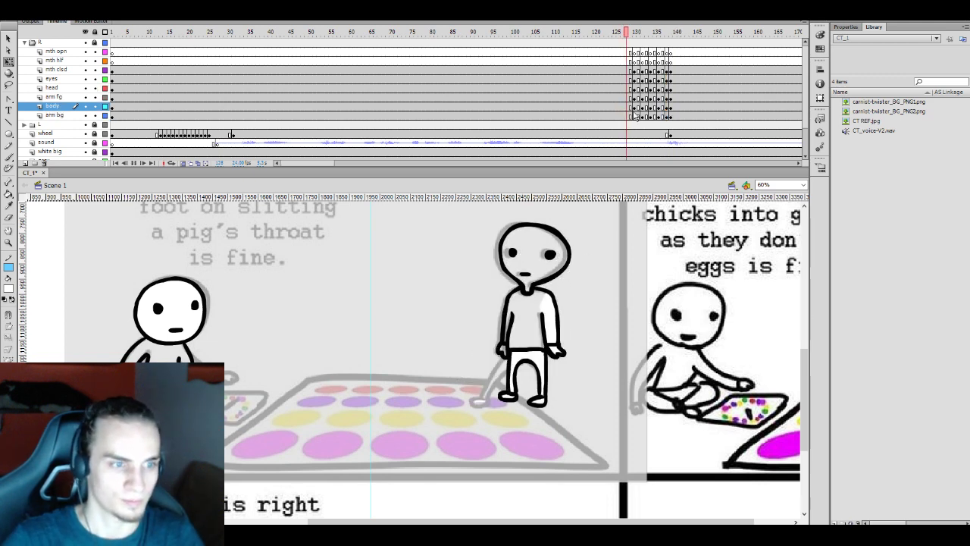
key("Return")
left_click(626, 98)
key("Return")
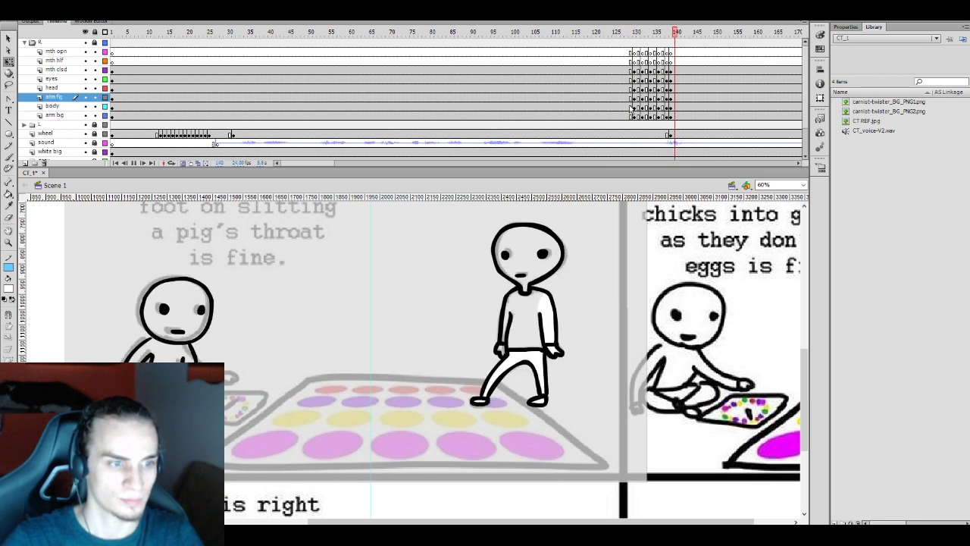
key("Return")
left_click(663, 106)
left_click(552, 350)
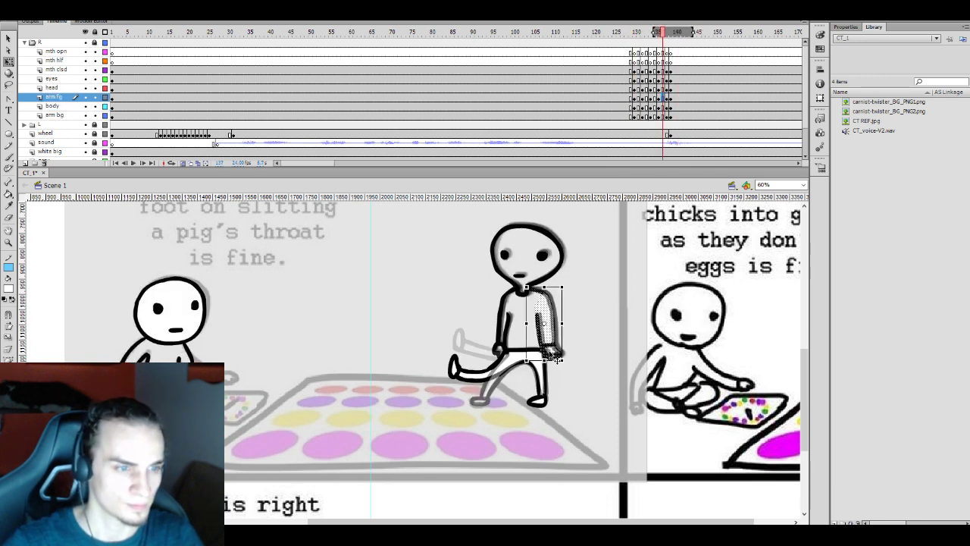
left_click_drag(554, 359, 555, 360)
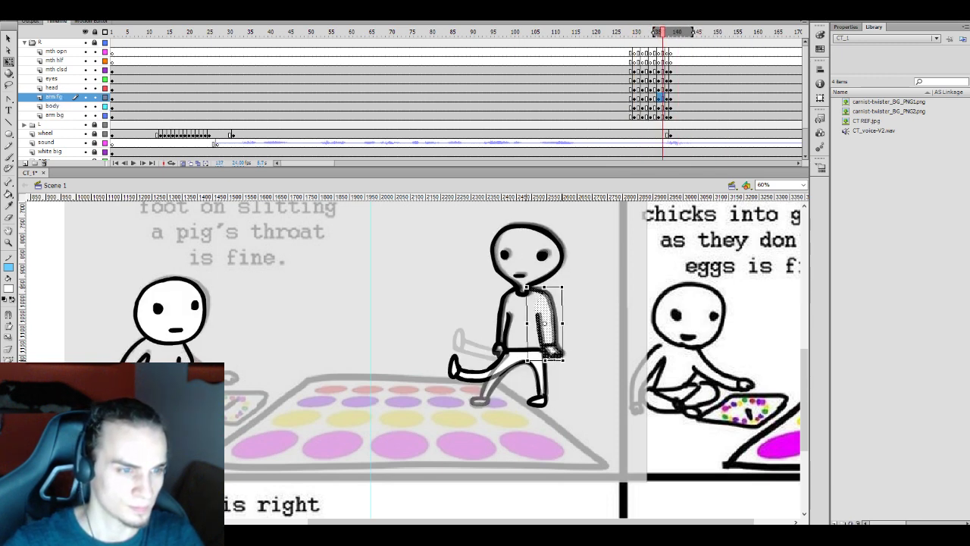
Replay the adjusted kick and inspect the poses at frames 134 and 139
left_click(629, 102)
key("Return")
left_click(628, 102)
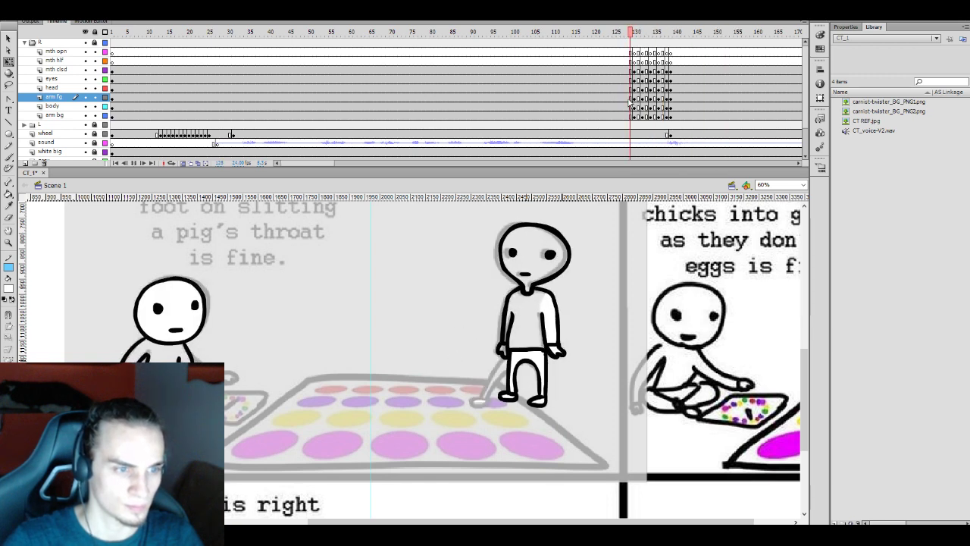
key("Return")
left_click(656, 101)
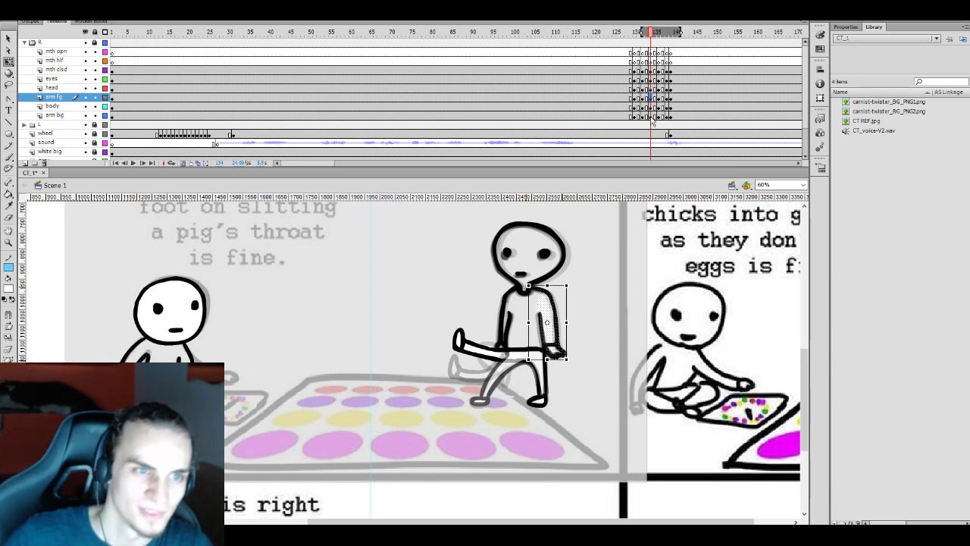
left_click(671, 98)
left_click(671, 107)
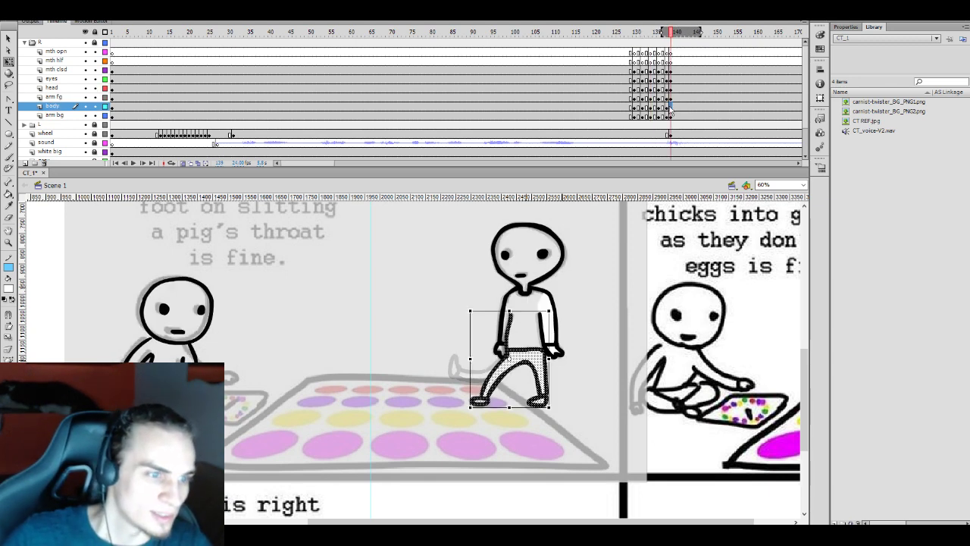
key(".")
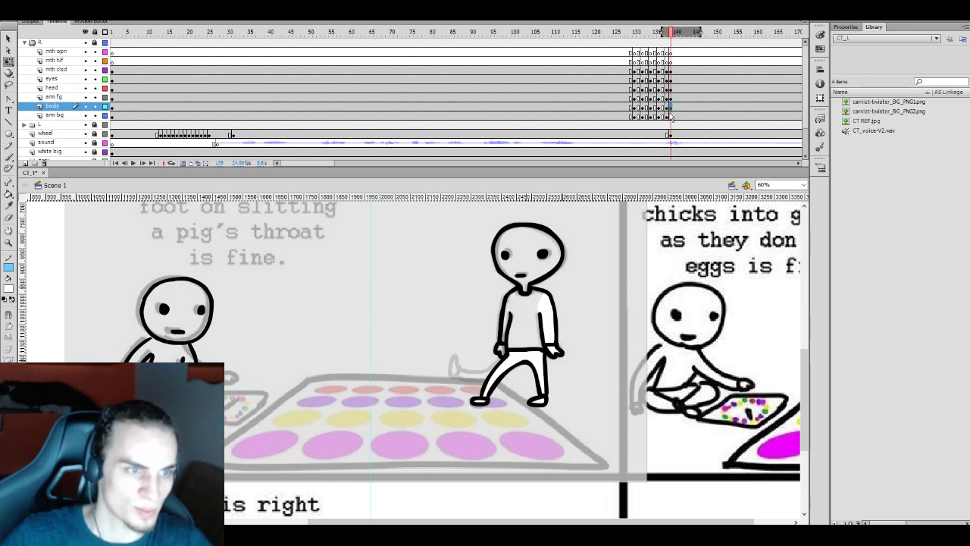
Squash the whole right-hand figure very slightly from the head down at frame 138 with Free Transform
left_click(668, 116)
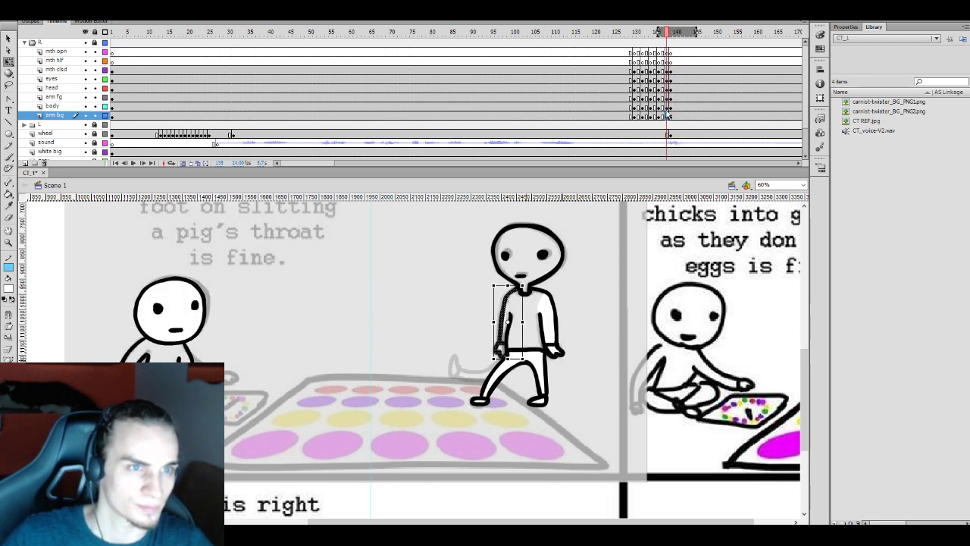
left_click(471, 360)
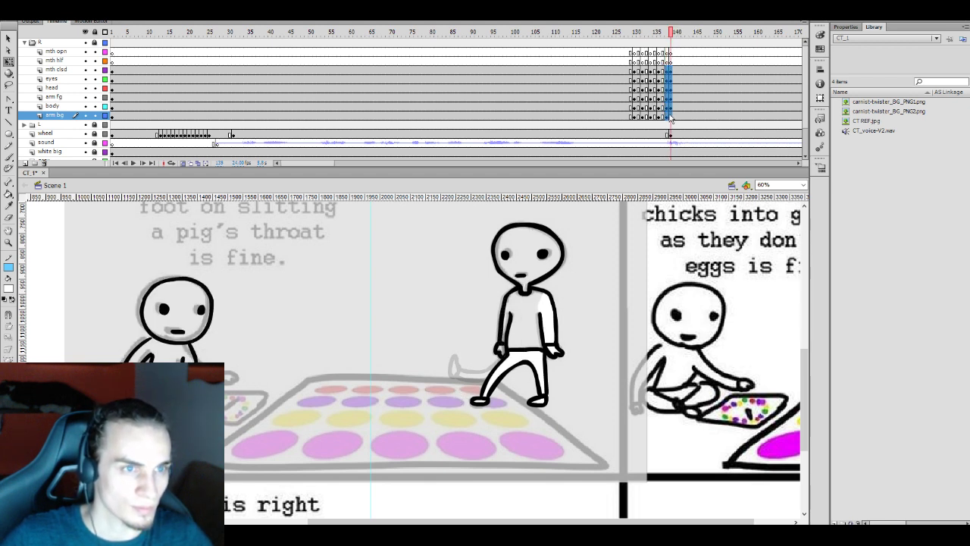
left_click(528, 235)
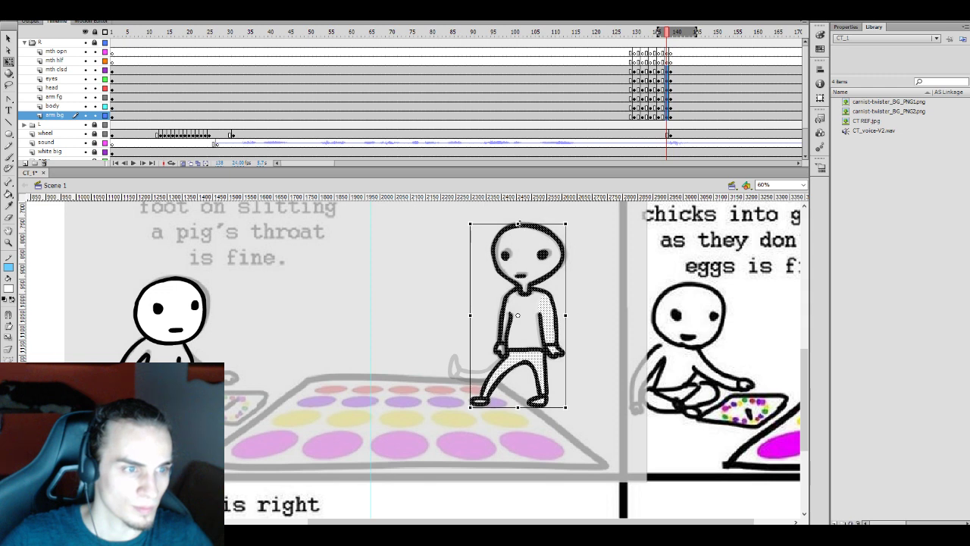
left_click_drag(518, 224, 518, 225)
Replay the kick several times, including from around frames 112 to 122, to check the timing of the movement
left_click(611, 97)
key("Return")
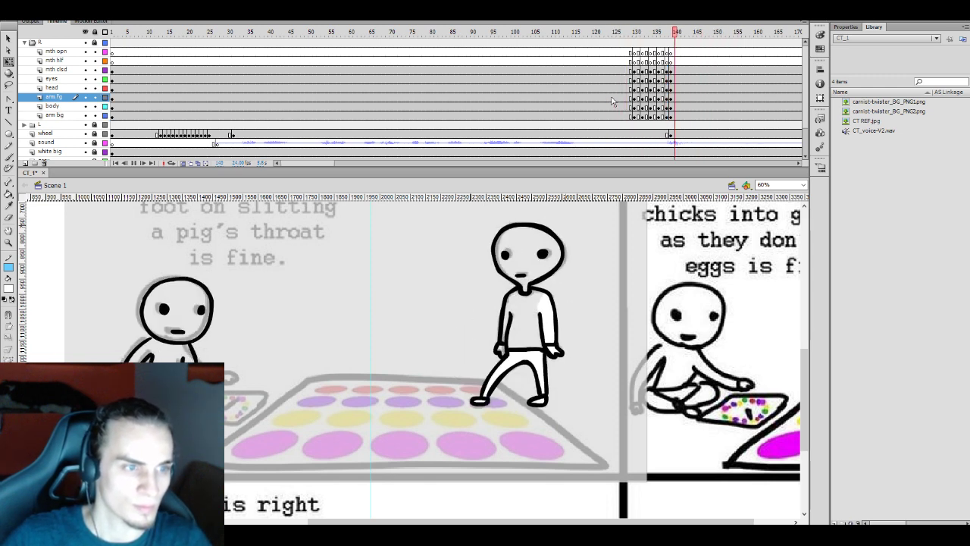
left_click(616, 98)
left_click(667, 88)
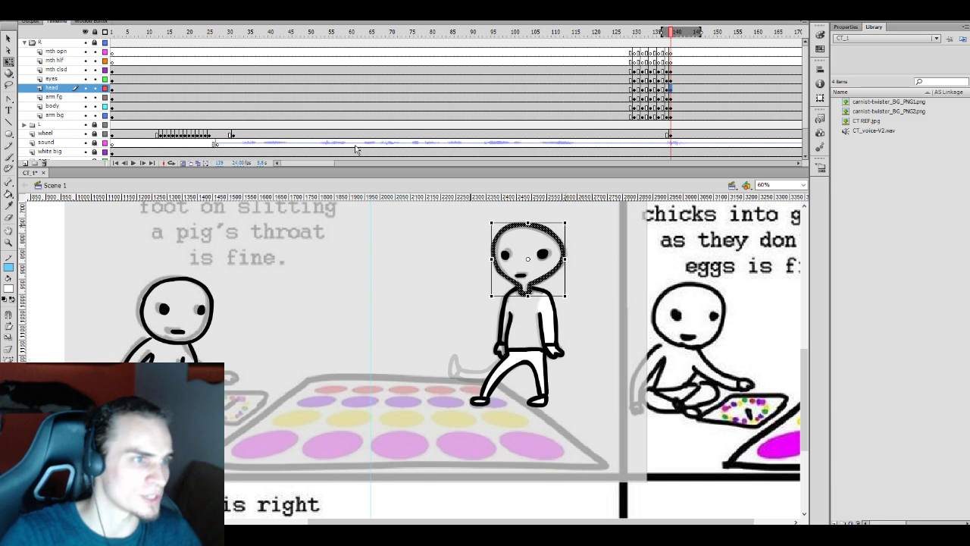
left_click_drag(320, 165, 329, 165)
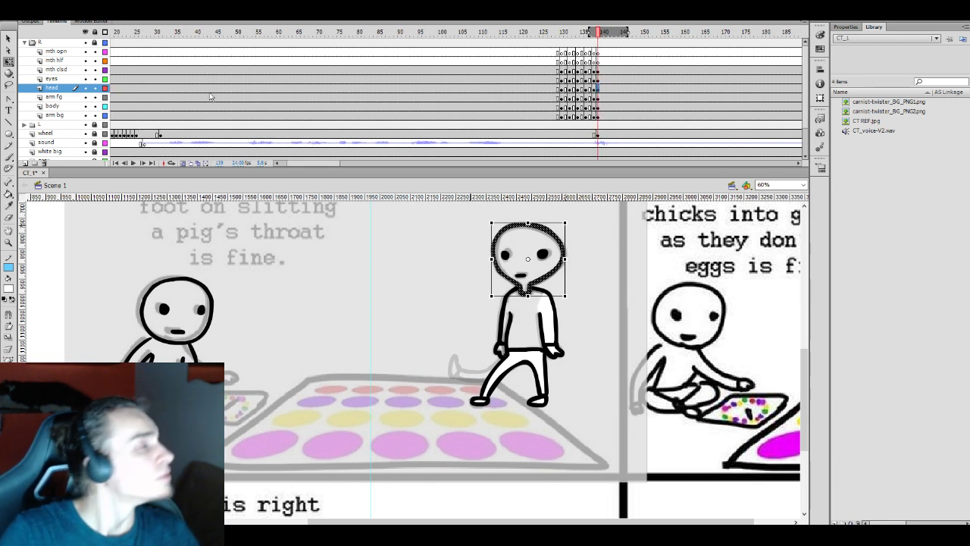
left_click(567, 97)
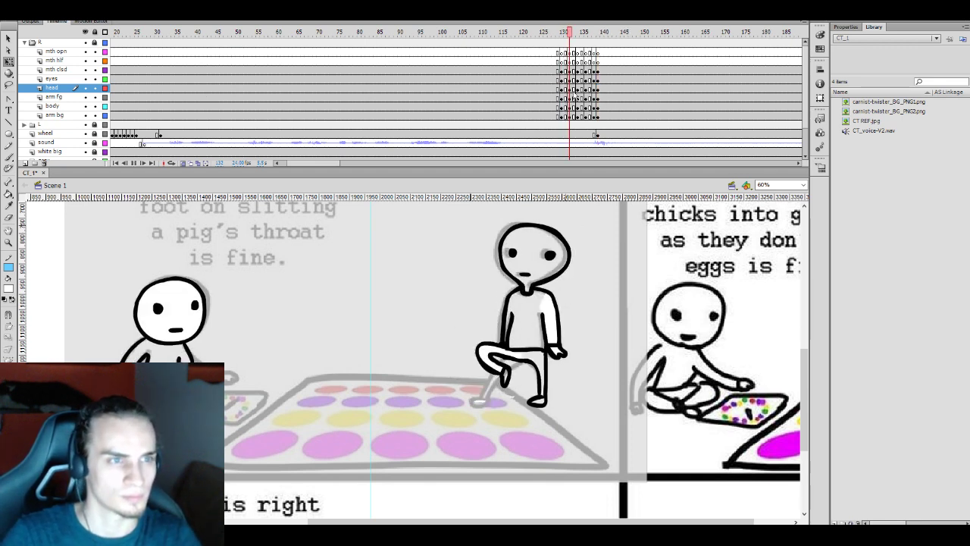
left_click(529, 78)
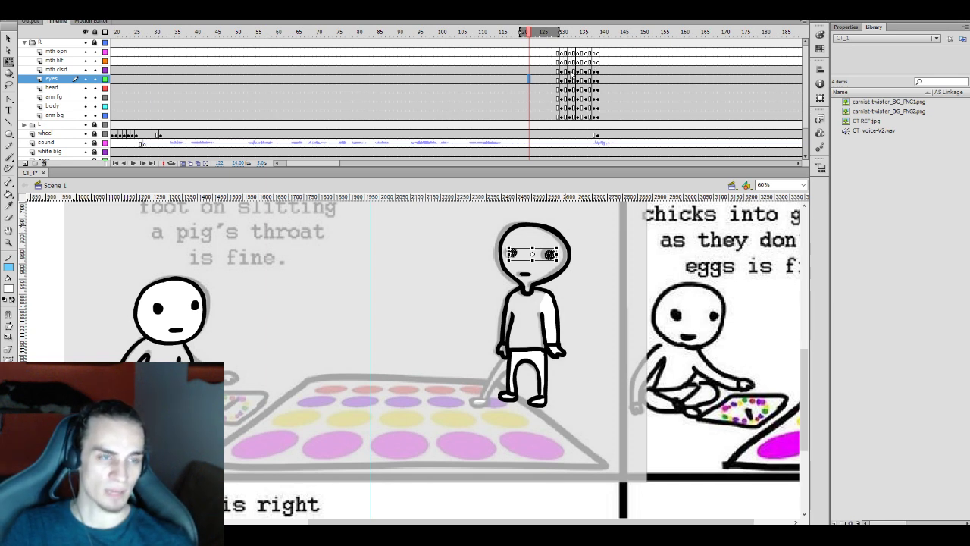
left_click(489, 80)
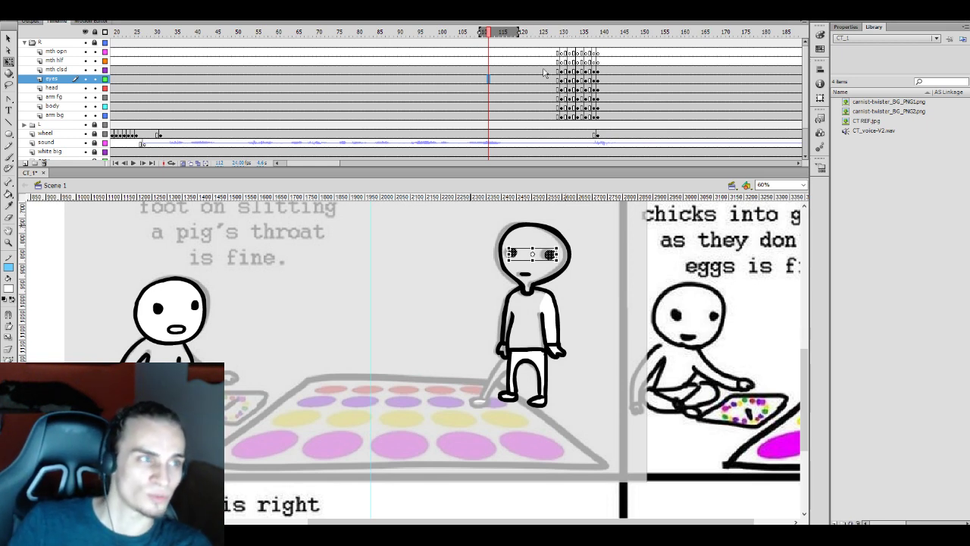
left_click(507, 106)
key("Return")
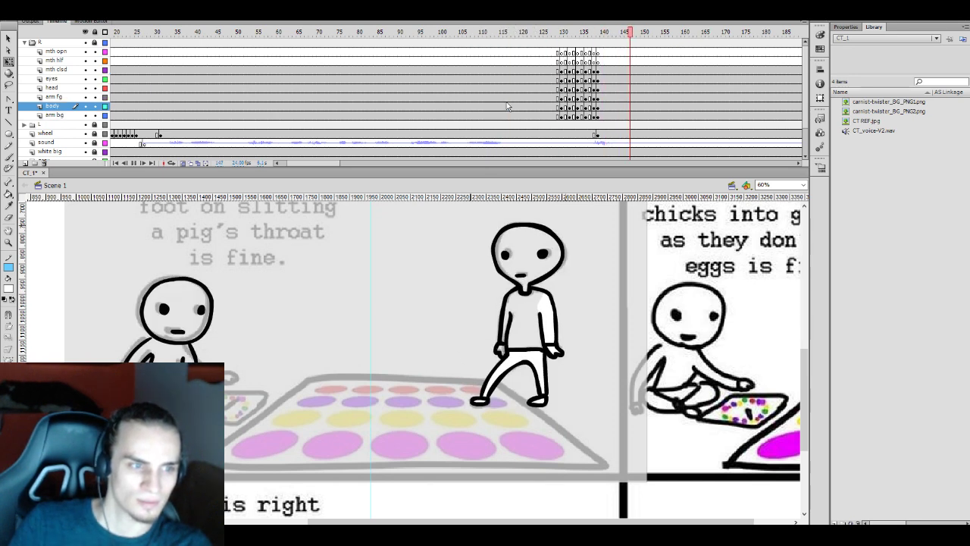
left_click(507, 106)
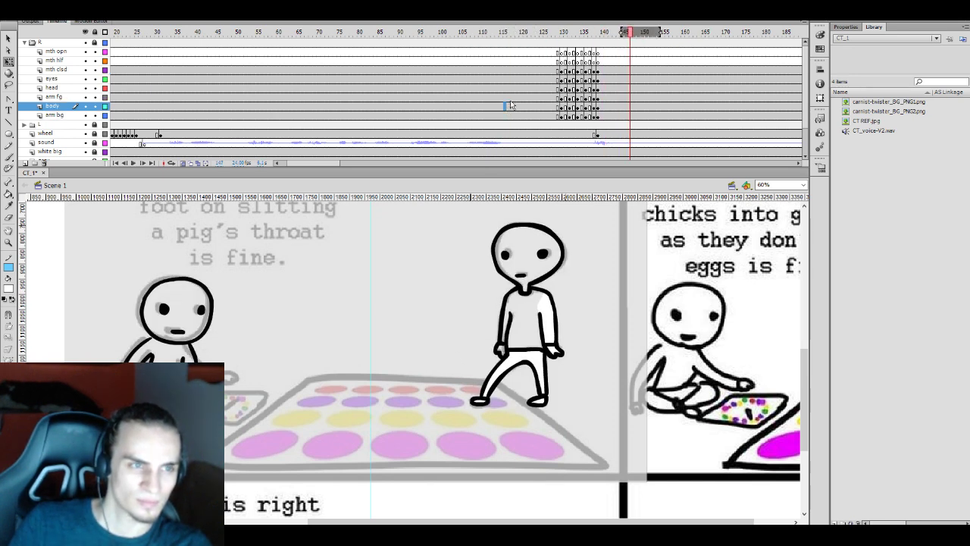
left_click(528, 106)
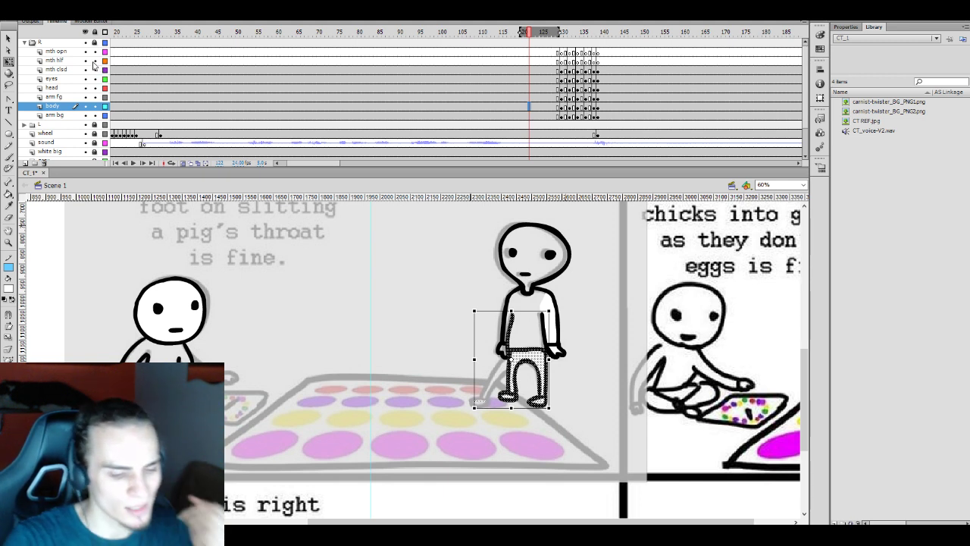
Save the document and save a new version of it as CT_2 in the CT folder
key("ctrl+s")
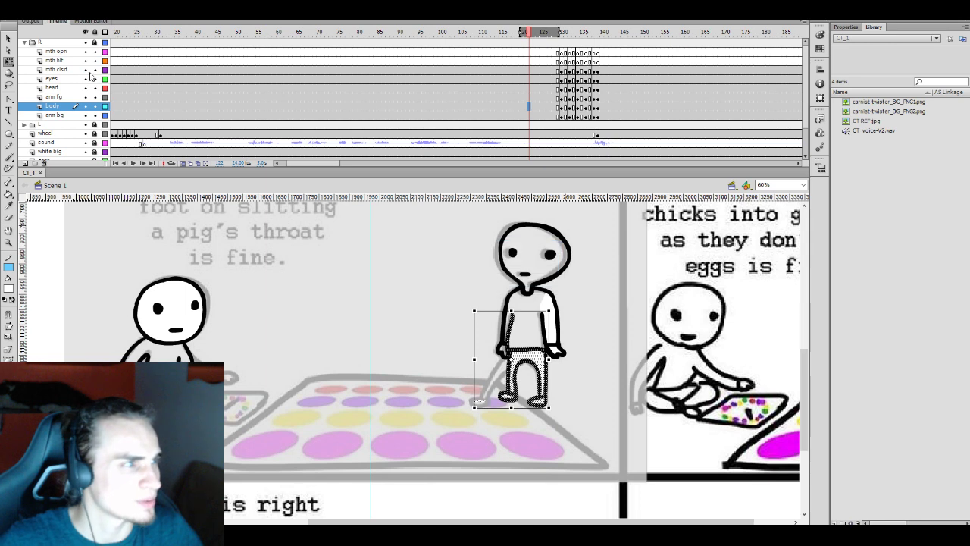
key("ctrl+shift+s")
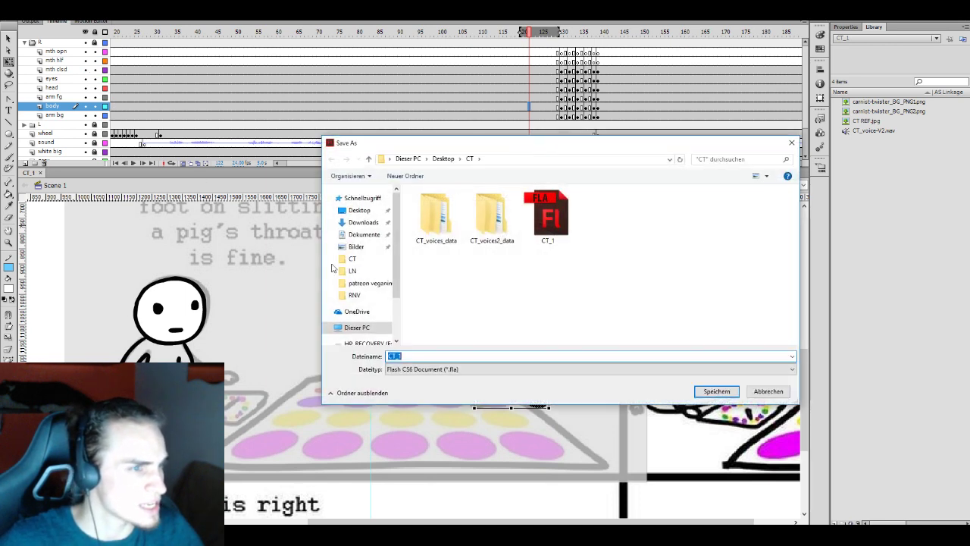
left_click(409, 356)
key("BackSpace")
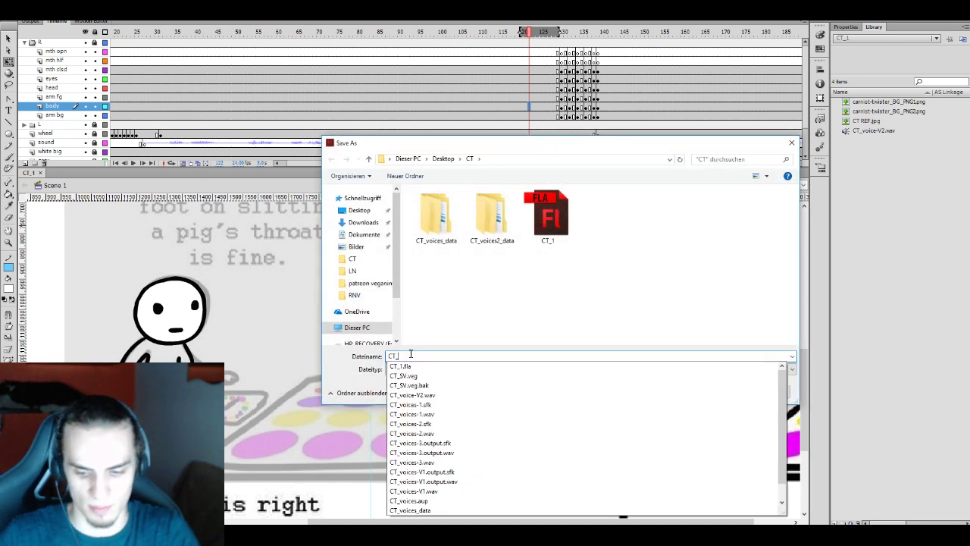
type("2")
key("Return")
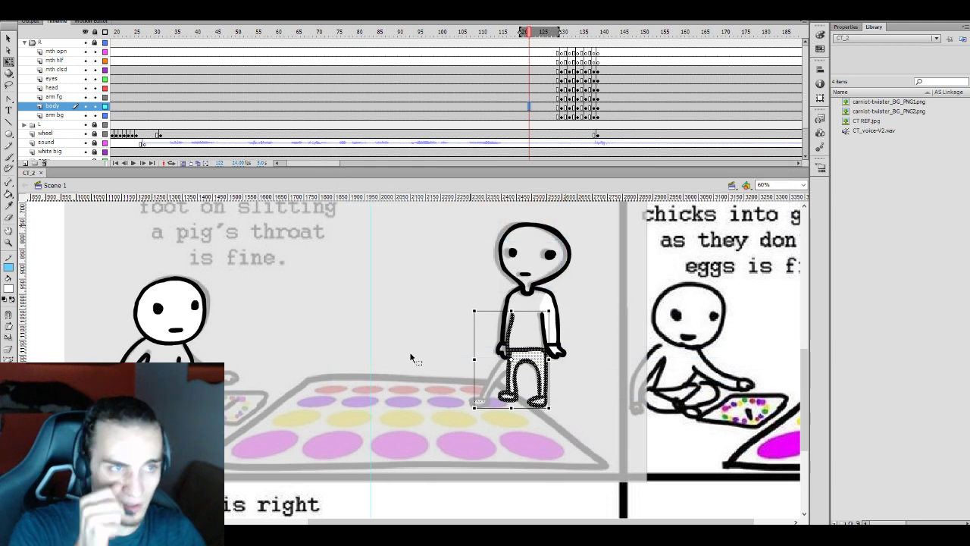
Go to frame 131 and turn off onion skinning
left_click(565, 69)
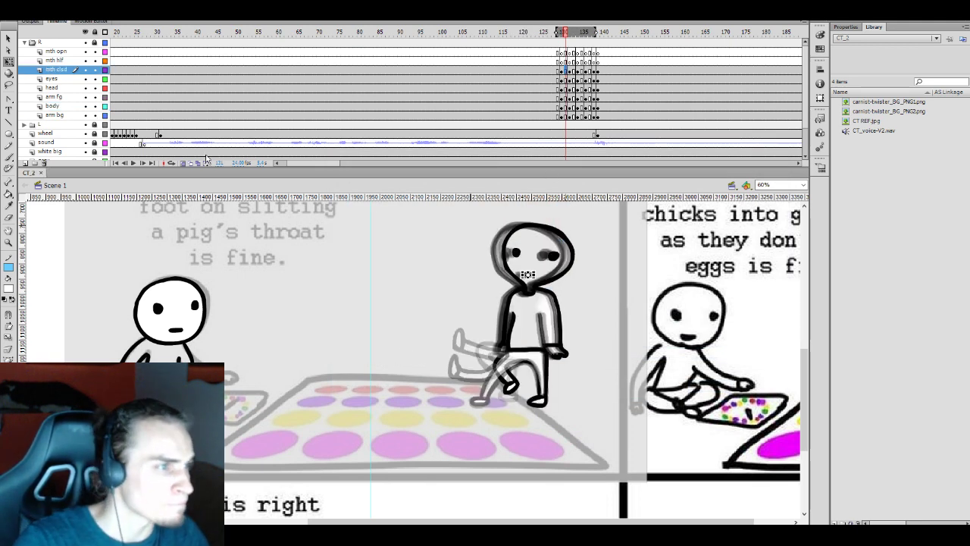
left_click_drag(599, 35, 574, 34)
left_click(183, 163)
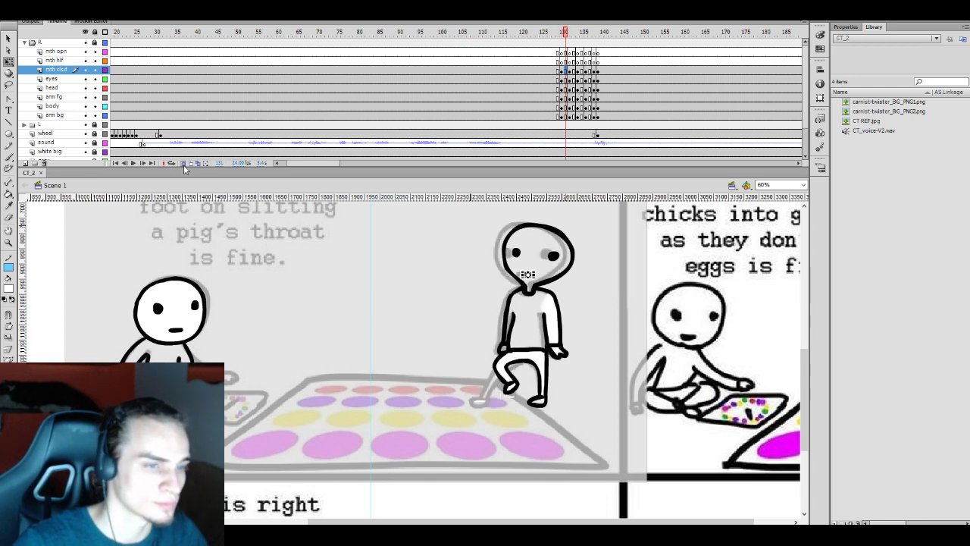
Review the kick without onion skins, checking the poses from about frame 126 through the end of the movement
key(".")
key(".")
key(".")
key(".")
key(".")
key(".")
key(".")
key(".")
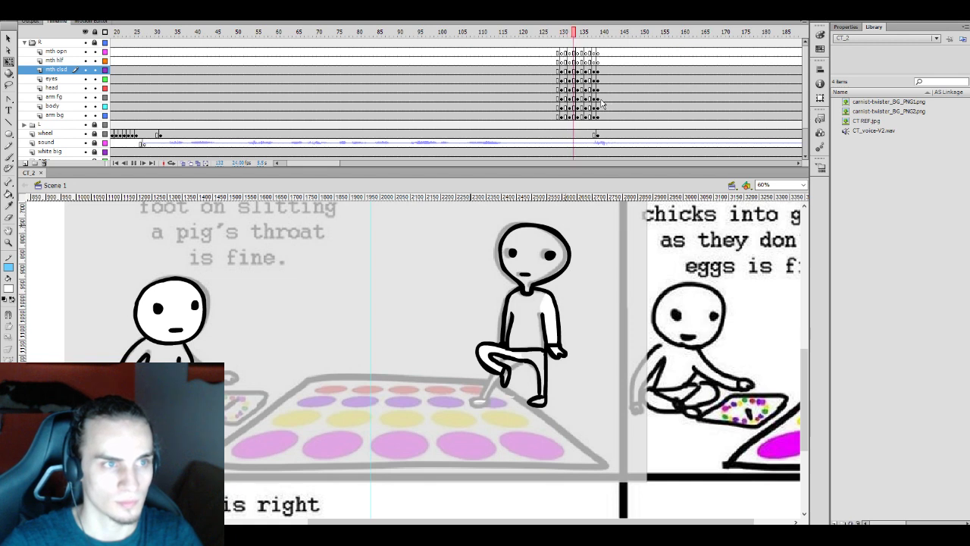
left_click(546, 88)
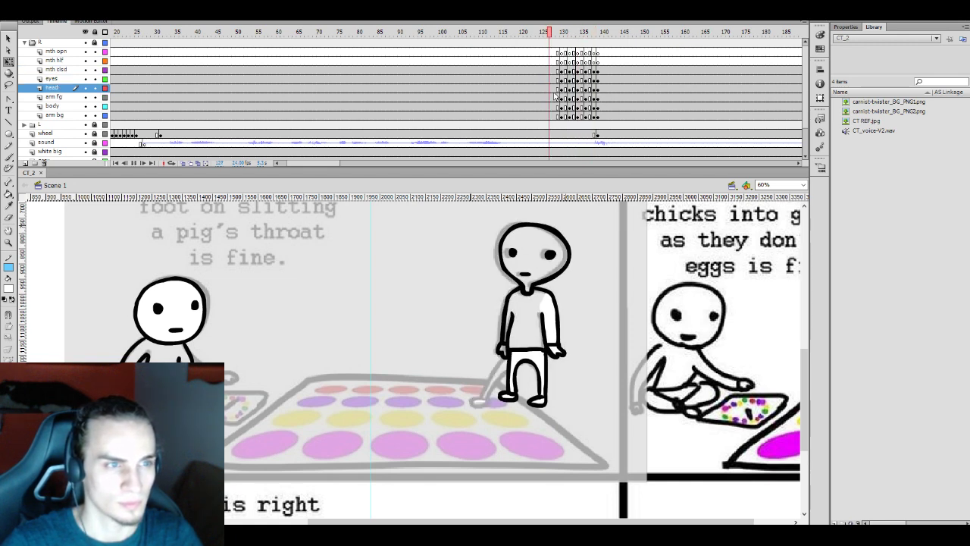
key(".")
key(".")
key(".")
key(".")
key(".")
key(".")
At 80% zoom, draw a small black oval mouth outline beside the right-hand character with the Brush on the mth hlf layer at frame 131
left_click(565, 69)
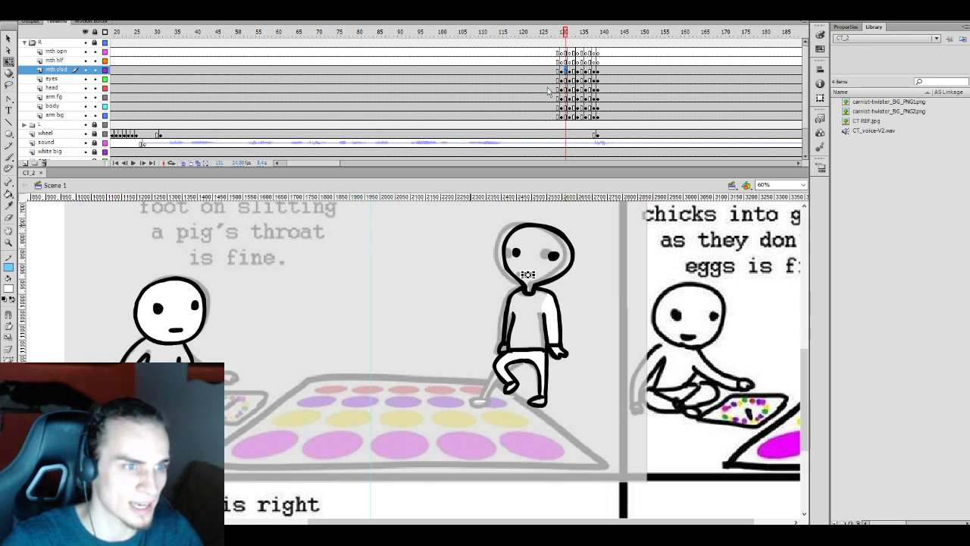
left_click(564, 61)
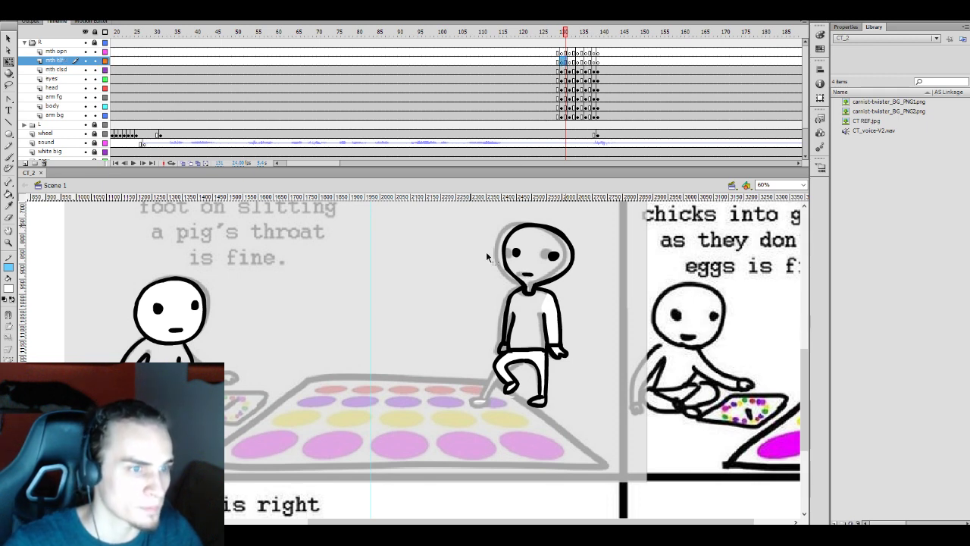
key("b")
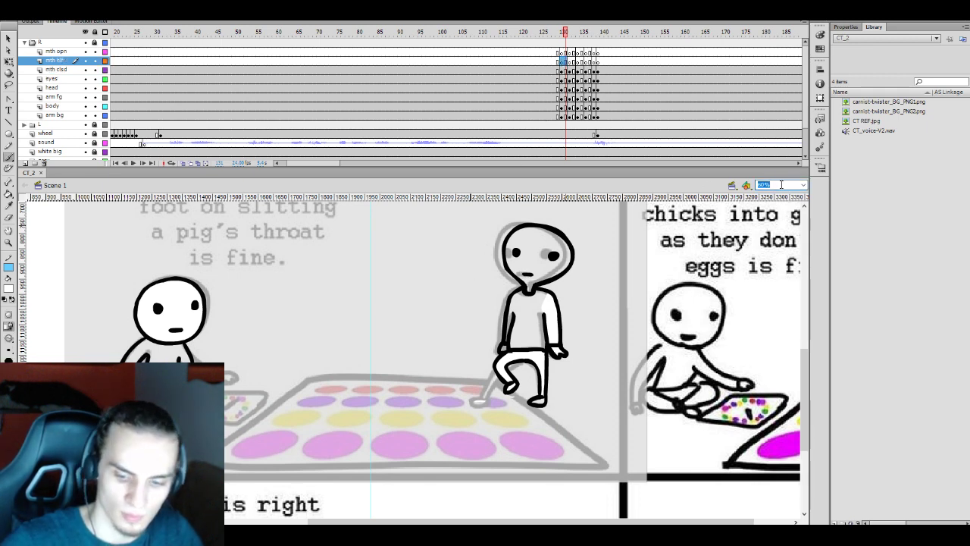
type("80")
key("Return")
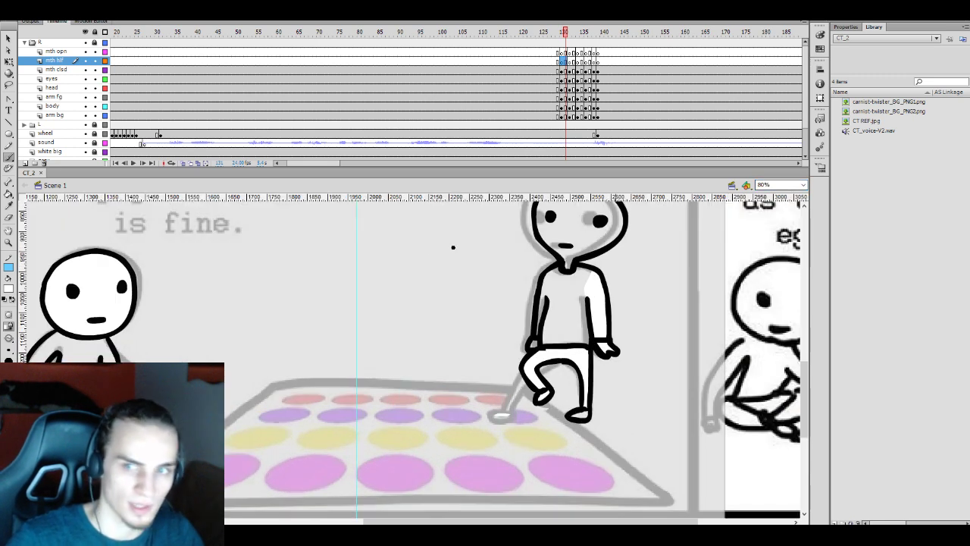
left_click(492, 267)
key("q")
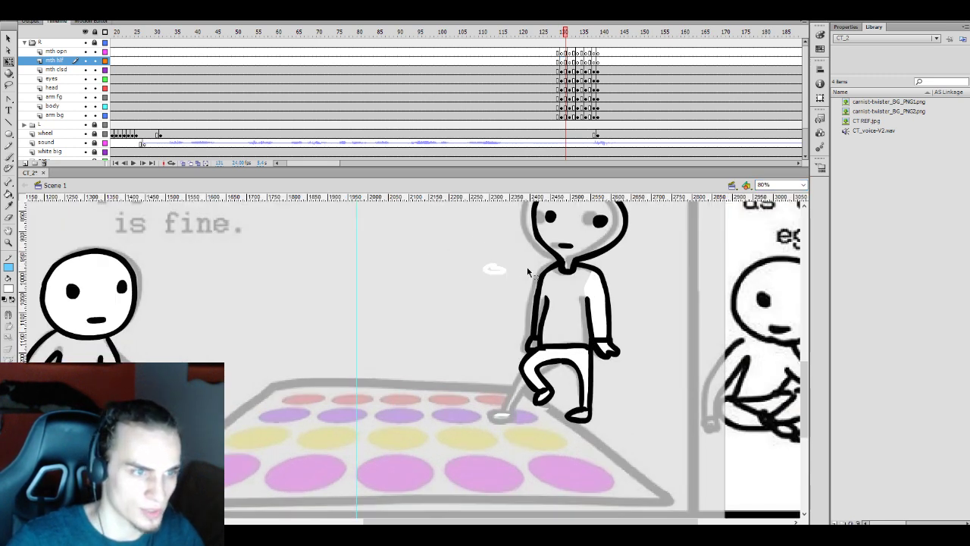
key("b")
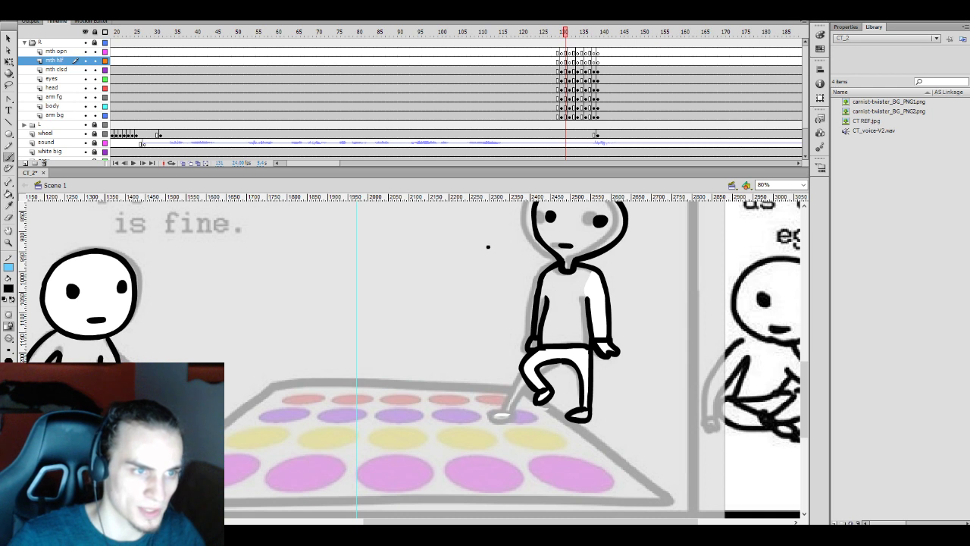
left_click_drag(473, 256, 497, 256)
key("ctrl+z")
key("ctrl+z")
key("v")
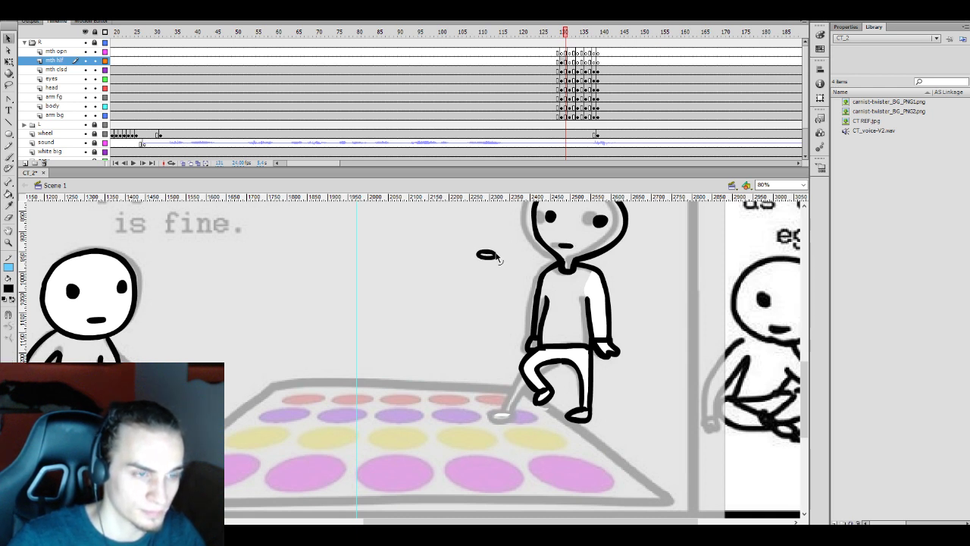
Move the oval half-open mouth onto the right-hand character's face, over the closed mouth at frame 130
left_click(495, 255)
left_click(562, 70)
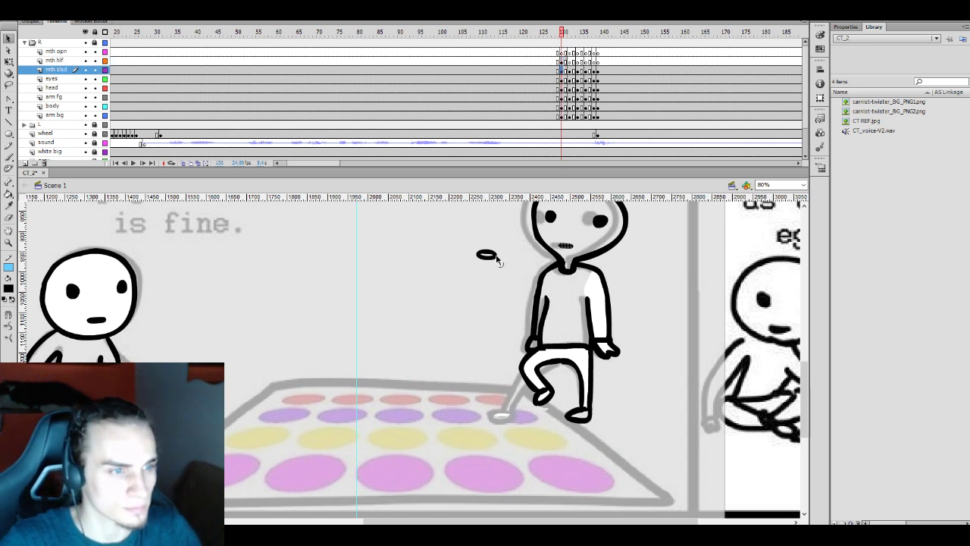
left_click_drag(496, 260, 580, 248)
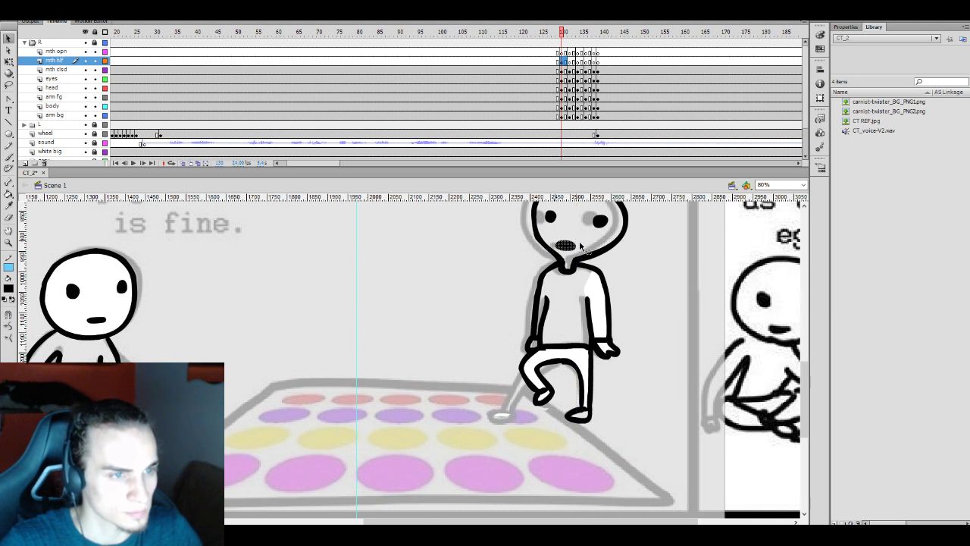
Recolour the closed mouth on the mth clsd layer at frame 130 with a light blue fill
left_click(561, 69)
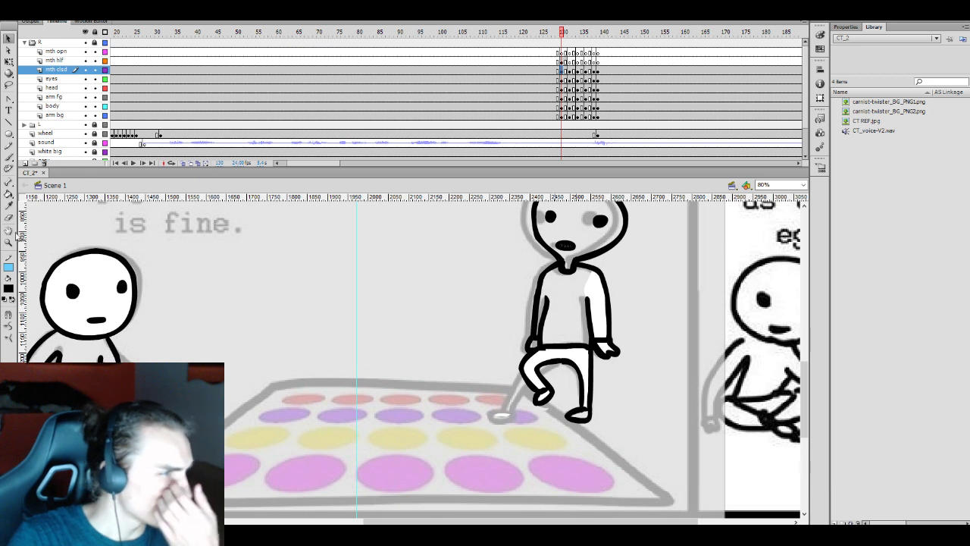
left_click(9, 266)
key("Escape")
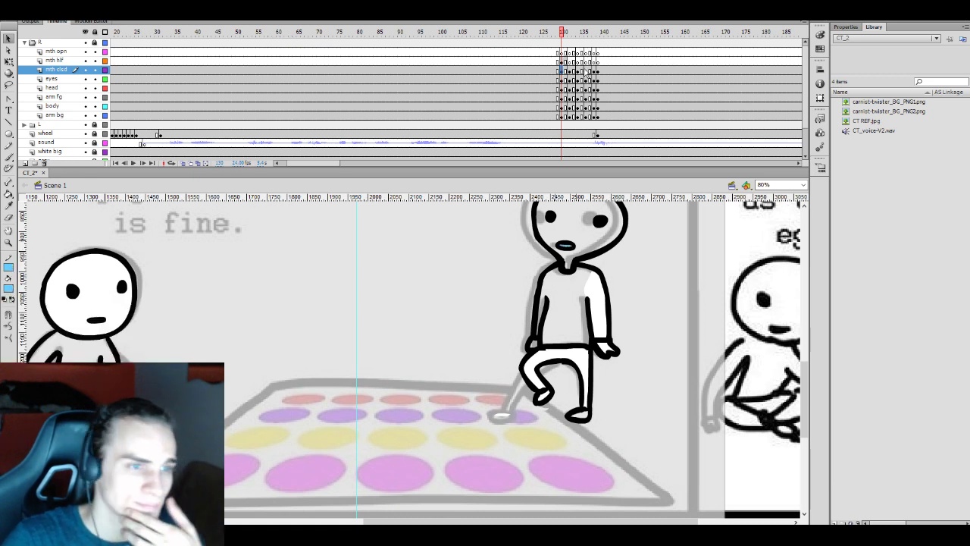
Fill the closed mouth light blue with the Paint Bucket at frames 132, 137 and 138 of the mth clsd layer
key("period")
key("period")
key("k")
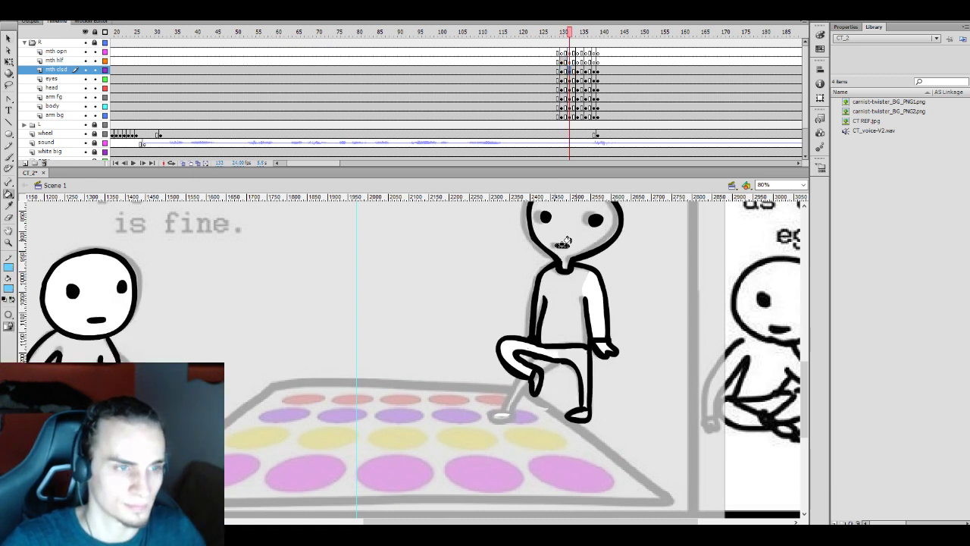
left_click(559, 245)
key("period")
key("period")
key("period")
key("period")
key("period")
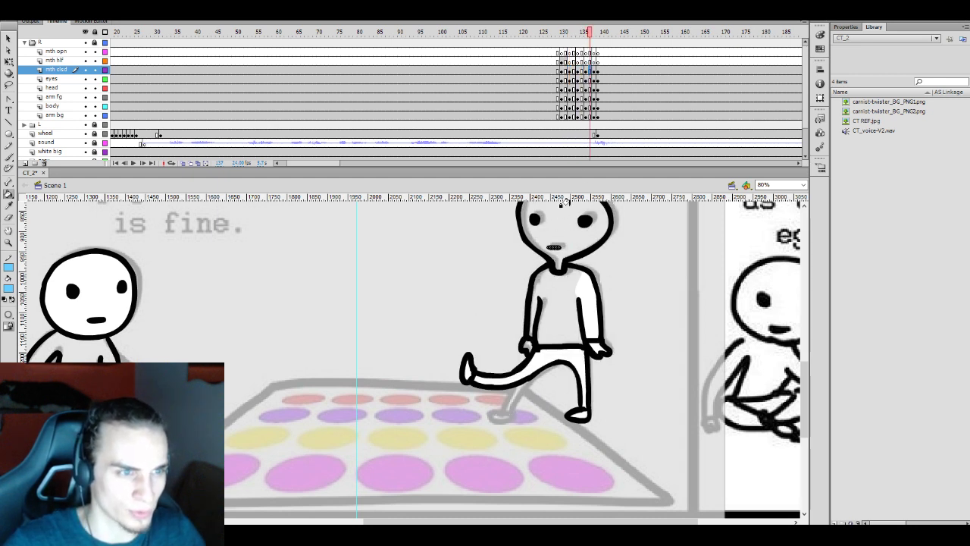
left_click(555, 246)
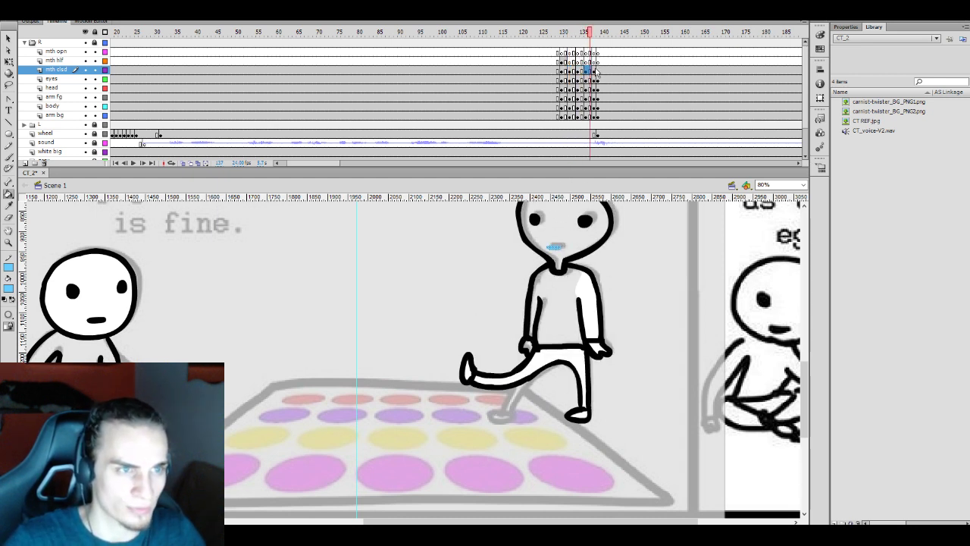
left_click(596, 71)
left_click(556, 248)
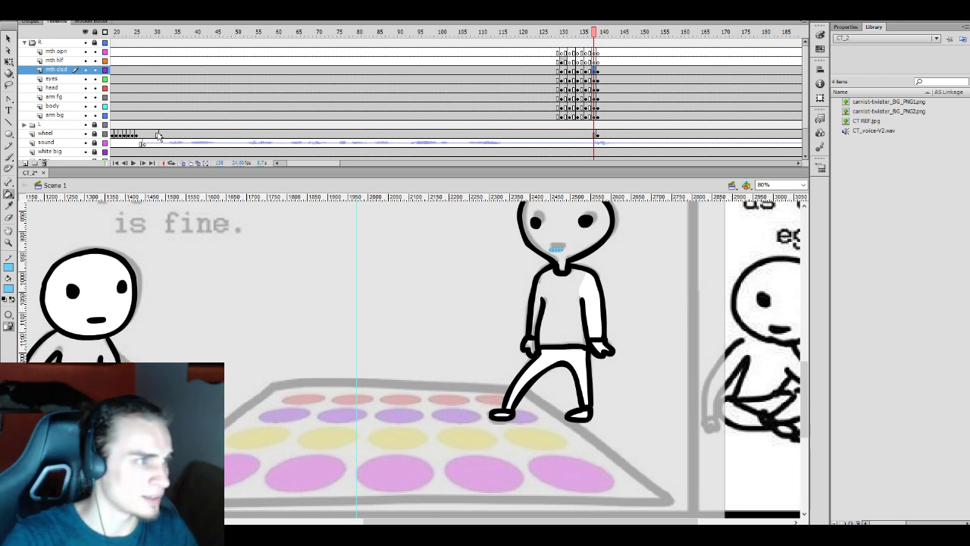
Reuse the frame 131 half-open mouth at frame 133 of the mth hlf layer, align it with the face and play back the animation
left_click(565, 61)
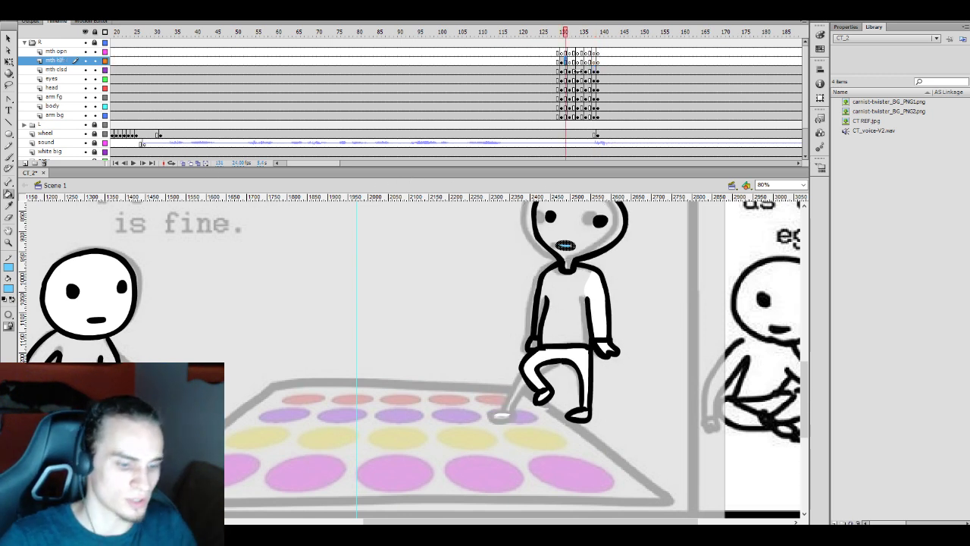
key("q")
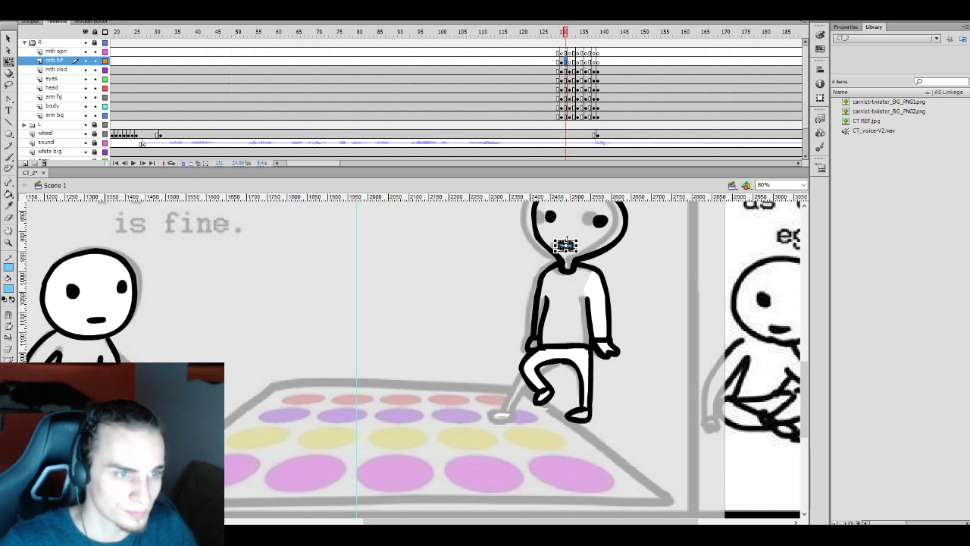
key("period")
key("period")
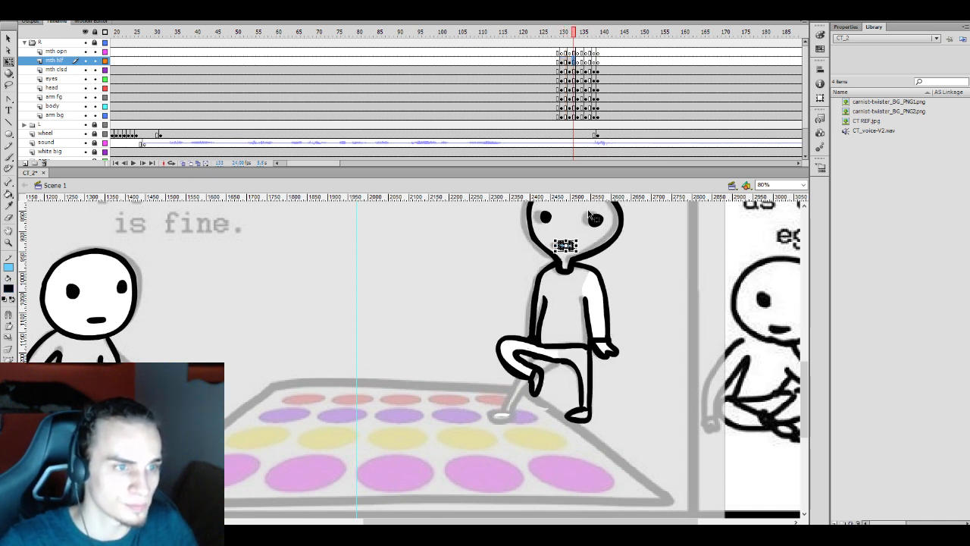
key("comma")
key("period")
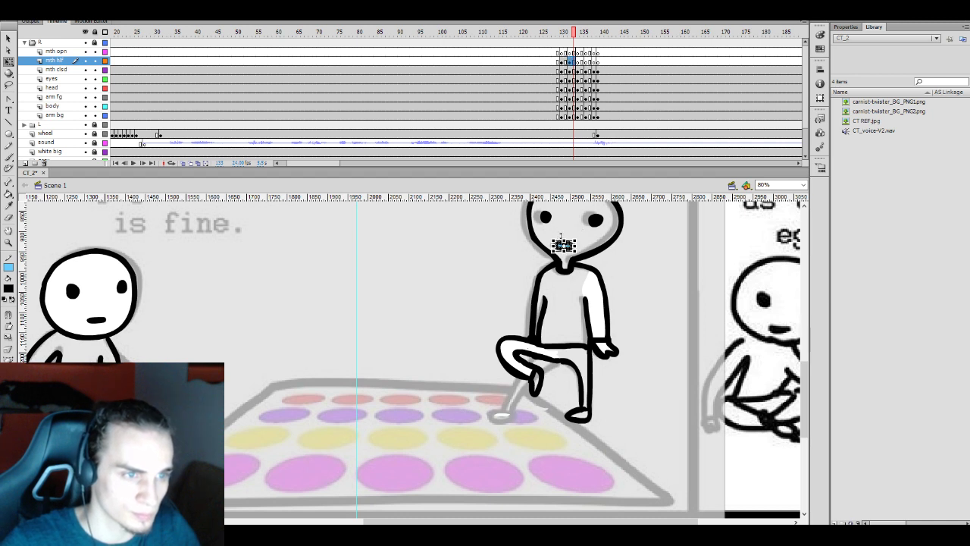
left_click(581, 198)
left_click(567, 244)
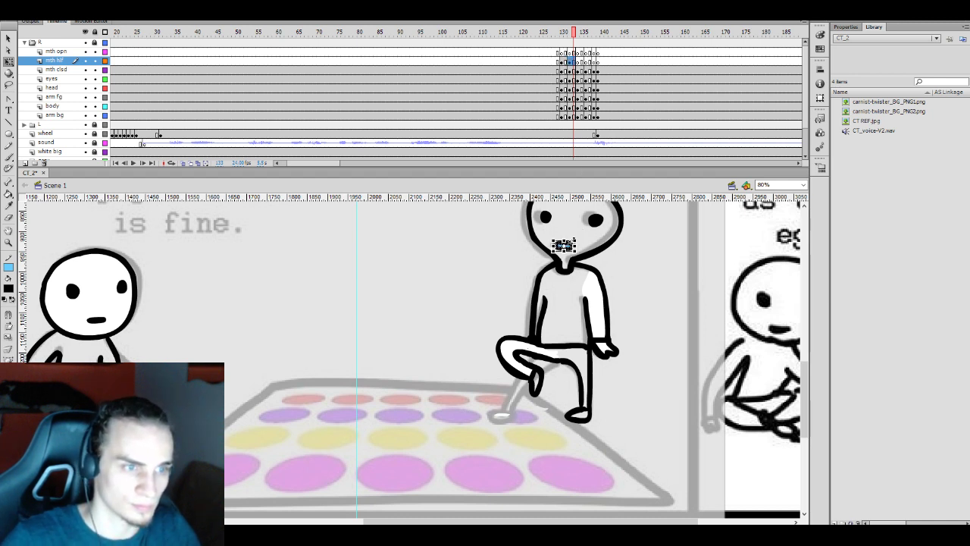
key("comma")
key("comma")
key("comma")
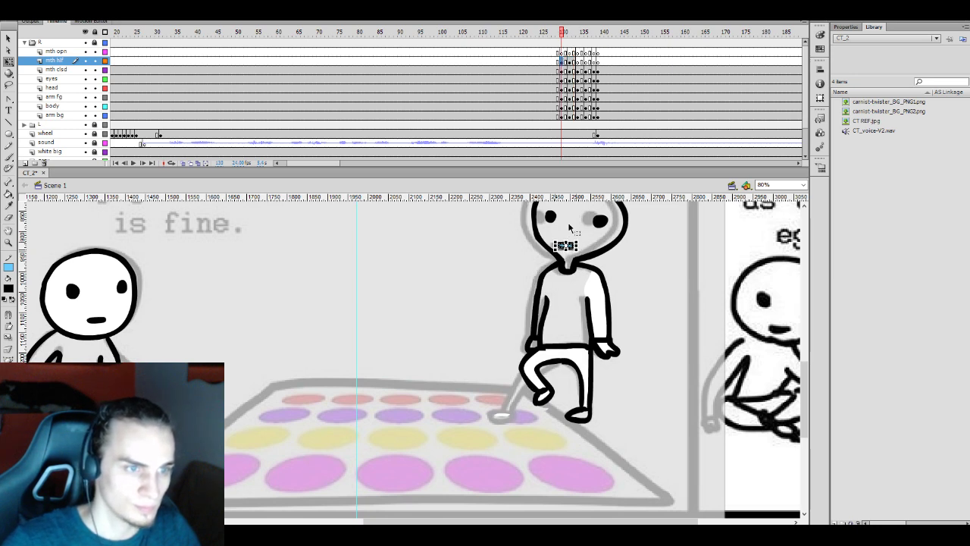
left_click(561, 78)
key("Return")
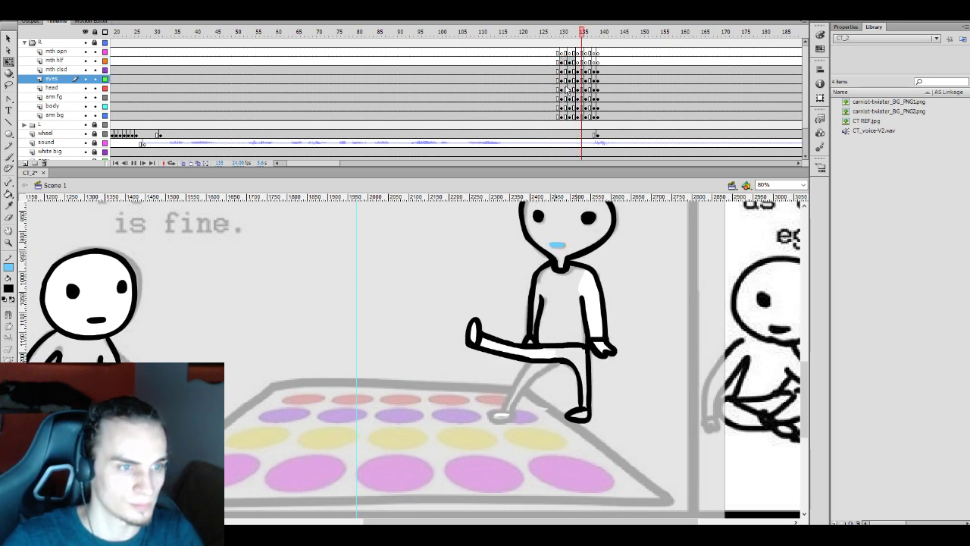
Copy the half-open mouth to frame 134 of the mth hlf layer, shift it slightly left and up, and rotate it -4°
mouse_move(572, 61)
left_mouse_down()
mouse_move(601, 64)
mouse_move(585, 67)
left_mouse_up()
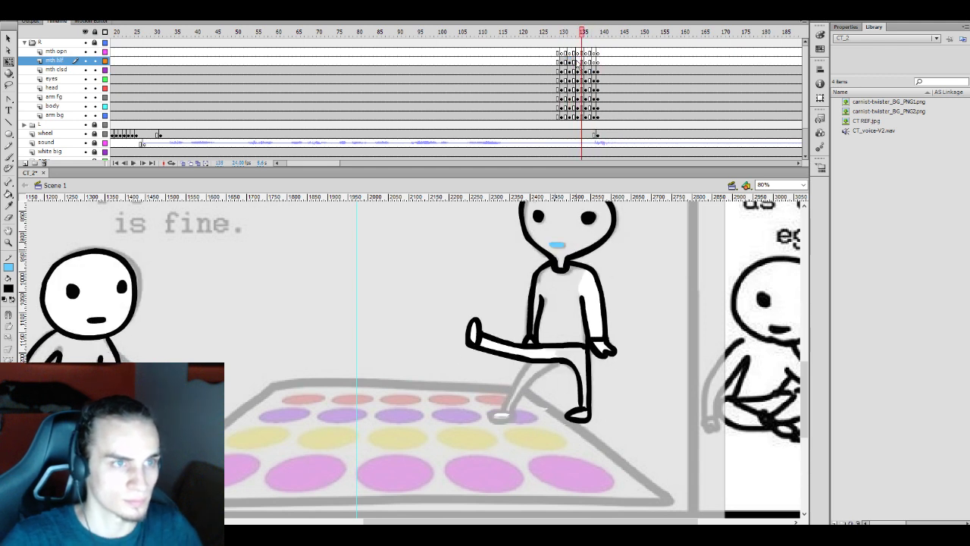
left_click(573, 60)
left_click(577, 60)
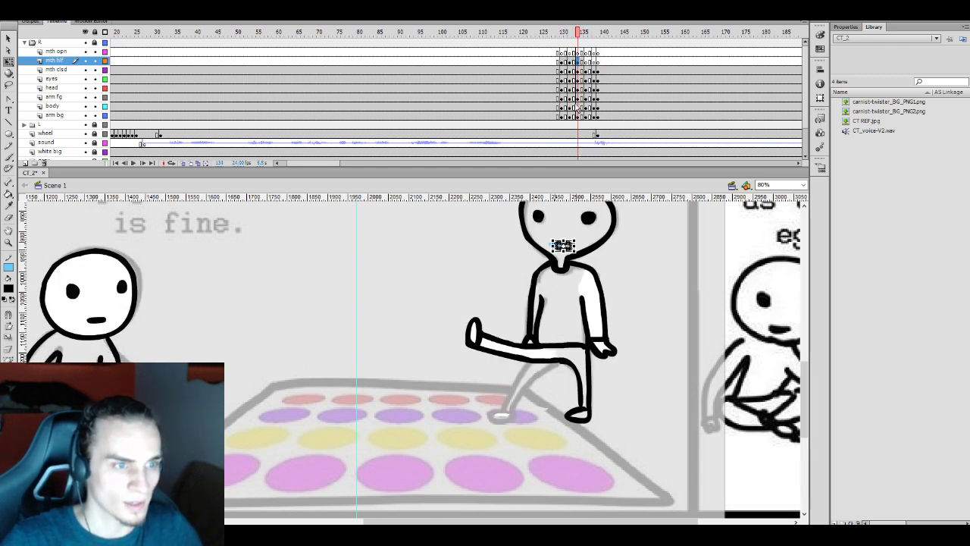
key("Left")
key("Left")
key("Left")
key("Left")
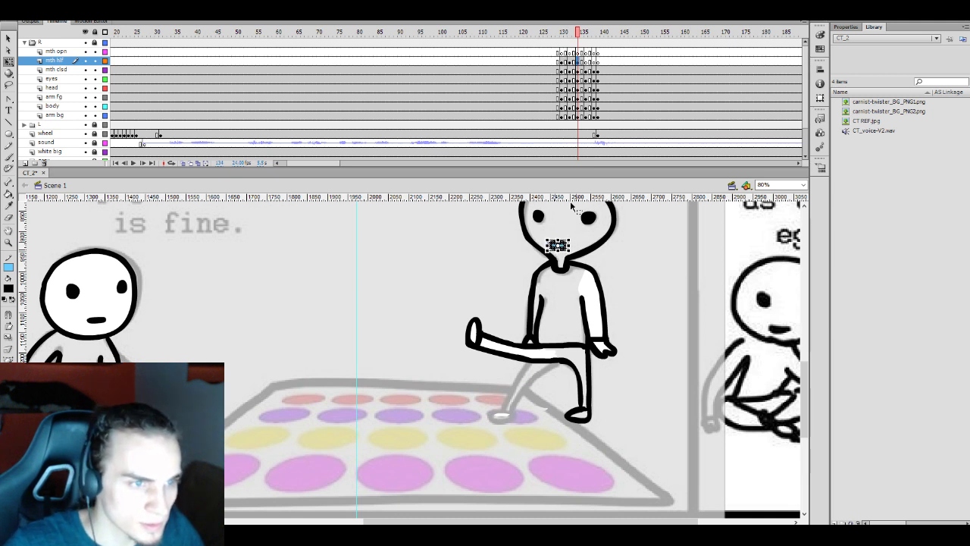
key("Up")
key("Up")
key("Up")
left_click(567, 248)
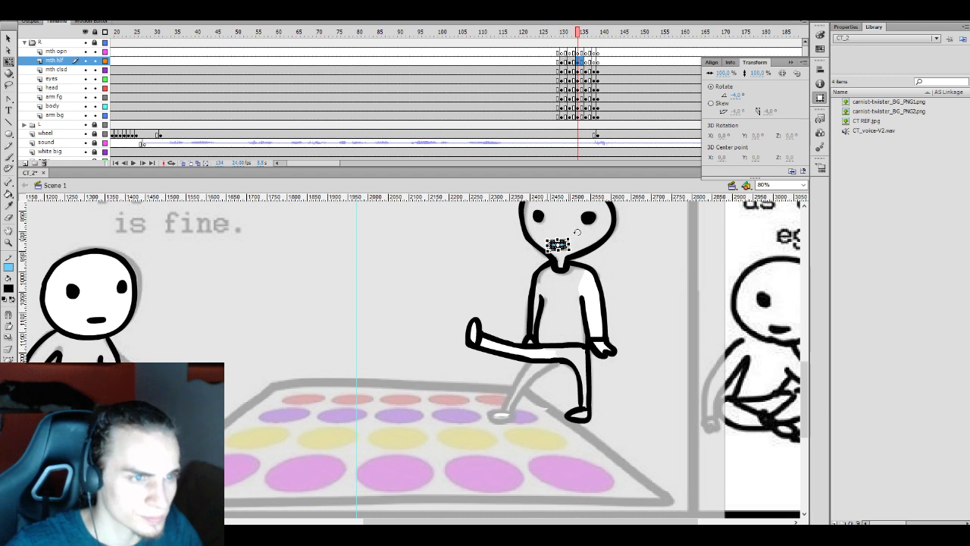
key("ctrl+t")
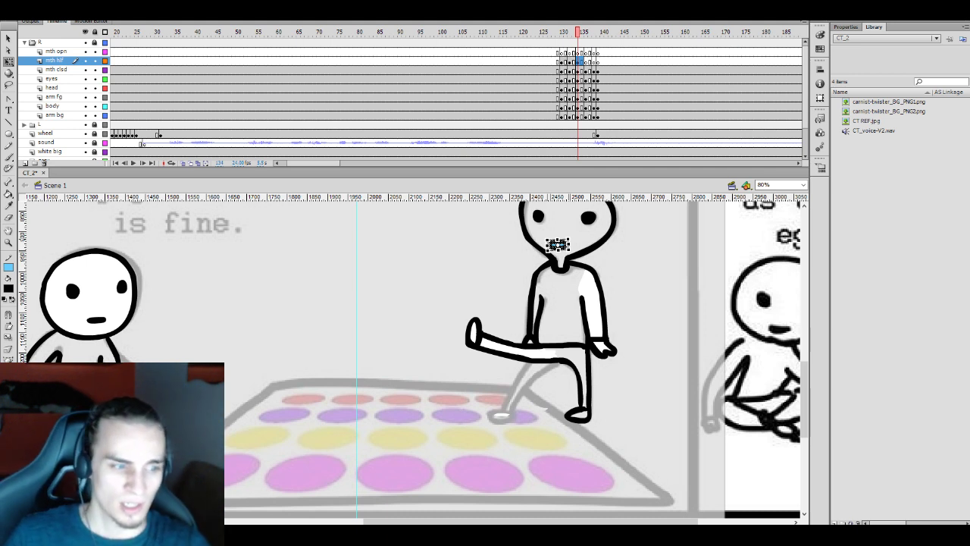
Copy the half-open mouth to frame 135 of the mth hlf layer and check its fit on the face by playing the animation
left_click(559, 53)
left_click_drag(564, 61, 582, 68)
left_click(519, 232)
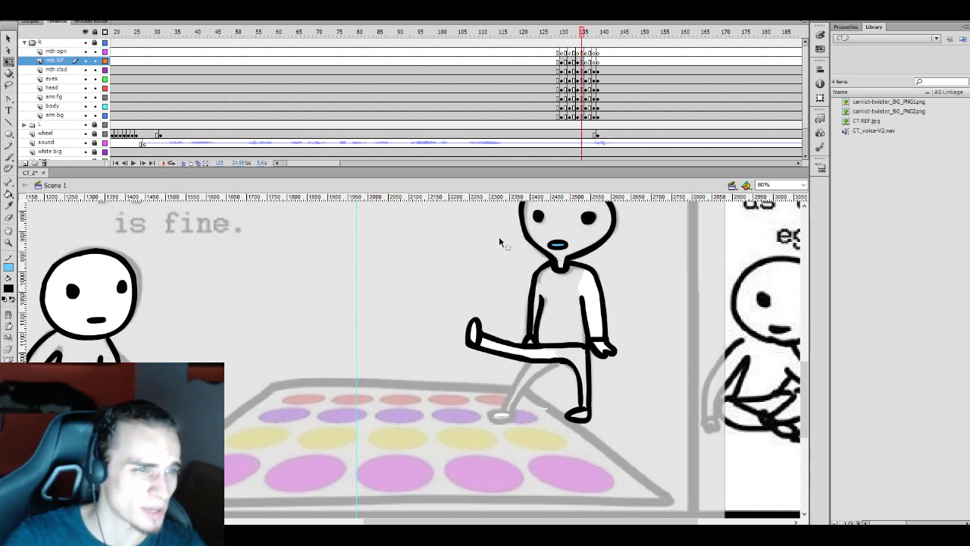
left_click(561, 246)
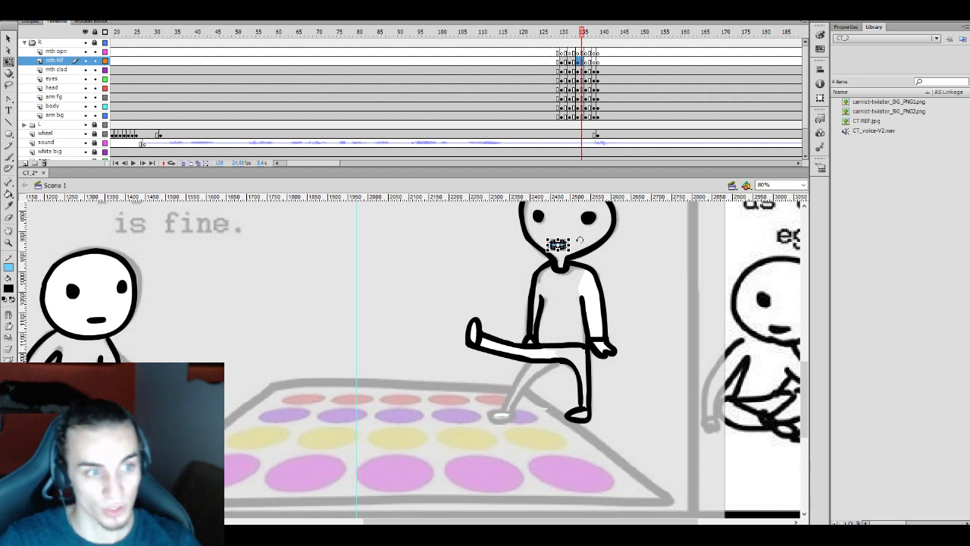
left_click(658, 255)
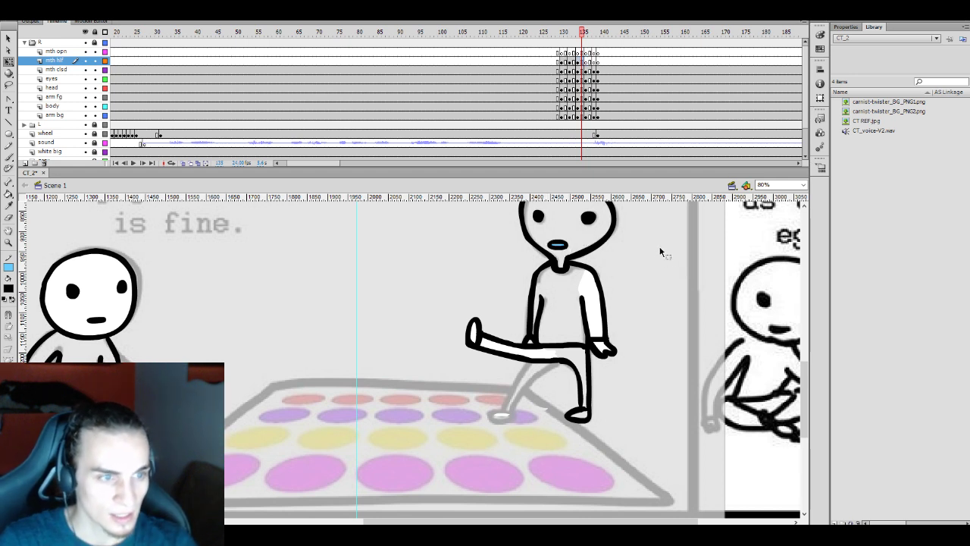
left_click(559, 244)
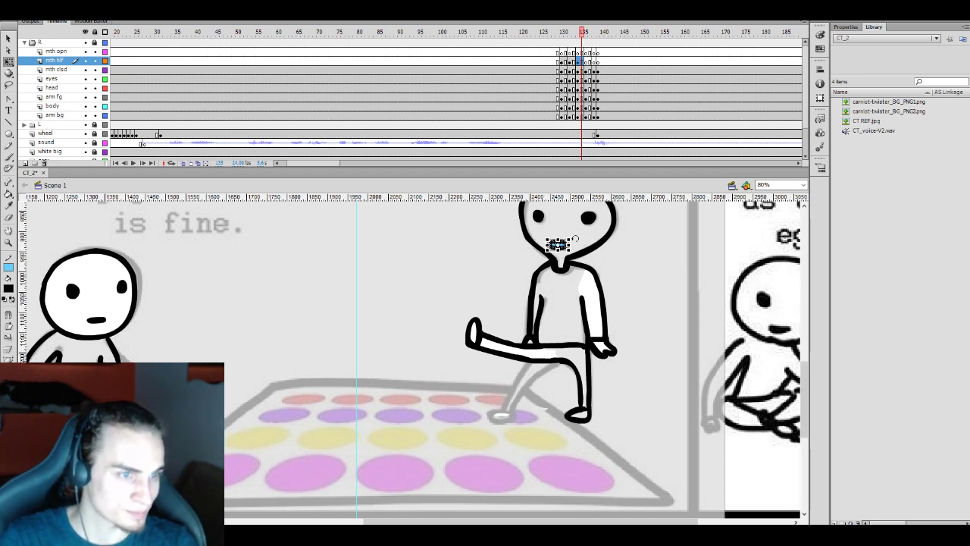
left_click(540, 69)
key("Return")
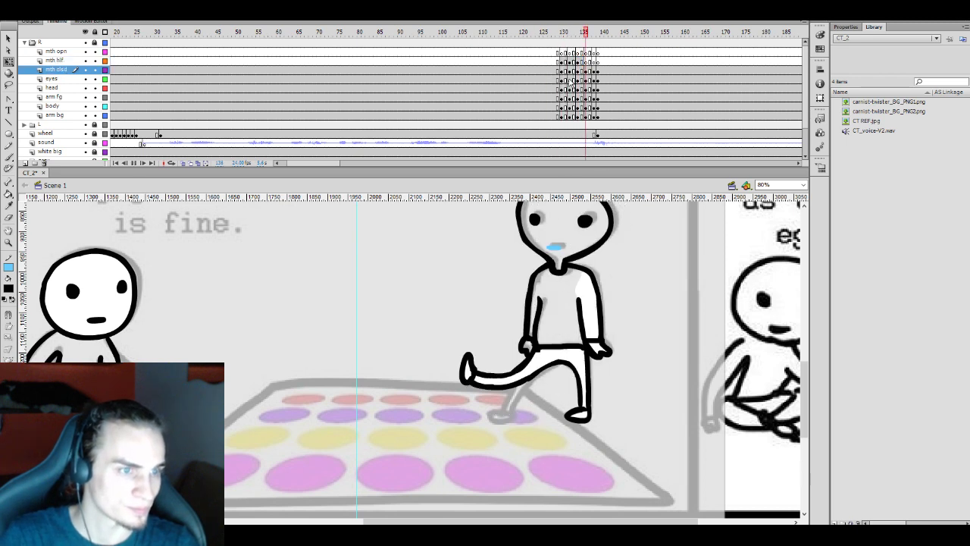
left_click(577, 61)
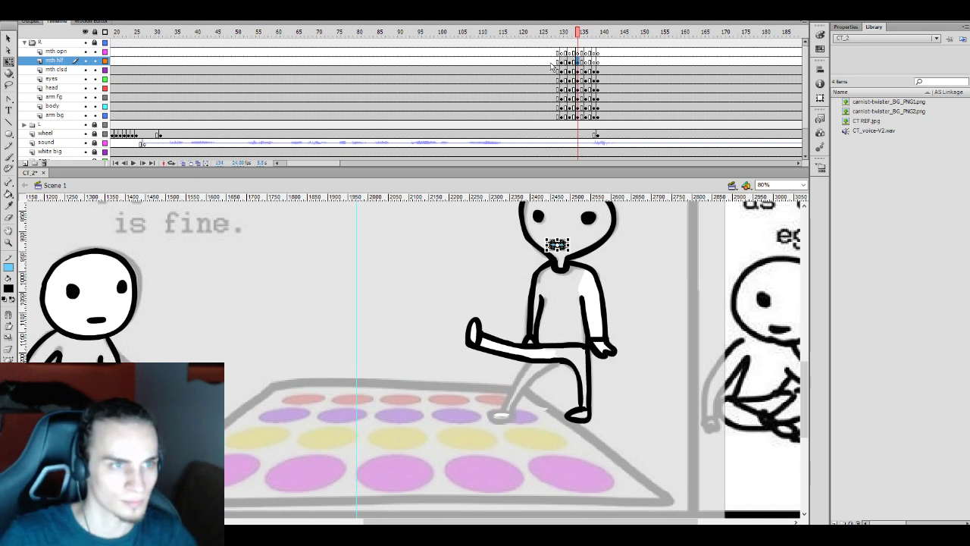
Draw a black open-mouth outline around the light blue closed mouth with the Brush at frame 136 of the mth opn layer
left_click(585, 51)
key("b")
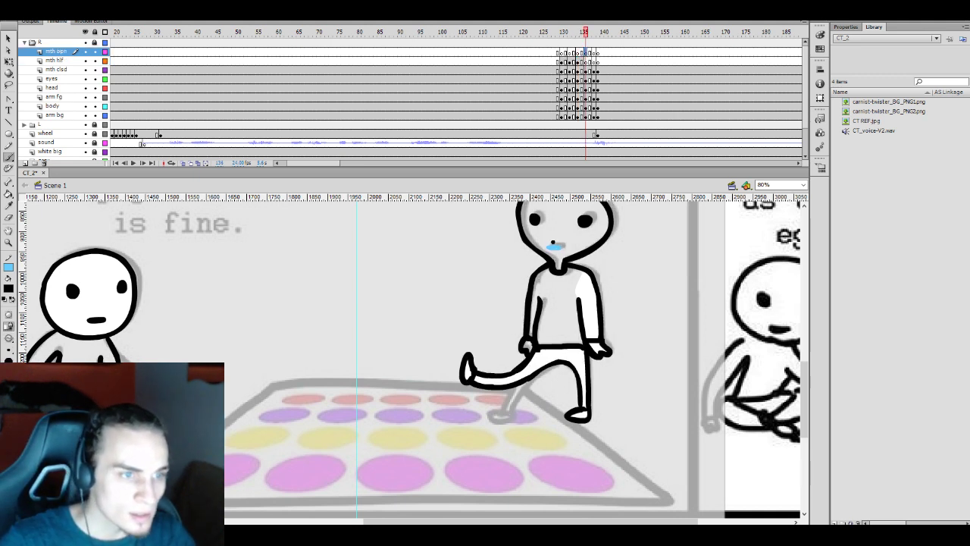
mouse_move(560, 246)
left_mouse_down()
mouse_move(545, 250)
mouse_move(562, 242)
left_mouse_up()
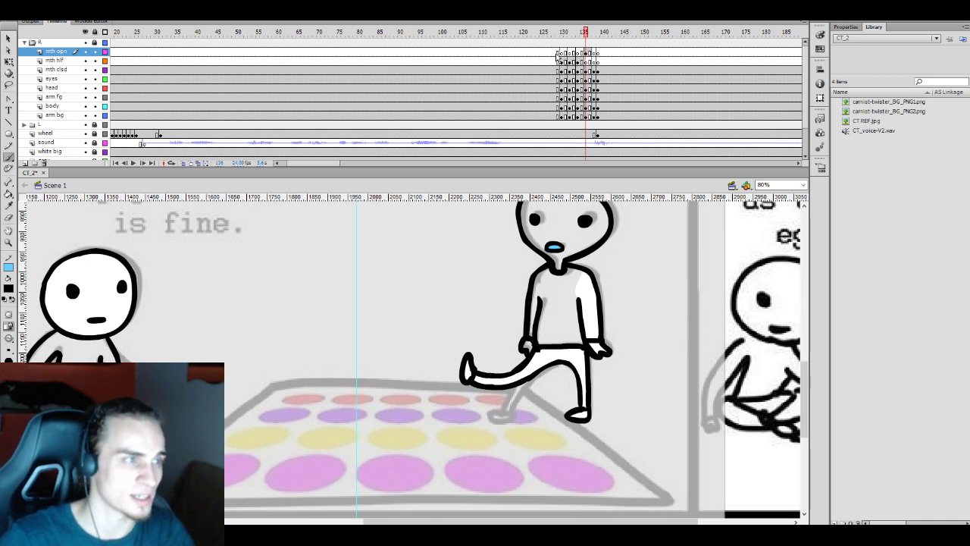
Reuse the open mouth at frame 137 of the mth opn layer, reshape it with a larger opening and play back the animation
left_click(590, 53)
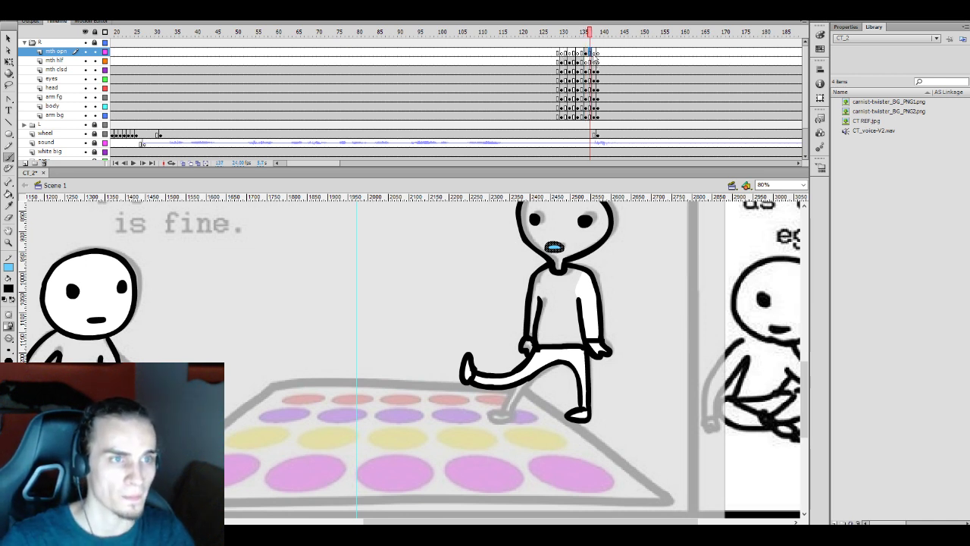
left_click(594, 52)
left_click(595, 61)
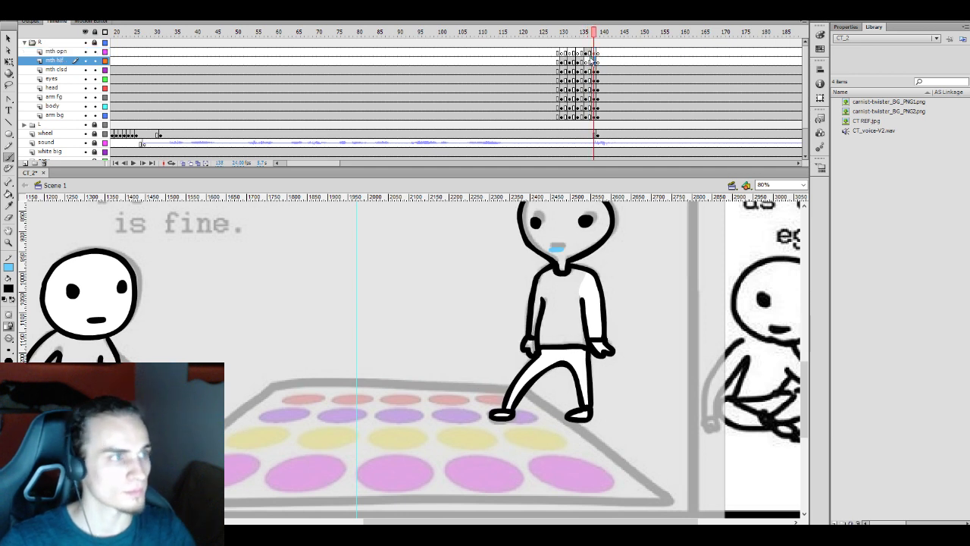
left_click(591, 52)
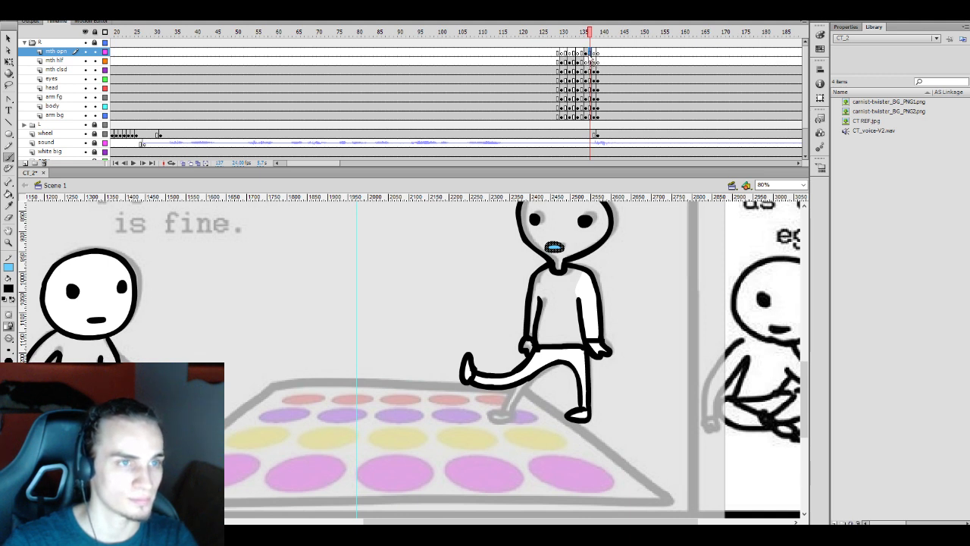
key("q")
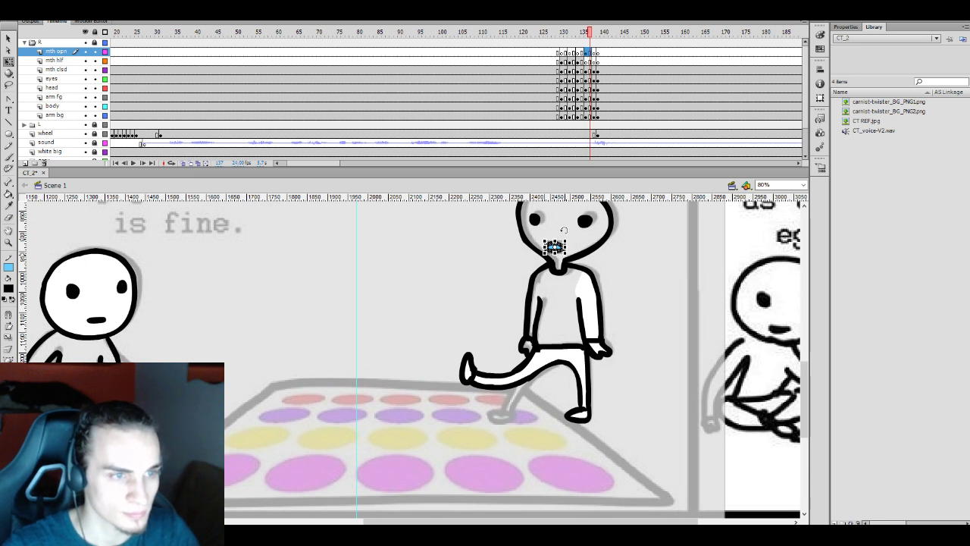
left_click(556, 250)
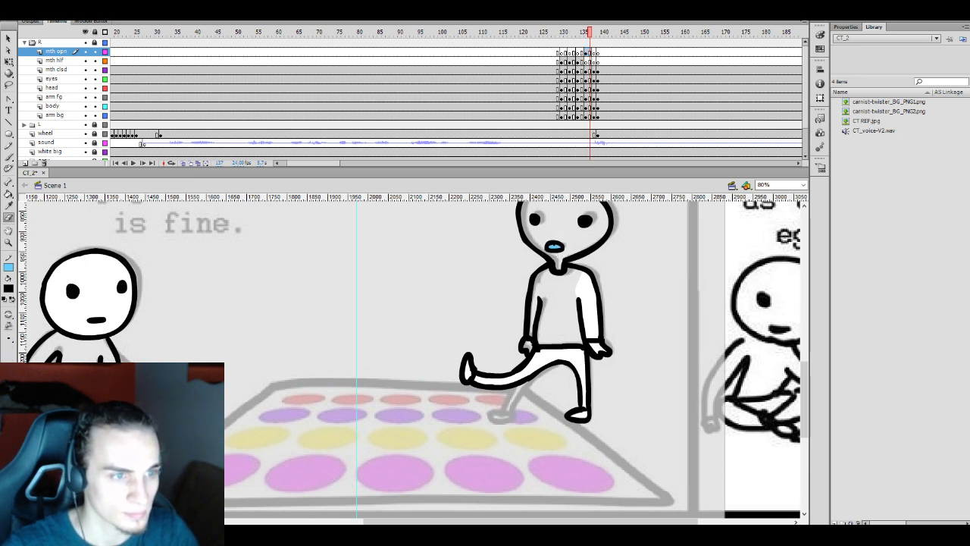
key("v")
left_click(555, 254)
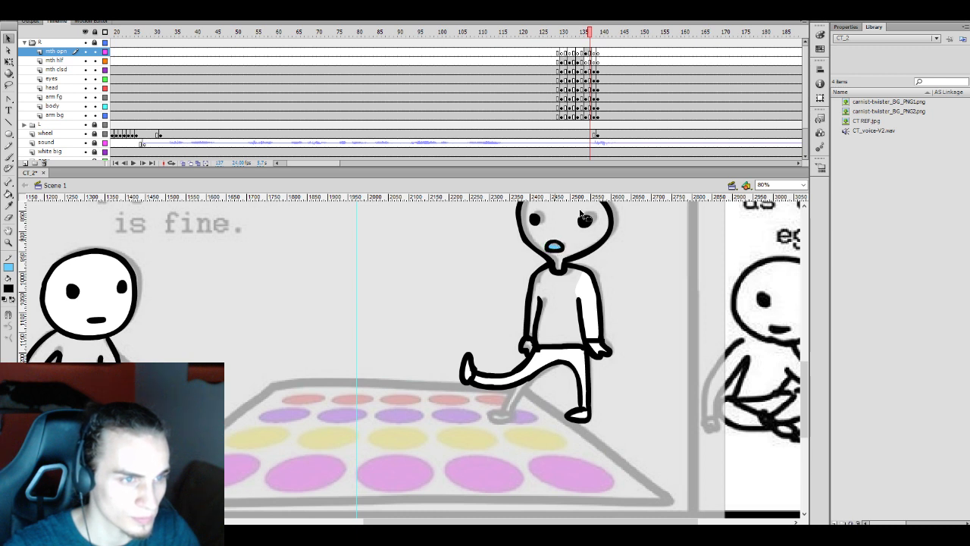
left_click(556, 247)
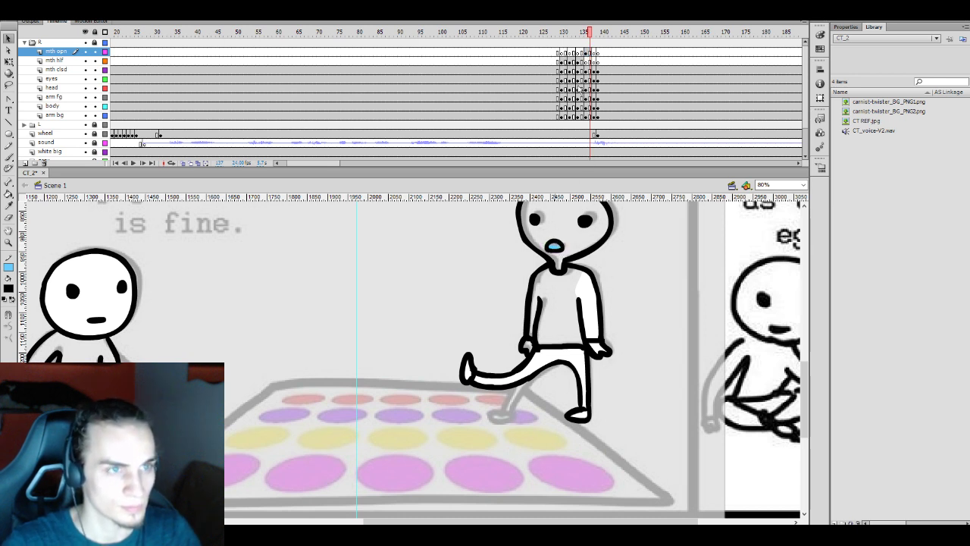
left_click(543, 87)
key("Return")
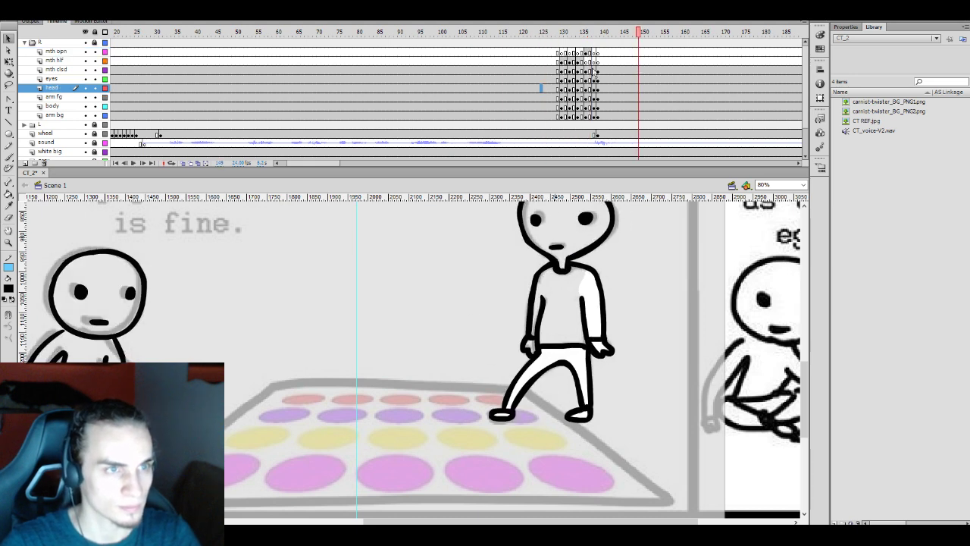
Copy the half-open mouth from frame 135 to frame 138 of mth hlf, move it down over the closed mouth and play it back
left_click(582, 61)
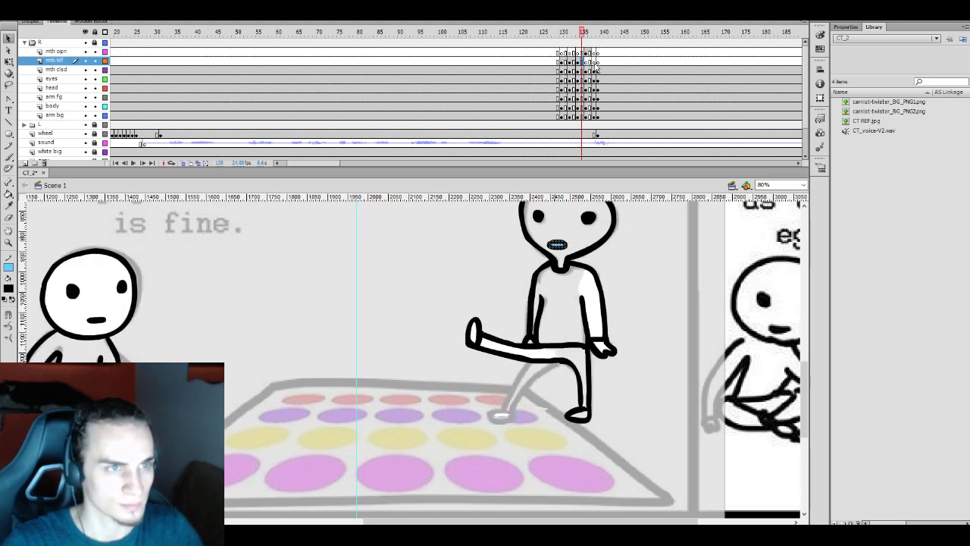
left_click(594, 60)
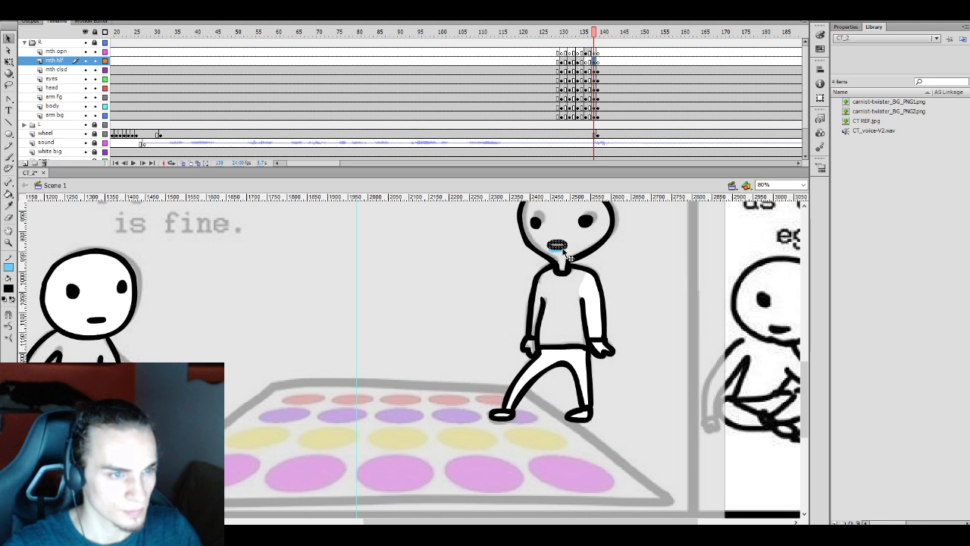
key("q")
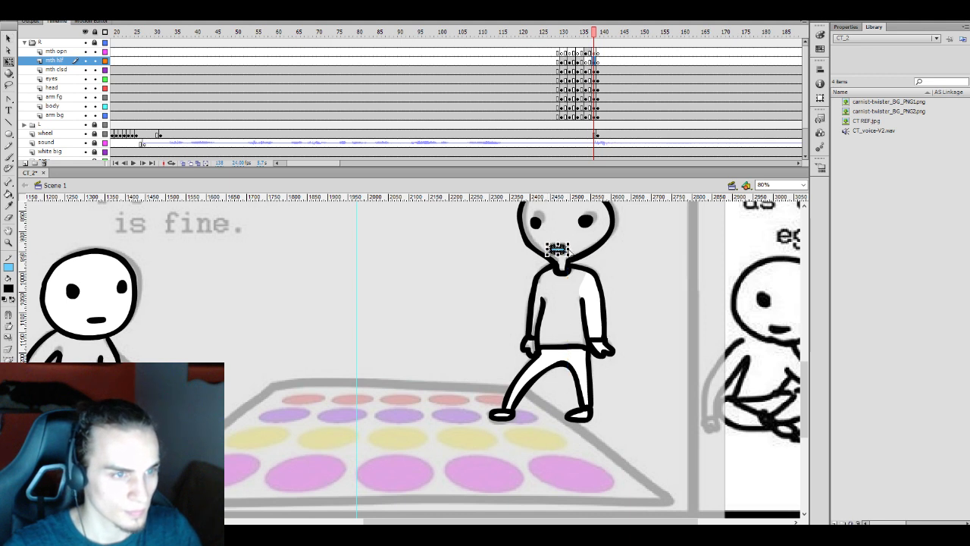
left_click(567, 234)
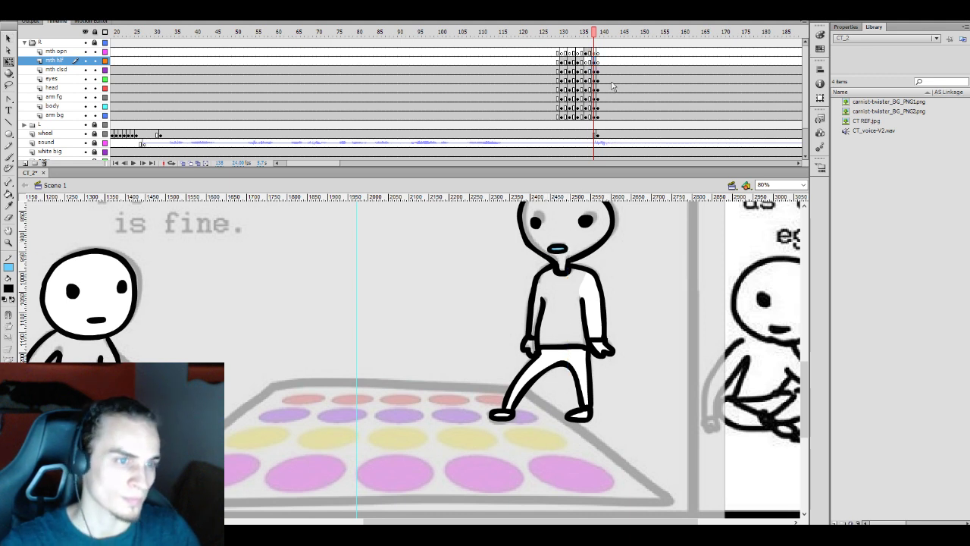
left_click(567, 70)
key("Return")
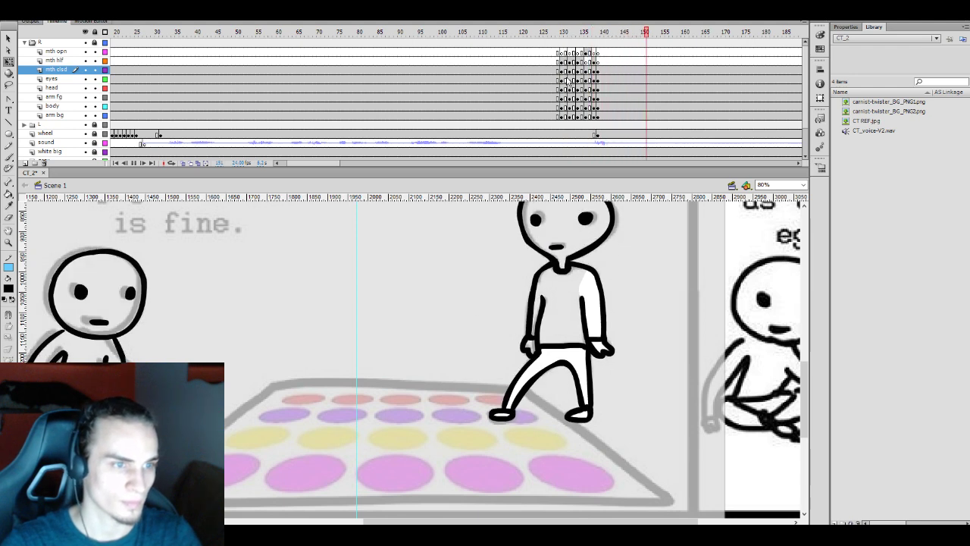
Copy the frame 138 half-open mouth to frame 139 of the mth hlf layer
left_click(603, 62)
left_click(595, 62)
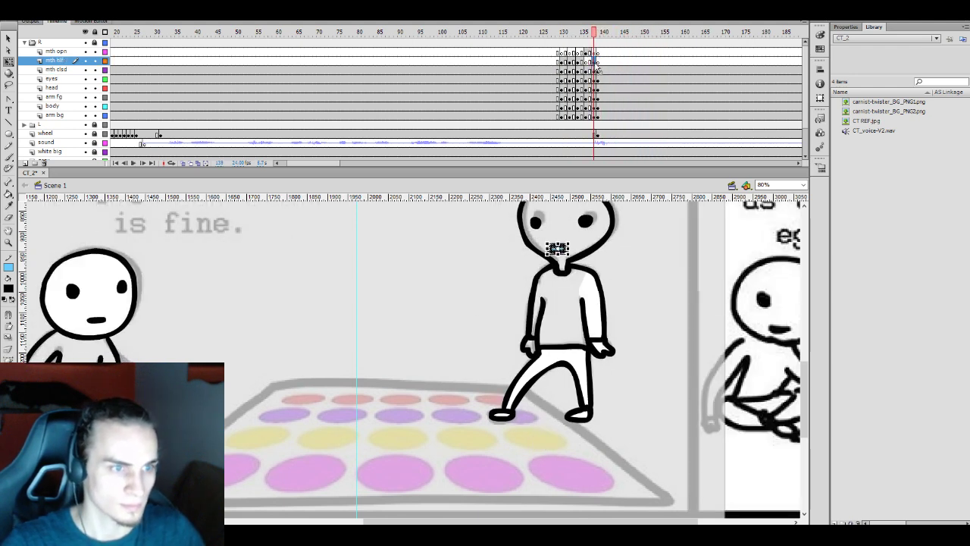
left_click(599, 62)
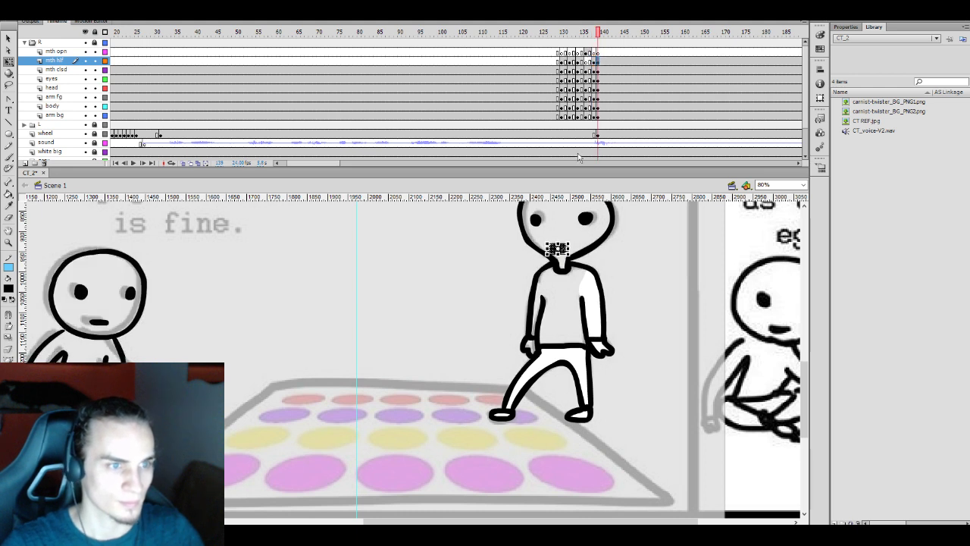
Play back the mouth timing and insert blank keyframes at frames 144 and 145 of the mth hlf layer
left_click(623, 62)
key("Return")
left_click(623, 62)
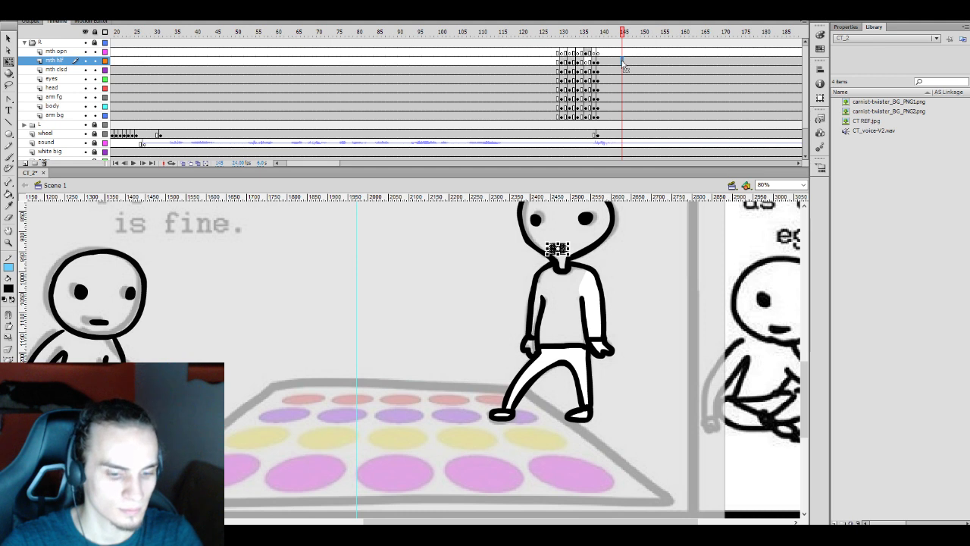
left_click(621, 62)
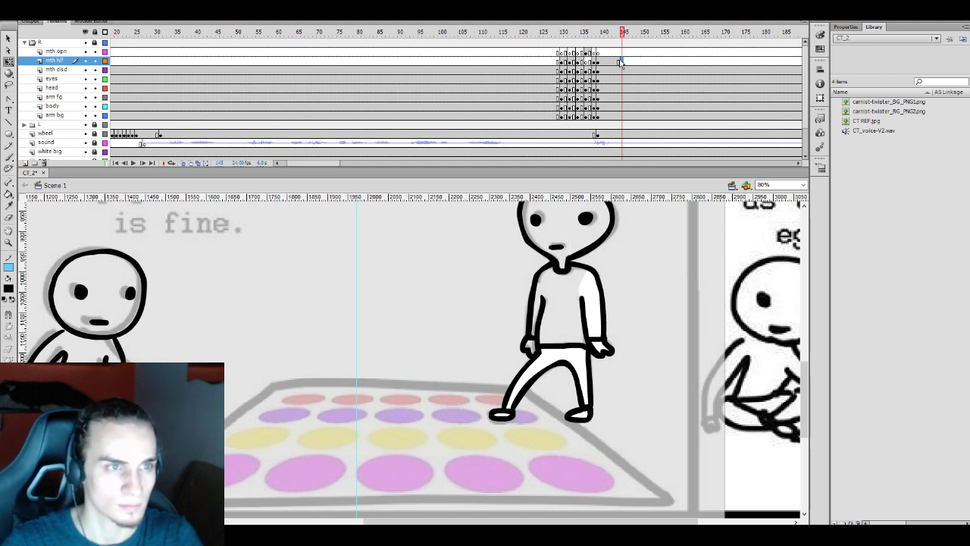
left_click(603, 62)
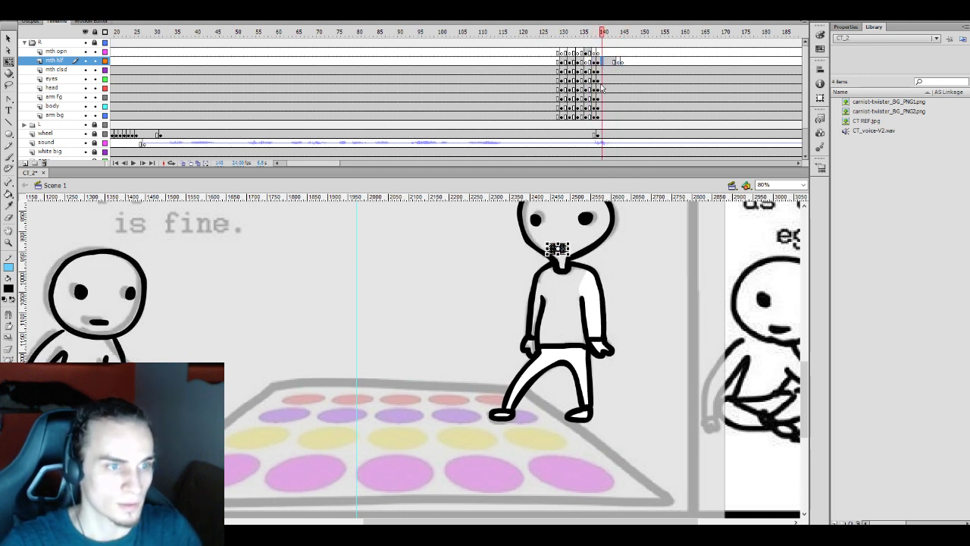
Add a keyframe at frame 145 of the mth clsd layer and clear the closed mouth from frames 139 to 144
left_click(619, 70)
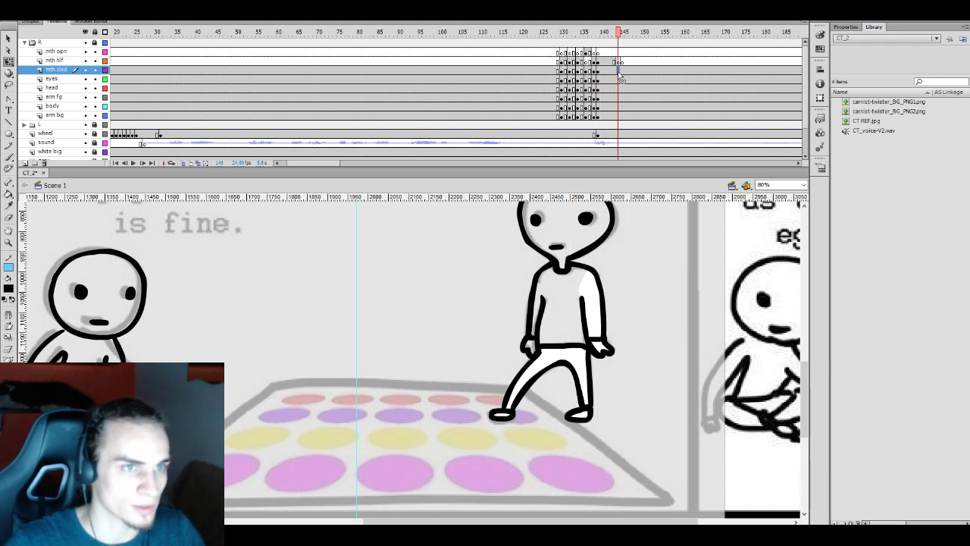
left_click(610, 71)
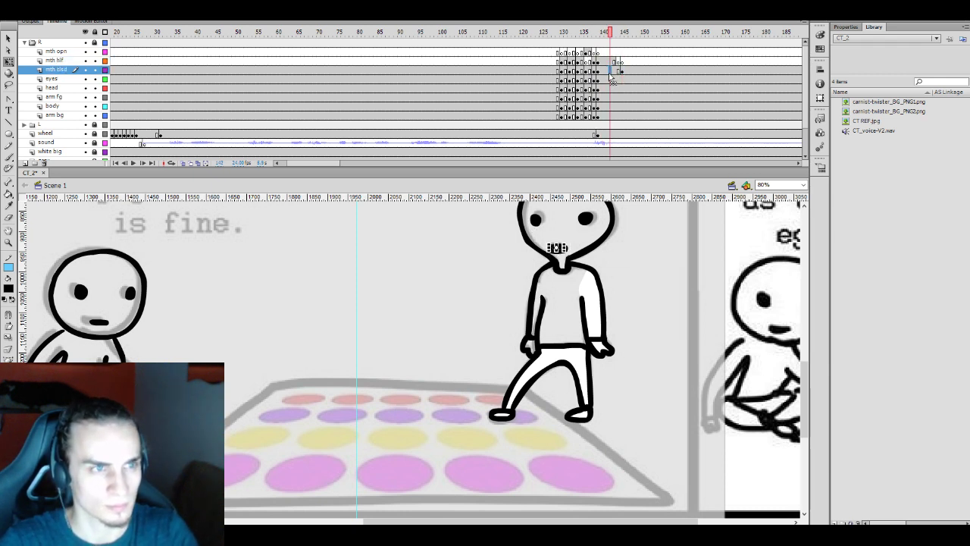
left_click(611, 79)
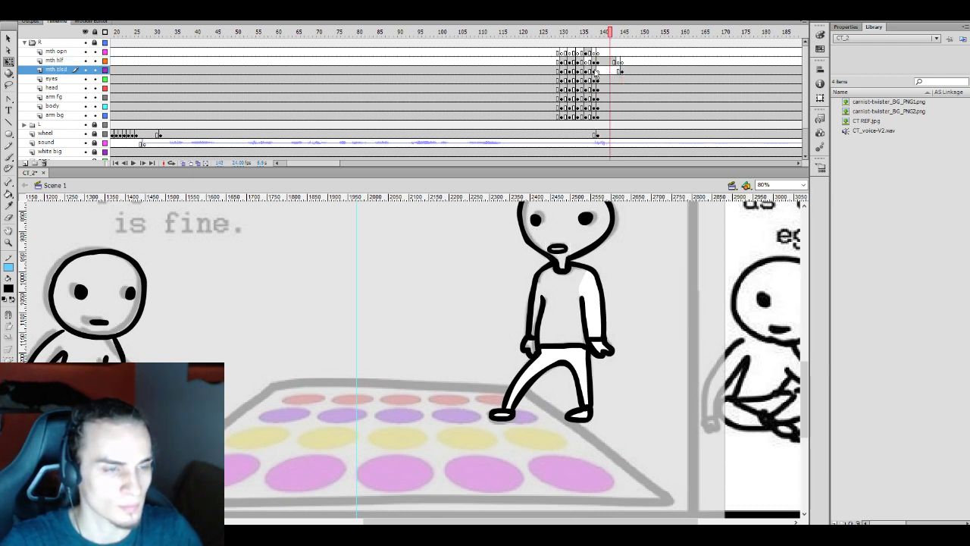
Nudge the half-open mouth up slightly at frame 139 of the mth hlf layer and compare it with frame 138
left_click(597, 60)
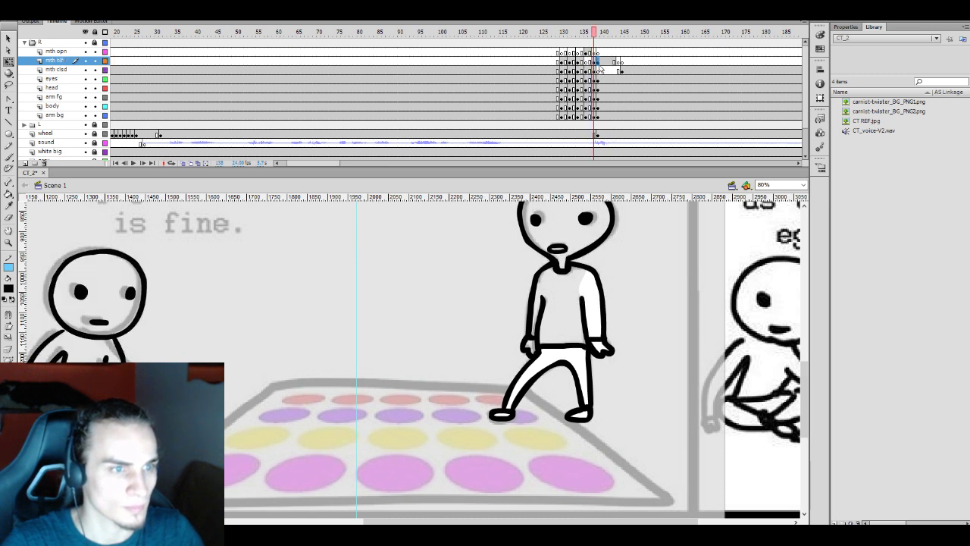
left_click(599, 62)
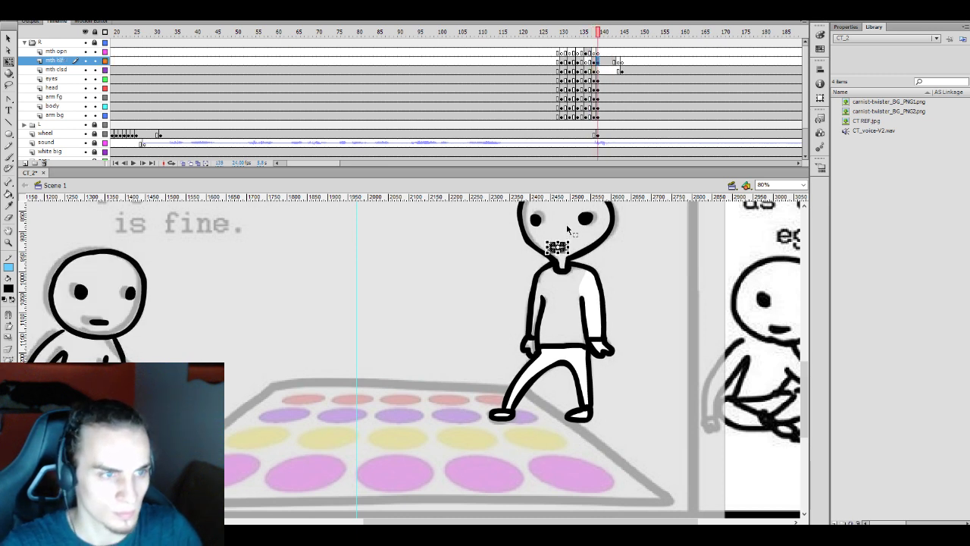
left_click(566, 229)
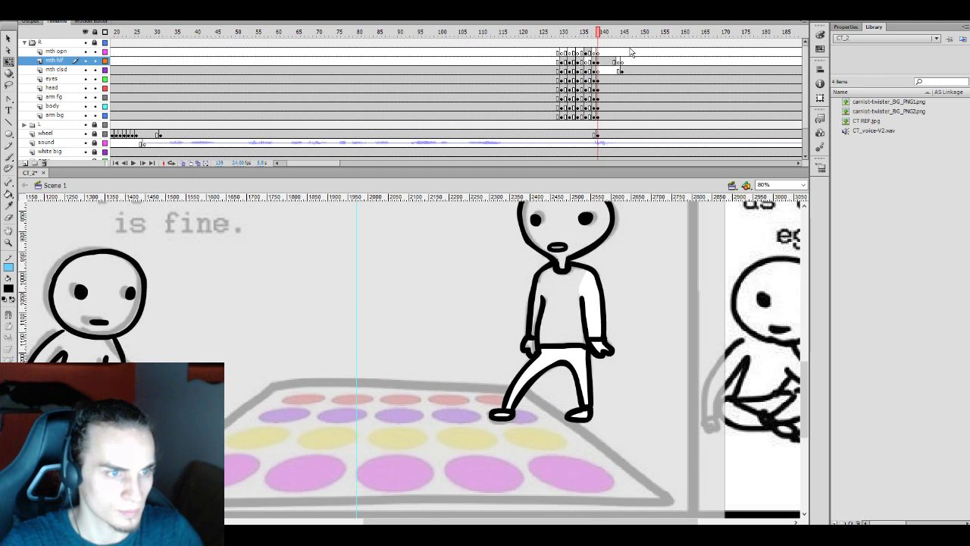
left_click(603, 61)
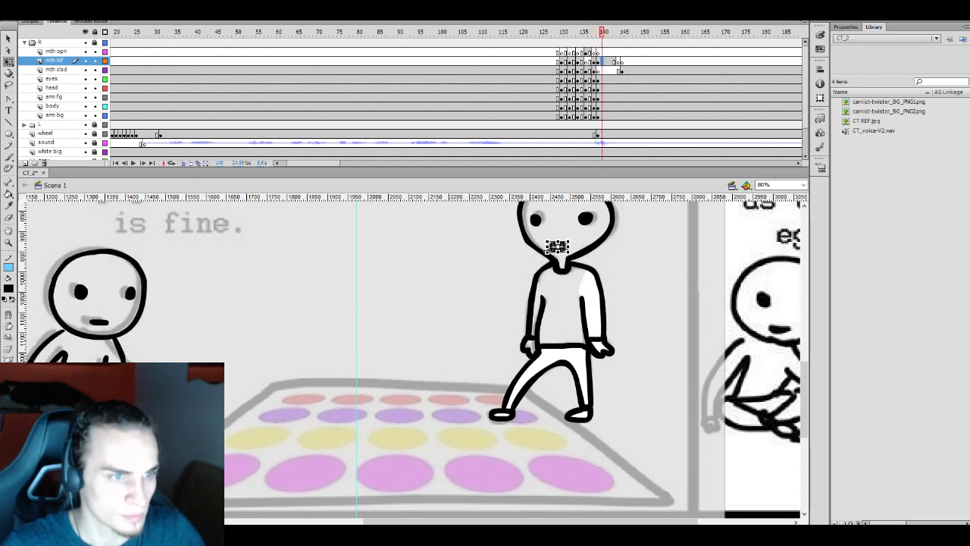
left_click(600, 65)
left_click(597, 62)
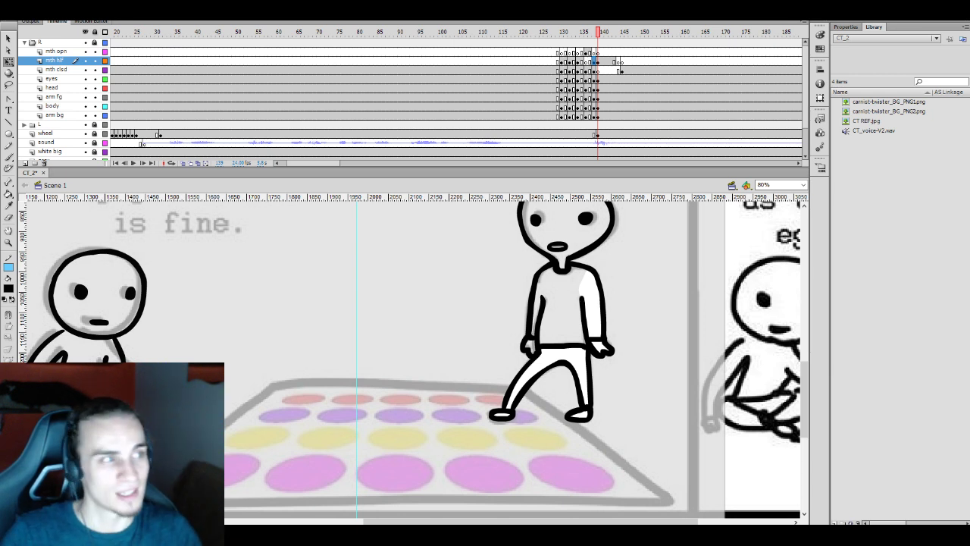
Turn on onion skinning and draw a black, barely open mouth with the Brush at frame 144 of mth hlf
left_click(618, 65)
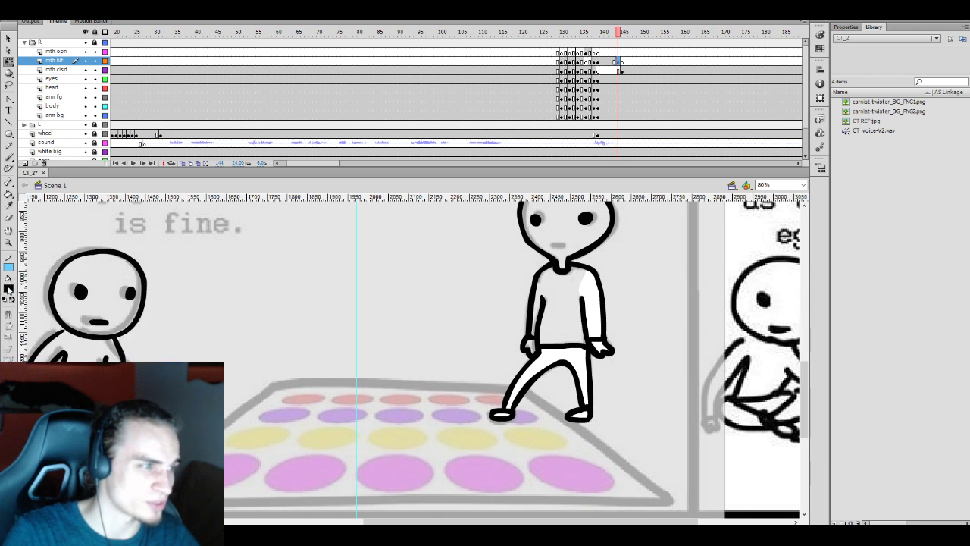
left_click(8, 288)
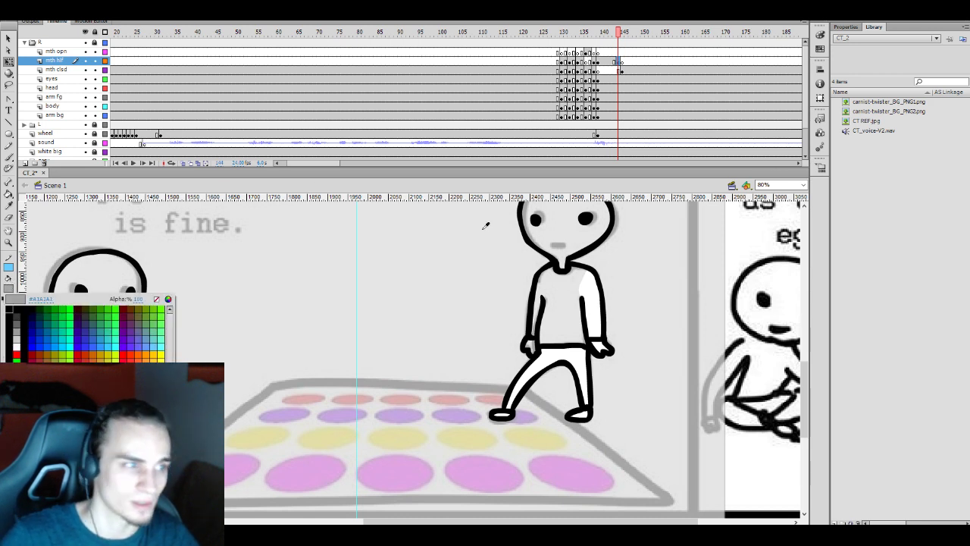
left_click(20, 307)
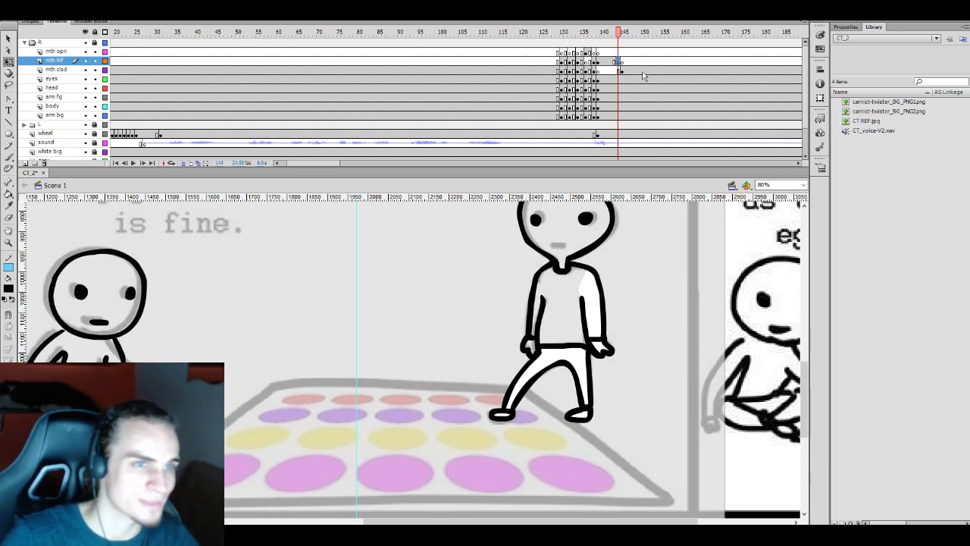
key("b")
left_click_drag(548, 244, 567, 246)
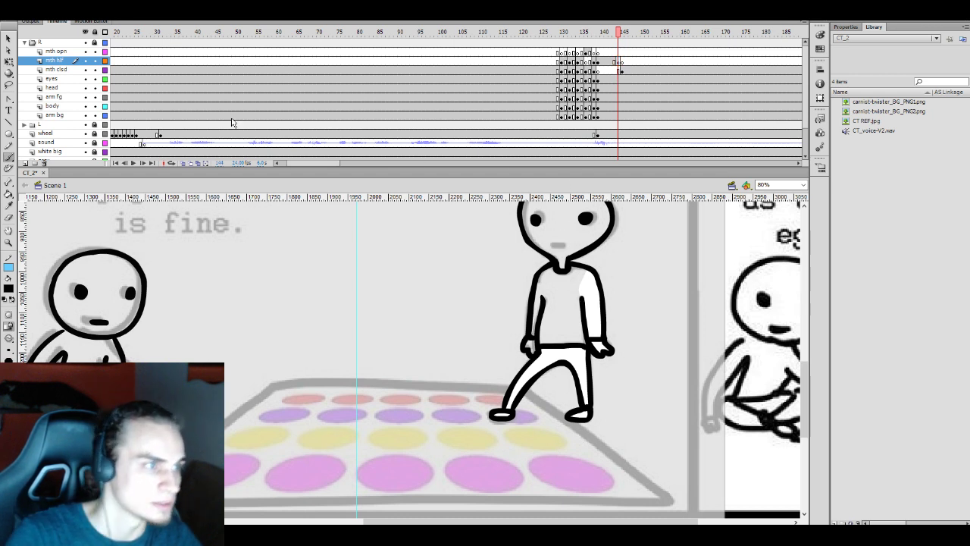
left_click(183, 162)
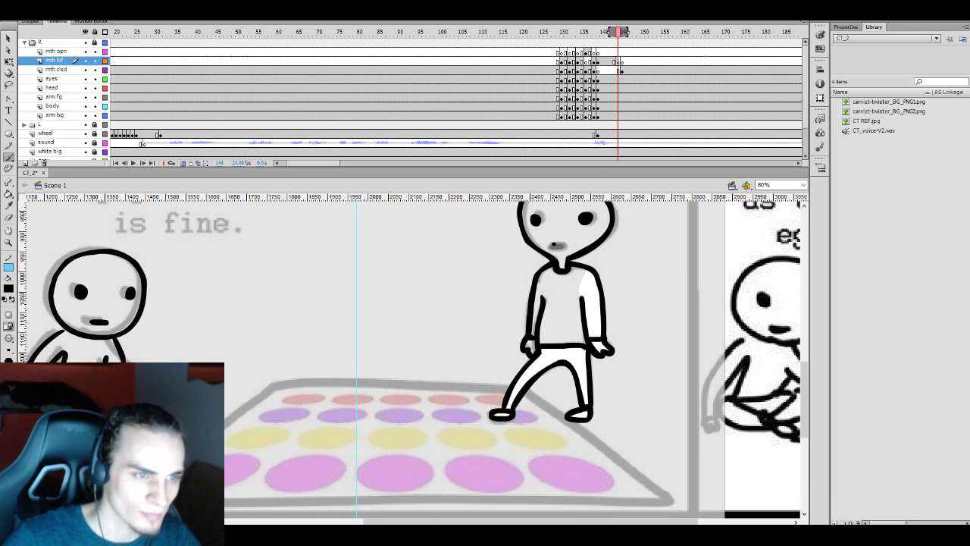
left_click_drag(547, 246, 566, 247)
Fit the frame 144 mouth over the onion-skinned mouth by scaling and repositioning it with Free Transform
key("q")
left_click(557, 246)
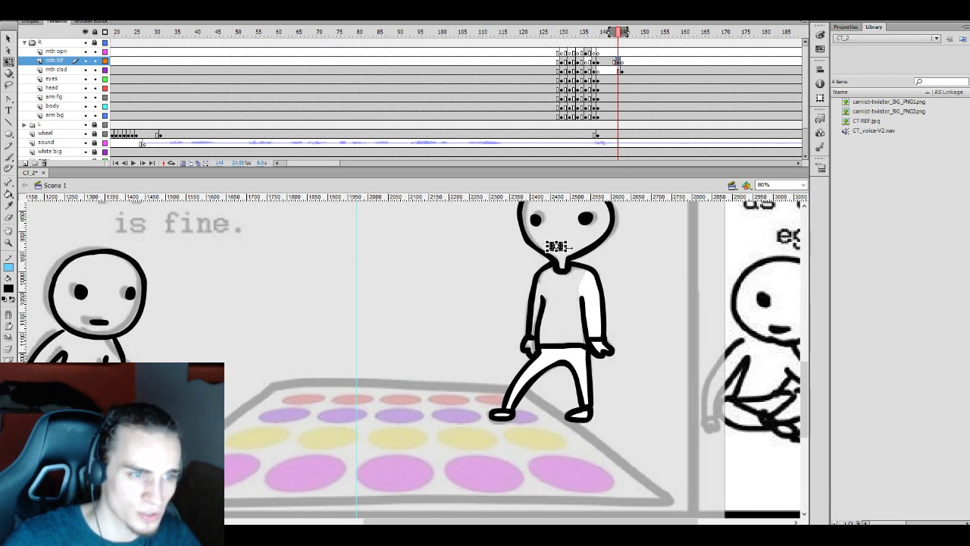
left_click(565, 252)
left_click(557, 245)
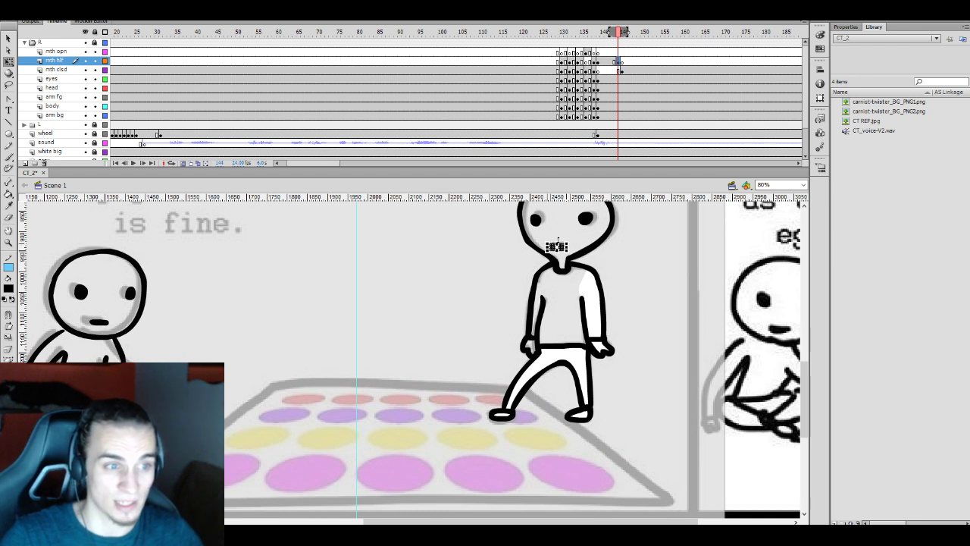
left_click(570, 244)
left_click(559, 247)
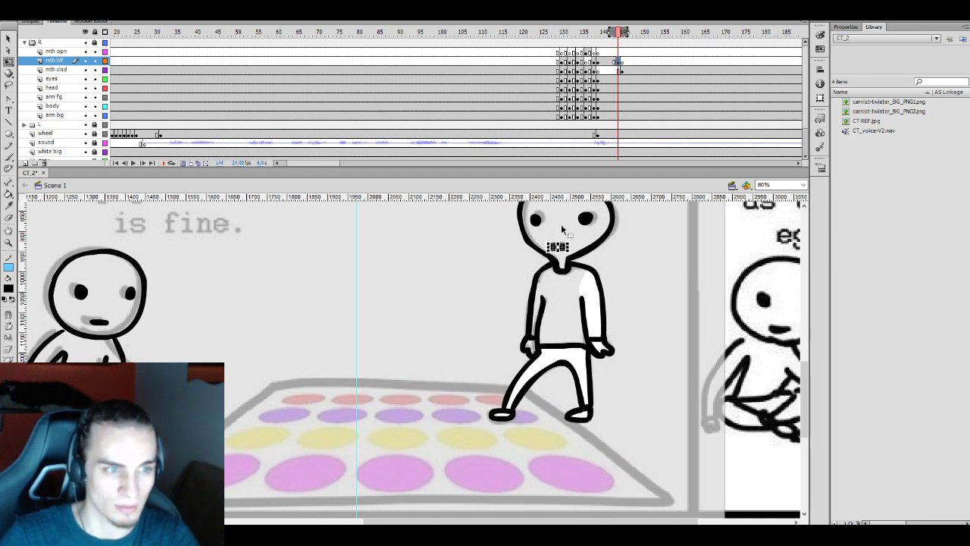
left_click(572, 233)
left_click(558, 247)
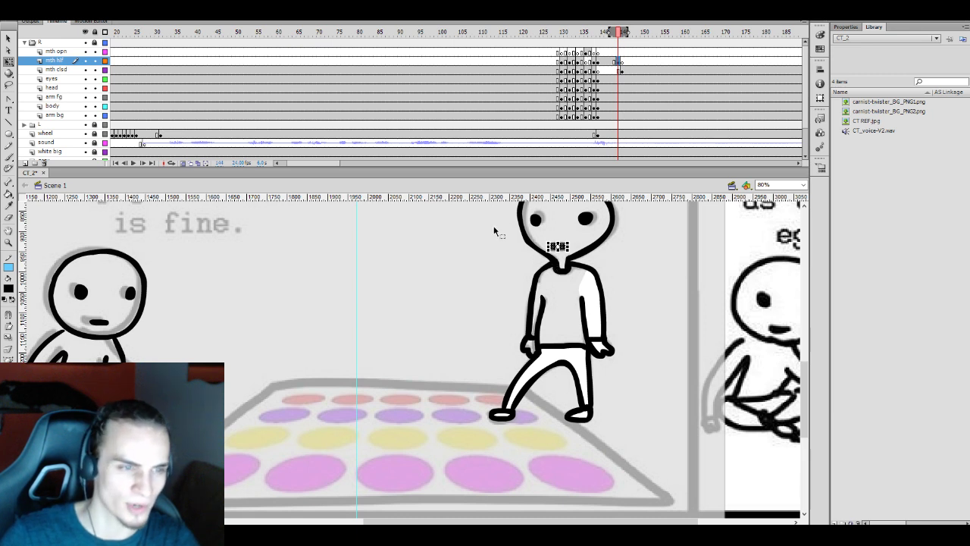
left_click(569, 248)
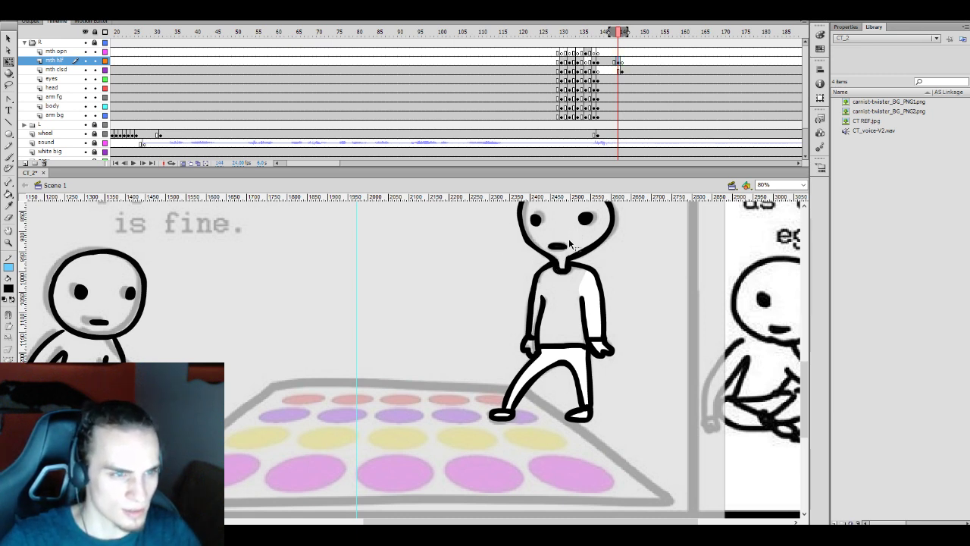
Reshape the thin inner opening of the frame 144 mouth by adjusting its outline at 150% zoom
left_click(802, 186)
left_click(785, 220)
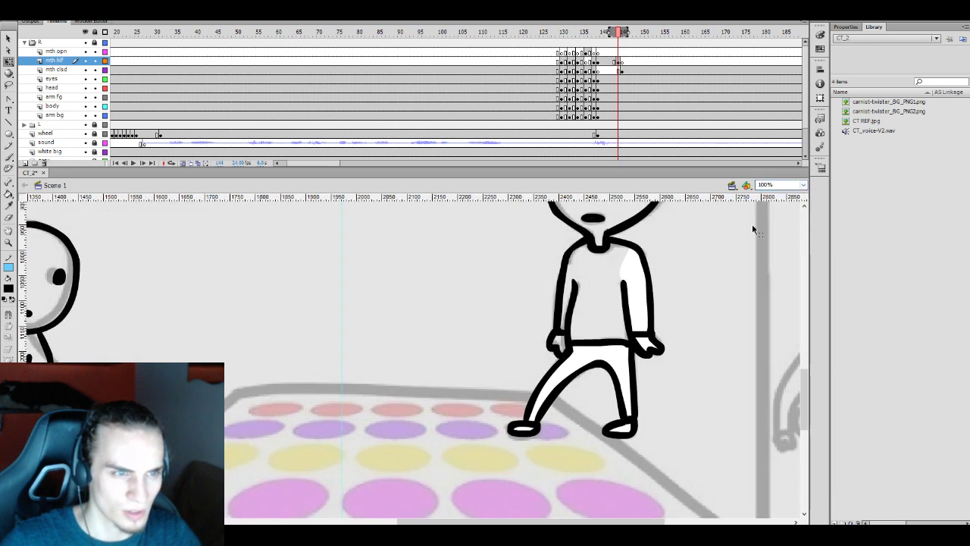
left_click(774, 184)
type("150")
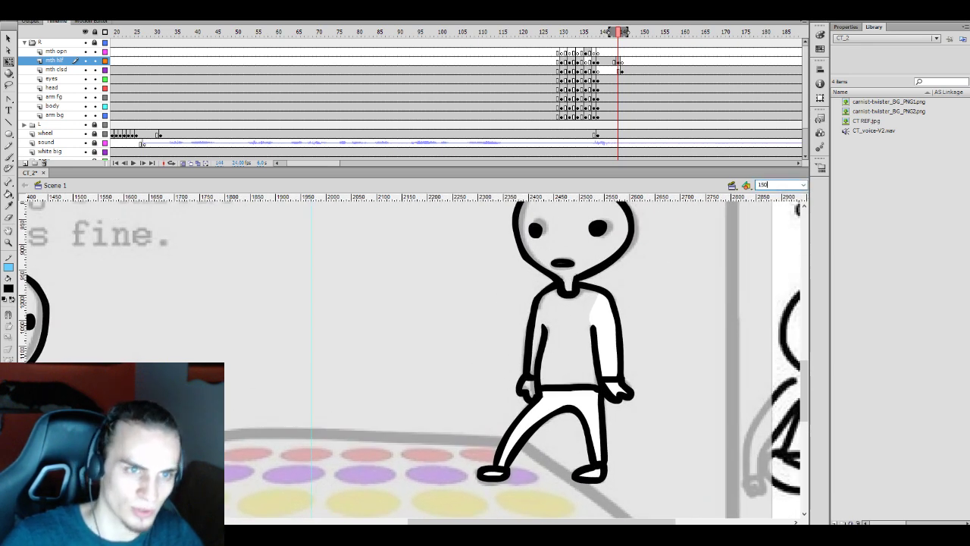
key("Return")
left_click_drag(544, 289, 447, 363)
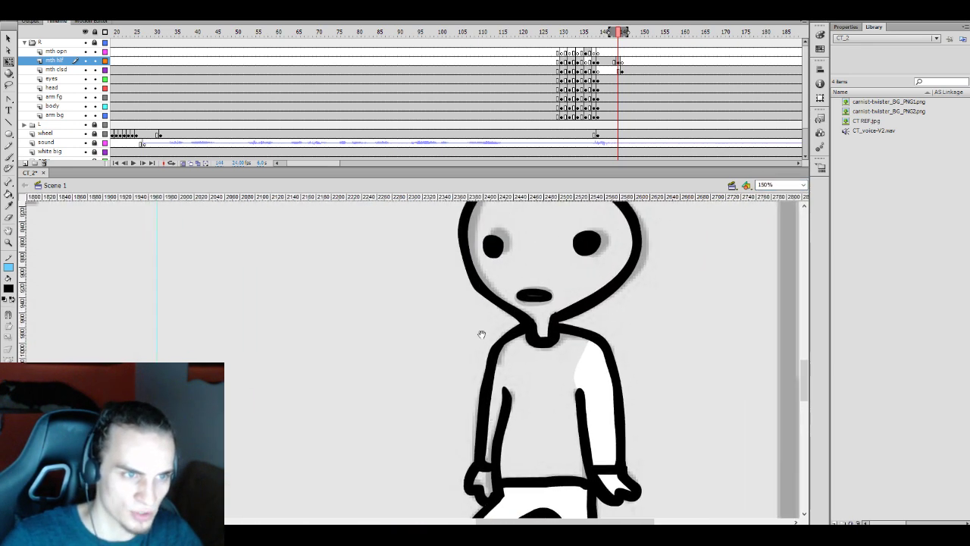
left_click_drag(524, 296, 543, 295)
key("ctrl+z")
key("v")
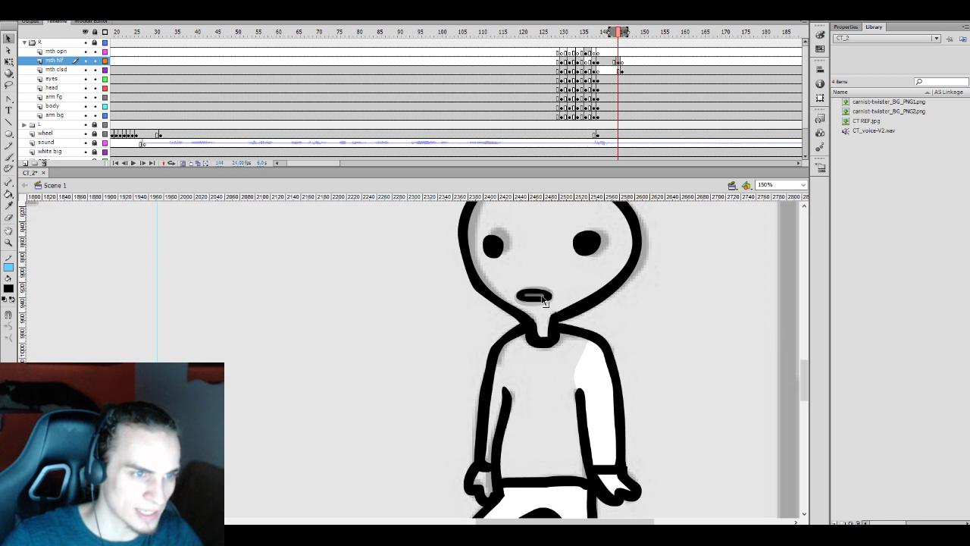
left_click(544, 301)
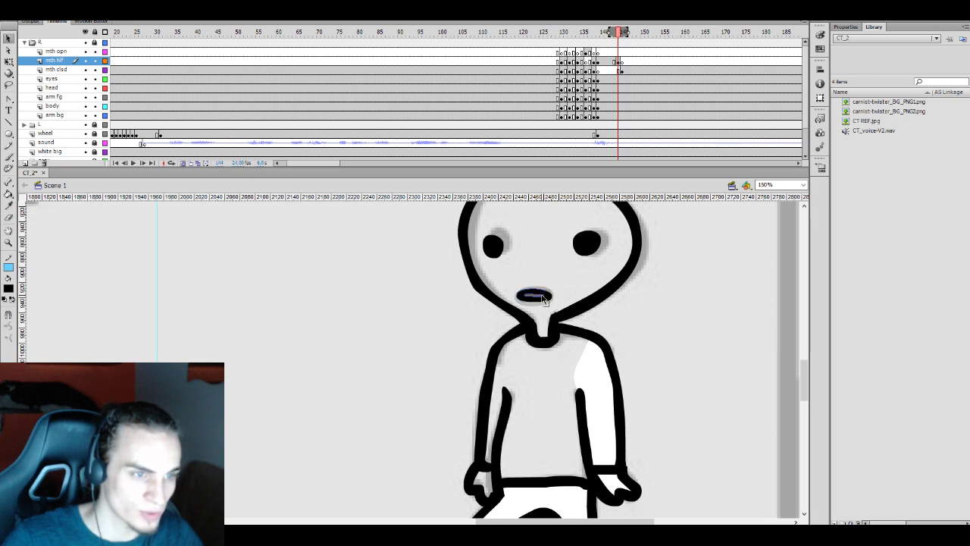
Refine the frame 144 mouth's inner gap and adjust the whole shape with Free Transform
key("b")
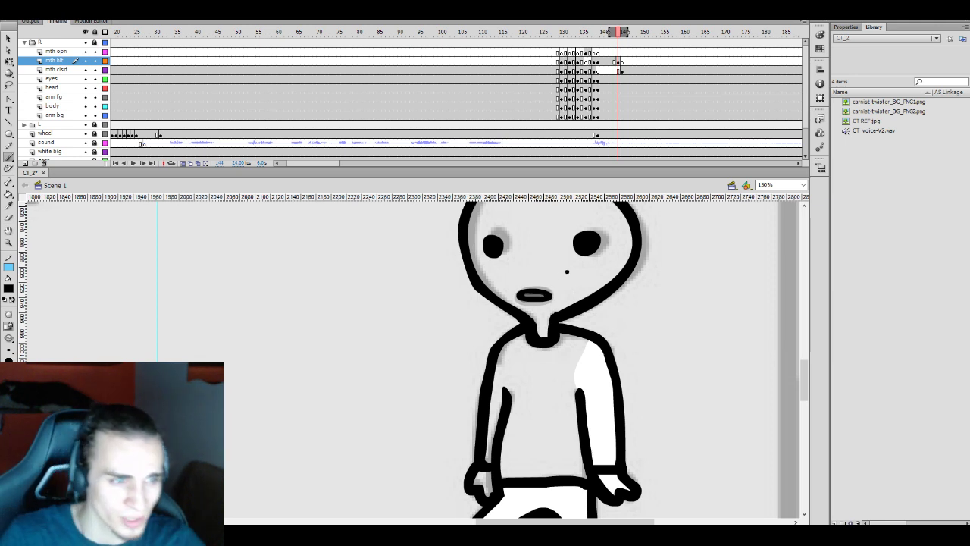
left_click(360, 254)
key("ctrl+z")
key("q")
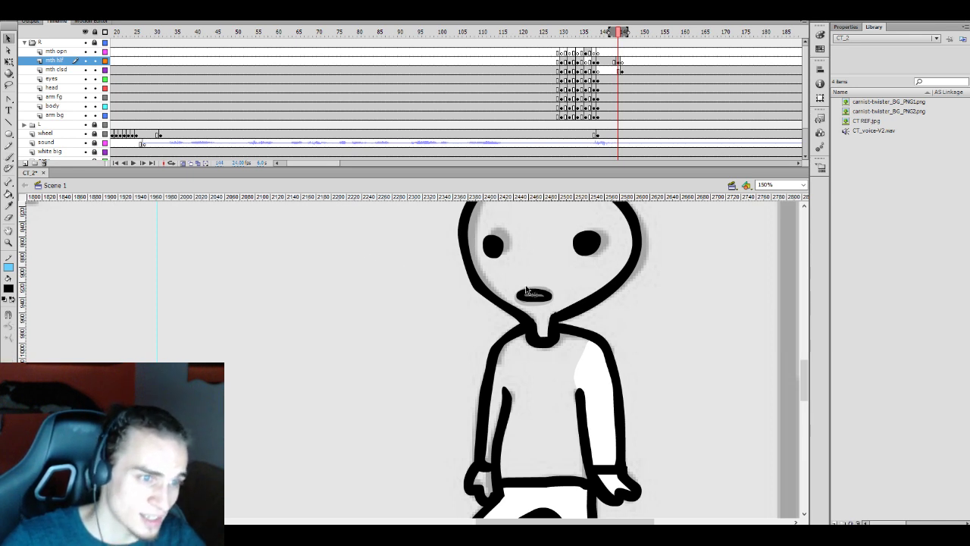
left_click(531, 295)
left_click(522, 279)
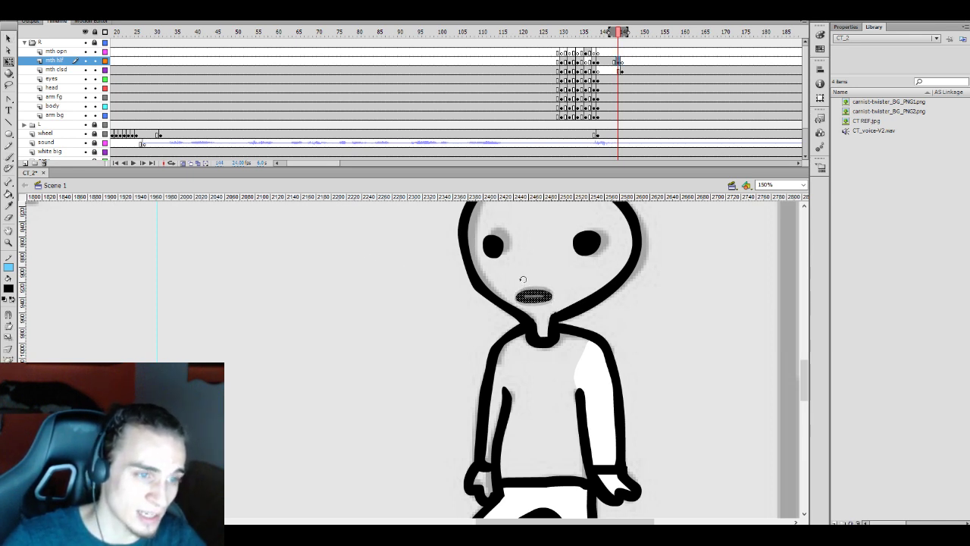
left_click(530, 296)
left_click(525, 279)
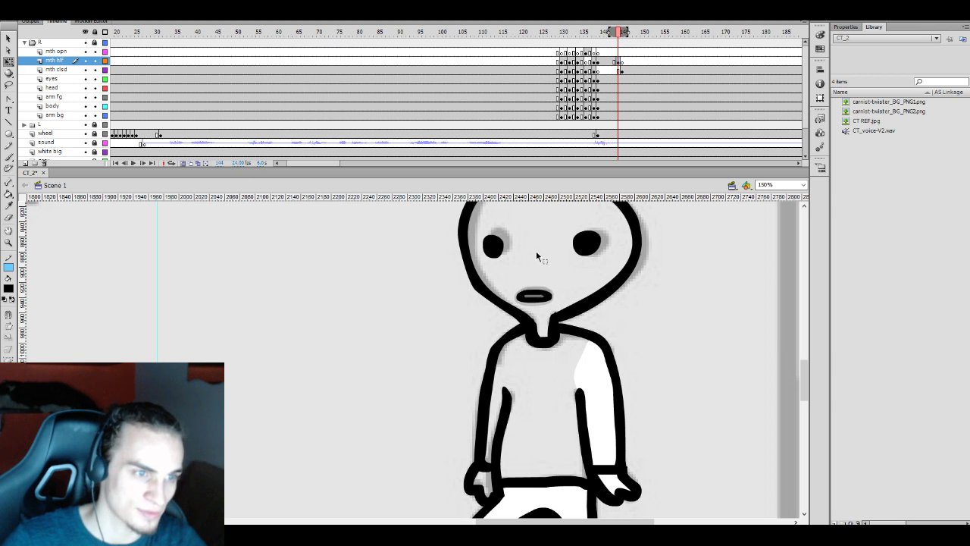
Return the zoom to 80% and play back the animation to check the mouth transition around frame 144
left_click(765, 185)
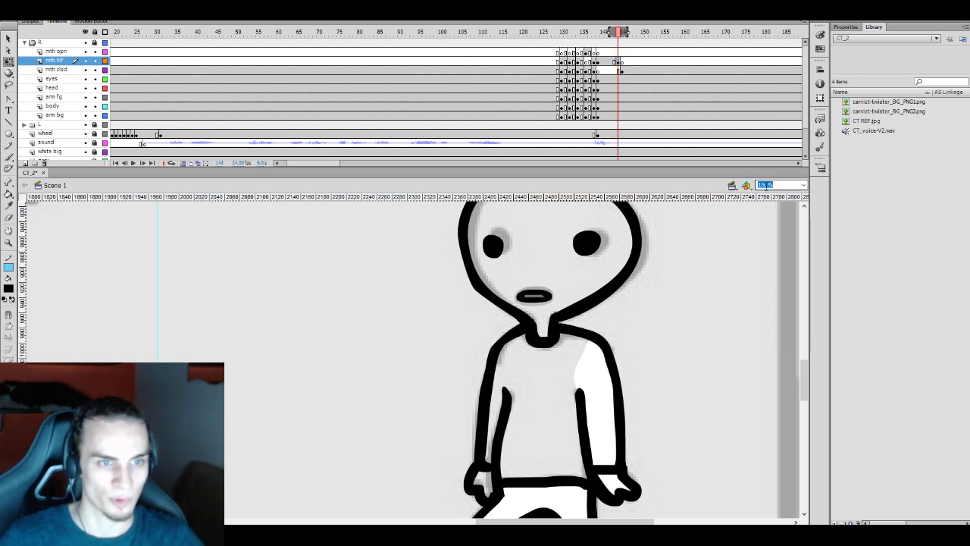
type("1")
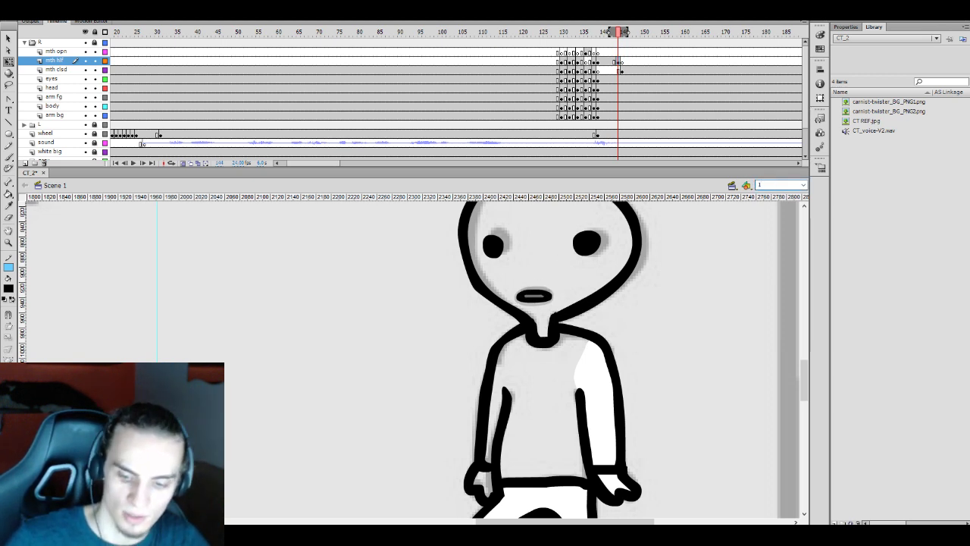
key("BackSpace")
type("80")
key("Return")
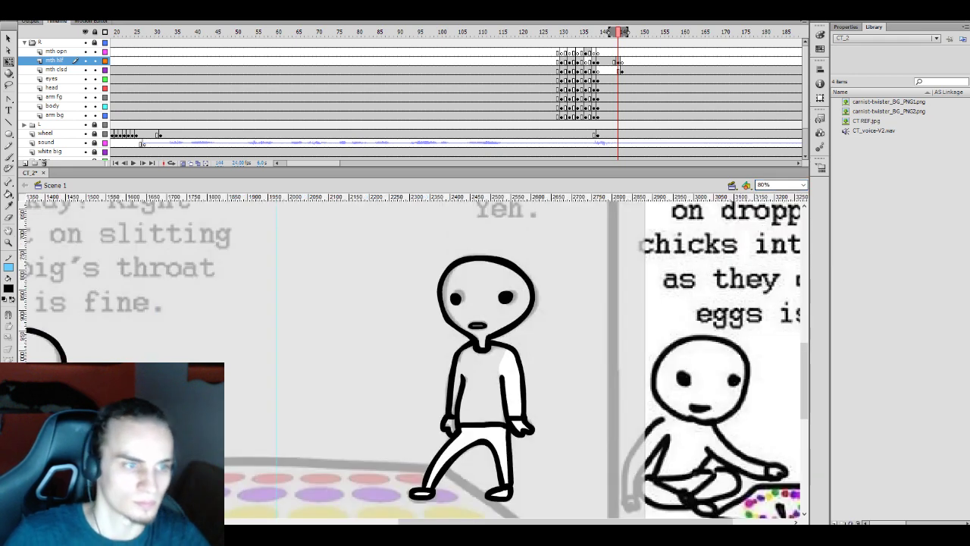
left_click(619, 71)
key("Return")
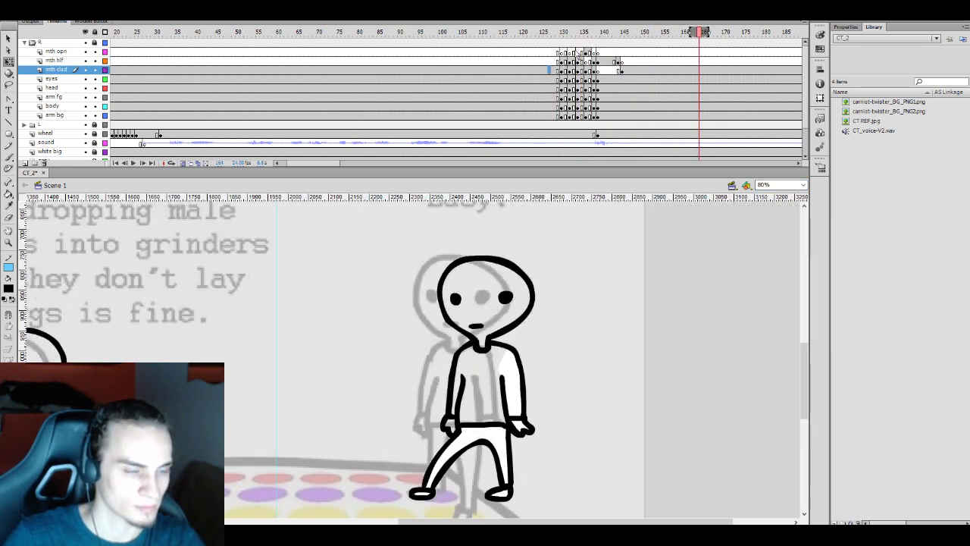
left_click(522, 80)
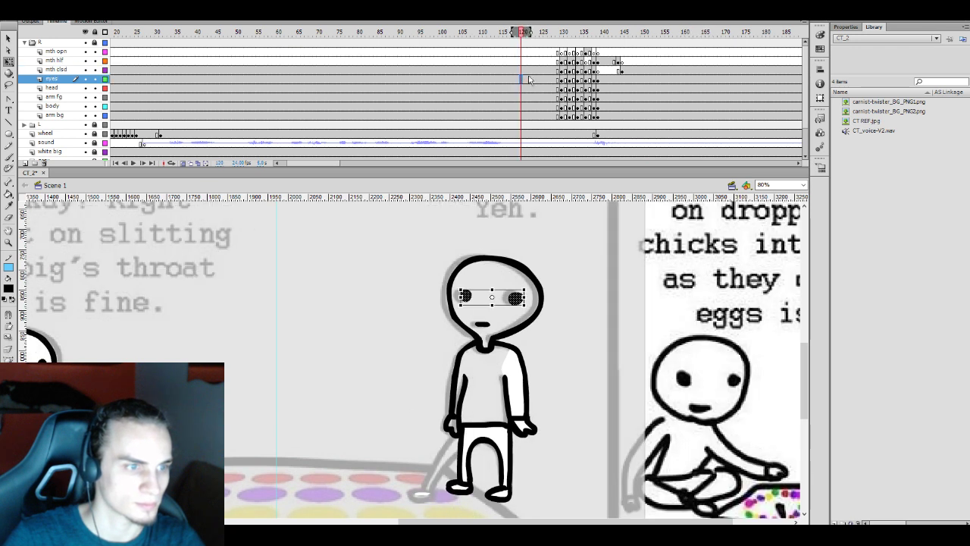
Play the animation from frame 9 with both characters and the floor mat in view
left_click_drag(336, 164, 308, 166)
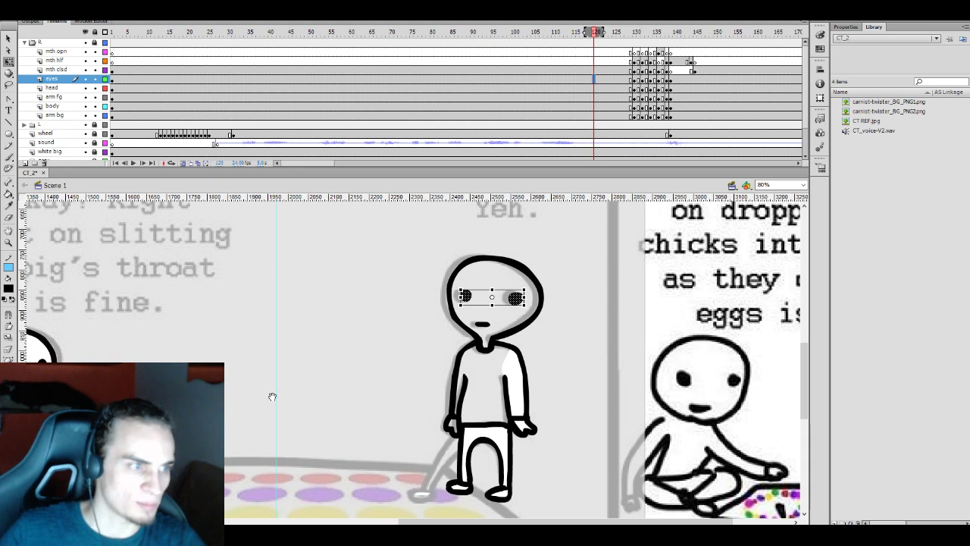
left_click_drag(272, 397, 498, 281)
left_click(144, 83)
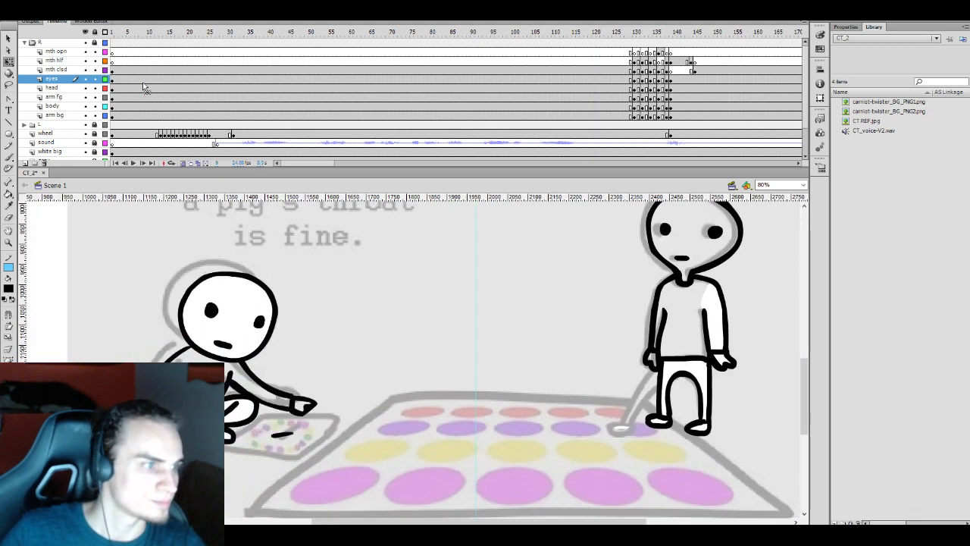
key("Return")
key("Return")
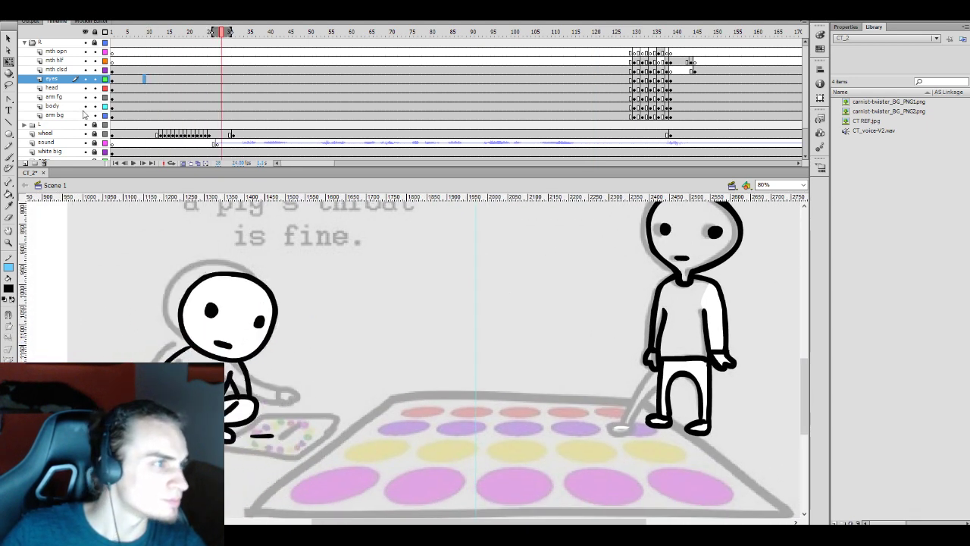
Show the BG and BG2 background layers and hide the ref layer
scroll(85, 114, "down", 2)
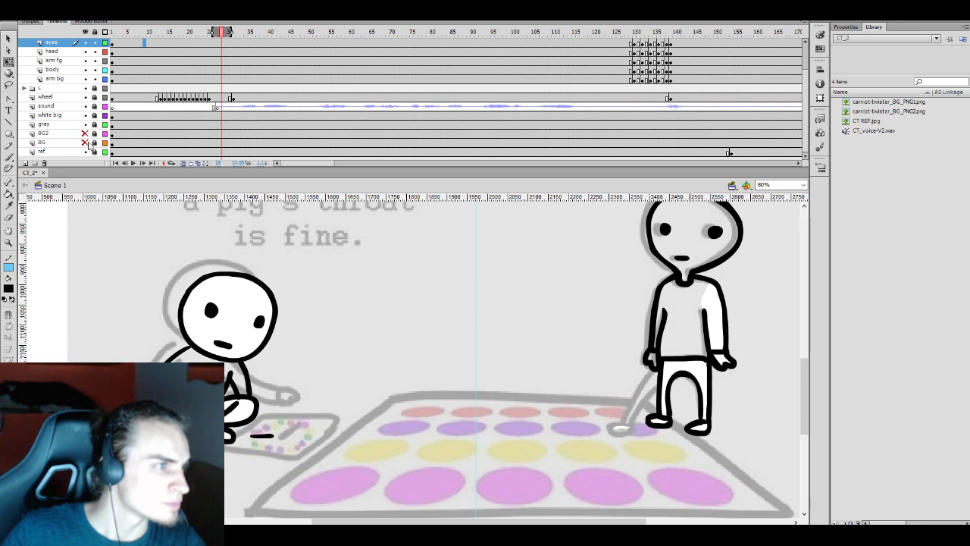
left_click(85, 143)
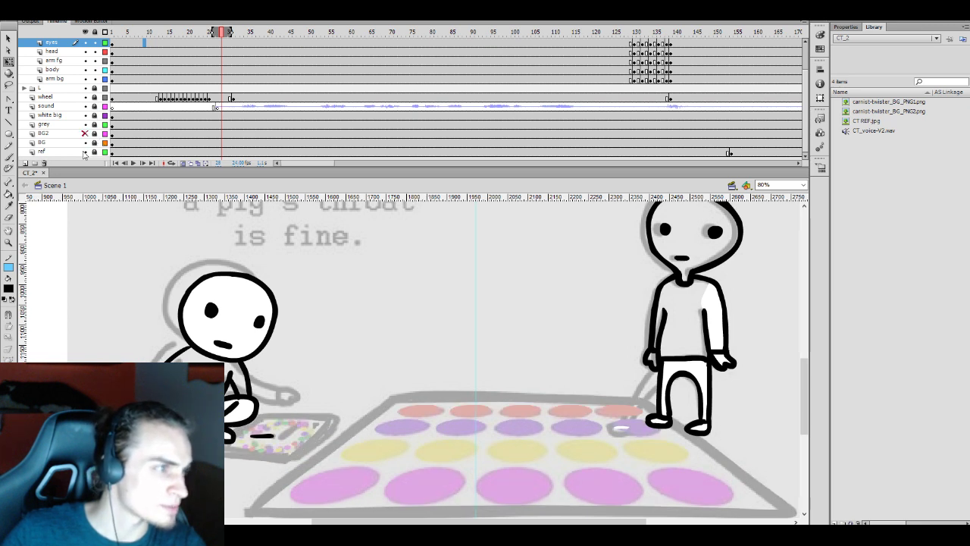
left_click(85, 133)
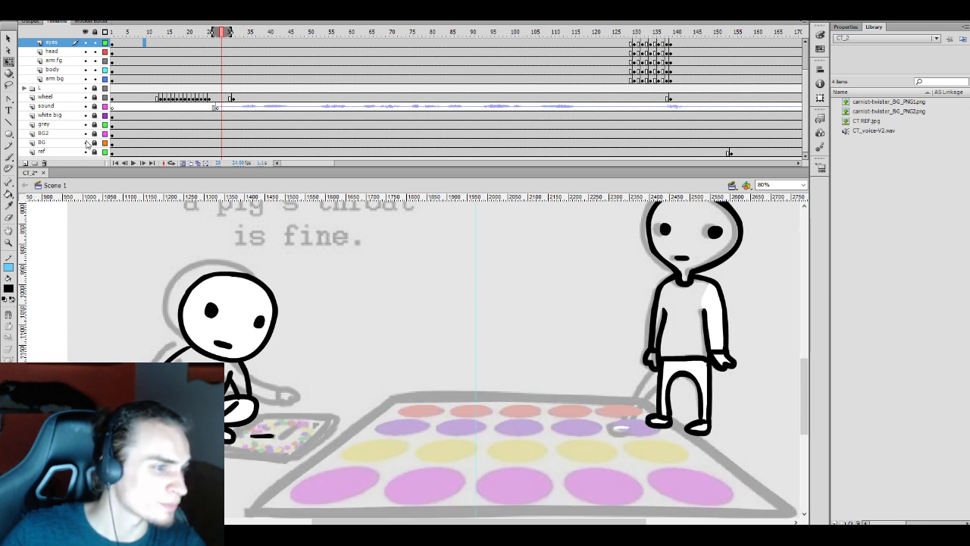
left_click(85, 152)
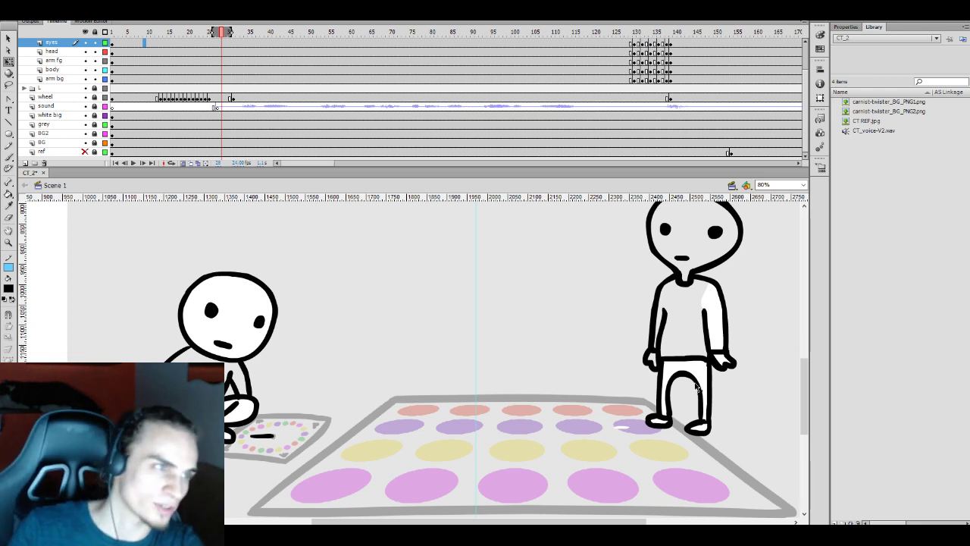
Play the scene from its first frames through the right-hand character's step and lip sync to check it against the clean background
left_click(144, 79)
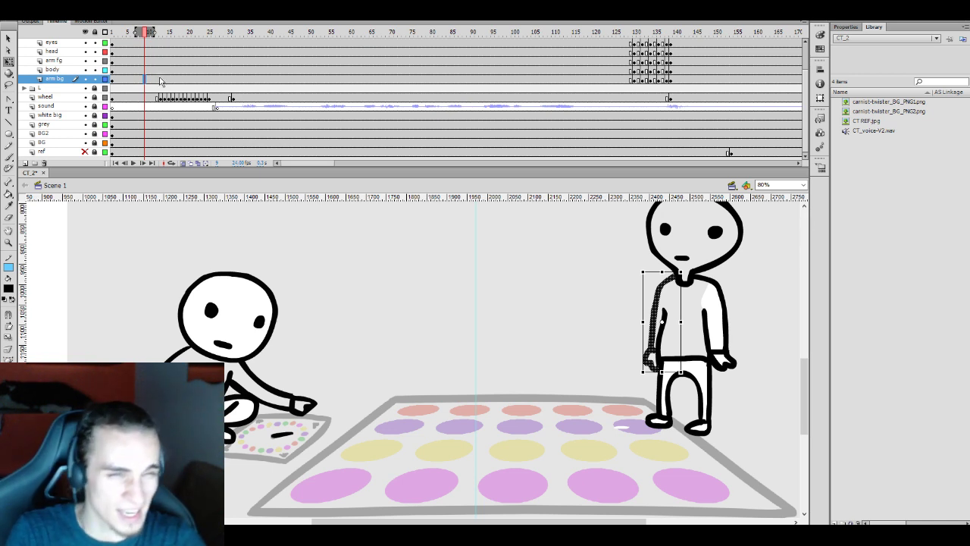
scroll(167, 88, "up", 4)
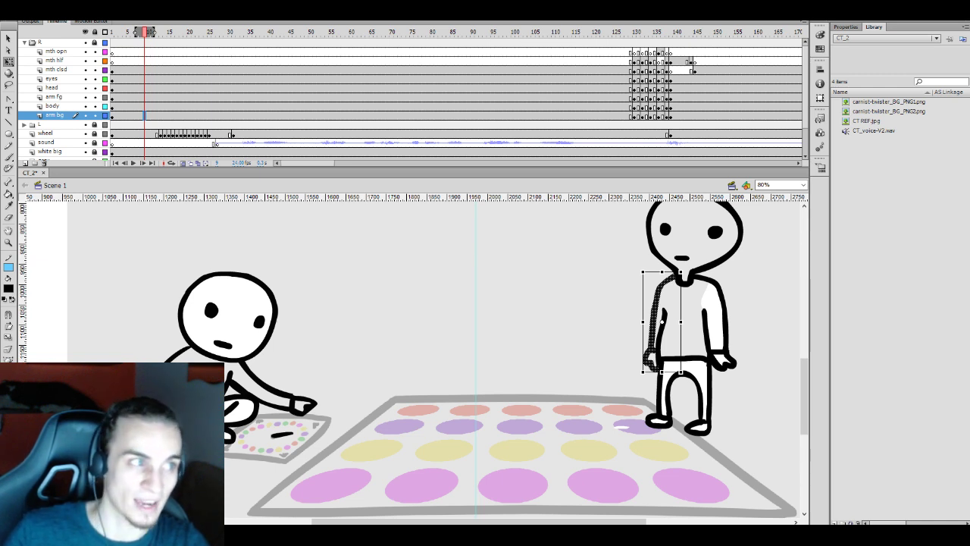
left_click_drag(144, 115, 134, 106)
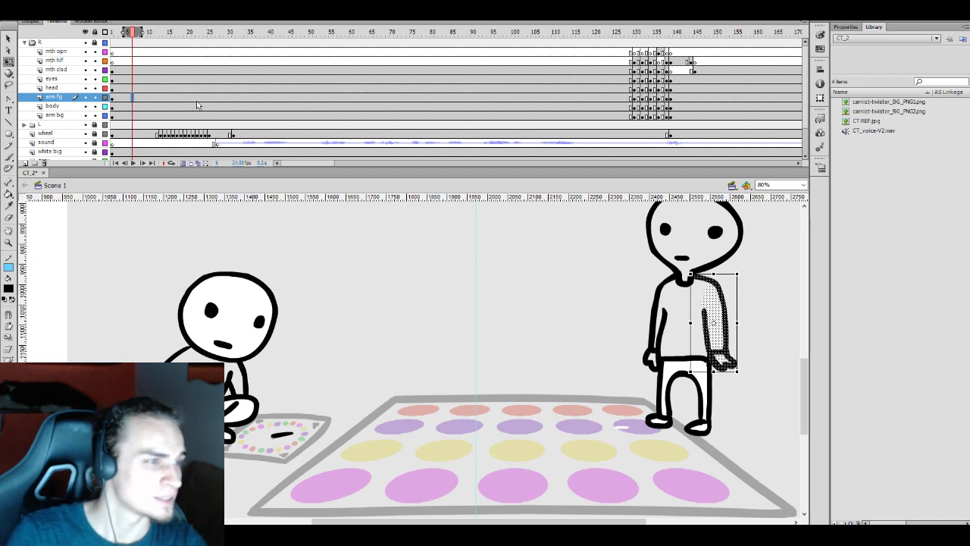
left_click(124, 106)
key("Return")
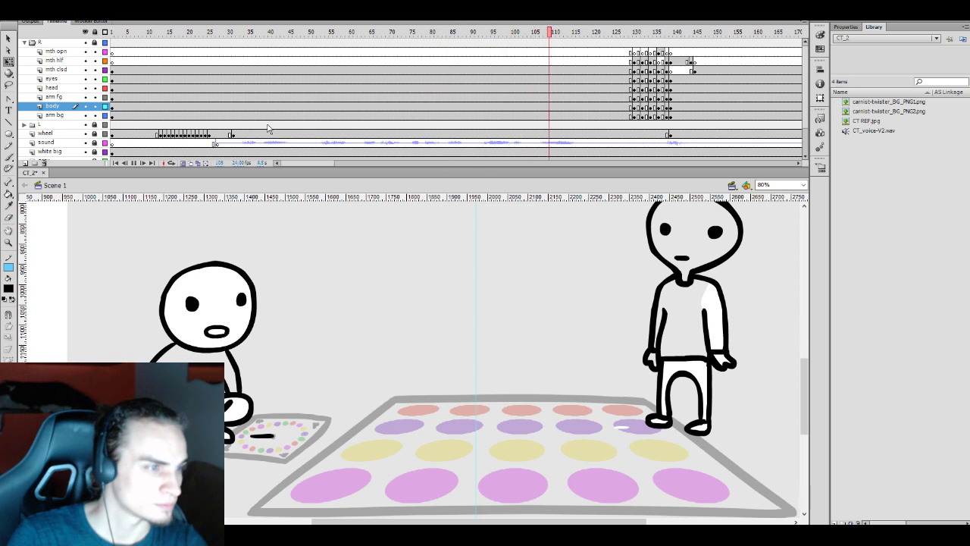
key("Return")
key("Return")
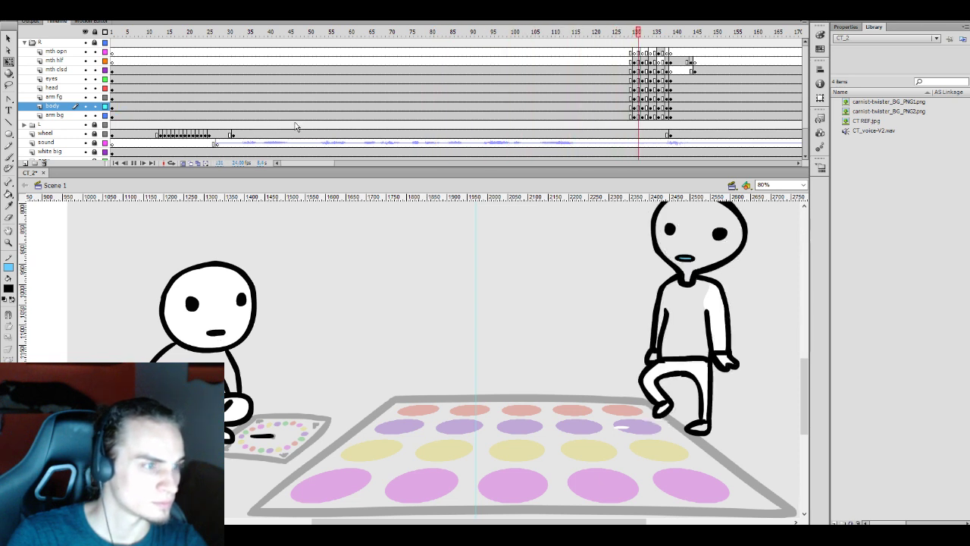
key("Return")
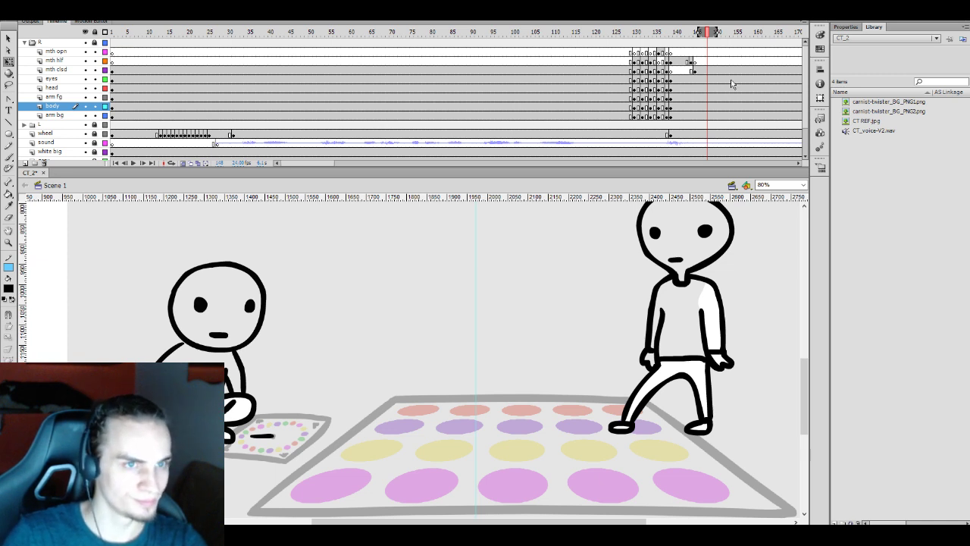
Replay the scene from about frame 71, and again from about frame 14, to judge the right-hand character's motionless stretch
left_click(399, 96)
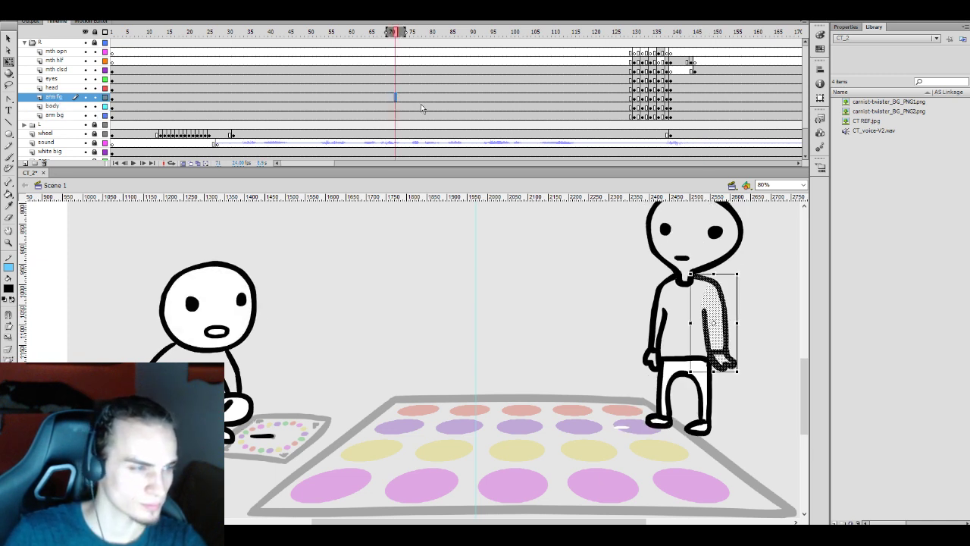
key("period")
key("period")
key("period")
key("Return")
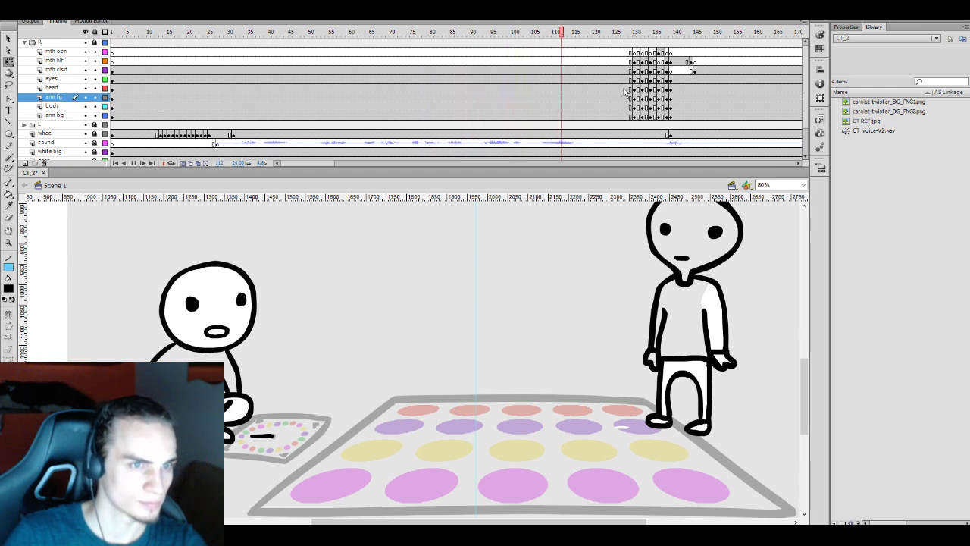
key("Return")
left_click(166, 97)
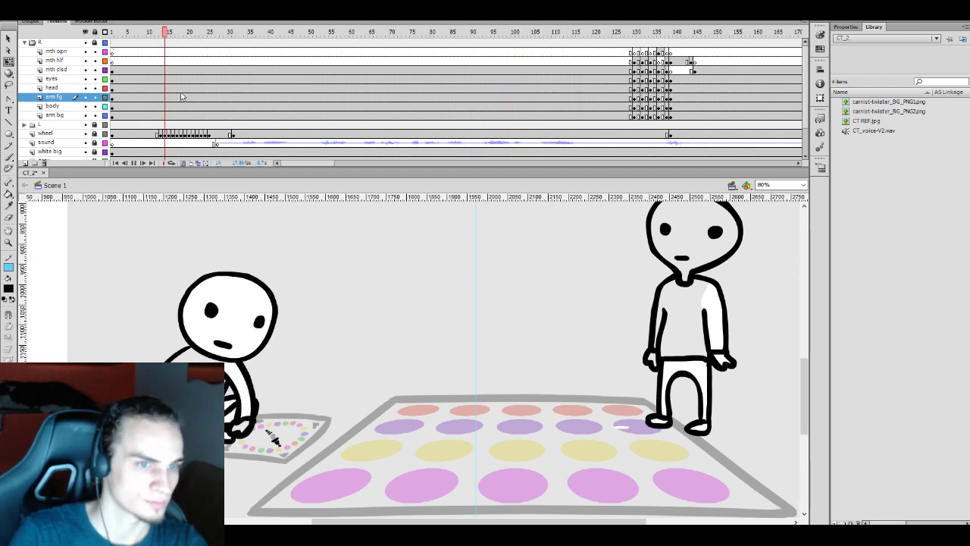
key("Return")
Add keyframes to the right-hand character's eyes layer at frames 37, 39, 40 and 42, and save the file
left_click(258, 70)
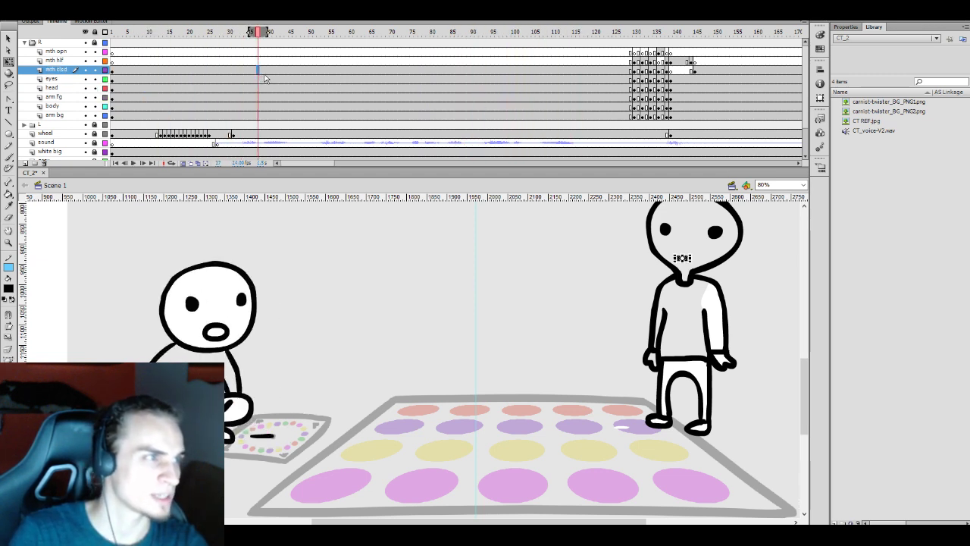
left_click(262, 79)
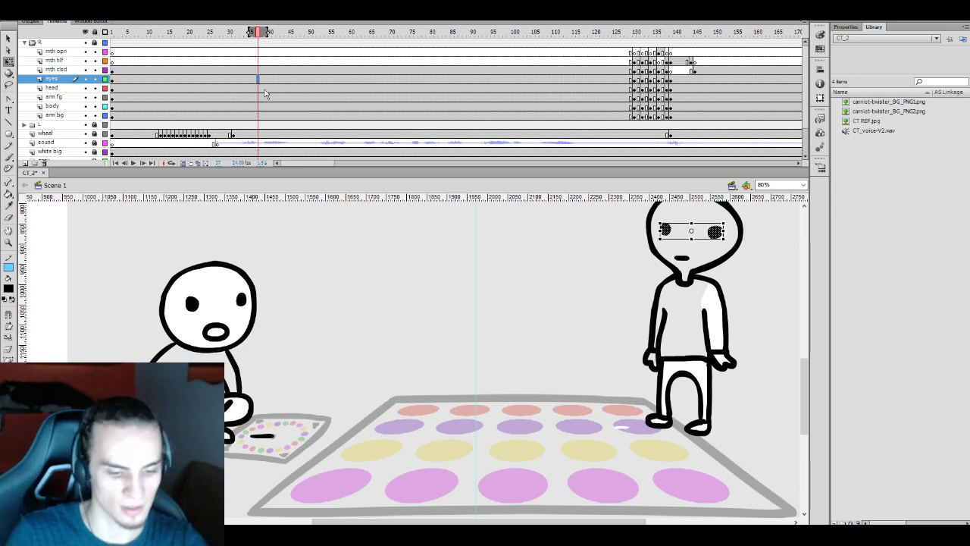
key("F7")
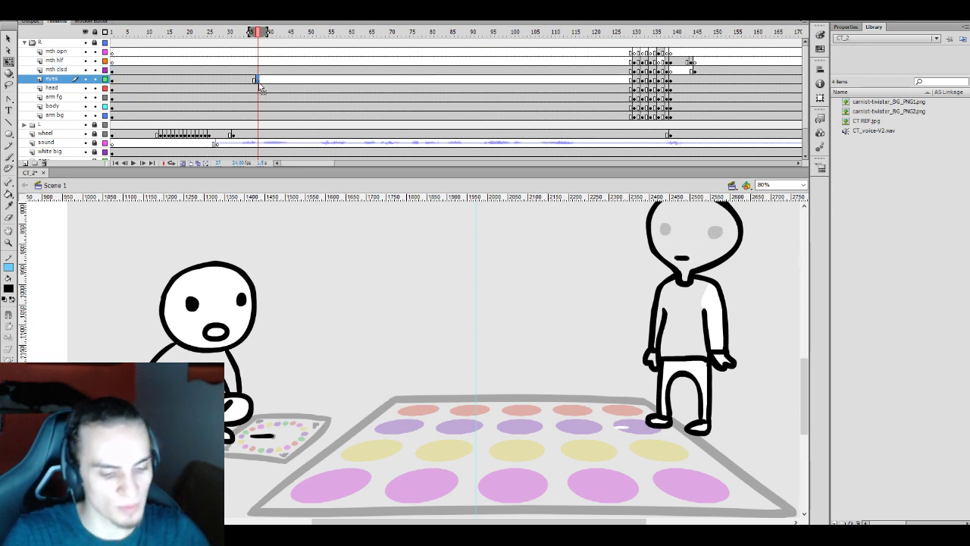
key("ctrl+shift+v")
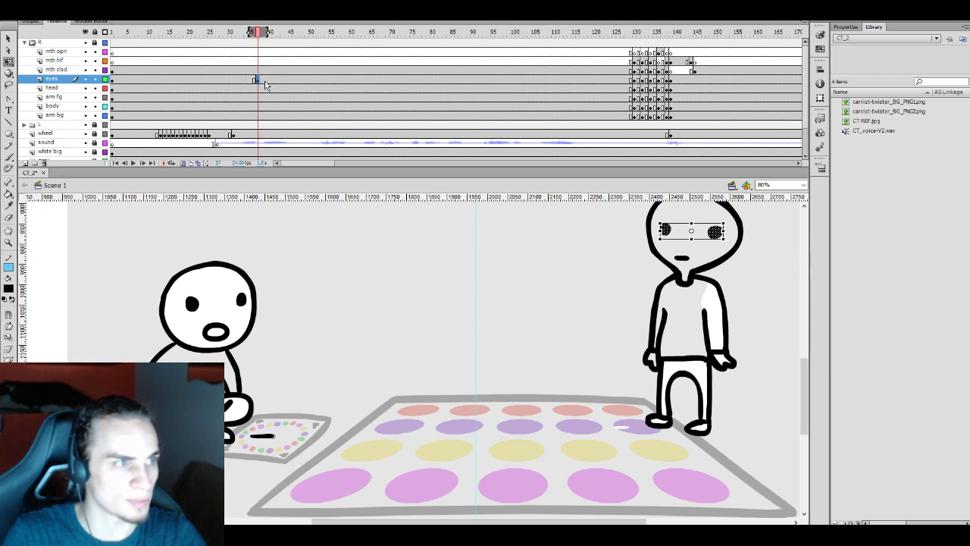
left_click(270, 79)
key("F6")
left_click(280, 81)
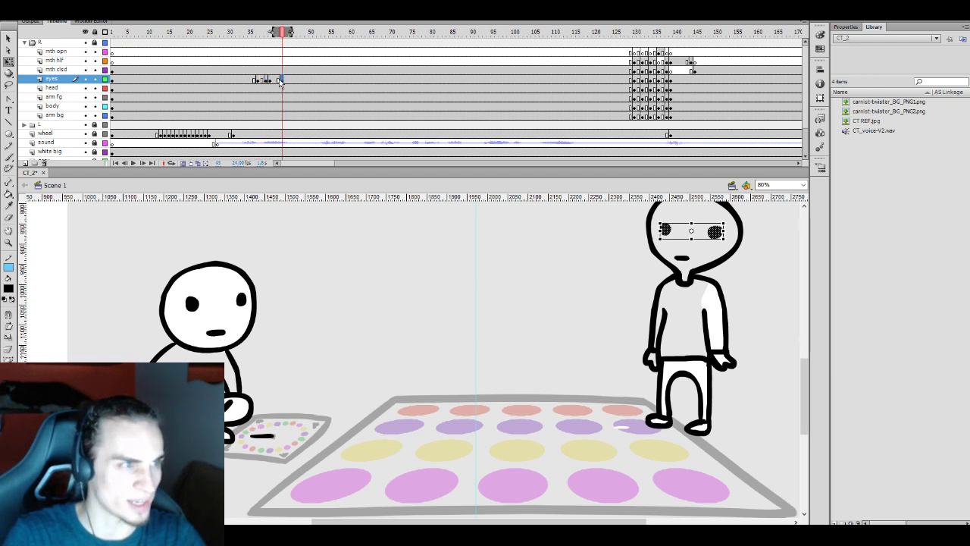
key("F6")
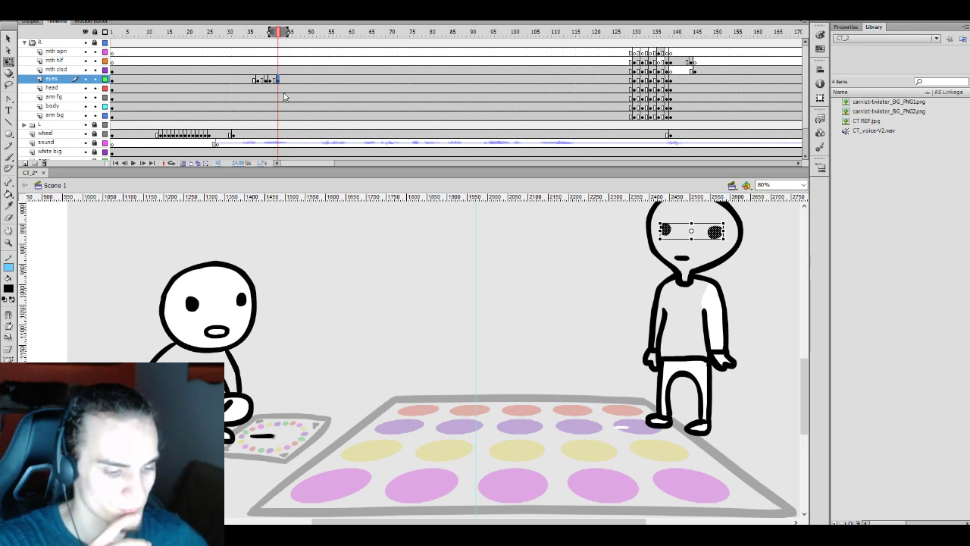
key("ctrl+s")
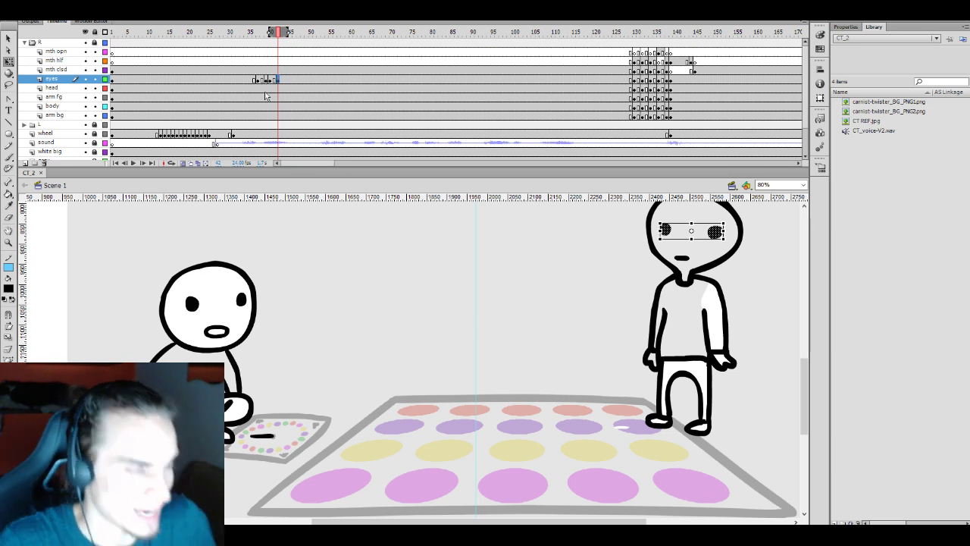
Zoom to 150% on the right-hand character's head and go to the eyes keyframe at frame 37 with nothing selected
left_click(780, 183)
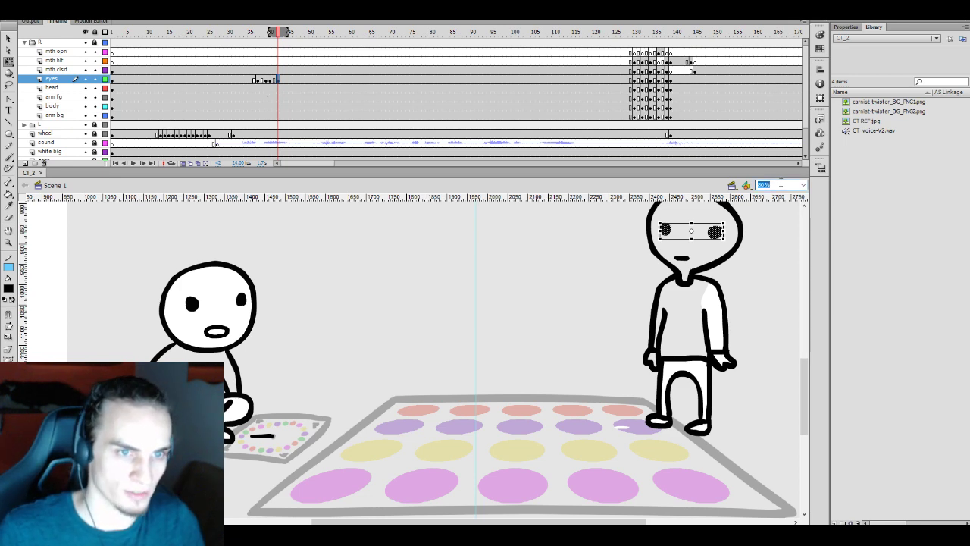
type("150")
key("Return")
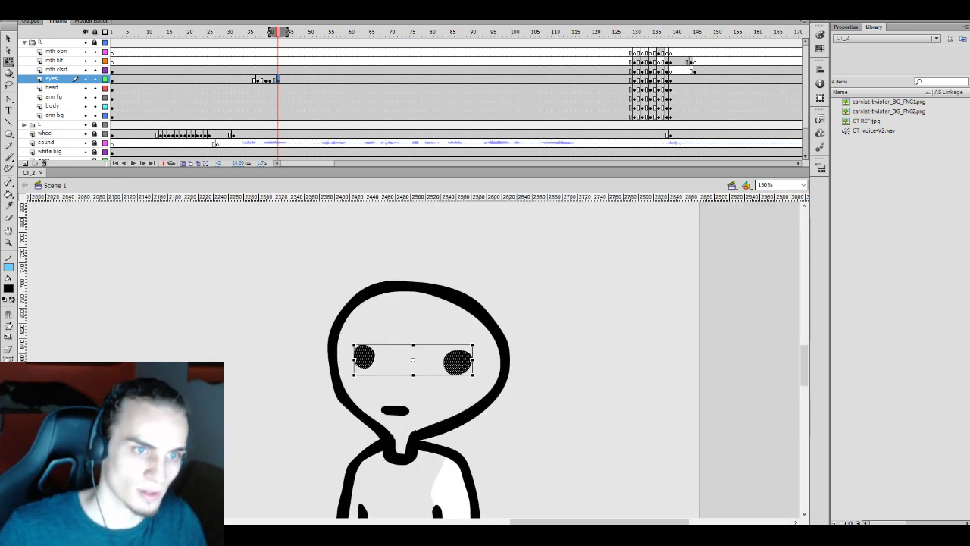
scroll(278, 351, "left", 5)
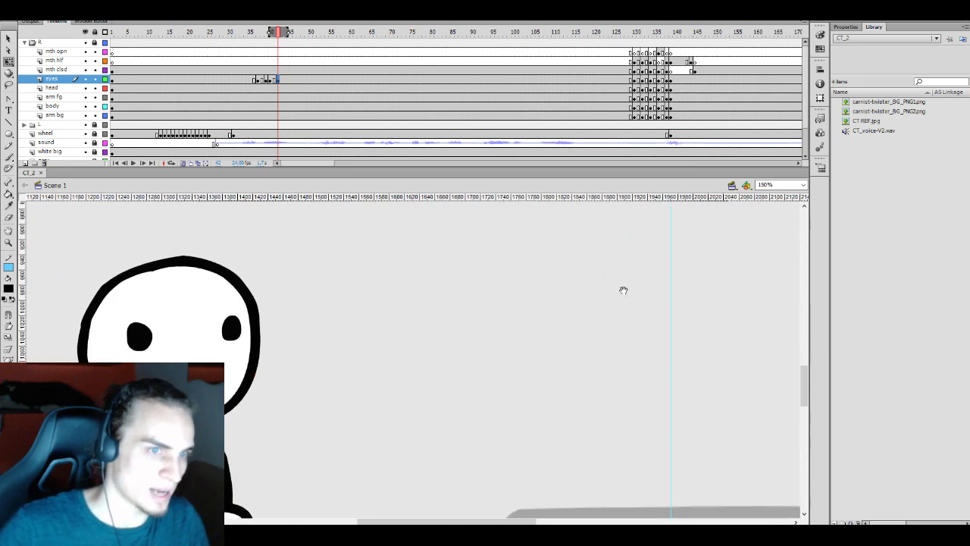
scroll(455, 305, "right", 4)
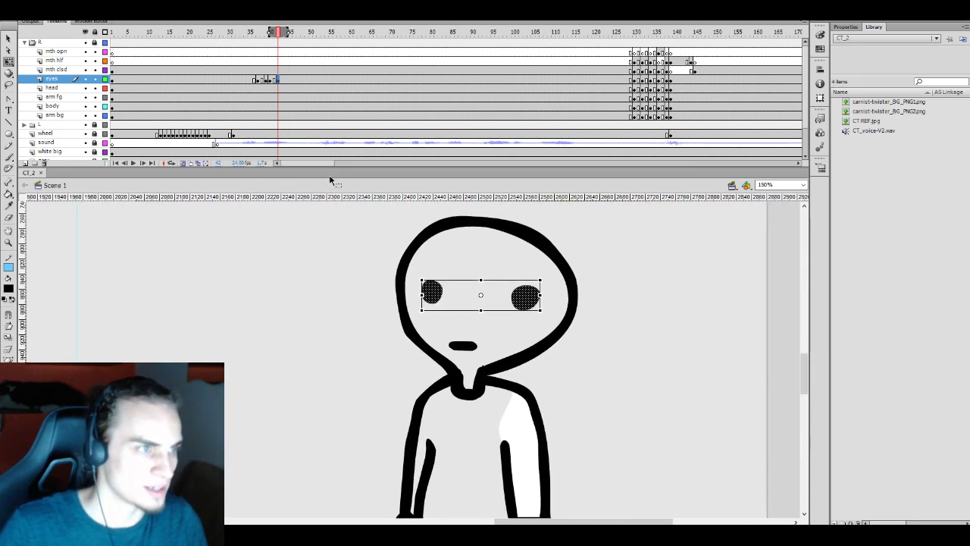
left_click(258, 80)
left_click(413, 274)
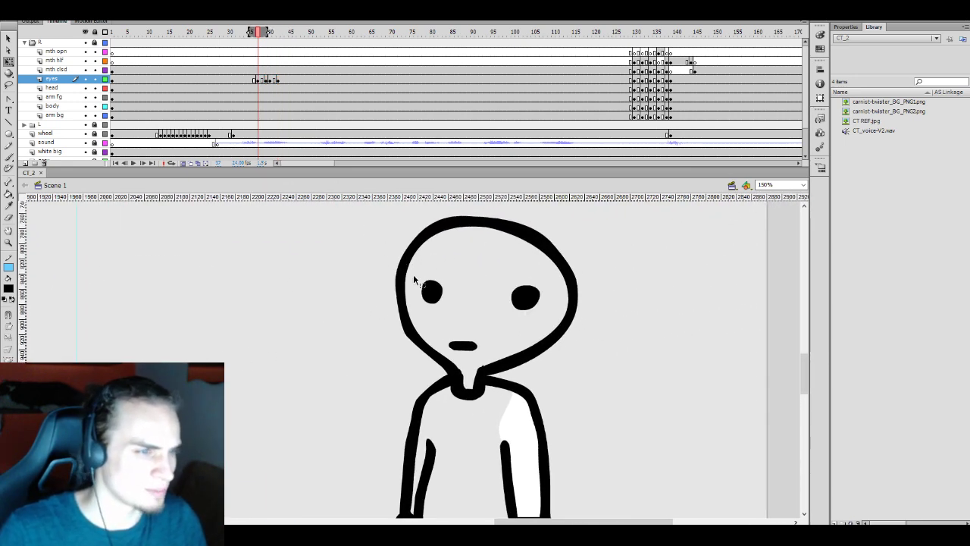
Try to trim the top of the left eye on frame 37 by erasing a line across it and deleting the cut-off piece
key("e")
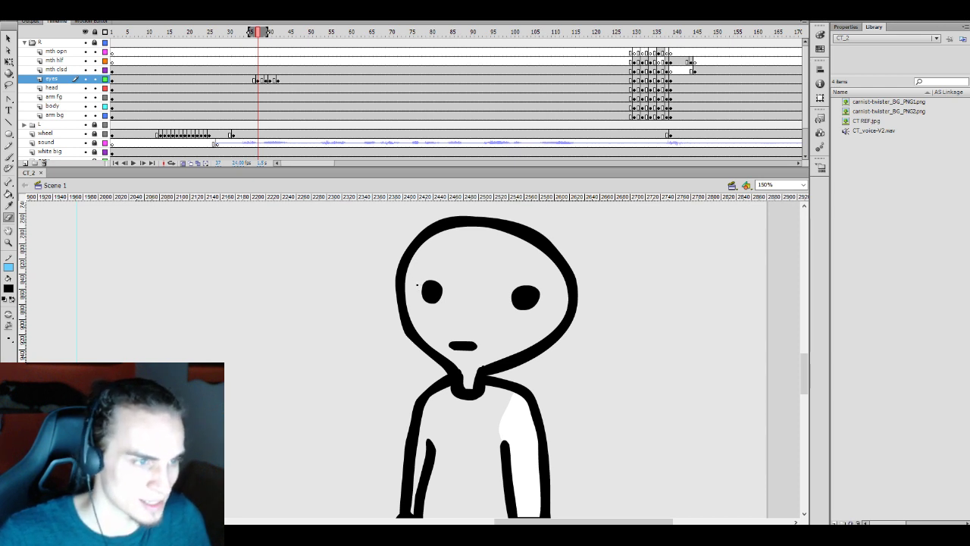
left_click_drag(416, 285, 443, 285)
key("v")
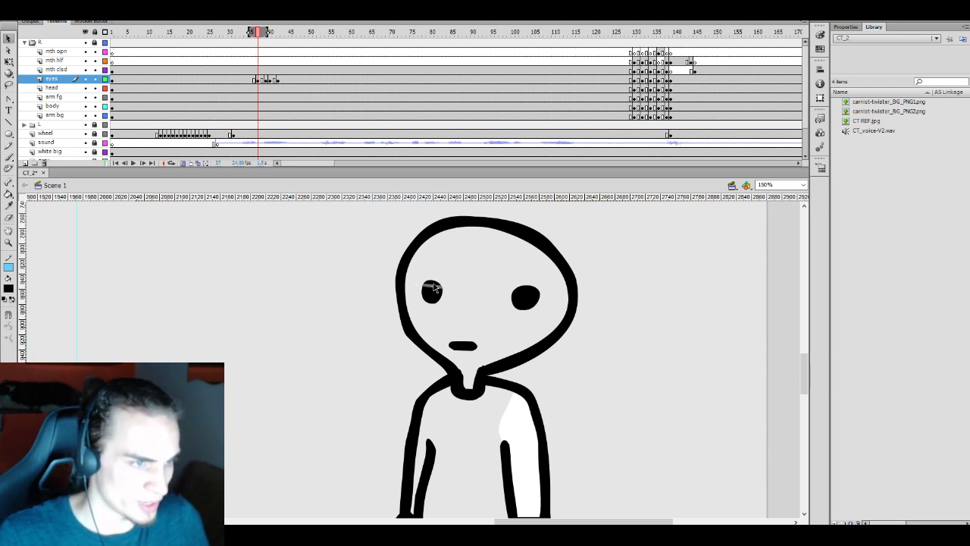
left_click(432, 286)
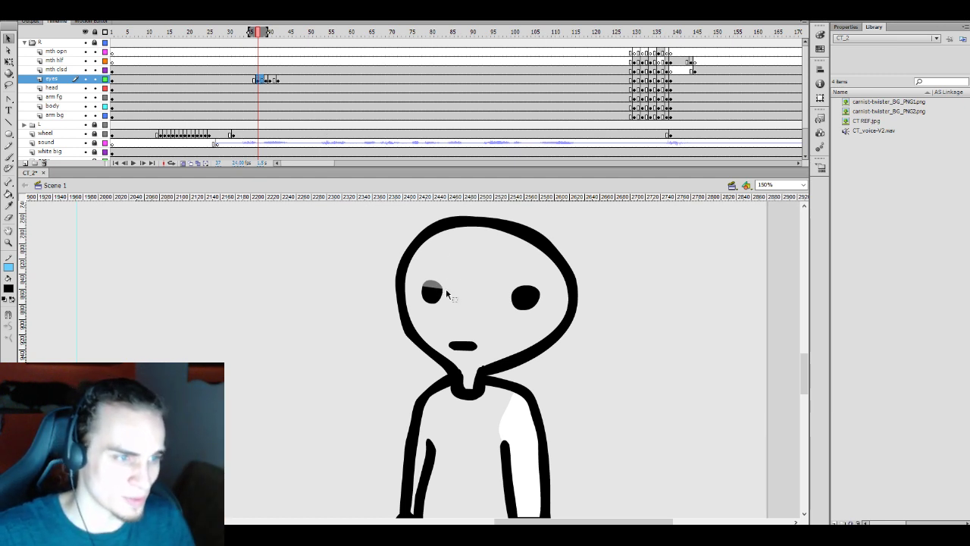
left_click(442, 288)
Cut off the tops and bottoms of both eyes on frame 37 by erasing straight lines across them
key("e")
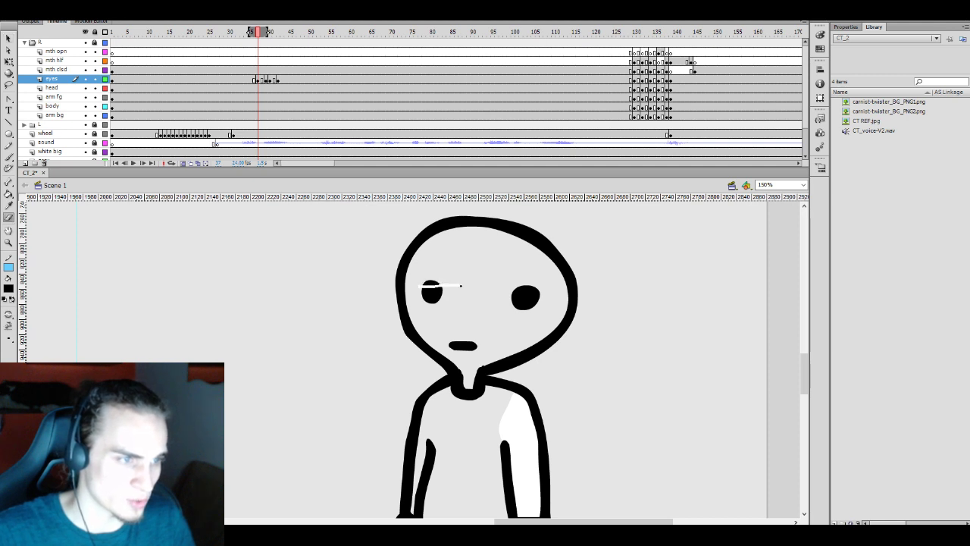
left_click_drag(419, 285, 448, 282)
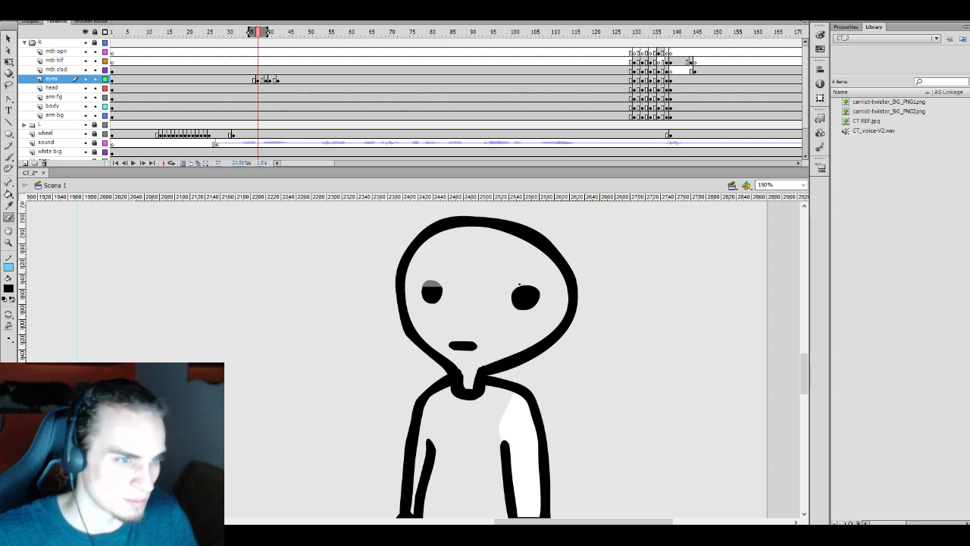
left_click_drag(511, 289, 548, 287)
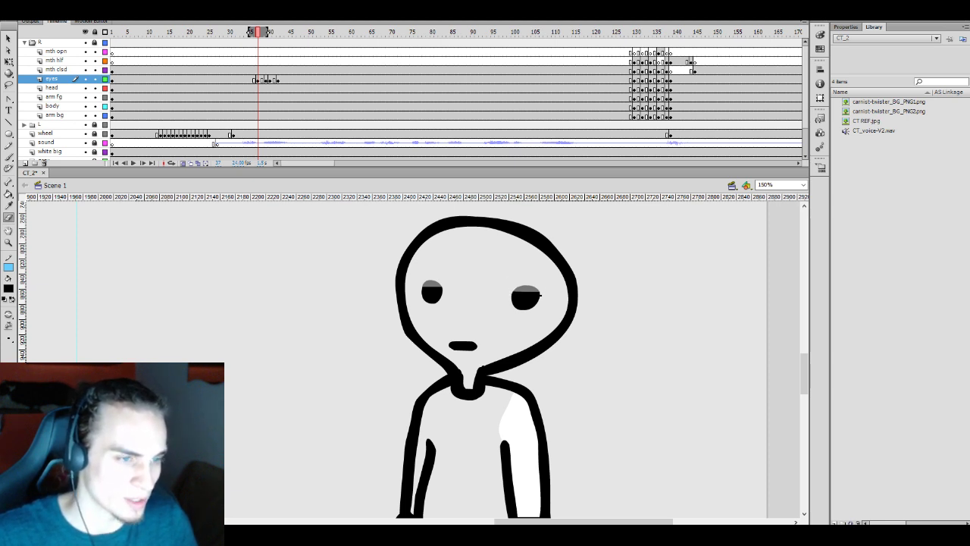
left_click_drag(416, 302, 449, 302)
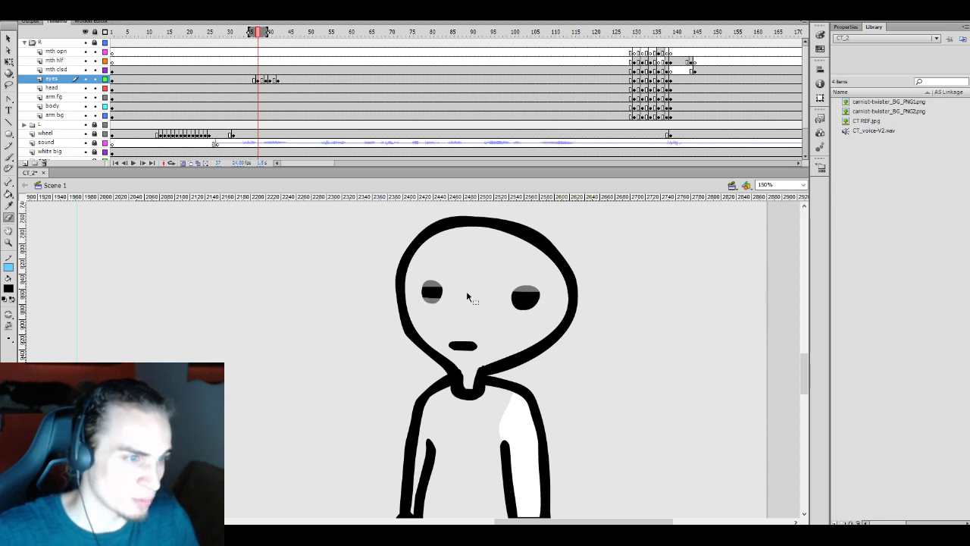
left_click_drag(538, 306, 510, 307)
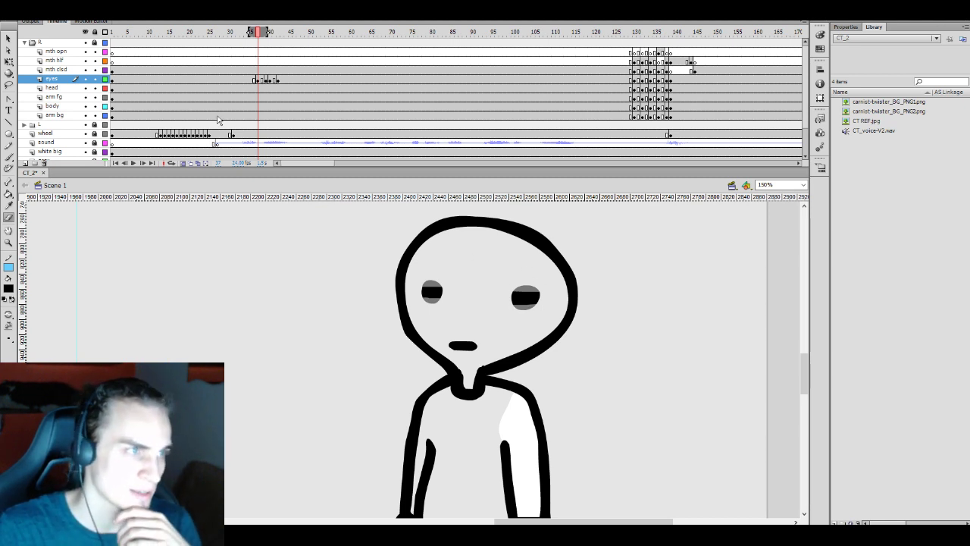
Compare the trimmed eyes with the open ones on frame 33, and widen both half-closed eyes slightly with Free Transform
left_click(245, 72)
left_click(242, 70)
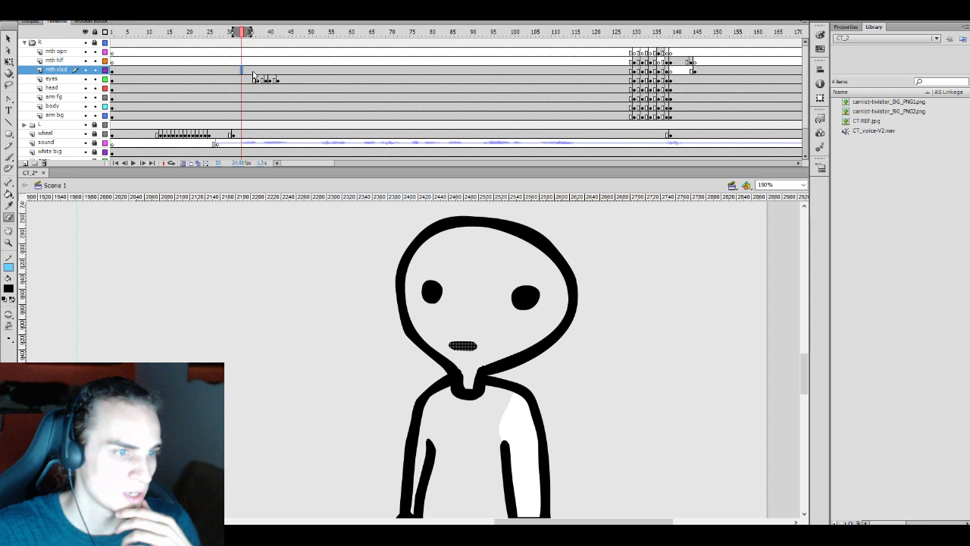
left_click(262, 70)
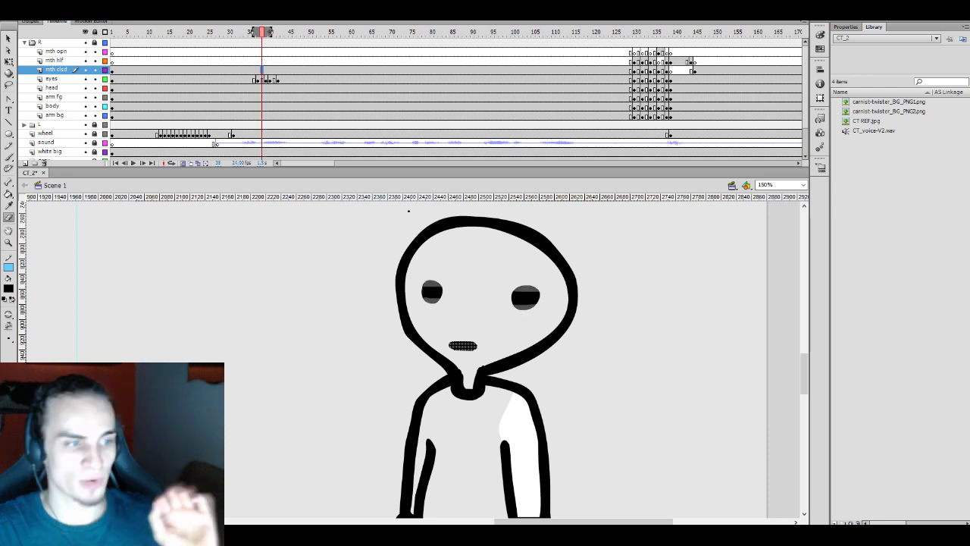
key("v")
left_click(440, 296)
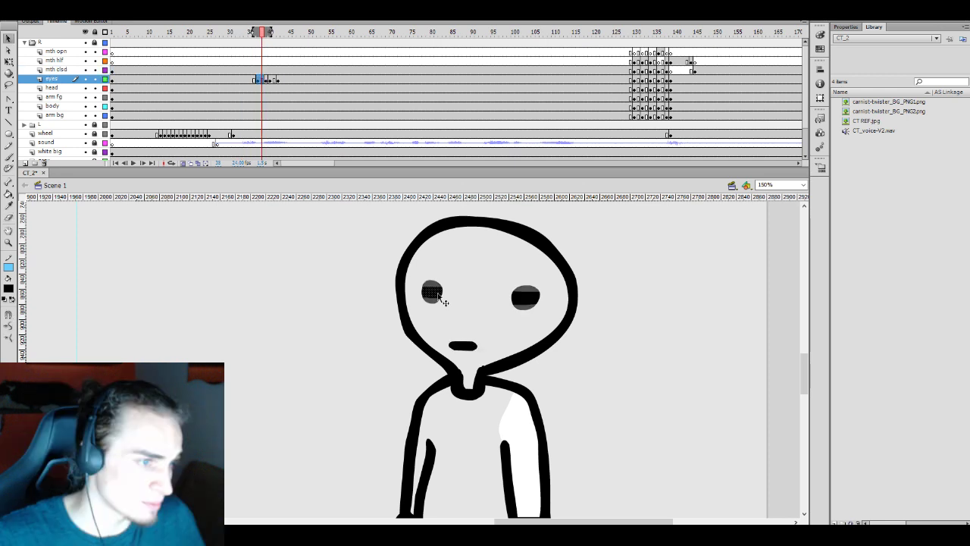
key("q")
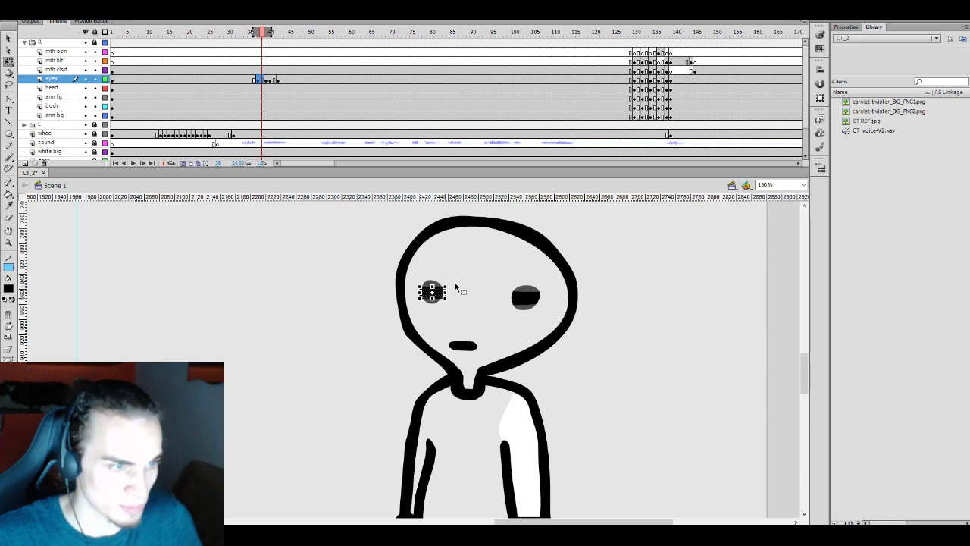
left_click(523, 296)
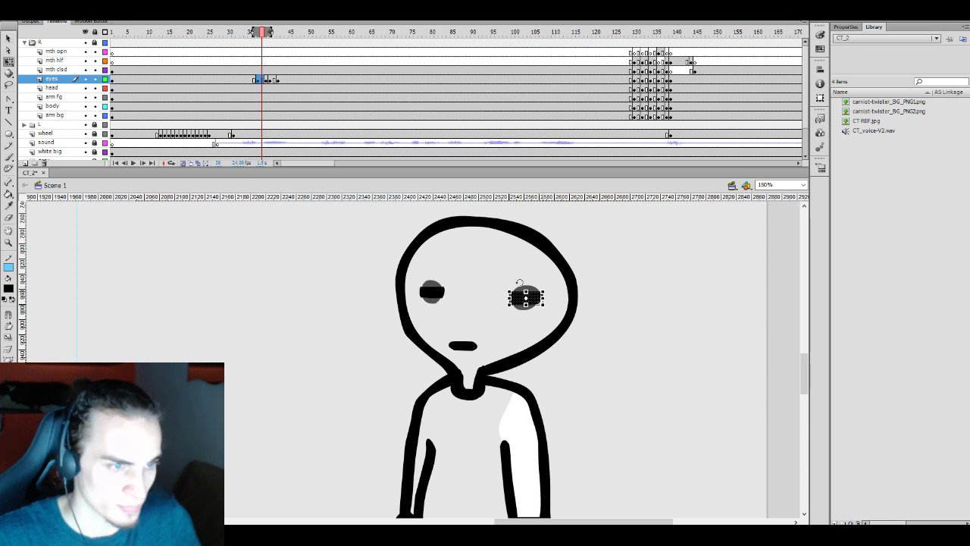
left_click_drag(509, 298, 513, 299)
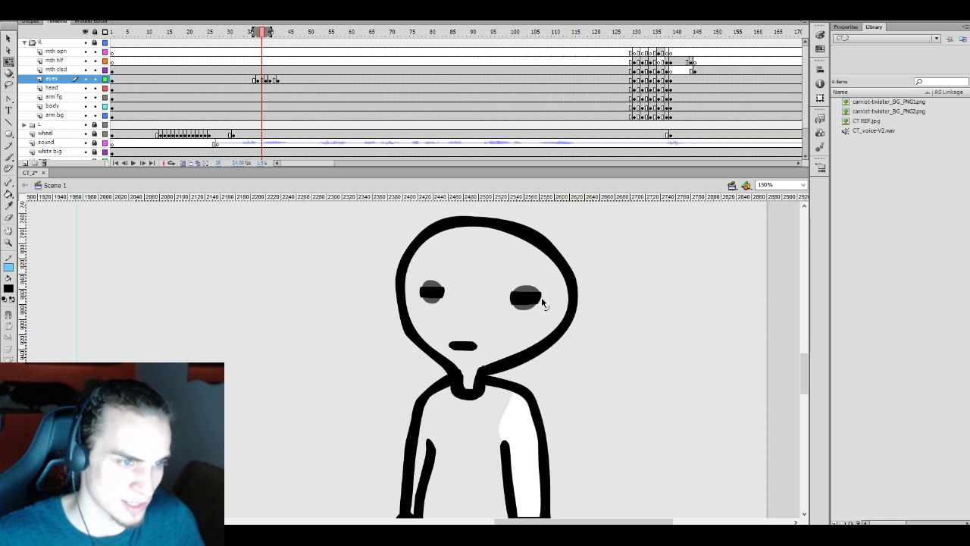
left_click_drag(541, 297, 542, 297)
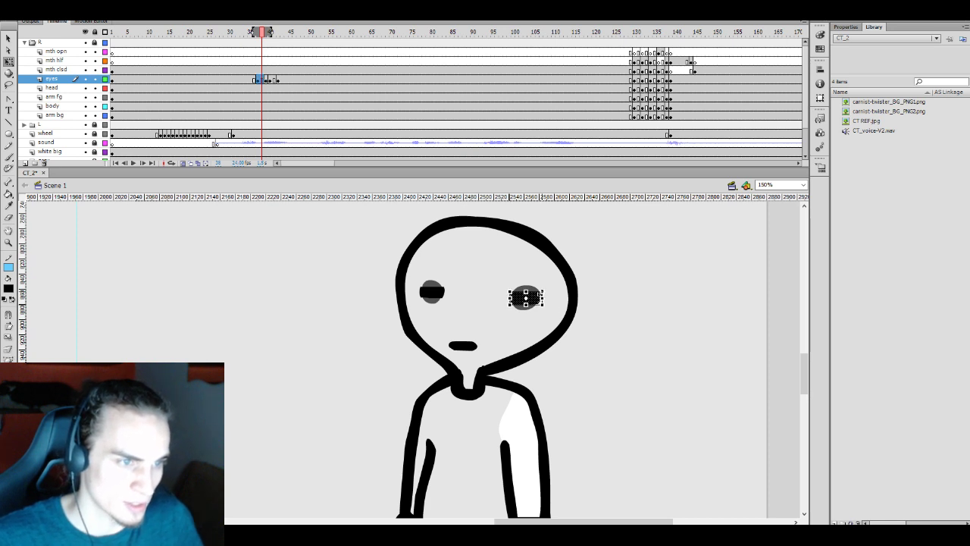
left_click(547, 306)
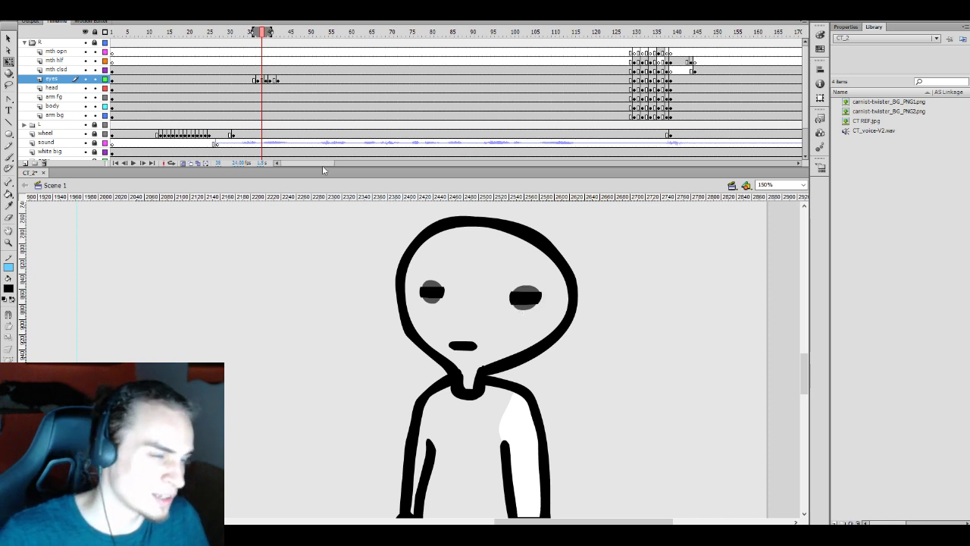
Replace the open eyes in the frame 40 keyframe with an in-place copy of the half-closed eyes from frame 37
left_click(263, 80)
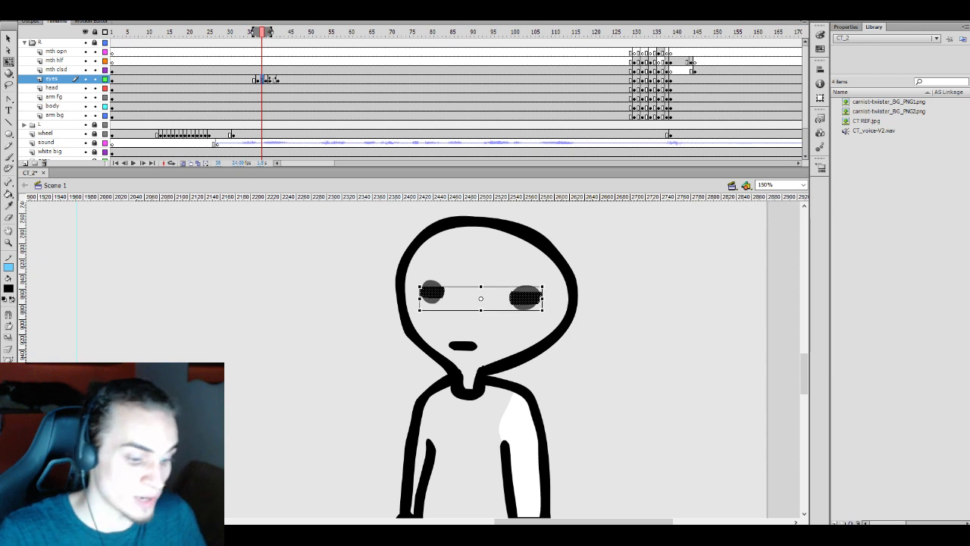
left_click(275, 80)
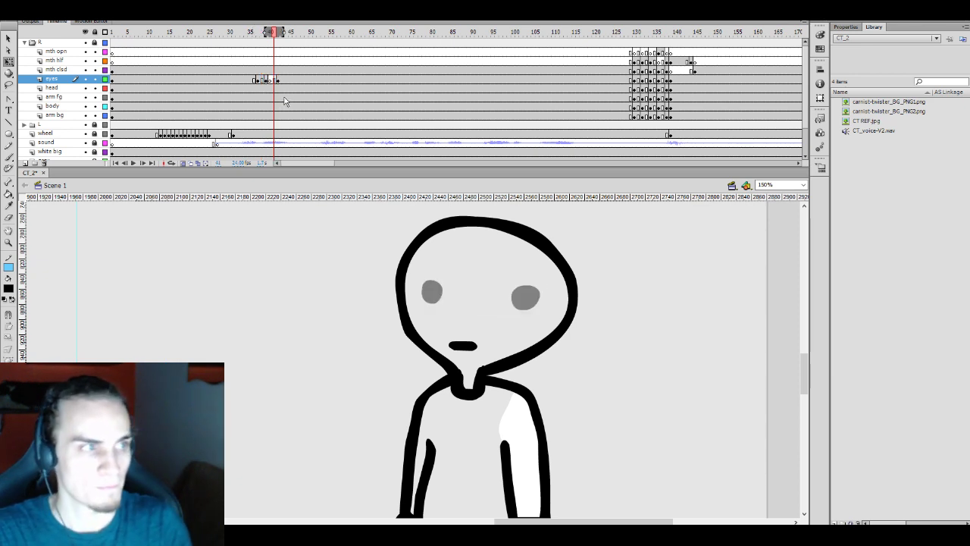
left_click(277, 81)
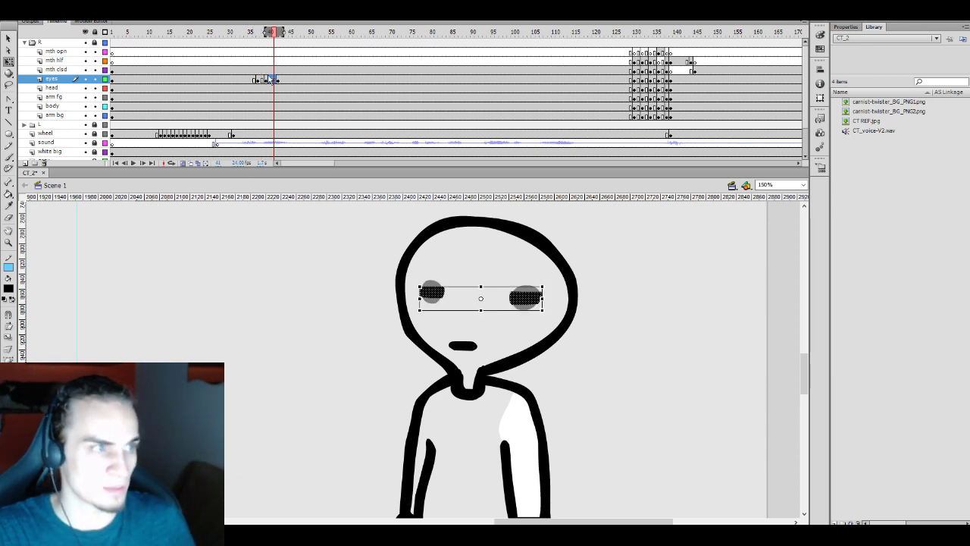
Step back and forth between frames 33 and 43 of the eyes layer to compare the open and half-closed eyes
left_click(260, 81)
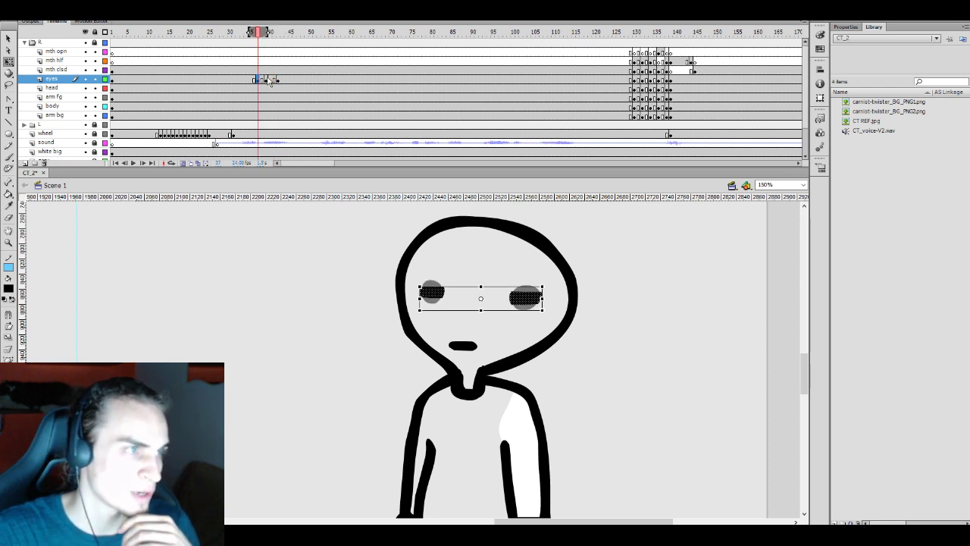
left_click(270, 80)
left_click(282, 81)
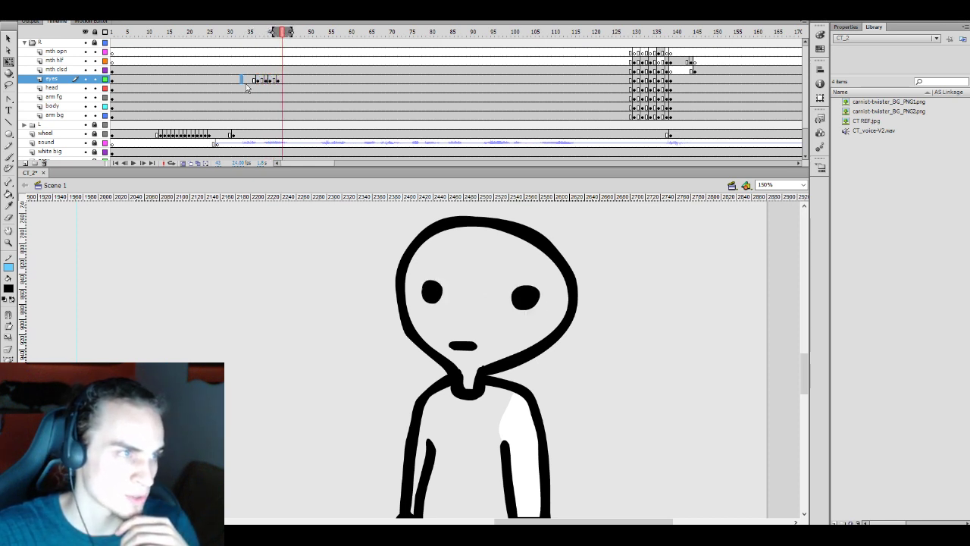
left_click(246, 82)
left_click(279, 80)
left_click(277, 80)
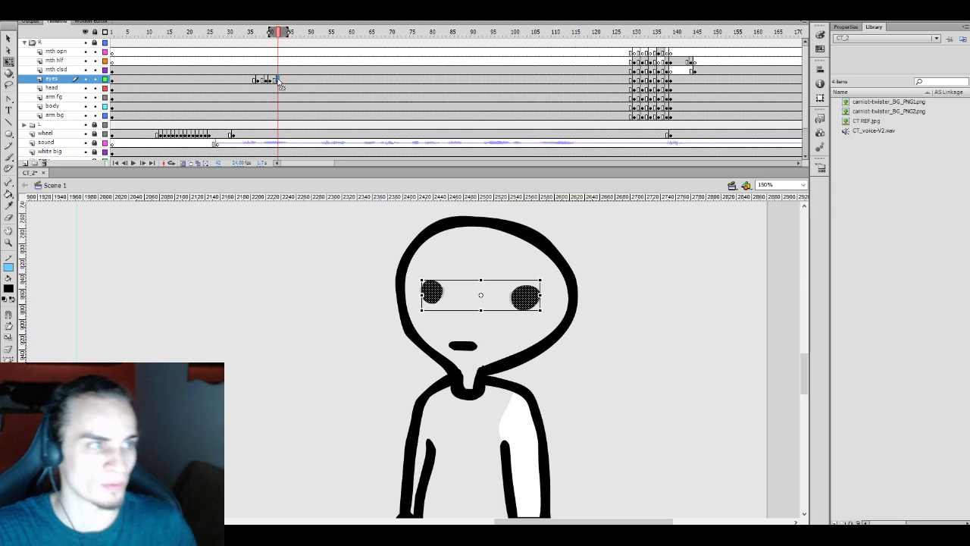
left_click(273, 78)
left_click(269, 79)
left_click(258, 79)
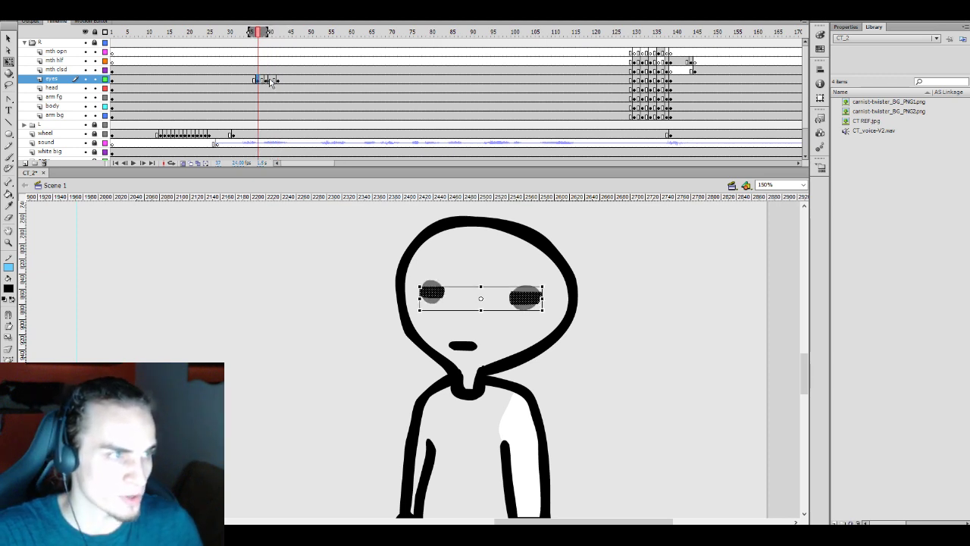
left_click(274, 80)
left_click(512, 243)
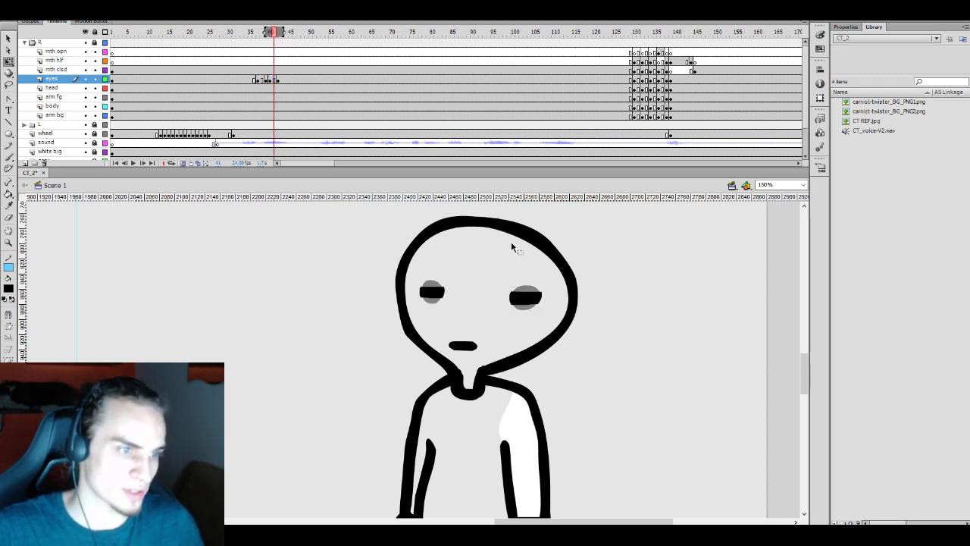
Delete the open eyes from the frame 39 keyframe and switch to the Brush tool
left_click(265, 79)
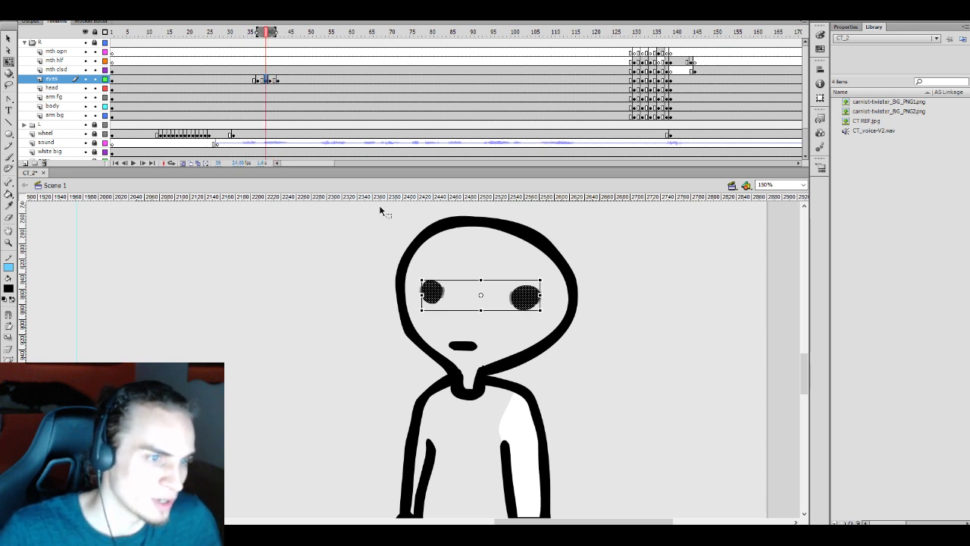
left_click(518, 255)
key("b")
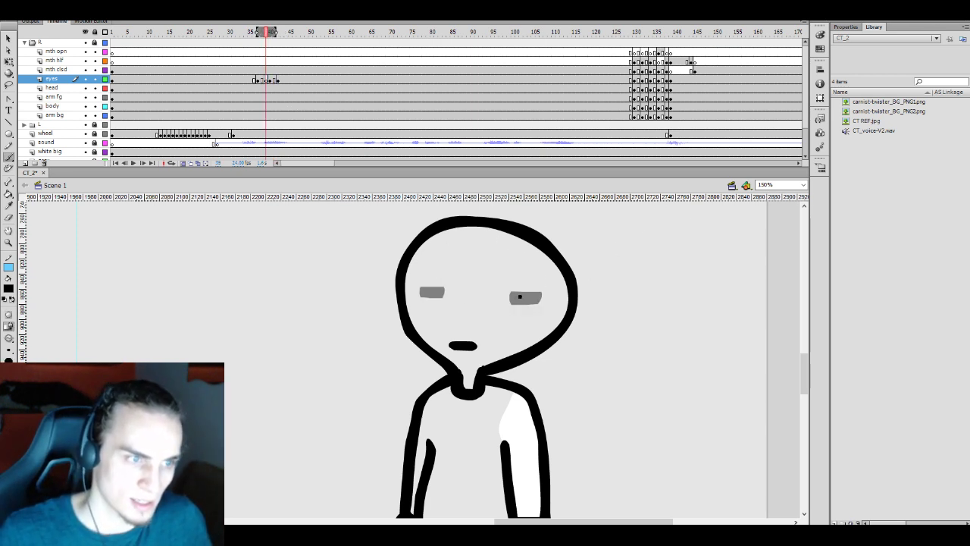
Try brushing a horizontal closed-eye line over the right eye on frame 39 at 120% zoom, undoing each stroke
left_click(765, 184)
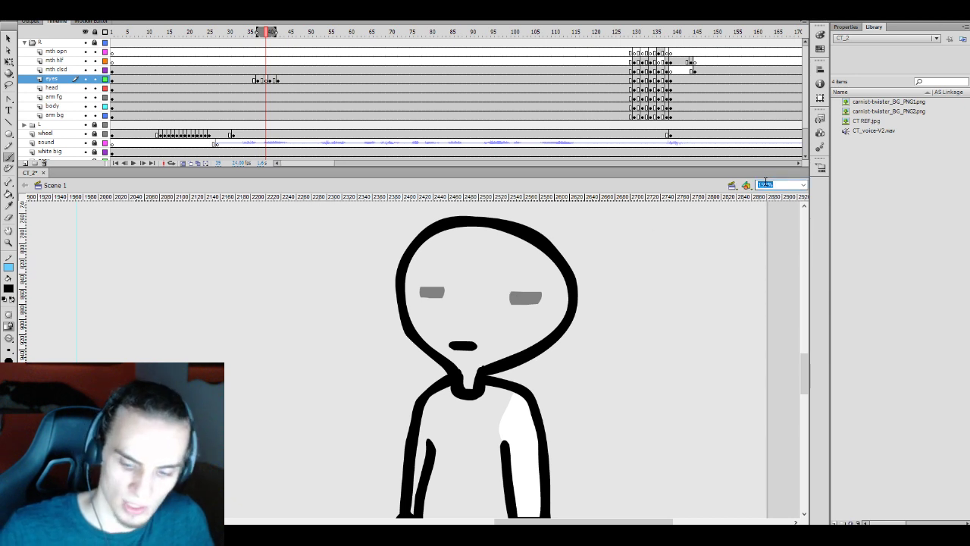
type("120")
key("Return")
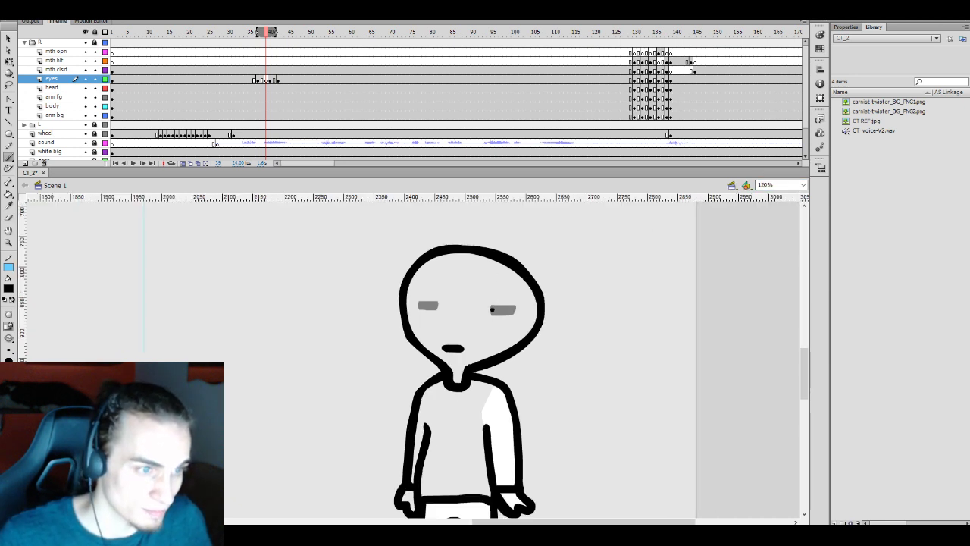
left_click_drag(489, 310, 515, 308)
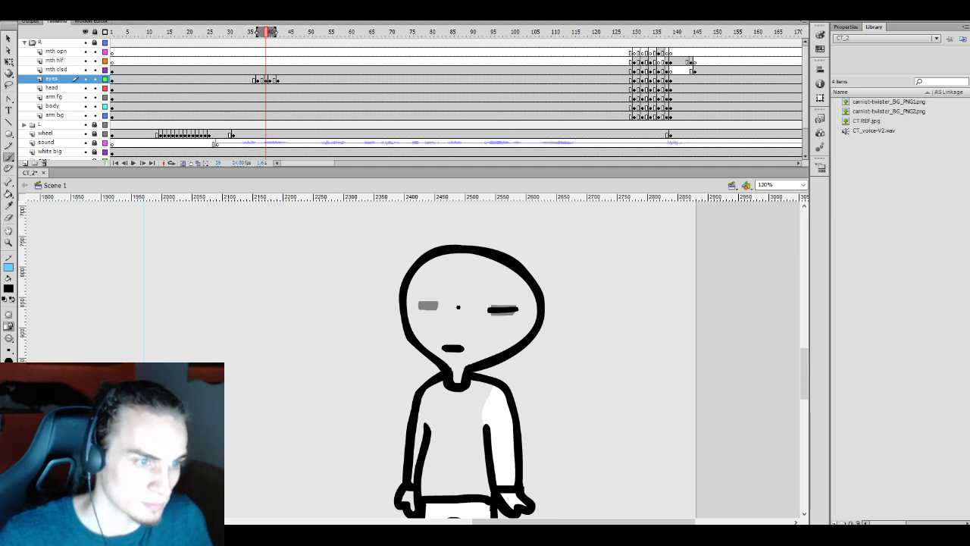
key("ctrl+z")
key("ctrl+z")
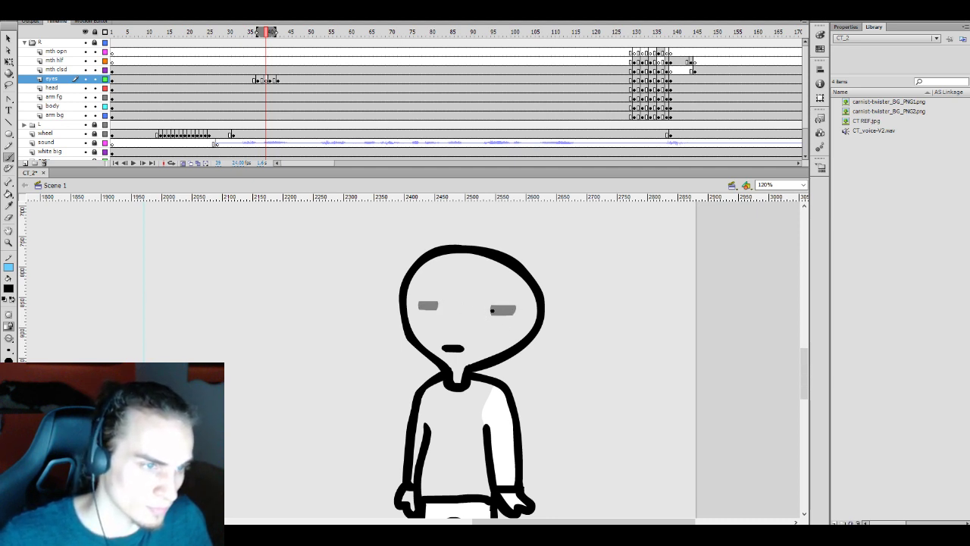
left_click_drag(490, 310, 516, 310)
key("ctrl+z")
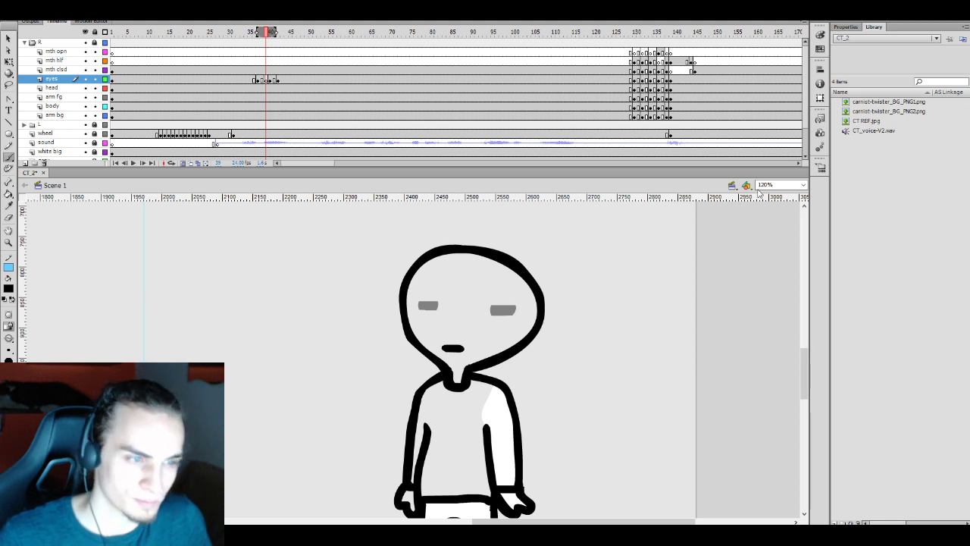
Try the closed-eye brush stroke on the right eye again at 100% zoom and undo it
left_click(777, 185)
type("100")
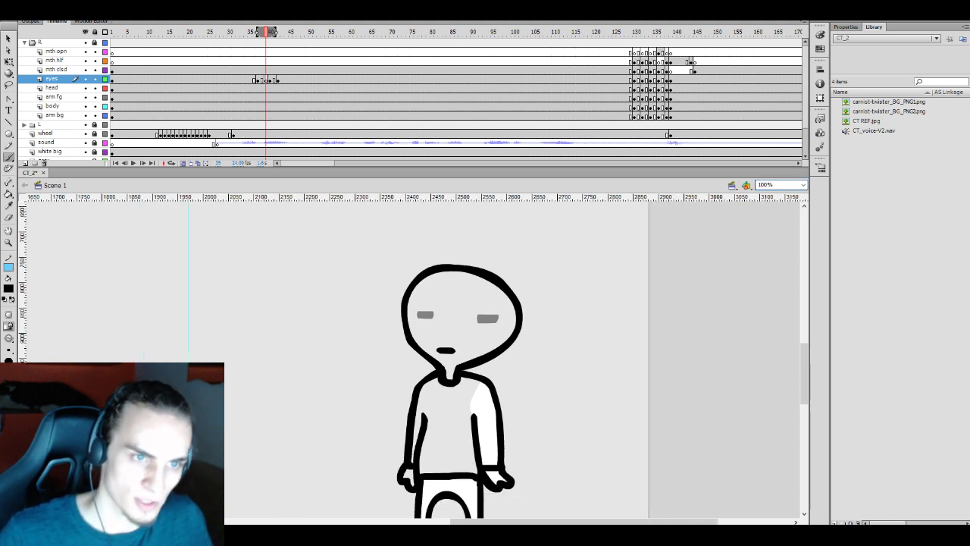
key("Return")
key("ctrl+y")
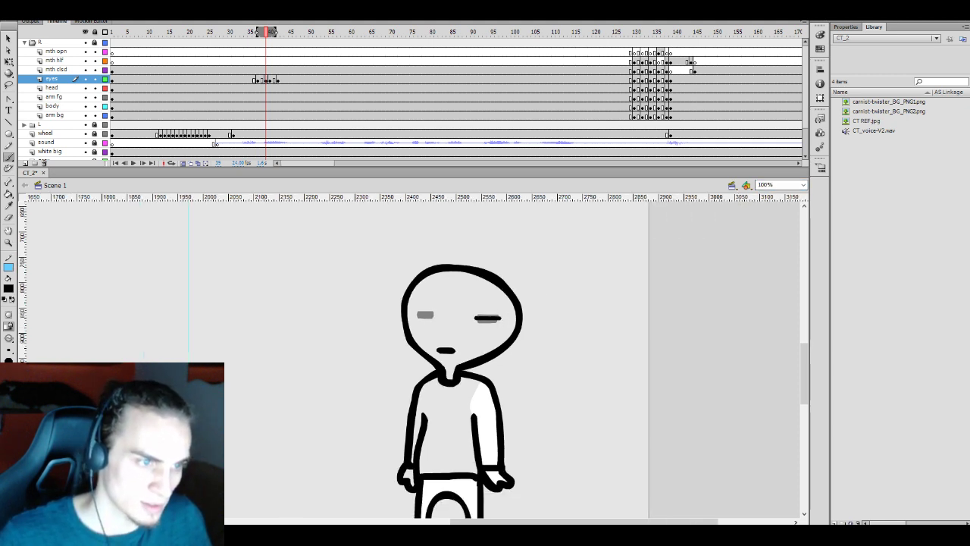
key("ctrl+z")
Set the zoom to 80% and brush short horizontal lines for both closed eyes on frame 39
left_click(765, 184)
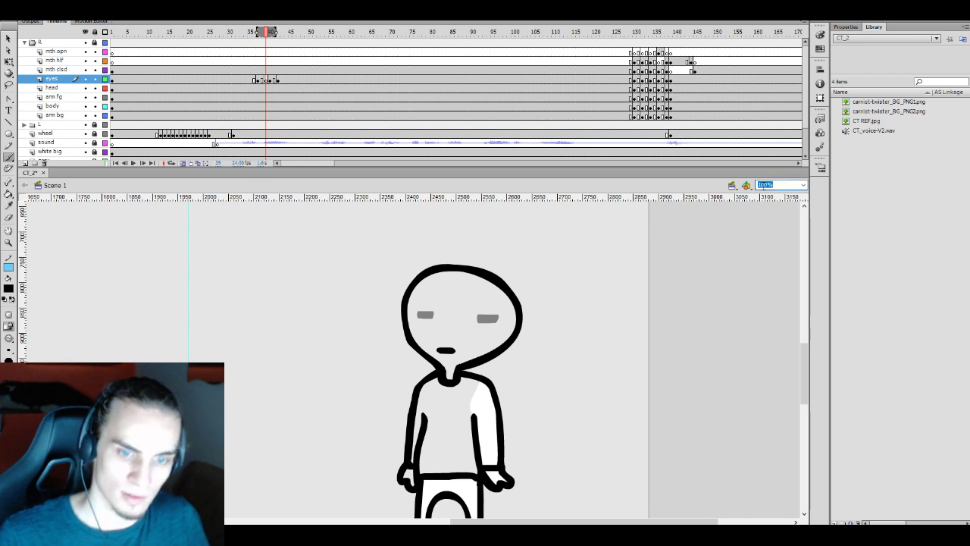
type("80")
key("Return")
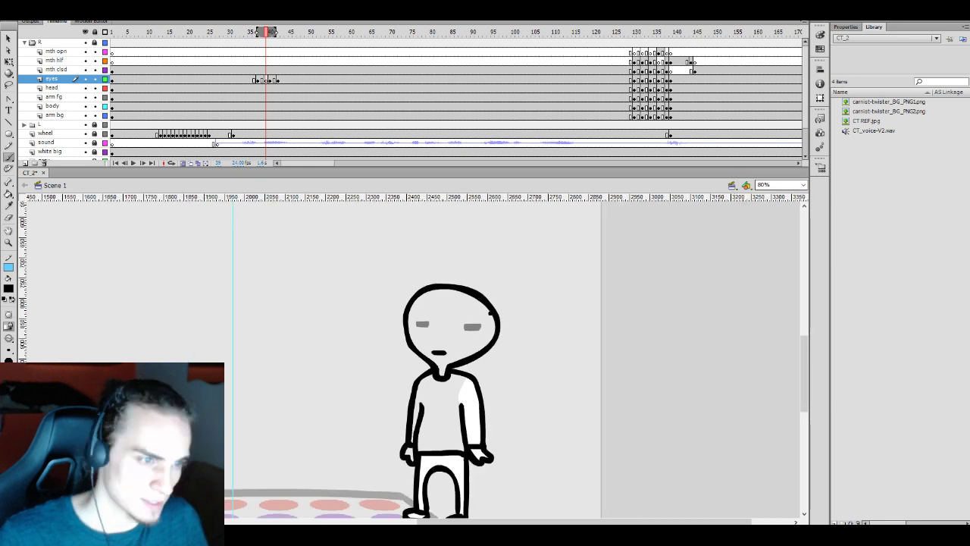
key("ctrl+y")
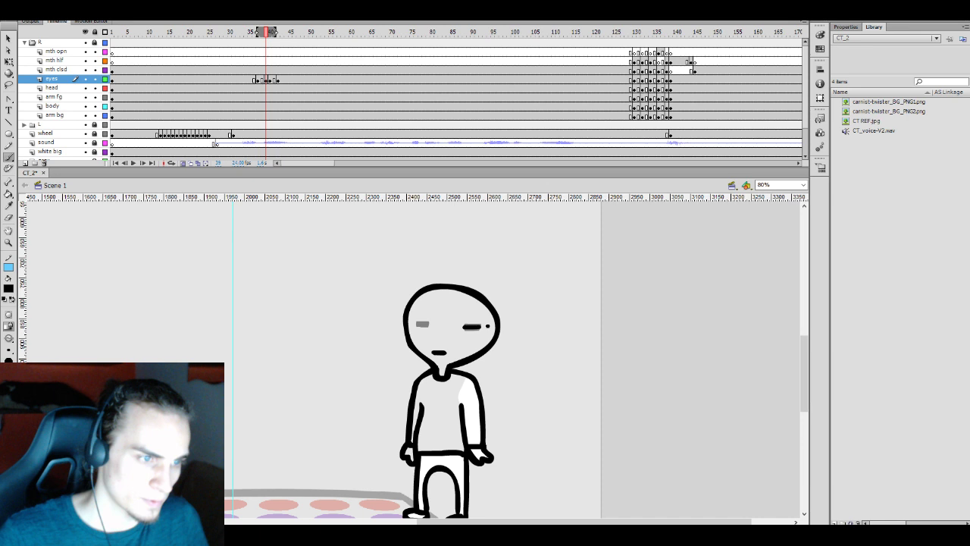
key("ctrl+y")
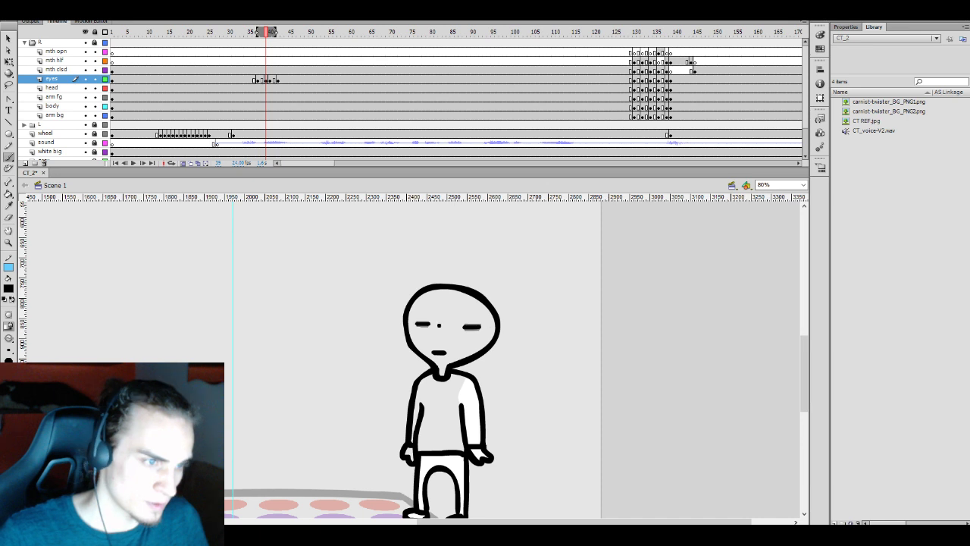
key("ctrl+z")
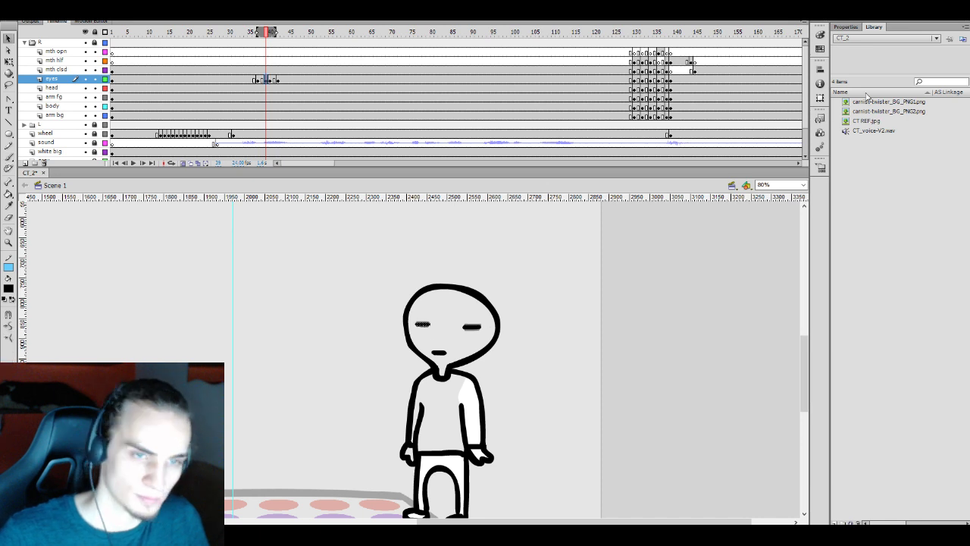
Set the zoom to 100%, deselect the closed eyes and play back the blink from just before frame 37
left_click(781, 186)
type("100")
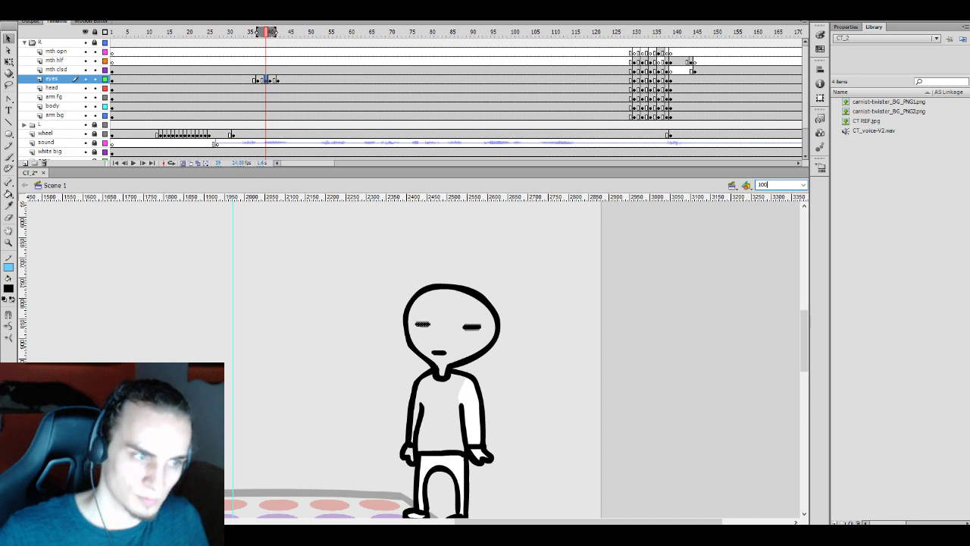
key("Return")
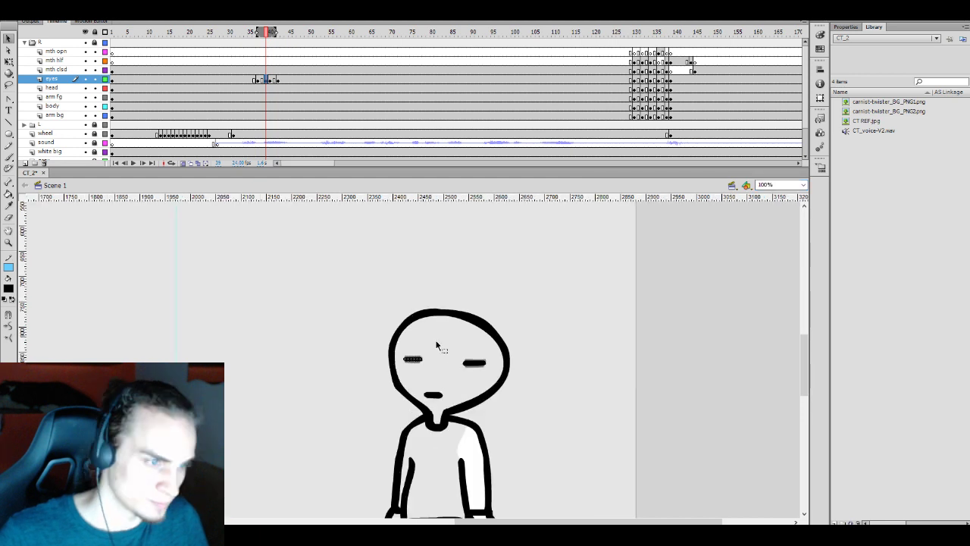
key("q")
left_click(466, 333)
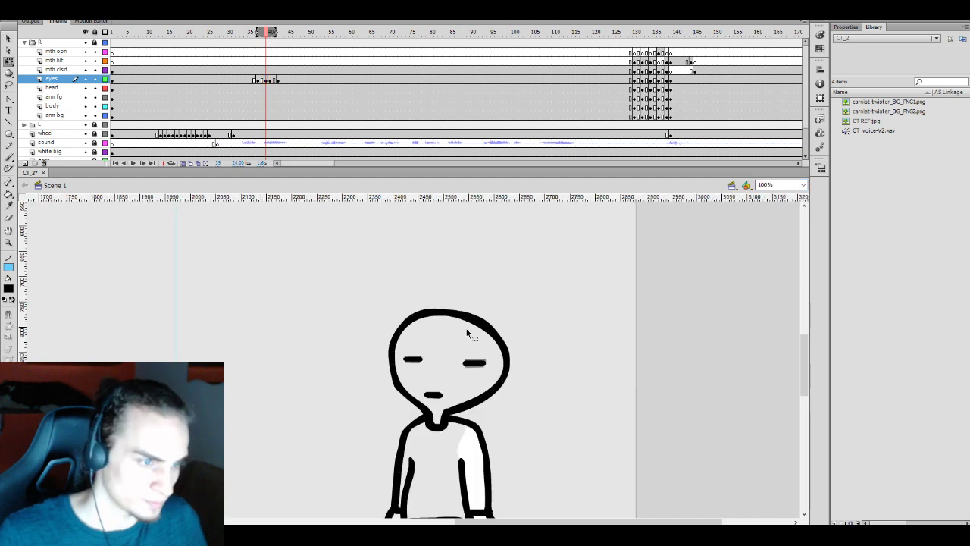
left_click(244, 72)
key("Return")
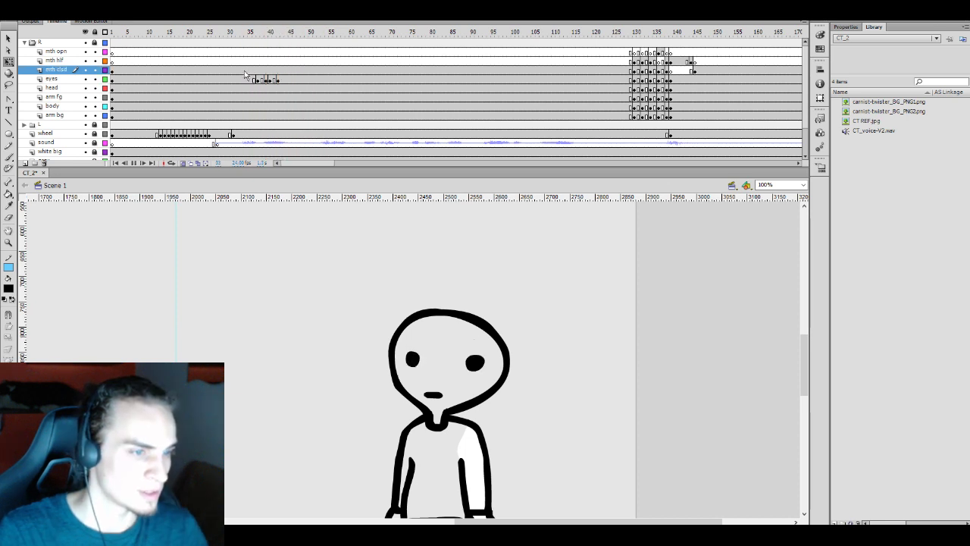
key("Return")
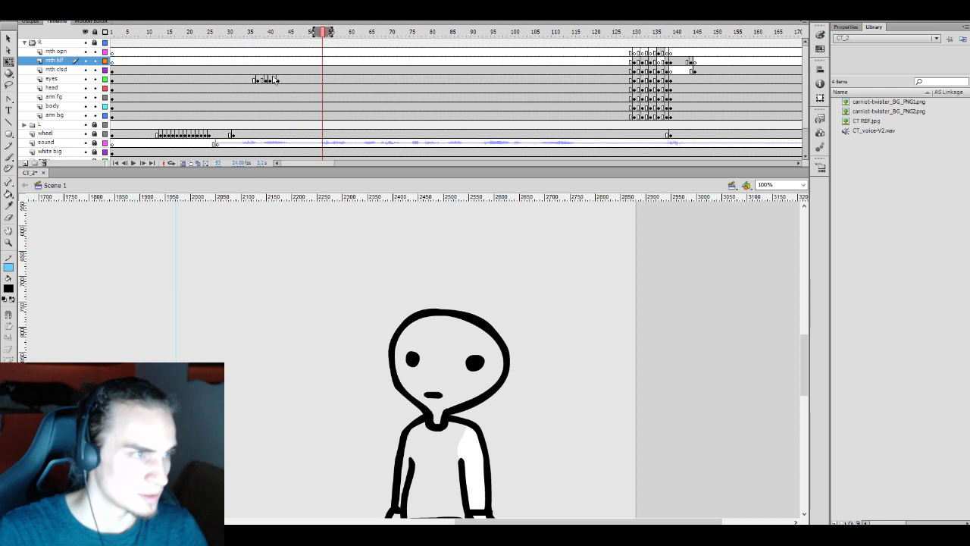
Try shifting the eyes layer's end-of-blink keyframes from frame 40 onward one frame later and play back the blink
left_click(275, 81)
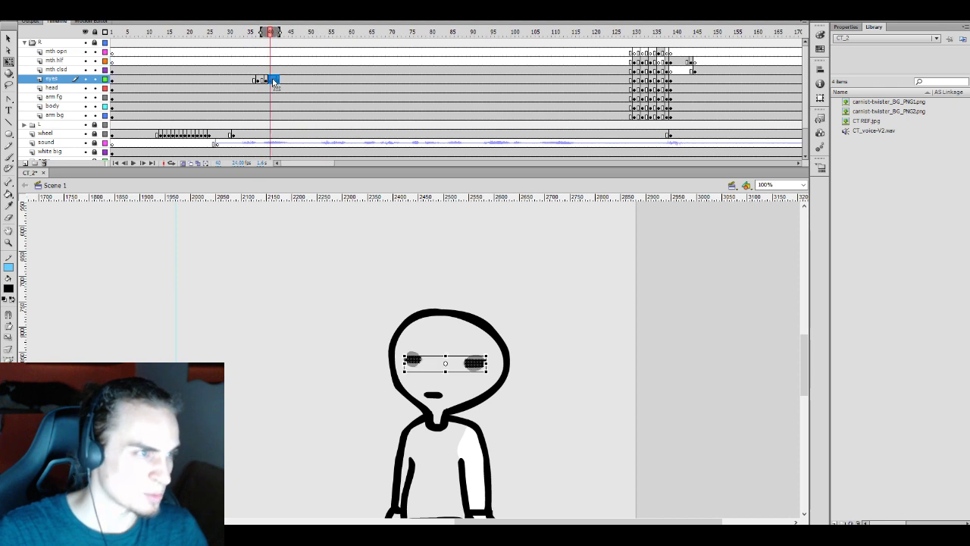
key("Return")
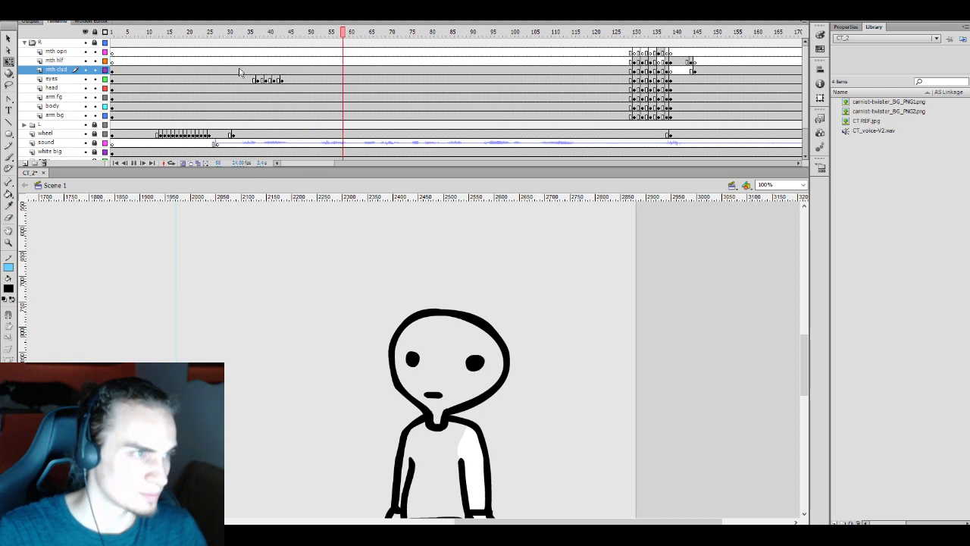
left_click(237, 70)
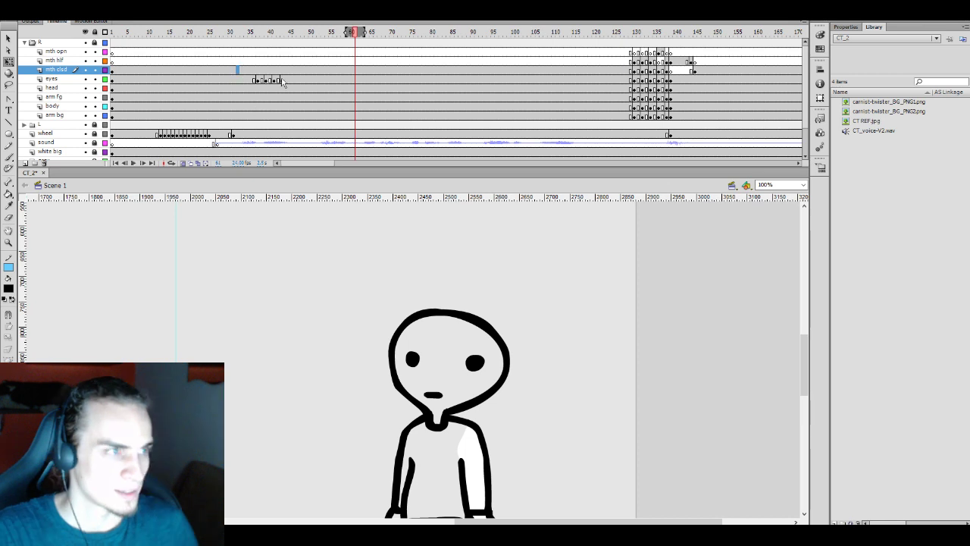
Set the zoom to 80% and return the eyes layer's end-of-blink keyframes to one frame earlier
left_click(260, 80)
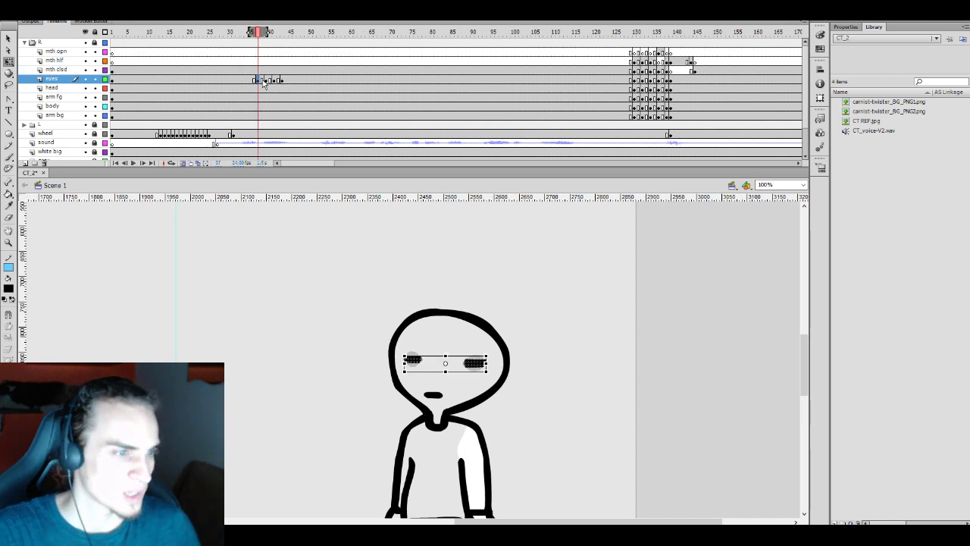
left_click(781, 184)
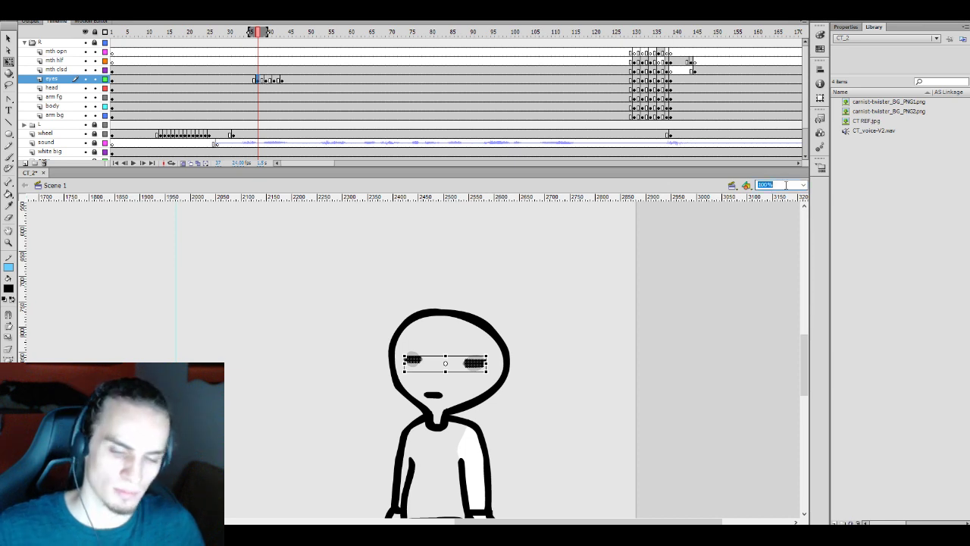
type("80")
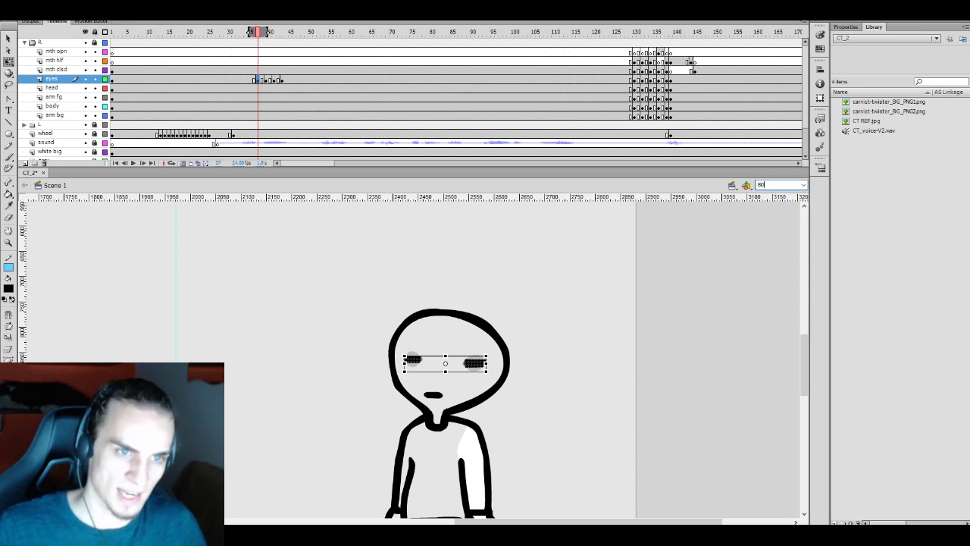
key("Return")
left_click(282, 79)
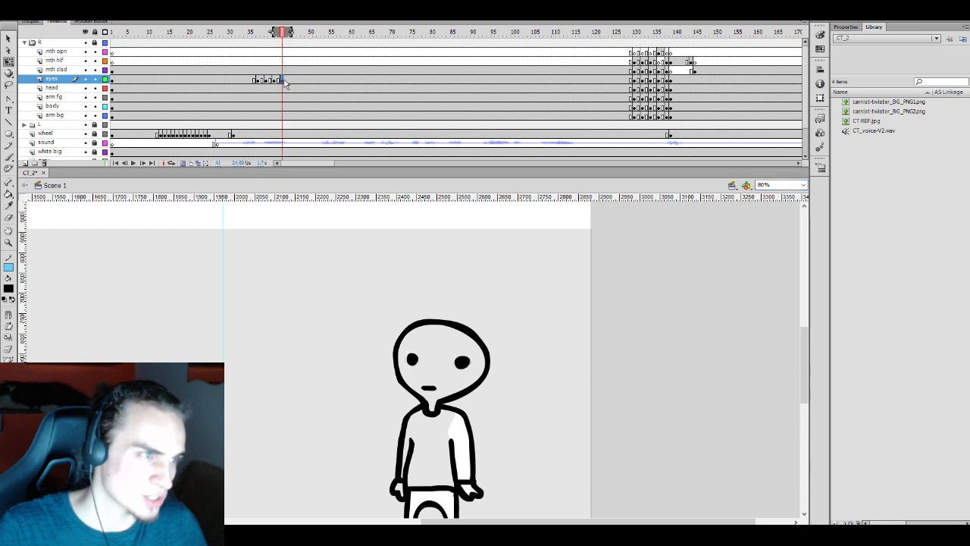
left_click_drag(282, 80, 270, 80)
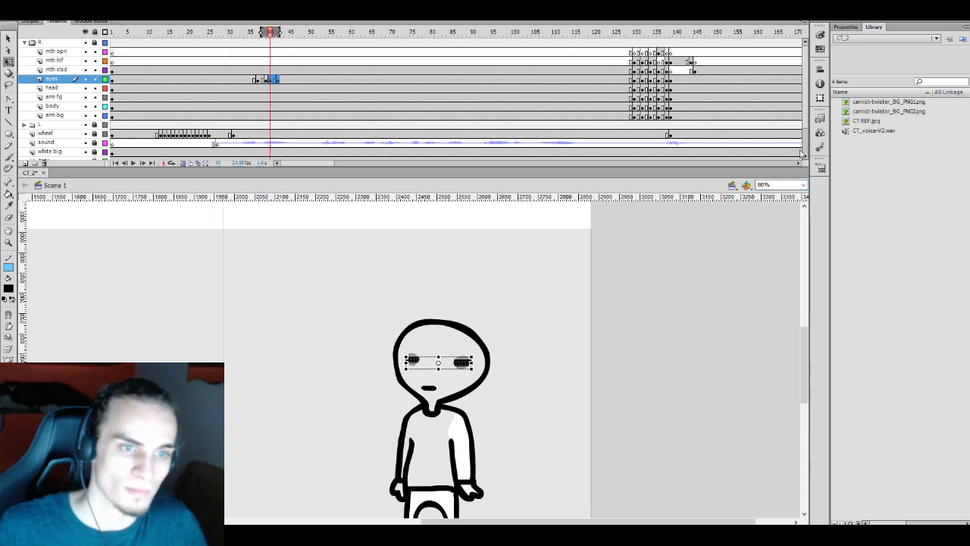
Set the zoom to 150% and examine the half-closed drawings of both eyes around frame 38 against the onion skin
left_click(780, 184)
type("150")
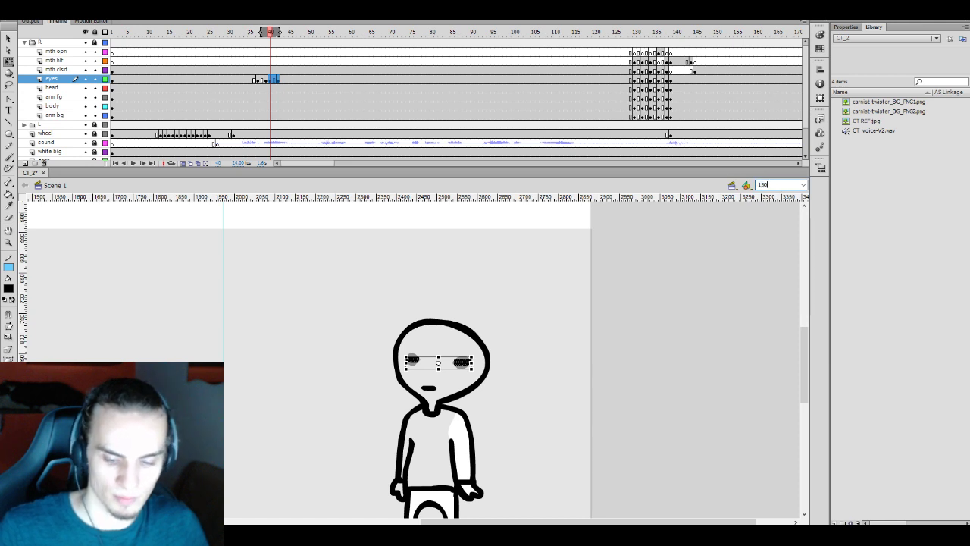
key("Return")
key("comma")
key("comma")
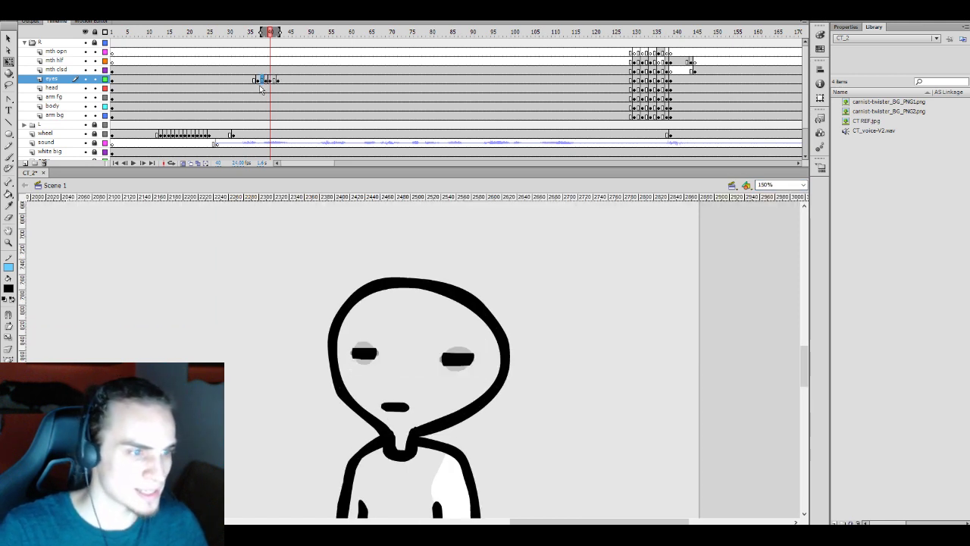
left_click(354, 290)
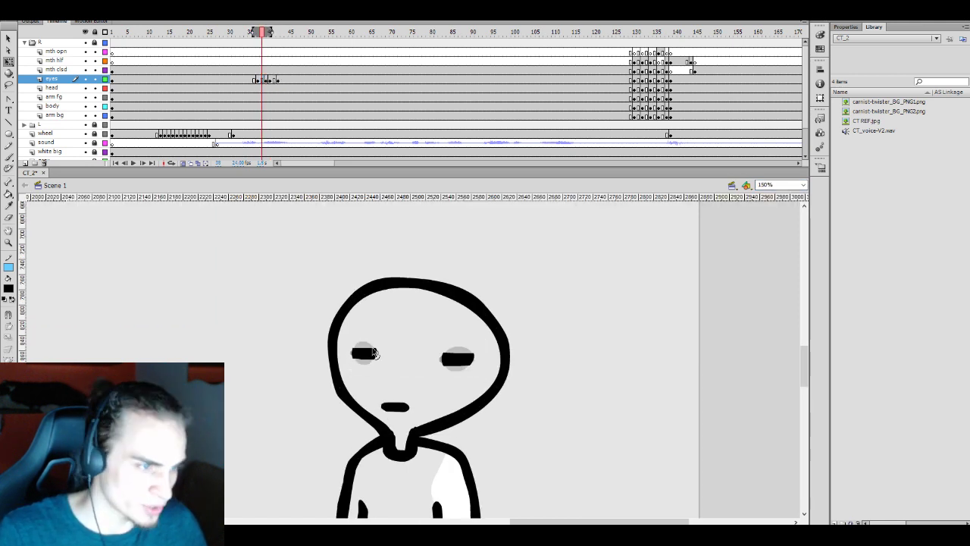
left_click(374, 353)
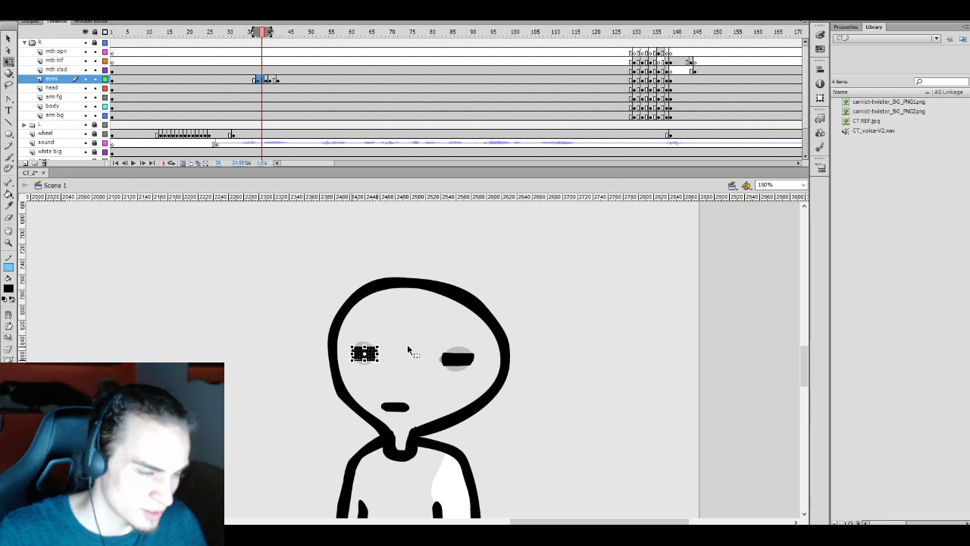
left_click(458, 355)
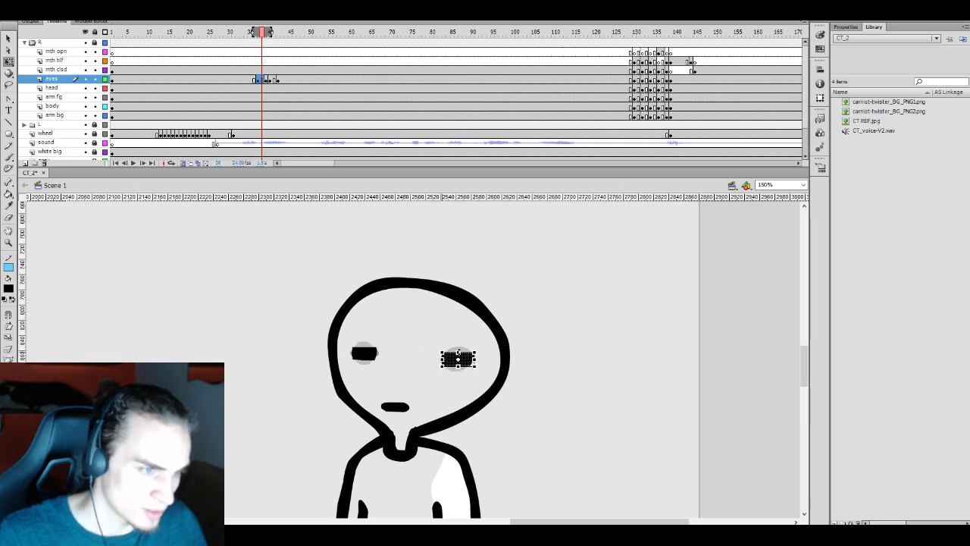
left_click(465, 339)
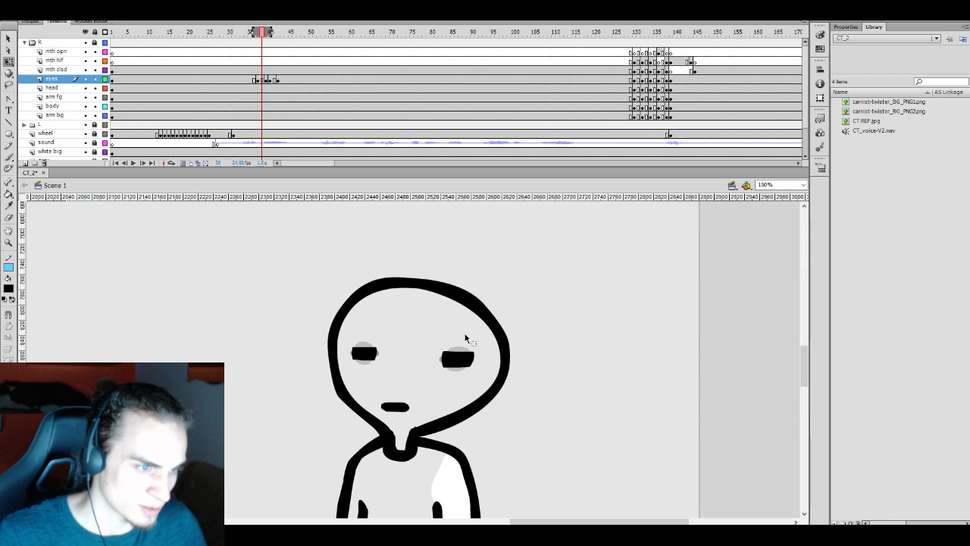
key("e")
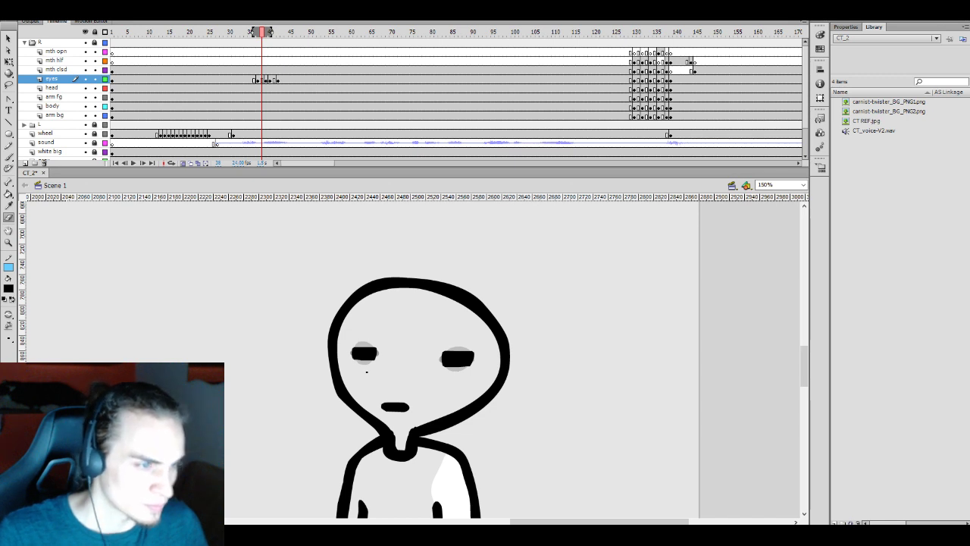
key("v")
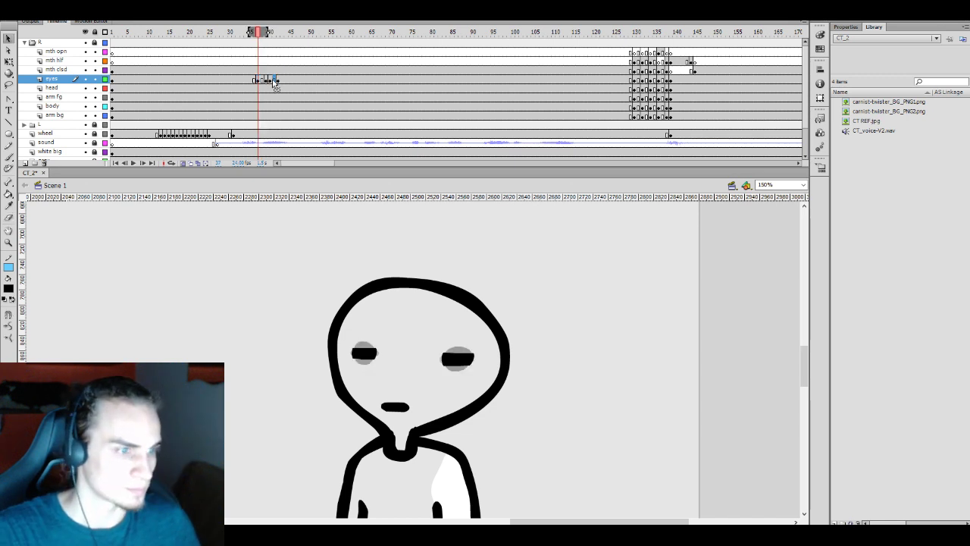
Play back the finished blink at 150% zoom from just before frame 37, stopping at frame 29
left_click(274, 80)
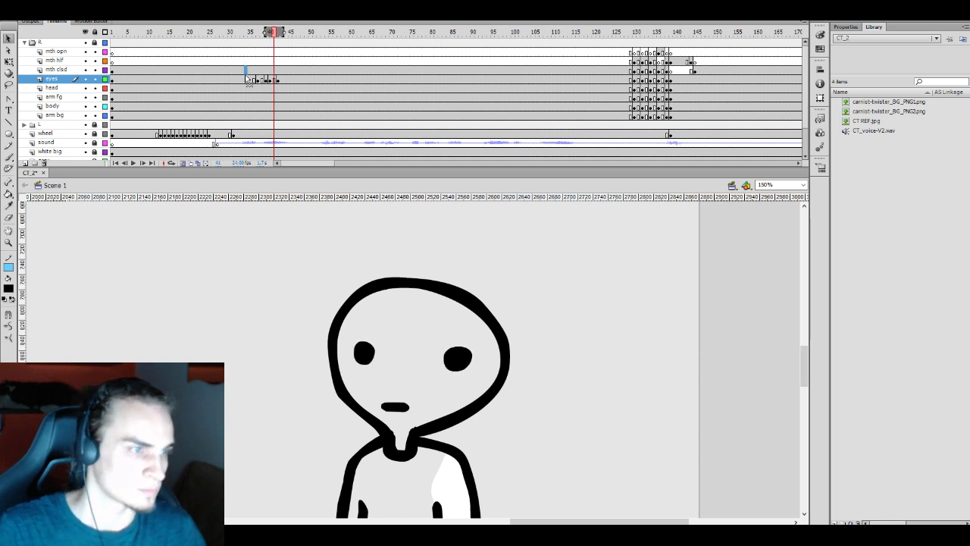
left_click(250, 70)
key("Return")
left_click(242, 64)
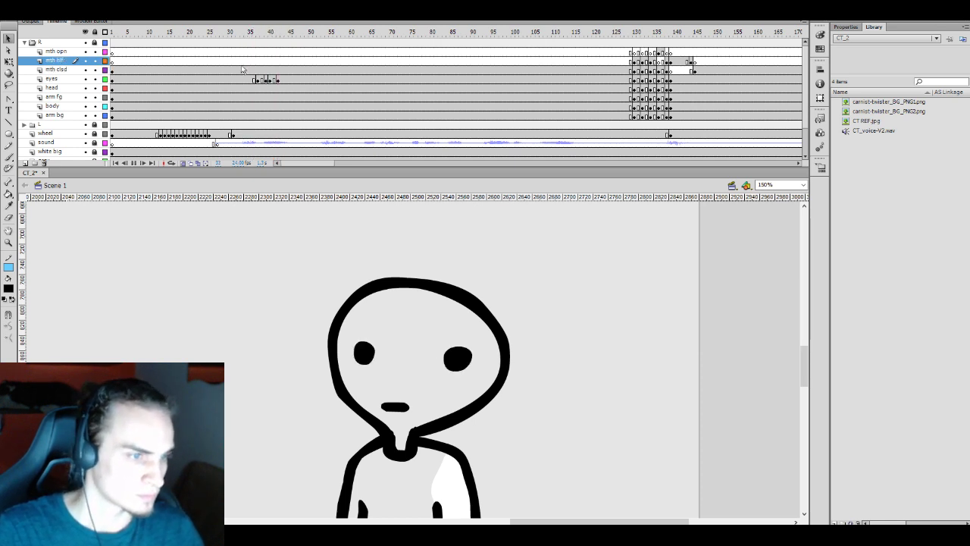
left_click(225, 70)
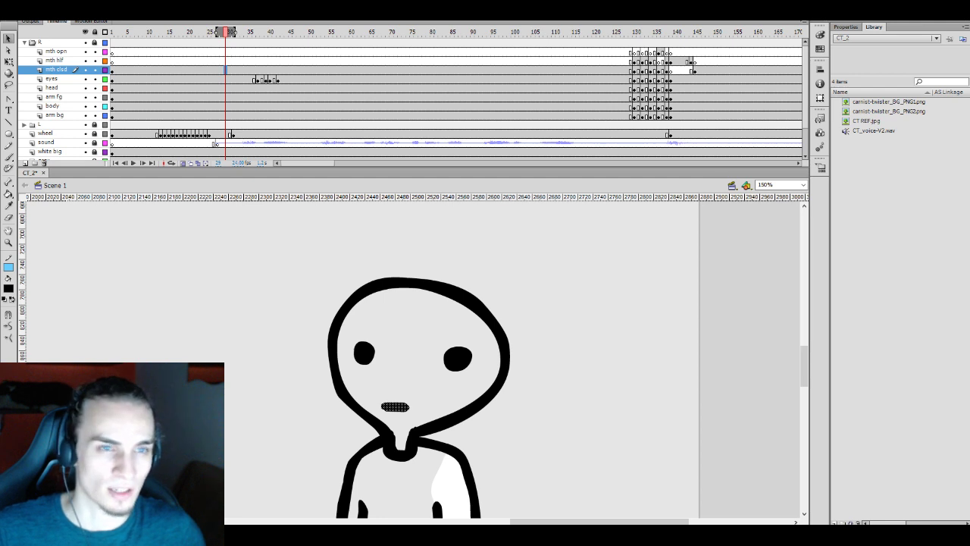
Switch to the browser's YouTube animation video and set its playback quality to 1080p
key("alt+Tab")
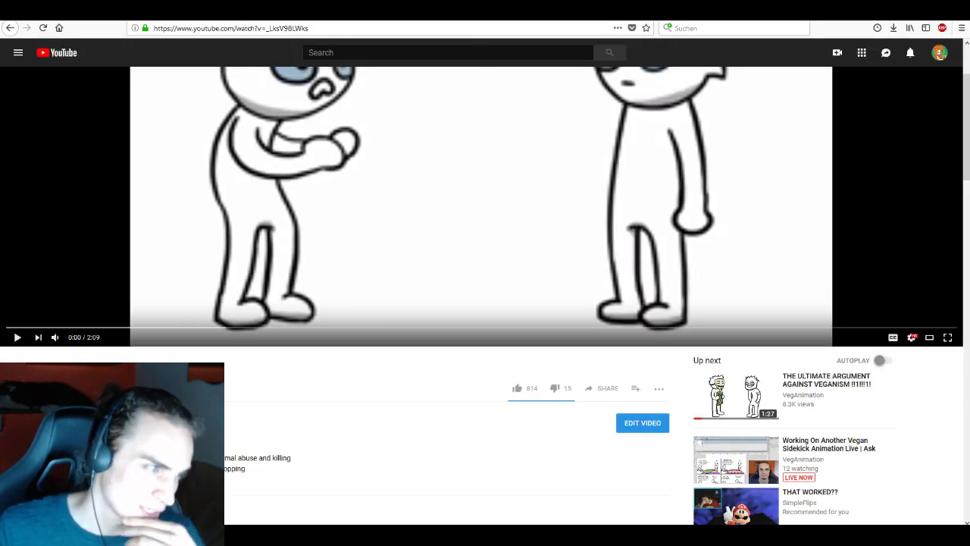
scroll(484, 295, "up", 3)
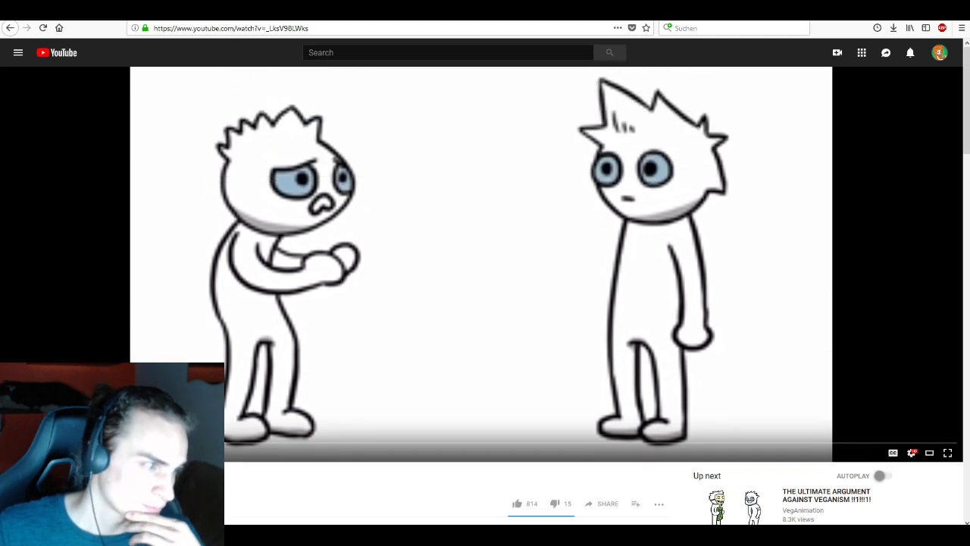
left_click(911, 452)
left_click(927, 425)
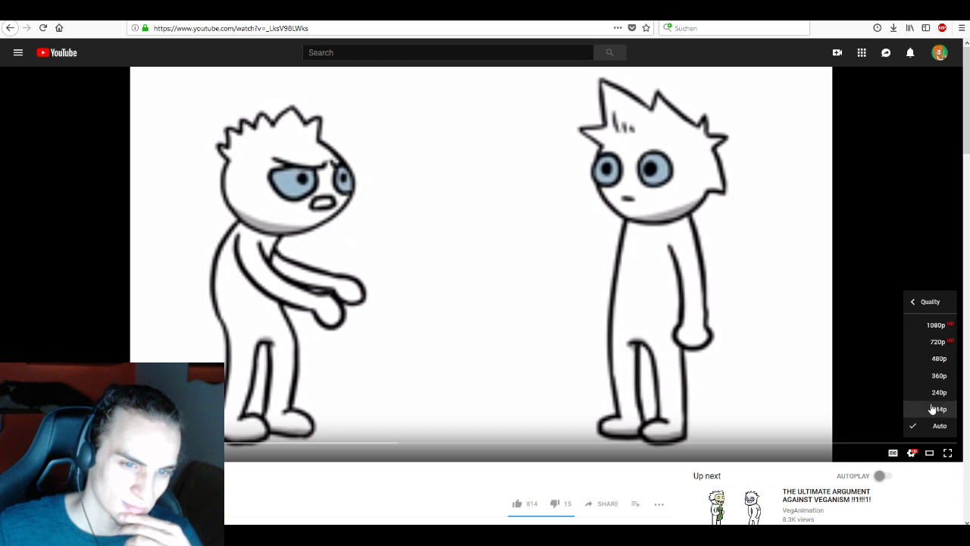
left_click(936, 332)
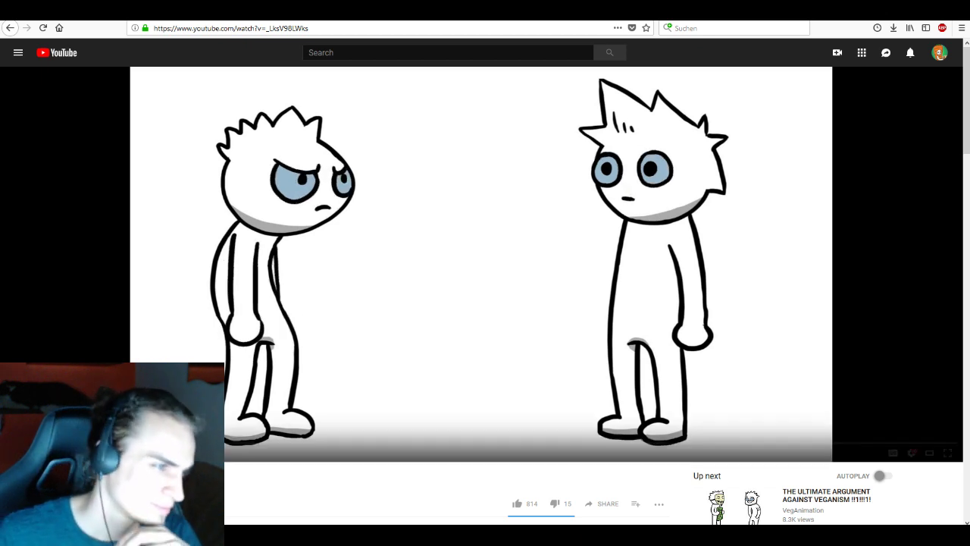
Turn on the video's English subtitles, set its speed to 1.25 and watch the animation through to its end
mouse_move(197, 99)
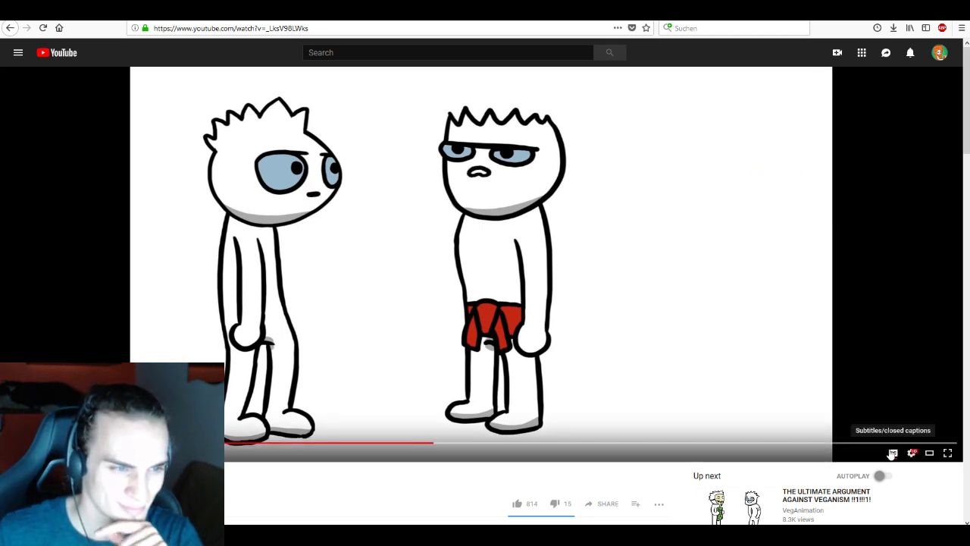
left_click(892, 453)
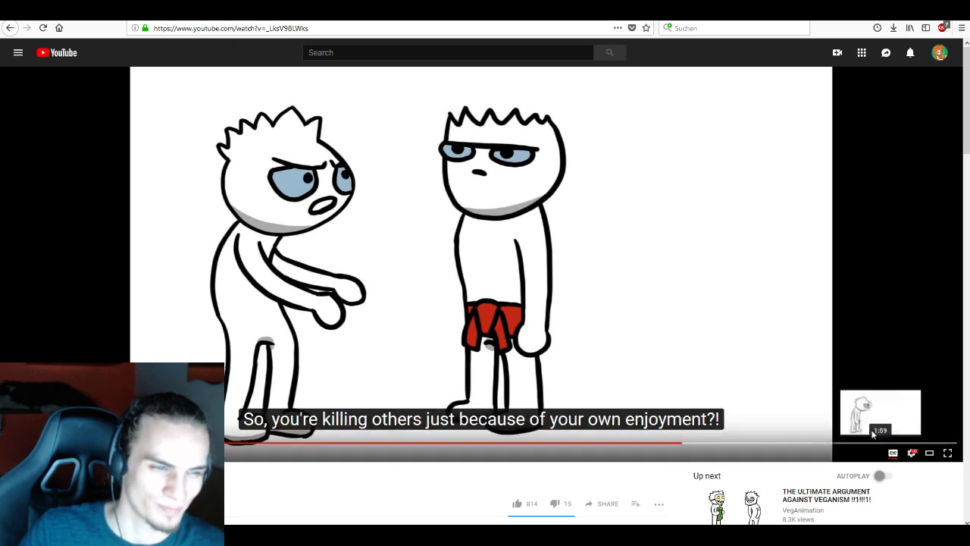
left_click(912, 452)
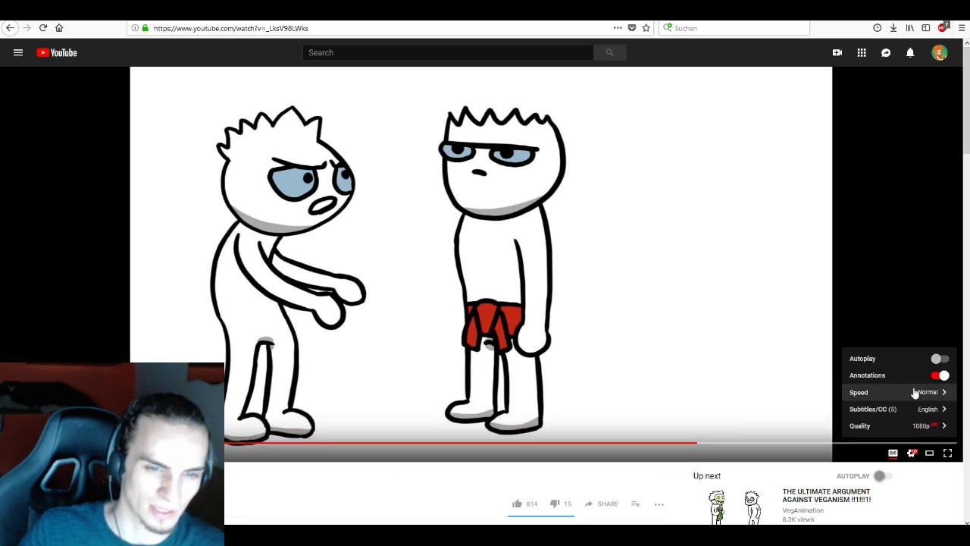
left_click(920, 391)
left_click(928, 391)
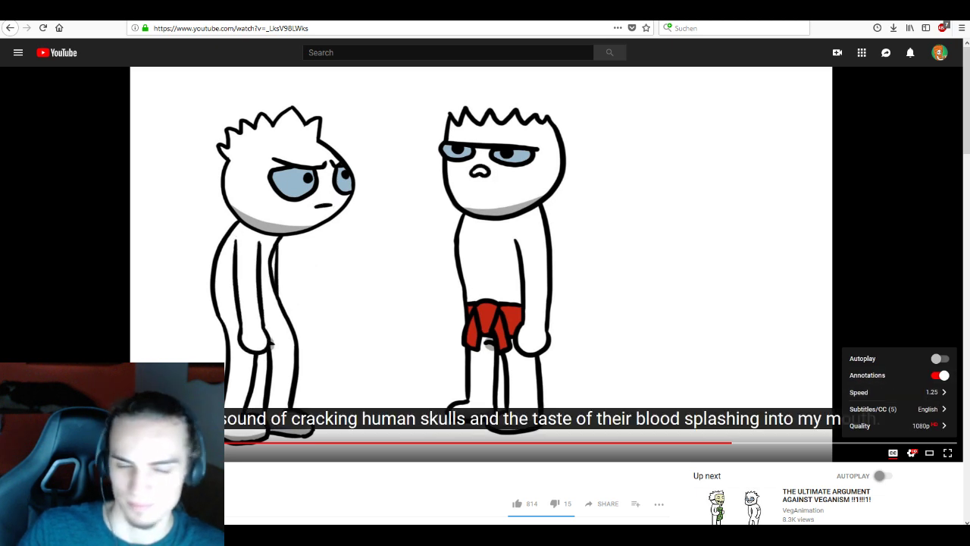
left_click(760, 277)
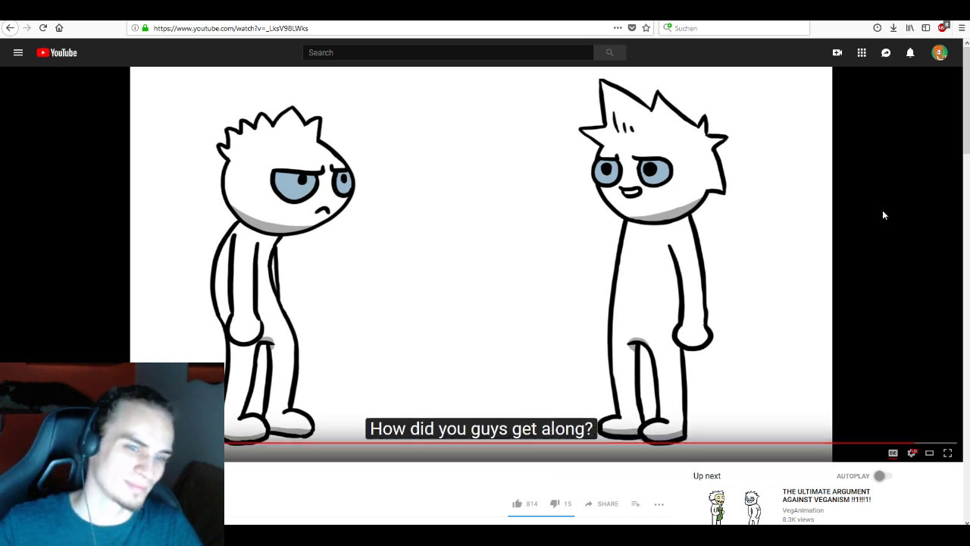
left_click(685, 316)
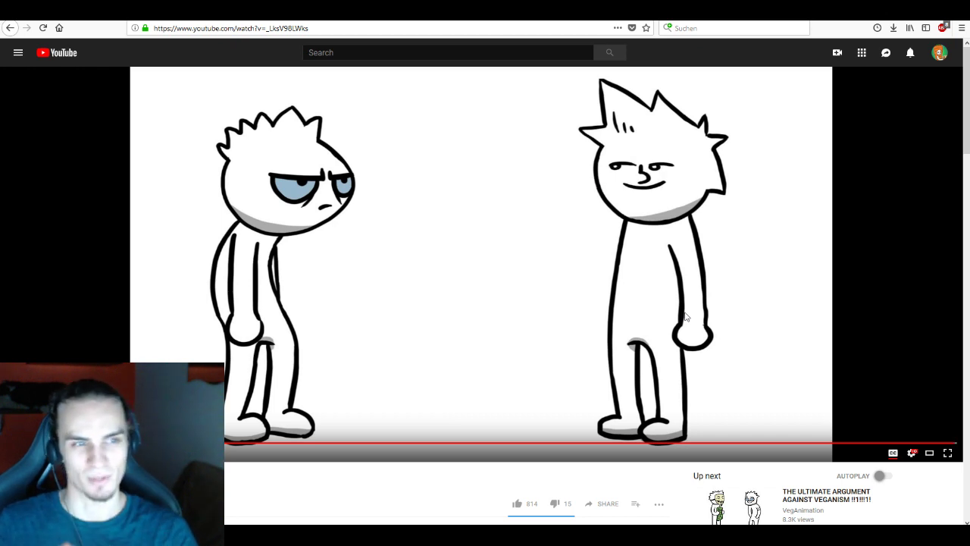
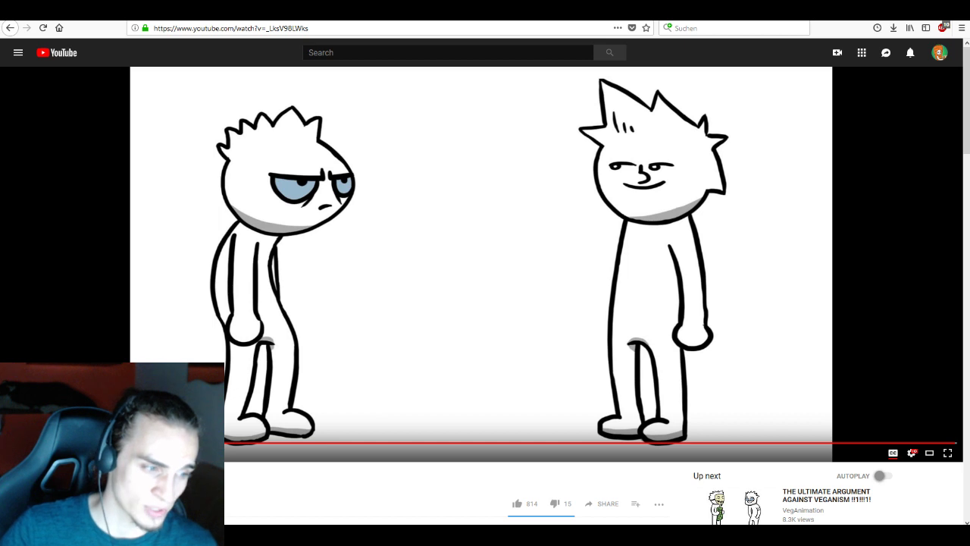
Switch back to Adobe Flash and play back the blink from frame 29, plus the closing head movement from frame 126
key("alt+Tab")
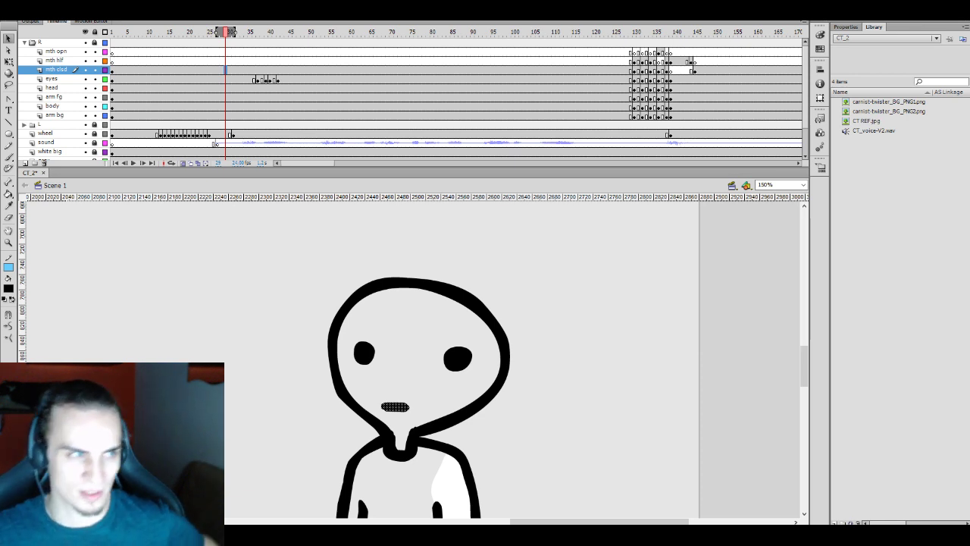
key("Return")
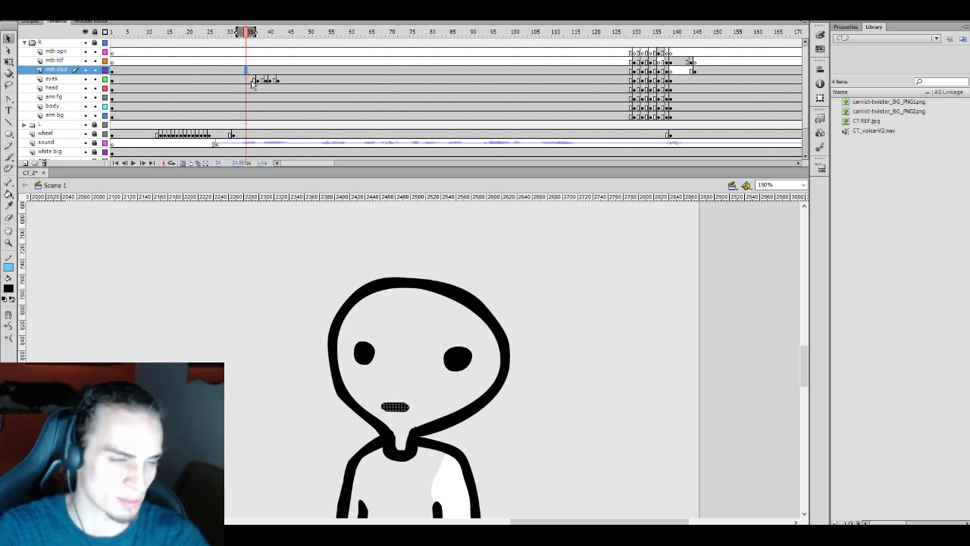
key("Return")
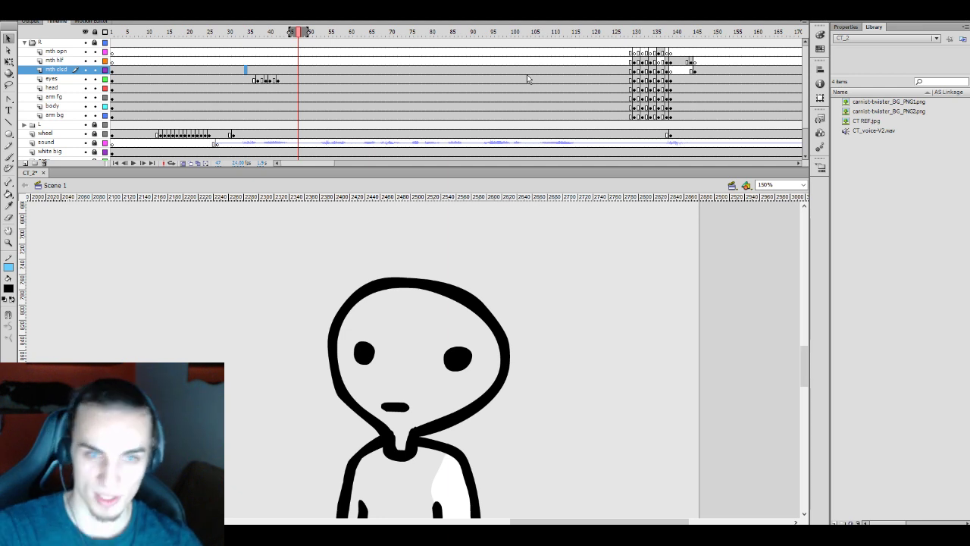
left_click(619, 62)
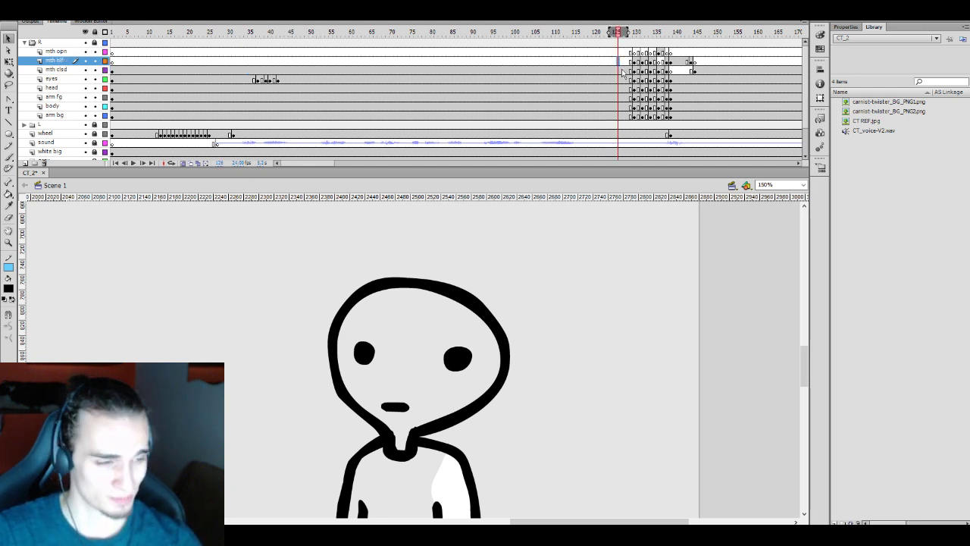
key("Return")
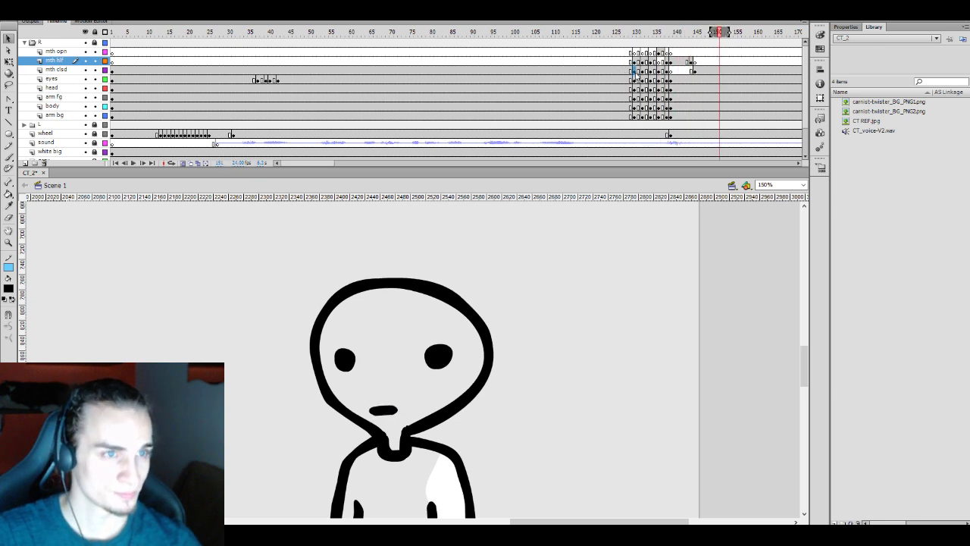
Try to recolour the blue mouth interiors on the mth clsd layer from frame 130 onwards using the sampled stage background colour
left_click(634, 69)
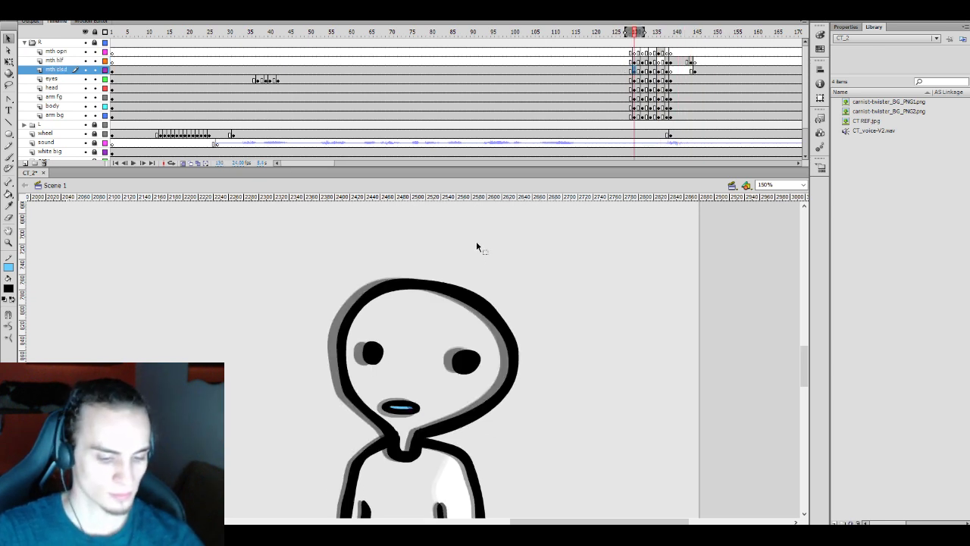
key("i")
left_click(468, 249)
left_click(645, 70)
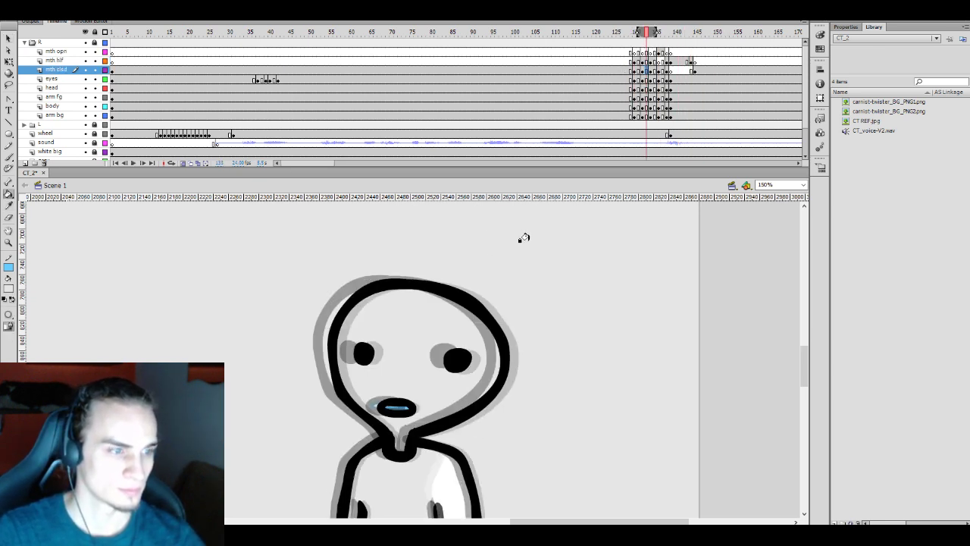
left_click(651, 70)
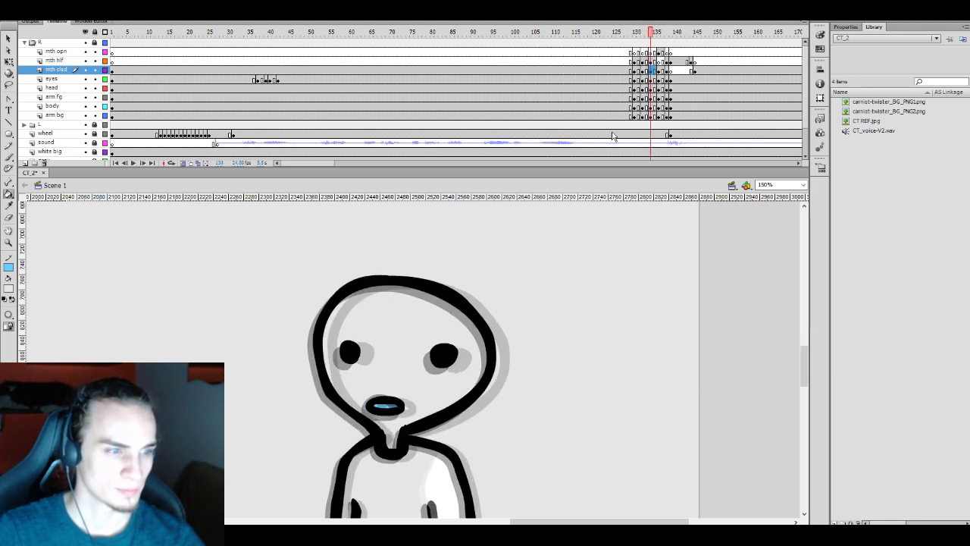
key("period")
key("period")
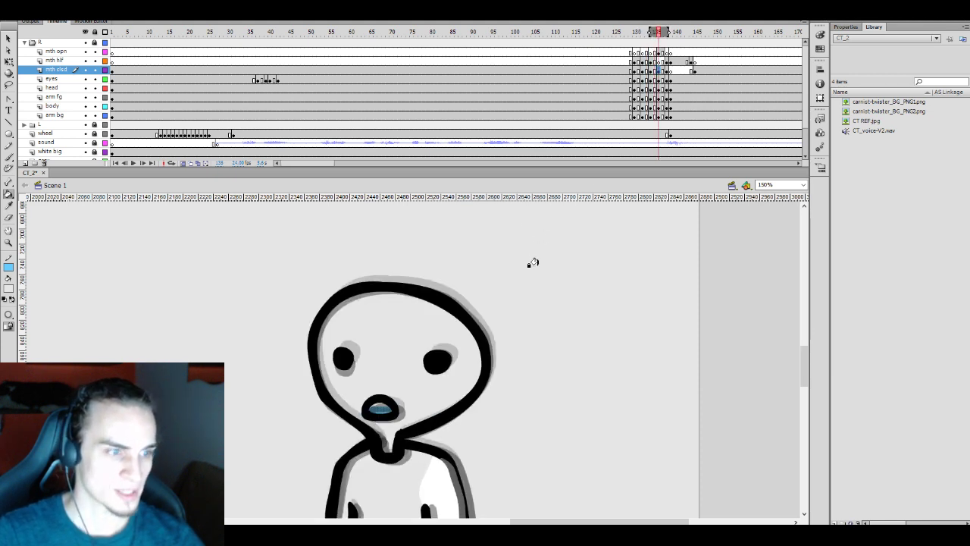
key("ctrl+a")
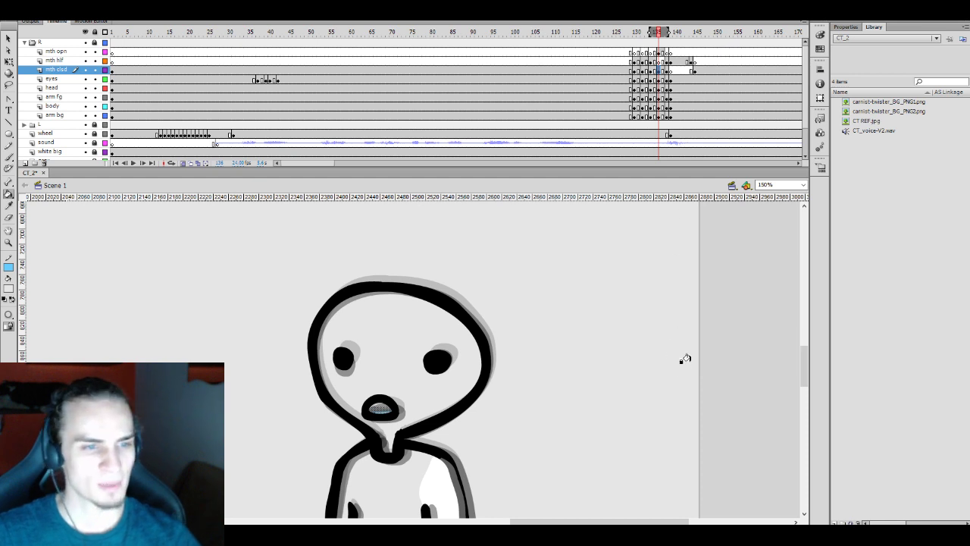
Recolour the mouth interiors on the mth clsd layer between frames 130 and 138 white, sampling the white from the character's arm
key("i")
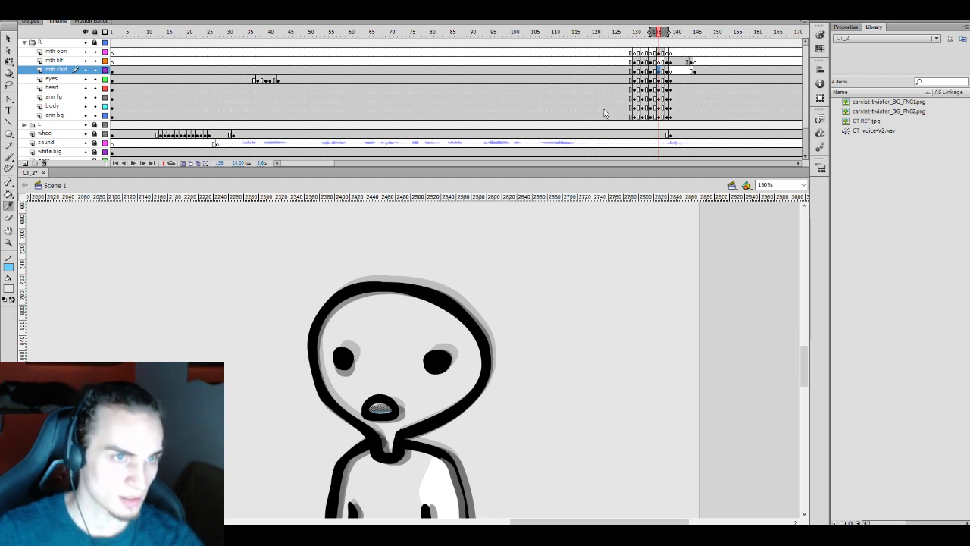
left_click(651, 69)
key("k")
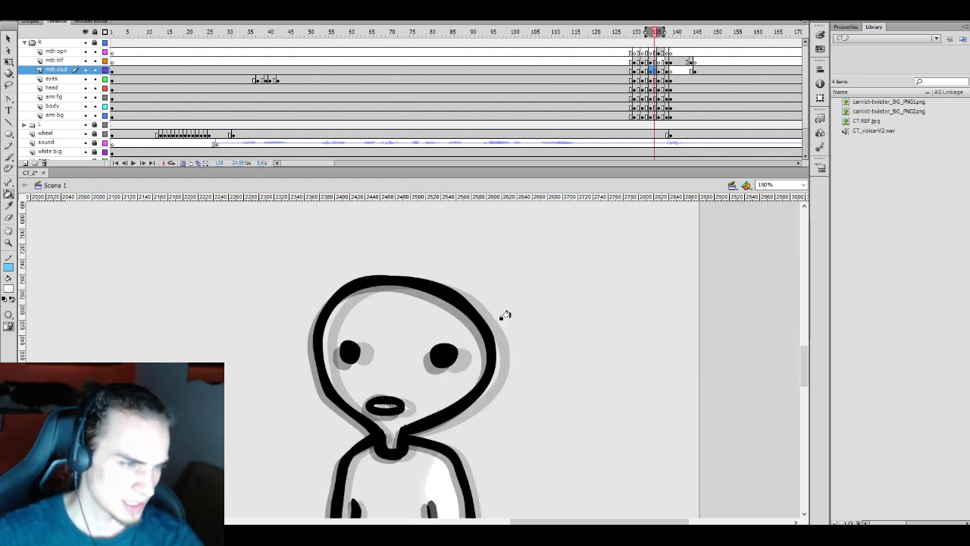
left_click(642, 70)
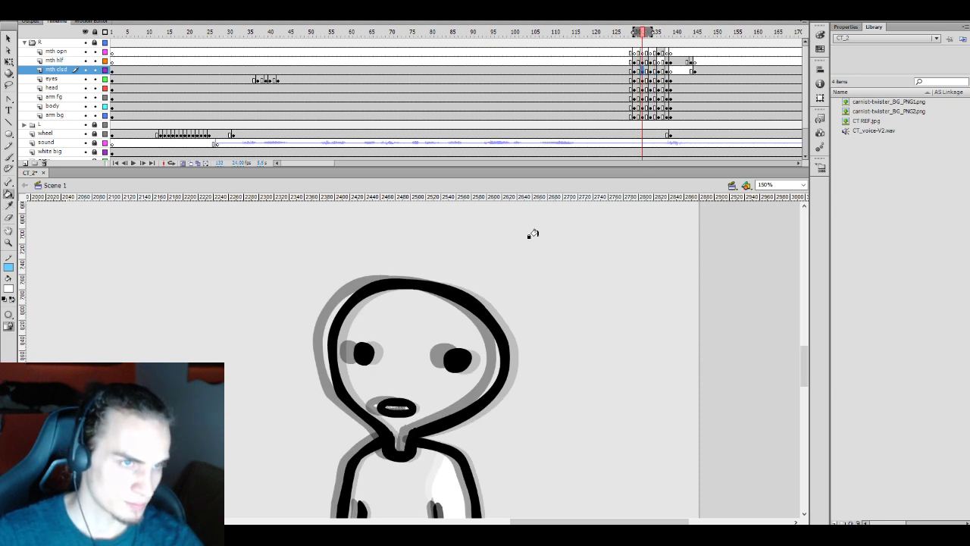
left_click(635, 70)
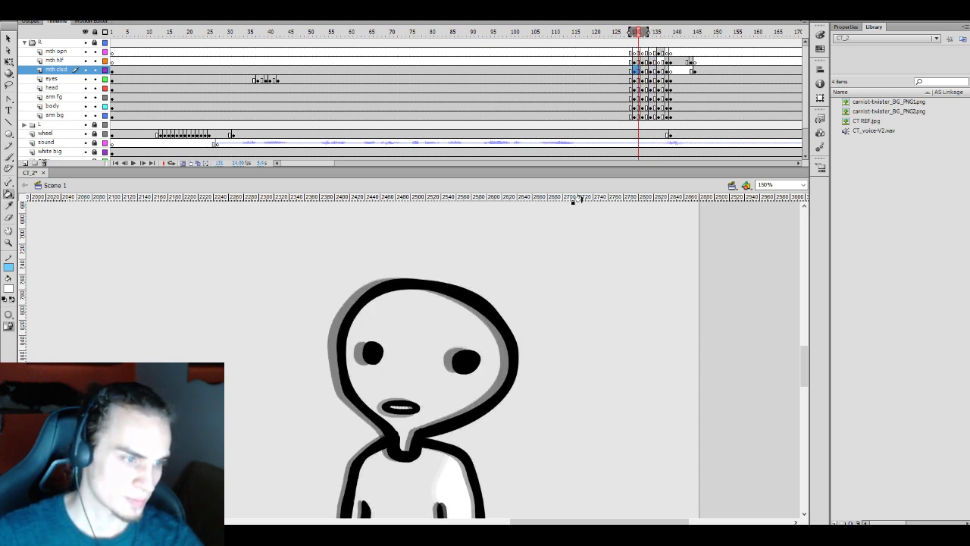
left_click(658, 70)
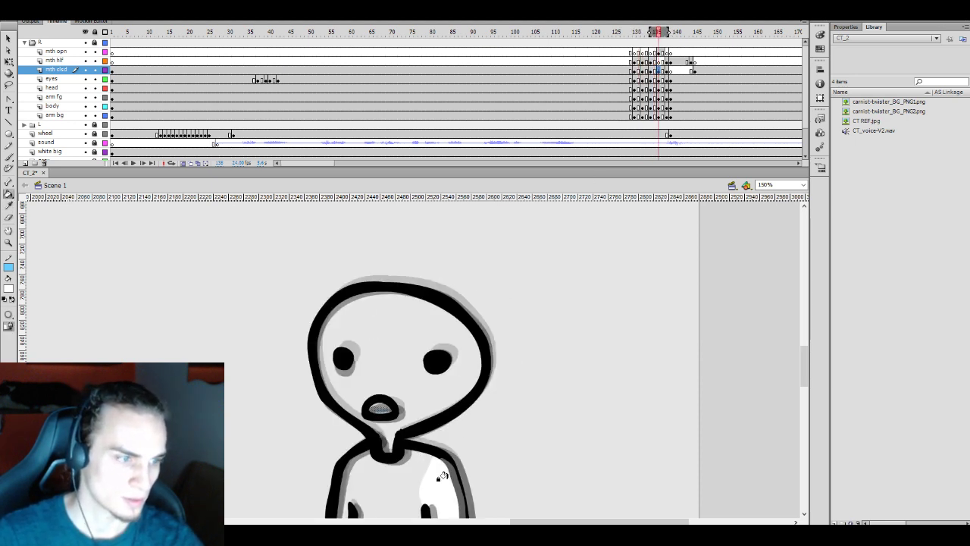
left_click(667, 69)
key("i")
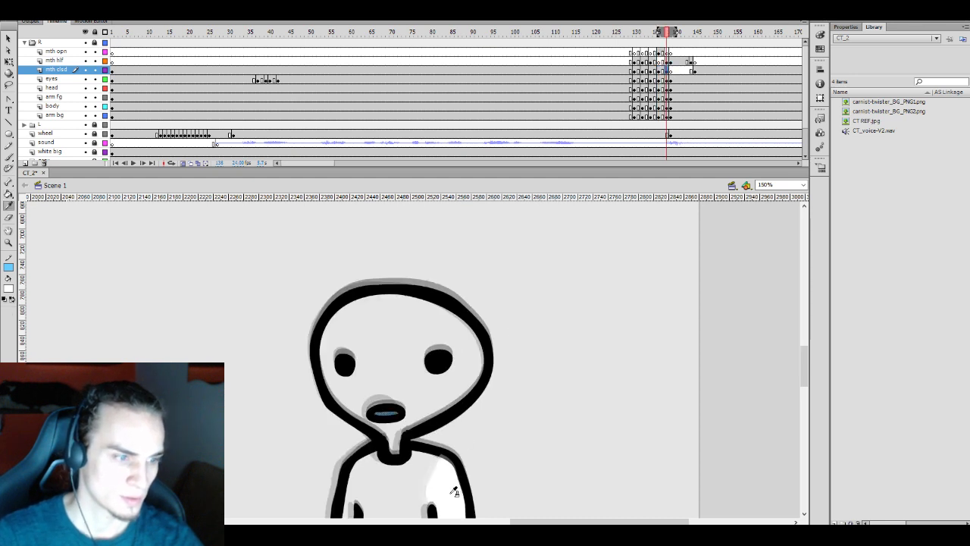
left_click(454, 491)
Go to frame 126 and set the zoom to 30% to view the whole stage
left_click(620, 70)
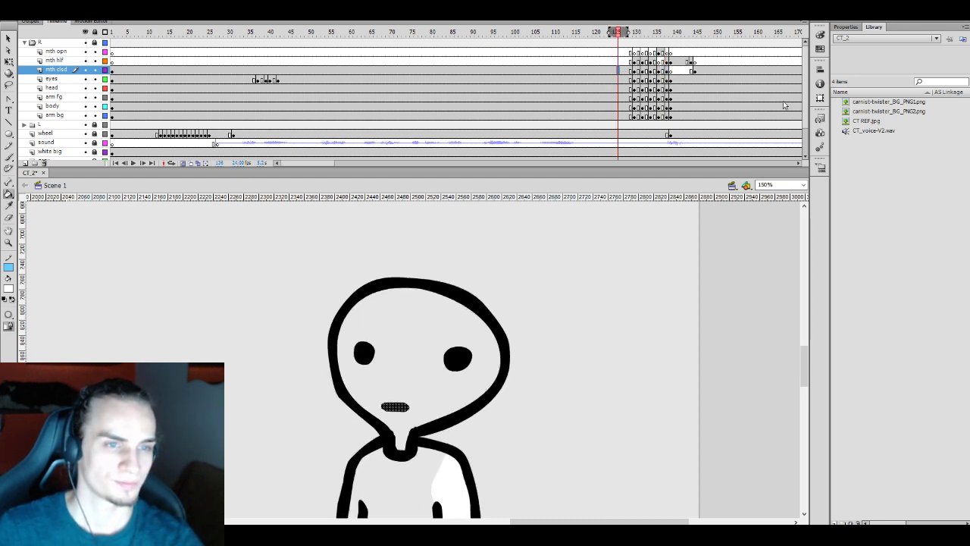
left_click(773, 185)
type("60")
key("Return")
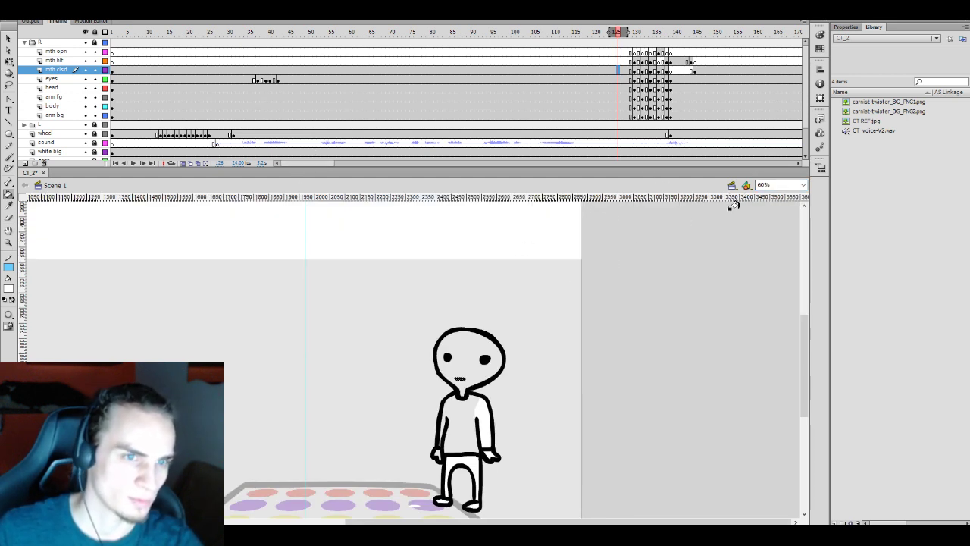
left_click(780, 184)
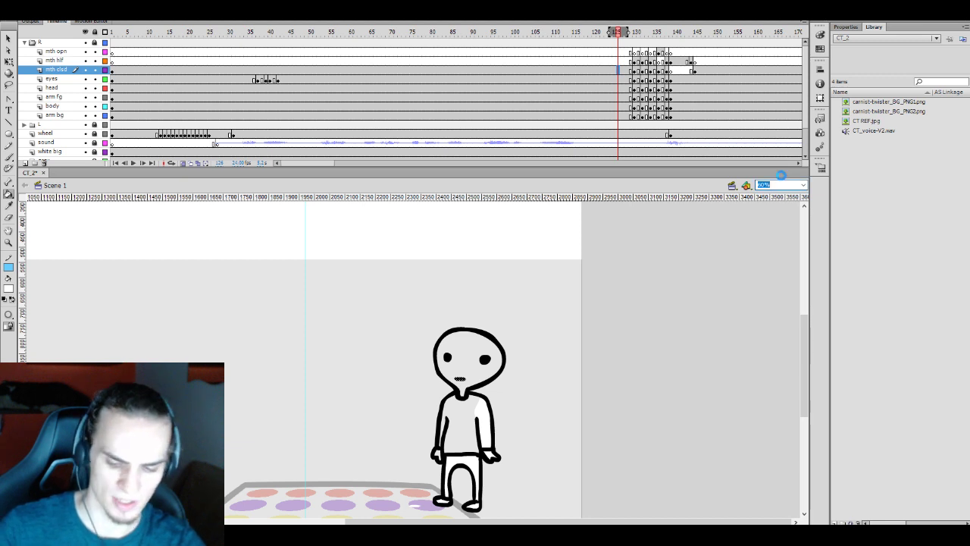
type("30")
key("Return")
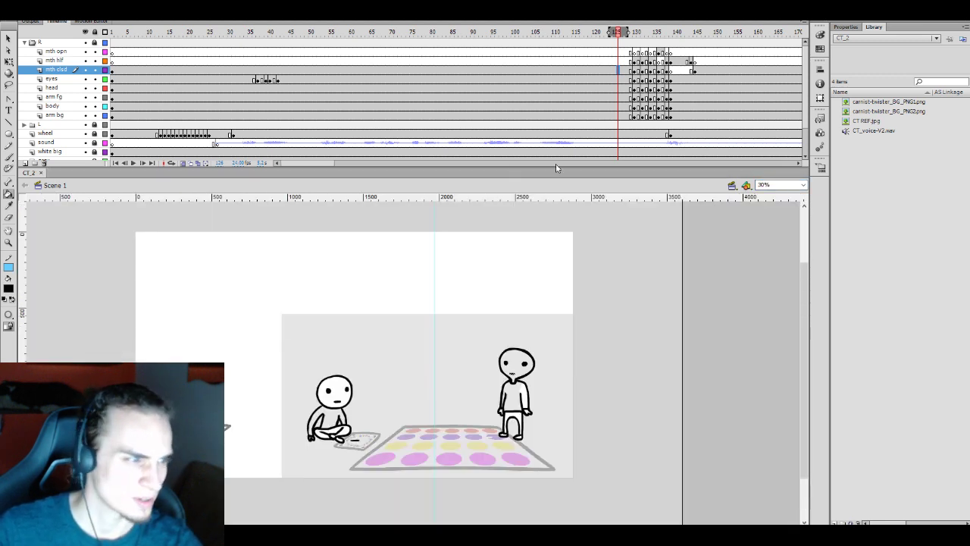
Examine both characters' poses at frames 30, 20, 12 and 9, and clear the selection on the stage
left_click(230, 80)
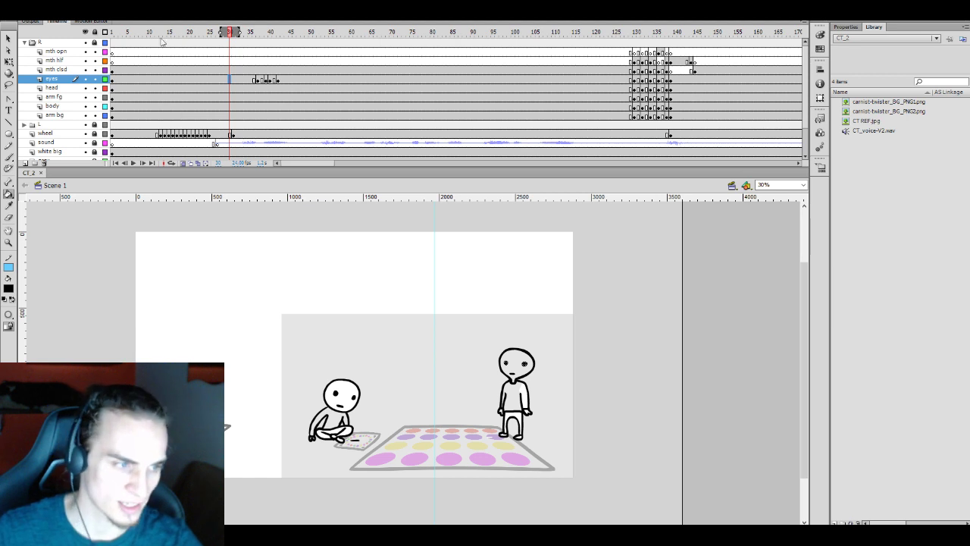
left_click(188, 78)
left_click(155, 88)
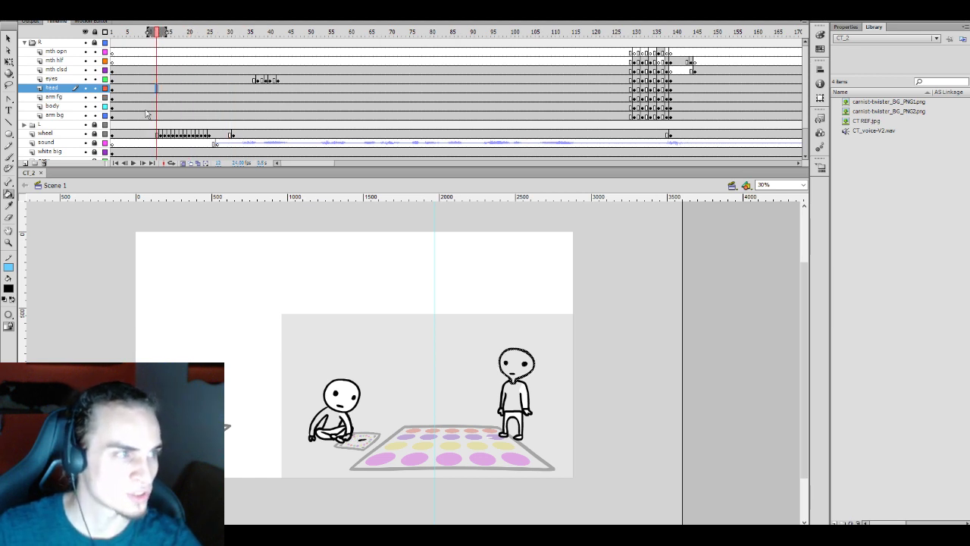
left_click(145, 106)
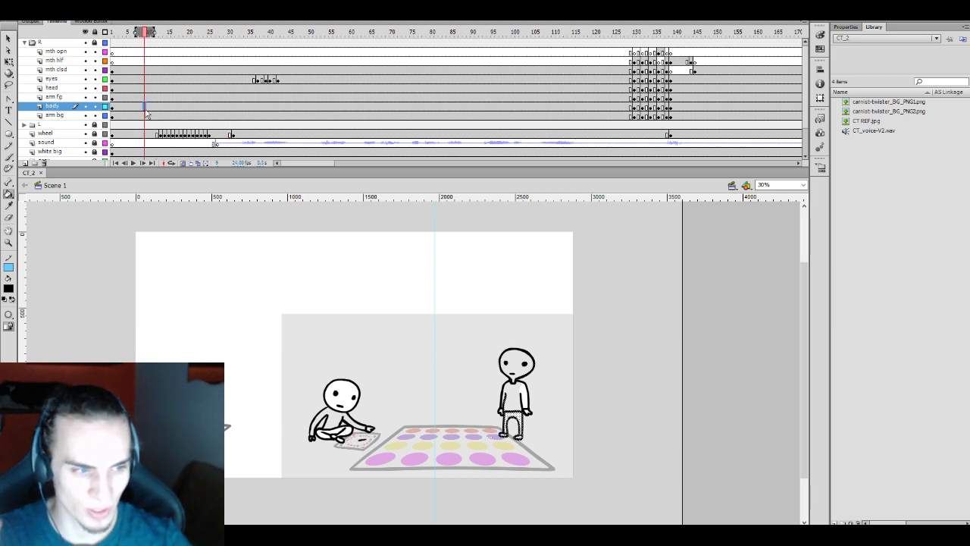
key("v")
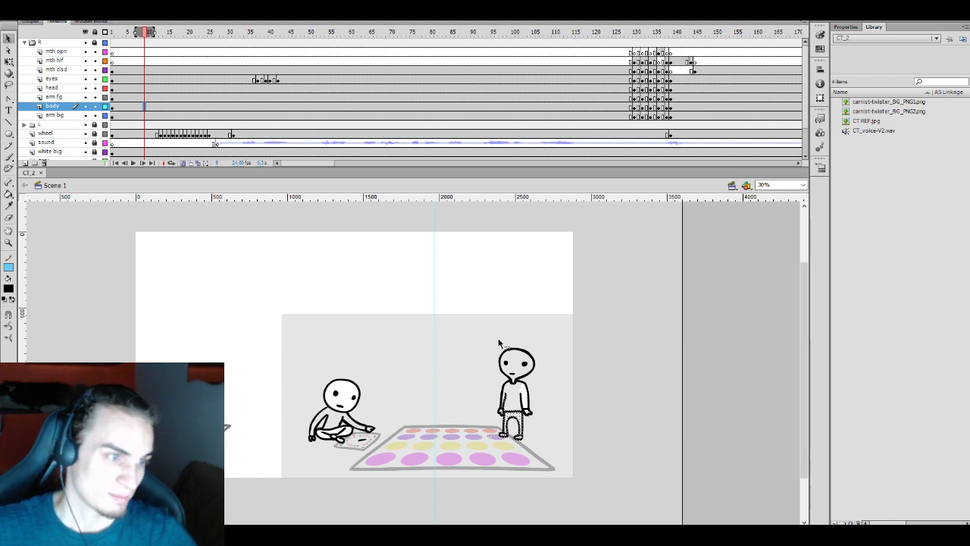
left_click(483, 389)
left_click(492, 446)
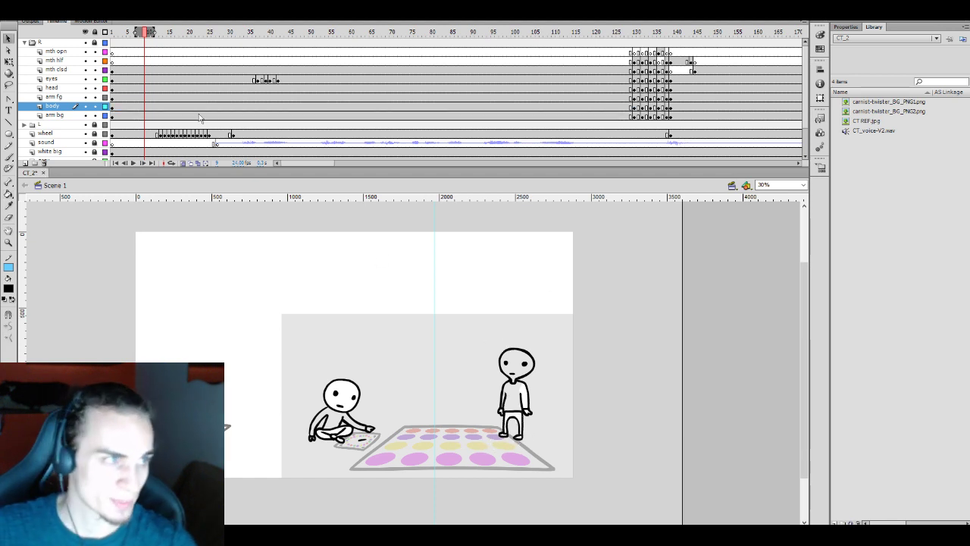
Play back the scene from frame 4 and stop at frame 34
left_click(126, 89)
key("Return")
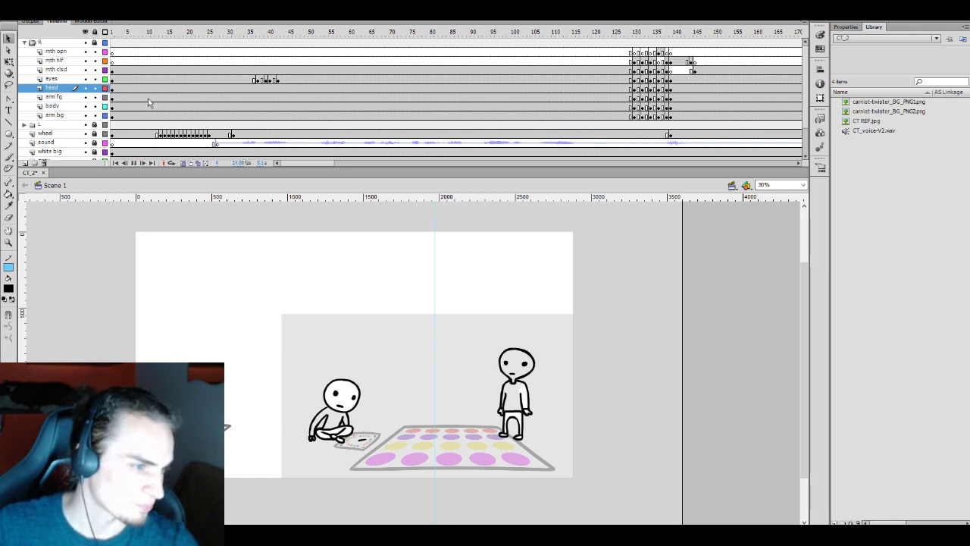
key("Return")
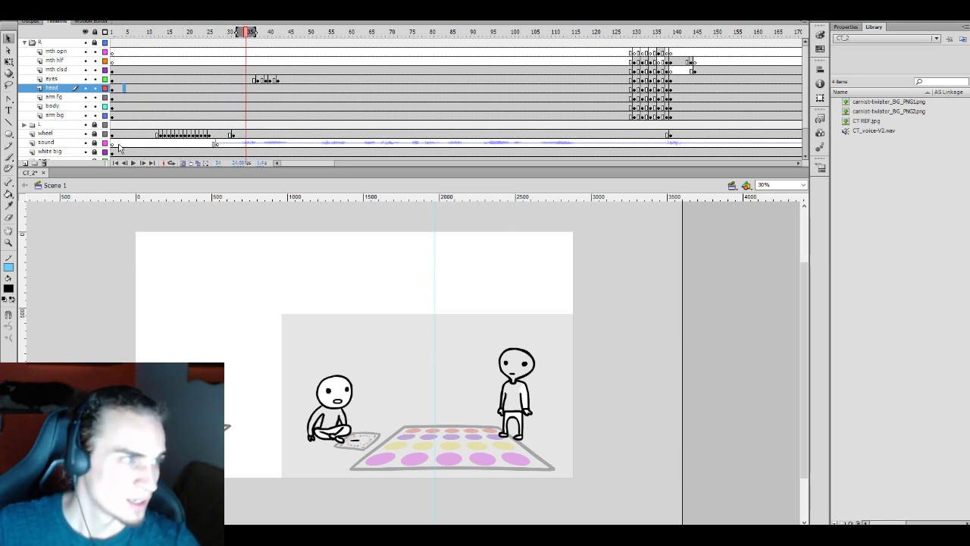
Hide the white big and grey layers so the background shows in full colour
scroll(72, 139, "down", 2)
left_click(86, 124)
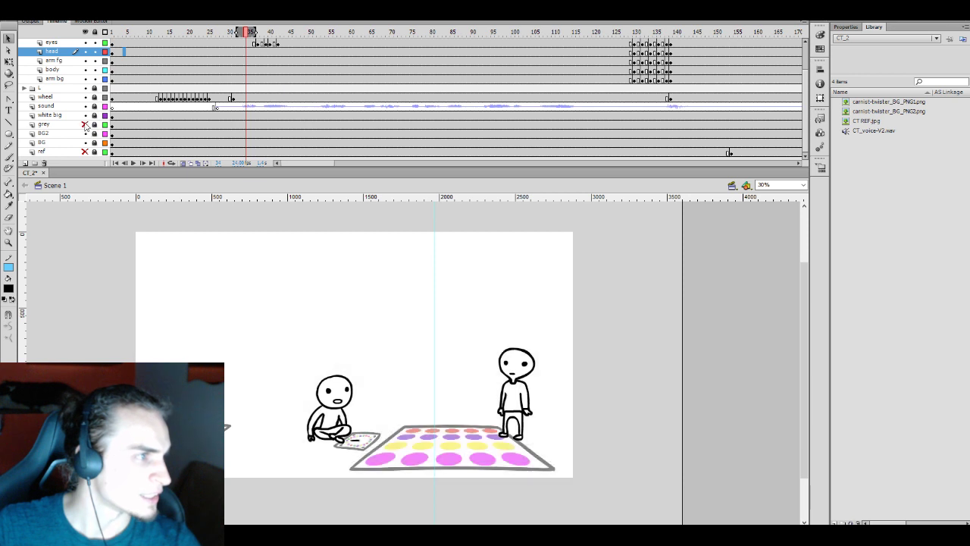
left_click(85, 125)
left_click(85, 115)
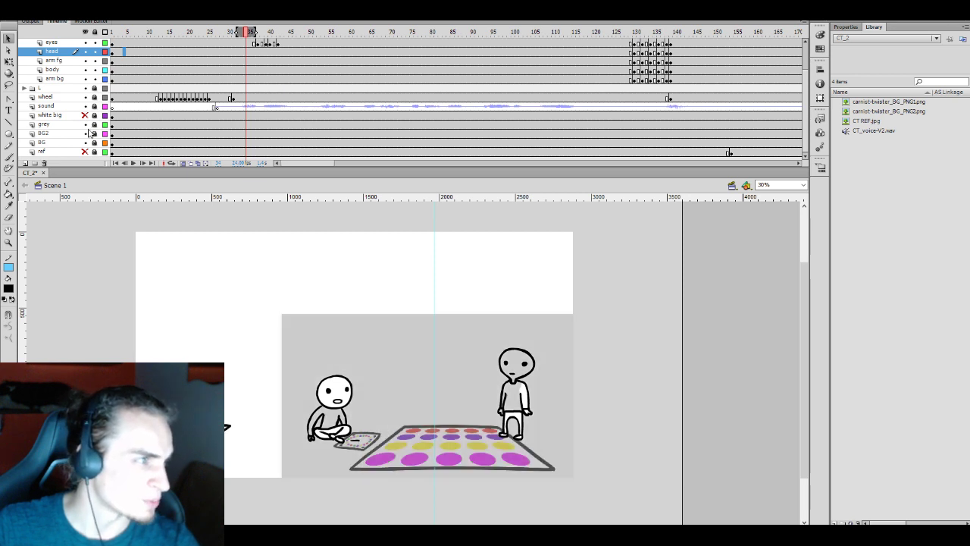
left_click(85, 124)
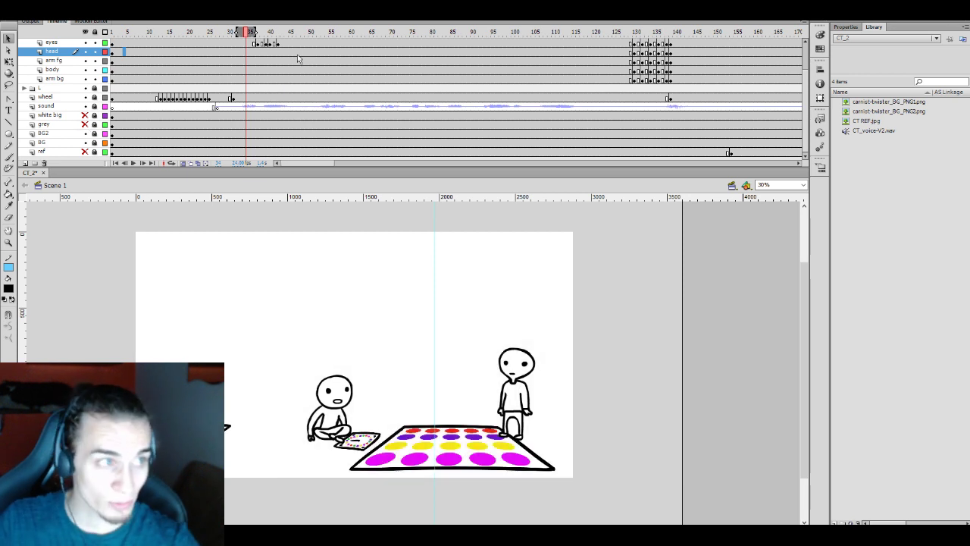
Compare the seated character's poses at frames 10 to 12 with those at frames 31 and 34
left_click(149, 70)
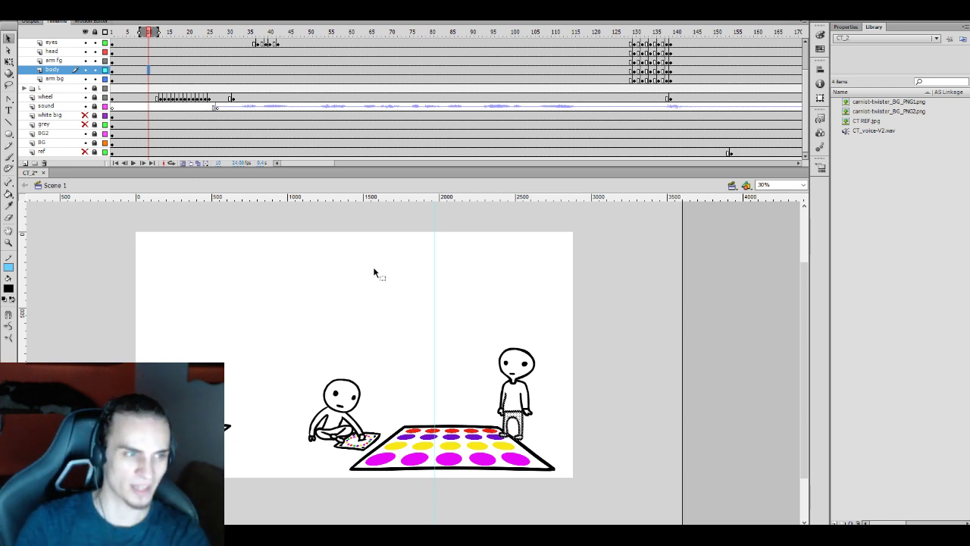
left_click(234, 64)
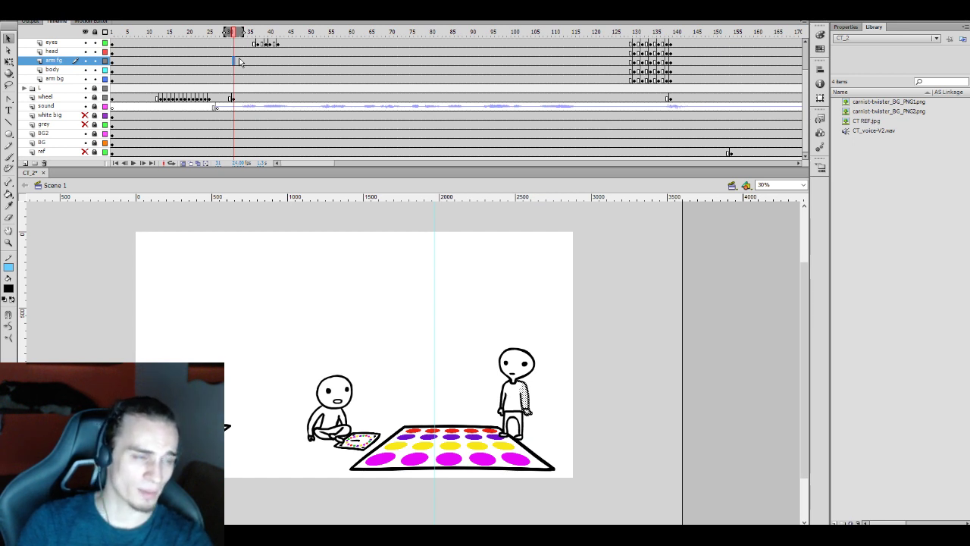
left_click(246, 62)
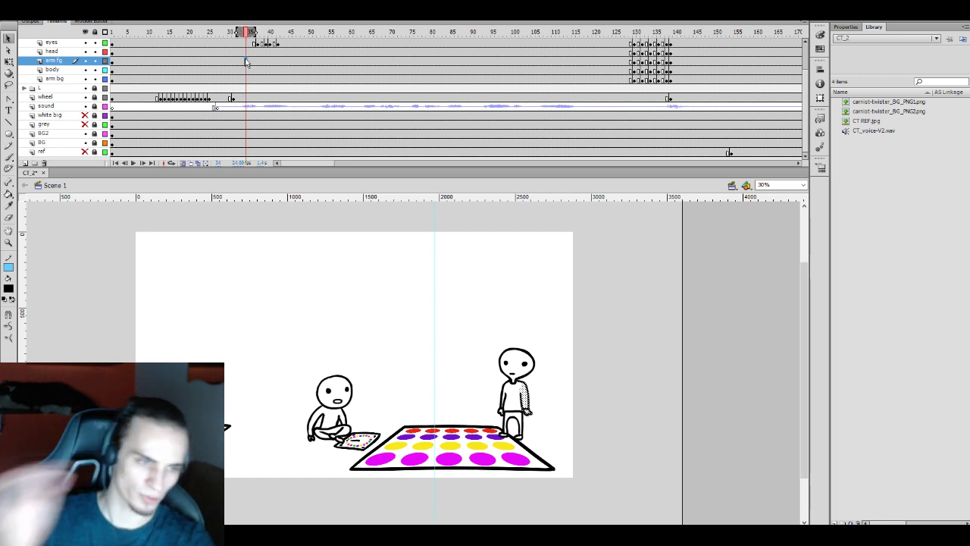
left_click(157, 71)
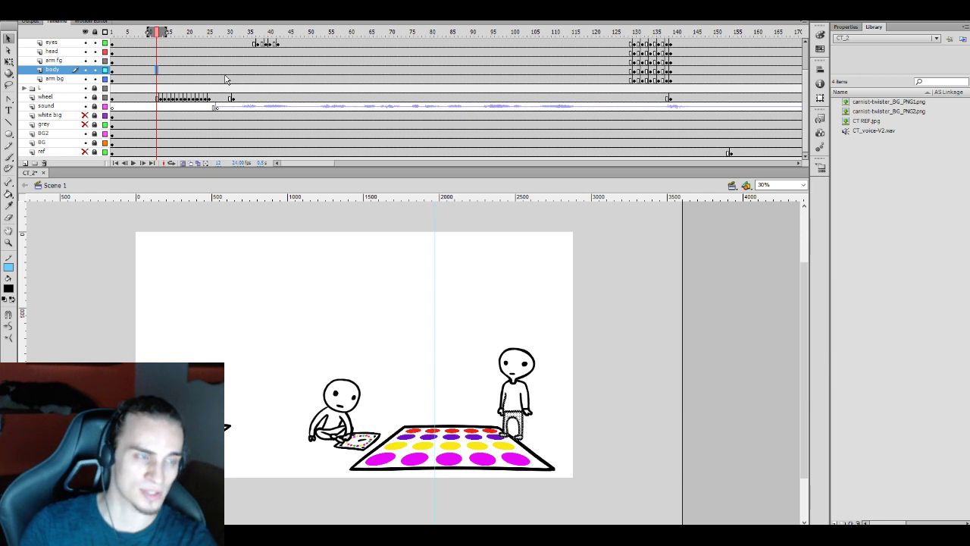
left_click(151, 70)
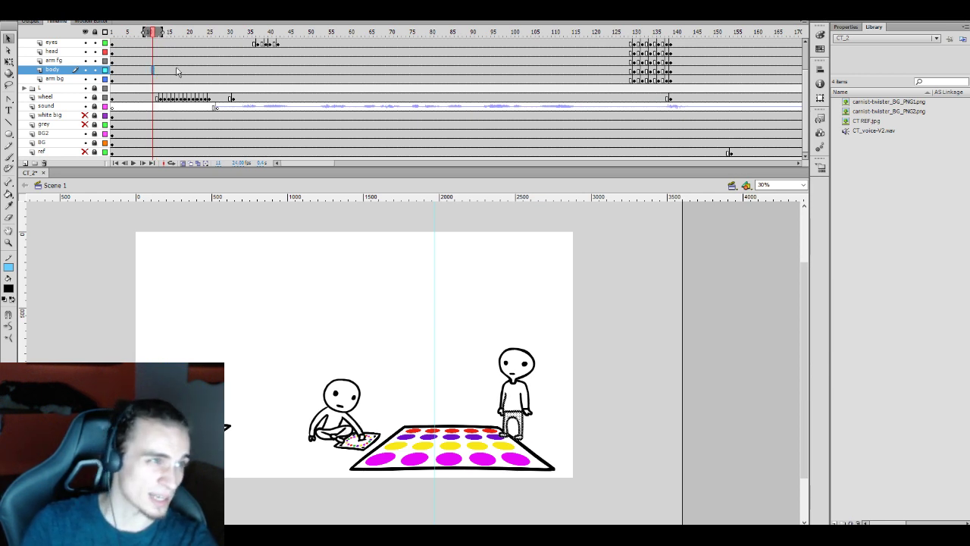
Play back the whole scene from frame 6 through the standing character's step onto the mat
left_click(137, 63)
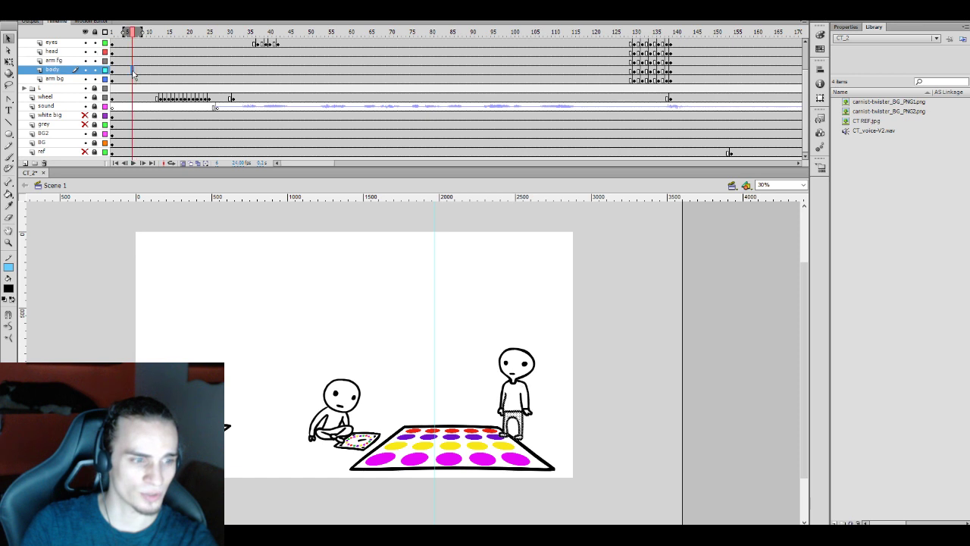
left_click(132, 72)
key("Return")
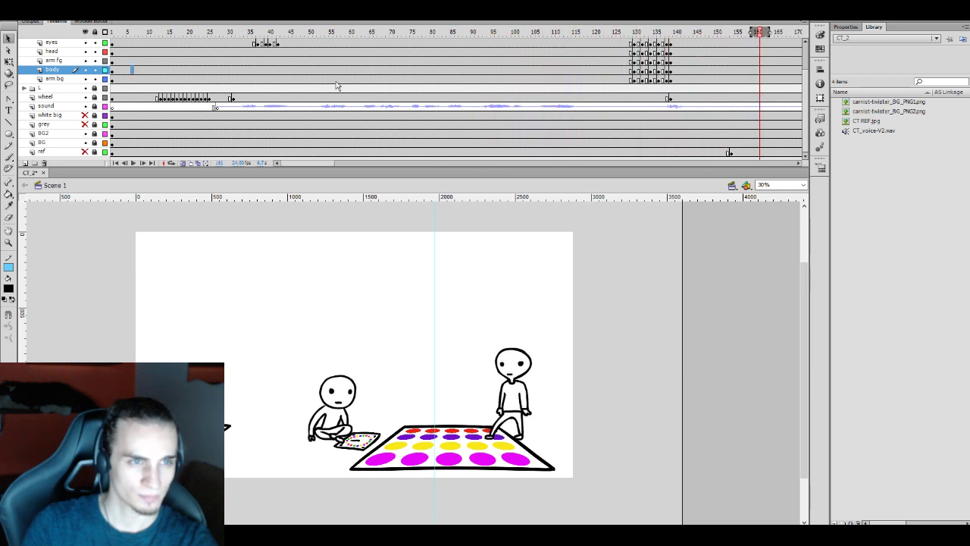
Replay the standing character's step onto the mat twice, starting a few frames before its first leg keyframe
left_click(619, 60)
key("Return")
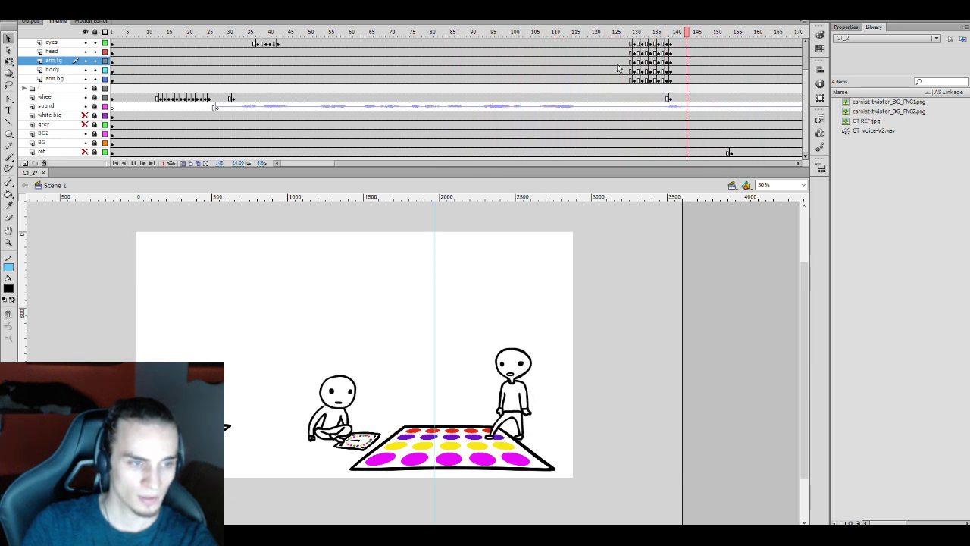
key("Return")
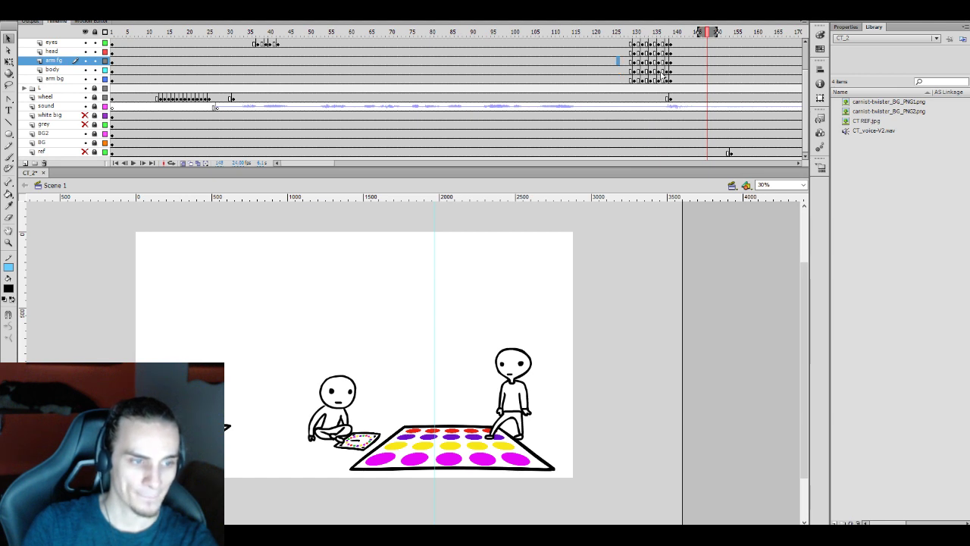
left_click(610, 70)
key("Return")
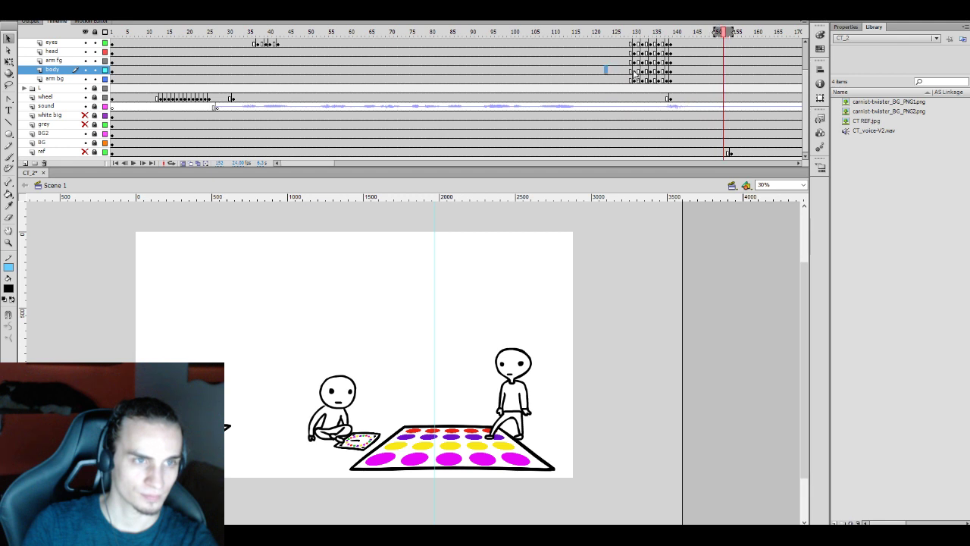
Examine the standing character's leg-lift poses at frames 130, 132, 134 and 136
left_click(635, 70)
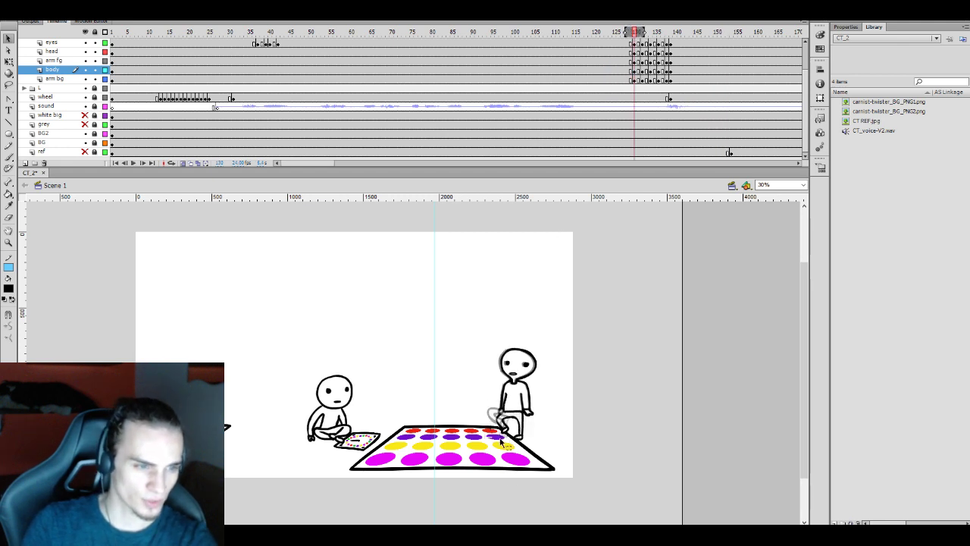
left_click(643, 61)
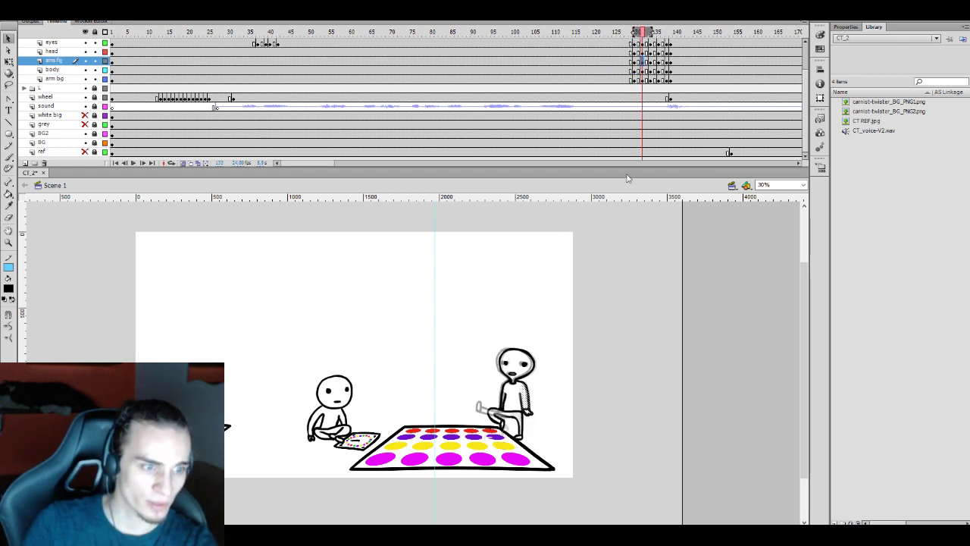
left_click(496, 441)
left_click(651, 51)
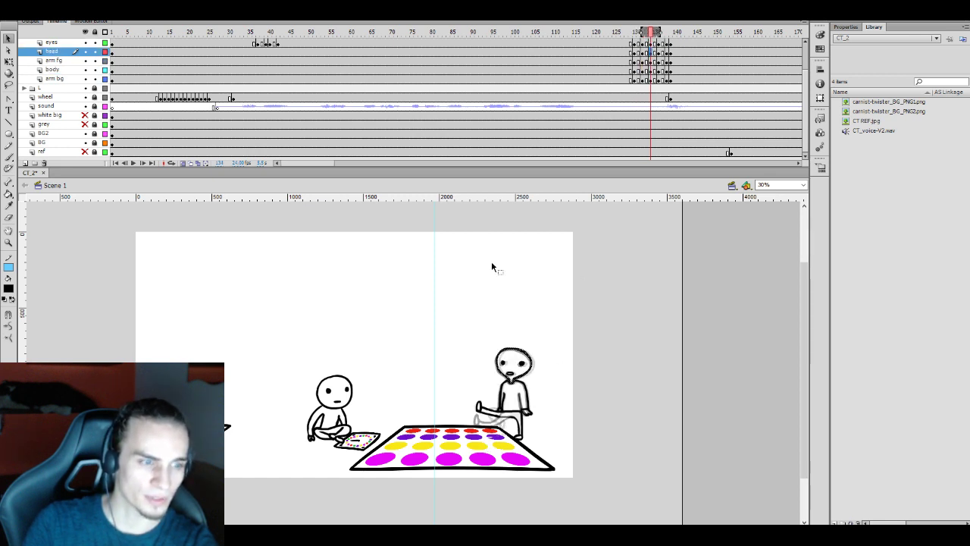
left_click(496, 446)
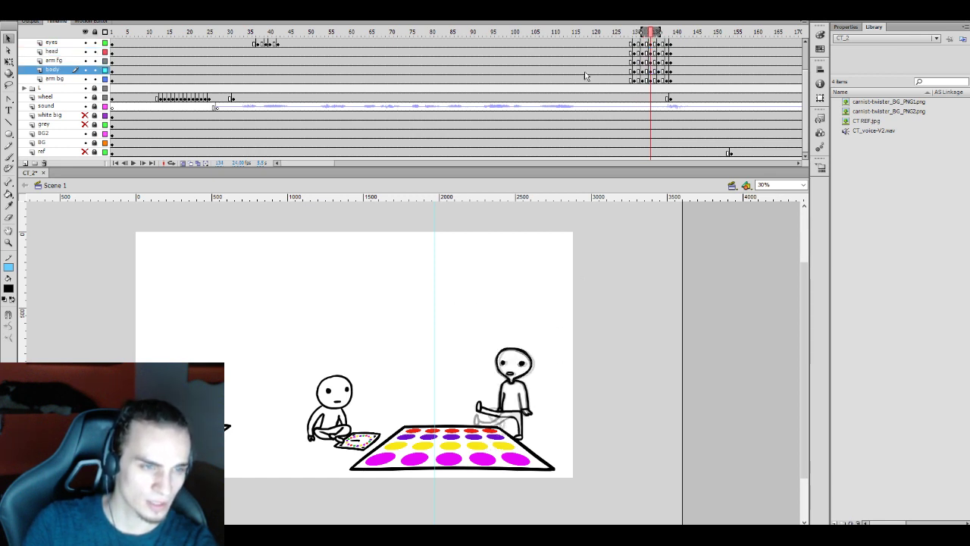
left_click(660, 61)
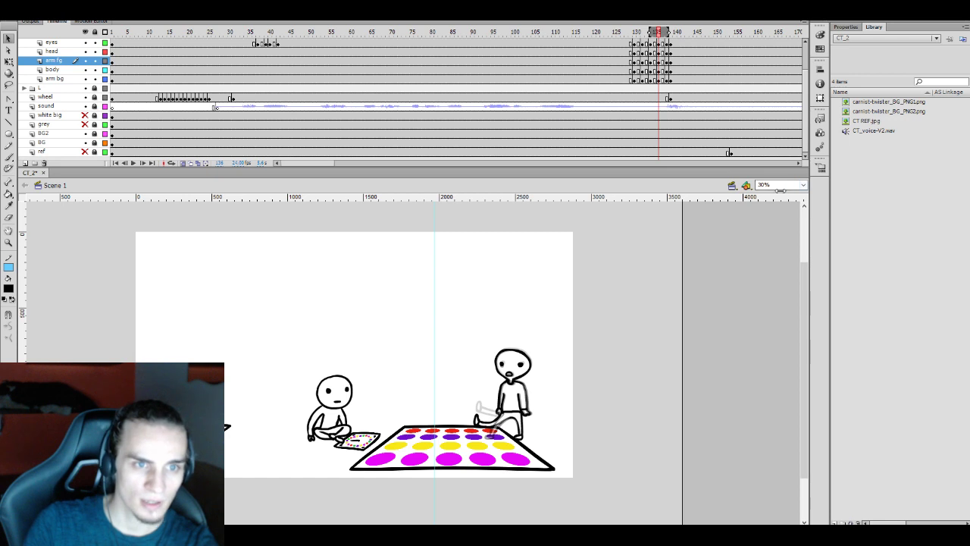
Set the stage zoom to 80% and inspect the stepping leg over the mat at frames 137 and 139
left_click(765, 185)
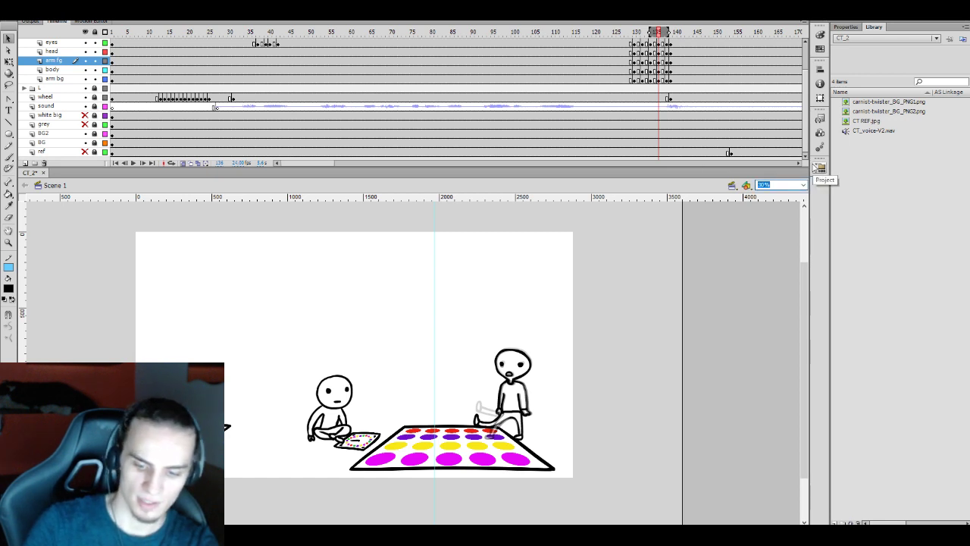
type("80")
key("Return")
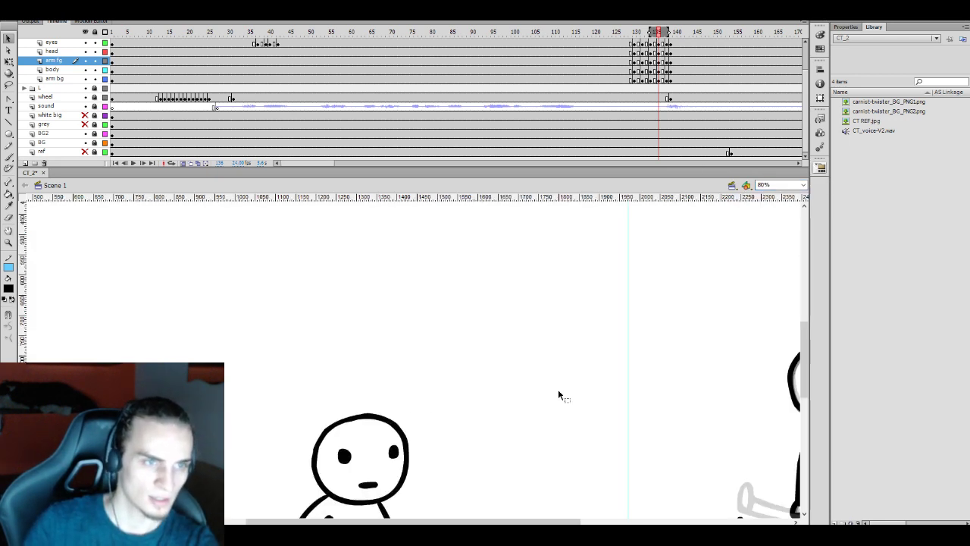
scroll(684, 351, "down", 5)
scroll(684, 351, "right", 5)
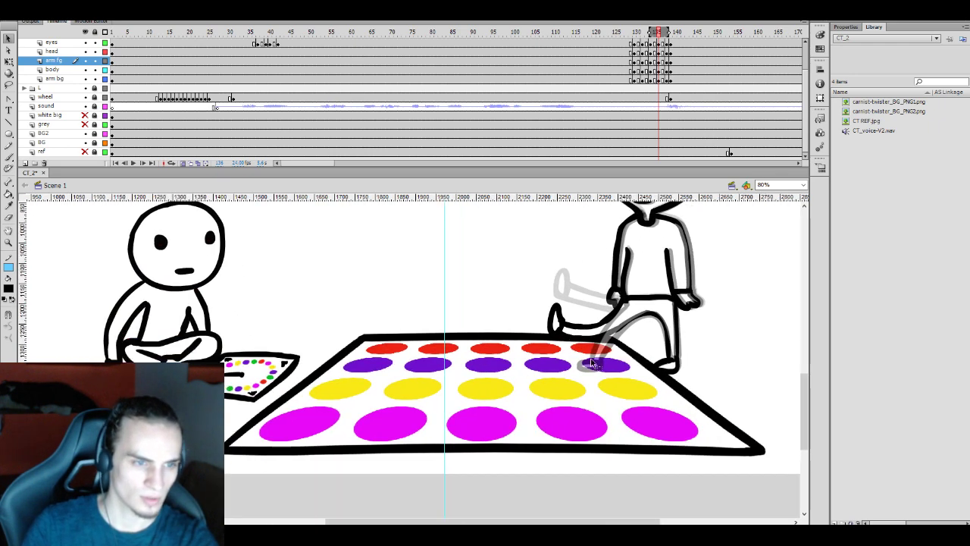
left_click(662, 61)
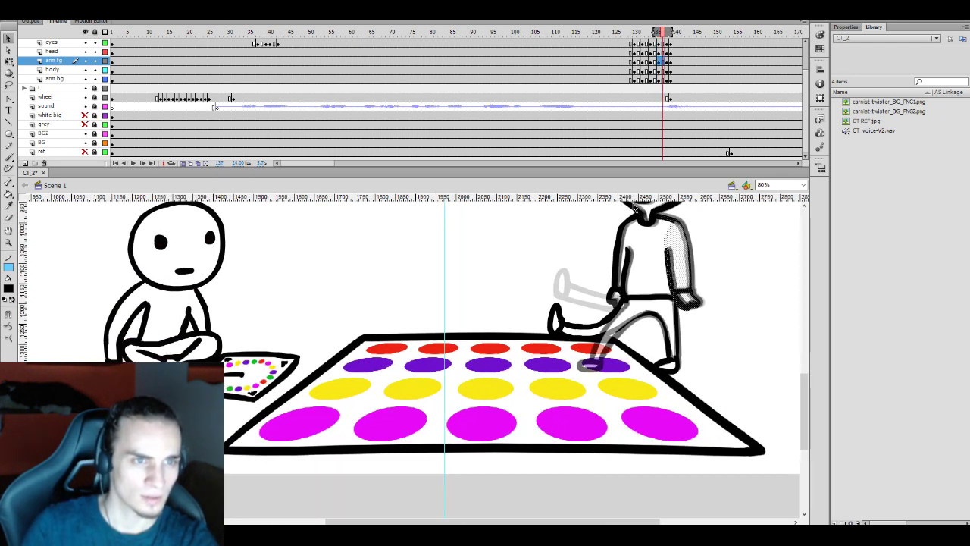
left_click(669, 61)
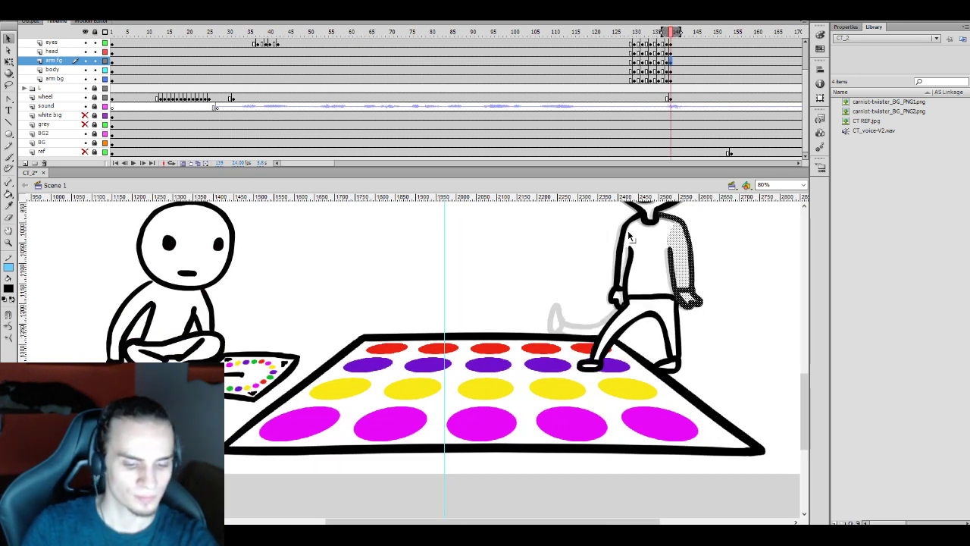
Step back and forth through frames 131 to 139 to compare the leg's landing with its preceding poses
key("comma")
key("period")
key("comma")
key("period")
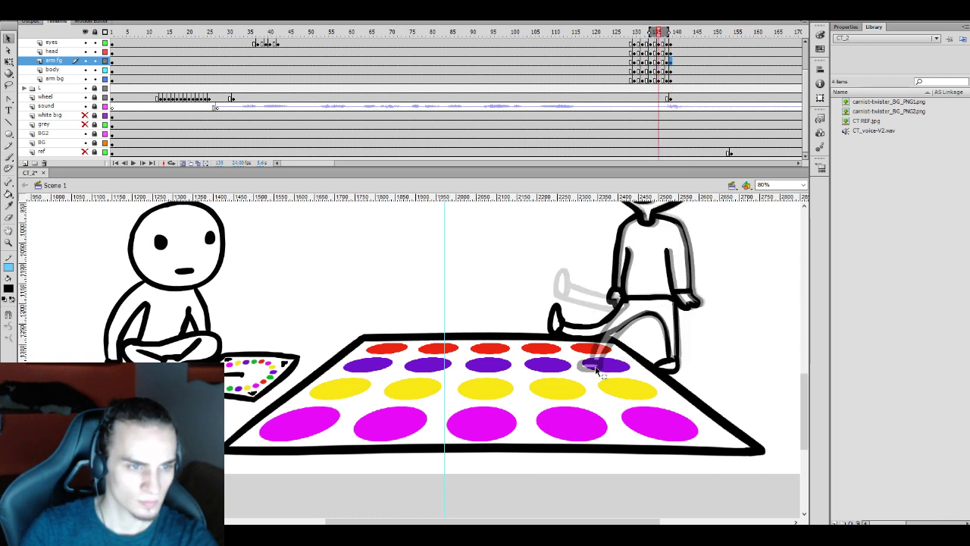
key("comma")
key("period")
key("comma")
key("period")
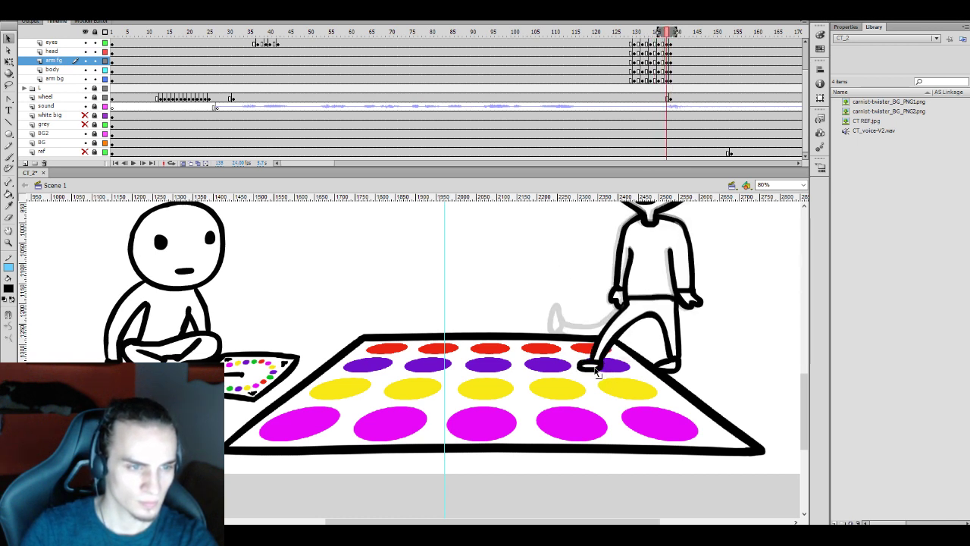
key("comma")
key("comma")
key("comma")
key("comma")
key("comma")
key("comma")
key("comma")
key("comma")
key("comma")
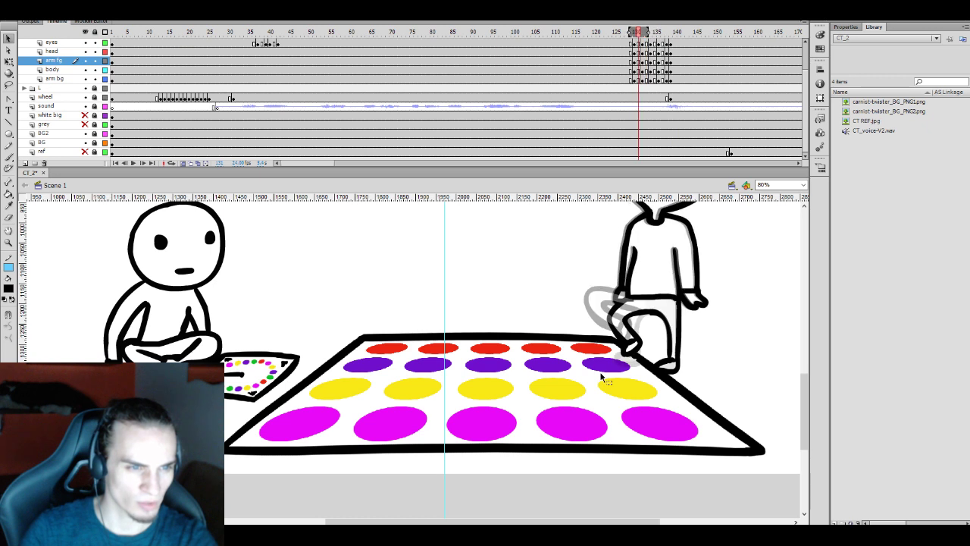
Play the leg movement from frame 126 to just past its landing, and save the document
left_click(619, 60)
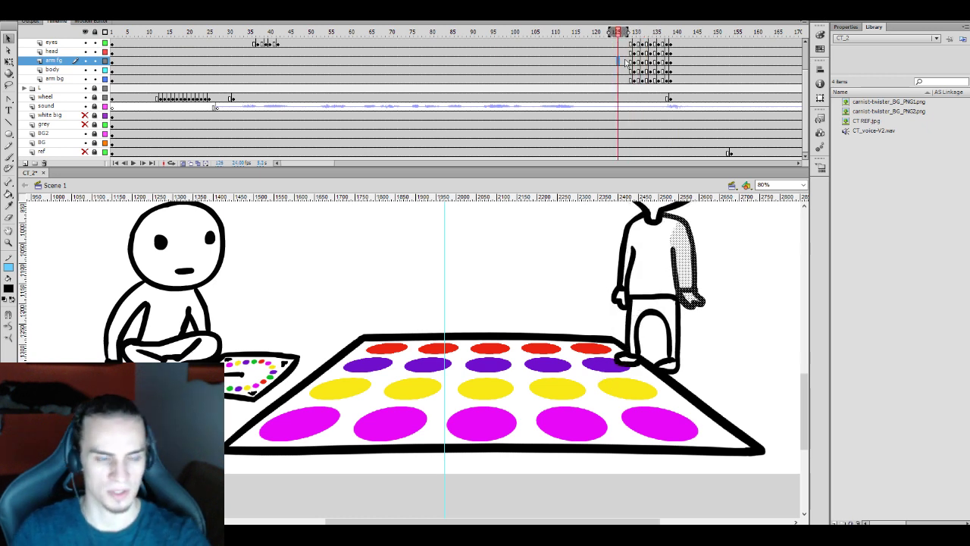
key("Return")
key("Return")
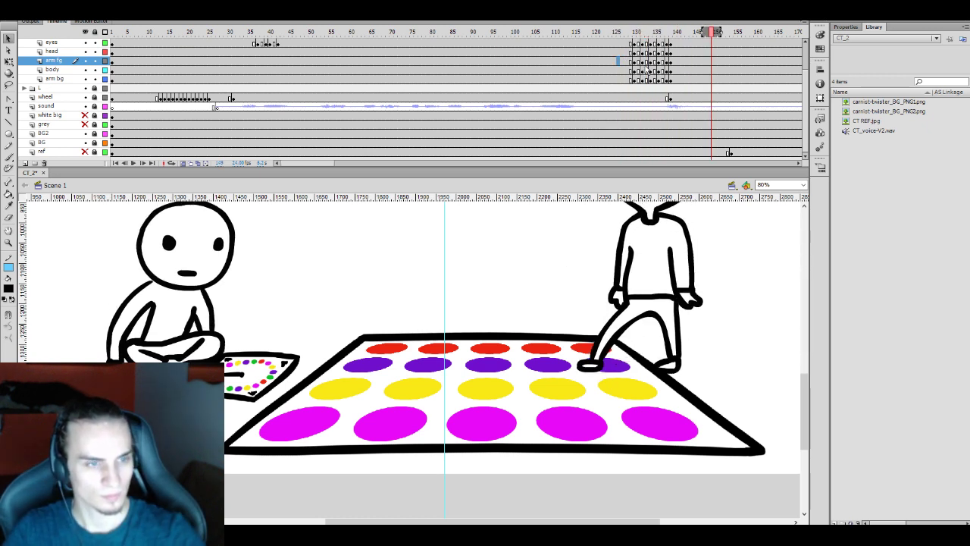
key("ctrl+s")
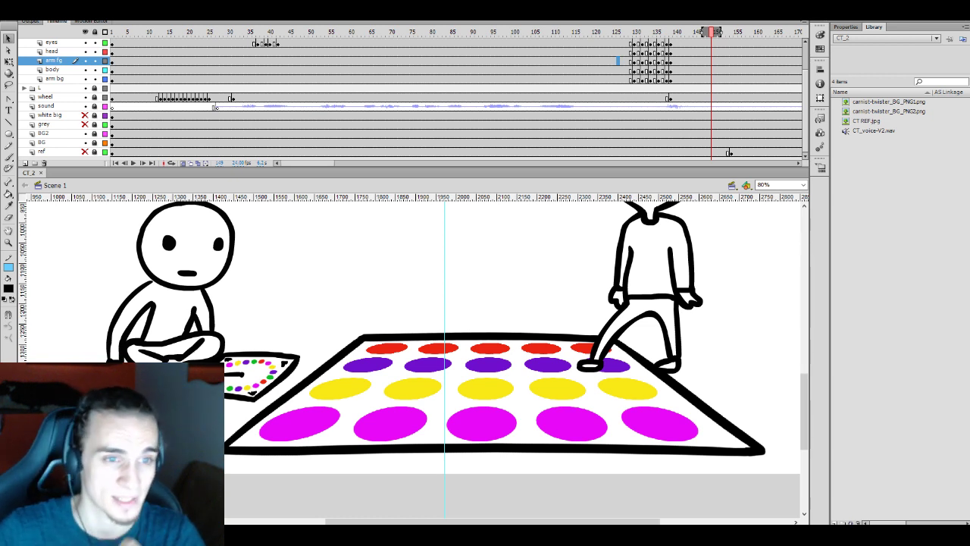
Set the stage zoom to 30% and view both characters' poses at frames 126, 66 and 29
left_click(780, 185)
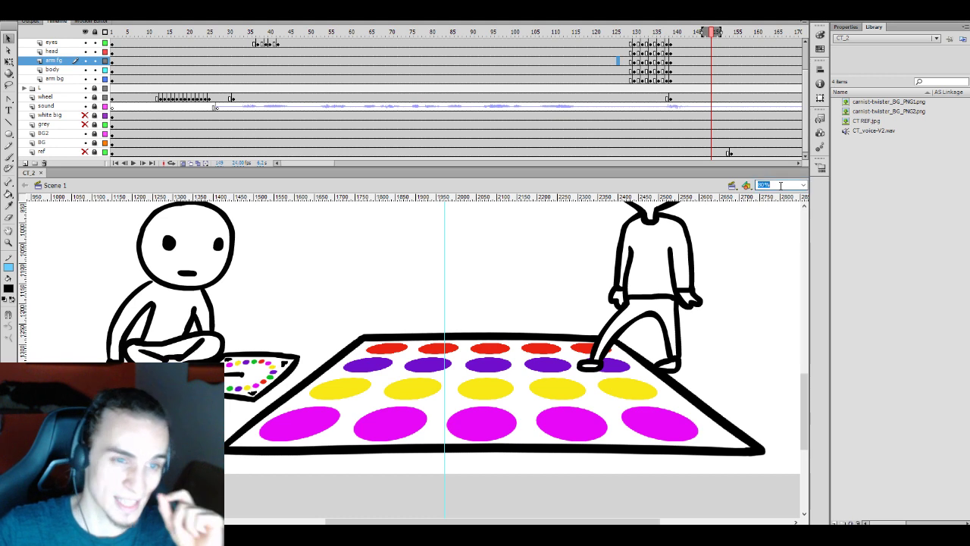
type("30")
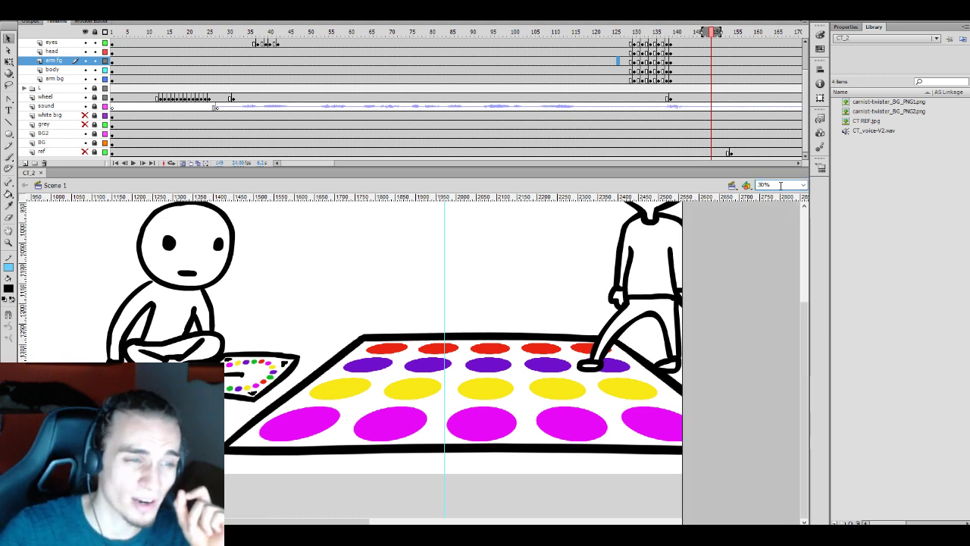
key("Return")
left_click(618, 79)
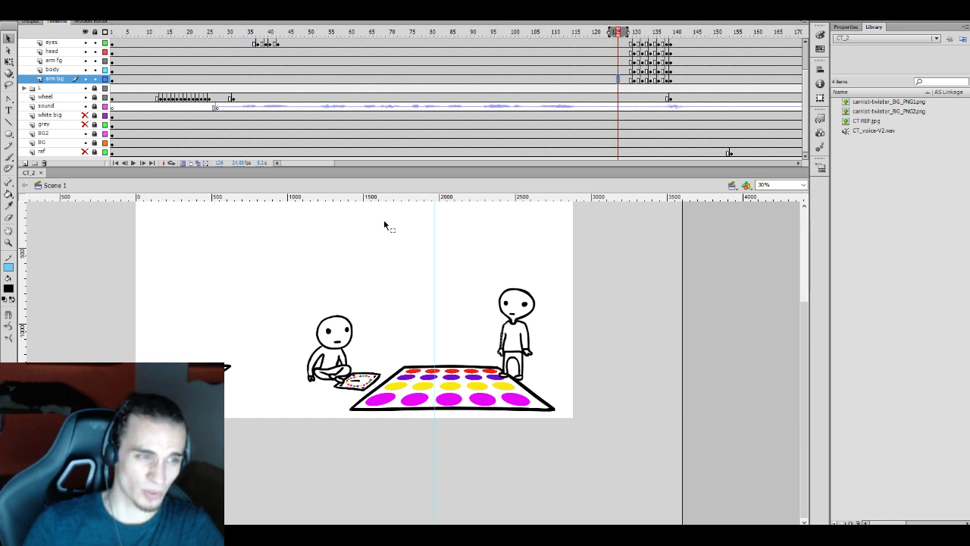
left_click(369, 80)
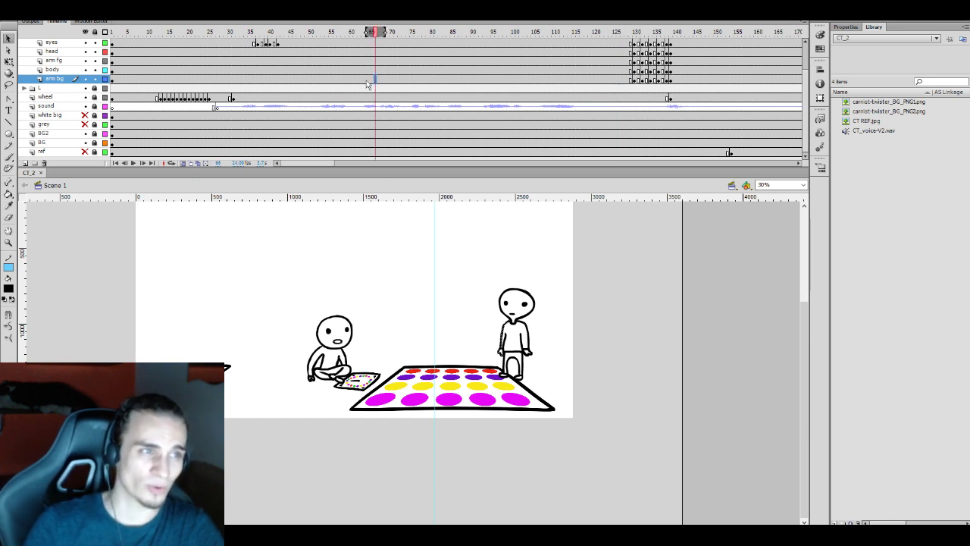
left_click(226, 46)
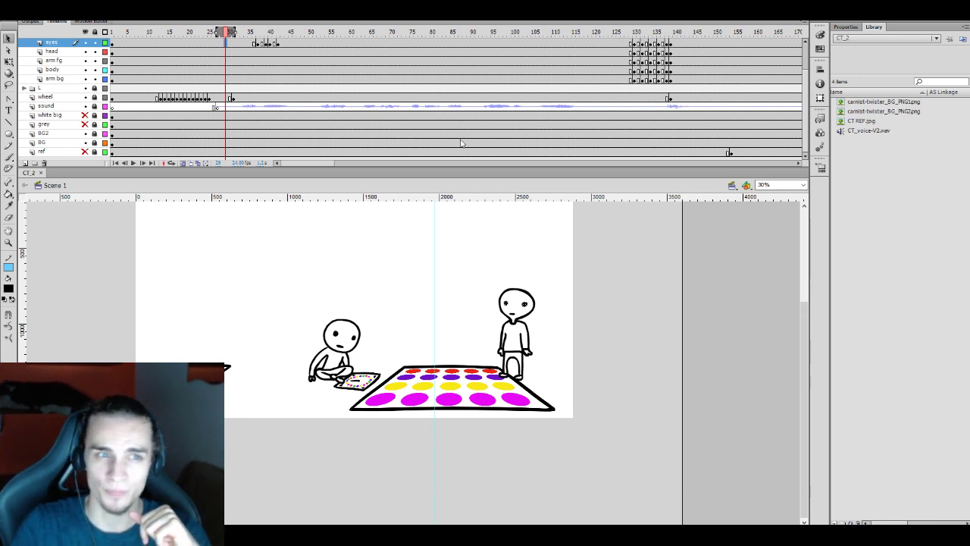
scroll(437, 360, "up", 1)
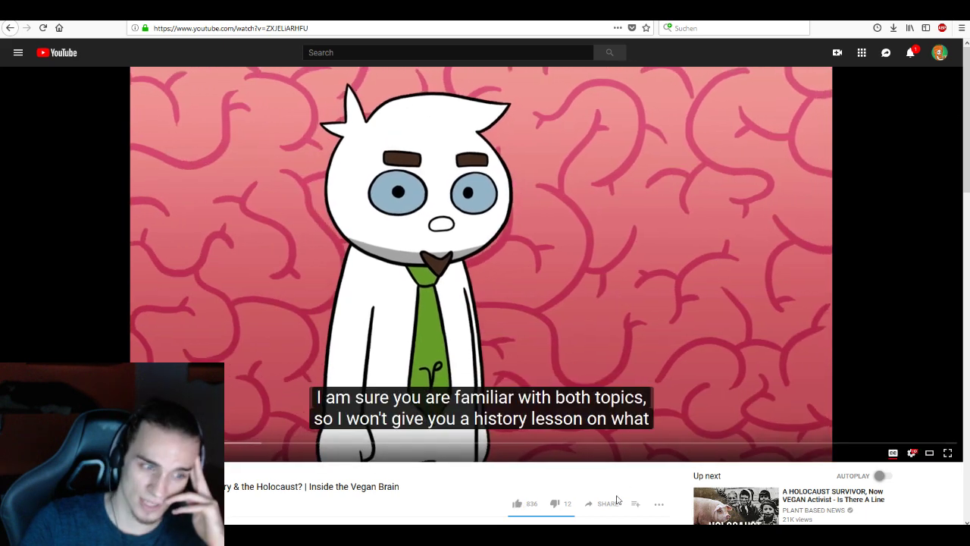
Switch to the Inside the Vegan Brain video on YouTube and pause and rewind it around the "Two Hours Later" card
mouse_move(459, 541)
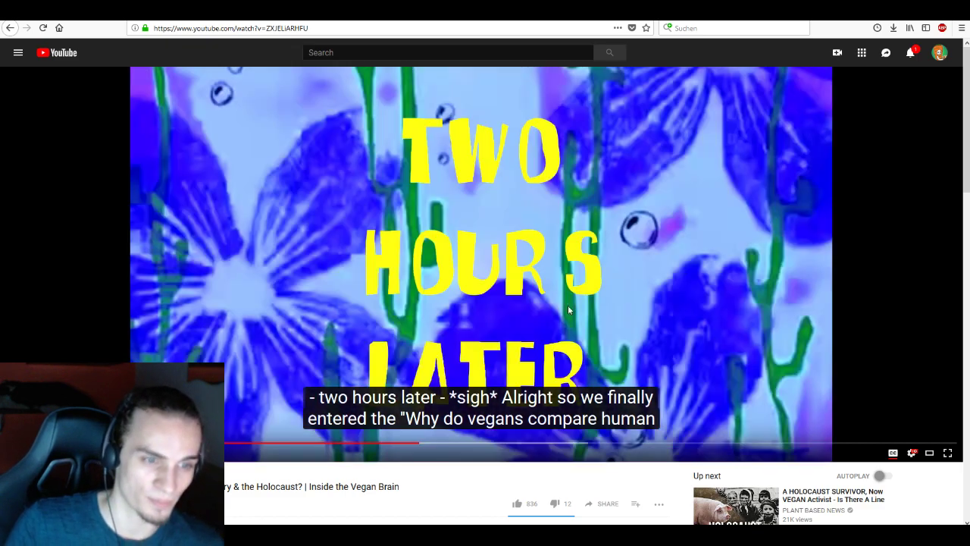
left_click(568, 309)
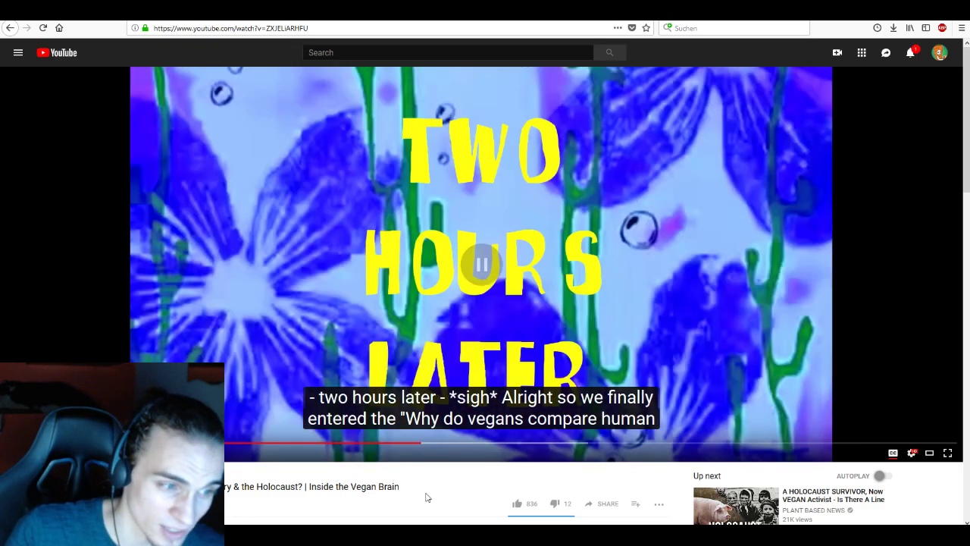
left_click_drag(409, 447, 375, 448)
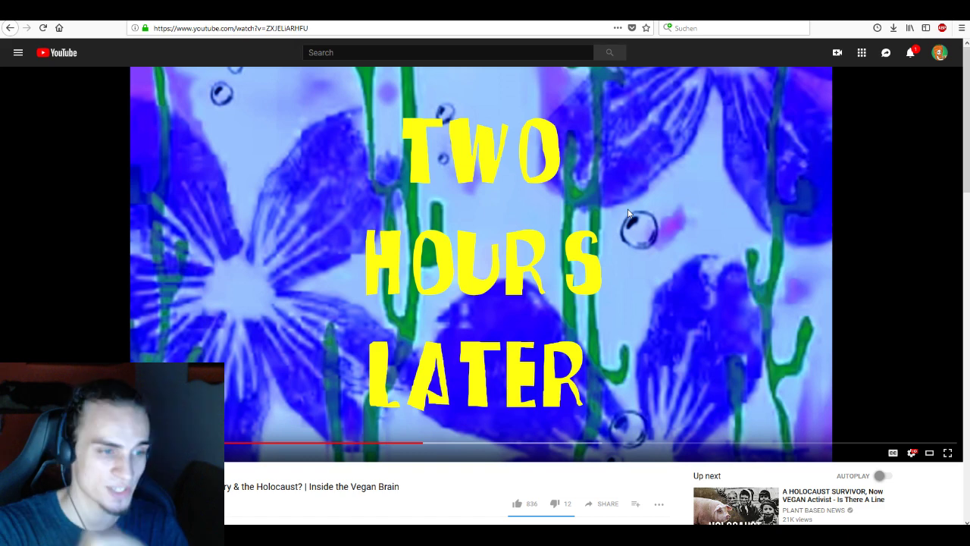
left_click(398, 444)
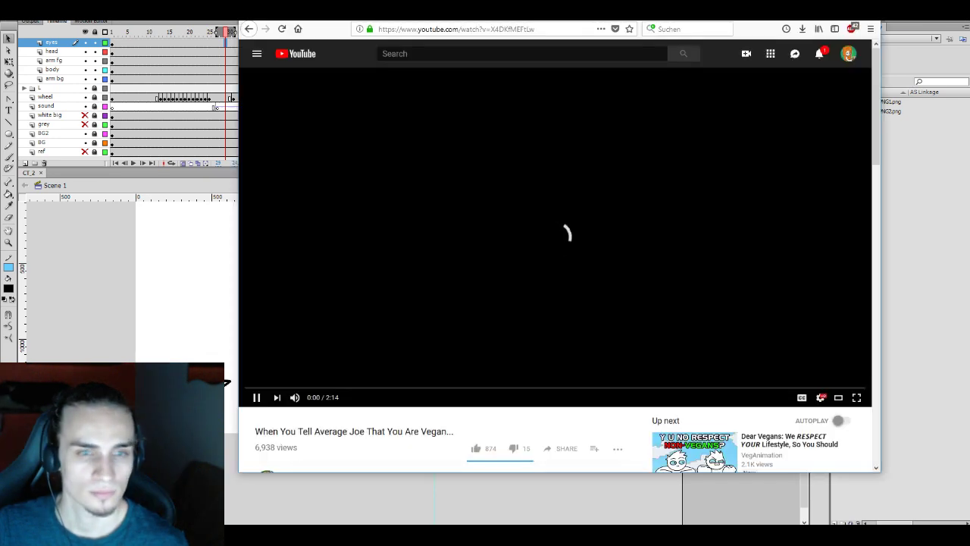
Maximize the YouTube video "When You Tell Average Joe That You Are Vegan..." and review the doctor character's early shots by pausing and rewinding
key("alt+Tab")
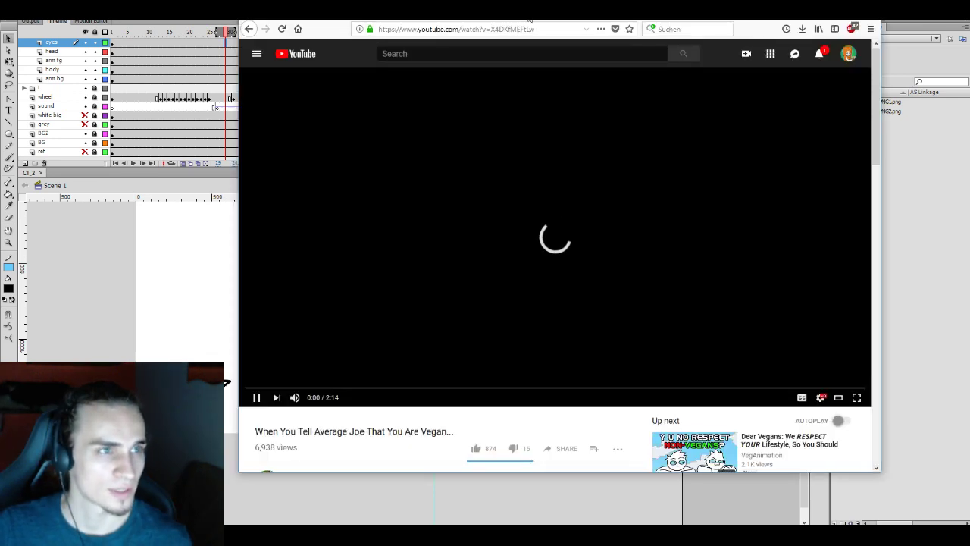
key("super+Up")
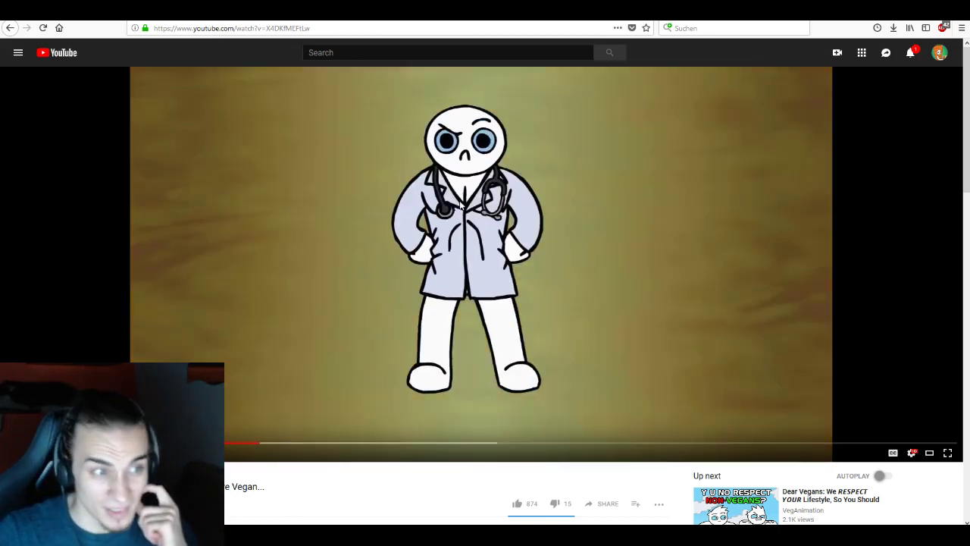
left_click(460, 205)
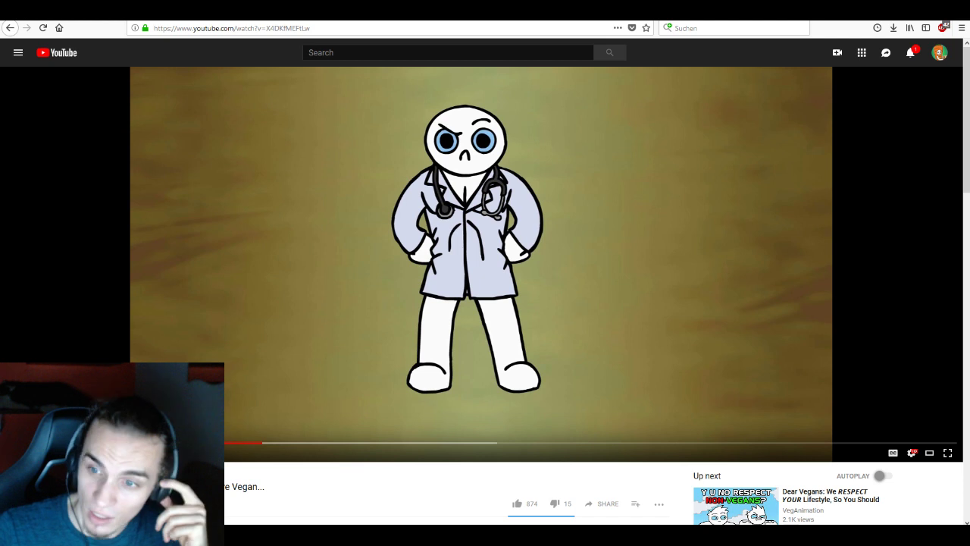
left_click(226, 447)
left_click(233, 448)
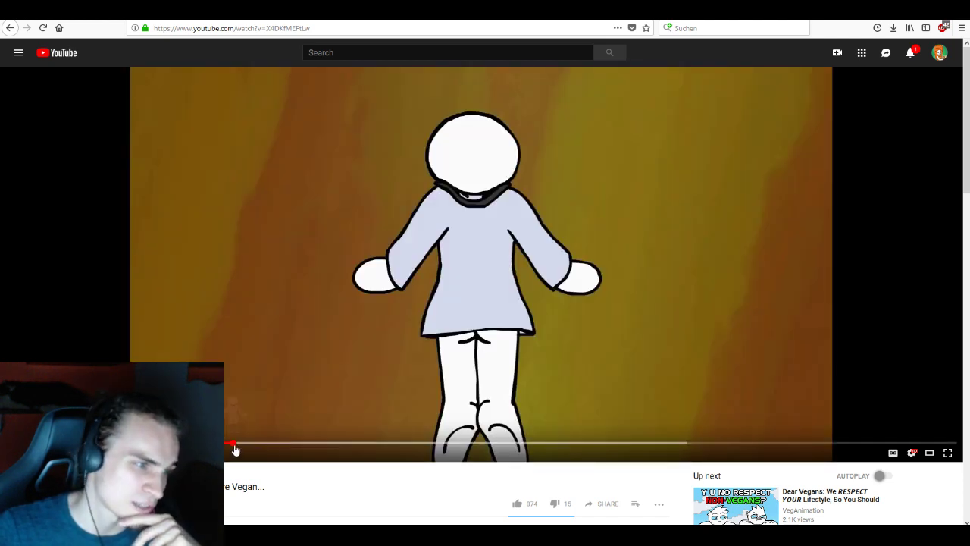
Replay the doctor's scenes in the YouTube video by jumping back to several earlier points, and pause on his raised-arm pose
left_click_drag(236, 450, 250, 449)
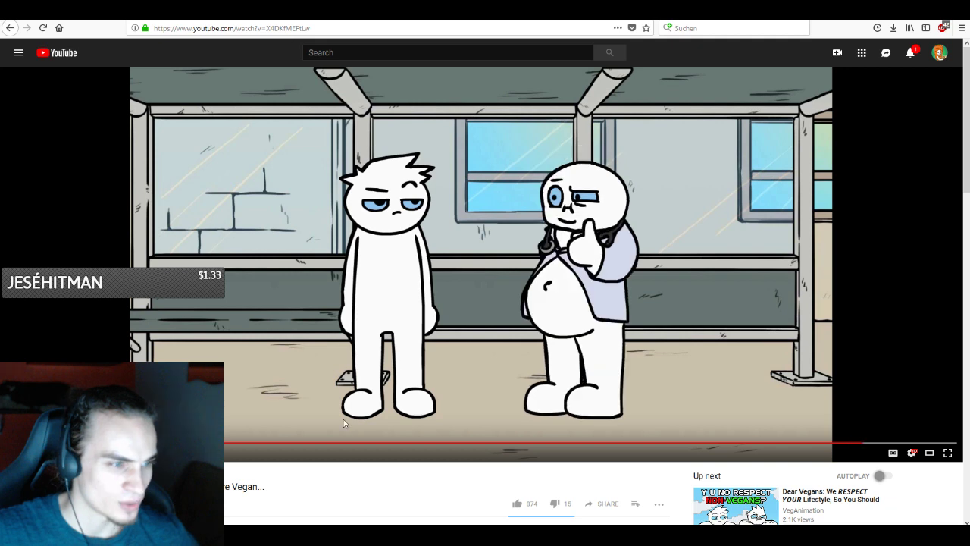
left_click(334, 442)
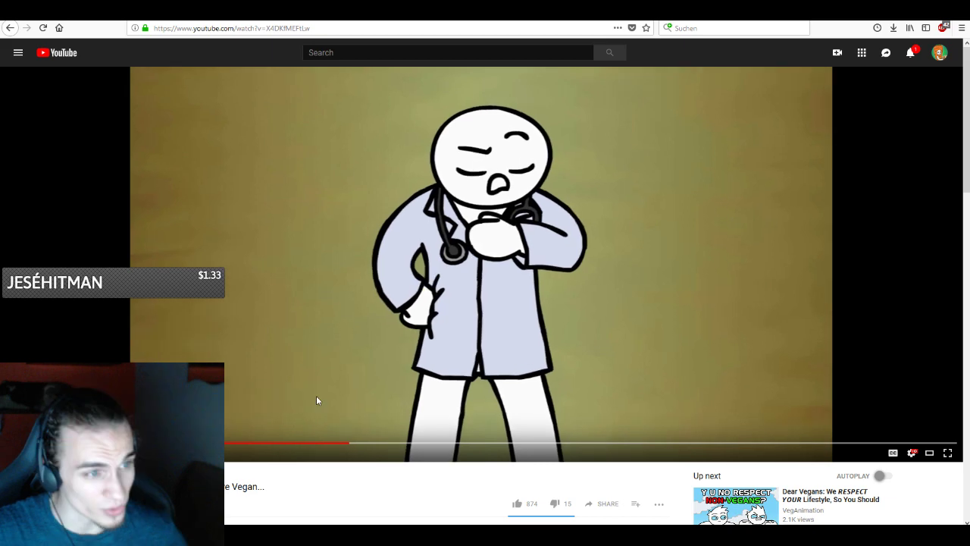
left_click(302, 443)
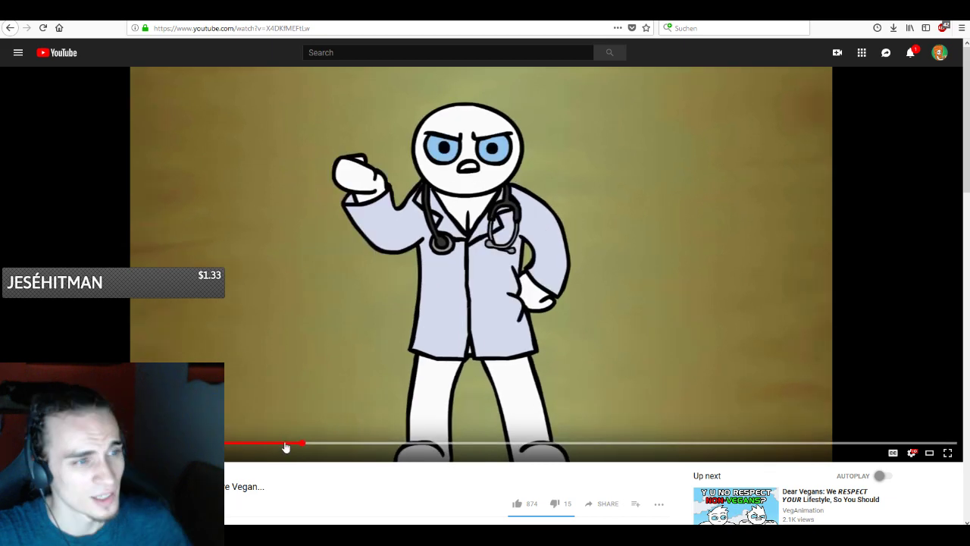
left_click(250, 443)
left_click(257, 395)
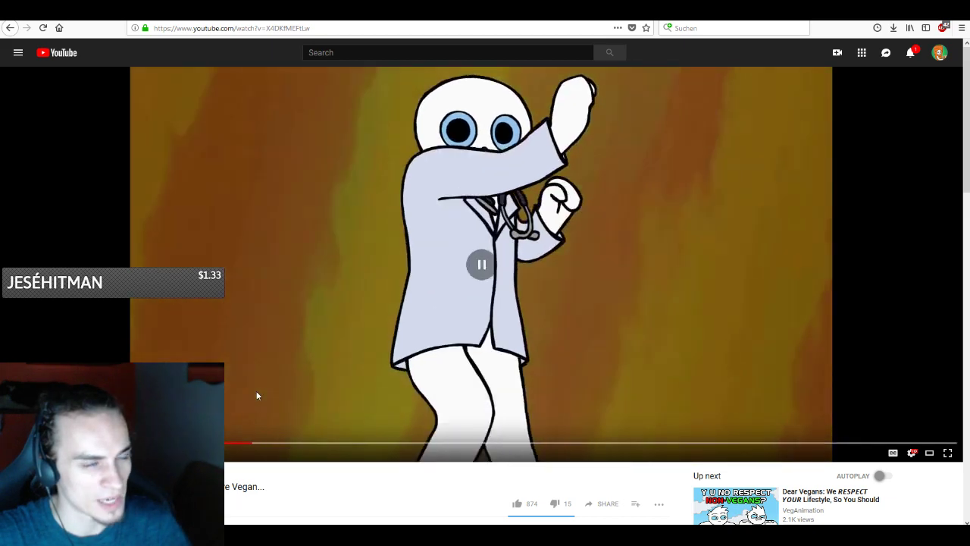
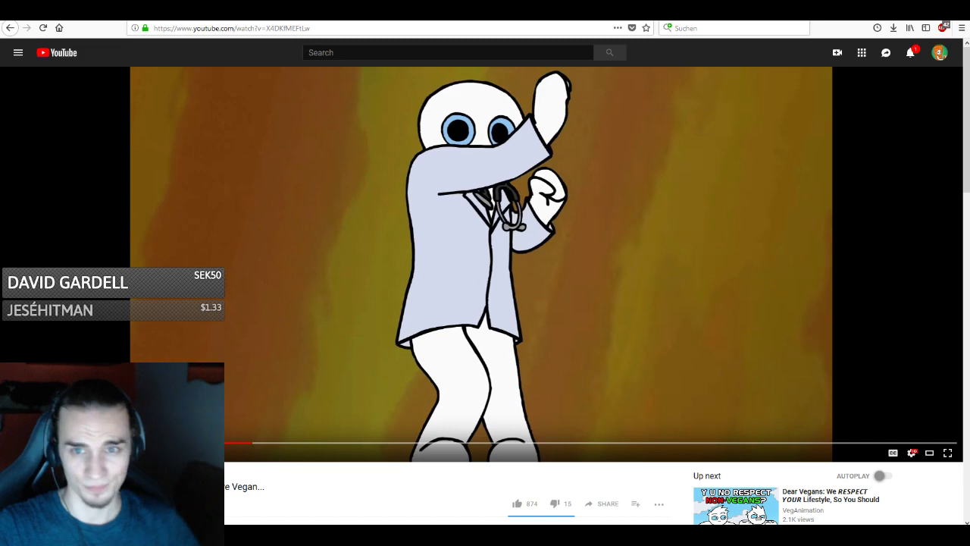
Return to the VegAnimation channel's uploads and open the video "If VEGANS Acted on MEAT EATERS' Moral Values"
left_click(10, 28)
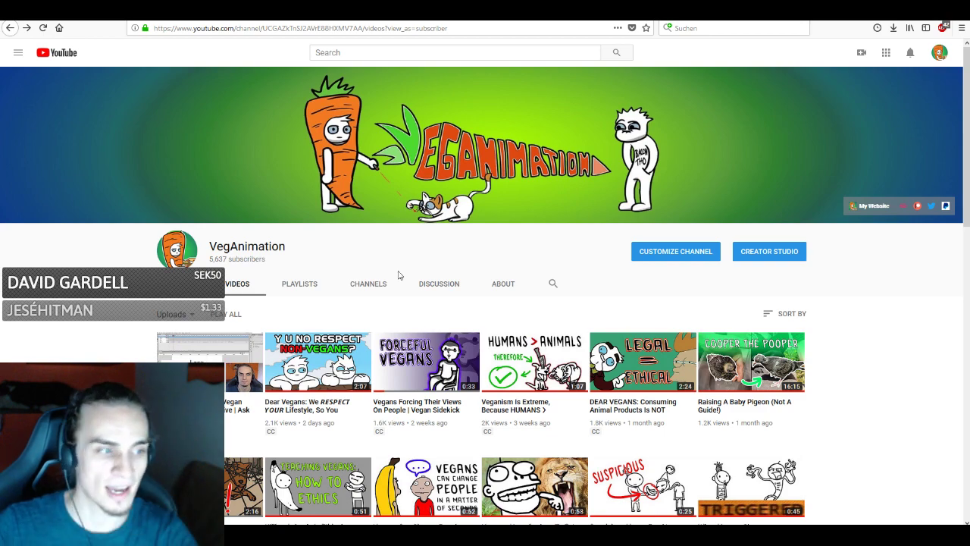
scroll(362, 337, "down", 3)
scroll(363, 337, "down", 20)
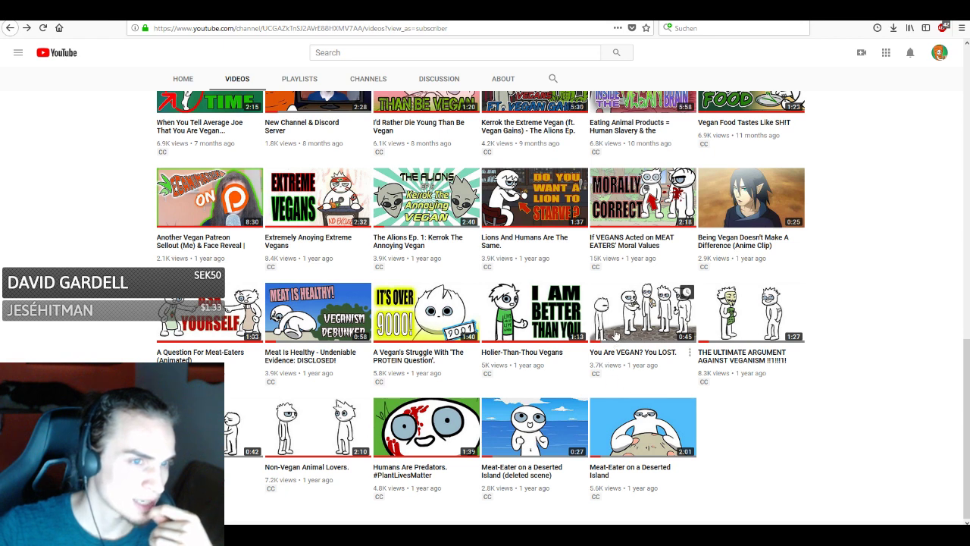
left_click(604, 200)
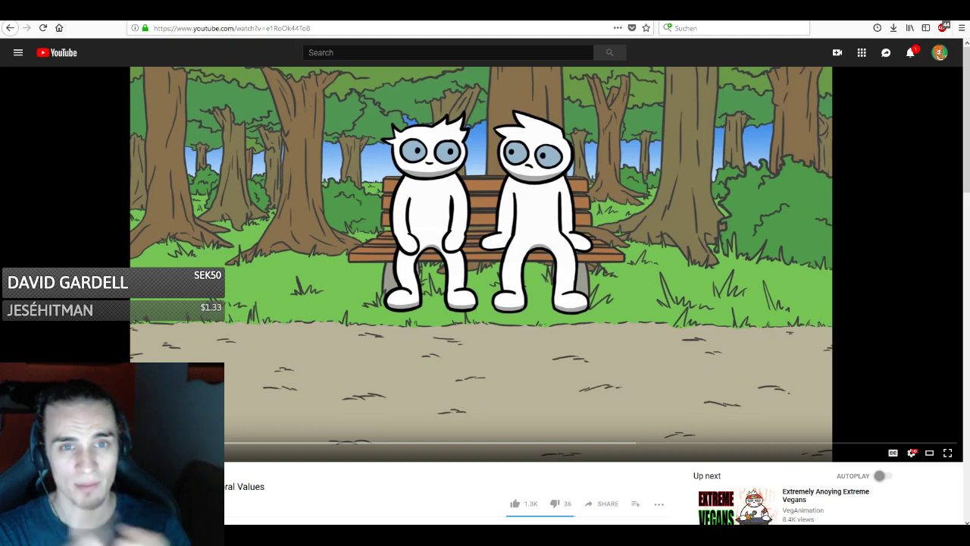
Go back to the channel's uploads and open the recent video "Dear Vegans: We RESPECT YOUR Lifestyle, So You Should RESPECT OURS"
left_click(10, 29)
scroll(266, 403, "up", 10)
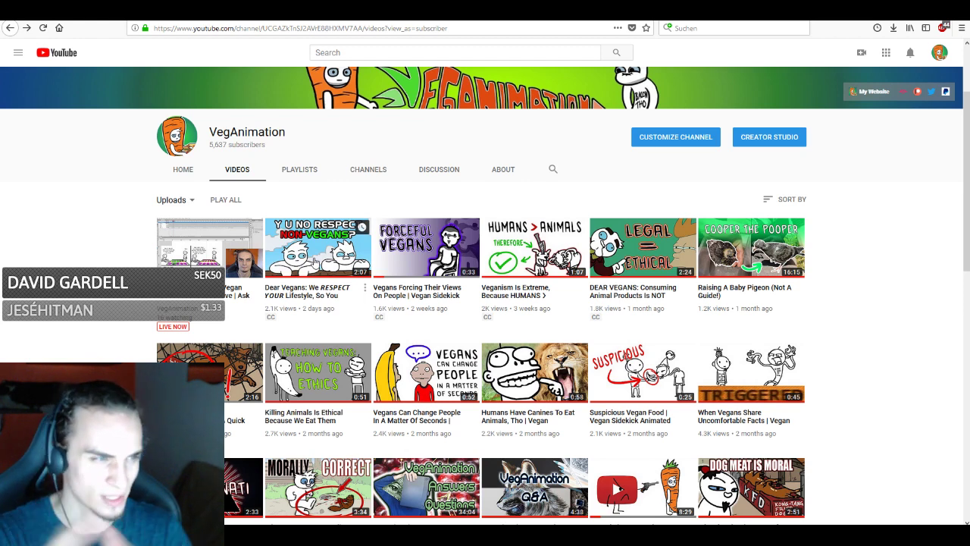
left_click(314, 258)
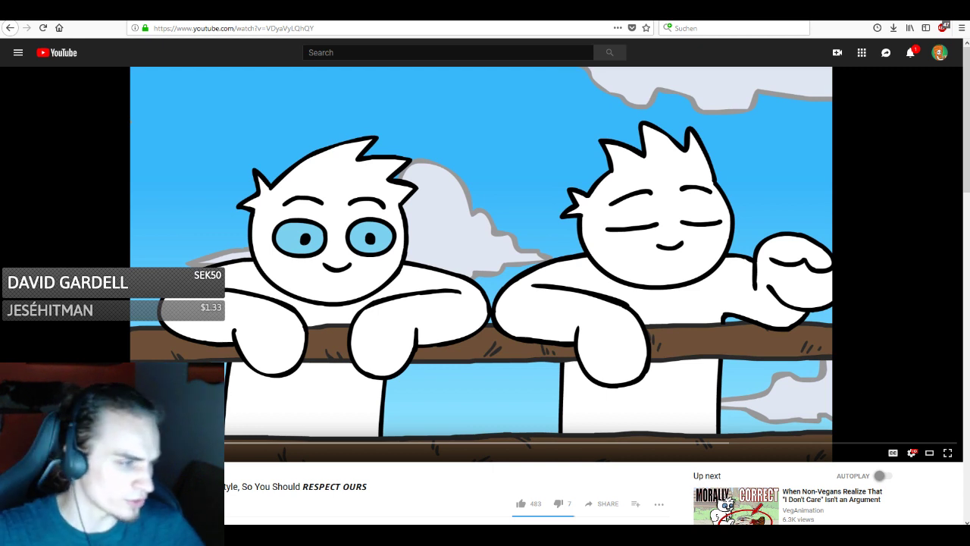
Open the Windows Editor and write the note lines "i dont care about animals" and "just care about myself"
key("super")
type("editor")
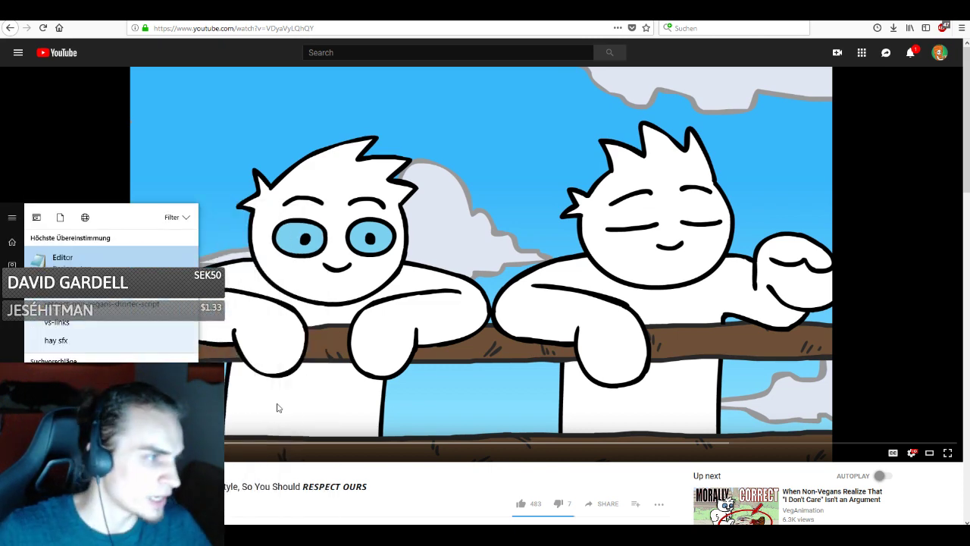
key("Return")
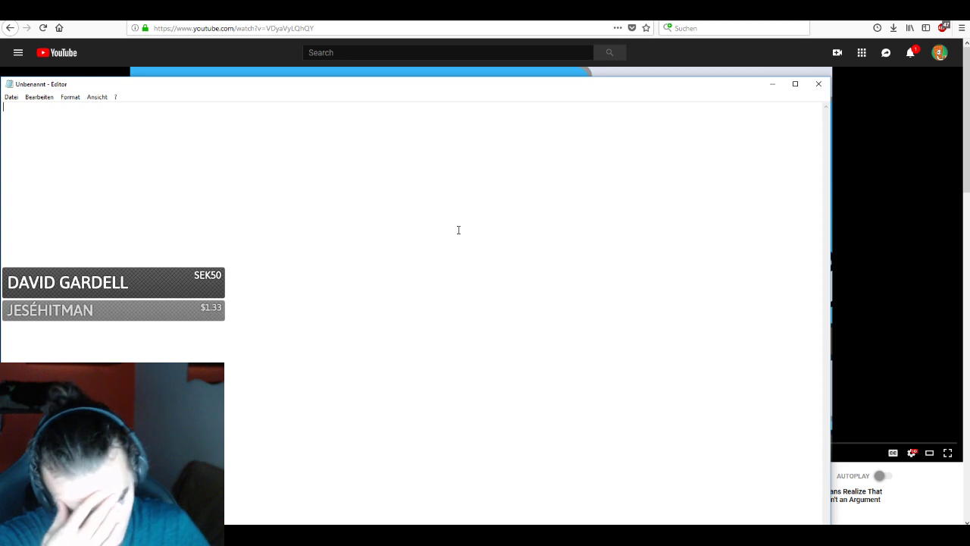
type("i dont care abo")
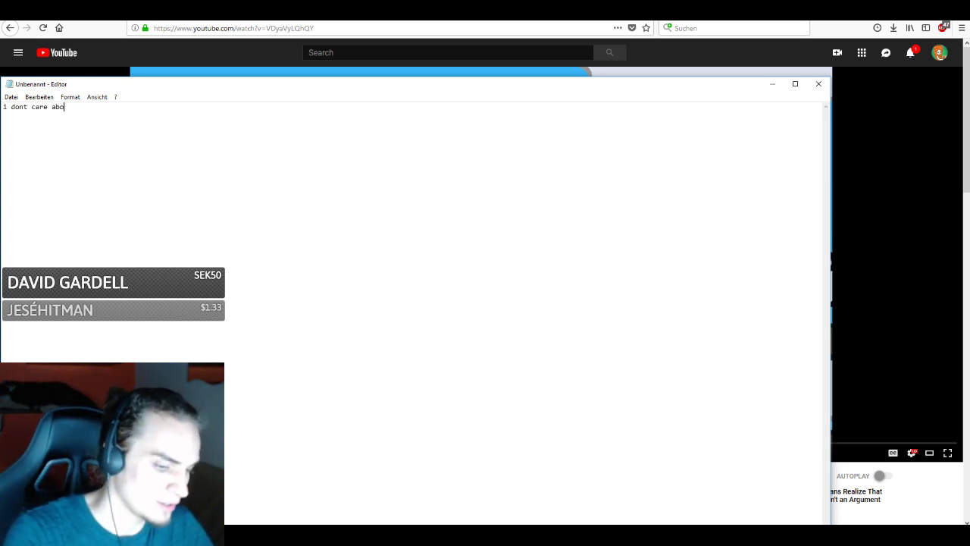
type("ut animals")
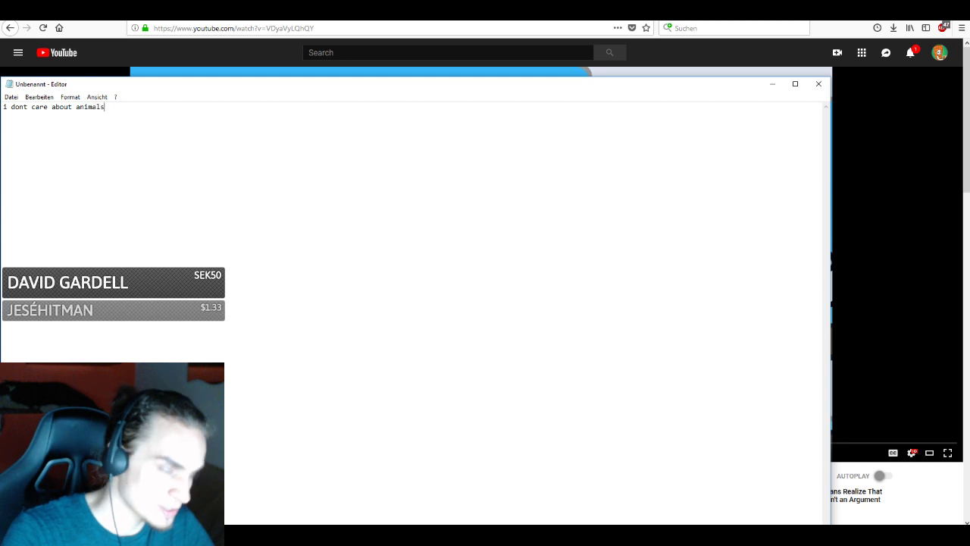
key("Return")
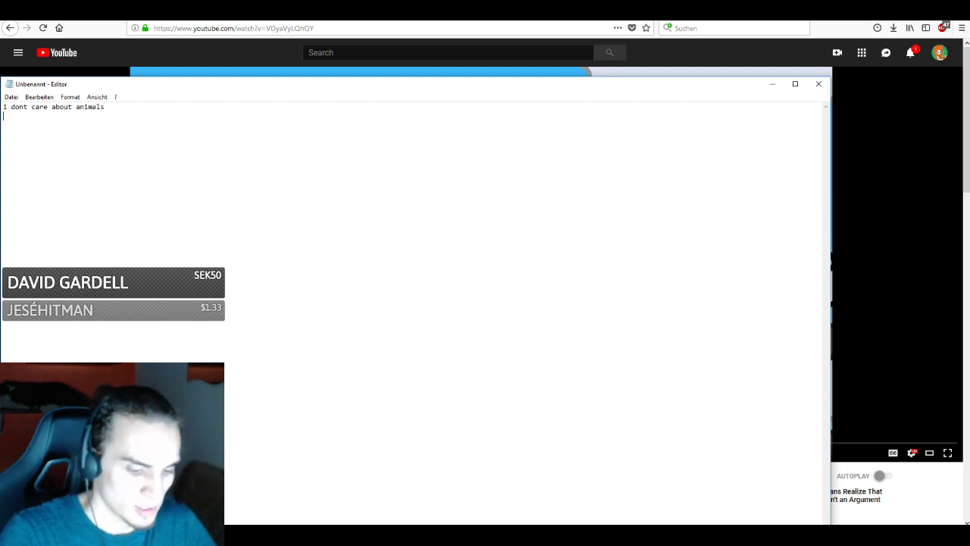
type("just care about myself ")
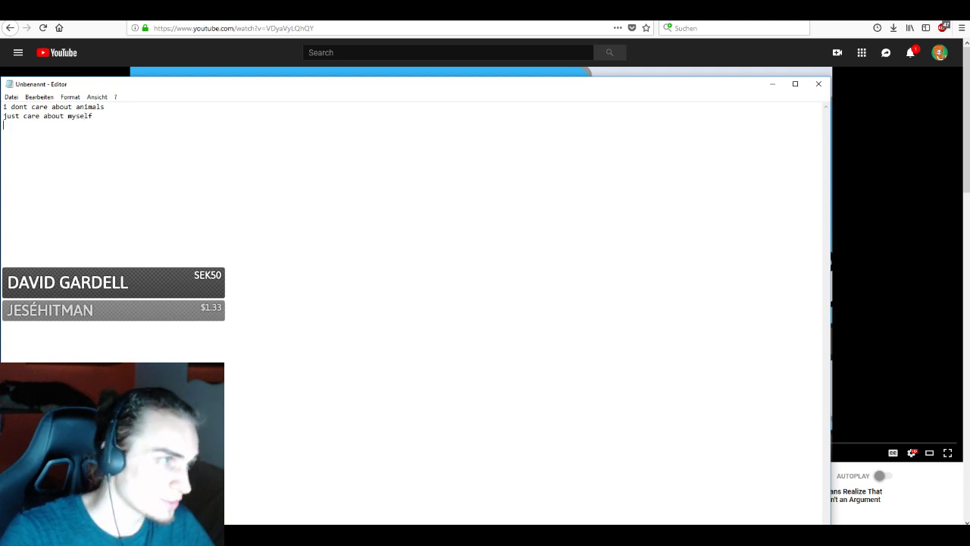
Add the note lines "environment" and "future generations etc", and move the note window away from the browser
type("envir")
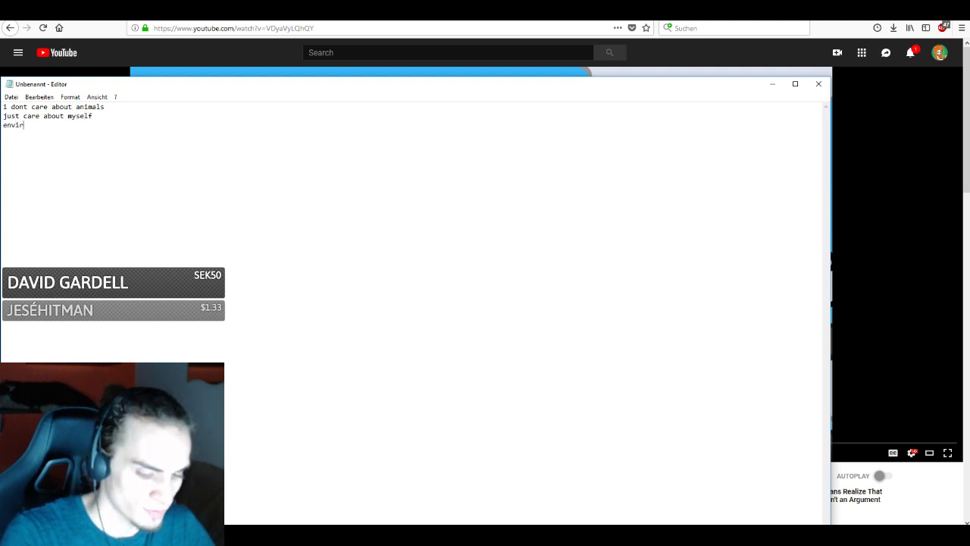
type("onment")
key("Return")
type("furtur")
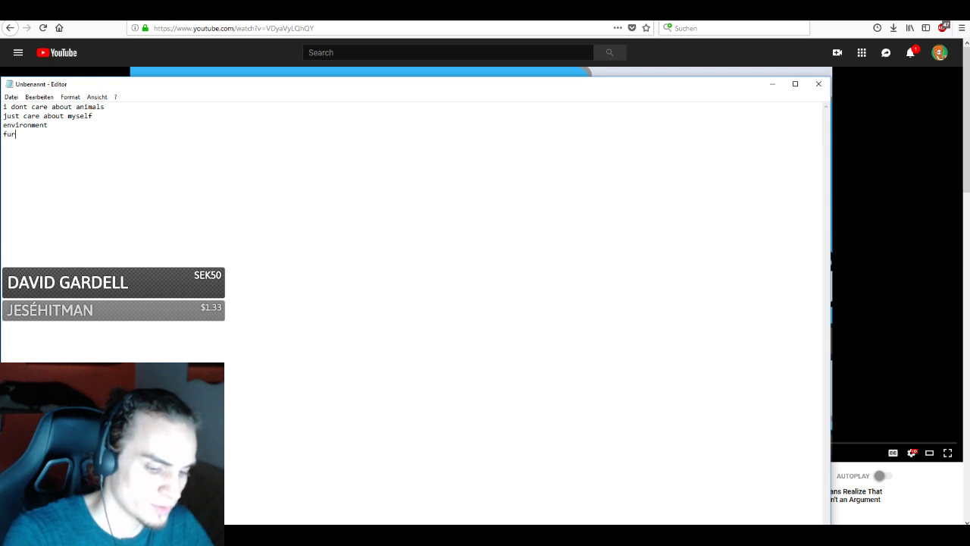
key("BackSpace")
key("BackSpace")
key("BackSpace")
key("BackSpace")
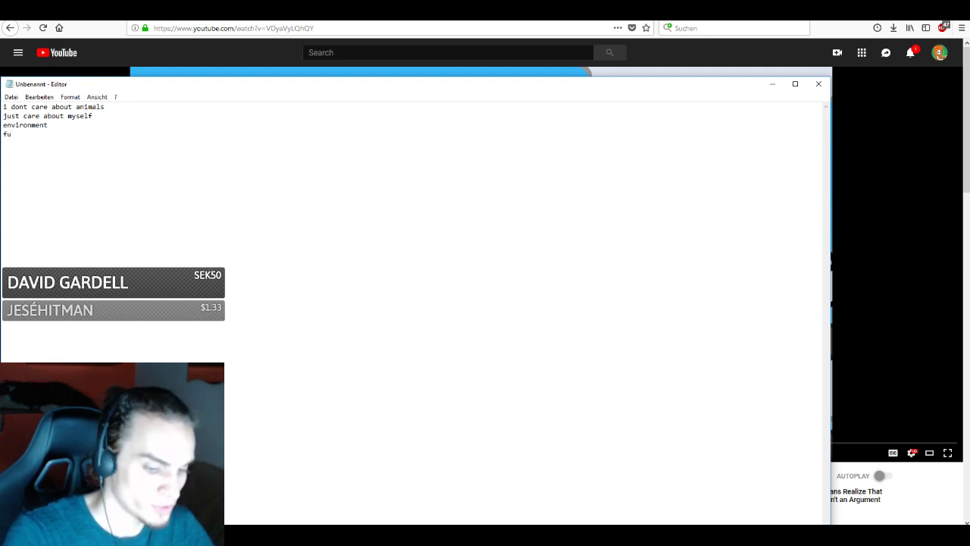
type("ture generati")
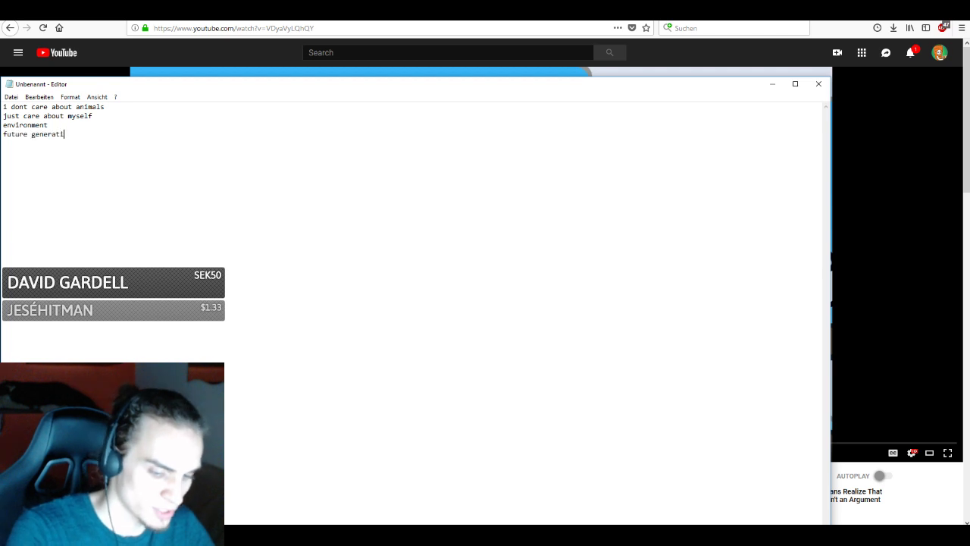
type("ons etc")
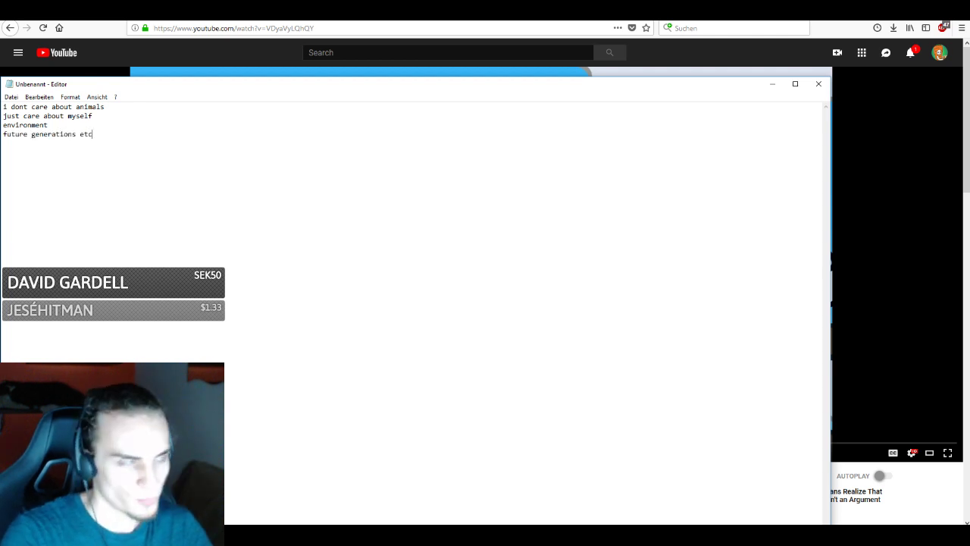
left_click_drag(105, 88, 969, 148)
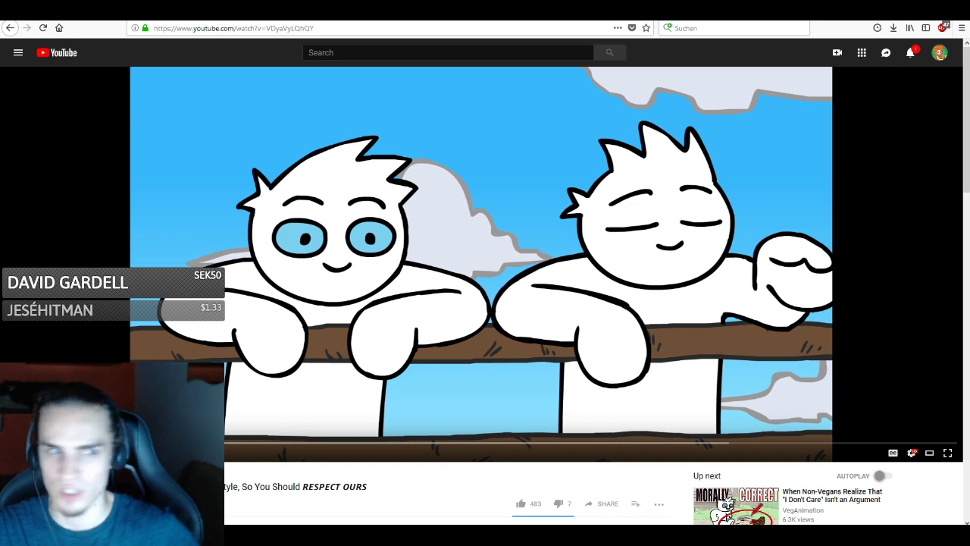
Search YouTube for "thunder bay" followed by the person's full name
left_click(457, 52)
type("t")
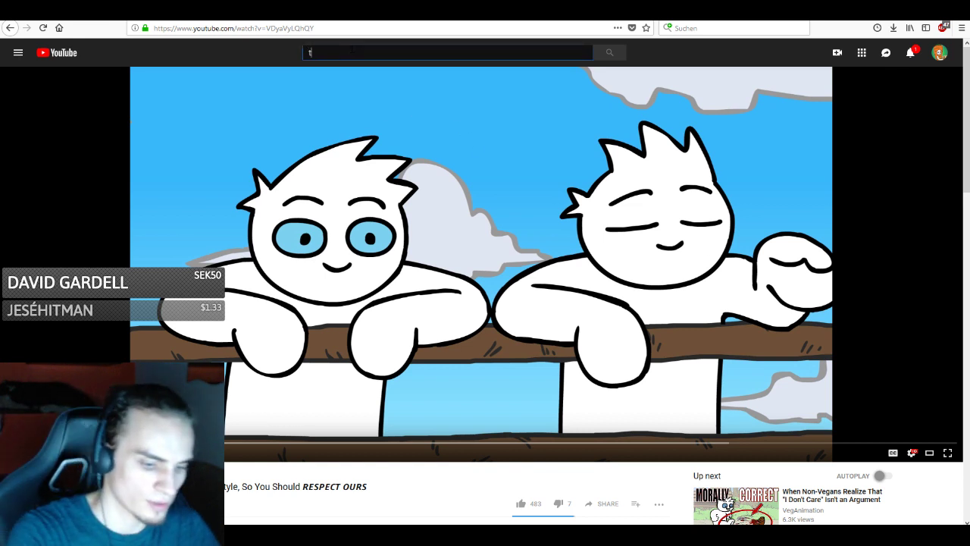
type("hunderbay")
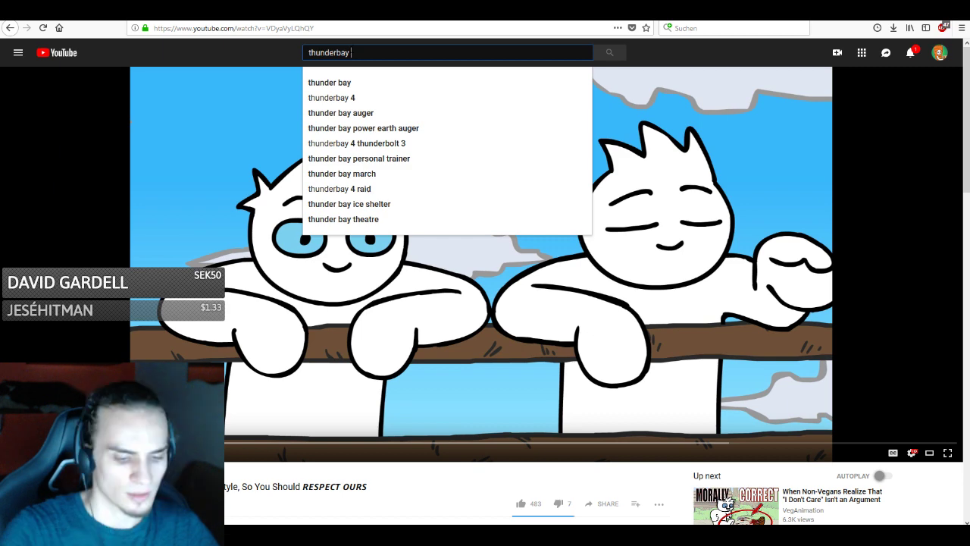
key("Down")
key("Return")
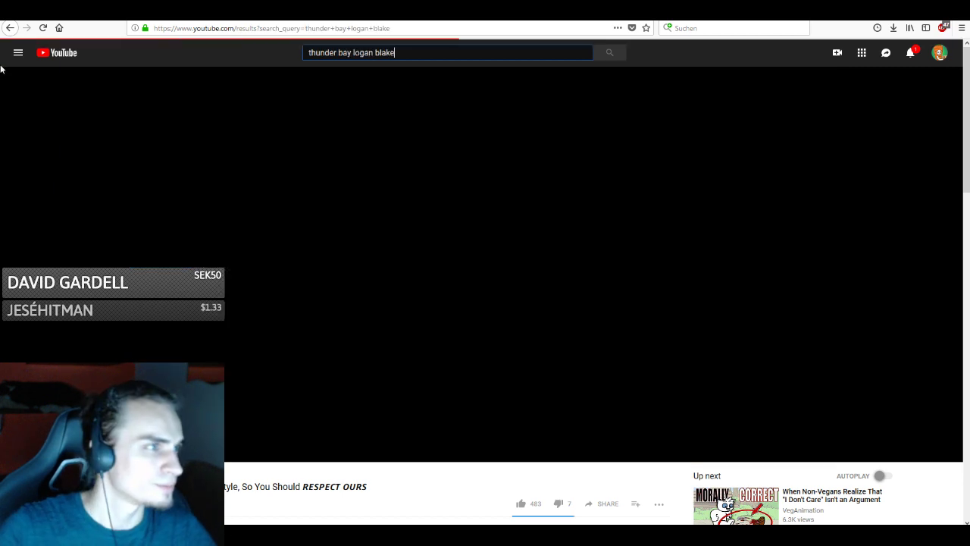